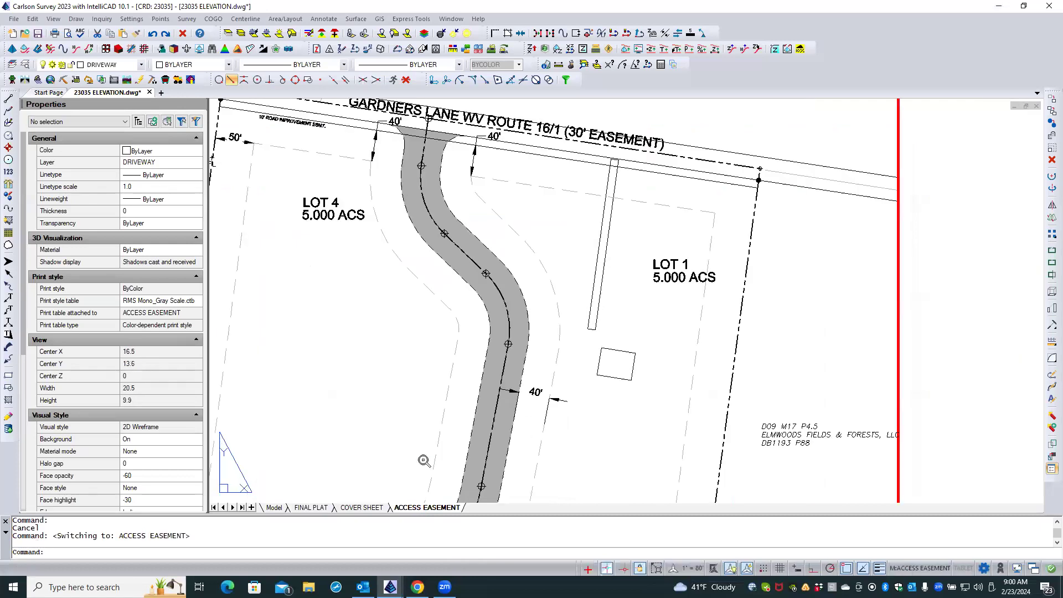
# Activate the viewport on the ACCESS EASEMENT layout and frame the shaded driveway between Lot 4 and Lot 1.
pyautogui.moveTo(423, 458); pyautogui.dragTo(397, 297, button='middle')
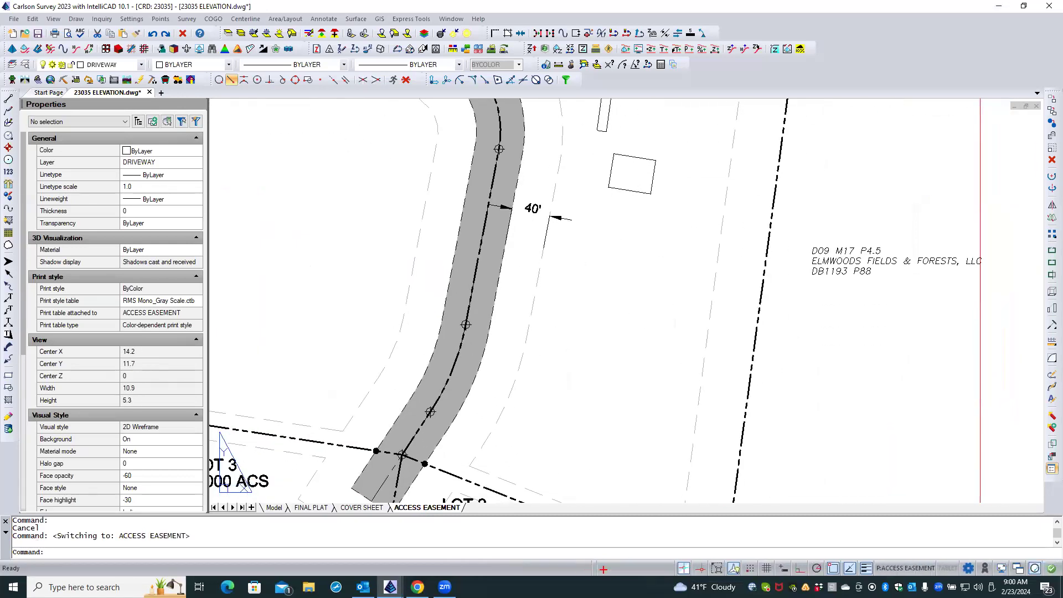
pyautogui.scroll(-2, 397, 297)
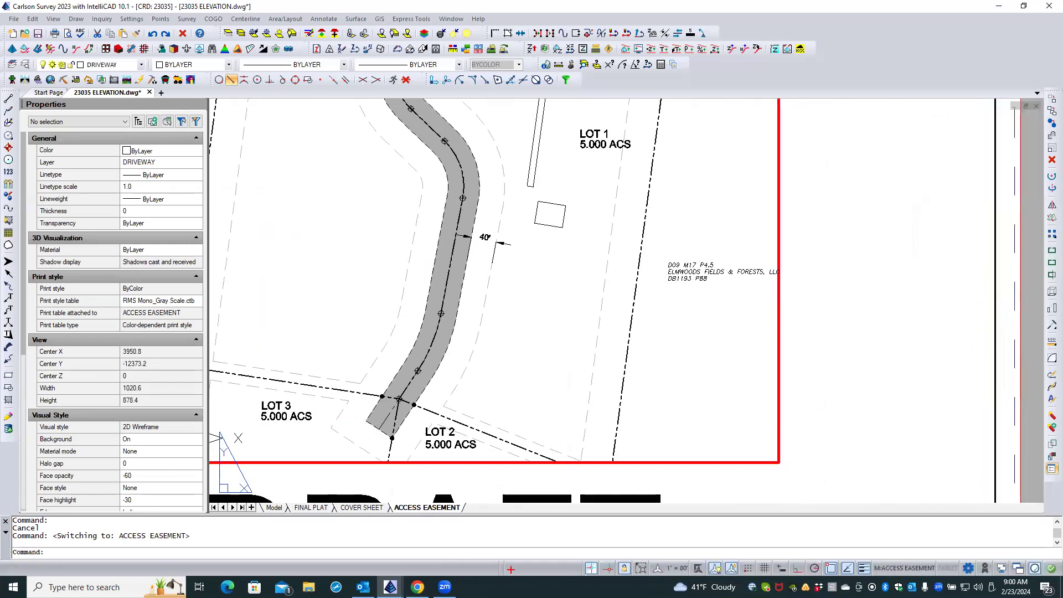
pyautogui.scroll(-2, 398, 298)
pyautogui.moveTo(399, 299); pyautogui.dragTo(460, 355, button='middle')
pyautogui.doubleClick(460, 355)
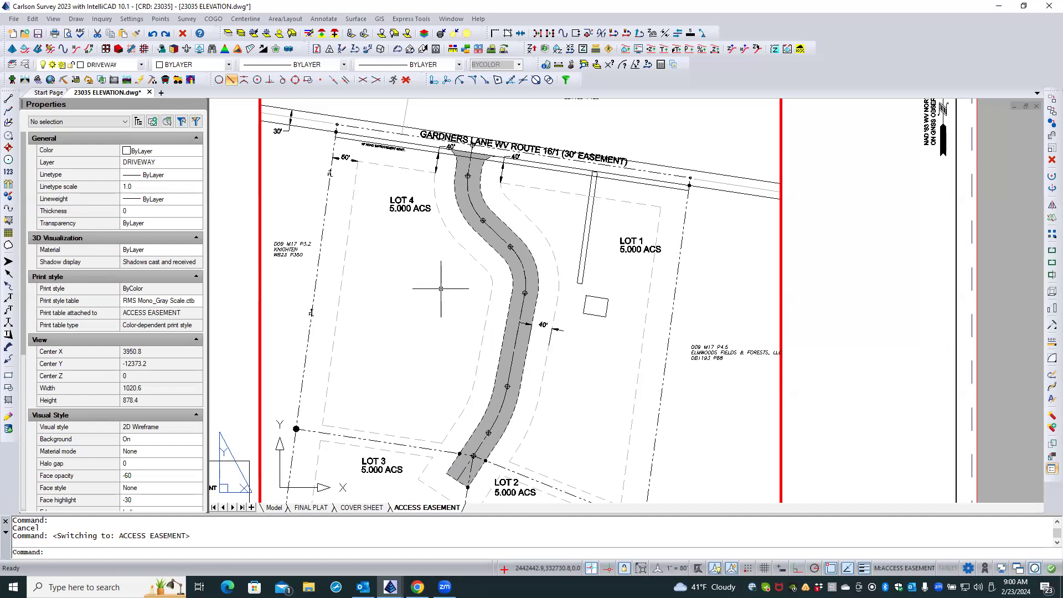
pyautogui.click(329, 20)
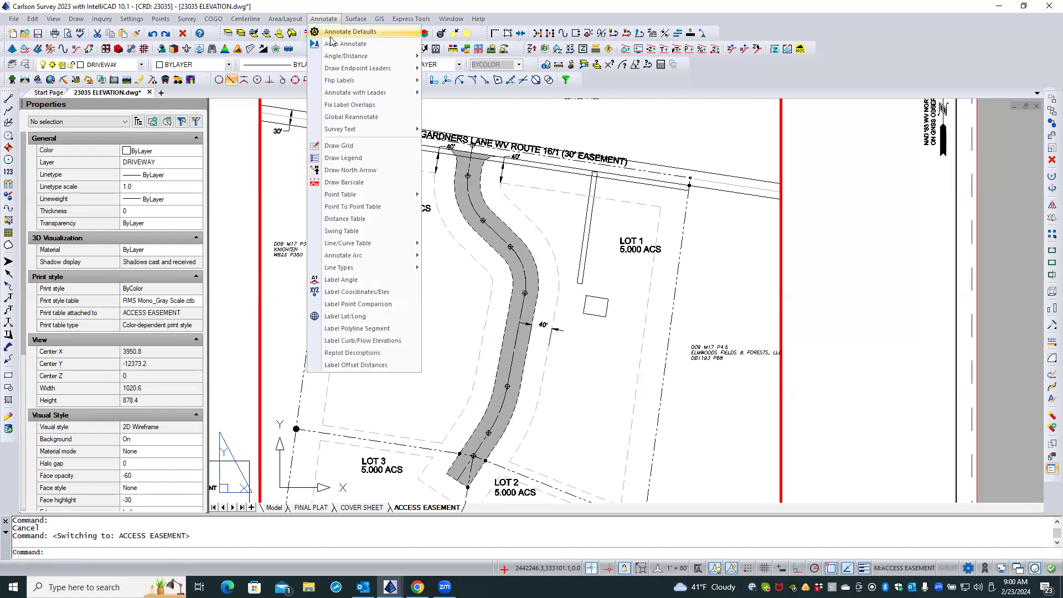
pyautogui.moveTo(336, 58)
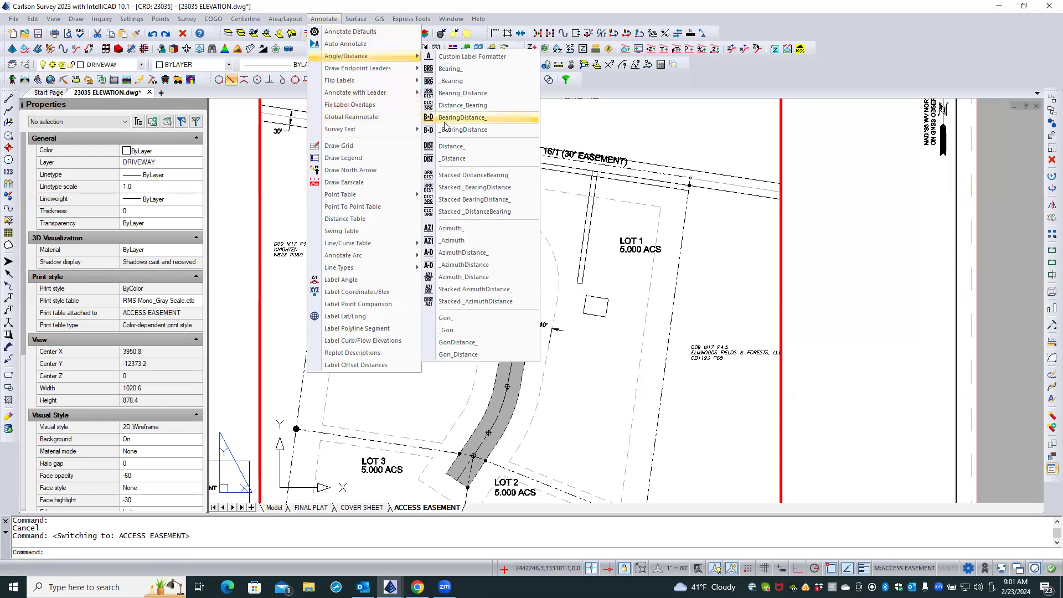
pyautogui.click(462, 118)
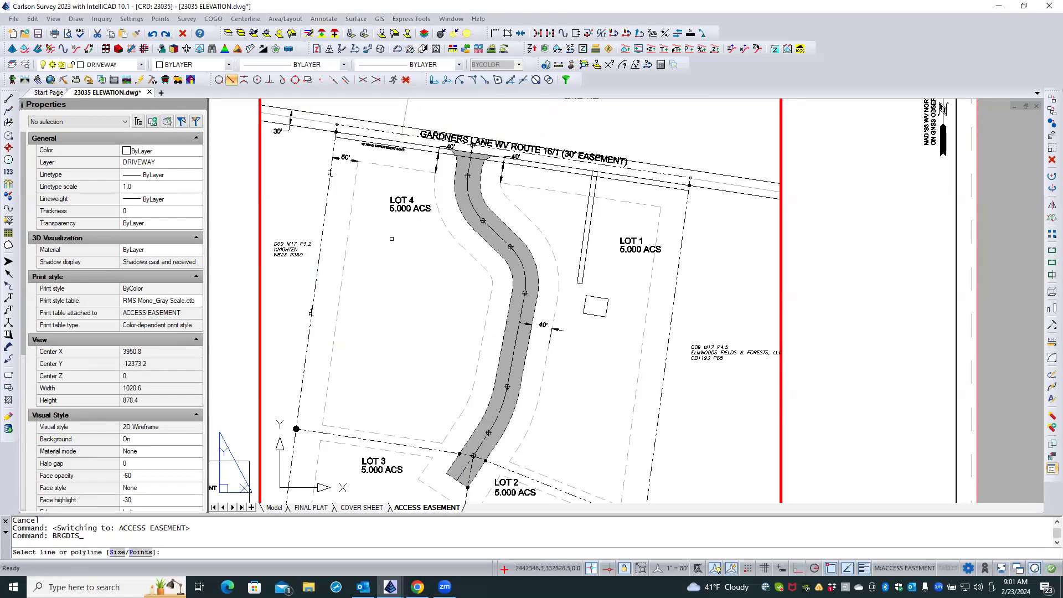
pyautogui.write('p')
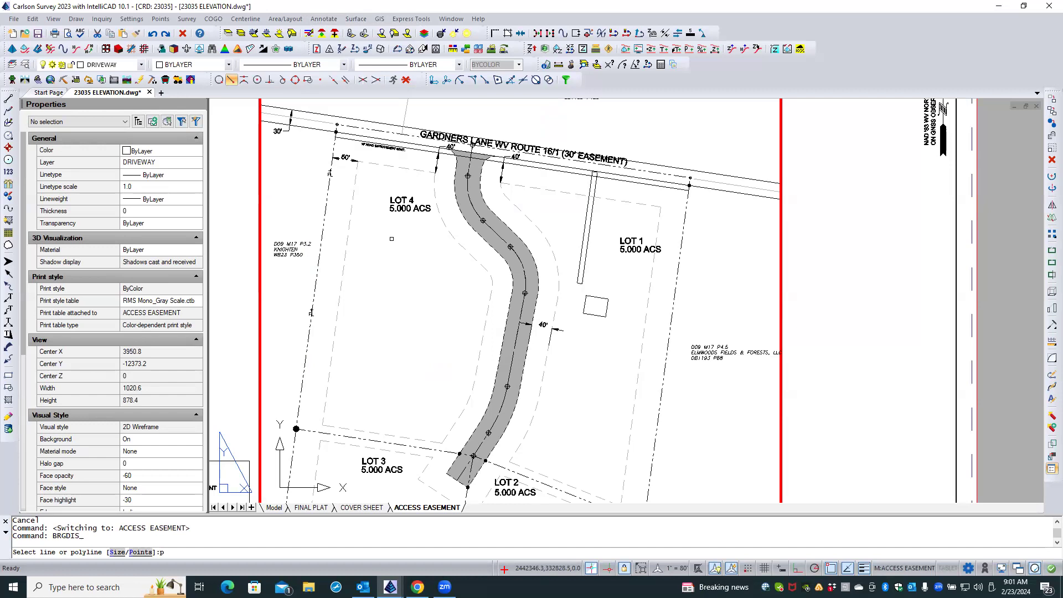
pyautogui.press('Return')
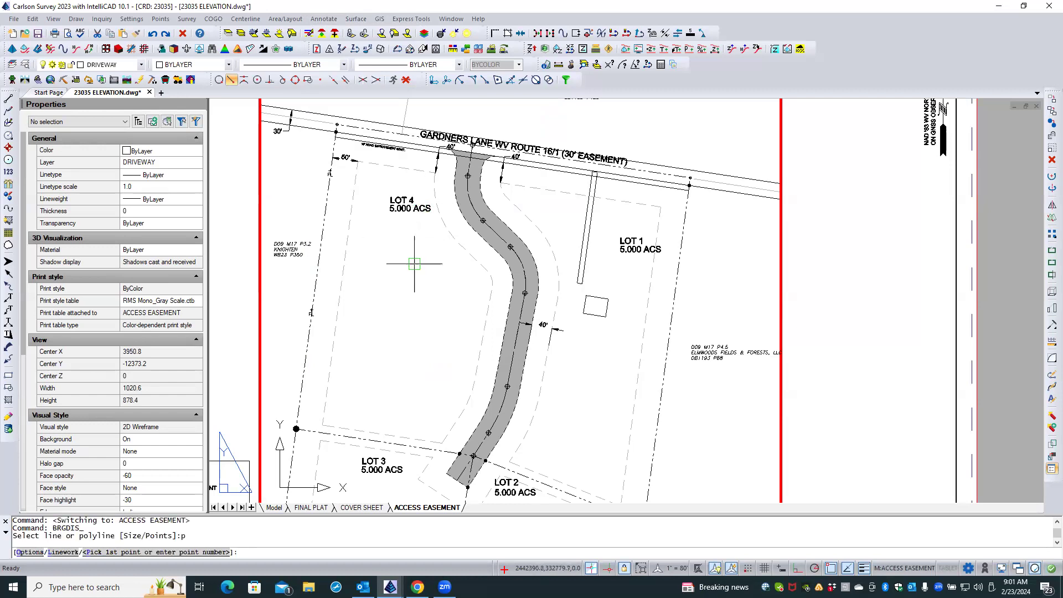
pyautogui.click(324, 20)
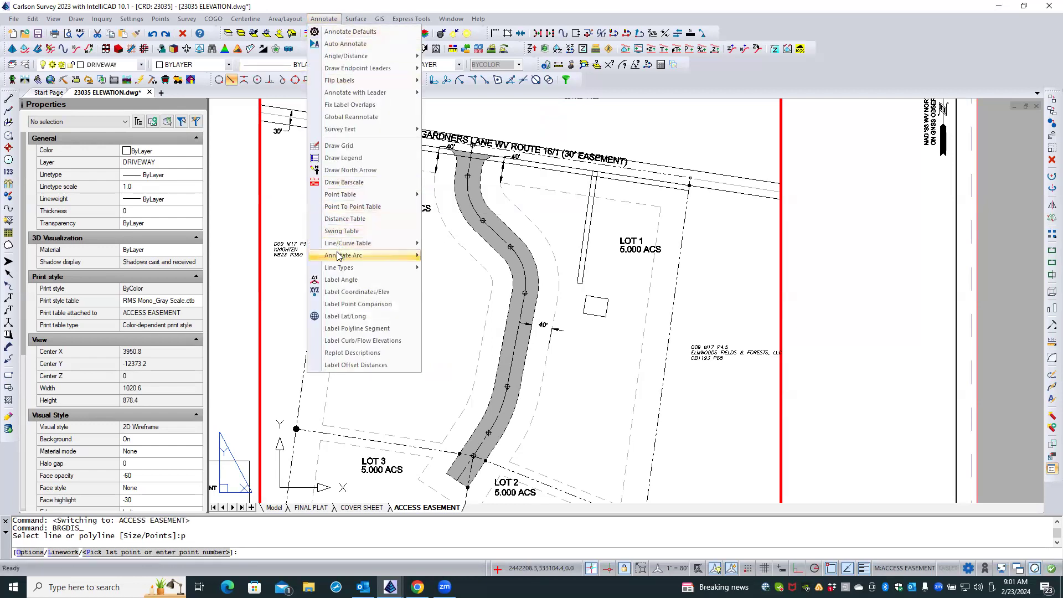
pyautogui.moveTo(339, 254)
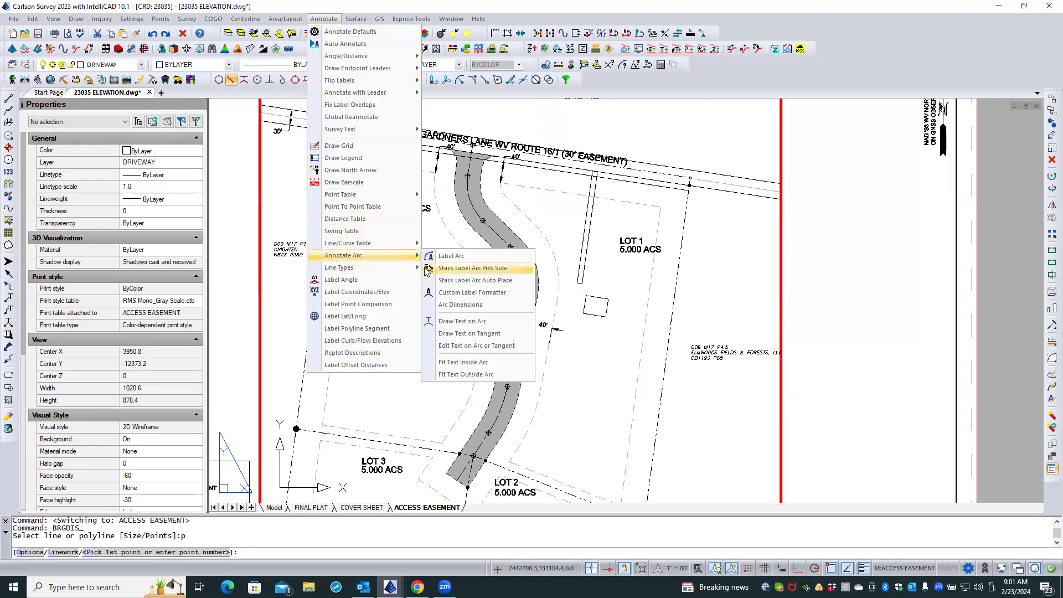
pyautogui.press('Escape')
pyautogui.press('Escape')
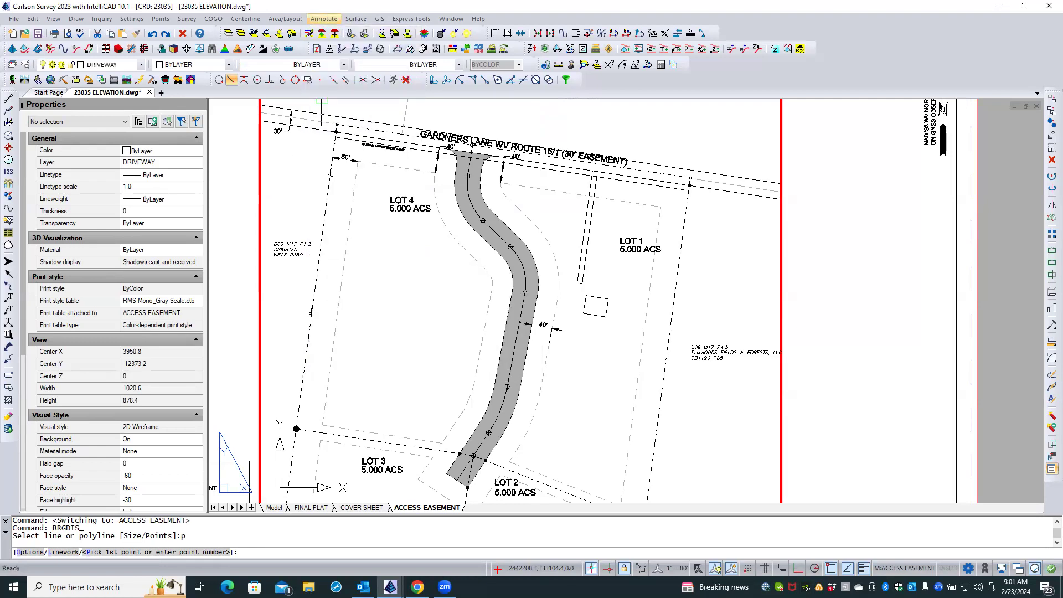
pyautogui.press('Escape')
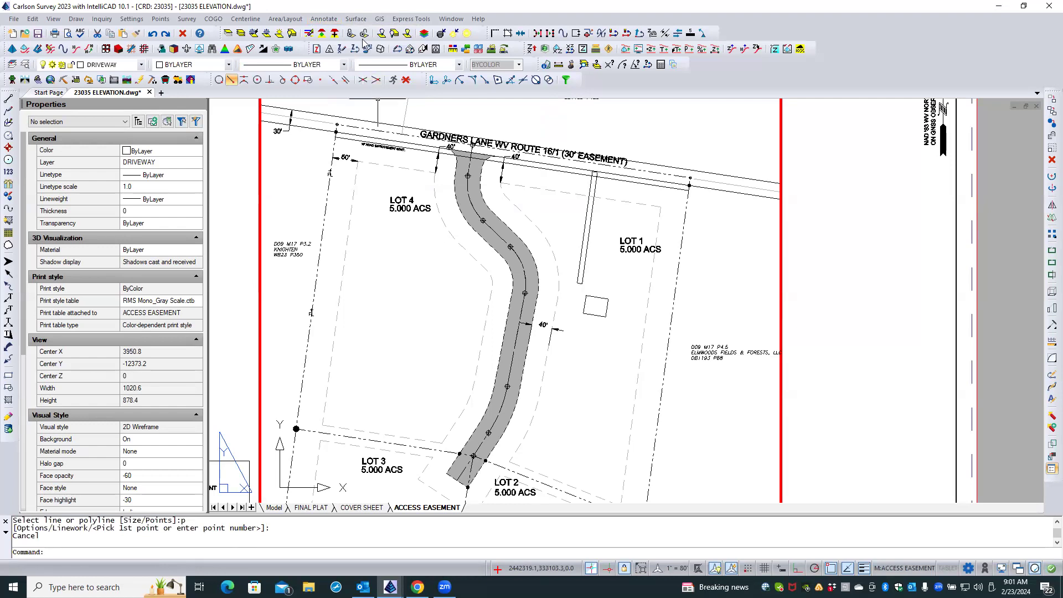
# Label the driveway easement's uppermost curve with Stack Label Arc Pick Side, using the easement polyline and ending the leader in Lot 4.
pyautogui.click(332, 22)
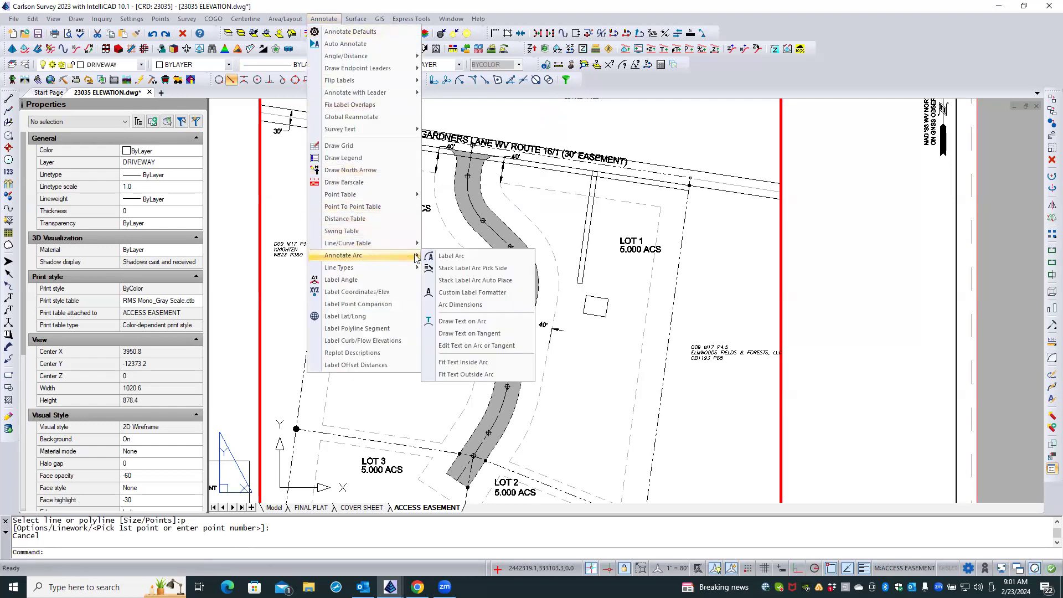
pyautogui.click(443, 268)
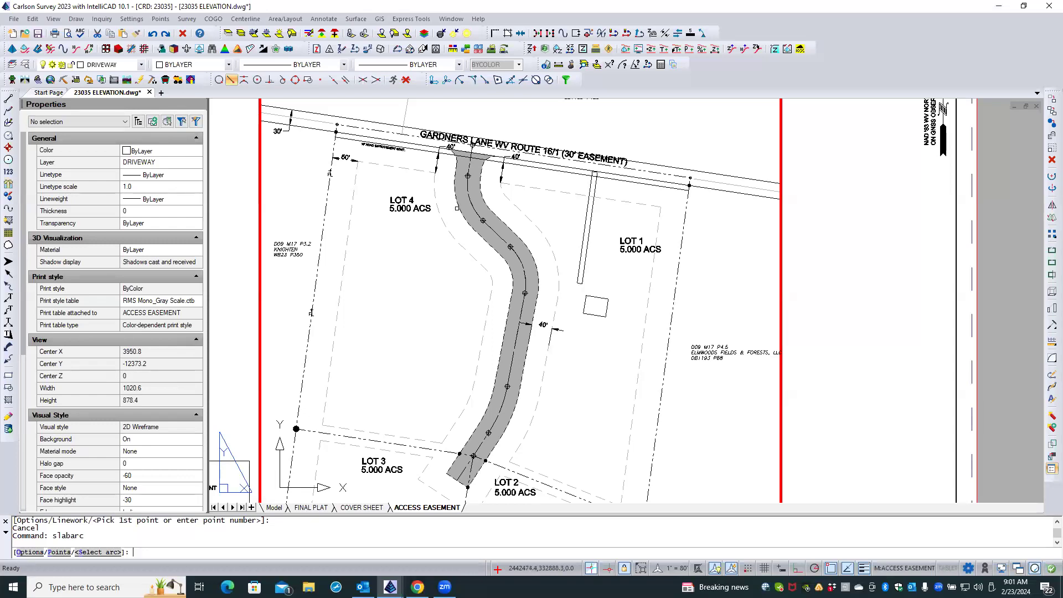
pyautogui.click(465, 199)
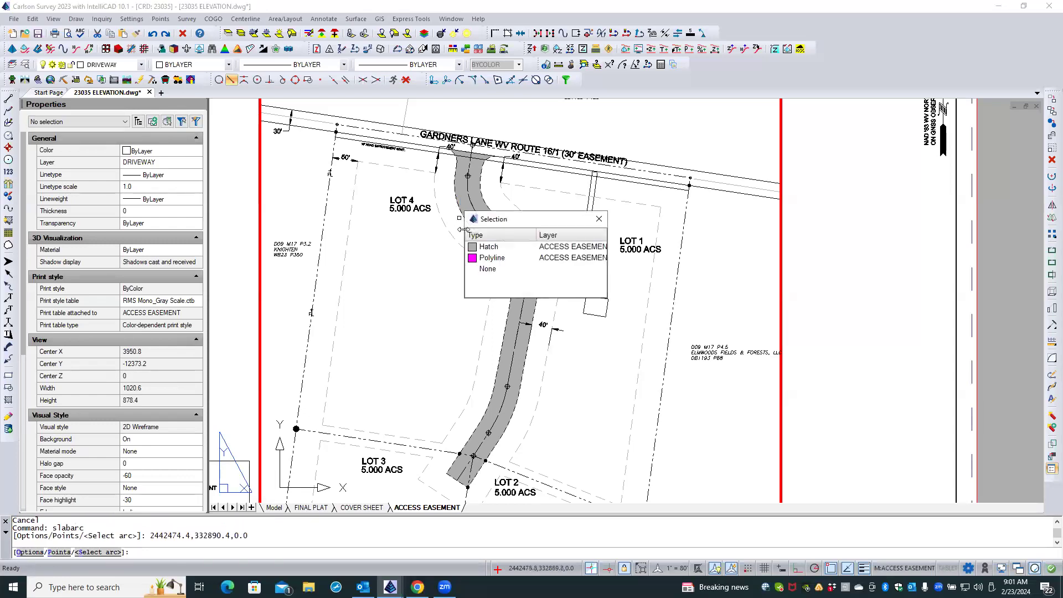
pyautogui.click(471, 258)
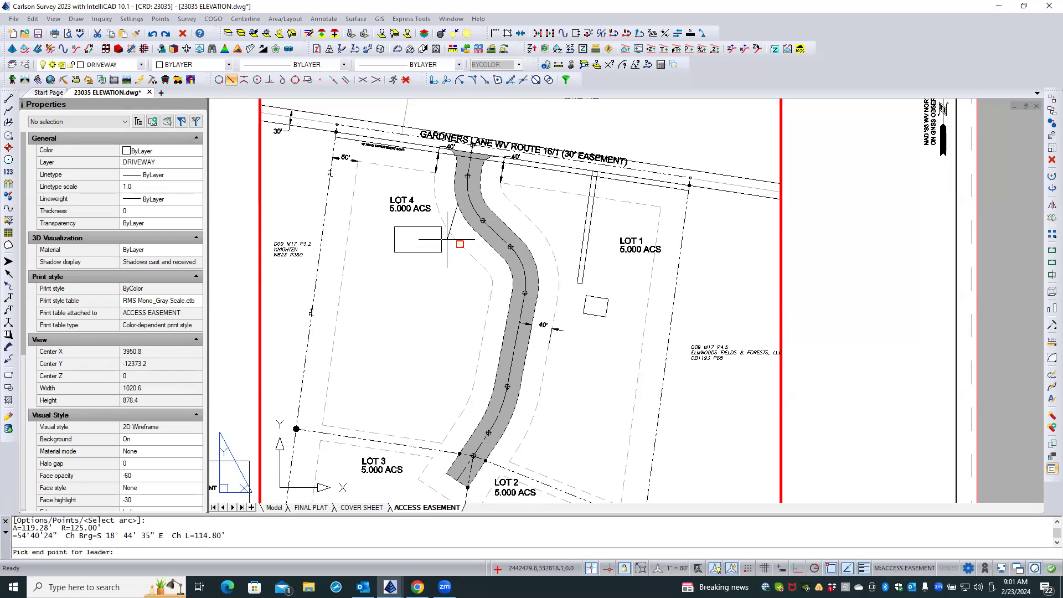
pyautogui.click(447, 235)
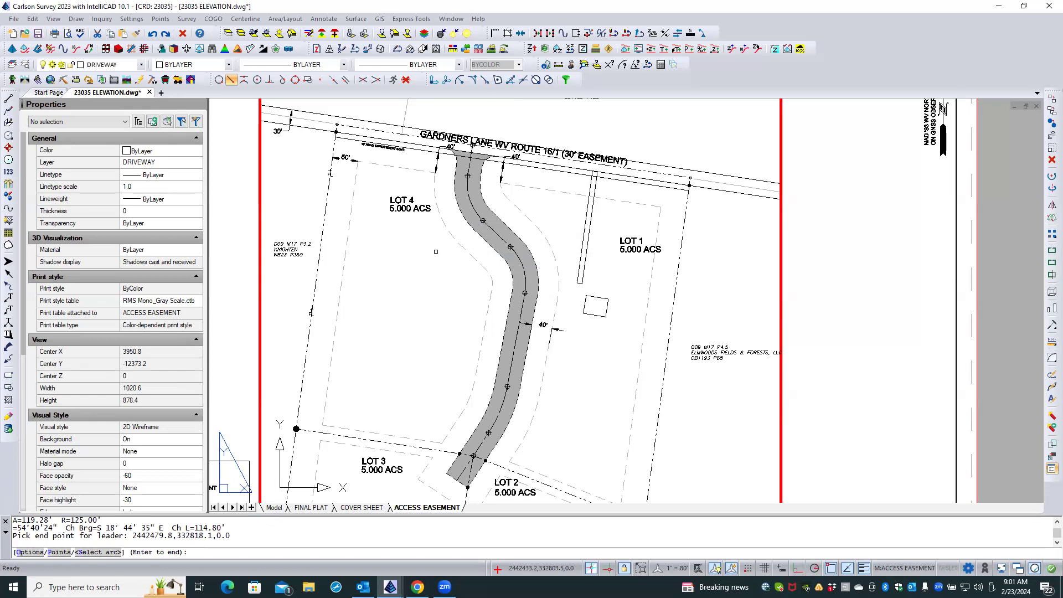
pyautogui.press('Return')
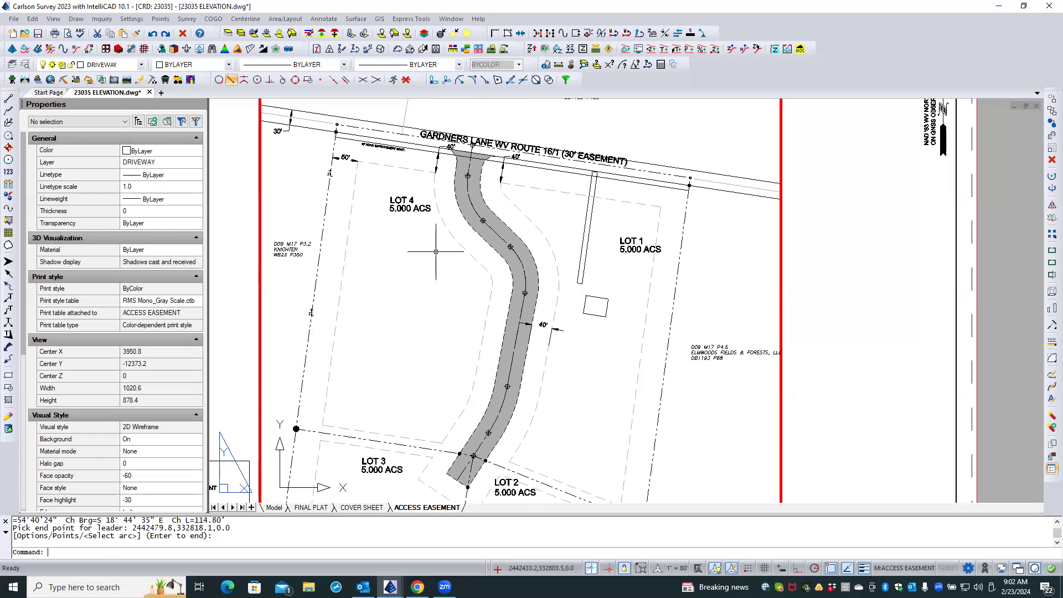
# Try turning on and thawing all layers, and undo that change.
pyautogui.click(292, 34)
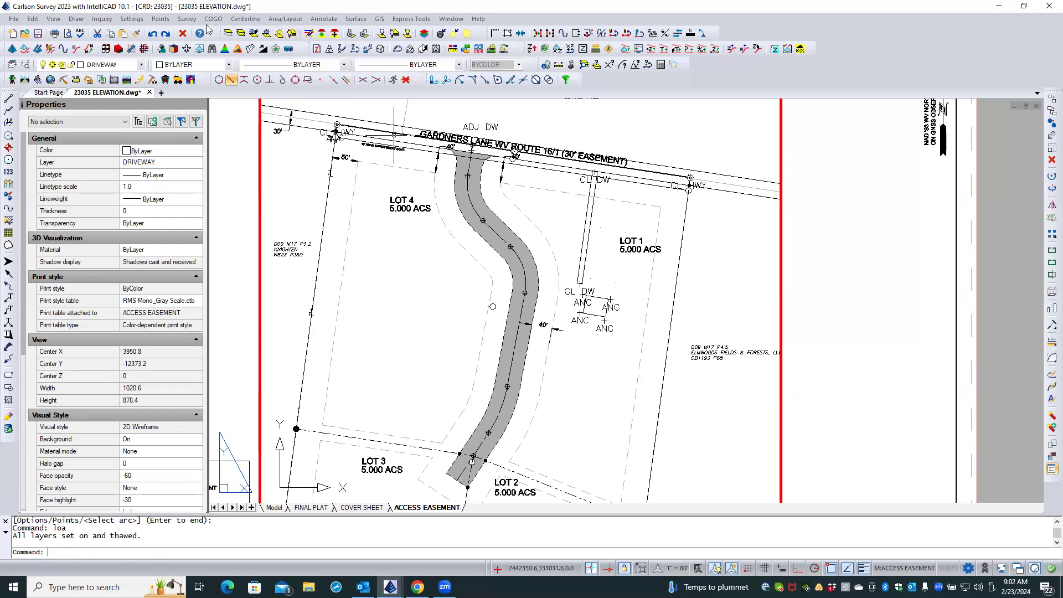
pyautogui.click(153, 34)
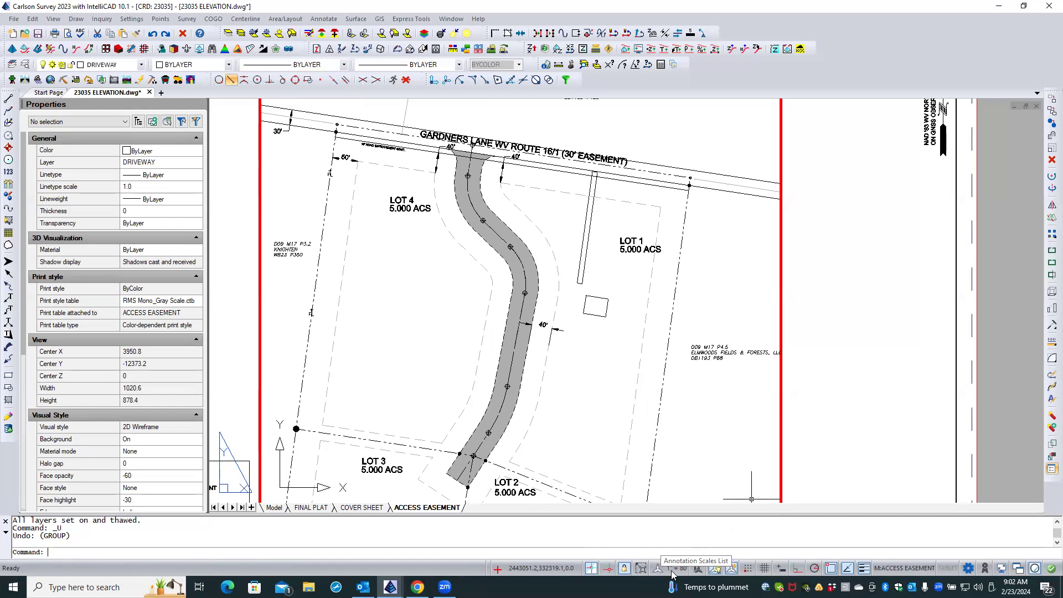
# Leave the viewport and open model space at the driveway's curve labels.
pyautogui.doubleClick(808, 376)
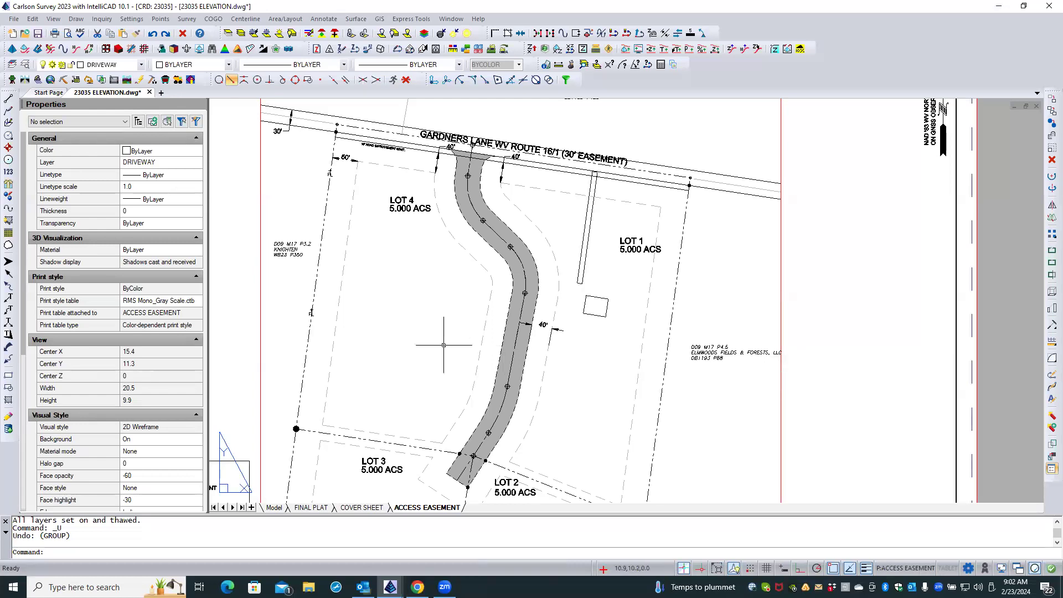
pyautogui.click(274, 507)
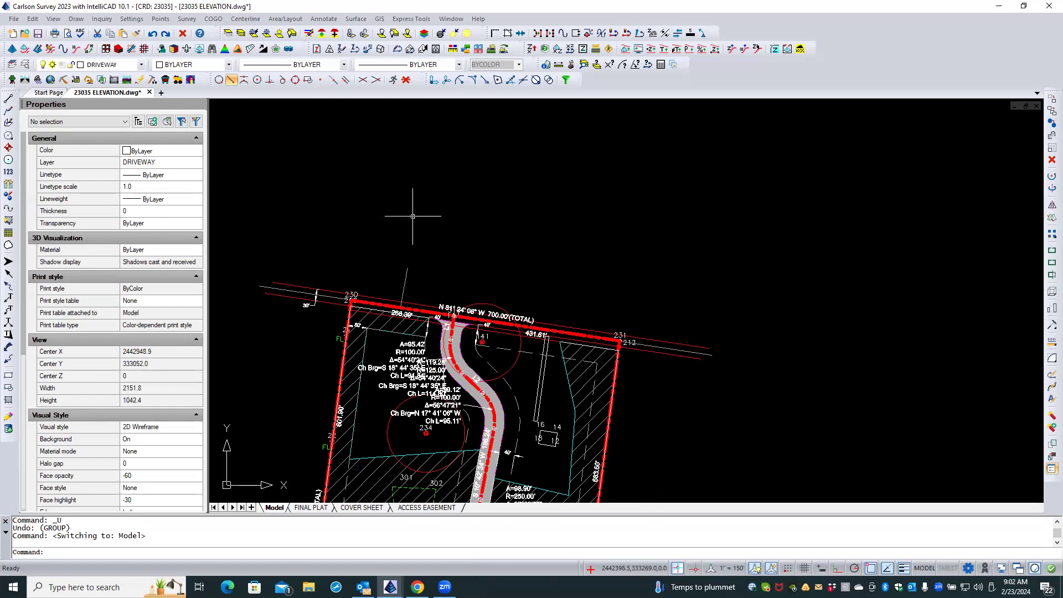
pyautogui.scroll(2, 412, 429)
pyautogui.scroll(3, 412, 430)
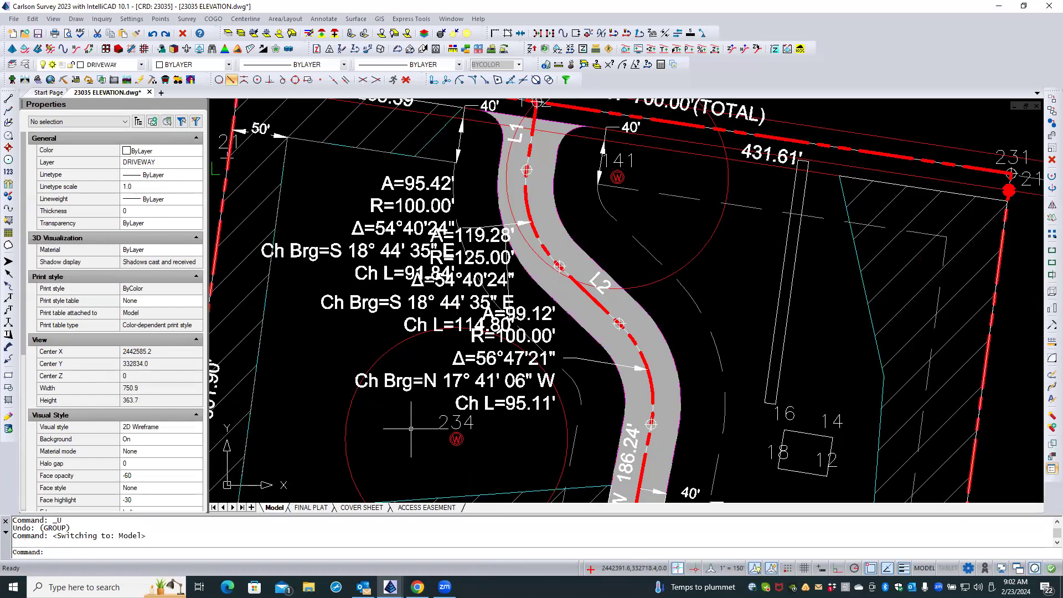
# Select the A=95.42' curve label, check its annotation scale, and extend the selection to all similar text.
pyautogui.click(401, 205)
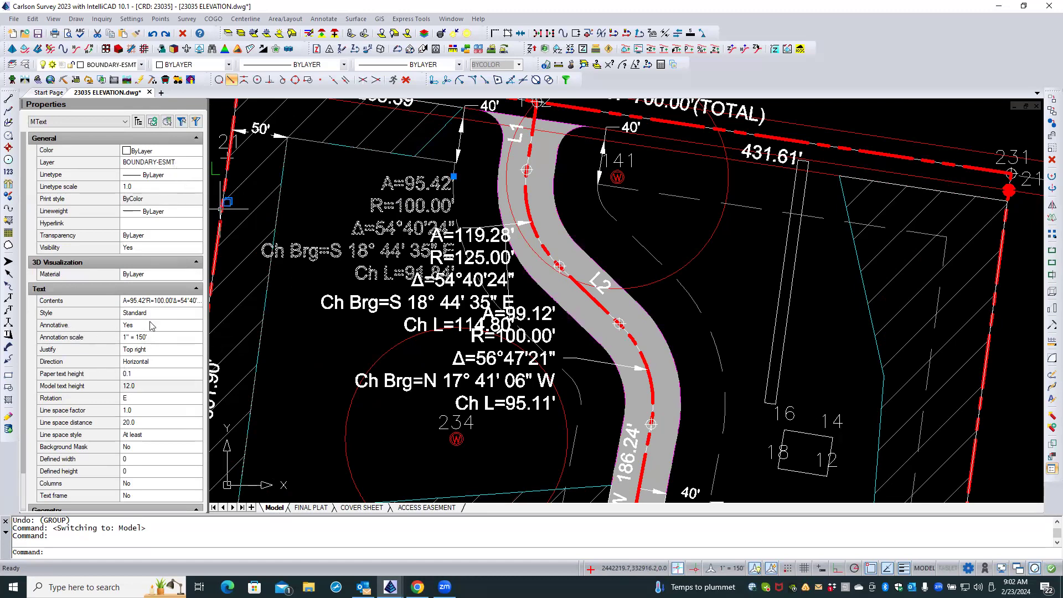
pyautogui.click(167, 339)
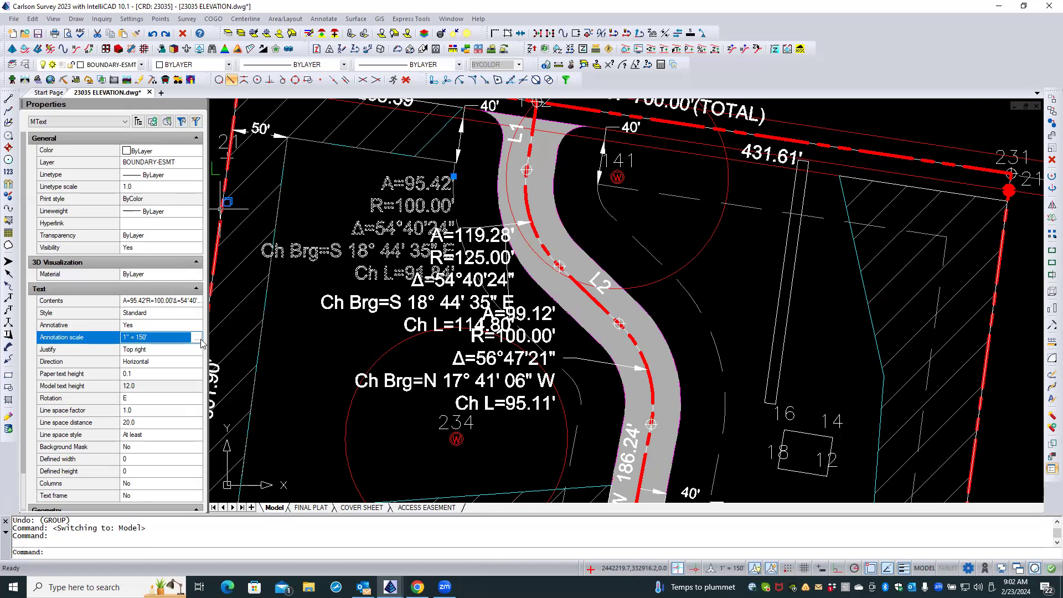
pyautogui.click(322, 212)
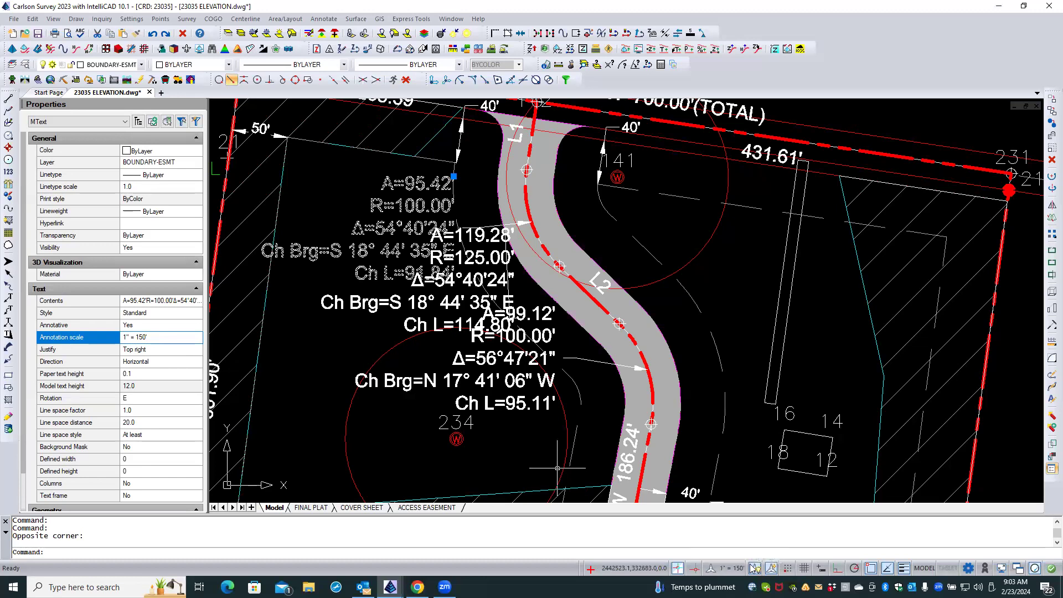
pyautogui.rightClick(355, 322)
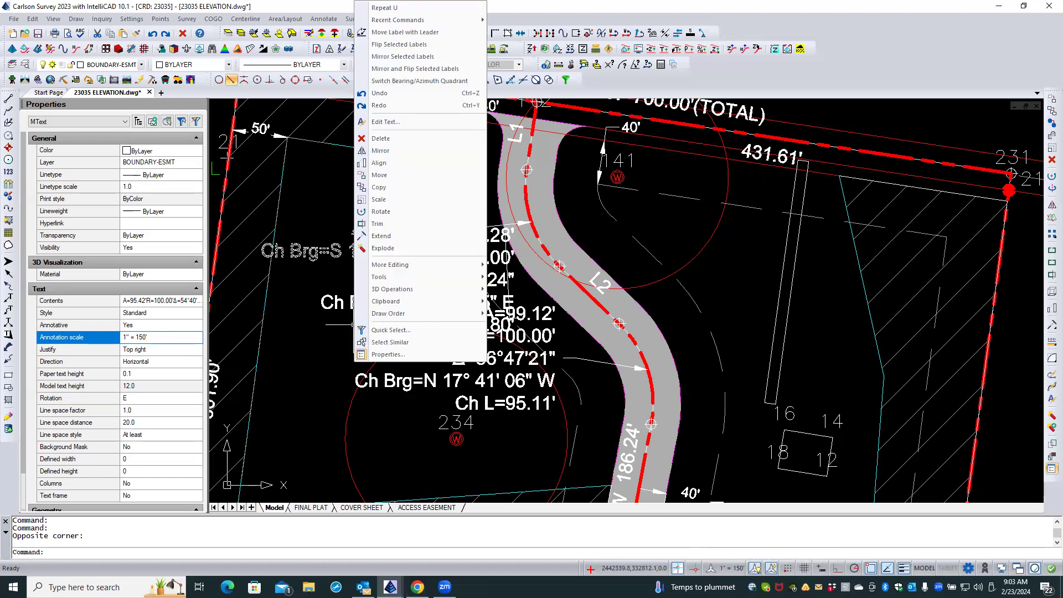
pyautogui.click(390, 342)
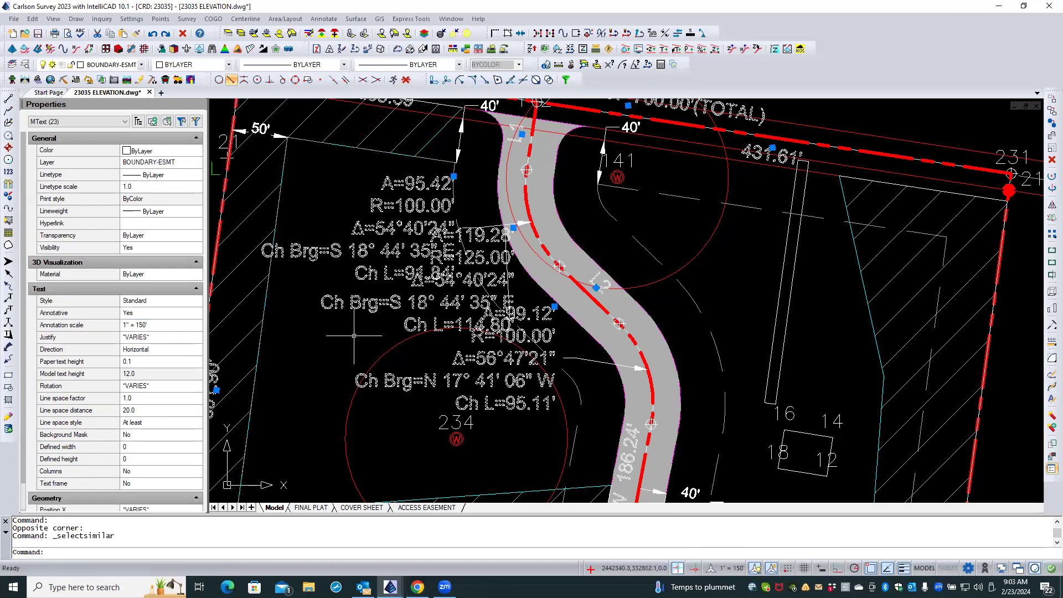
# Try to assign the 1" = 80' annotation scale to the selected labels.
pyautogui.click(157, 329)
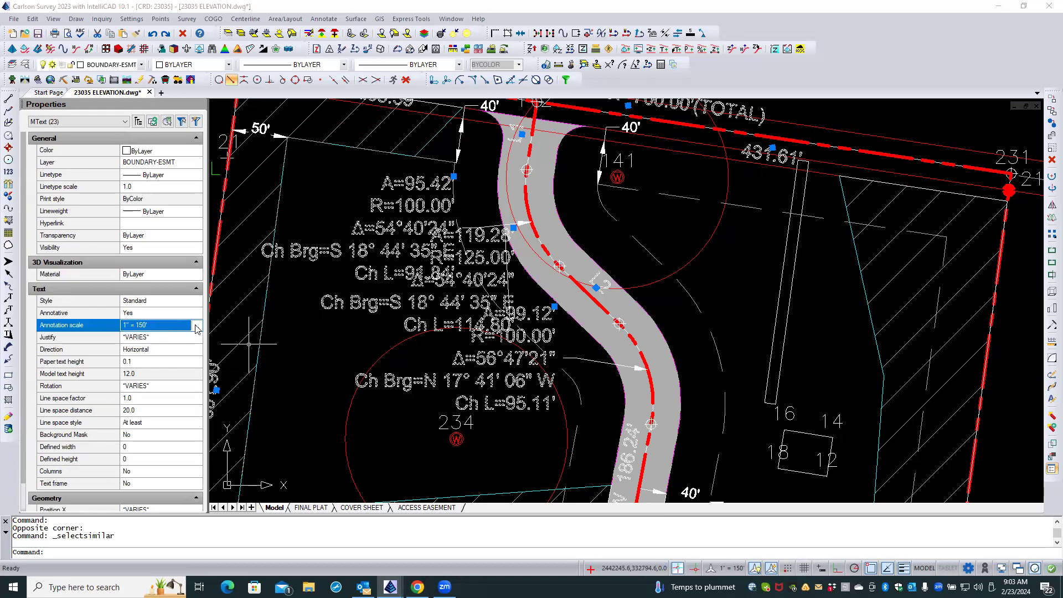
pyautogui.click(197, 328)
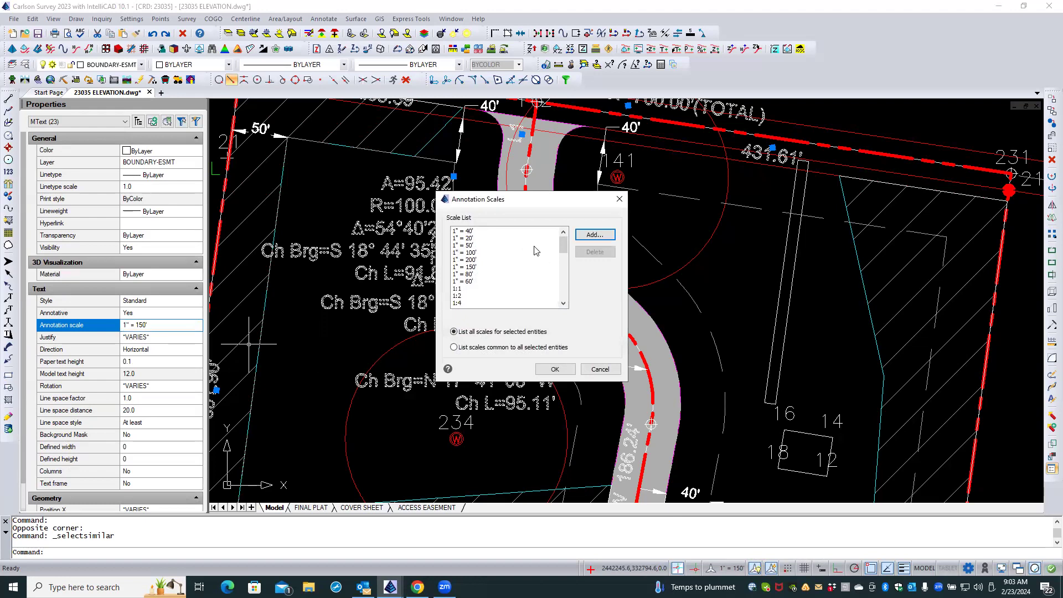
pyautogui.click(467, 274)
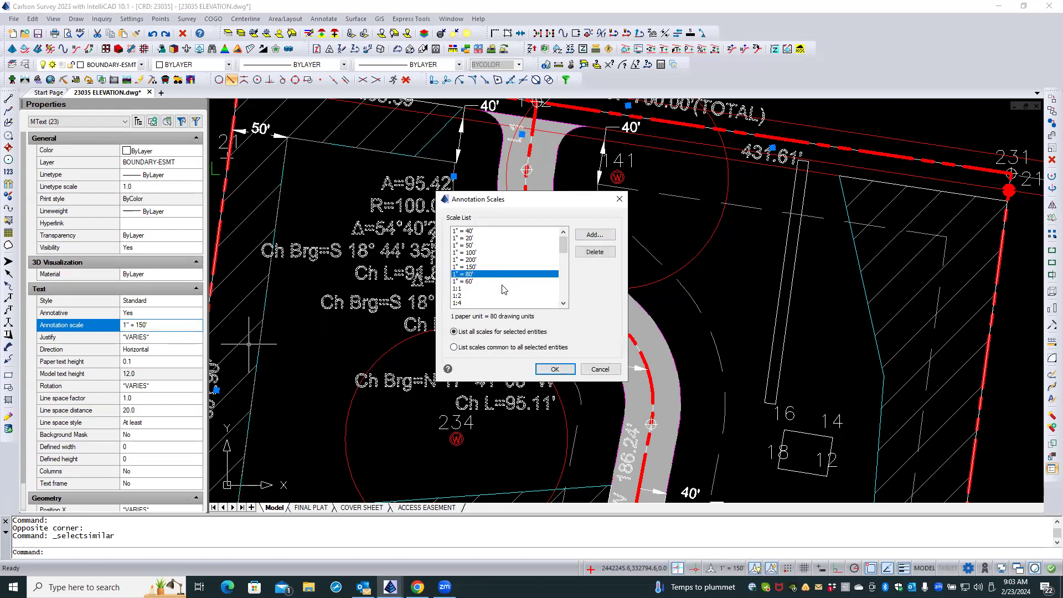
pyautogui.click(554, 369)
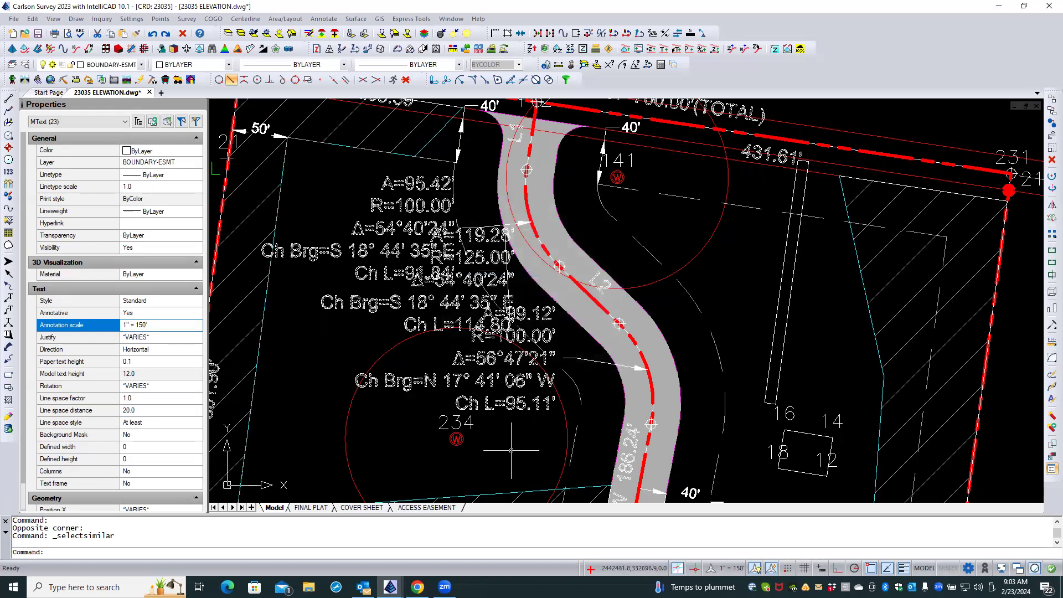
# Reopen the selected labels' annotation scale list, choose 1" = 80', accept it, and clear the selection.
pyautogui.click(171, 327)
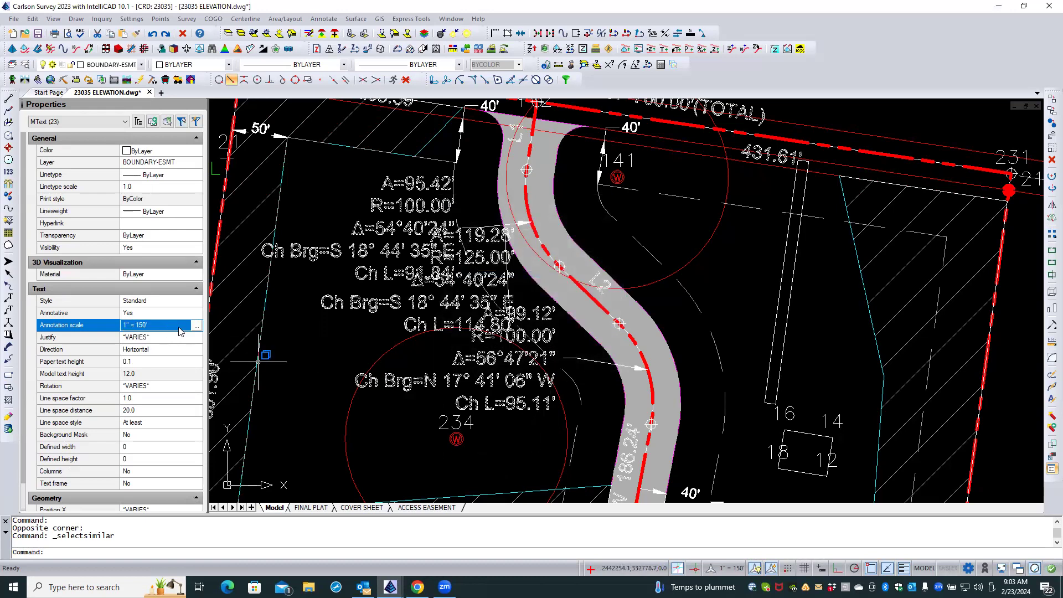
pyautogui.click(197, 327)
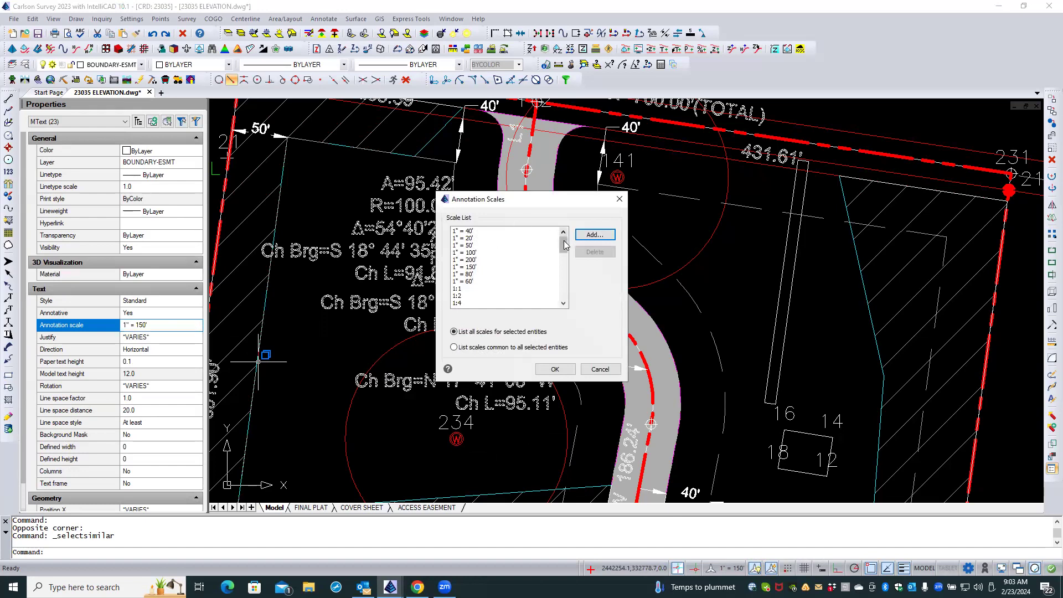
pyautogui.click(472, 274)
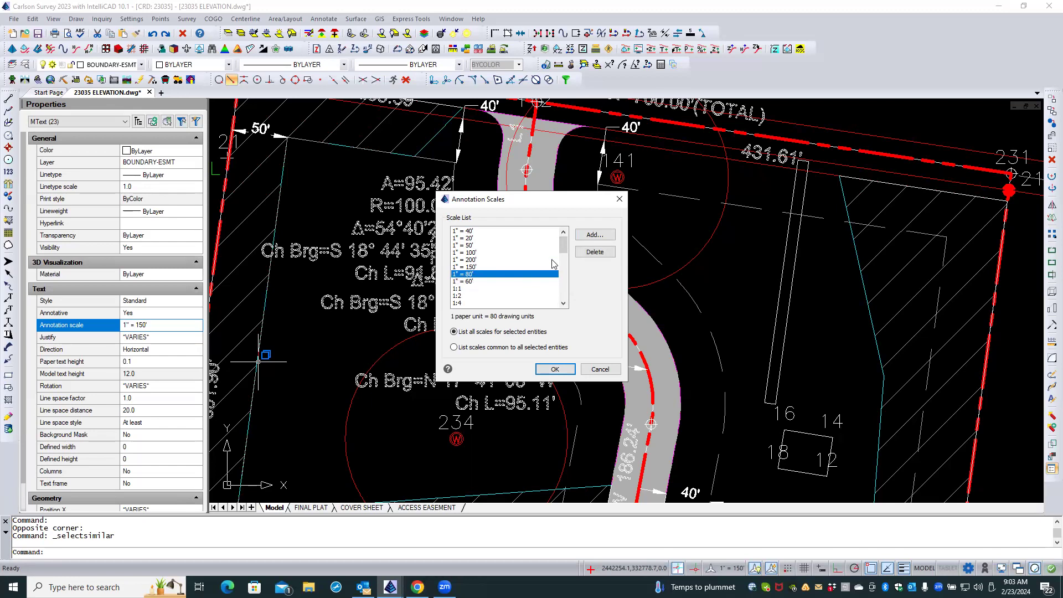
pyautogui.moveTo(563, 244); pyautogui.dragTo(578, 227)
pyautogui.click(553, 369)
pyautogui.click(387, 330)
pyautogui.press('Escape')
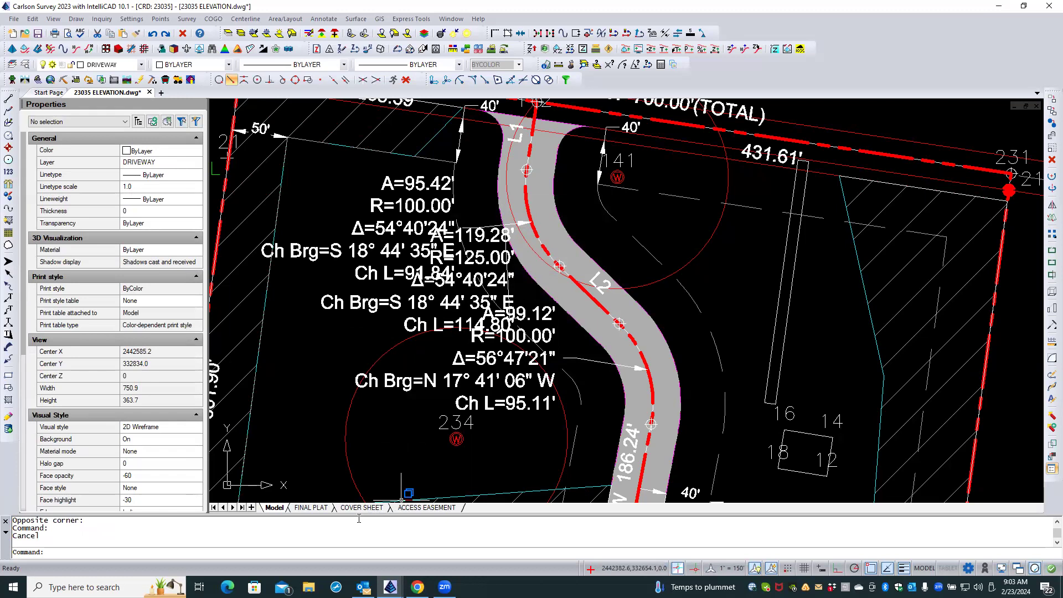
# Check the viewport's scale in the ACCESS EASEMENT layout, then activate the viewport and regenerate the drawing.
pyautogui.click(417, 509)
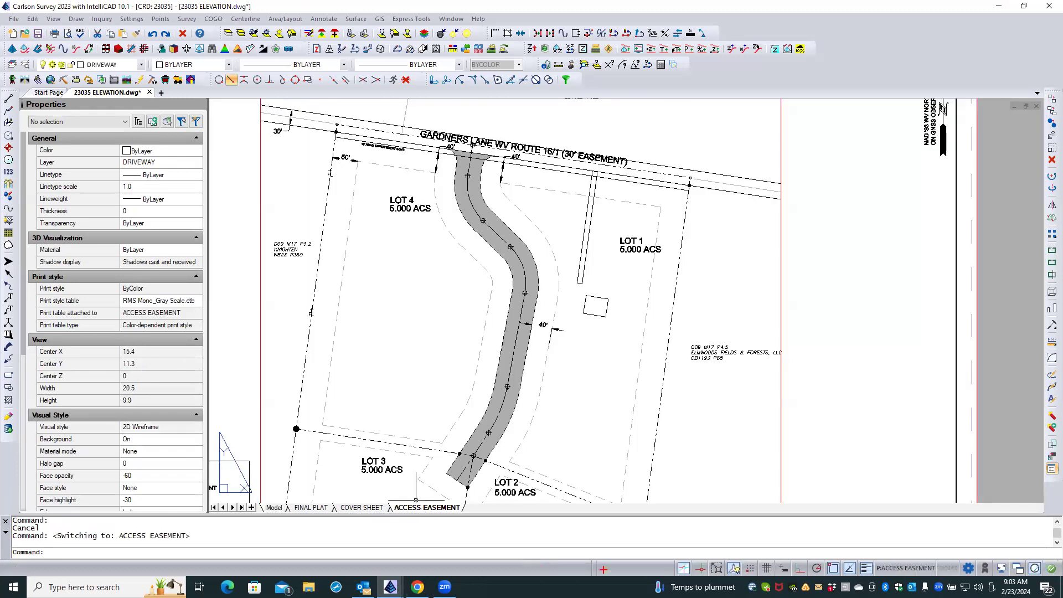
pyautogui.click(262, 207)
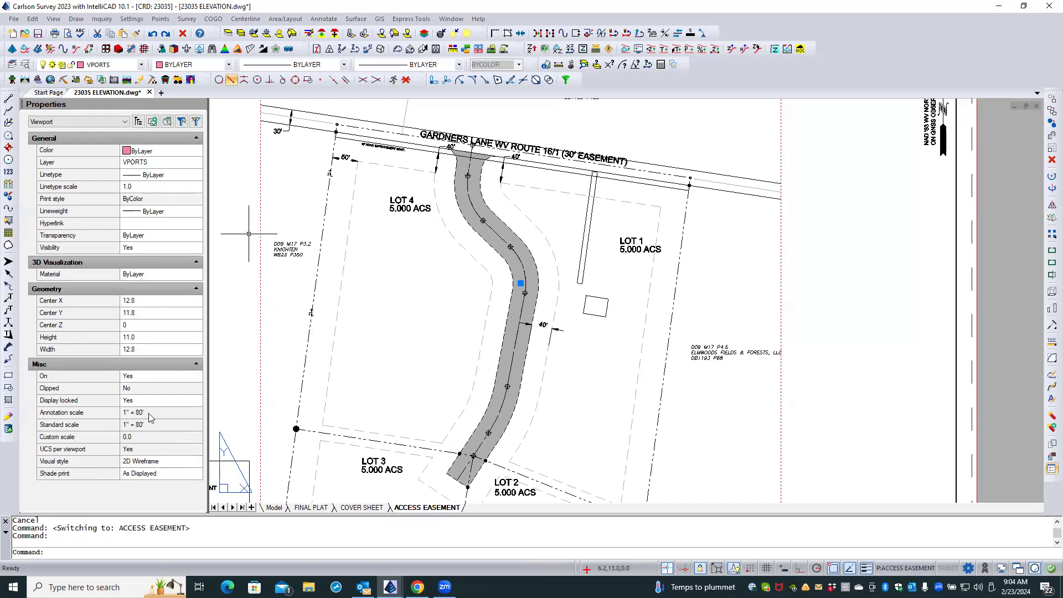
pyautogui.doubleClick(418, 265)
pyautogui.write('rea')
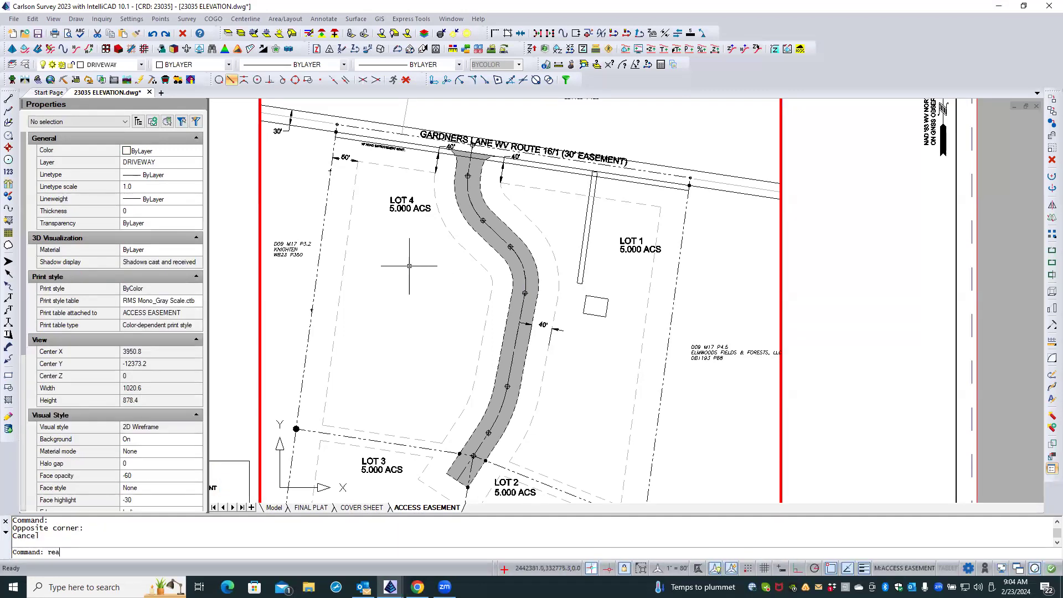
pyautogui.press('Return')
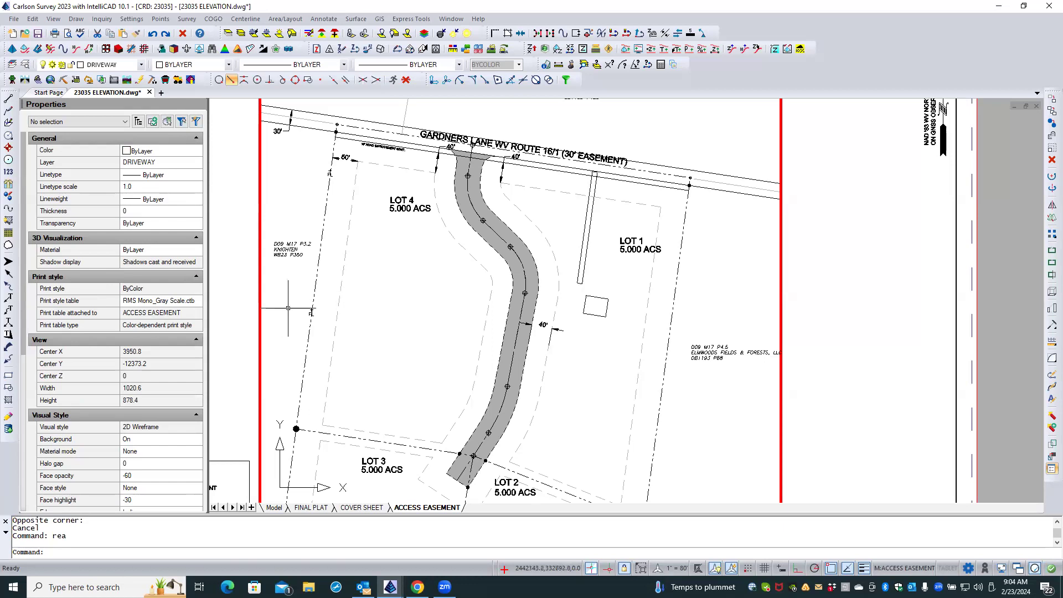
pyautogui.scroll(5, 296, 308)
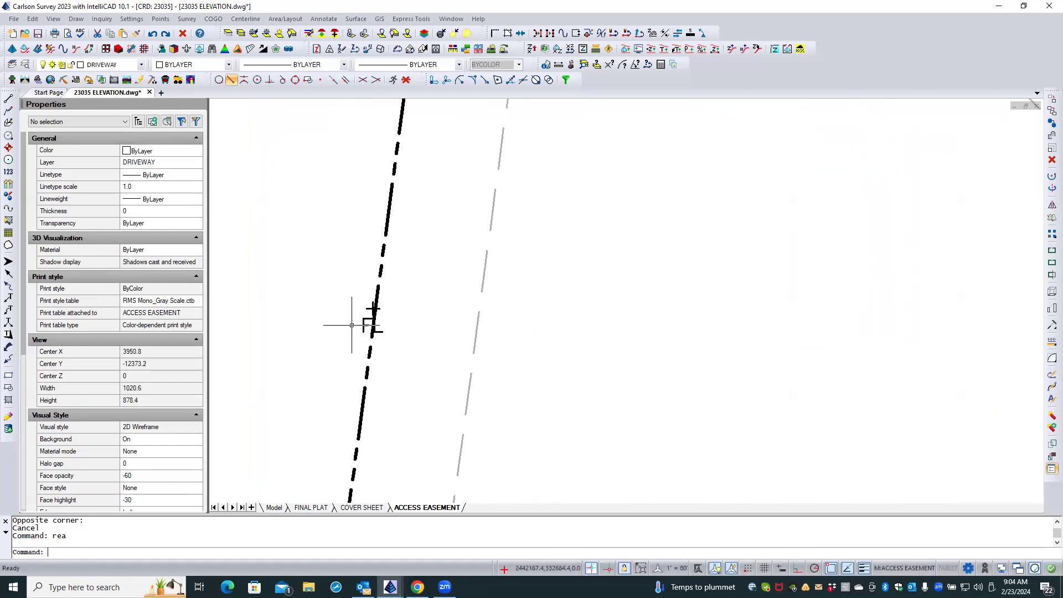
pyautogui.click(364, 324)
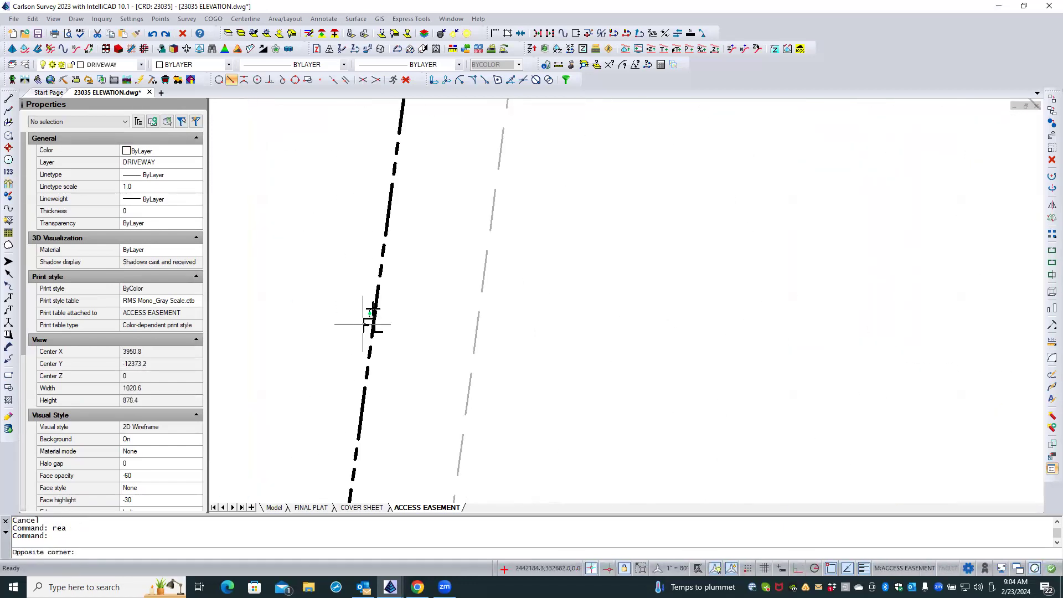
pyautogui.click(367, 321)
pyautogui.doubleClick(357, 342)
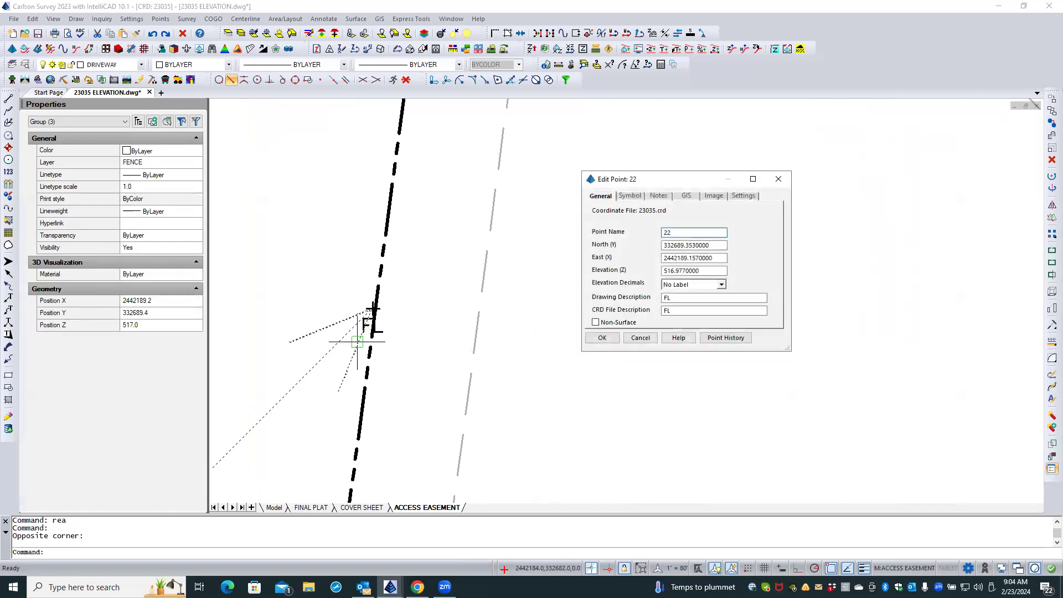
pyautogui.press('Escape')
pyautogui.press('Escape')
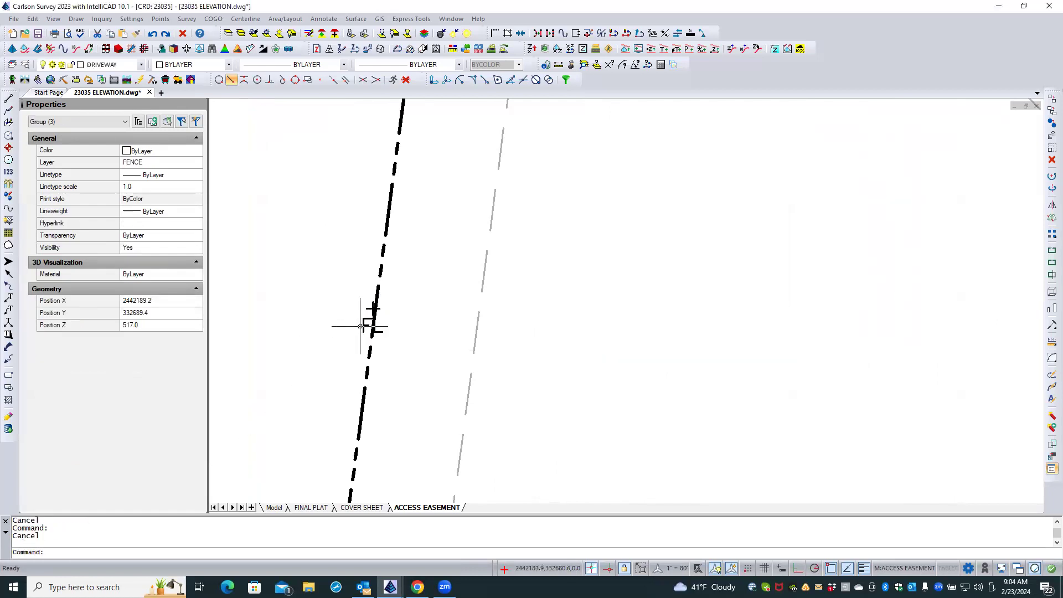
# Move the FL label of fence point 22 off Lot 4's western boundary line, to its outer side.
pyautogui.click(365, 323)
pyautogui.click(361, 332)
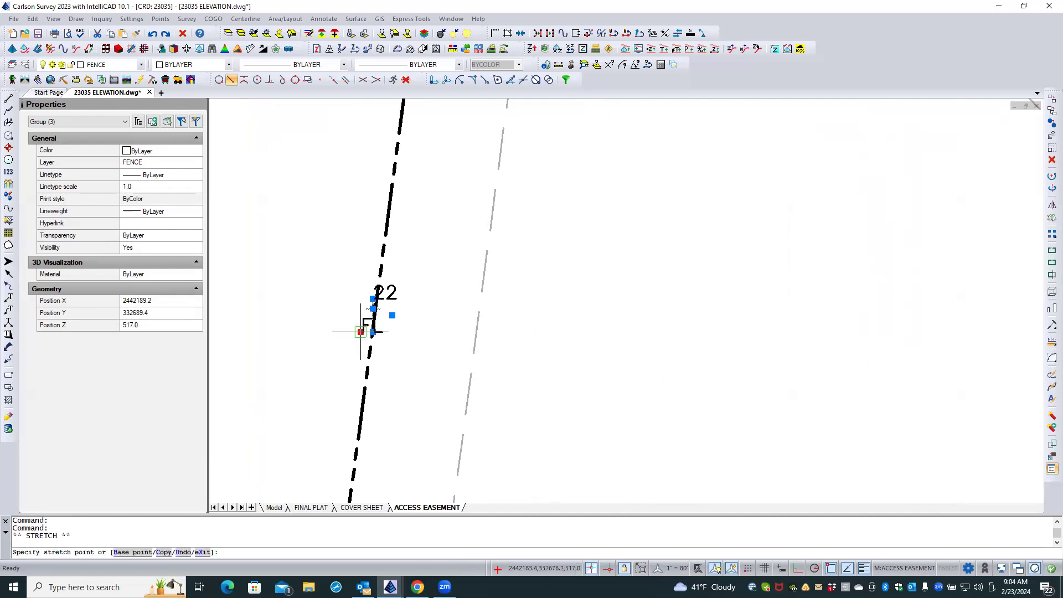
pyautogui.click(348, 329)
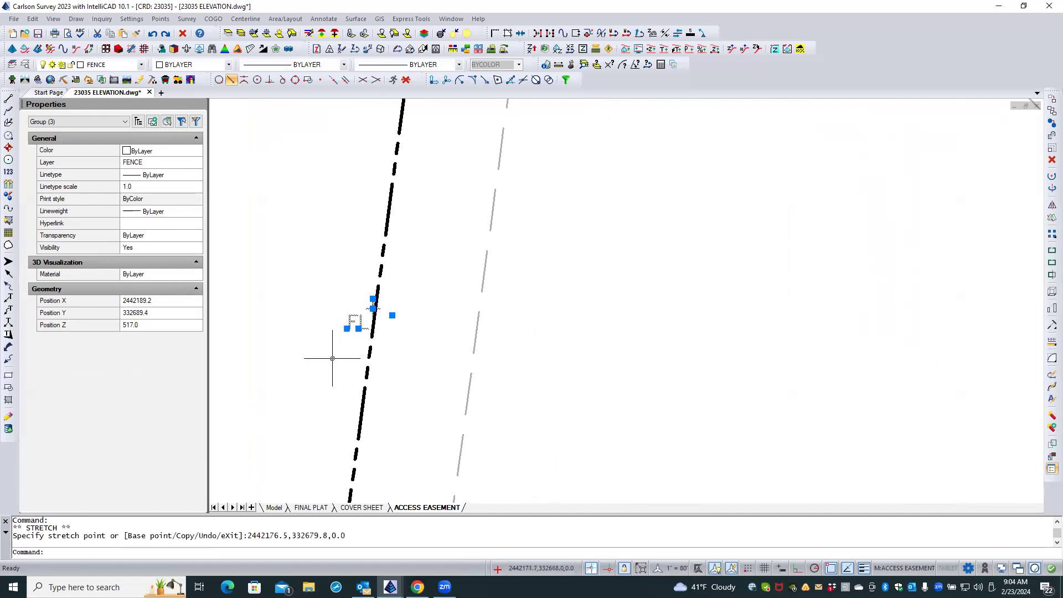
pyautogui.press('Escape')
# Move the FL label of fence point 21, near the 50' setback dimension, to the outer side of the boundary line.
pyautogui.scroll(-6, 334, 371)
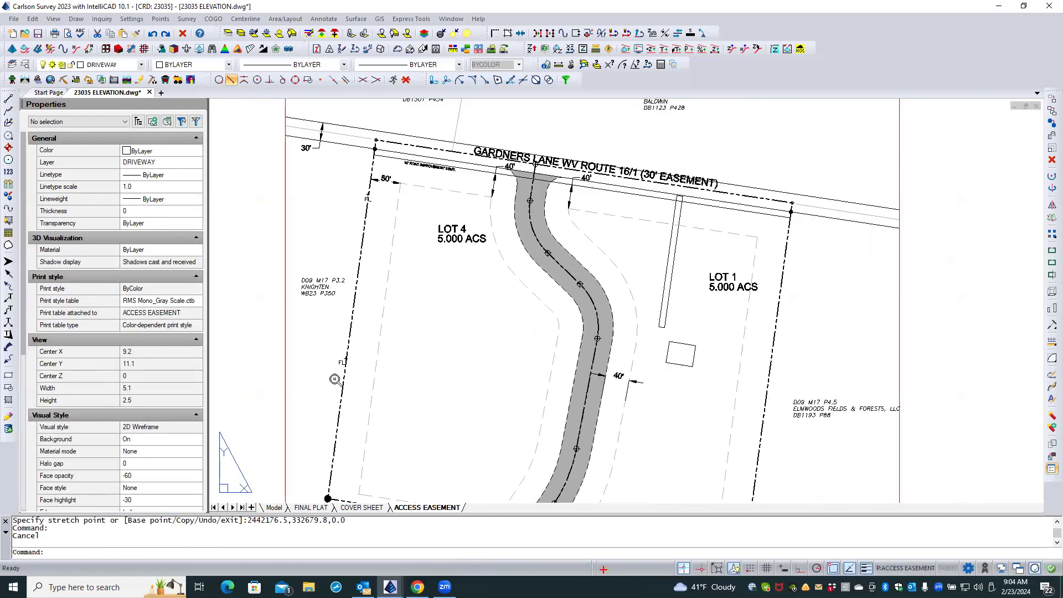
pyautogui.scroll(5, 367, 212)
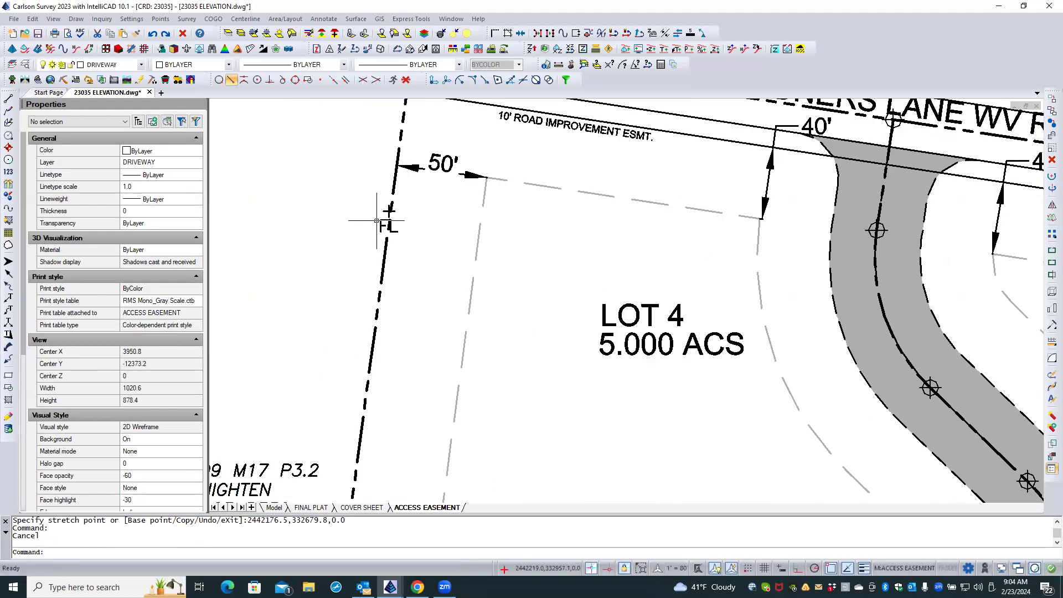
pyautogui.click(382, 224)
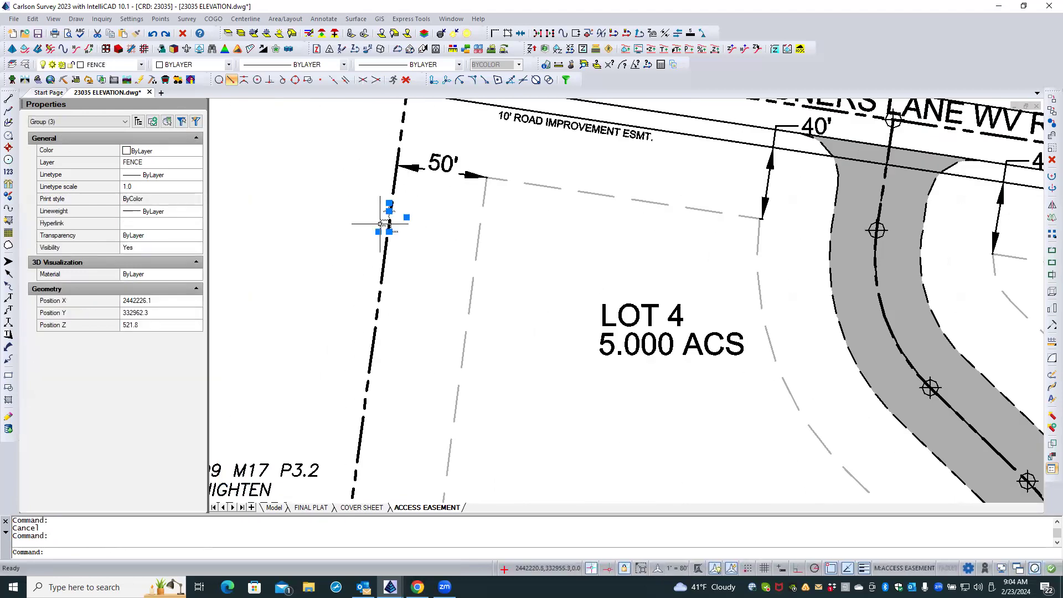
pyautogui.click(378, 232)
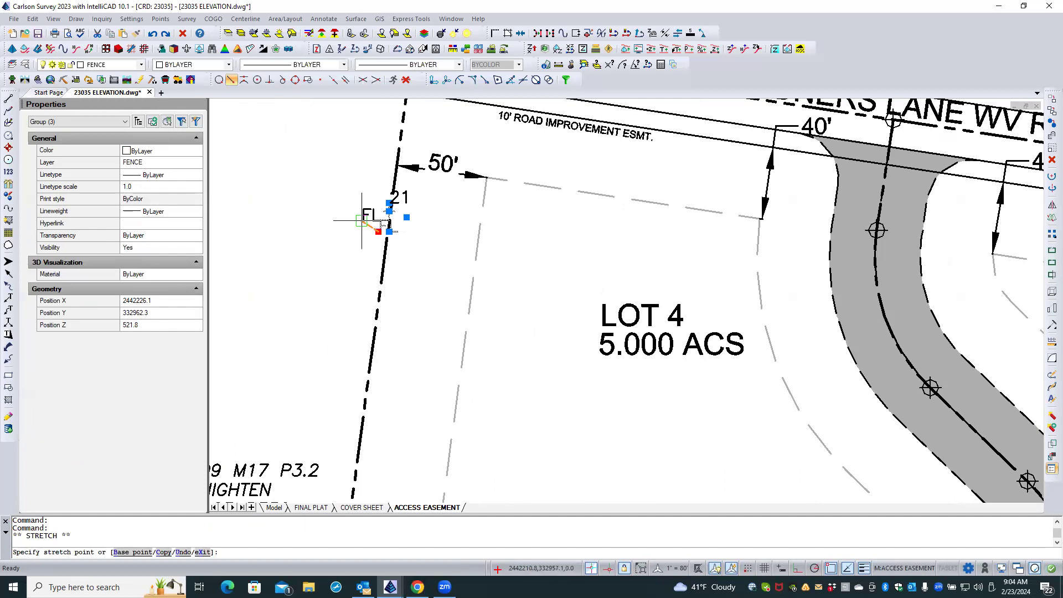
pyautogui.click(364, 223)
pyautogui.press('Escape')
pyautogui.press('Escape')
pyautogui.scroll(-1, 316, 220)
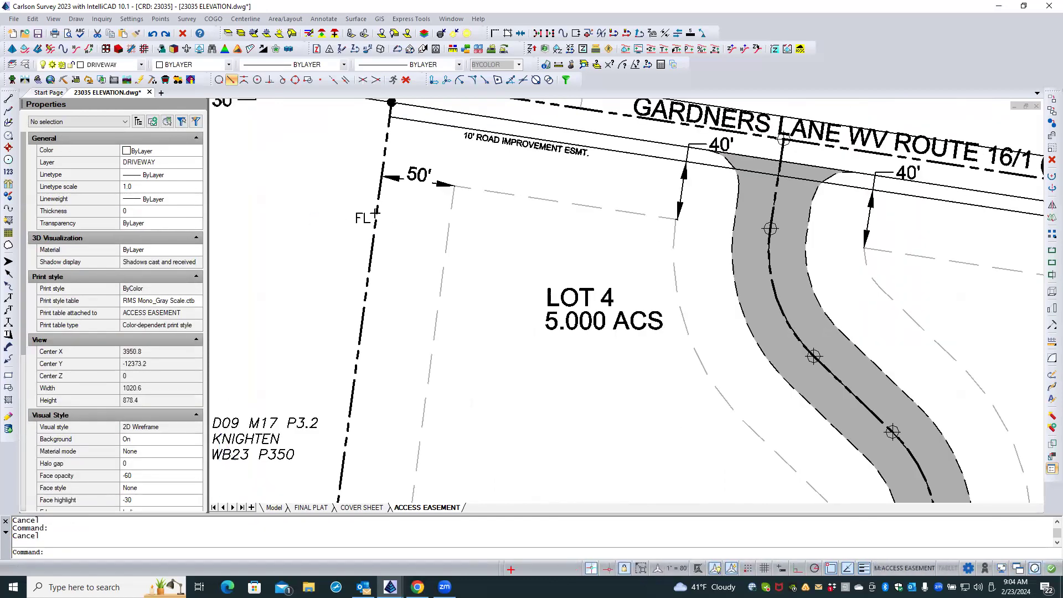
pyautogui.scroll(-2, 311, 219)
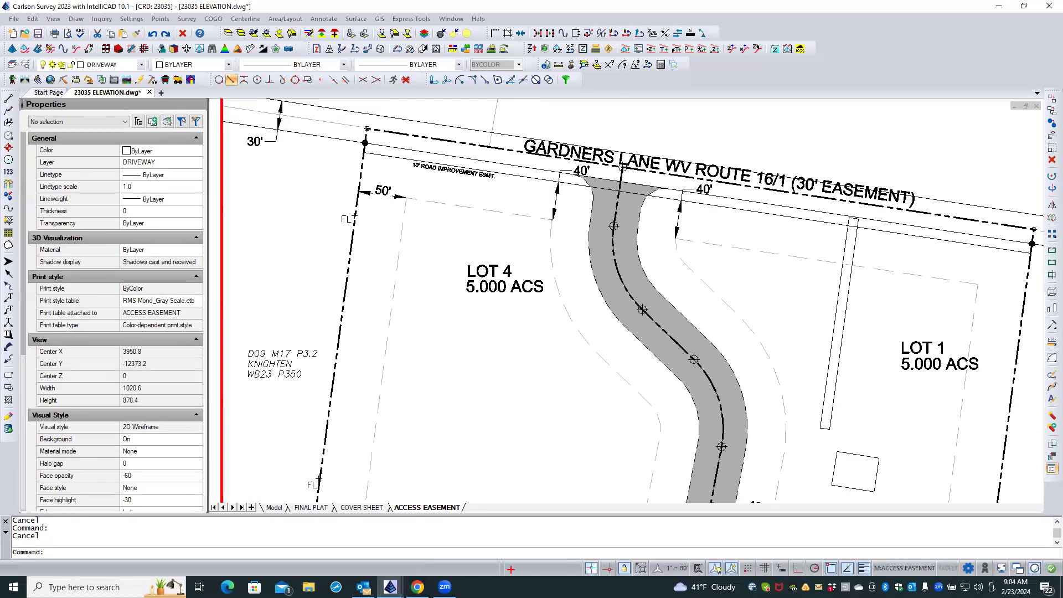
# Check the layer of the A=119.28' curve label in model space and return to the ACCESS EASEMENT layout.
pyautogui.click(274, 507)
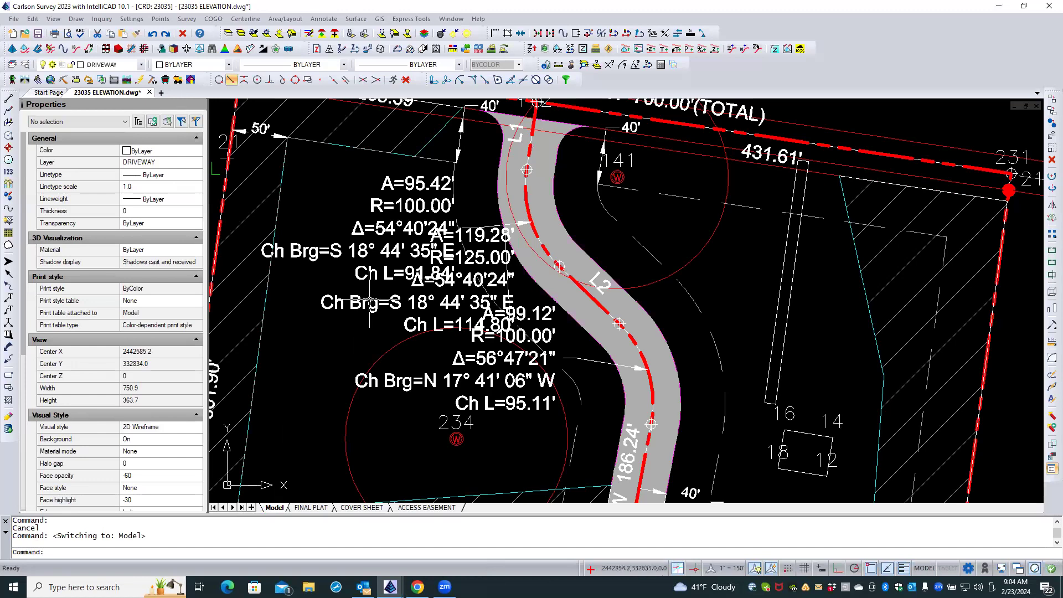
pyautogui.click(370, 304)
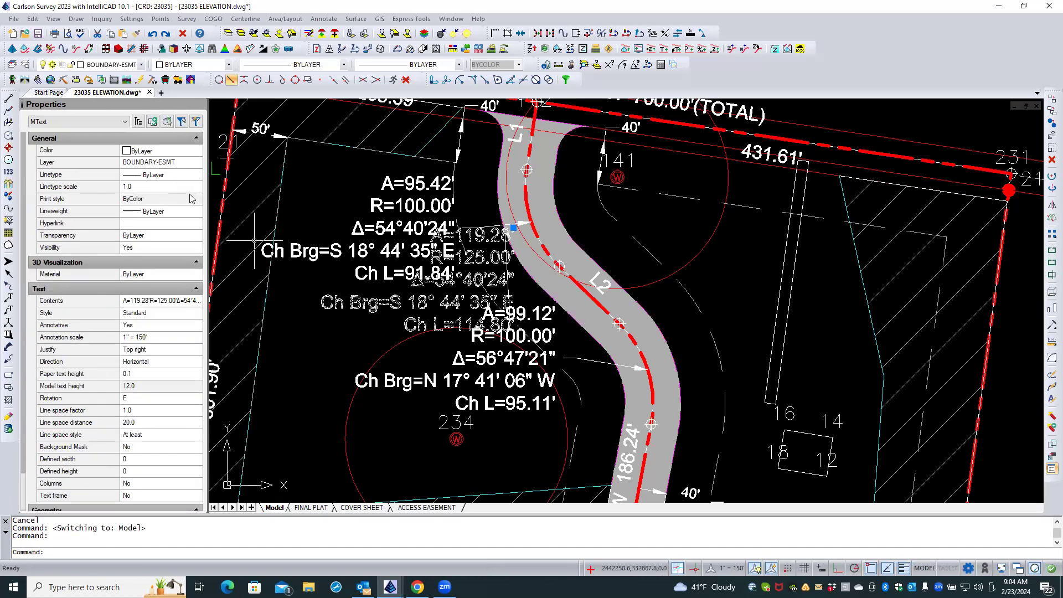
pyautogui.click(412, 508)
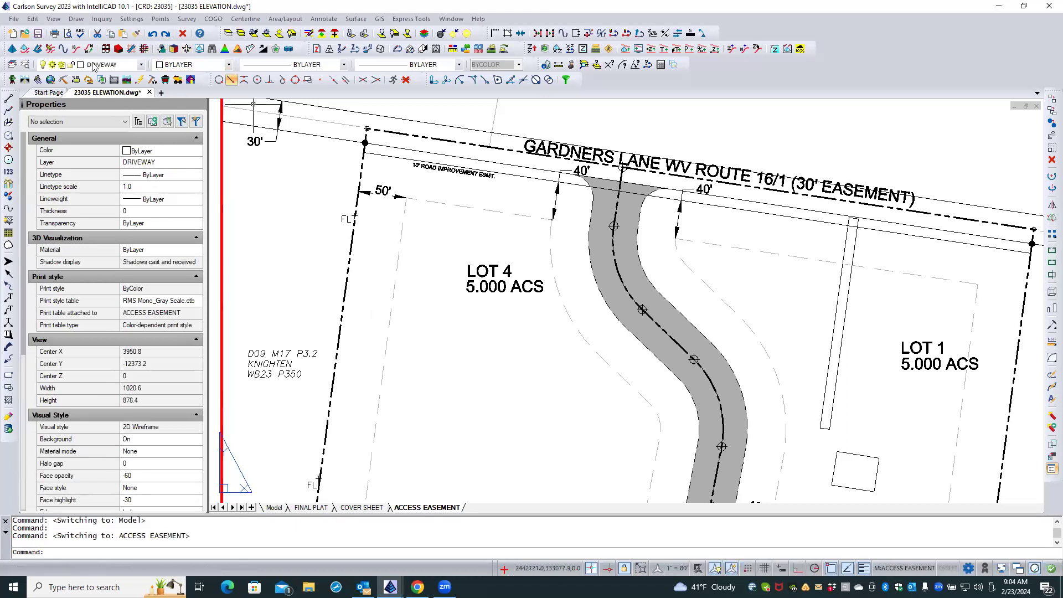
# Thaw the BOUNDARY-ESMT layer in the current viewport and close the layer manager.
pyautogui.click(25, 66)
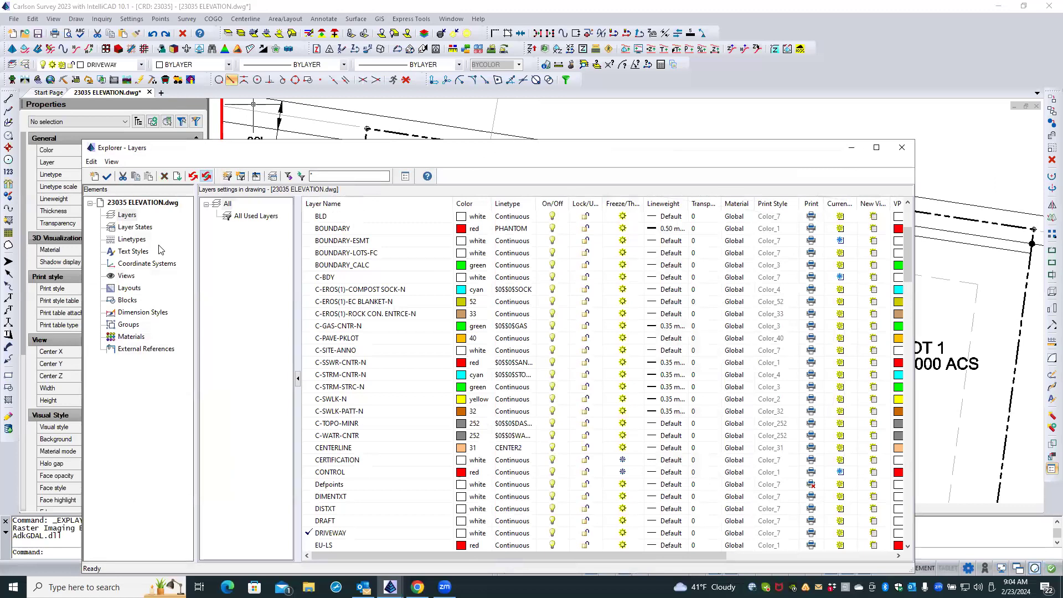
pyautogui.click(355, 241)
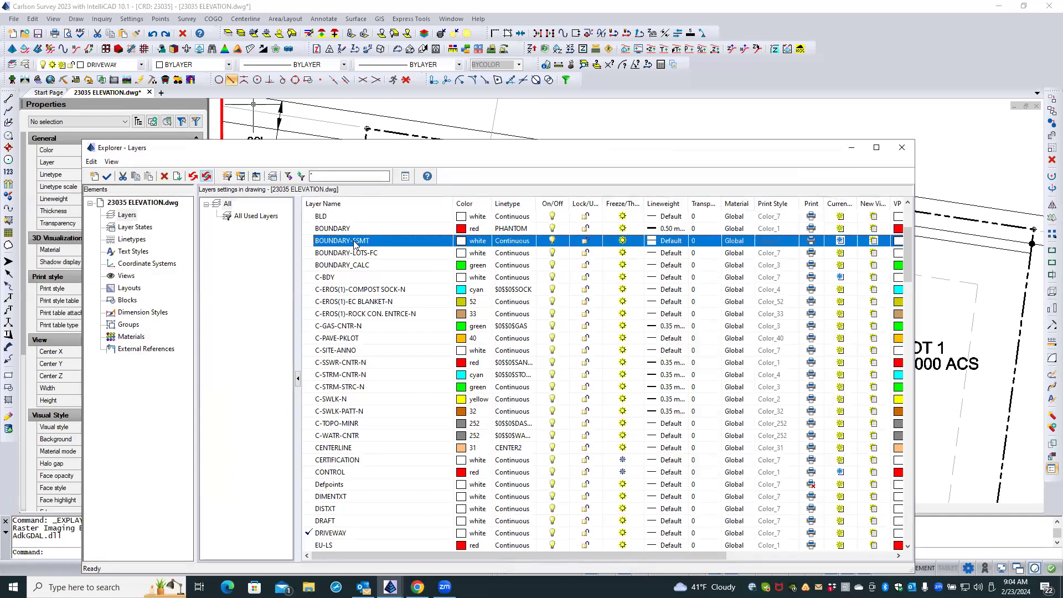
pyautogui.moveTo(543, 555); pyautogui.dragTo(715, 571)
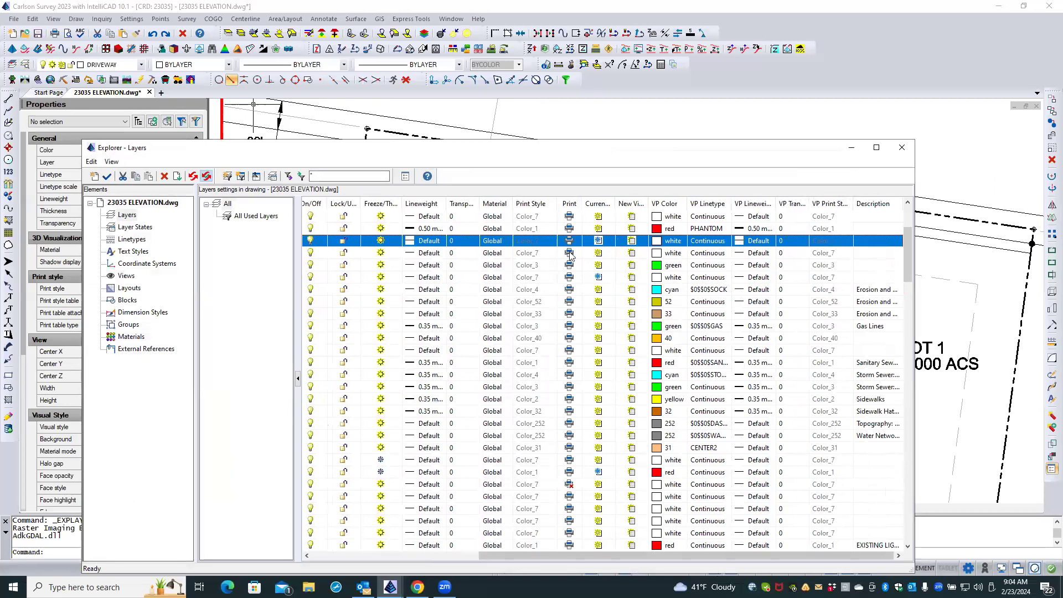
pyautogui.click(600, 242)
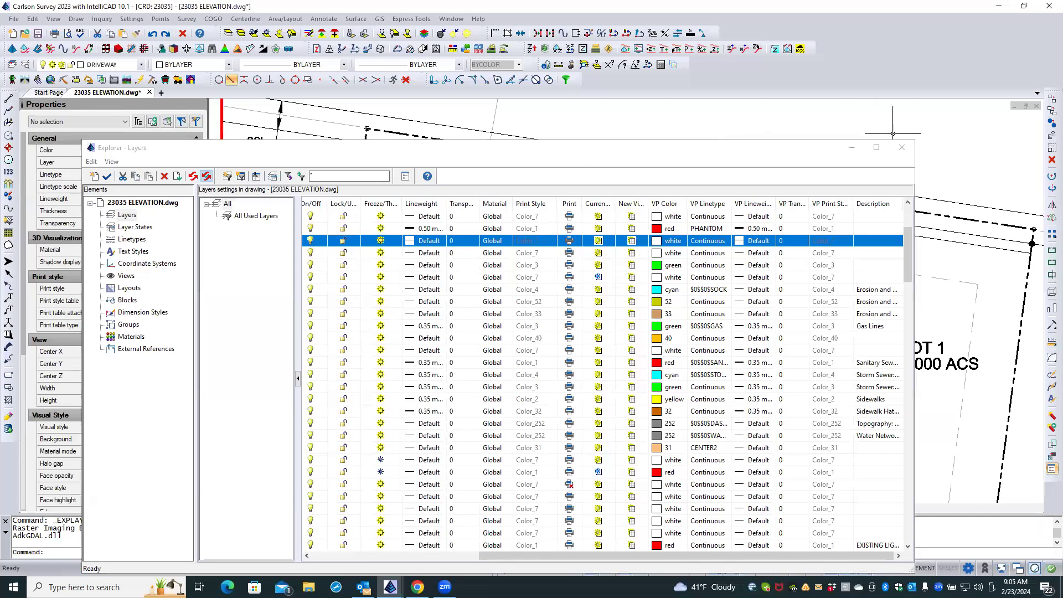
pyautogui.click(902, 148)
pyautogui.click(902, 148)
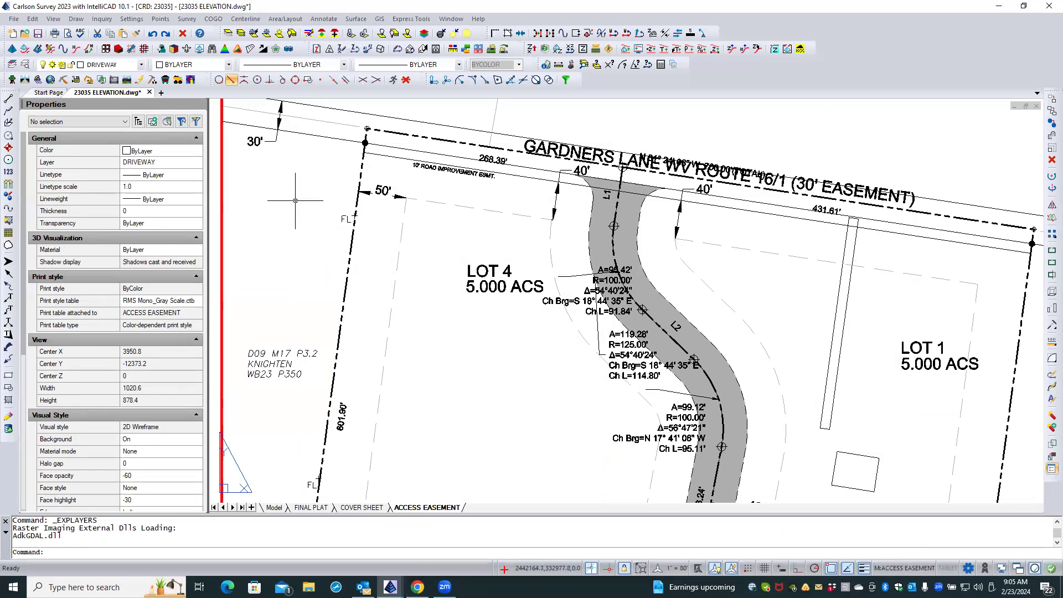
# Check the layer of the A=95.42' curve label in model space and return to the ACCESS EASEMENT layout.
pyautogui.click(273, 507)
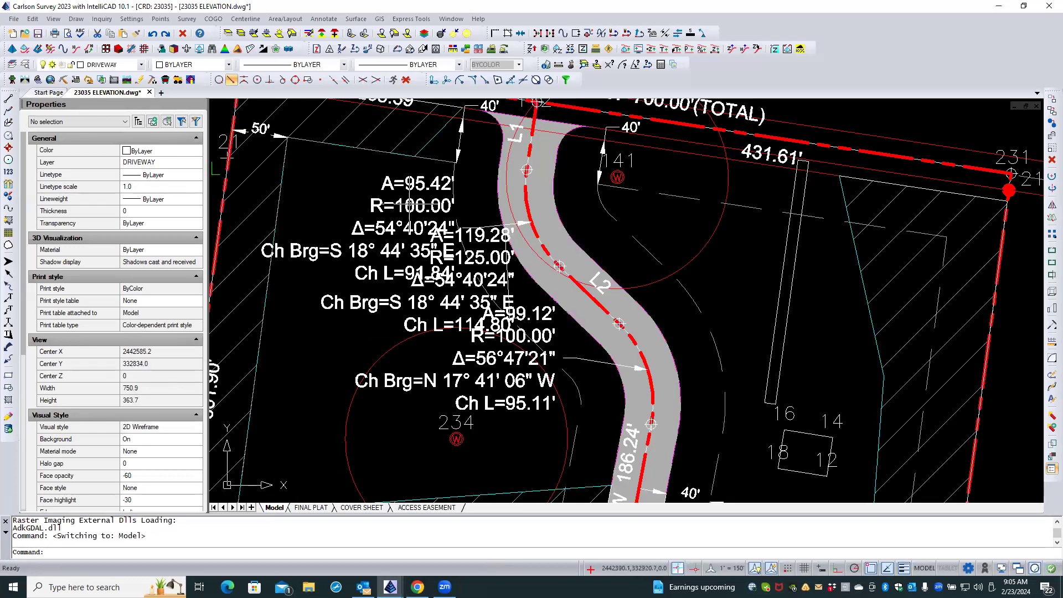
pyautogui.click(411, 202)
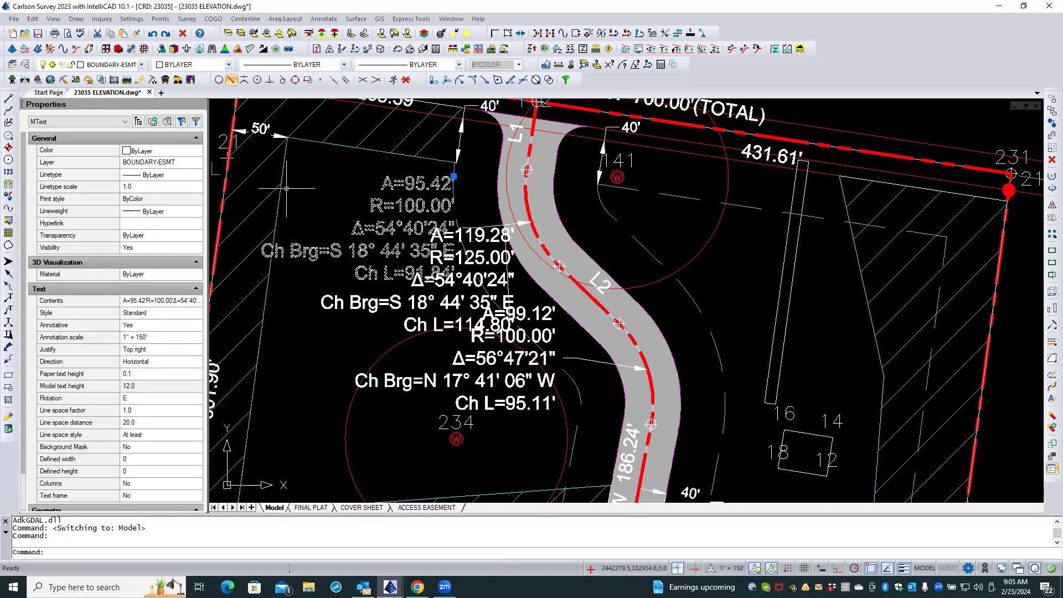
pyautogui.click(426, 507)
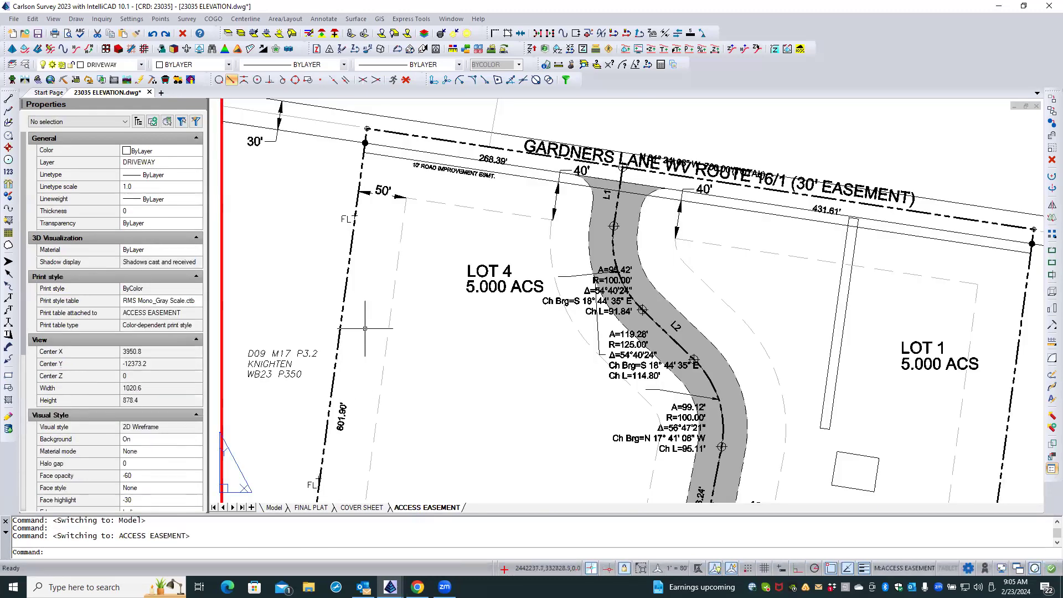
# Reopen the layer manager and review the BOUNDARY-ESMT layer's viewport freeze and override settings.
pyautogui.click(25, 66)
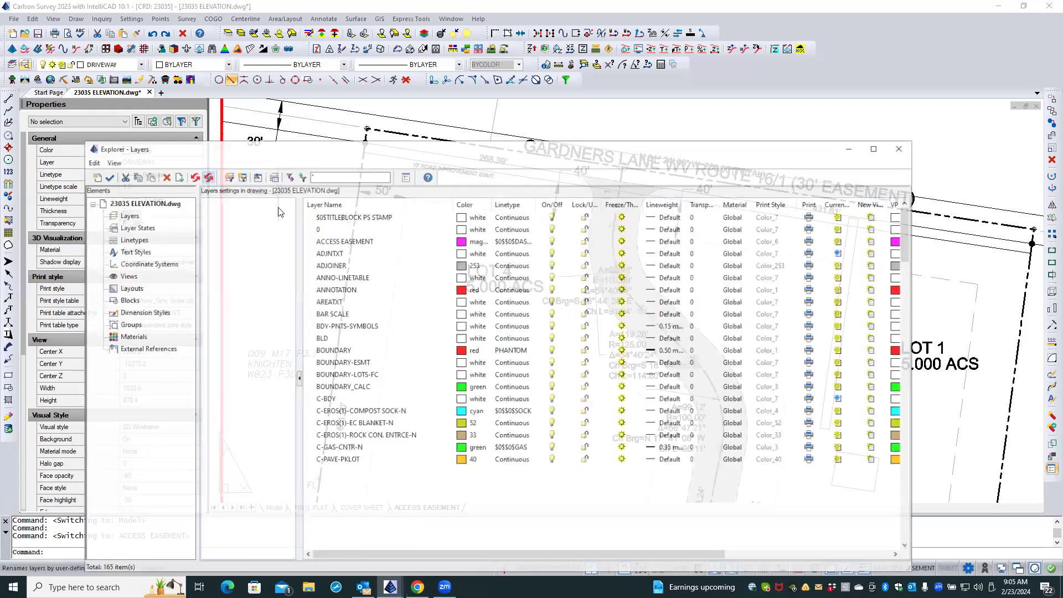
pyautogui.click(359, 242)
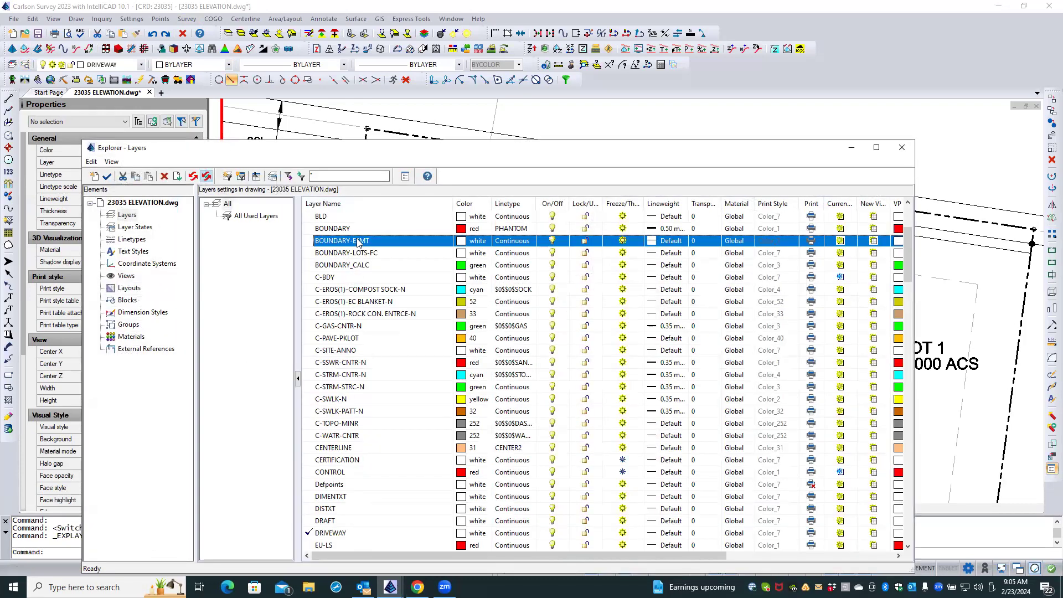
pyautogui.moveTo(617, 555); pyautogui.dragTo(766, 555)
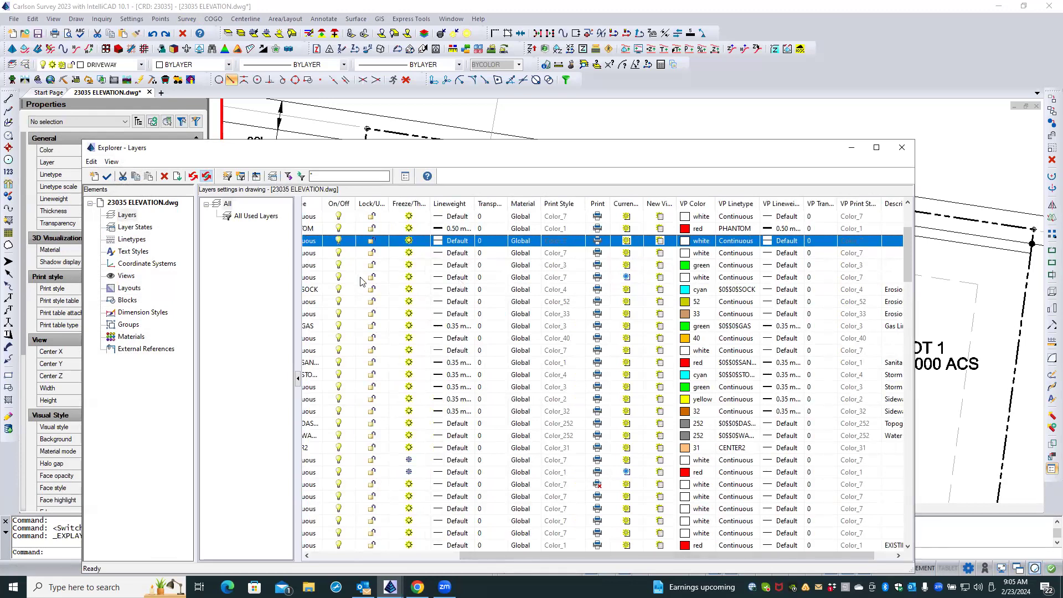
pyautogui.moveTo(726, 556); pyautogui.dragTo(577, 551)
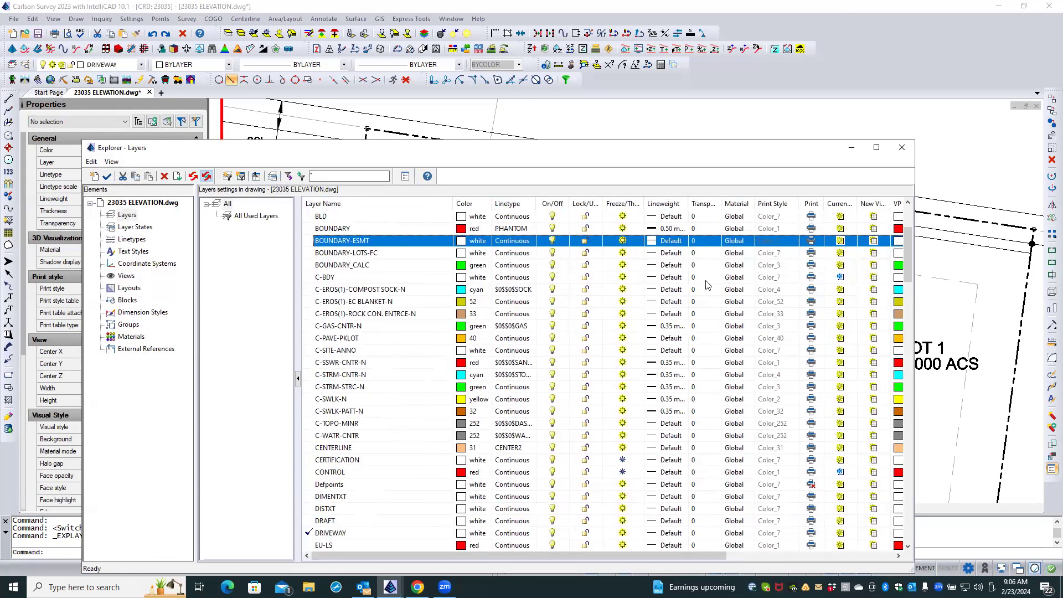
# Sort the layer list by current-viewport freeze to group the layers frozen in this viewport.
pyautogui.click(324, 278)
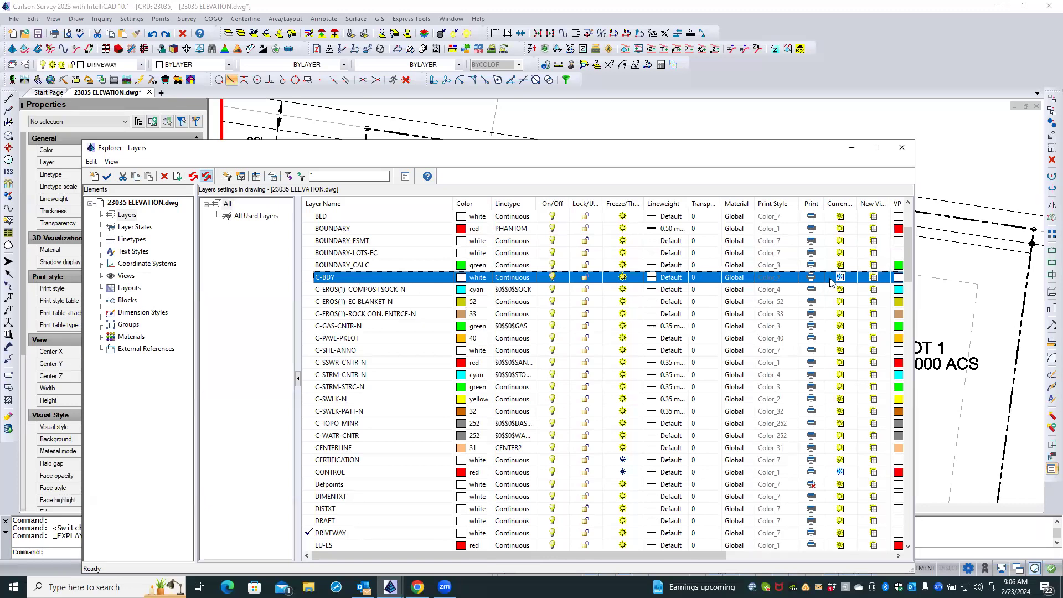
pyautogui.click(337, 474)
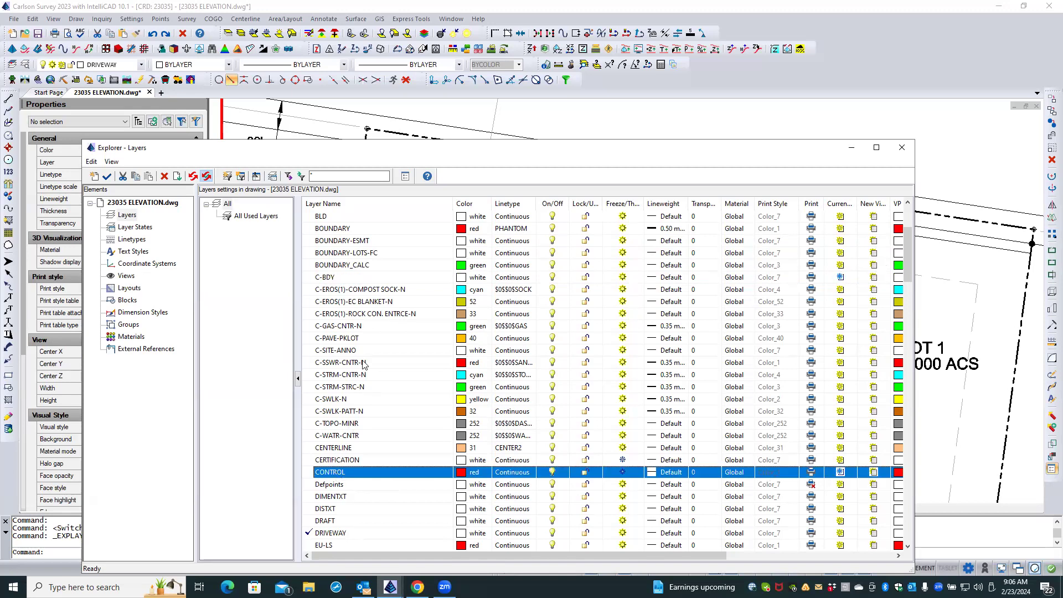
pyautogui.click(838, 205)
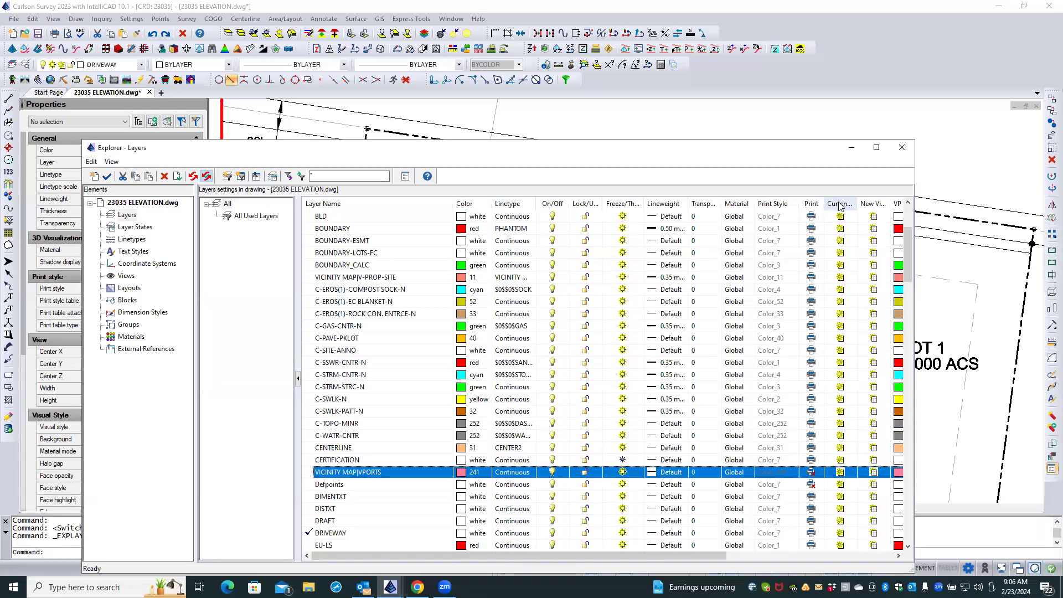
pyautogui.scroll(-9, 840, 239)
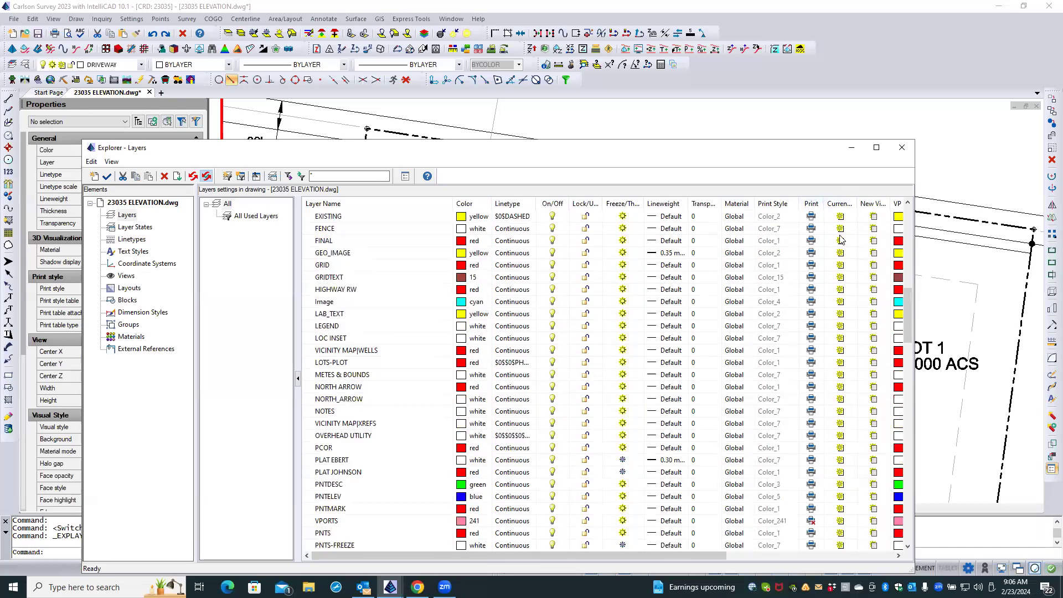
pyautogui.moveTo(909, 305); pyautogui.dragTo(906, 200)
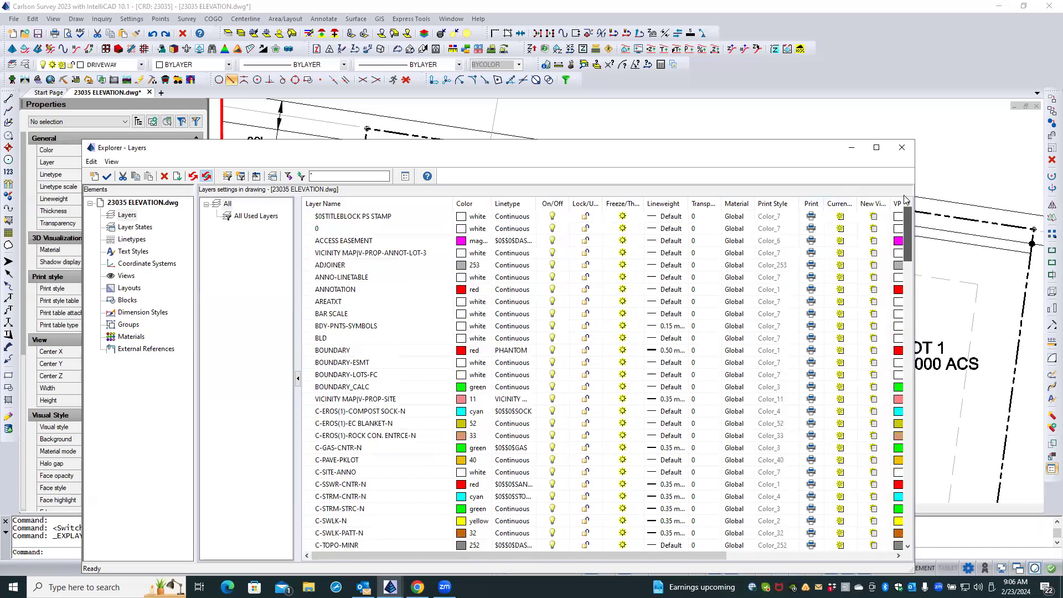
pyautogui.click(837, 204)
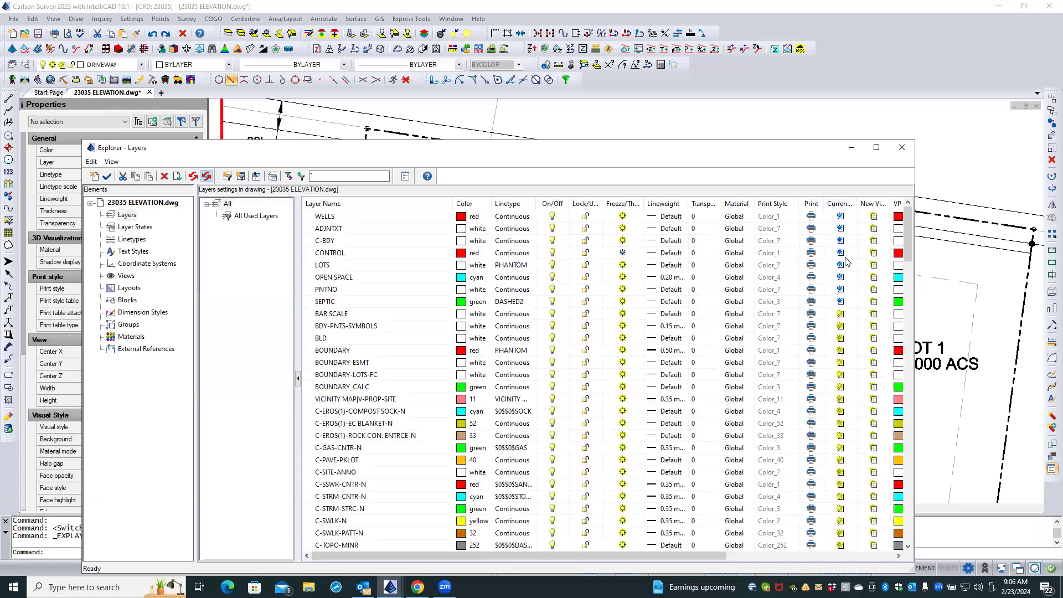
# Review the viewport-frozen layers from WELLS to SEPTIC as a selection, re-sort the list by layer name and close the manager.
pyautogui.click(337, 304)
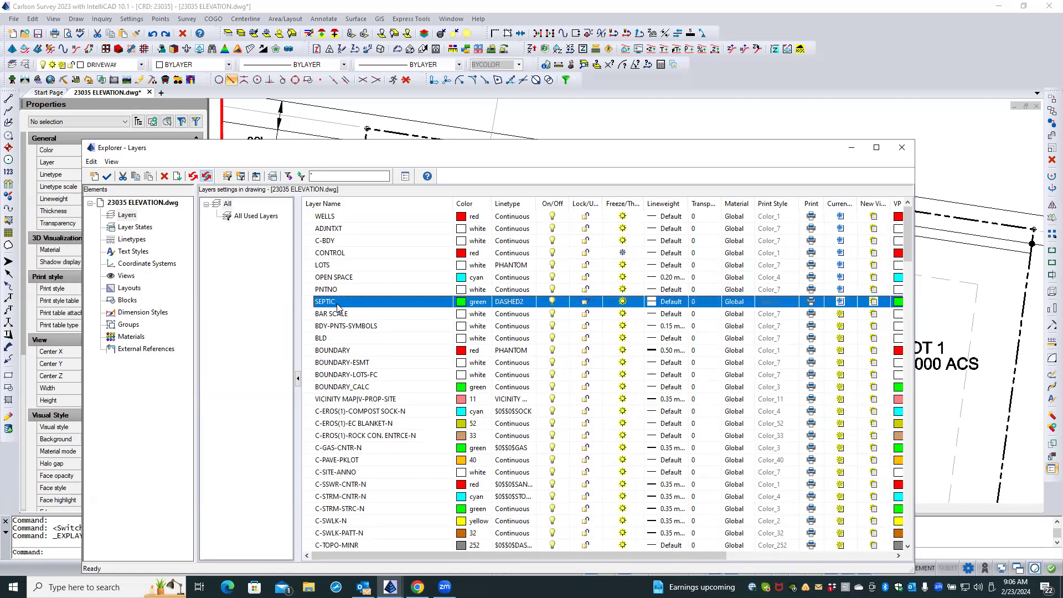
pyautogui.keyDown('shift'); pyautogui.click(339, 218); pyautogui.keyUp('shift')
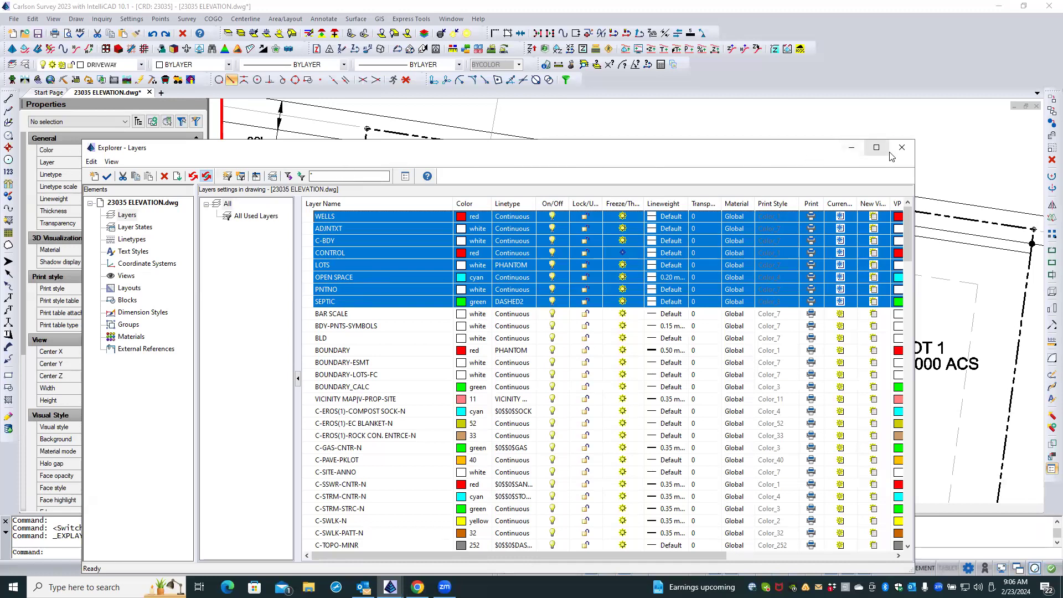
pyautogui.click(348, 204)
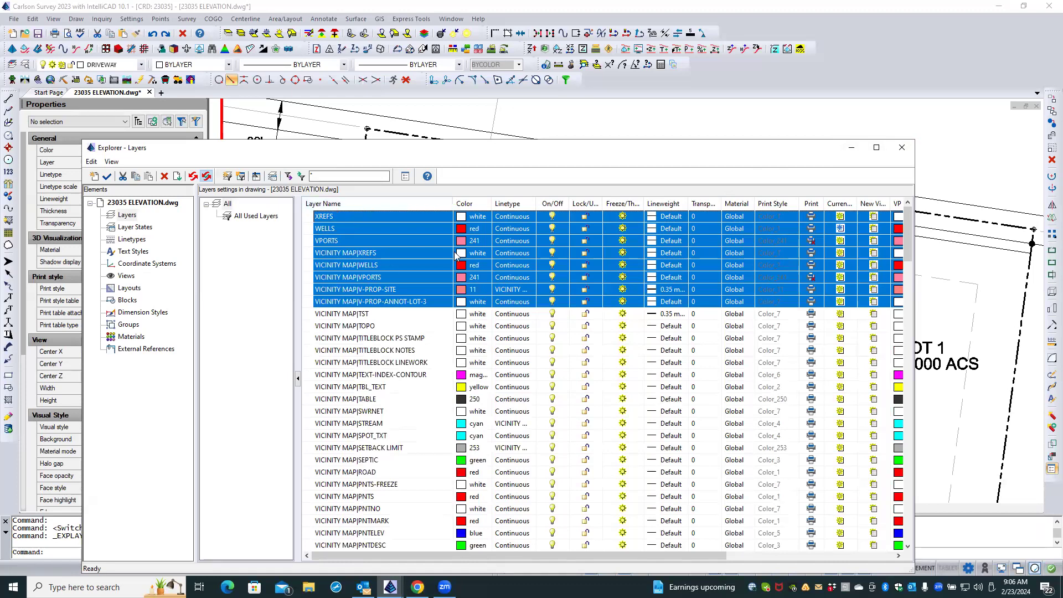
pyautogui.click(349, 204)
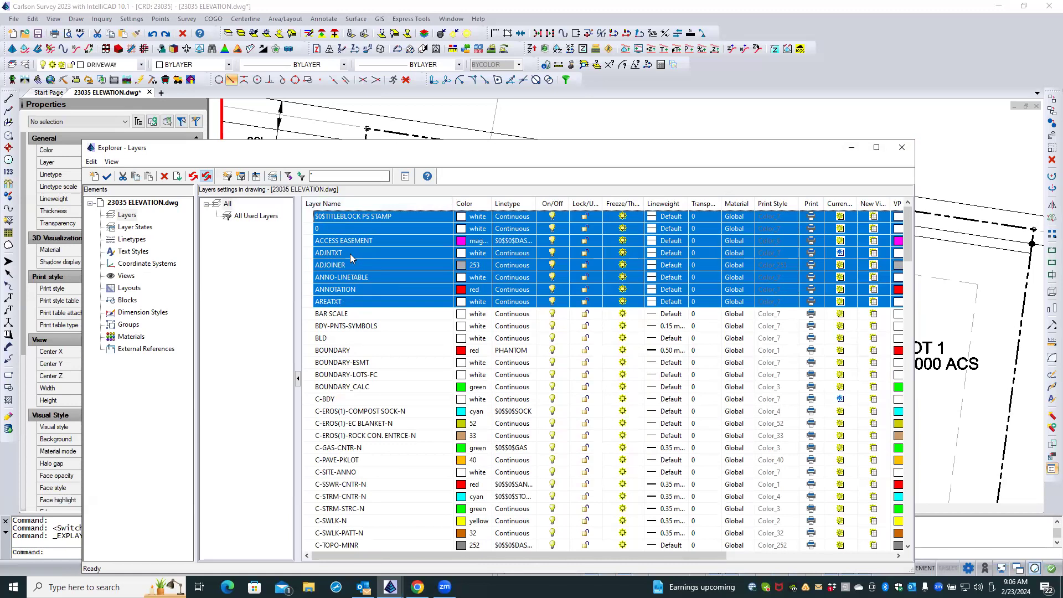
pyautogui.click(900, 149)
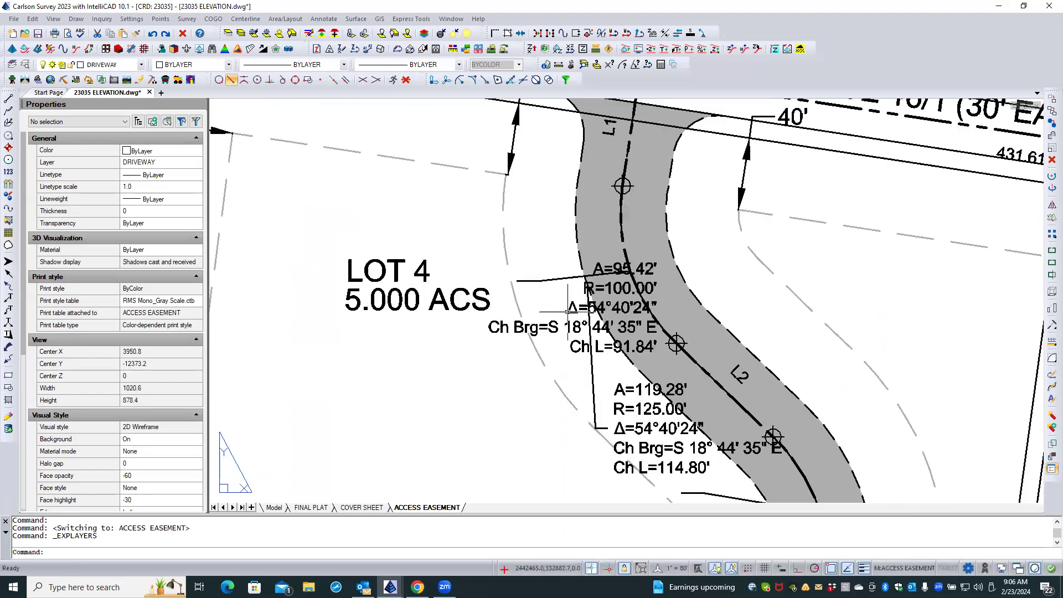
# Move the A=95.42' curve label off the driveway to the open area on its east side, below the 40' dimension.
pyautogui.click(571, 309)
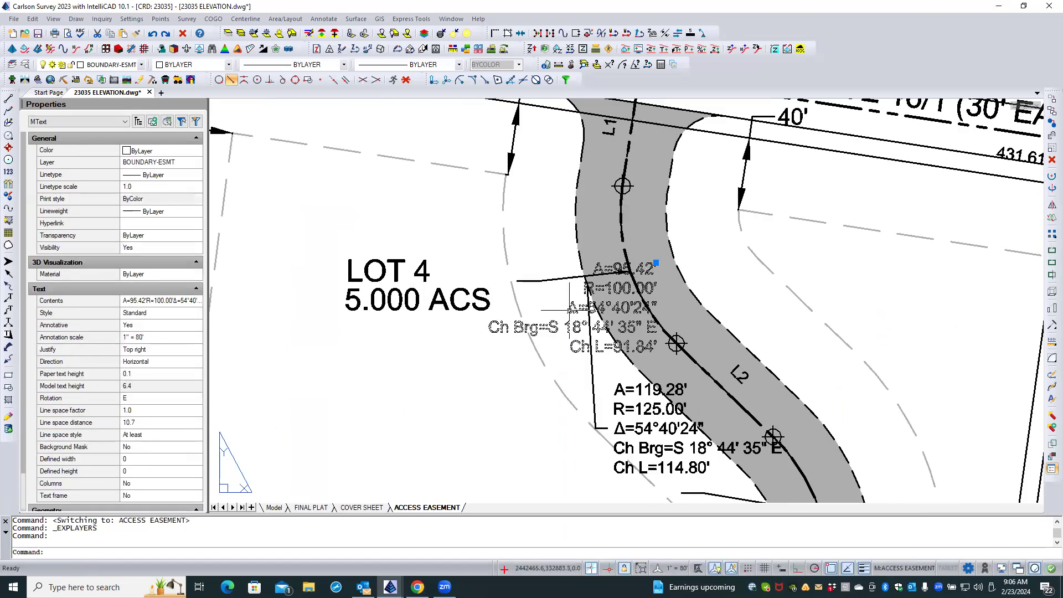
pyautogui.click(657, 263)
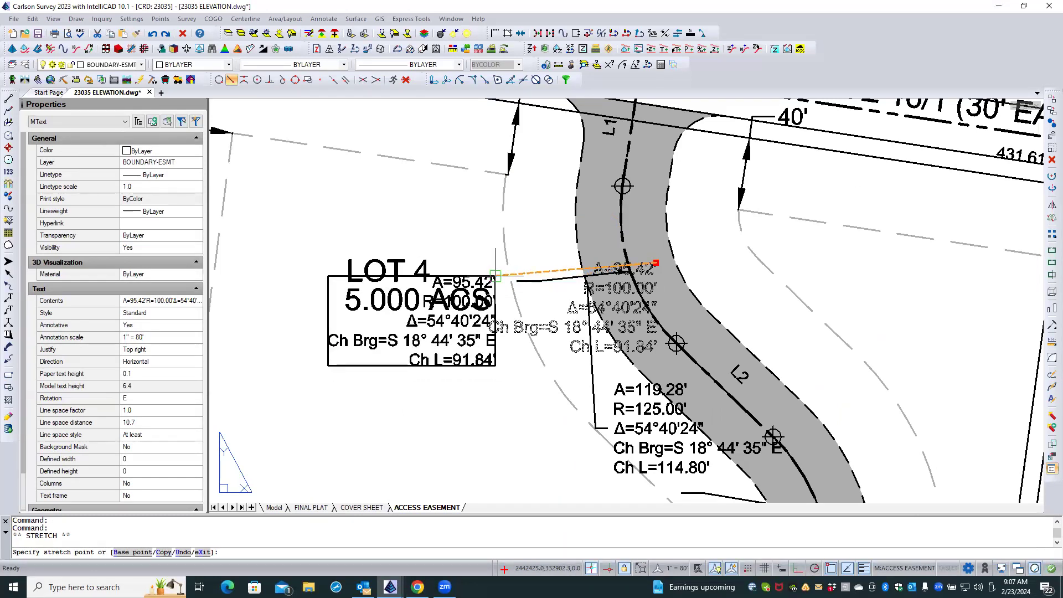
pyautogui.click(494, 275)
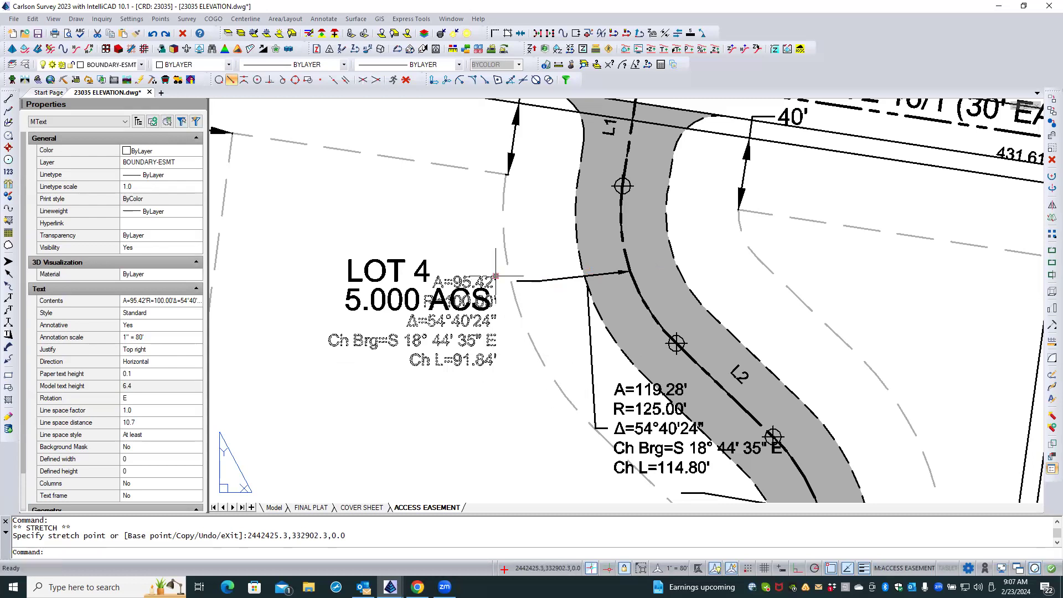
pyautogui.click(496, 276)
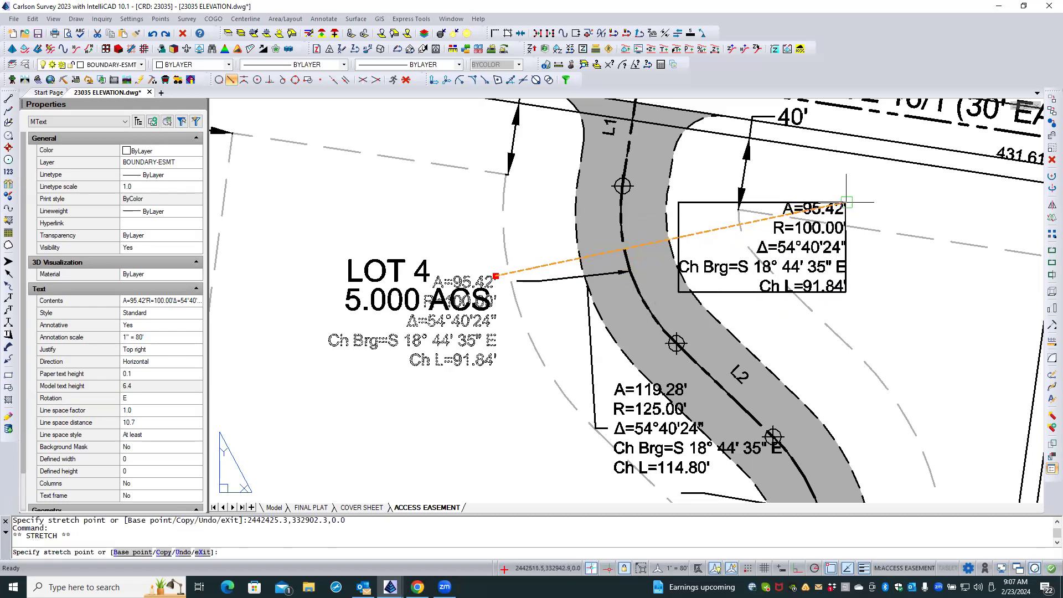
pyautogui.click(867, 207)
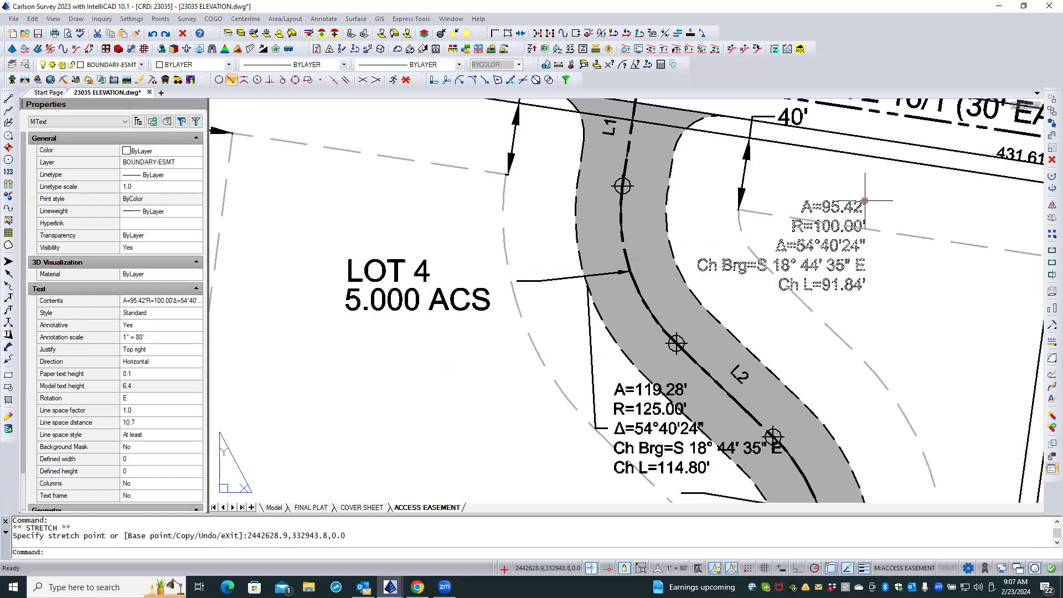
pyautogui.click(865, 201)
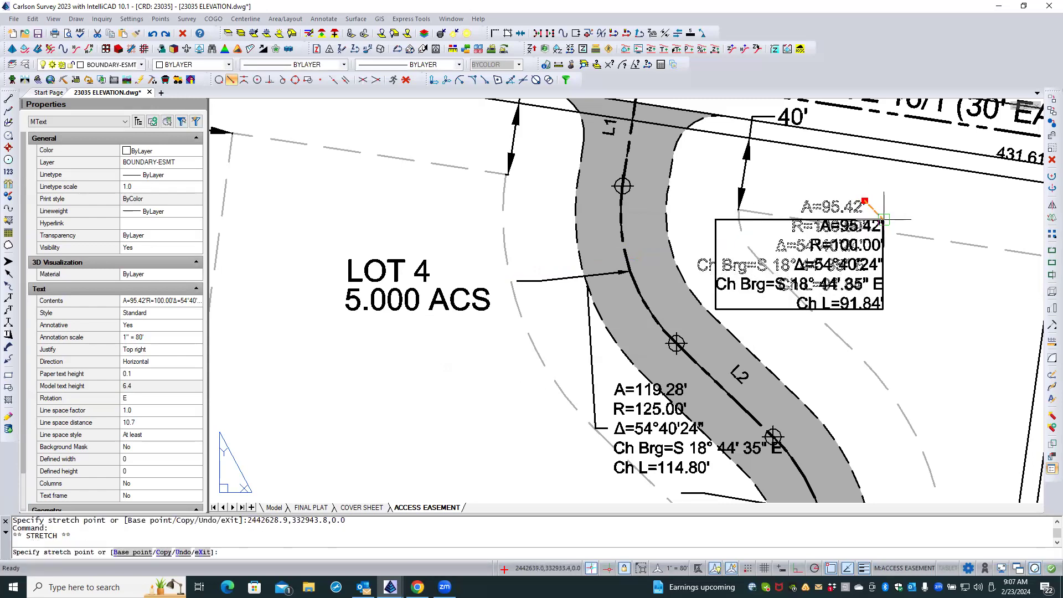
pyautogui.click(885, 219)
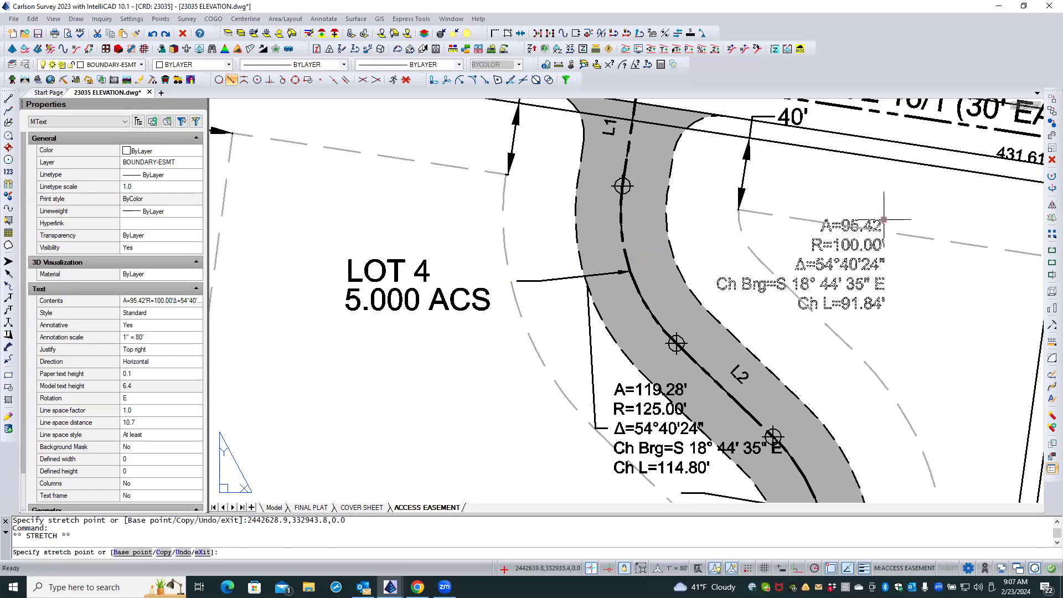
# Reroute the A=95.42' leader's bend and tail to the east side so it ends horizontally beside the label's first line.
pyautogui.click(550, 279)
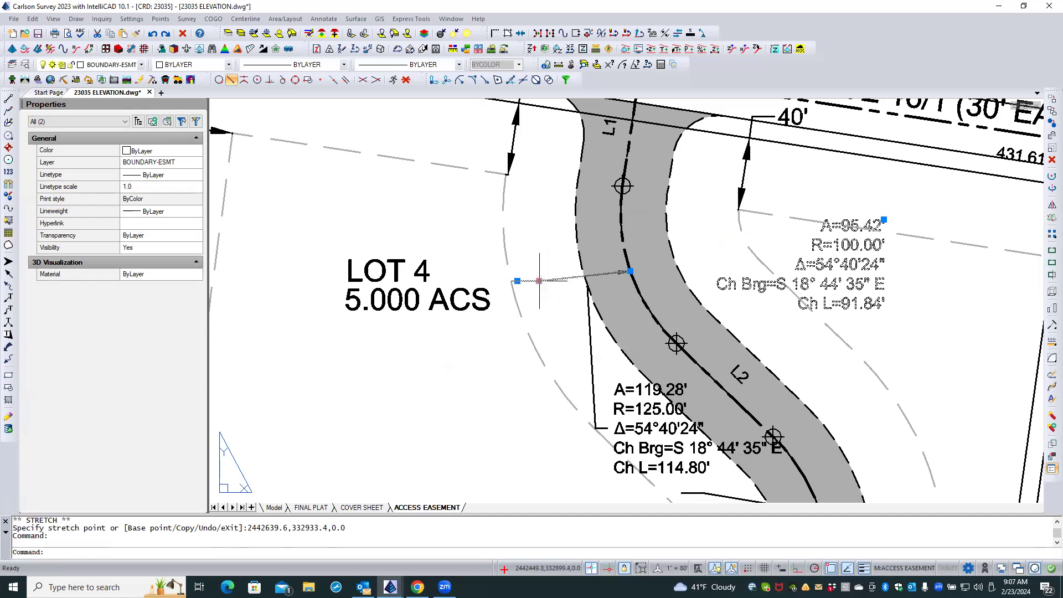
pyautogui.click(539, 281)
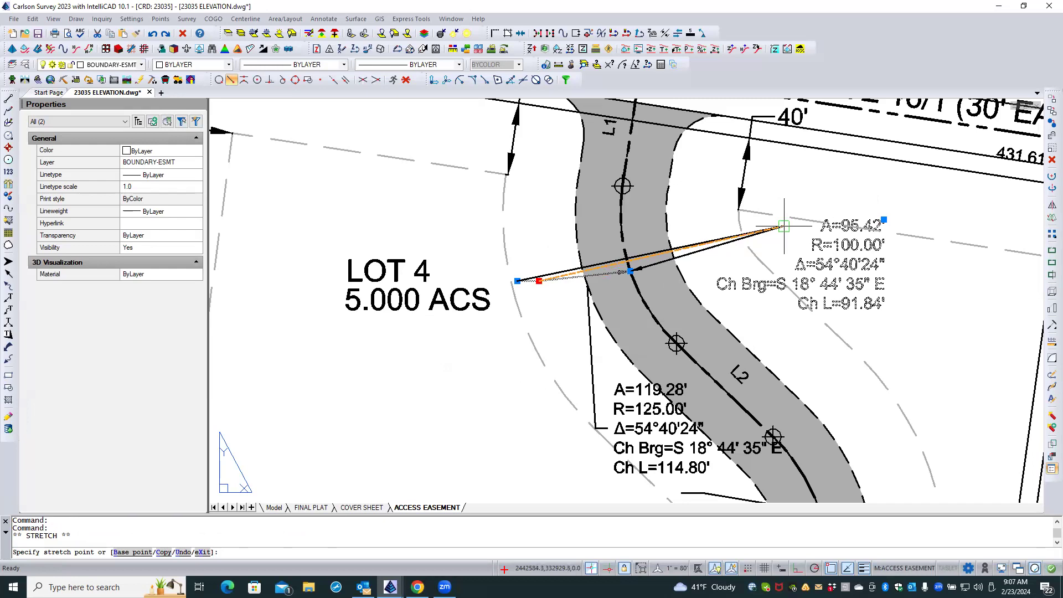
pyautogui.click(783, 226)
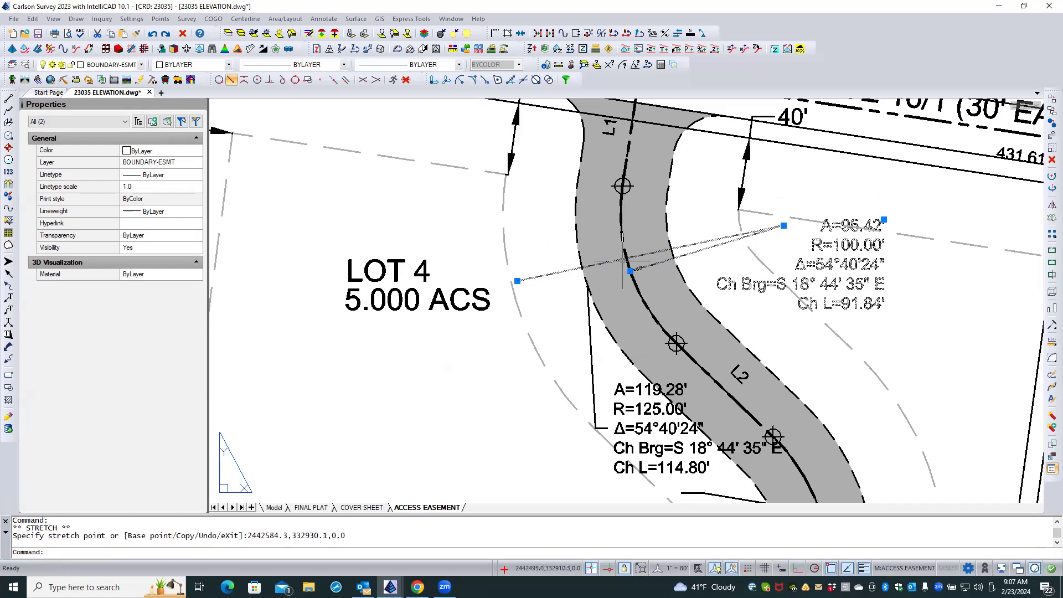
pyautogui.click(518, 281)
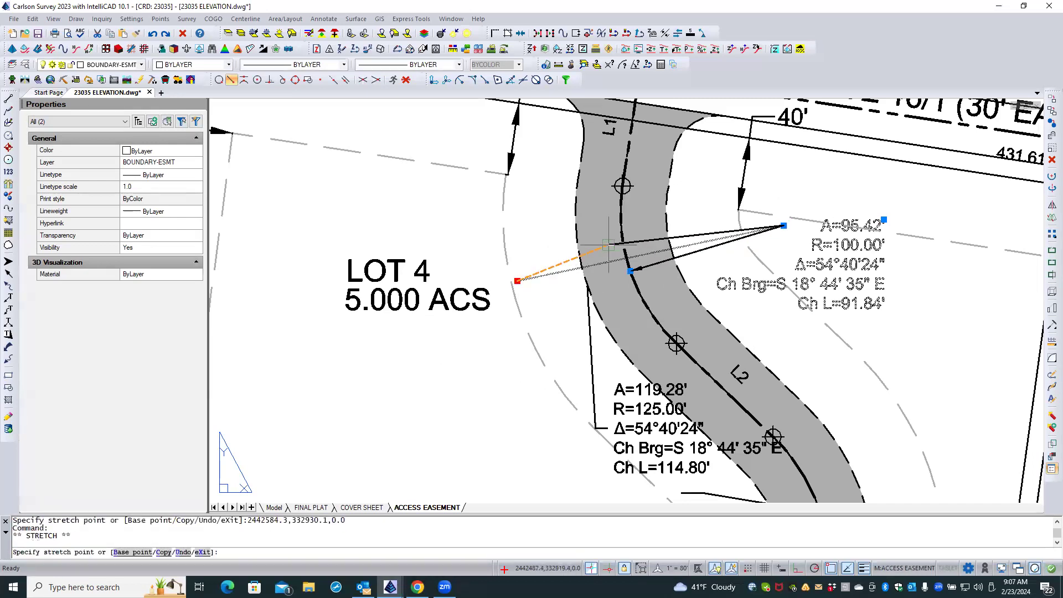
pyautogui.click(802, 226)
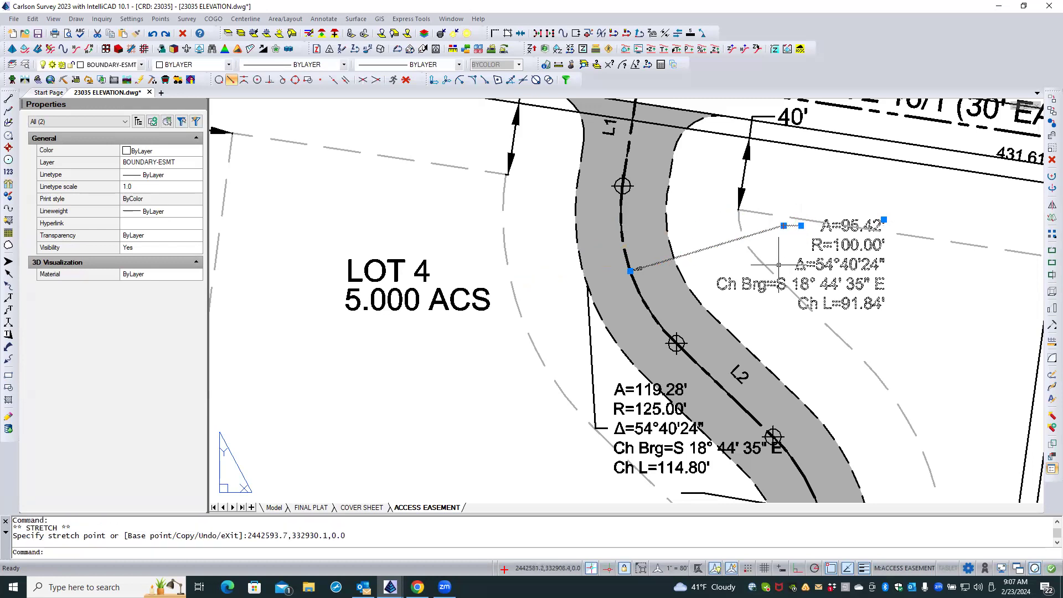
pyautogui.press('Escape')
pyautogui.press('Escape')
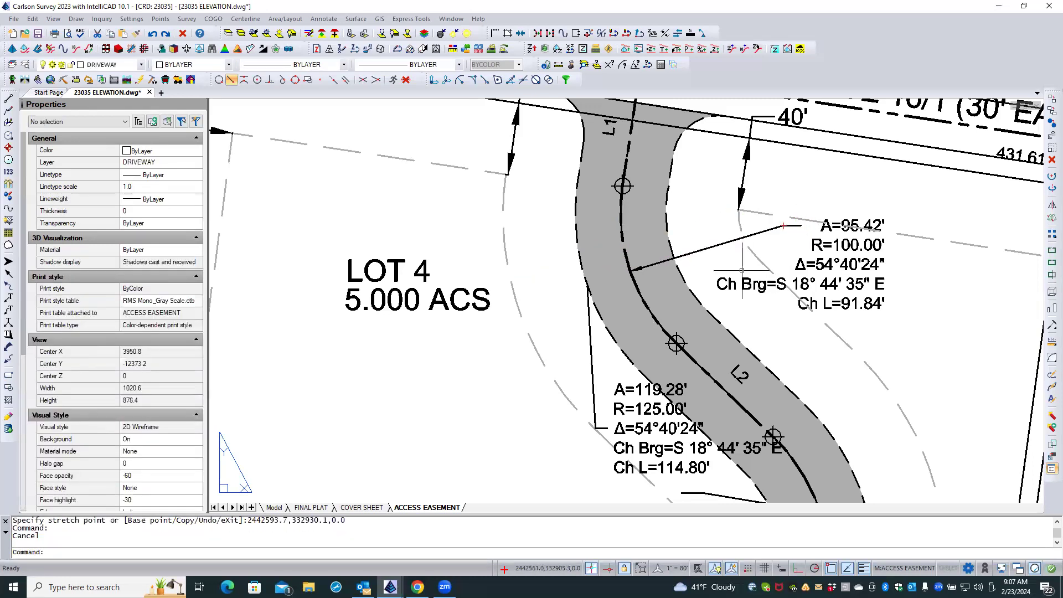
# Nudge the A=95.42' curve label slightly west so its first line sits close to the end of the leader.
pyautogui.scroll(-3, 753, 275)
pyautogui.scroll(5, 797, 268)
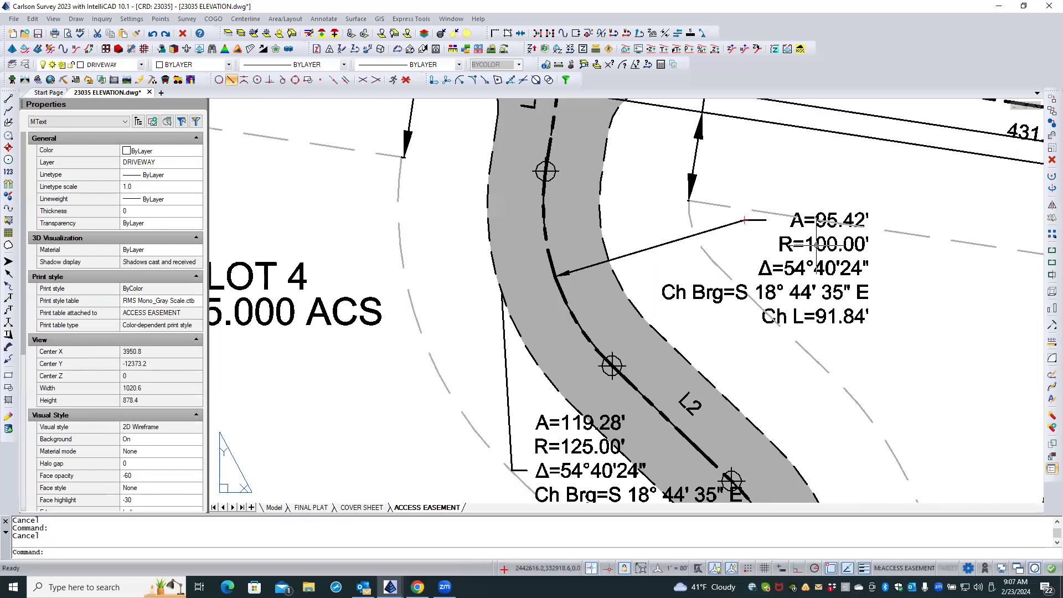
pyautogui.click(817, 245)
pyautogui.click(868, 211)
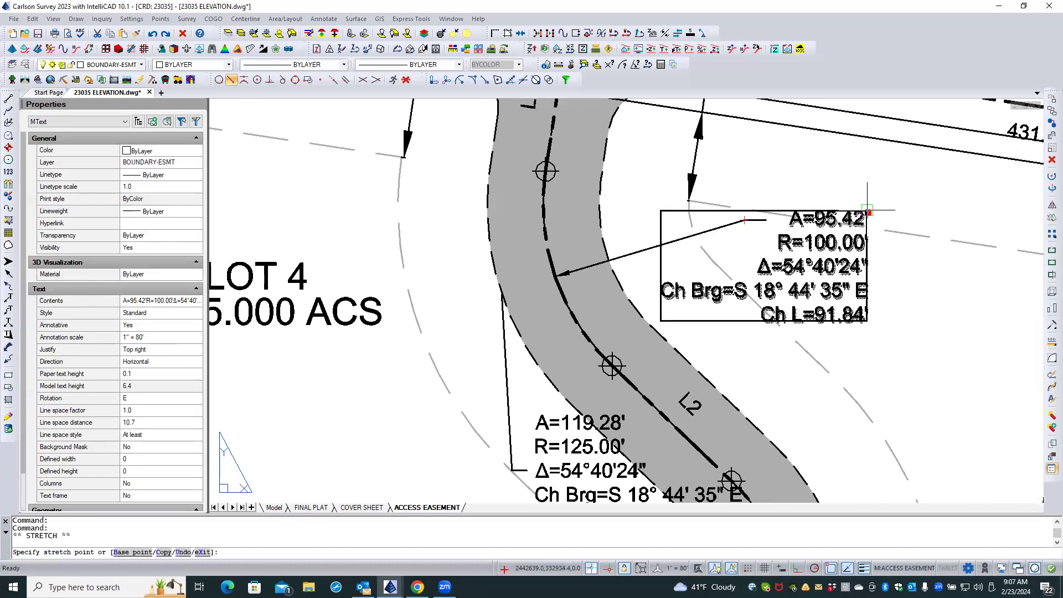
pyautogui.click(859, 211)
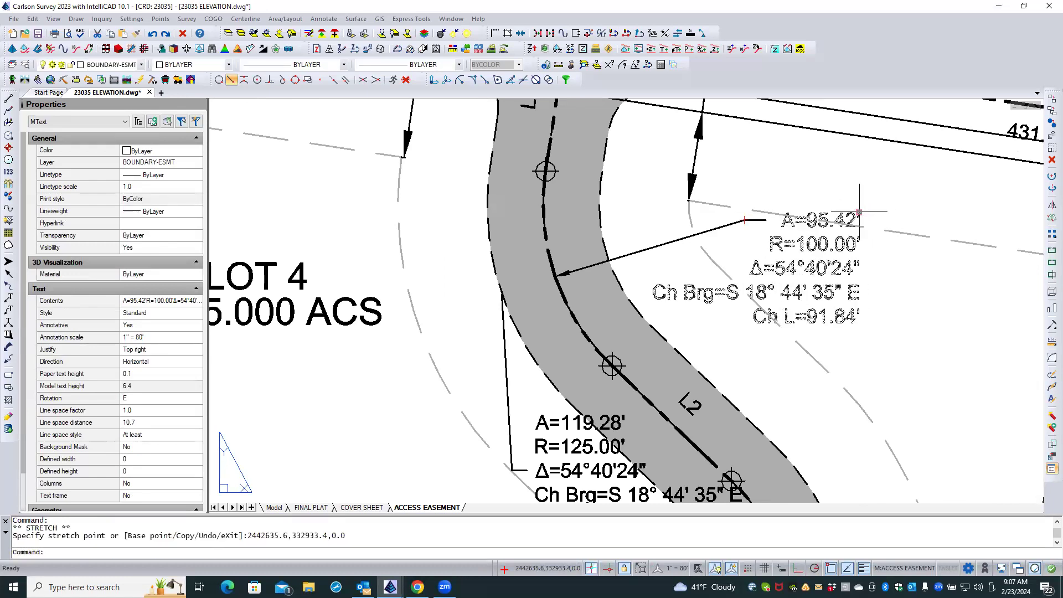
pyautogui.click(856, 212)
pyautogui.click(849, 213)
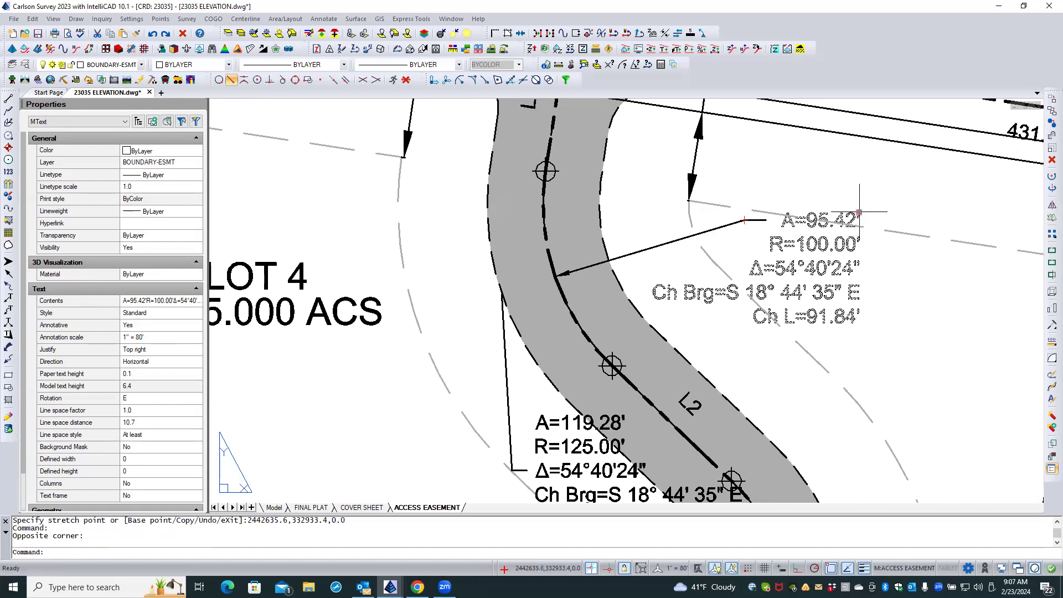
pyautogui.click(860, 212)
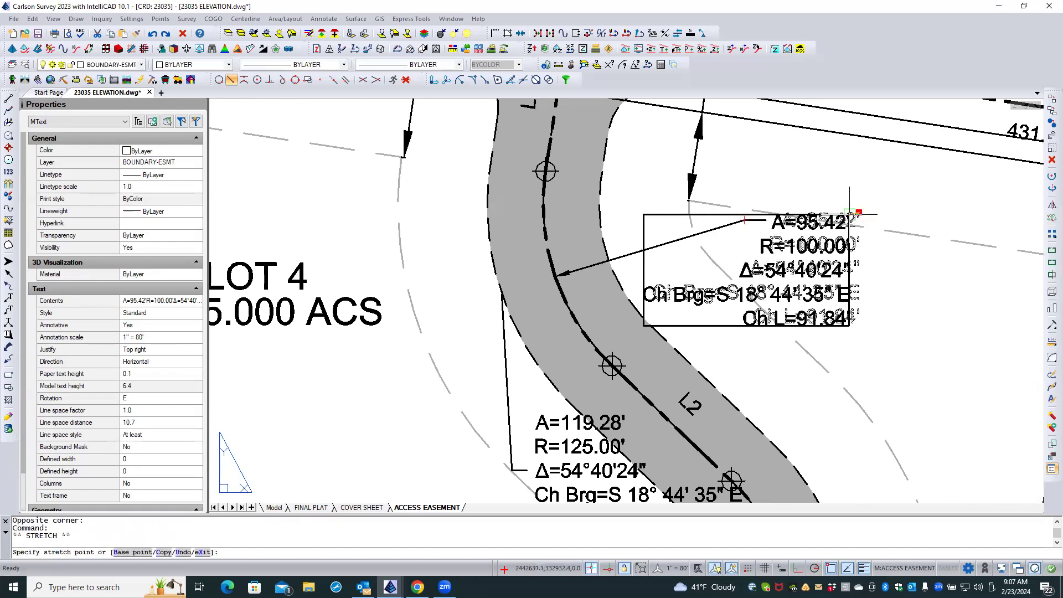
pyautogui.click(850, 214)
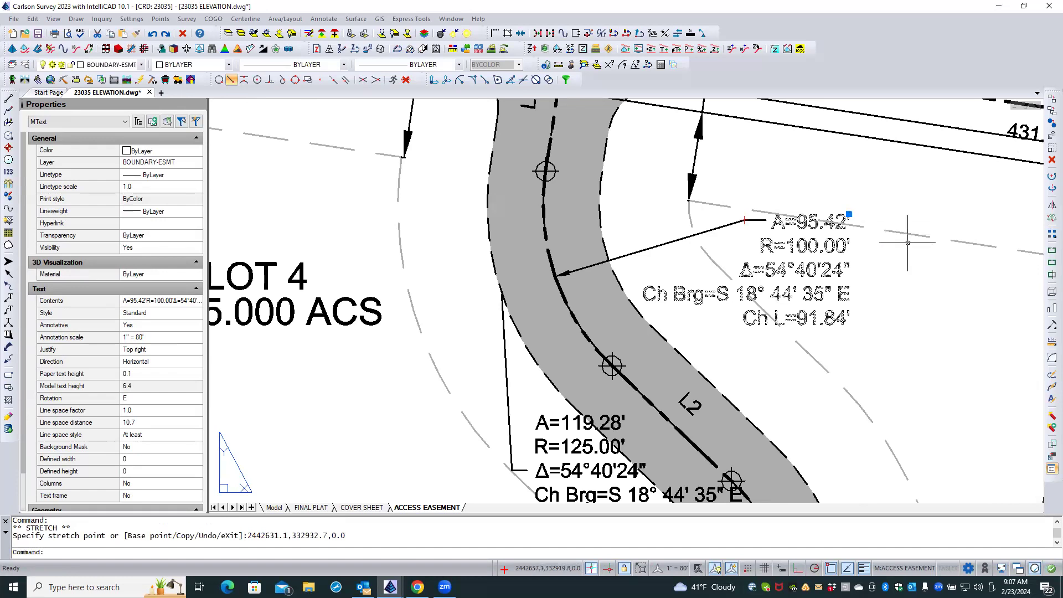
pyautogui.press('Escape')
pyautogui.press('Escape')
# Switch to the FINAL PLAT layout and examine how the driveway curve labels and leaders are placed there.
pyautogui.scroll(-2, 654, 199)
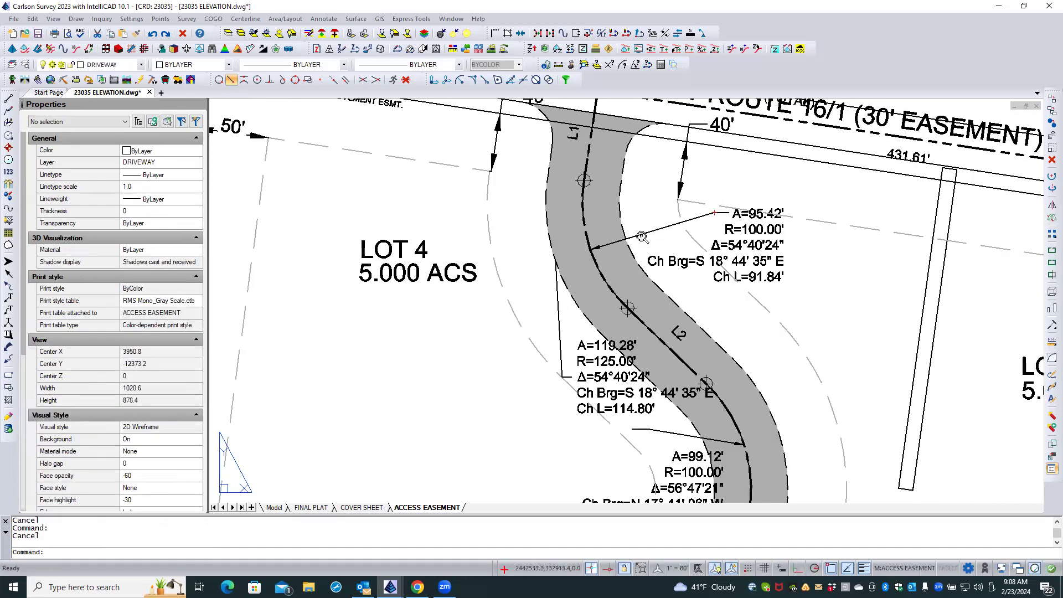
pyautogui.scroll(3, 642, 236)
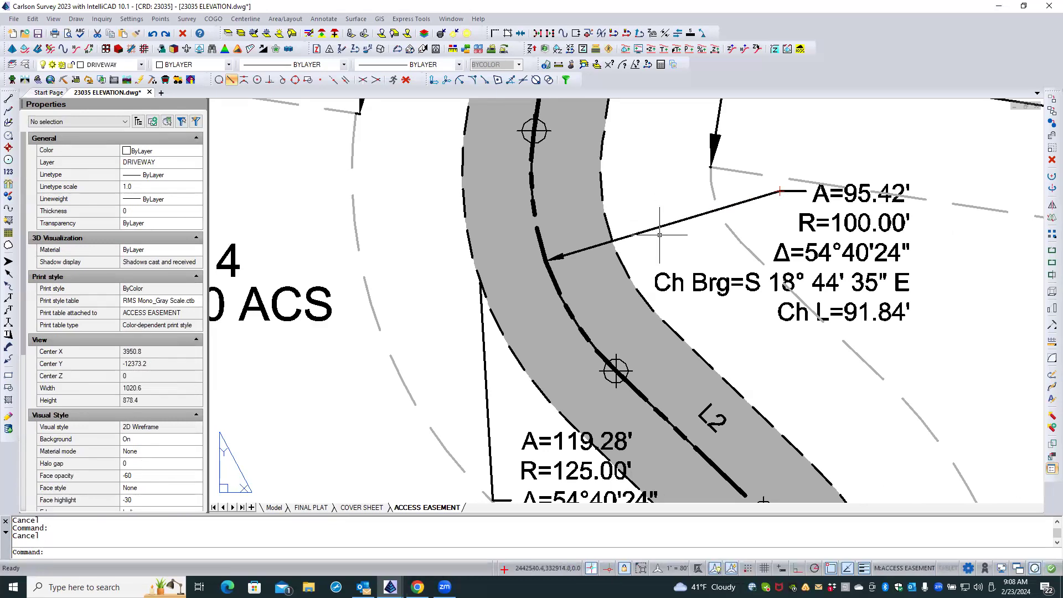
pyautogui.scroll(-3, 660, 235)
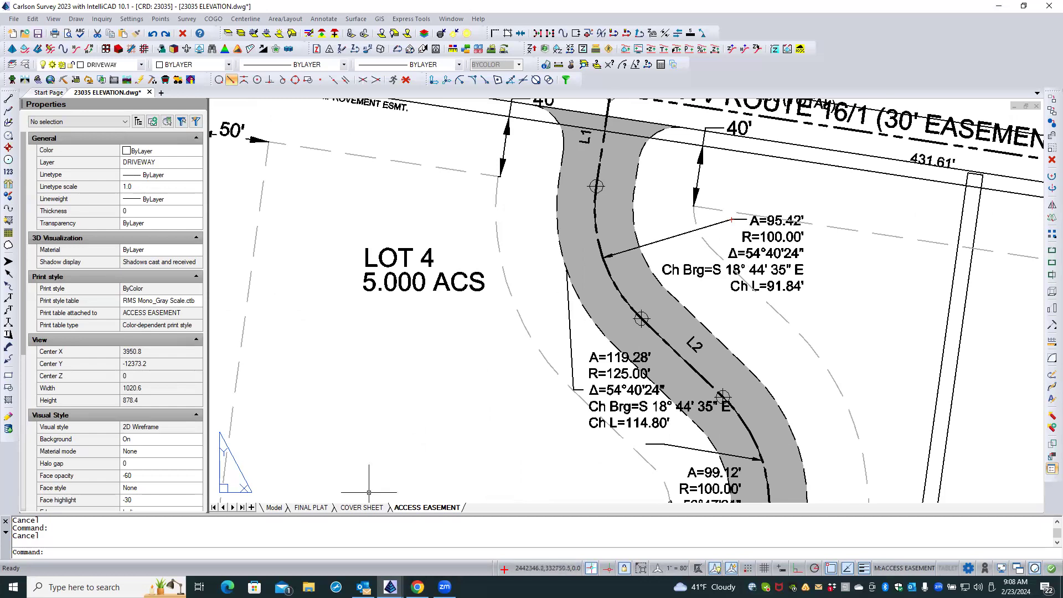
pyautogui.click(310, 508)
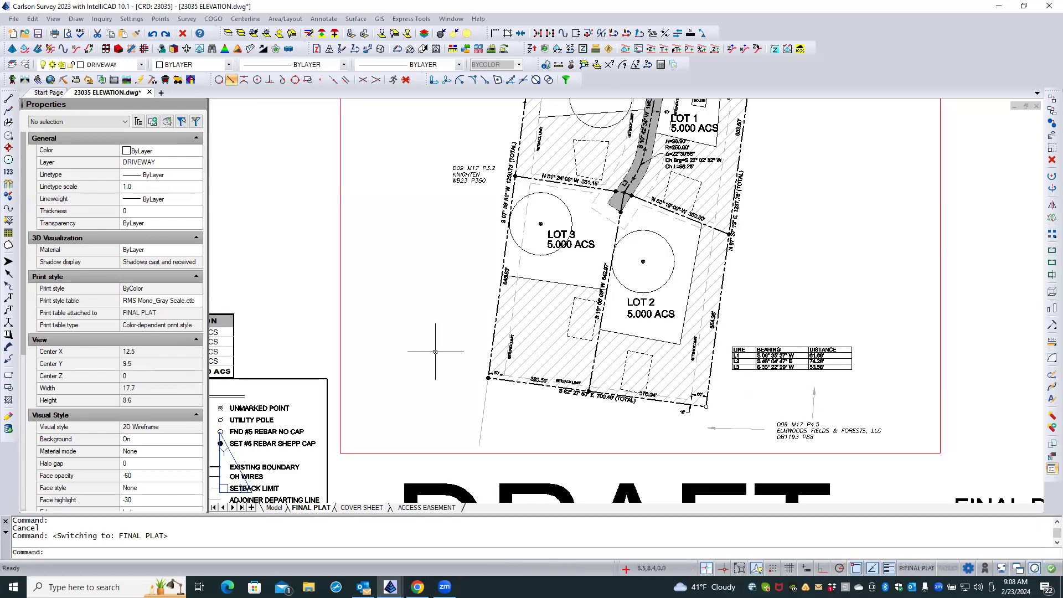
pyautogui.scroll(-3, 446, 346)
pyautogui.scroll(5, 547, 147)
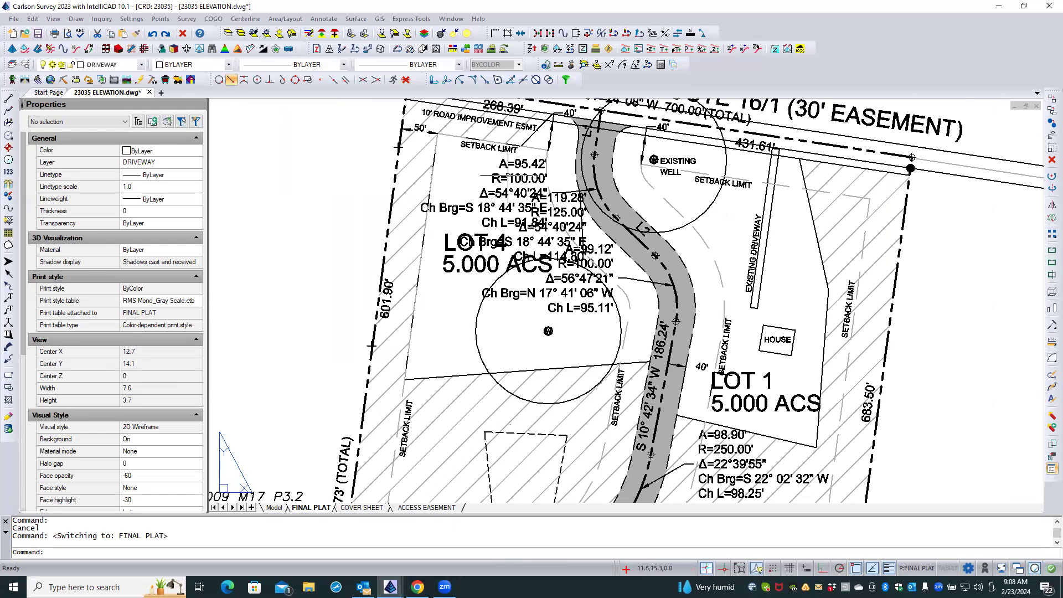
# Activate the FINAL PLAT viewport and try to reposition the A=95.42' curve label west of the driveway.
pyautogui.doubleClick(367, 182)
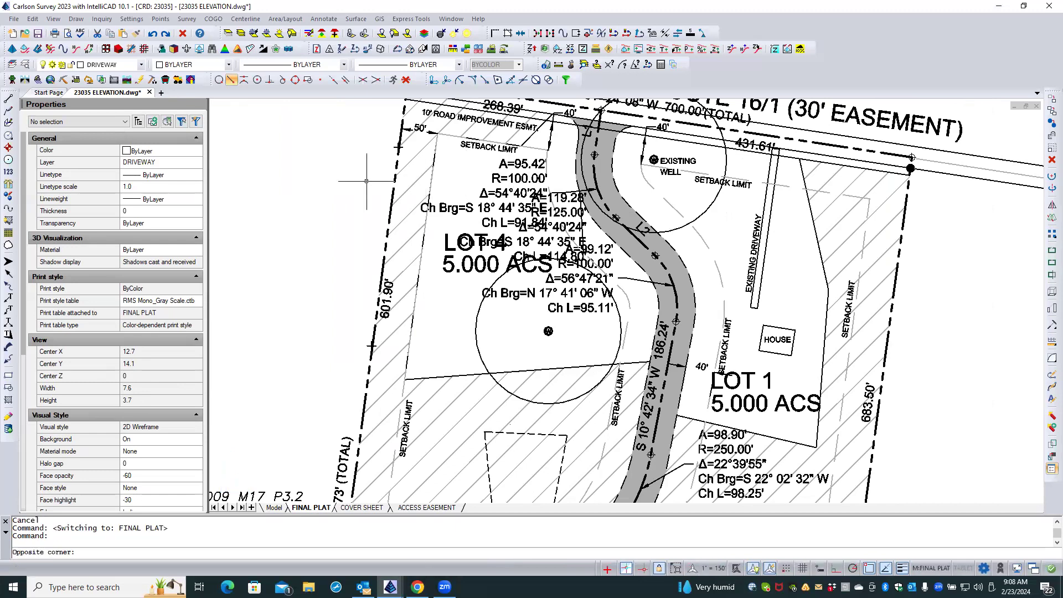
pyautogui.click(518, 172)
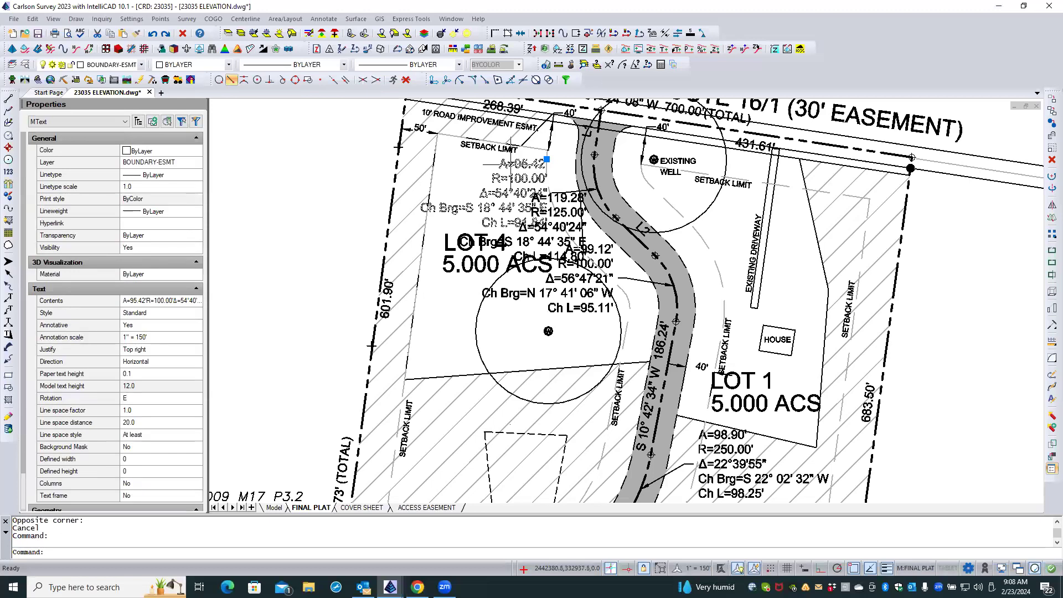
pyautogui.click(546, 159)
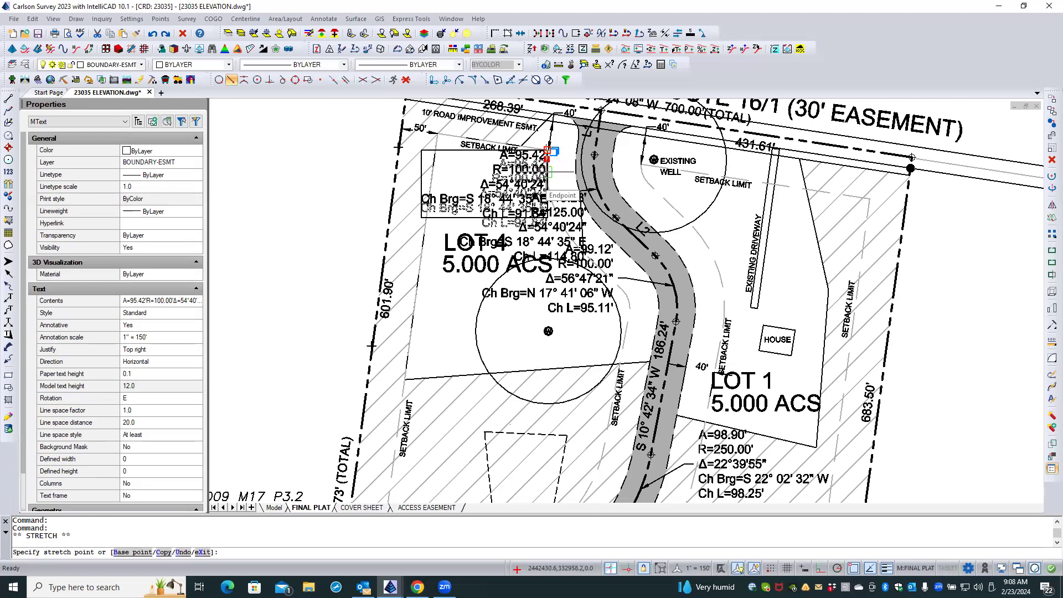
pyautogui.press('Escape')
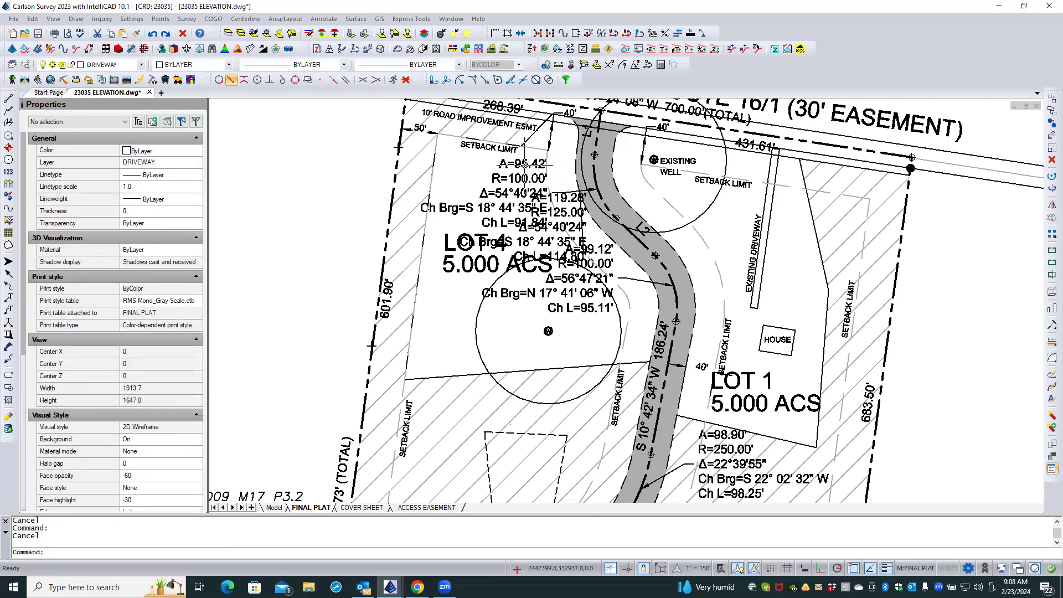
pyautogui.rightClick(525, 166)
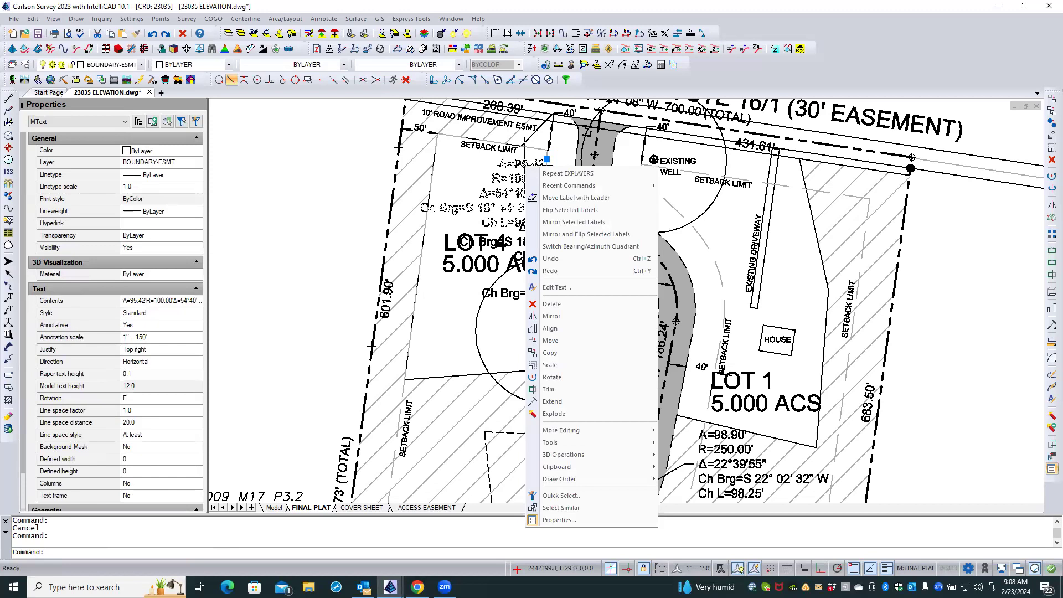
pyautogui.press('Escape')
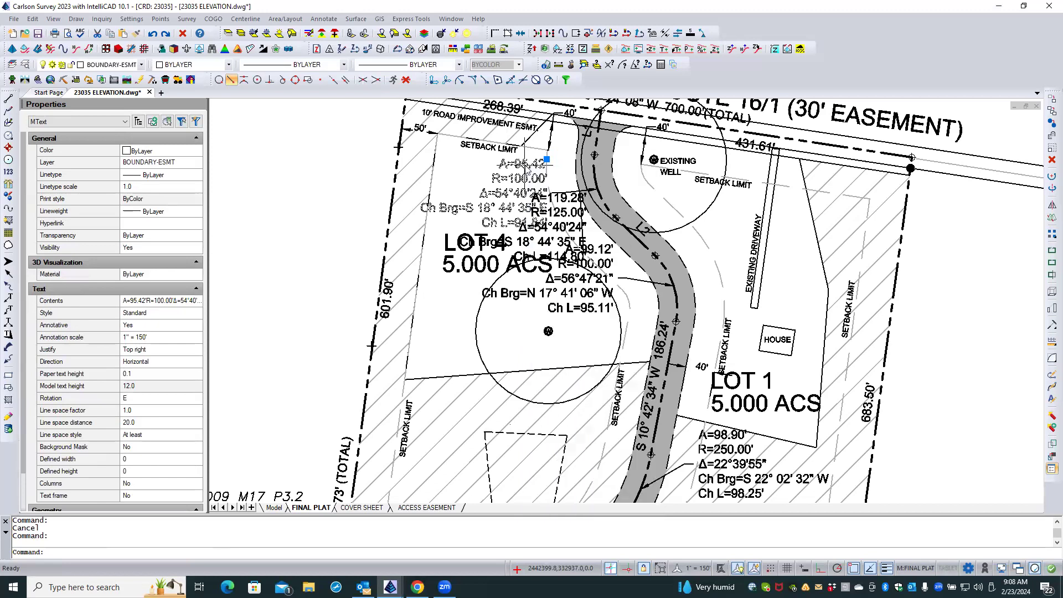
pyautogui.press('Escape')
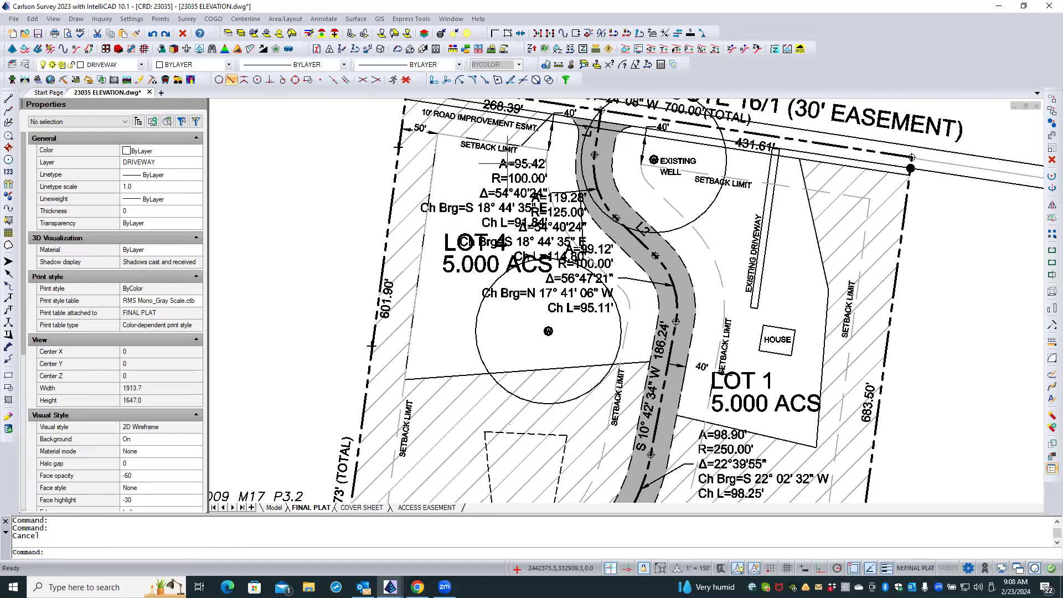
pyautogui.click(494, 167)
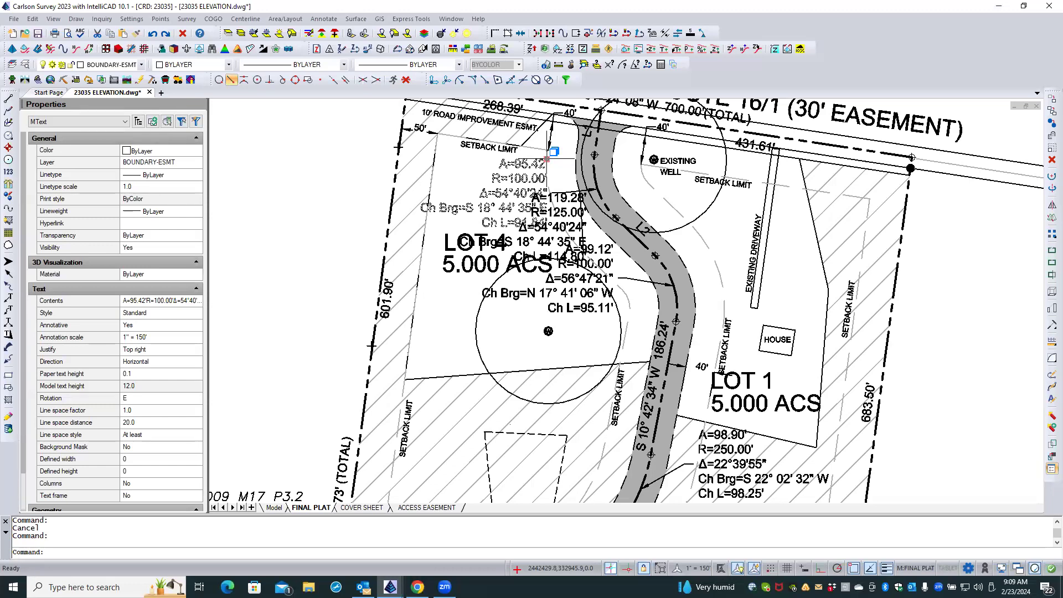
pyautogui.press('Escape')
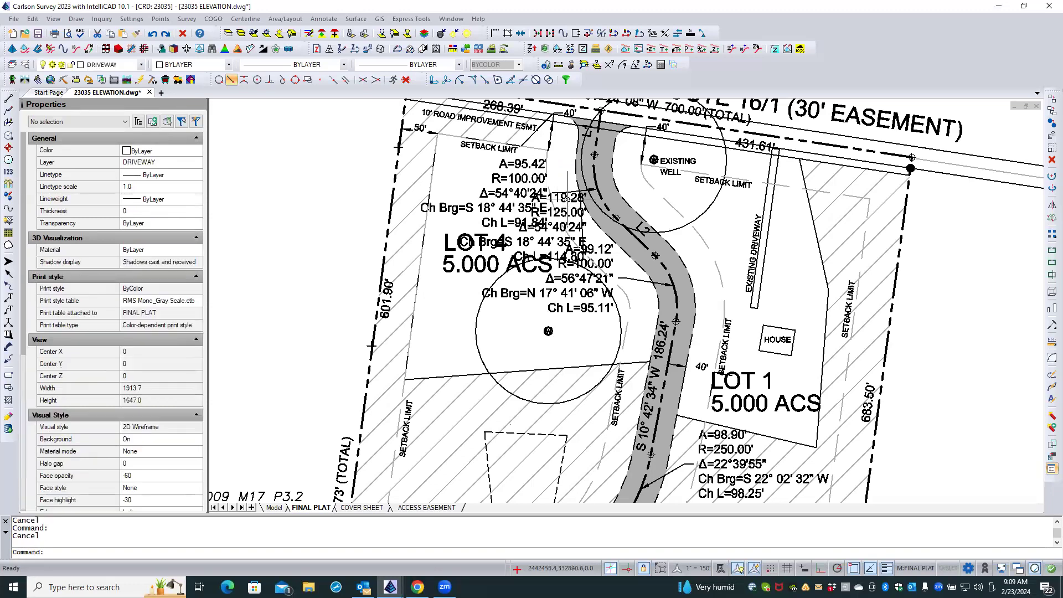
# Inspect the A=119.28' curve label's placement against its leader and the neighbouring curve labels.
pyautogui.click(567, 198)
pyautogui.scroll(4, 567, 198)
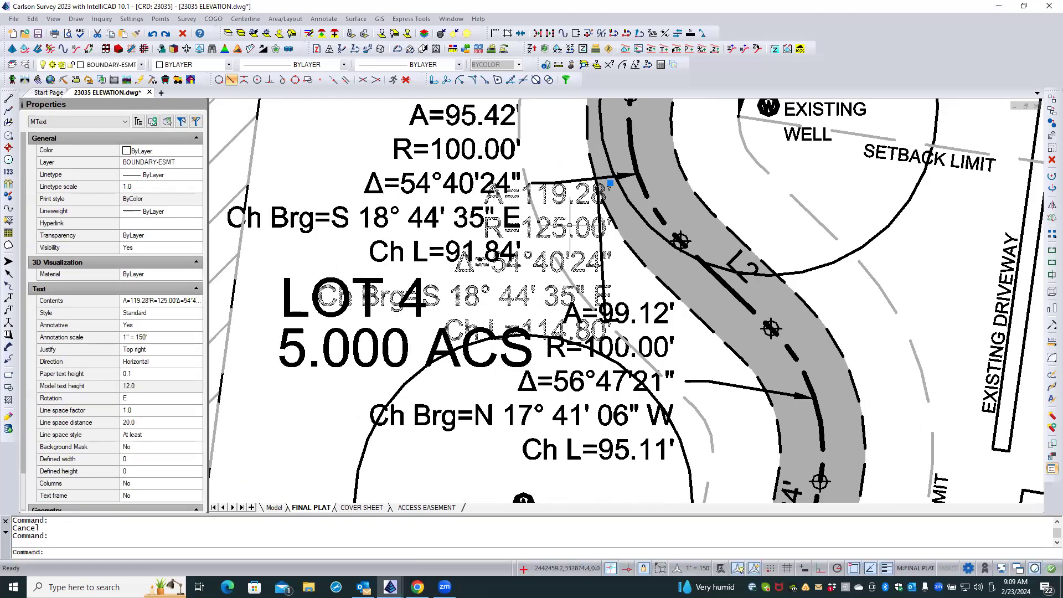
pyautogui.scroll(-3, 566, 243)
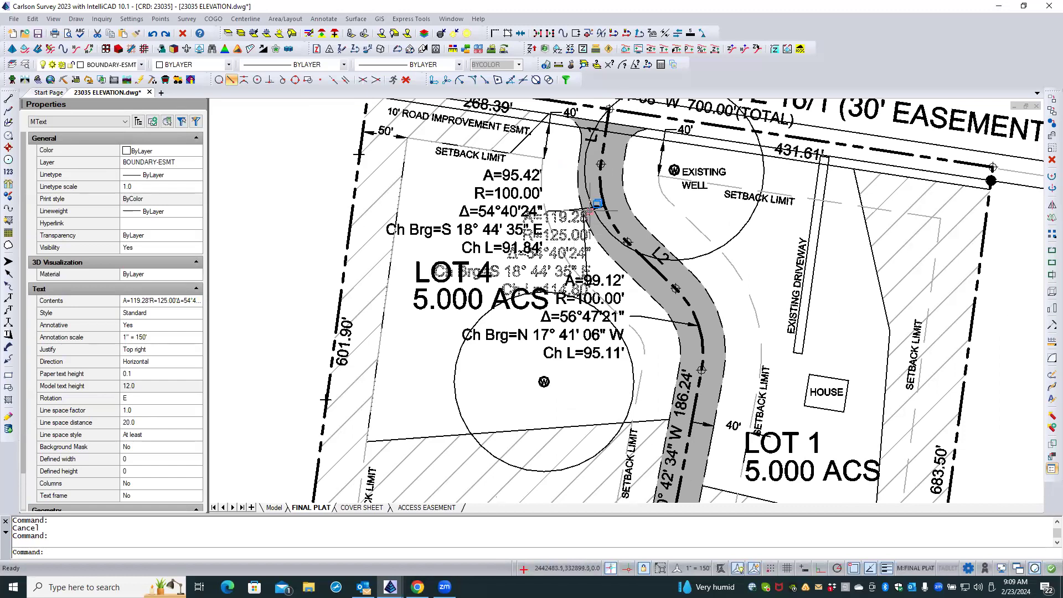
pyautogui.press('Escape')
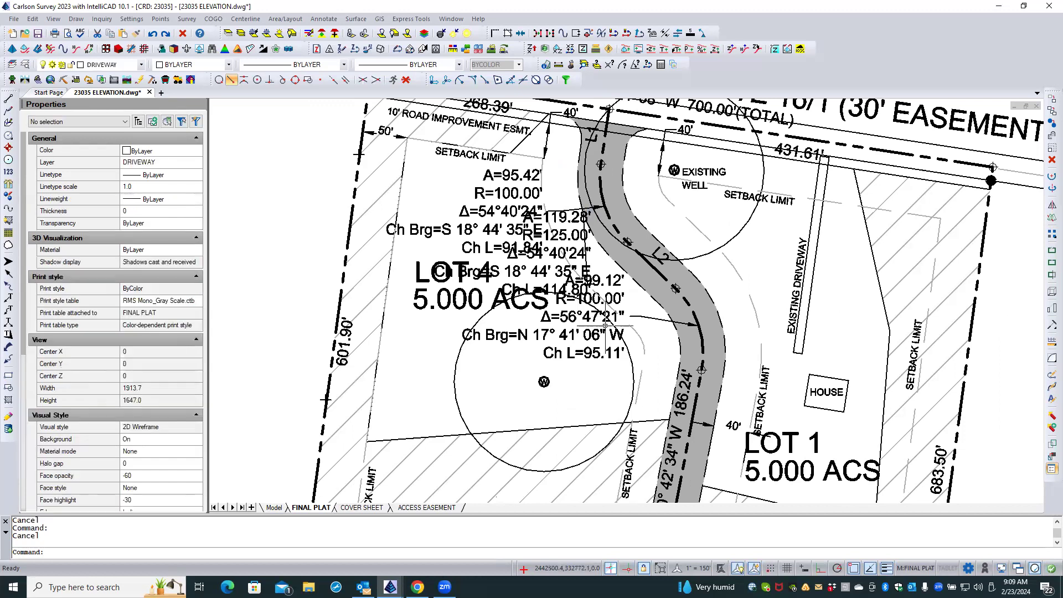
# Move the A=99.12' curve label straight south, with entity snaps off, so its first line sits beside the leader's tail.
pyautogui.click(615, 297)
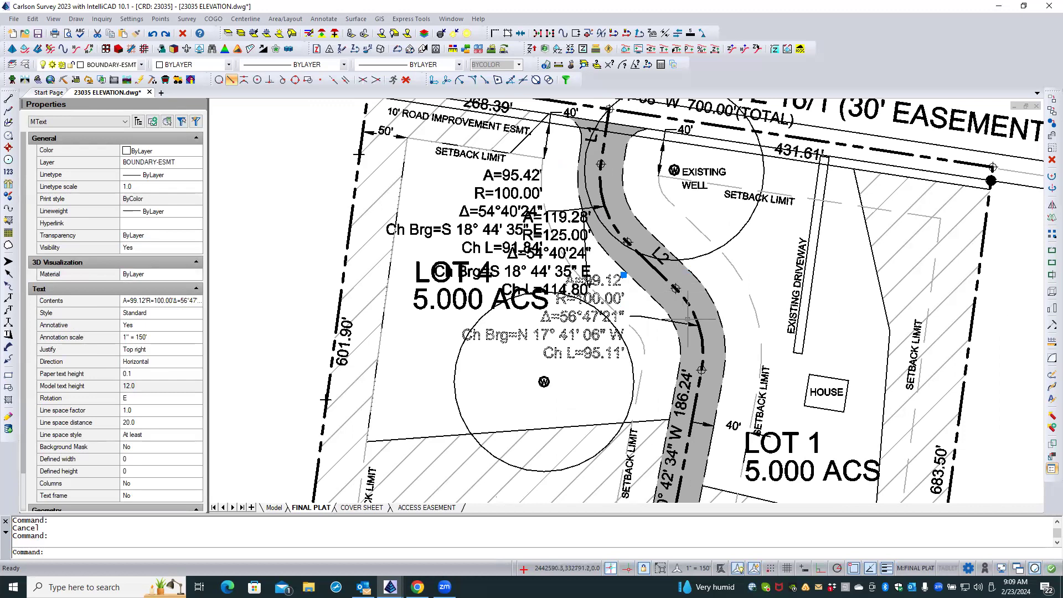
pyautogui.scroll(-3, 602, 268)
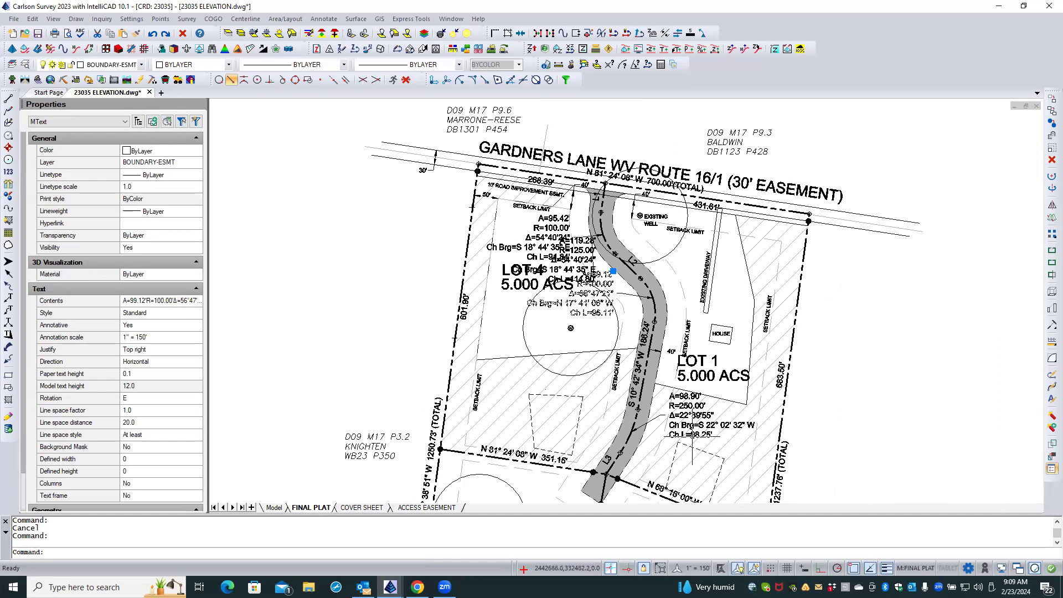
pyautogui.scroll(3, 639, 468)
pyautogui.scroll(-2, 649, 454)
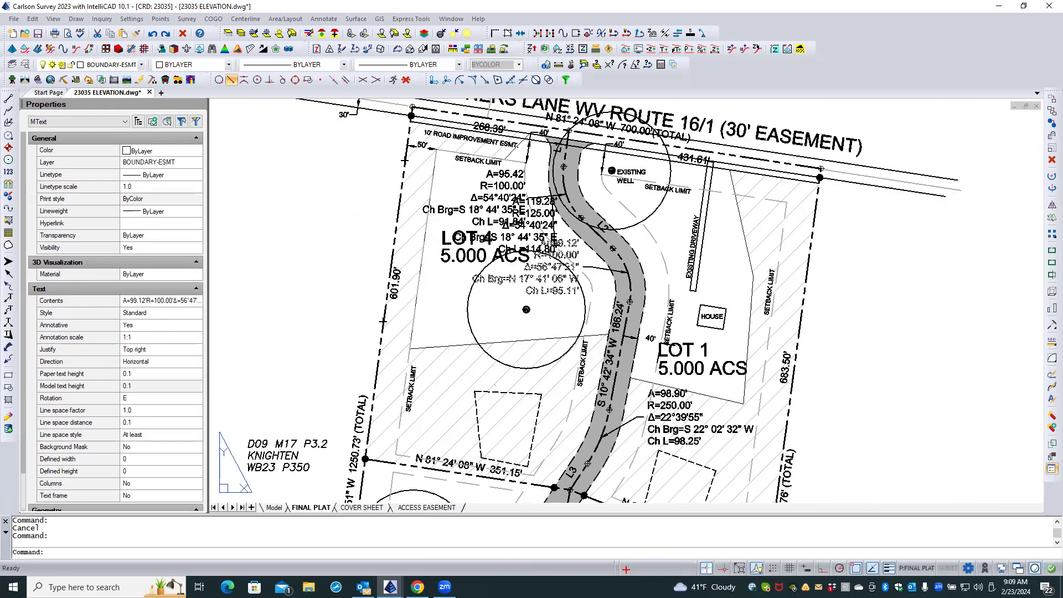
pyautogui.scroll(2, 582, 254)
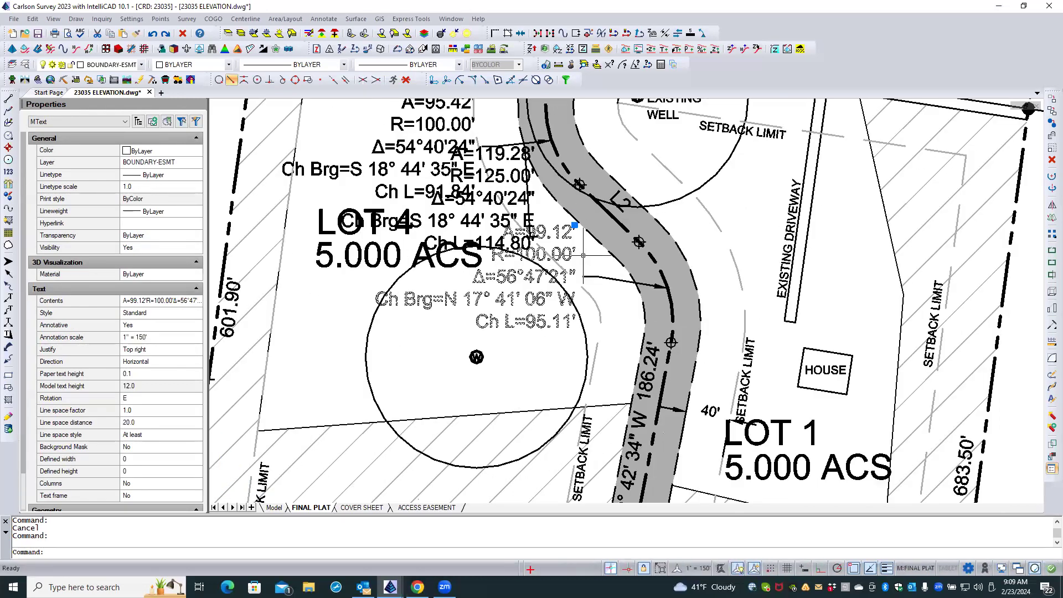
pyautogui.click(575, 226)
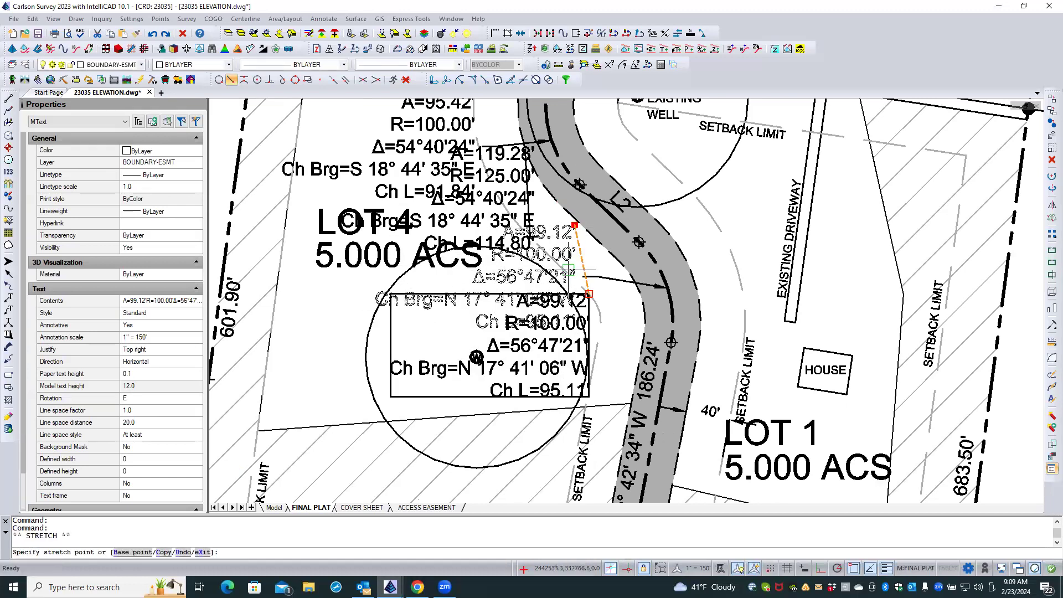
pyautogui.keyDown('shift'); pyautogui.rightClick(571, 270); pyautogui.keyUp('shift')
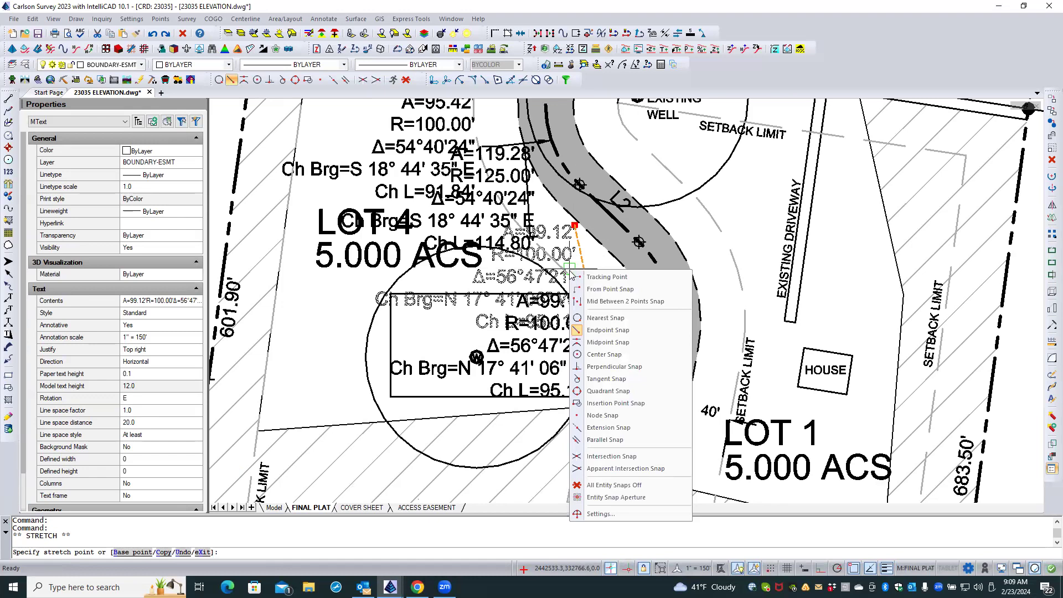
pyautogui.click(617, 486)
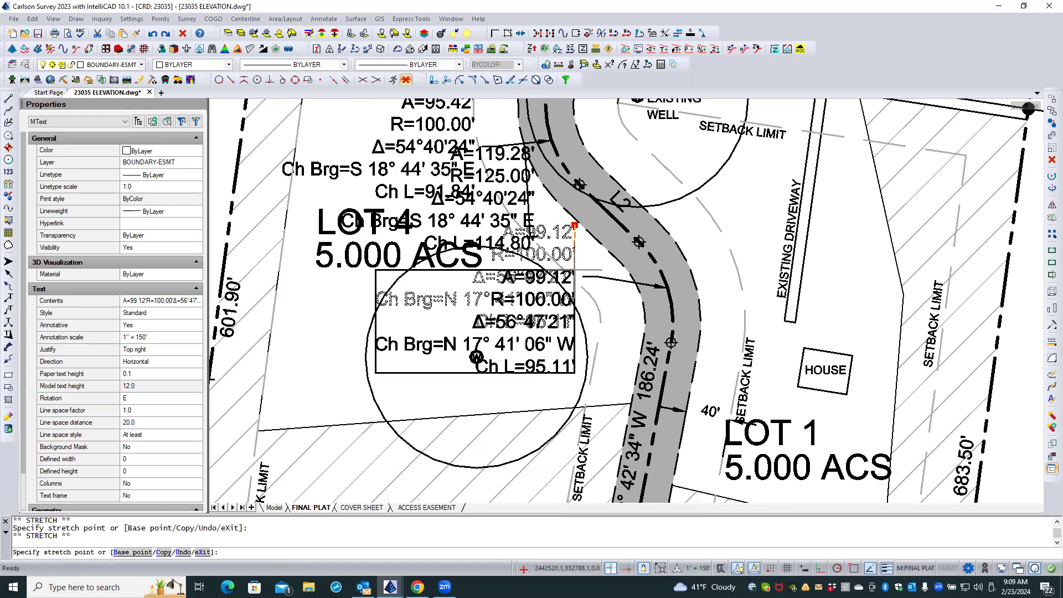
pyautogui.click(575, 271)
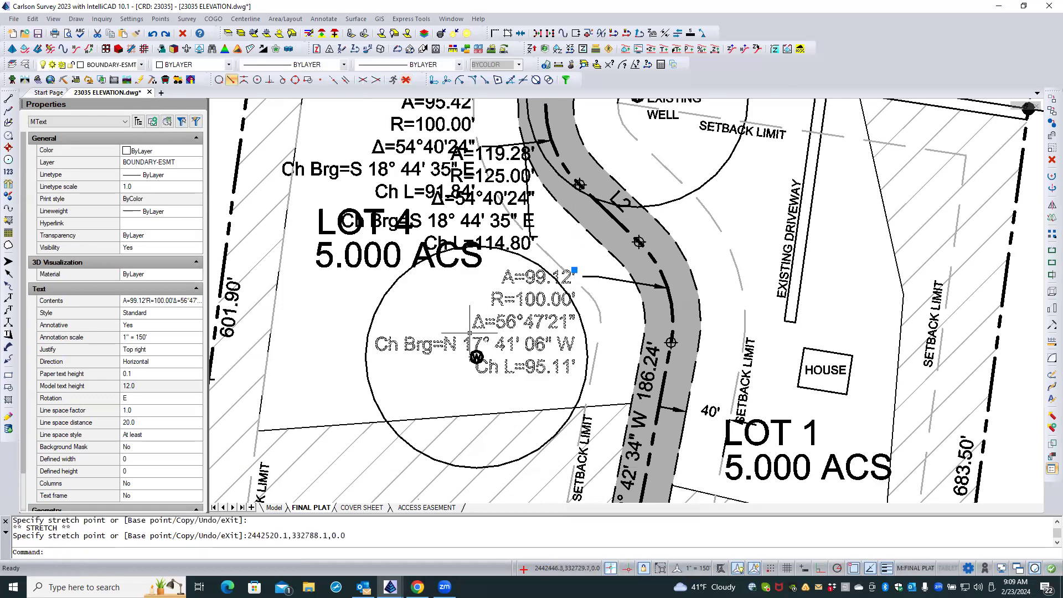
pyautogui.press('Escape')
pyautogui.press('Escape')
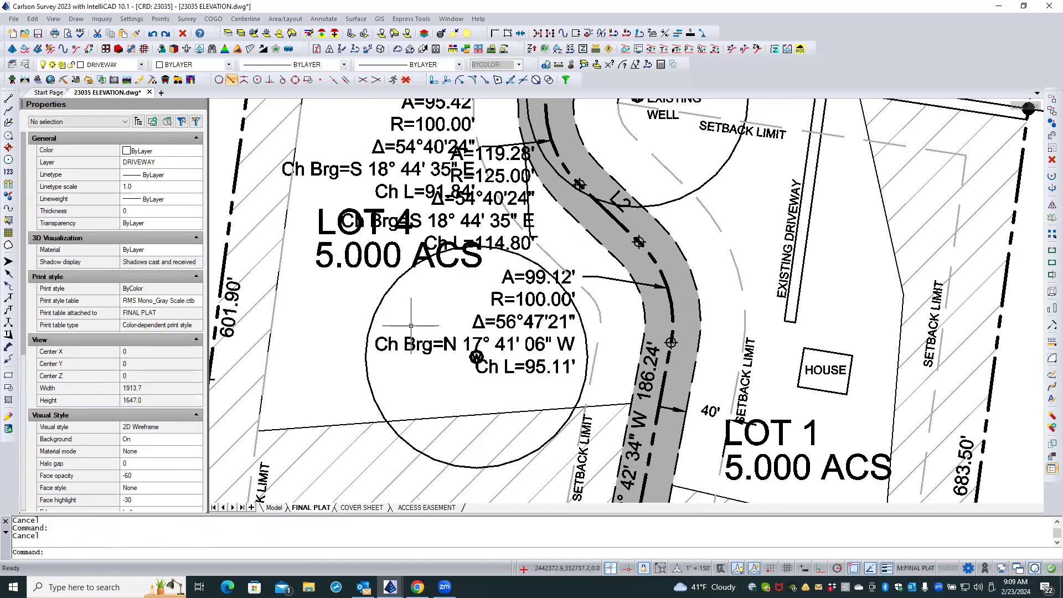
# Select all text similar to the S 10° 42' 34" W bearing label and try to set its paper text height to .08.
pyautogui.click(510, 277)
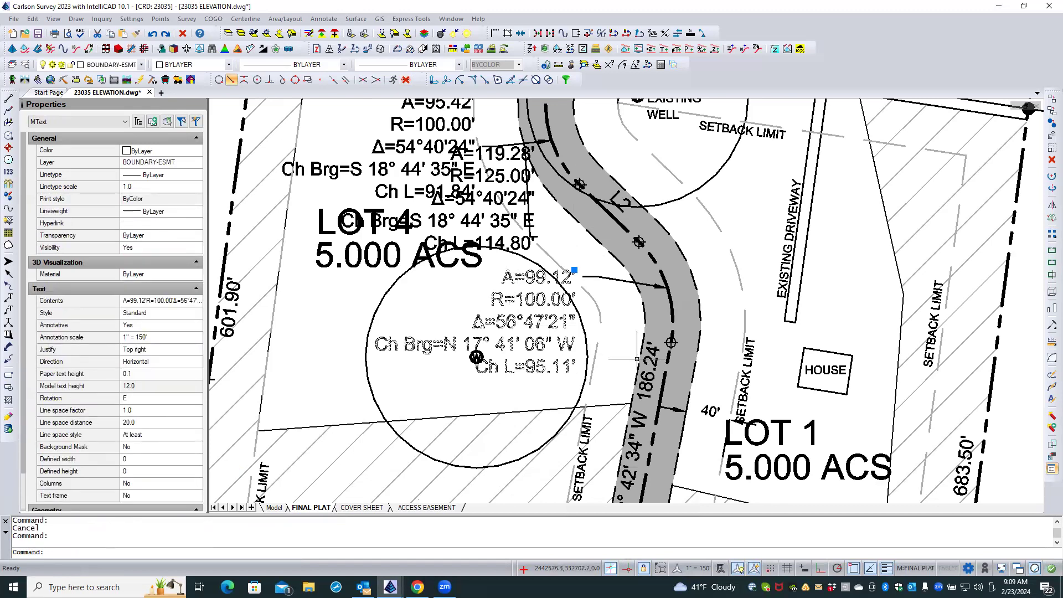
pyautogui.press('Escape')
pyautogui.click(658, 355)
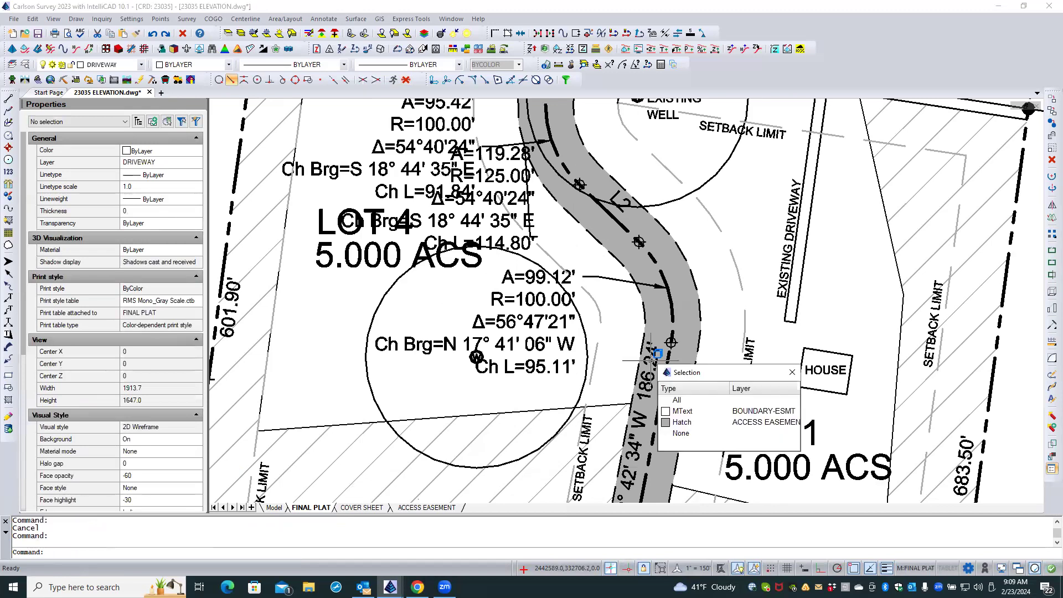
pyautogui.press('Escape')
pyautogui.click(653, 359)
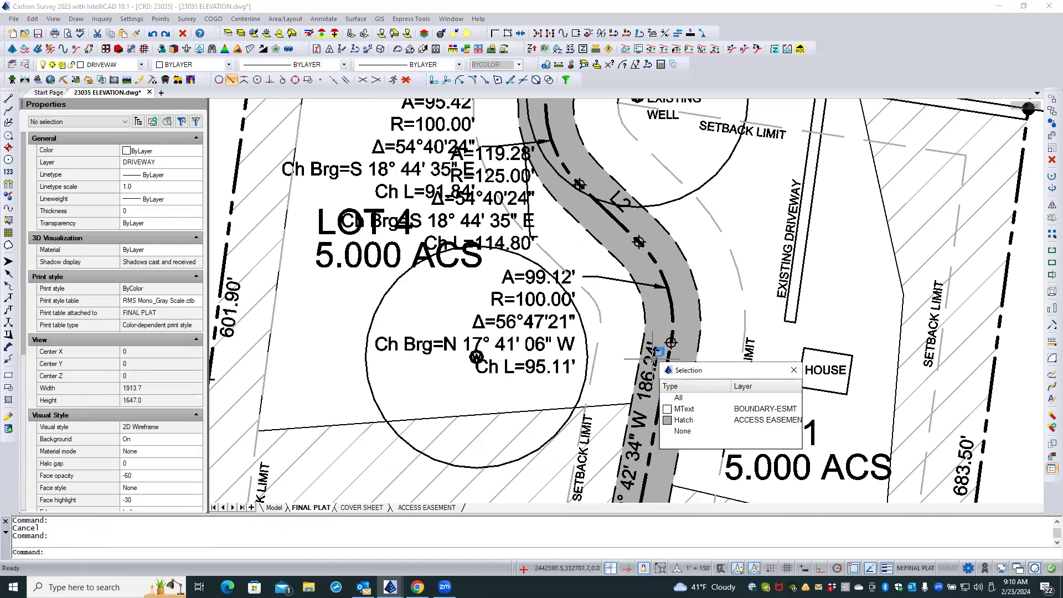
pyautogui.click(685, 409)
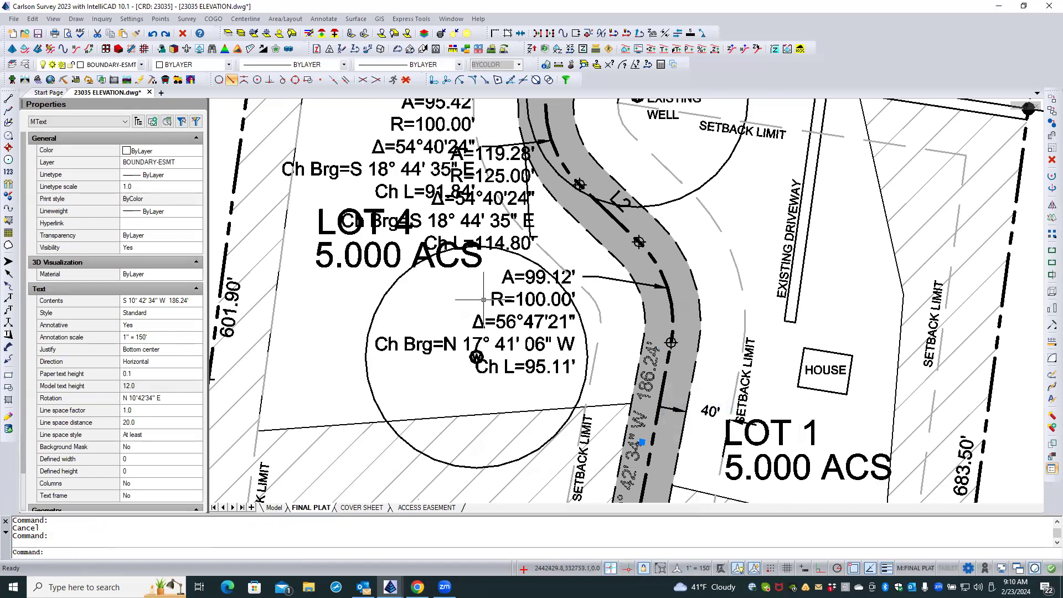
pyautogui.rightClick(467, 298)
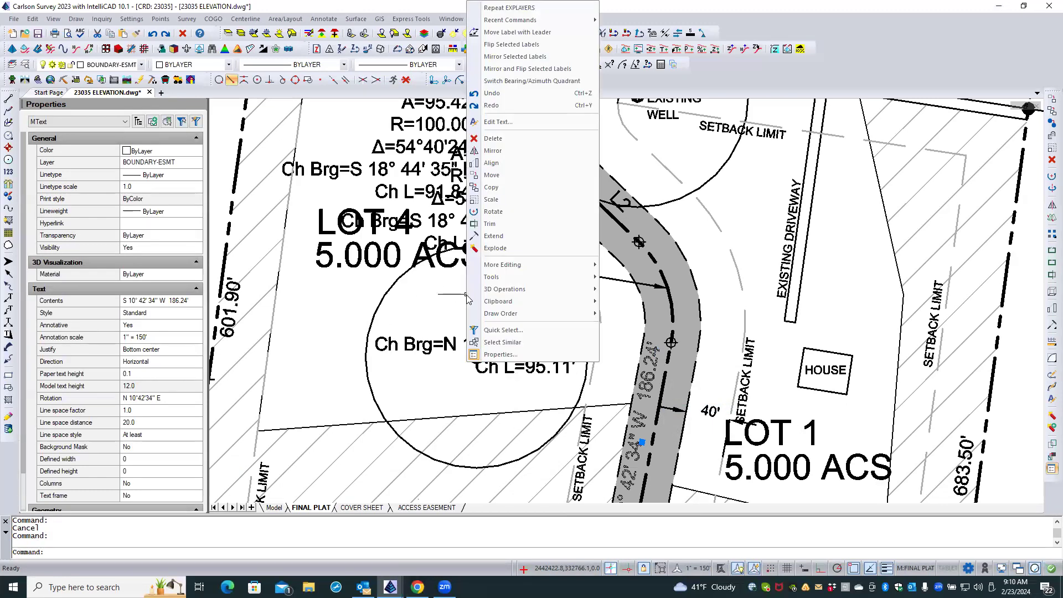
pyautogui.click(502, 342)
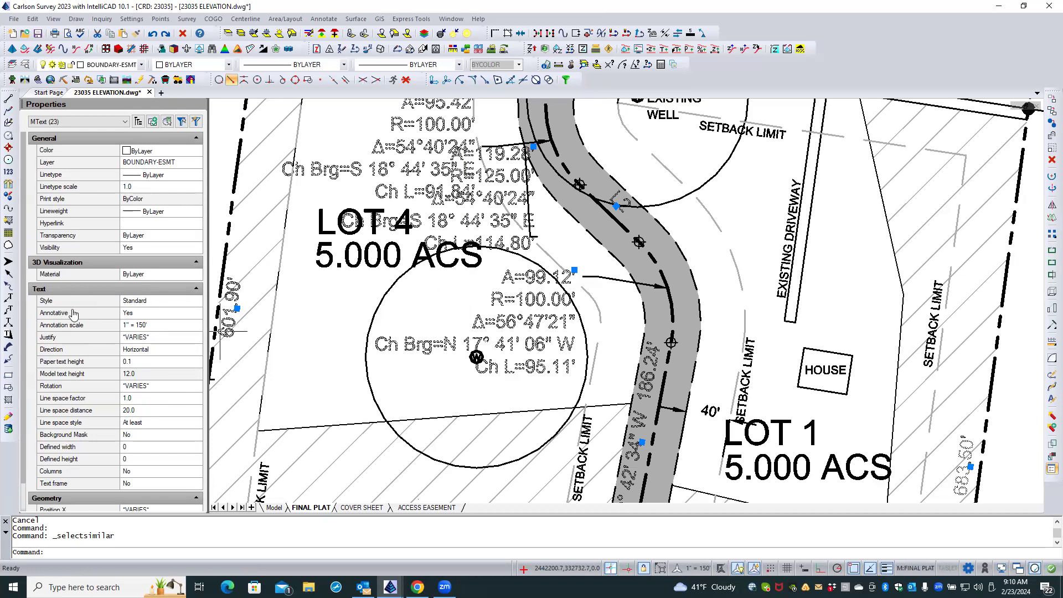
pyautogui.click(140, 362)
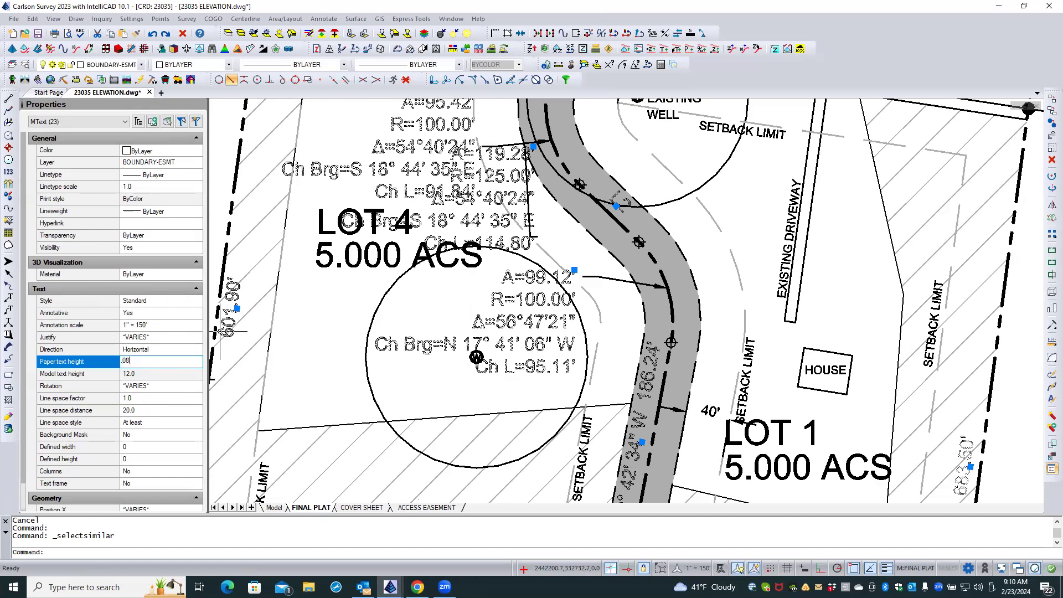
pyautogui.write('.08')
pyautogui.press('Return')
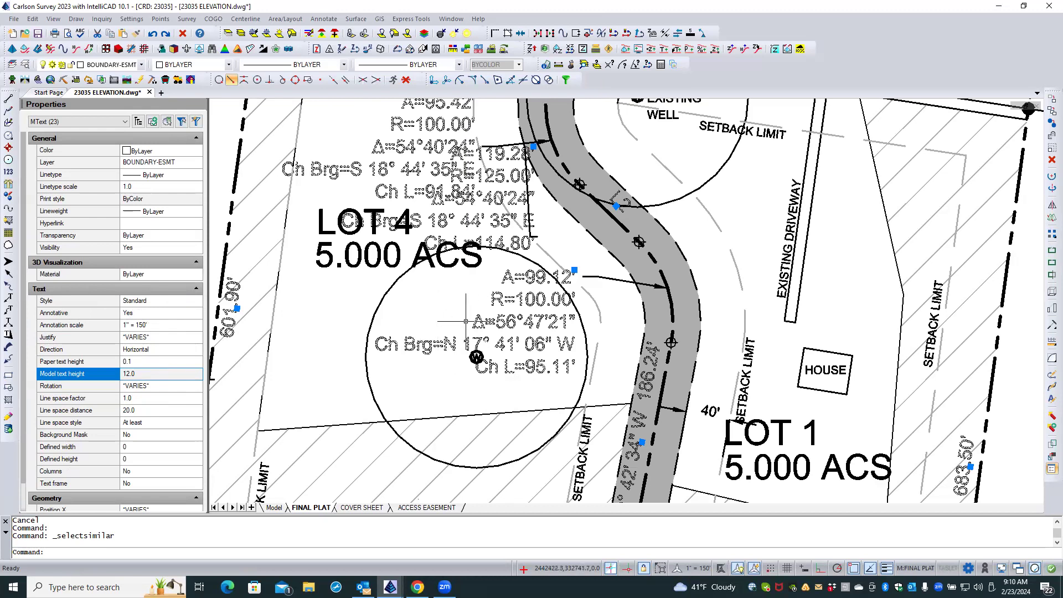
pyautogui.press('Escape')
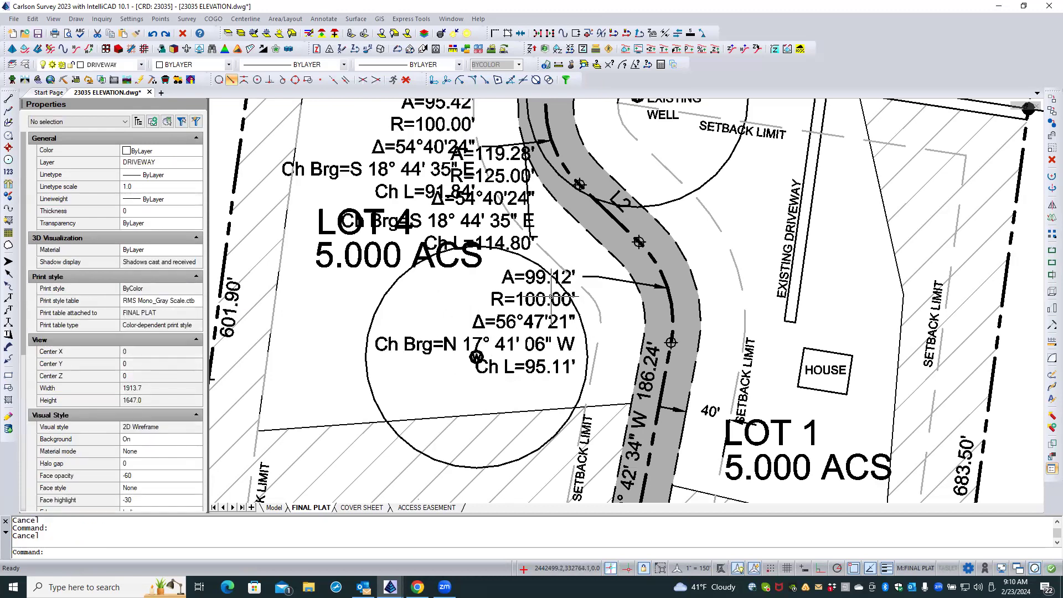
# Reselect all text similar to the A=99.12' curve label and enter .08 as its paper text height.
pyautogui.click(552, 297)
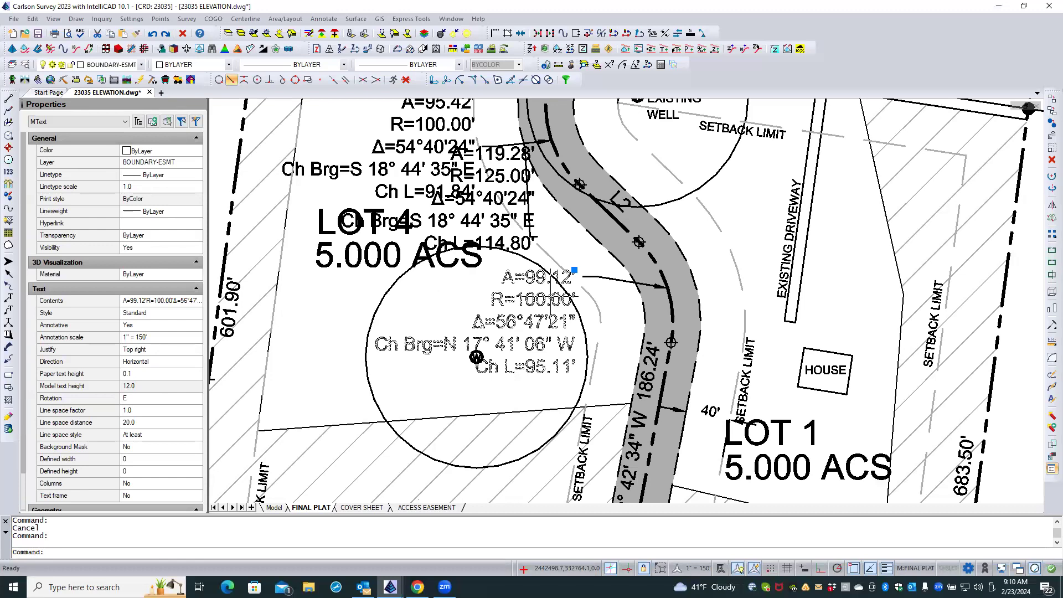
pyautogui.rightClick(552, 299)
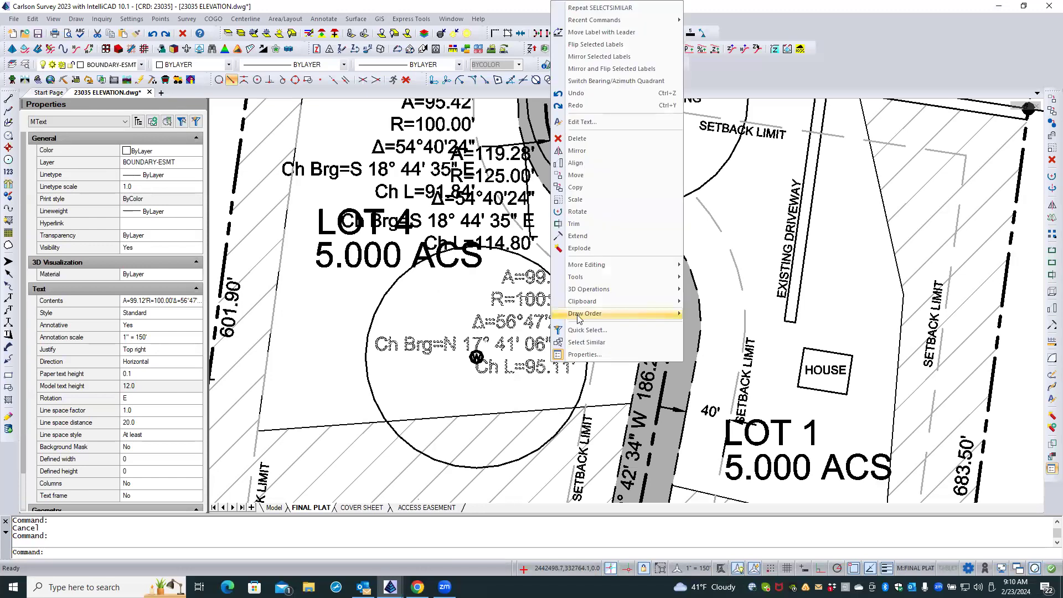
pyautogui.click(587, 342)
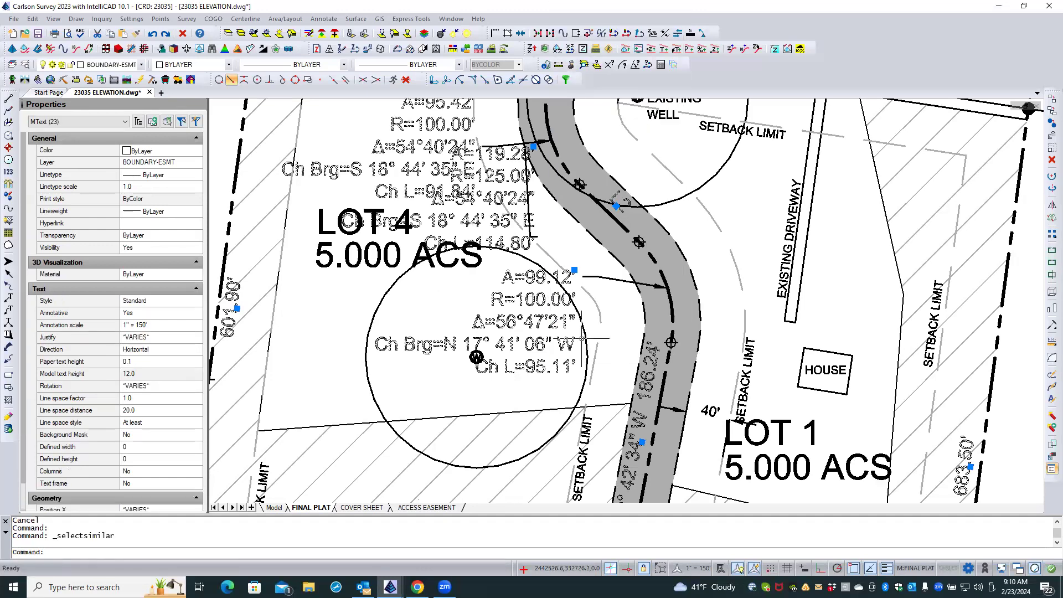
pyautogui.click(134, 361)
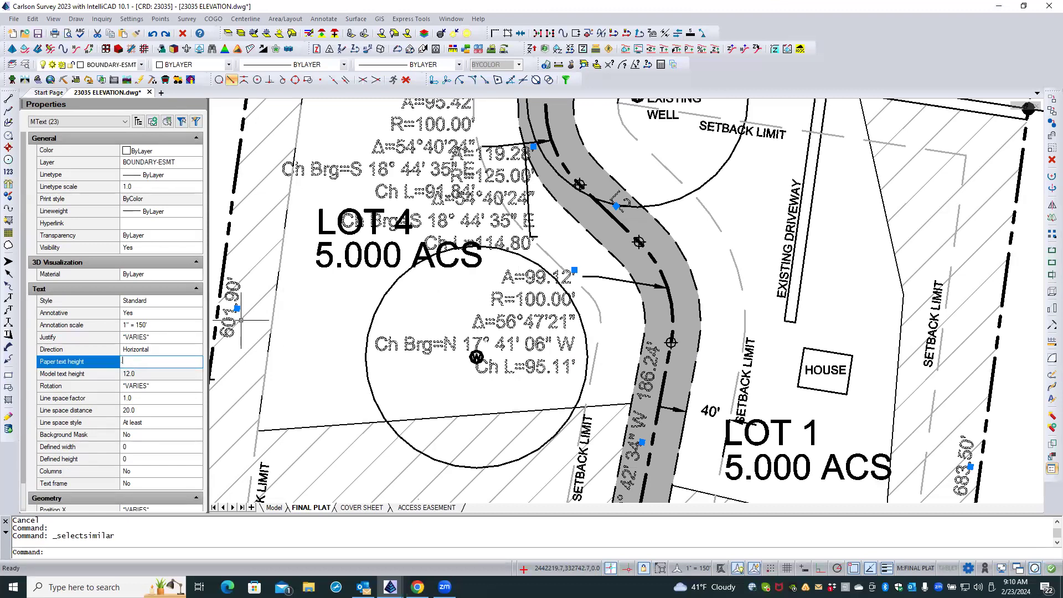
pyautogui.write('.08')
pyautogui.press('Tab')
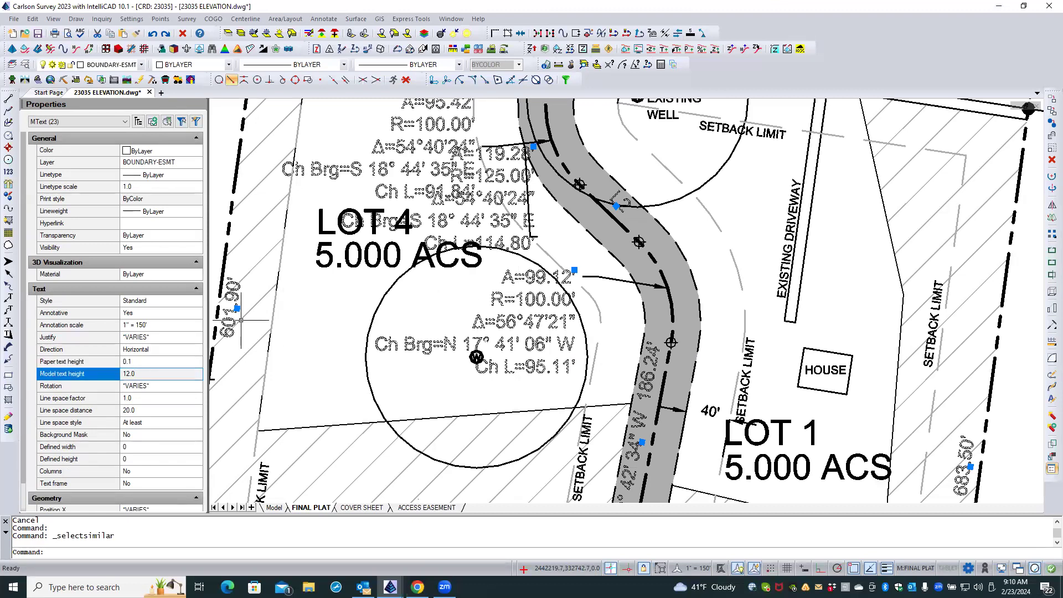
# Set the drawing's linear units display precision to 3 decimal places.
pyautogui.click(134, 361)
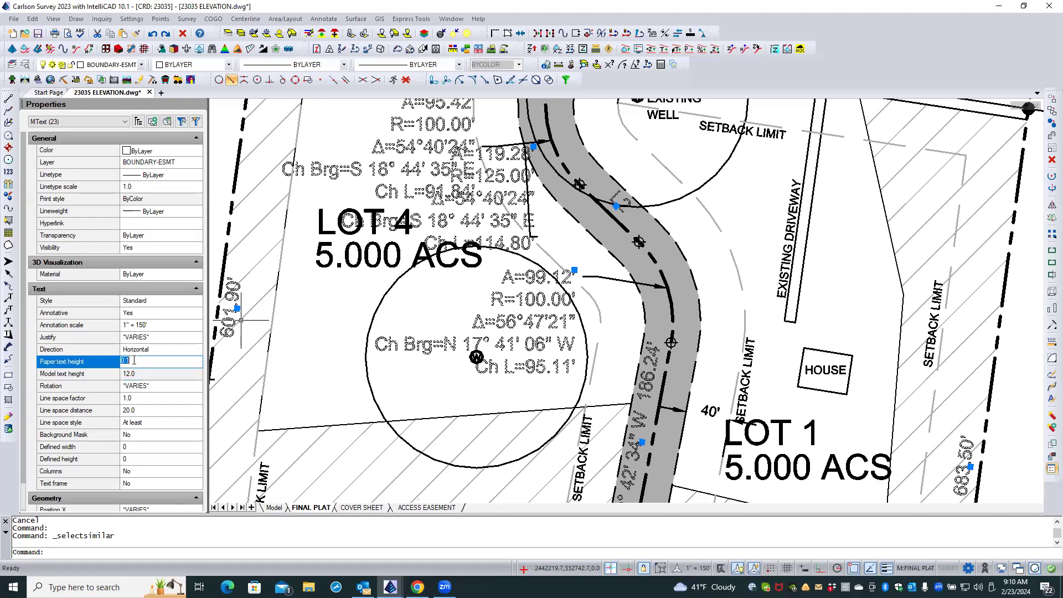
pyautogui.press('Escape')
pyautogui.press('Escape')
pyautogui.write('units')
pyautogui.press('Return')
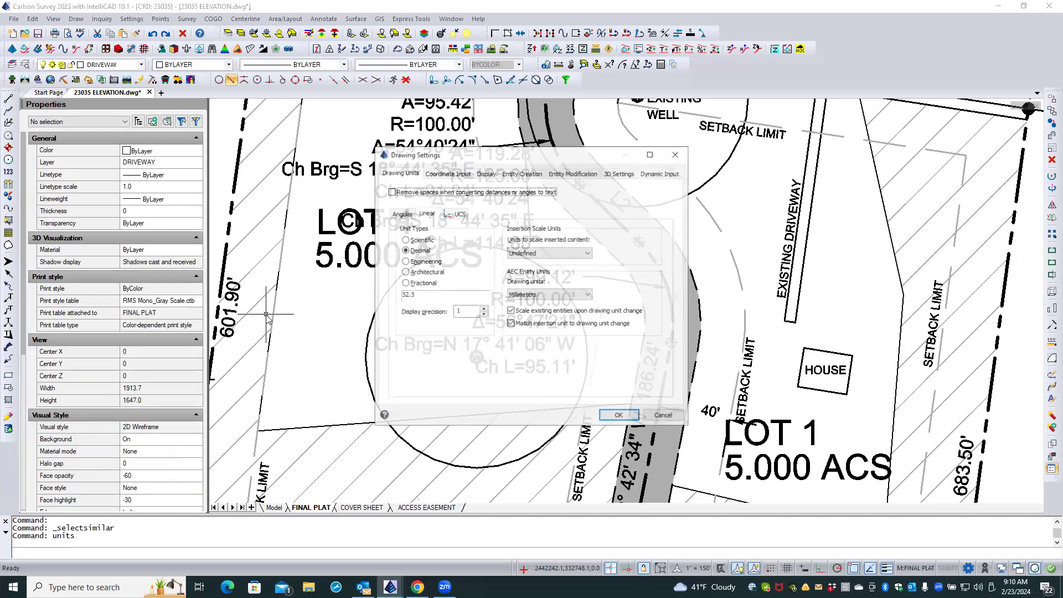
pyautogui.click(484, 309)
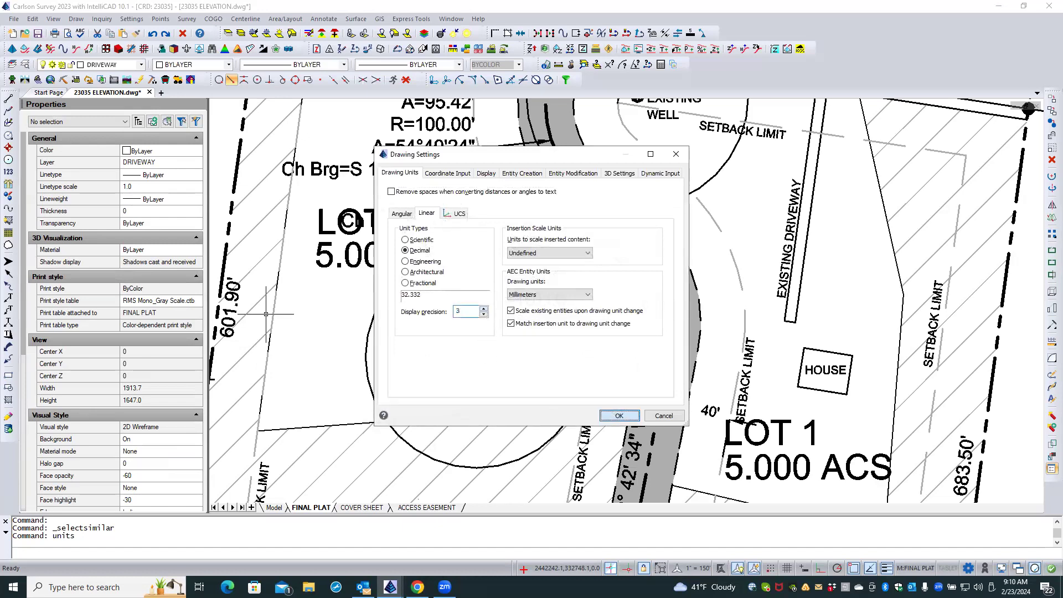
pyautogui.press('Return')
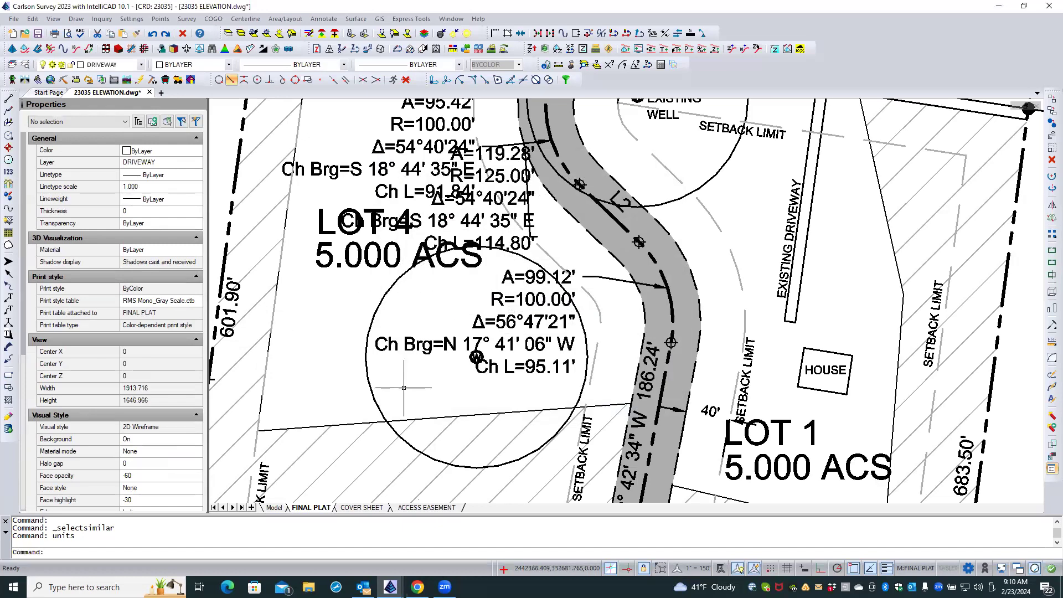
# Check the paper text height of the A=99.12' curve label at three-decimal precision.
pyautogui.click(475, 318)
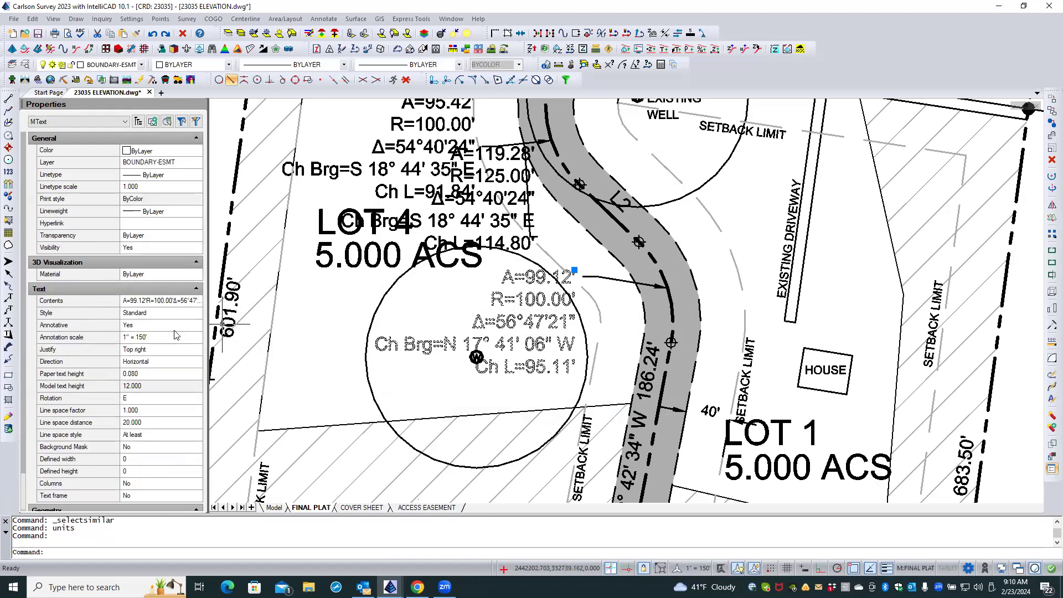
pyautogui.click(143, 374)
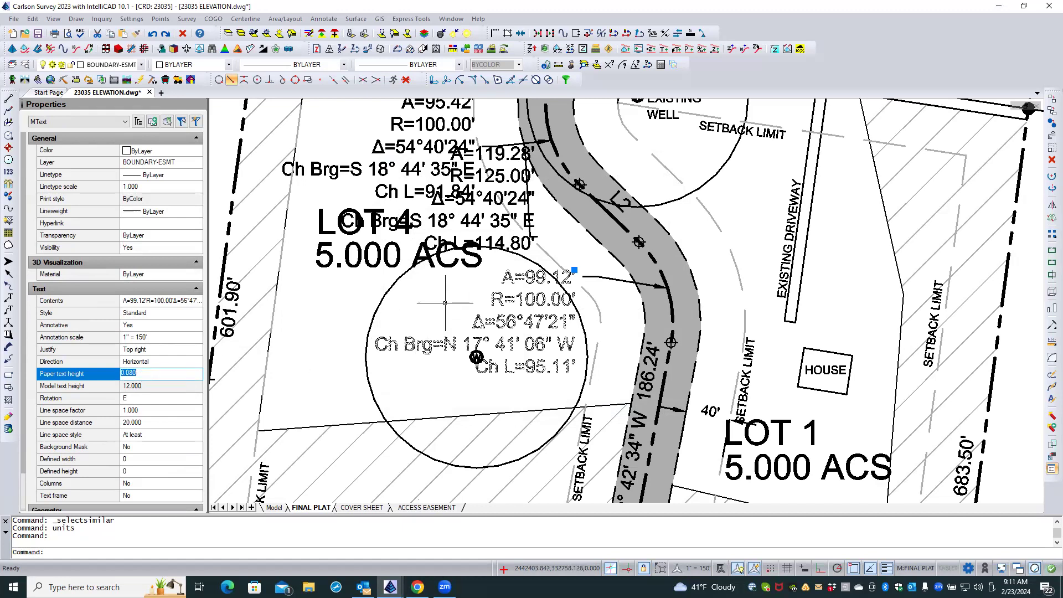
pyautogui.press('Escape')
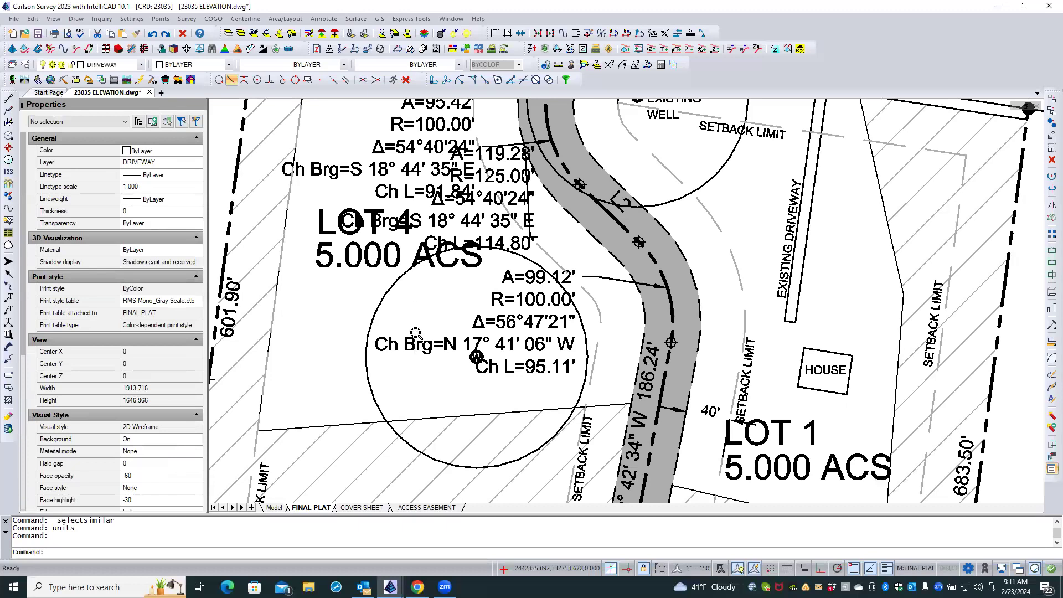
# Try to select the SETBACK LIMIT label between the driveway and the house from inside the viewport.
pyautogui.scroll(-2, 415, 332)
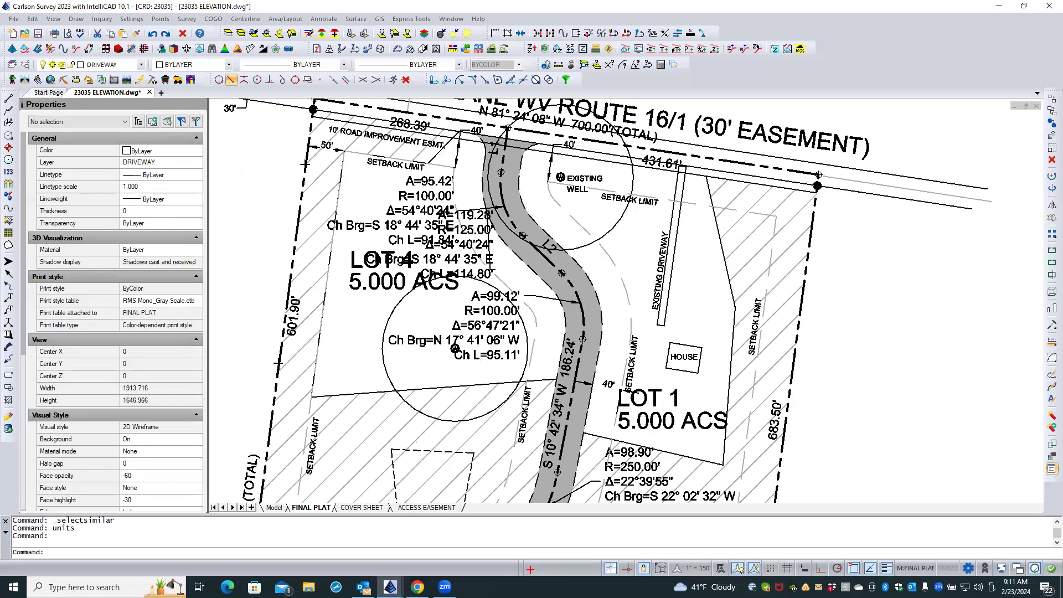
pyautogui.scroll(3, 645, 365)
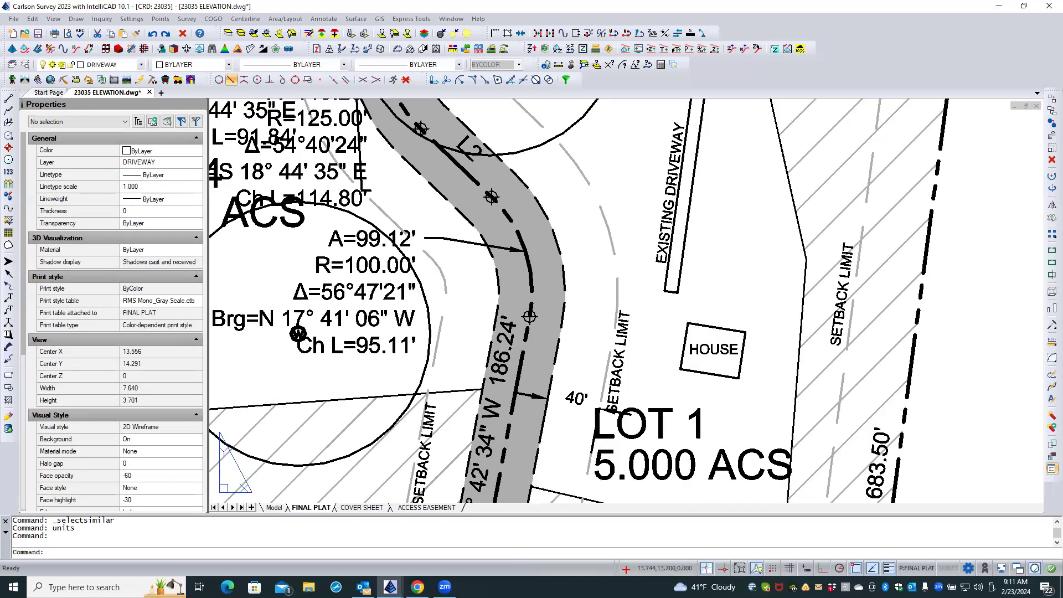
pyautogui.click(633, 322)
pyautogui.click(623, 334)
pyautogui.click(631, 322)
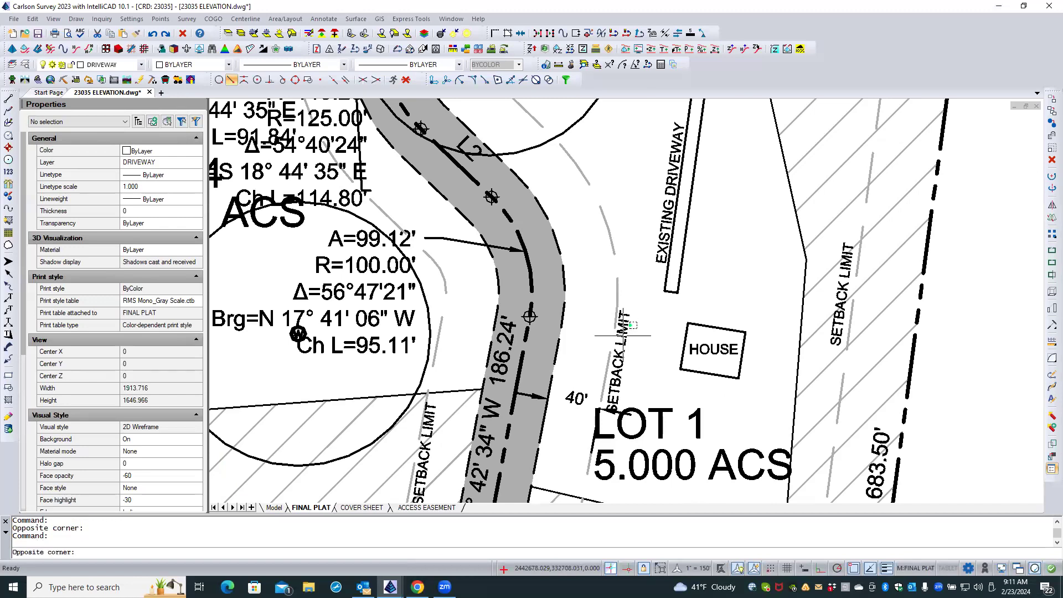
pyautogui.click(623, 334)
pyautogui.click(624, 332)
pyautogui.click(661, 260)
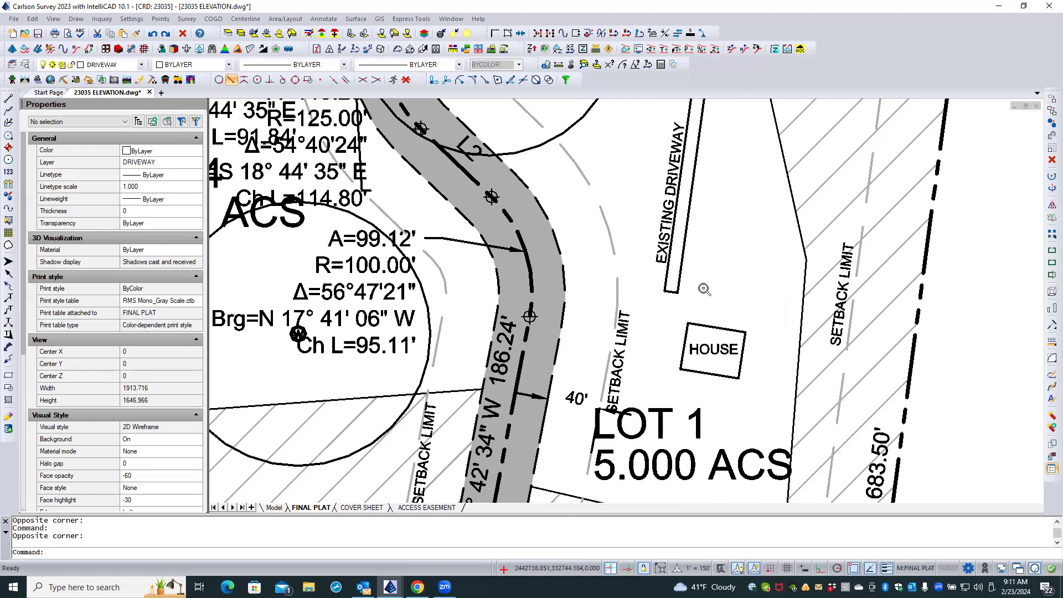
pyautogui.scroll(-2, 705, 281)
pyautogui.scroll(-2, 705, 289)
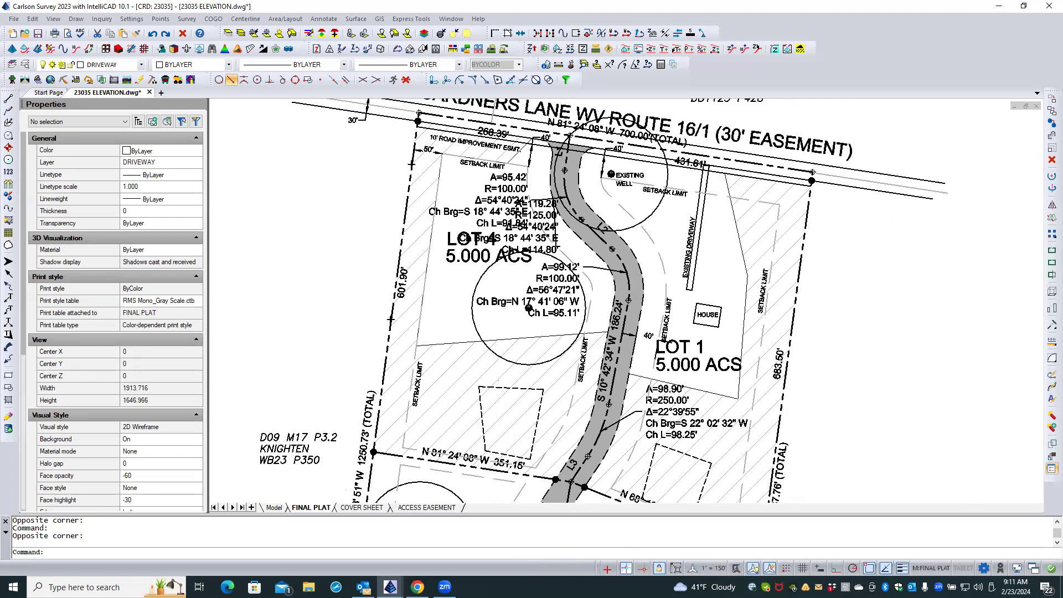
pyautogui.scroll(-2, 443, 280)
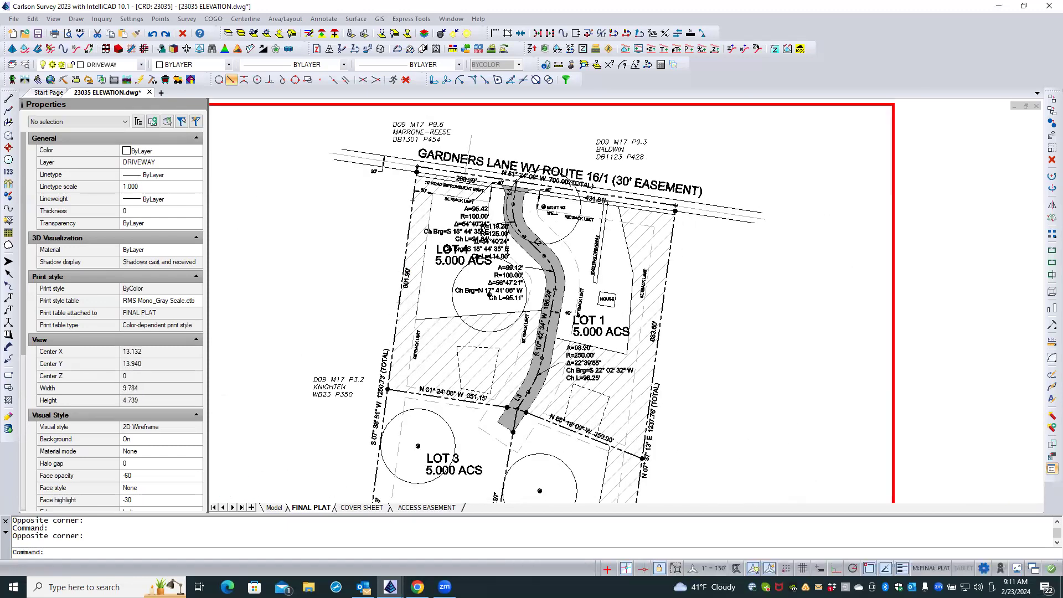
# Switch to paper space and check the text height of the SETBACK LIMIT label along LOT 1's east side.
pyautogui.doubleClick(958, 229)
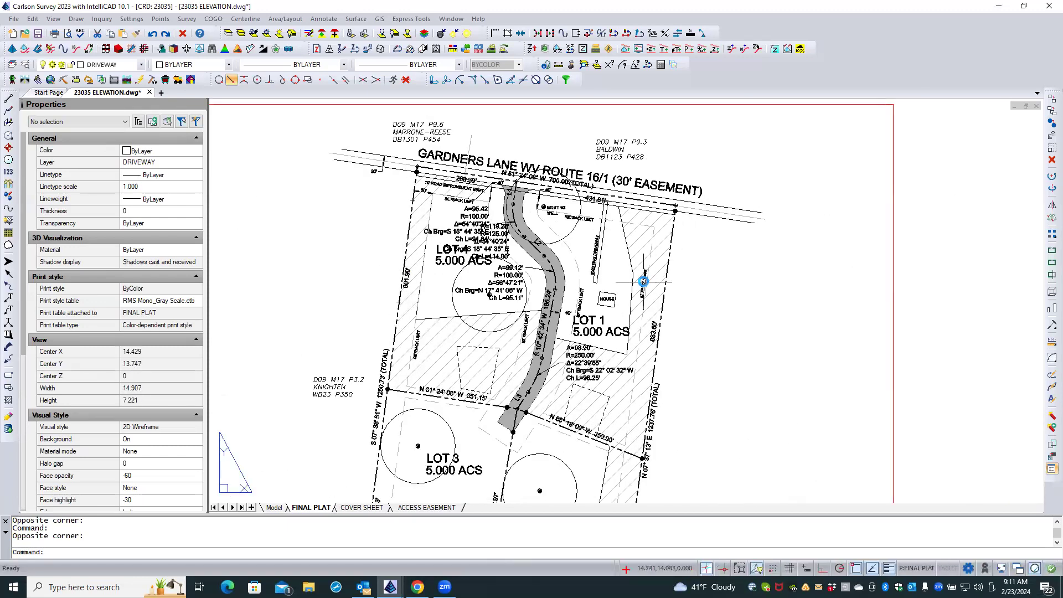
pyautogui.click(643, 282)
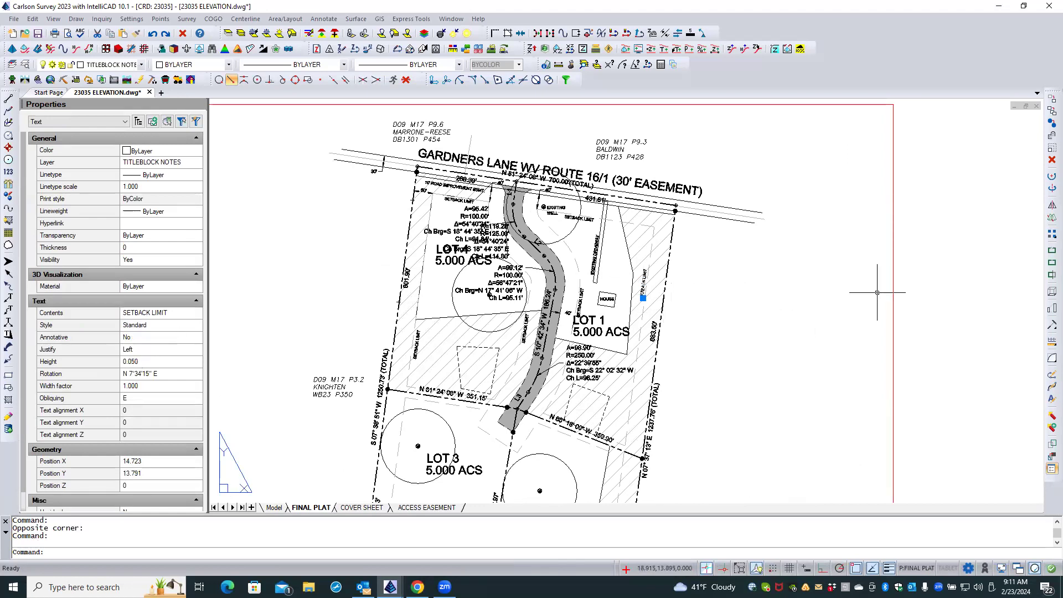
pyautogui.click(916, 279)
pyautogui.press('Escape')
pyautogui.press('Escape')
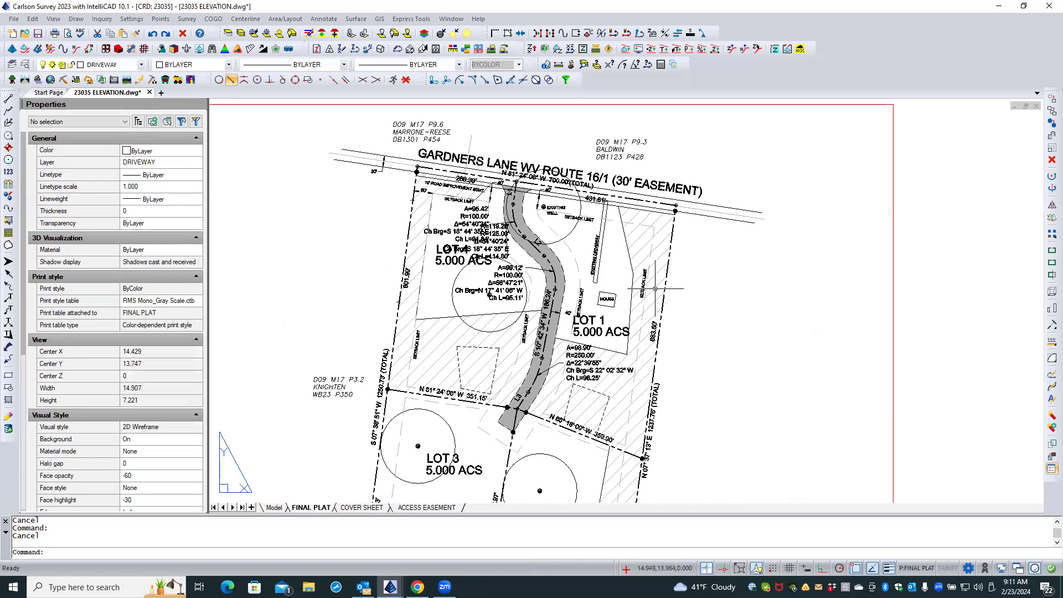
# Inside the viewport, select all text similar to the A=95.42' curve label and set its paper text height to 0.060.
pyautogui.doubleClick(697, 287)
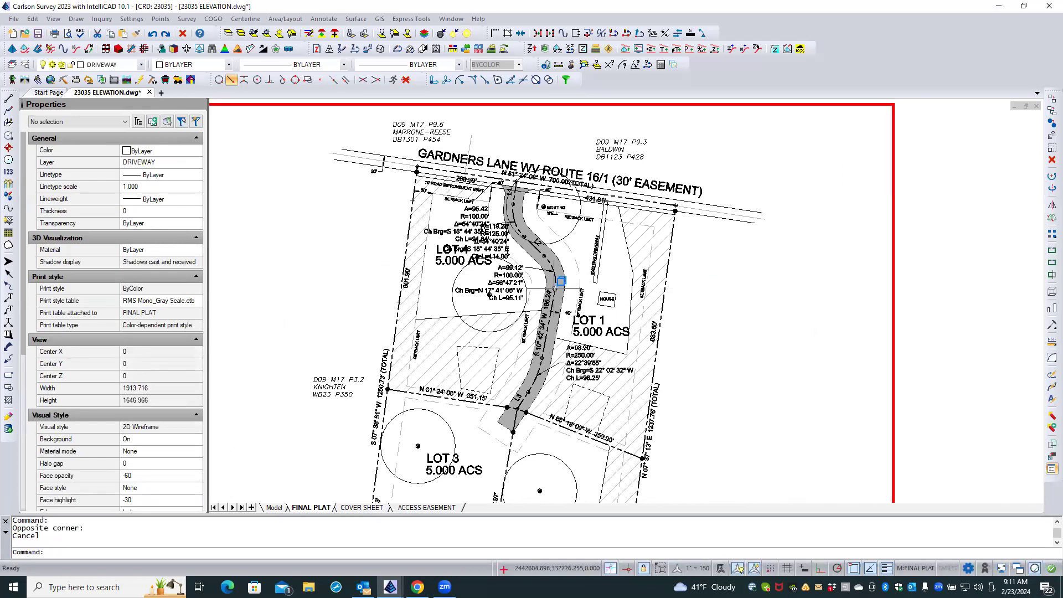
pyautogui.scroll(3, 555, 288)
pyautogui.moveTo(557, 255); pyautogui.dragTo(627, 353, button='middle')
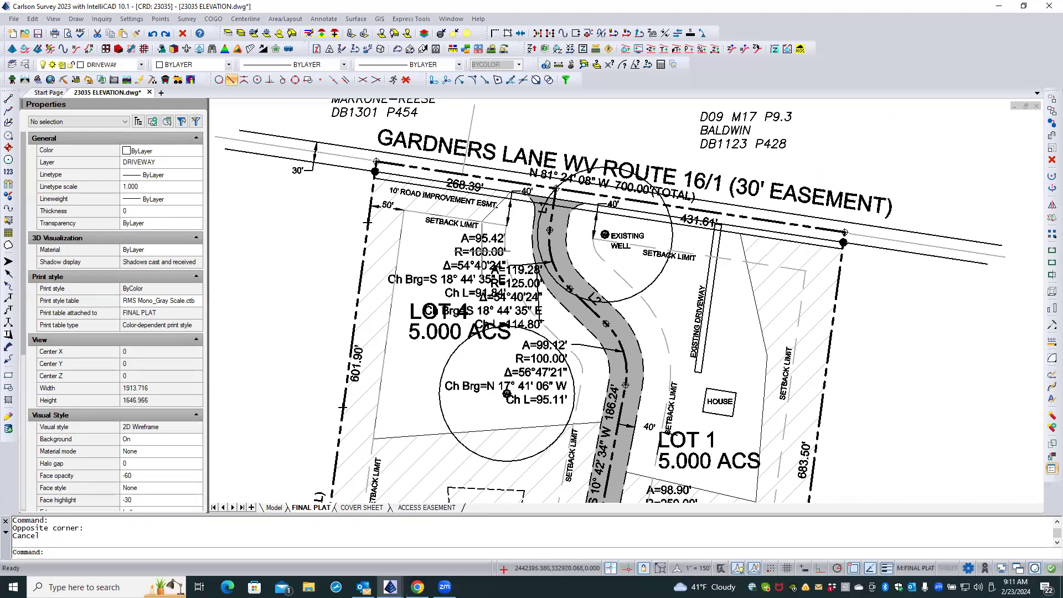
pyautogui.click(482, 252)
pyautogui.rightClick(442, 244)
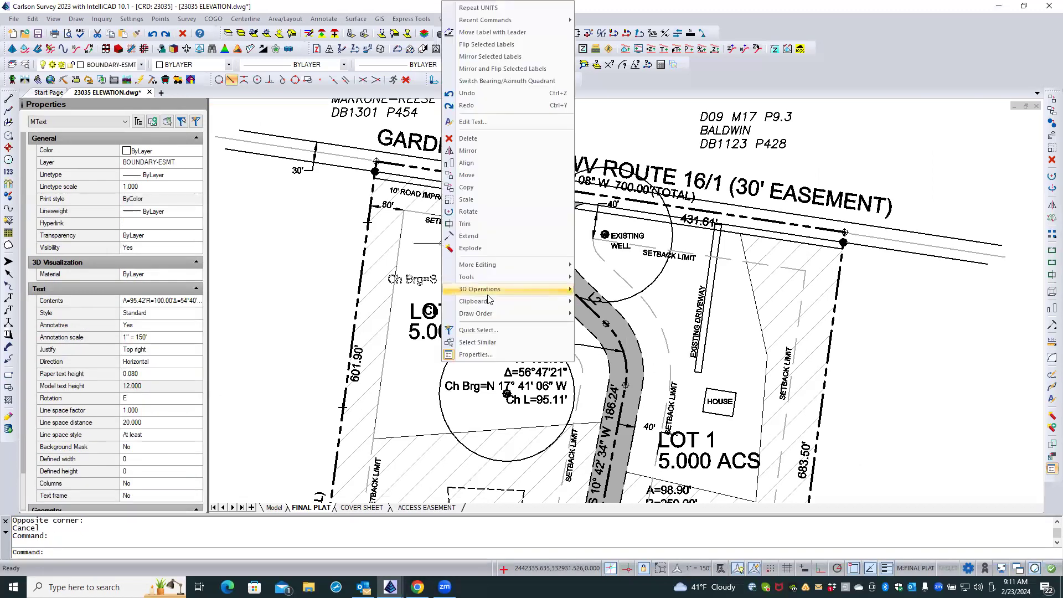
pyautogui.click(487, 342)
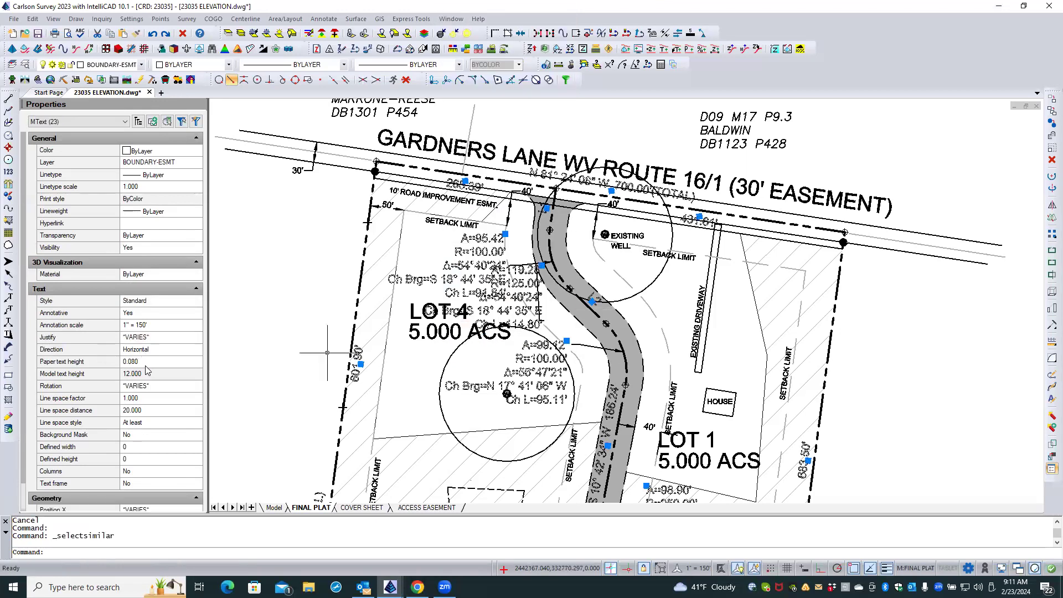
pyautogui.click(142, 362)
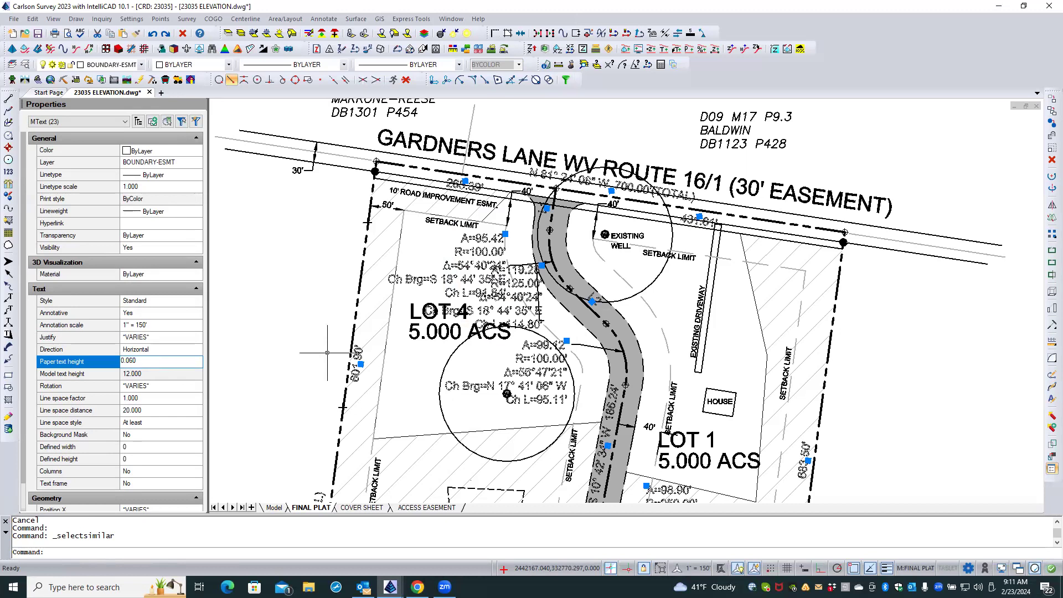
pyautogui.write('0.060')
pyautogui.press('Return')
pyautogui.press('Escape')
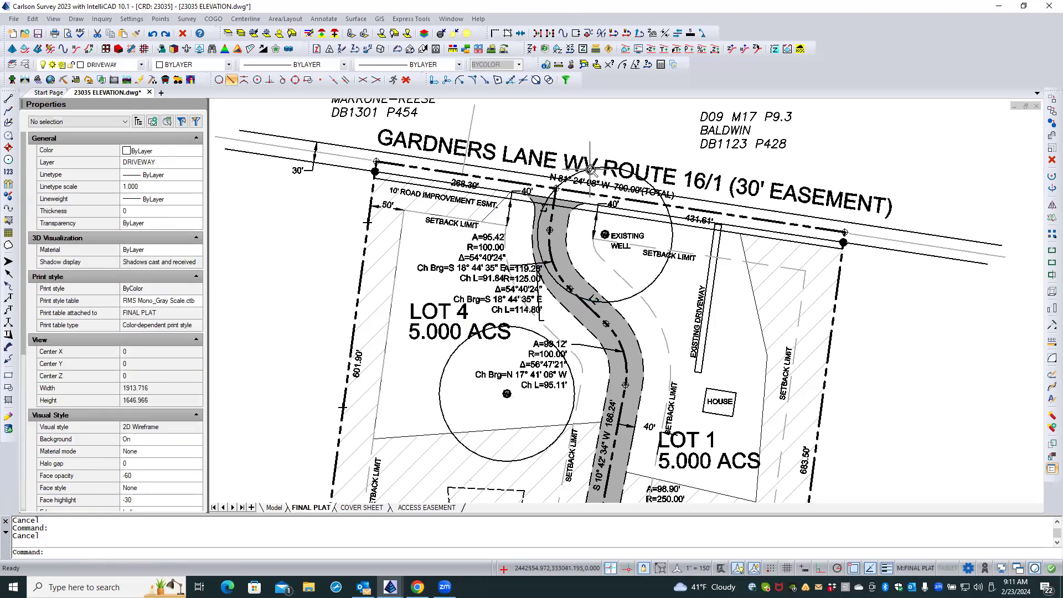
# Move the N 81° 24' 08" W 700.00'(TOTAL) label west along the boundary line, with entity snaps off, centring it over the driveway entrance.
pyautogui.scroll(3, 591, 170)
pyautogui.click(620, 200)
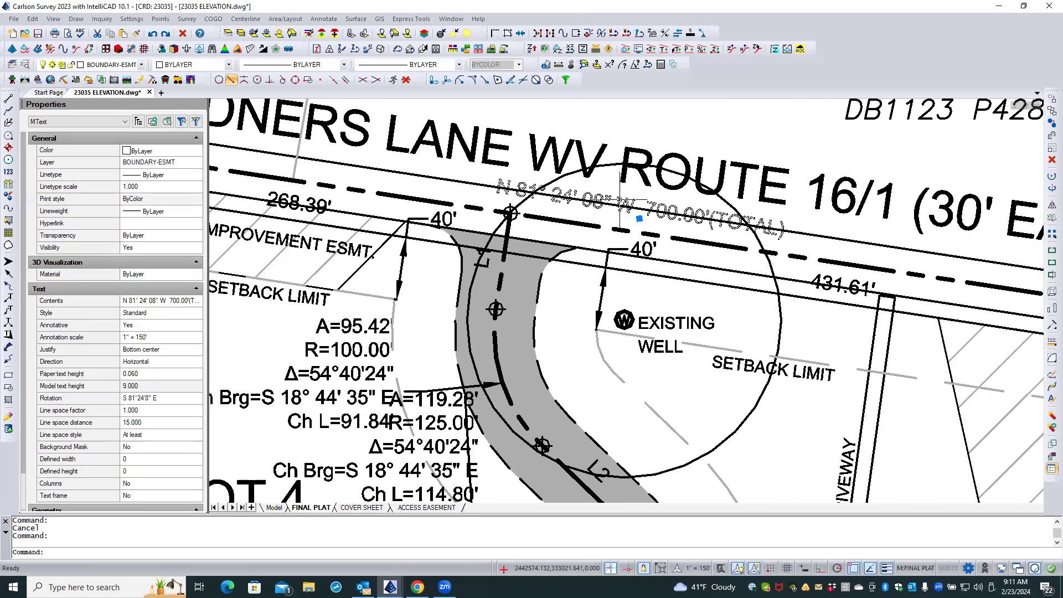
pyautogui.click(639, 219)
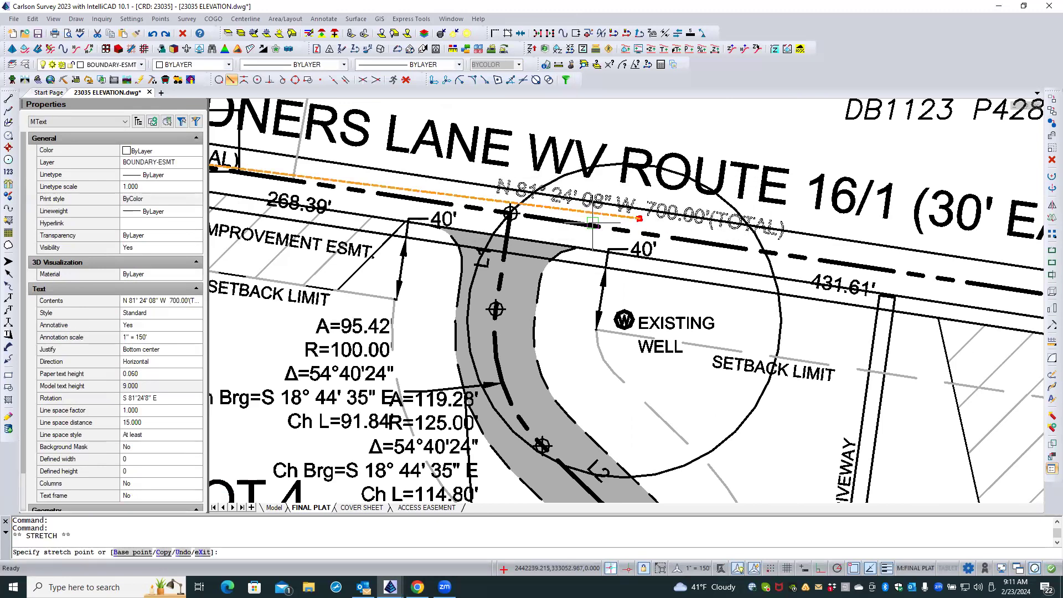
pyautogui.keyDown('shift'); pyautogui.rightClick(593, 224); pyautogui.keyUp('shift')
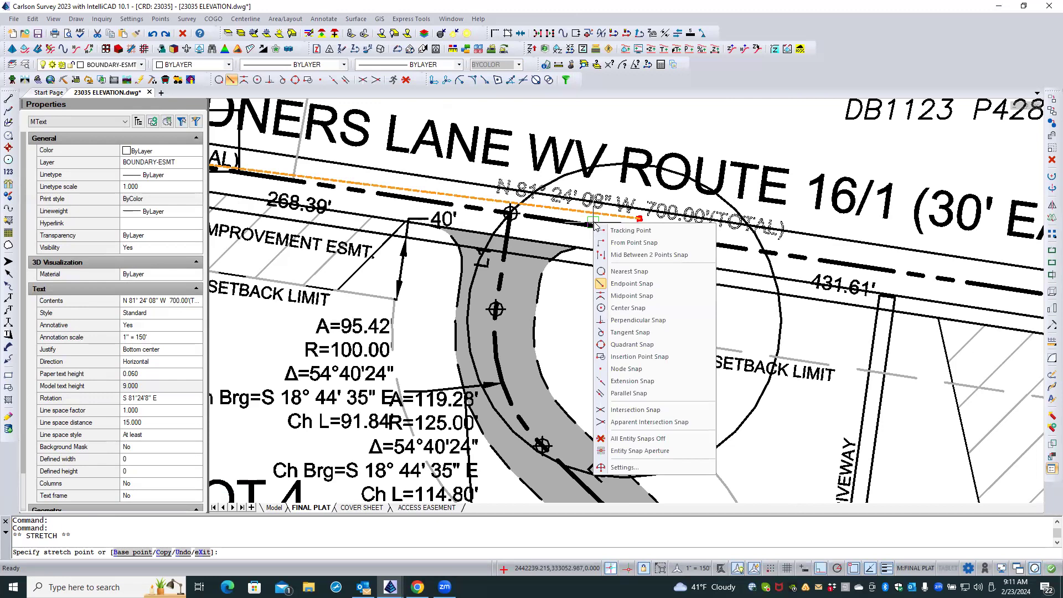
pyautogui.click(631, 442)
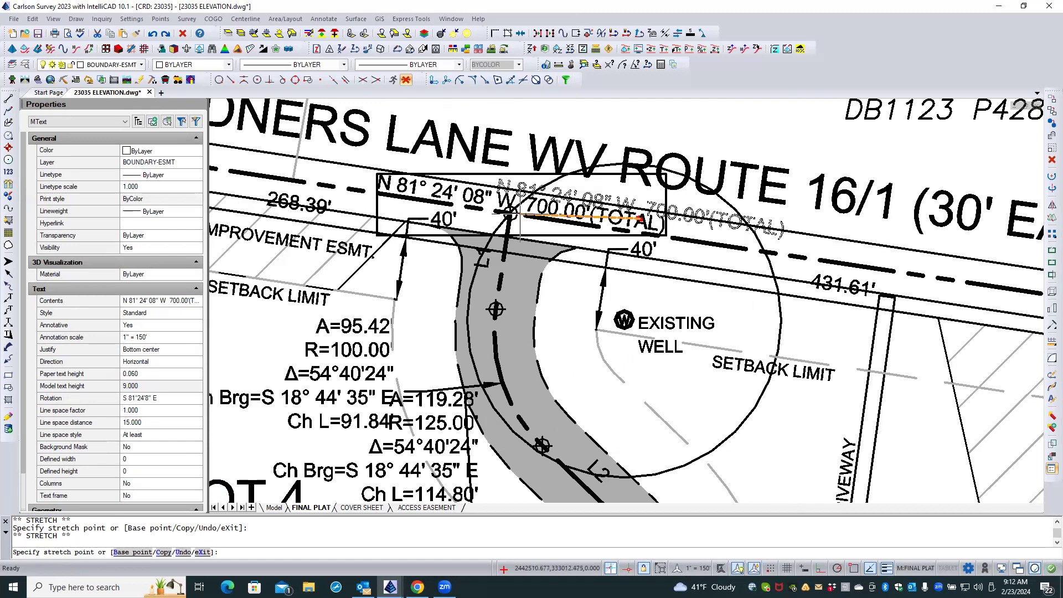
pyautogui.press('Escape')
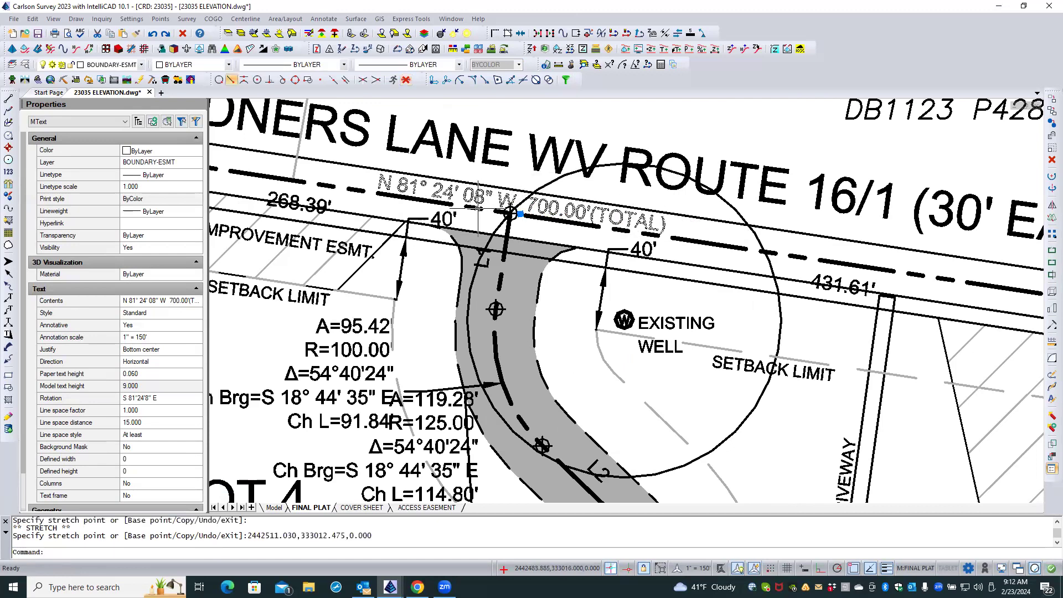
pyautogui.press('Escape')
# Try to move the 268.39' distance label slightly north toward the boundary line and undo the move.
pyautogui.scroll(-5, 402, 199)
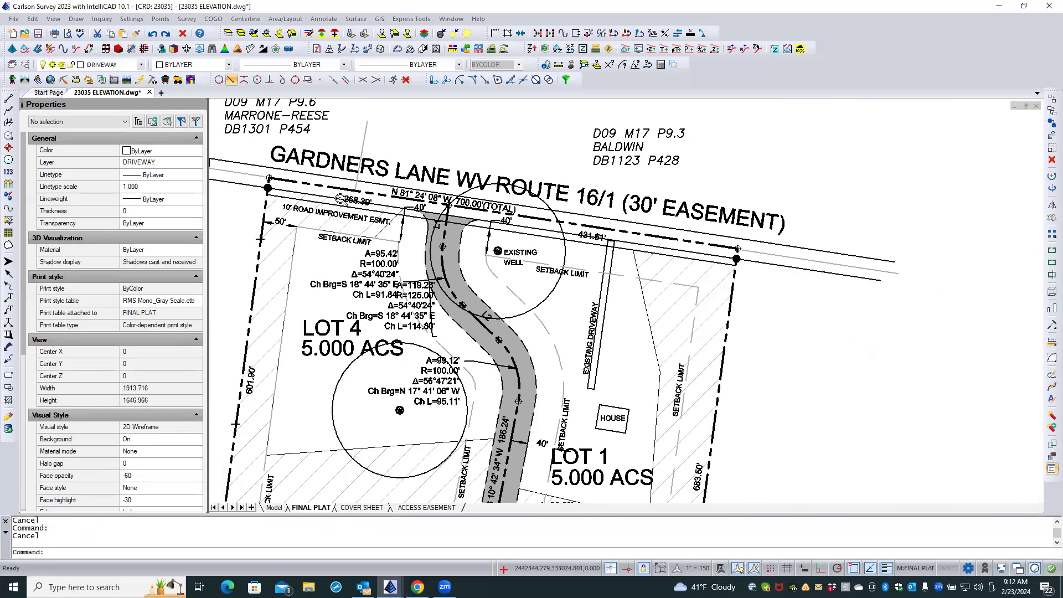
pyautogui.scroll(1, 341, 199)
pyautogui.scroll(3, 367, 205)
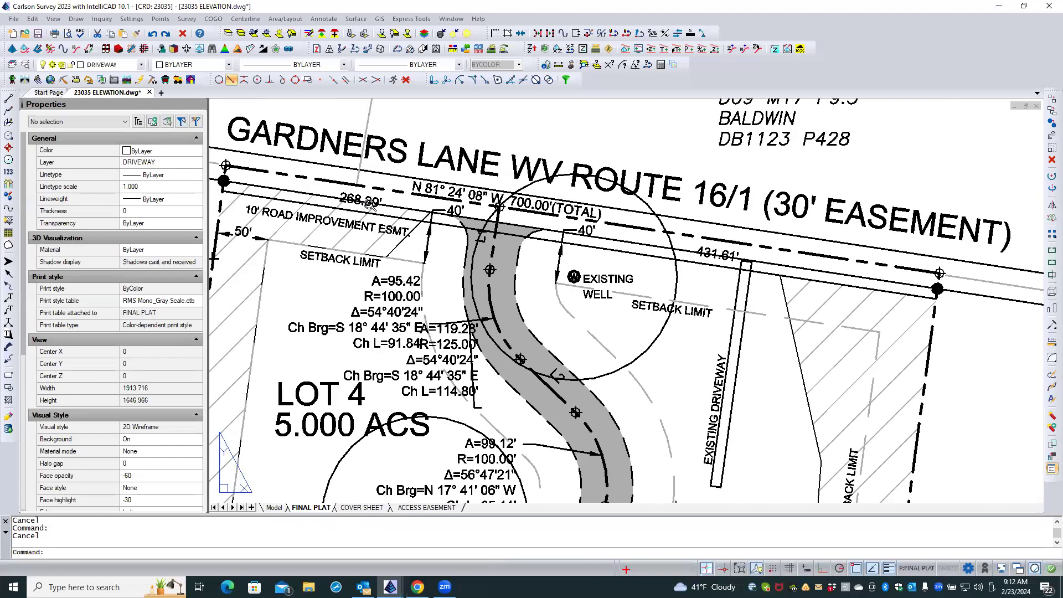
pyautogui.click(370, 195)
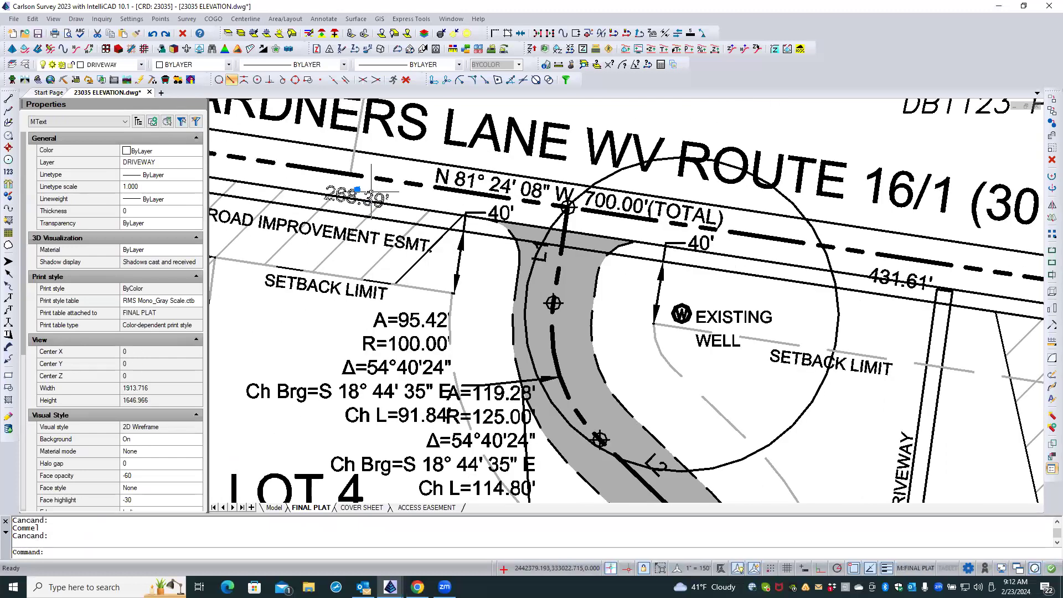
pyautogui.click(357, 190)
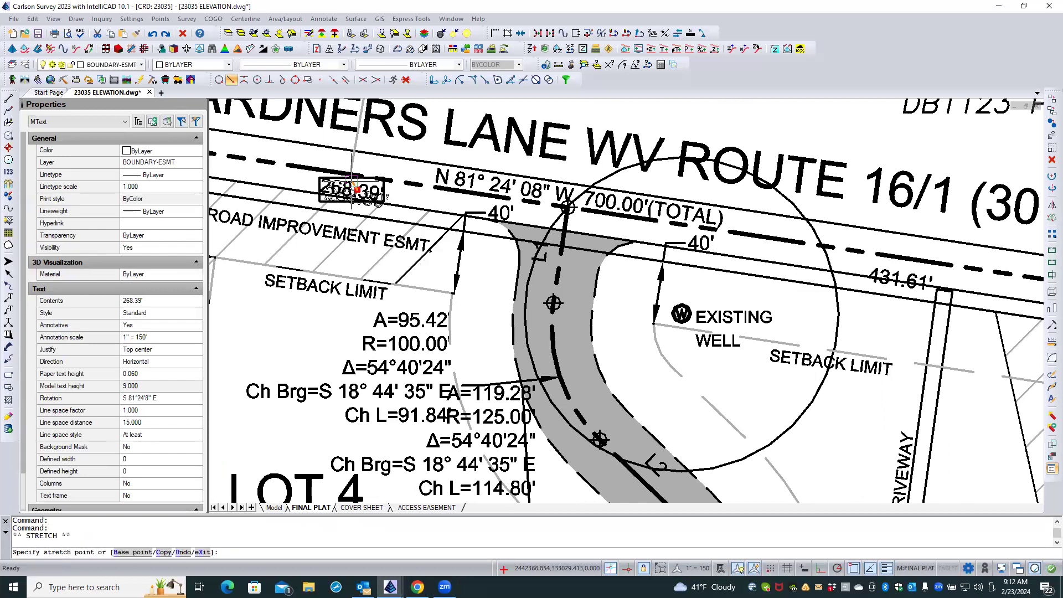
pyautogui.click(350, 179)
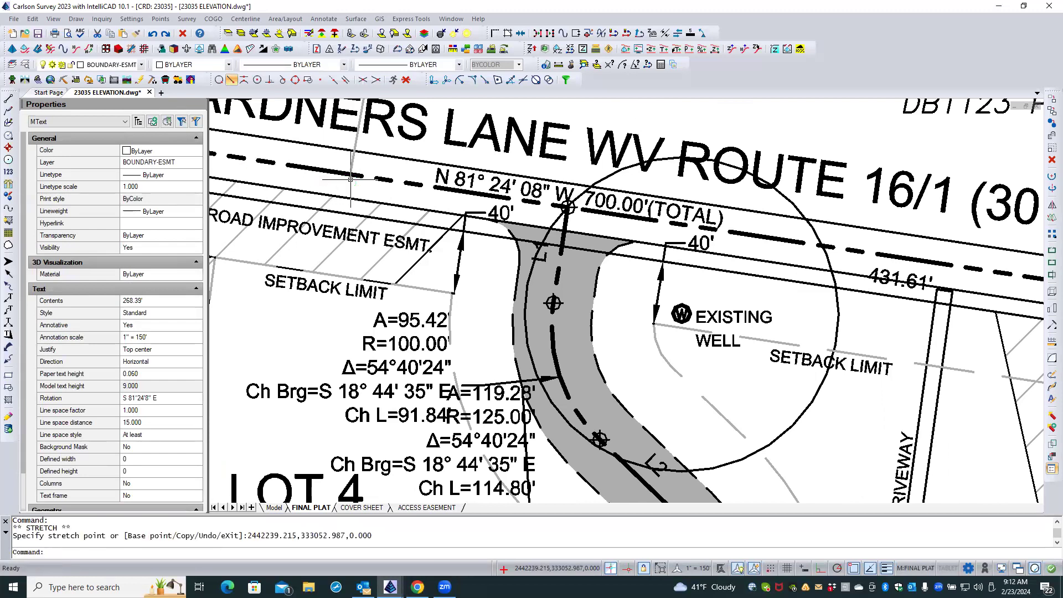
pyautogui.click(152, 33)
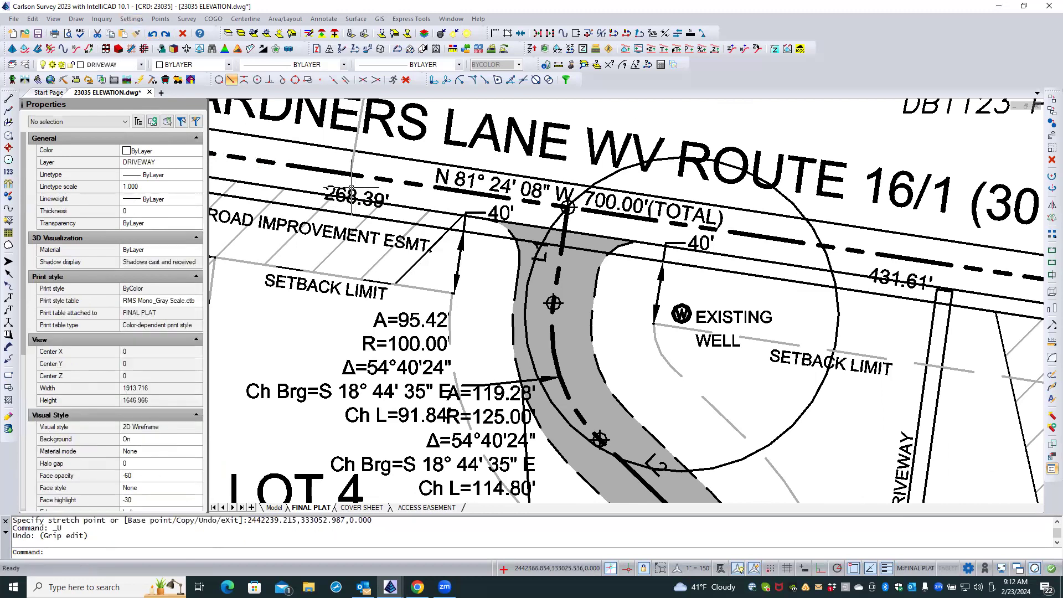
# Move the 268.39' distance label slightly north, with entity snaps off, so it sits between the boundary line and the easement line.
pyautogui.click(351, 188)
pyautogui.click(358, 190)
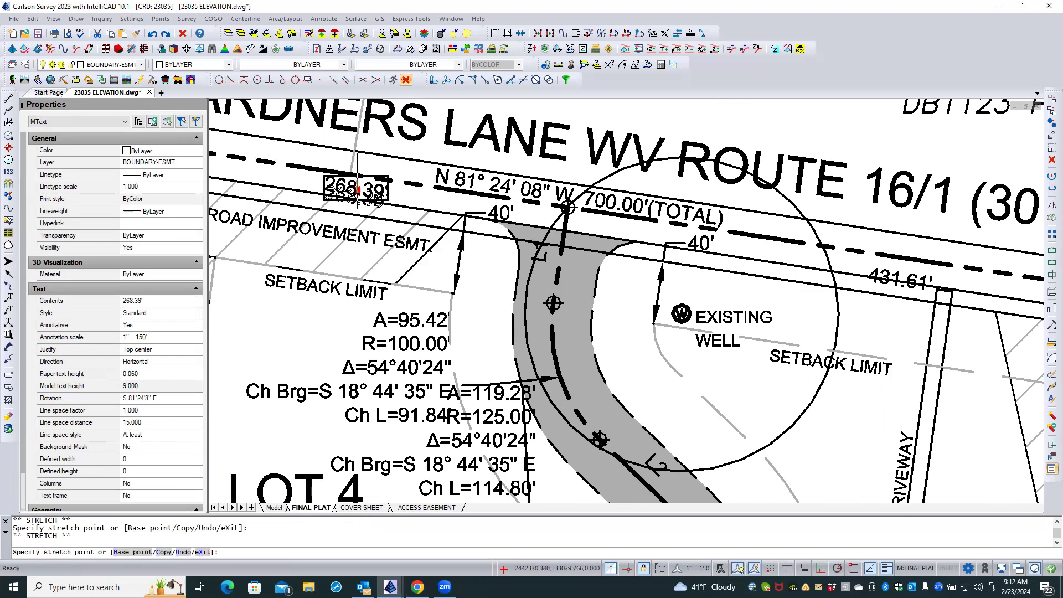
pyautogui.click(358, 180)
pyautogui.press('Escape')
pyautogui.press('Escape')
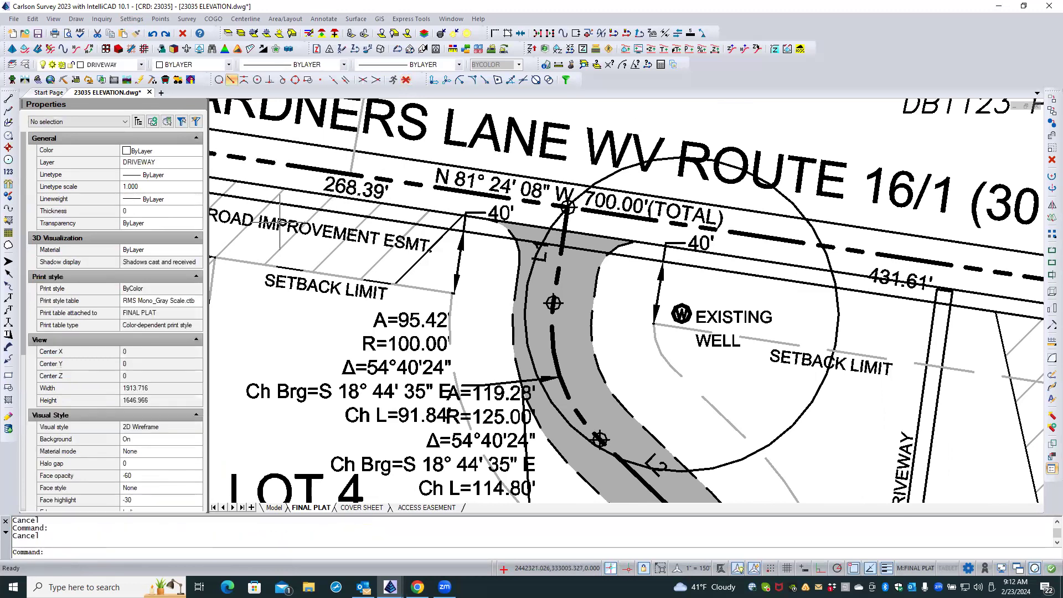
# Move the 431.61' distance label slightly northwest, with entity snaps off, so it sits between the boundary line and the easement line.
pyautogui.scroll(-2, 265, 227)
pyautogui.scroll(2, 748, 277)
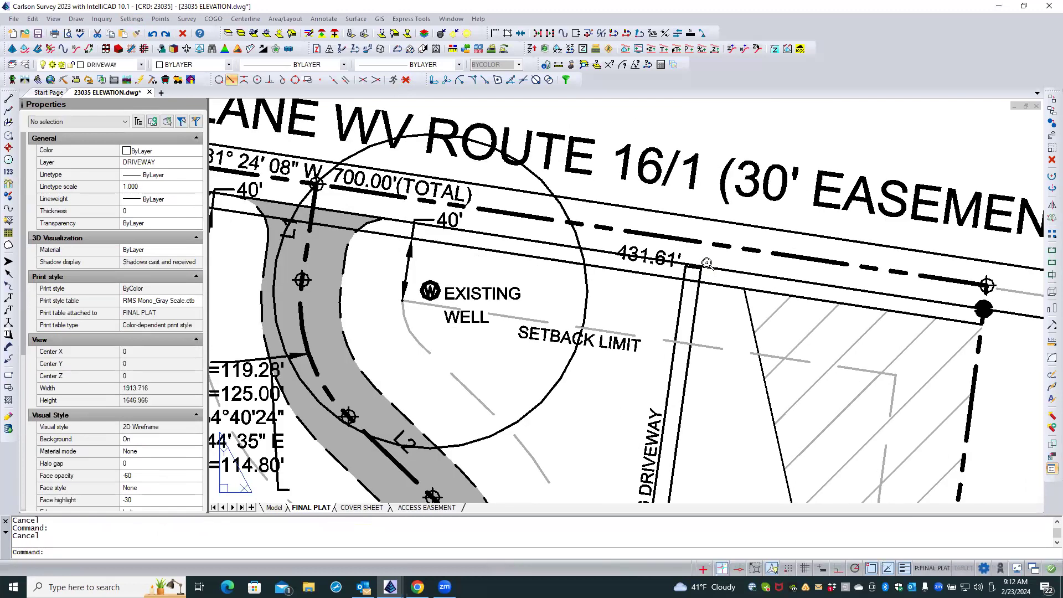
pyautogui.click(640, 244)
pyautogui.click(406, 80)
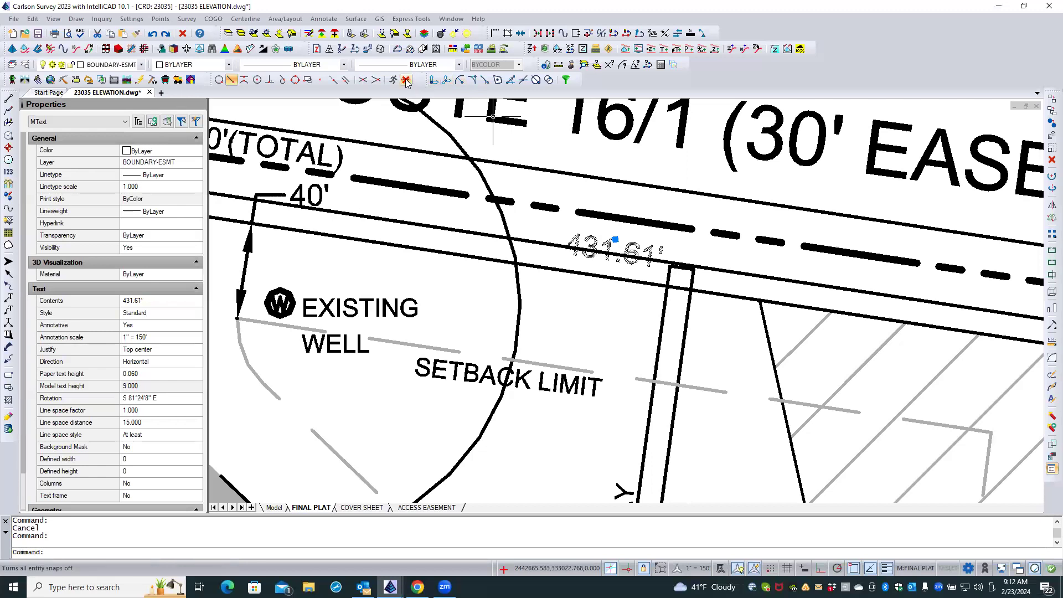
pyautogui.click(609, 239)
pyautogui.click(609, 237)
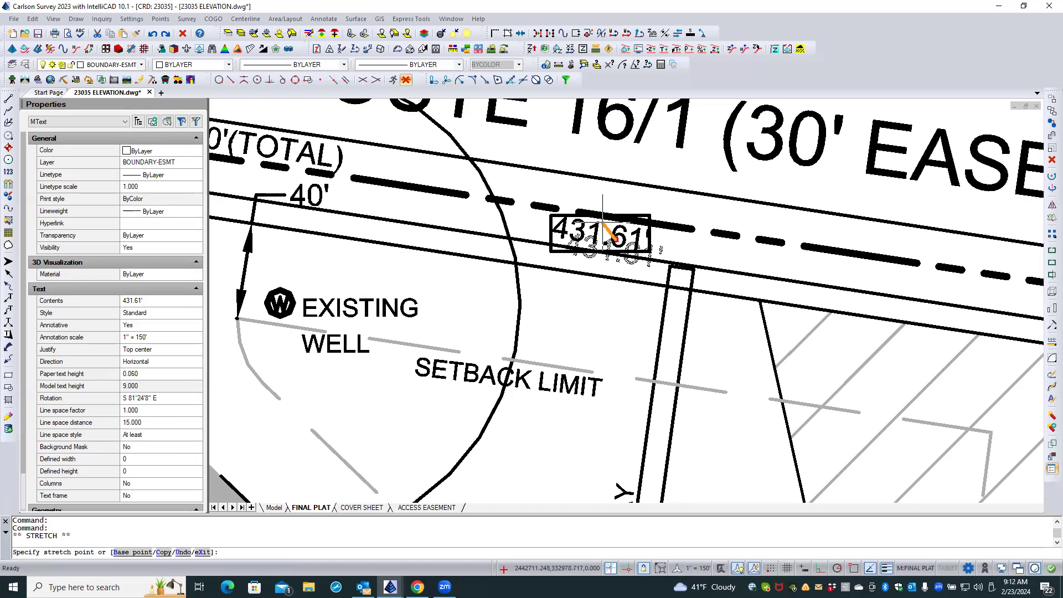
pyautogui.click(603, 223)
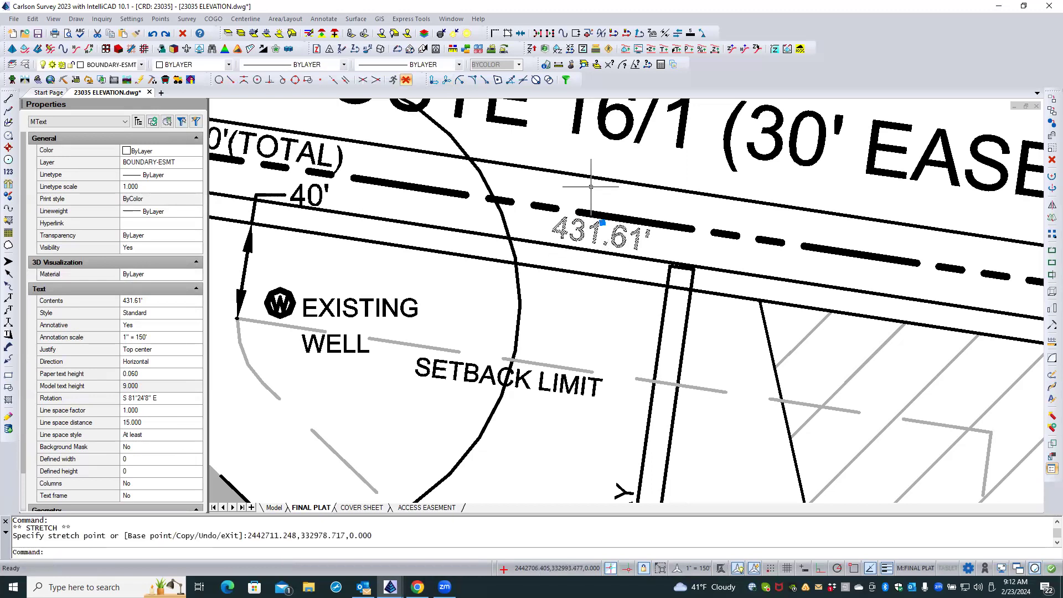
pyautogui.press('Escape')
pyautogui.press('Escape')
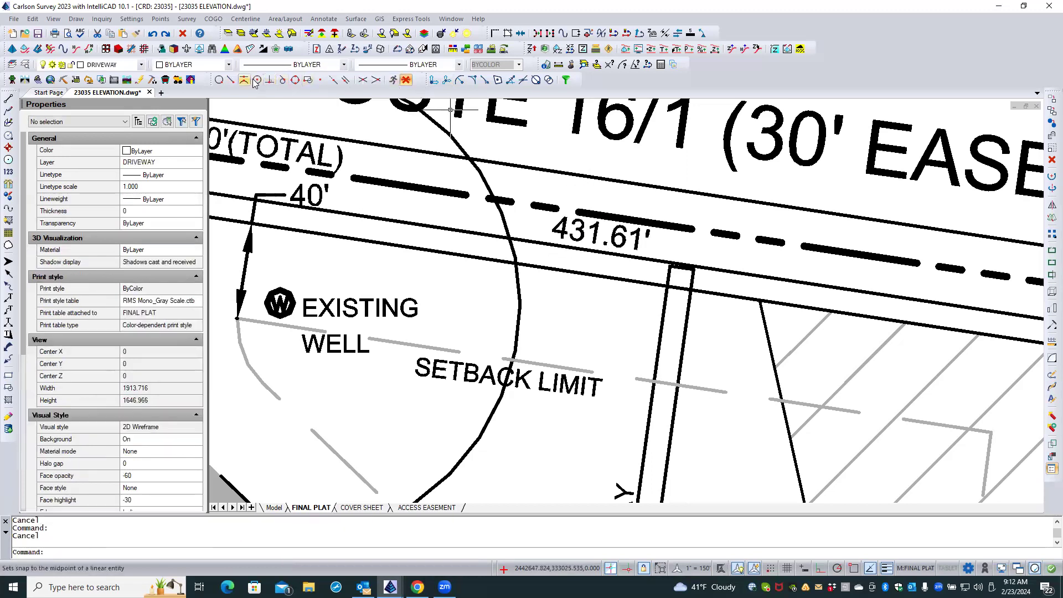
# Restore the running entity snaps to Endpoint and Extension in the drawing settings.
pyautogui.click(406, 80)
pyautogui.scroll(-3, 664, 216)
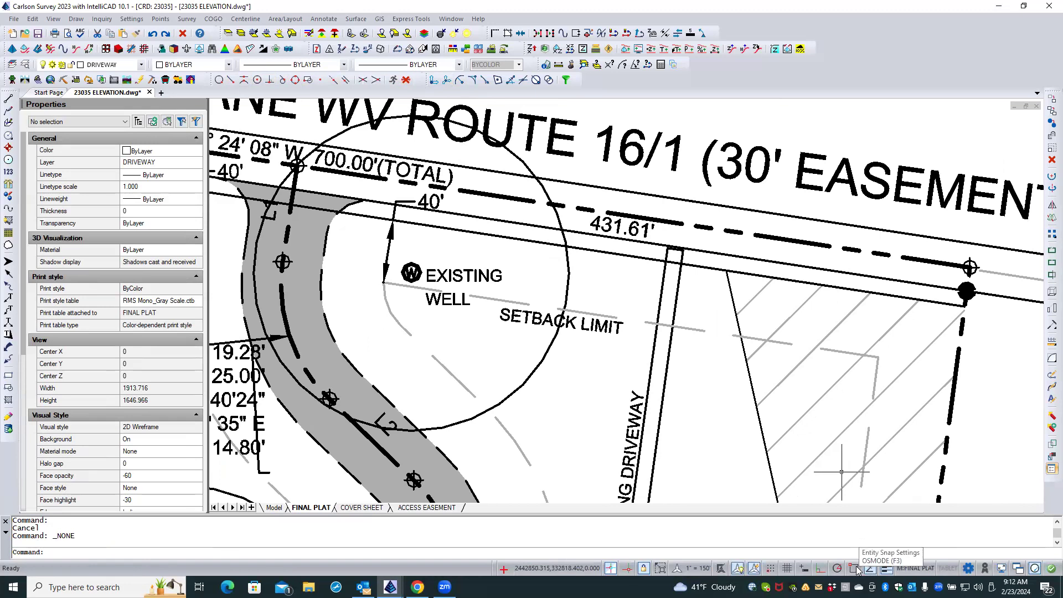
pyautogui.click(858, 570)
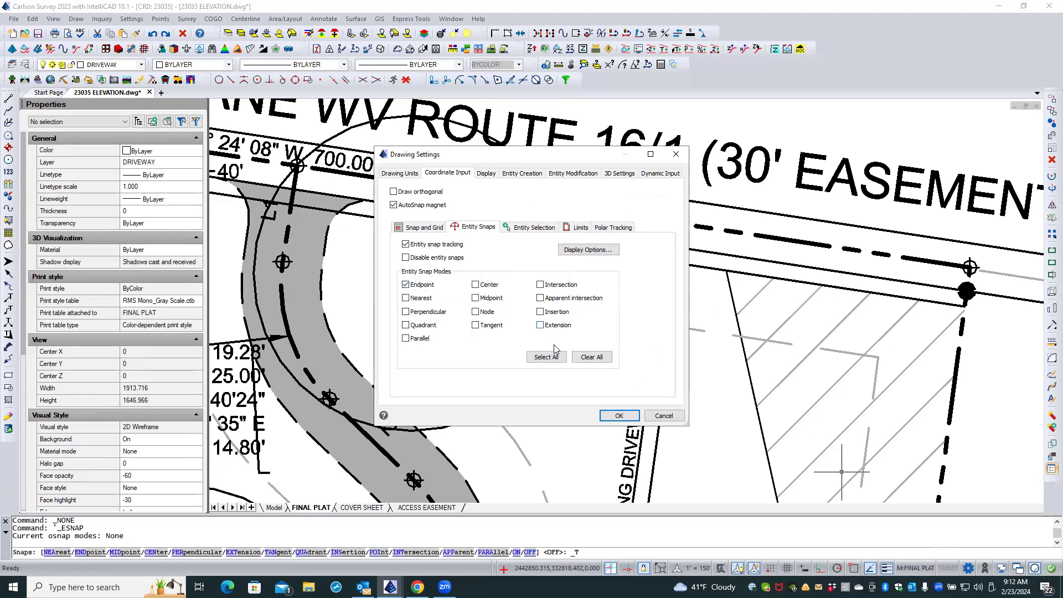
pyautogui.click(618, 415)
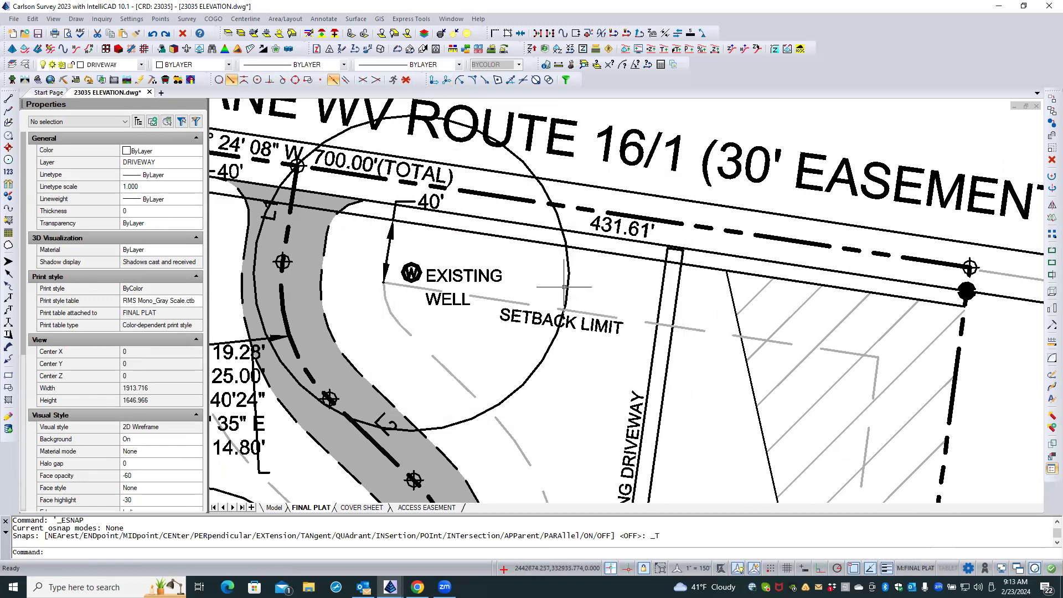
# Examine the boundary labels and the driveway easement curve labels across LOT 4 and LOT 1 for overlaps.
pyautogui.scroll(-2, 653, 251)
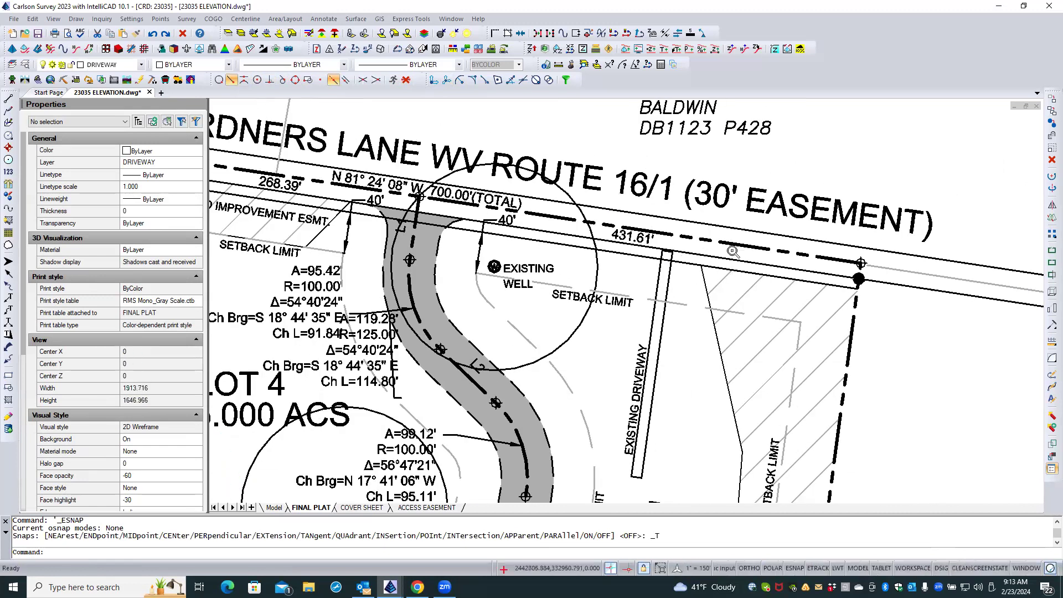
pyautogui.scroll(-2, 728, 250)
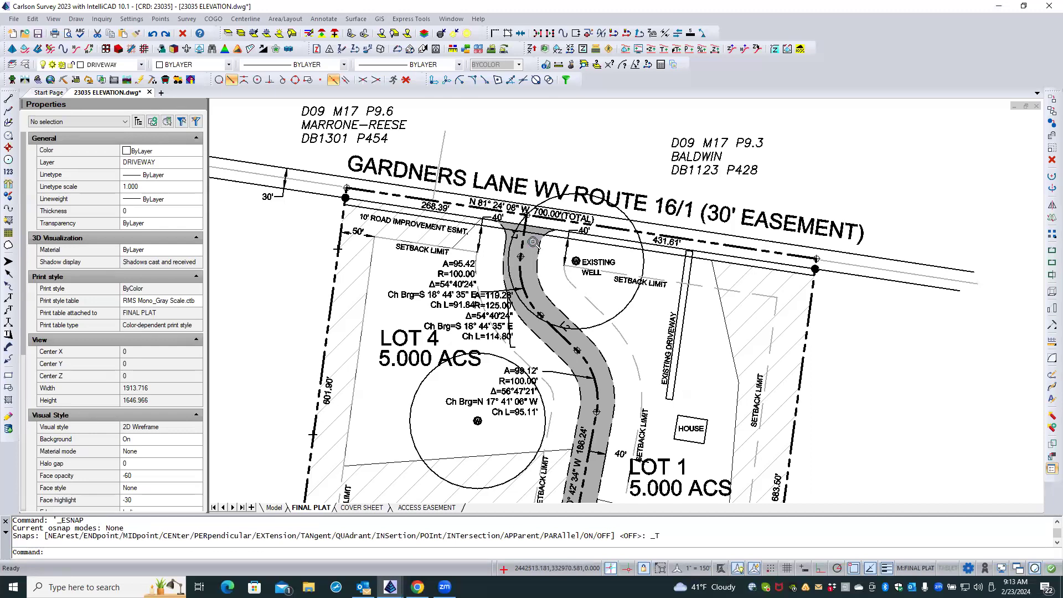
pyautogui.scroll(1, 535, 242)
pyautogui.scroll(1, 534, 242)
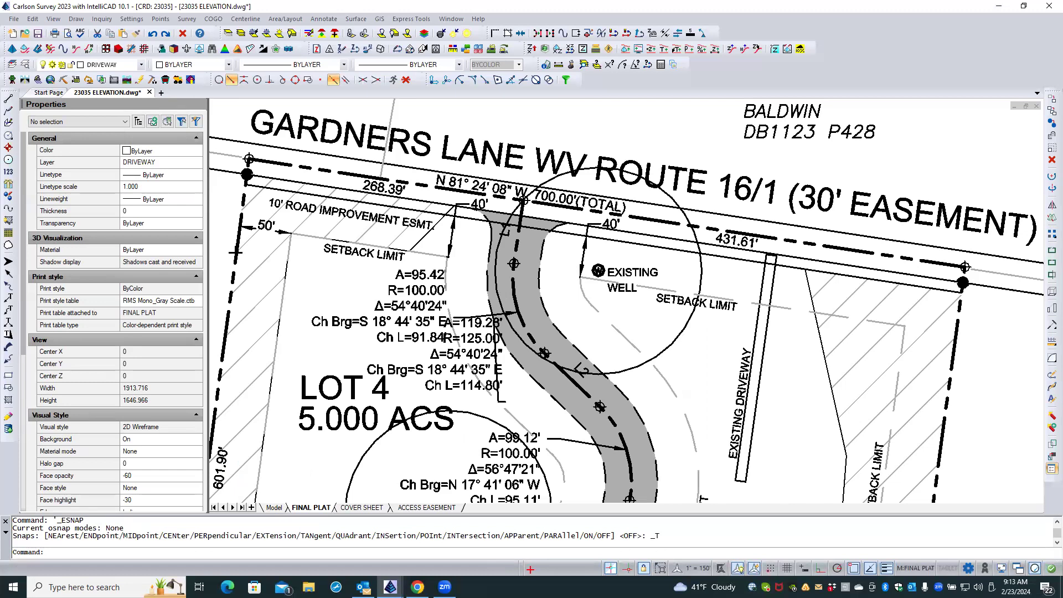
pyautogui.scroll(-2, 591, 262)
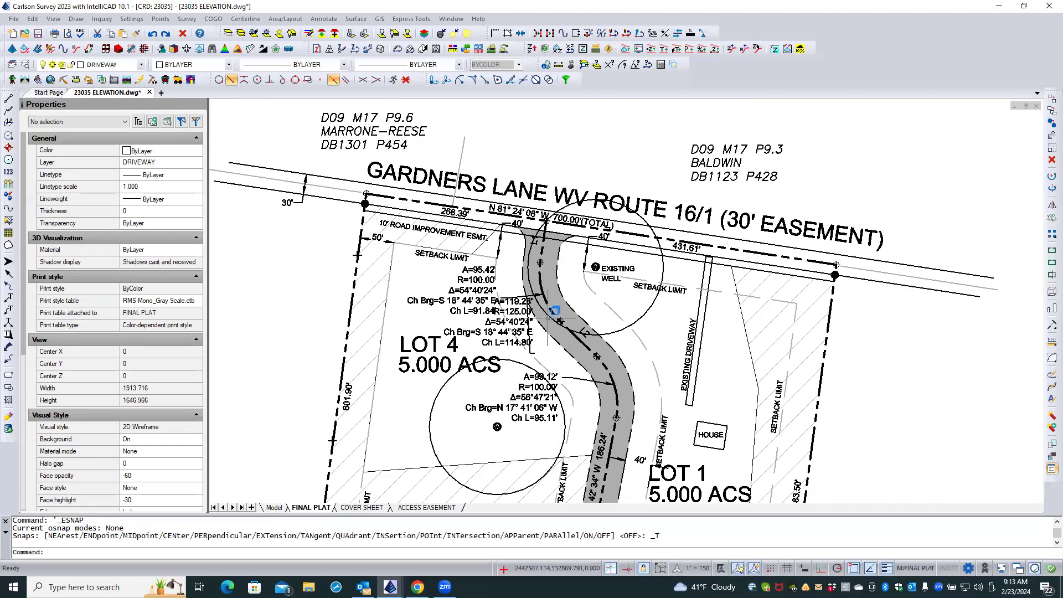
pyautogui.scroll(4, 527, 339)
pyautogui.doubleClick(528, 337)
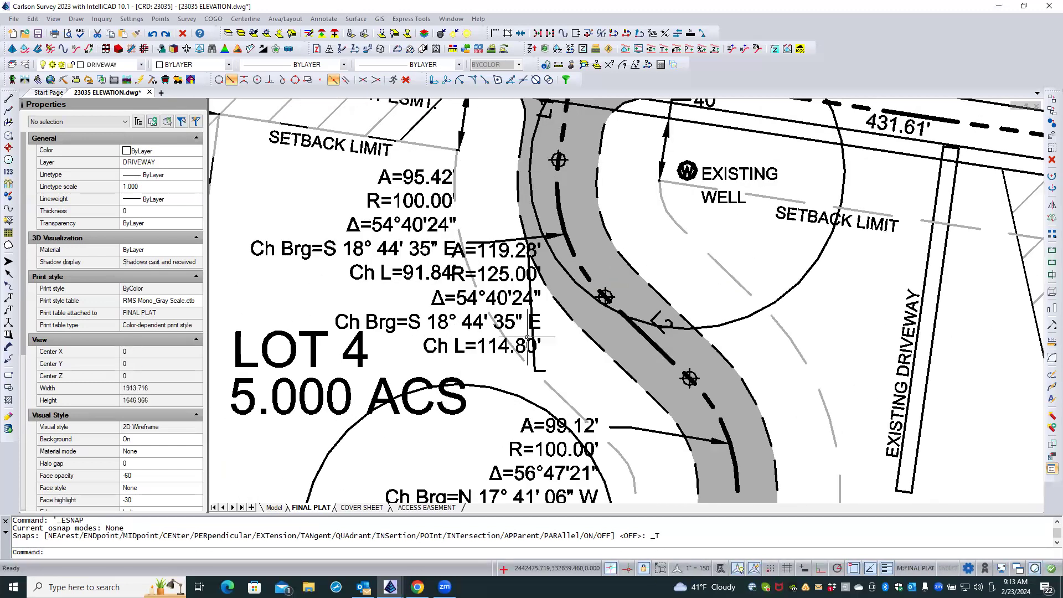
pyautogui.scroll(-2, 527, 337)
pyautogui.scroll(-2, 631, 336)
pyautogui.doubleClick(632, 336)
pyautogui.scroll(-3, 647, 373)
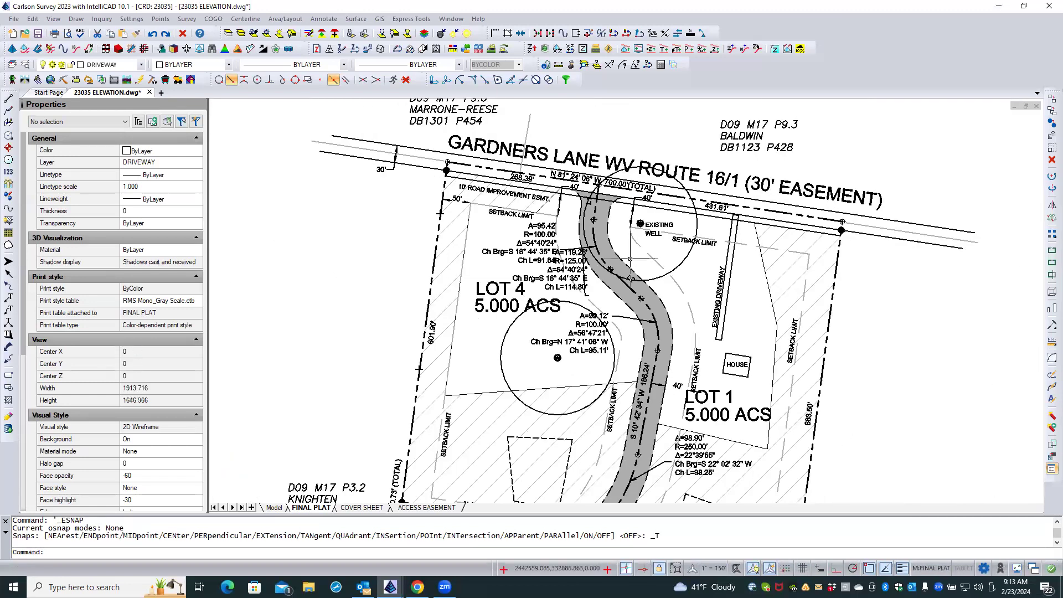
pyautogui.scroll(-3, 647, 373)
pyautogui.scroll(5, 641, 429)
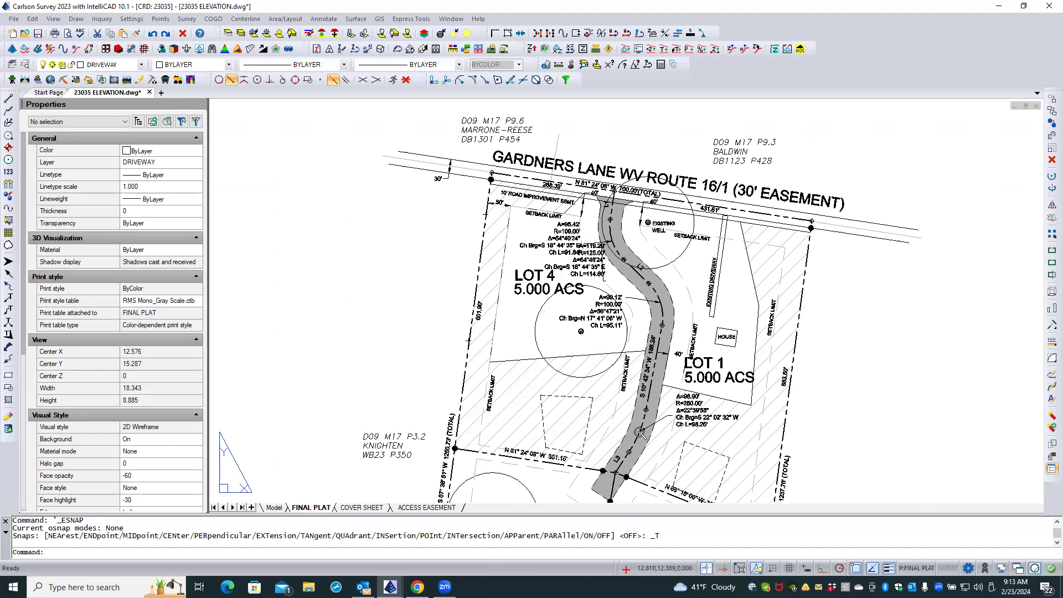
pyautogui.doubleClick(641, 429)
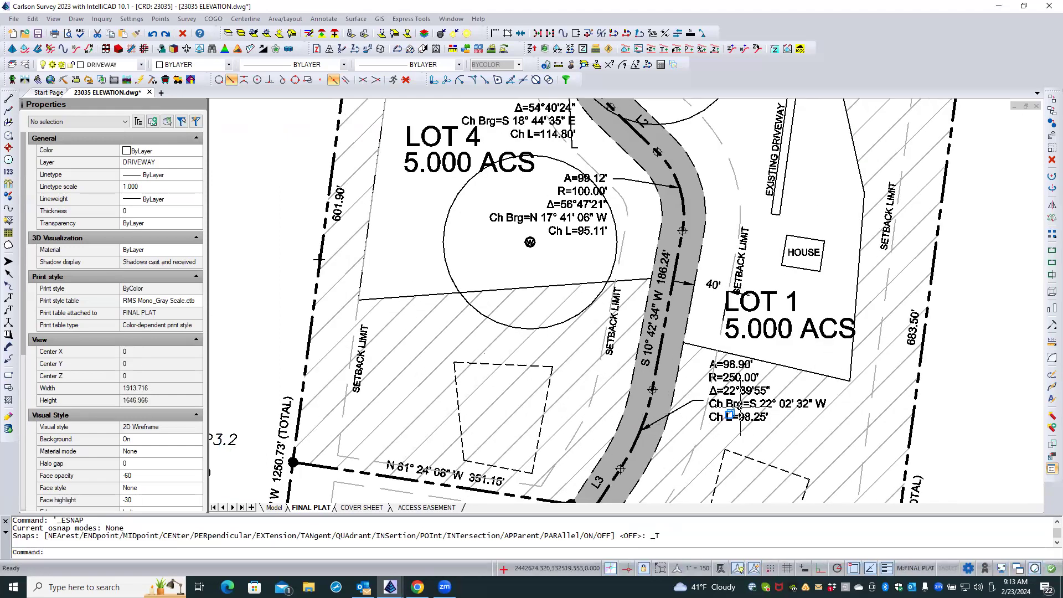
pyautogui.scroll(-3, 695, 443)
pyautogui.scroll(5, 695, 415)
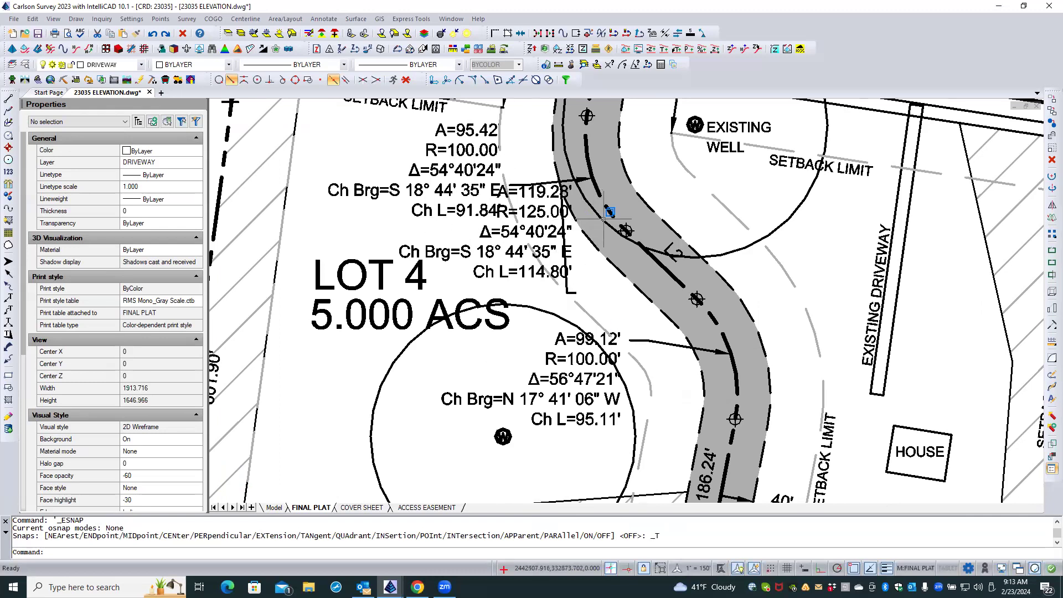
# Delete the overlapping A=119.28' curve label and its leader beside the driveway.
pyautogui.click(505, 235)
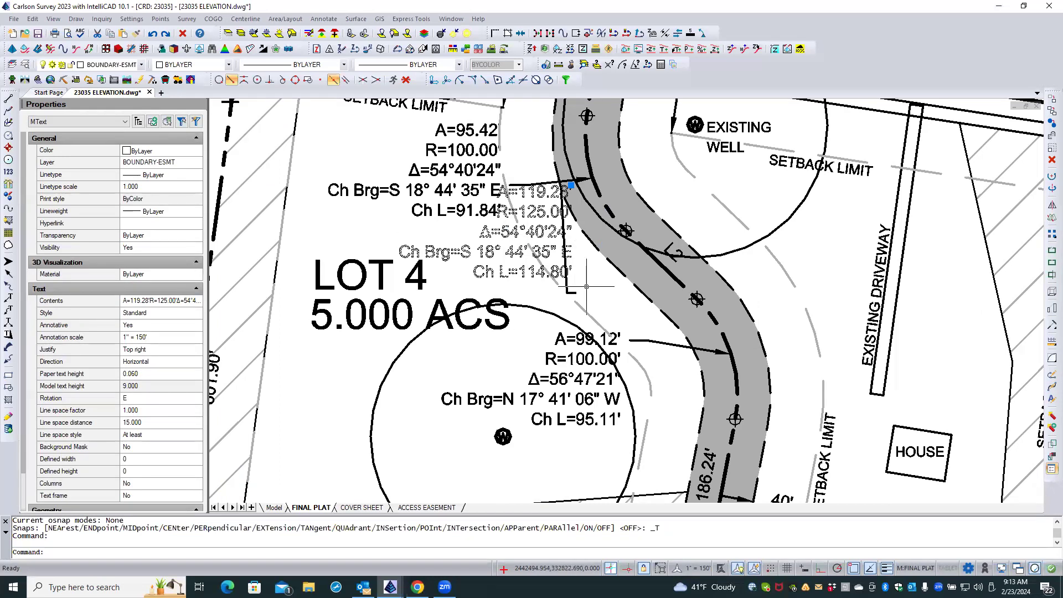
pyautogui.press('Escape')
pyautogui.click(568, 287)
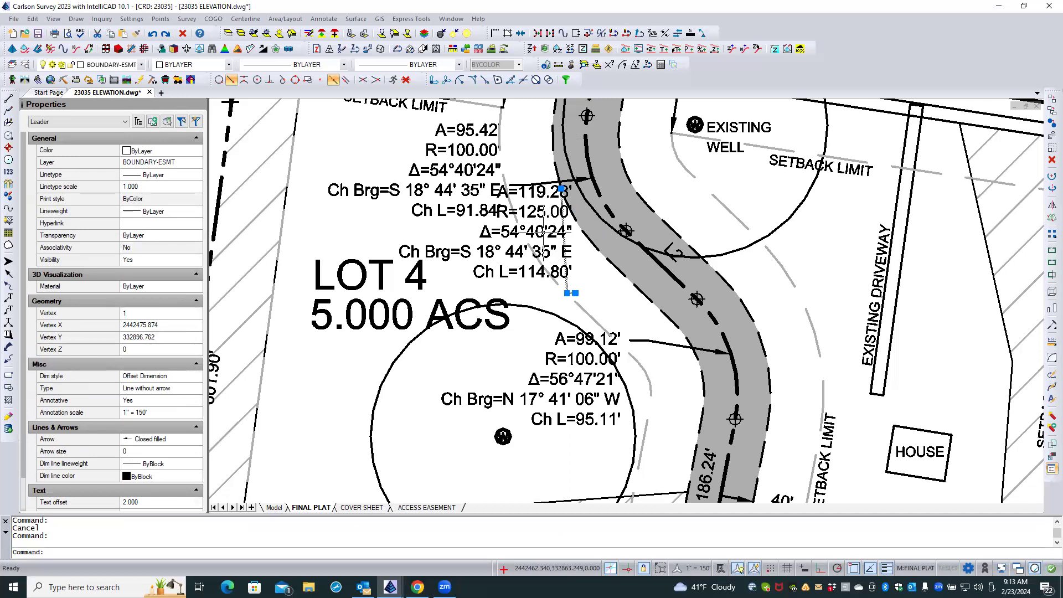
pyautogui.click(546, 231)
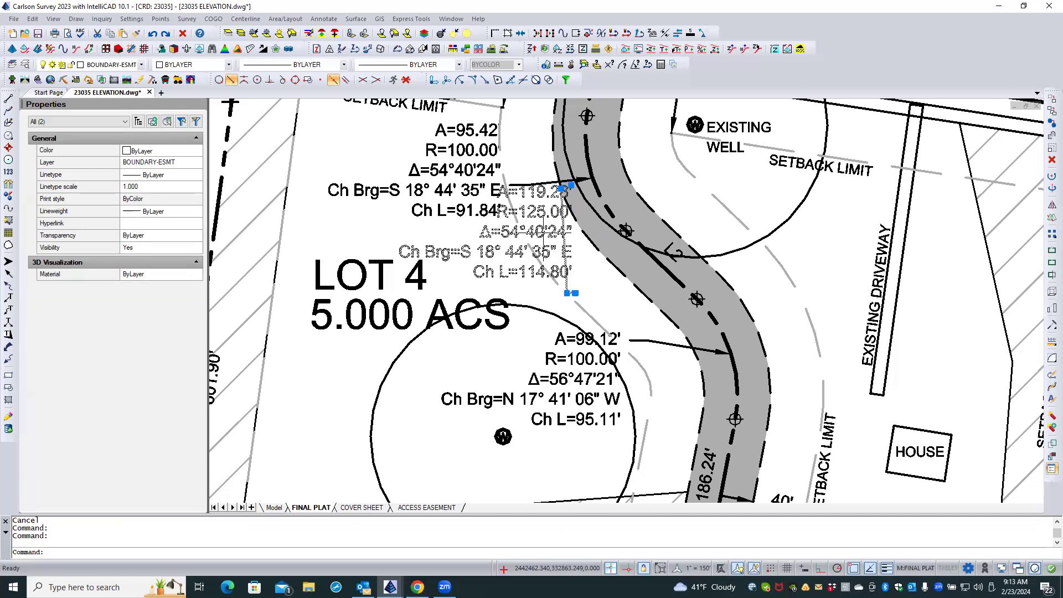
pyautogui.click(1051, 160)
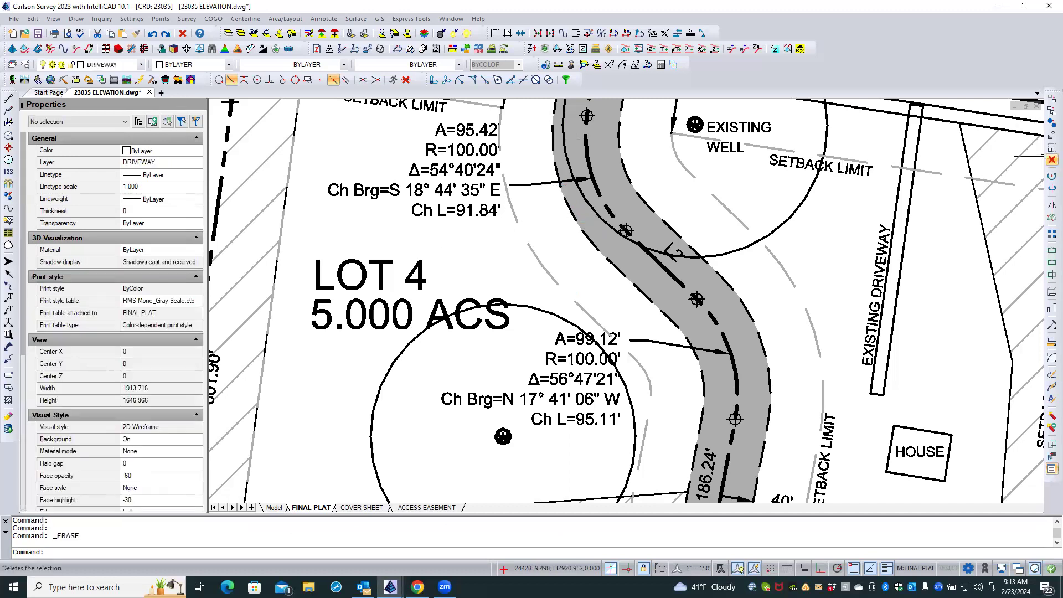
# Move the A=95.42' curve label slightly southwest, away from the 40' setback dimension.
pyautogui.scroll(-2, 655, 276)
pyautogui.doubleClick(657, 277)
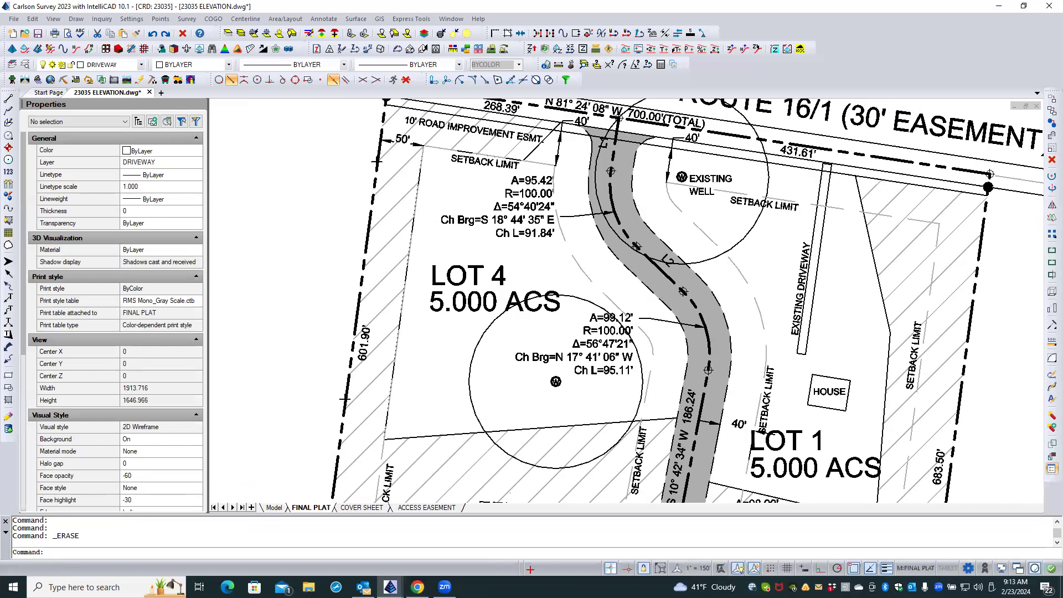
pyautogui.click(525, 194)
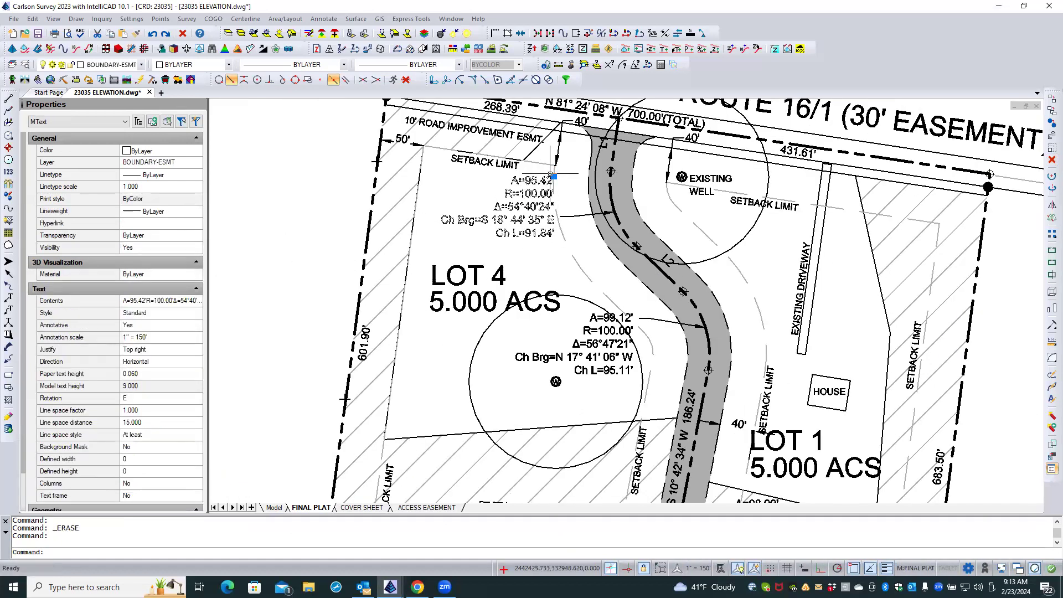
pyautogui.click(554, 176)
pyautogui.click(545, 182)
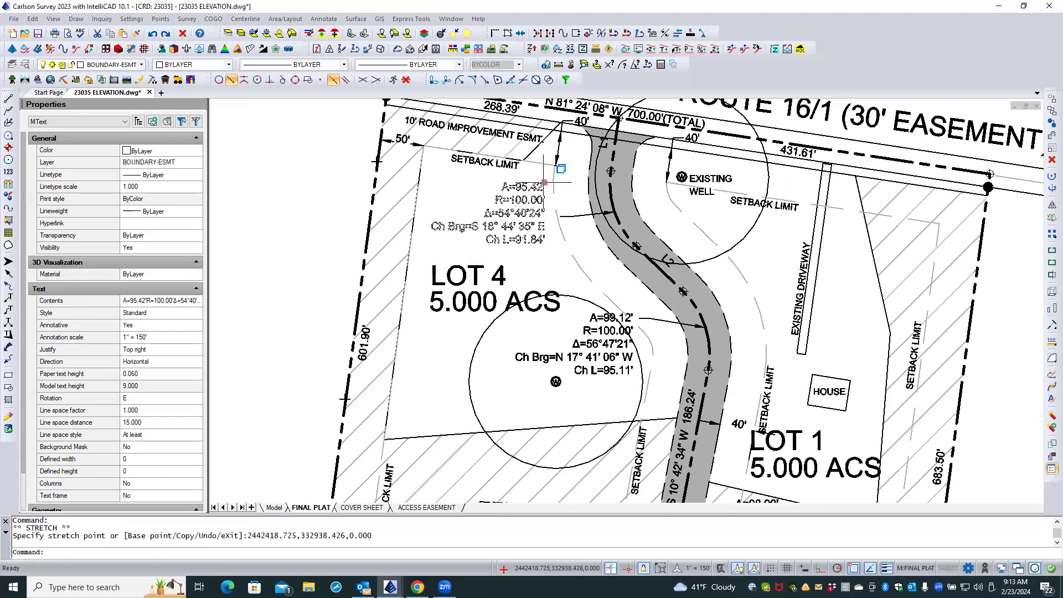
# Move the tail end of the A=95.42' label's leader up beside the label's first line.
pyautogui.click(579, 215)
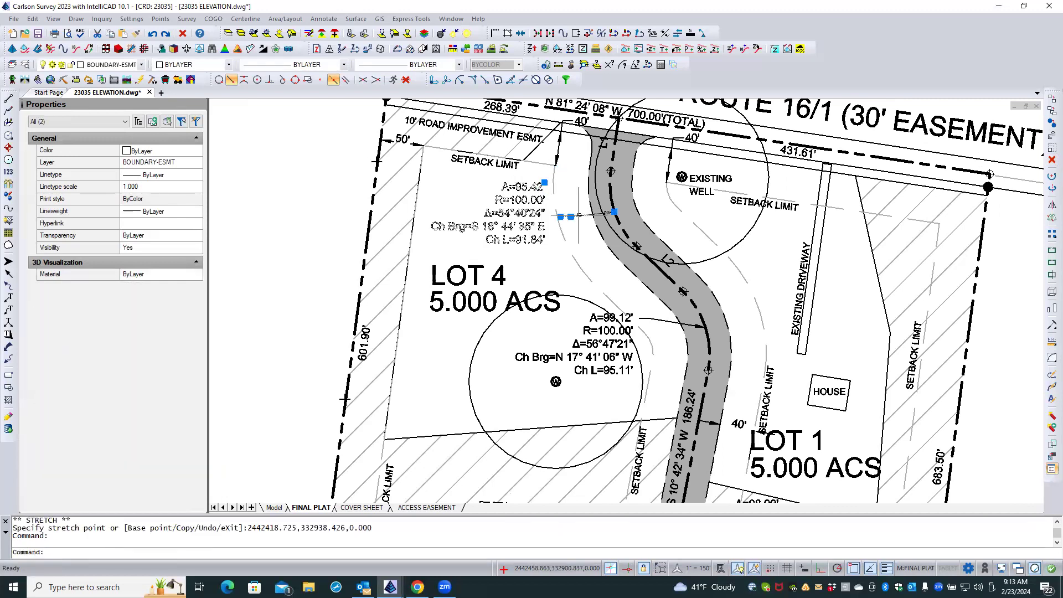
pyautogui.scroll(3, 571, 219)
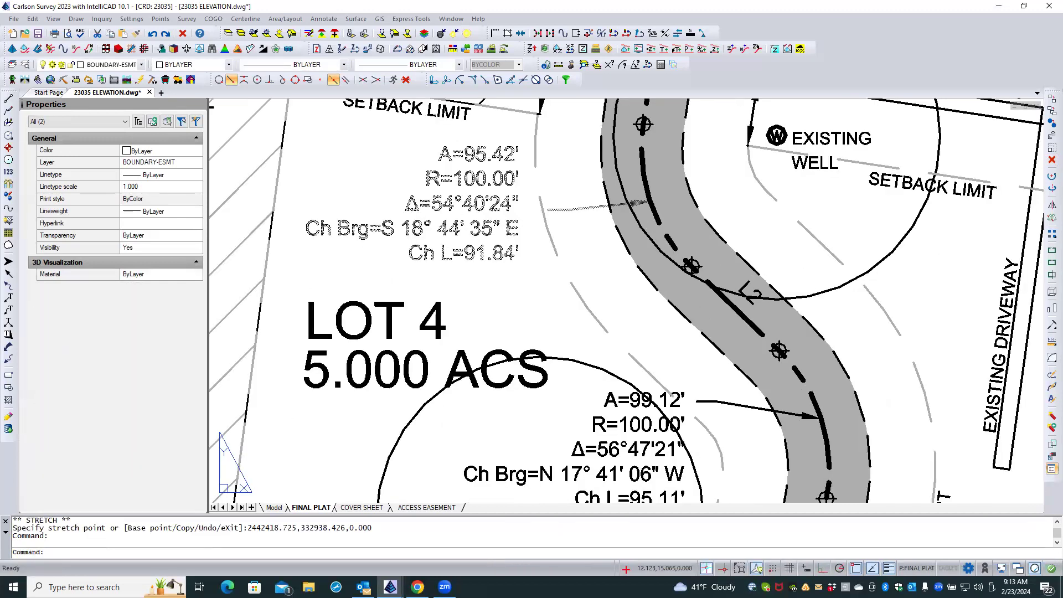
pyautogui.click(548, 209)
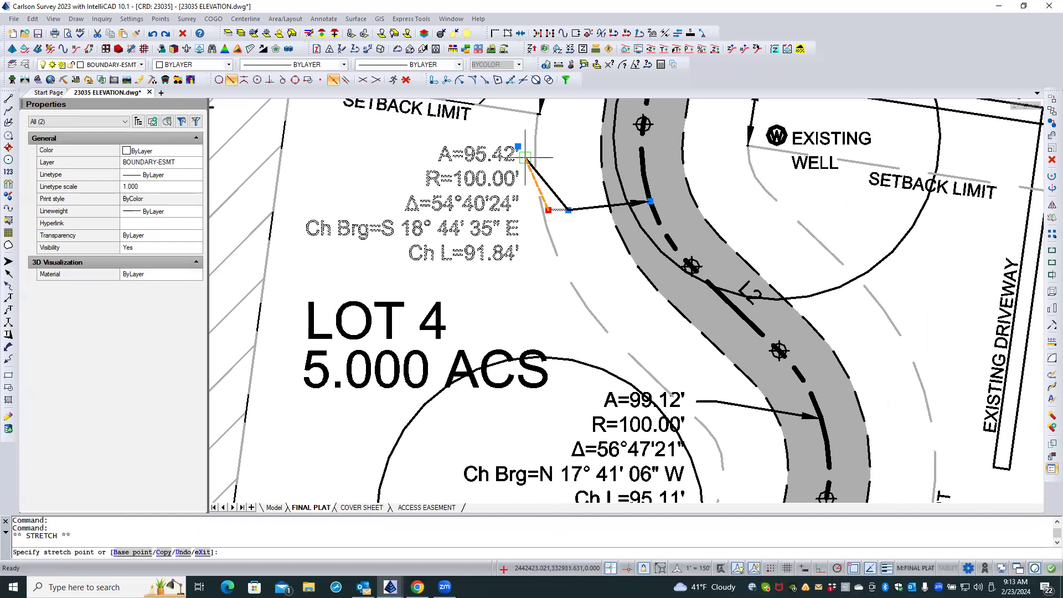
pyautogui.click(525, 157)
# With entity snaps disabled, move the leader's elbow level with its tail, forming a short horizontal landing beside the A=95.42' text.
pyautogui.click(569, 209)
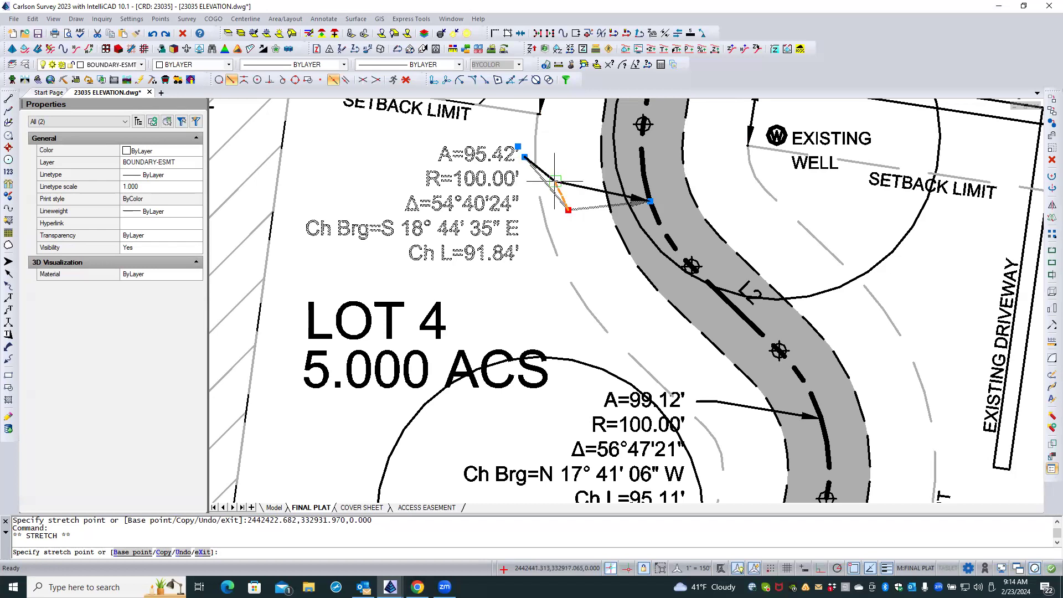
pyautogui.click(853, 569)
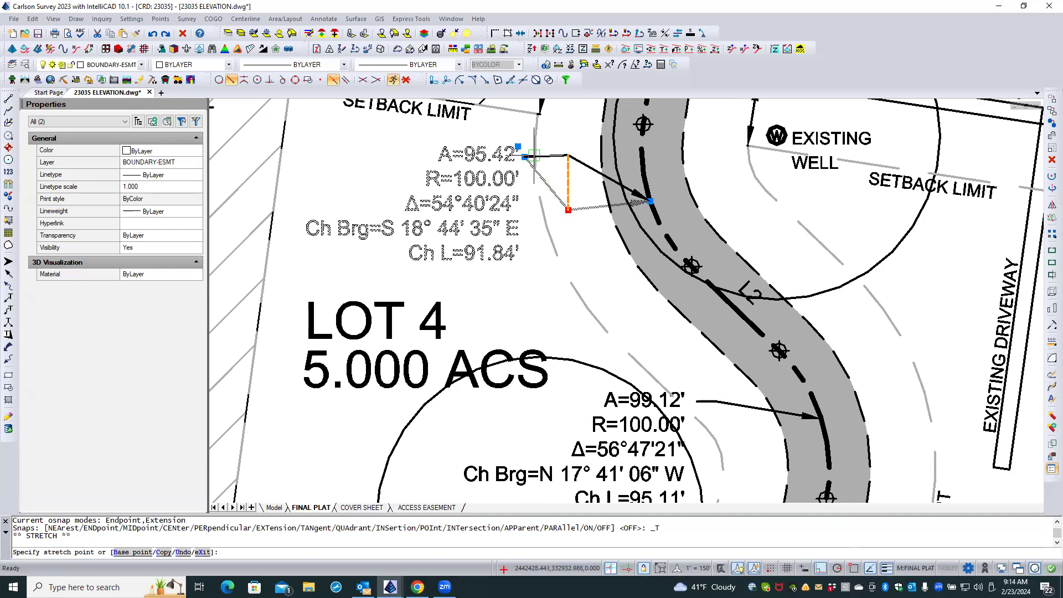
pyautogui.scroll(6, 533, 156)
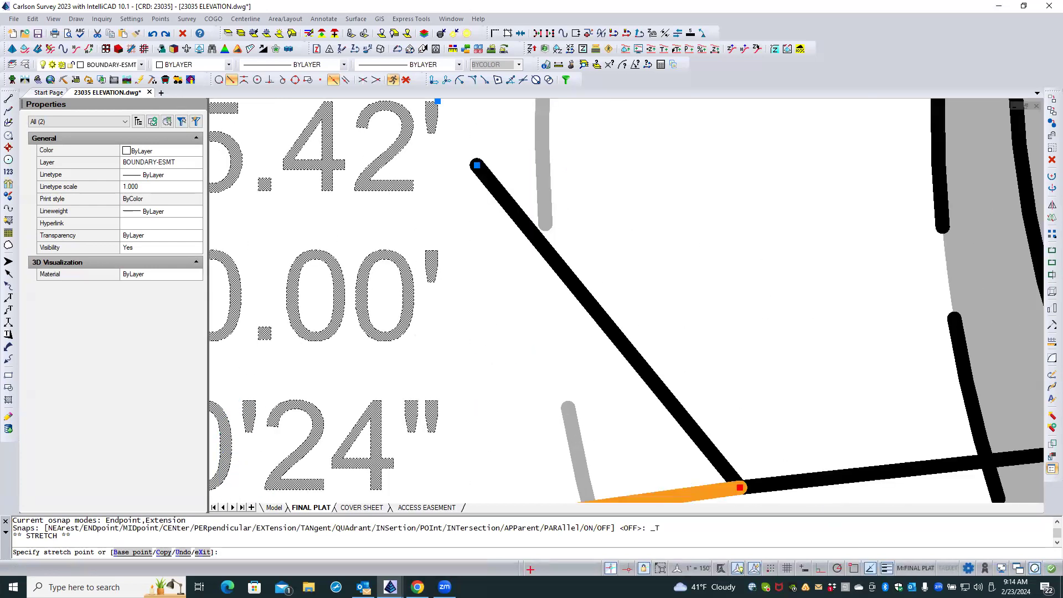
pyautogui.press('F8')
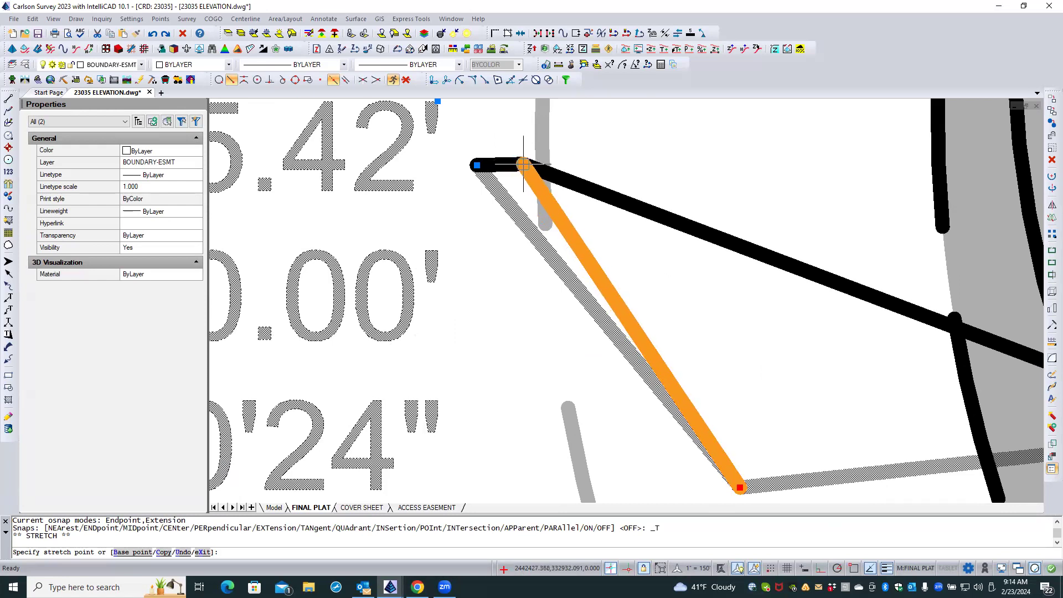
pyautogui.press('super')
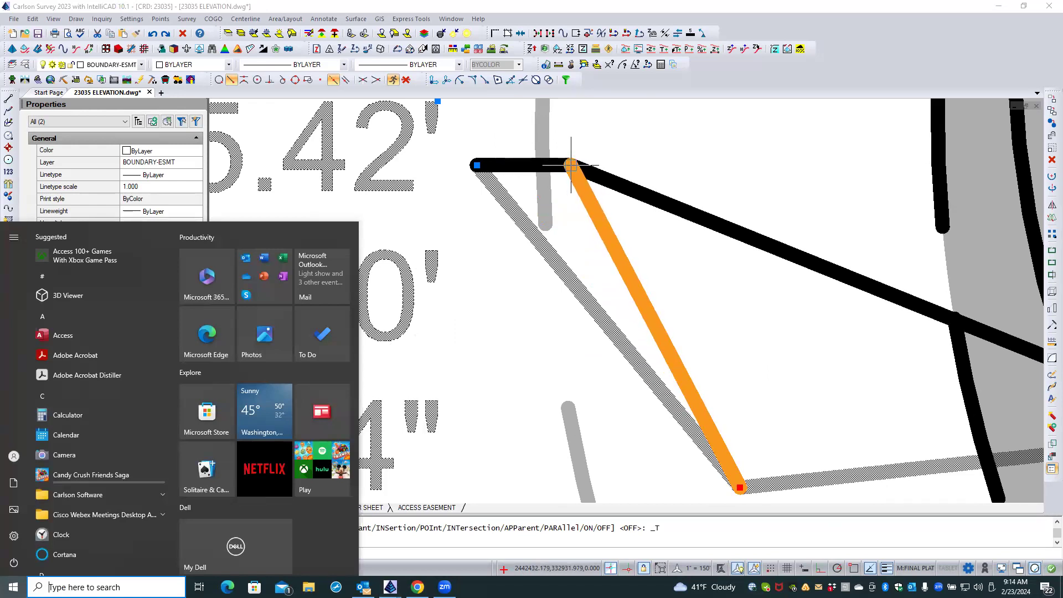
pyautogui.press('Escape')
pyautogui.press('Escape')
pyautogui.press('Escape')
pyautogui.scroll(-2, 441, 229)
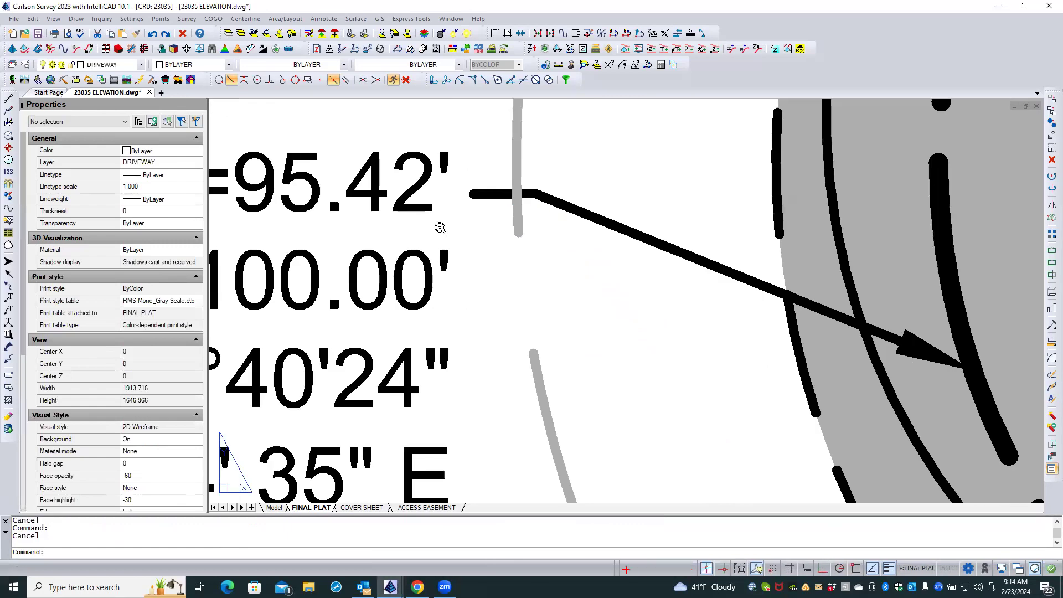
pyautogui.scroll(-2, 441, 228)
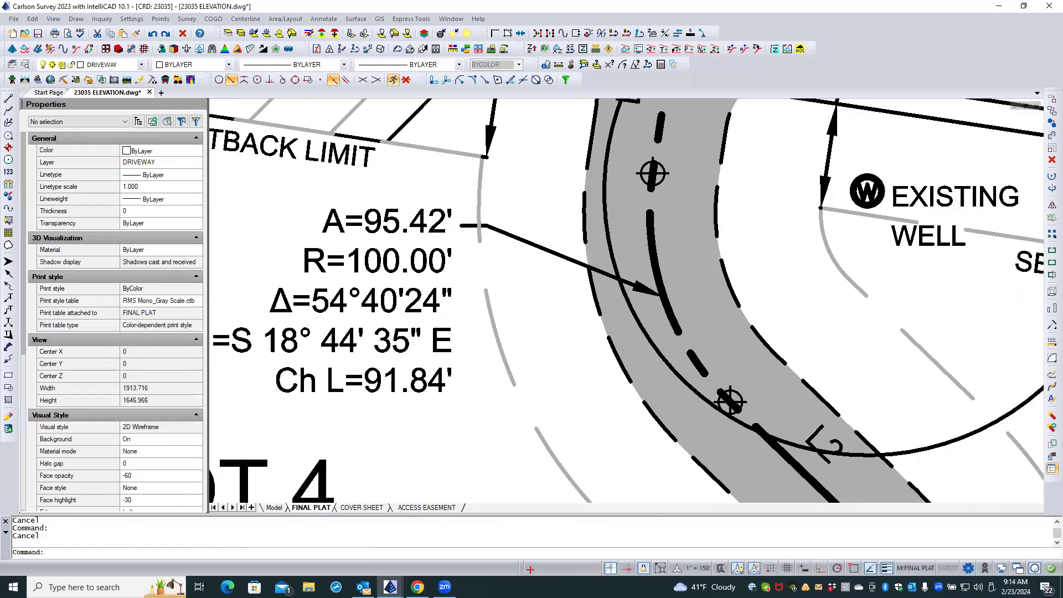
# Bring all easement labels and leaders similar to the A=95.42' label and its leader to the front of the draw order.
pyautogui.click(503, 232)
pyautogui.click(445, 213)
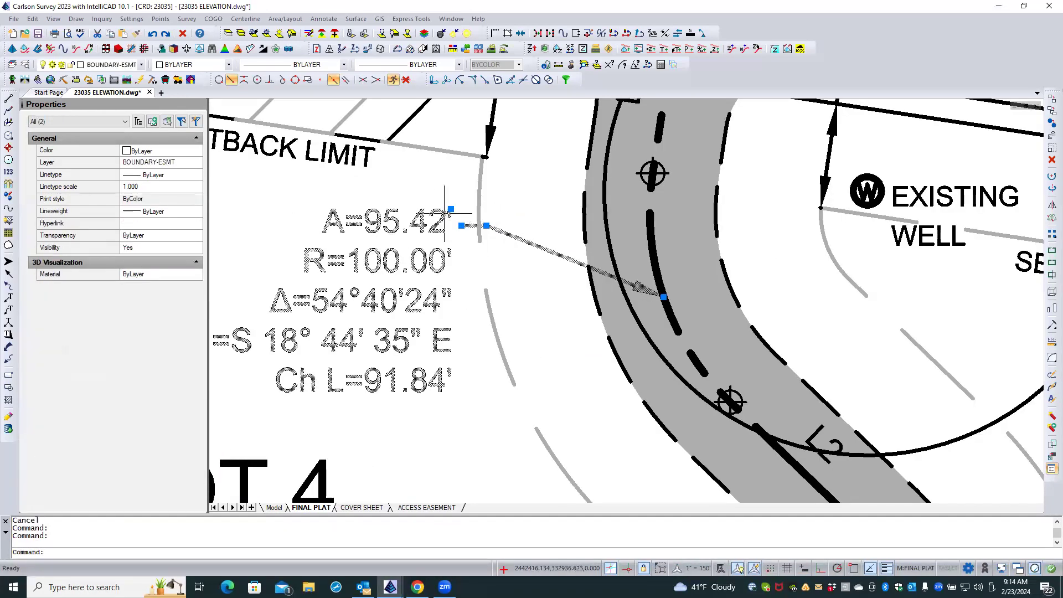
pyautogui.rightClick(444, 196)
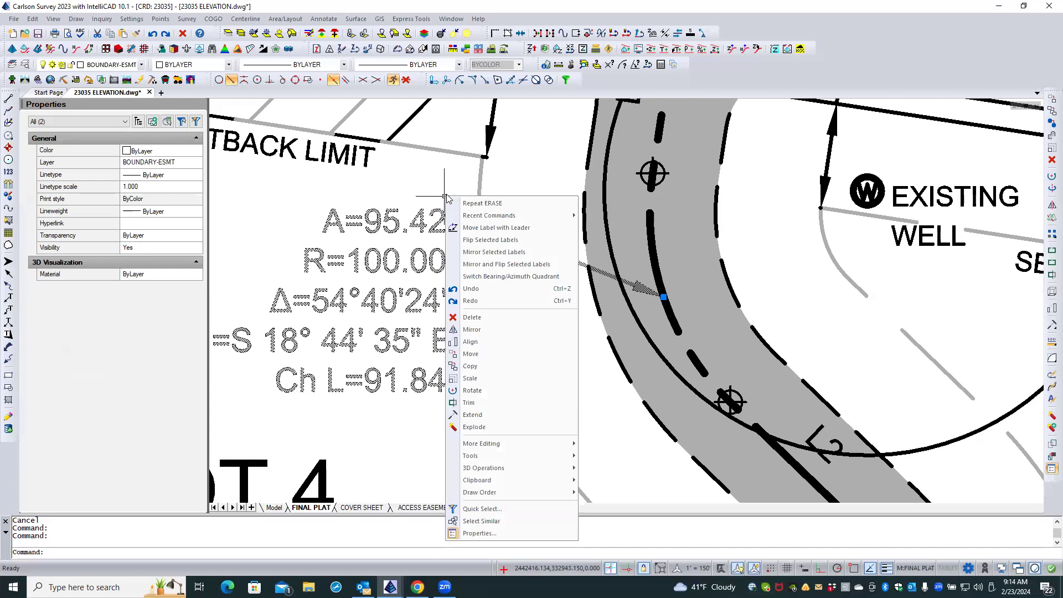
pyautogui.click(495, 521)
pyautogui.rightClick(424, 410)
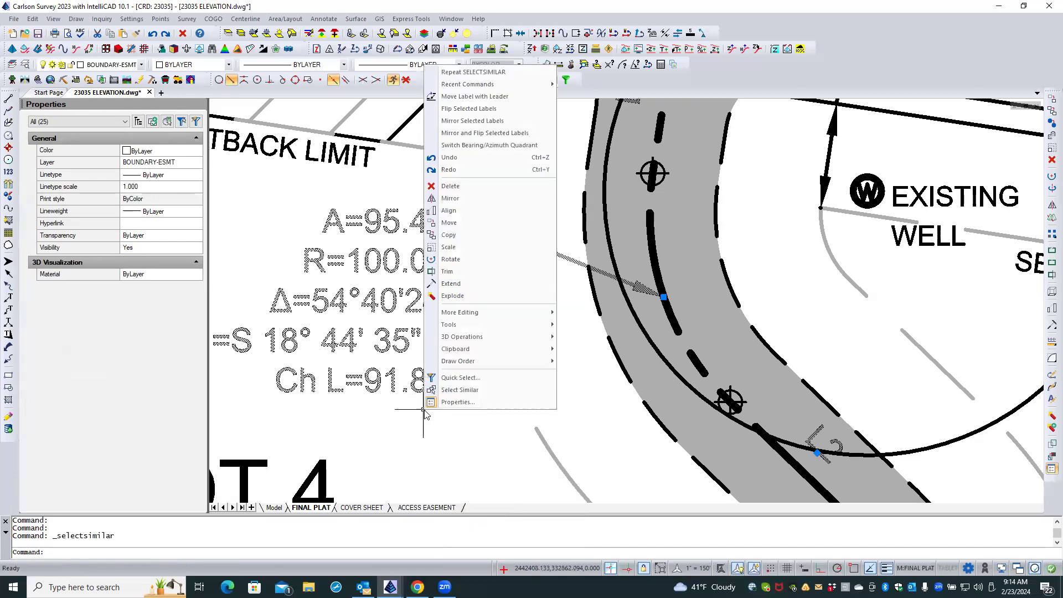
pyautogui.moveTo(486, 363)
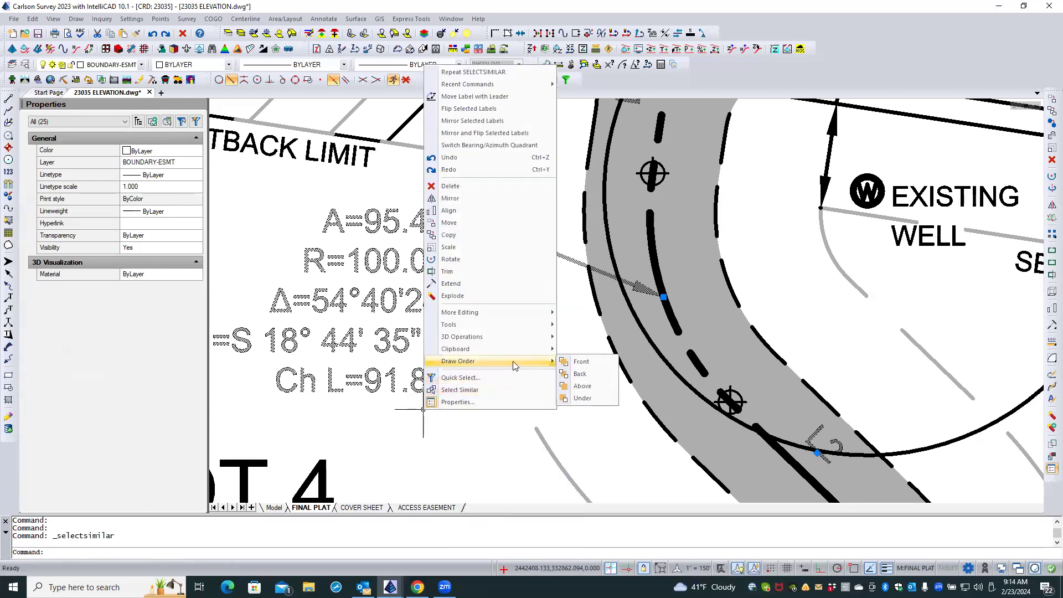
pyautogui.click(591, 363)
pyautogui.press('Escape')
# Move the A=99.12' curve label slightly west, away from the driveway and the setback line.
pyautogui.scroll(-5, 479, 203)
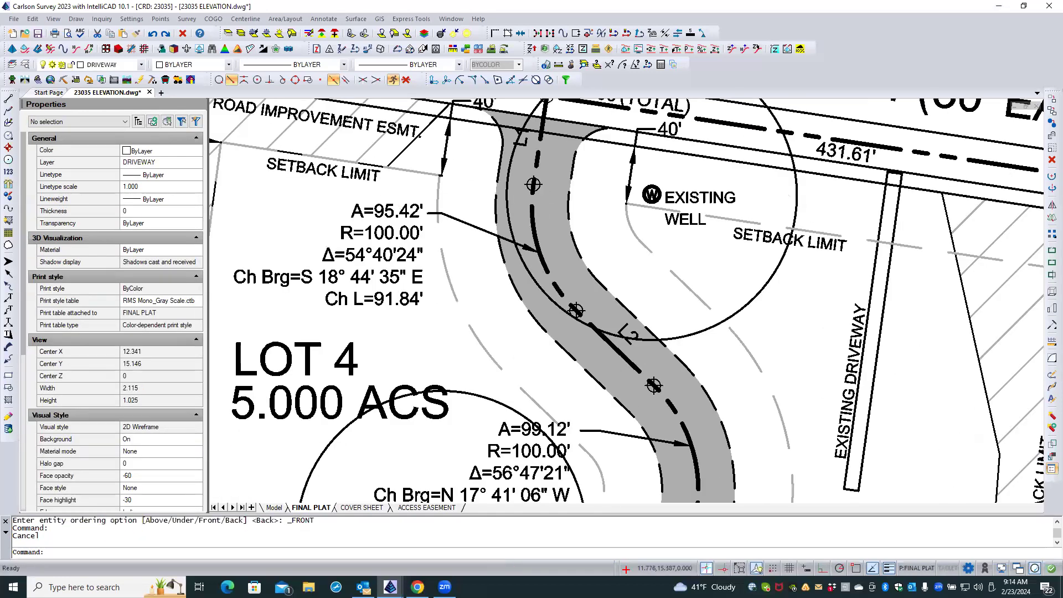
pyautogui.scroll(-1, 480, 203)
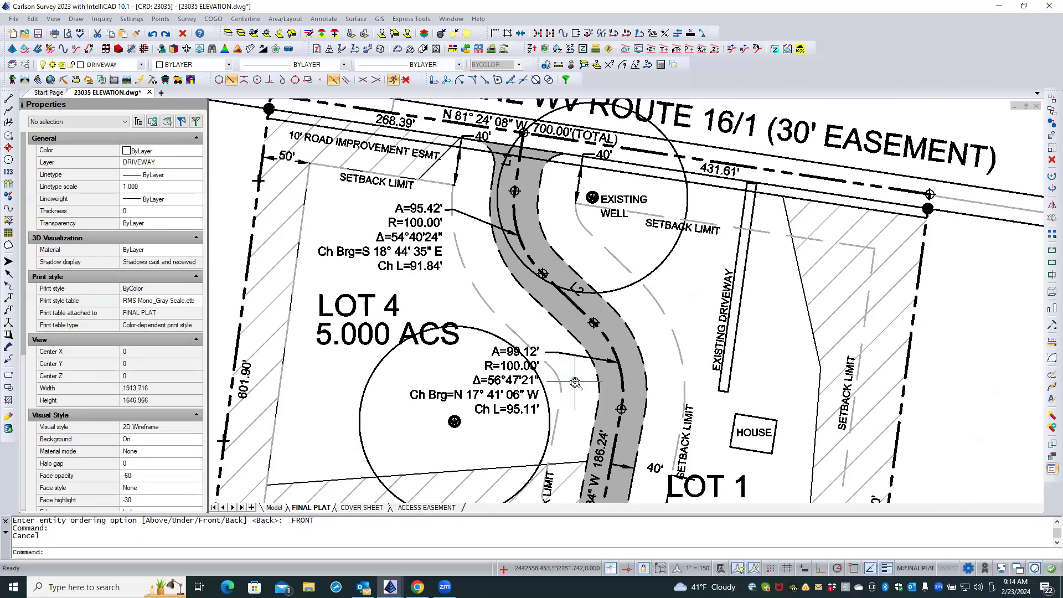
pyautogui.scroll(3, 577, 382)
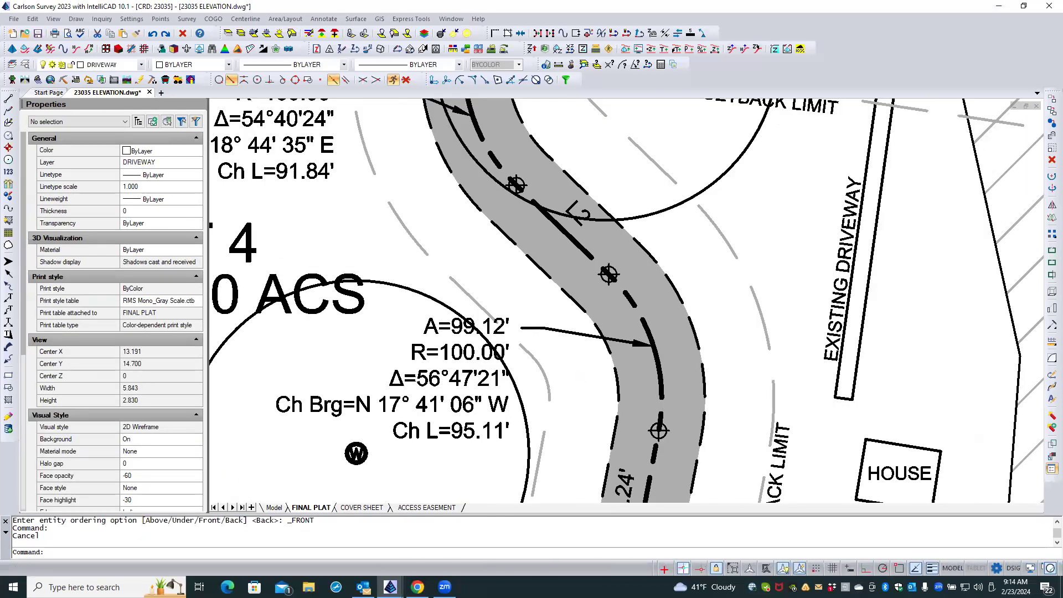
pyautogui.click(472, 360)
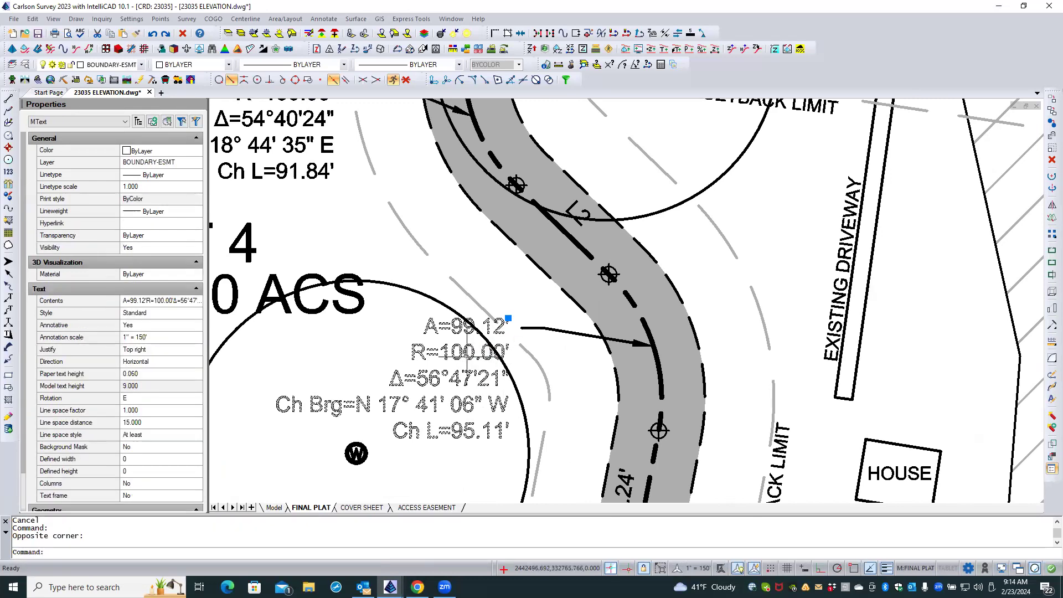
pyautogui.click(509, 318)
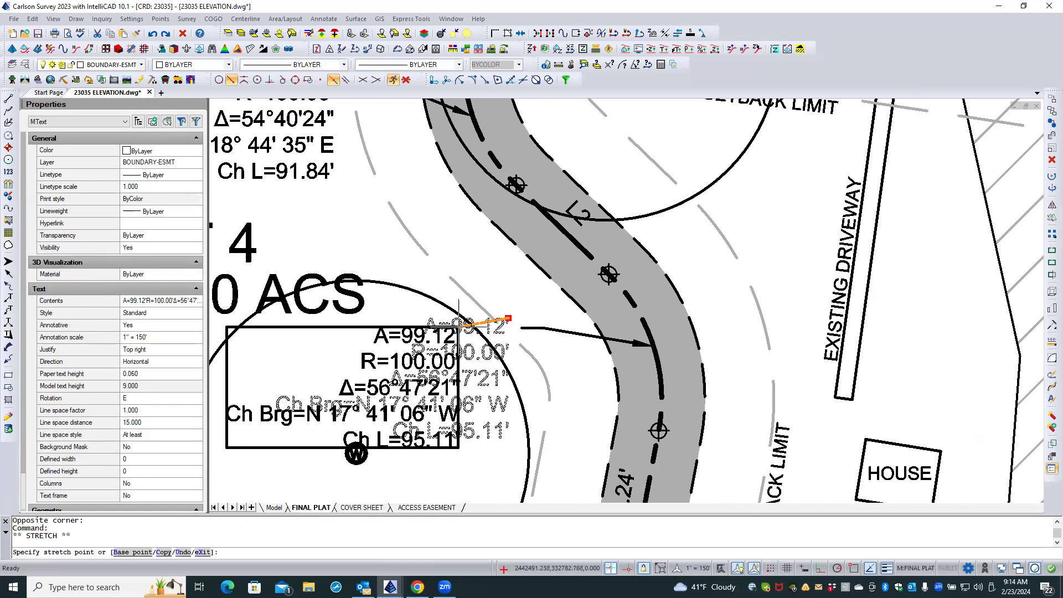
pyautogui.click(462, 322)
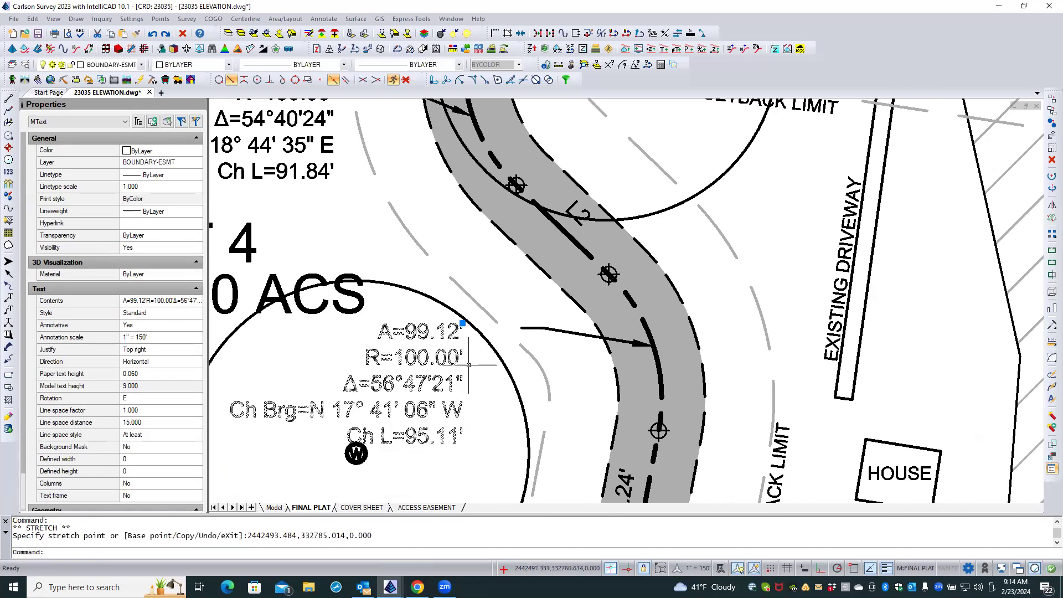
# Reshape the A=99.12' label's leader so its tail meets the first text line with a short horizontal landing.
pyautogui.click(556, 329)
pyautogui.click(522, 328)
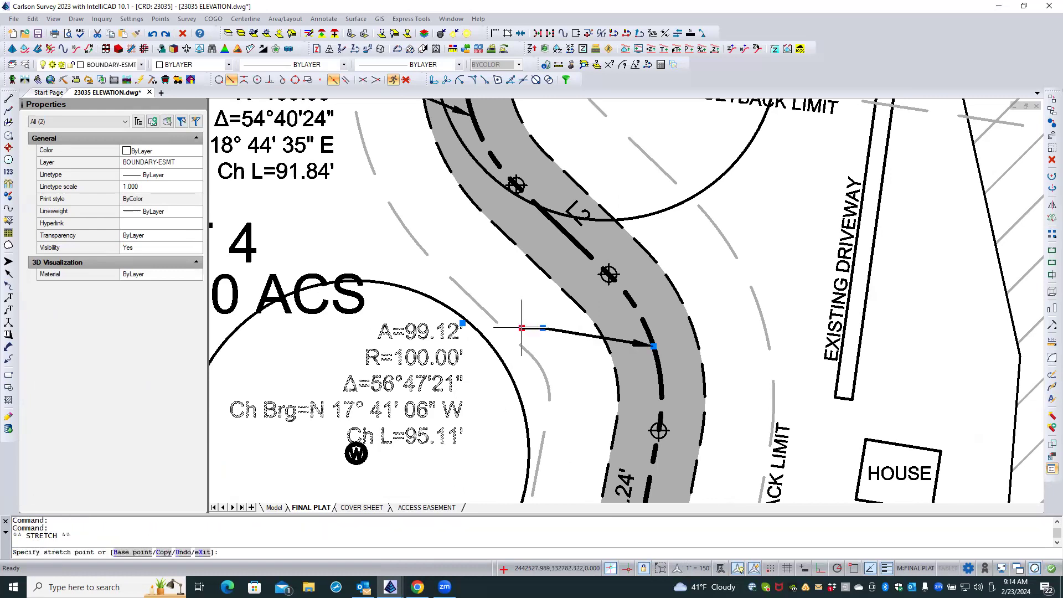
pyautogui.scroll(2, 502, 324)
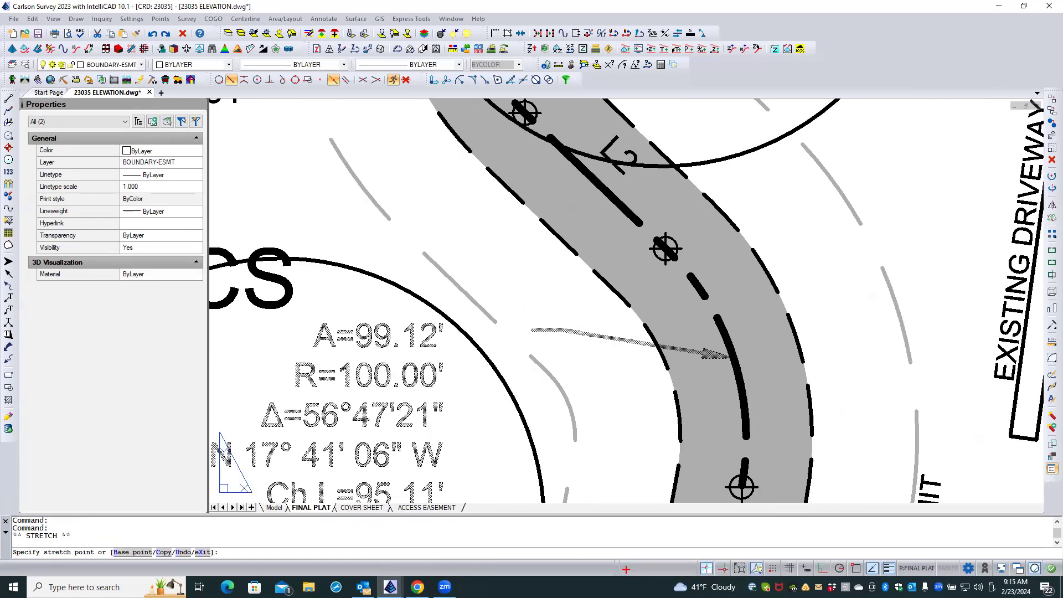
pyautogui.click(450, 335)
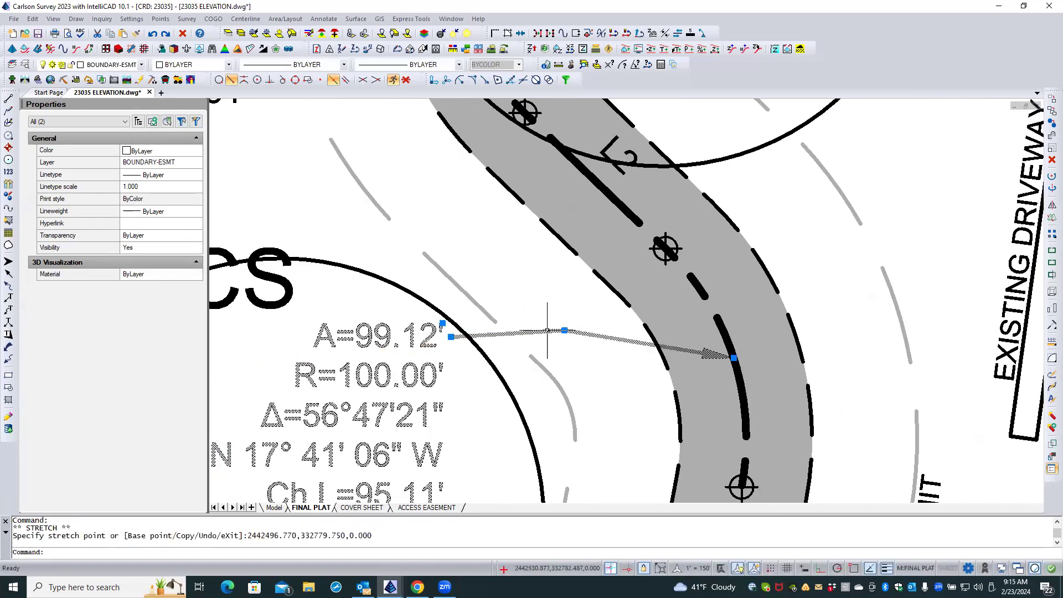
pyautogui.click(564, 331)
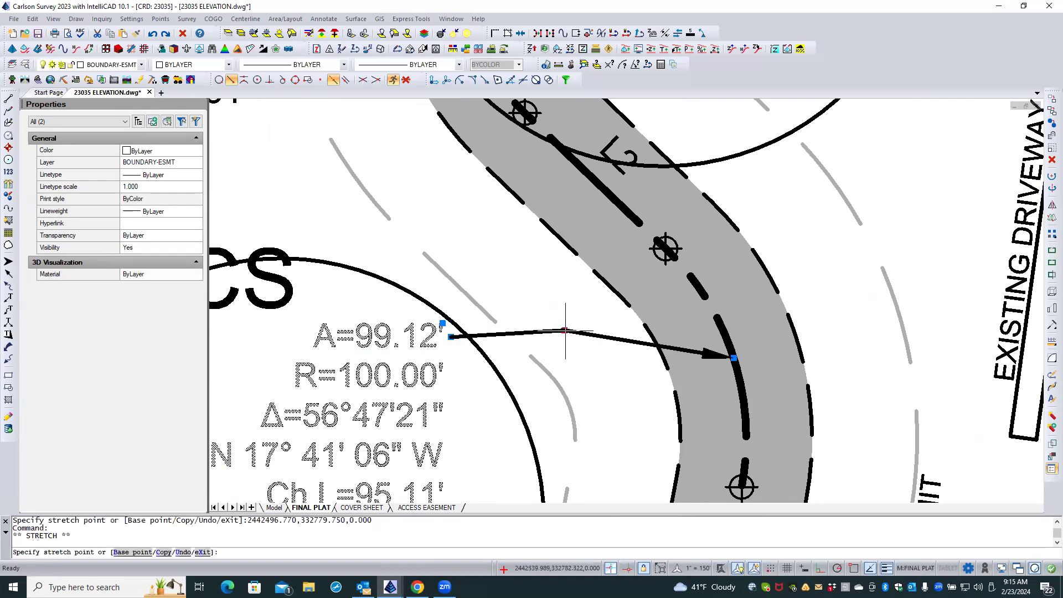
pyautogui.click(488, 336)
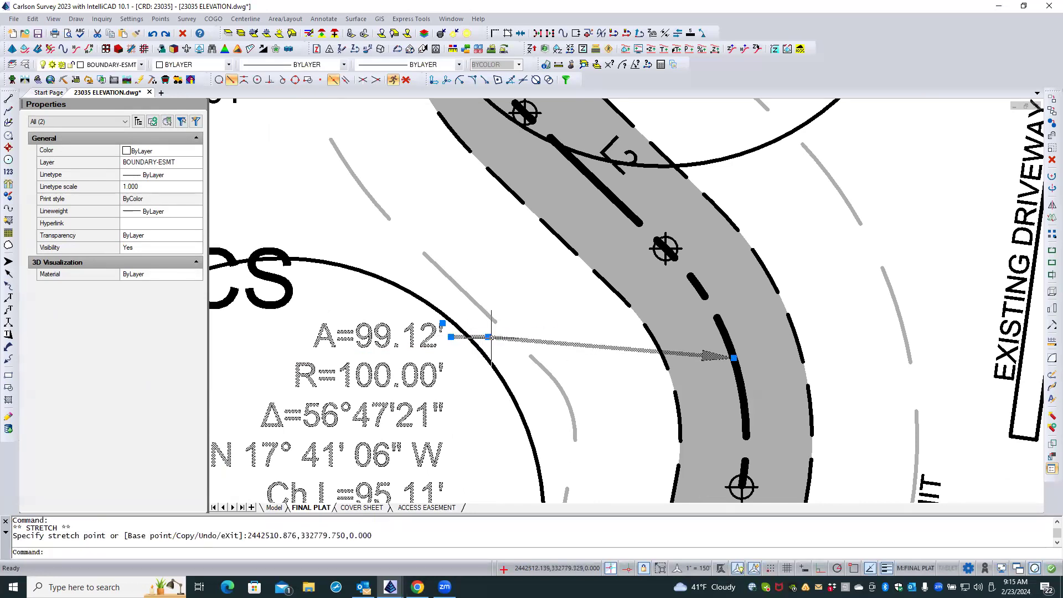
# Move the A=99.12' leader's arrowhead farther south along the driveway centerline curve using the Nearest snap.
pyautogui.click(734, 357)
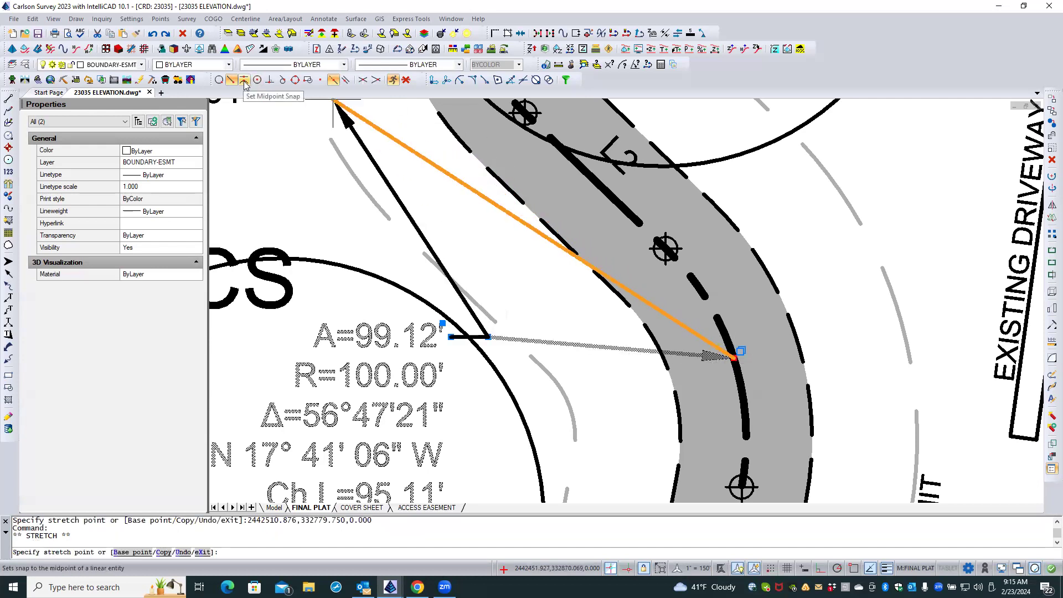
pyautogui.click(219, 81)
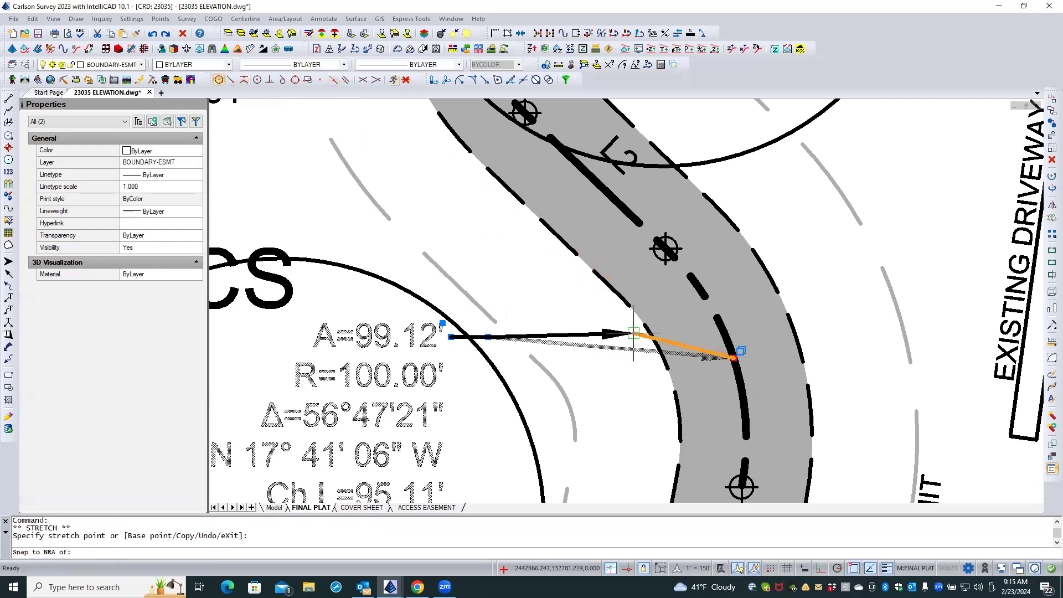
pyautogui.click(743, 400)
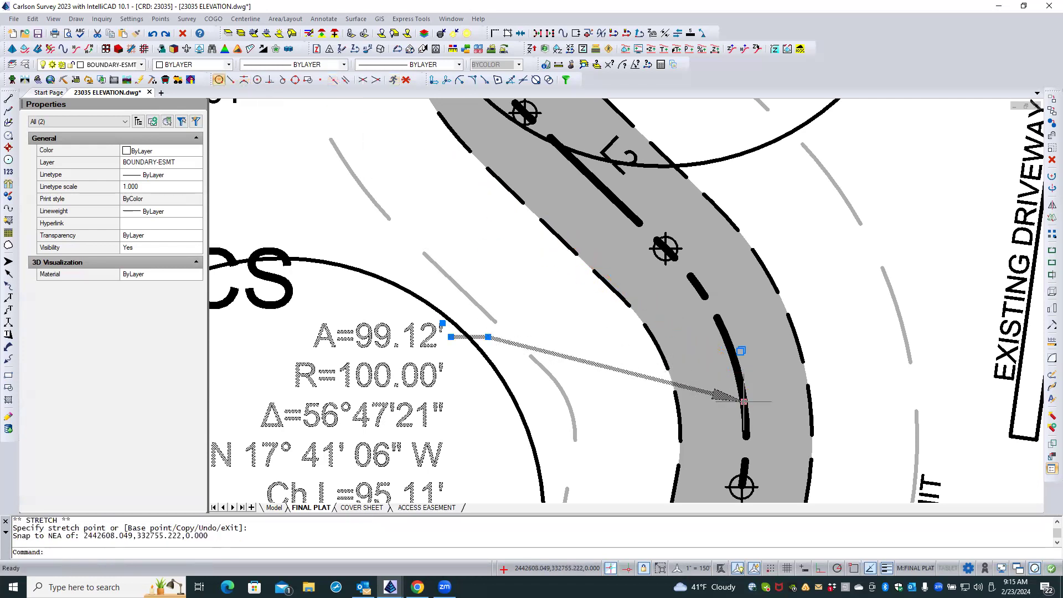
pyautogui.scroll(-2, 546, 297)
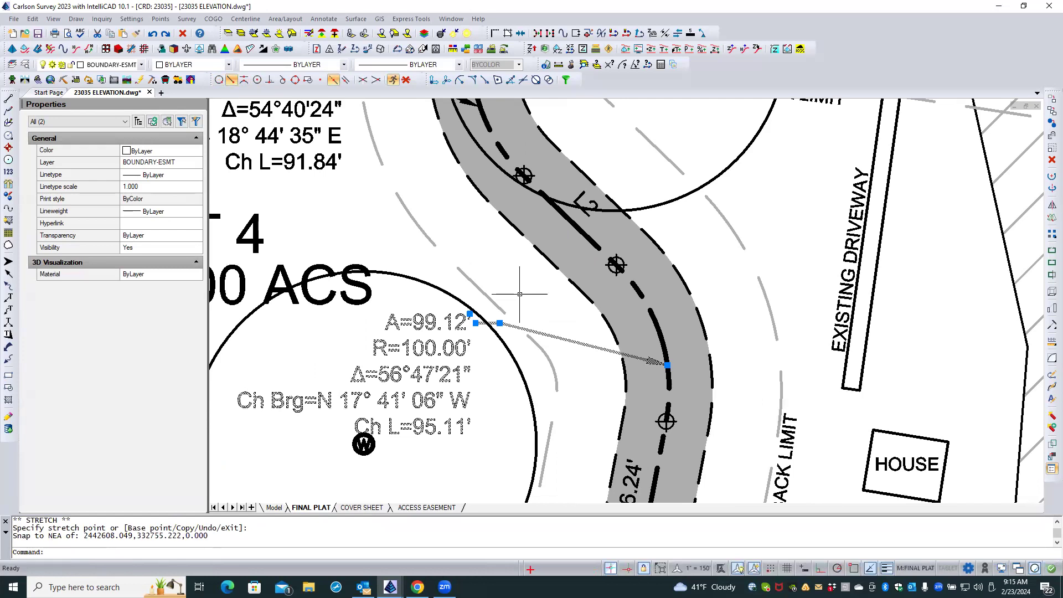
pyautogui.press('Escape')
pyautogui.press('Escape')
# Move the A=98.90' curve label slightly southeast, clear of the hatch boundary line below LOT 1.
pyautogui.scroll(-1, 468, 390)
pyautogui.scroll(-1, 468, 390)
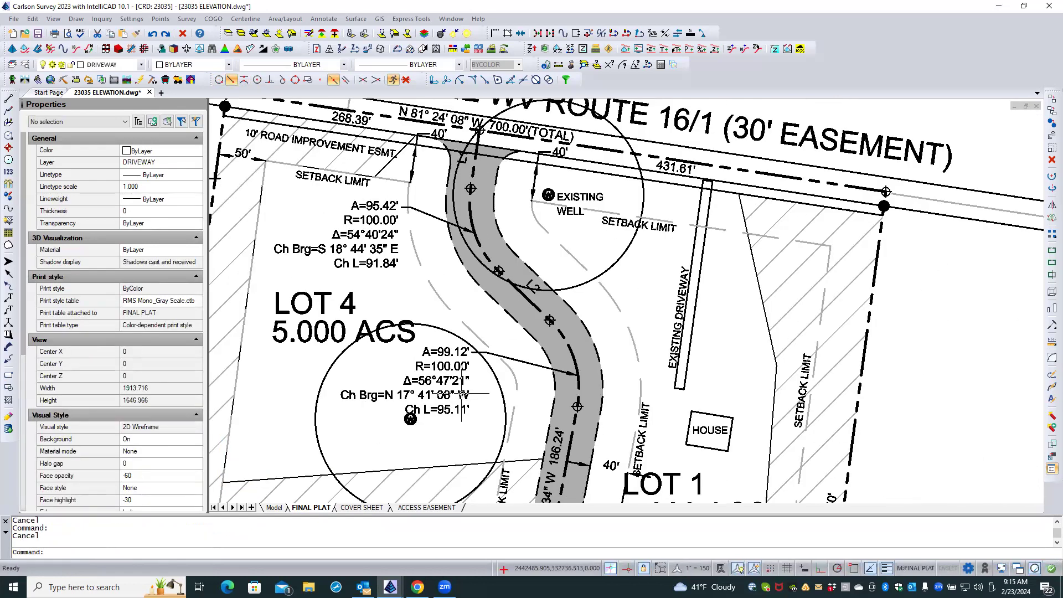
pyautogui.scroll(-2, 526, 216)
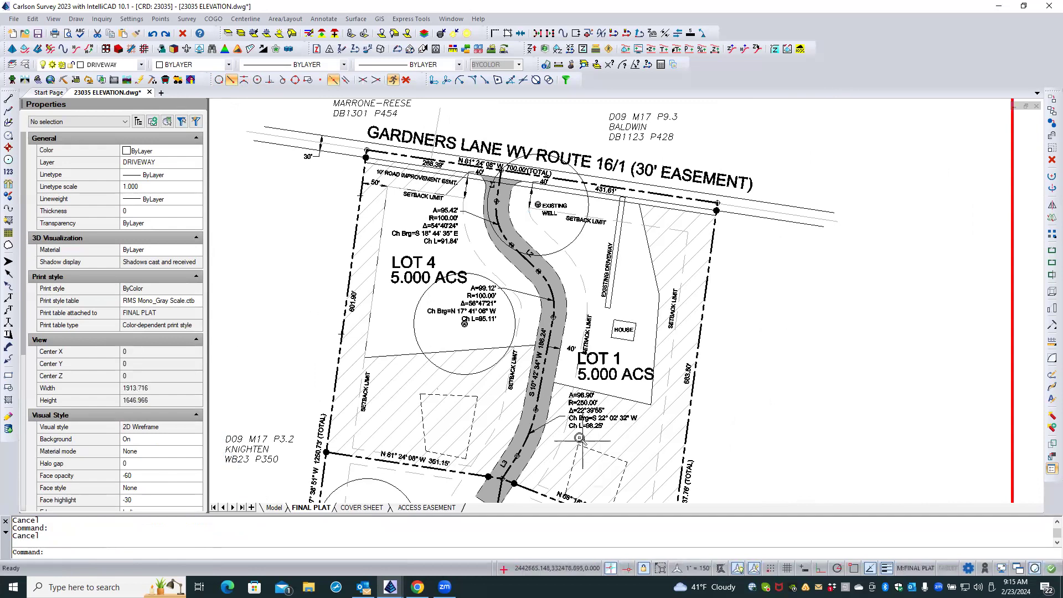
pyautogui.scroll(3, 581, 440)
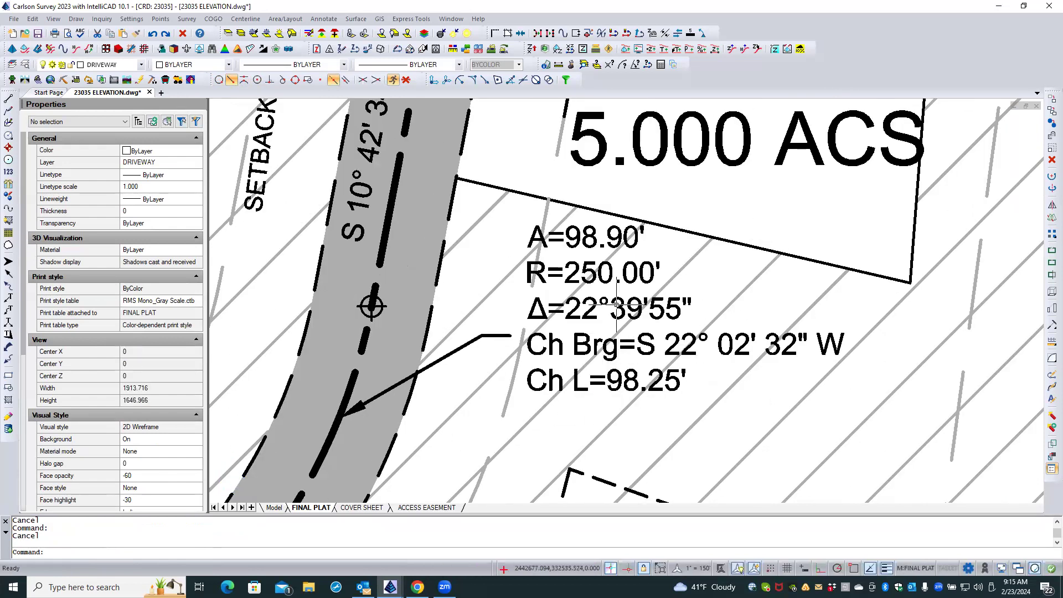
pyautogui.click(614, 304)
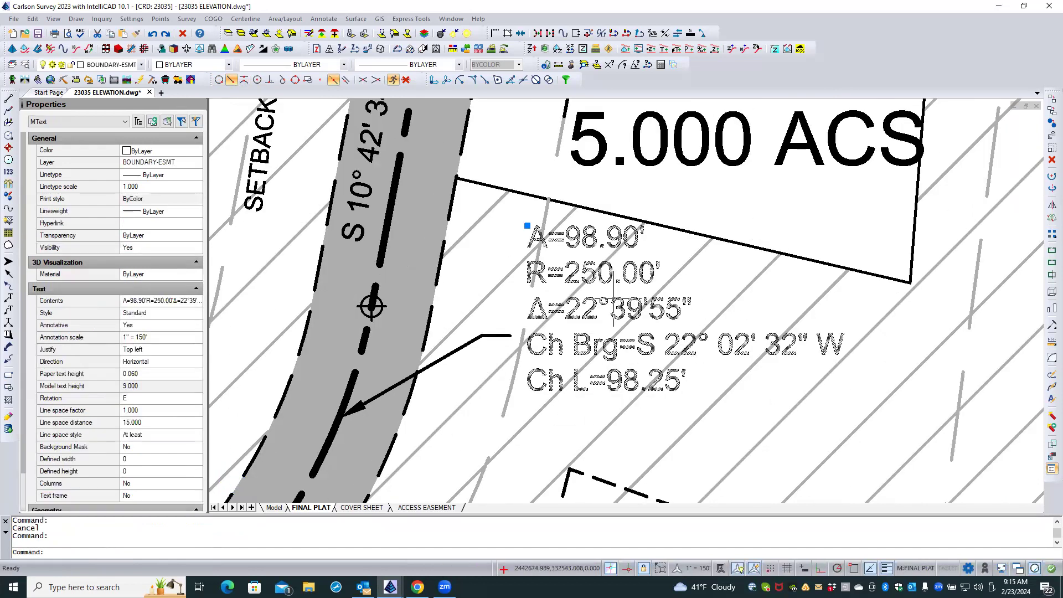
pyautogui.click(526, 225)
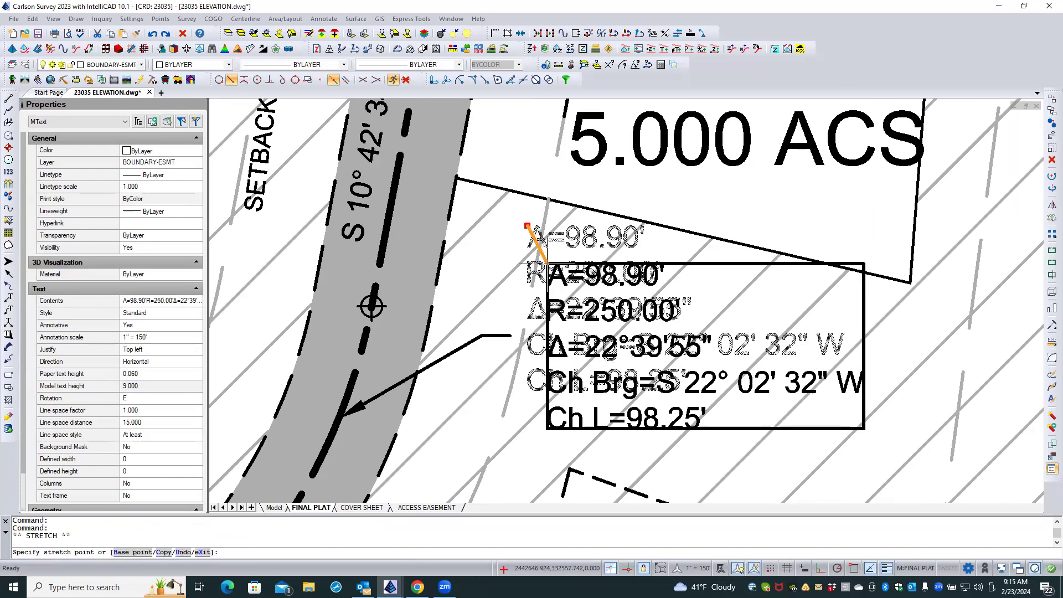
pyautogui.click(548, 271)
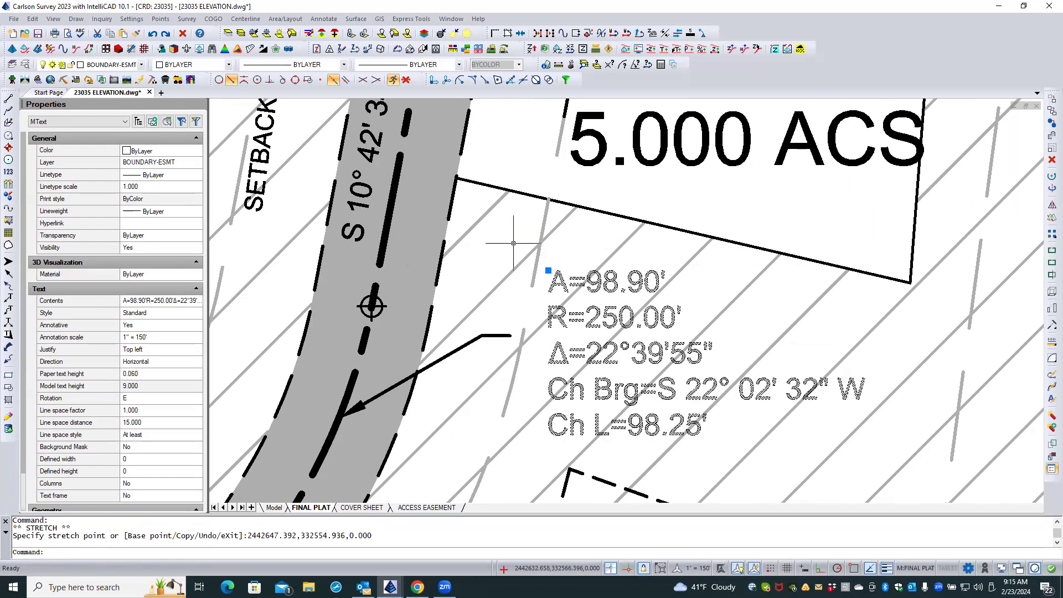
# Move the A=98.90' label's whole leader northeast so its landing sits beside the label's first line.
pyautogui.click(490, 335)
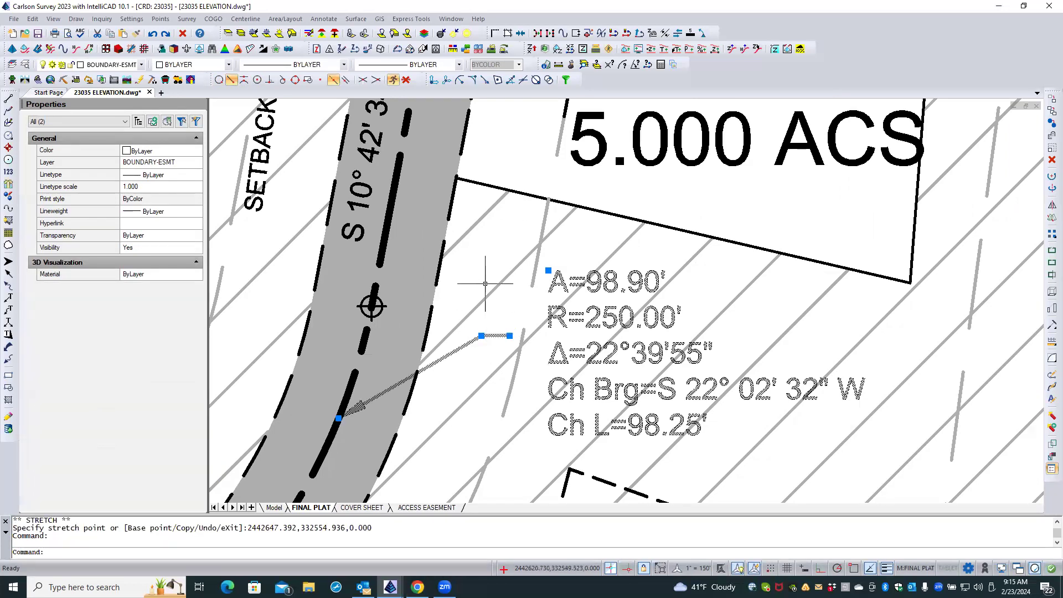
pyautogui.press('Escape')
pyautogui.click(477, 336)
pyautogui.write('m')
pyautogui.press('Return')
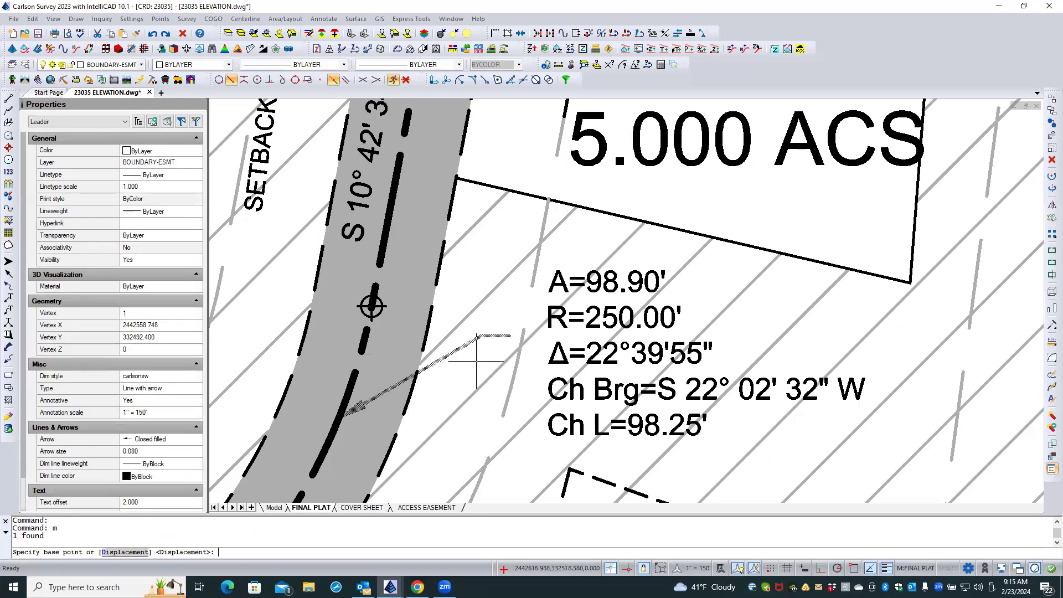
pyautogui.click(478, 365)
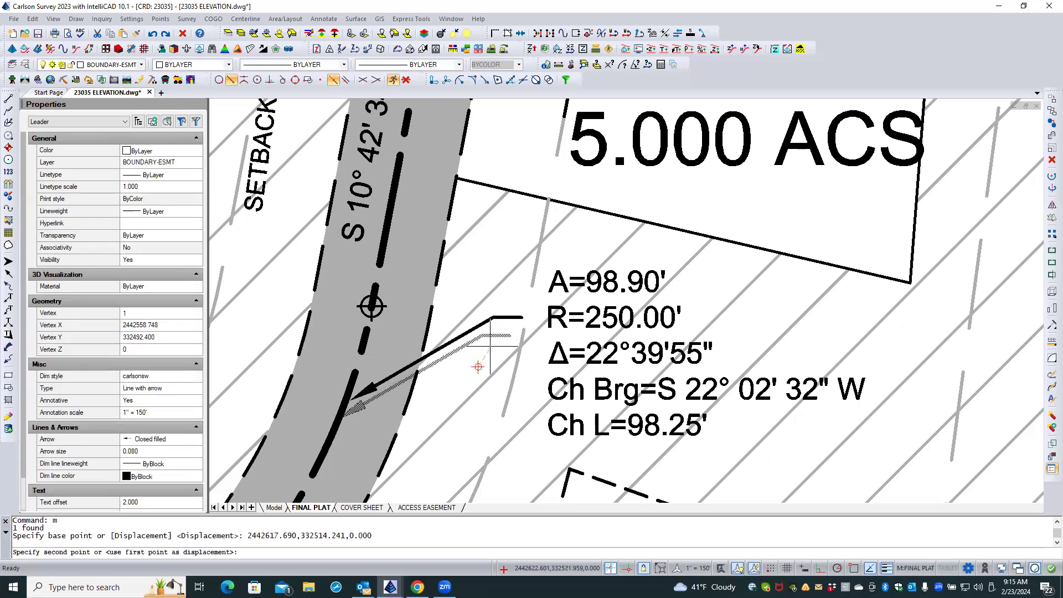
pyautogui.click(510, 313)
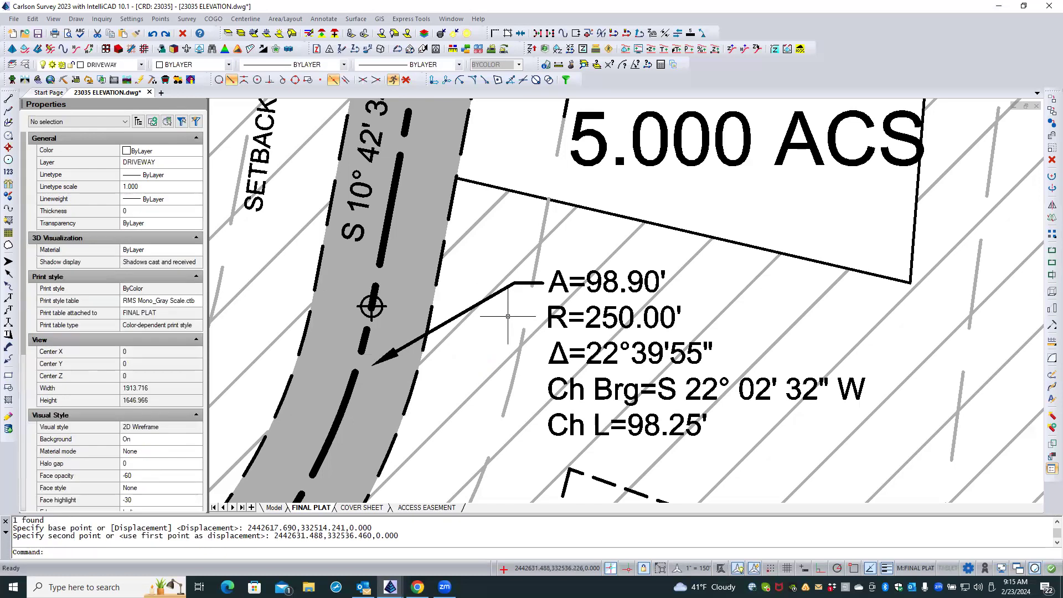
# Reattach the A=98.90' leader's arrowhead to the driveway centerline curve using the Nearest snap.
pyautogui.click(412, 341)
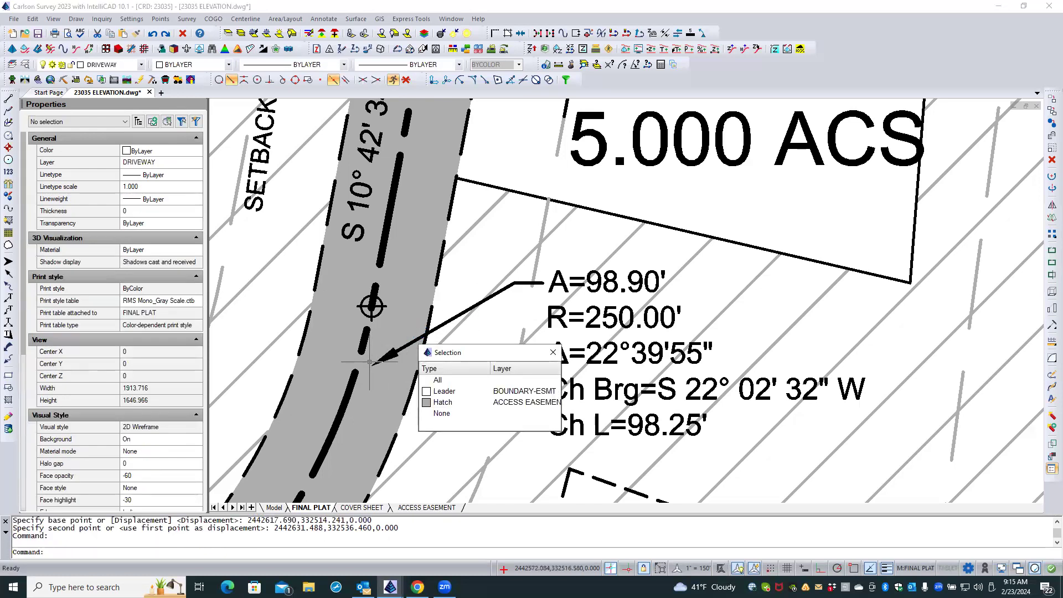
pyautogui.press('Escape')
pyautogui.click(402, 344)
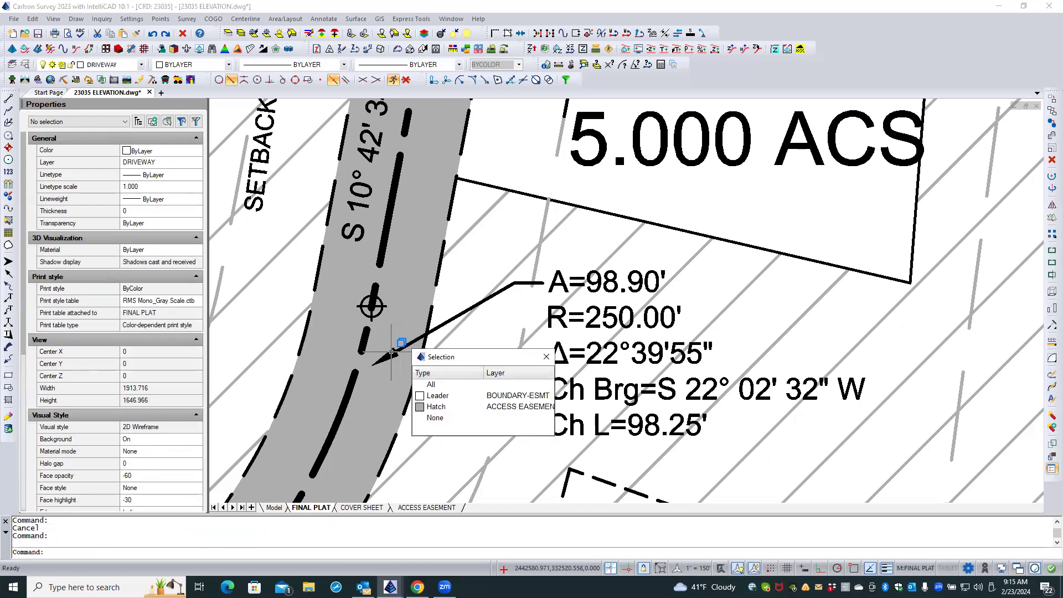
pyautogui.click(445, 323)
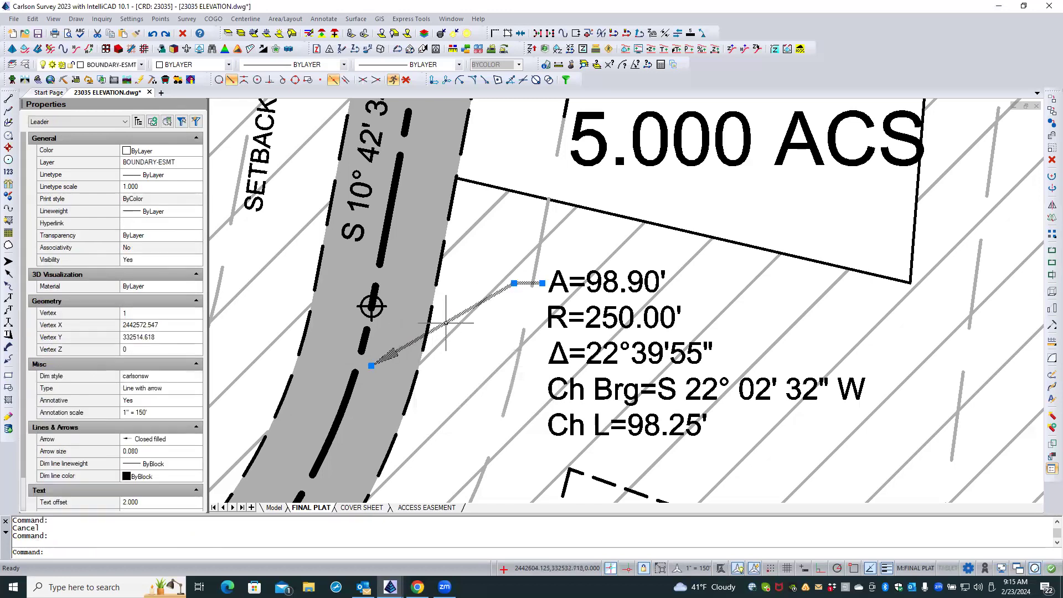
pyautogui.click(371, 365)
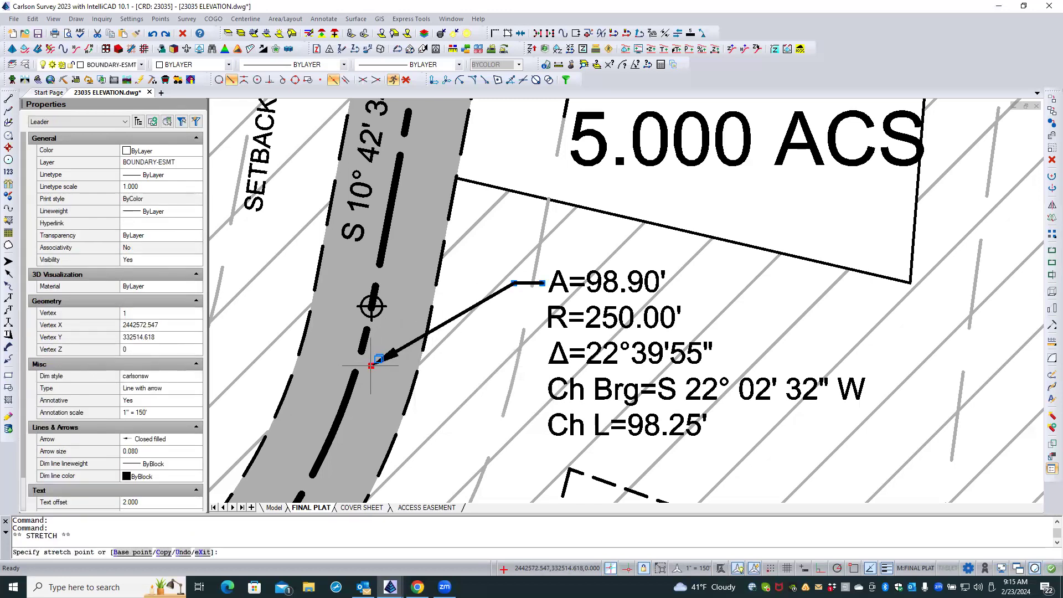
pyautogui.click(231, 80)
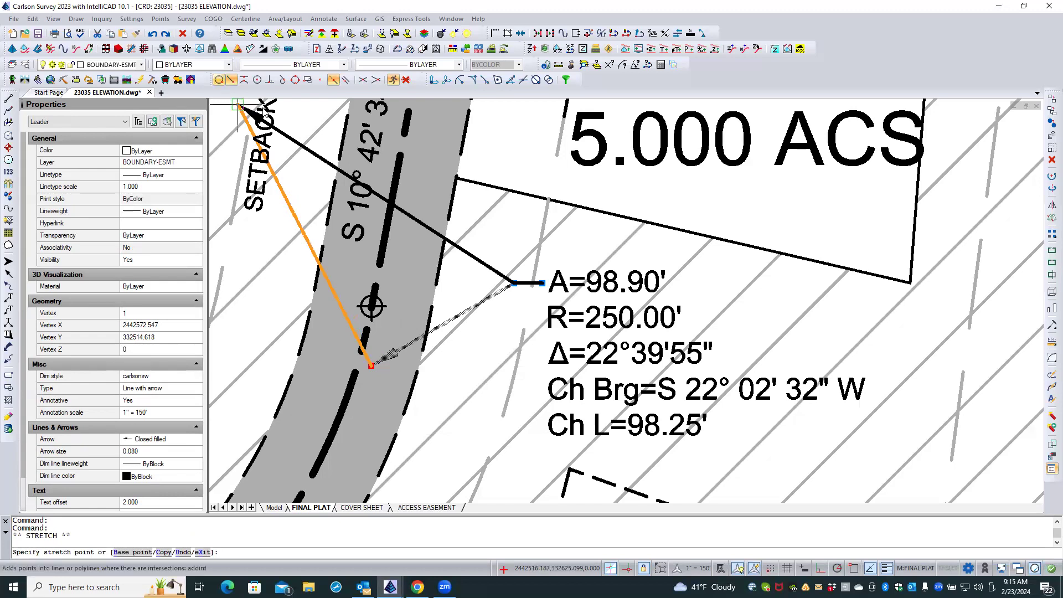
pyautogui.click(344, 406)
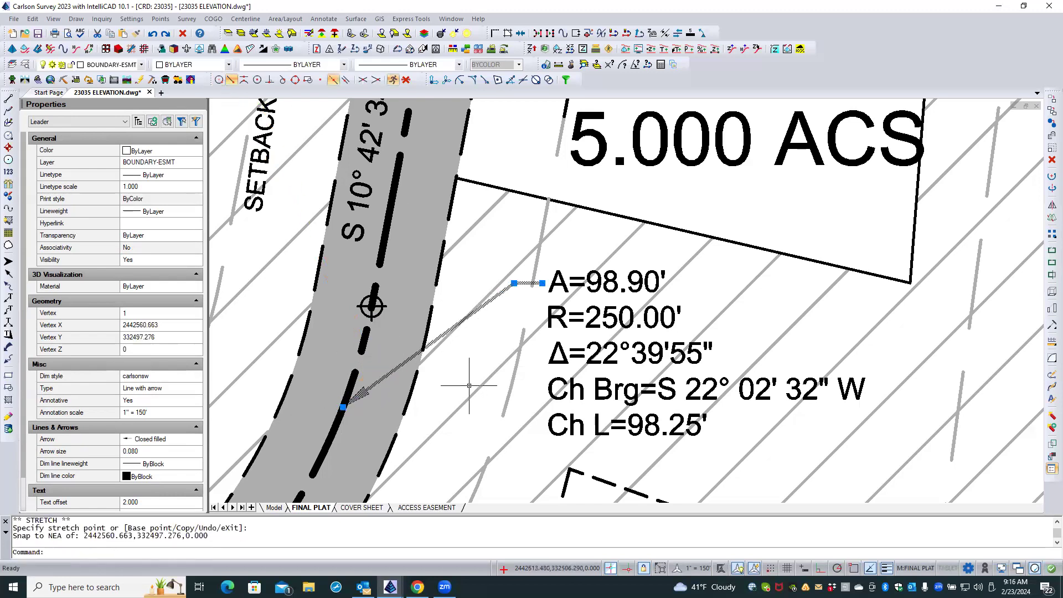
# Deselect the A=98.90' leader and save the drawing.
pyautogui.press('Escape')
pyautogui.press('Escape')
pyautogui.scroll(-1, 464, 364)
pyautogui.scroll(-2, 471, 363)
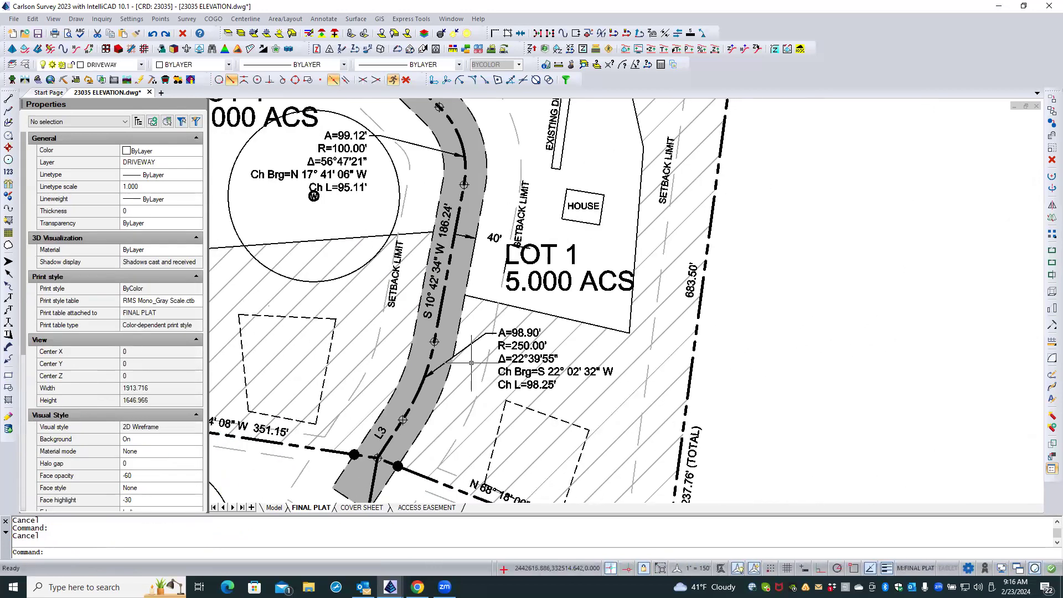
pyautogui.scroll(2, 471, 363)
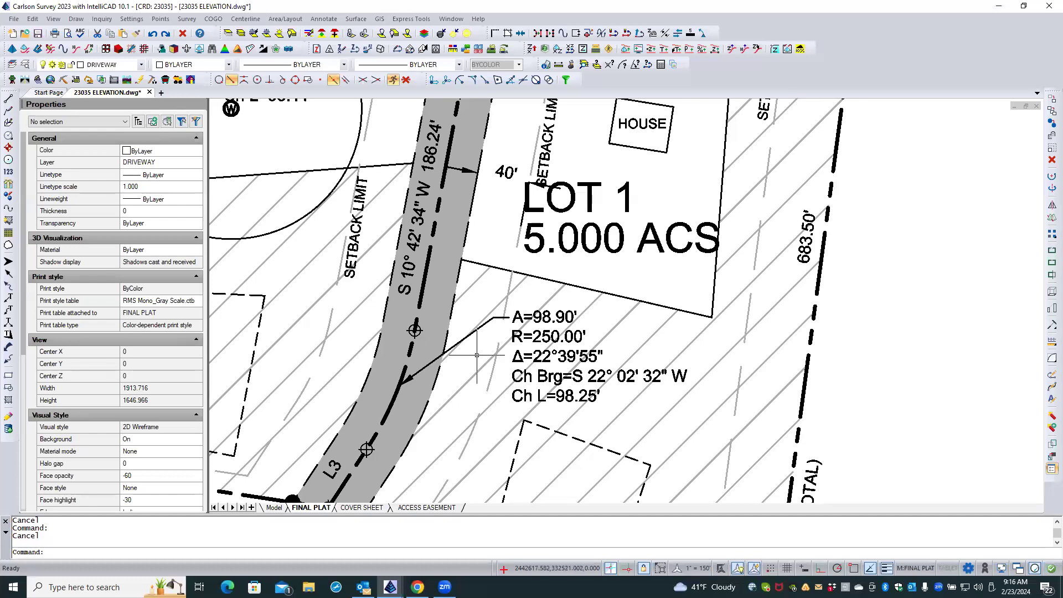
pyautogui.scroll(-3, 471, 354)
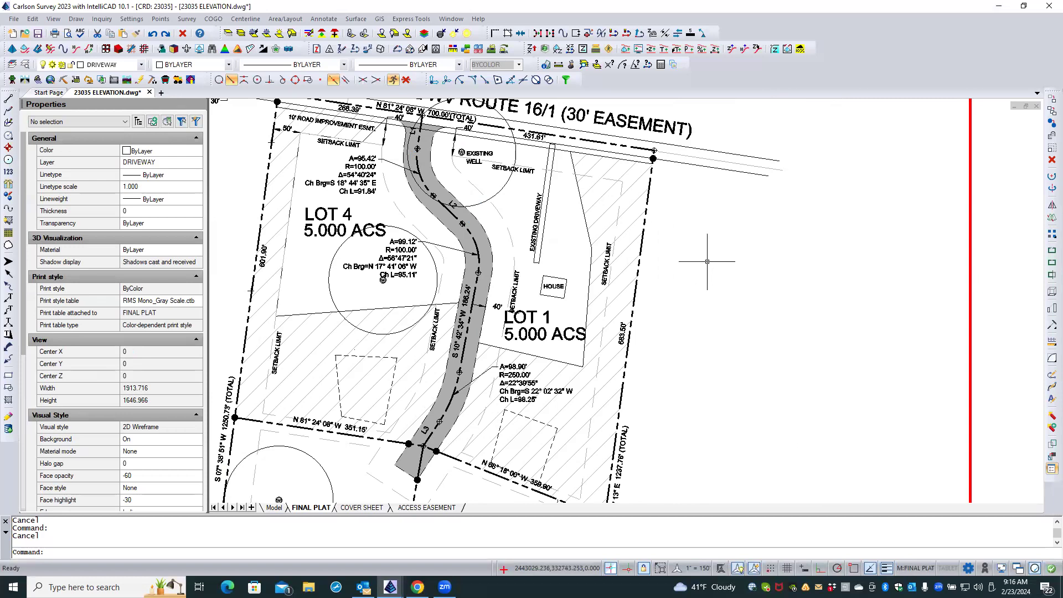
pyautogui.click(38, 34)
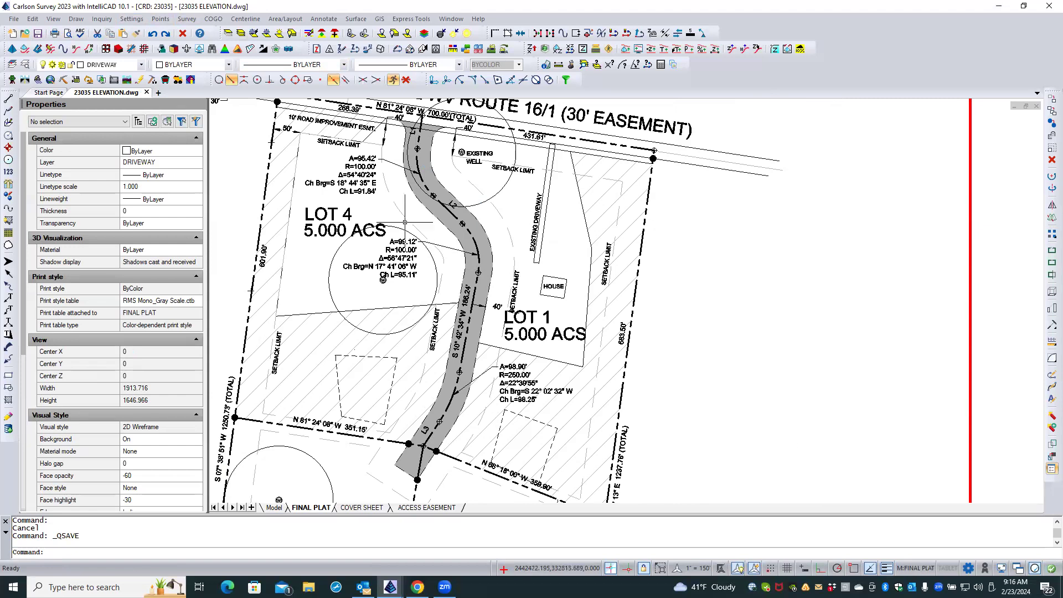
# Check the layer assigned to the A=95.42' curve label beside LOT 4.
pyautogui.click(367, 166)
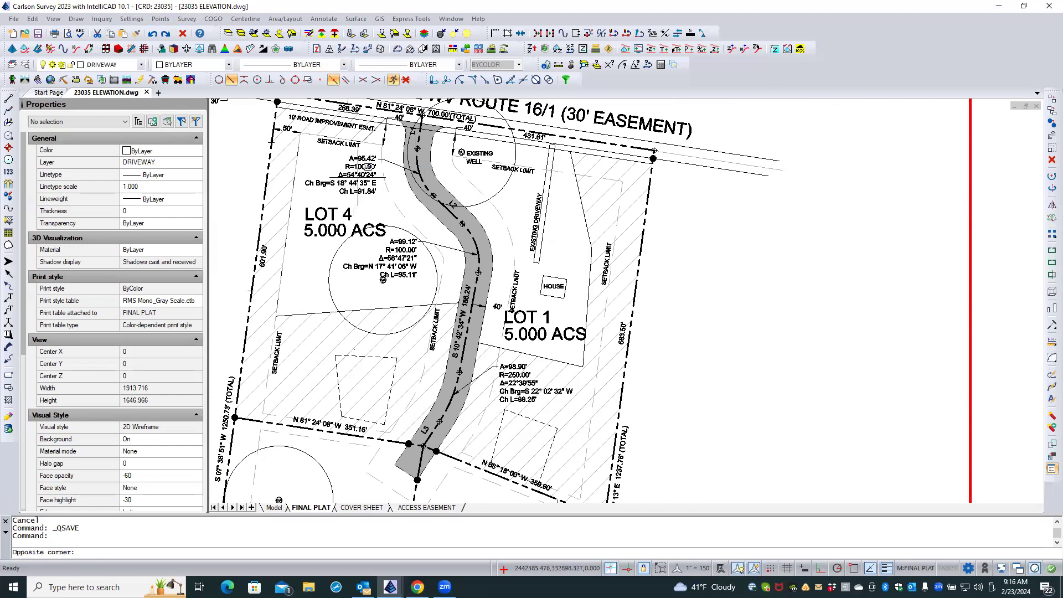
pyautogui.click(358, 176)
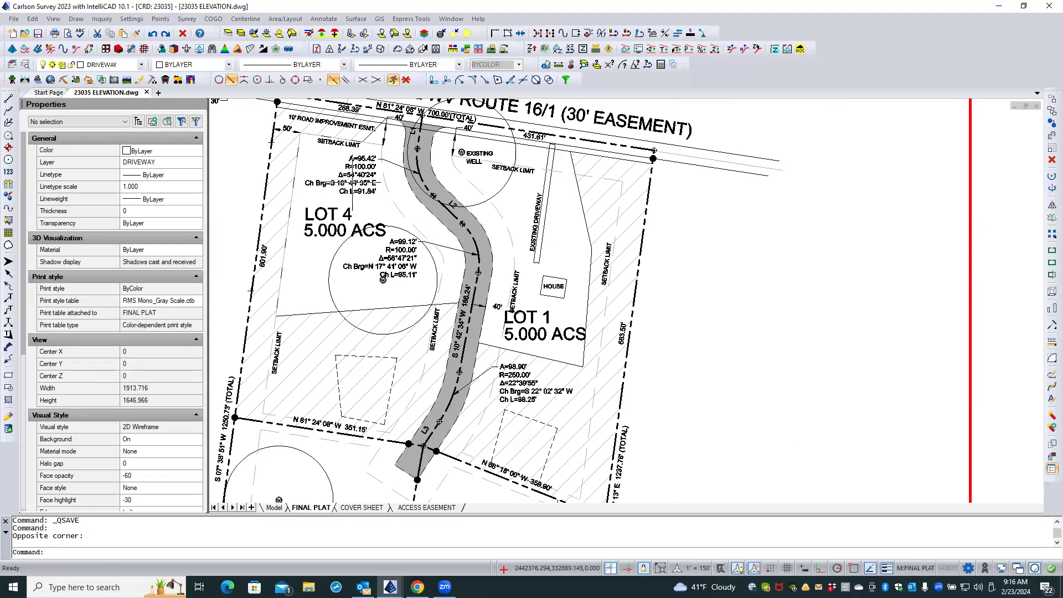
pyautogui.click(361, 166)
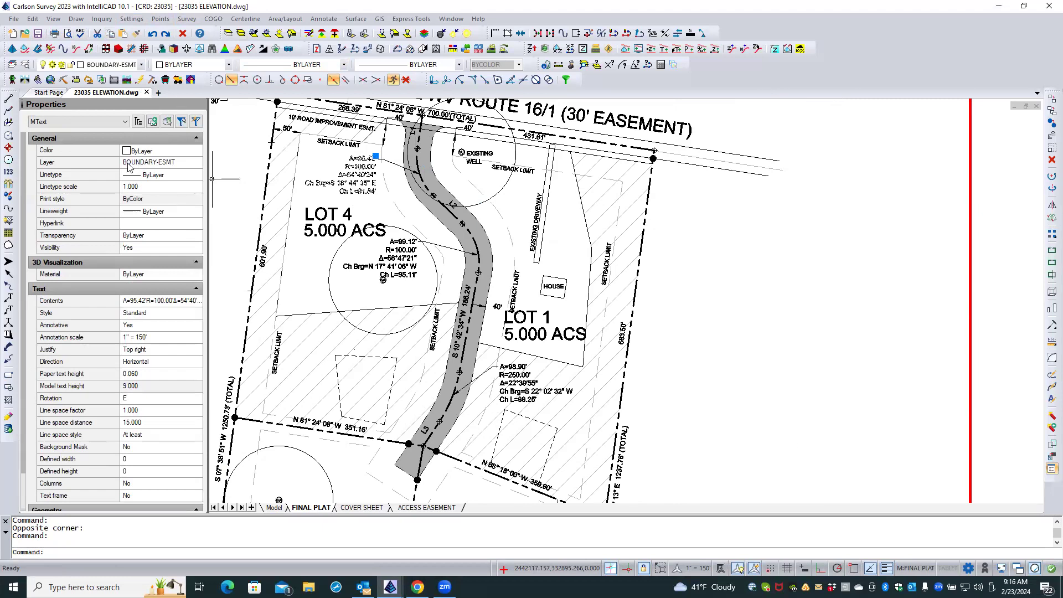
pyautogui.click(189, 165)
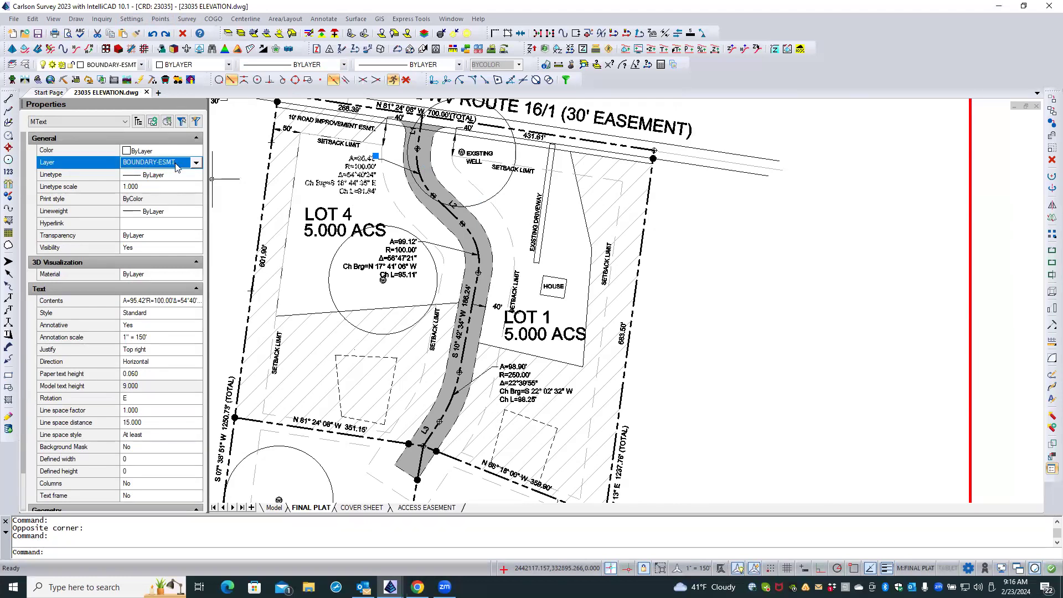
pyautogui.press('Escape')
pyautogui.press('Escape')
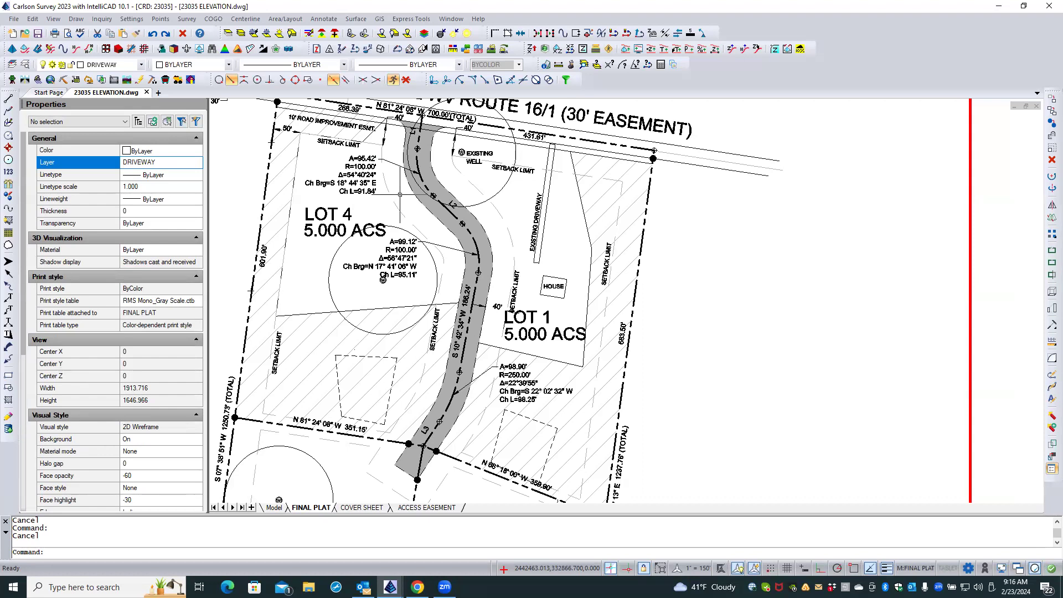
# View the ACCESS EASEMENT layout, return to FINAL PLAT, and inspect the properties of the 601.90' and west boundary total labels.
pyautogui.click(444, 508)
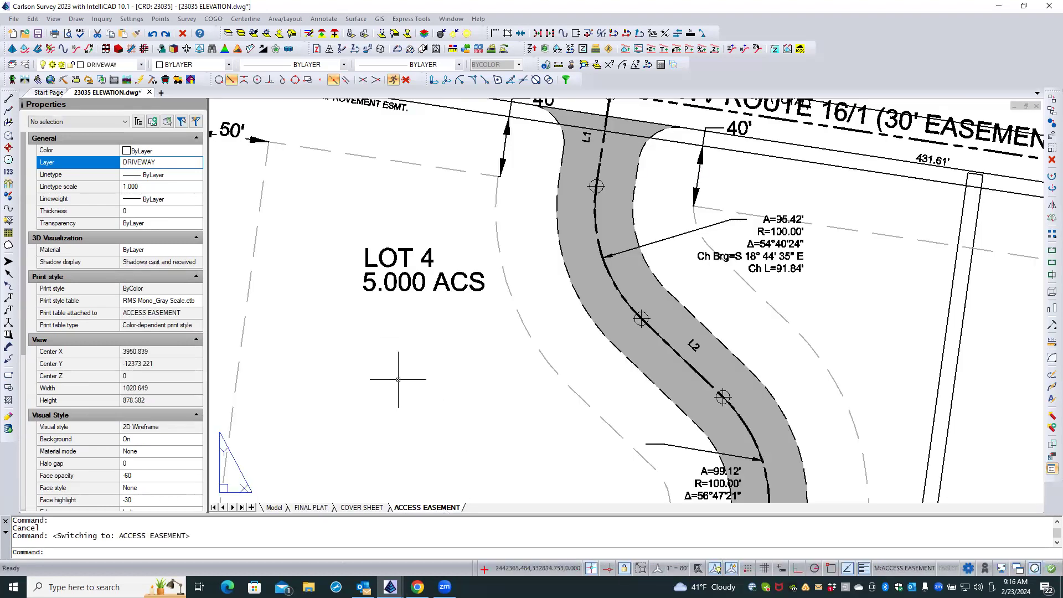
pyautogui.click(327, 507)
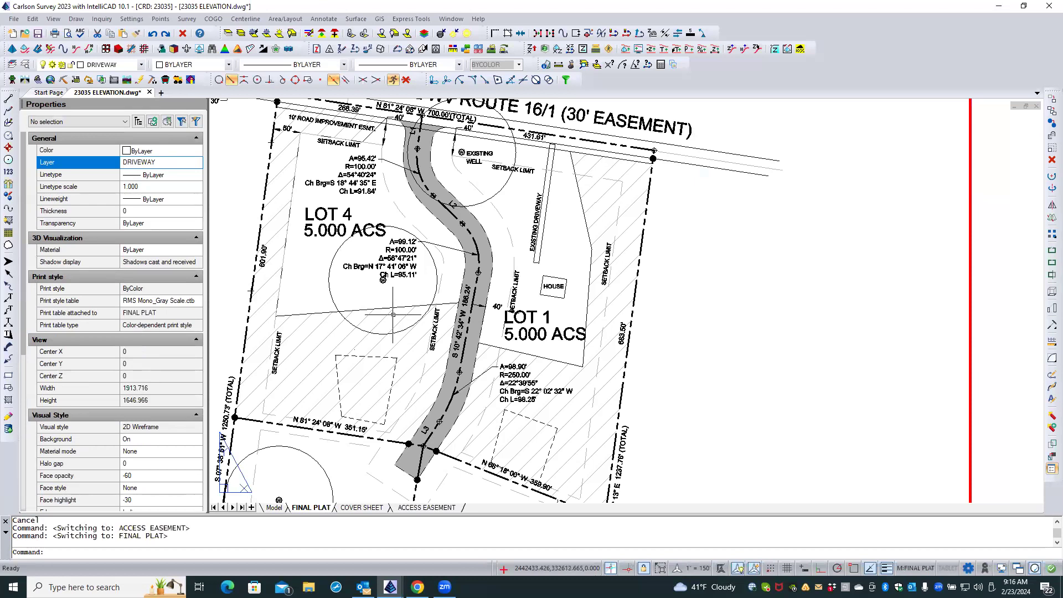
pyautogui.click(264, 251)
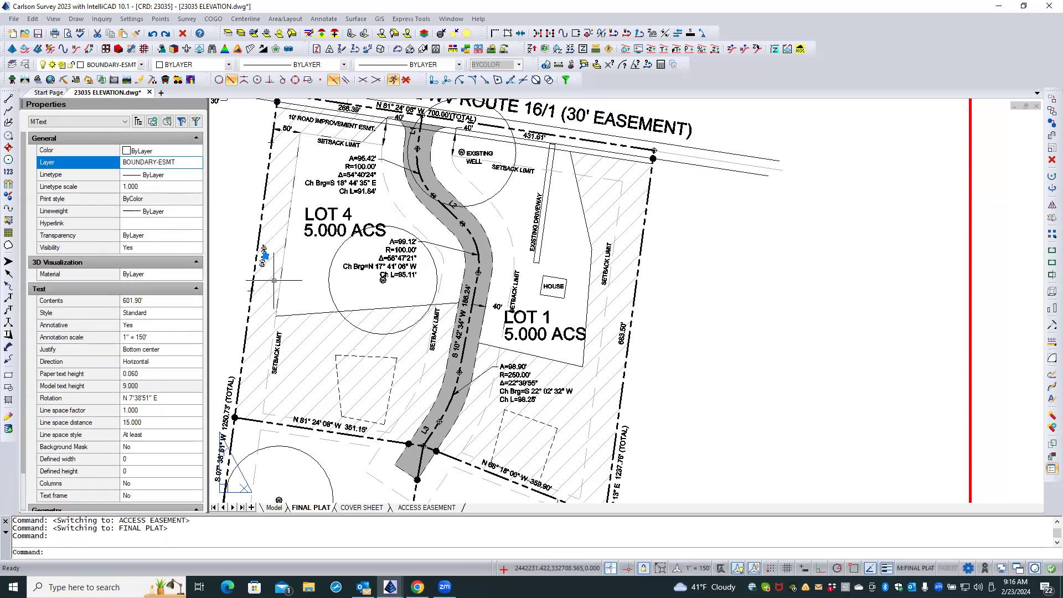
pyautogui.press('Escape')
pyautogui.click(230, 381)
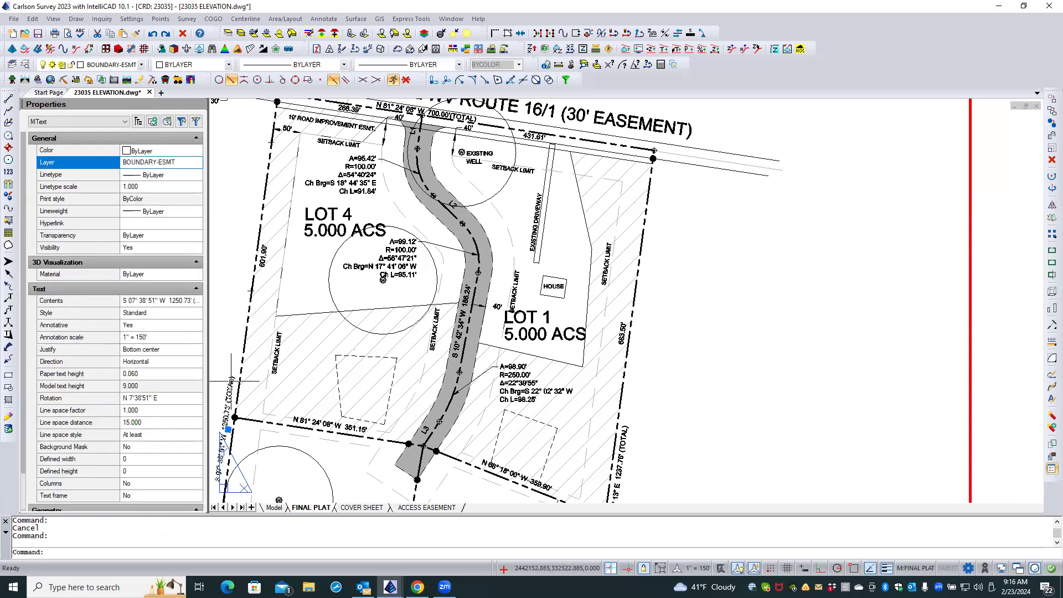
pyautogui.press('Escape')
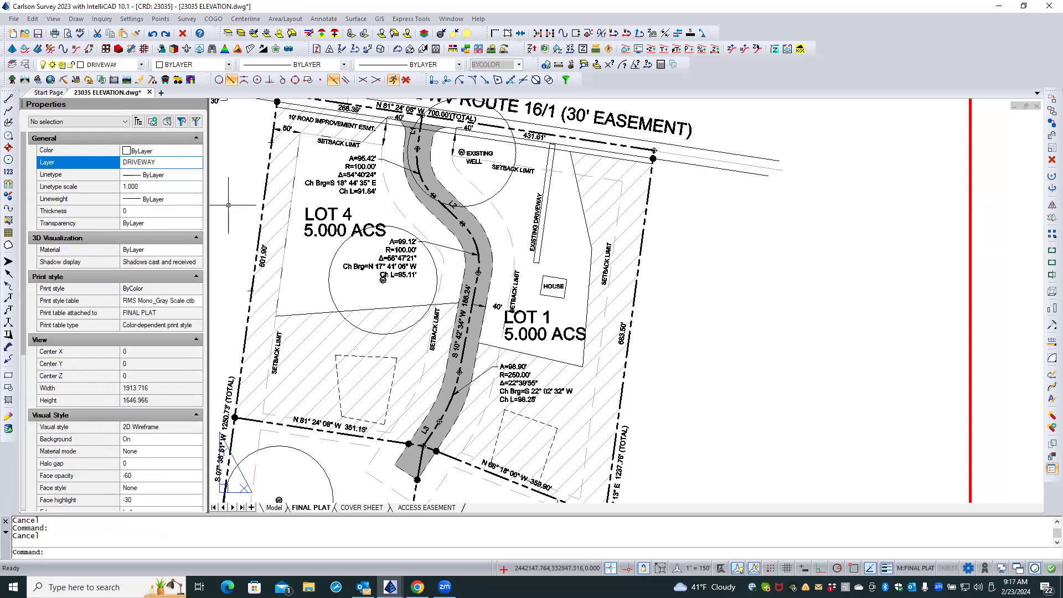
# Select all labels similar to the 601.90' boundary label and change their layer to BOUNDARY.
pyautogui.click(256, 242)
pyautogui.rightClick(225, 208)
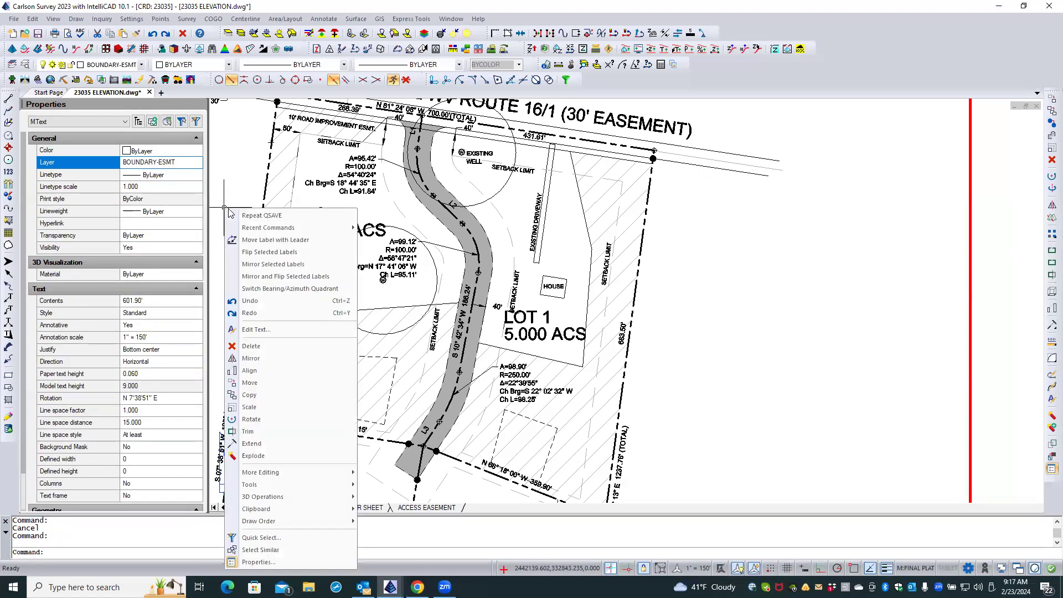
pyautogui.click(247, 550)
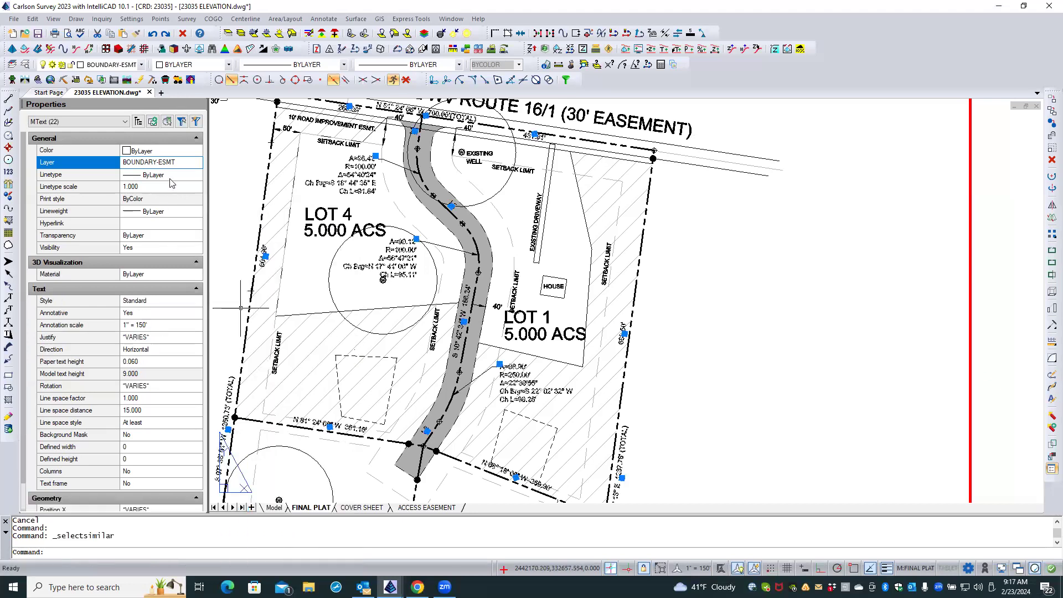
pyautogui.click(183, 154)
pyautogui.click(190, 163)
pyautogui.click(196, 162)
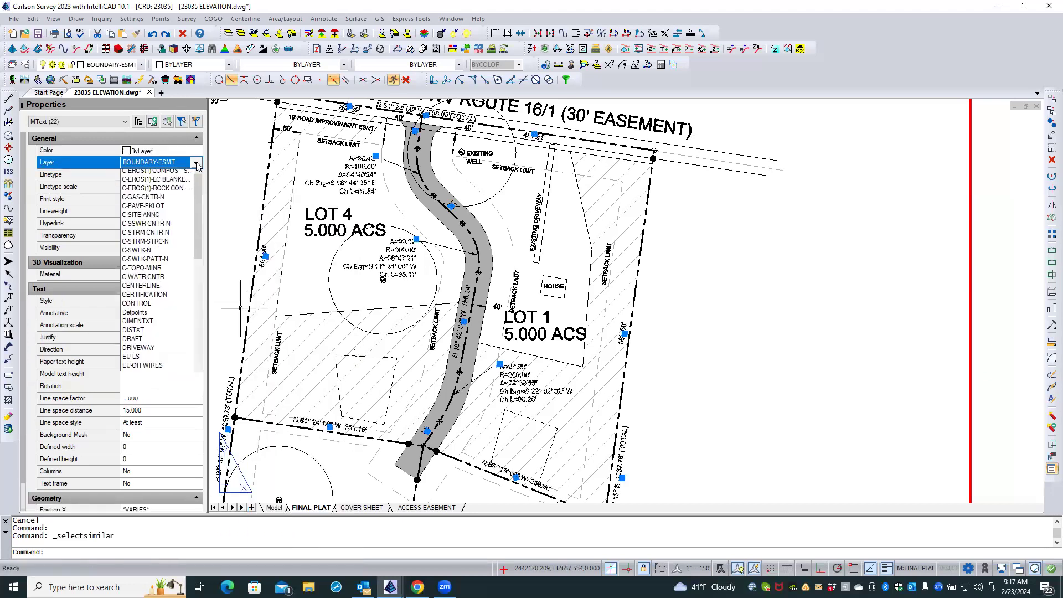
pyautogui.scroll(3, 199, 216)
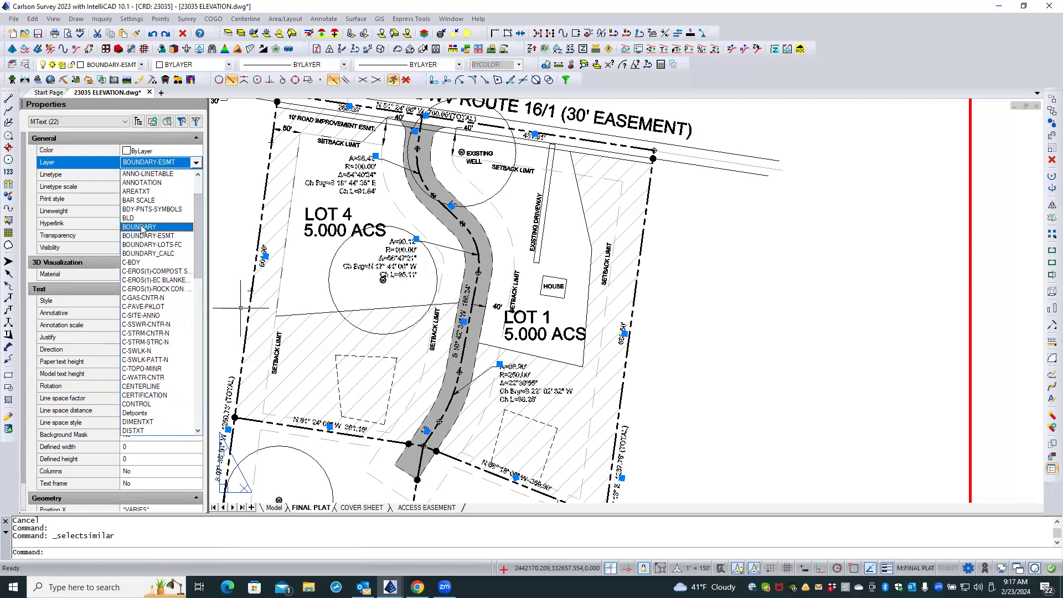
pyautogui.click(141, 227)
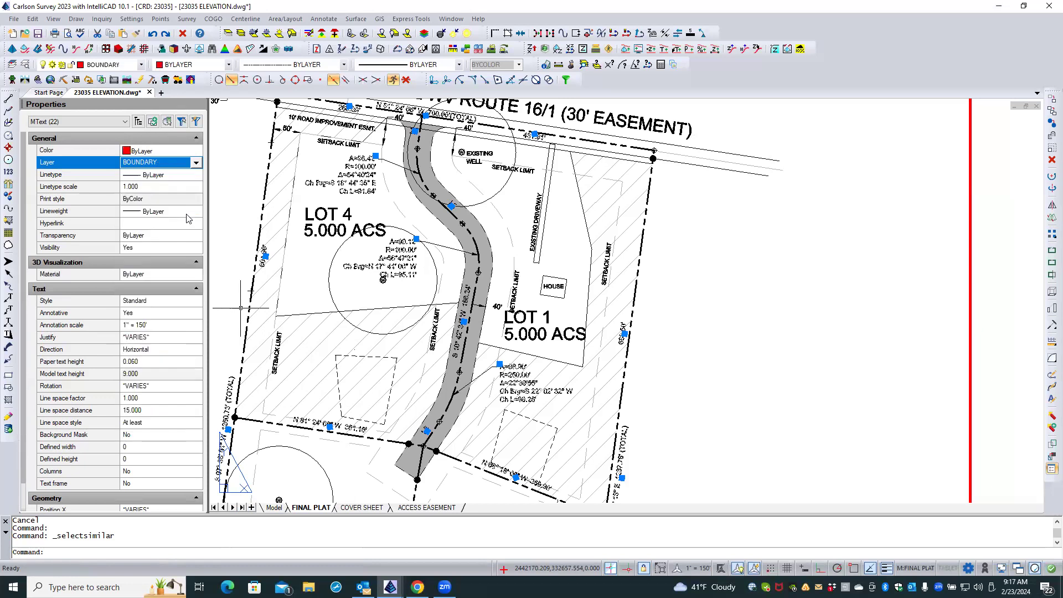
pyautogui.press('Escape')
pyautogui.press('Escape')
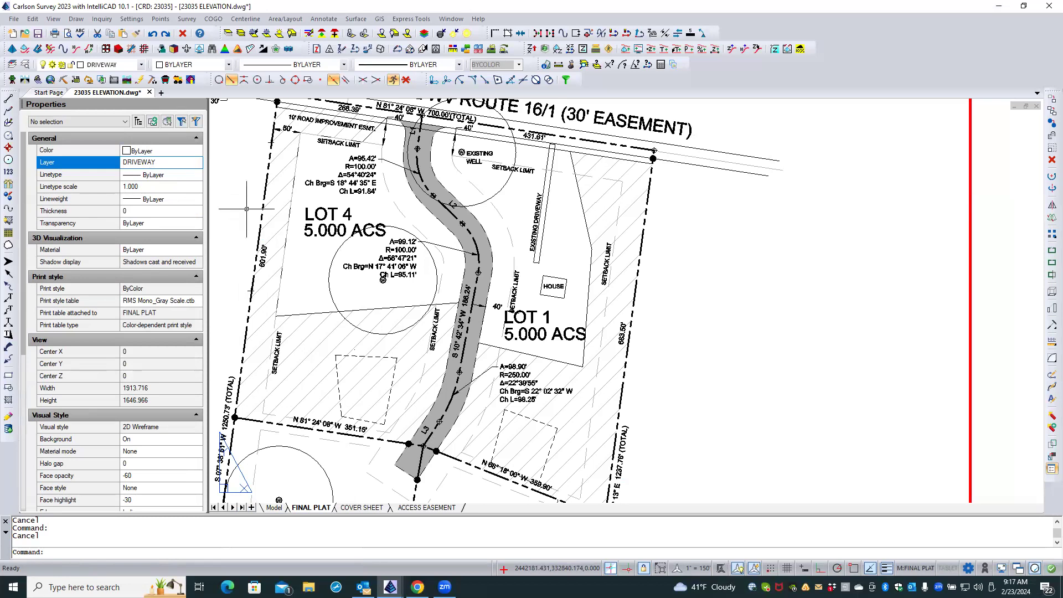
# Select all point symbols similar to the northwest corner's, bring them to the front of the draw order, and regenerate the drawing.
pyautogui.scroll(-1, 293, 263)
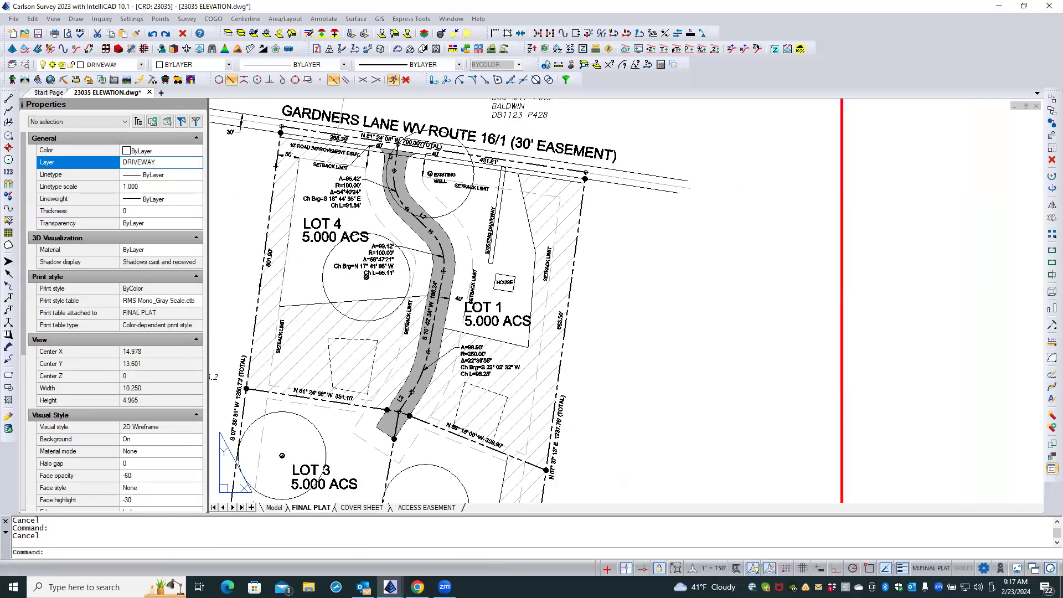
pyautogui.scroll(2, 309, 145)
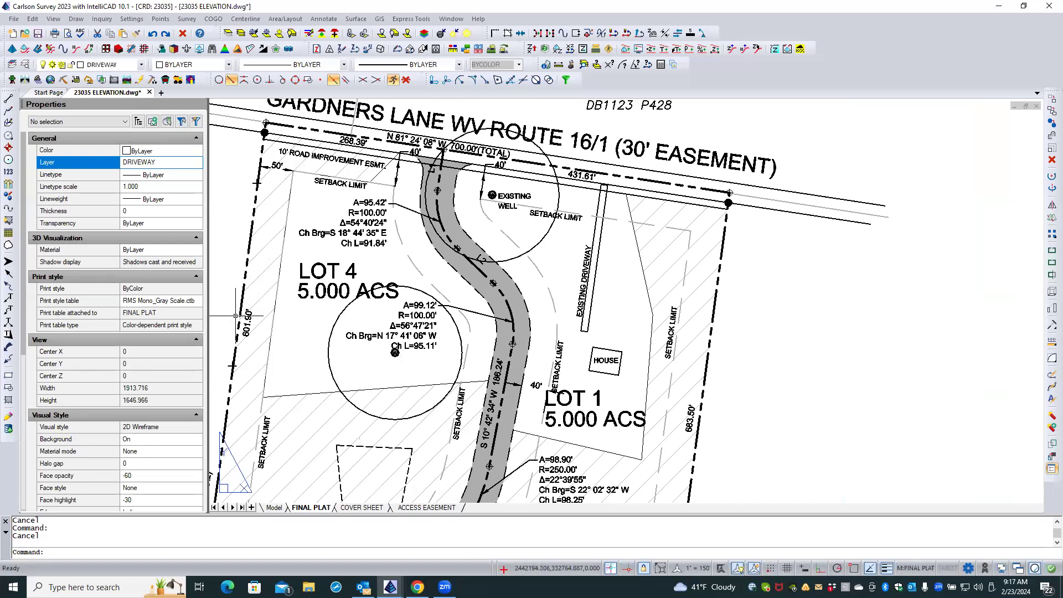
pyautogui.scroll(2, 250, 118)
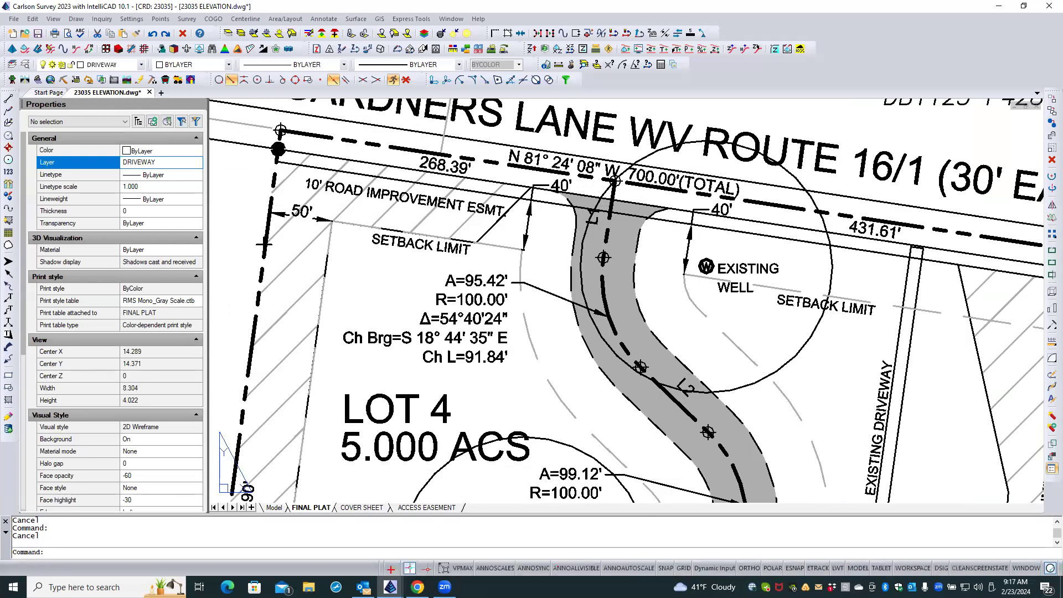
pyautogui.scroll(2, 250, 116)
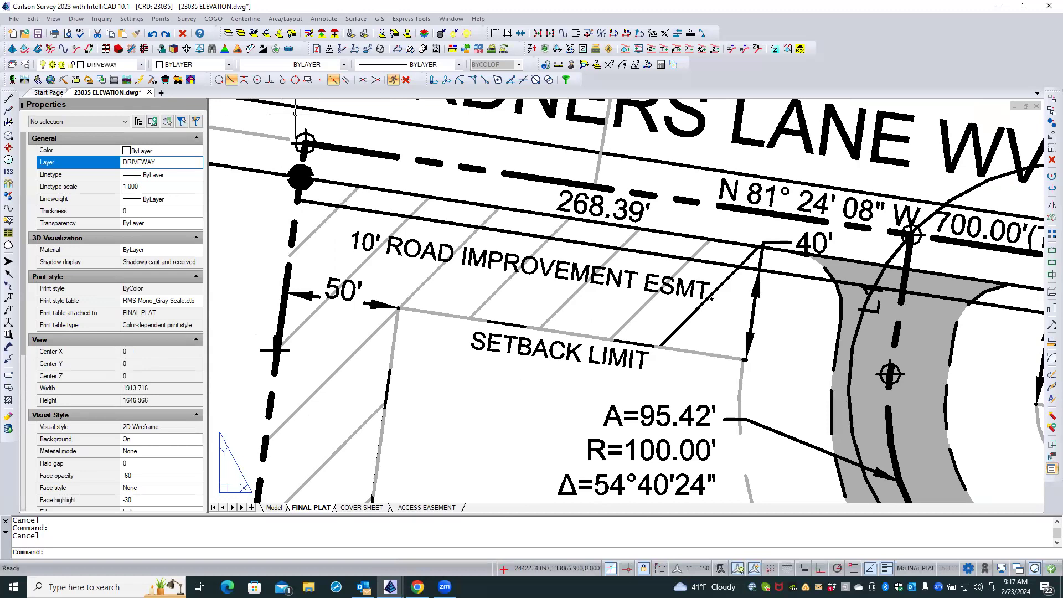
pyautogui.click(309, 140)
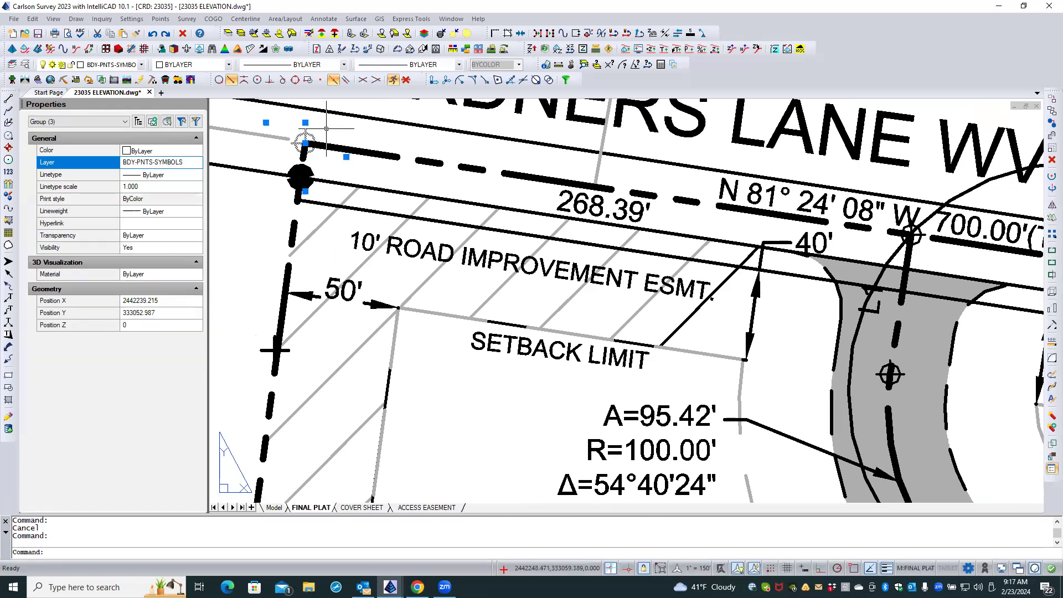
pyautogui.rightClick(327, 129)
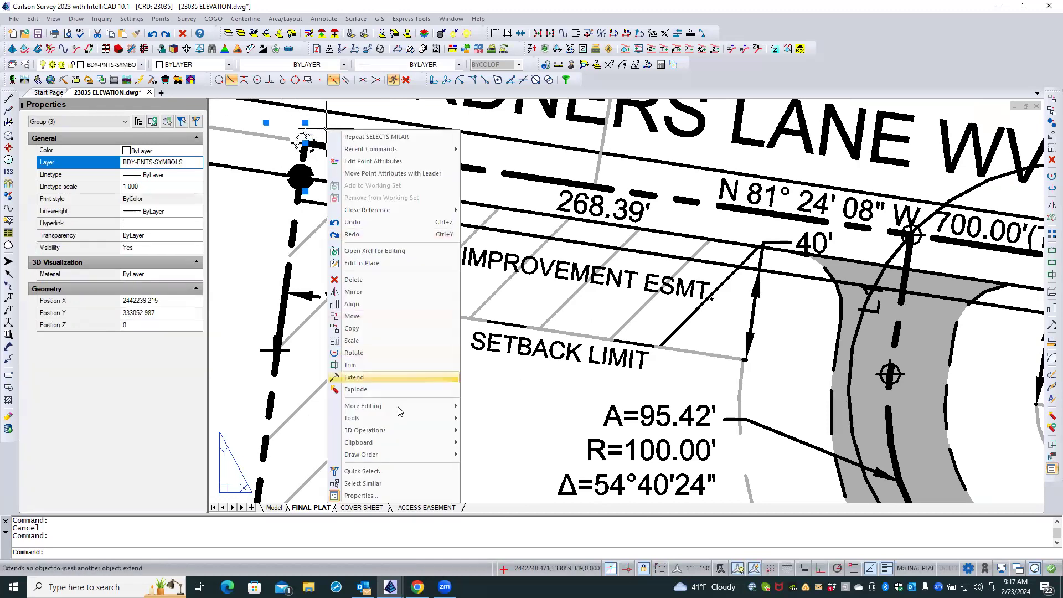
pyautogui.click(355, 484)
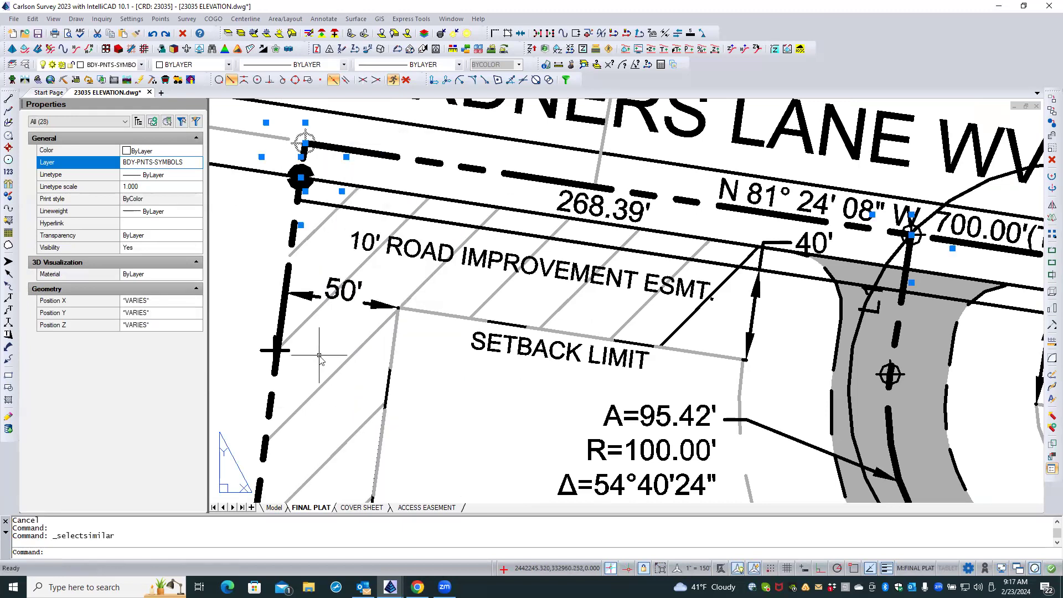
pyautogui.rightClick(320, 372)
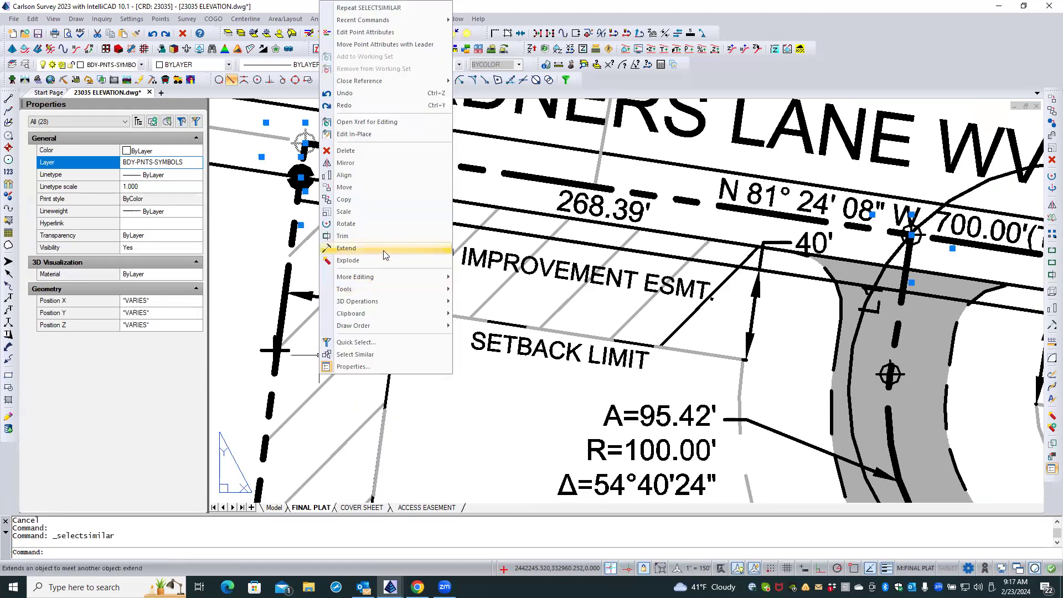
pyautogui.moveTo(394, 327)
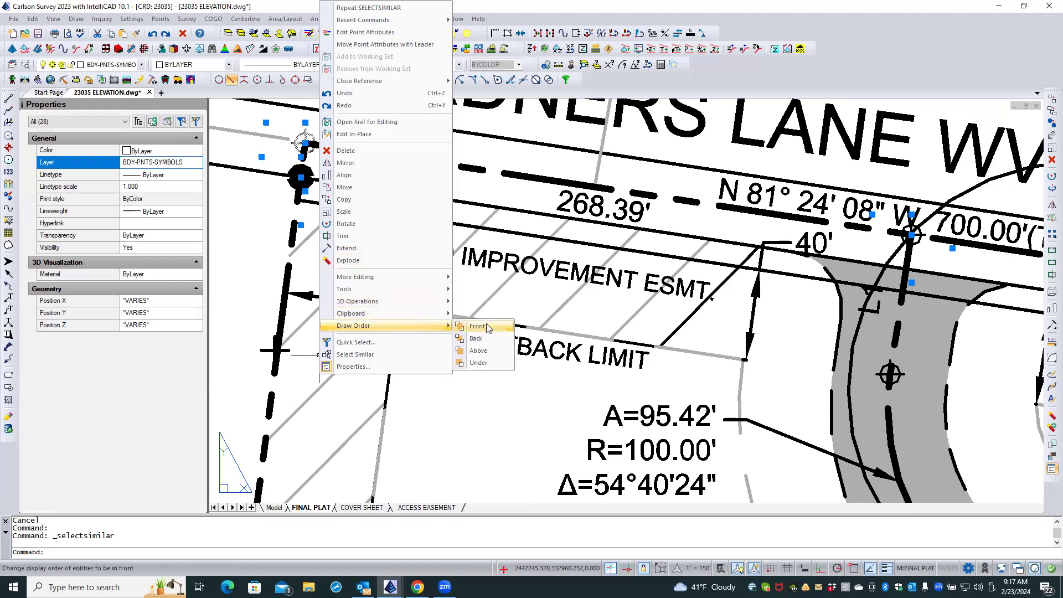
pyautogui.click(477, 327)
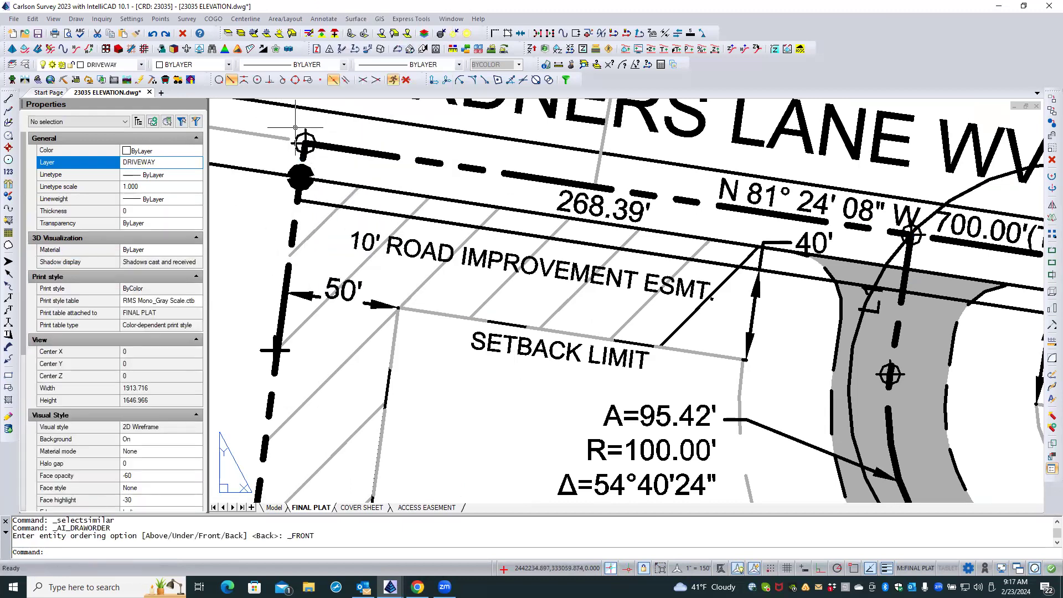
pyautogui.write('rea')
pyautogui.press('Return')
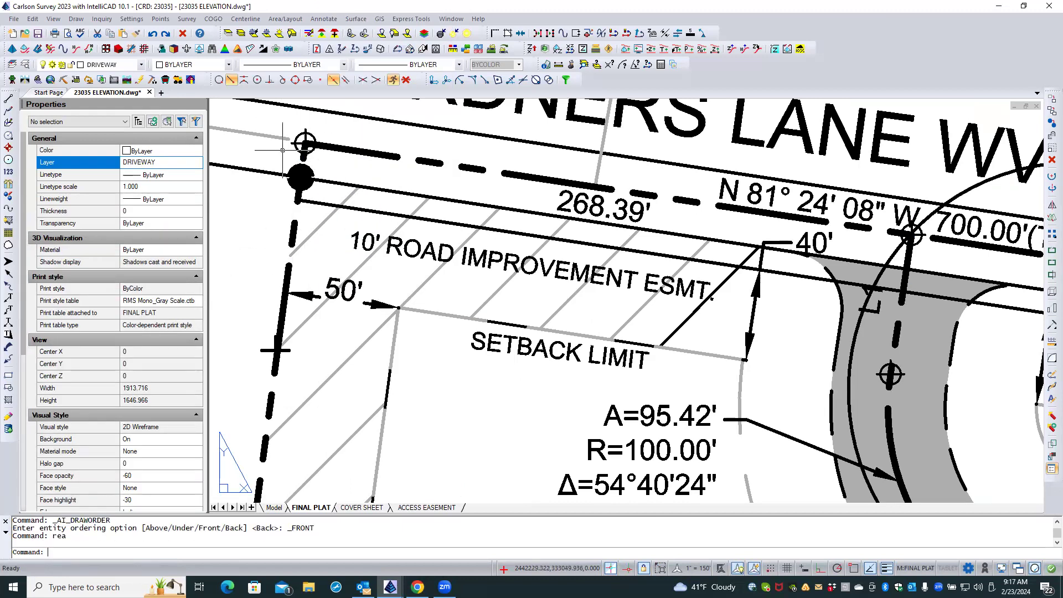
# Change the northwest corner point's symbol to SPT4_W from the Points+Wipeout category.
pyautogui.click(310, 135)
pyautogui.doubleClick(306, 143)
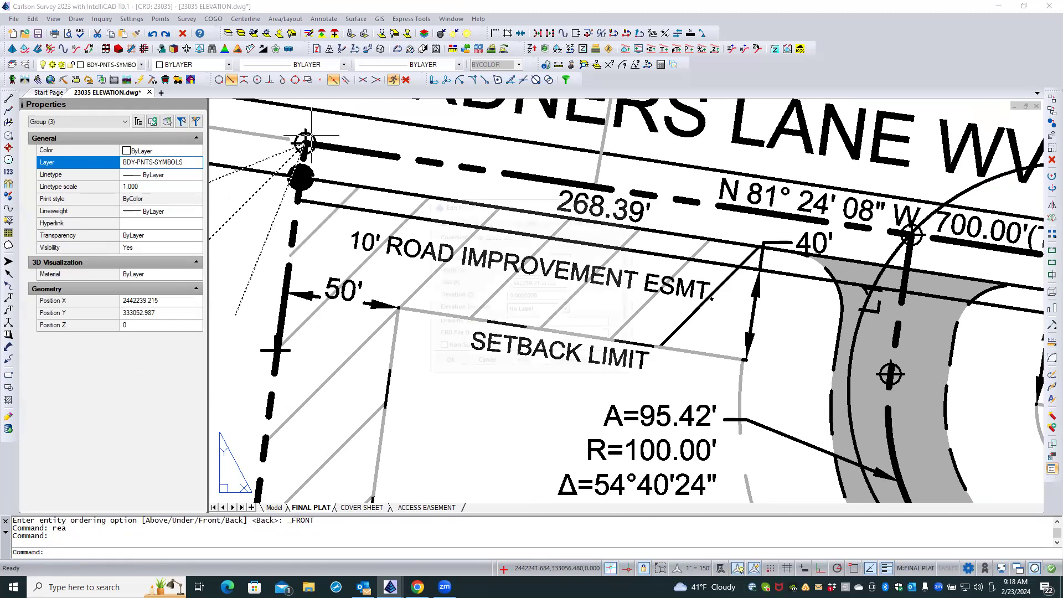
pyautogui.click(632, 195)
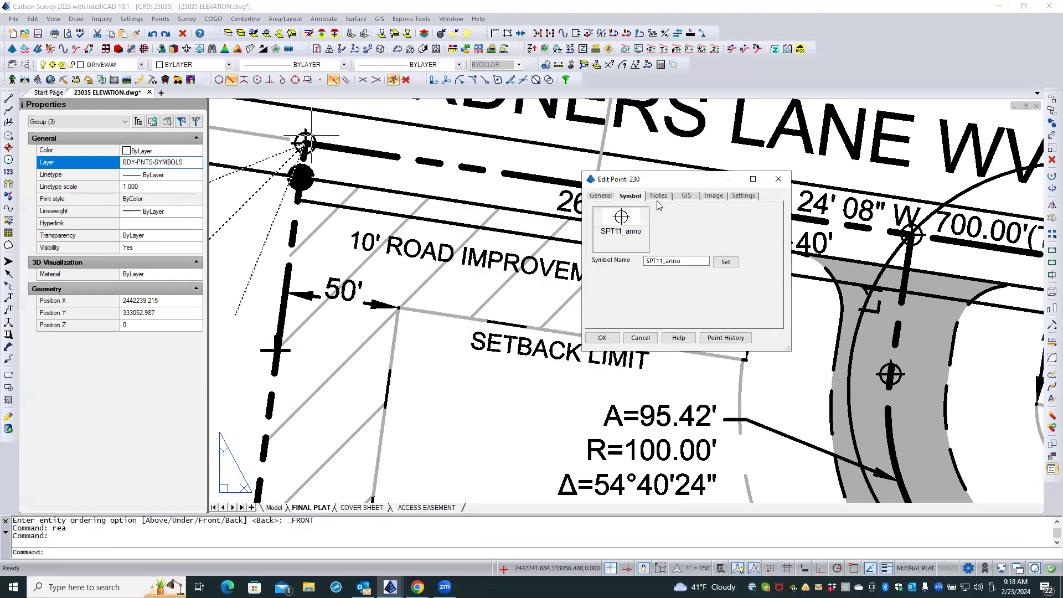
pyautogui.click(612, 238)
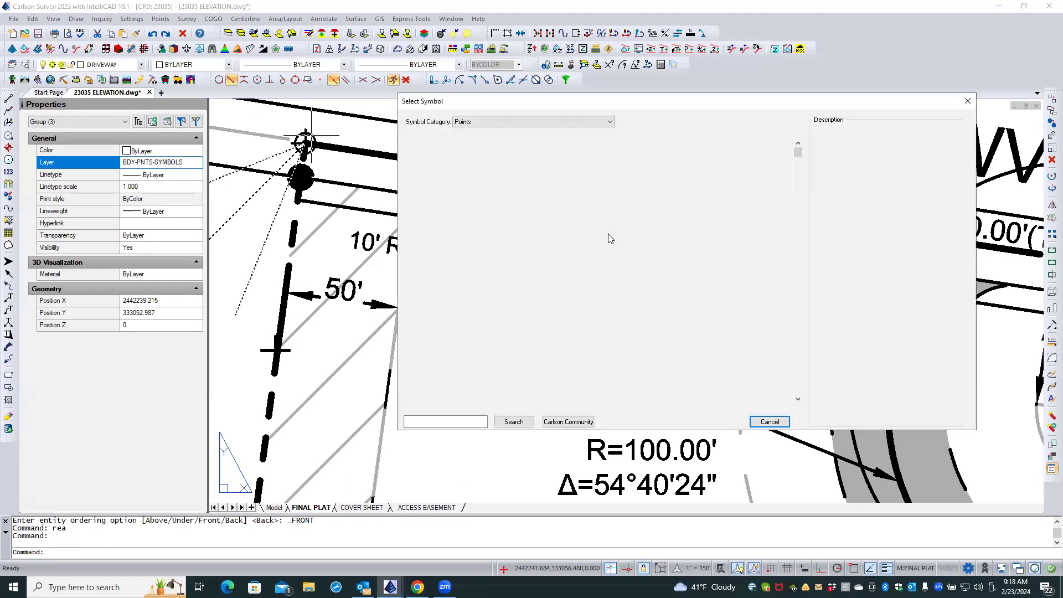
pyautogui.click(499, 122)
pyautogui.click(489, 143)
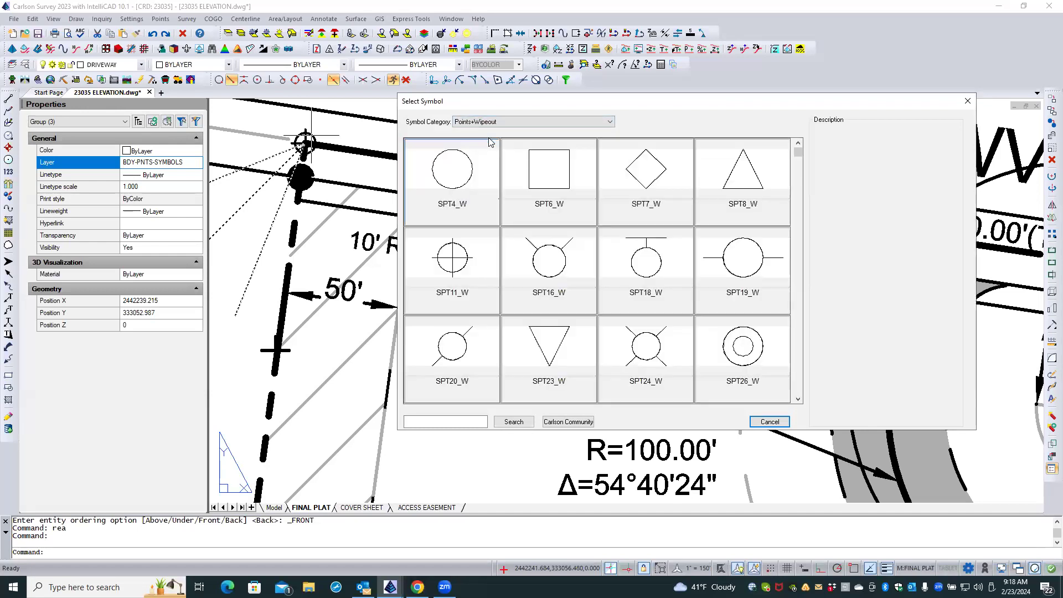
pyautogui.click(466, 173)
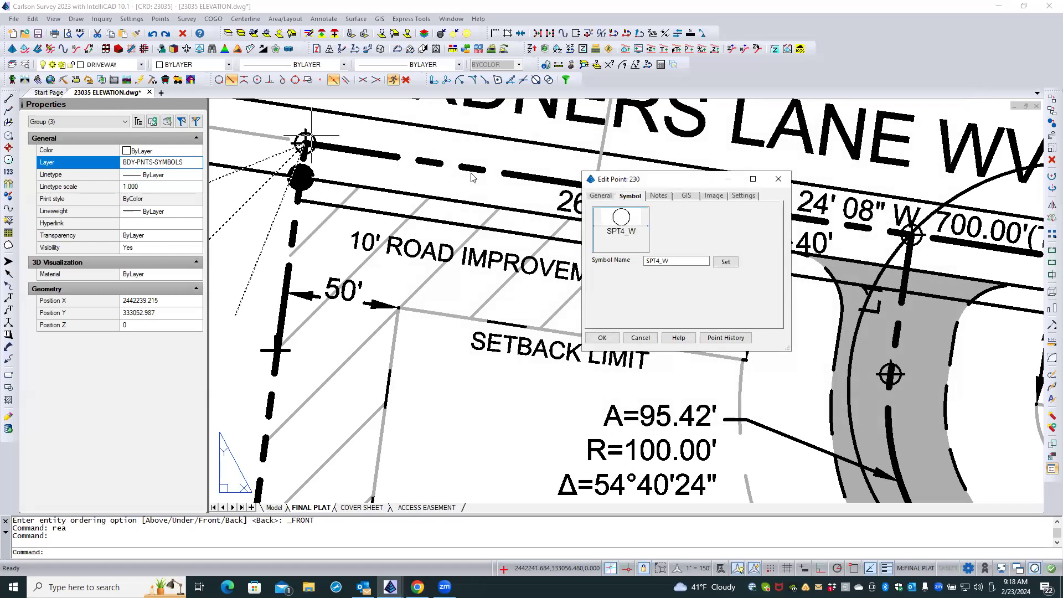
pyautogui.click(602, 338)
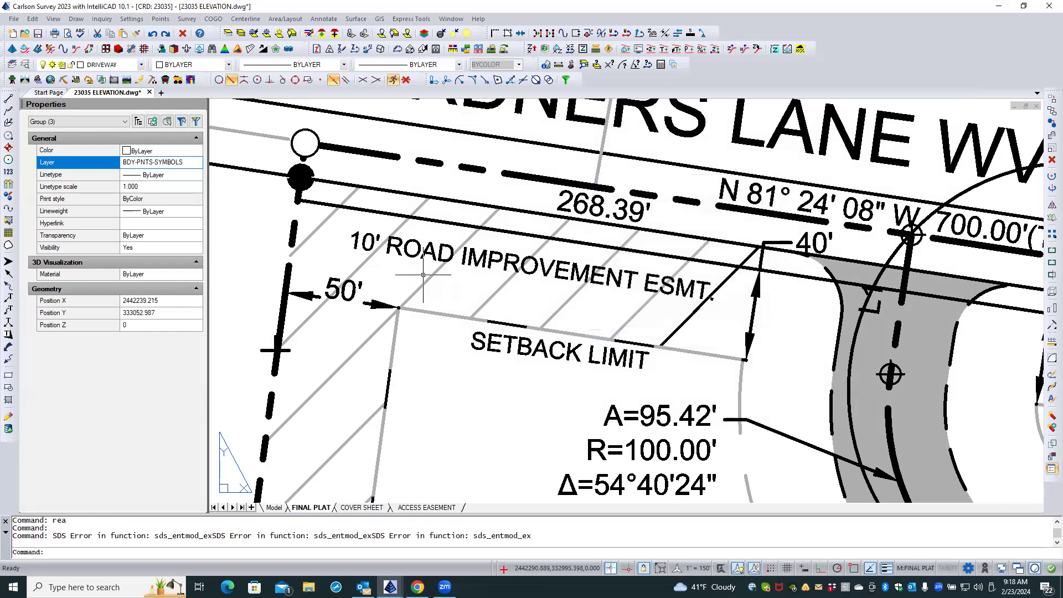
# Set the northwest corner point's symbol to SPT11_W from the Points+Wipeout category.
pyautogui.click(313, 132)
pyautogui.doubleClick(306, 143)
pyautogui.click(634, 224)
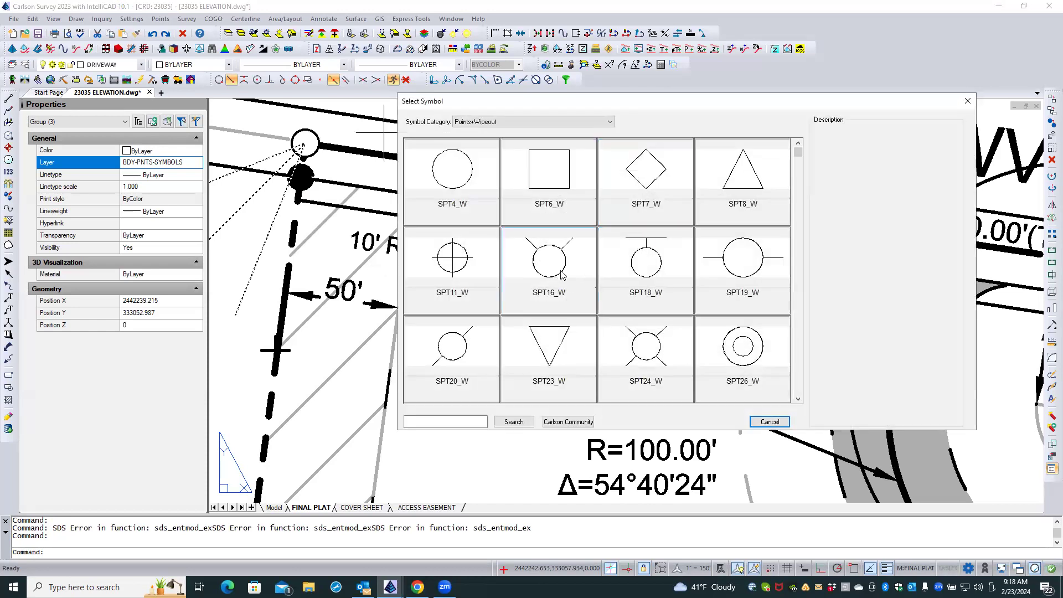
pyautogui.click(470, 272)
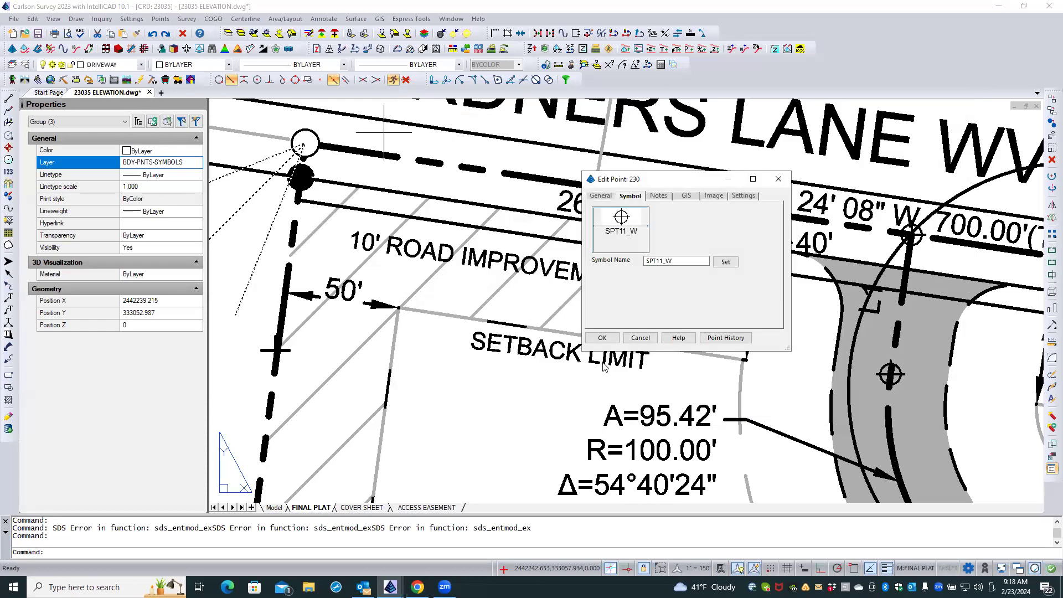
pyautogui.click(602, 337)
pyautogui.press('Escape')
# Check the block definition and properties of the point symbol where the driveway centerline meets the N 81° 24' 08" W boundary.
pyautogui.scroll(-4, 251, 194)
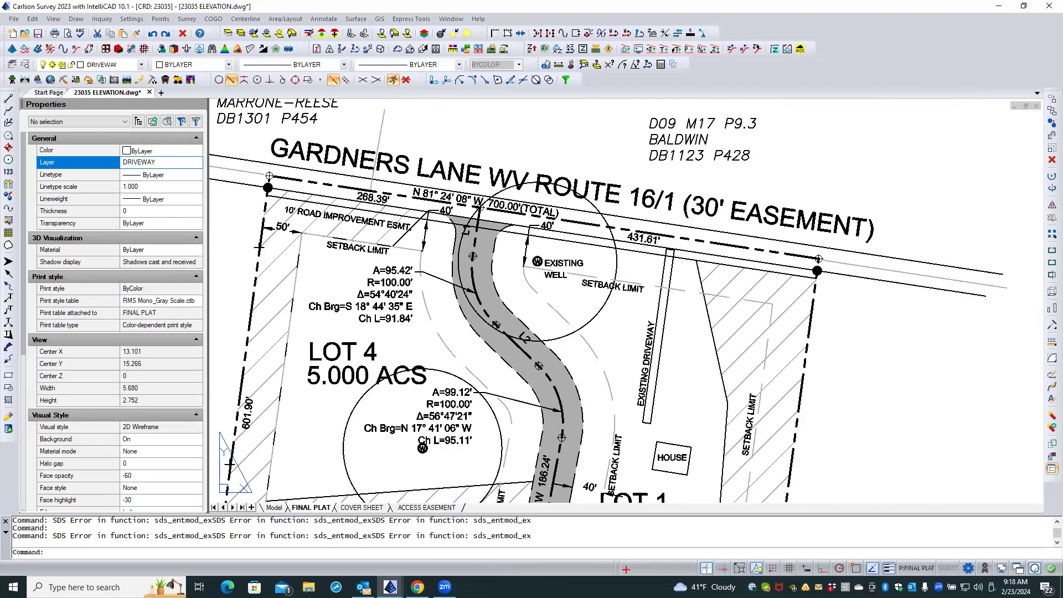
pyautogui.scroll(5, 483, 210)
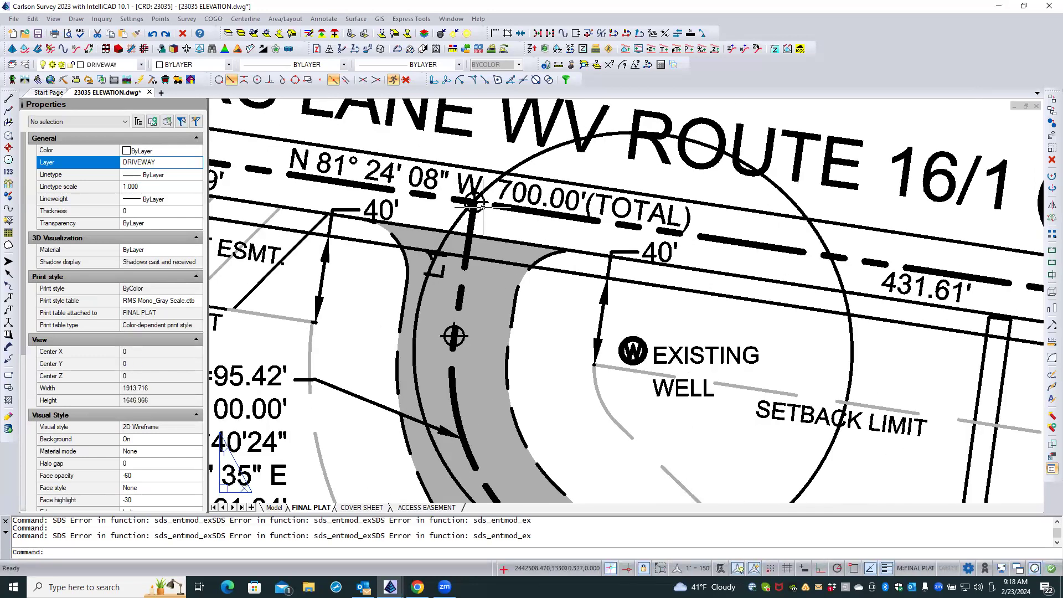
pyautogui.doubleClick(481, 207)
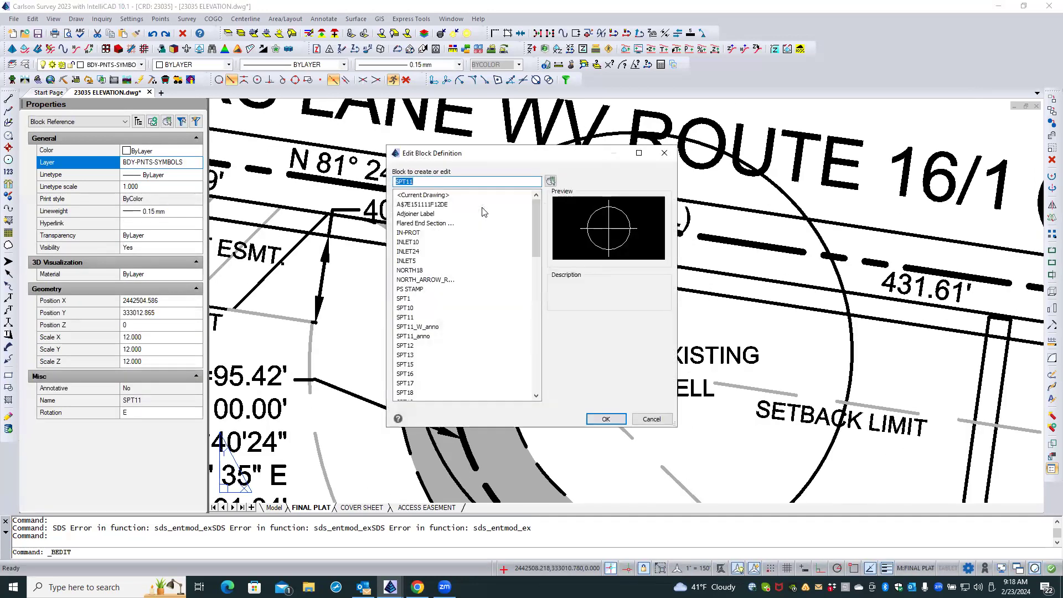
pyautogui.click(653, 419)
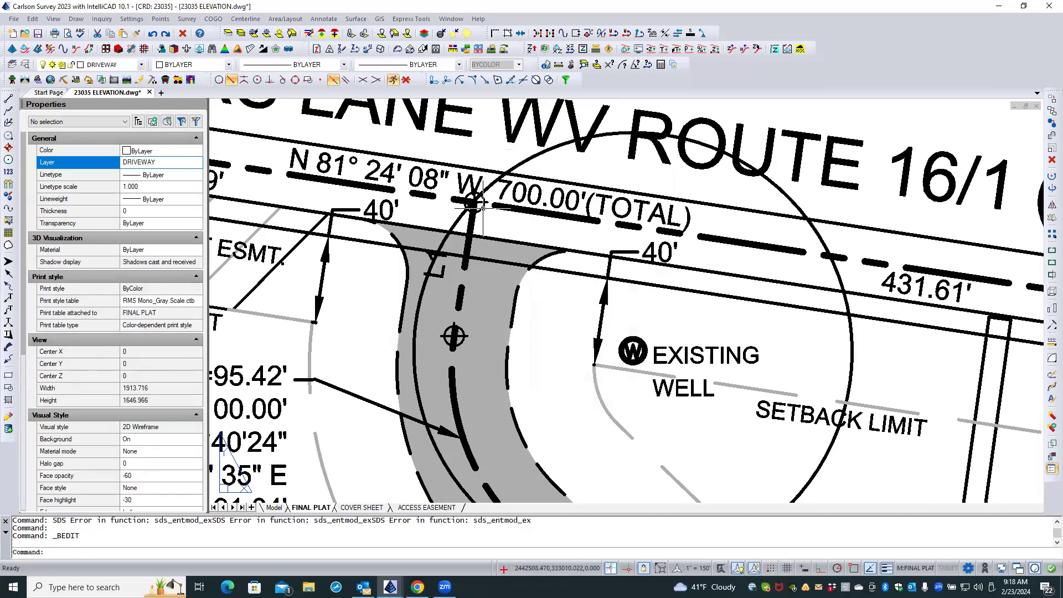
pyautogui.click(481, 205)
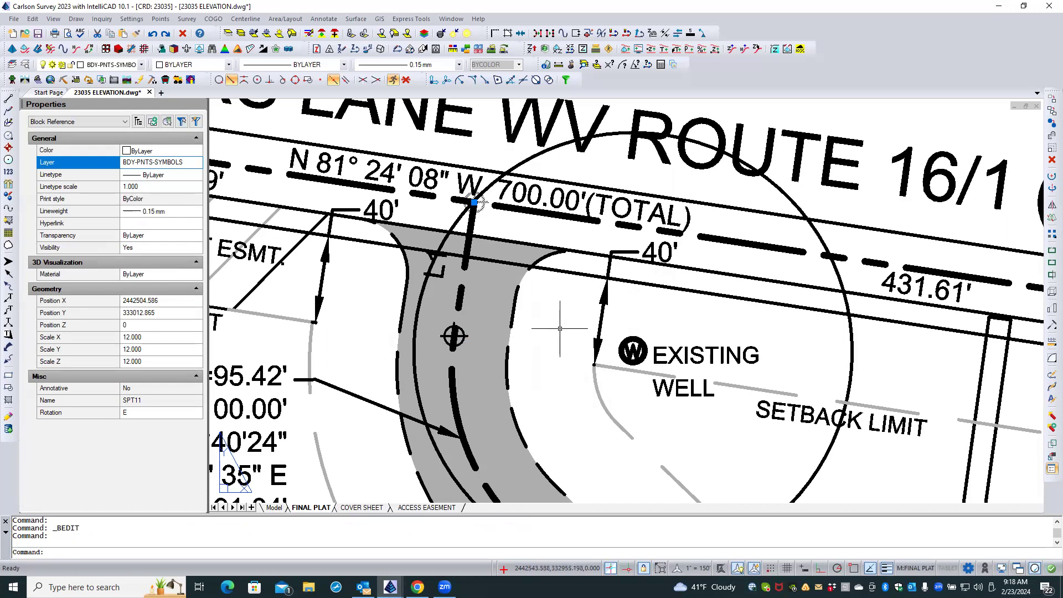
pyautogui.press('Escape')
pyautogui.press('Escape')
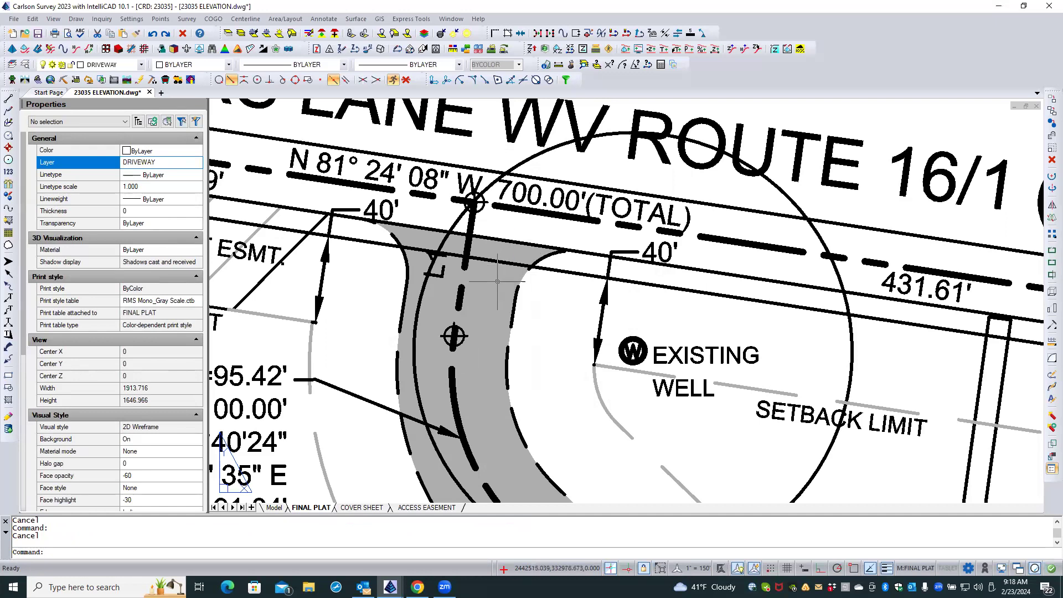
# Select the SPT11 block symbol at the driveway centerline's north end on the boundary line.
pyautogui.scroll(-1, 536, 344)
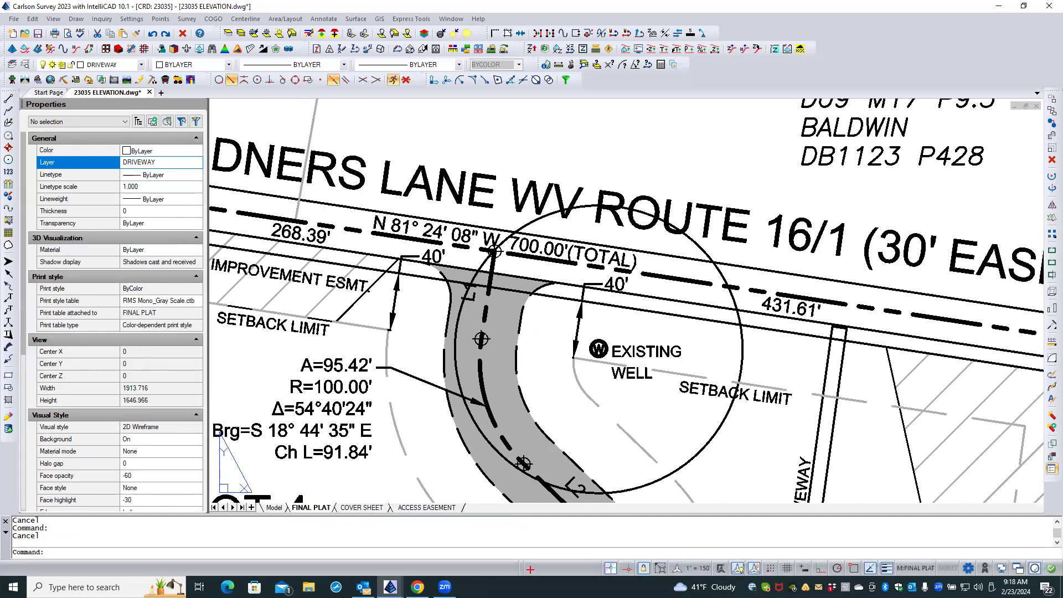
pyautogui.scroll(2, 496, 252)
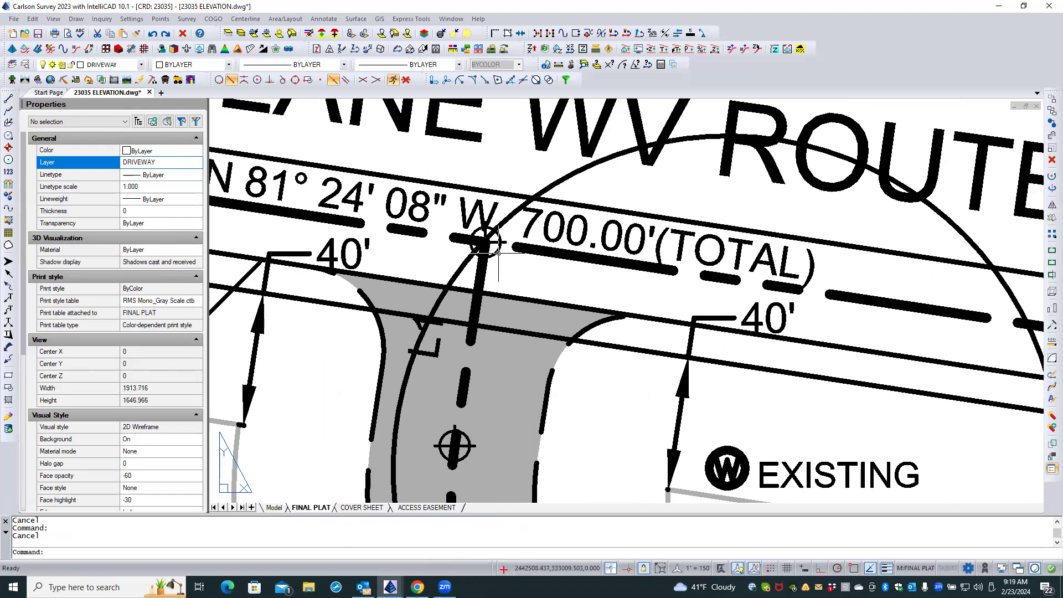
pyautogui.click(490, 244)
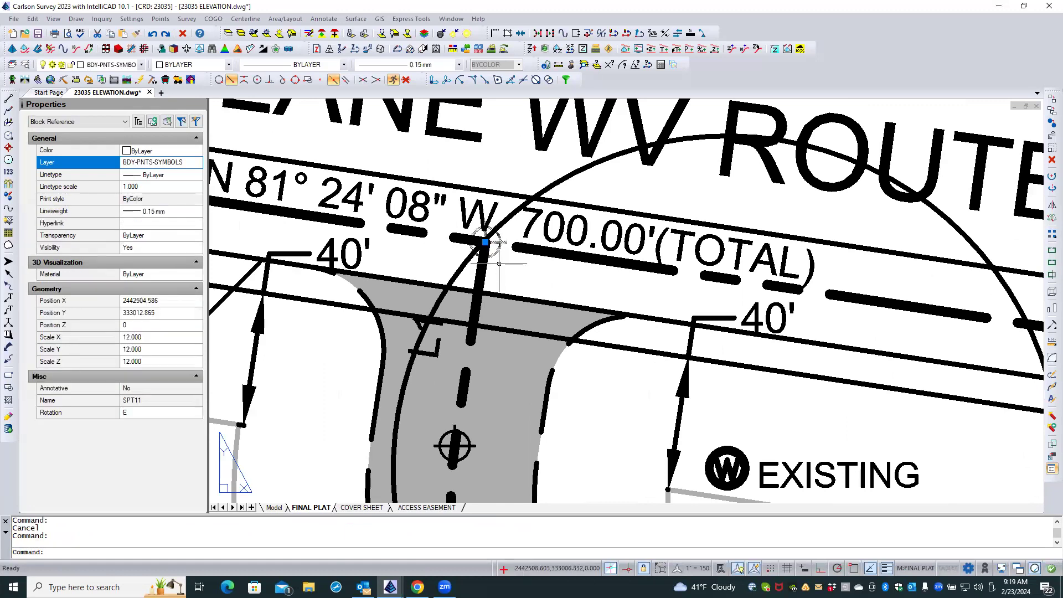
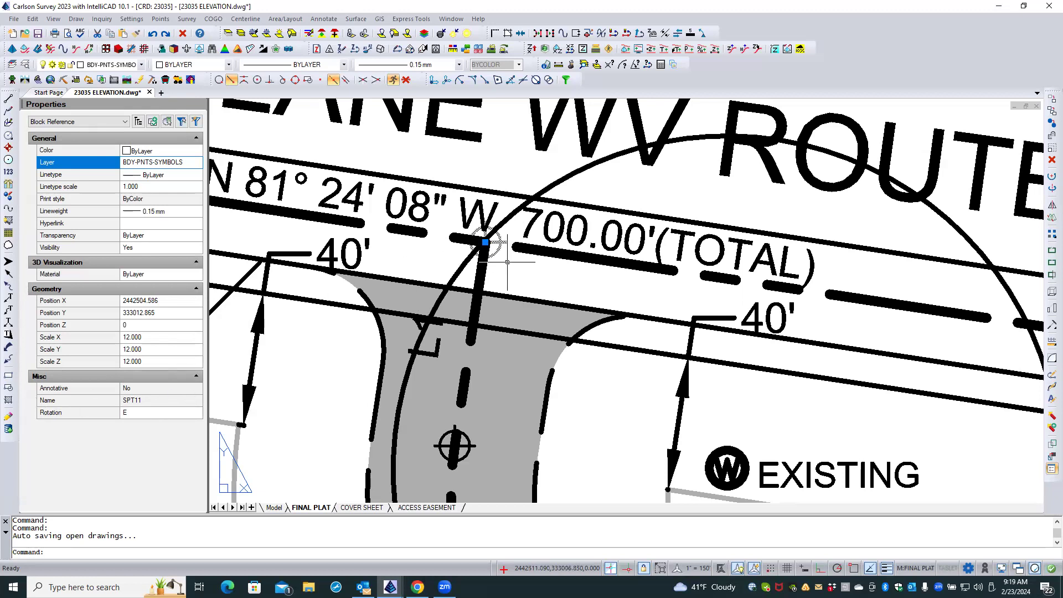
# Make BDY-PNTS-SYMBOLS the current layer by matching the point symbol at the driveway centerline's north end.
pyautogui.press('Escape')
pyautogui.press('Escape')
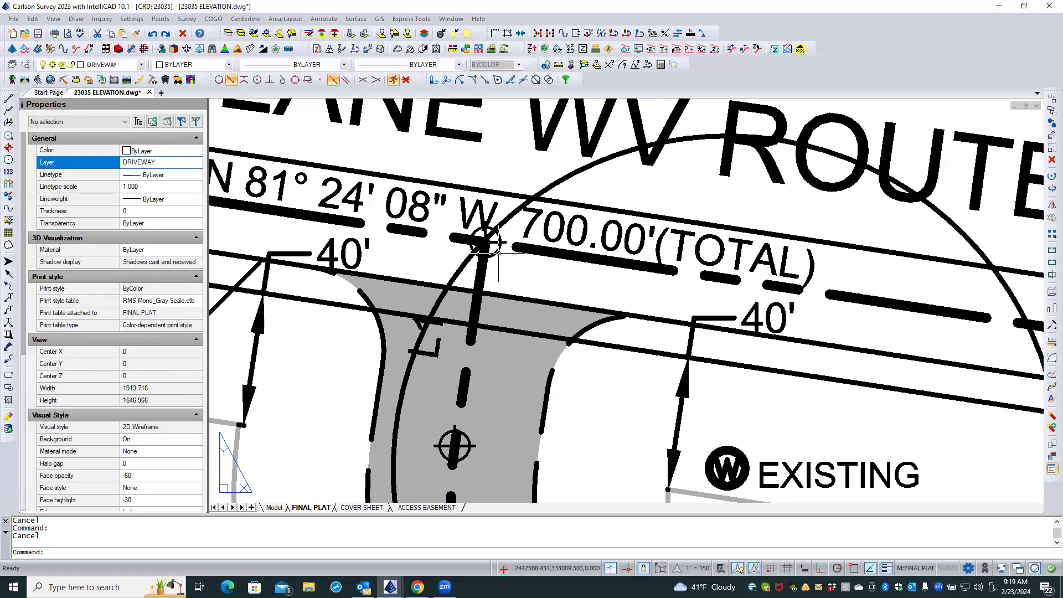
pyautogui.click(487, 244)
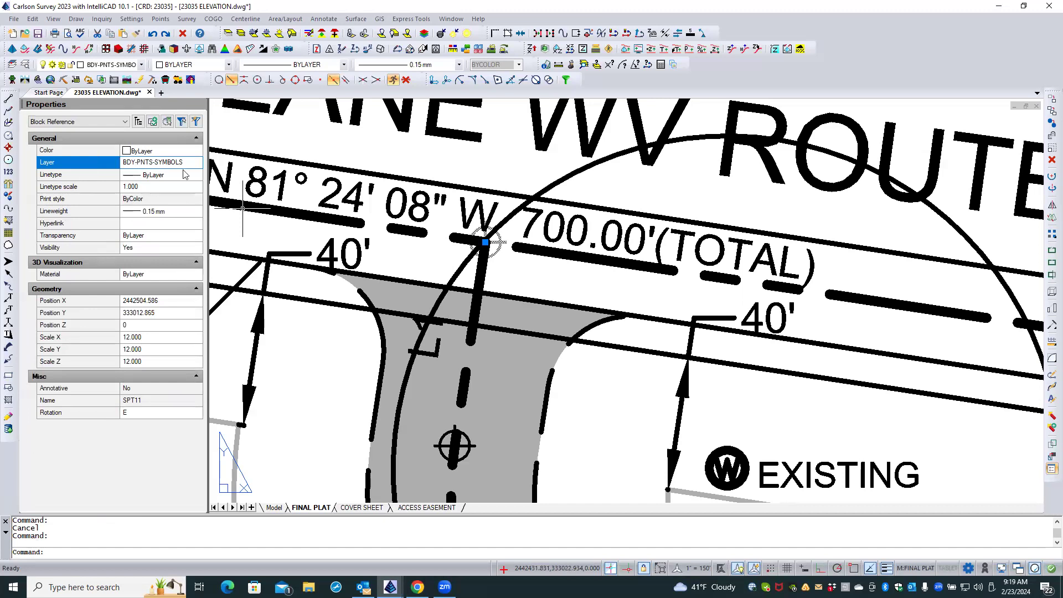
pyautogui.press('Escape')
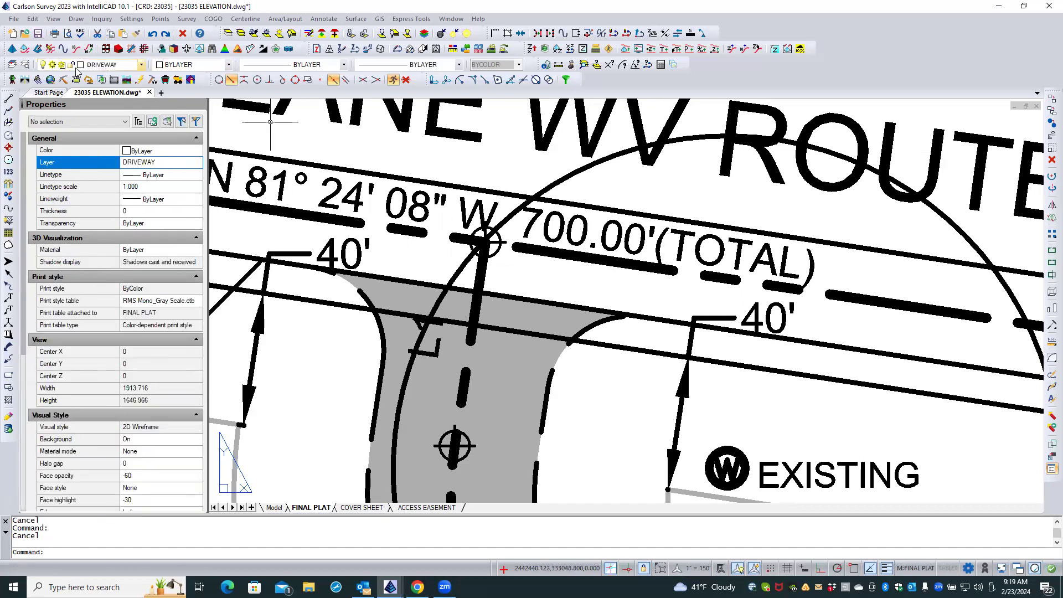
pyautogui.click(11, 65)
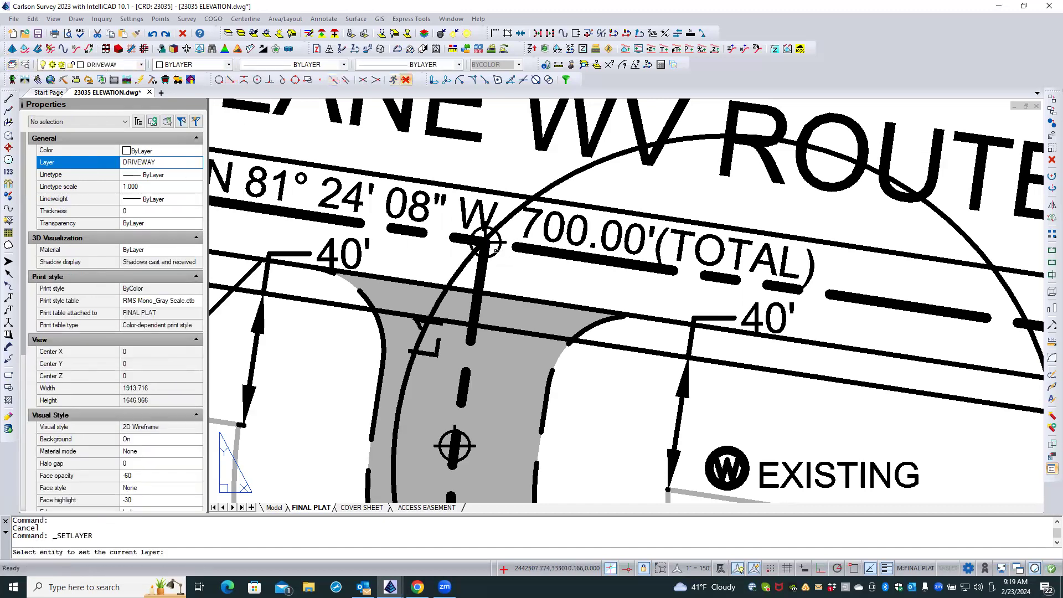
pyautogui.click(497, 251)
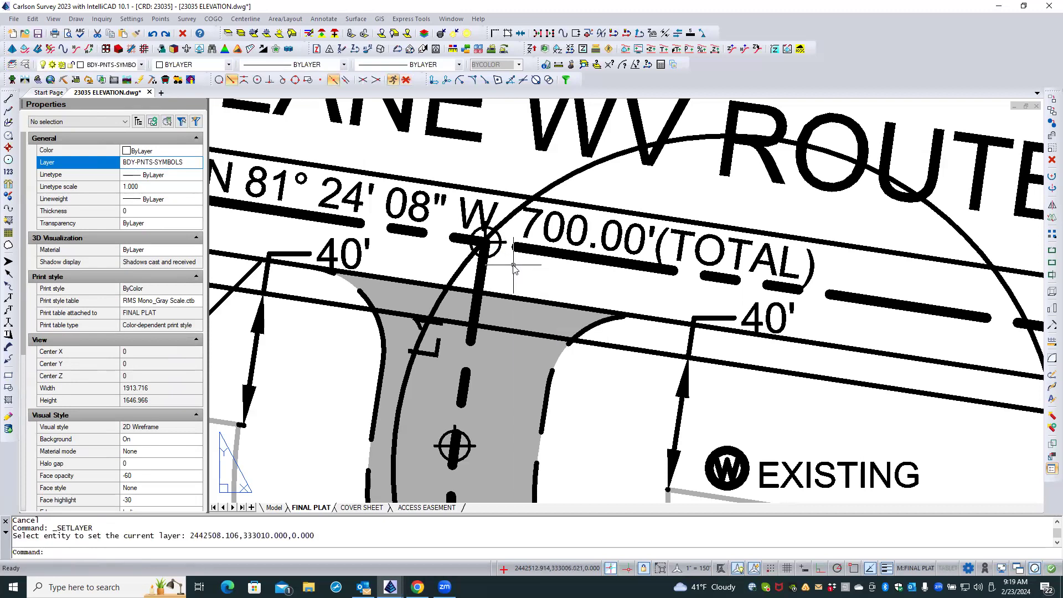
pyautogui.press('Escape')
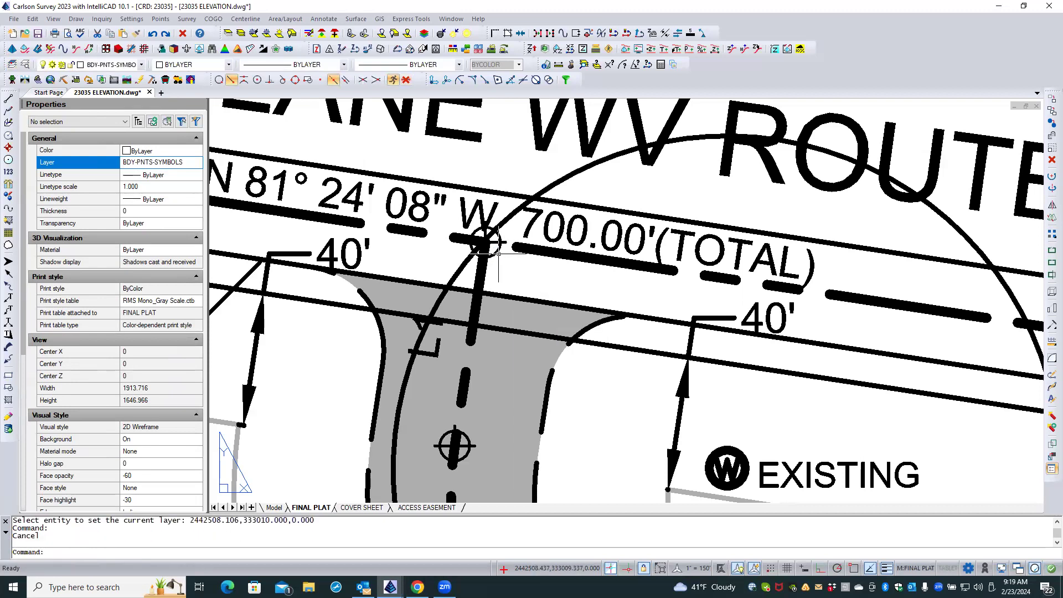
# Delete the SPT11 symbol at the driveway centerline's north end and choose SPT11_W from the Points+Wipeout category as the symbol to insert.
pyautogui.click(497, 252)
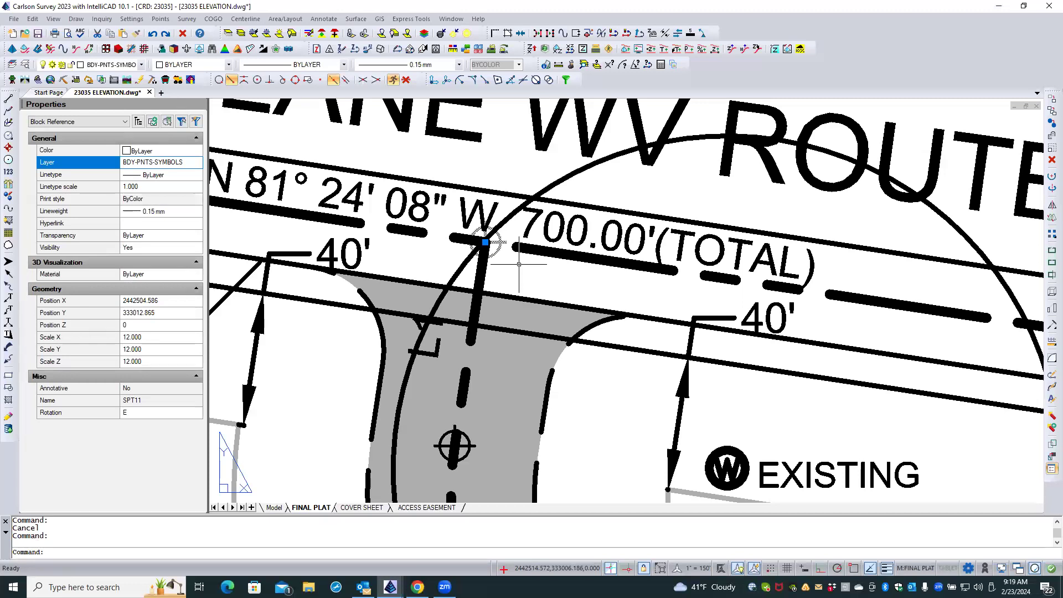
pyautogui.press('Delete')
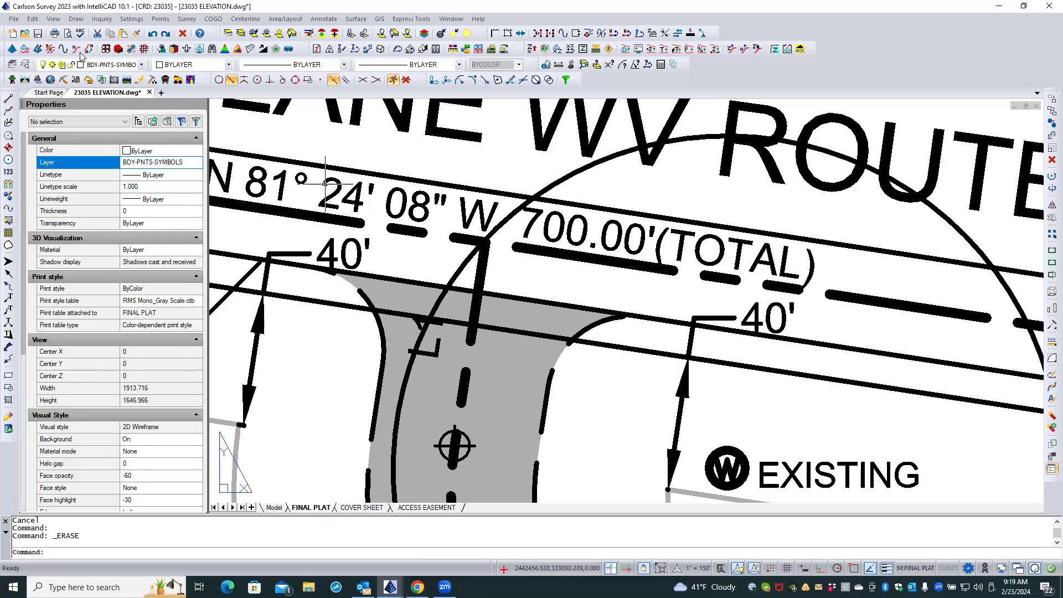
pyautogui.click(76, 19)
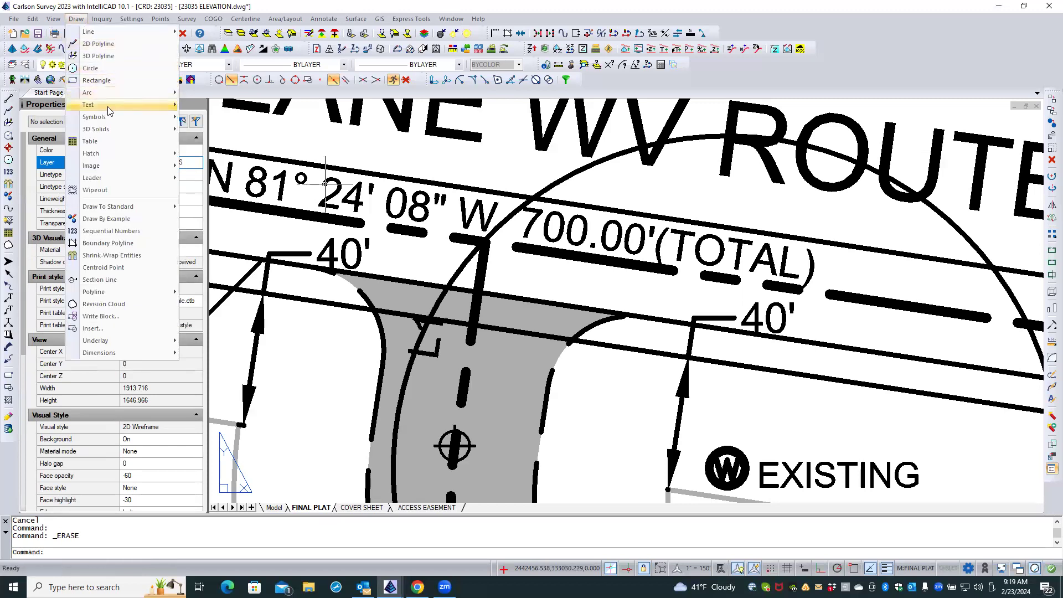
pyautogui.moveTo(104, 117)
pyautogui.click(214, 118)
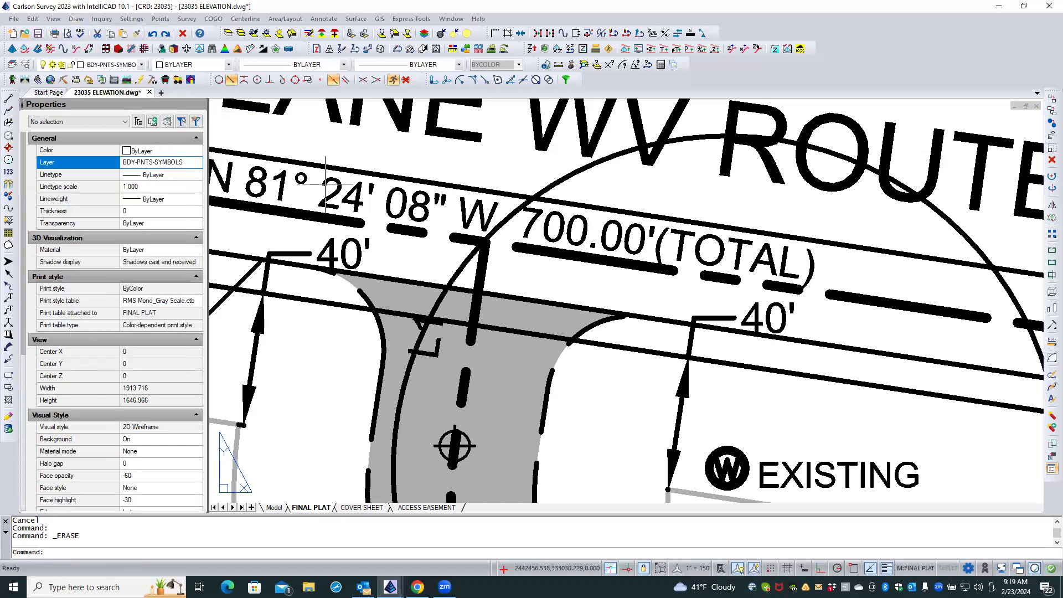
pyautogui.click(543, 215)
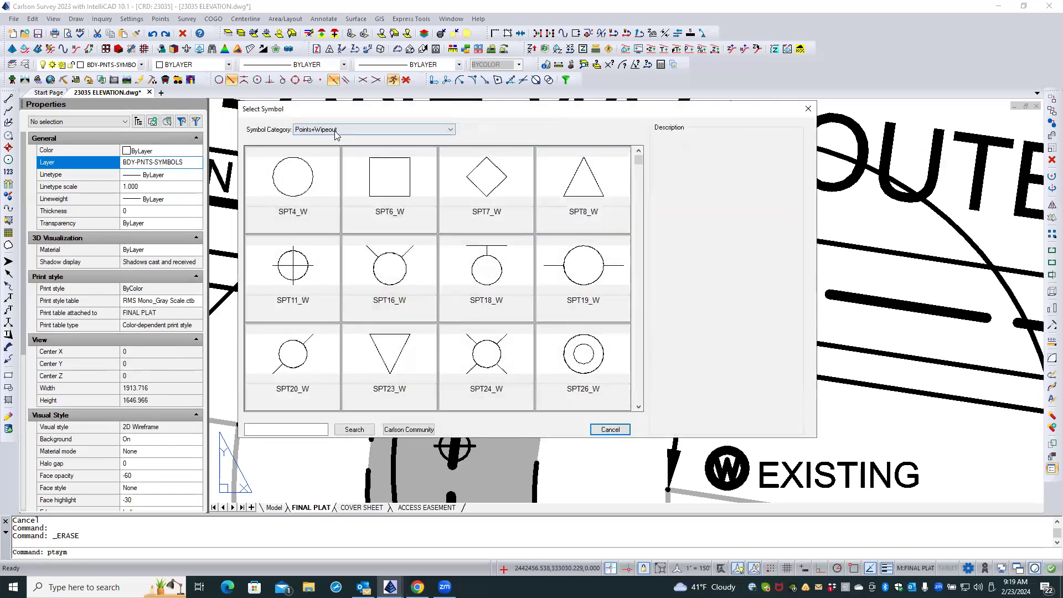
pyautogui.click(336, 132)
pyautogui.click(337, 146)
pyautogui.doubleClick(298, 256)
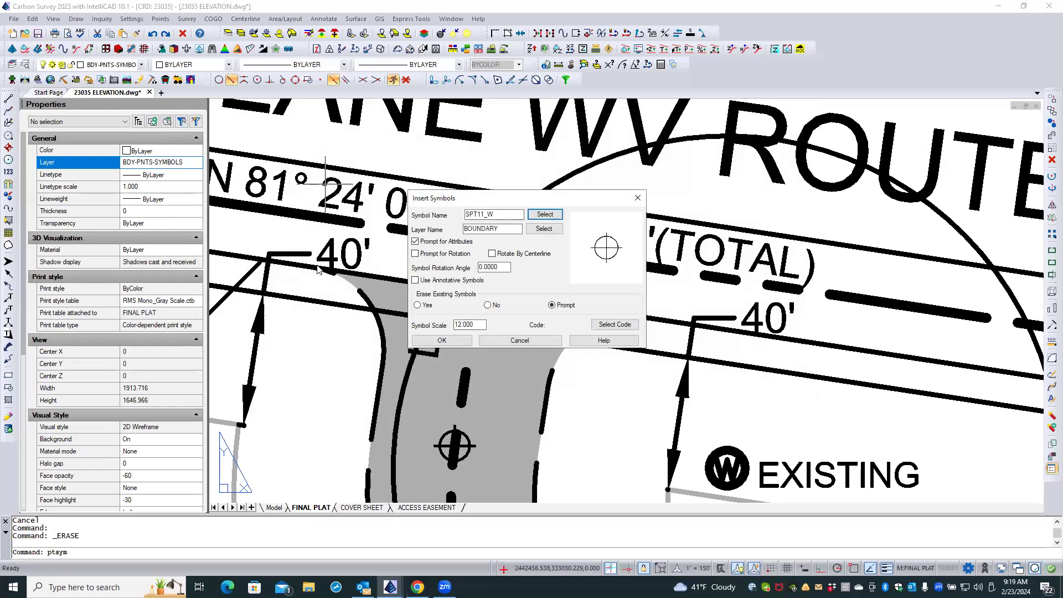
# Place the SPT11_W symbol at scale 12 on the driveway centerline's north endpoint with object snapping enabled.
pyautogui.click(443, 340)
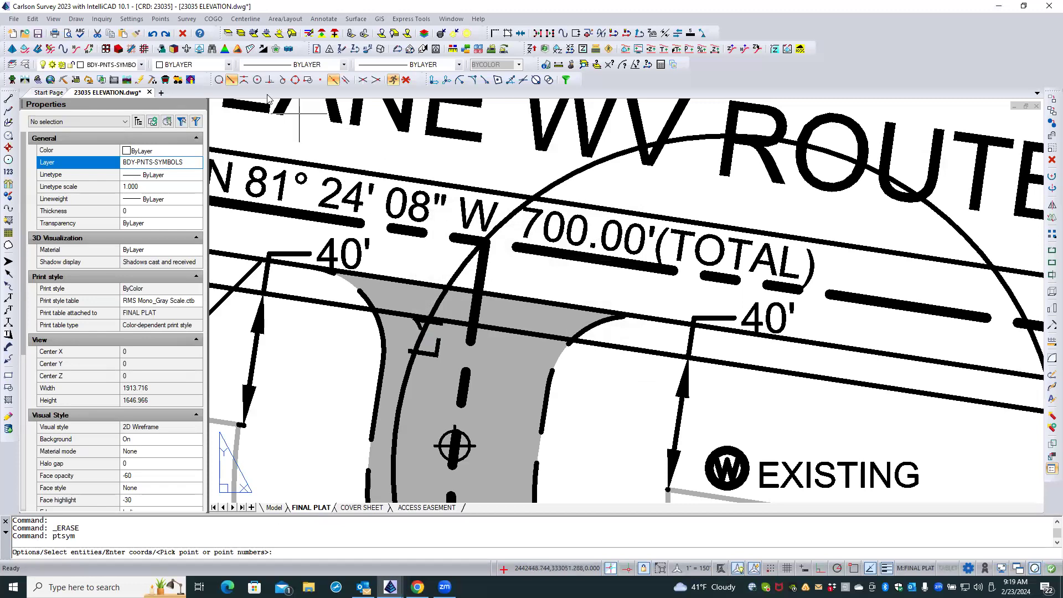
pyautogui.click(856, 570)
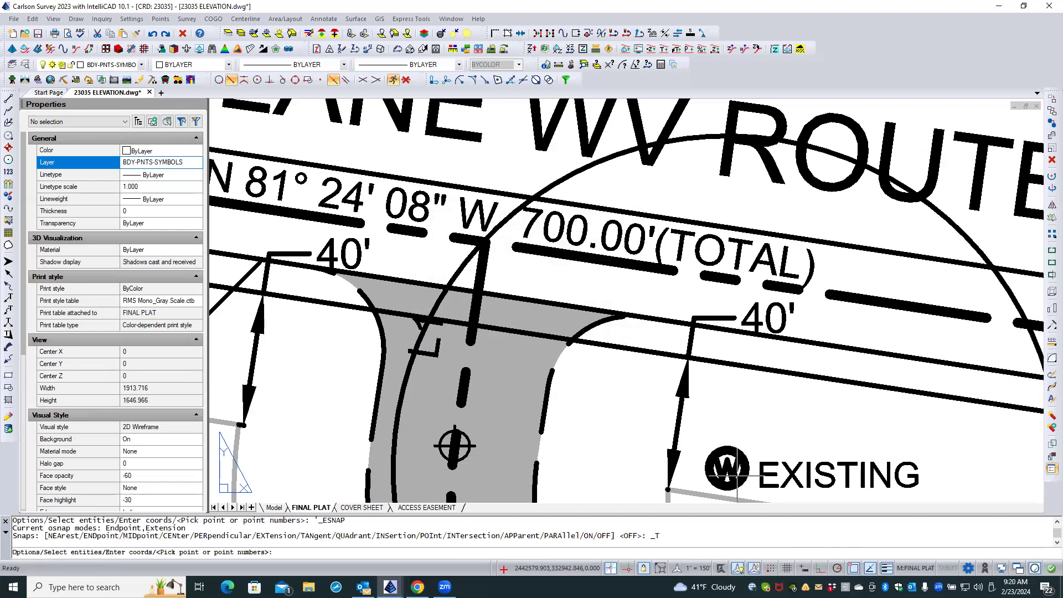
pyautogui.click(479, 269)
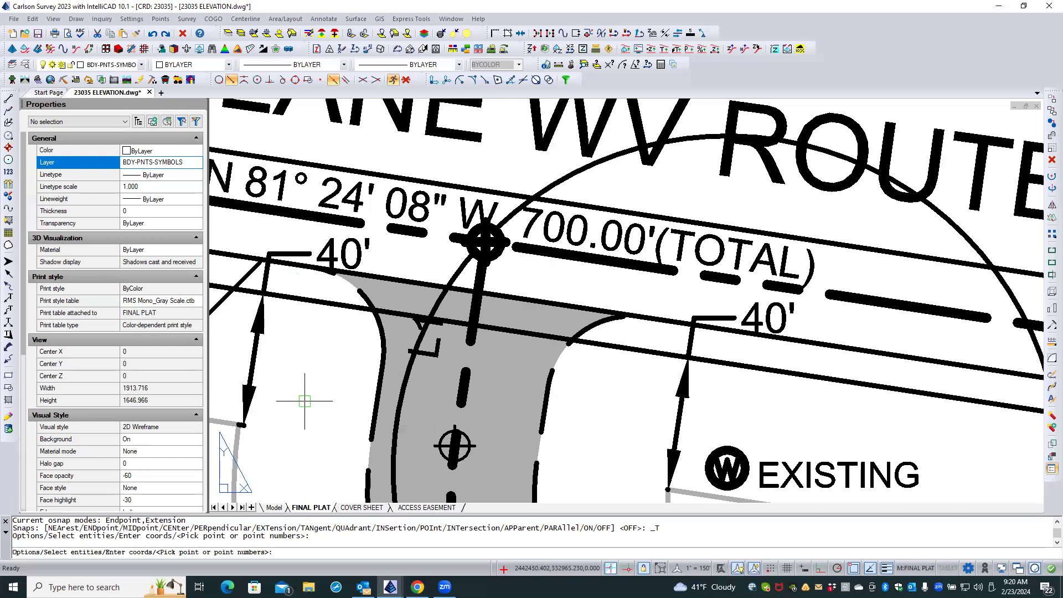
pyautogui.press('Return')
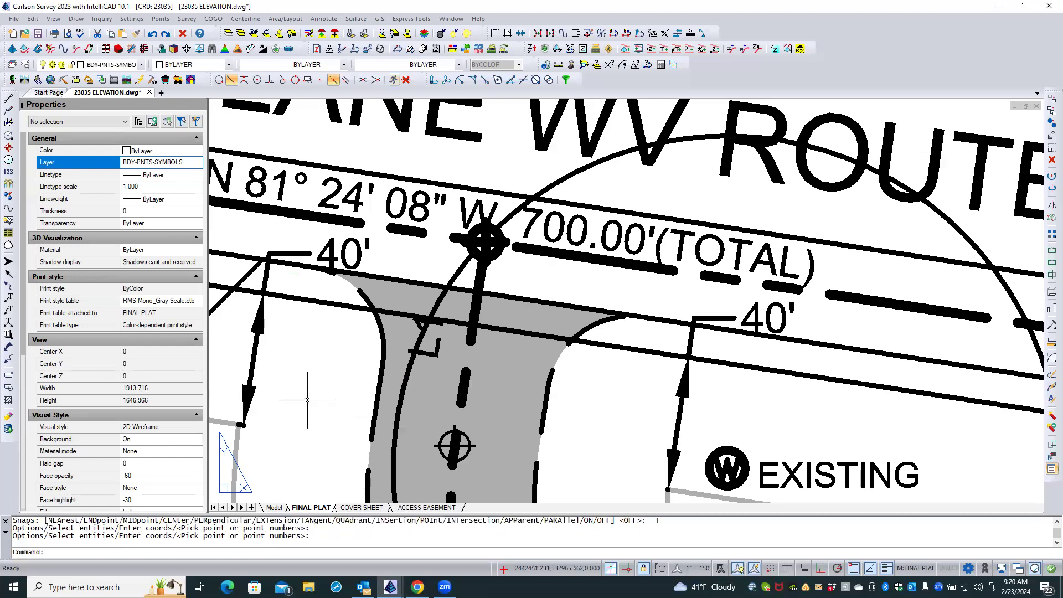
# Check the layer of the existing point symbol at the north end of the 95.42' driveway centerline curve.
pyautogui.click(441, 440)
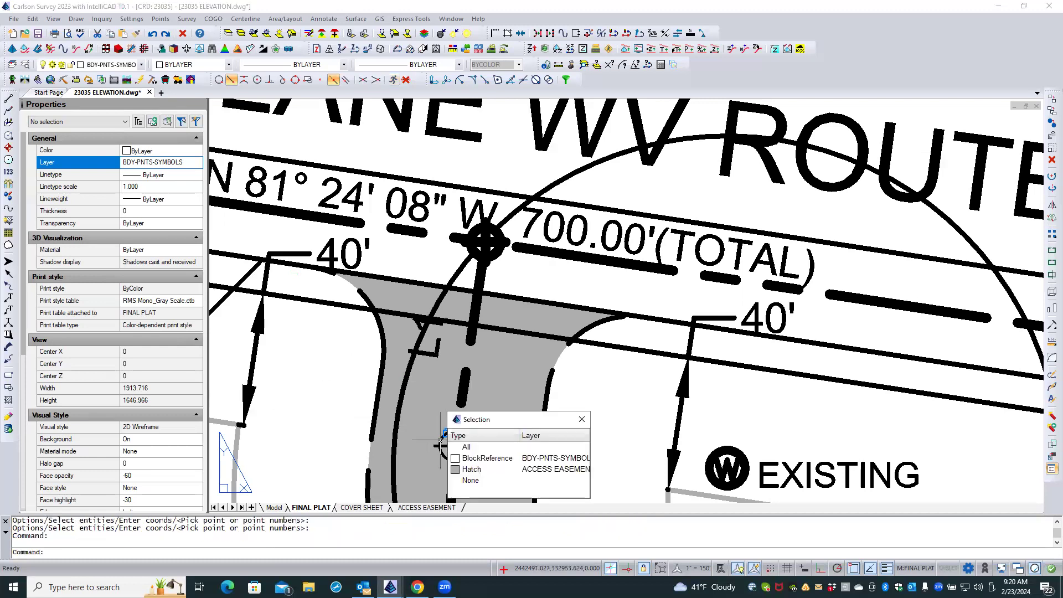
pyautogui.click(485, 459)
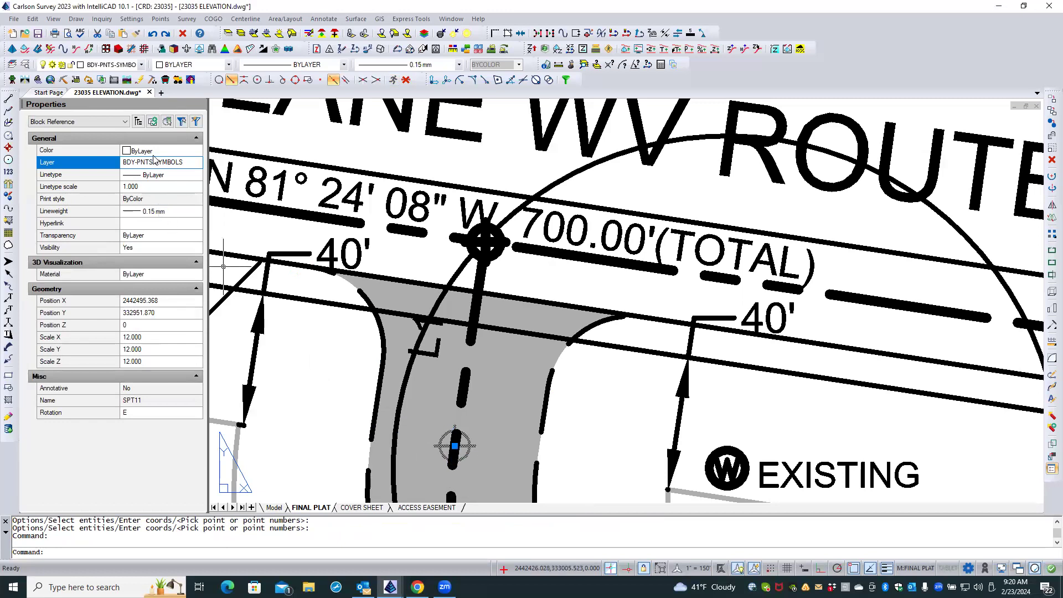
pyautogui.press('Escape')
pyautogui.press('Escape')
pyautogui.press('Escape')
# Move the SPT11_W symbol at the driveway centerline's north end to the BDY-PNTS-SYMBOLS layer.
pyautogui.click(498, 253)
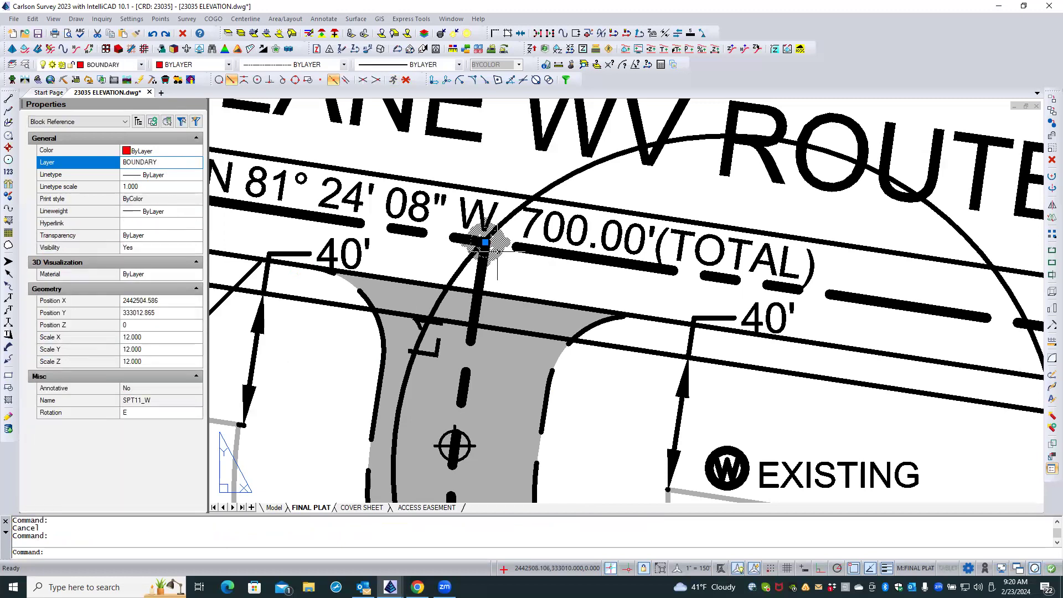
pyautogui.click(166, 162)
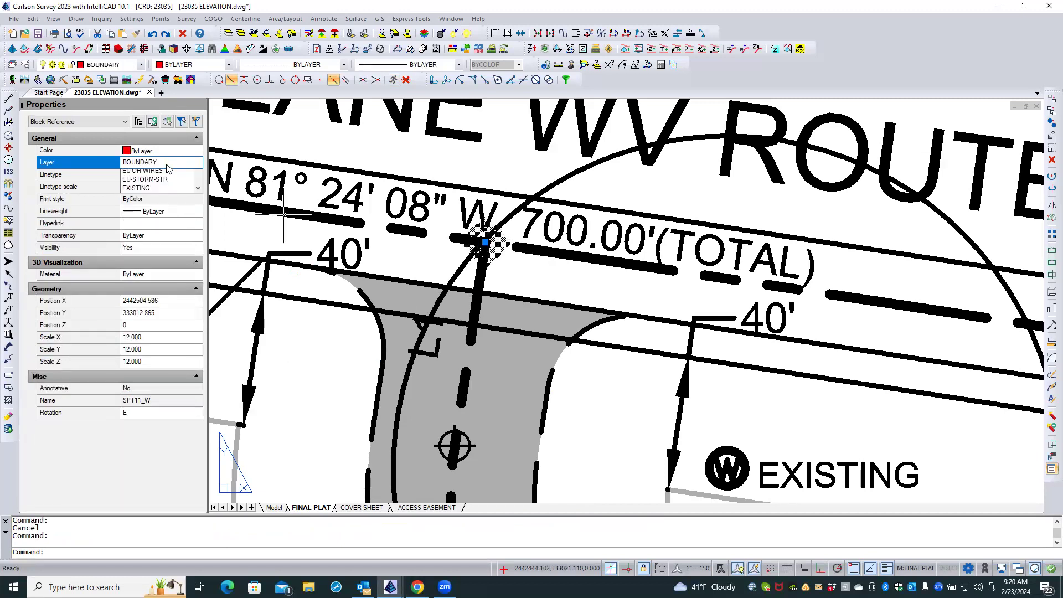
pyautogui.moveTo(199, 207); pyautogui.dragTo(200, 188)
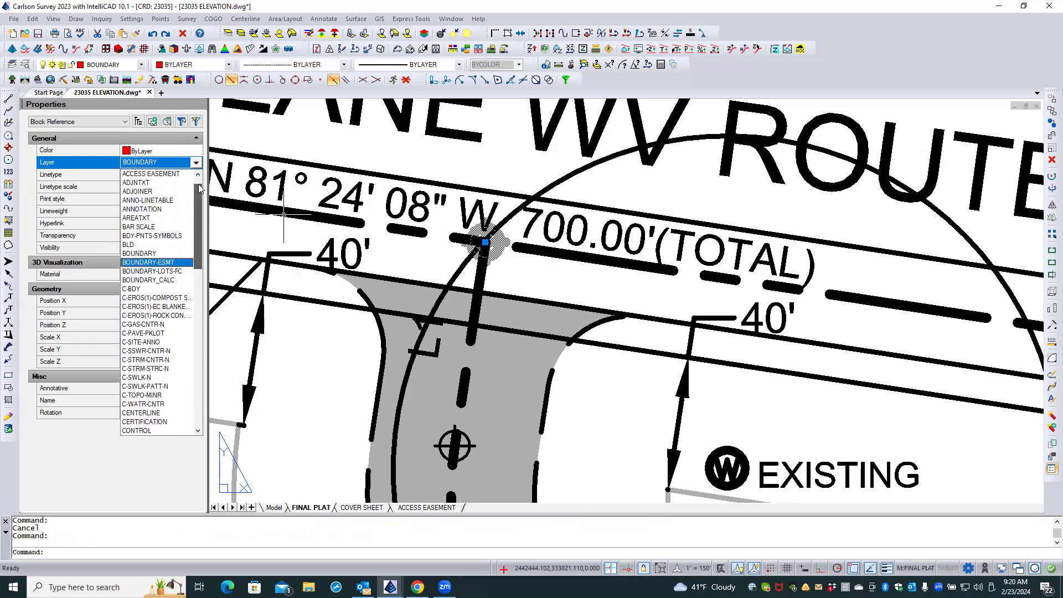
pyautogui.click(176, 236)
pyautogui.press('Escape')
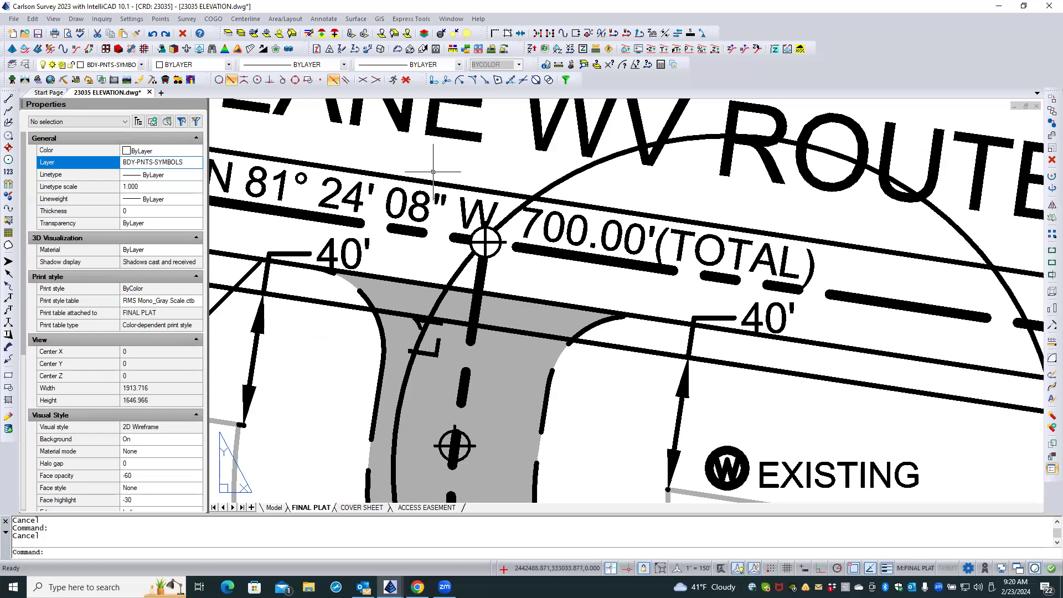
# Delete the SPT11 block symbol at the north end of the 95.42' driveway centerline curve.
pyautogui.scroll(-3, 433, 172)
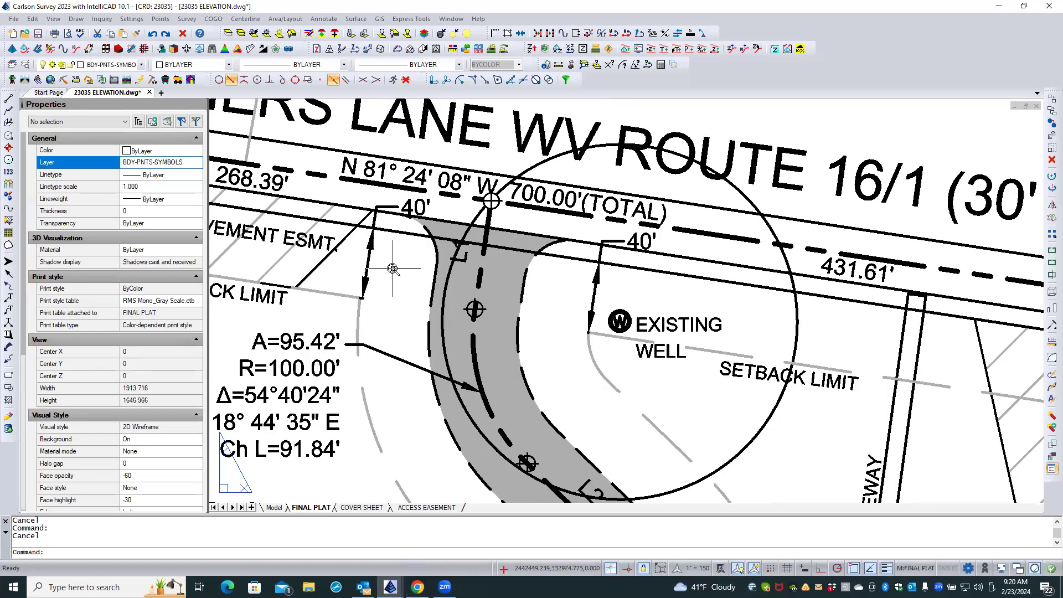
pyautogui.scroll(-2, 393, 269)
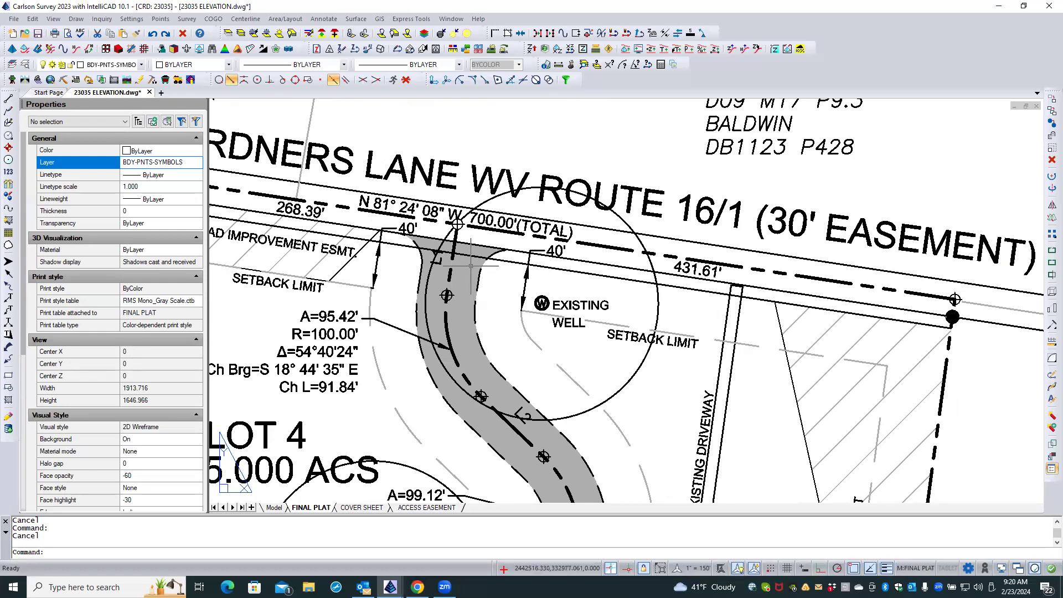
pyautogui.click(448, 297)
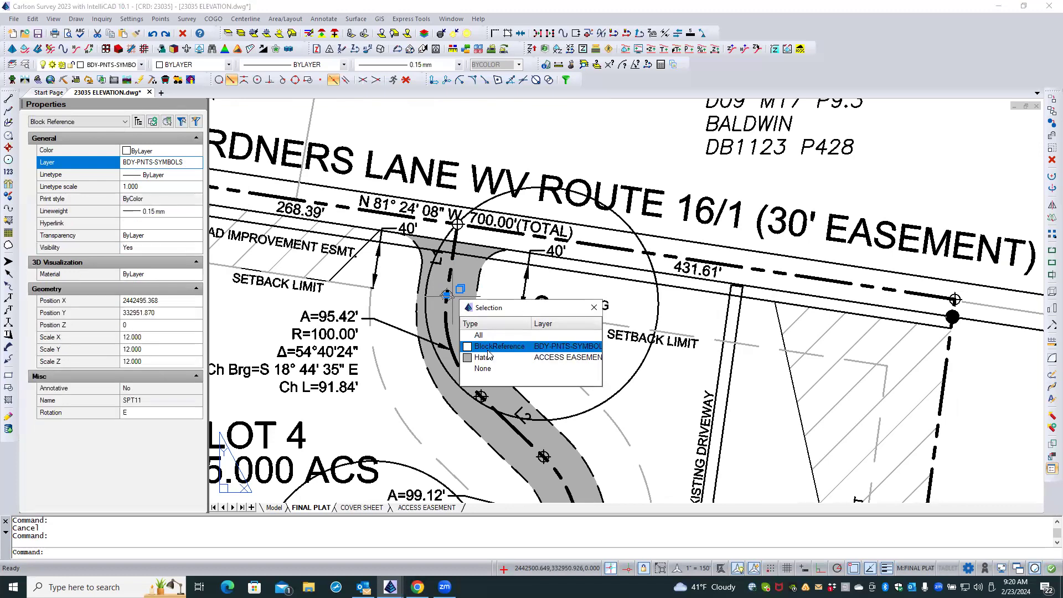
pyautogui.click(487, 351)
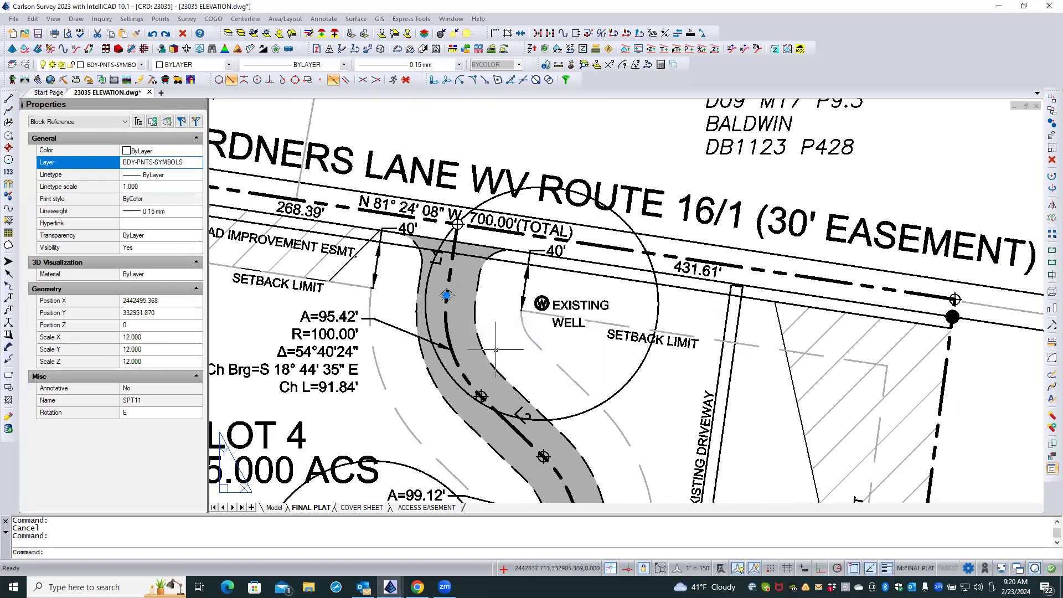
pyautogui.press('Delete')
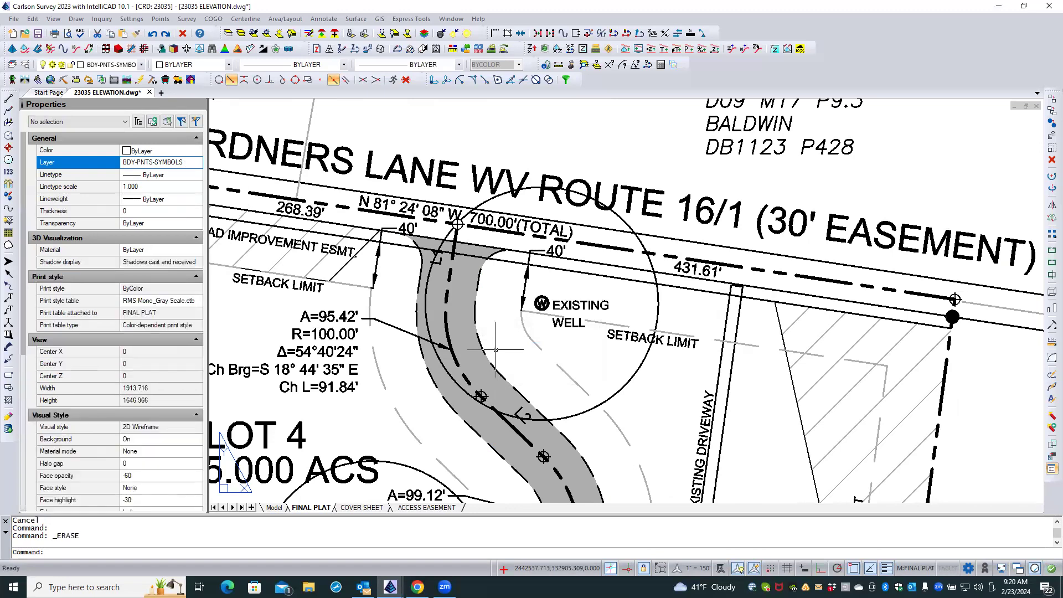
# Insert an SPT11_W symbol on layer BDY-PNTS-SYMBOLS at scale 12 at the north end of the 95.42' centerline curve.
pyautogui.click(81, 20)
pyautogui.moveTo(88, 118)
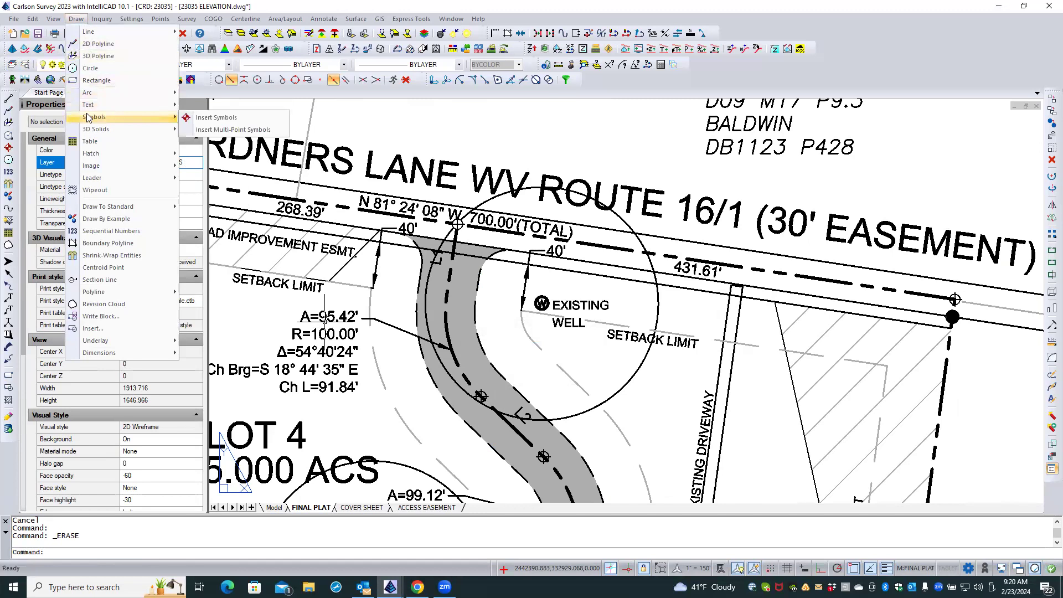
pyautogui.click(221, 117)
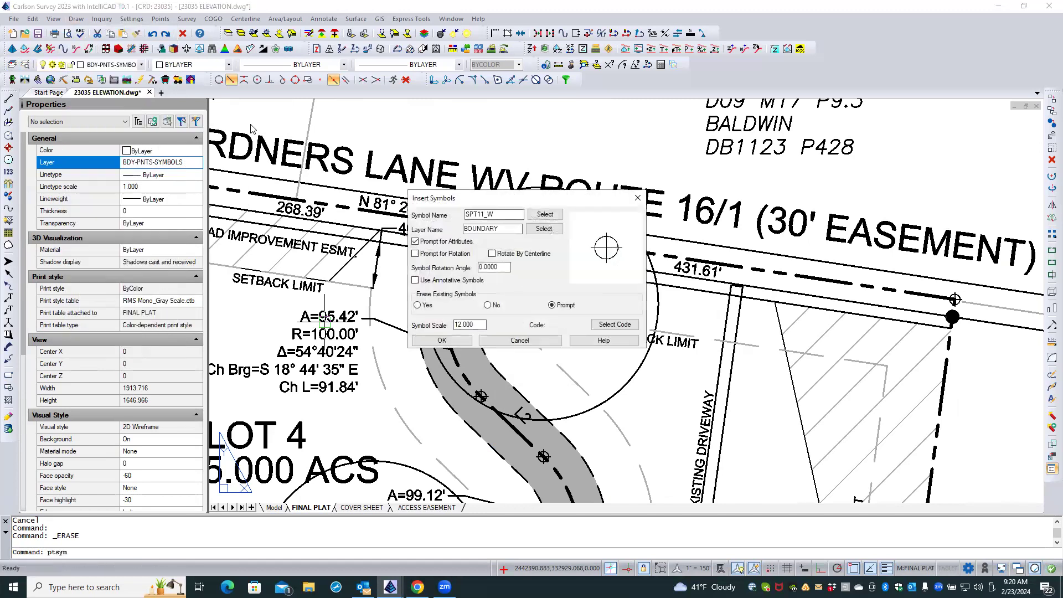
pyautogui.click(543, 229)
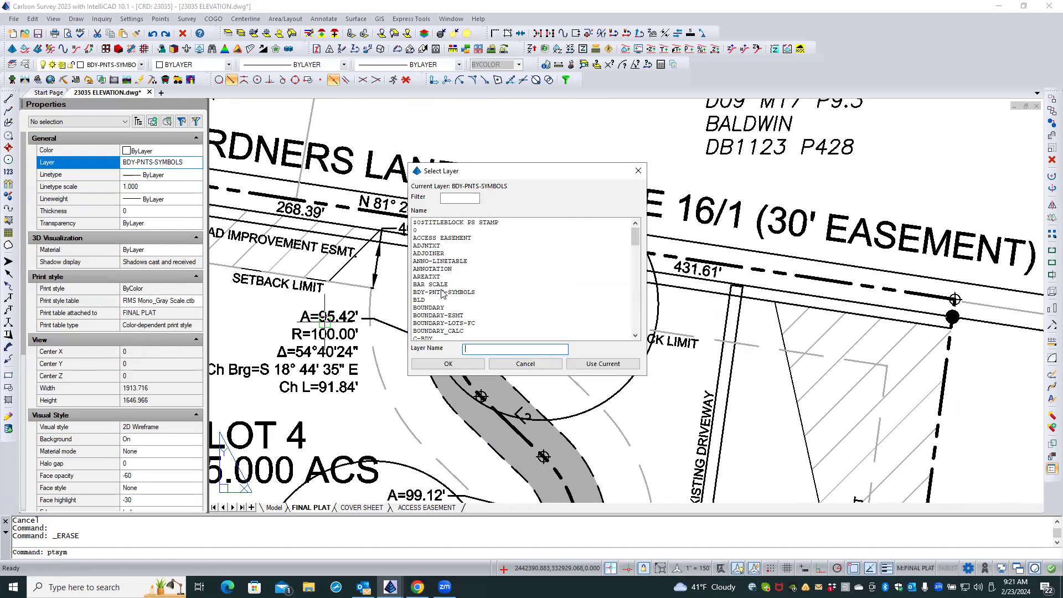
pyautogui.click(443, 292)
pyautogui.click(449, 364)
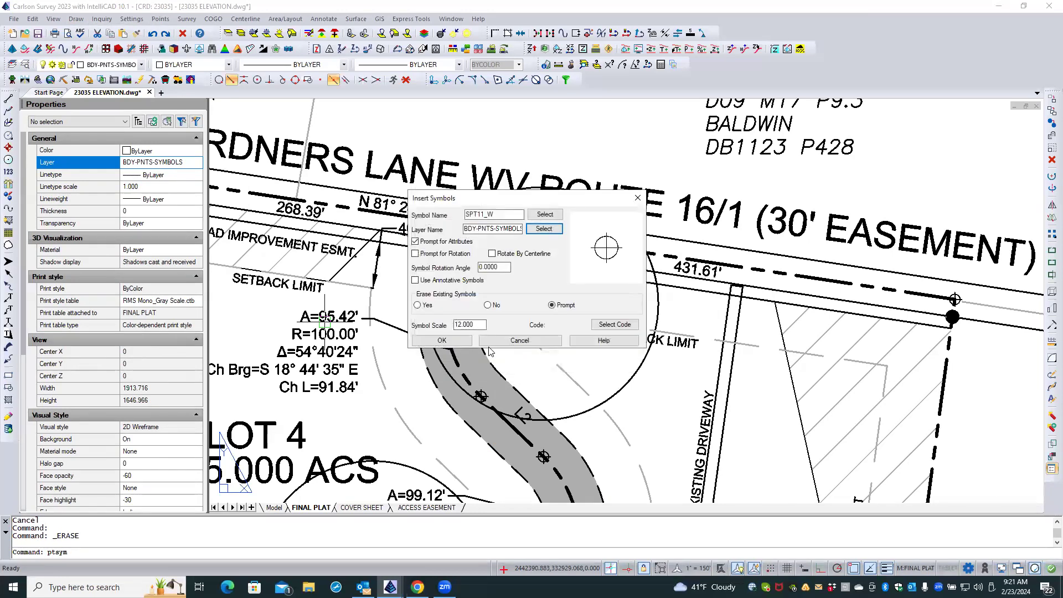
pyautogui.click(441, 341)
pyautogui.click(447, 295)
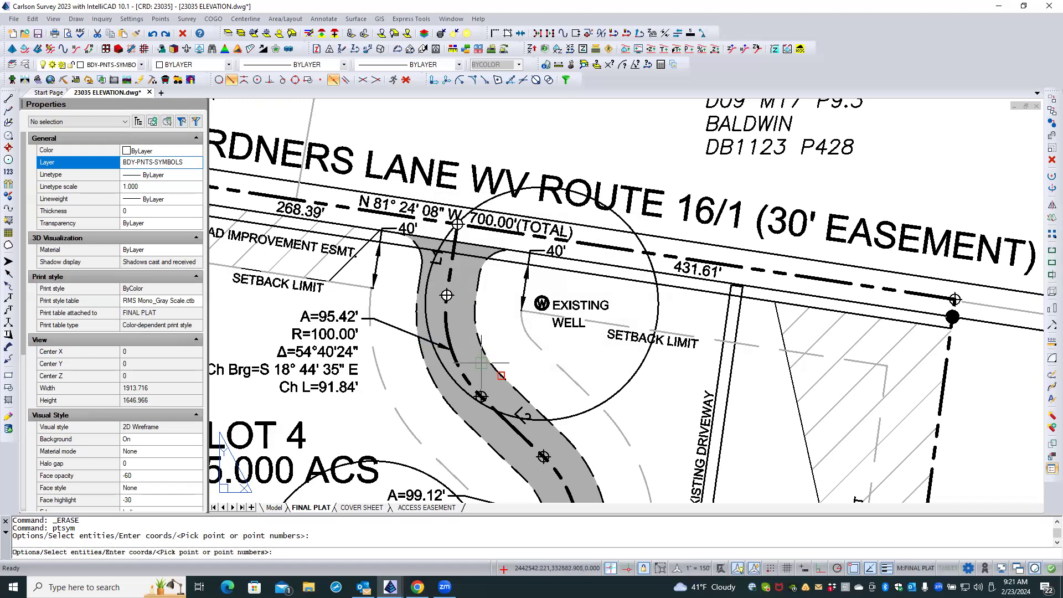
pyautogui.press('Return')
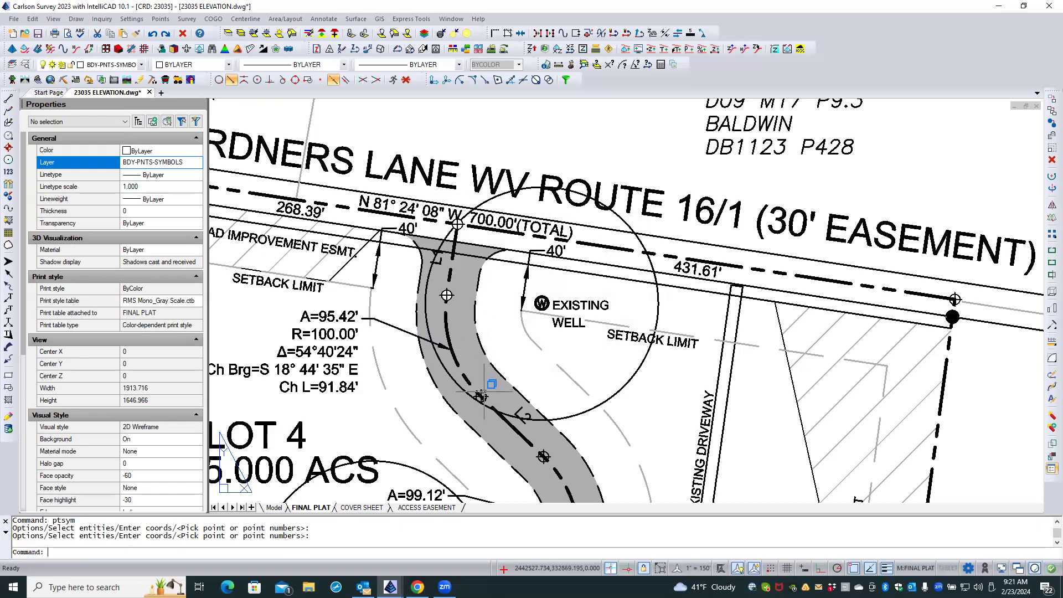
# Delete the SPT11 block symbols at both ends of driveway centerline segment L2.
pyautogui.click(482, 395)
pyautogui.click(532, 441)
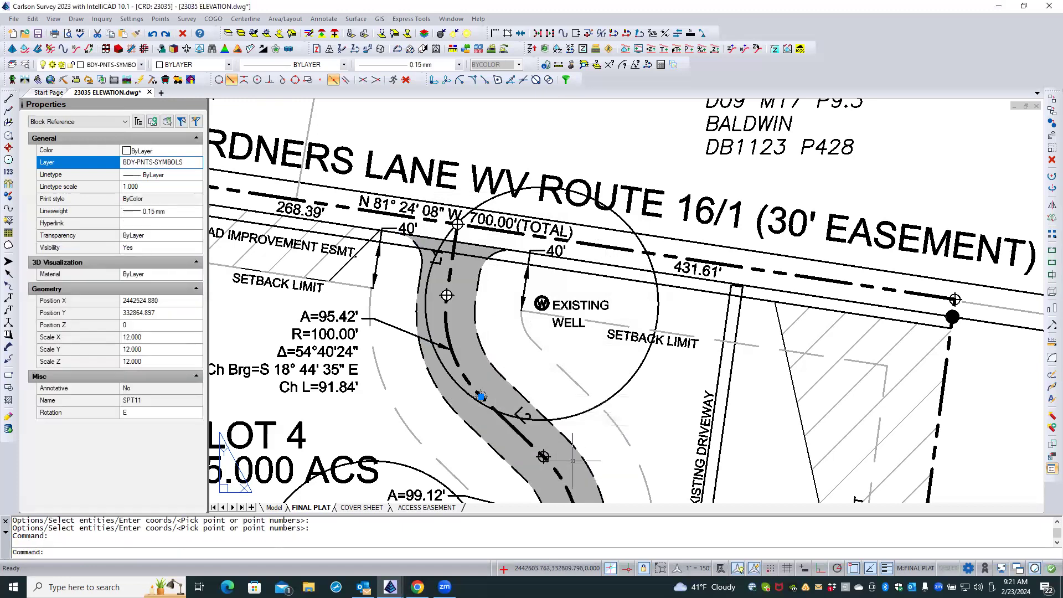
pyautogui.click(543, 456)
pyautogui.click(584, 457)
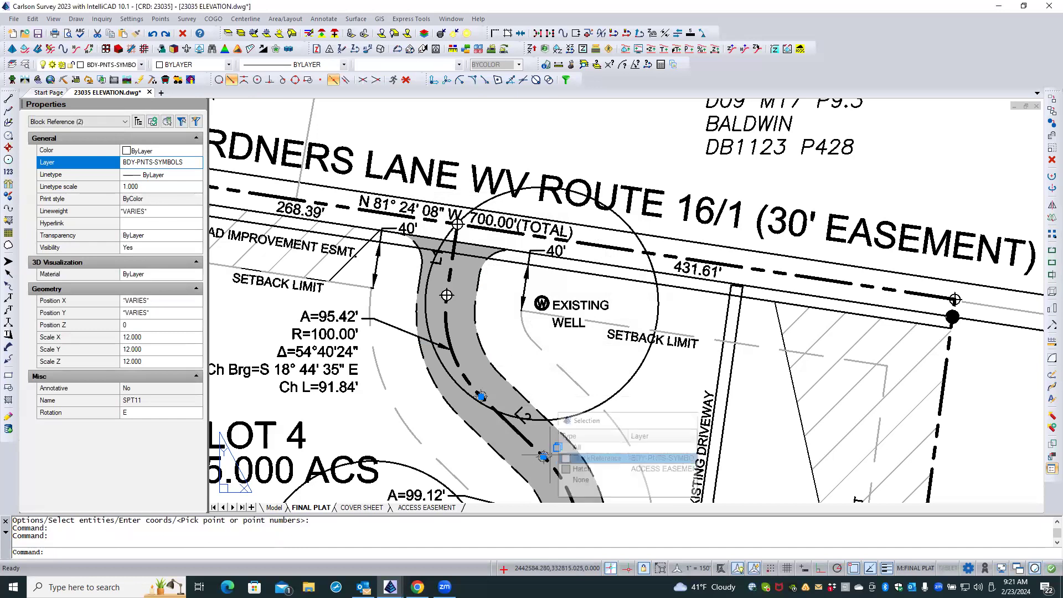
pyautogui.press('Delete')
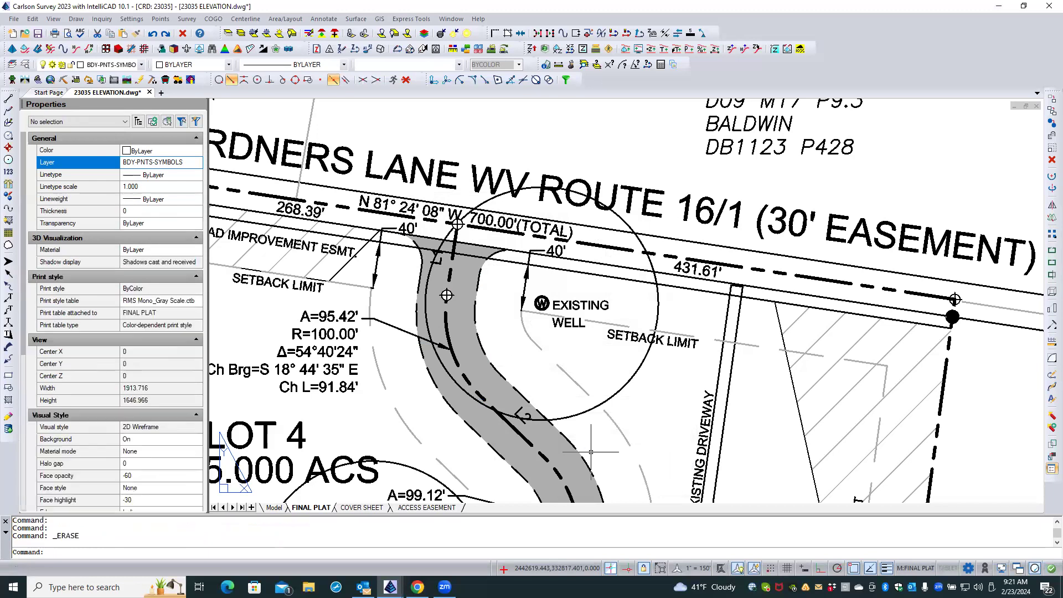
# Insert SPT11_W symbols at both ends of driveway centerline segment L2, reusing the previous symbol settings.
pyautogui.rightClick(512, 336)
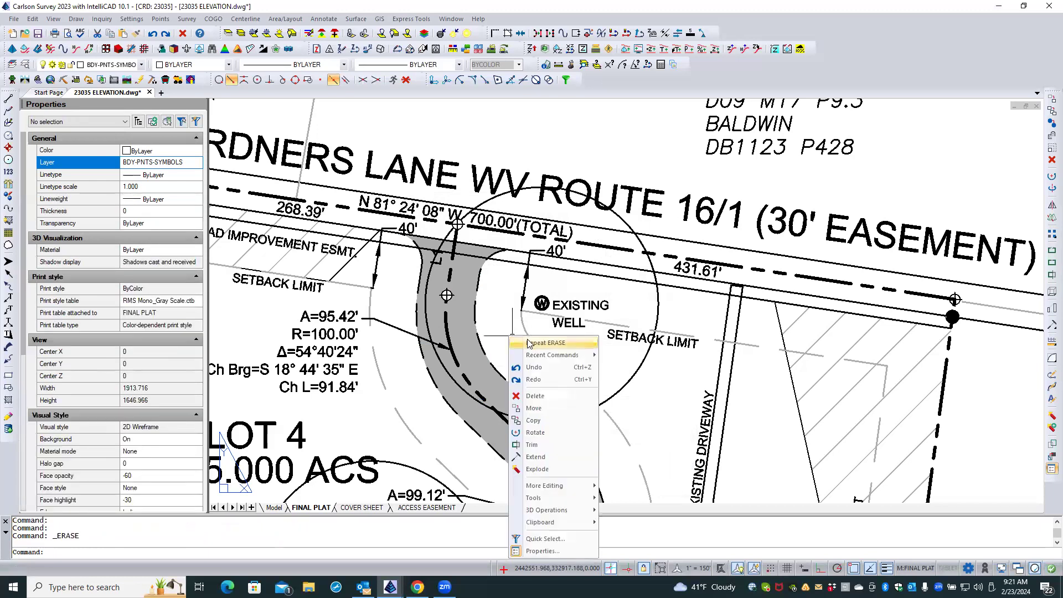
pyautogui.moveTo(570, 355)
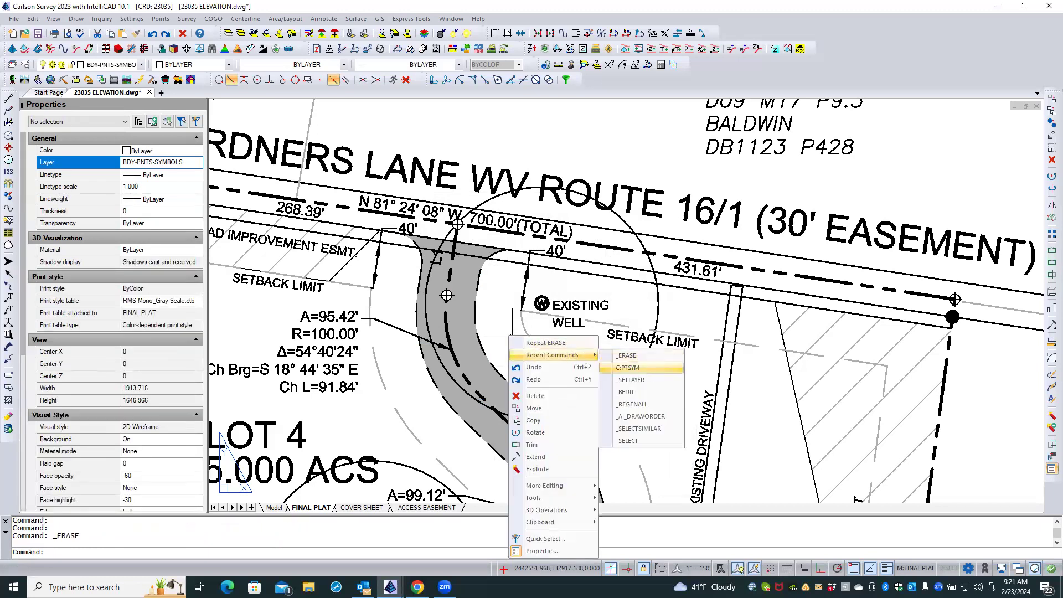
pyautogui.click(630, 368)
pyautogui.click(442, 341)
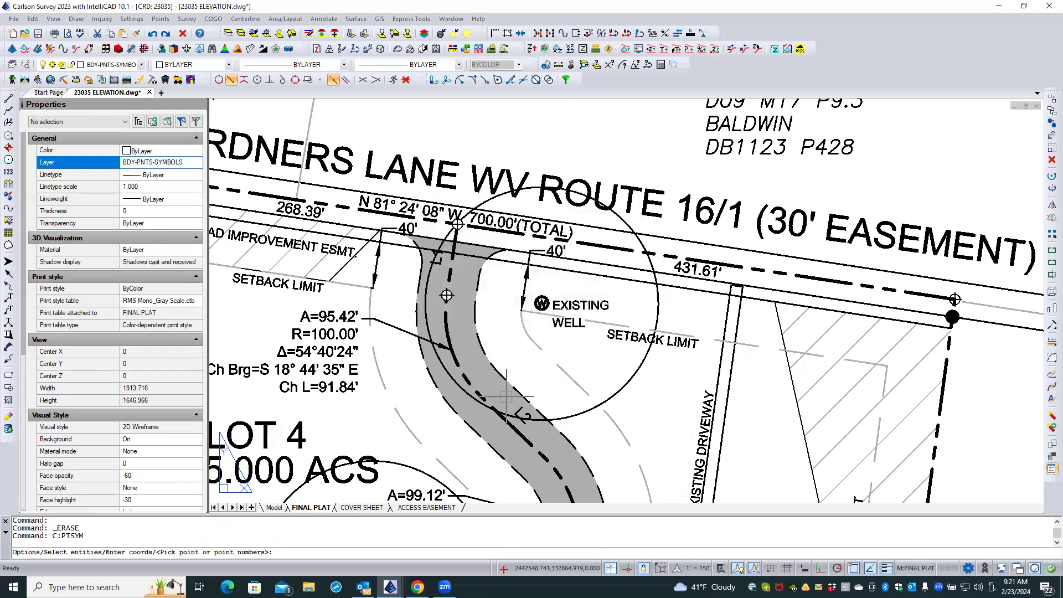
pyautogui.click(483, 396)
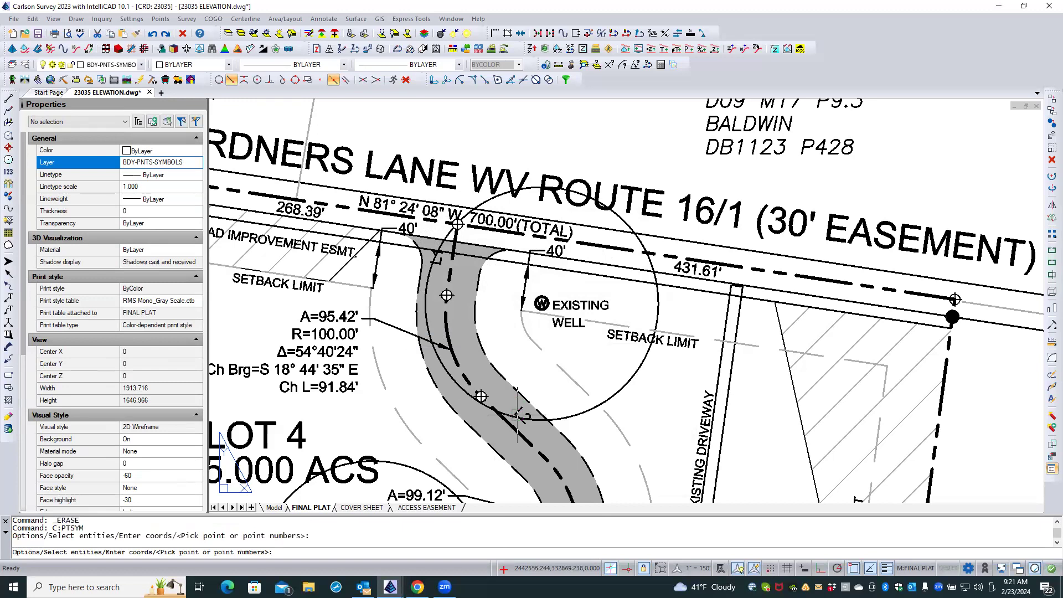
pyautogui.click(532, 446)
pyautogui.scroll(-4, 472, 280)
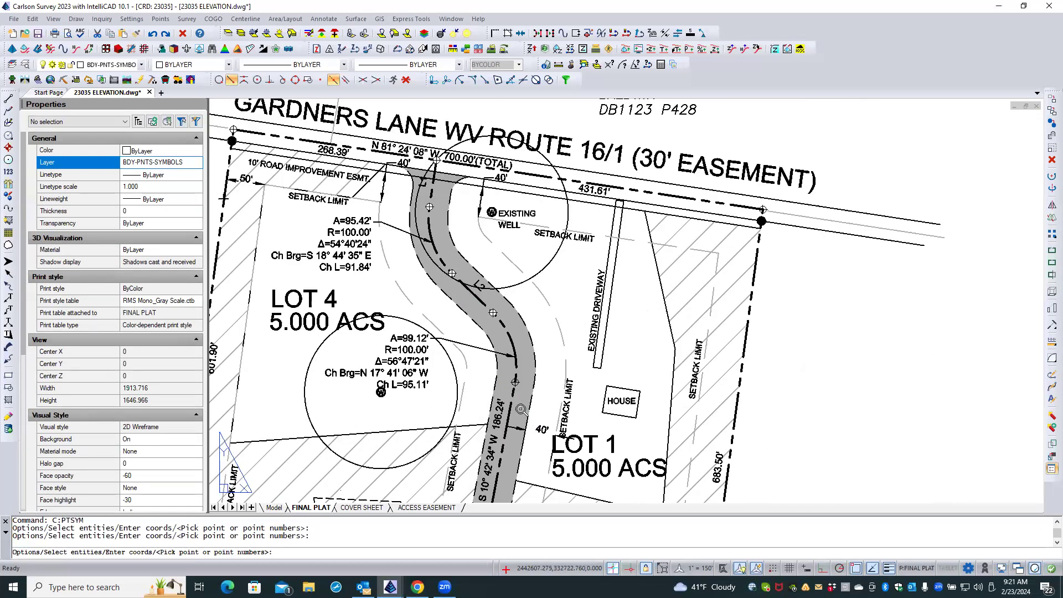
pyautogui.scroll(5, 519, 408)
pyautogui.press('Return')
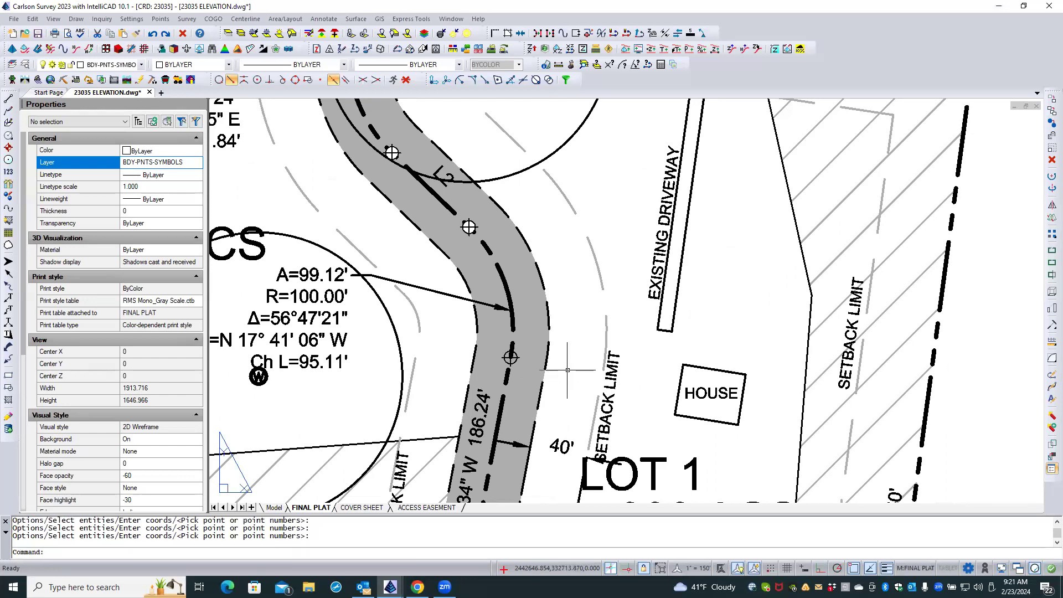
# Delete the SPT11 block symbols at both ends of the S 10° 42' 34" W 186.24' driveway centerline segment.
pyautogui.click(511, 357)
pyautogui.click(573, 414)
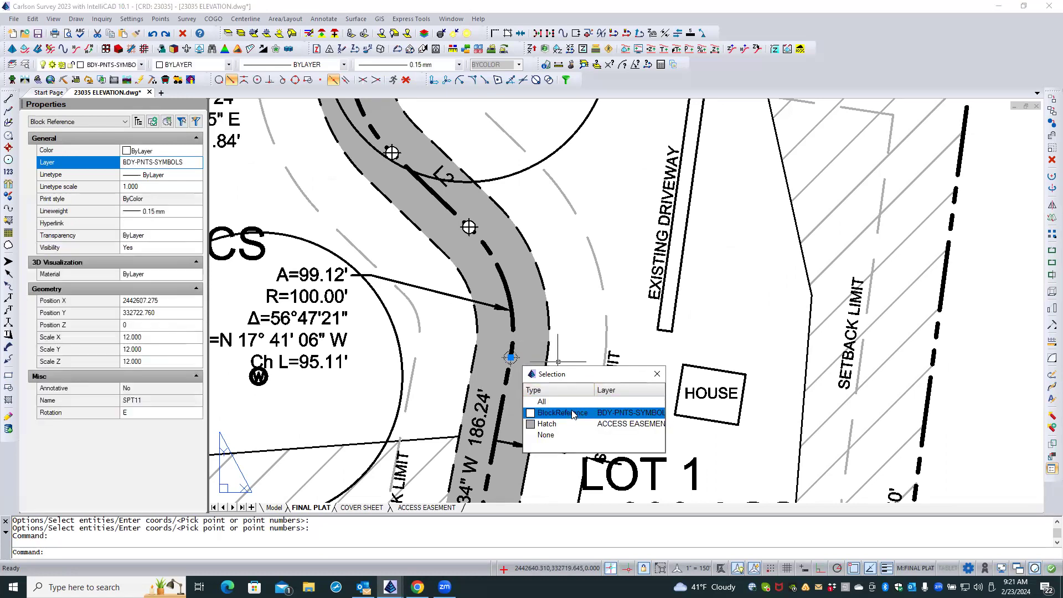
pyautogui.scroll(-2, 565, 268)
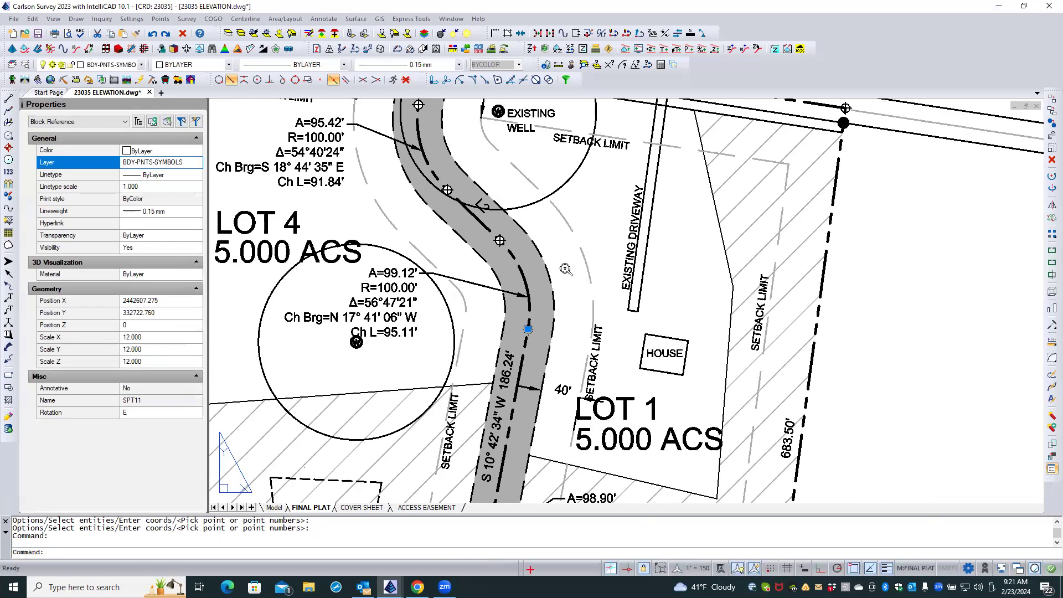
pyautogui.scroll(-2, 566, 269)
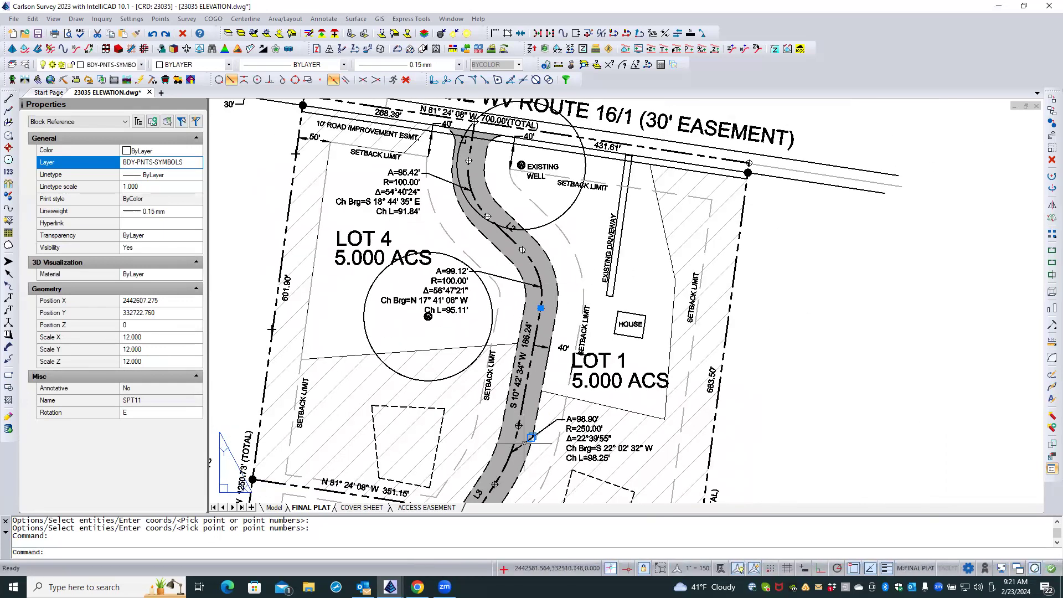
pyautogui.scroll(3, 525, 443)
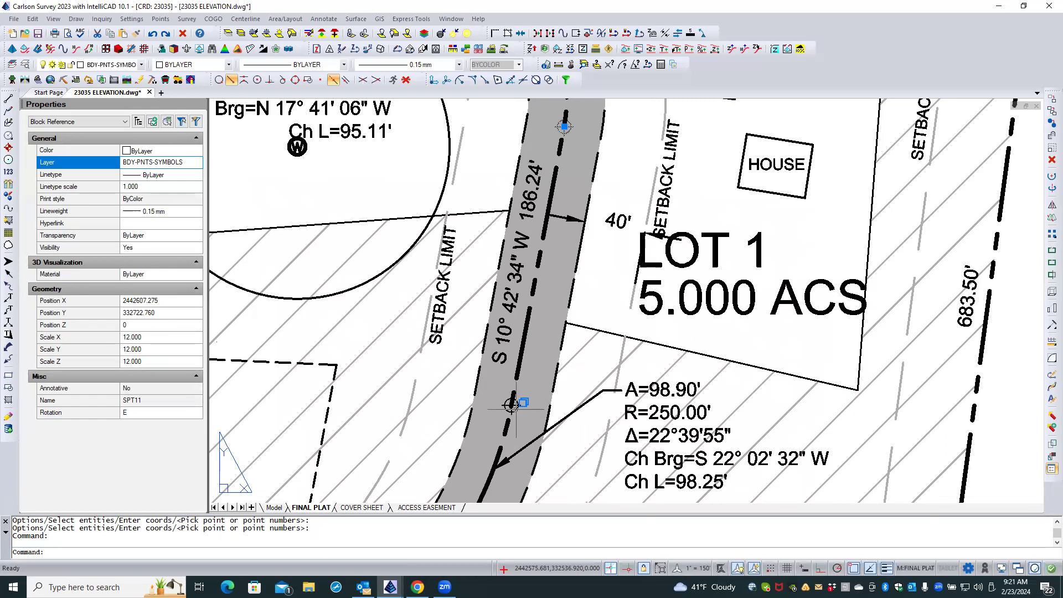
pyautogui.click(510, 405)
pyautogui.click(641, 459)
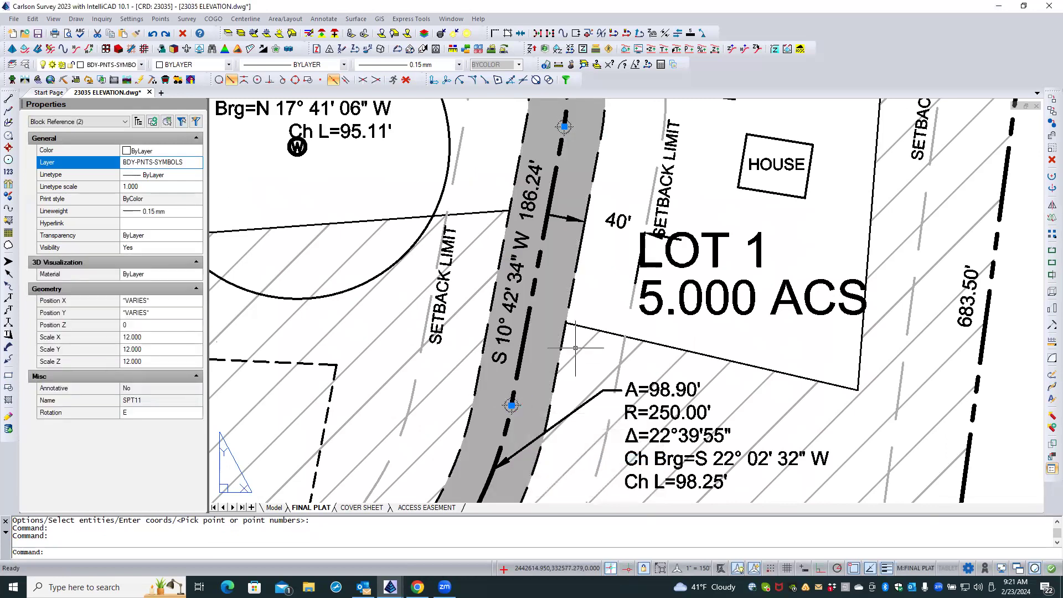
pyautogui.press('Delete')
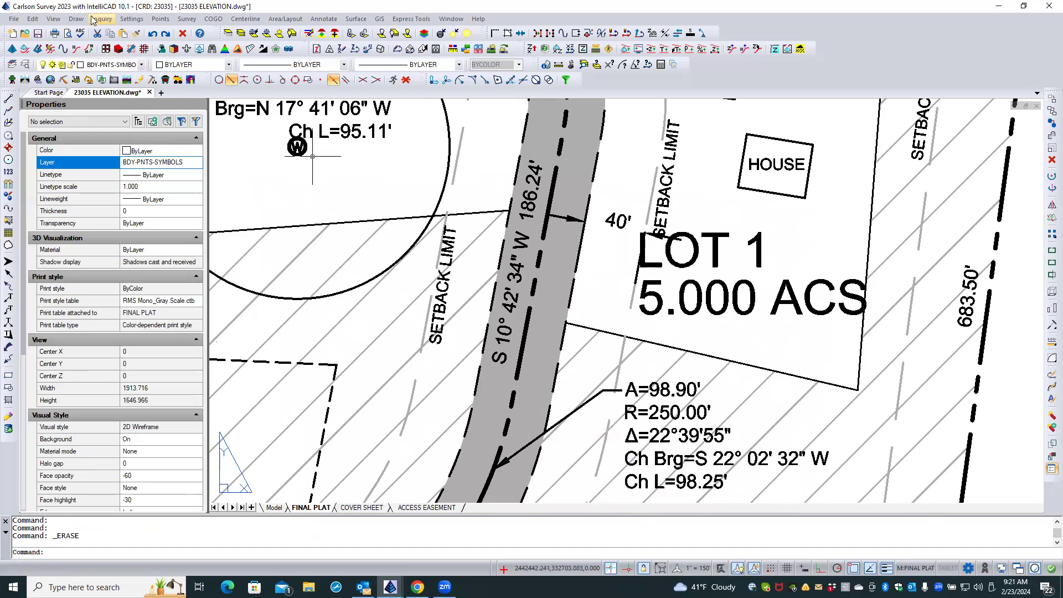
# Insert SPT11_W symbols on layer BDY-PNTS-SYMBOLS at scale 12 at both ends of the 186.24' driveway centerline segment.
pyautogui.click(76, 19)
pyautogui.moveTo(117, 123)
pyautogui.click(216, 118)
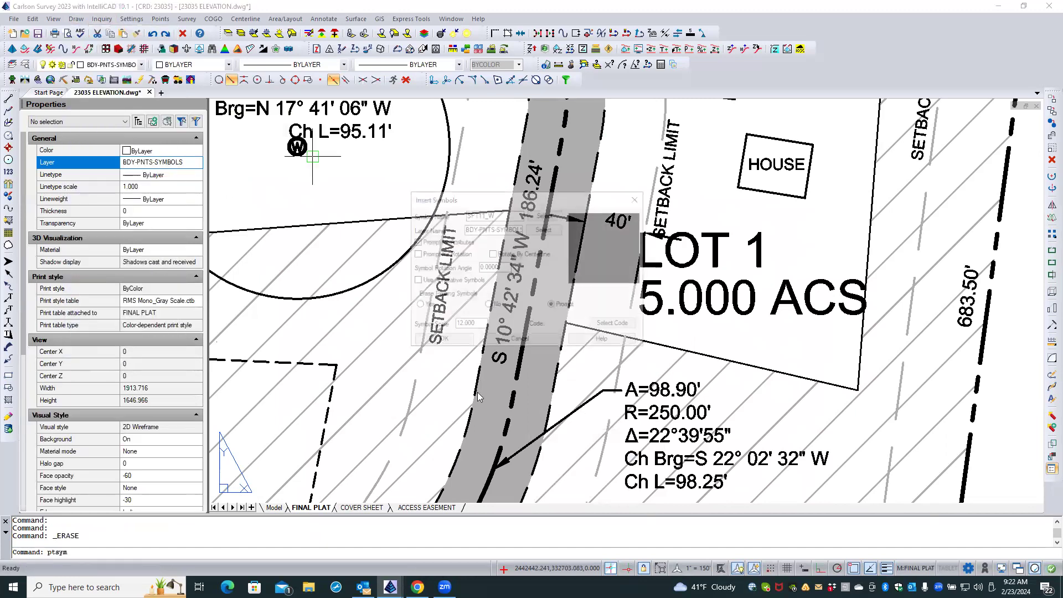
pyautogui.press('Return')
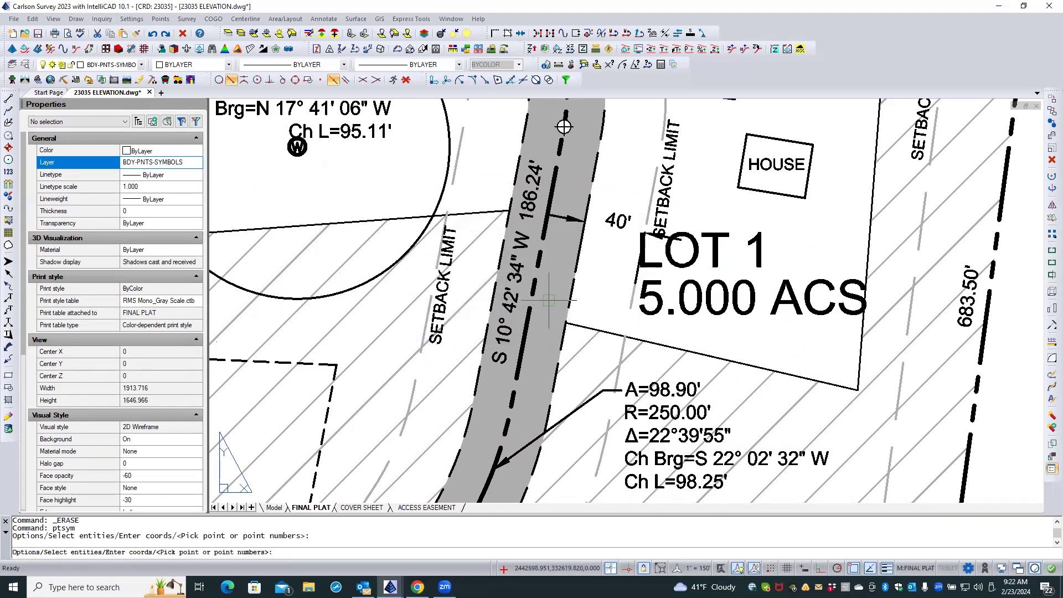
pyautogui.click(523, 335)
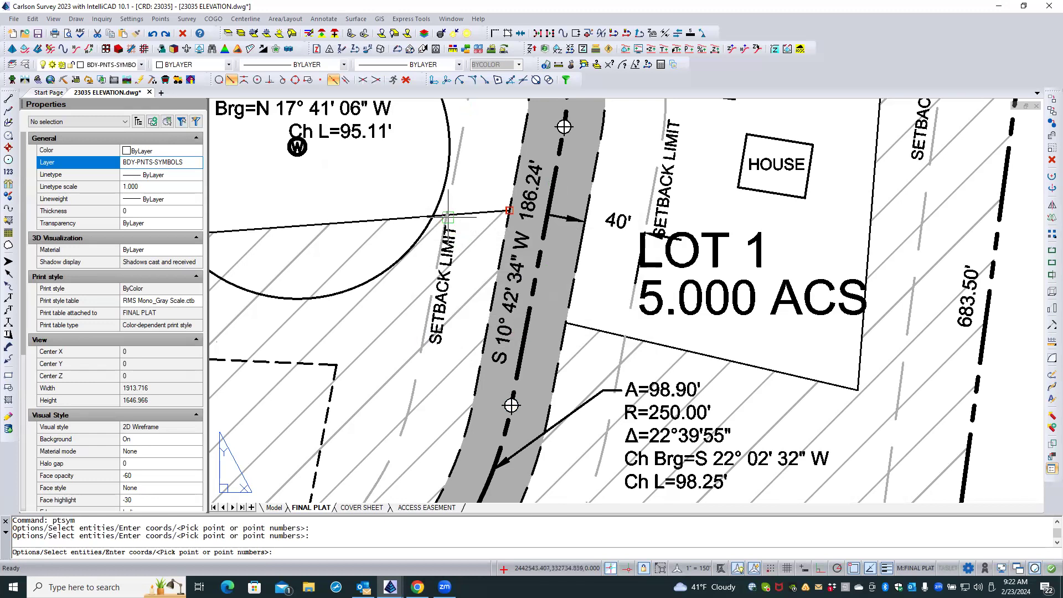
pyautogui.scroll(-3, 446, 215)
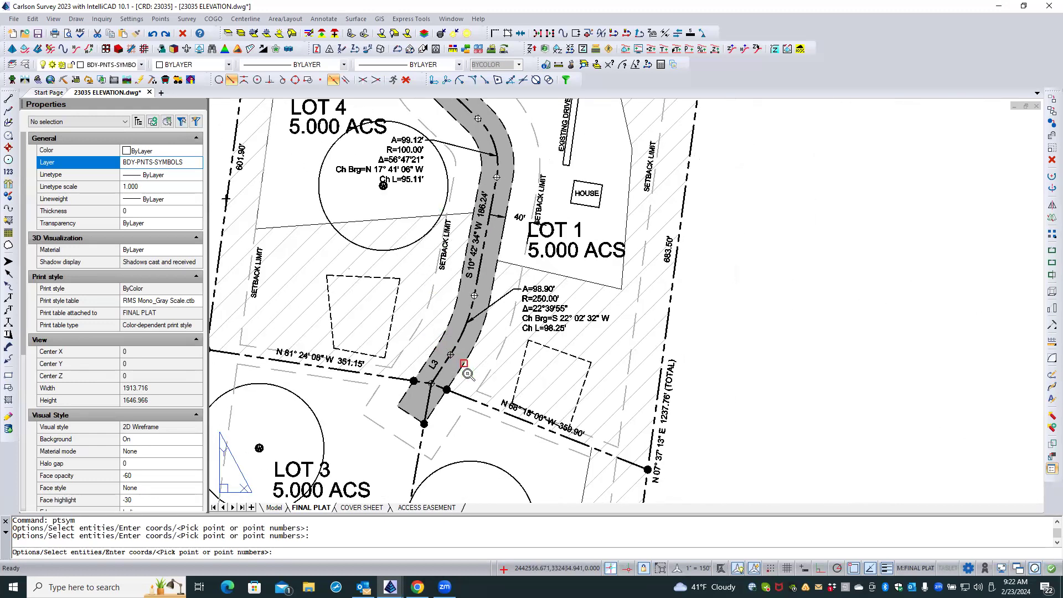
pyautogui.scroll(3, 438, 334)
pyautogui.press('Return')
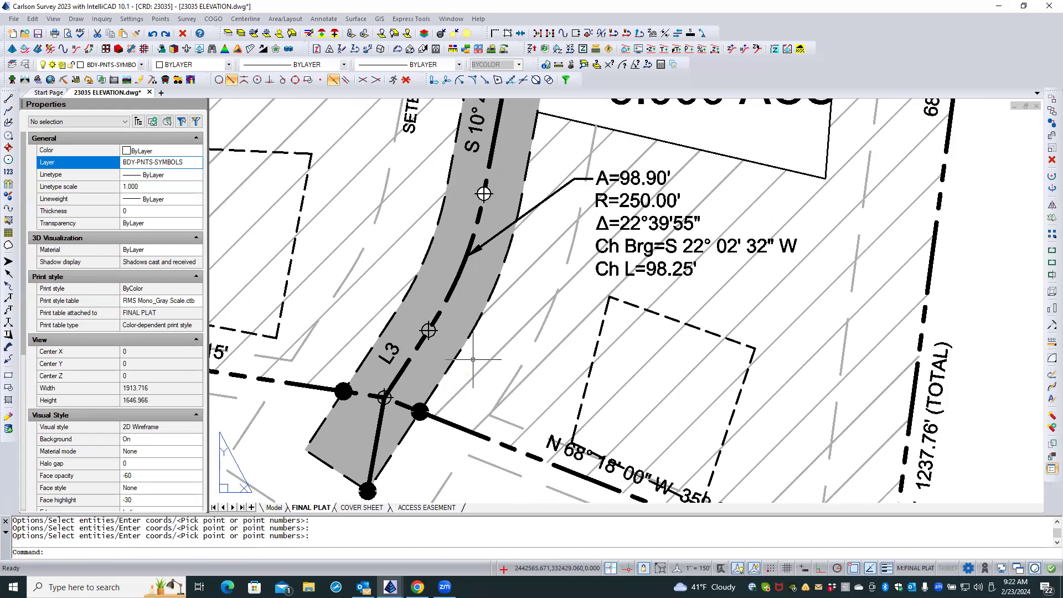
# Delete the SPT11 block symbols at both ends of driveway centerline segment L3.
pyautogui.click(429, 330)
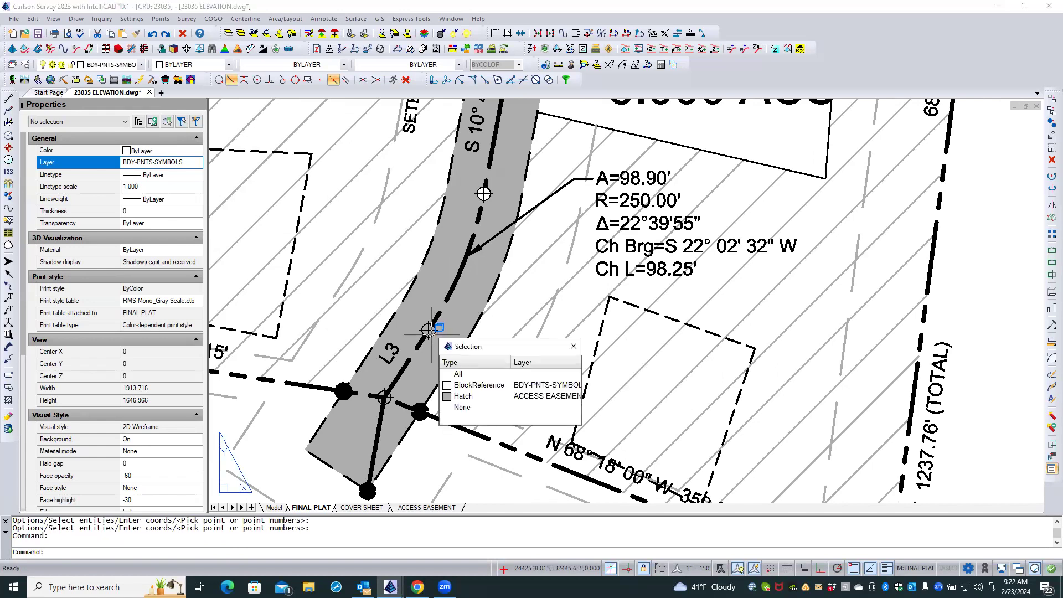
pyautogui.click(460, 384)
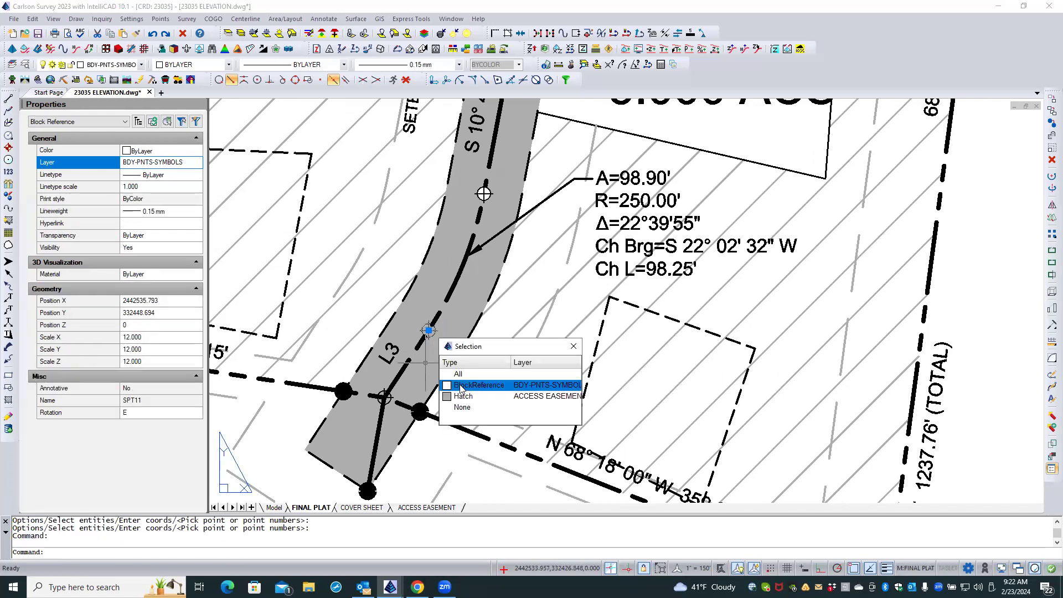
pyautogui.click(381, 391)
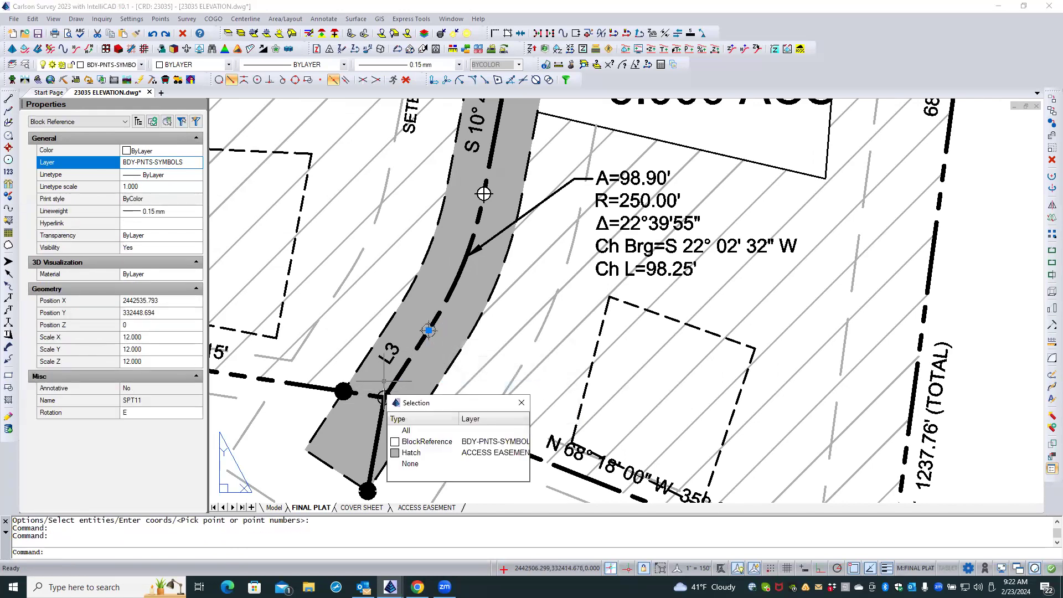
pyautogui.click(420, 442)
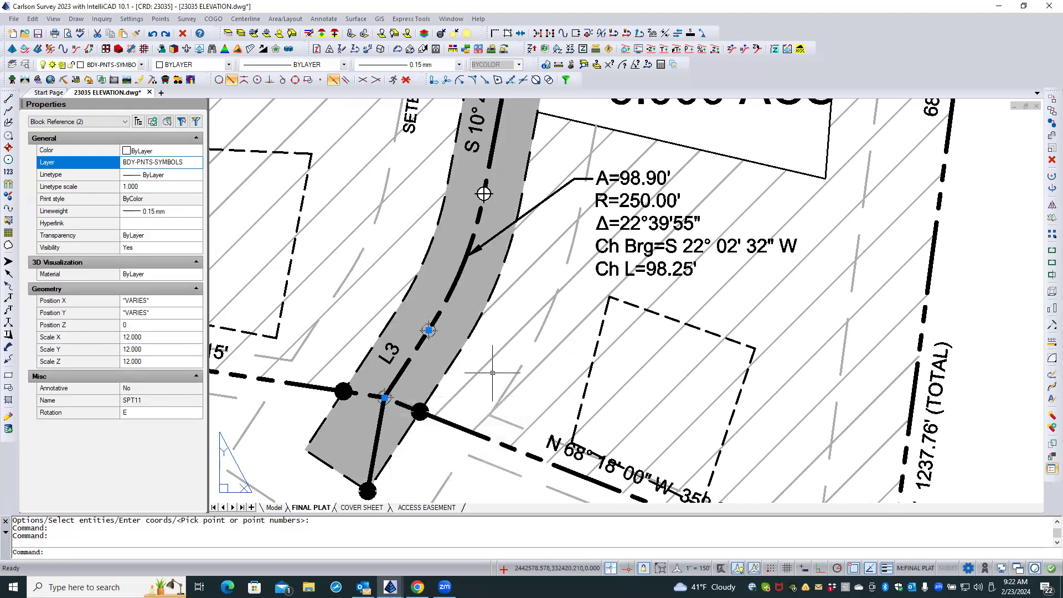
pyautogui.press('Delete')
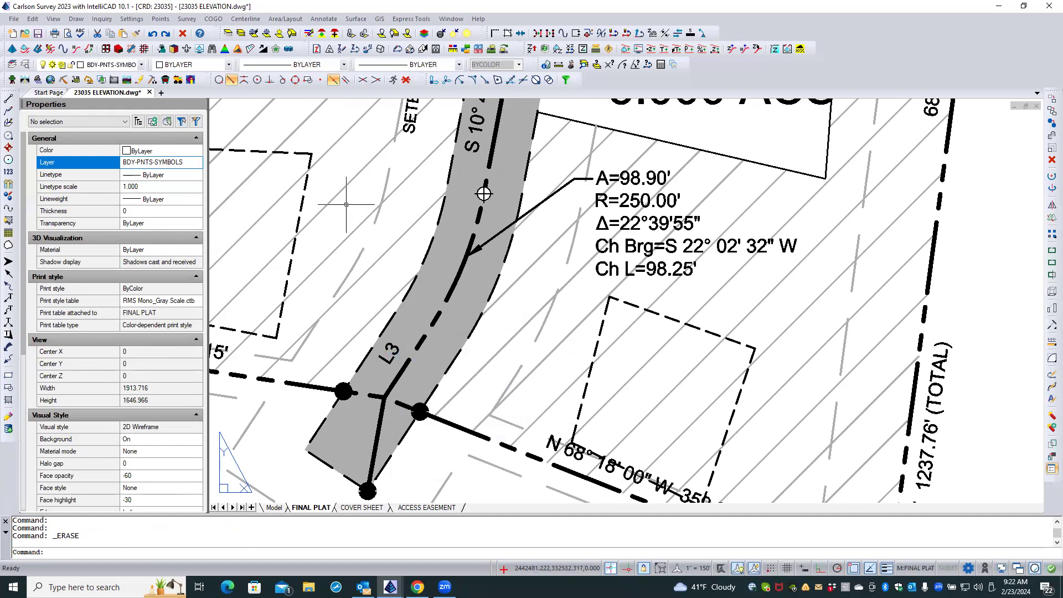
# Insert SPT11_W symbols on layer BDY-PNTS-SYMBOLS at scale 12 at both ends of driveway centerline segment L3.
pyautogui.click(77, 19)
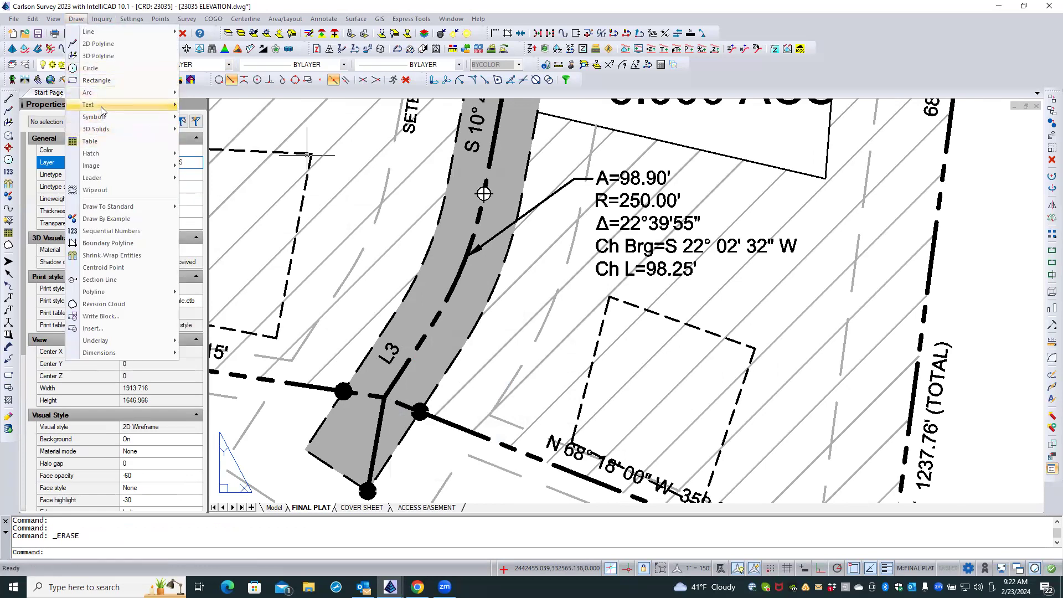
pyautogui.moveTo(100, 107)
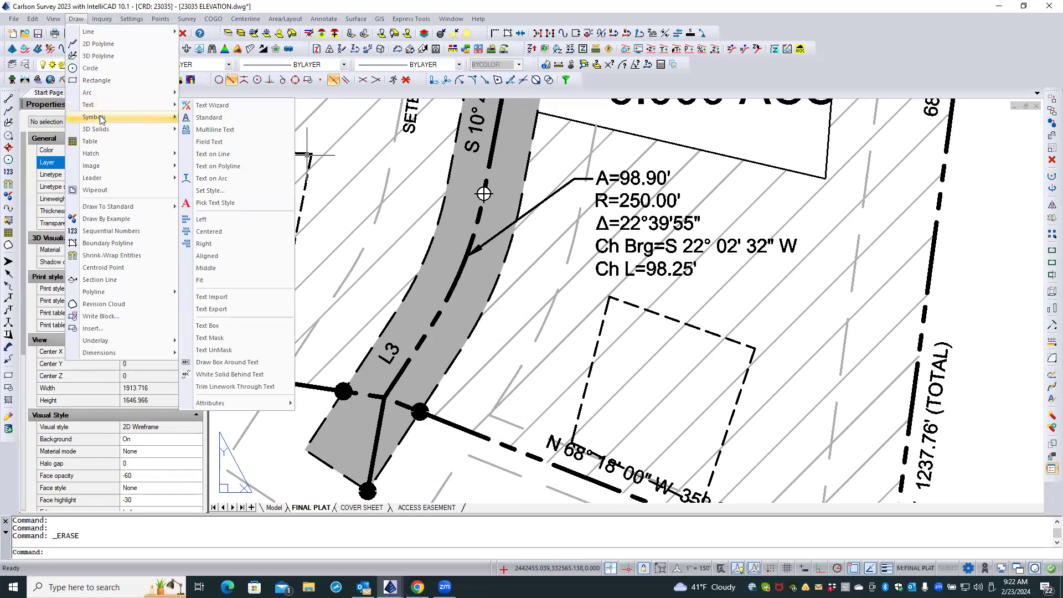
pyautogui.click(214, 117)
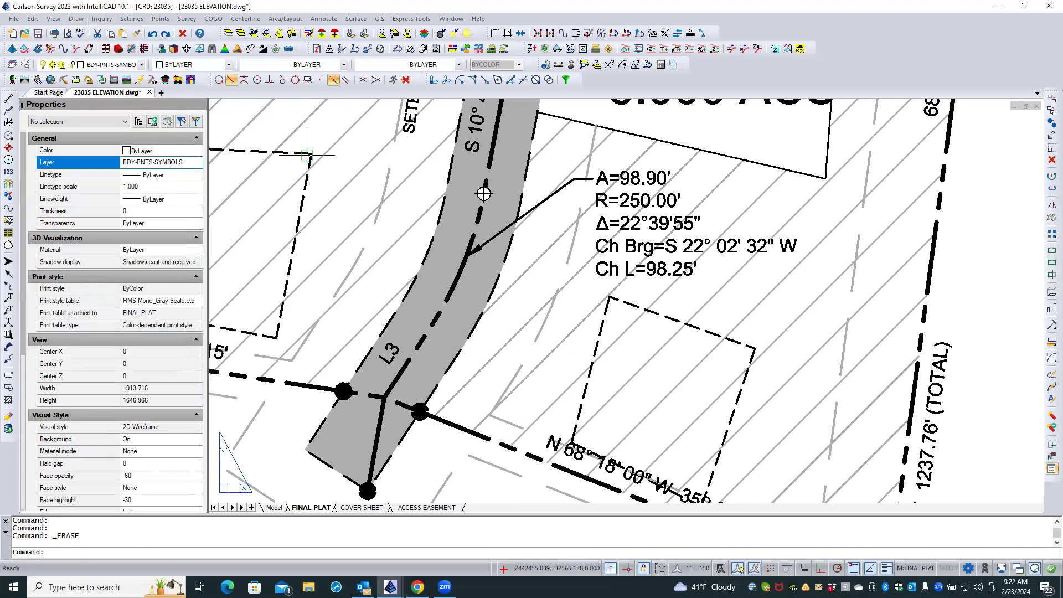
pyautogui.click(442, 340)
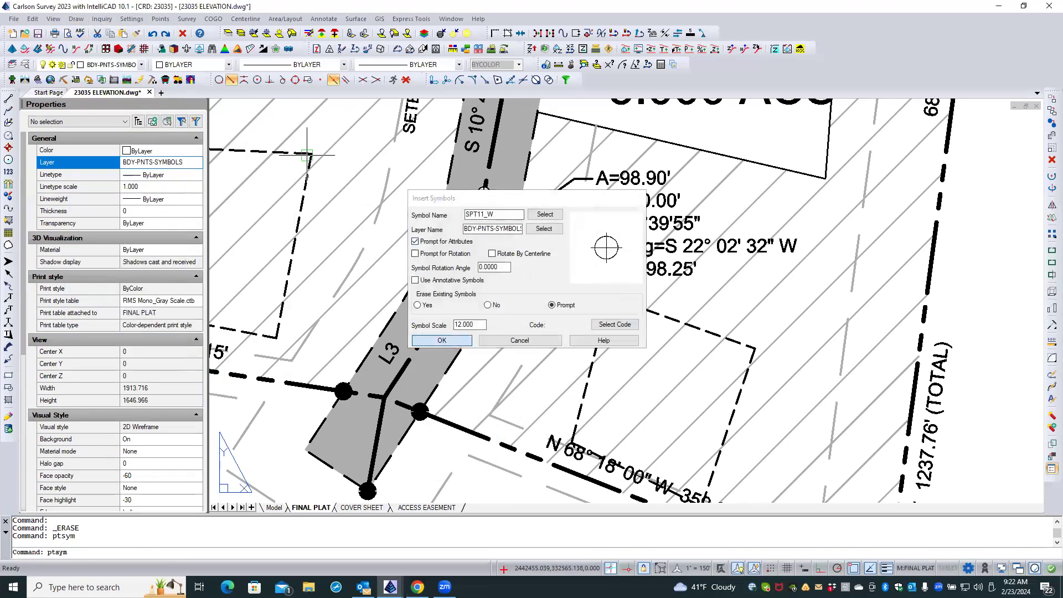
pyautogui.click(429, 330)
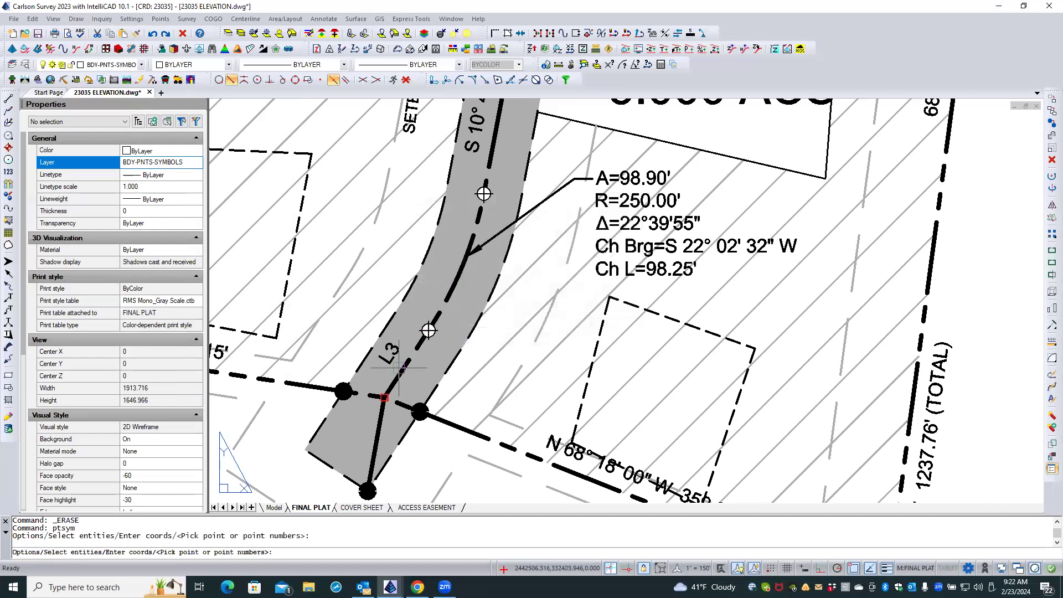
pyautogui.click(399, 373)
pyautogui.press('Return')
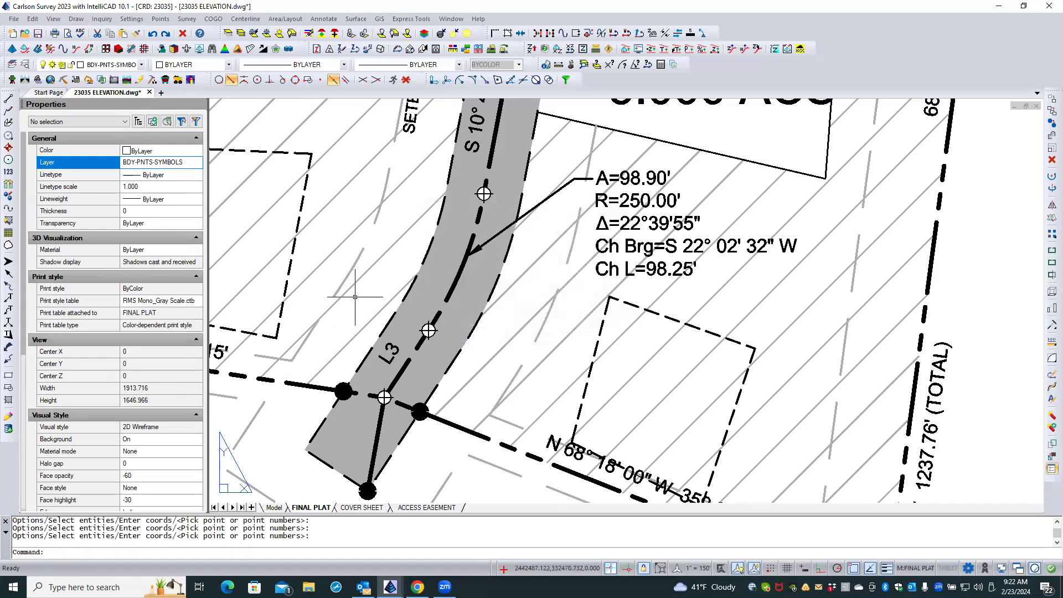
# Change the point symbol at the east end of the 431.61' road line to SPT11_W from the Points+Wipeout category.
pyautogui.scroll(-4, 378, 238)
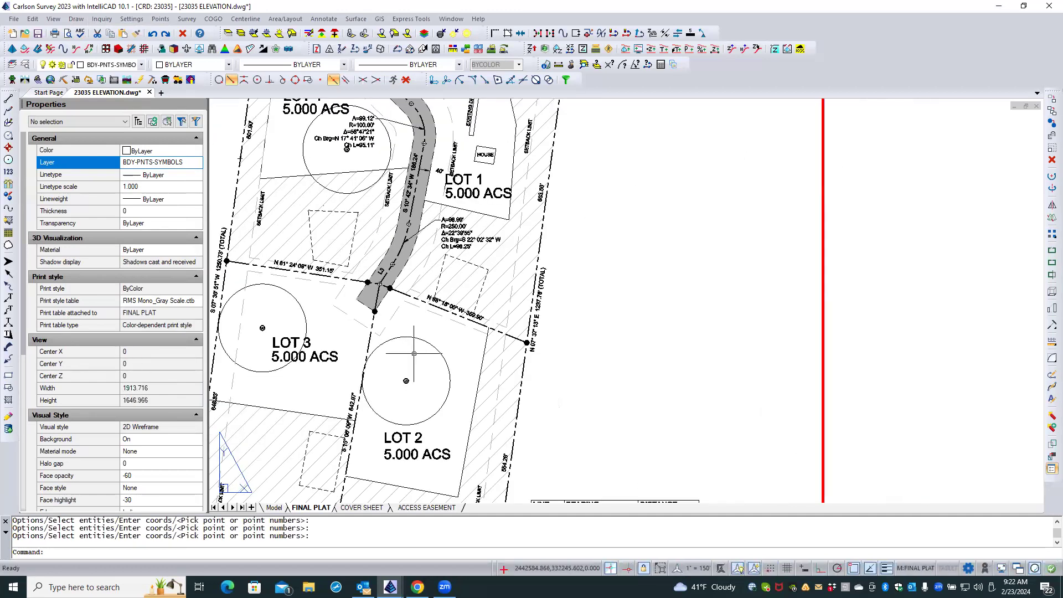
pyautogui.scroll(-2, 424, 371)
pyautogui.scroll(-1, 424, 372)
pyautogui.scroll(4, 521, 167)
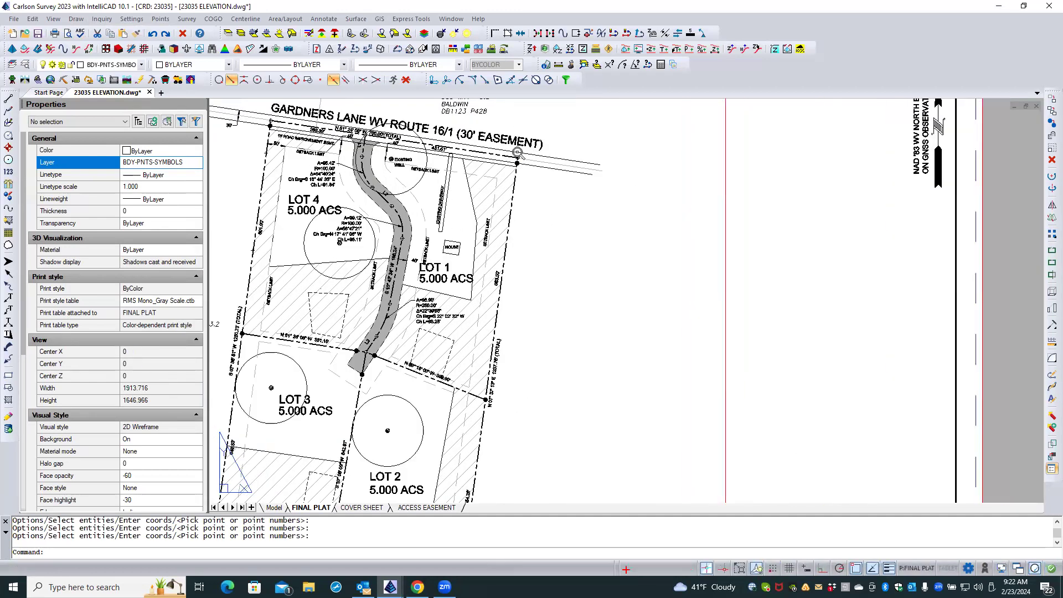
pyautogui.scroll(2, 519, 163)
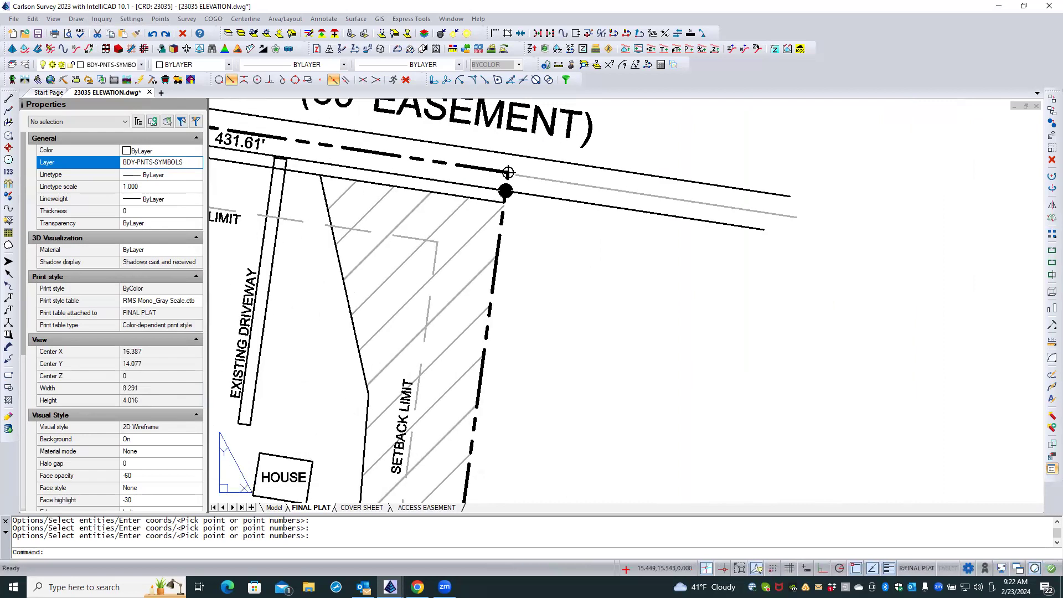
pyautogui.click(510, 170)
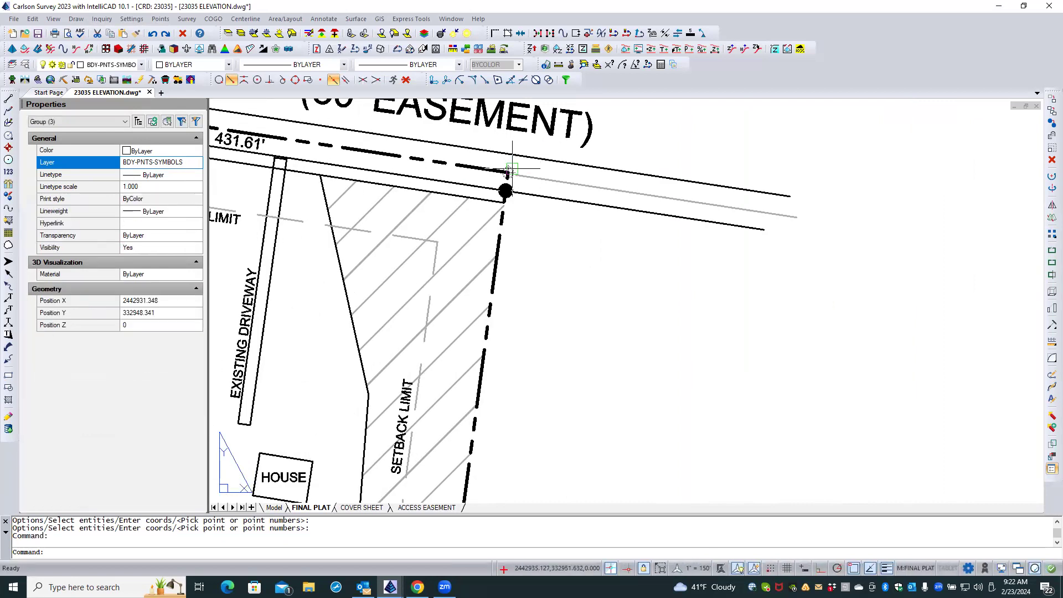
pyautogui.doubleClick(509, 171)
pyautogui.click(641, 243)
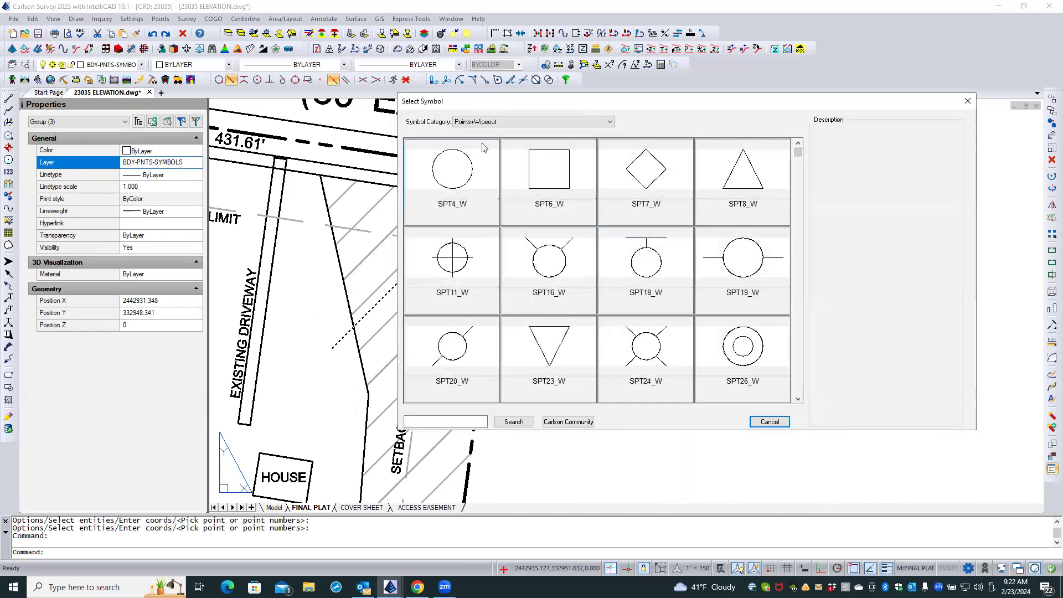
pyautogui.click(452, 260)
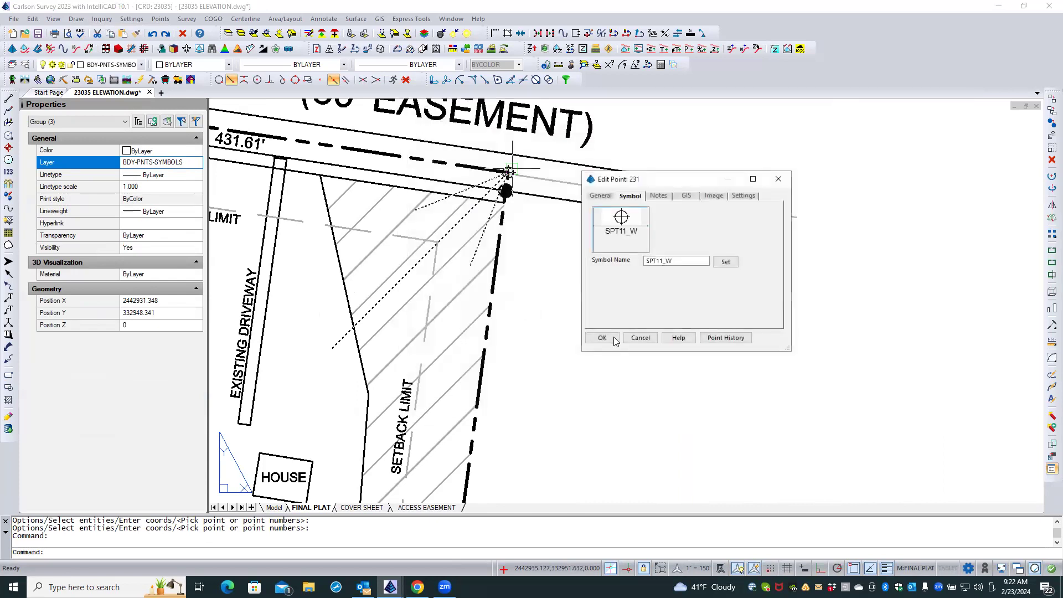
pyautogui.click(613, 340)
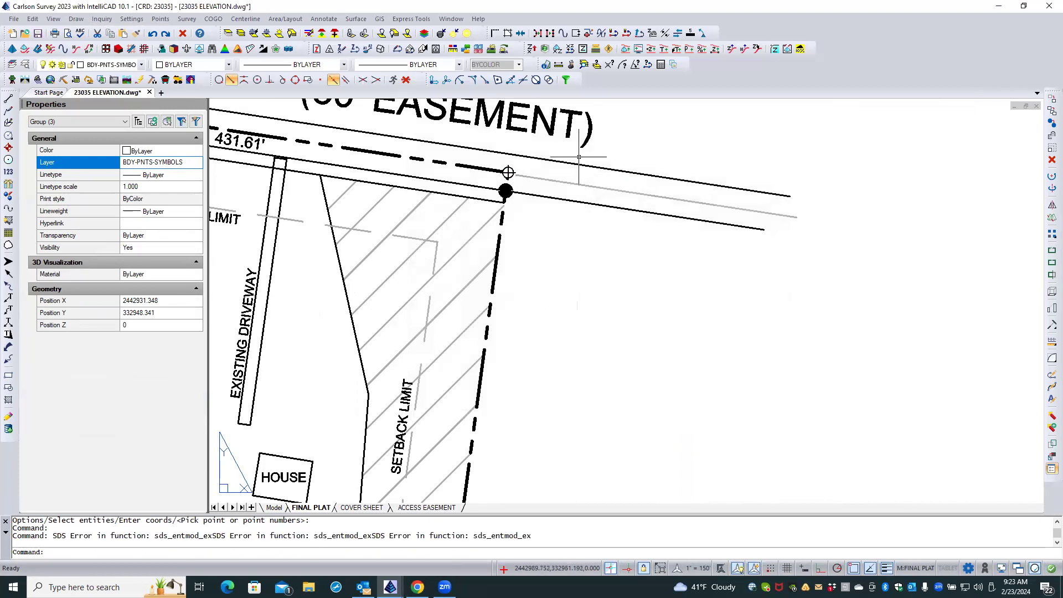
# Examine the point symbols along the lot lines, the southern boundary and the road frontage of the plat.
pyautogui.scroll(-2, 574, 178)
pyautogui.scroll(-3, 578, 165)
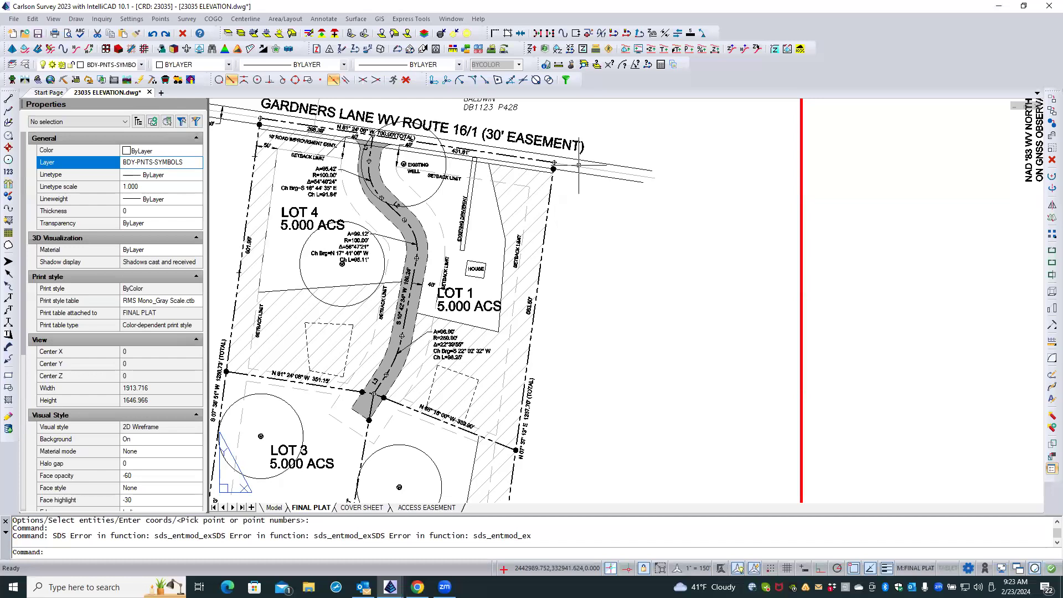
pyautogui.scroll(-2, 578, 165)
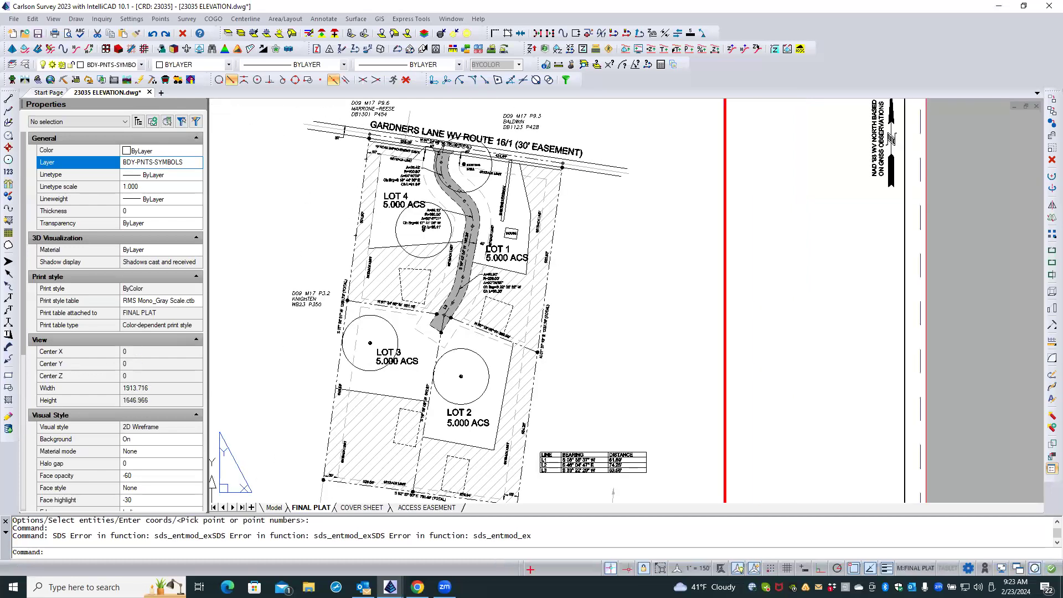
pyautogui.scroll(-1, 346, 160)
pyautogui.scroll(6, 331, 422)
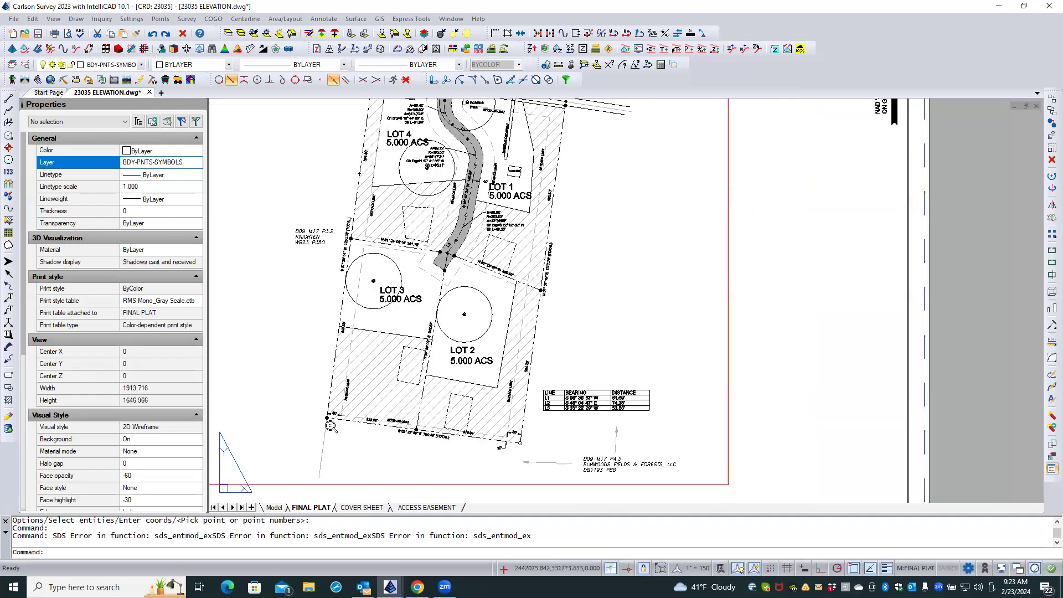
pyautogui.scroll(1, 331, 422)
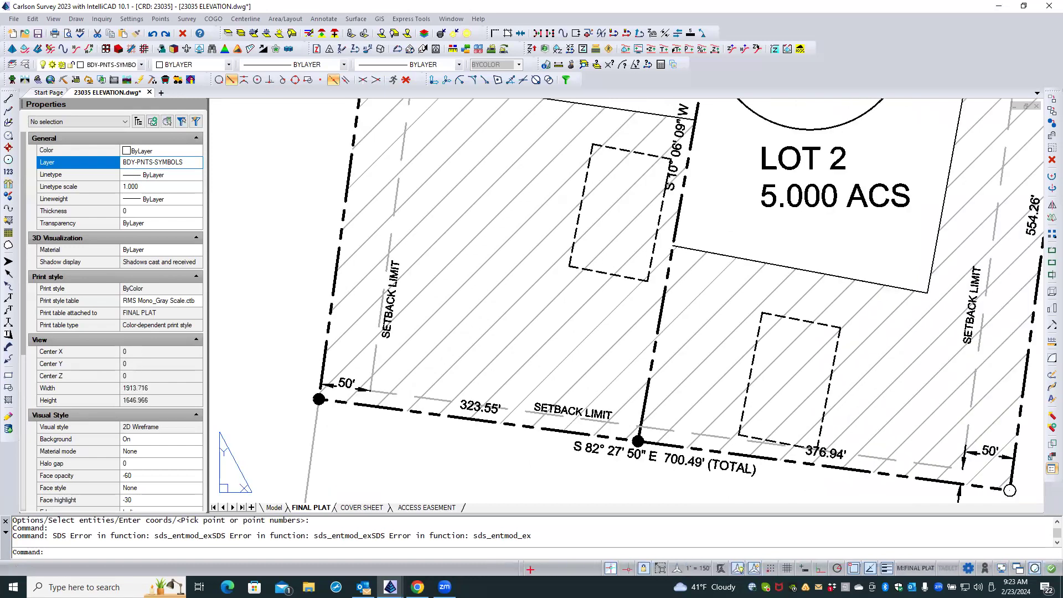
pyautogui.scroll(-1, 331, 422)
pyautogui.scroll(-1, 330, 422)
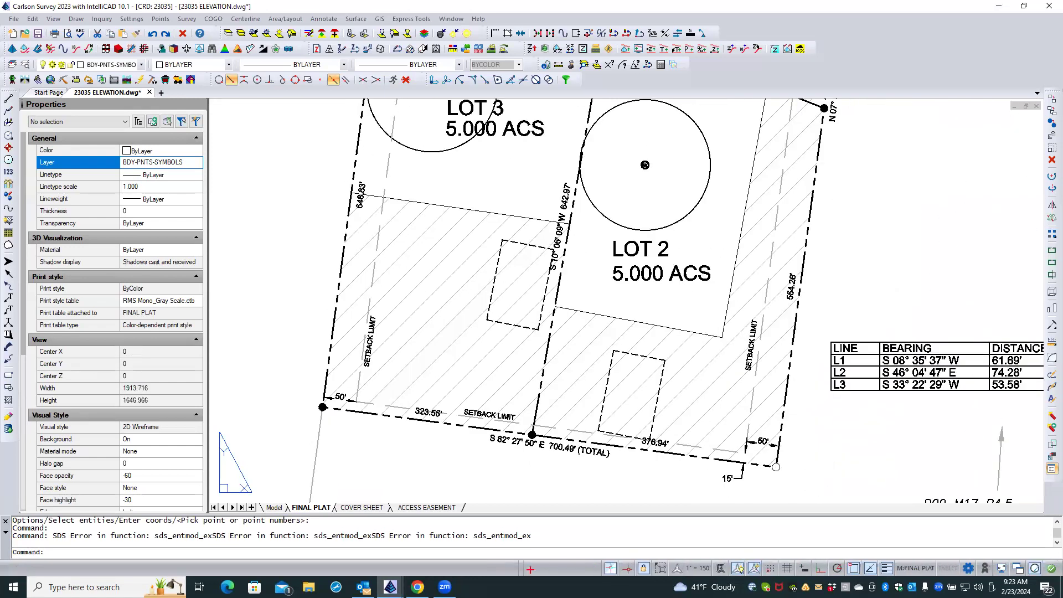
pyautogui.scroll(-1, 331, 435)
pyautogui.scroll(-2, 334, 443)
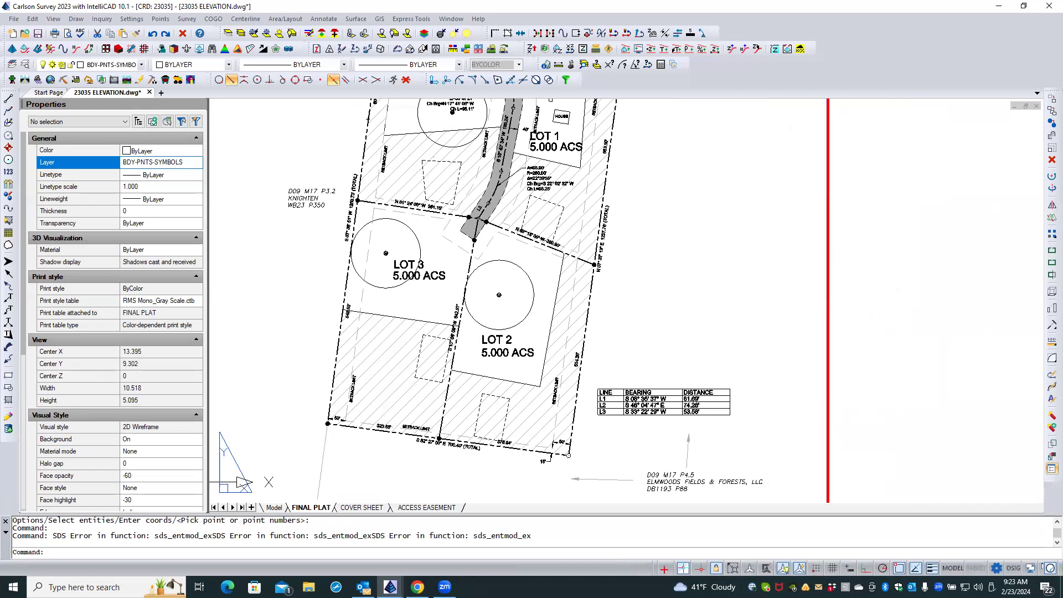
pyautogui.scroll(-2, 335, 443)
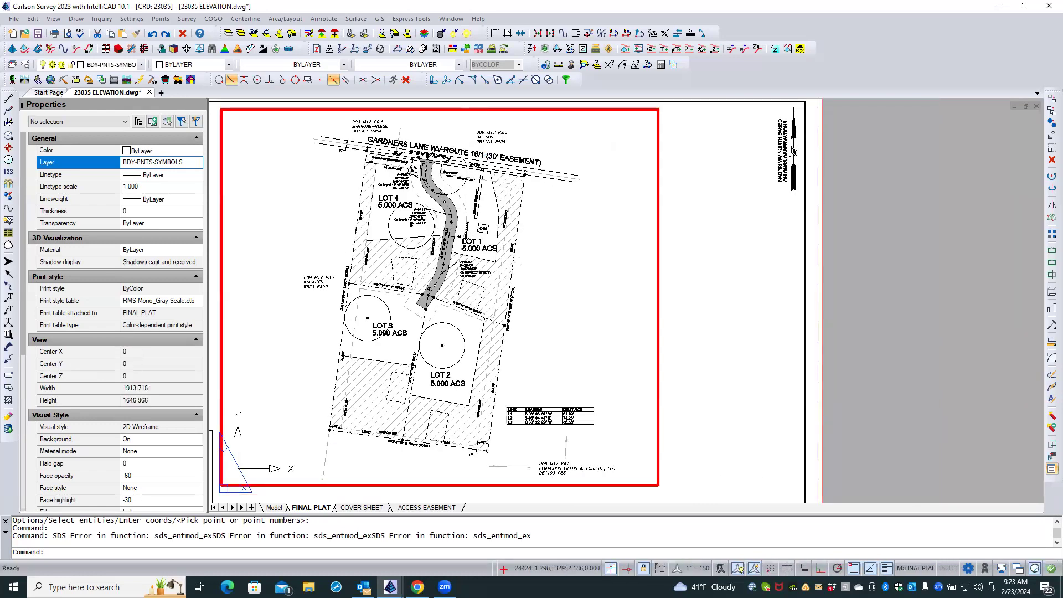
pyautogui.scroll(5, 413, 168)
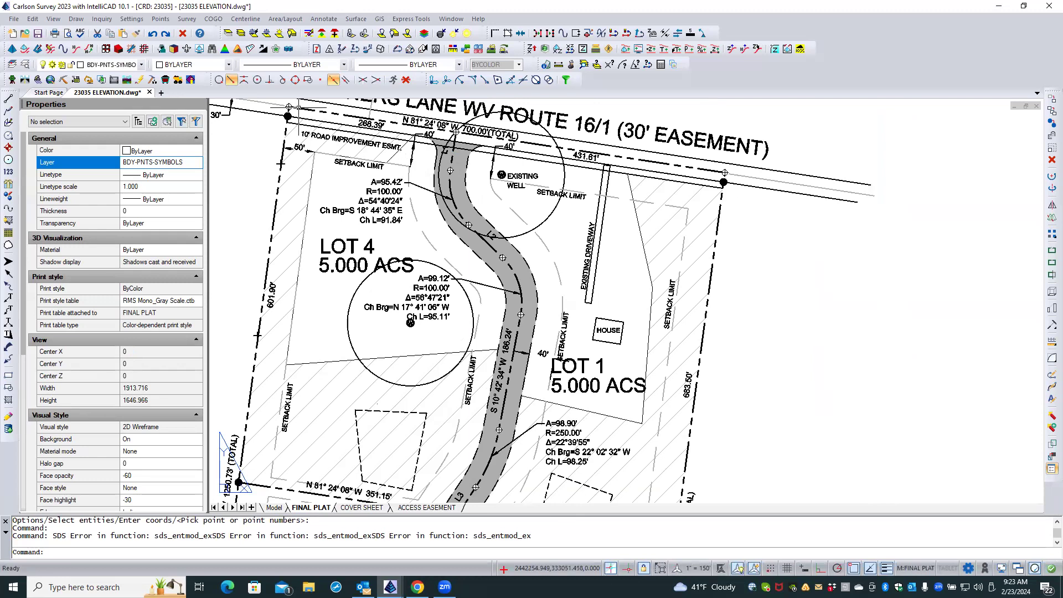
# Regenerate all viewports of the plat drawing.
pyautogui.write('rea')
pyautogui.press('Return')
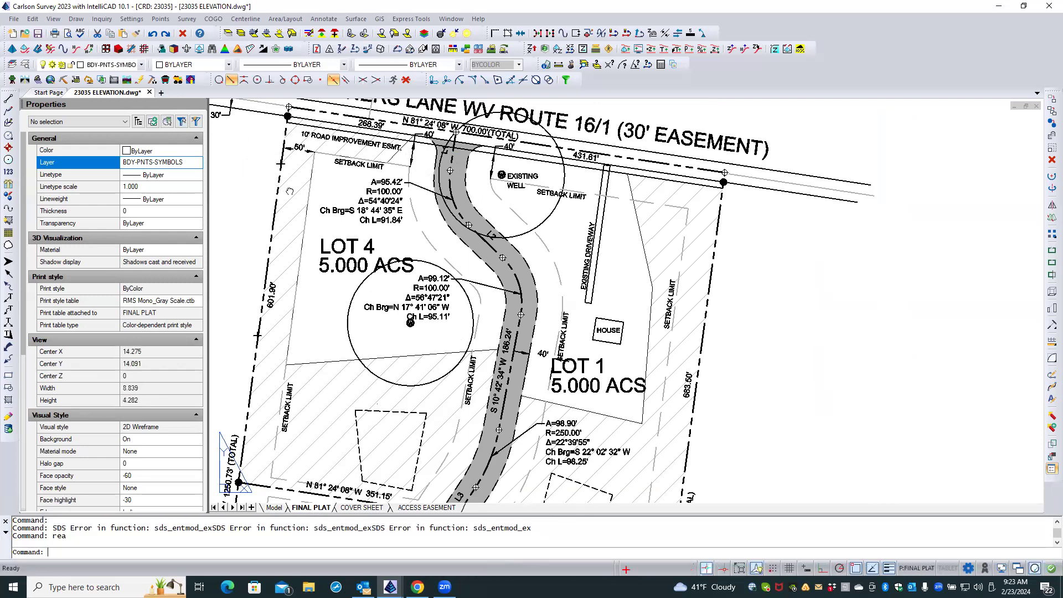
pyautogui.moveTo(247, 164); pyautogui.dragTo(287, 187, button='middle')
pyautogui.click(277, 187)
pyautogui.click(269, 189)
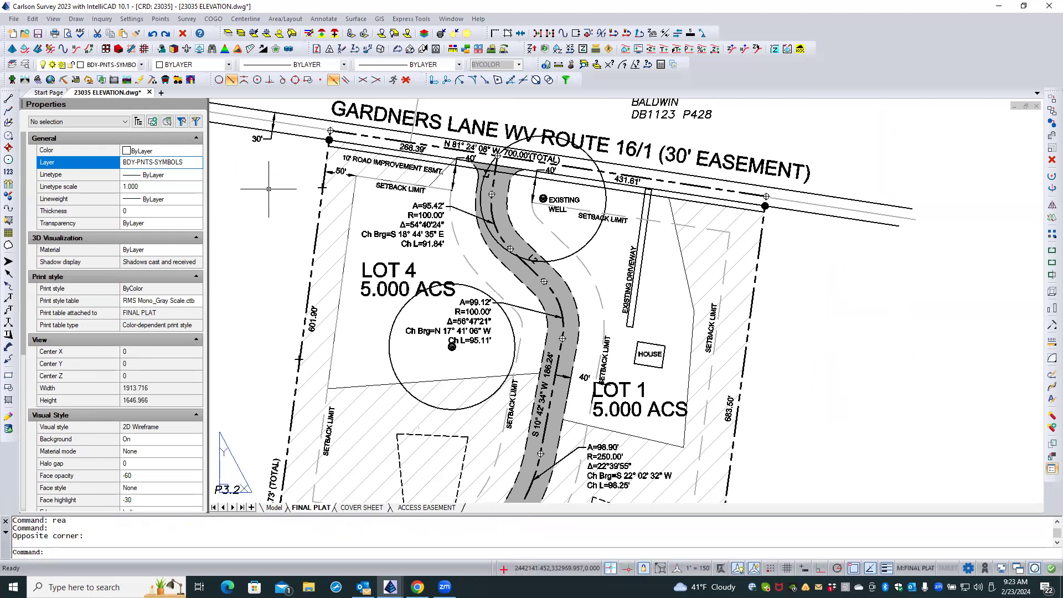
# Examine the symbol and description settings of the cross-marked FENCE layer point on Lot 4's western boundary.
pyautogui.scroll(3, 320, 190)
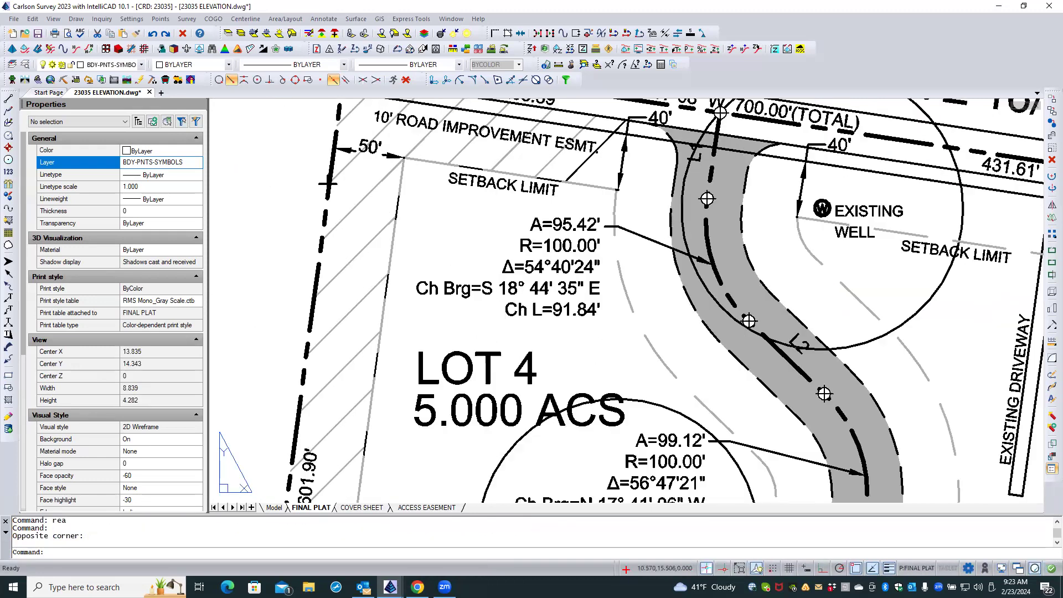
pyautogui.scroll(-3, 297, 168)
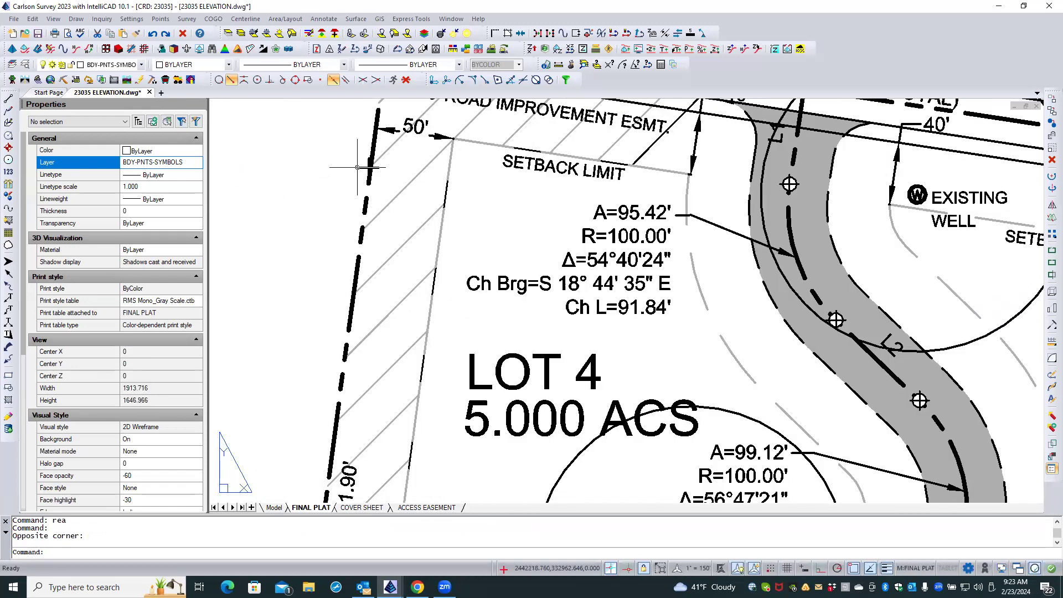
pyautogui.doubleClick(361, 167)
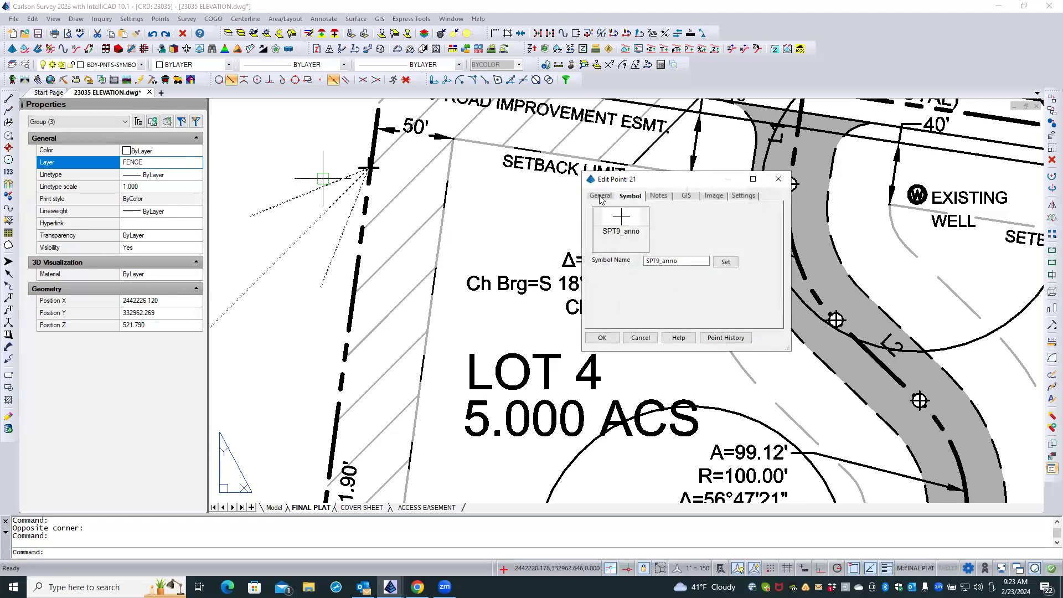
pyautogui.click(601, 197)
pyautogui.click(603, 338)
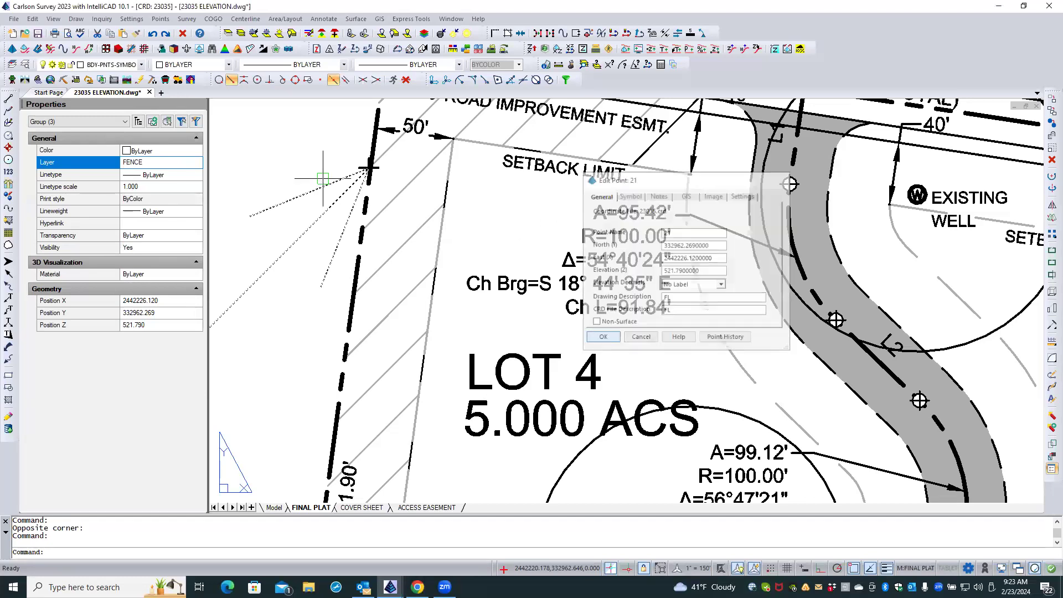
pyautogui.scroll(-5, 380, 253)
pyautogui.press('Escape')
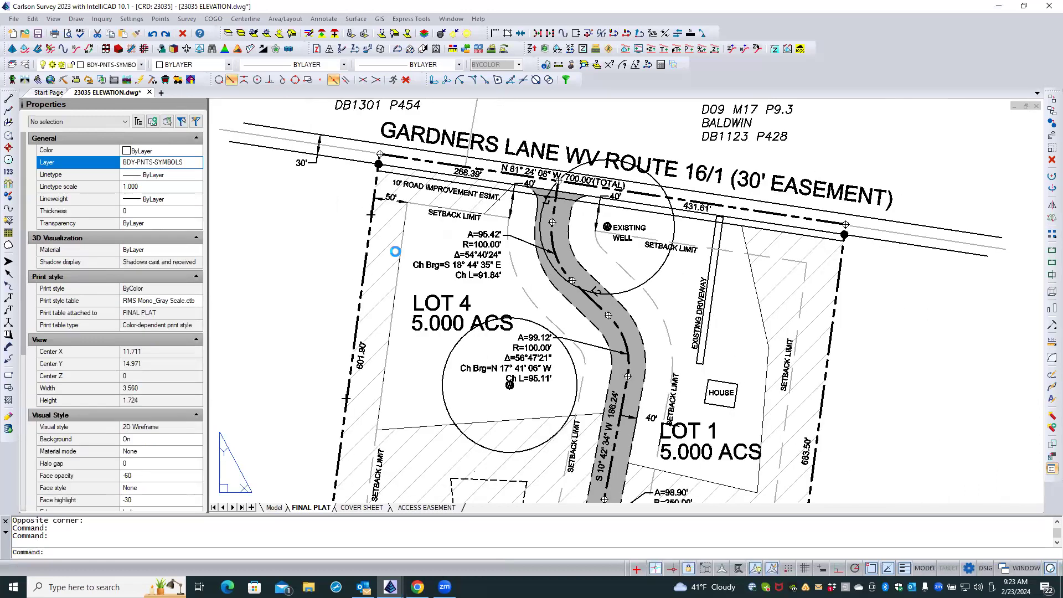
# Thaw the PNTDESC layer in the current FINAL PLAT viewport to display the point descriptions.
pyautogui.scroll(-2, 427, 242)
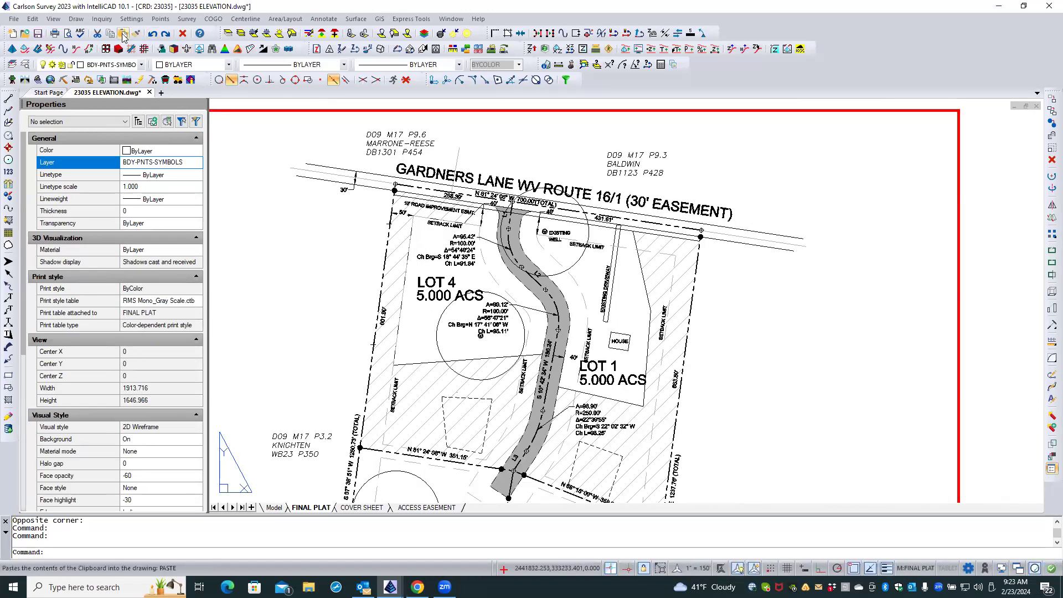
pyautogui.click(25, 64)
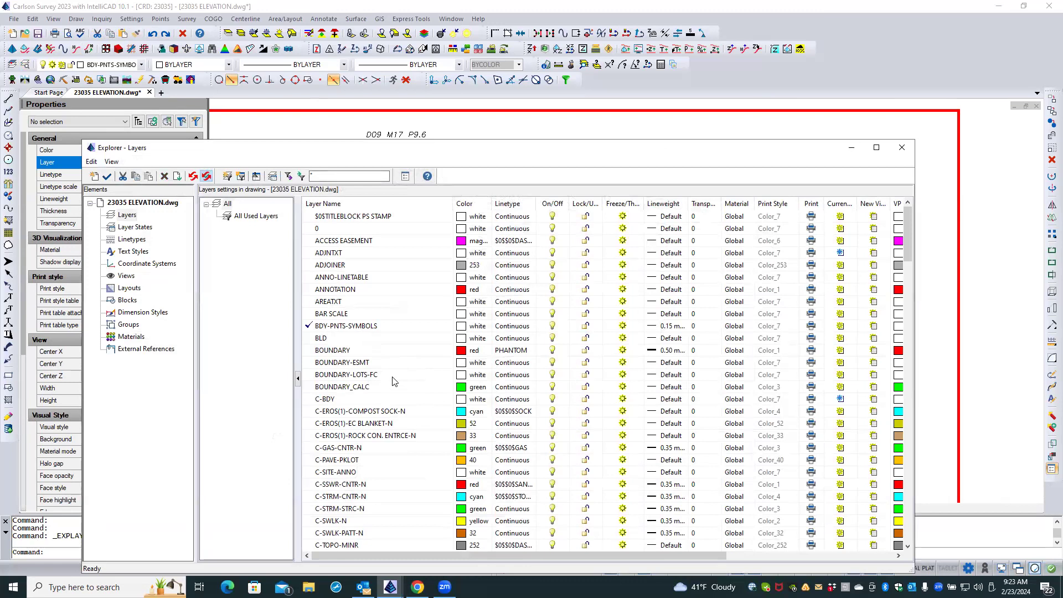
pyautogui.moveTo(908, 242); pyautogui.dragTo(914, 348)
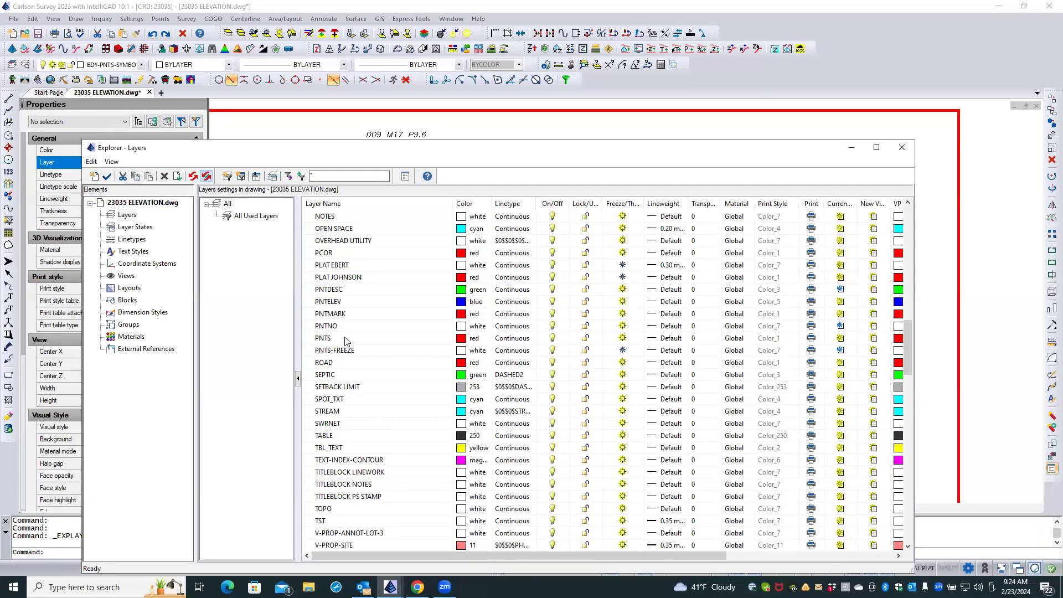
pyautogui.click(352, 292)
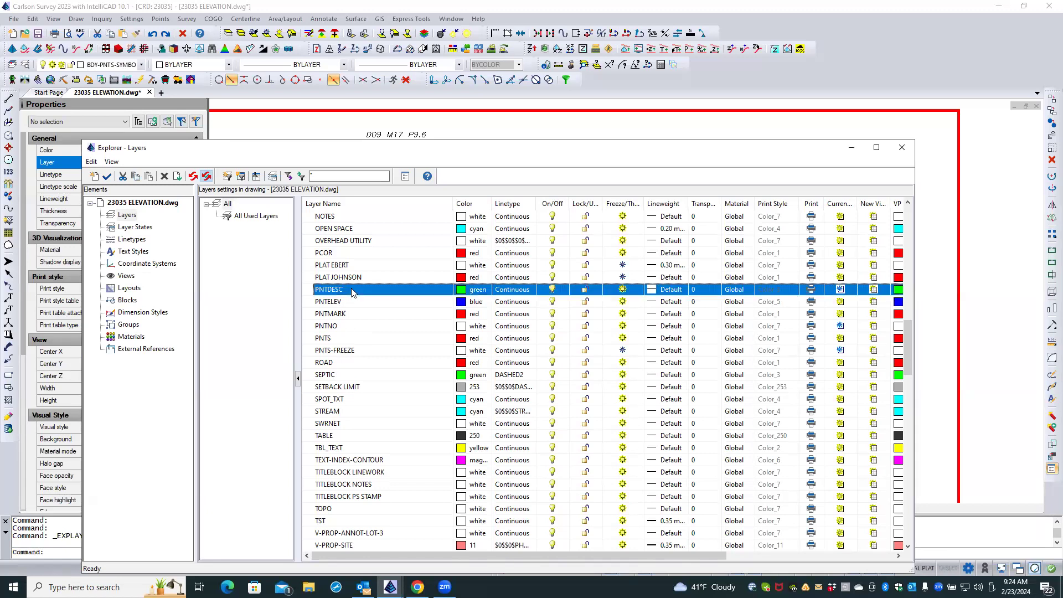
pyautogui.click(841, 290)
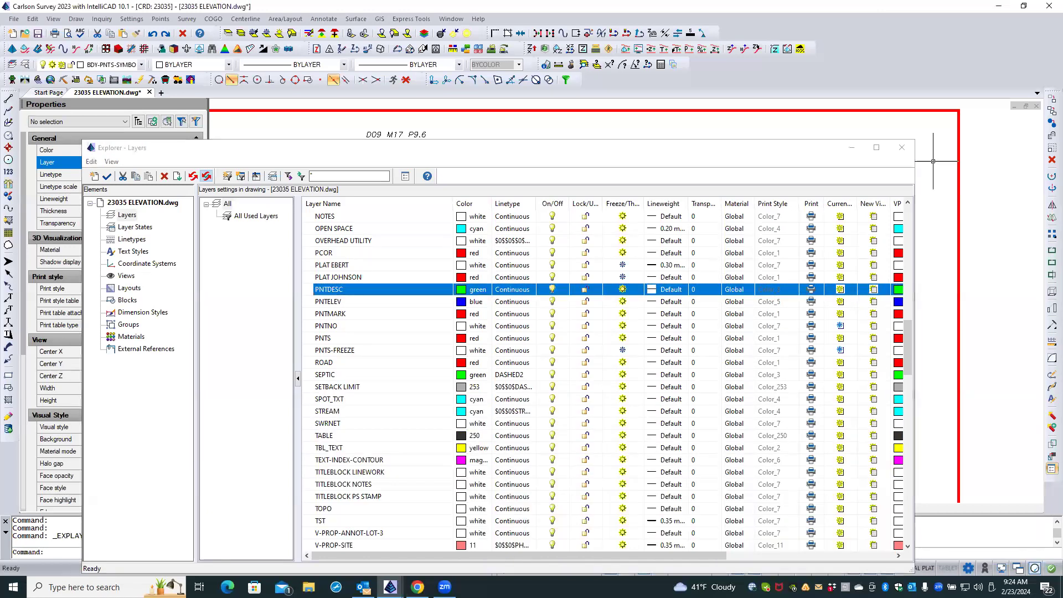
pyautogui.click(902, 148)
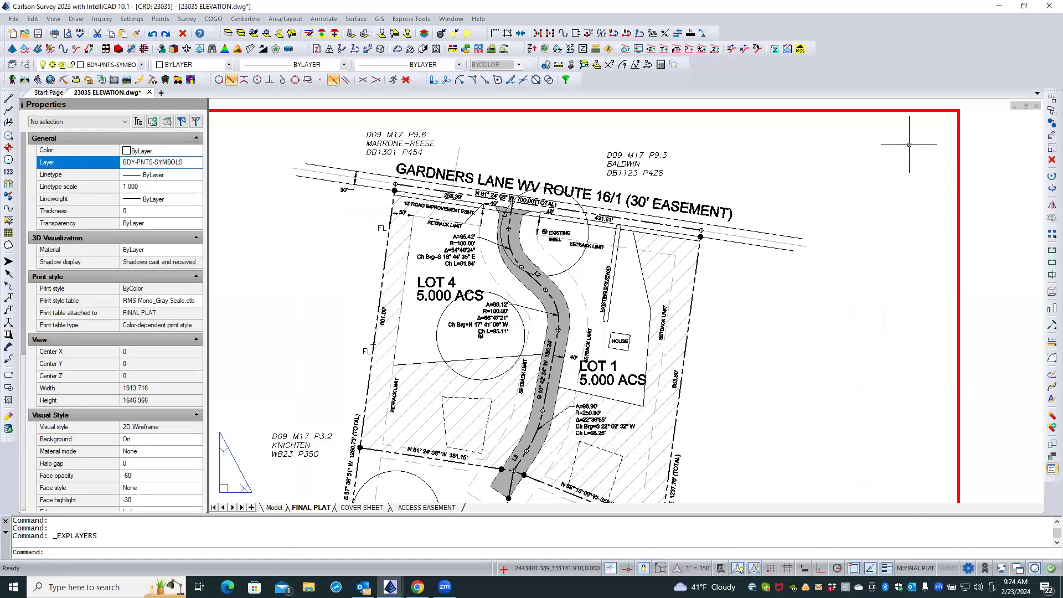
# Check the fence point descriptions along Lot 4's western boundary, return to paper space and save the drawing.
pyautogui.scroll(2, 376, 244)
pyautogui.scroll(4, 368, 237)
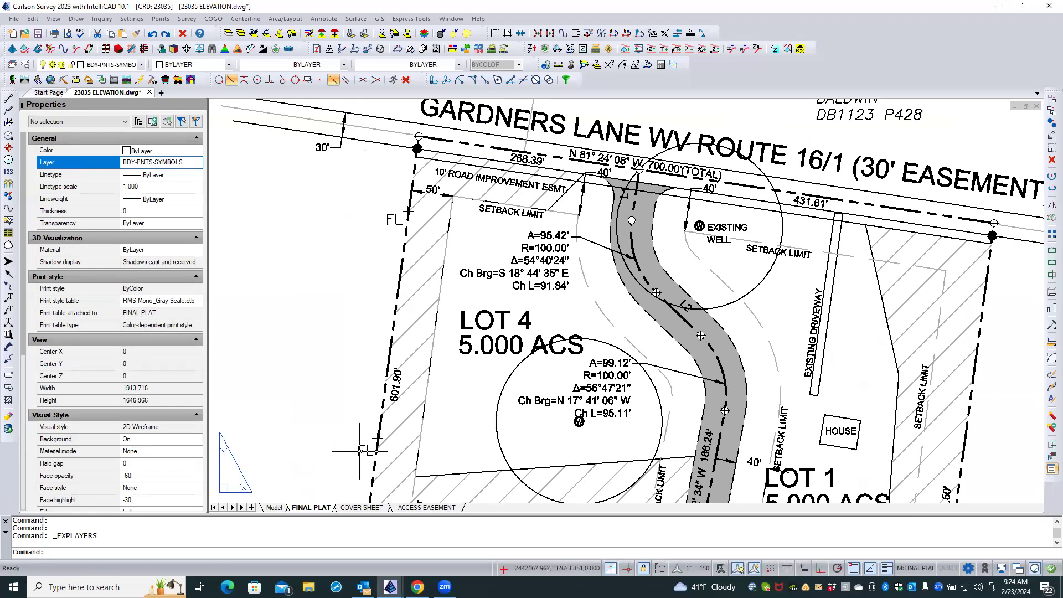
pyautogui.scroll(-2, 309, 214)
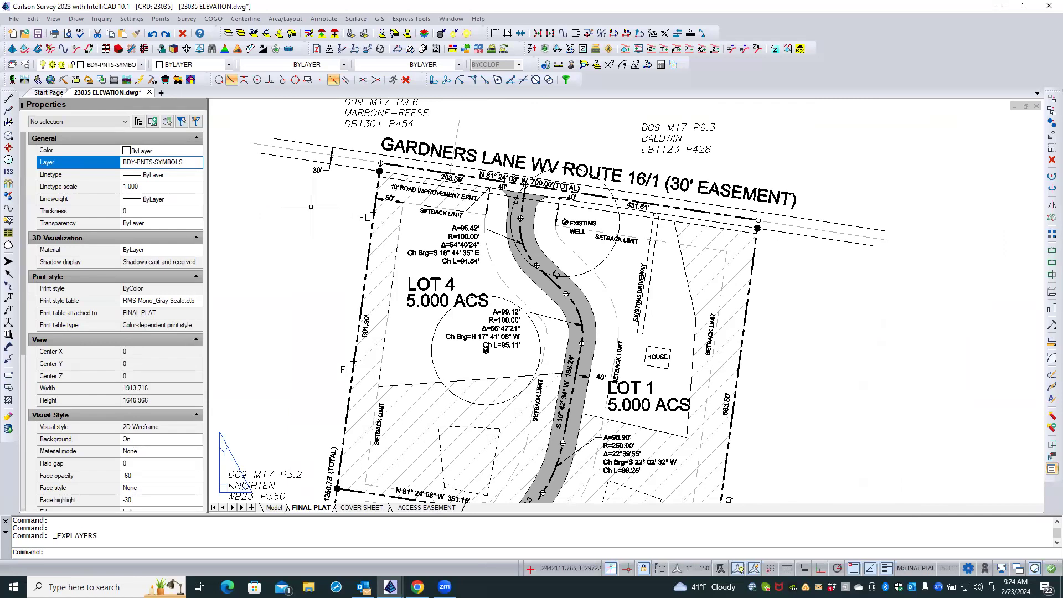
pyautogui.scroll(-2, 361, 132)
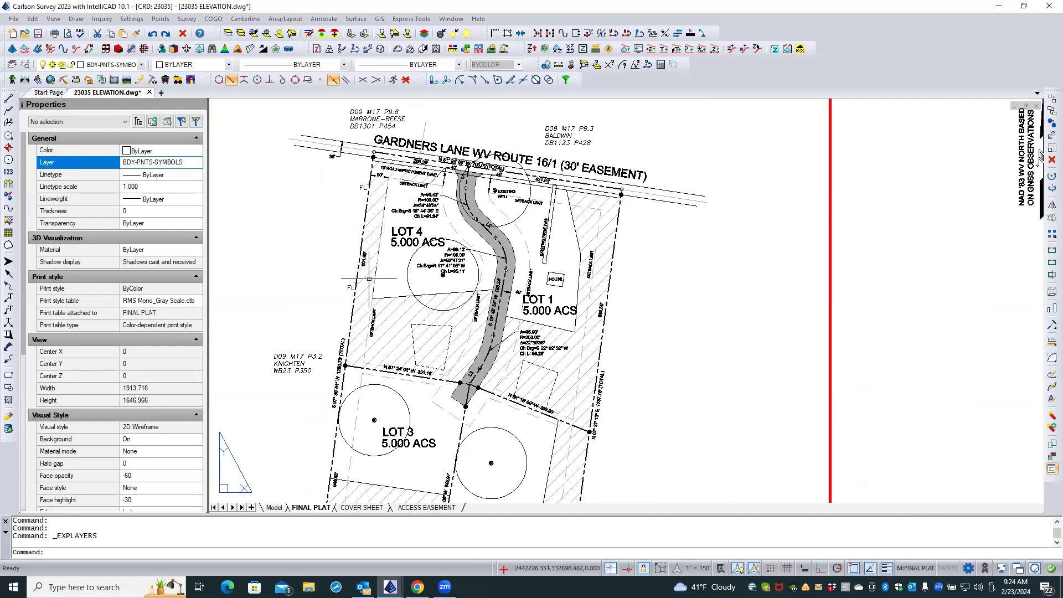
pyautogui.doubleClick(868, 209)
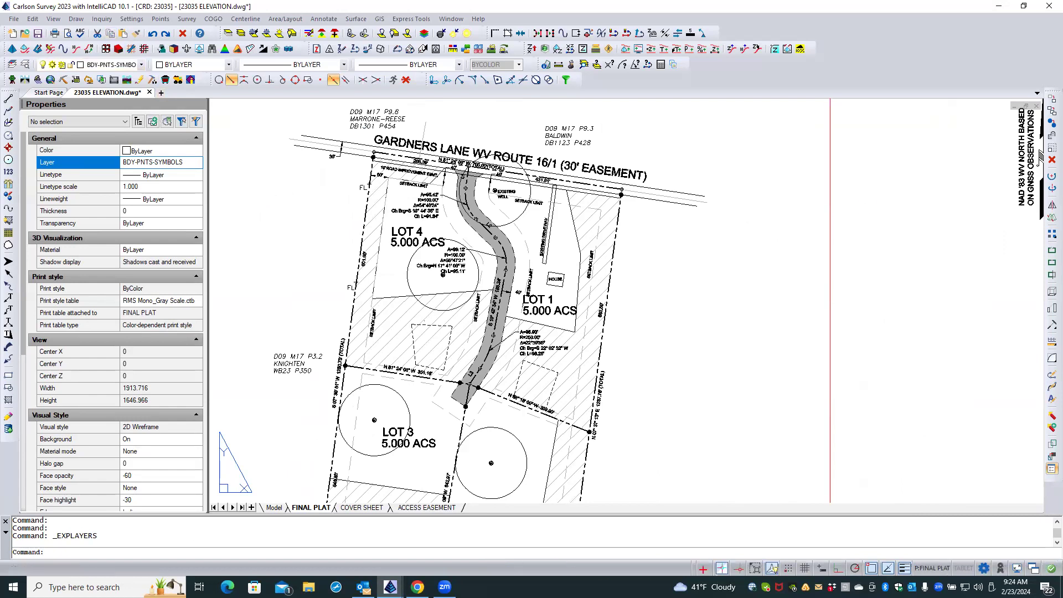
pyautogui.hotkey('ctrl', 's')
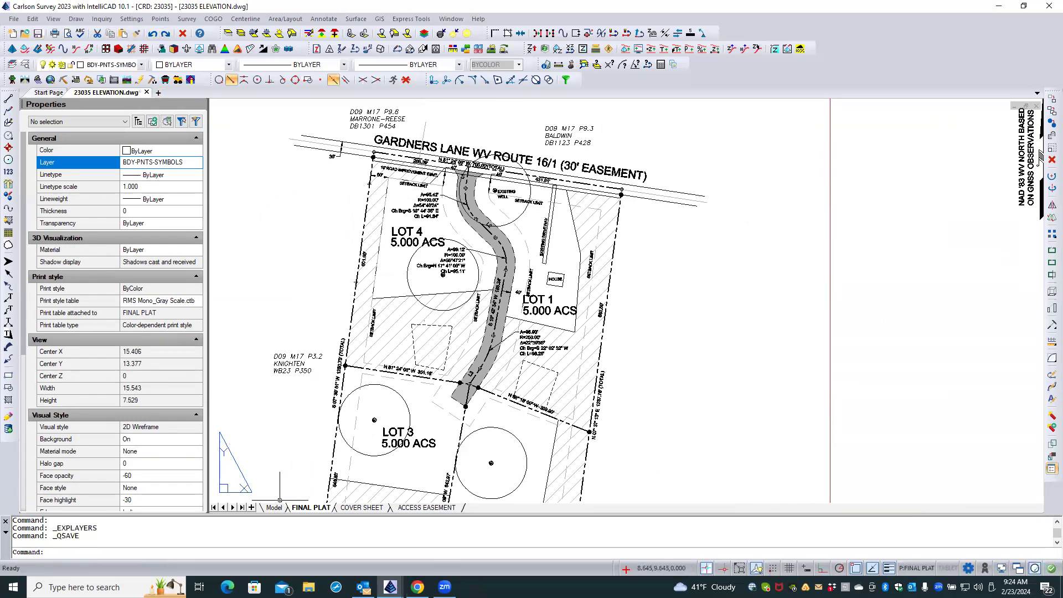
# Switch to the ACCESS EASEMENT layout and make the ACCESS EASEMENT layer current.
pyautogui.click(416, 508)
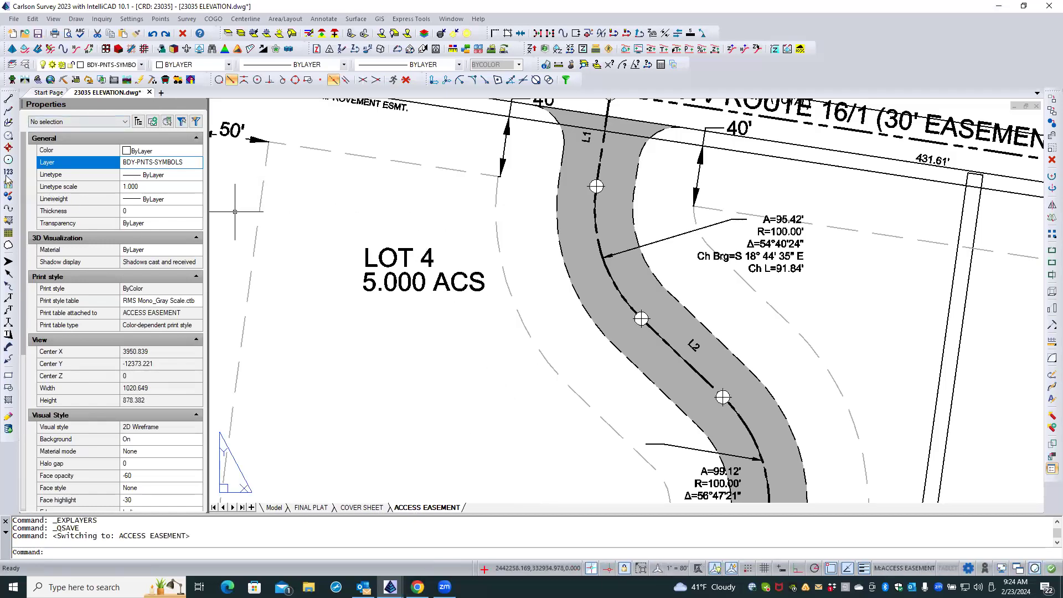
pyautogui.click(26, 67)
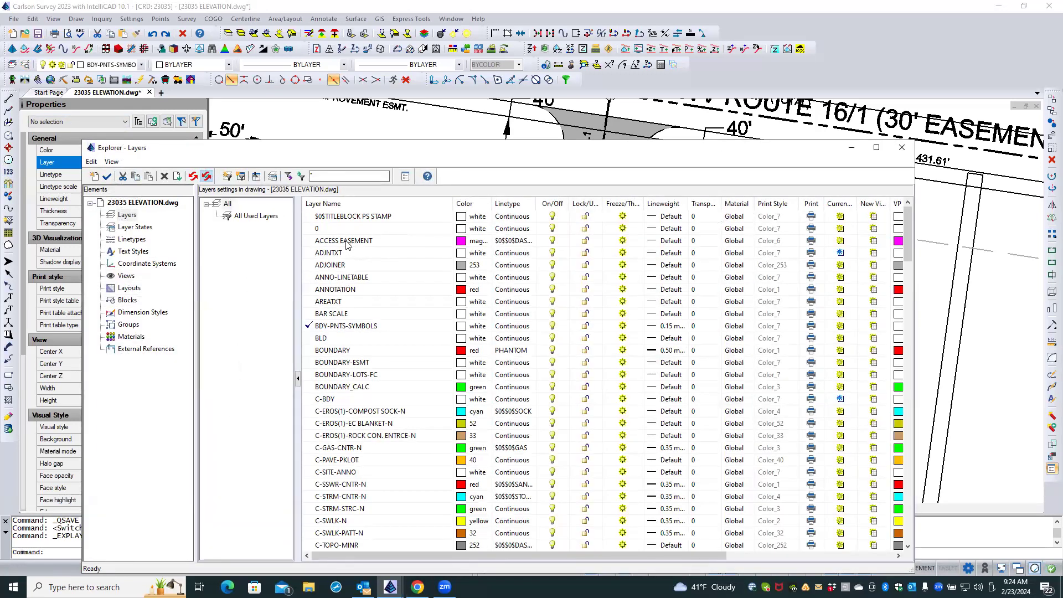
pyautogui.click(314, 242)
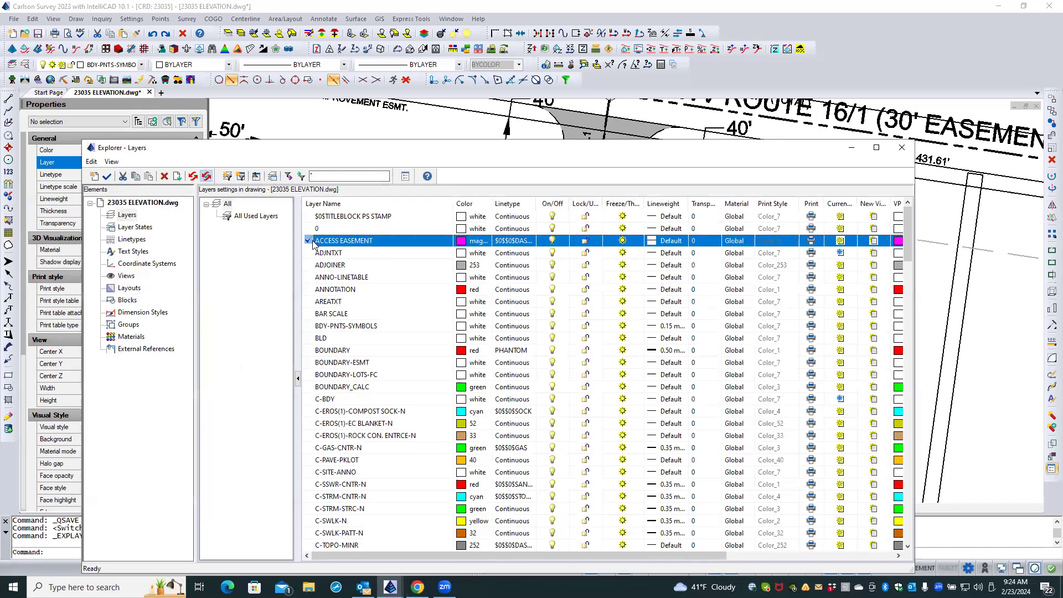
pyautogui.click(900, 149)
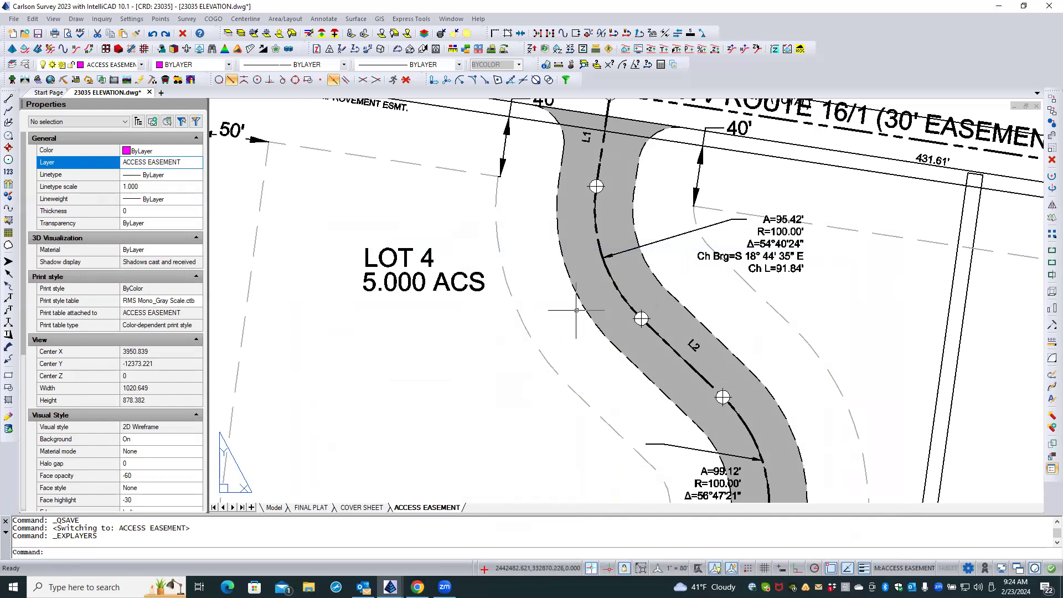
# Check which layer the annotation defaults assign to angle labels and leave the settings without changing them.
pyautogui.click(325, 19)
pyautogui.click(332, 32)
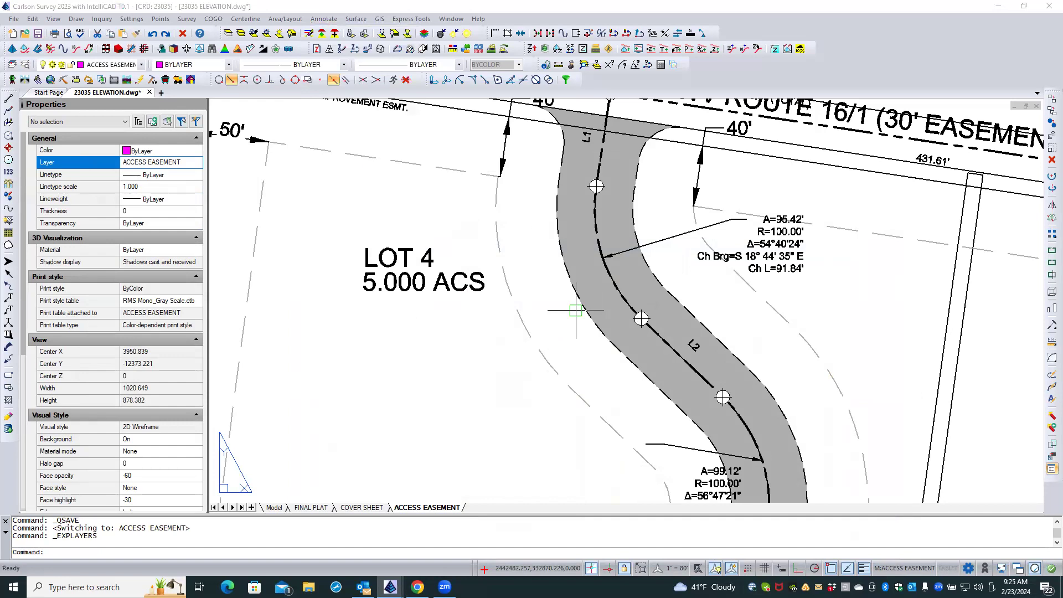
pyautogui.click(396, 178)
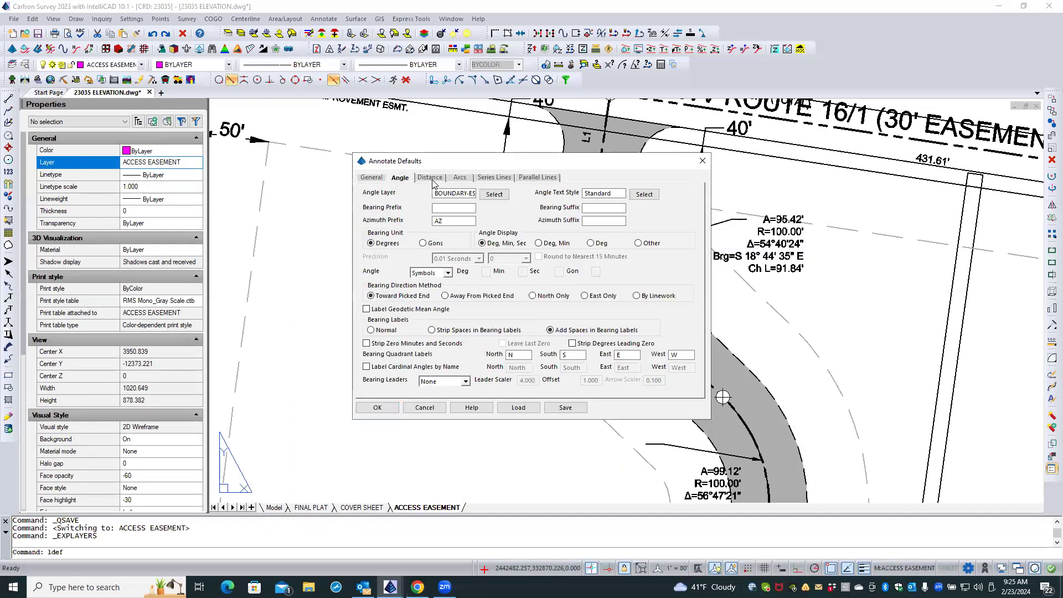
pyautogui.moveTo(455, 192)
pyautogui.mouseDown()
pyautogui.moveTo(485, 193)
pyautogui.moveTo(437, 192)
pyautogui.moveTo(470, 192)
pyautogui.mouseUp()
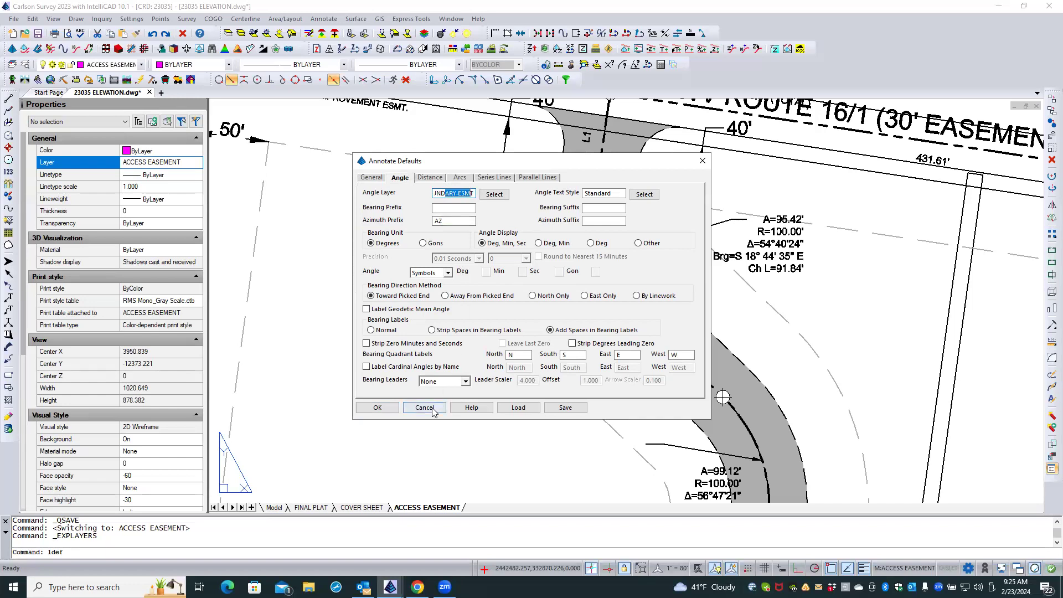
pyautogui.click(425, 408)
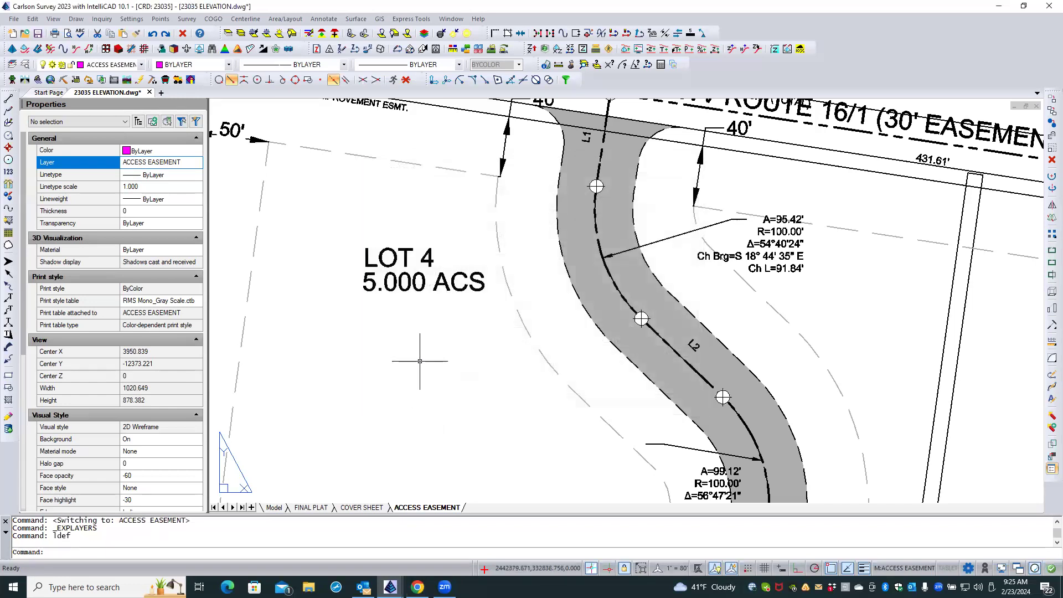
# Try freezing the layers of the northern easement curve label and its leader by picking them, and undo the freeze.
pyautogui.scroll(-3, 404, 340)
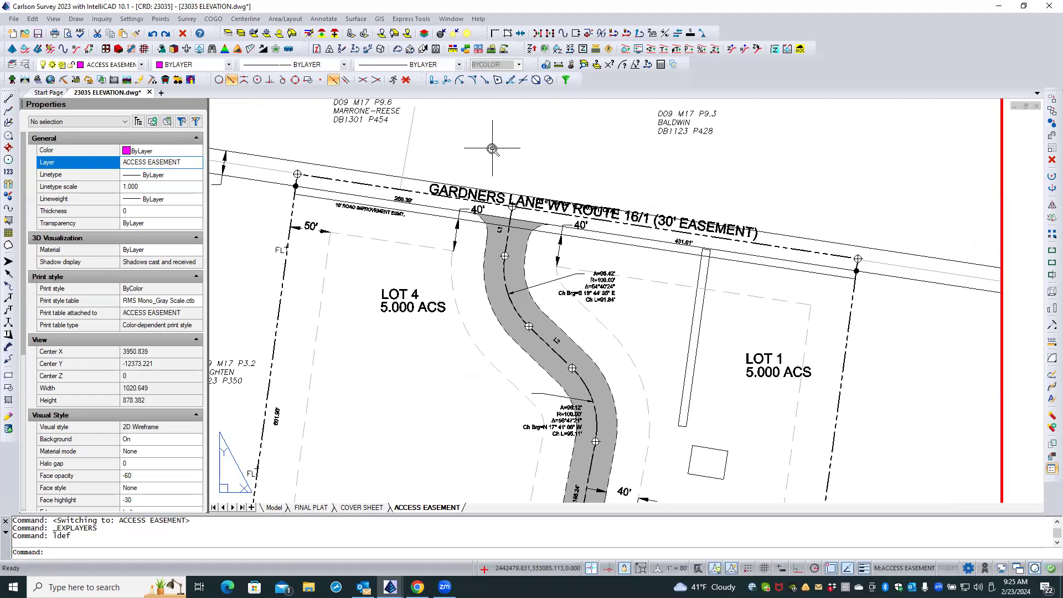
pyautogui.scroll(-2, 492, 149)
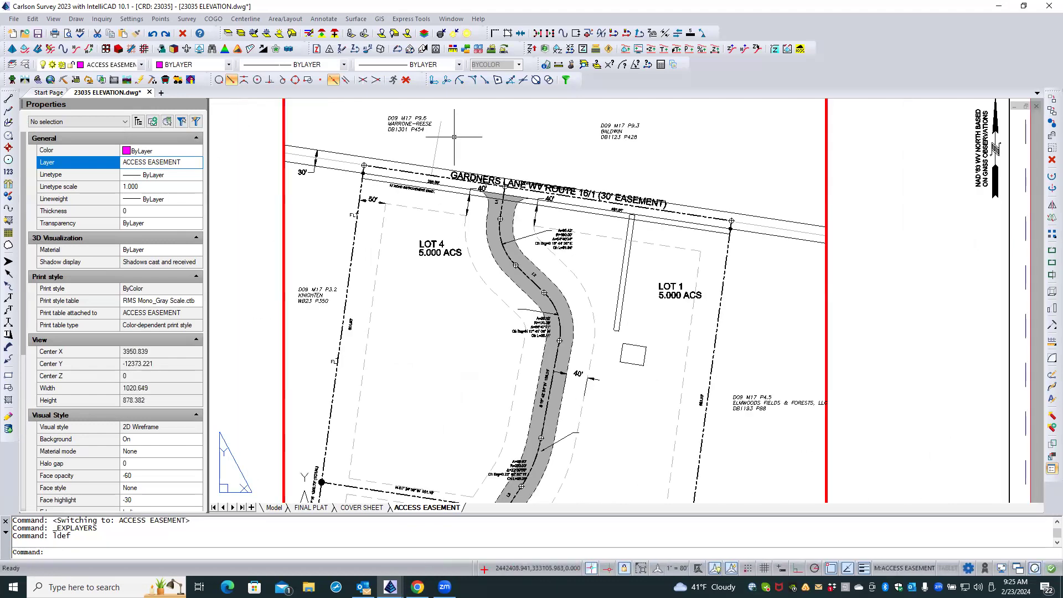
pyautogui.scroll(-1, 566, 145)
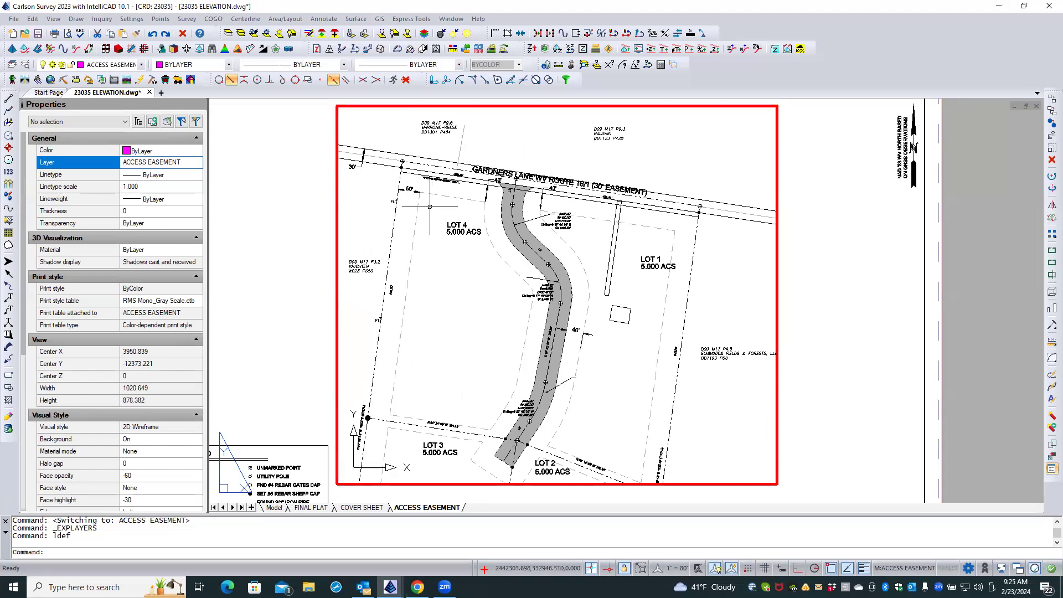
pyautogui.scroll(4, 572, 228)
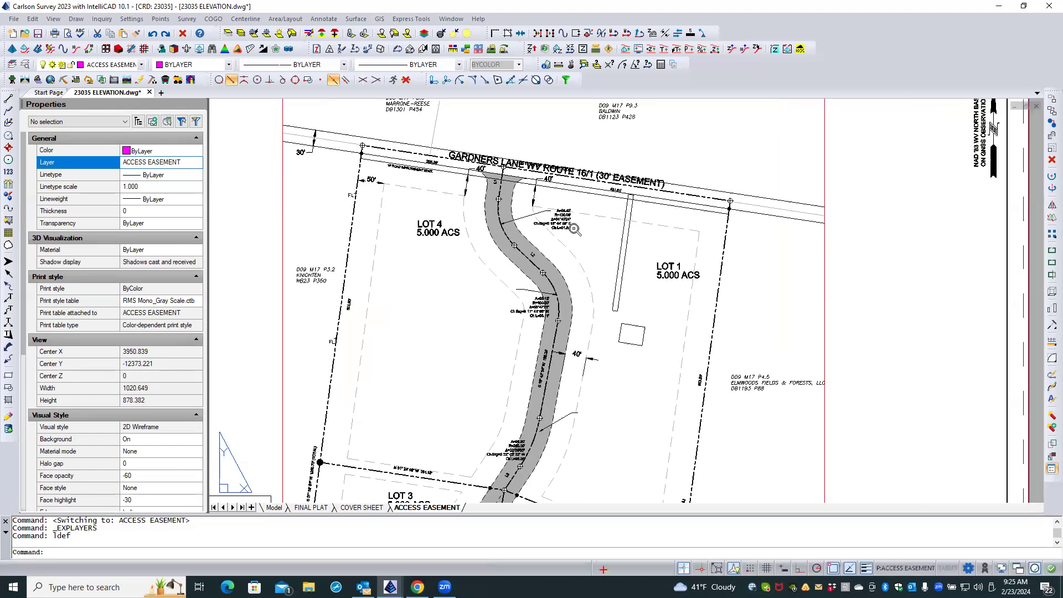
pyautogui.scroll(-1, 584, 228)
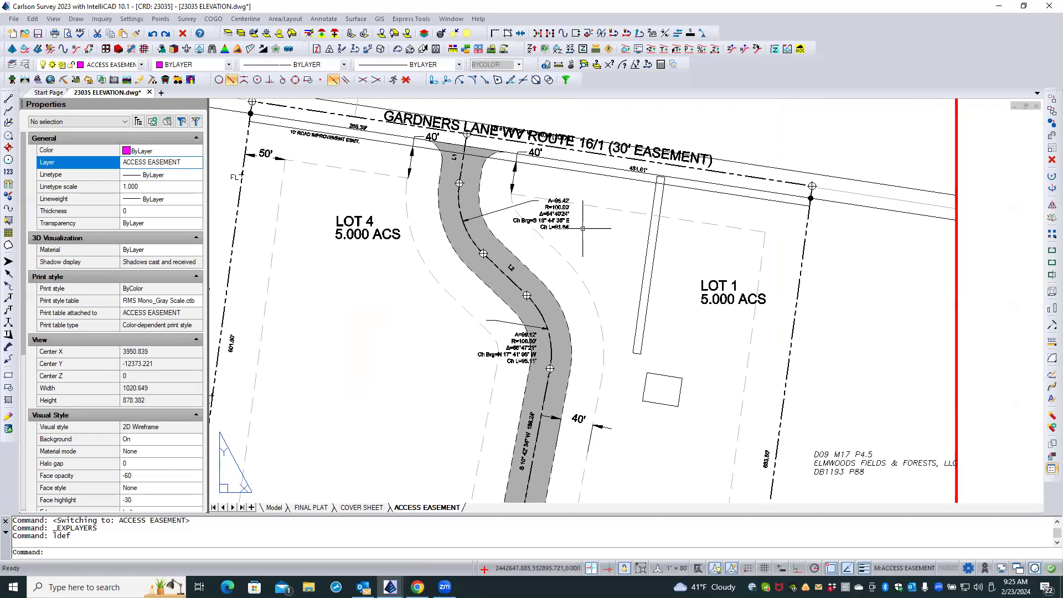
pyautogui.click(252, 35)
pyautogui.click(551, 214)
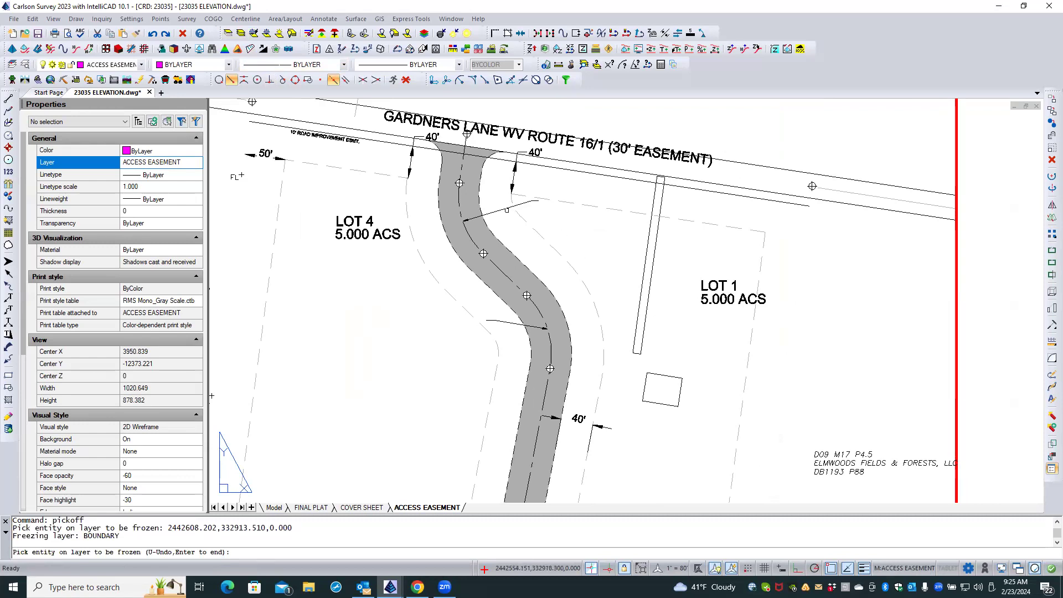
pyautogui.click(501, 211)
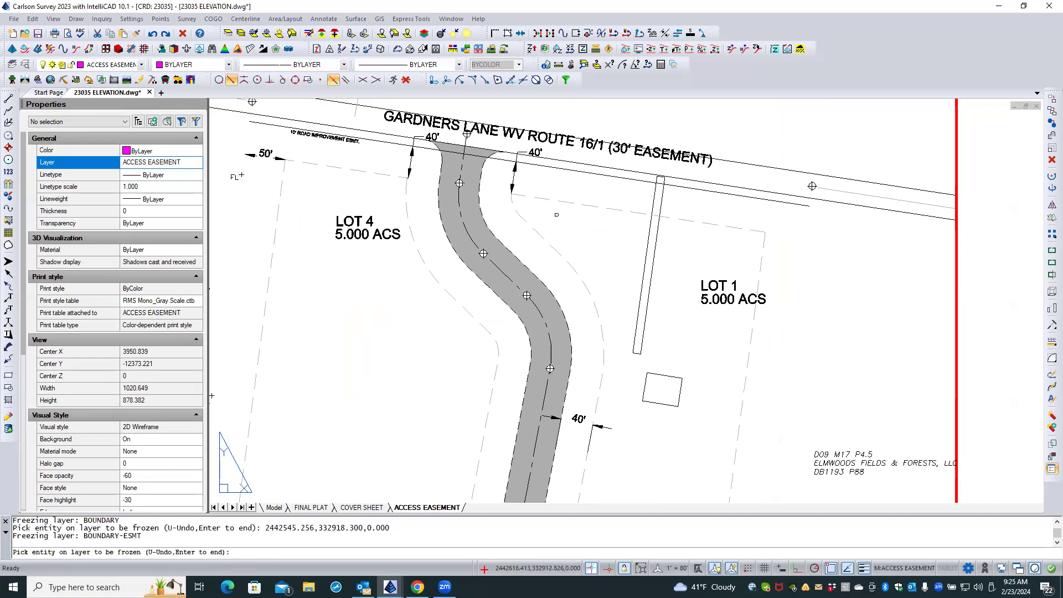
pyautogui.press('Return')
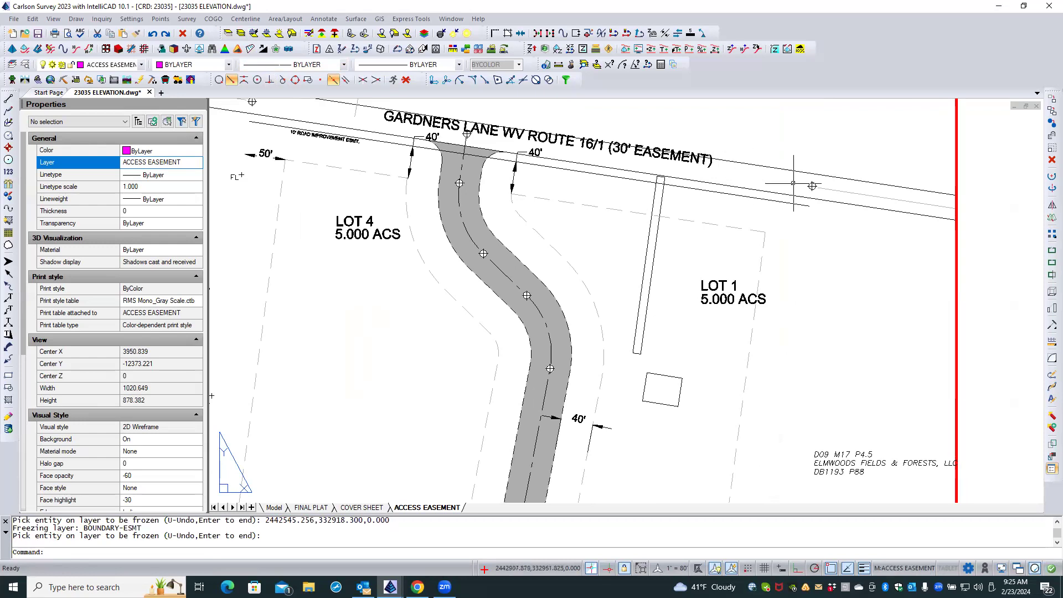
pyautogui.click(154, 35)
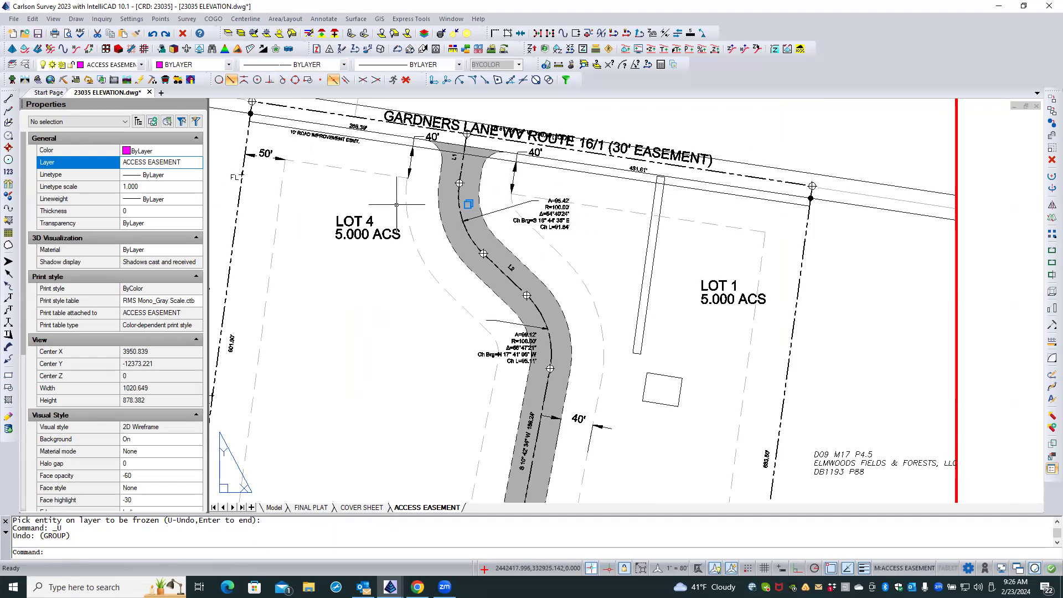
# Switch to model space and make BOUNDARY-ESMT the current layer.
pyautogui.click(273, 508)
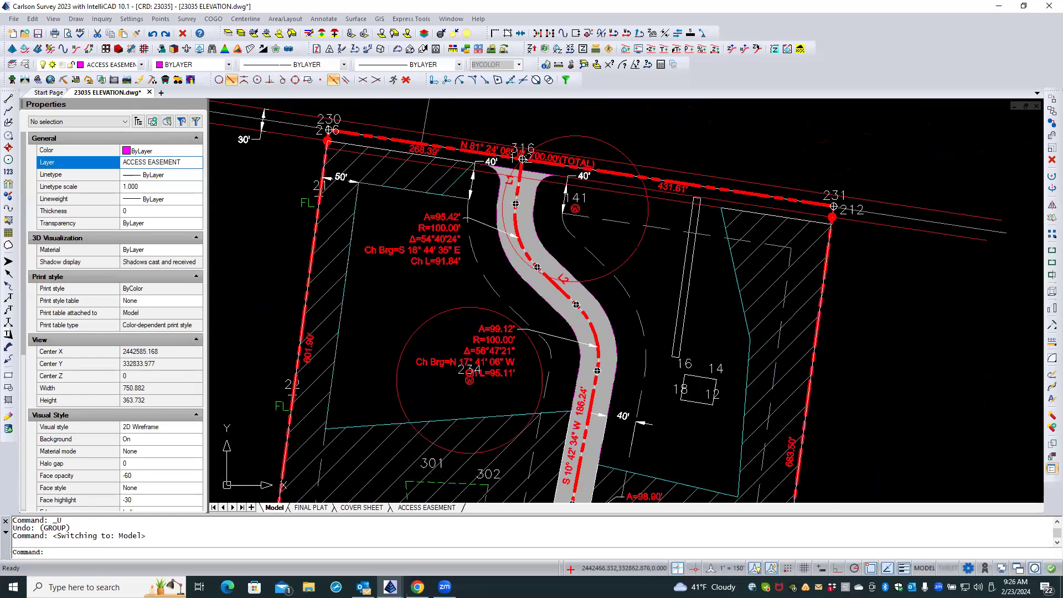
pyautogui.scroll(-3, 494, 269)
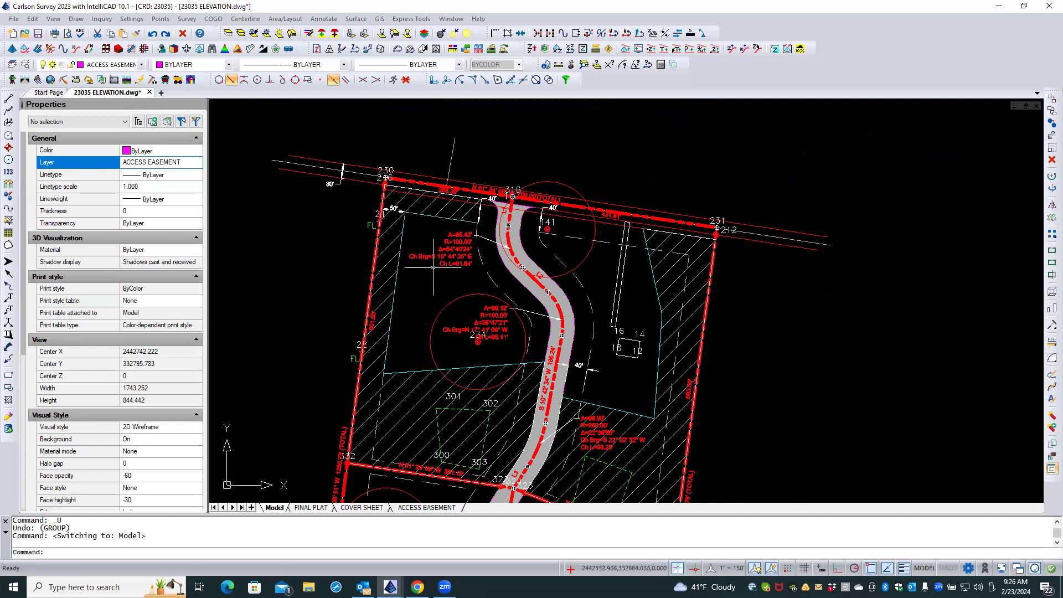
pyautogui.click(24, 64)
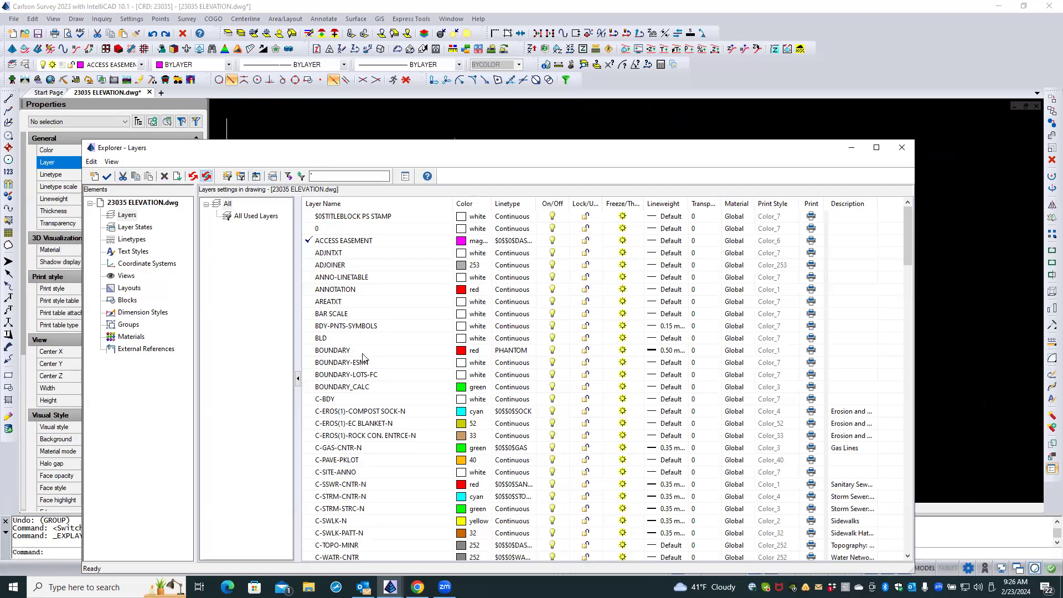
pyautogui.click(358, 350)
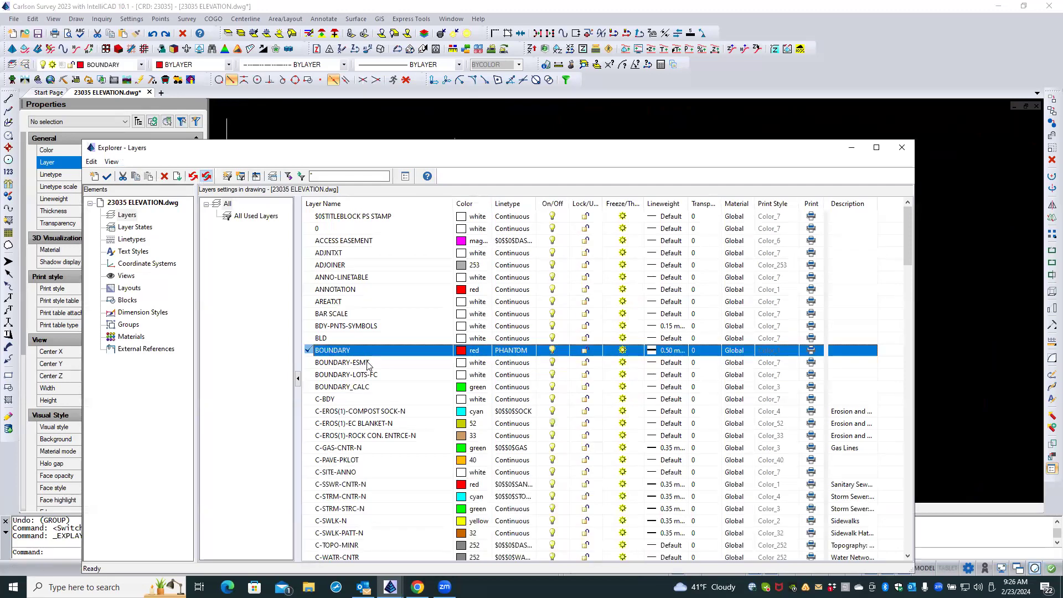
pyautogui.doubleClick(367, 364)
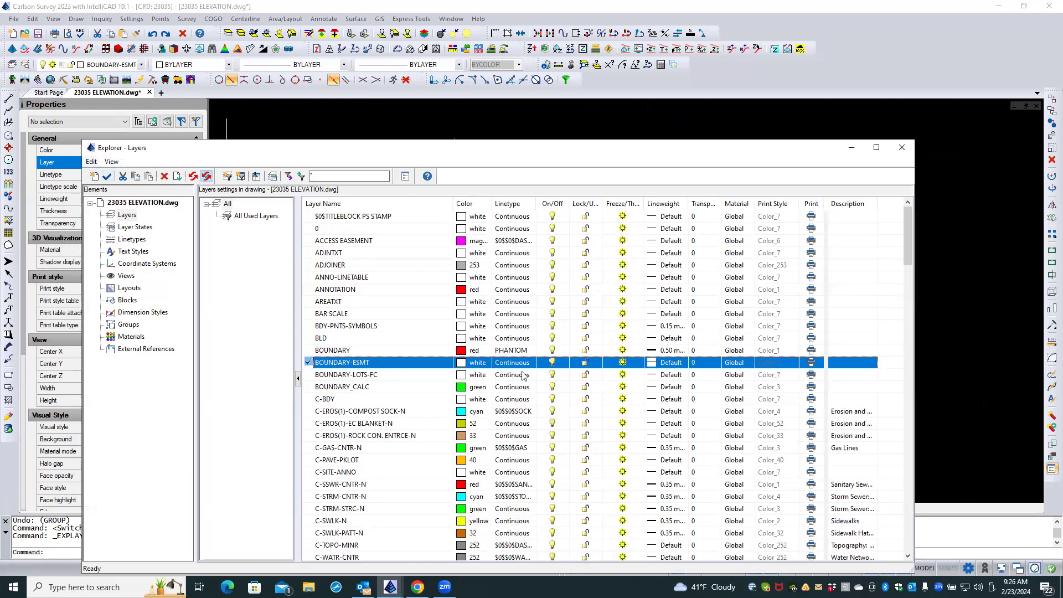
# Create a new layer named BOUNDARY-M&B.
pyautogui.click(93, 176)
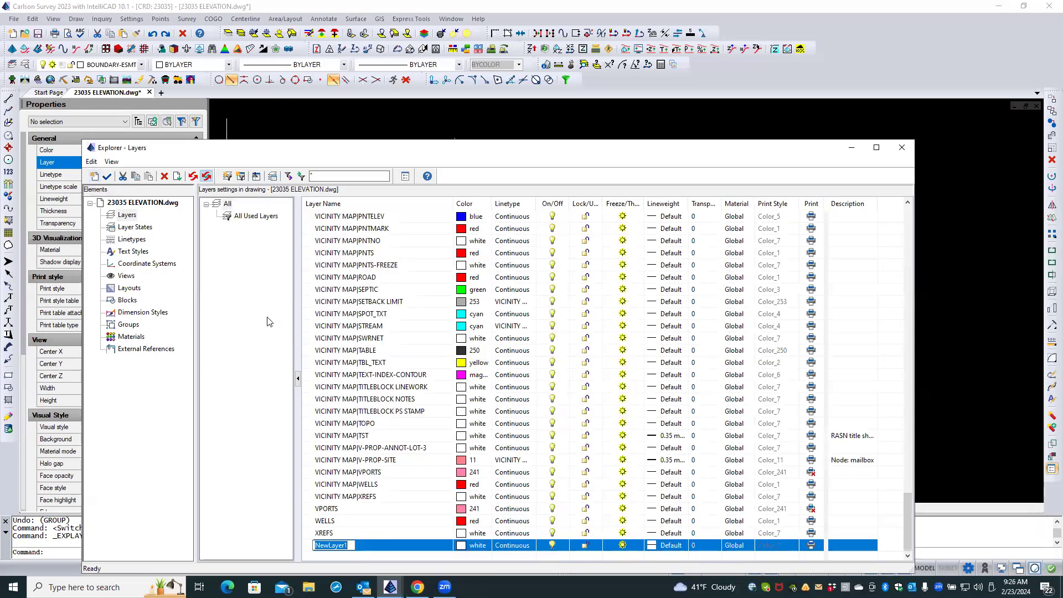
pyautogui.write('BOUNDARY-M&')
pyautogui.press('Return')
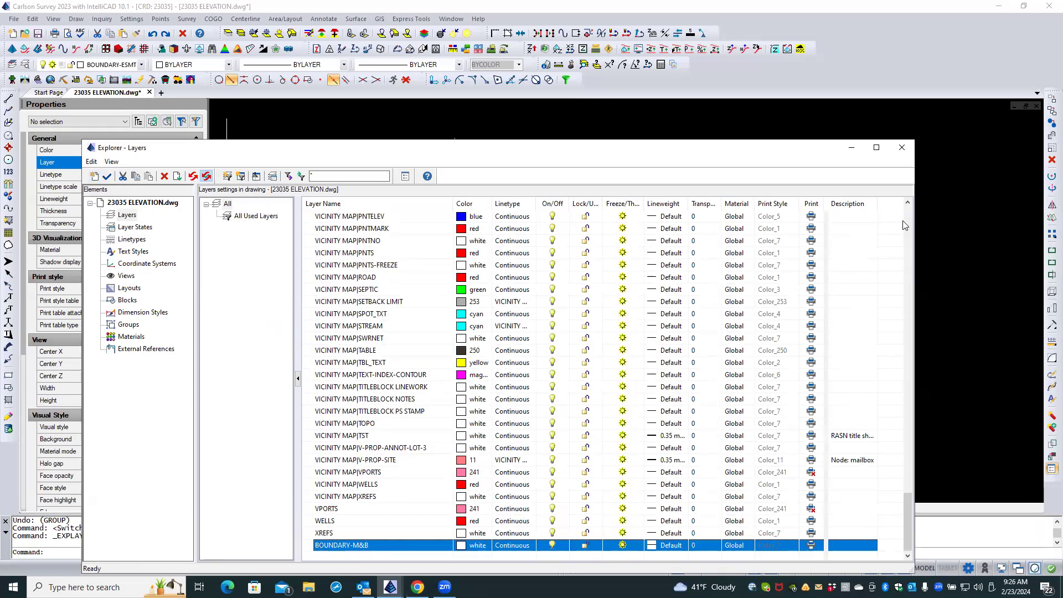
pyautogui.click(903, 149)
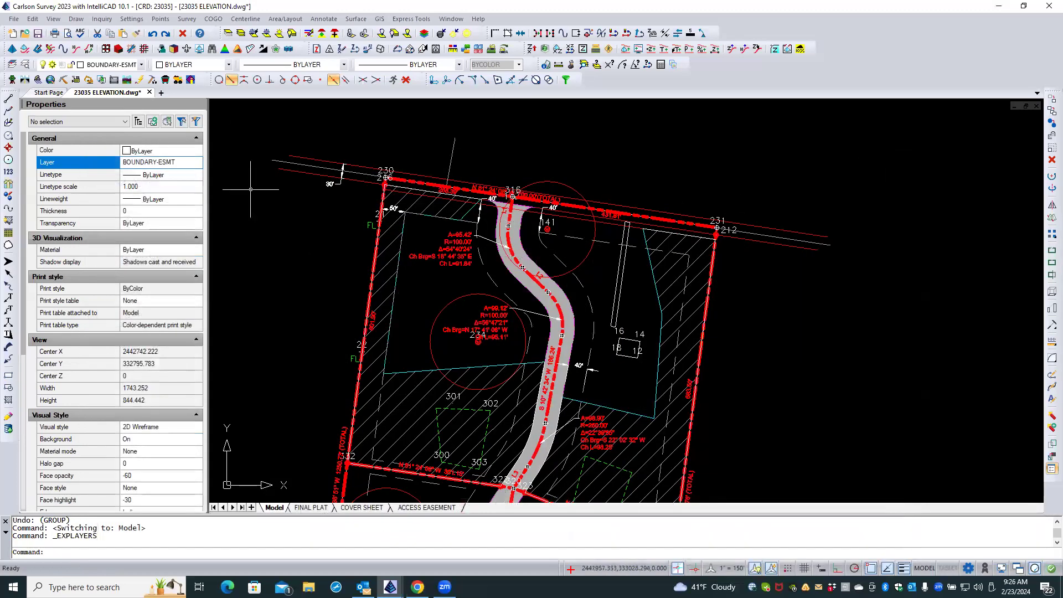
# Select all bearing, distance and curve labels with their leaders by similarity and move them to the BOUNDARY-M&B layer.
pyautogui.click(438, 241)
pyautogui.rightClick(426, 238)
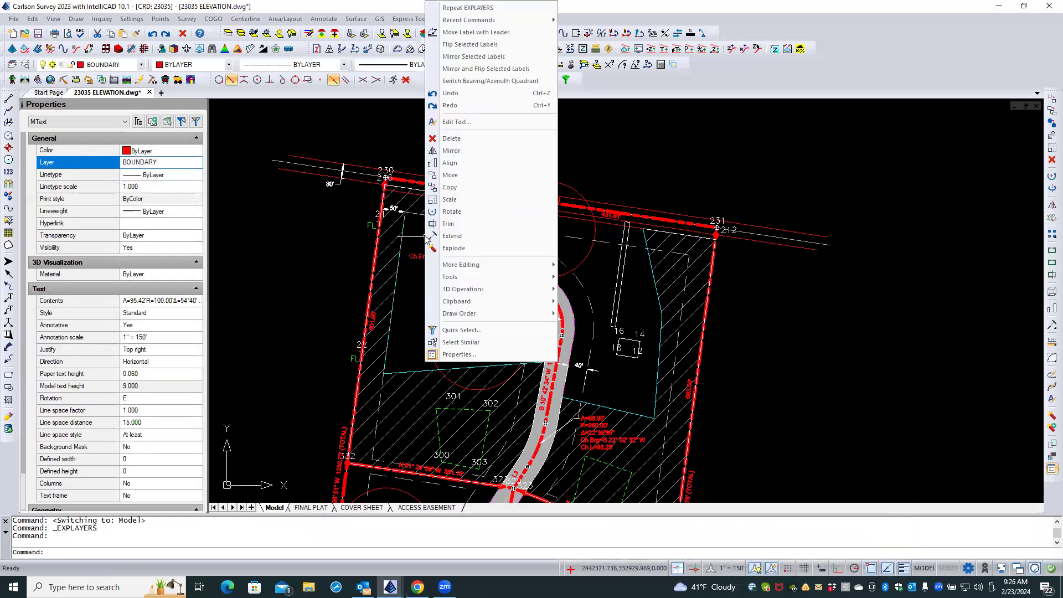
pyautogui.click(460, 342)
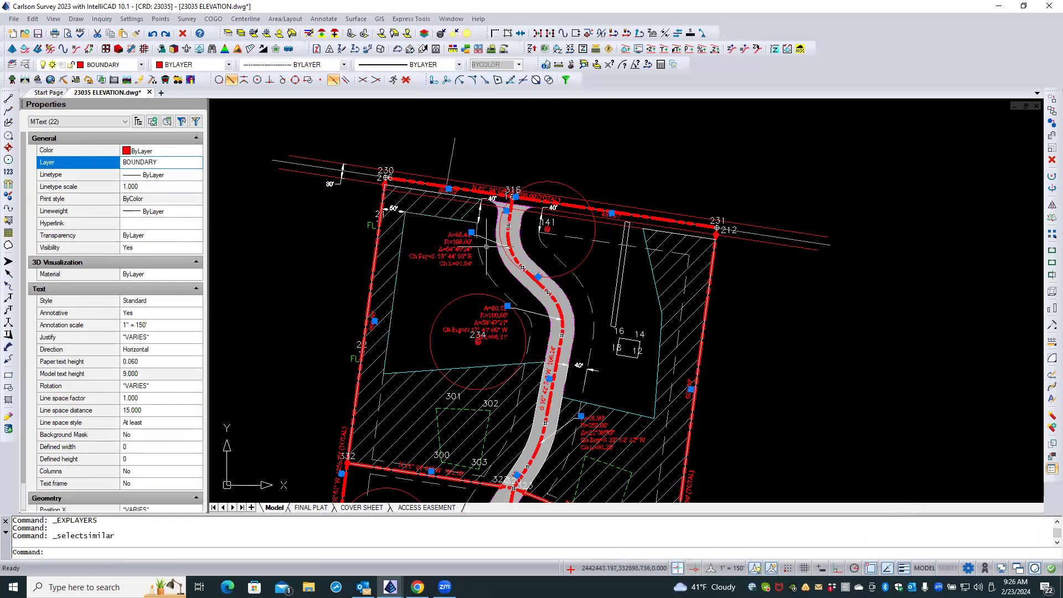
pyautogui.rightClick(424, 229)
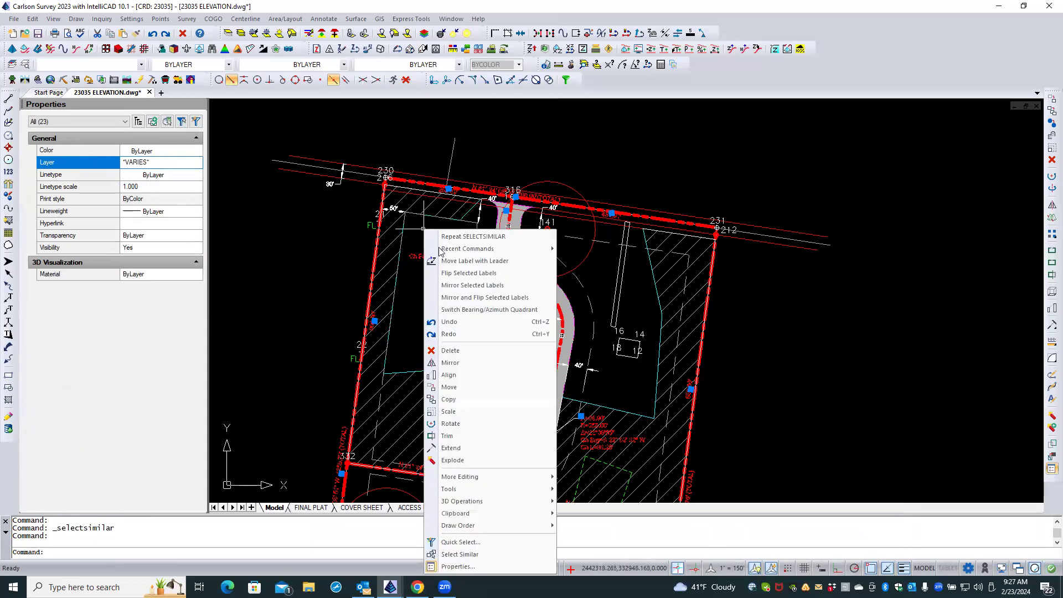
pyautogui.click(470, 554)
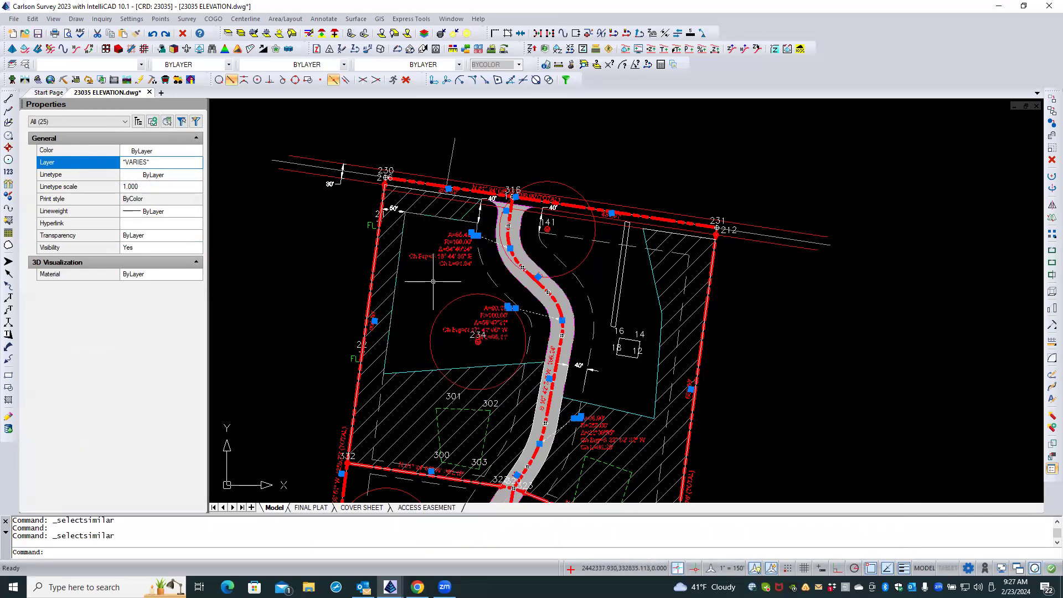
pyautogui.click(189, 165)
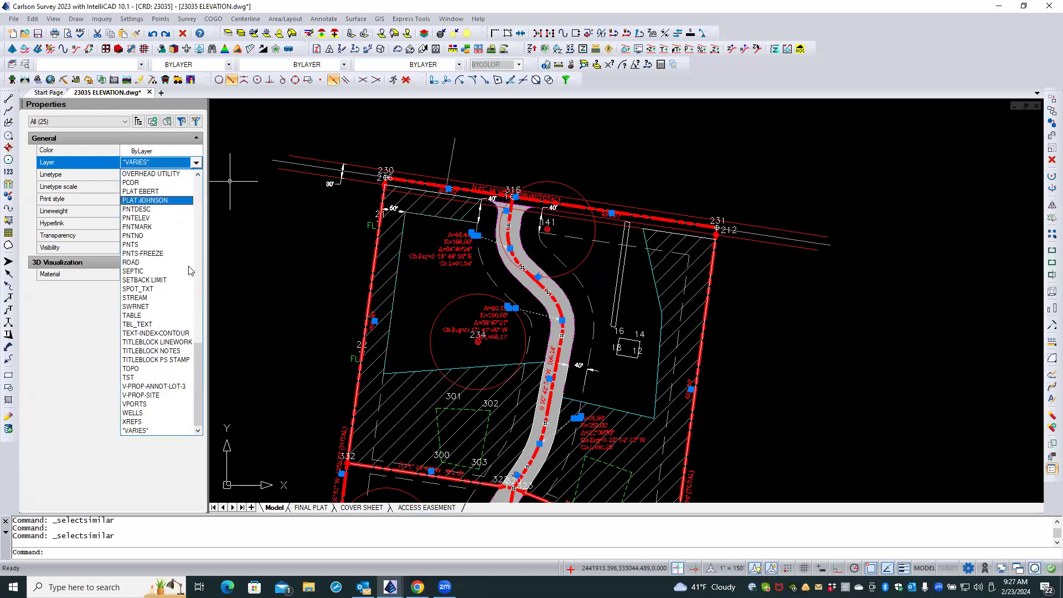
pyautogui.moveTo(199, 353); pyautogui.dragTo(221, 191)
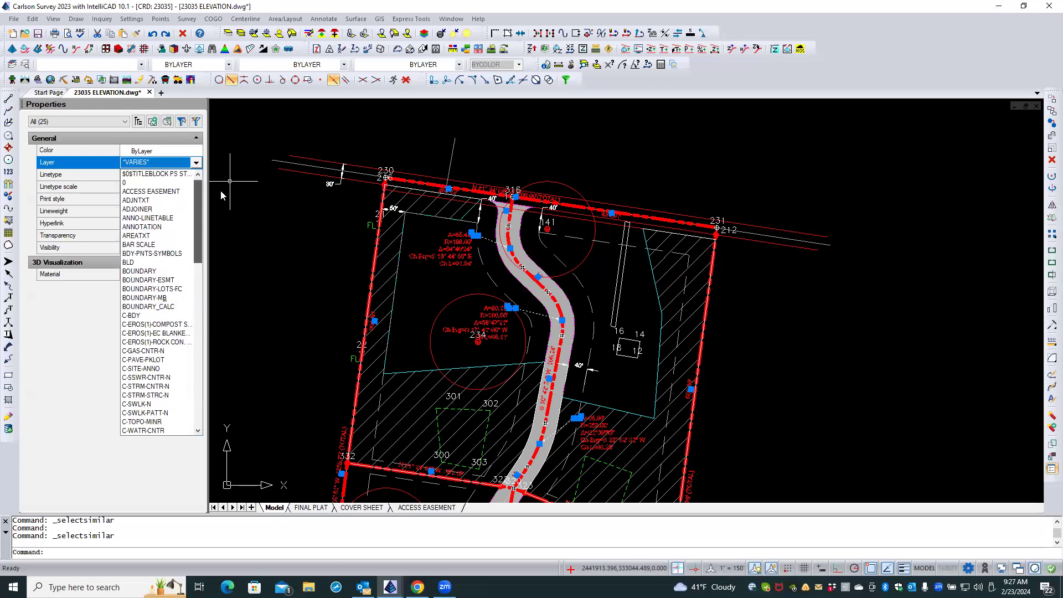
pyautogui.click(165, 299)
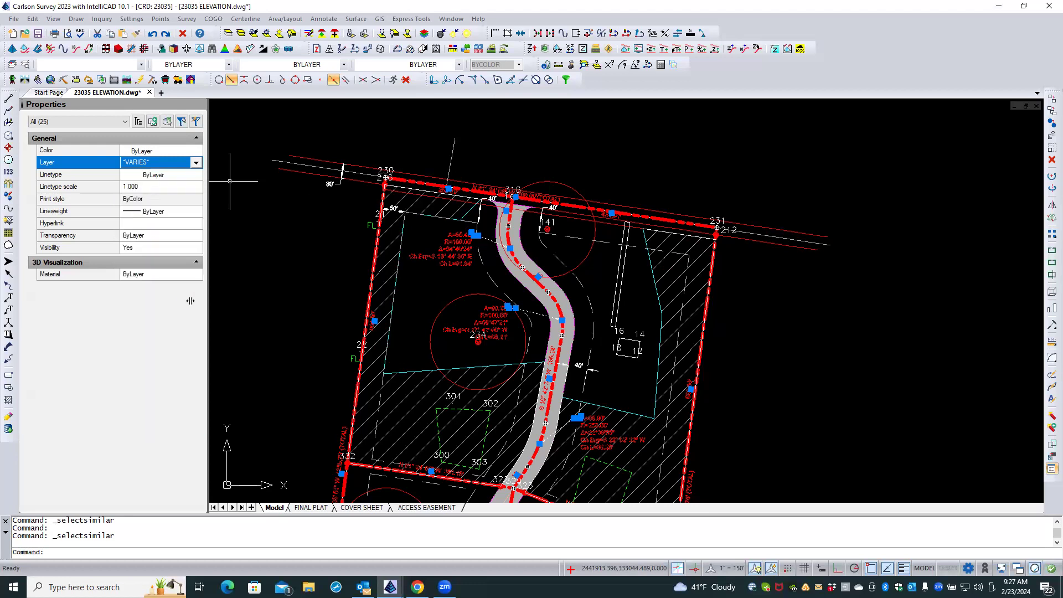
pyautogui.press('Escape')
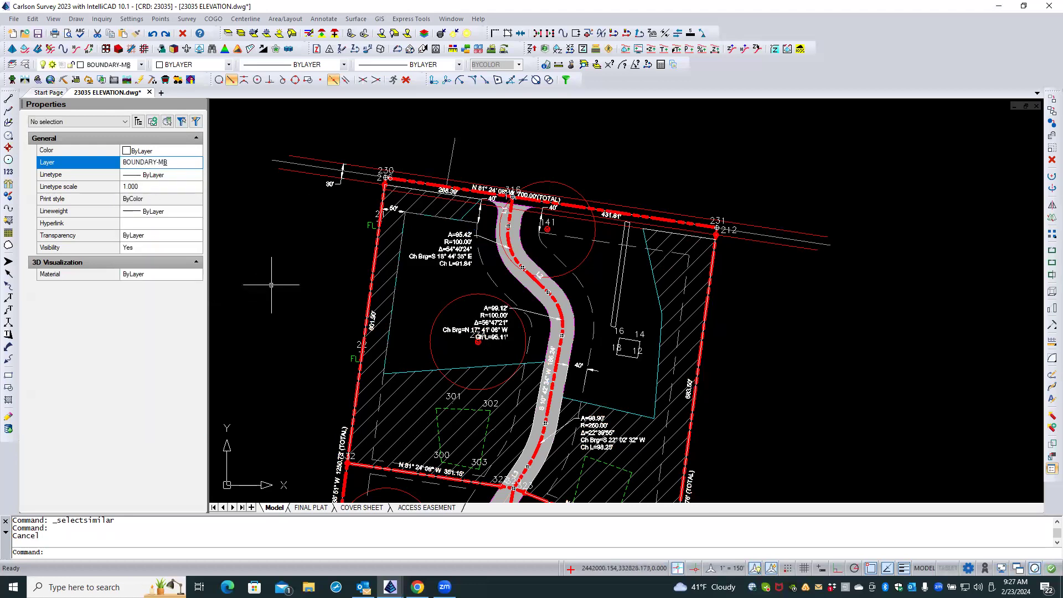
pyautogui.press('Escape')
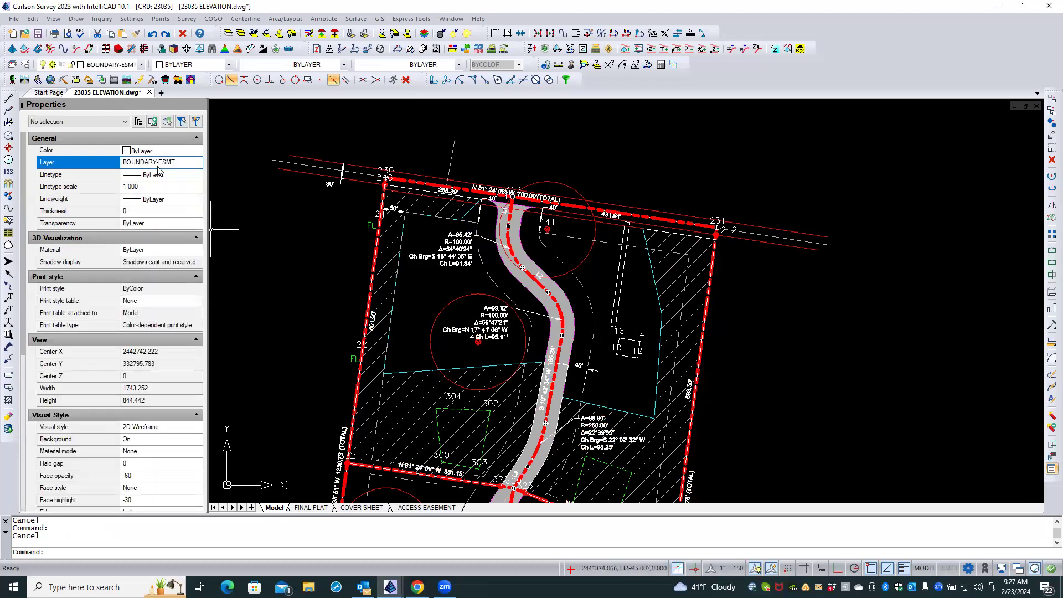
# Rename the BOUNDARY-M&B layer to BOUNDARY-M and B and make it the current layer.
pyautogui.click(24, 67)
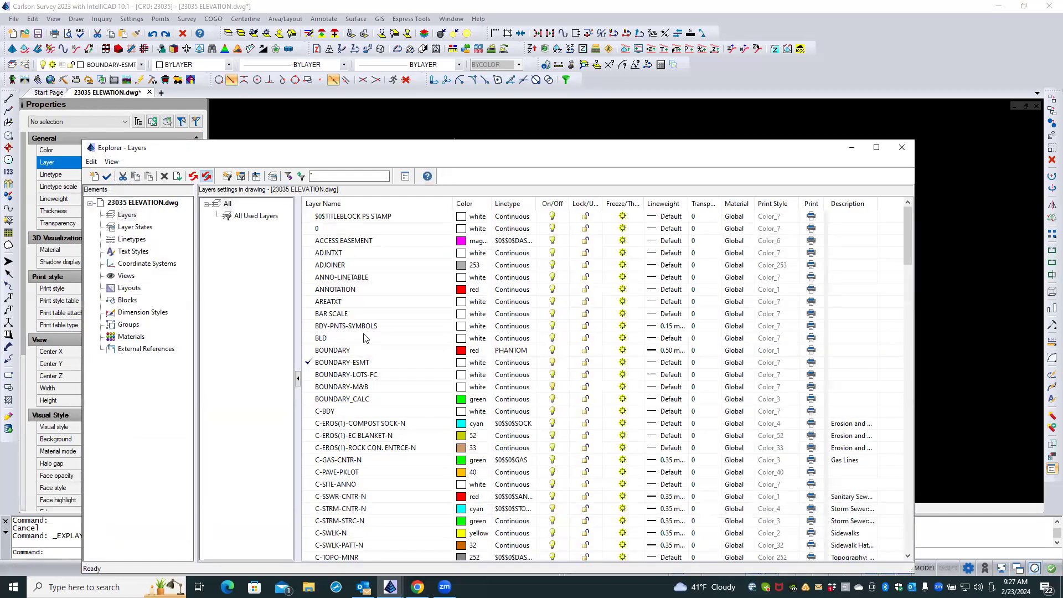
pyautogui.click(364, 389)
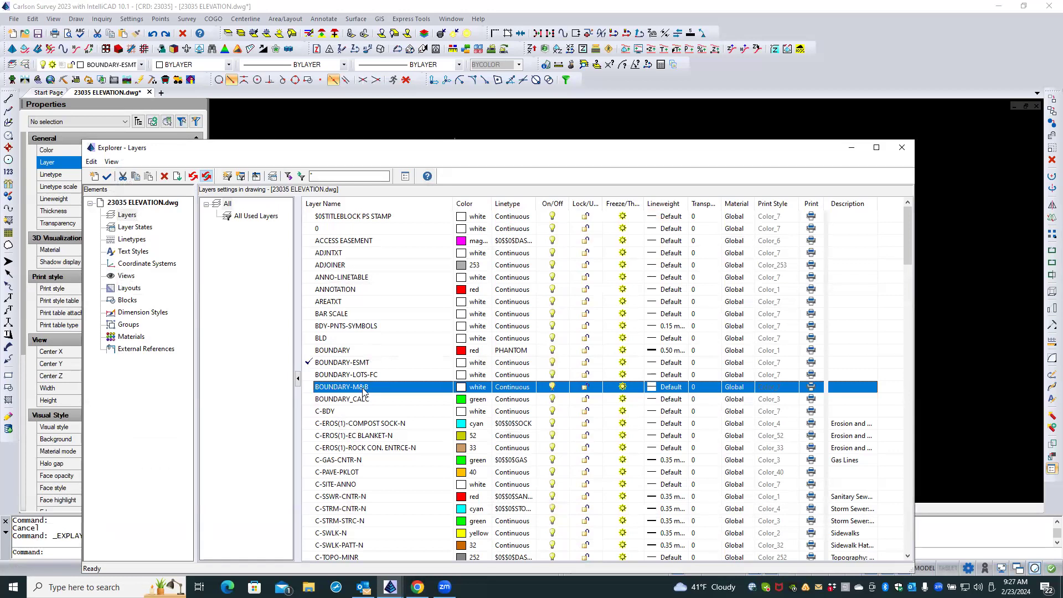
pyautogui.doubleClick(364, 388)
pyautogui.click(363, 387)
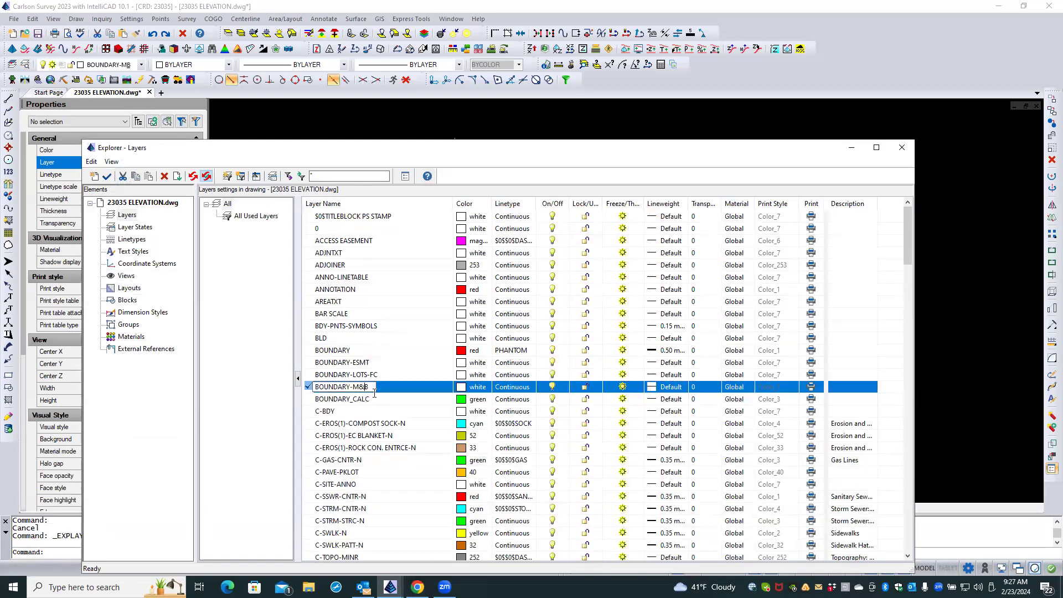
pyautogui.press('BackSpace')
pyautogui.write('and')
pyautogui.click(226, 323)
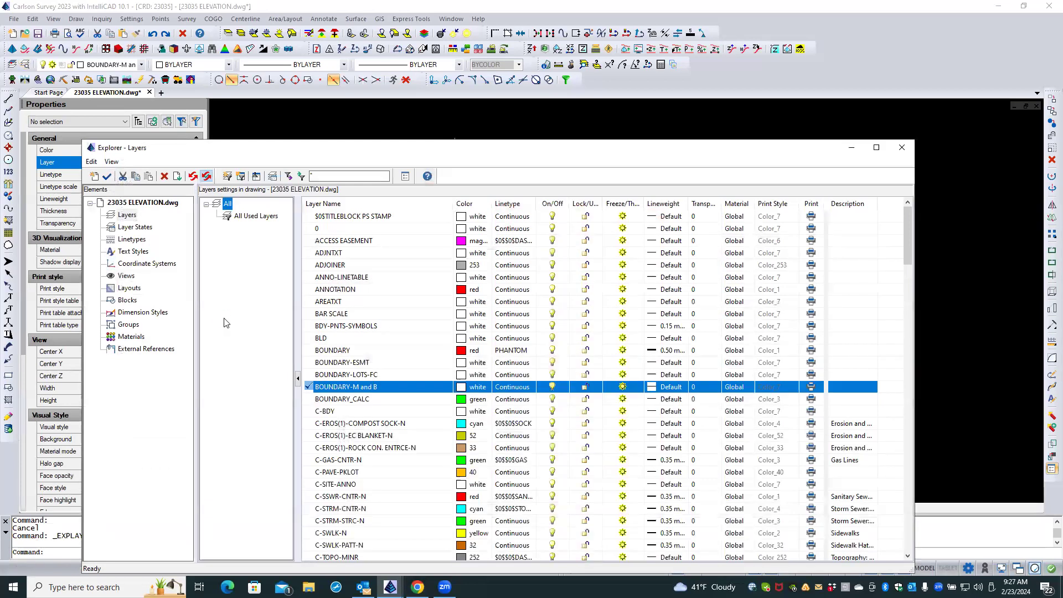
pyautogui.click(902, 147)
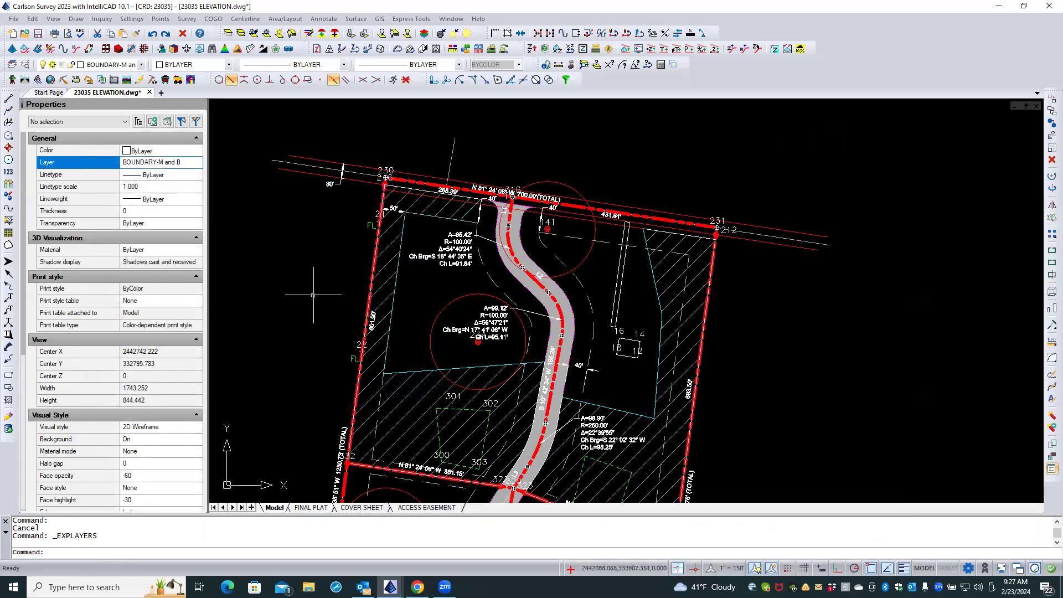
# On the ACCESS EASEMENT layout, freeze the BOUNDARY-M and B layer by picking the northern easement curve label.
pyautogui.click(320, 508)
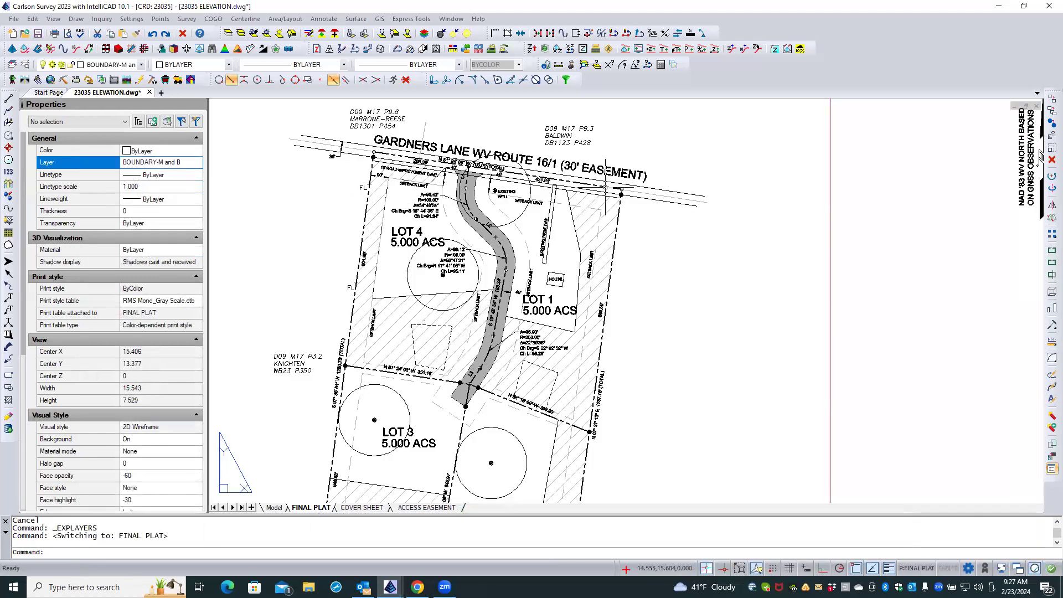
pyautogui.click(413, 507)
pyautogui.click(418, 294)
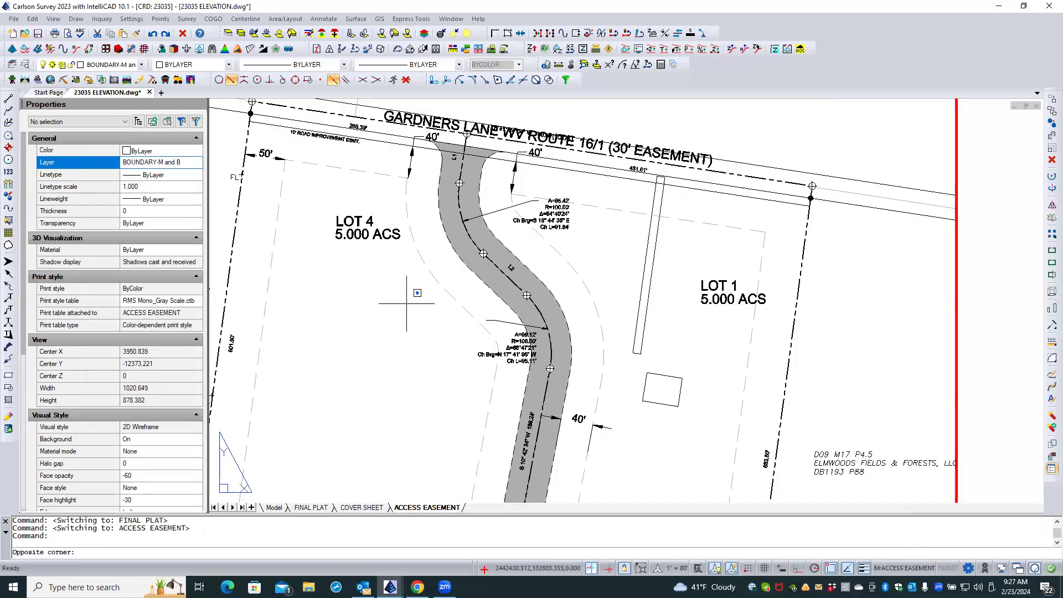
pyautogui.click(382, 317)
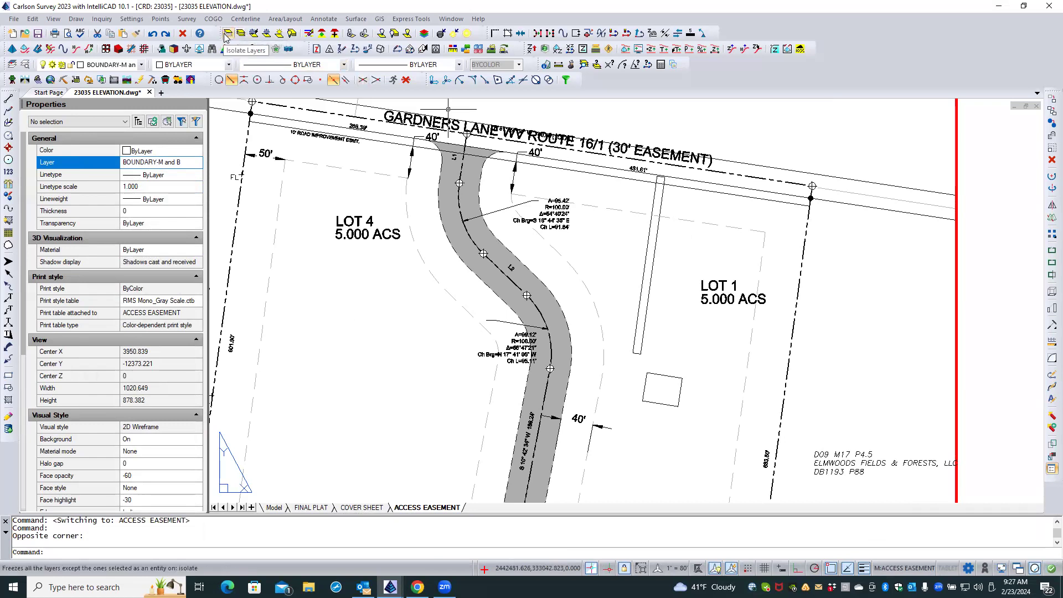
pyautogui.click(253, 35)
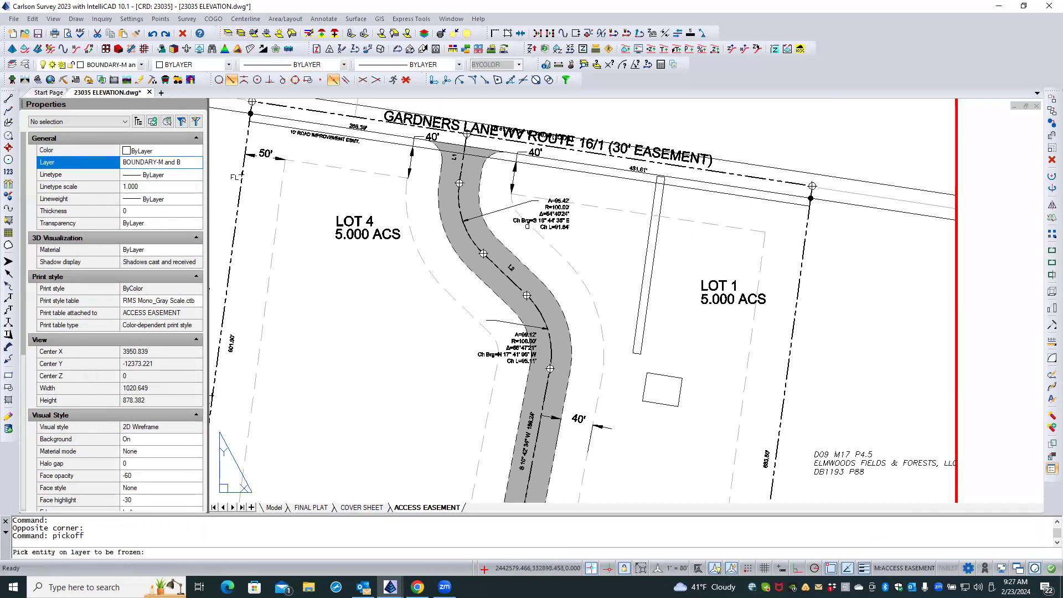
pyautogui.click(555, 207)
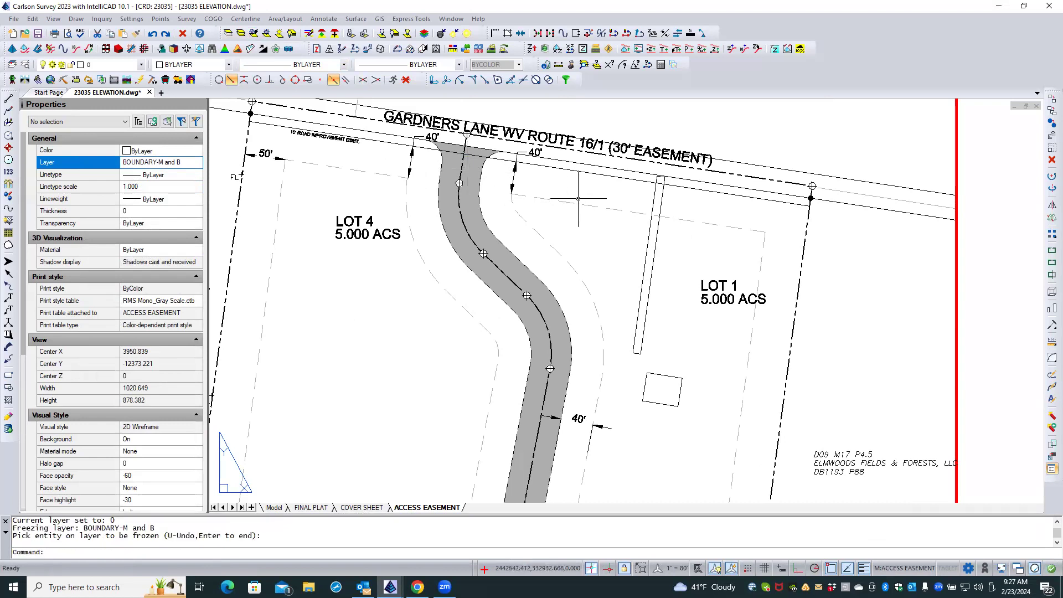
pyautogui.scroll(-1, 637, 203)
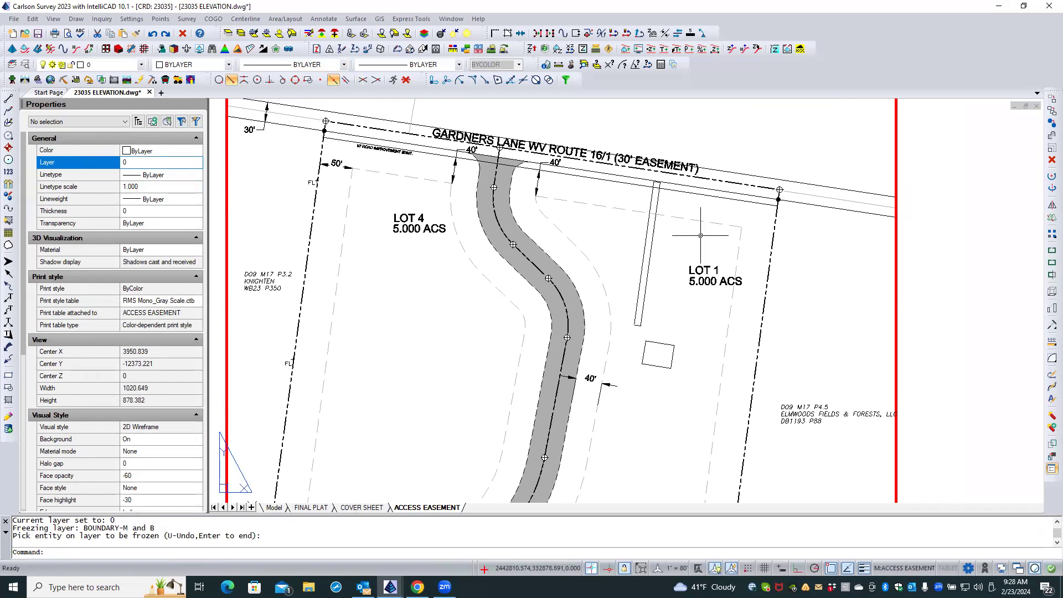
pyautogui.scroll(-1, 701, 235)
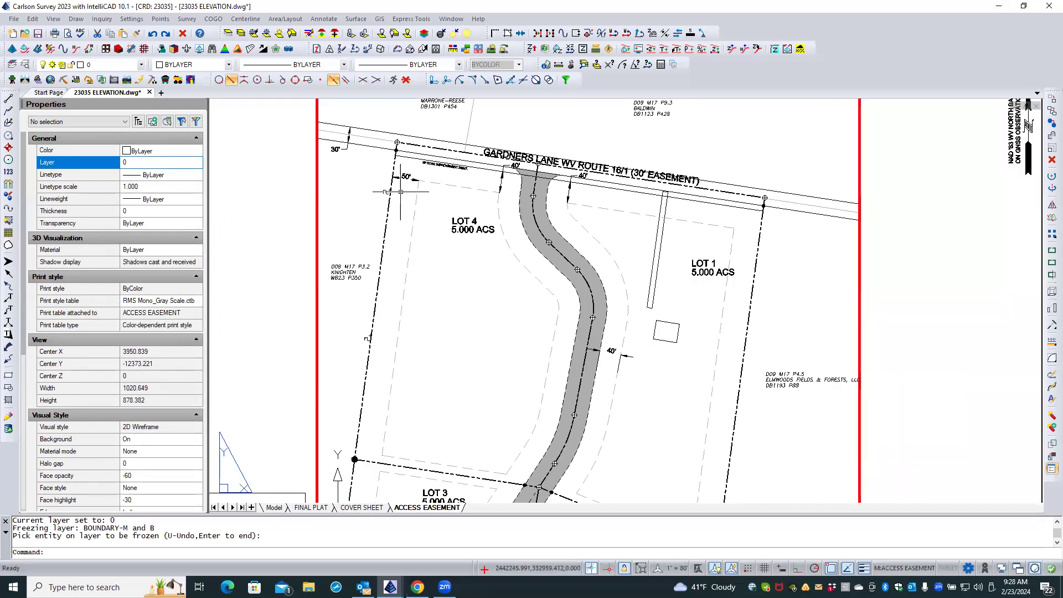
pyautogui.scroll(-1, 454, 180)
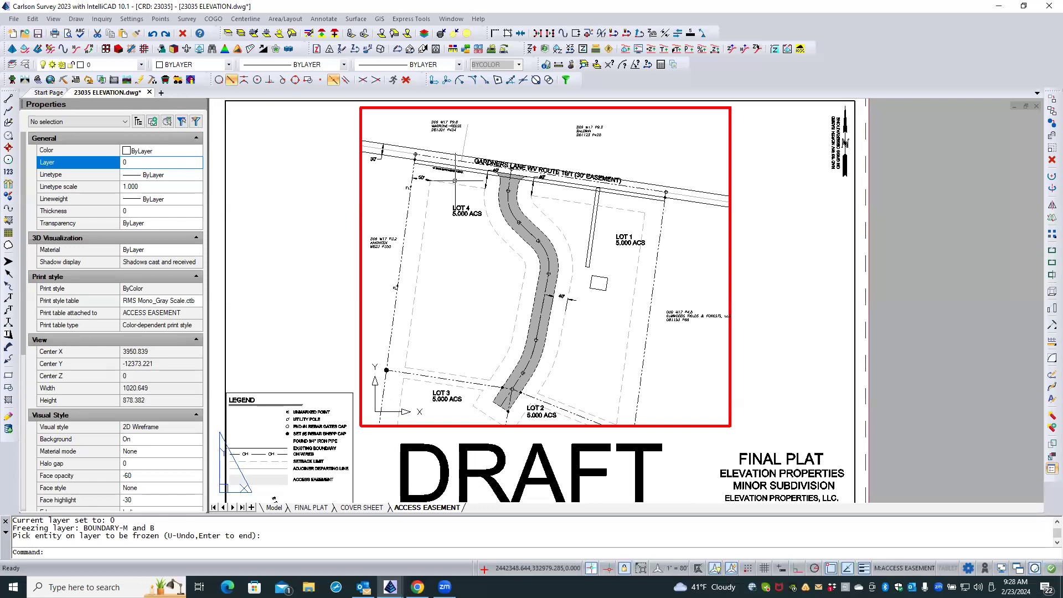
pyautogui.scroll(1, 475, 255)
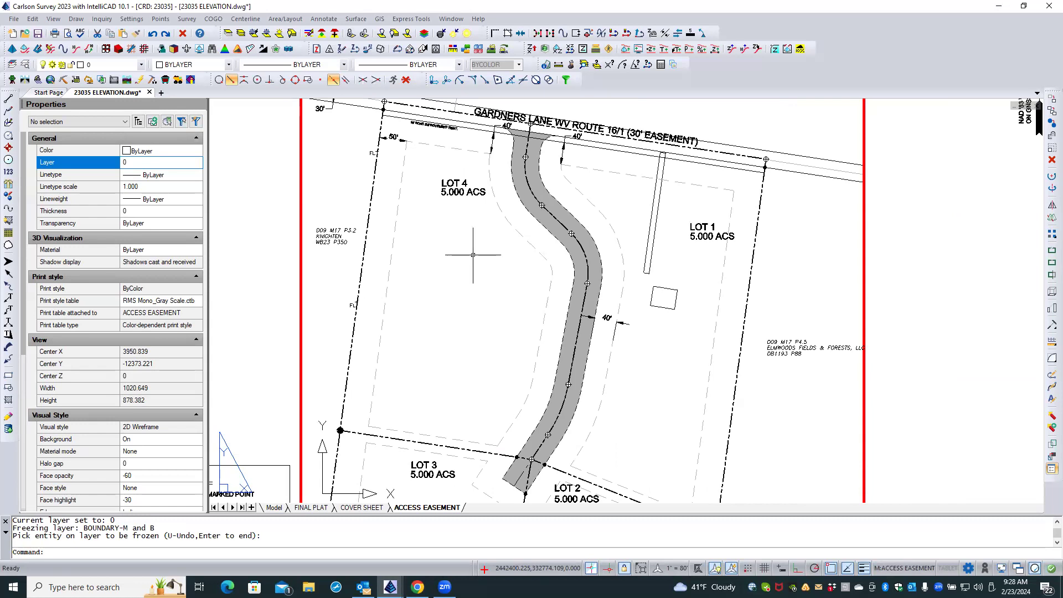
pyautogui.click(324, 19)
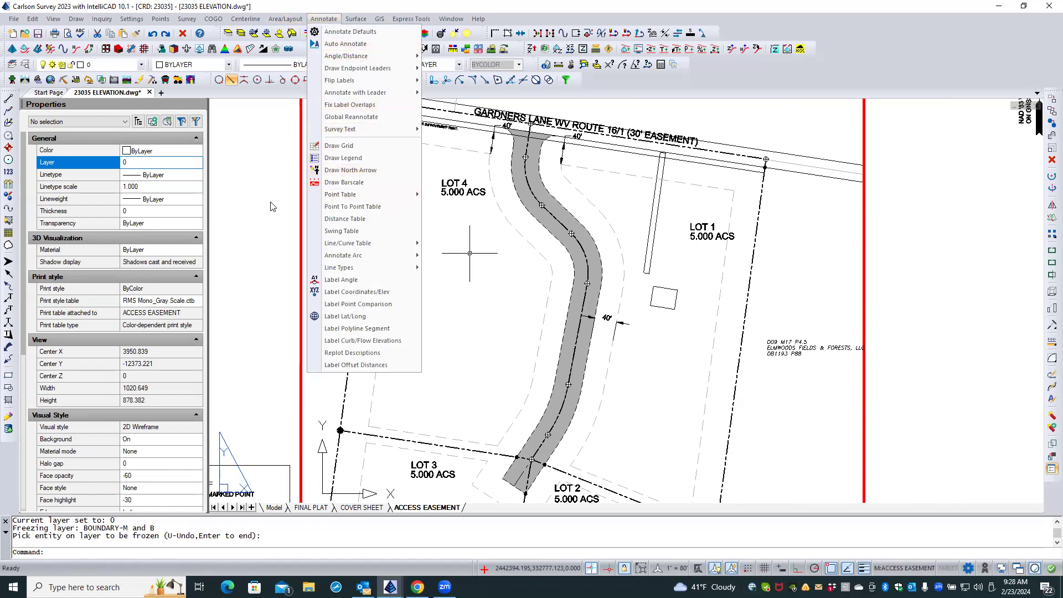
pyautogui.click(255, 217)
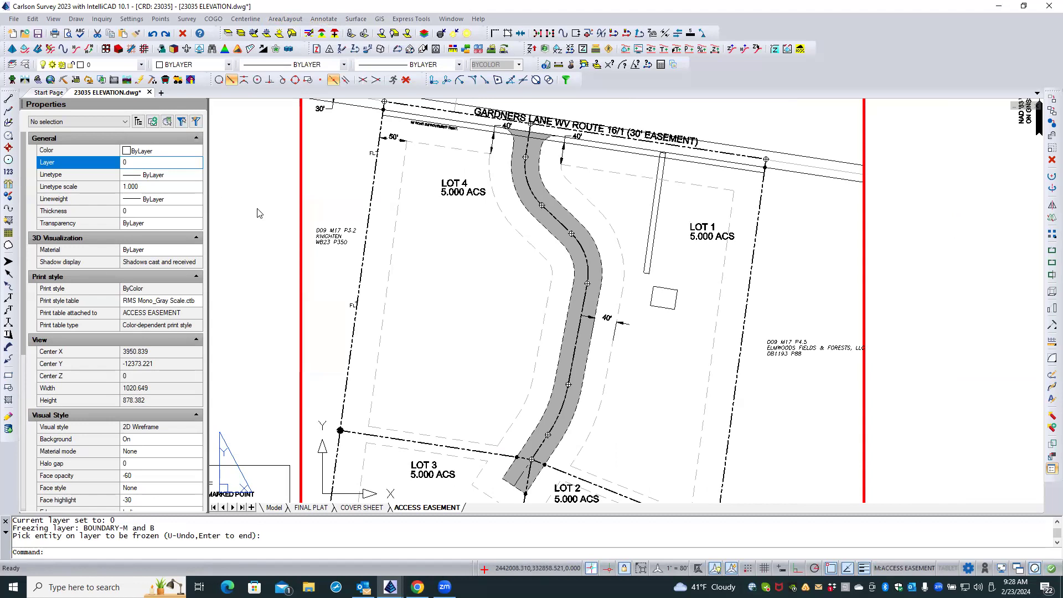
pyautogui.press('Escape')
pyautogui.press('Escape')
# Make BOUNDARY-M and B the current layer and create a new layer named BOUNDARY-ACCESS_ESMT-M and B.
pyautogui.click(24, 65)
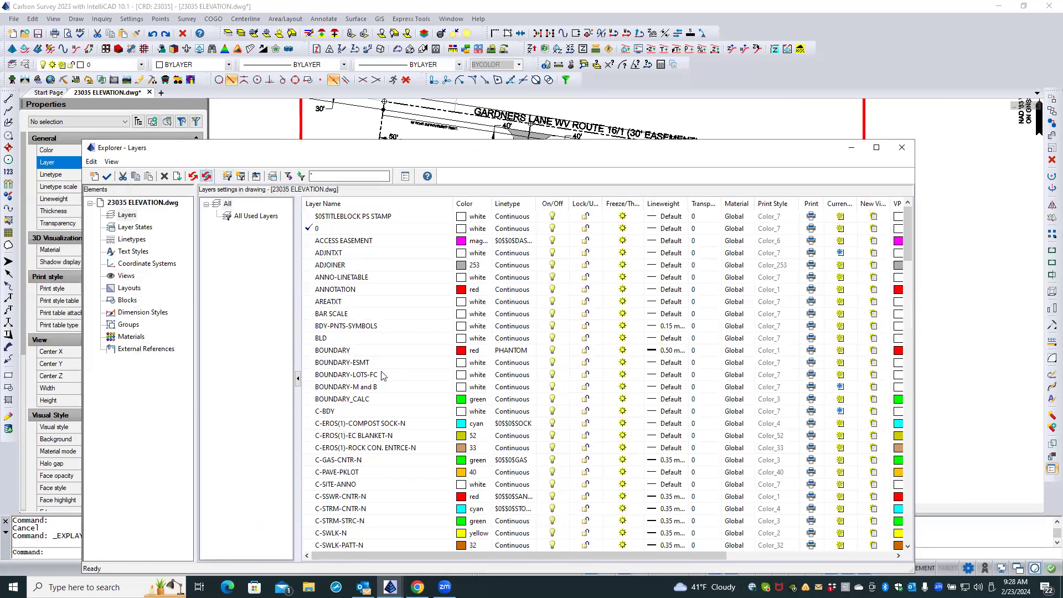
pyautogui.doubleClick(339, 387)
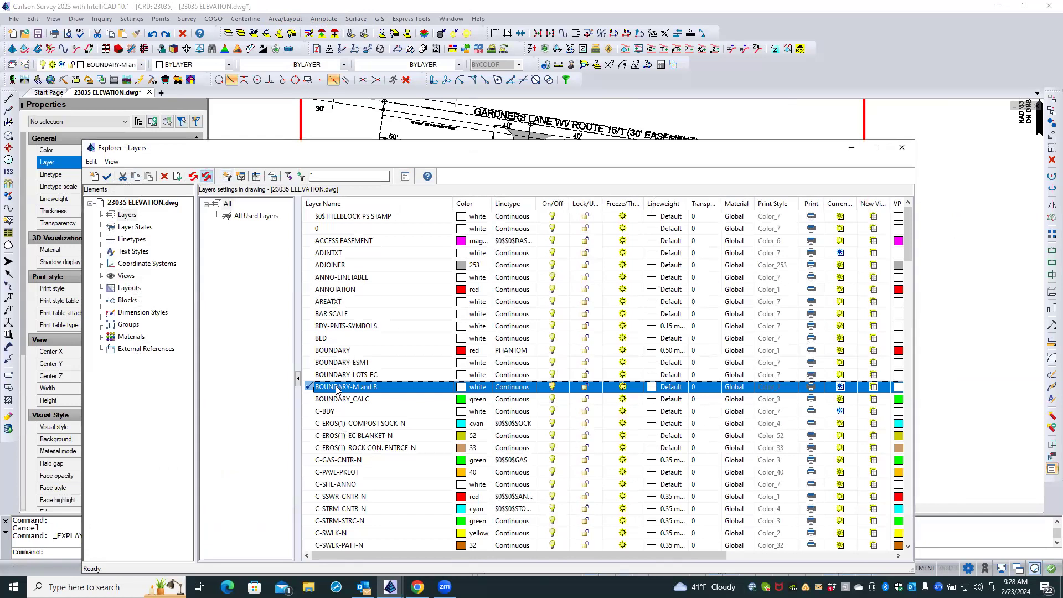
pyautogui.click(94, 176)
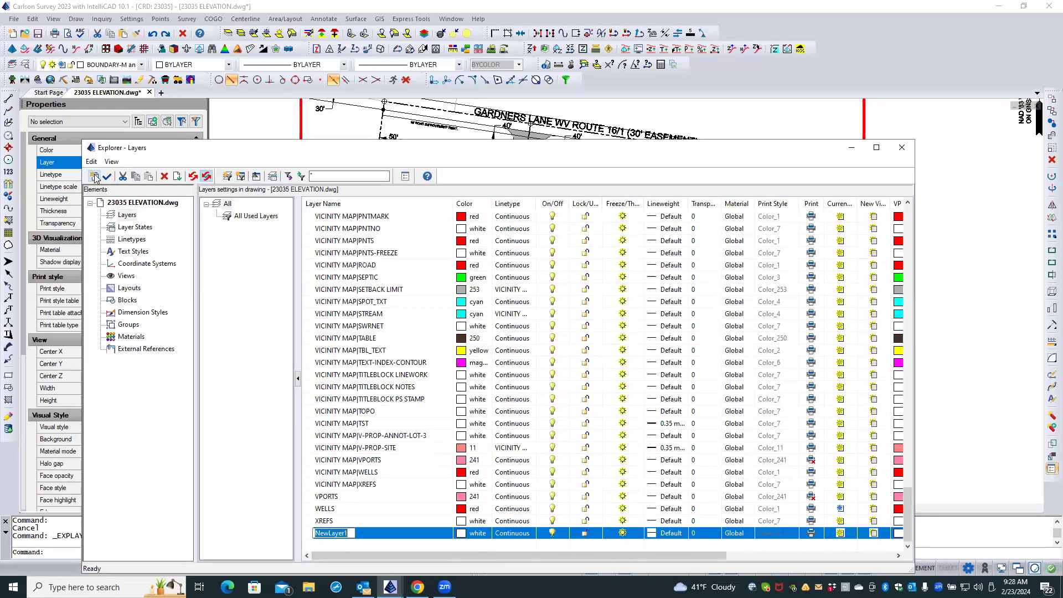
pyautogui.write('boundary')
pyautogui.press('BackSpace')
pyautogui.press('BackSpace')
pyautogui.press('BackSpace')
pyautogui.press('BackSpace')
pyautogui.press('BackSpace')
pyautogui.press('BackSpace')
pyautogui.write('BOIUNDAR')
pyautogui.press('BackSpace')
pyautogui.press('BackSpace')
pyautogui.press('BackSpace')
pyautogui.press('BackSpace')
pyautogui.press('BackSpace')
pyautogui.write('UNDARY-ACCESS')
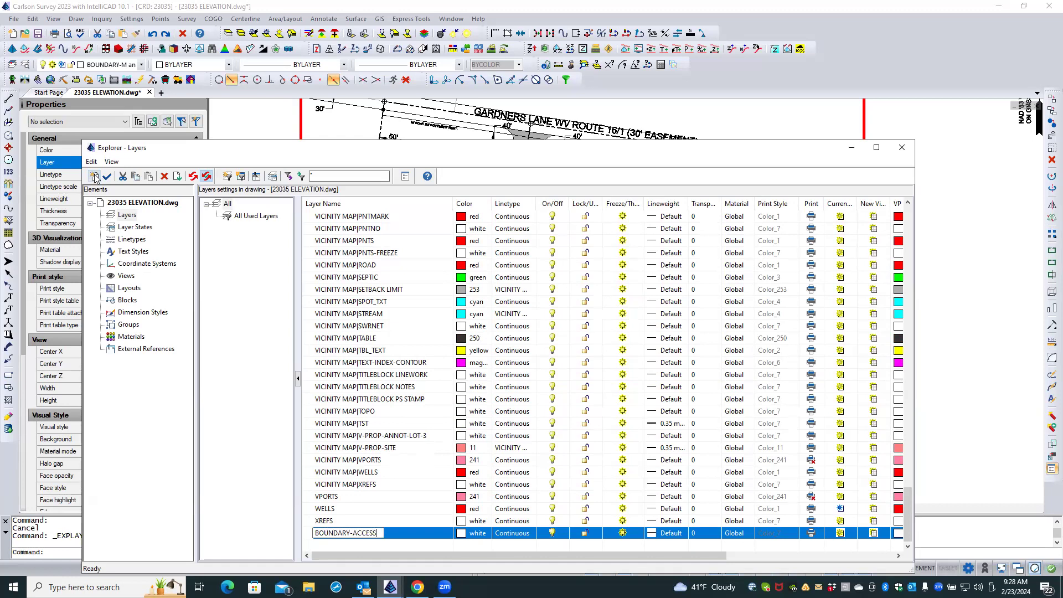
pyautogui.write('_ESMT-M abd')
pyautogui.press('BackSpace')
pyautogui.write('N')
pyautogui.press('BackSpace')
pyautogui.write('nd B')
pyautogui.press('Return')
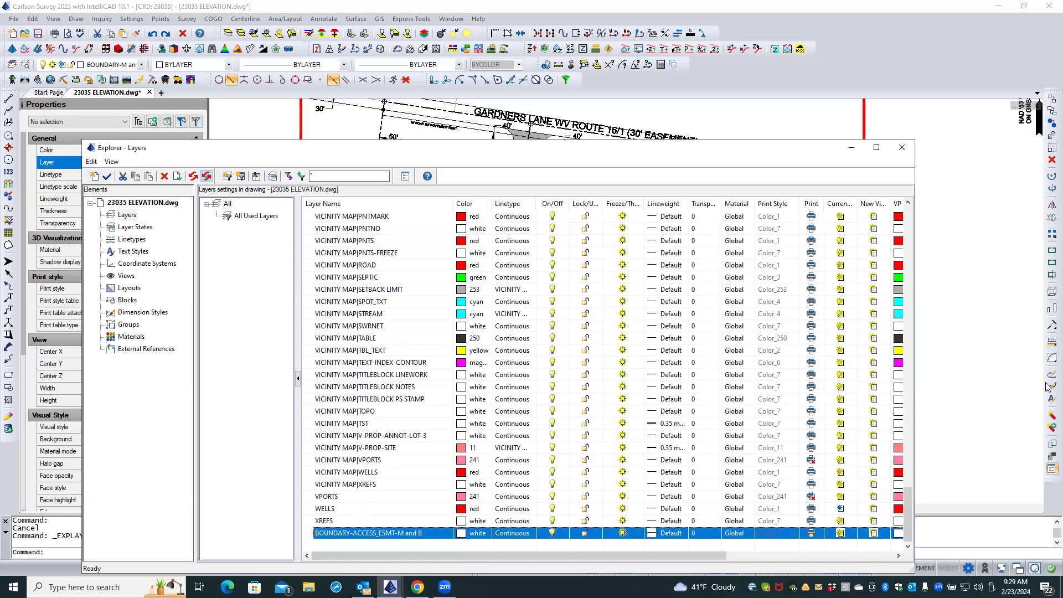
# Make BOUNDARY the current layer and close the layer manager.
pyautogui.scroll(4, 914, 329)
pyautogui.moveTo(914, 330); pyautogui.dragTo(907, 217)
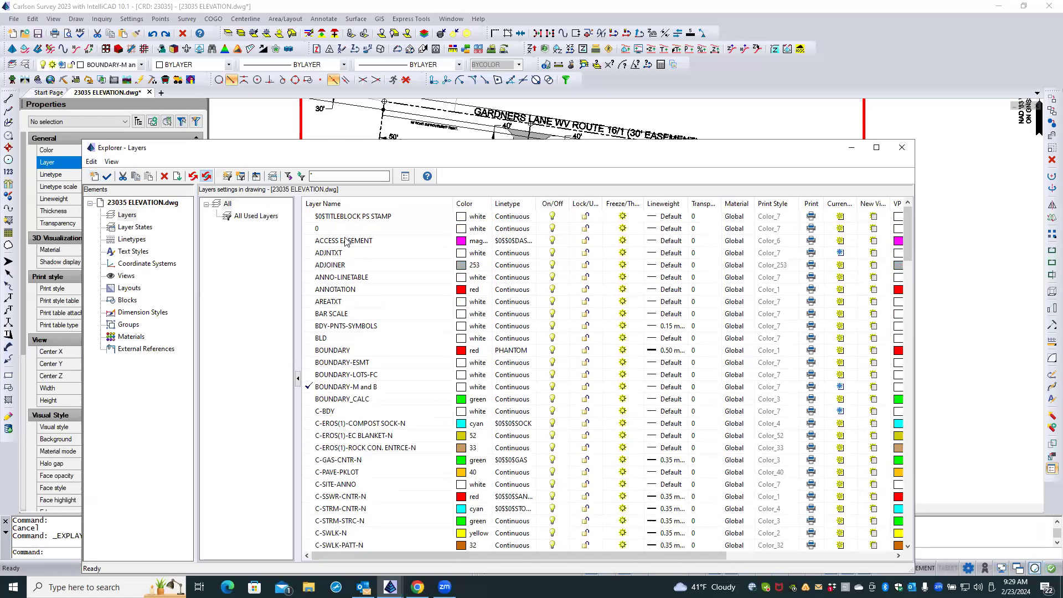
pyautogui.click(370, 351)
pyautogui.click(370, 351)
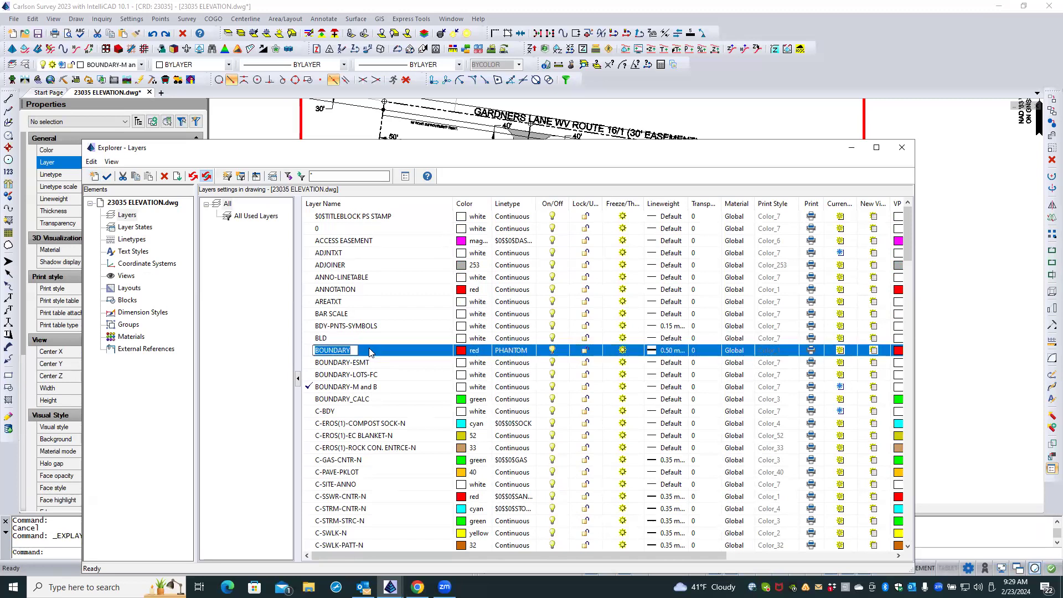
pyautogui.click(304, 359)
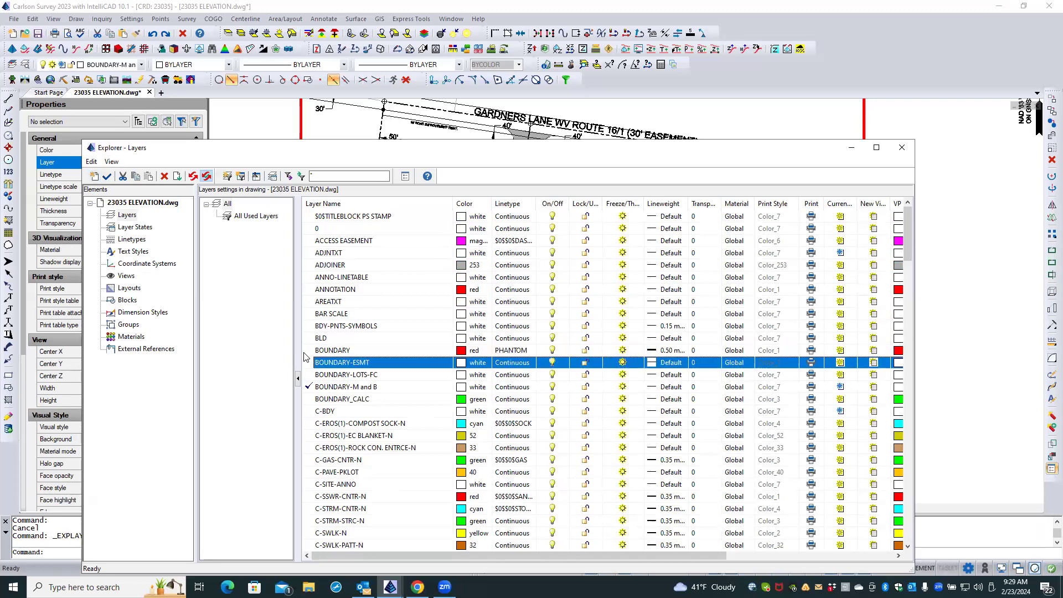
pyautogui.doubleClick(306, 350)
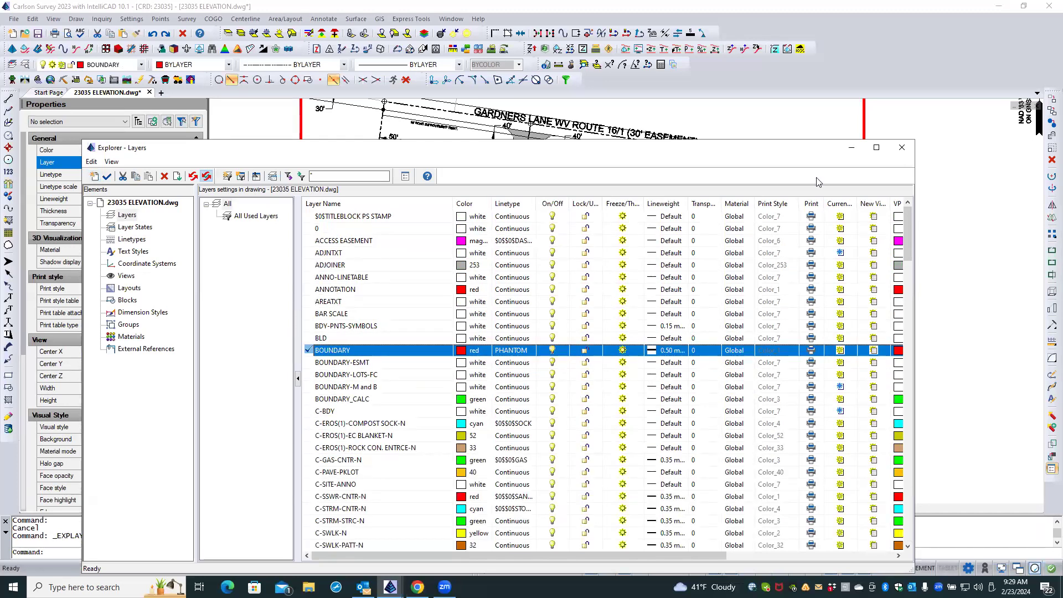
pyautogui.click(903, 148)
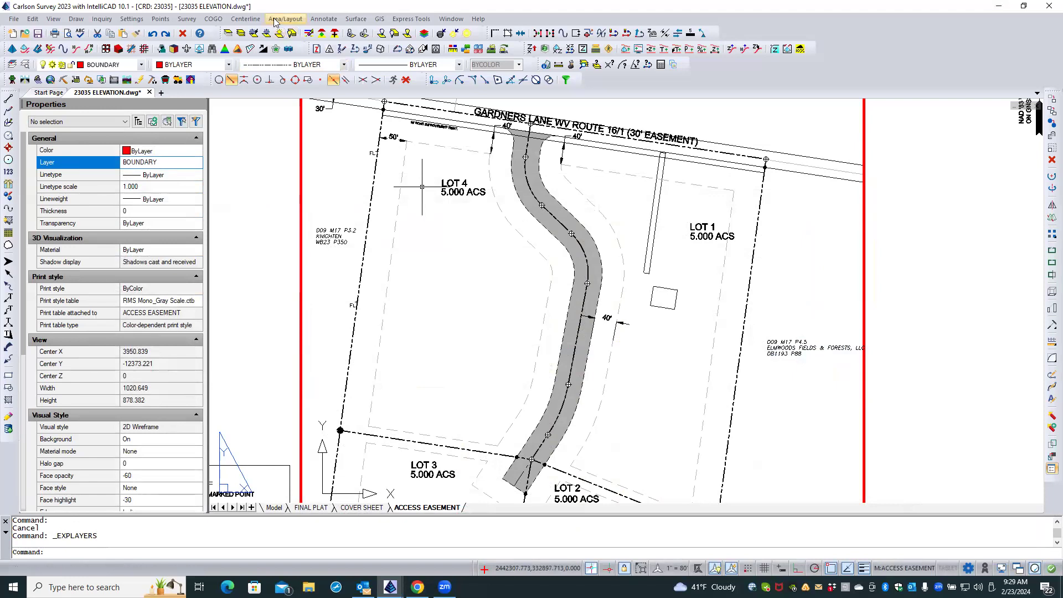
# Examine the angle label settings in Annotate Defaults, especially the angle layer, and leave without saving changes.
pyautogui.click(323, 20)
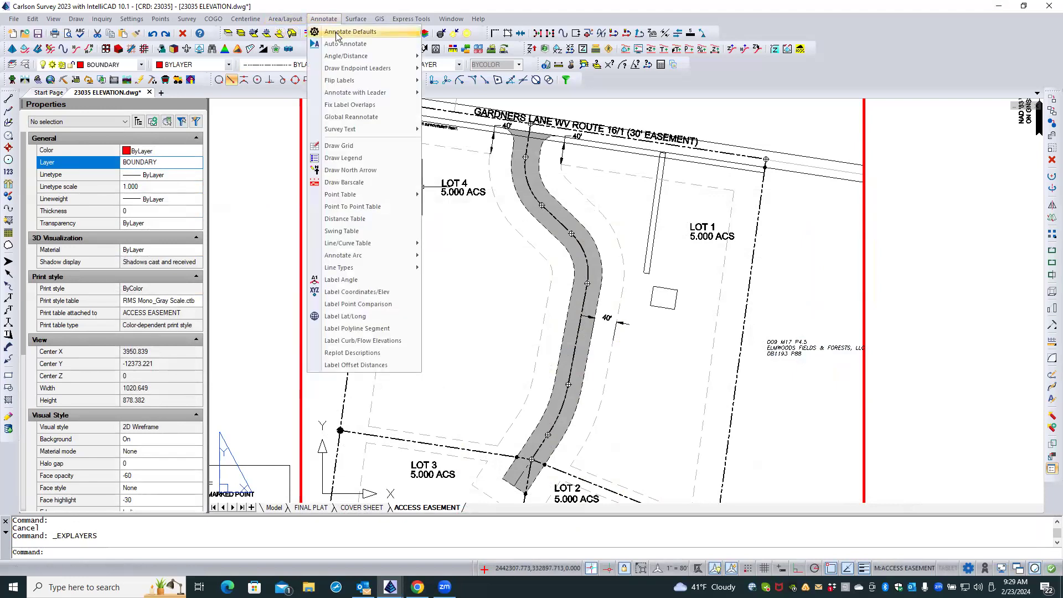
pyautogui.click(337, 32)
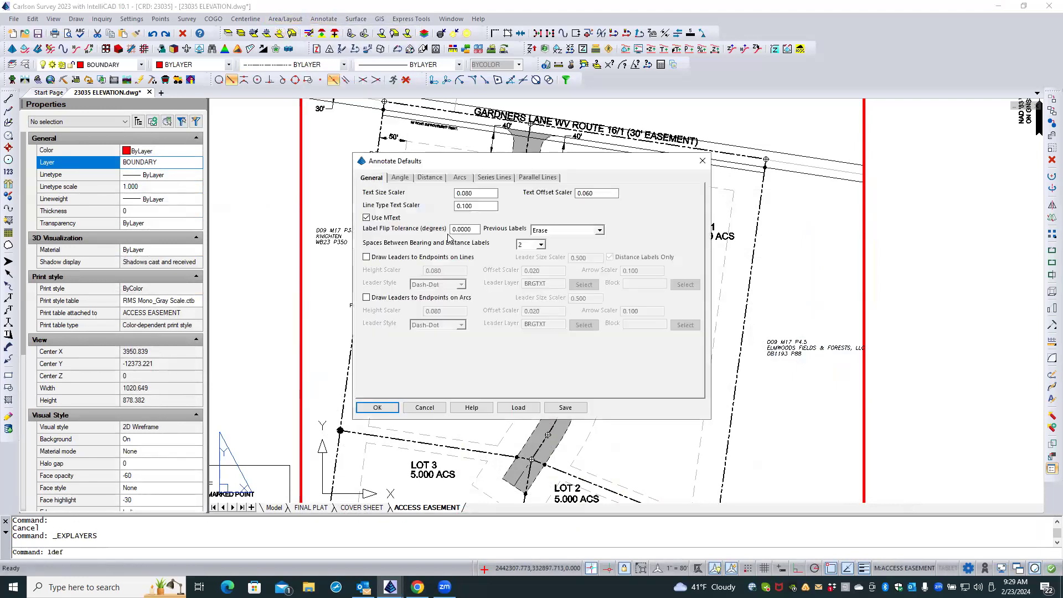
pyautogui.click(400, 180)
pyautogui.moveTo(435, 193); pyautogui.dragTo(405, 191)
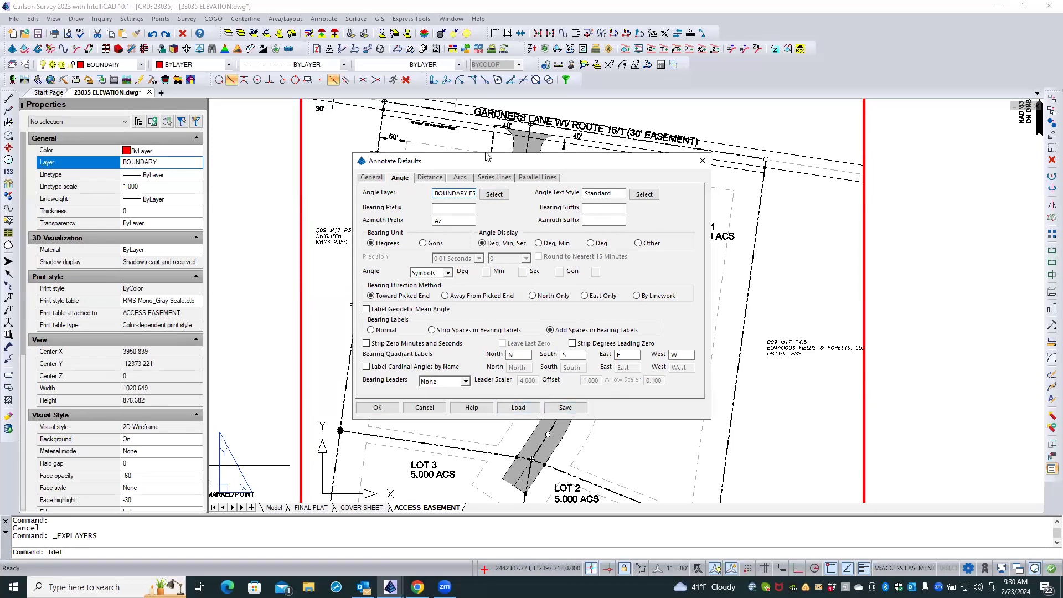
pyautogui.moveTo(512, 165); pyautogui.dragTo(726, 213)
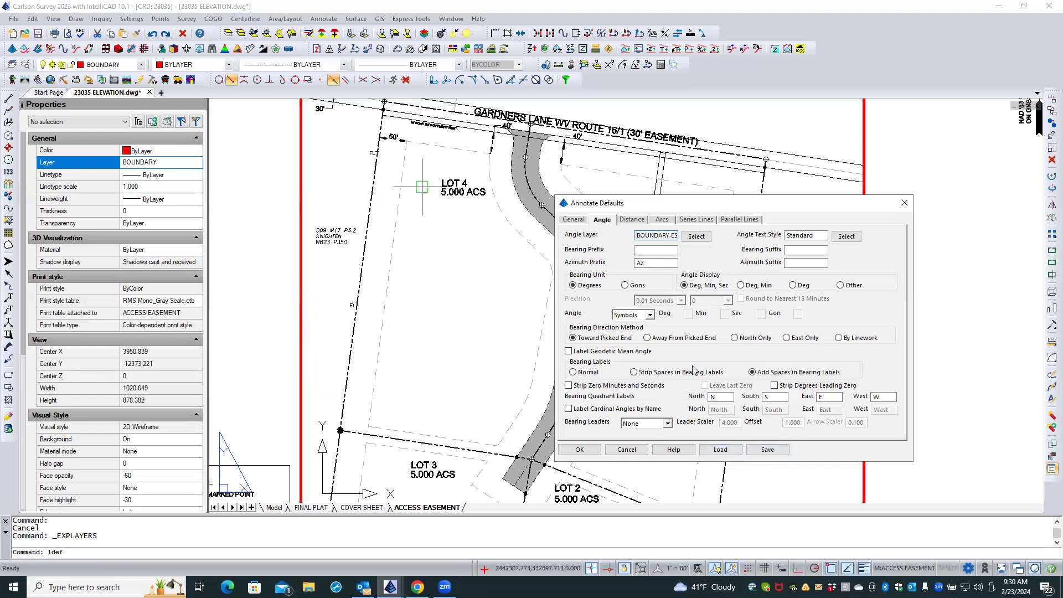
pyautogui.moveTo(657, 210); pyautogui.dragTo(697, 216)
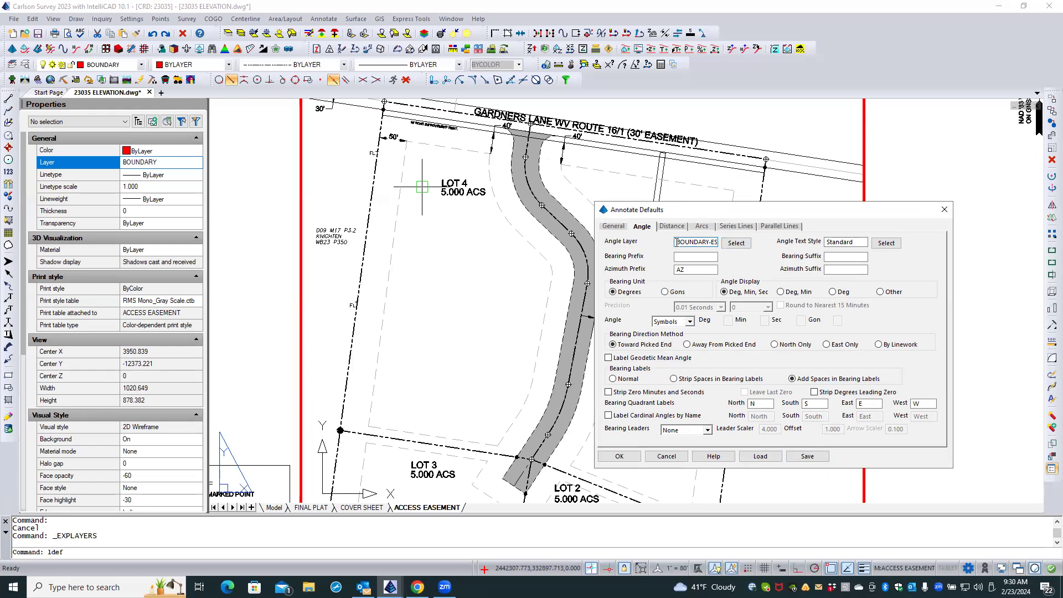
pyautogui.moveTo(676, 242); pyautogui.dragTo(781, 239)
pyautogui.click(671, 456)
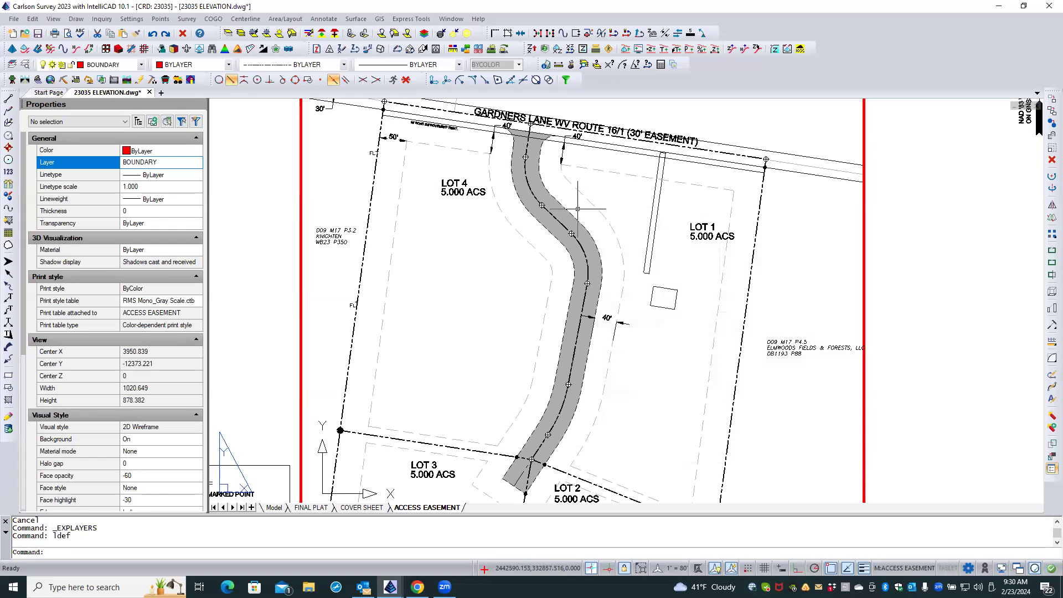
pyautogui.click(166, 163)
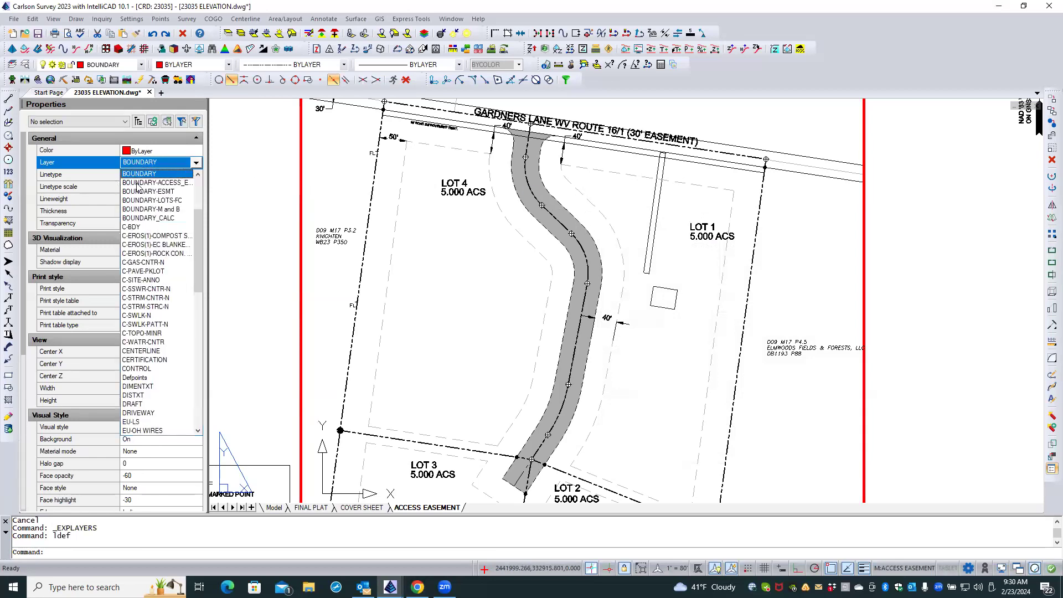
pyautogui.click(247, 166)
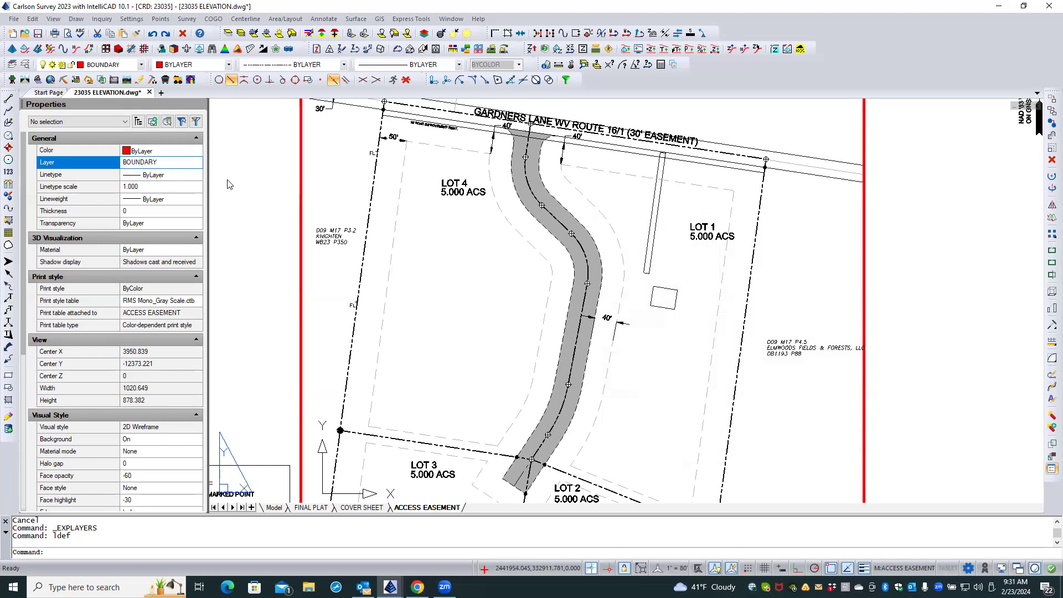
# Set the angle layer in Annotate Defaults to CLAYER so bearing labels follow the current layer.
pyautogui.click(323, 18)
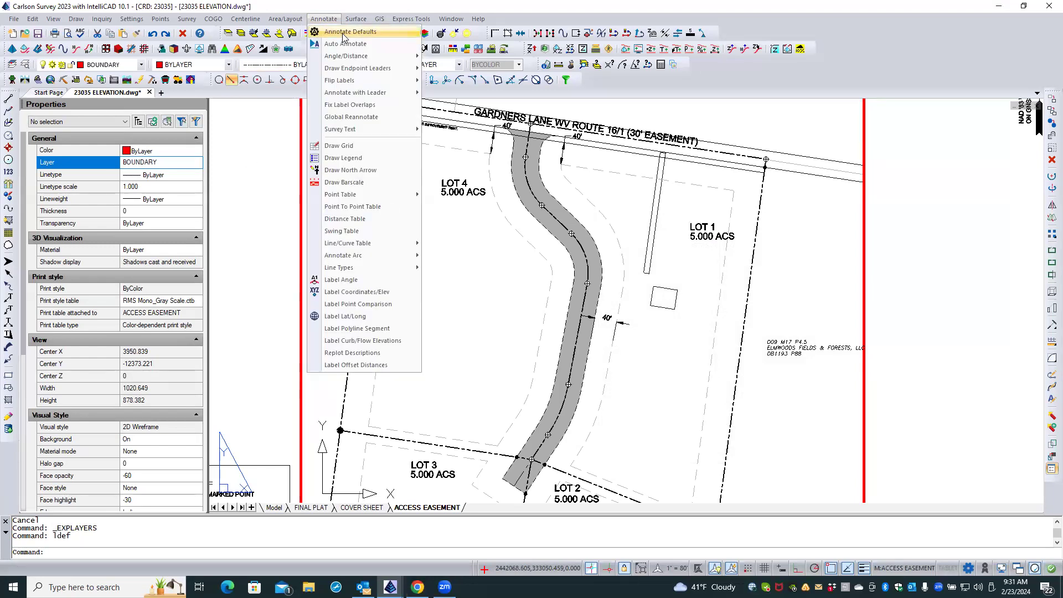
pyautogui.click(344, 33)
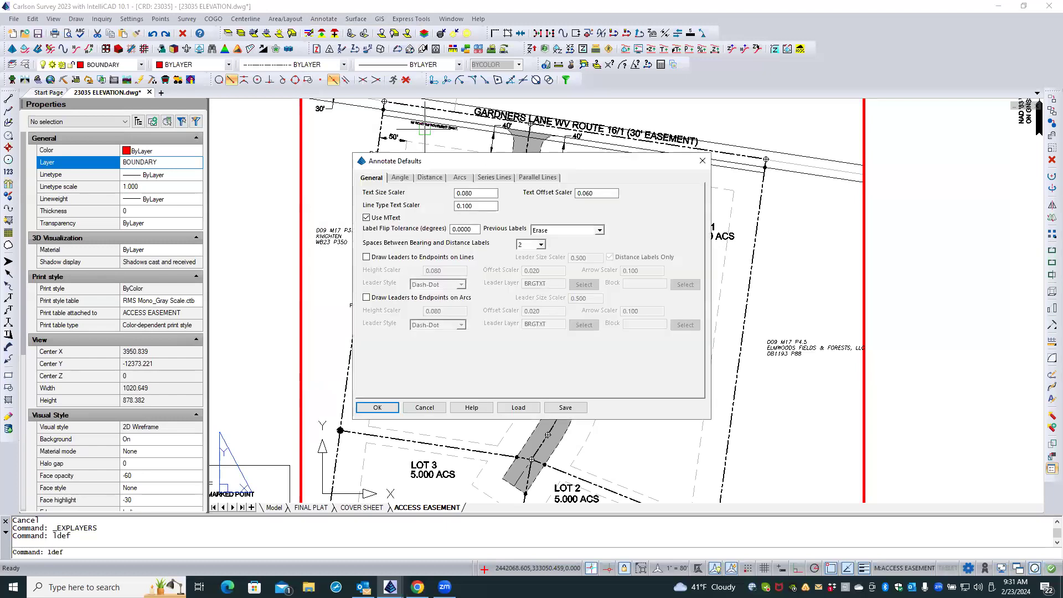
pyautogui.click(400, 177)
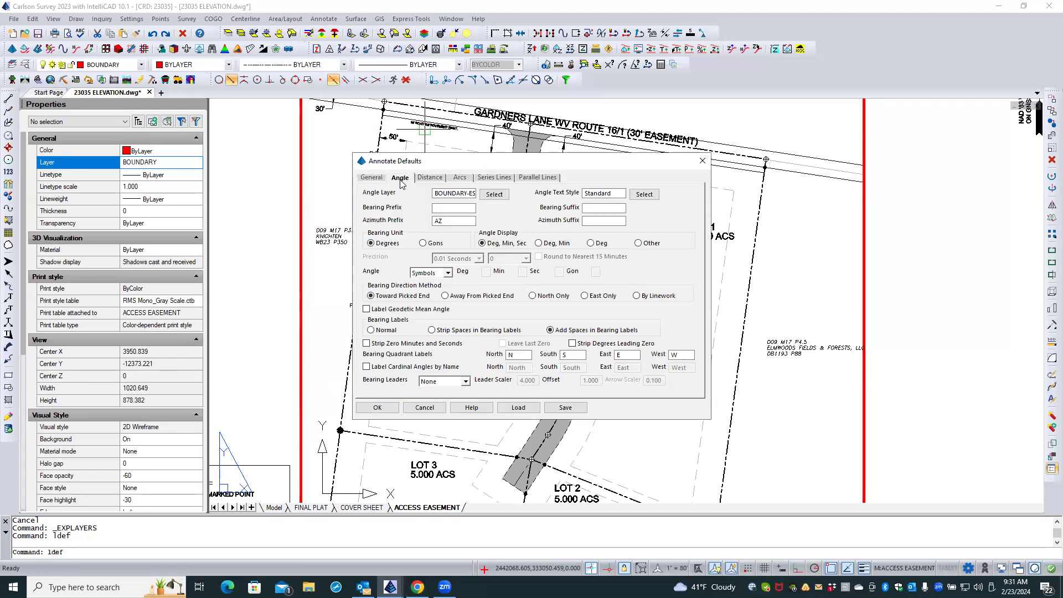
pyautogui.click(434, 194)
pyautogui.doubleClick(434, 193)
pyautogui.moveTo(434, 194); pyautogui.dragTo(488, 198)
pyautogui.write('CLAYER')
pyautogui.doubleClick(456, 194)
pyautogui.hotkey('ctrl', 'c')
pyautogui.click(460, 193)
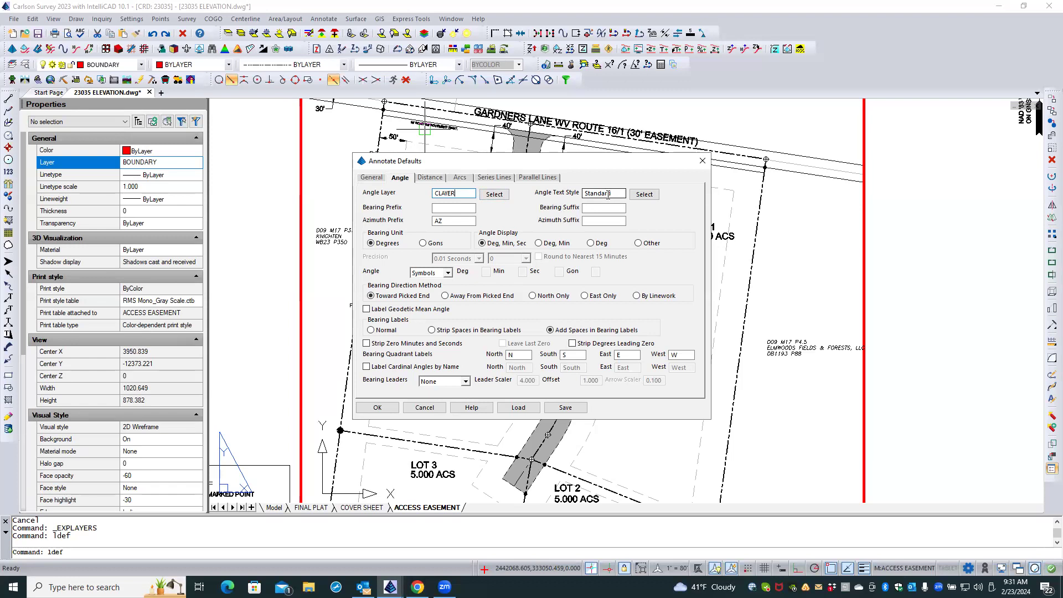
# Set both the distance layer and the arc labels layer in Annotate Defaults to CLAYER.
pyautogui.click(436, 179)
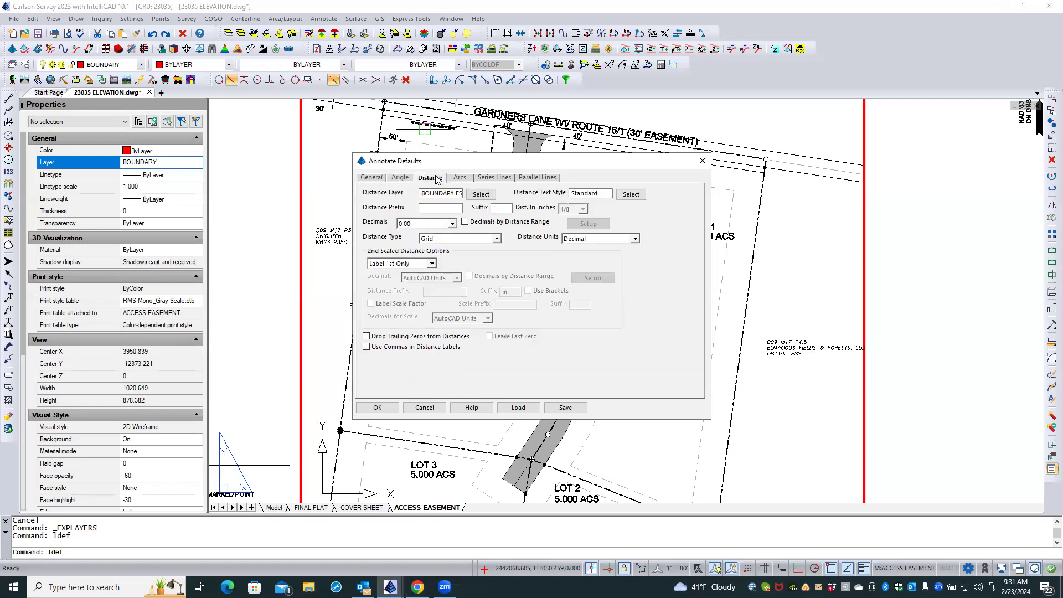
pyautogui.doubleClick(437, 193)
pyautogui.moveTo(482, 192); pyautogui.dragTo(489, 194)
pyautogui.write('CLAYER')
pyautogui.click(372, 178)
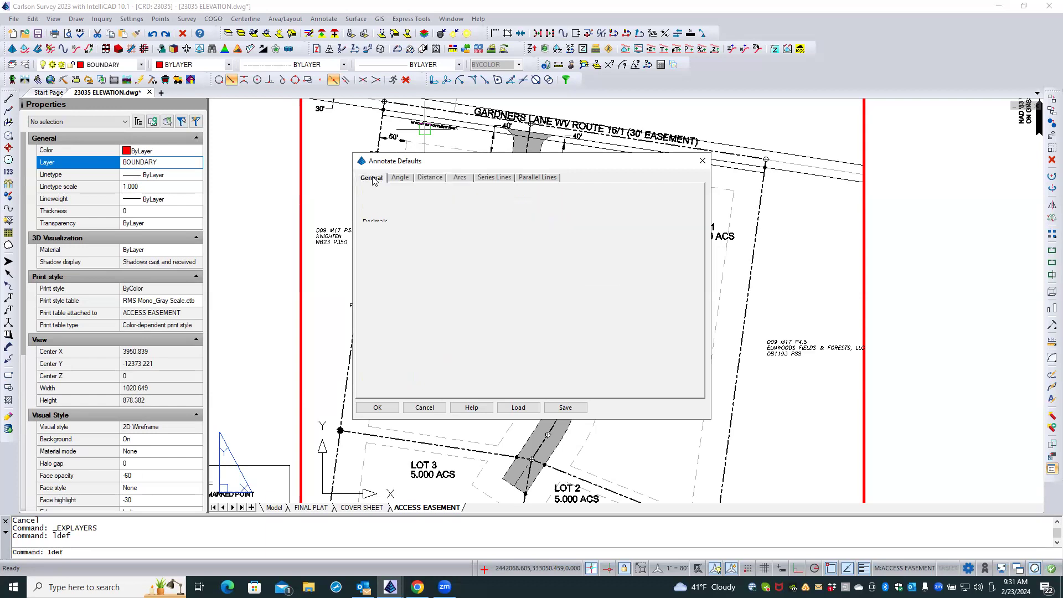
pyautogui.click(459, 179)
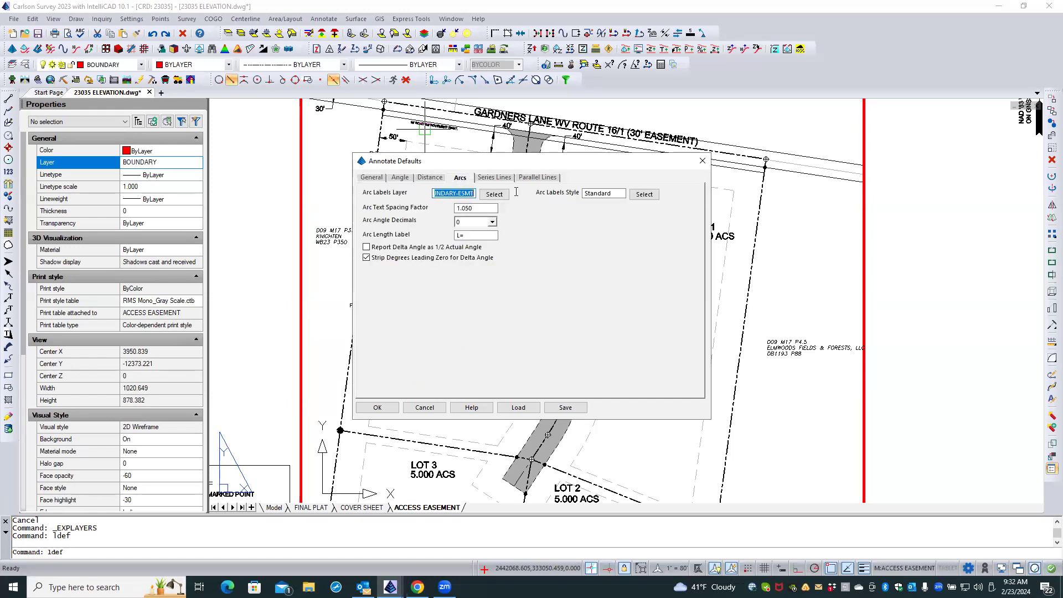
pyautogui.write('CLAYER')
# Set the angle layer and distance layer for series lines to CLAYER.
pyautogui.click(489, 181)
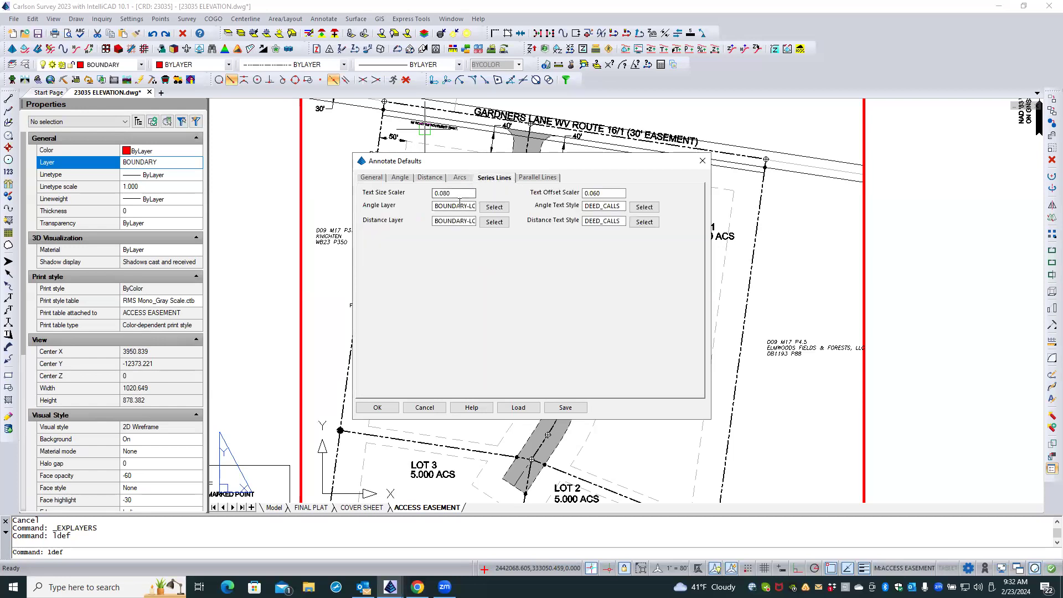
pyautogui.moveTo(434, 206); pyautogui.dragTo(522, 204)
pyautogui.write('CLAYER')
pyautogui.moveTo(435, 221); pyautogui.dragTo(538, 227)
pyautogui.hotkey('ctrl', 'v')
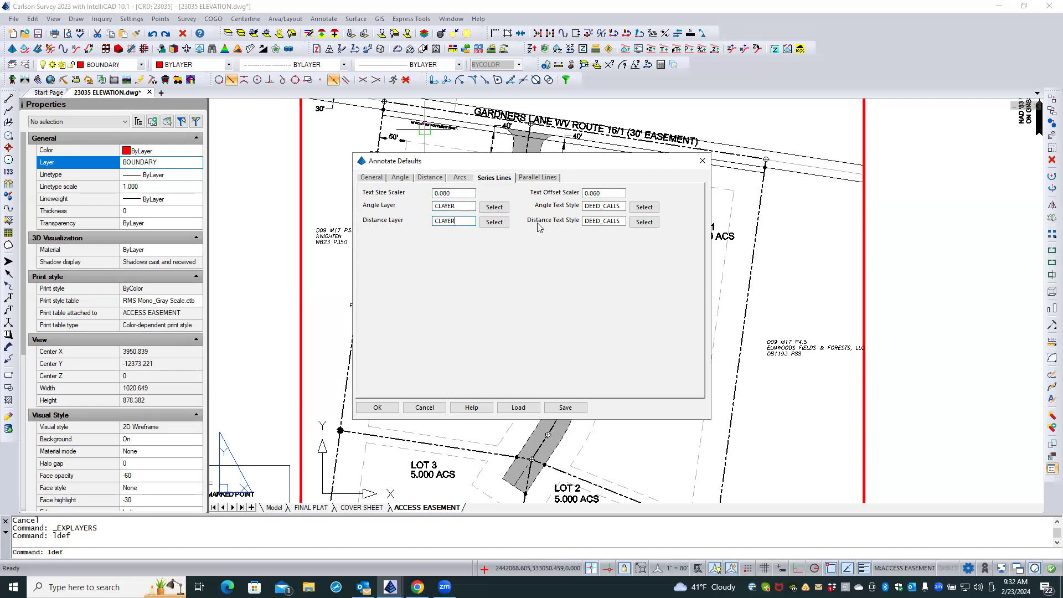
pyautogui.doubleClick(587, 206)
pyautogui.click(610, 194)
# Set the parallel lines angle layer to CLAYER, review the arc and angle layers, and accept the annotation defaults.
pyautogui.click(534, 178)
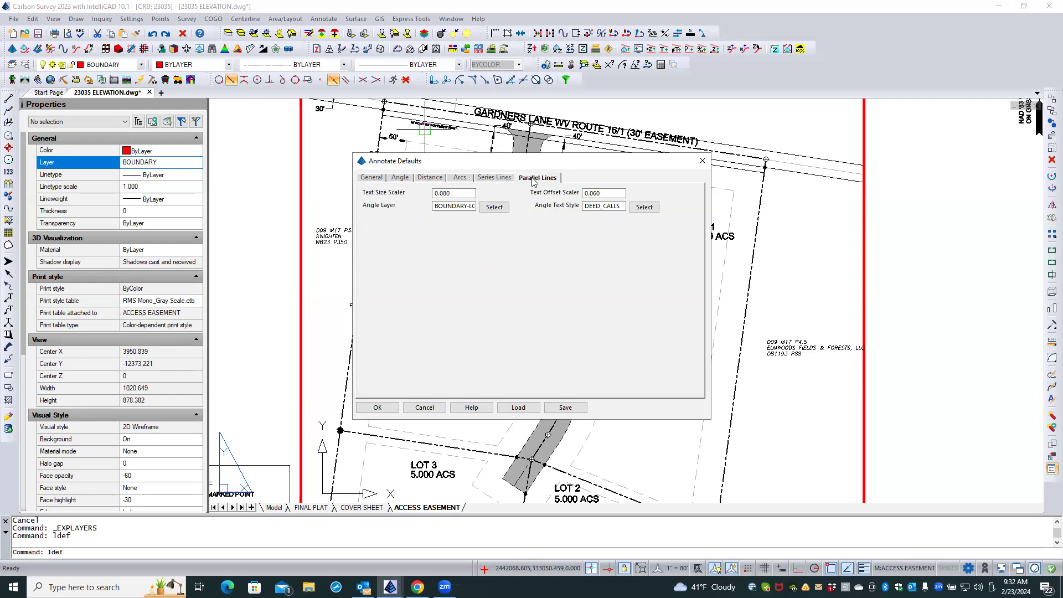
pyautogui.doubleClick(460, 206)
pyautogui.write('CLAYER')
pyautogui.click(372, 177)
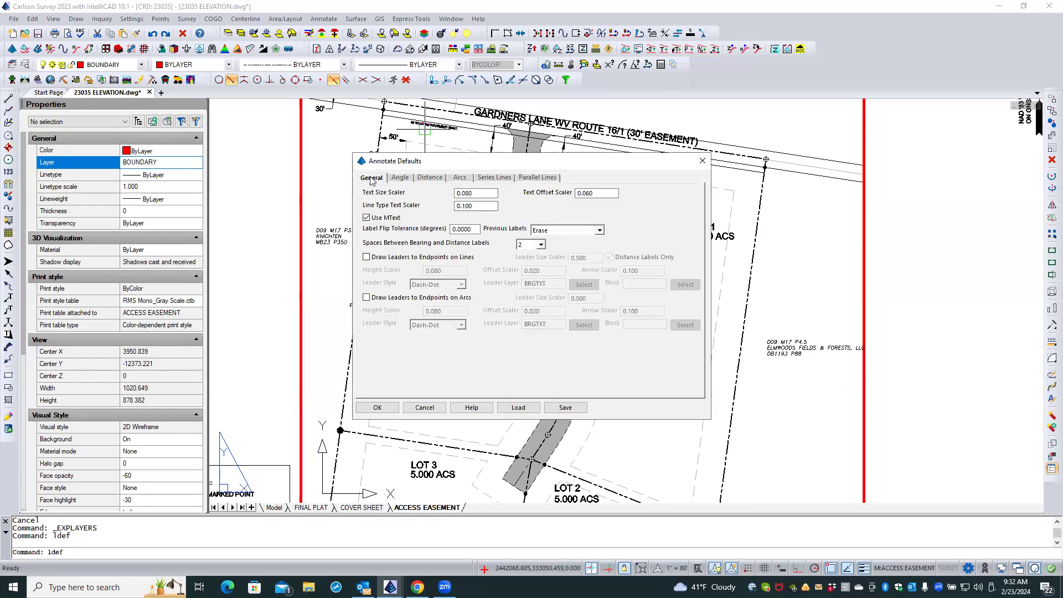
pyautogui.click(460, 178)
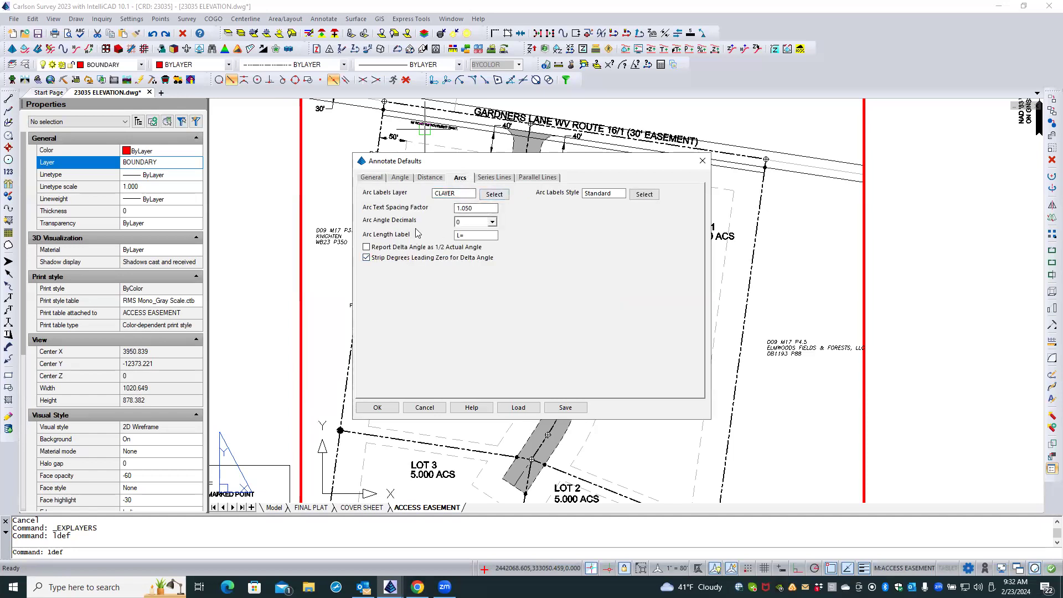
pyautogui.click(411, 178)
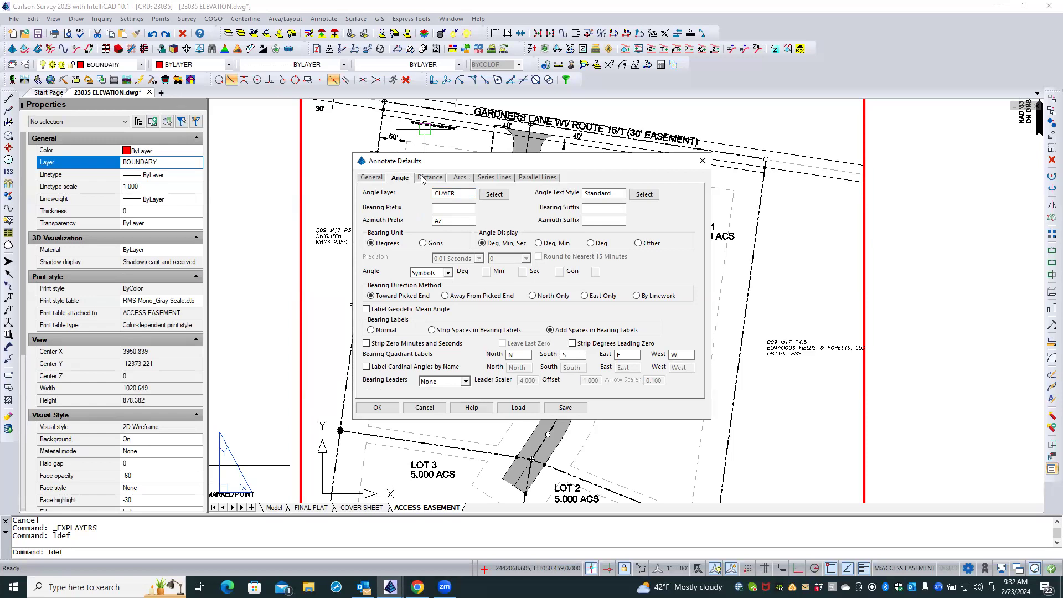
pyautogui.click(457, 177)
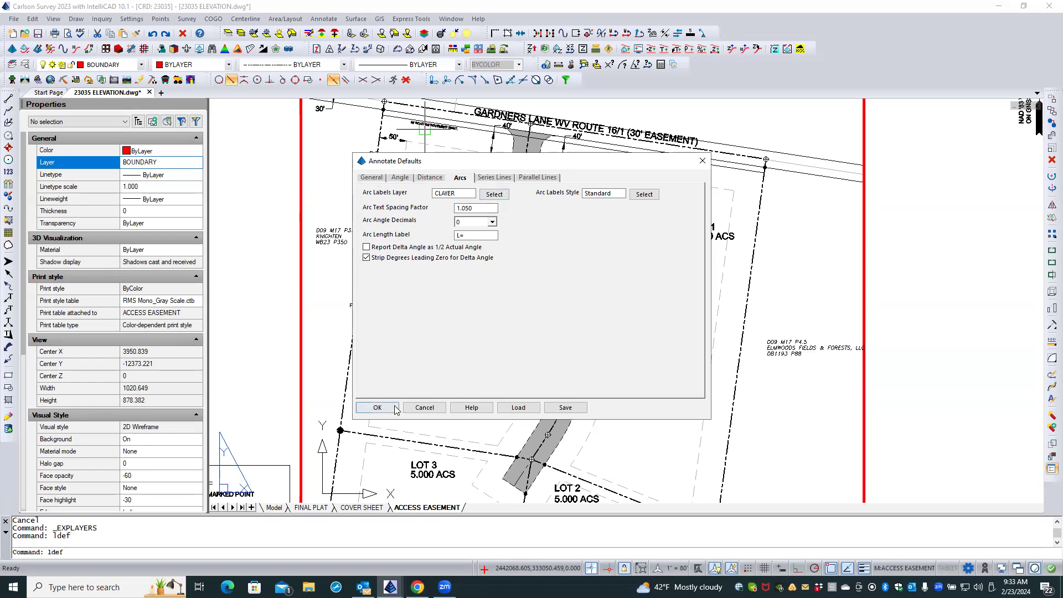
pyautogui.click(378, 408)
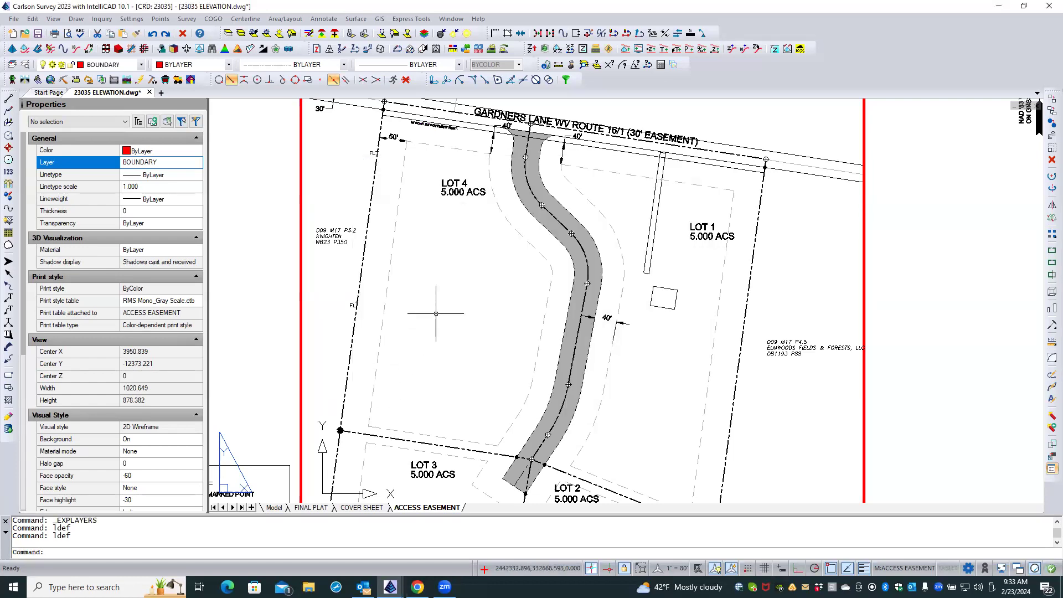
# Set the Auto-Annotate arc dimensions linework layer to CLAYER, accept the settings, and leave the command without annotating anything.
pyautogui.click(324, 19)
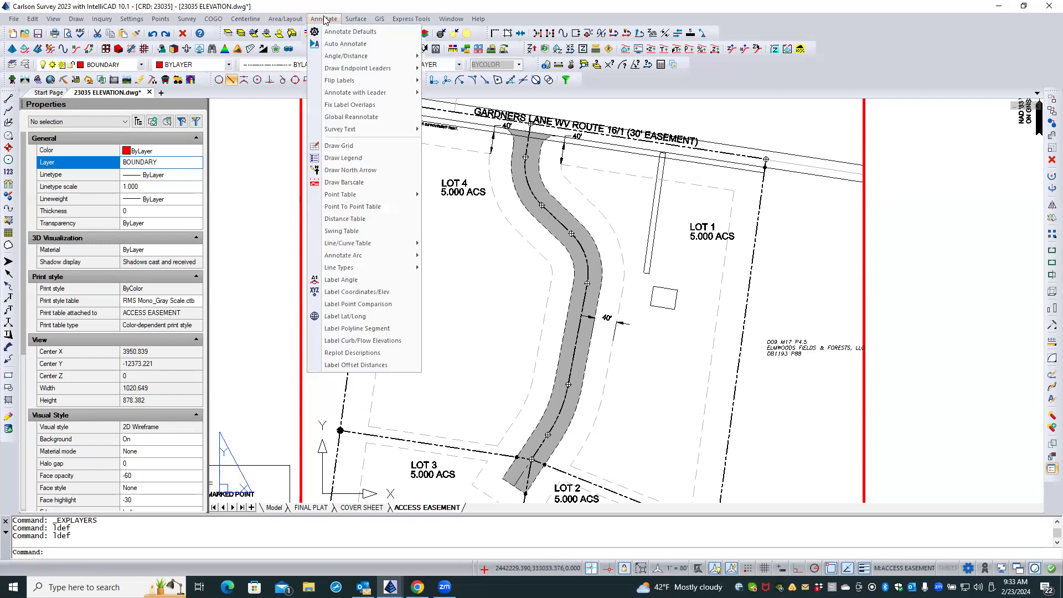
pyautogui.click(349, 43)
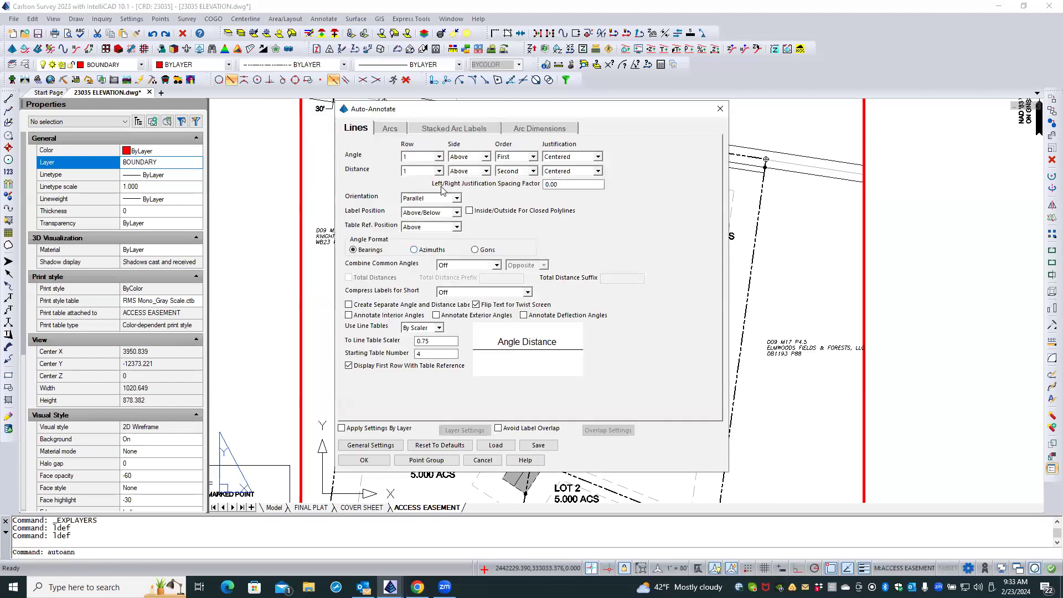
pyautogui.click(391, 129)
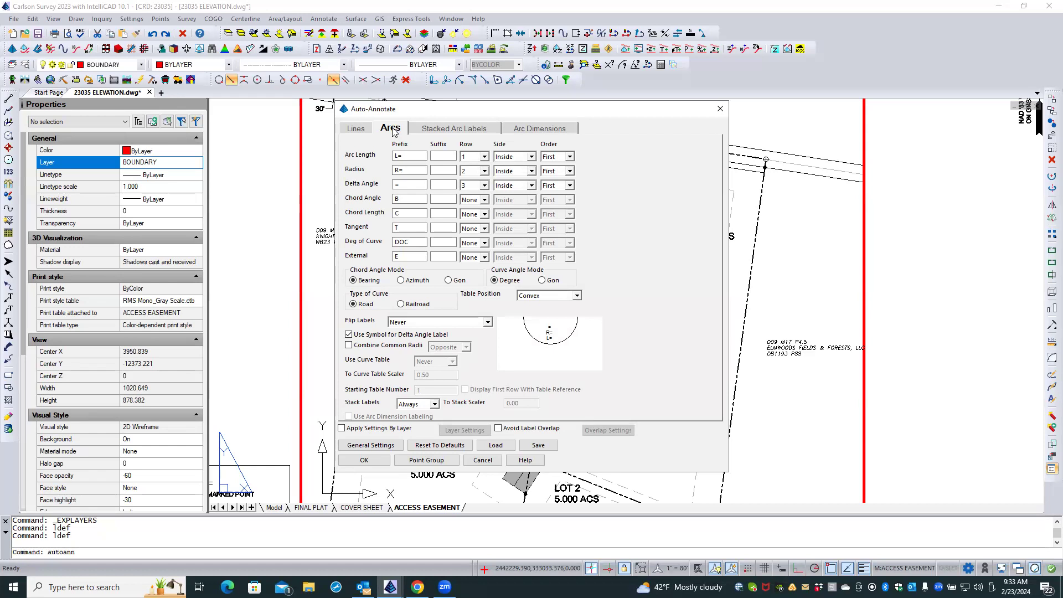
pyautogui.click(427, 132)
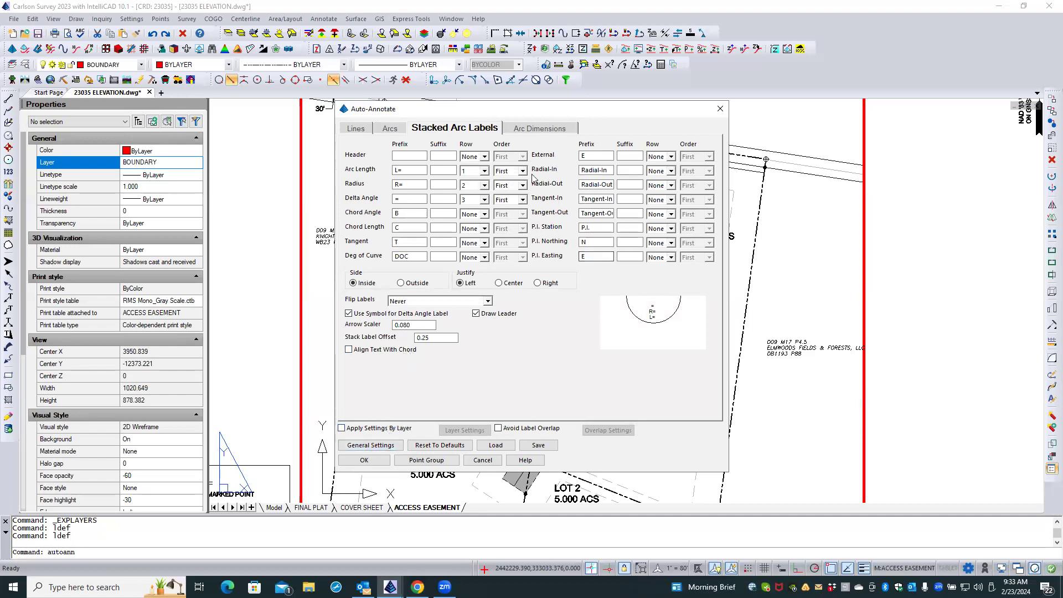
pyautogui.click(523, 131)
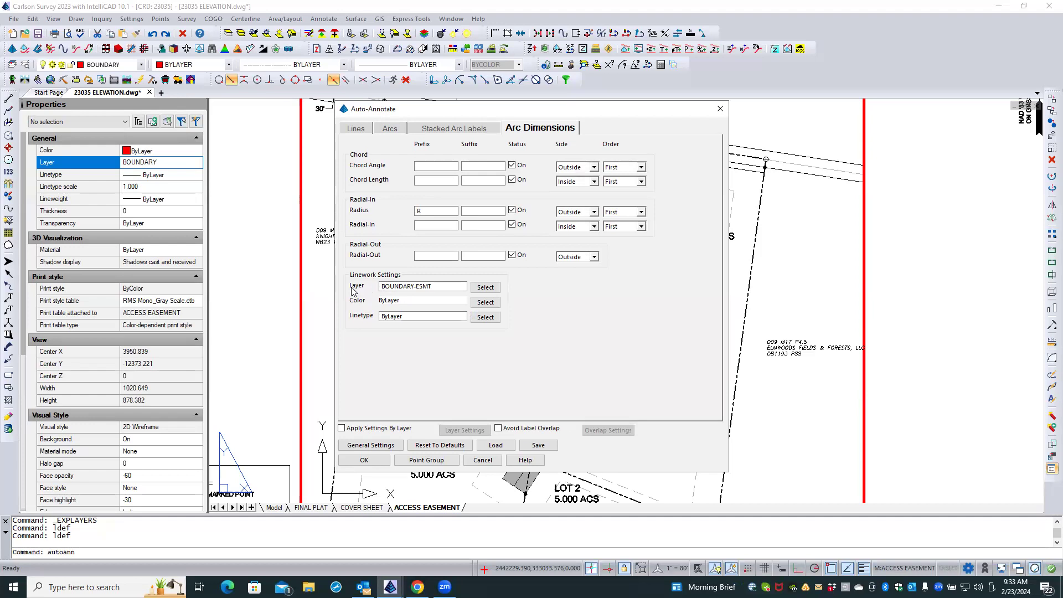
pyautogui.doubleClick(392, 284)
pyautogui.write('CLAYER')
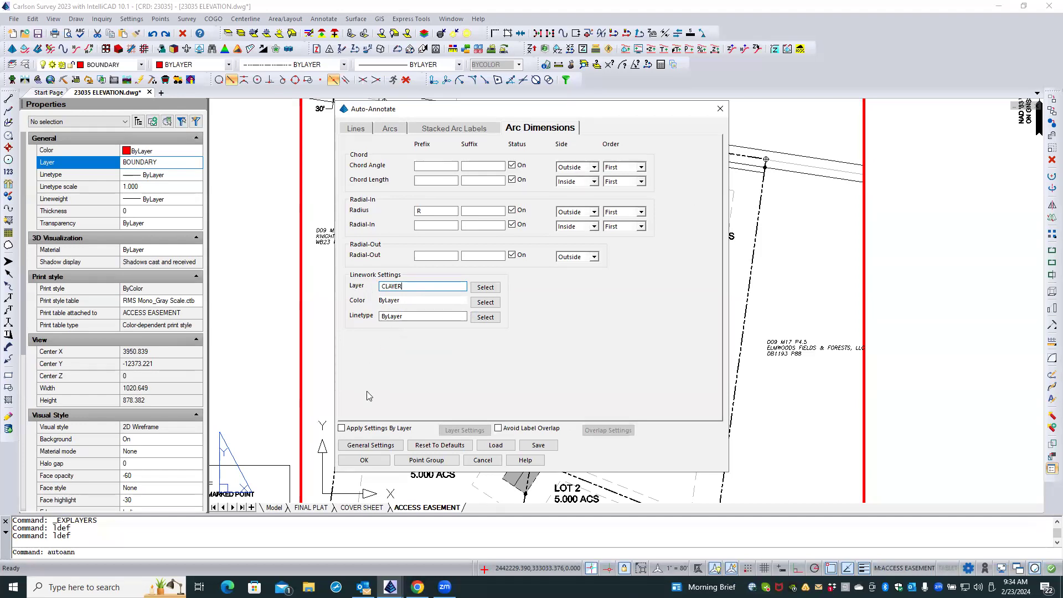
pyautogui.click(363, 460)
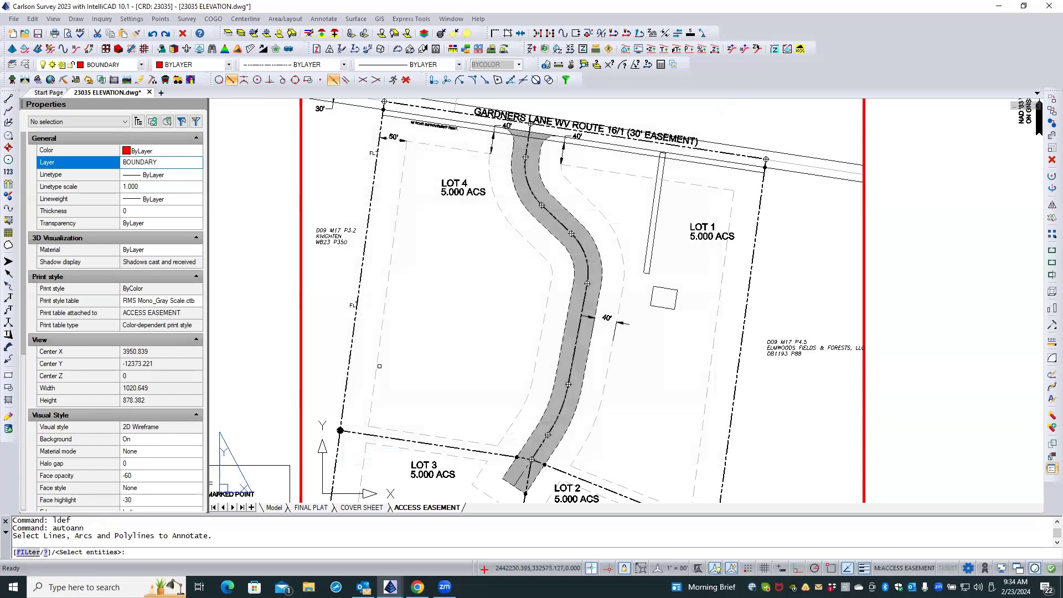
pyautogui.press('Escape')
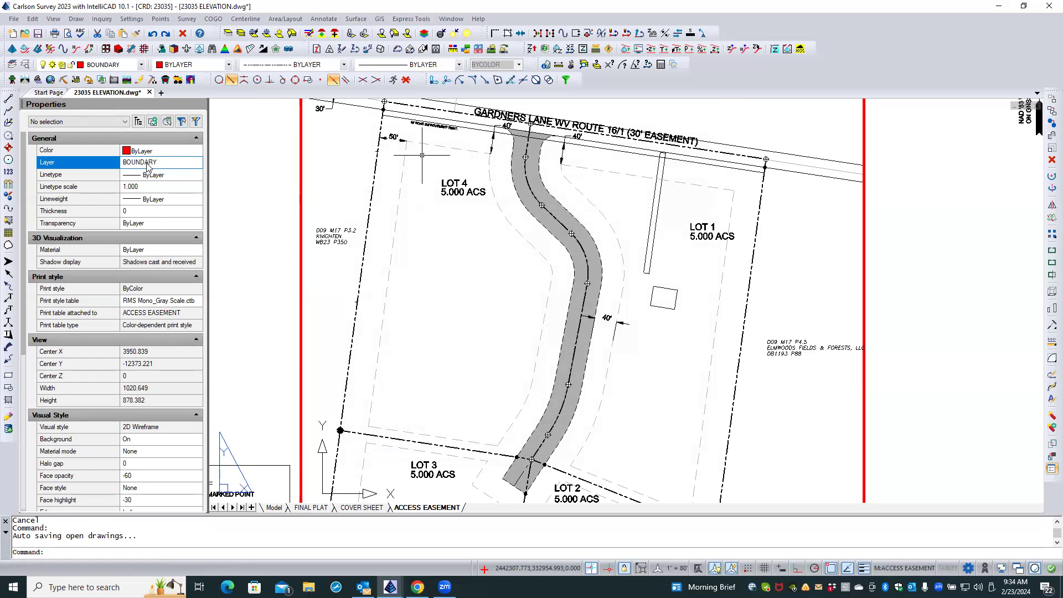
# Switch to model space and make SEPTIC the current layer by picking the dashed green septic area outline.
pyautogui.click(274, 507)
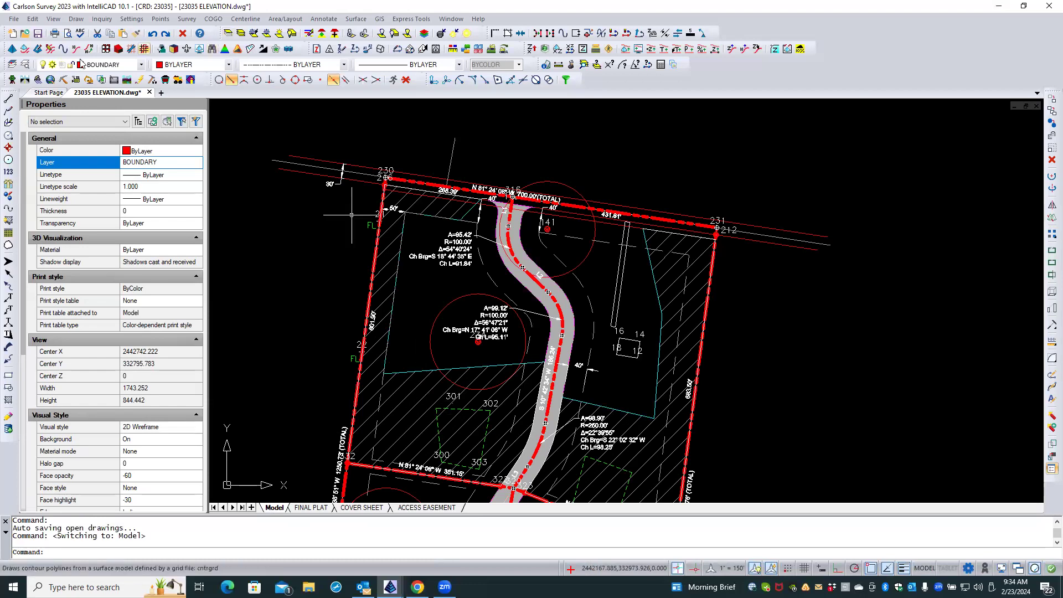
pyautogui.click(12, 65)
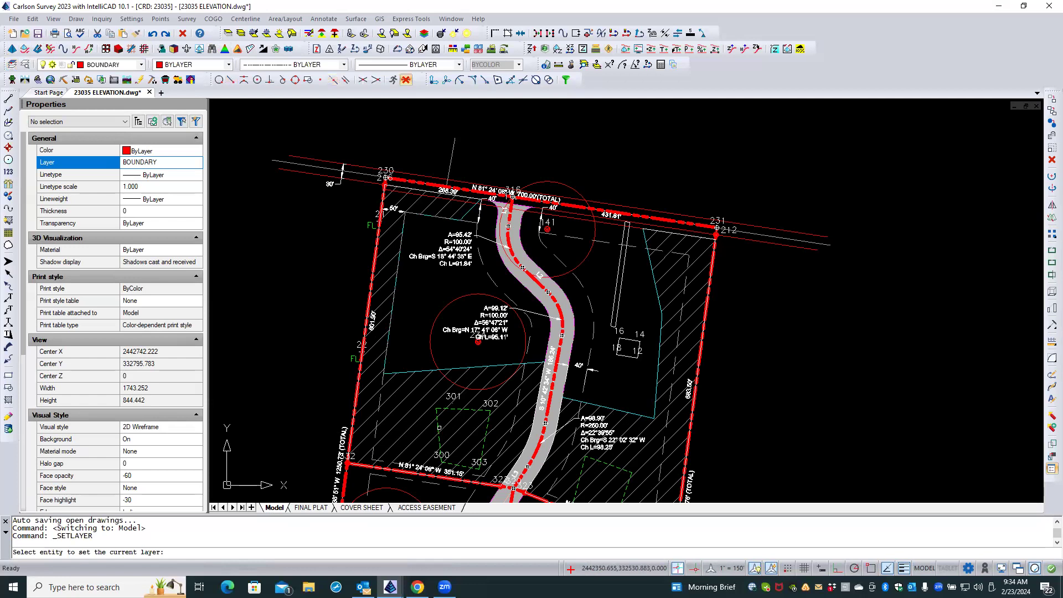
pyautogui.click(437, 427)
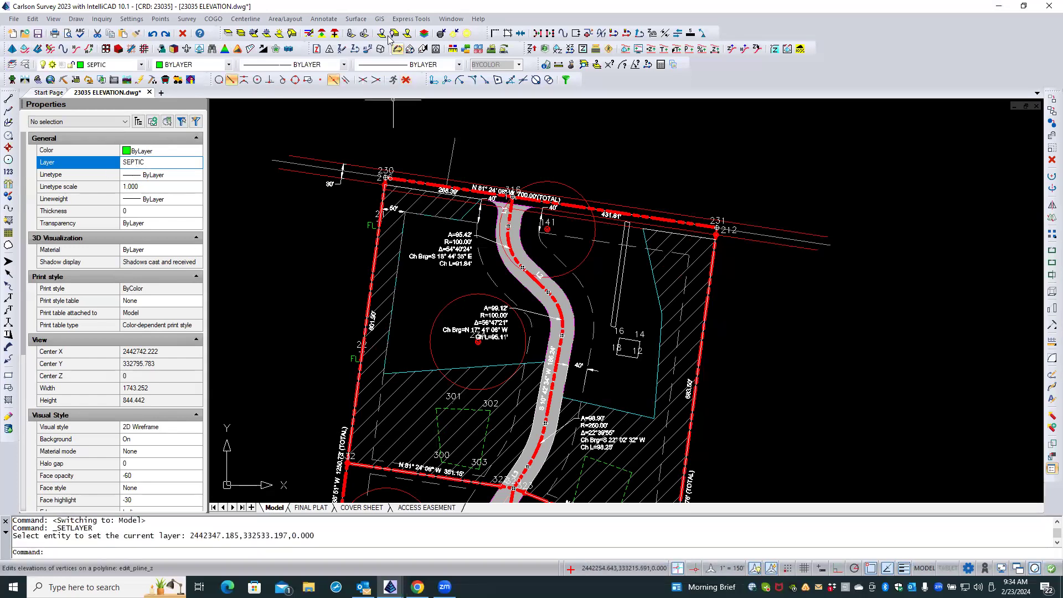
# Add a stacked arc label to the dashed setback curve east of the easement, with its leader ending north of Gardners Lane, and inspect the leader's layer.
pyautogui.click(326, 20)
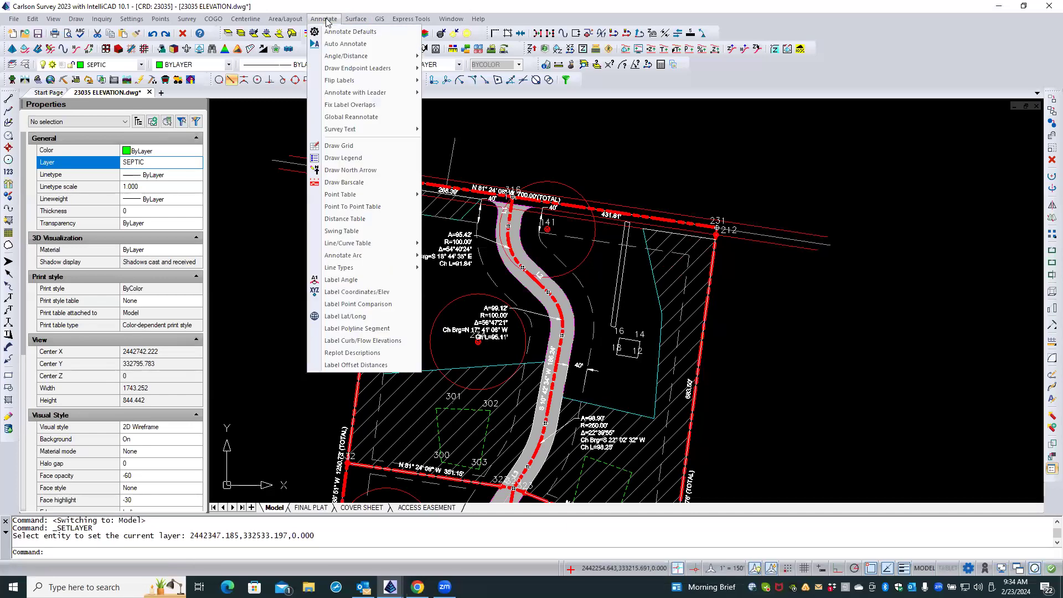
pyautogui.moveTo(387, 194)
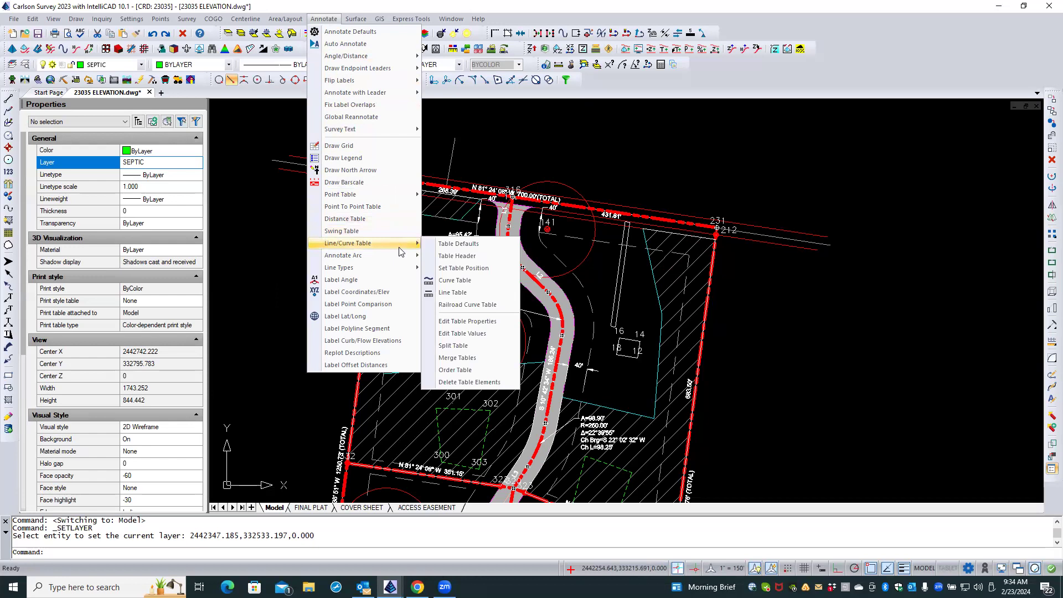
pyautogui.moveTo(384, 260)
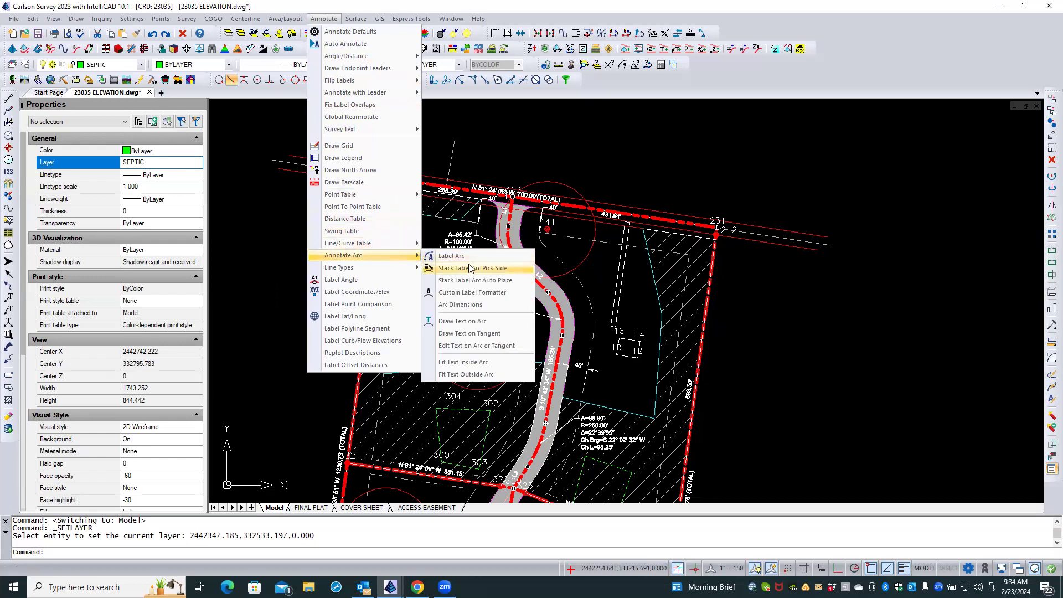
pyautogui.click(487, 273)
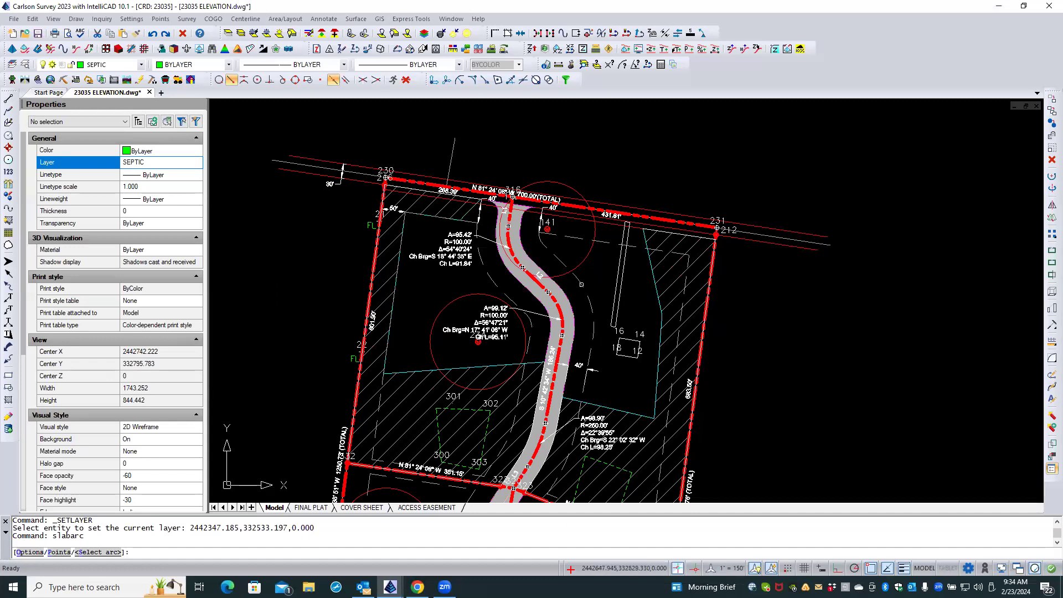
pyautogui.click(581, 285)
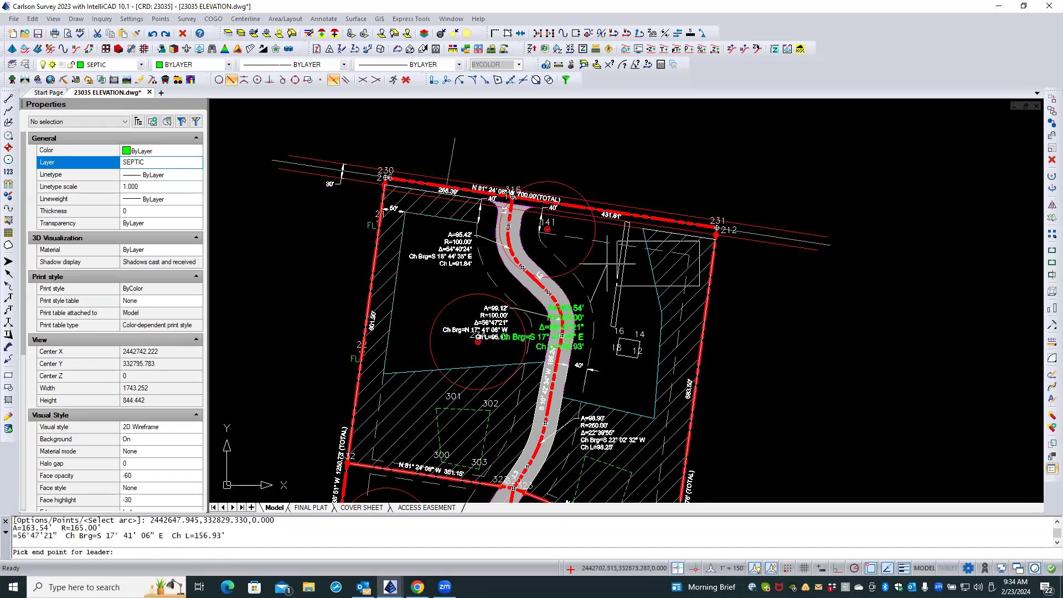
pyautogui.click(650, 165)
pyautogui.press('Return')
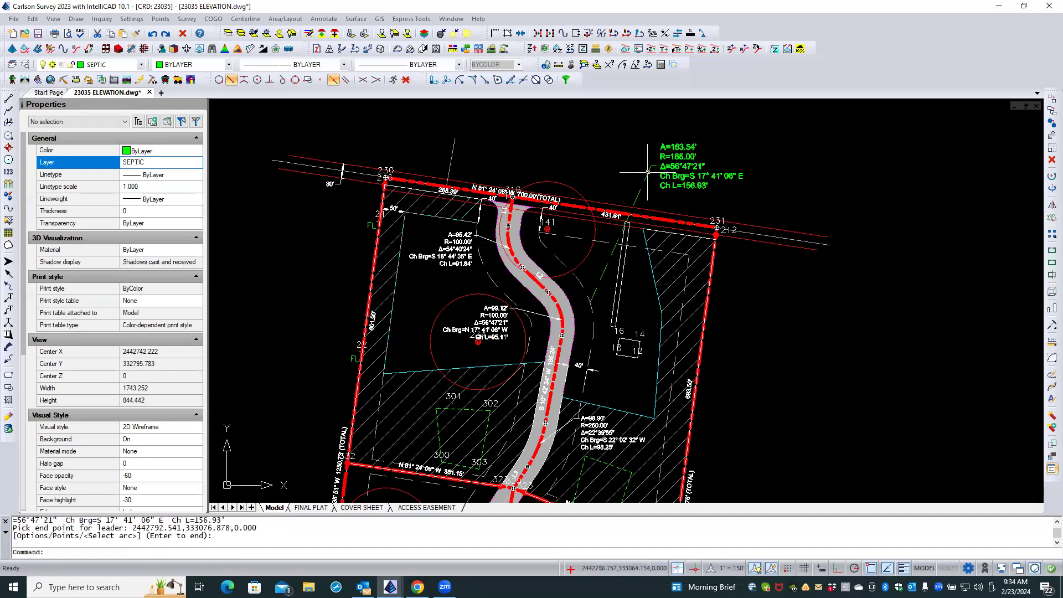
pyautogui.click(648, 172)
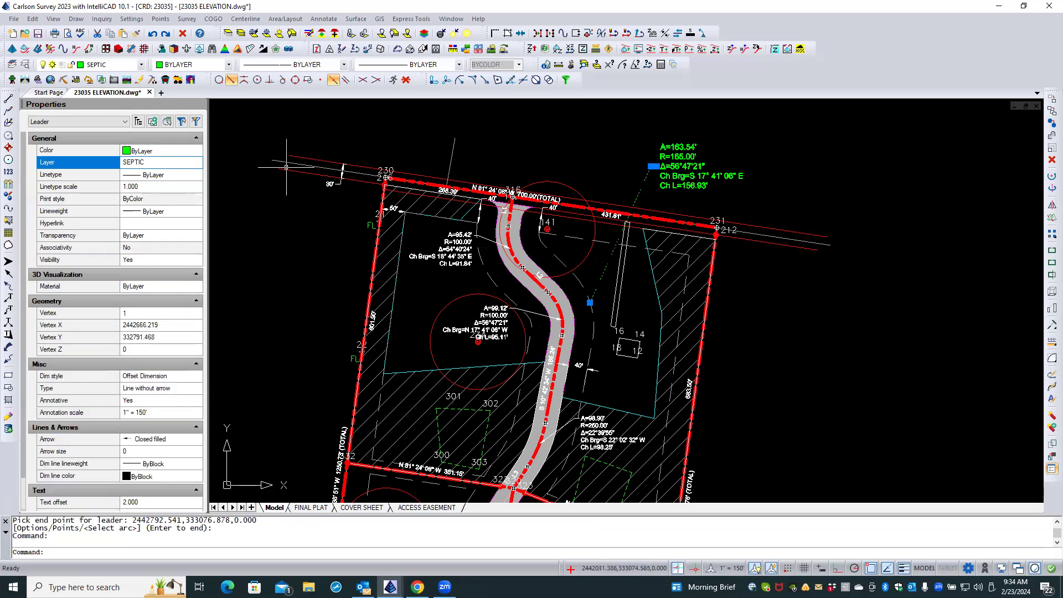
# Inspect the layer of the green stacked arc label's text, separately from its leader, and clear the selection.
pyautogui.press('Escape')
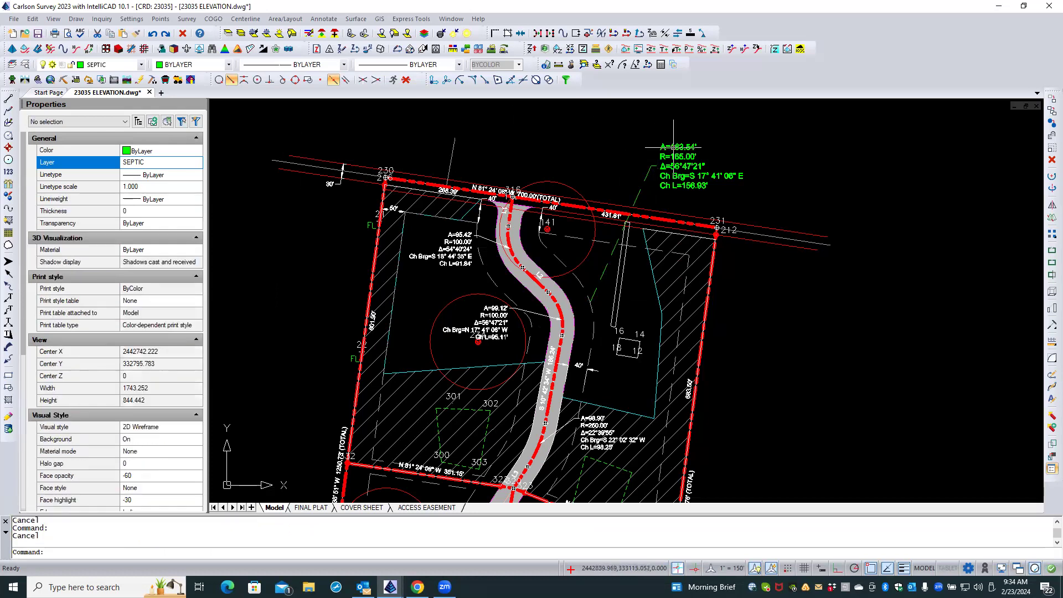
pyautogui.click(651, 149)
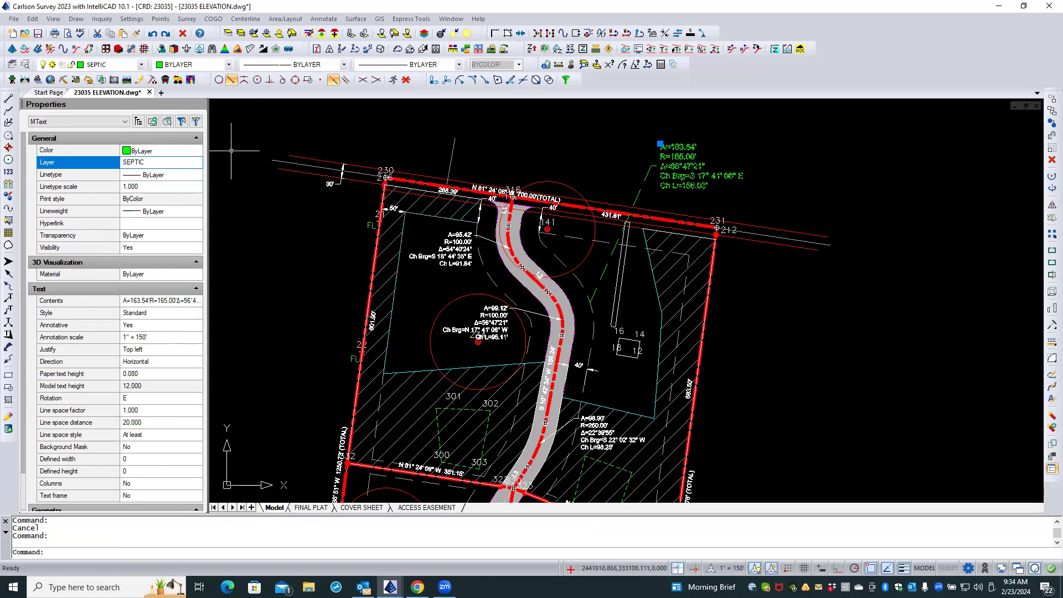
pyautogui.press('Escape')
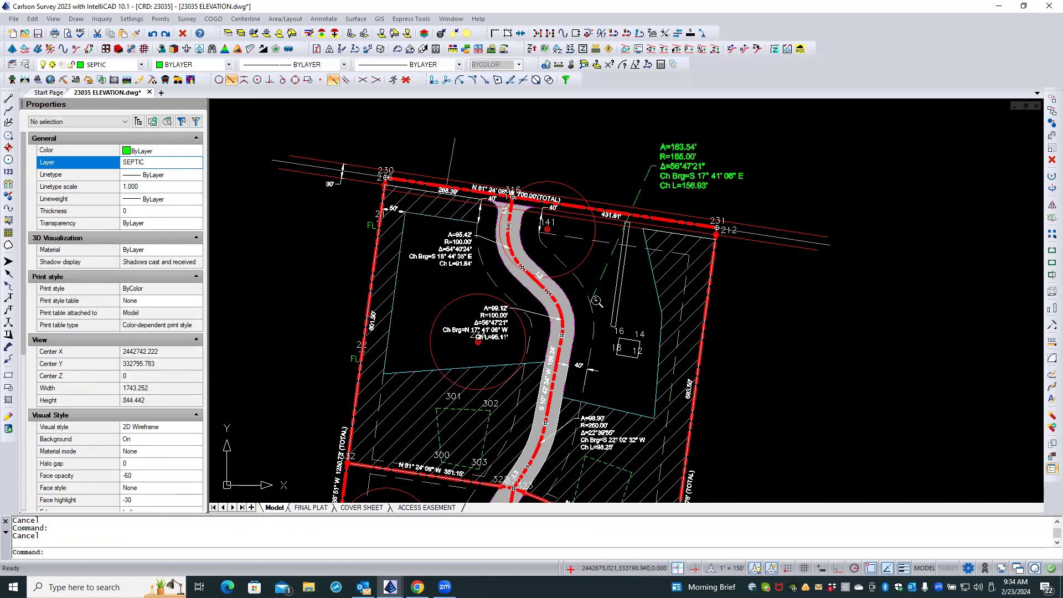
# Erase the green stacked arc label and its leader north of the road.
pyautogui.scroll(5, 595, 293)
pyautogui.scroll(-4, 597, 299)
pyautogui.scroll(-4, 597, 299)
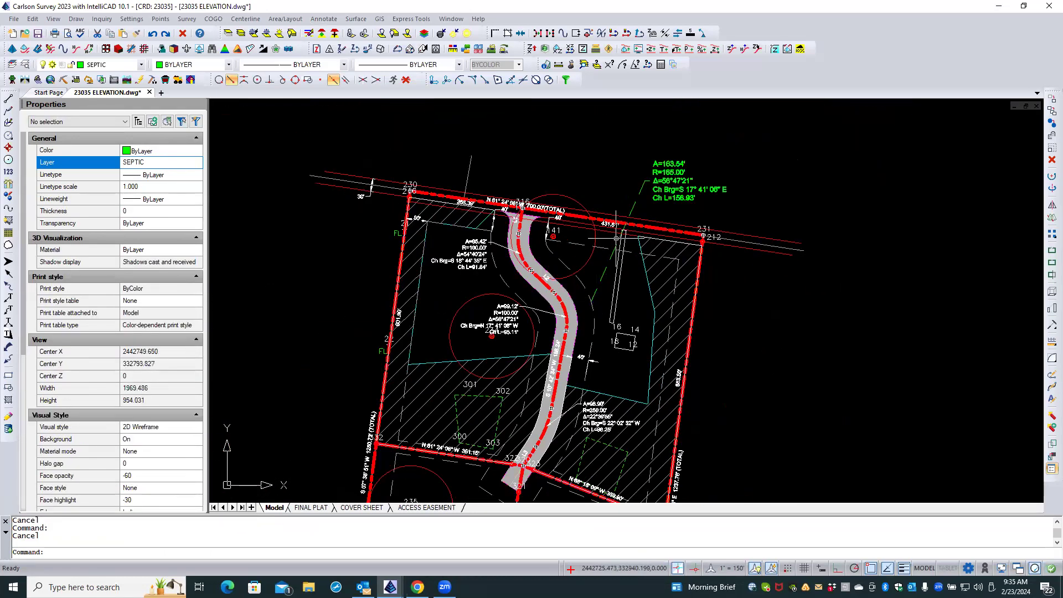
pyautogui.click(680, 146)
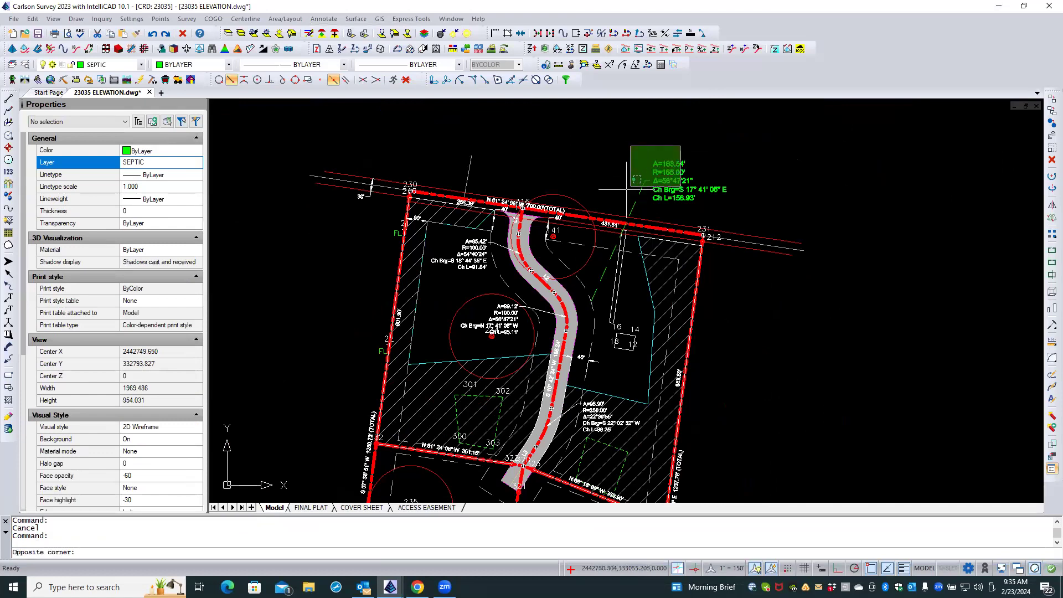
pyautogui.click(625, 191)
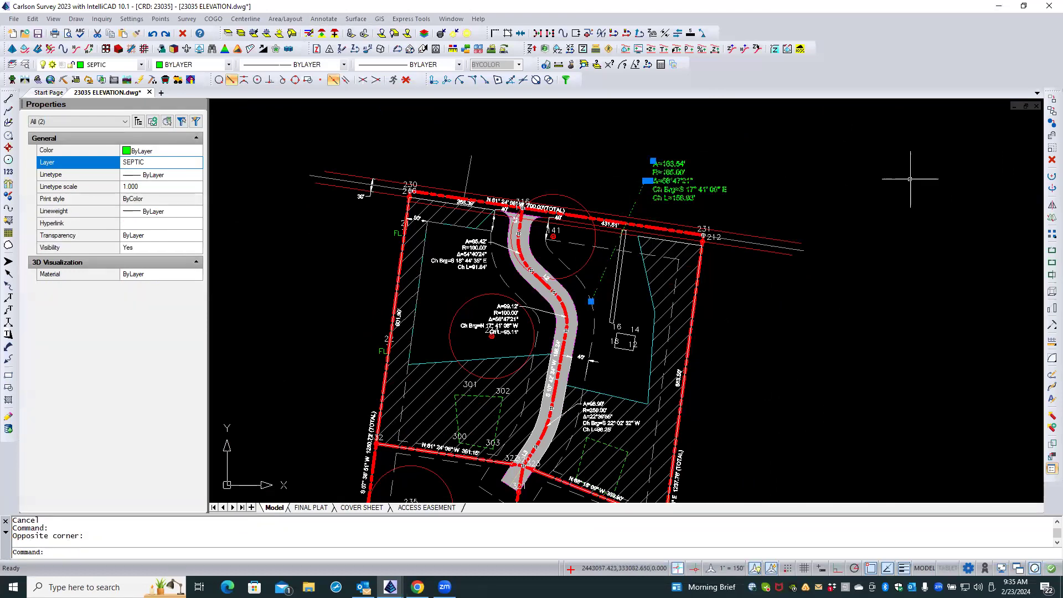
pyautogui.click(1051, 160)
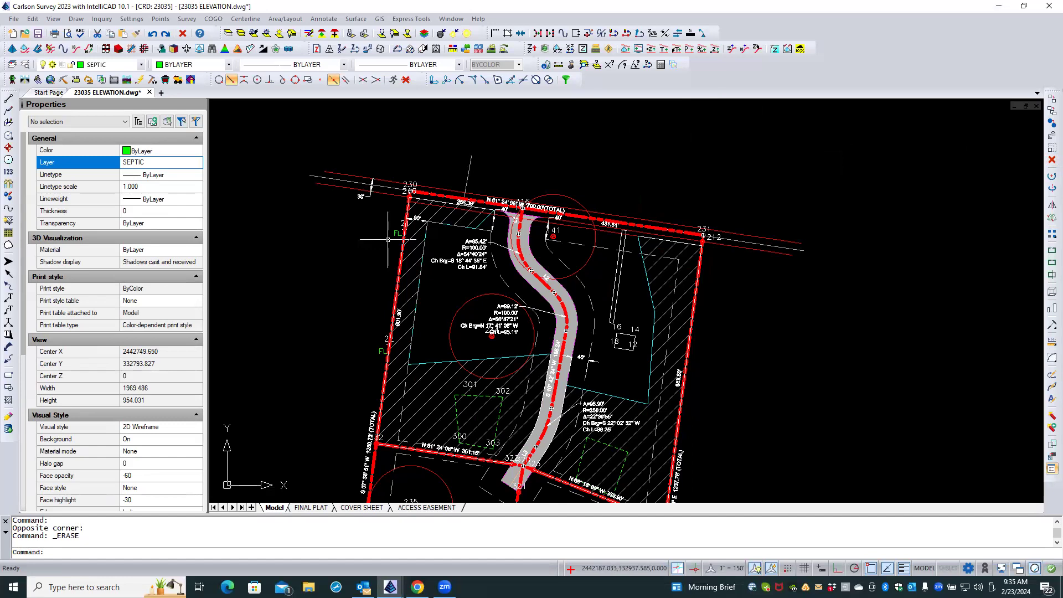
# Start the Arc Dimensions command and review its options, including the linework layer.
pyautogui.click(332, 20)
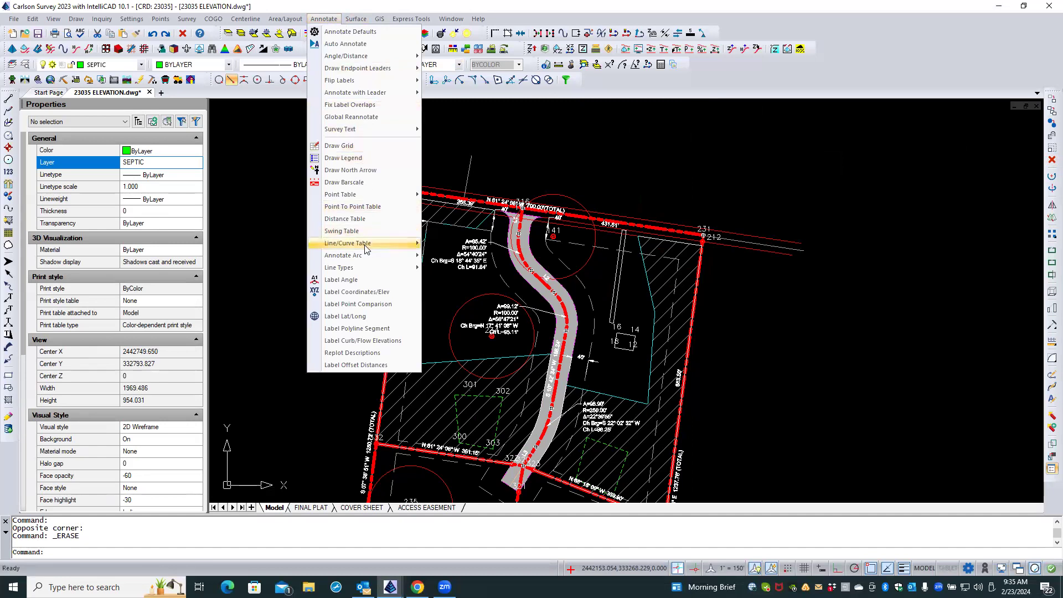
pyautogui.moveTo(364, 256)
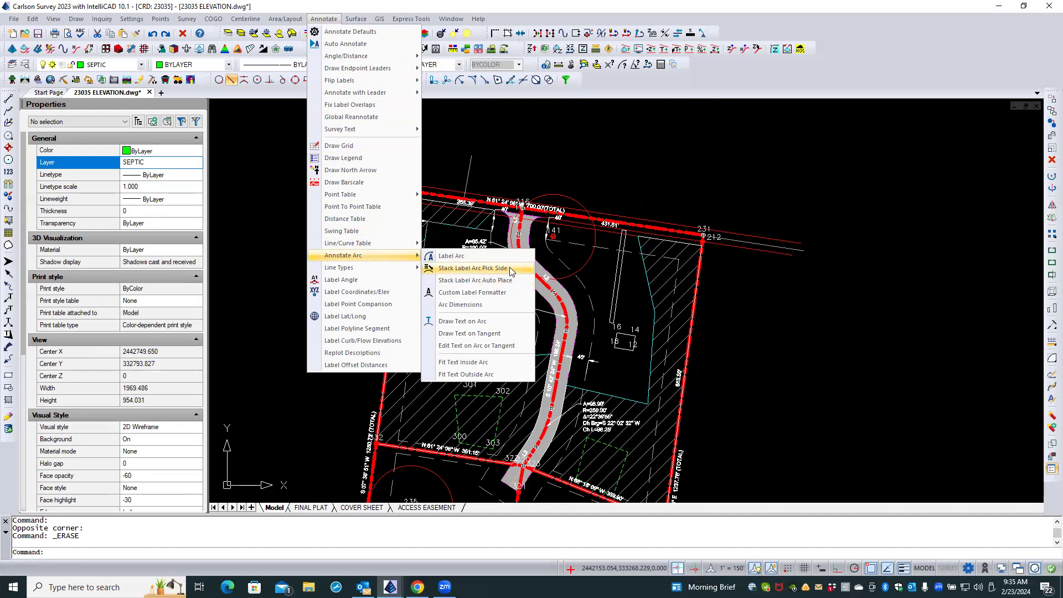
pyautogui.click(504, 304)
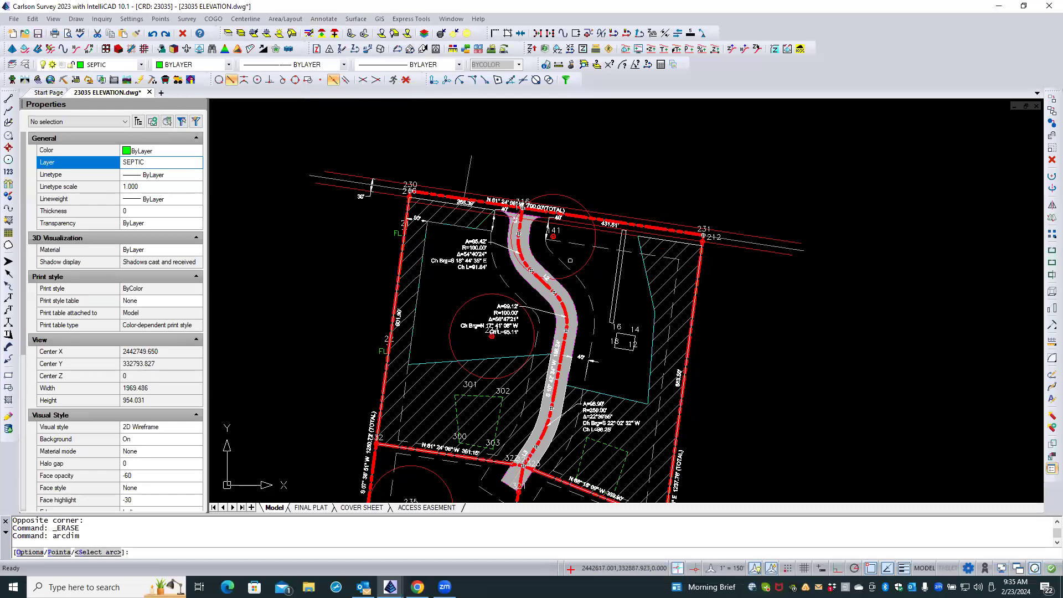
pyautogui.write('O')
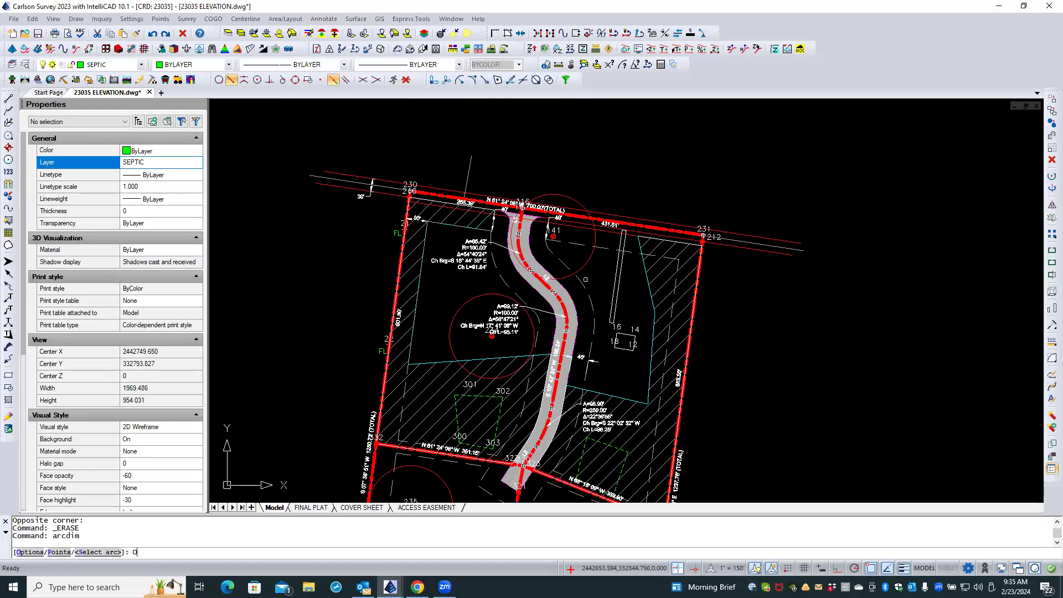
pyautogui.press('Return')
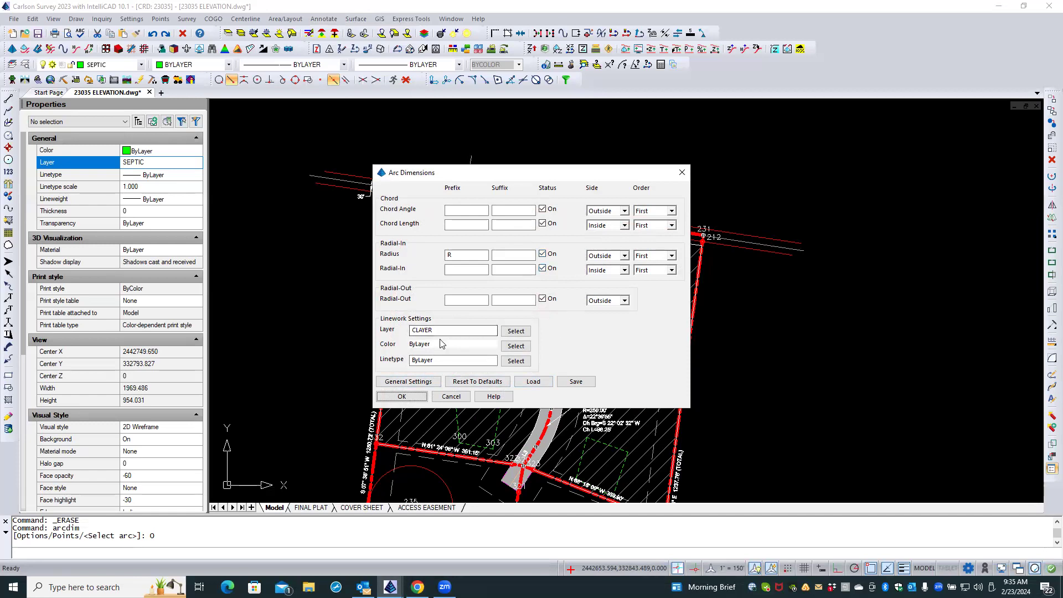
# Read the help topic on Arc Dimensions, close it, and leave the command without changing its options.
pyautogui.click(500, 399)
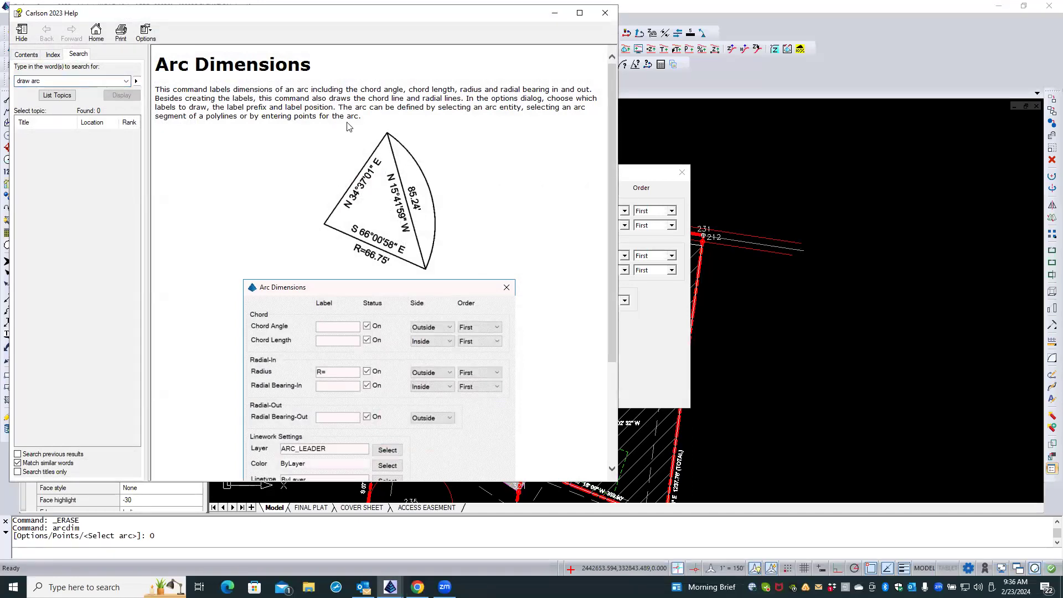
pyautogui.scroll(-3, 332, 149)
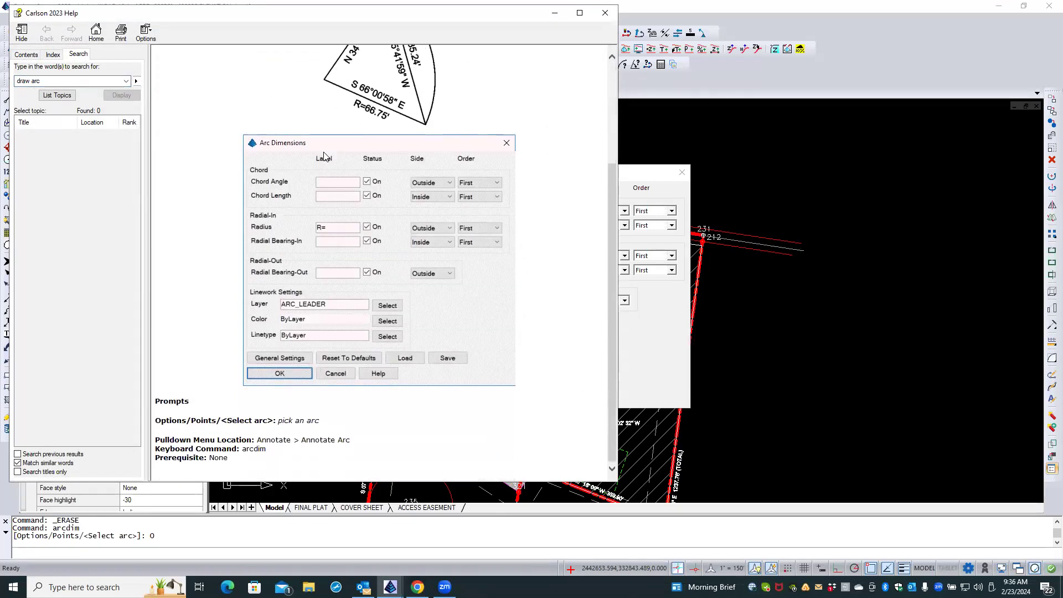
pyautogui.scroll(3, 324, 157)
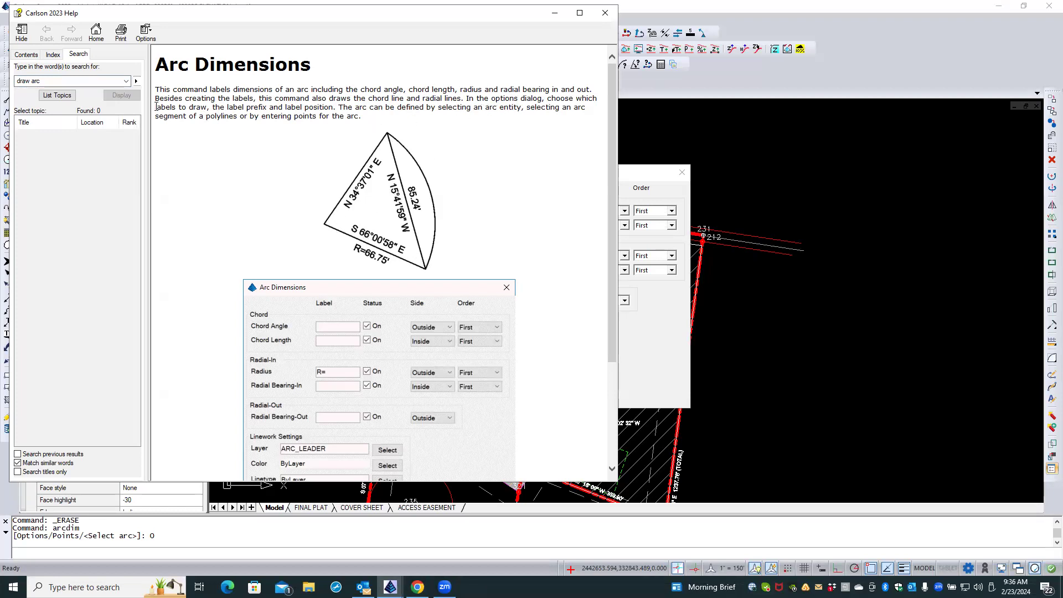
pyautogui.click(604, 14)
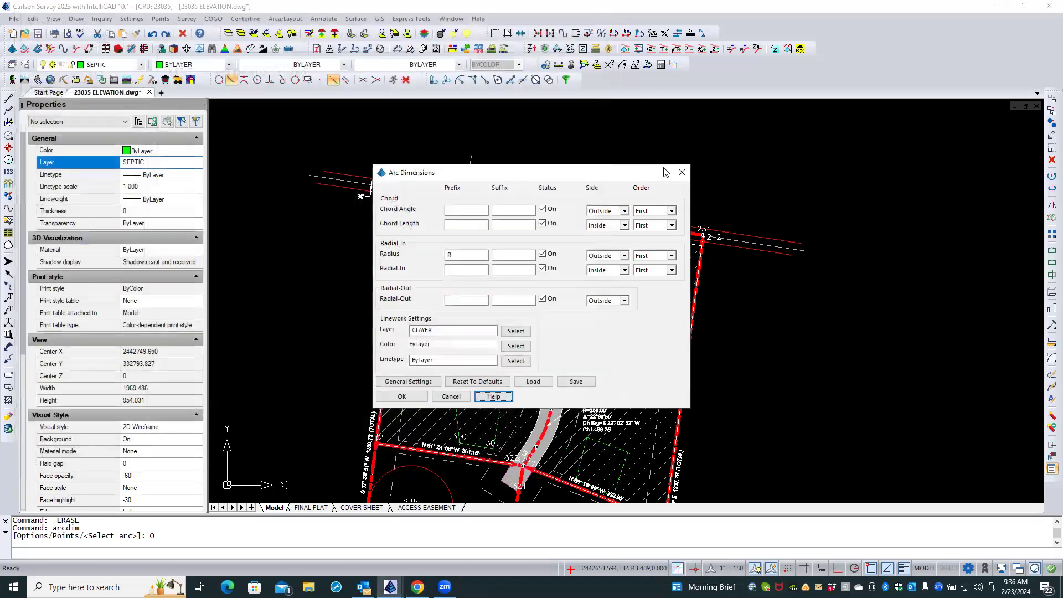
pyautogui.click(452, 397)
# Review the Custom Label Formatter options and the arc labels layer in its general settings, and cancel without changes.
pyautogui.click(323, 19)
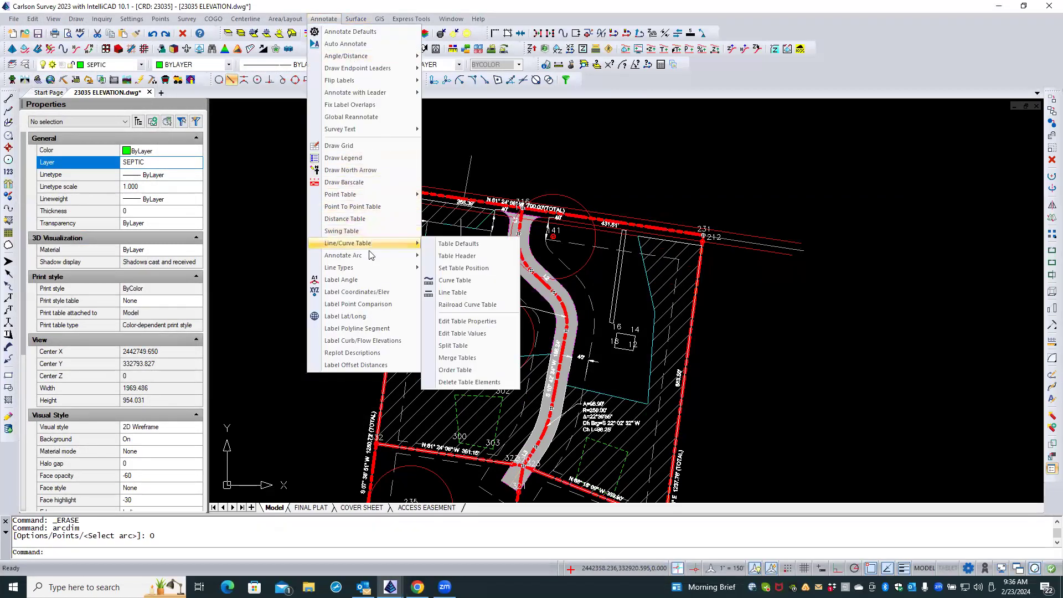
pyautogui.moveTo(368, 255)
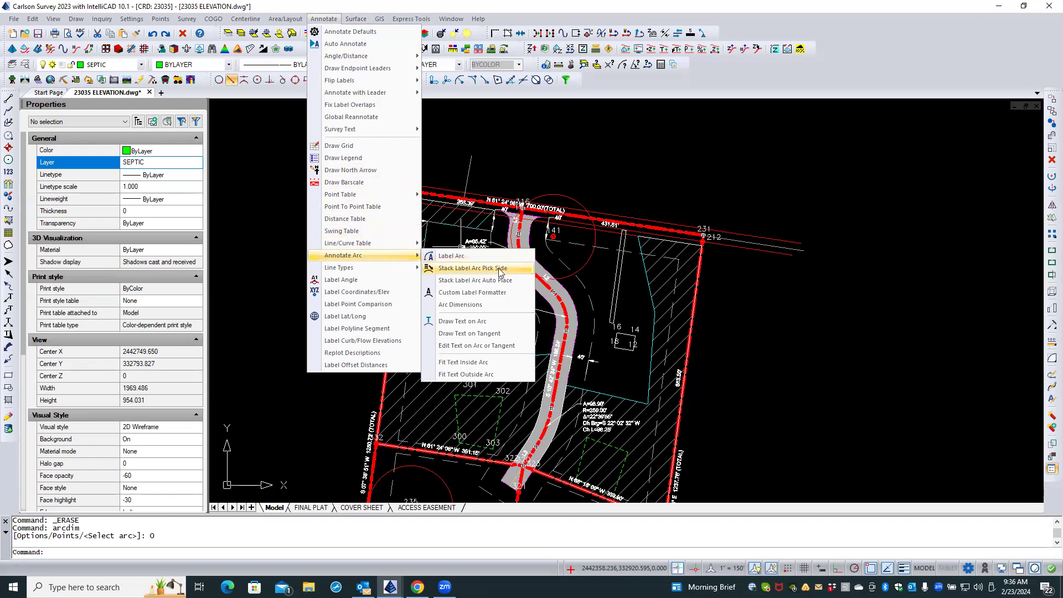
pyautogui.click(463, 293)
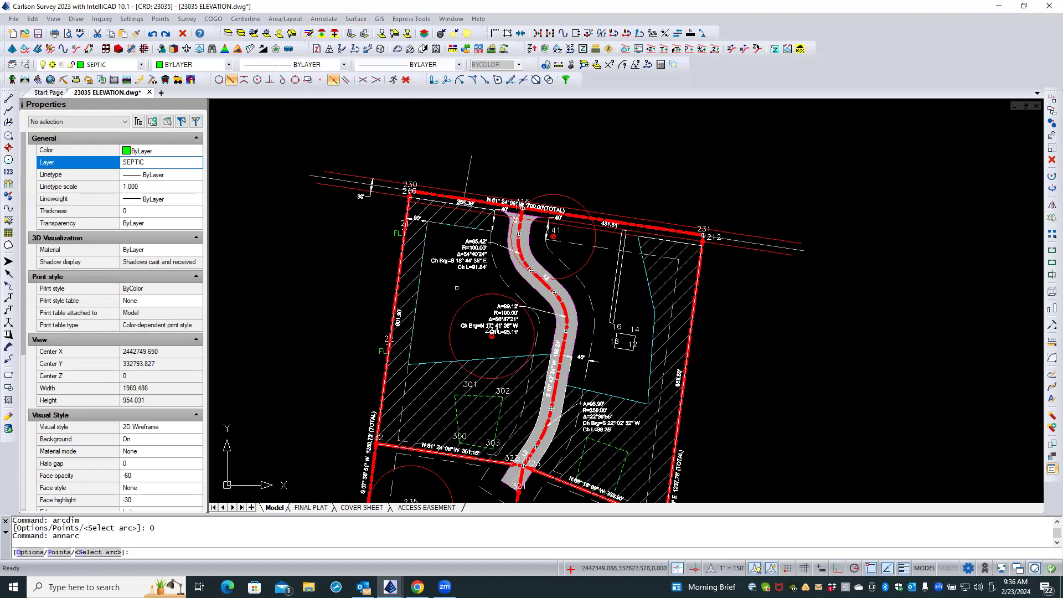
pyautogui.write('o')
pyautogui.press('Return')
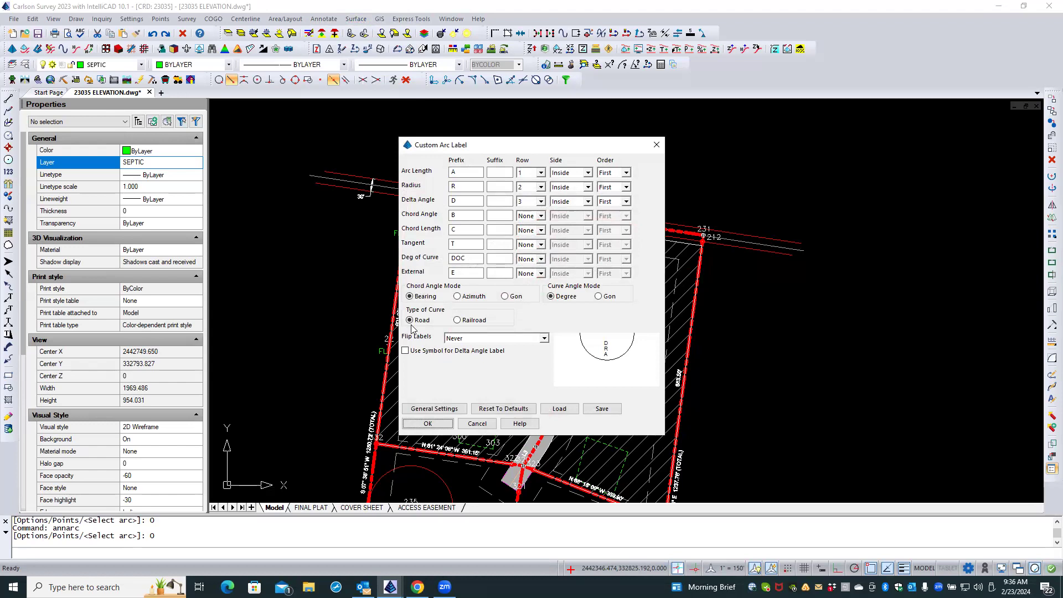
pyautogui.click(452, 411)
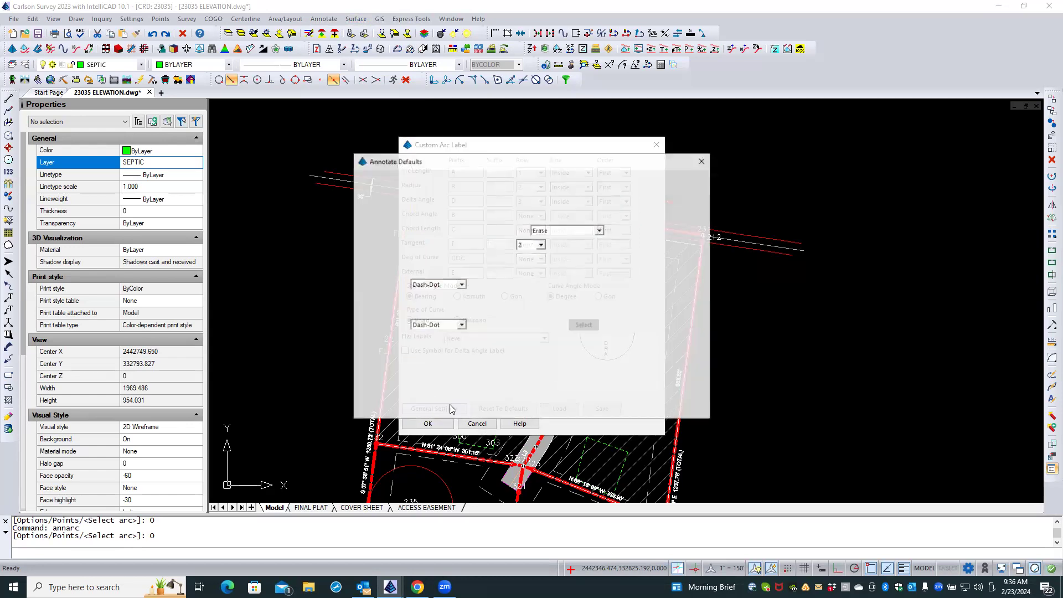
pyautogui.click(462, 178)
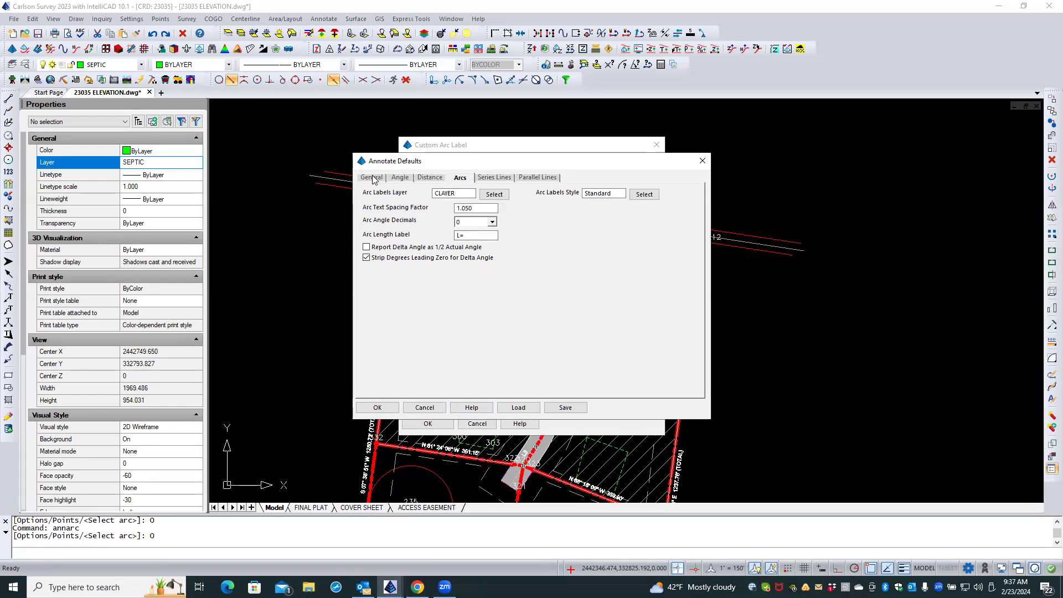
pyautogui.click(432, 411)
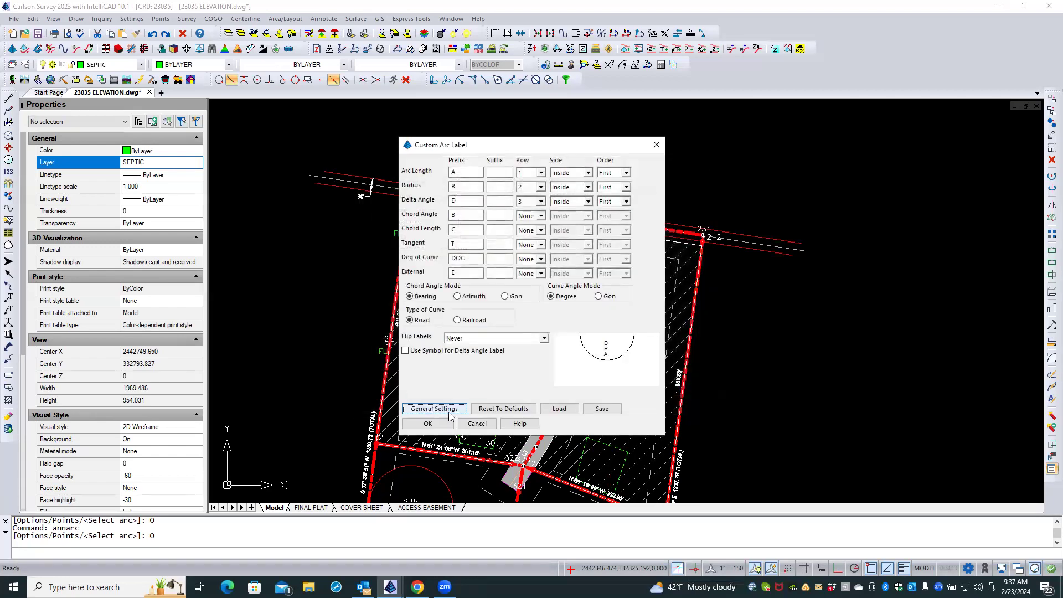
pyautogui.click(477, 424)
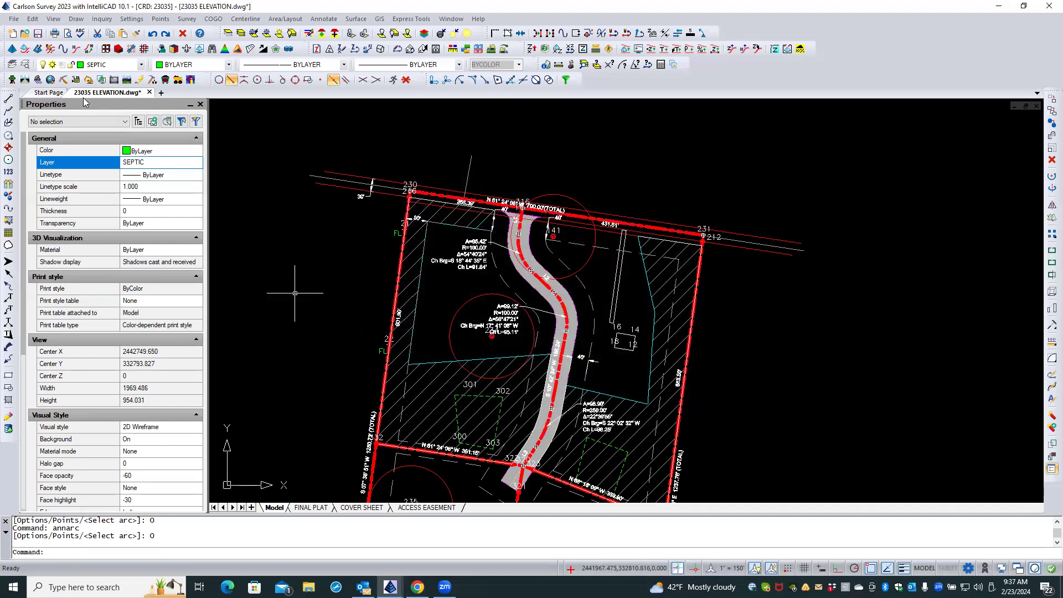
# Search the Carlson manual for LABEL ARC and open the Stack Label Arc Pick Side topic.
pyautogui.click(477, 20)
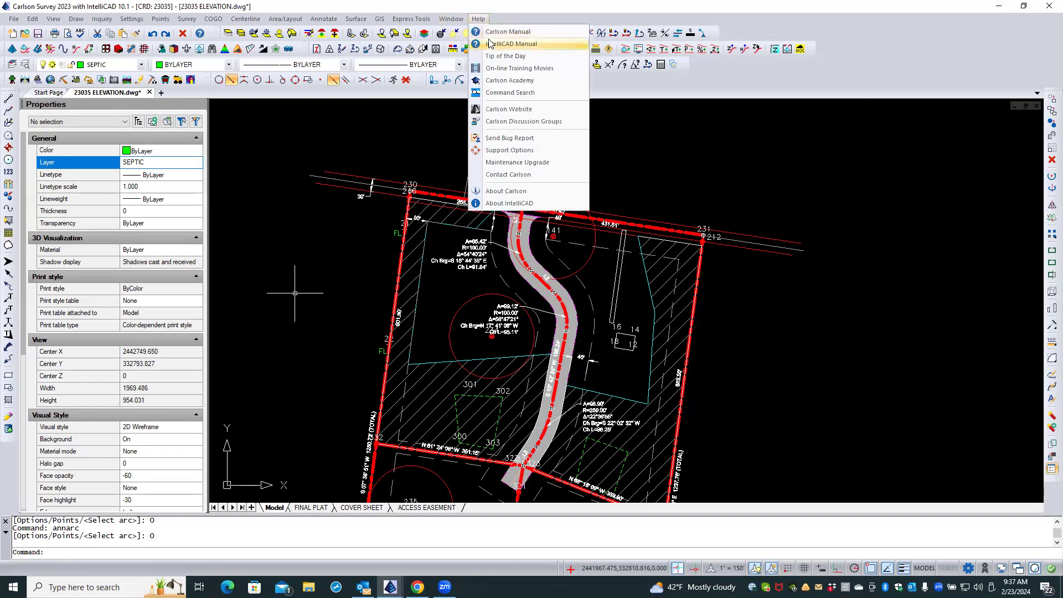
pyautogui.click(500, 36)
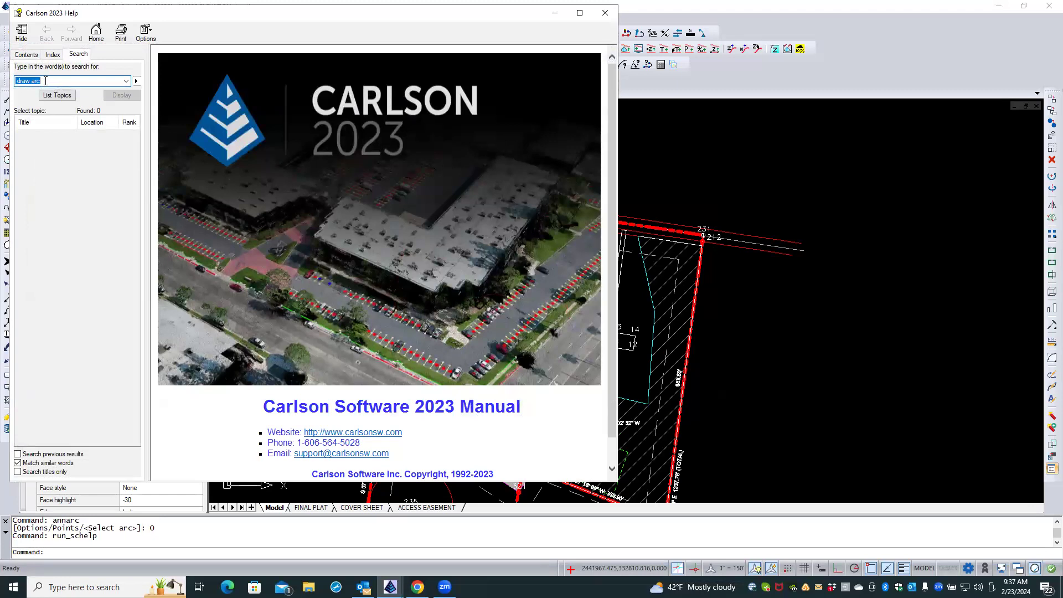
pyautogui.write('LABEL ARC')
pyautogui.press('Return')
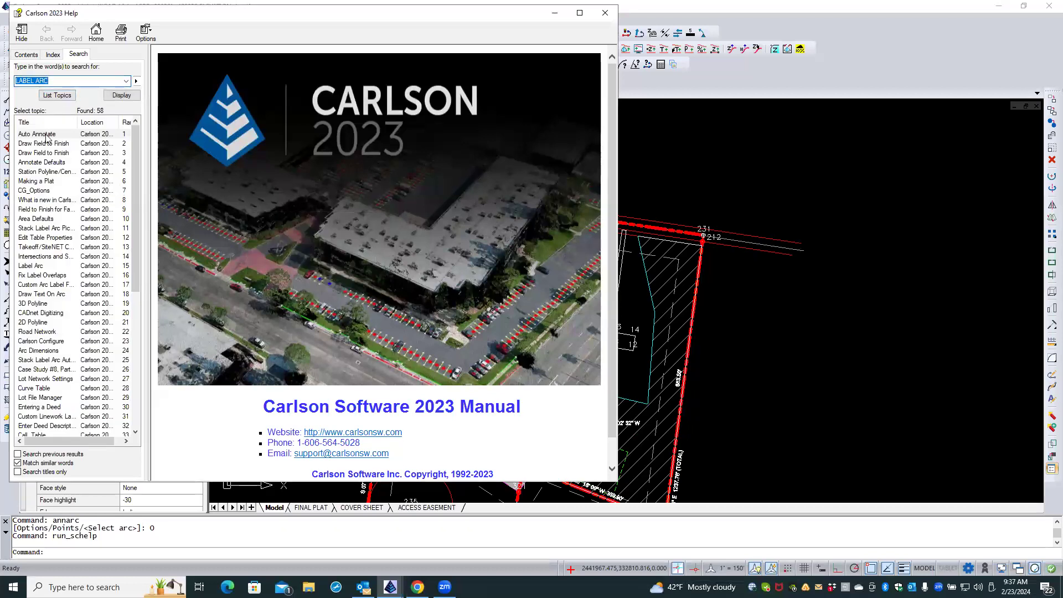
pyautogui.click(54, 162)
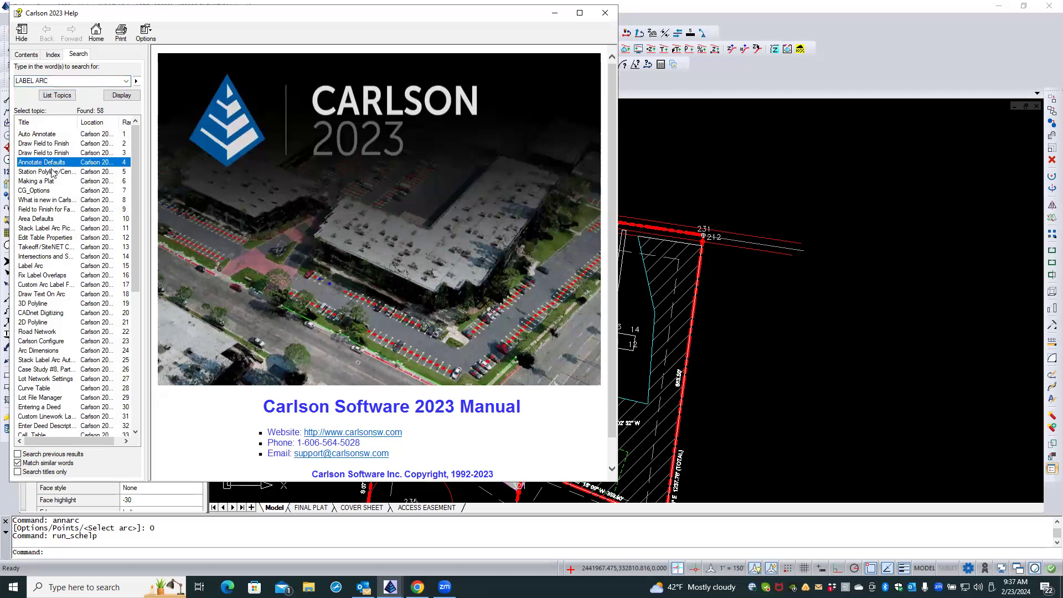
pyautogui.doubleClick(43, 229)
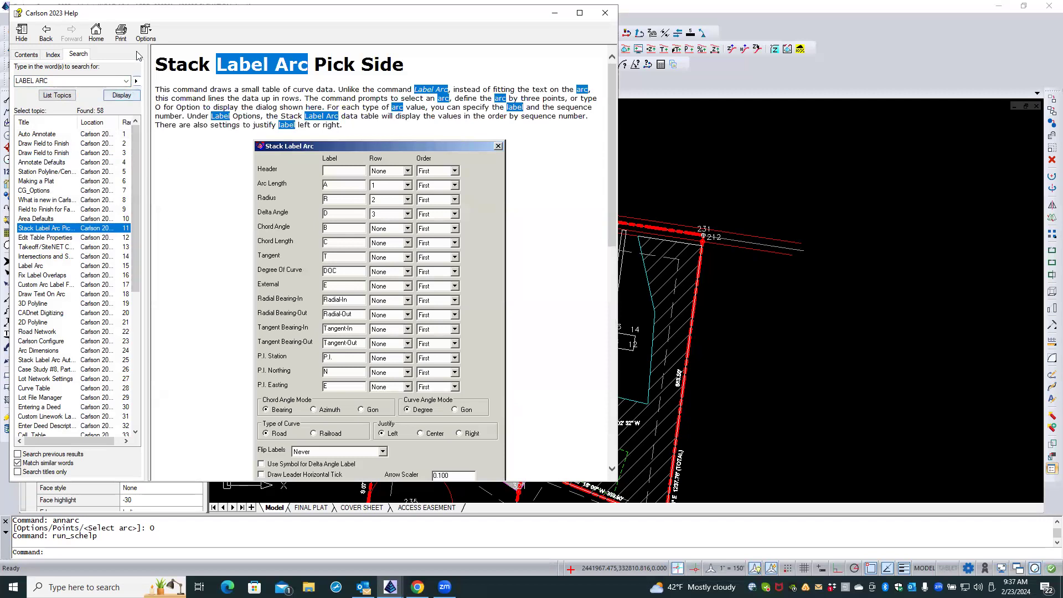
# Turn off search highlighting and read the Stack Label Arc option descriptions, widening the topic list's Title column.
pyautogui.click(145, 33)
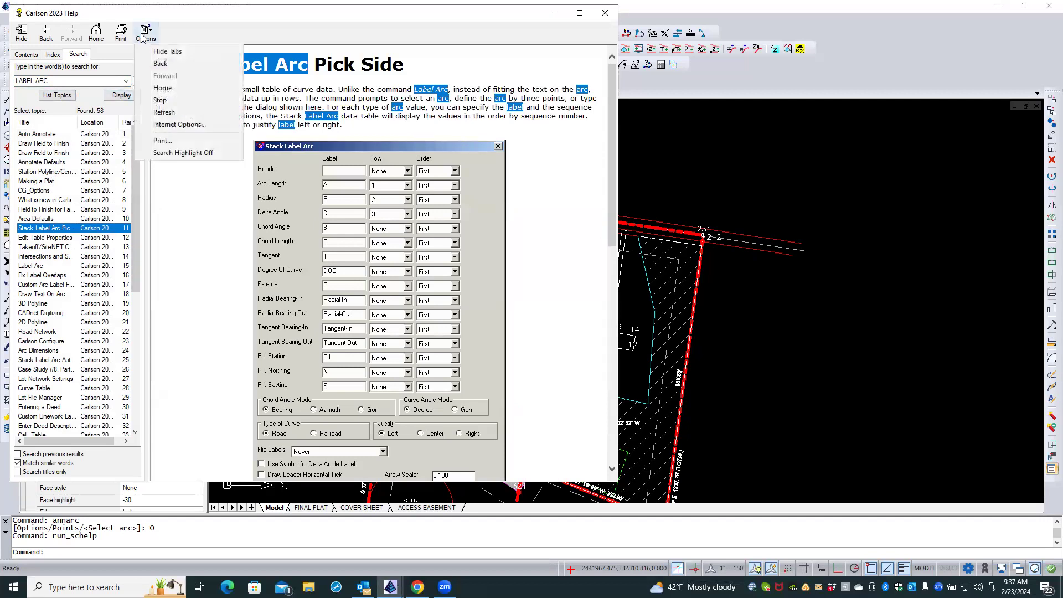
pyautogui.click(158, 153)
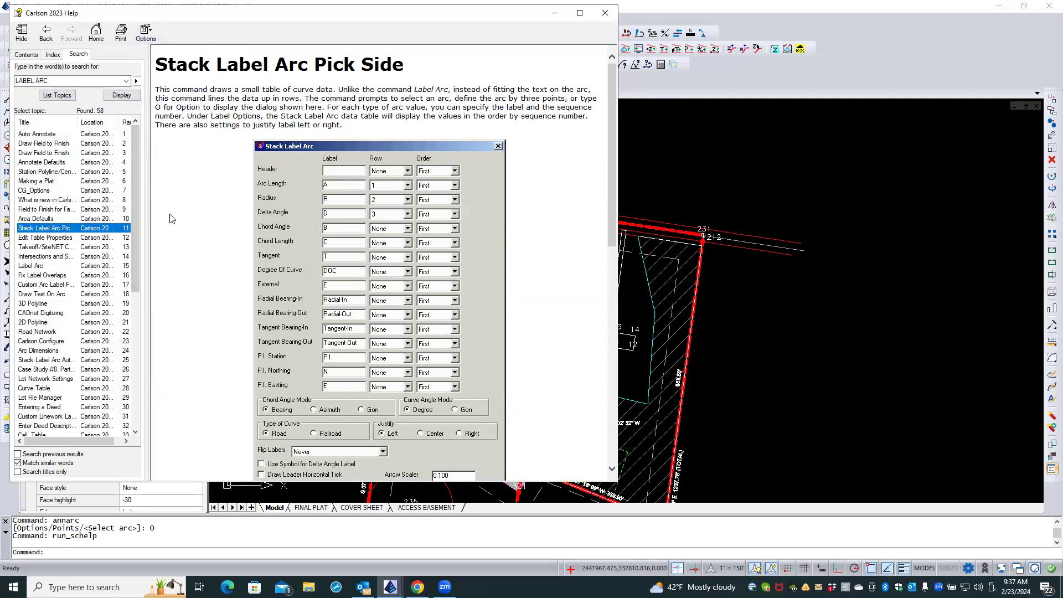
pyautogui.click(185, 194)
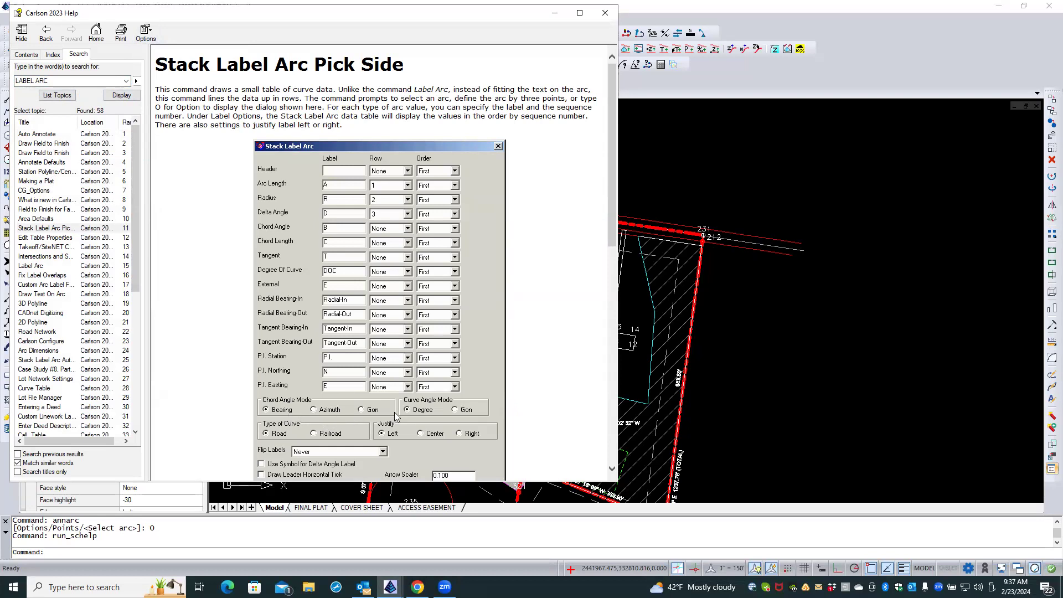
pyautogui.scroll(-5, 305, 294)
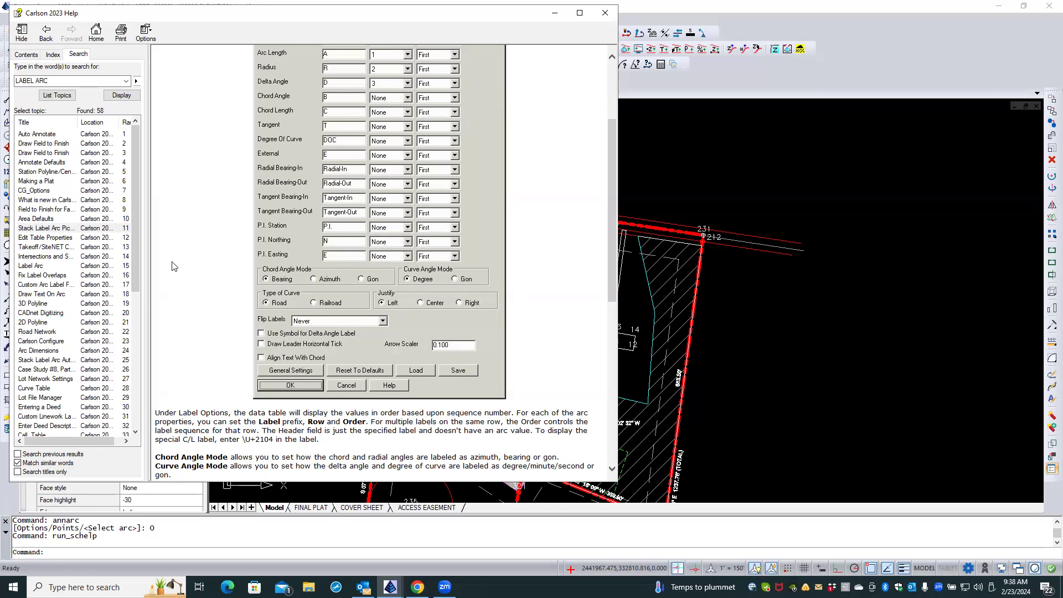
pyautogui.moveTo(72, 122); pyautogui.dragTo(82, 126)
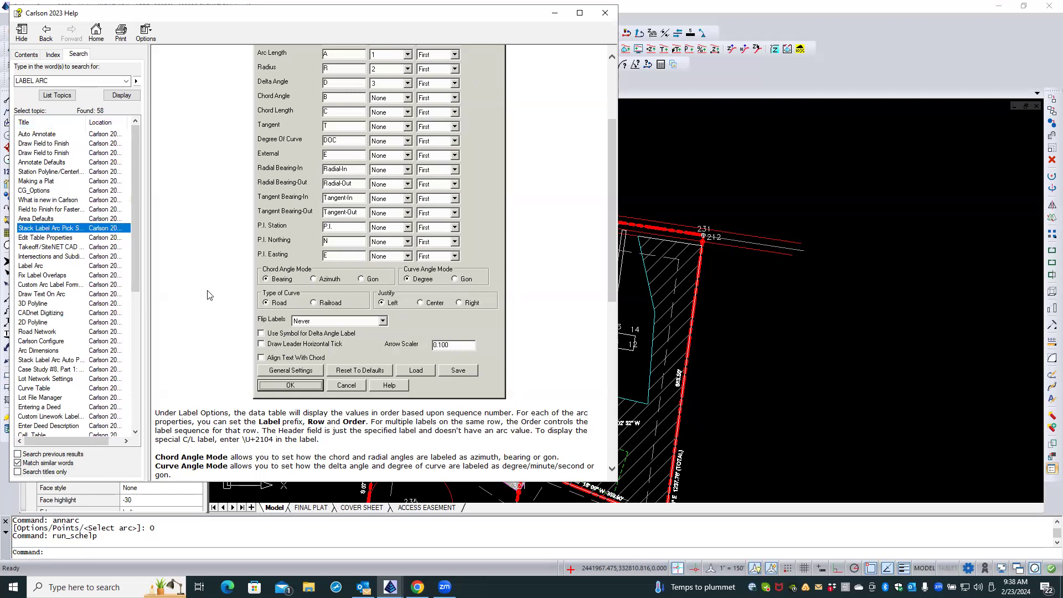
# Read the remaining Stack Label Arc help on option descriptions, prompts and the sample label, and close the manual.
pyautogui.scroll(-6, 213, 378)
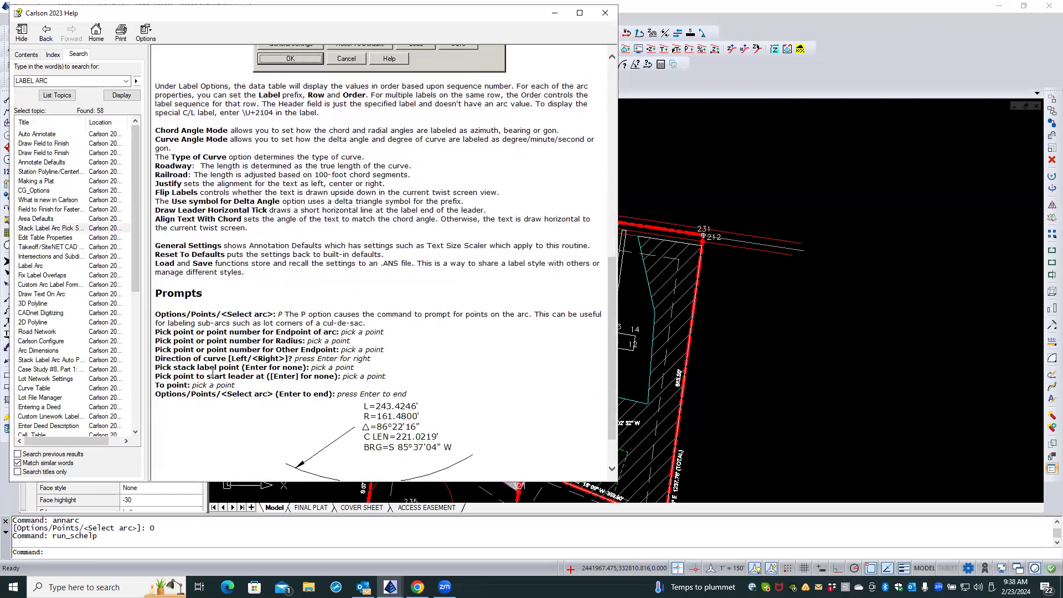
pyautogui.scroll(-1, 211, 366)
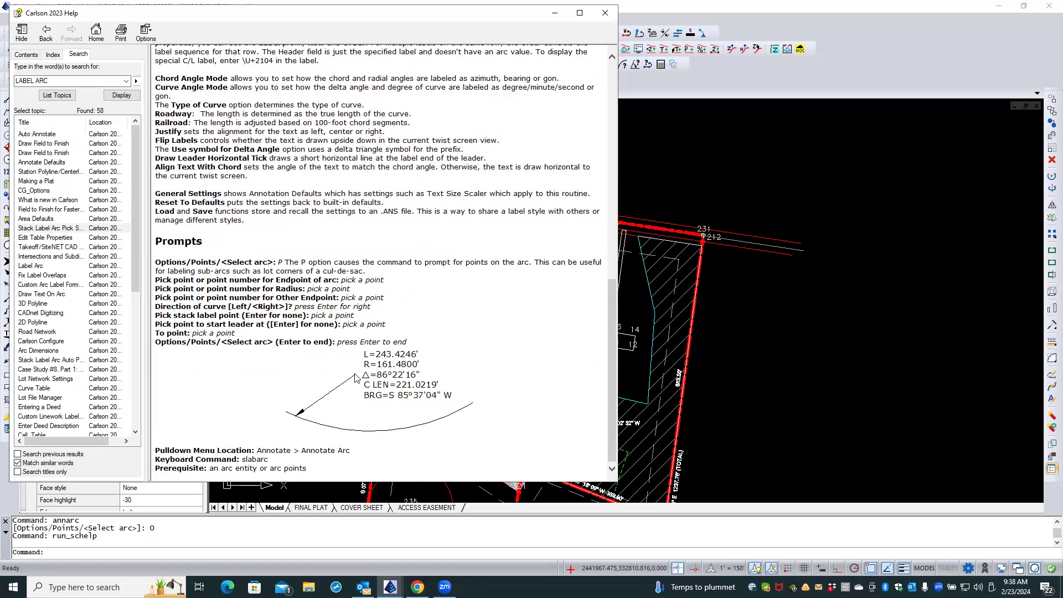
pyautogui.scroll(10, 326, 384)
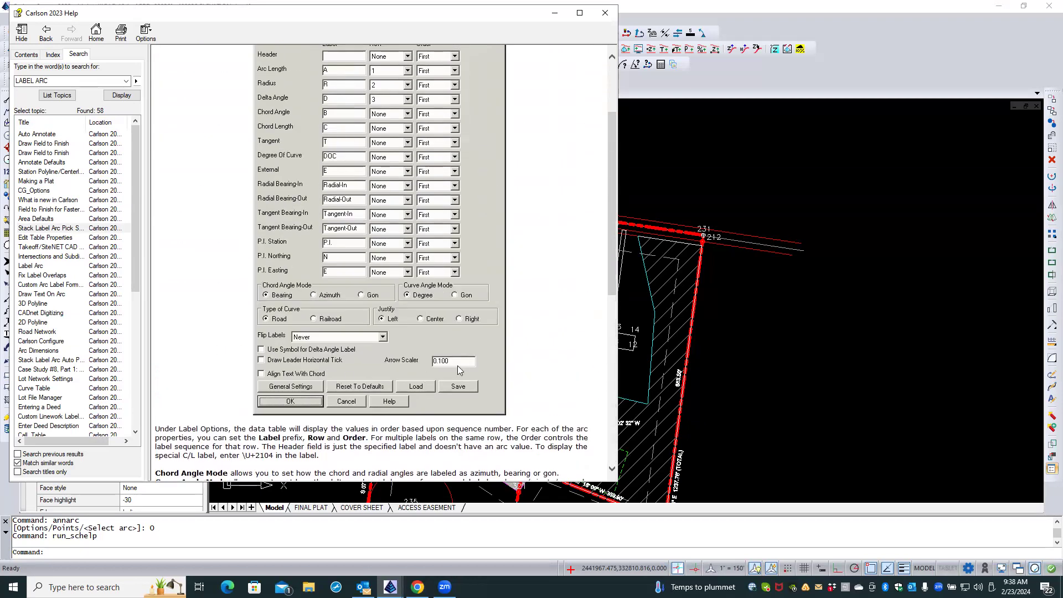
pyautogui.scroll(2, 342, 365)
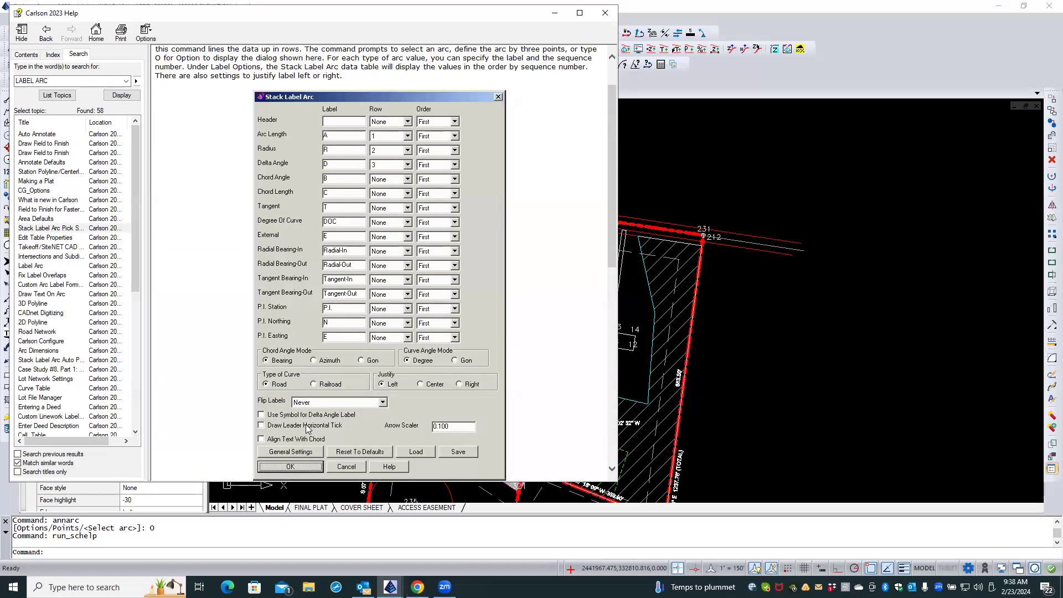
pyautogui.click(605, 13)
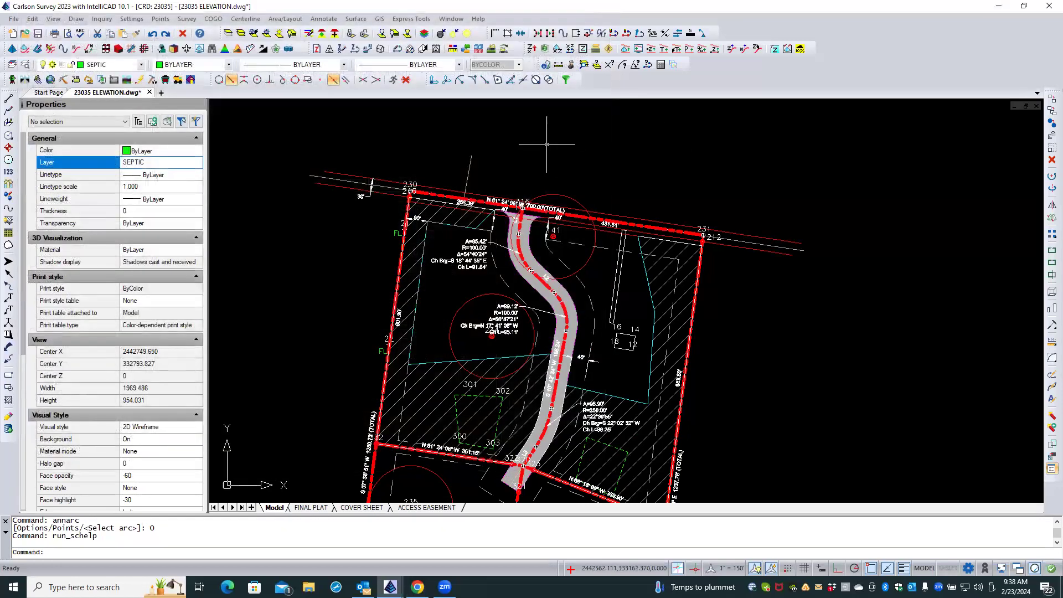
# Start Stack Label Arc Pick Side and turn on Draw Arrowhead in the leader options of its settings.
pyautogui.click(335, 21)
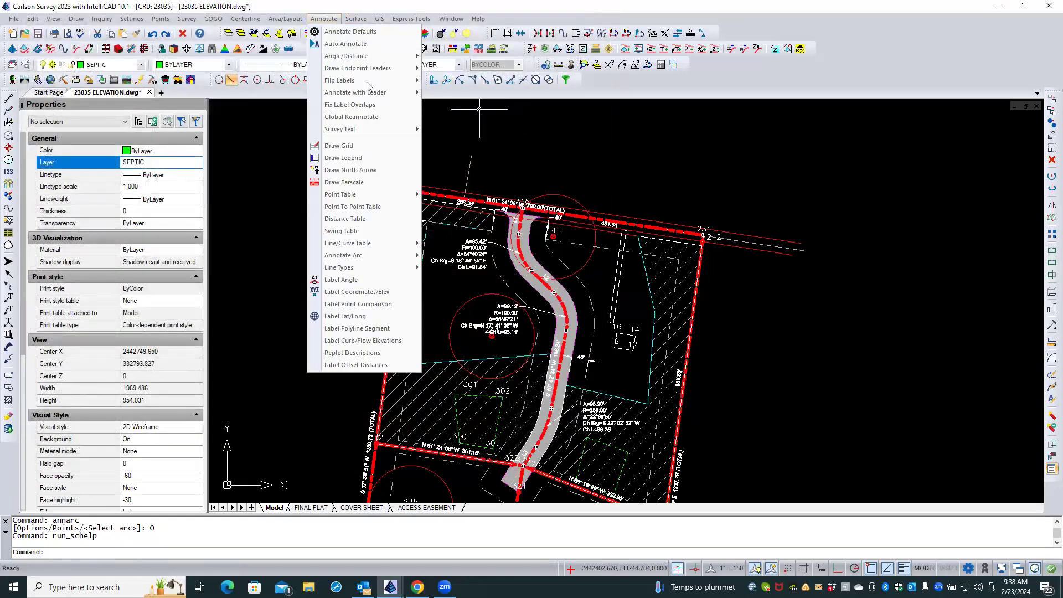
pyautogui.moveTo(363, 247)
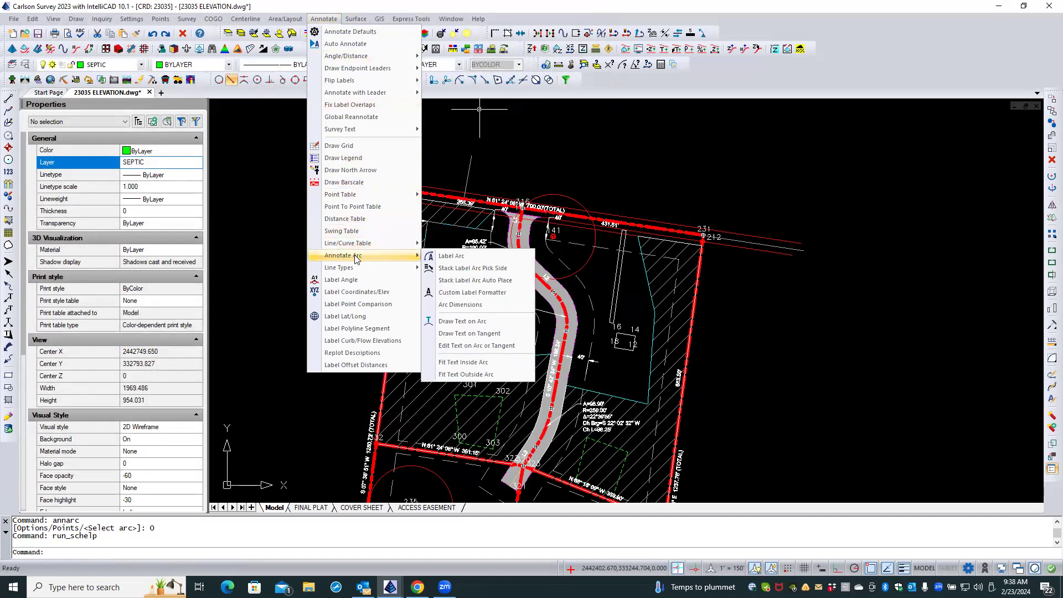
pyautogui.click(505, 268)
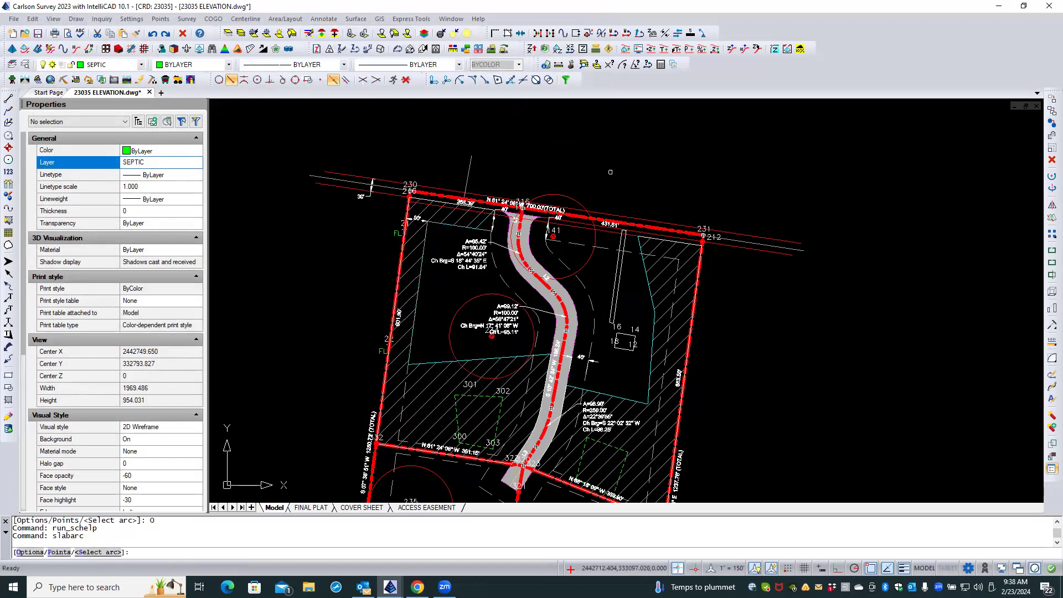
pyautogui.write('O')
pyautogui.press('Return')
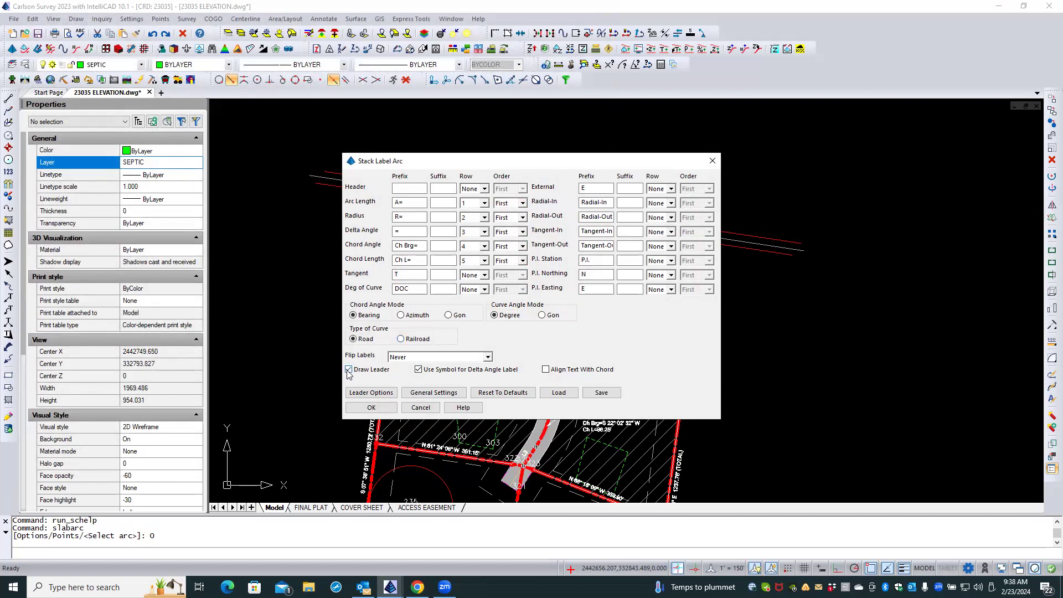
pyautogui.click(387, 393)
pyautogui.moveTo(522, 187); pyautogui.dragTo(661, 139)
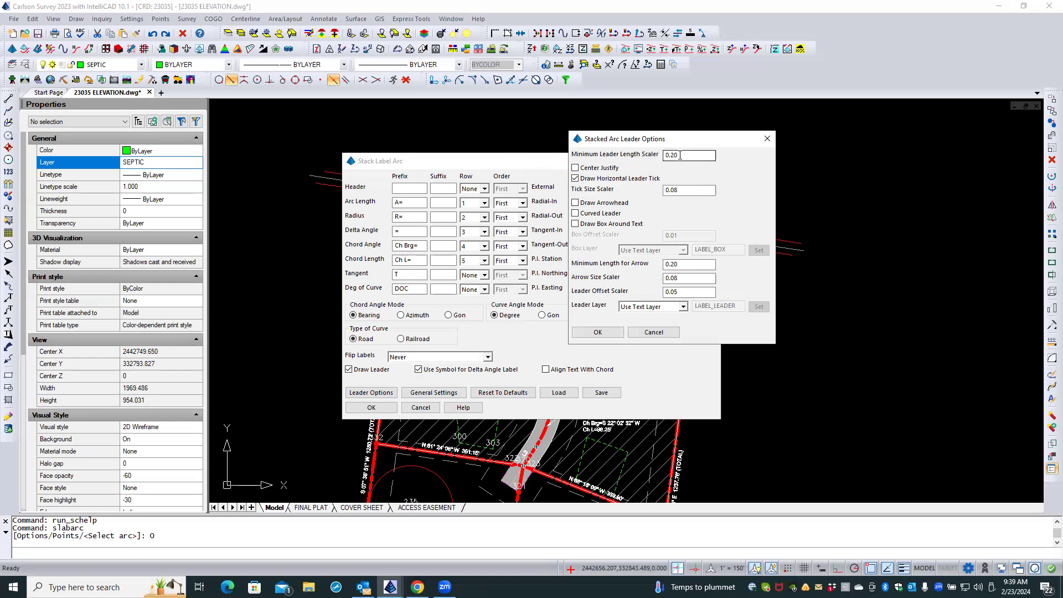
pyautogui.click(613, 203)
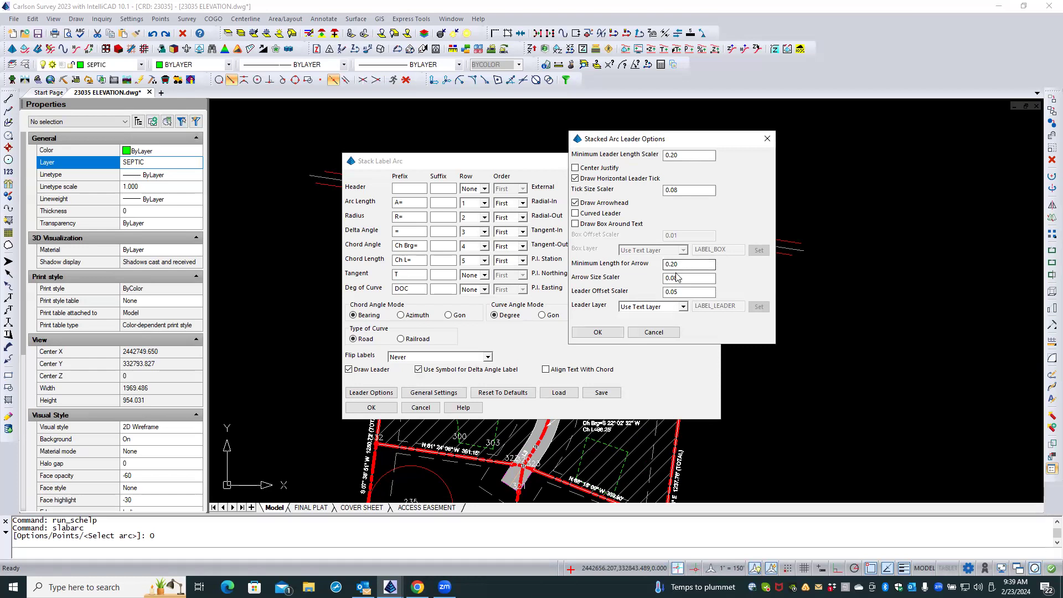
# Accept the arc leader options with an Arrow Size Scaler of 0.08 and confirm the Stack Label Arc settings.
pyautogui.click(682, 277)
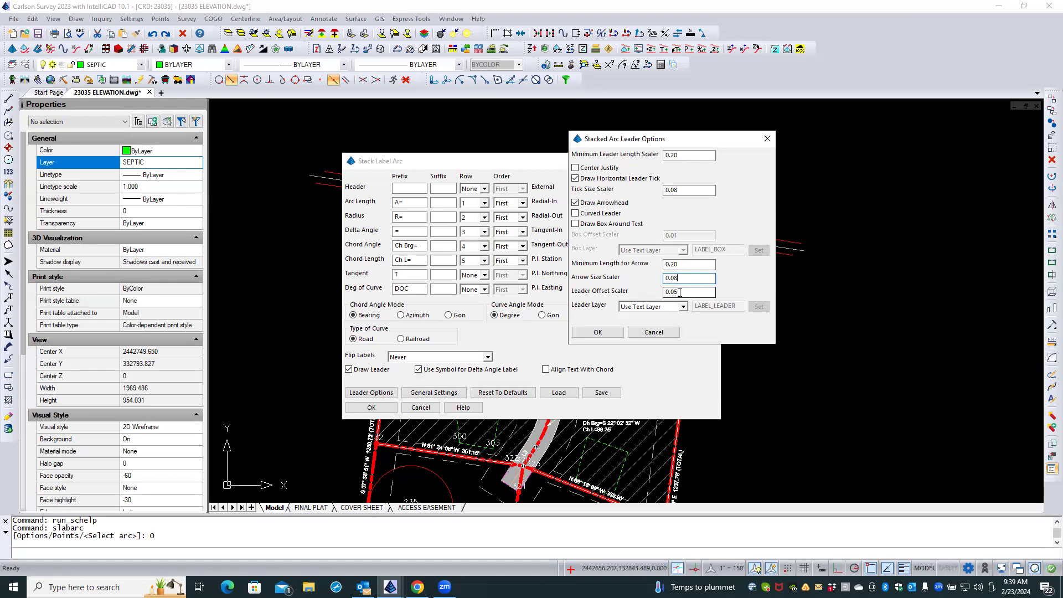
pyautogui.click(598, 332)
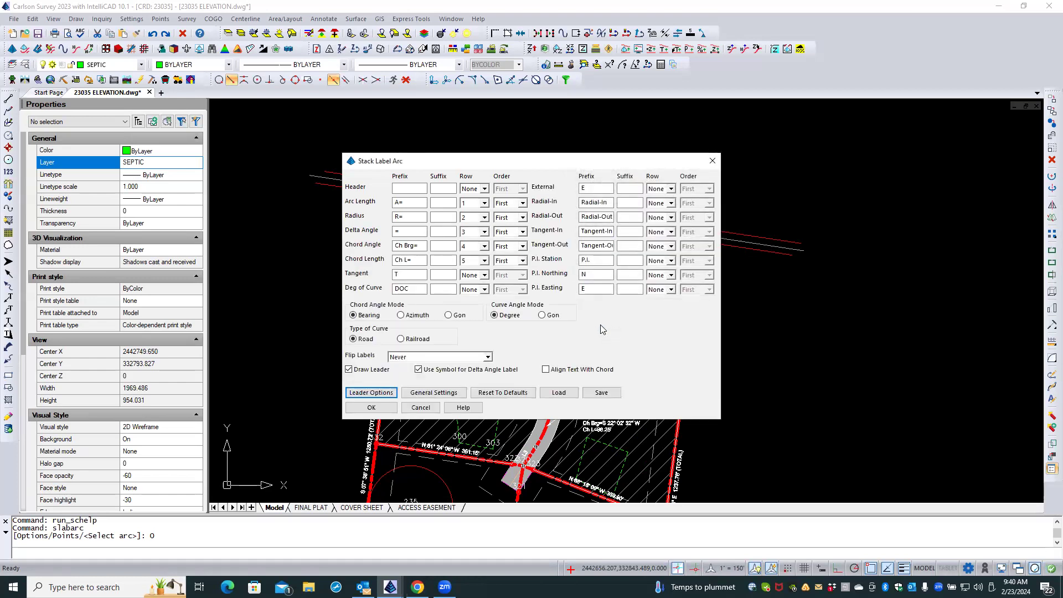
pyautogui.click(371, 407)
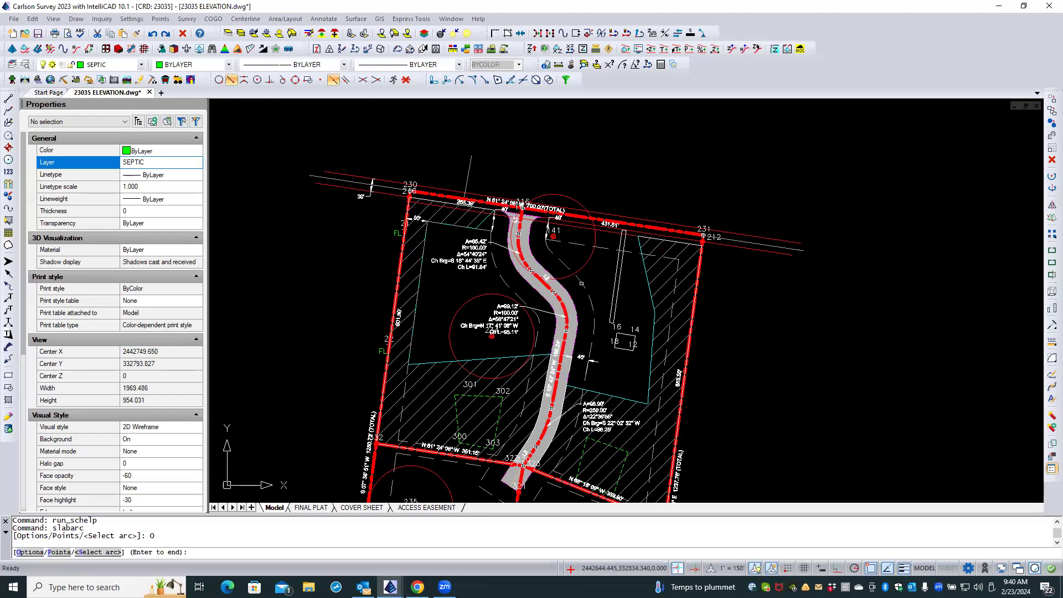
# Place a stacked label for the dashed arc east of the access road, ending its leader north of the boundary, and examine the arrowhead.
pyautogui.click(582, 283)
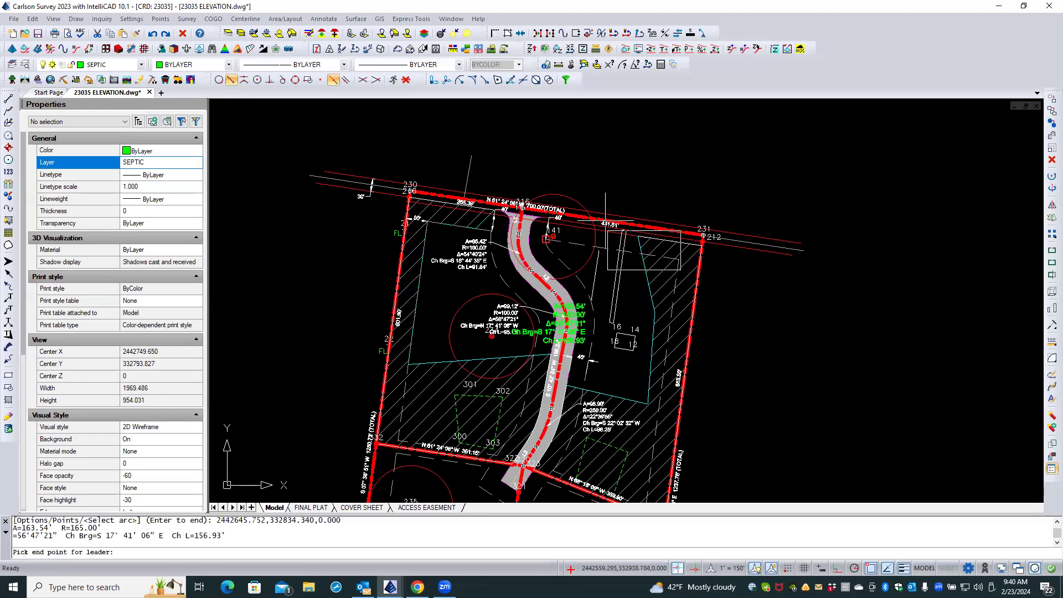
pyautogui.click(677, 189)
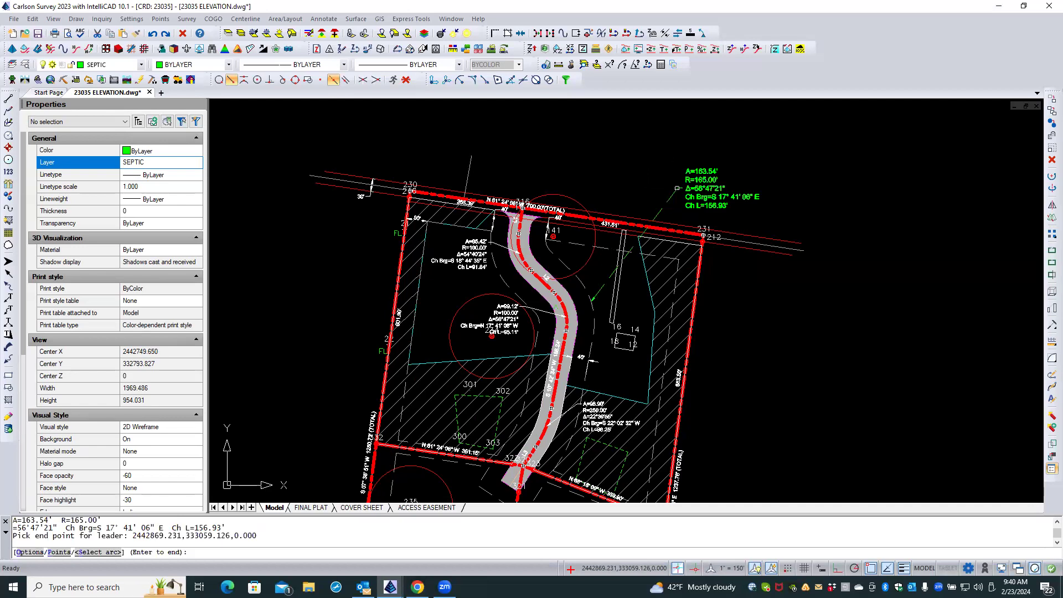
pyautogui.scroll(5, 602, 300)
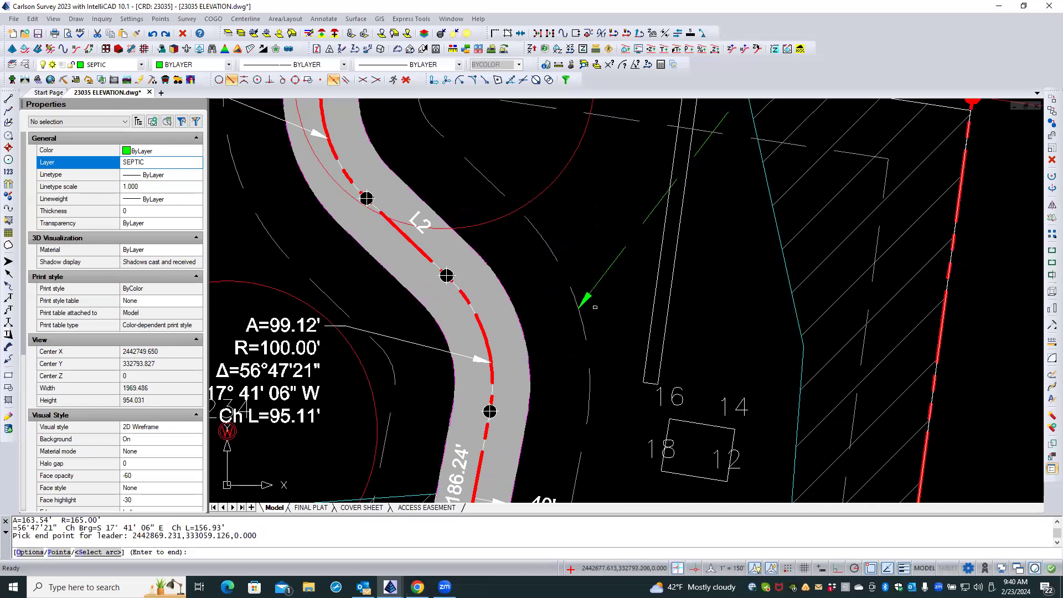
pyautogui.scroll(3, 587, 306)
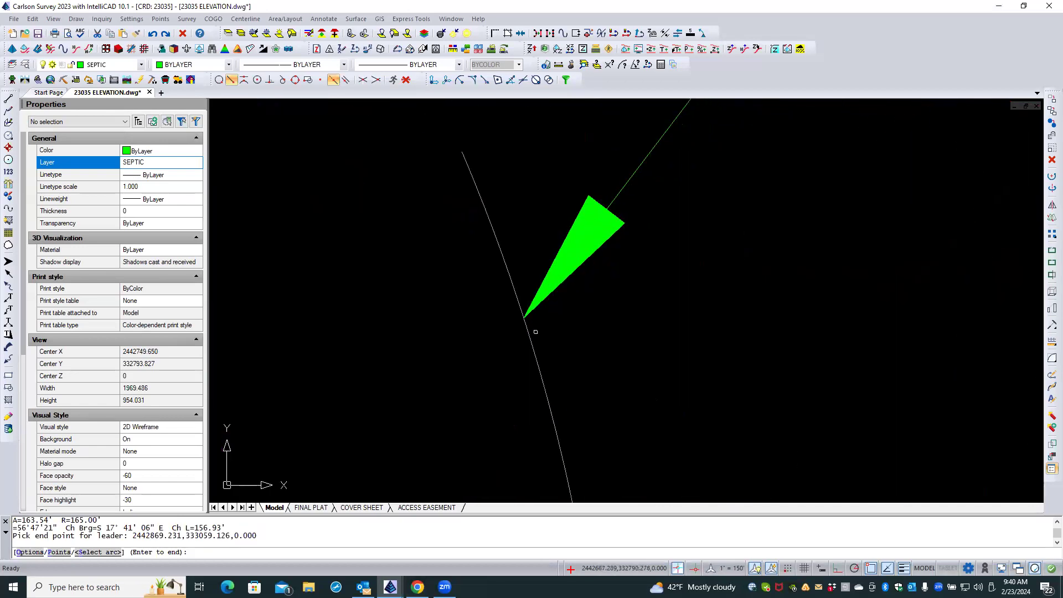
pyautogui.scroll(-8, 475, 344)
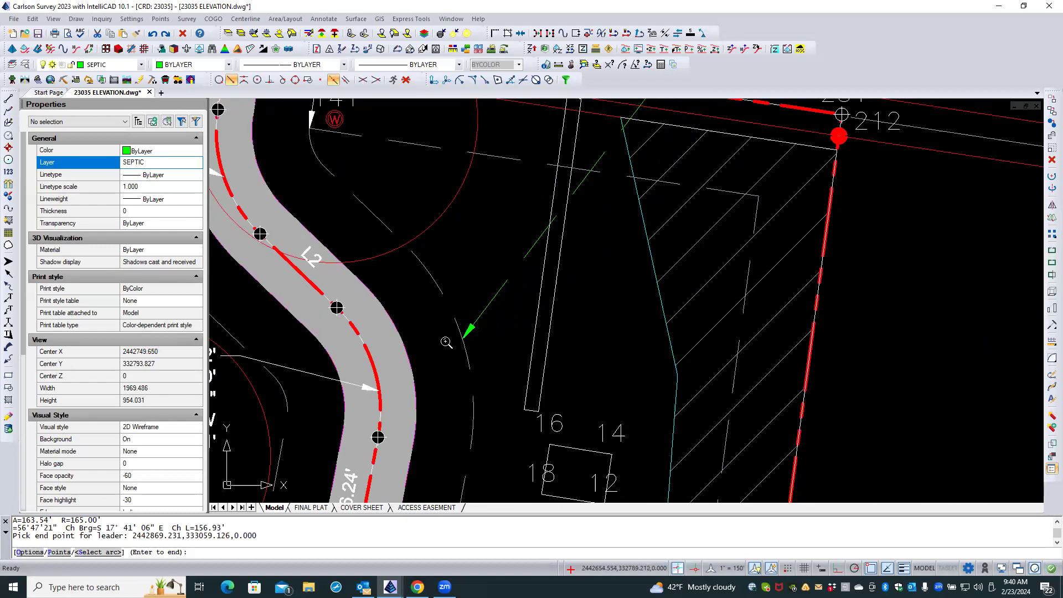
pyautogui.scroll(-3, 445, 343)
pyautogui.scroll(3, 605, 165)
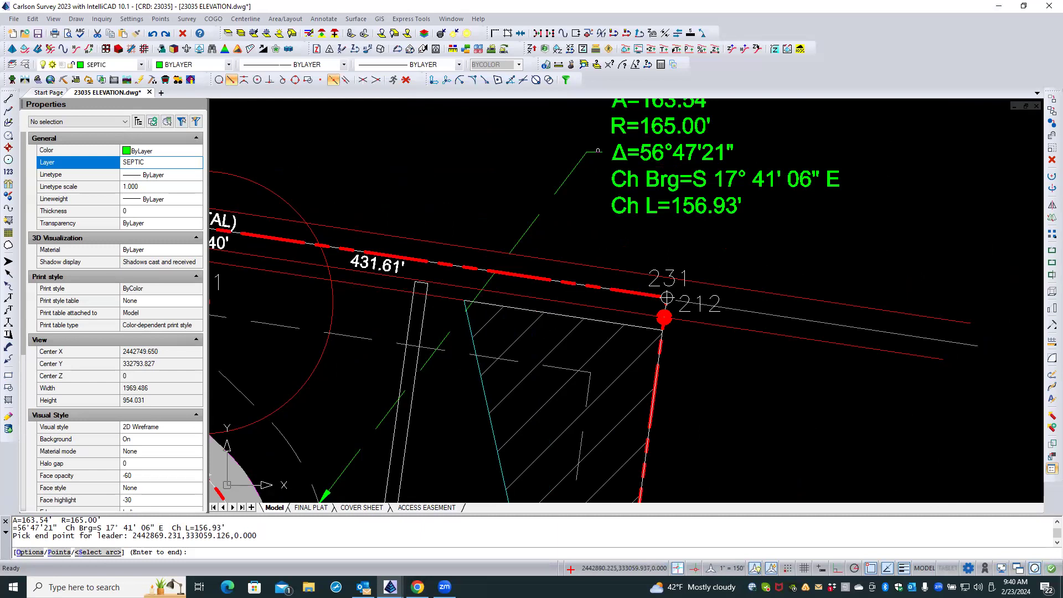
pyautogui.scroll(-4, 601, 188)
pyautogui.press('Return')
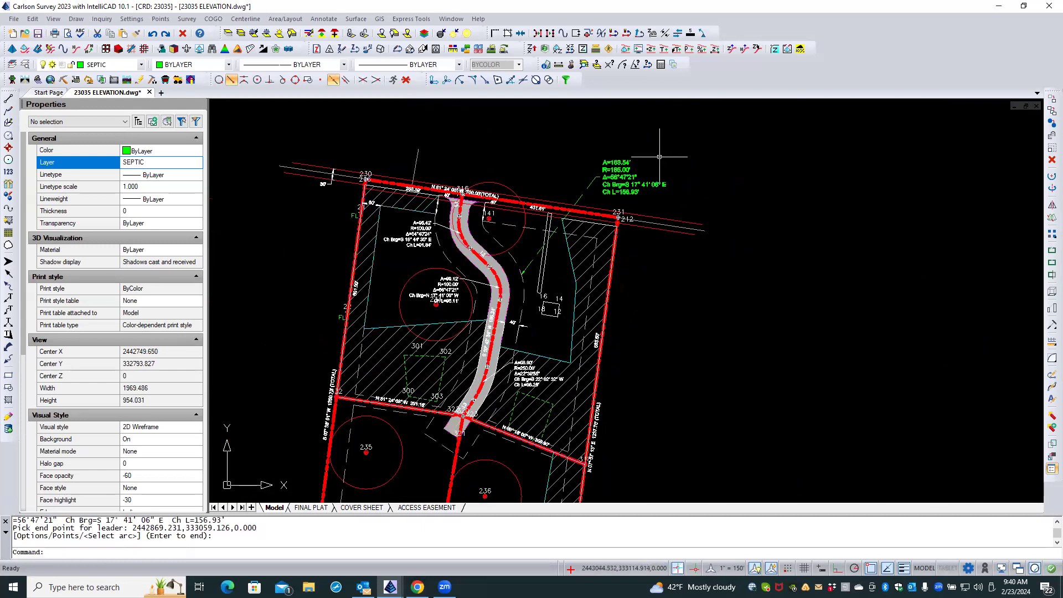
# Erase the green stacked arc label together with its leader.
pyautogui.click(659, 151)
pyautogui.click(605, 177)
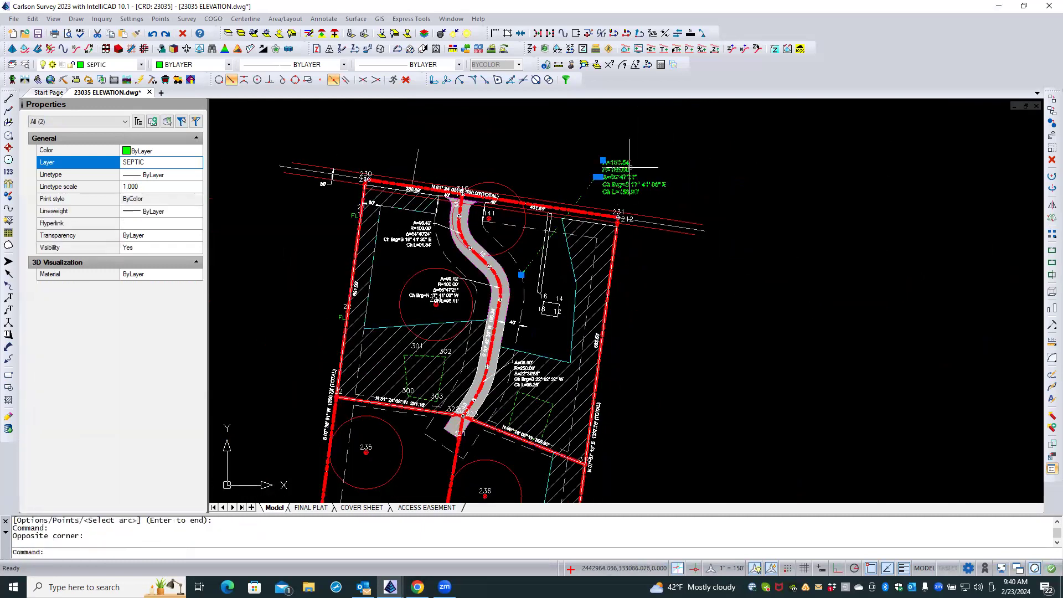
pyautogui.click(1052, 160)
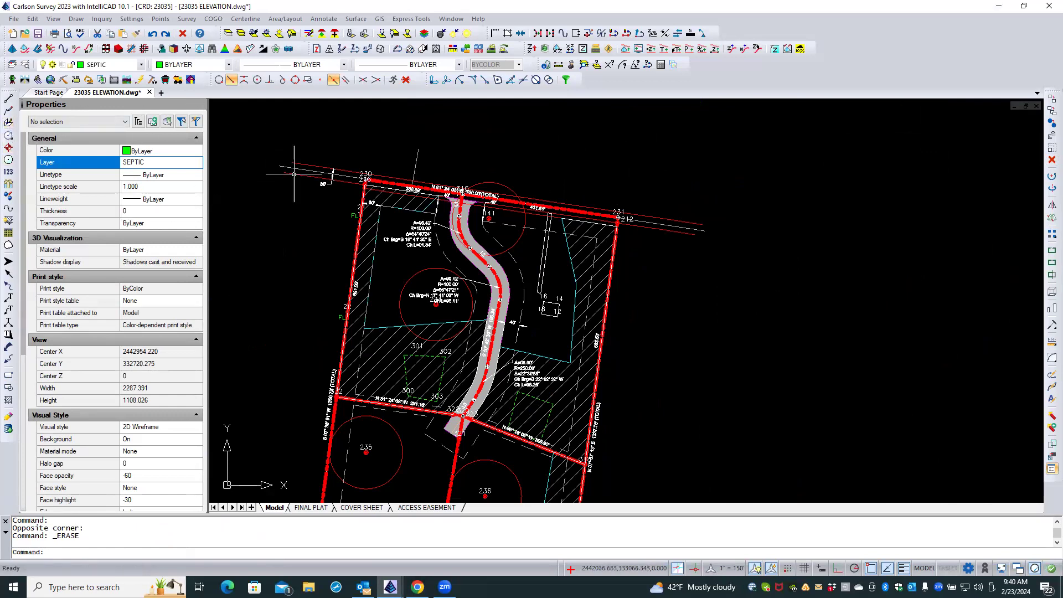
# Make HIGHWAY RW the current layer from the highway line and label the dashed arc east of the road with Stack Label Arc again.
pyautogui.click(12, 64)
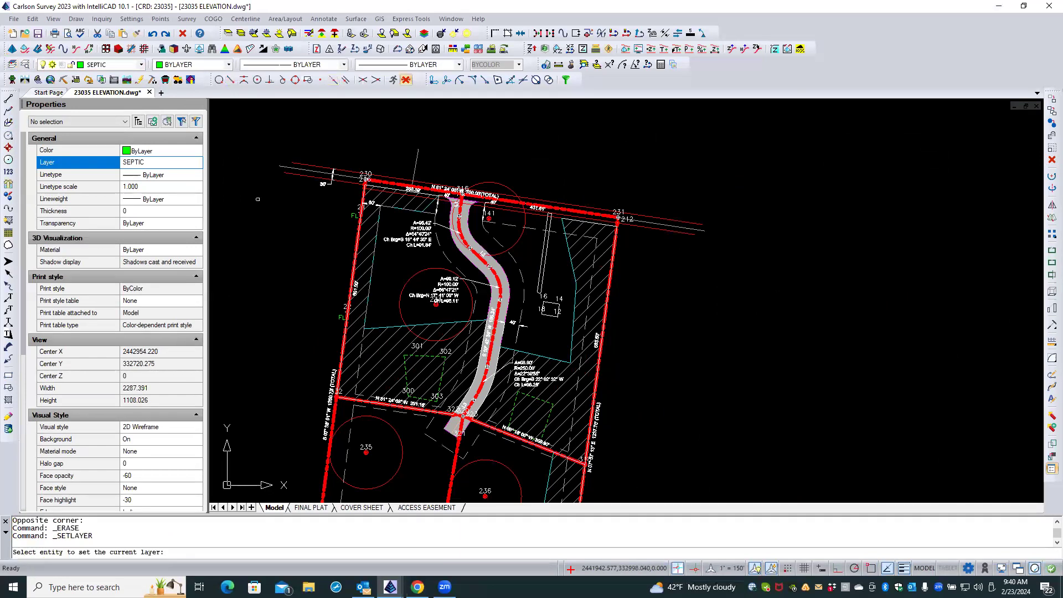
pyautogui.click(295, 175)
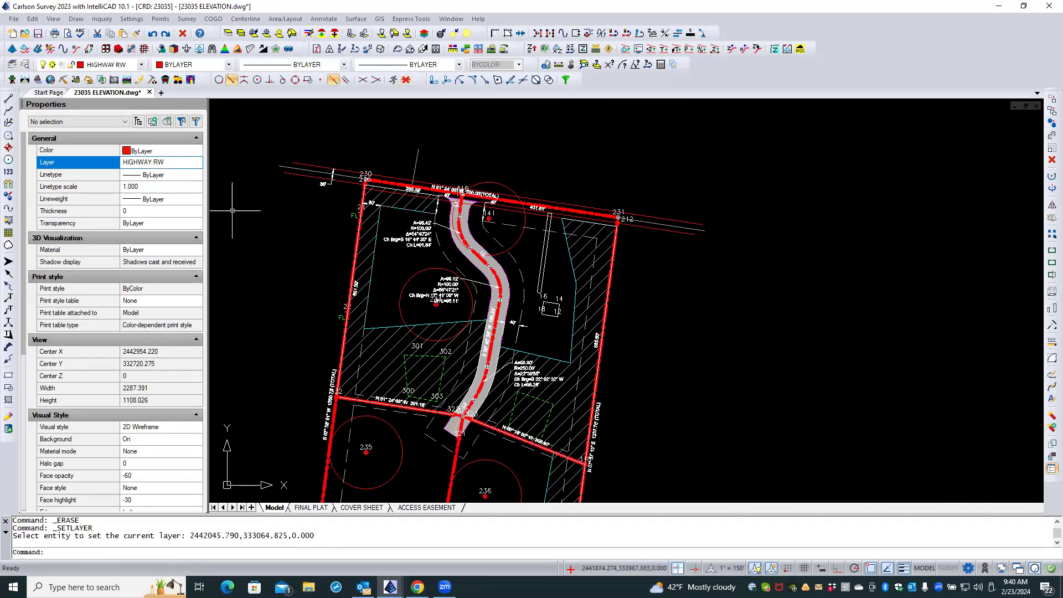
pyautogui.rightClick(250, 210)
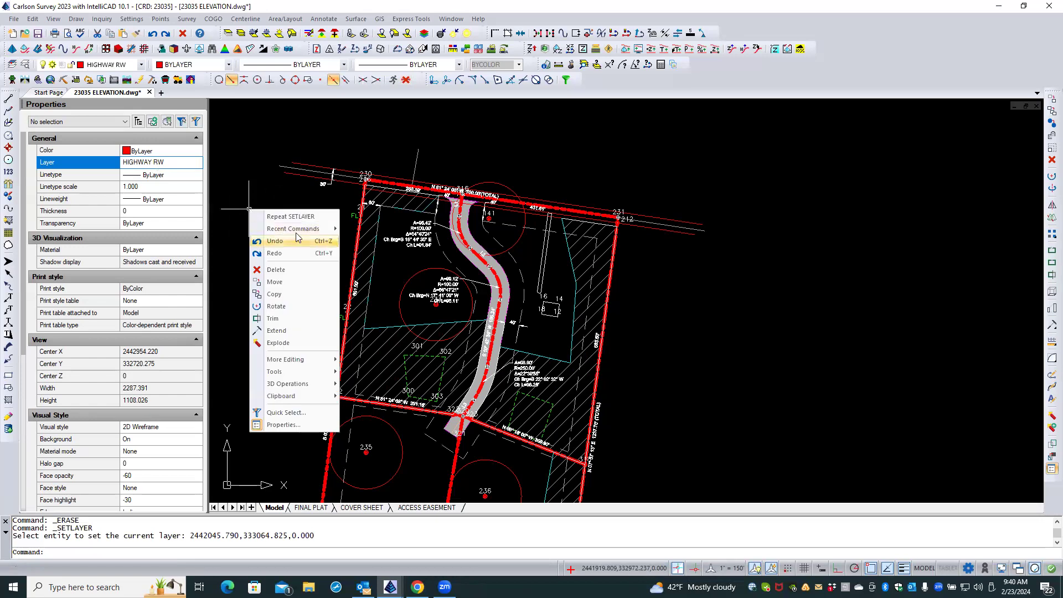
pyautogui.moveTo(310, 233)
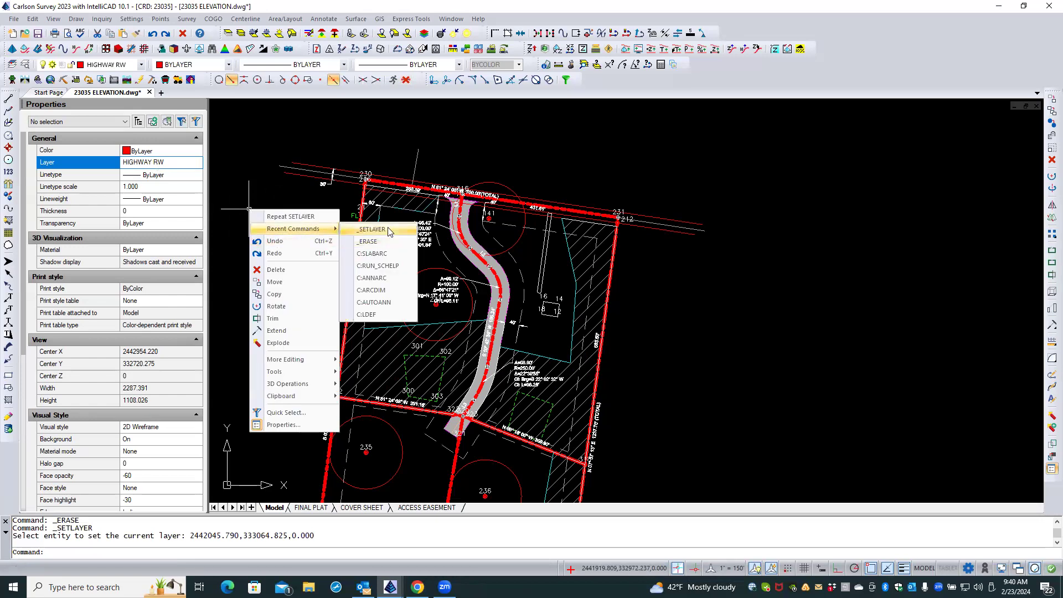
pyautogui.click(372, 253)
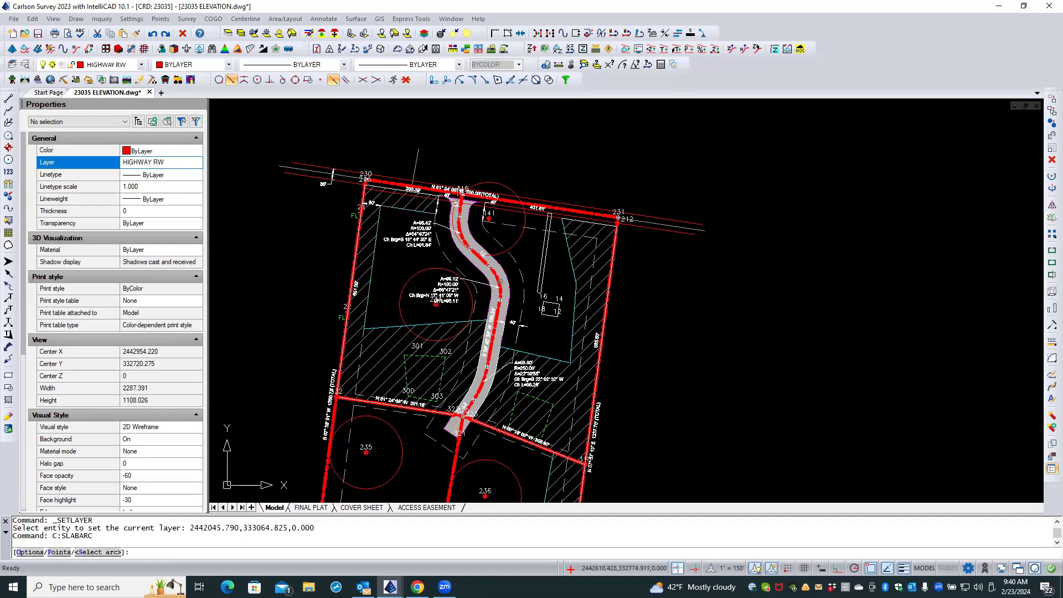
pyautogui.click(516, 259)
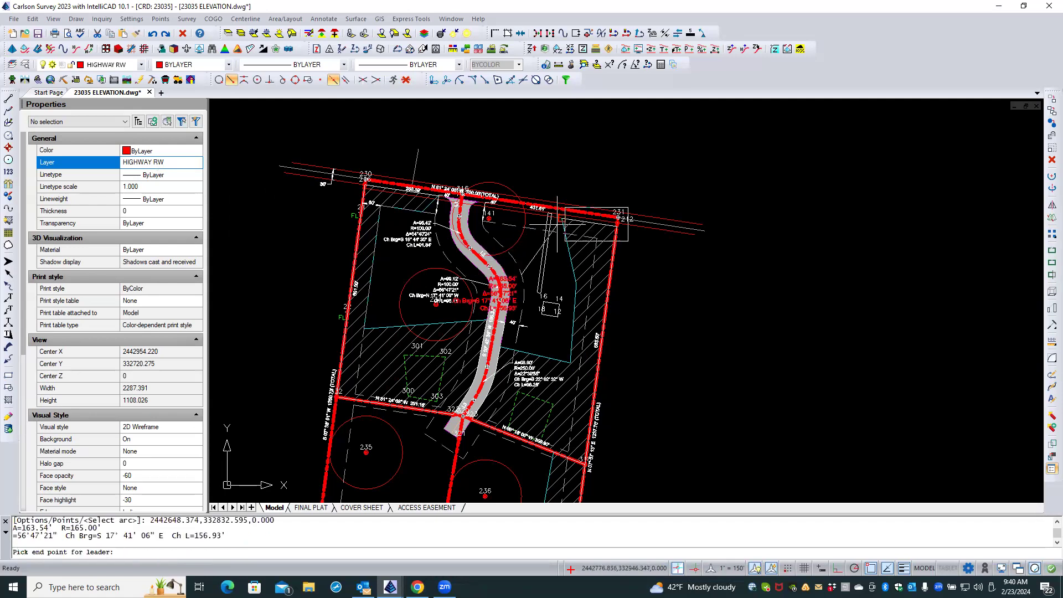
pyautogui.click(576, 156)
pyautogui.press('Return')
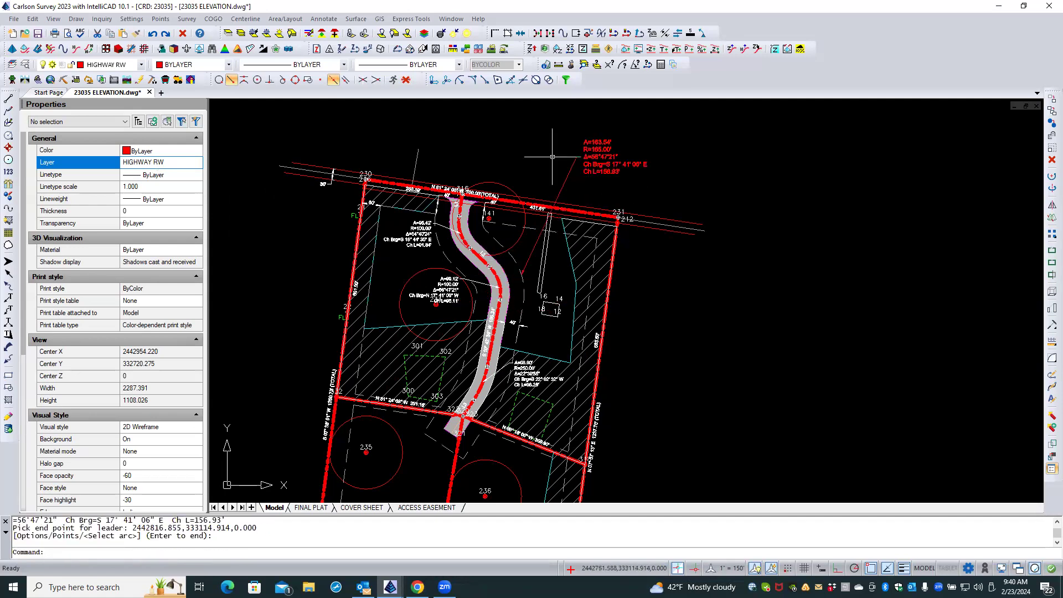
# Move the red stacked label text downward by its grip so its first line sits level with the leader tick.
pyautogui.scroll(3, 632, 173)
pyautogui.scroll(3, 554, 232)
pyautogui.scroll(-3, 526, 244)
pyautogui.scroll(1, 494, 251)
pyautogui.scroll(3, 494, 251)
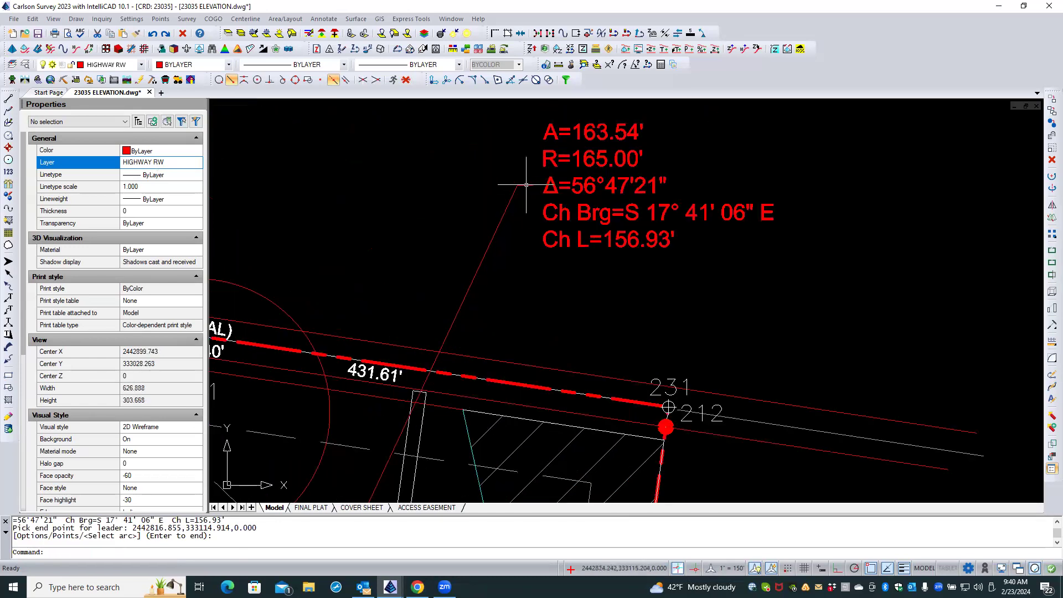
pyautogui.click(548, 155)
pyautogui.click(543, 123)
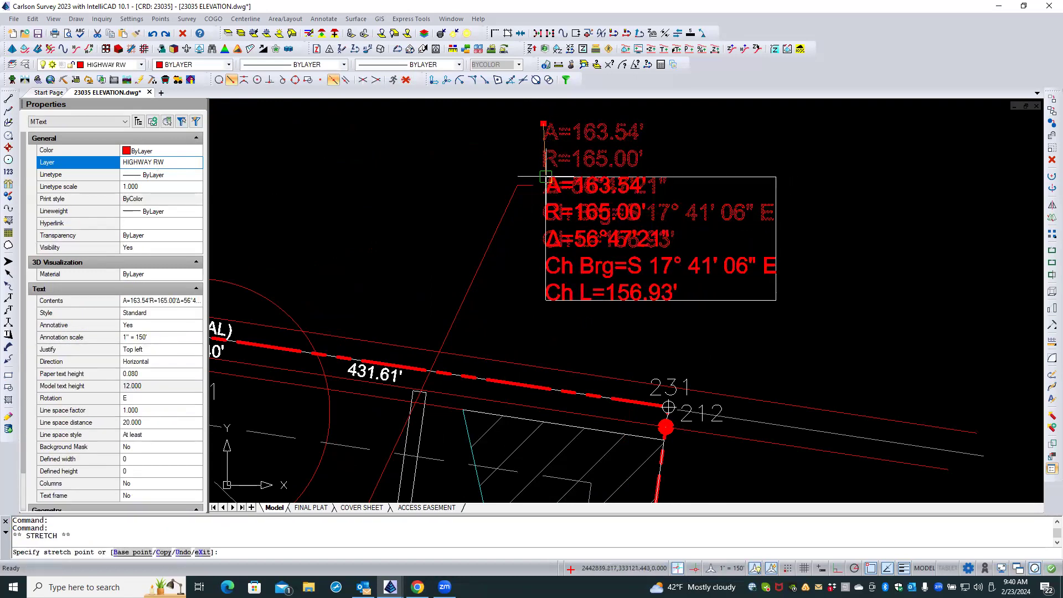
pyautogui.click(545, 176)
pyautogui.press('Escape')
pyautogui.press('Escape')
pyautogui.scroll(-1, 572, 155)
pyautogui.scroll(-1, 685, 192)
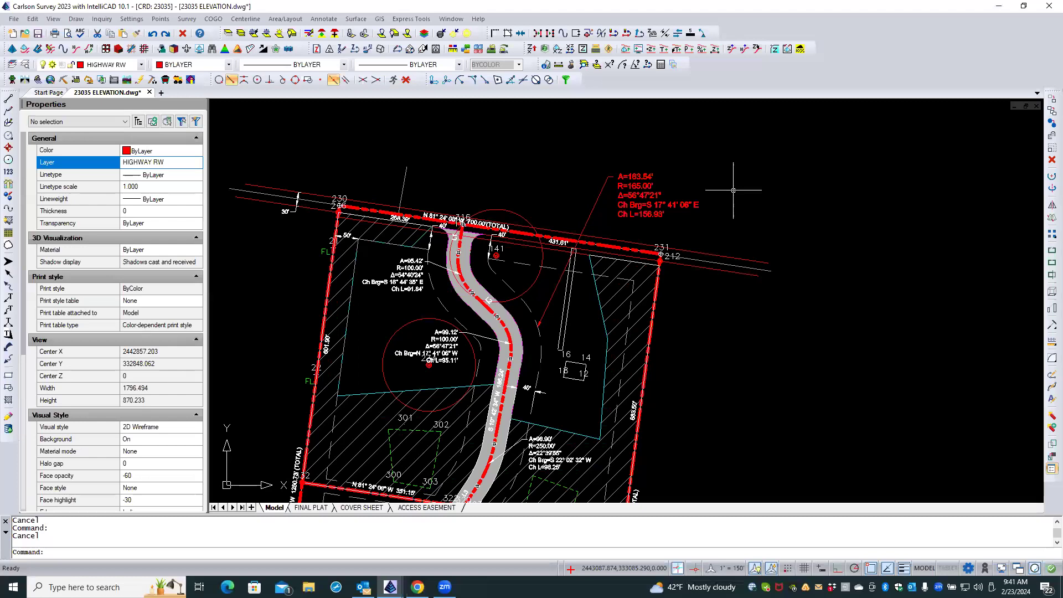
# Check that the red label text selects as its own object, and undo its grip move.
pyautogui.click(637, 183)
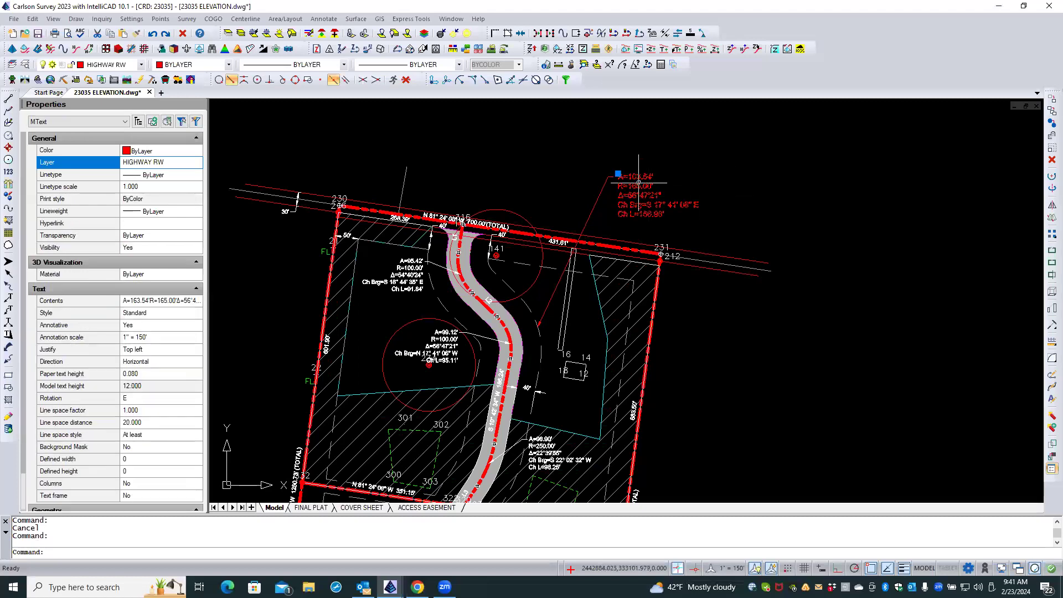
pyautogui.press('Escape')
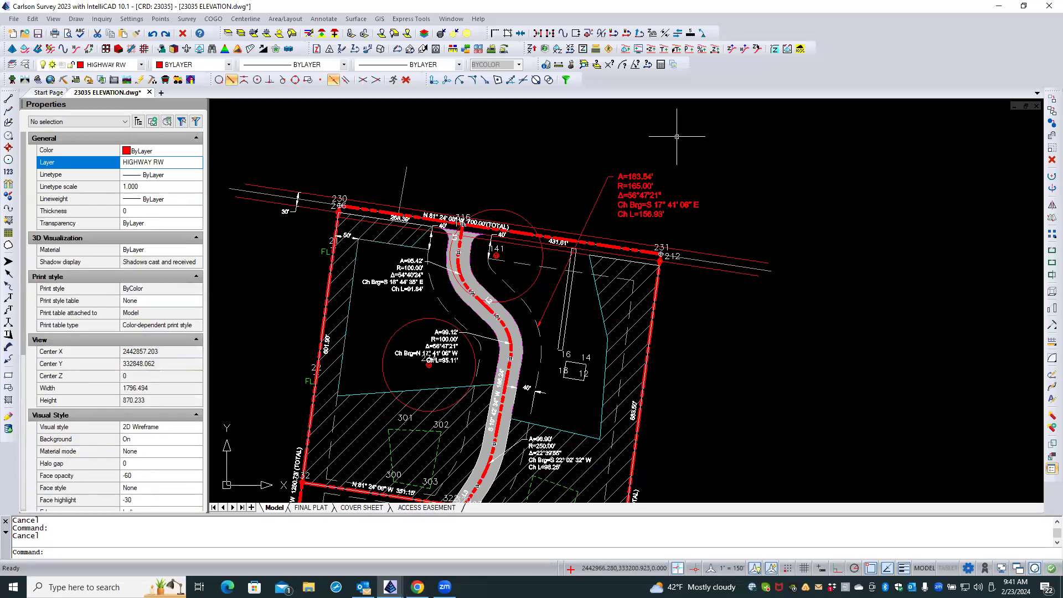
pyautogui.hotkey('ctrl', 'z')
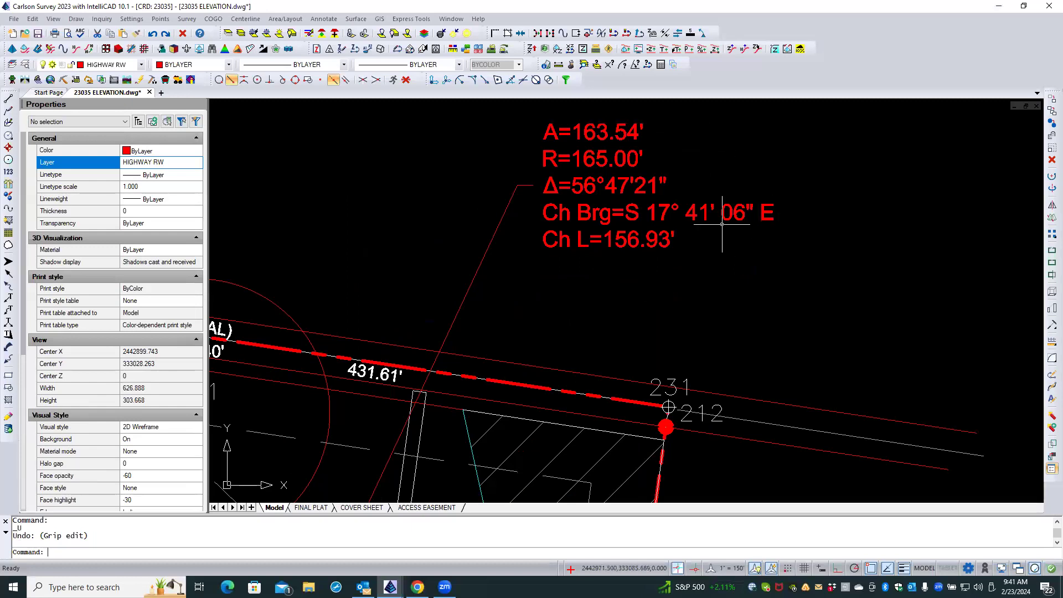
# Erase the red stacked arc label and its leader.
pyautogui.scroll(-3, 722, 224)
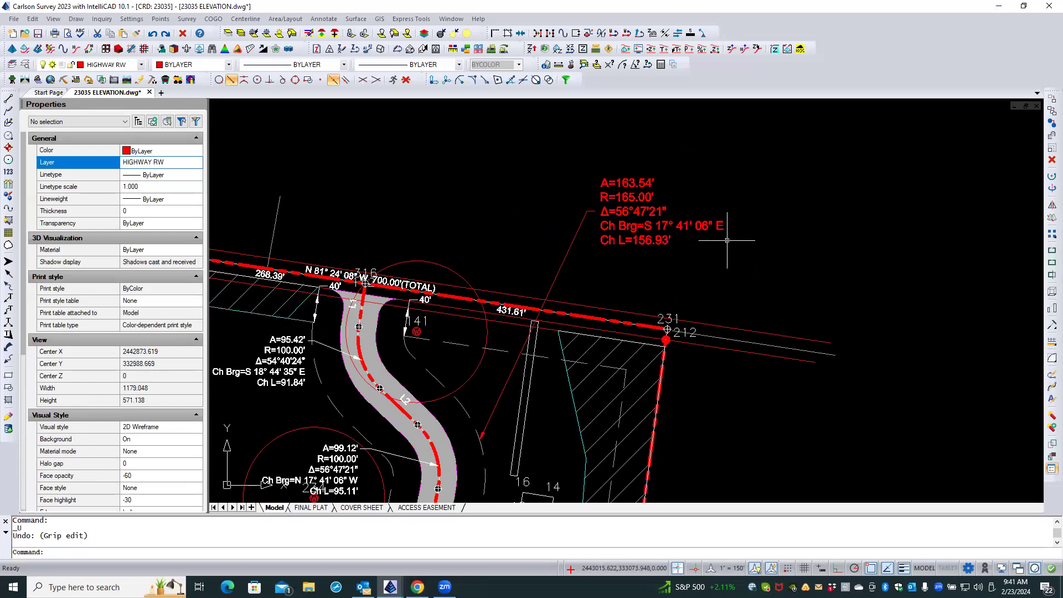
pyautogui.click(678, 168)
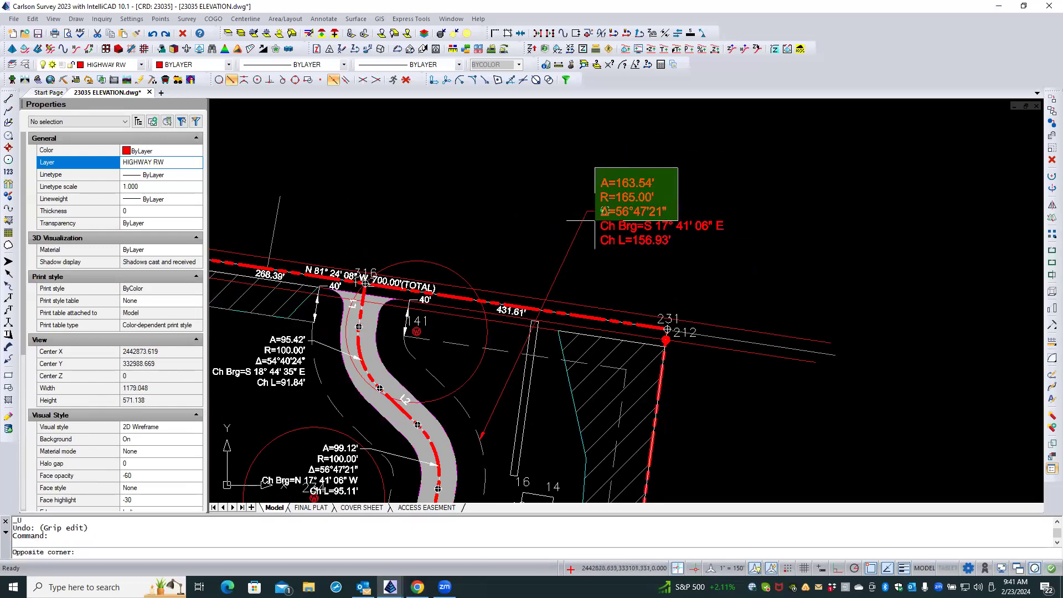
pyautogui.click(580, 236)
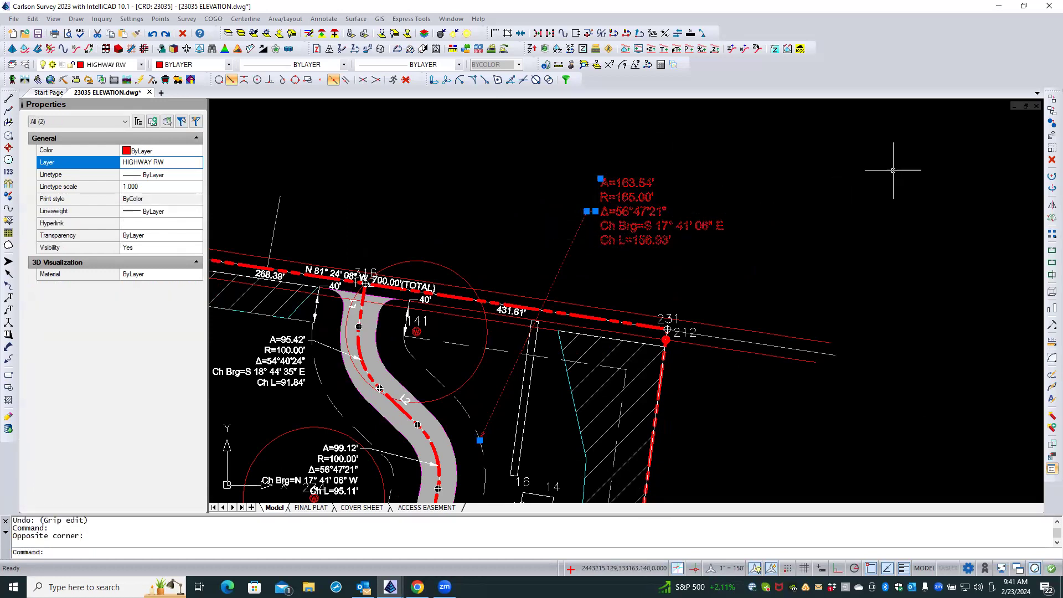
pyautogui.click(1052, 159)
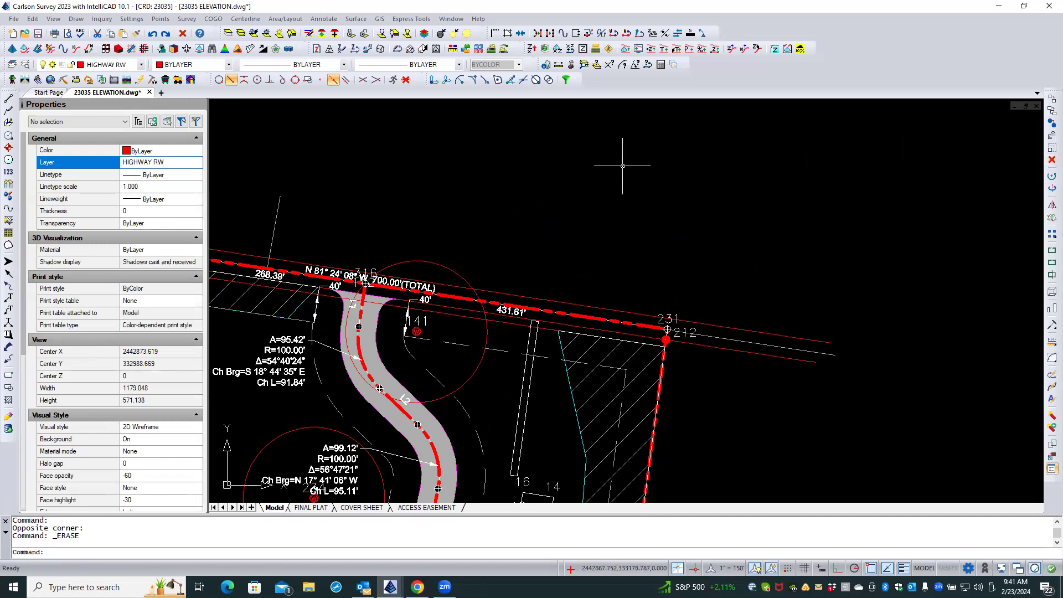
# Open the ACCESS EASEMENT layout and select the BOUNDARY polyline along the road's centre to check its properties.
pyautogui.click(403, 508)
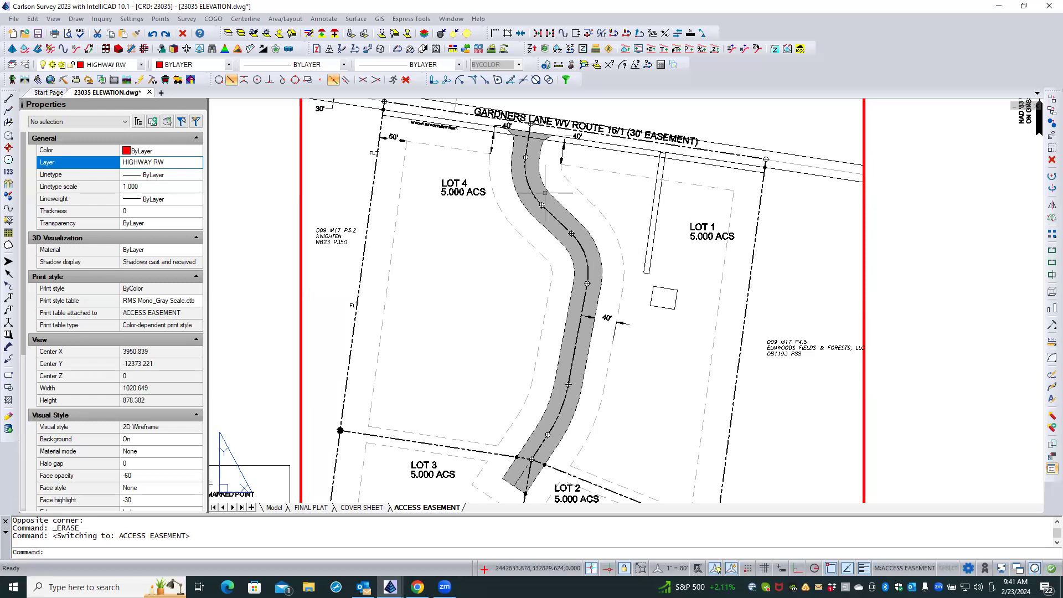
pyautogui.scroll(5, 544, 188)
pyautogui.scroll(3, 544, 189)
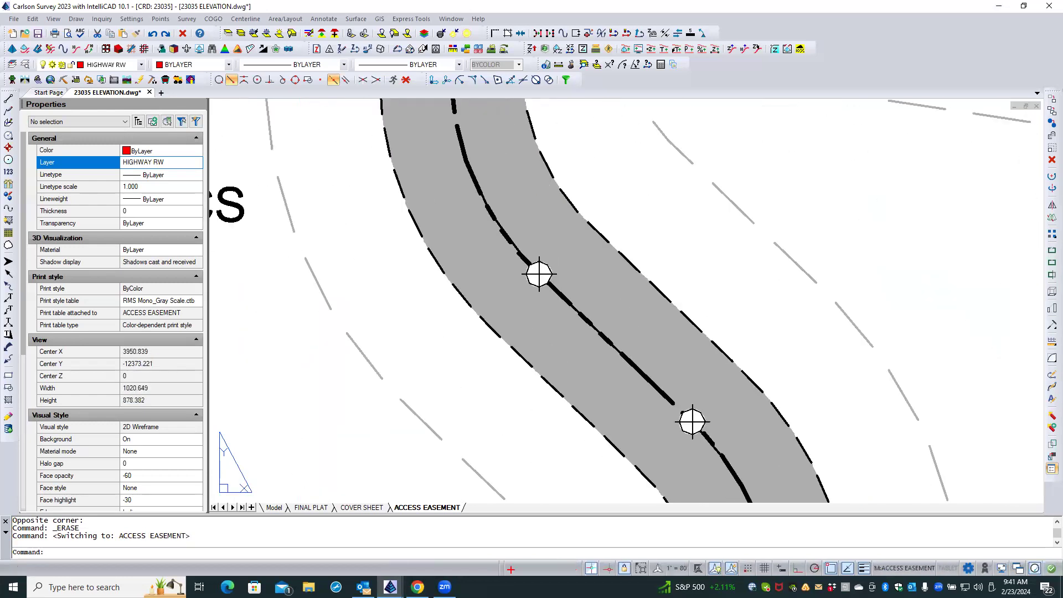
pyautogui.scroll(3, 492, 197)
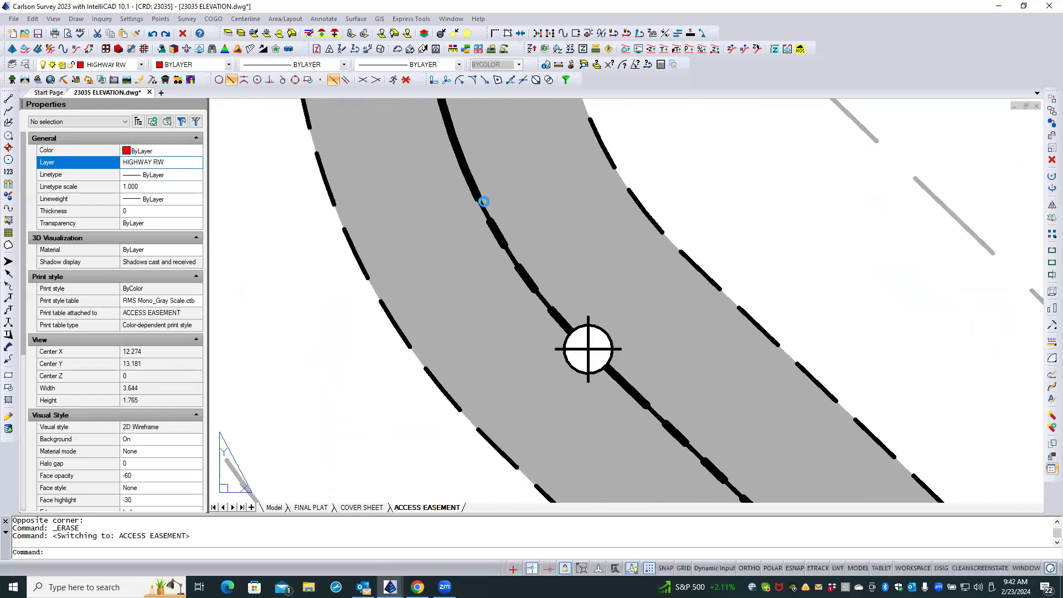
pyautogui.click(483, 211)
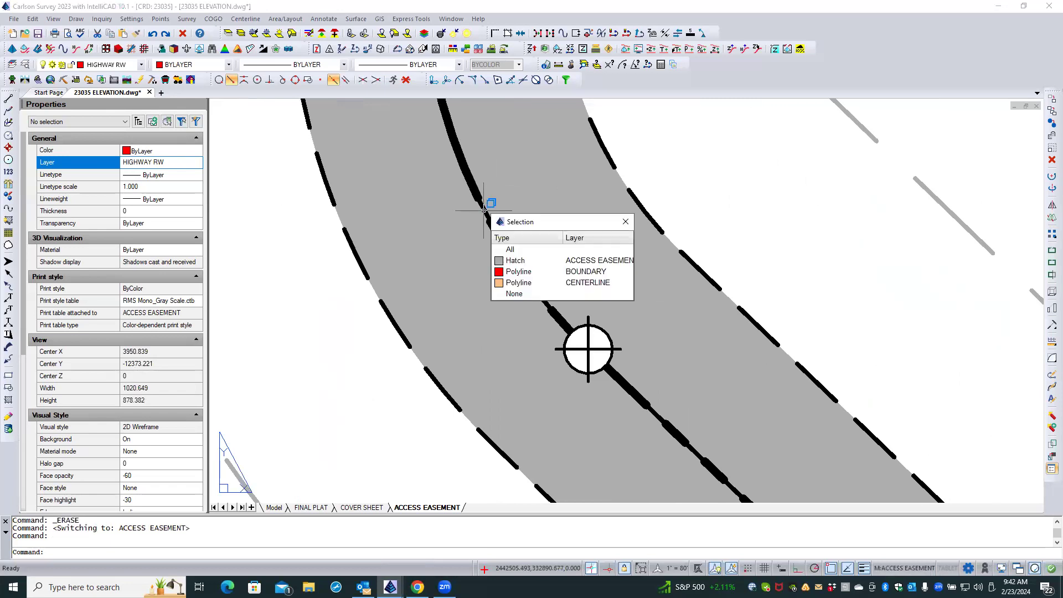
pyautogui.click(526, 271)
pyautogui.click(704, 191)
pyautogui.press('Escape')
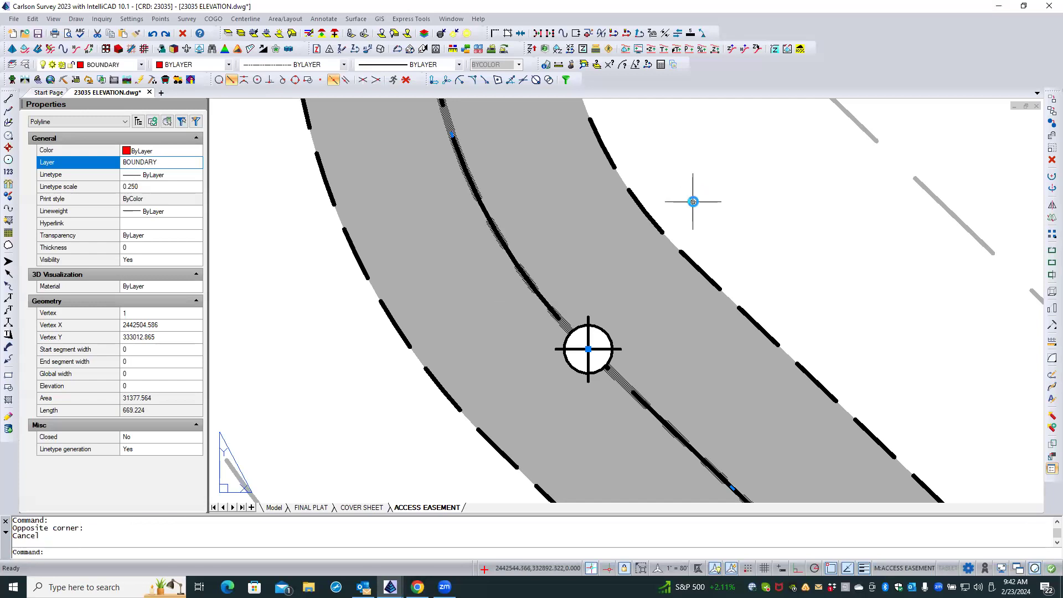
pyautogui.press('Escape')
# Freeze the layer of one of the overlapping lines along the road's centre by picking the object.
pyautogui.click(254, 34)
pyautogui.click(484, 209)
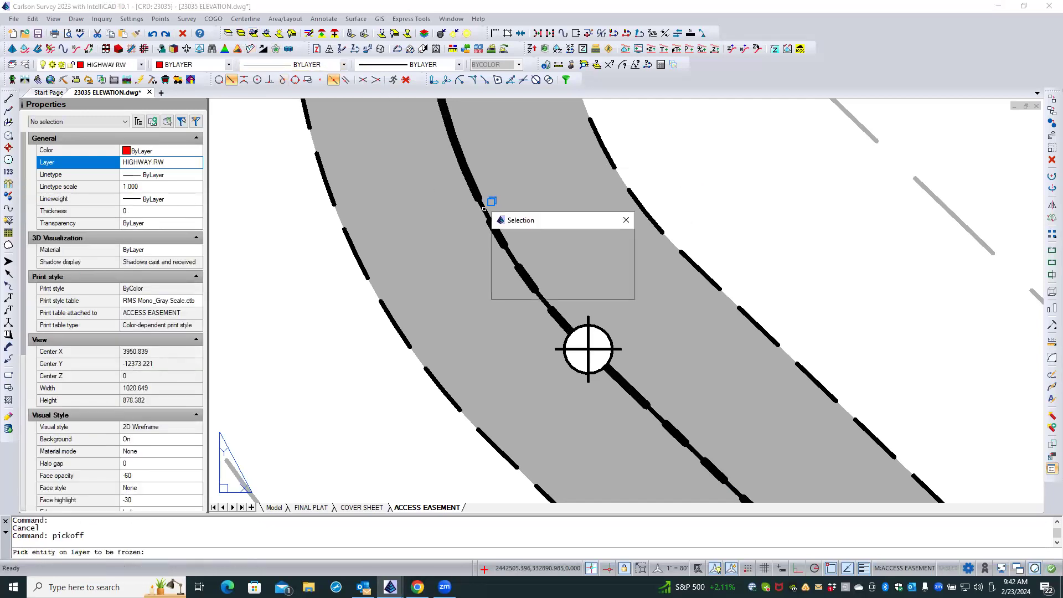
pyautogui.press('Down')
pyautogui.press('Down')
pyautogui.press('Return')
pyautogui.press('Escape')
pyautogui.press('Escape')
# Make BOUNDARY-ACCESS_ESMT-M and B the current layer.
pyautogui.scroll(-6, 624, 222)
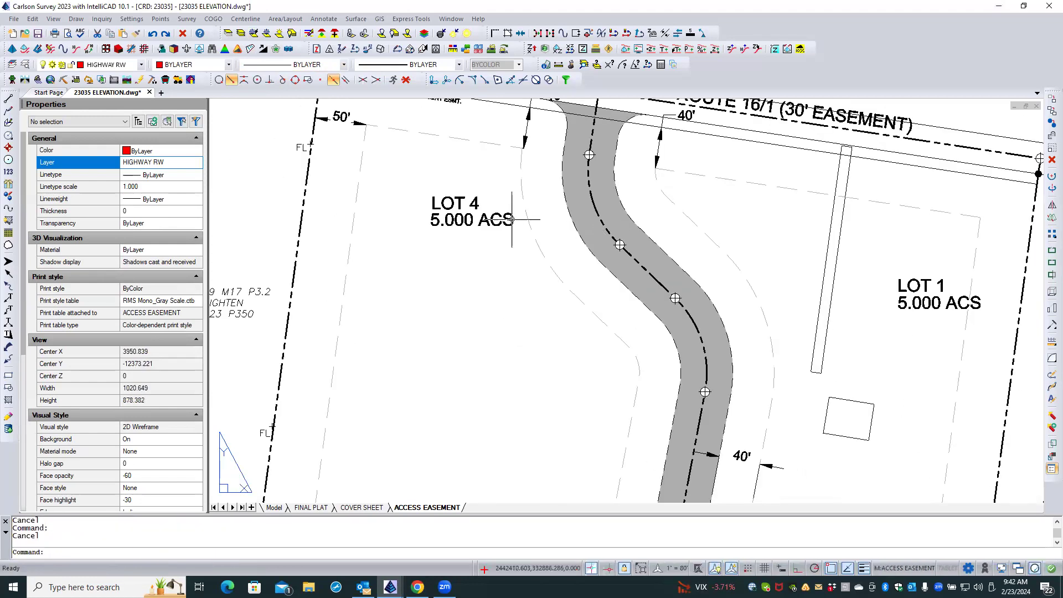
pyautogui.scroll(-2, 505, 211)
pyautogui.scroll(-2, 505, 211)
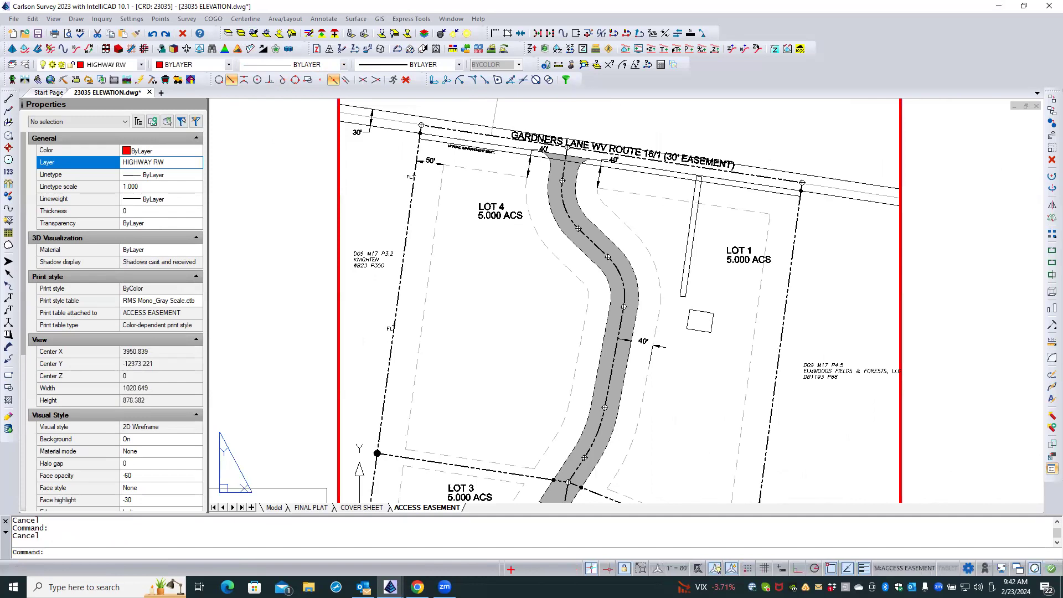
pyautogui.moveTo(525, 247); pyautogui.dragTo(512, 228, button='middle')
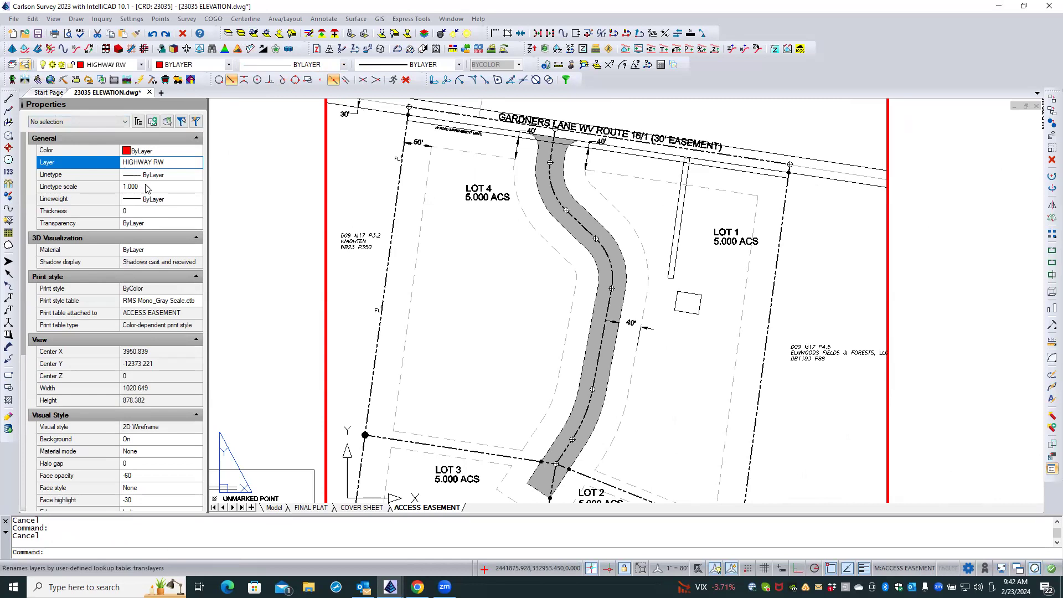
pyautogui.scroll(7, 355, 327)
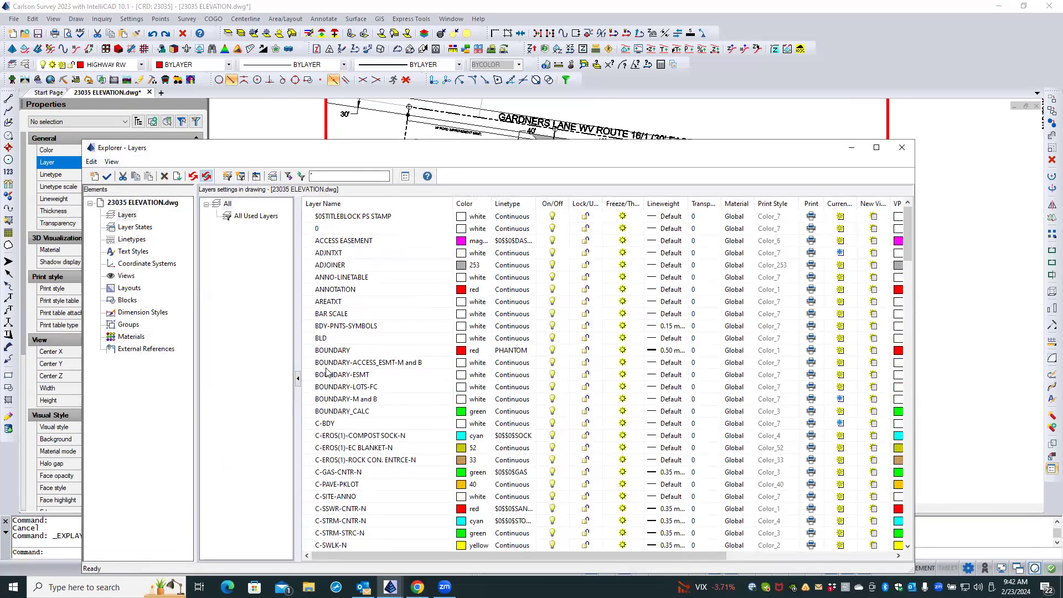
pyautogui.doubleClick(308, 363)
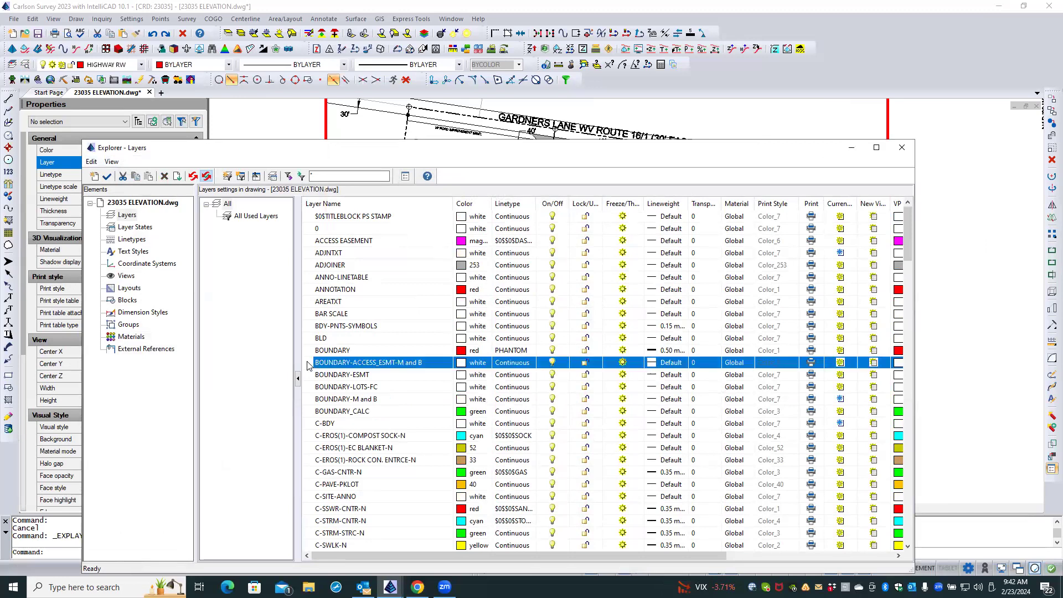
pyautogui.click(902, 149)
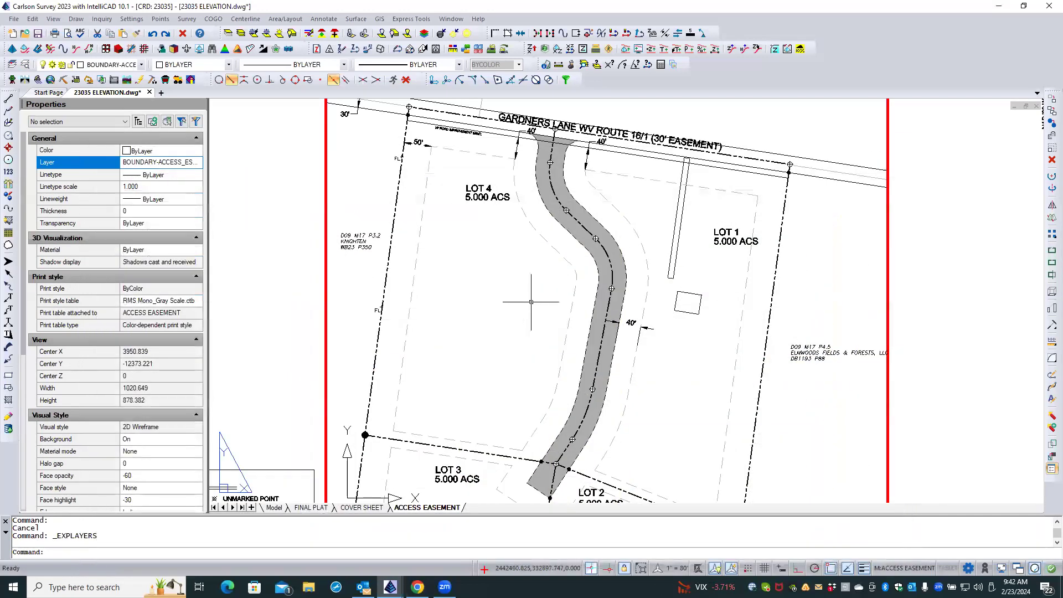
# Label the west easement arc of the road's northern bend with Stack Label Arc Pick Side, ending the leader below the LOT 4 text.
pyautogui.moveTo(531, 302); pyautogui.dragTo(530, 359, button='middle')
pyautogui.scroll(3, 529, 358)
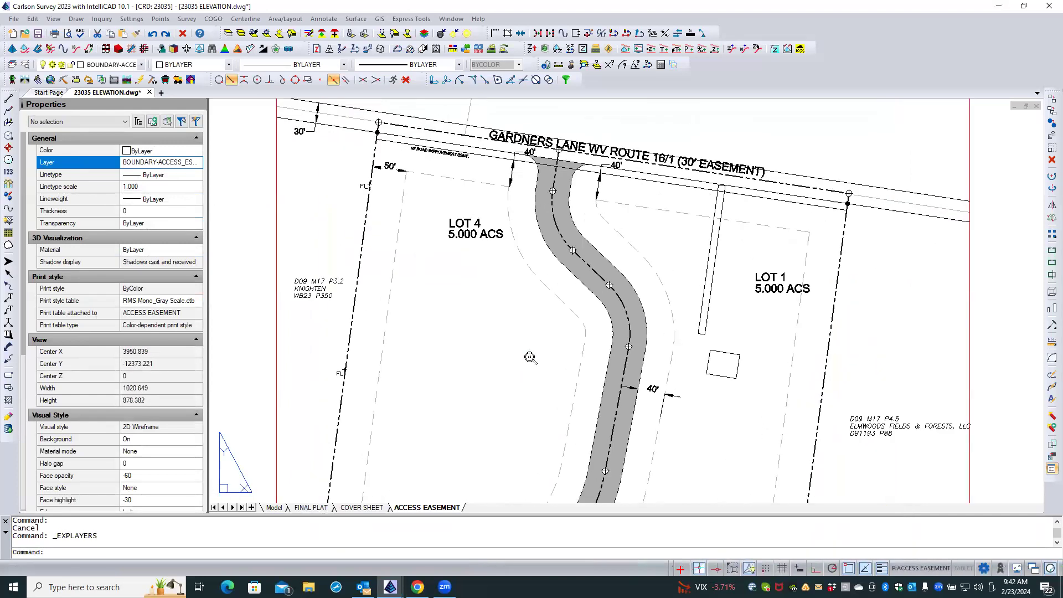
pyautogui.scroll(-1, 529, 343)
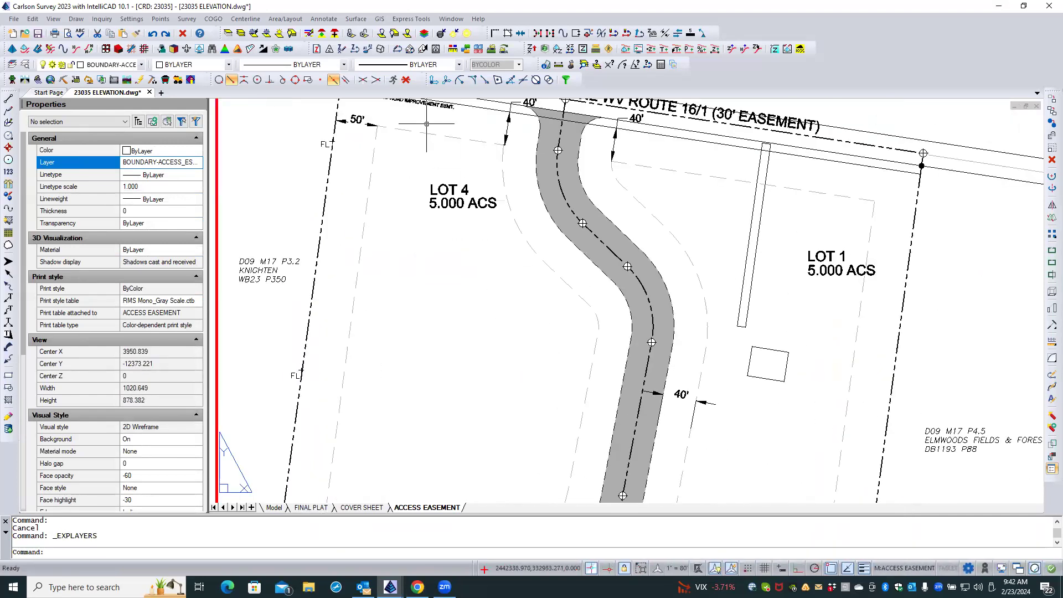
pyautogui.click(323, 19)
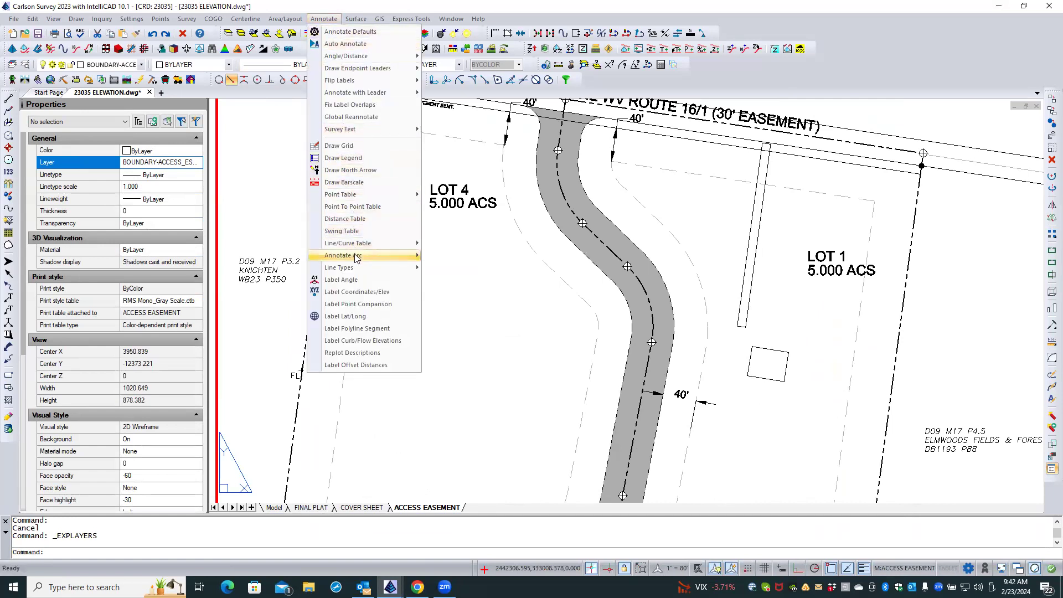
pyautogui.moveTo(356, 258)
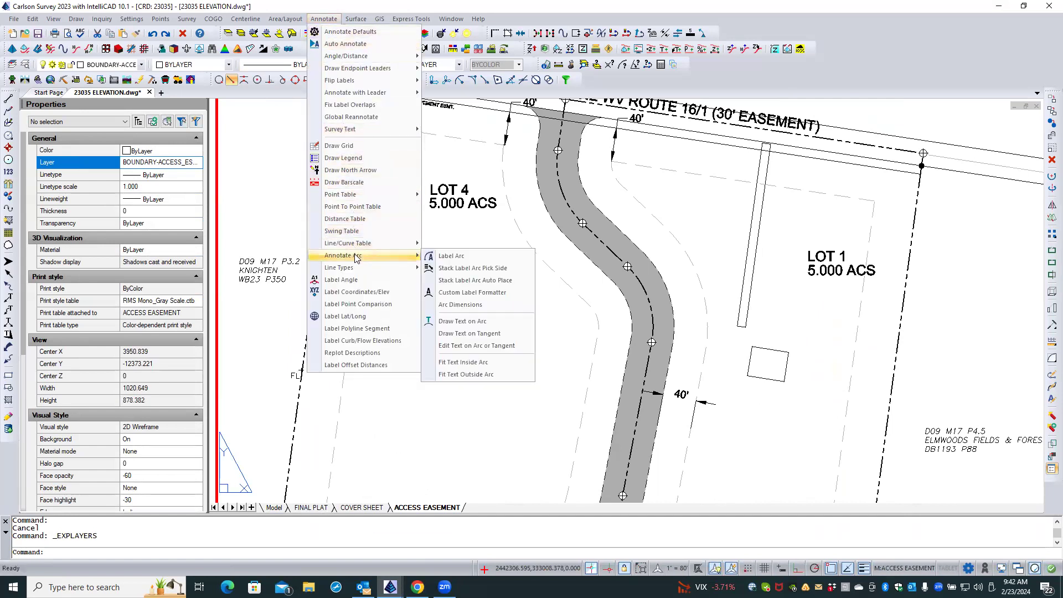
pyautogui.click(463, 269)
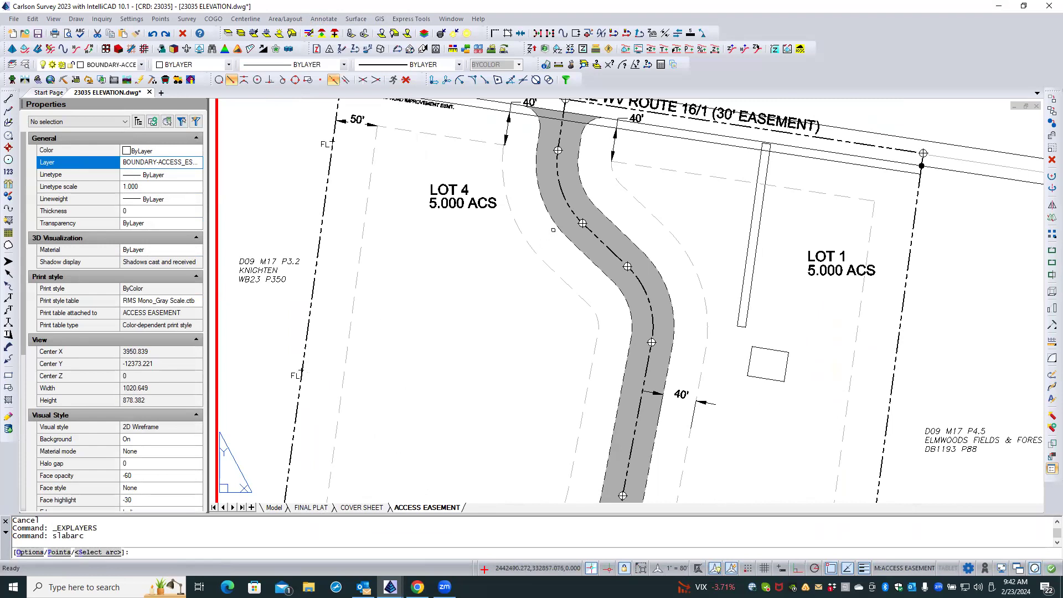
pyautogui.click(557, 226)
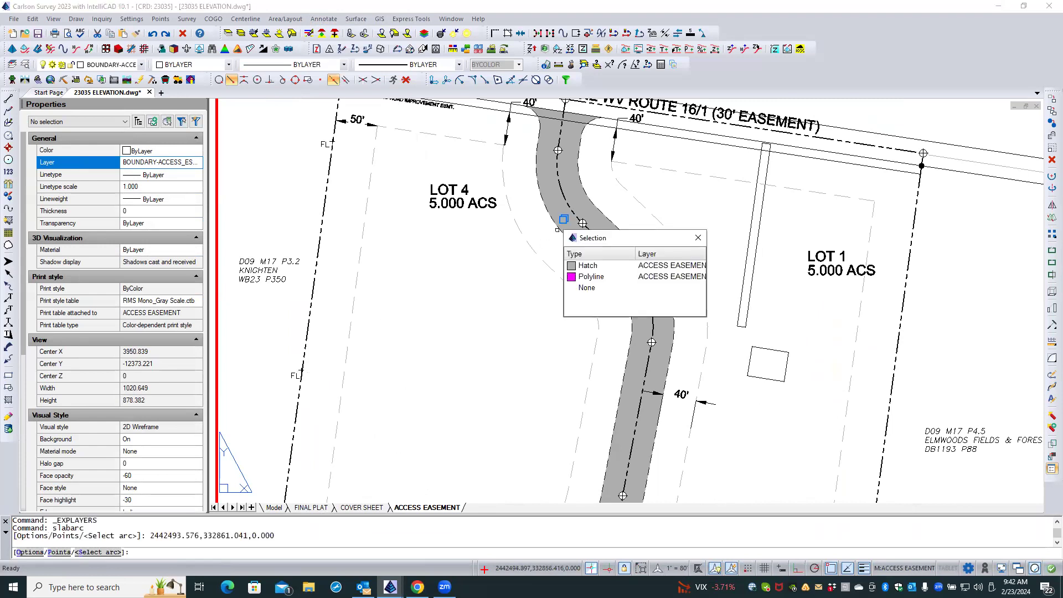
pyautogui.click(588, 276)
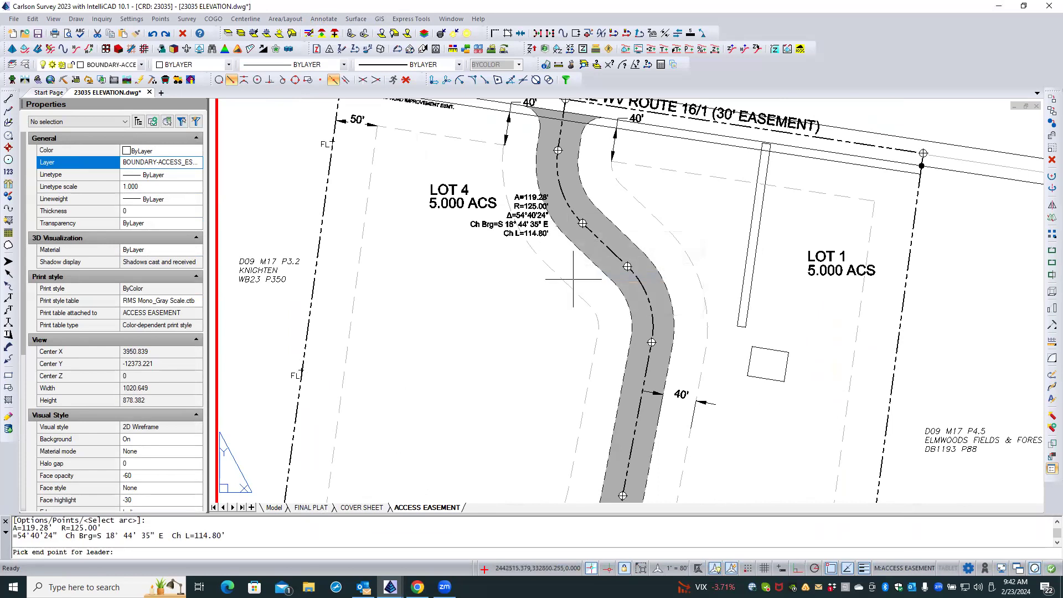
pyautogui.click(518, 255)
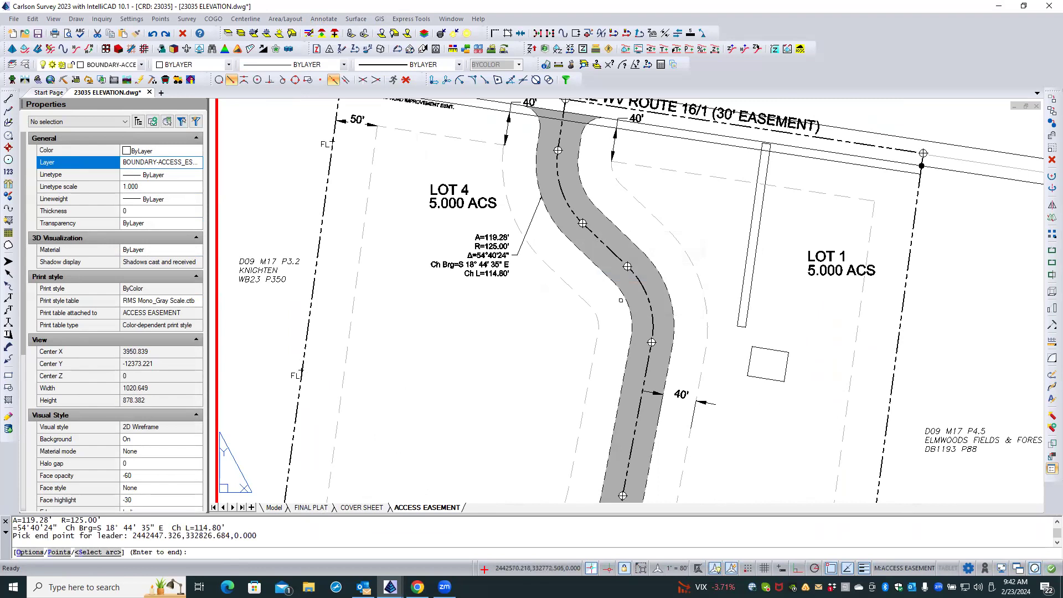
# Add stacked labels to the west and east easement arcs of the road's second bend, ending each leader on its own side of the road.
pyautogui.click(624, 298)
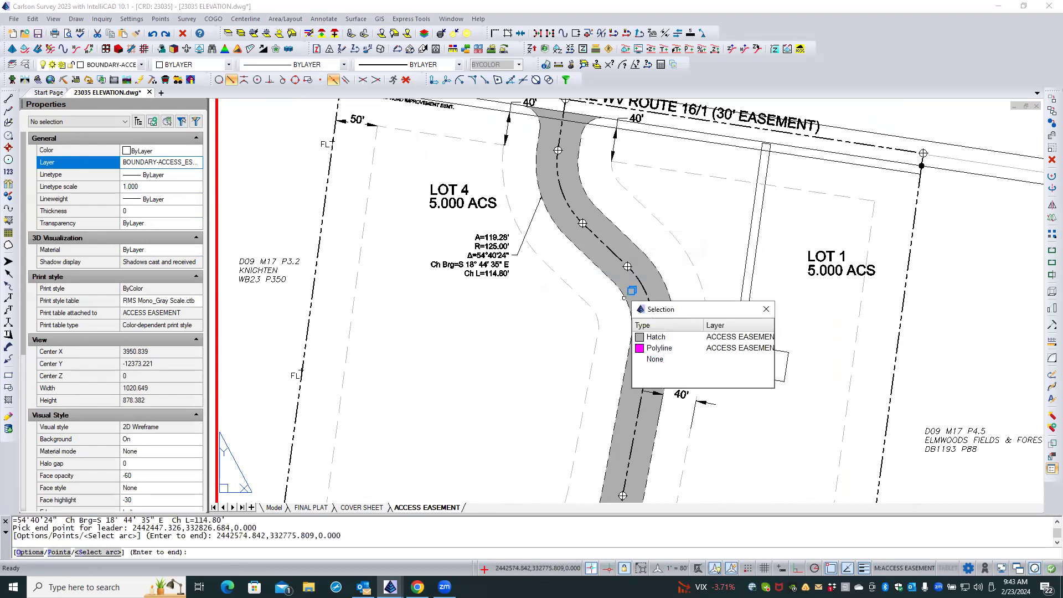
pyautogui.click(651, 349)
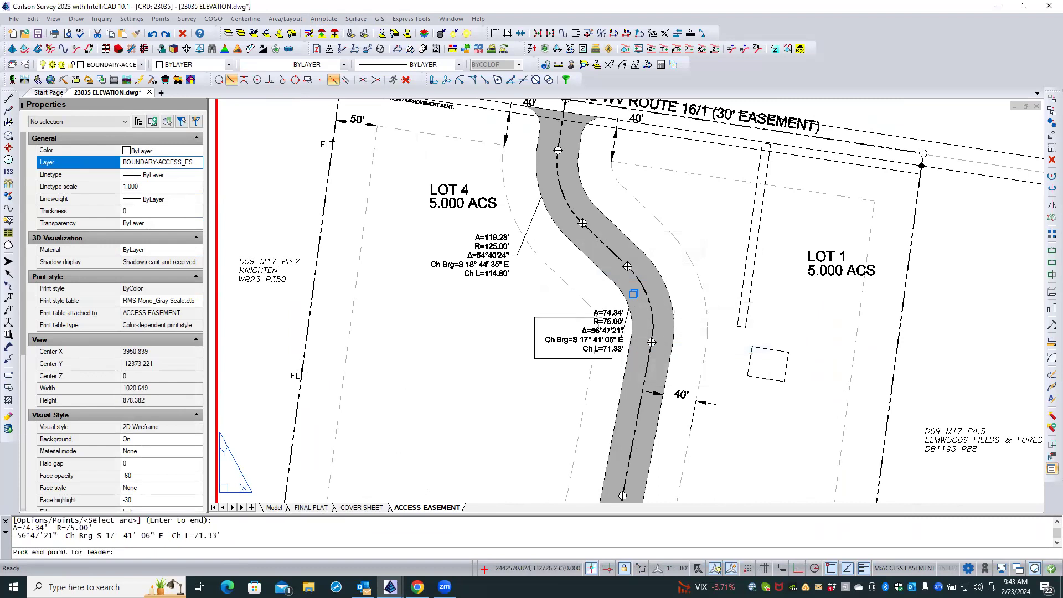
pyautogui.click(633, 294)
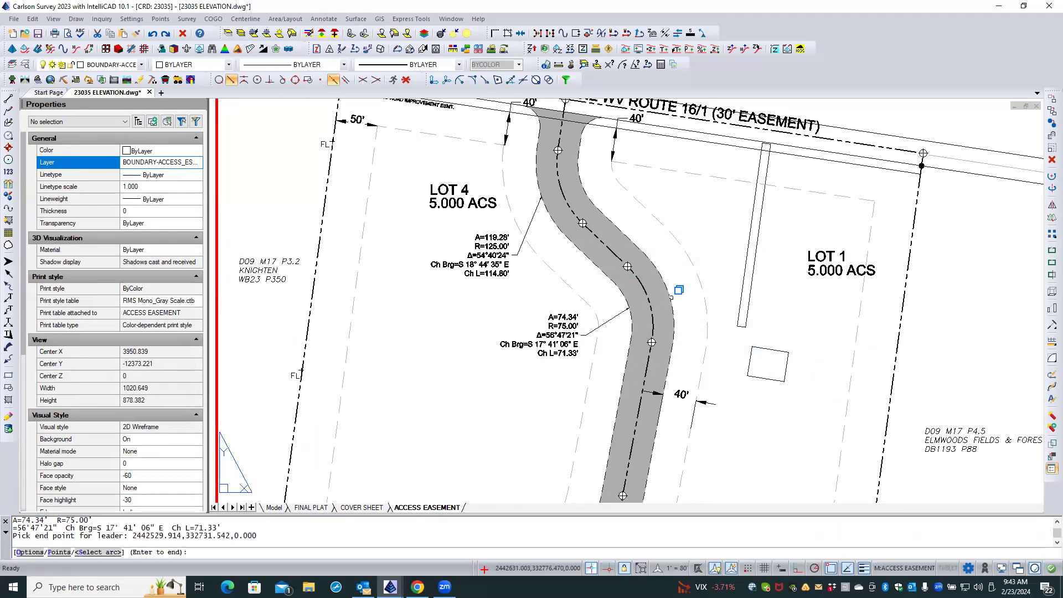
pyautogui.click(671, 297)
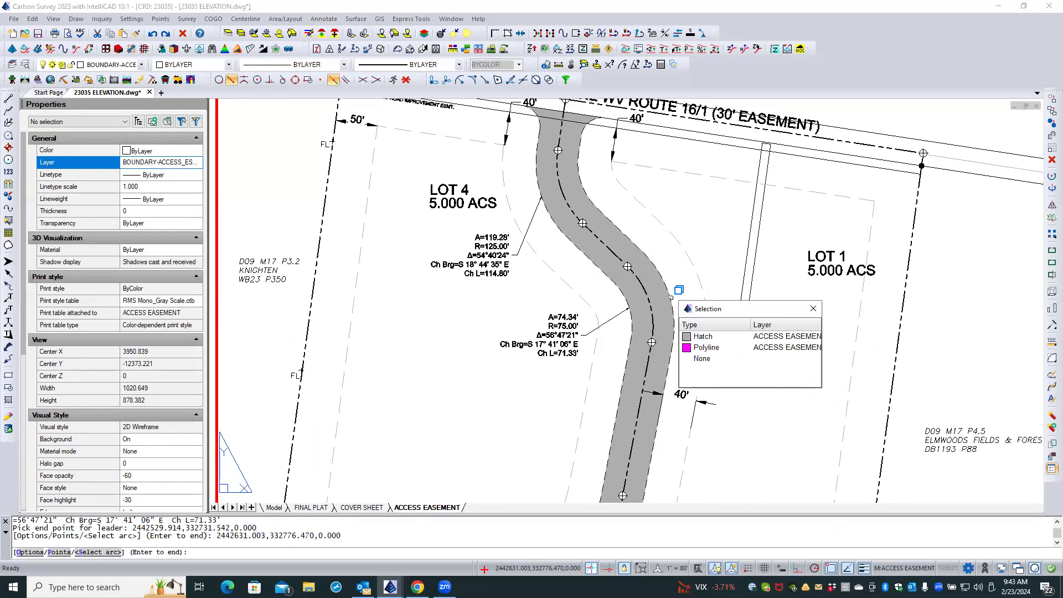
pyautogui.click(701, 348)
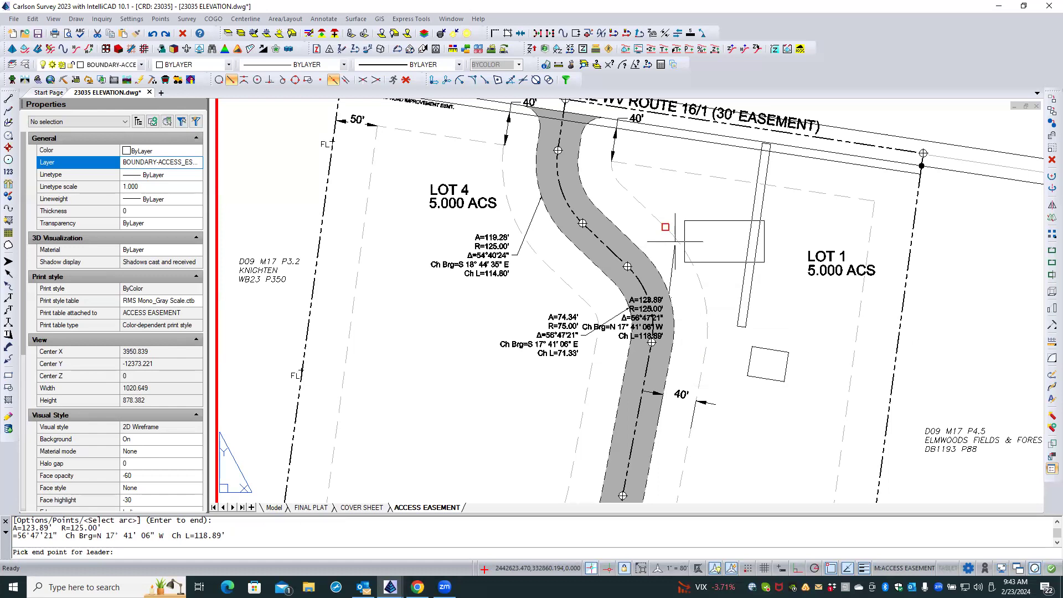
pyautogui.click(675, 242)
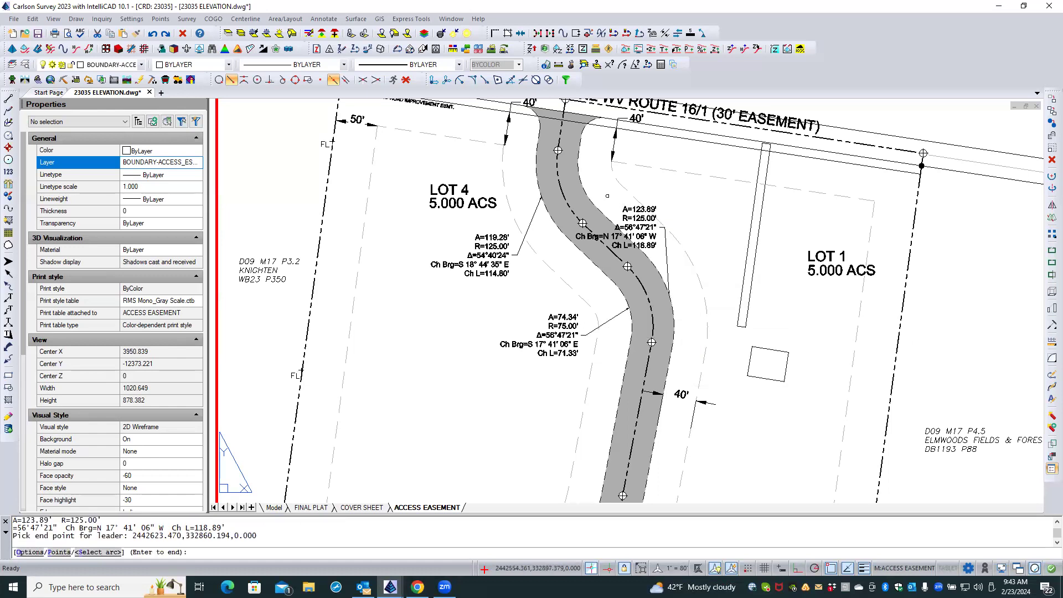
# Add a stacked label to the east easement arc of the northern bend, ending its leader just east of the road.
pyautogui.click(582, 186)
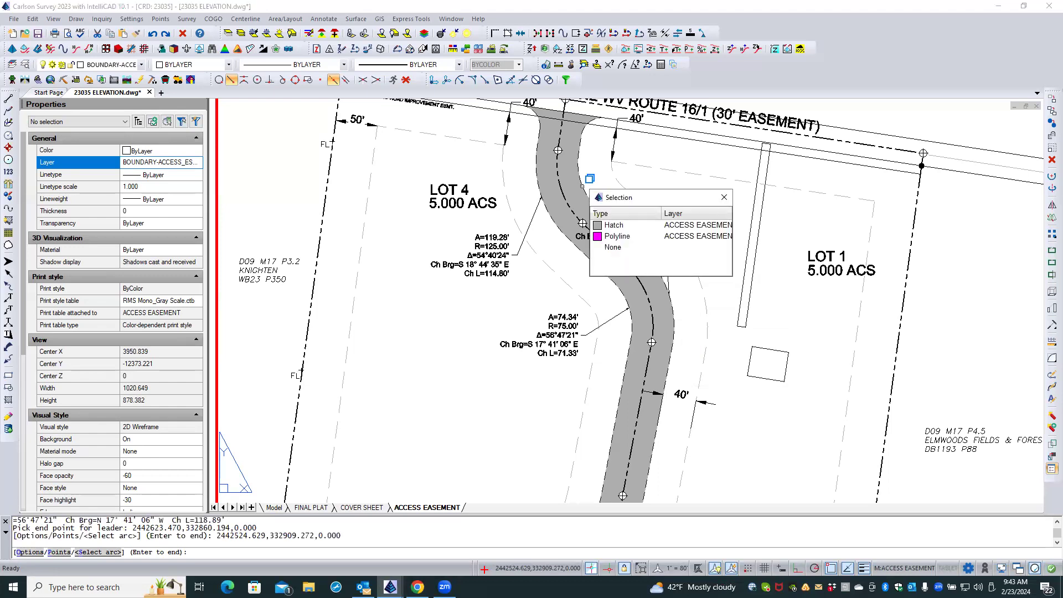
pyautogui.click(615, 236)
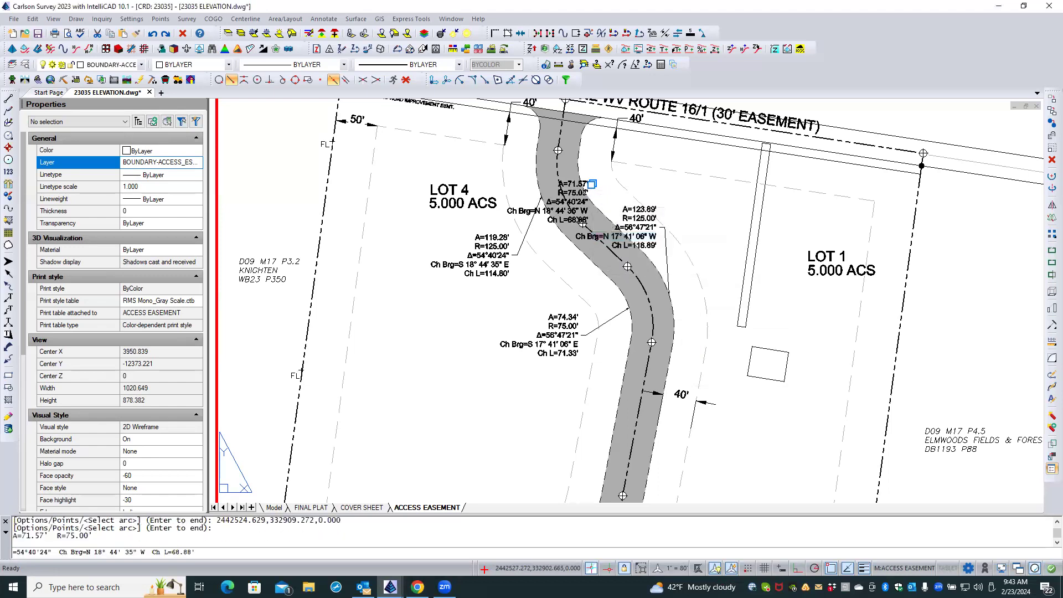
pyautogui.click(621, 183)
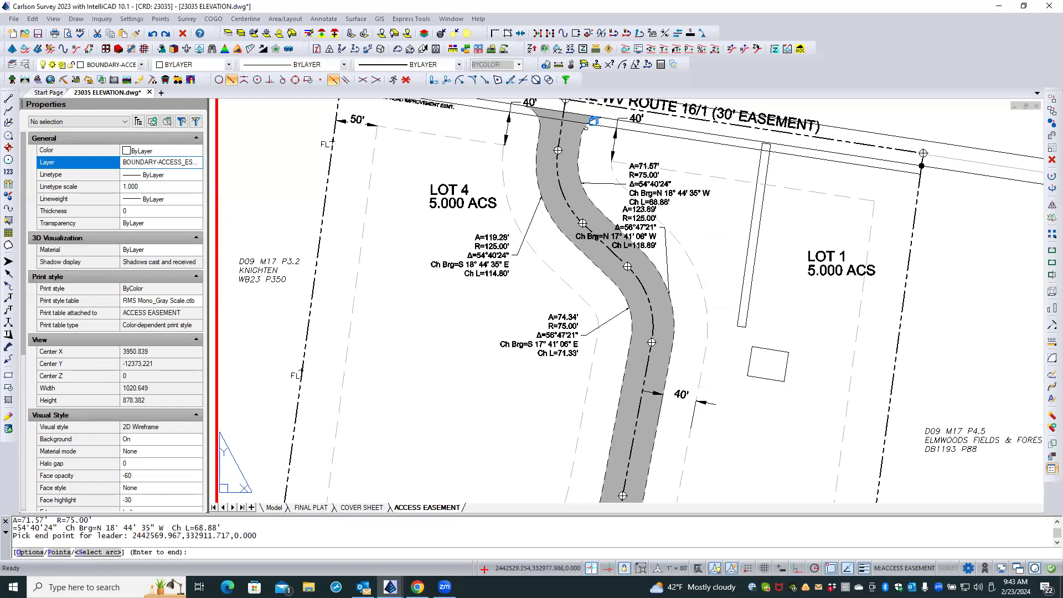
# Add a stacked label to the east corner arc at the road entrance, placing its leader end without object snap, and end arc labelling.
pyautogui.click(594, 121)
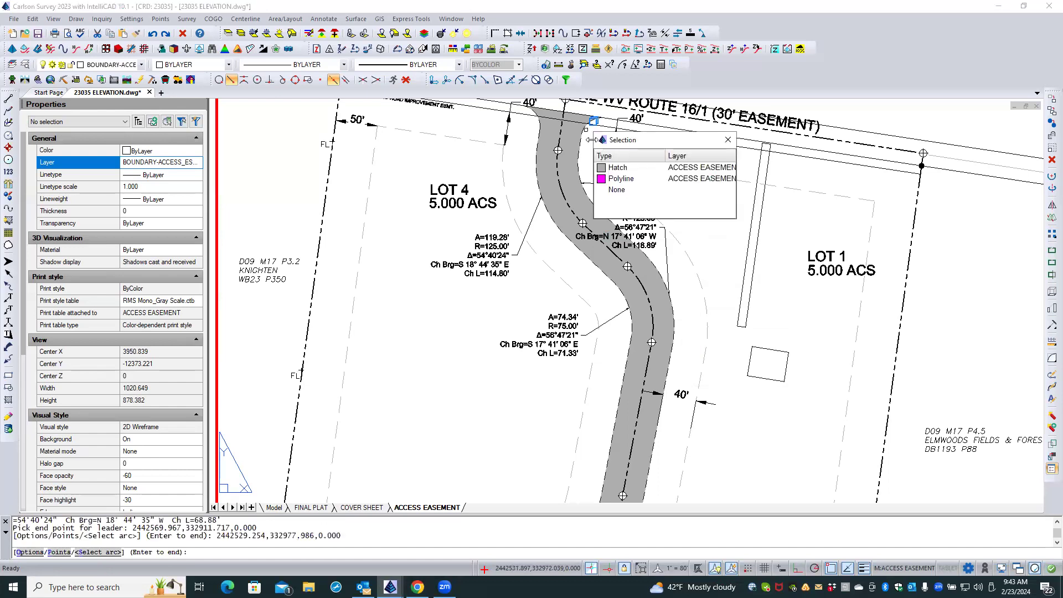
pyautogui.click(614, 179)
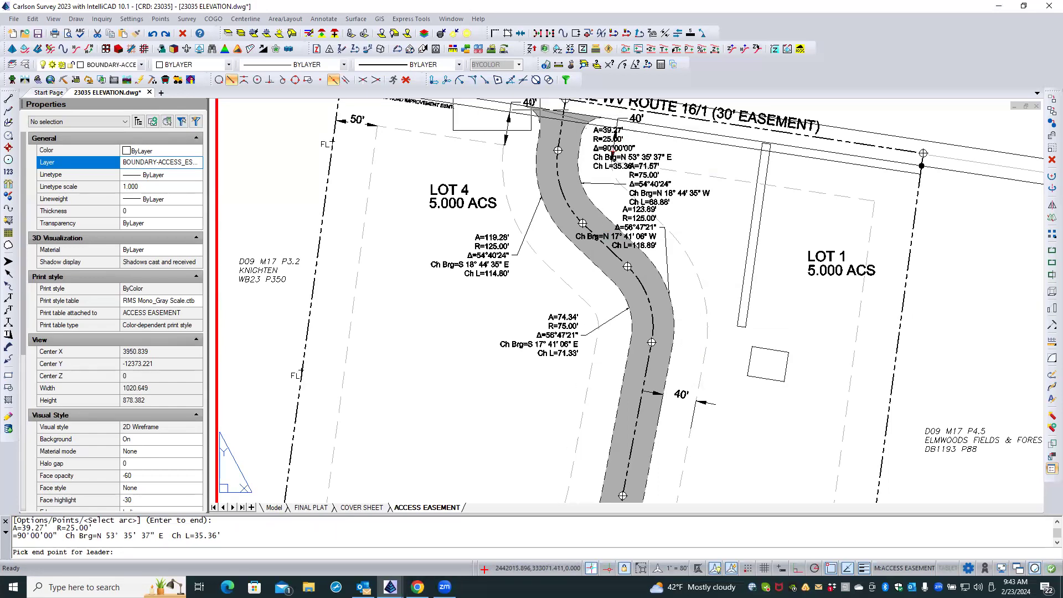
pyautogui.click(406, 80)
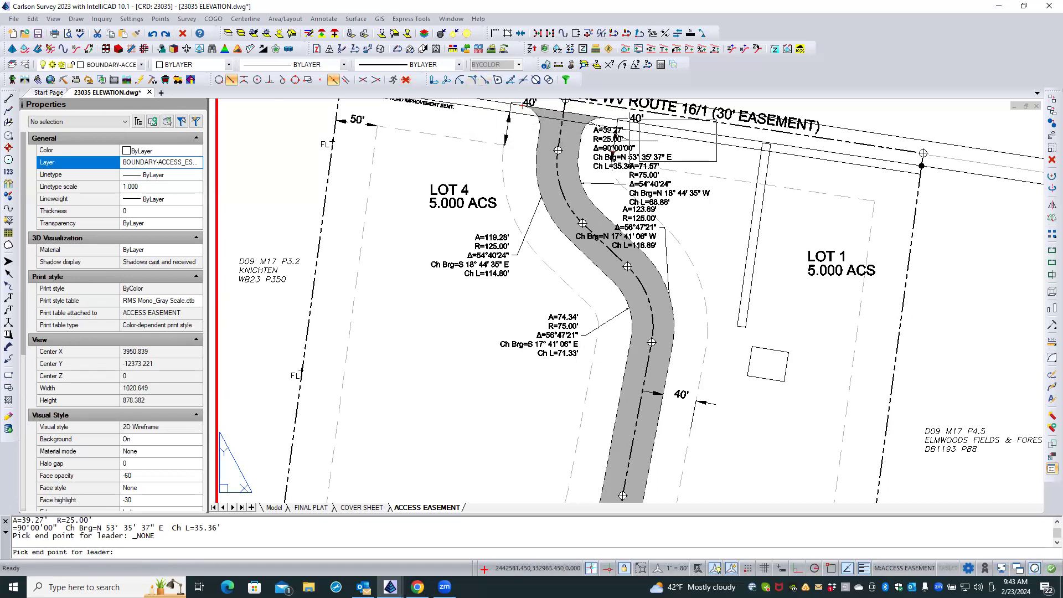
pyautogui.click(630, 140)
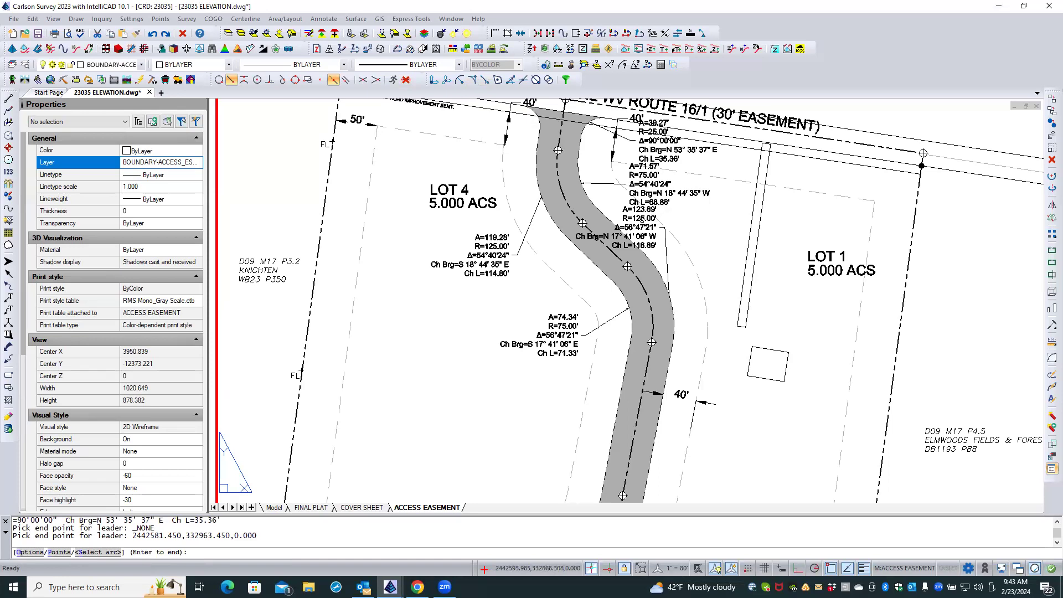
pyautogui.click(641, 219)
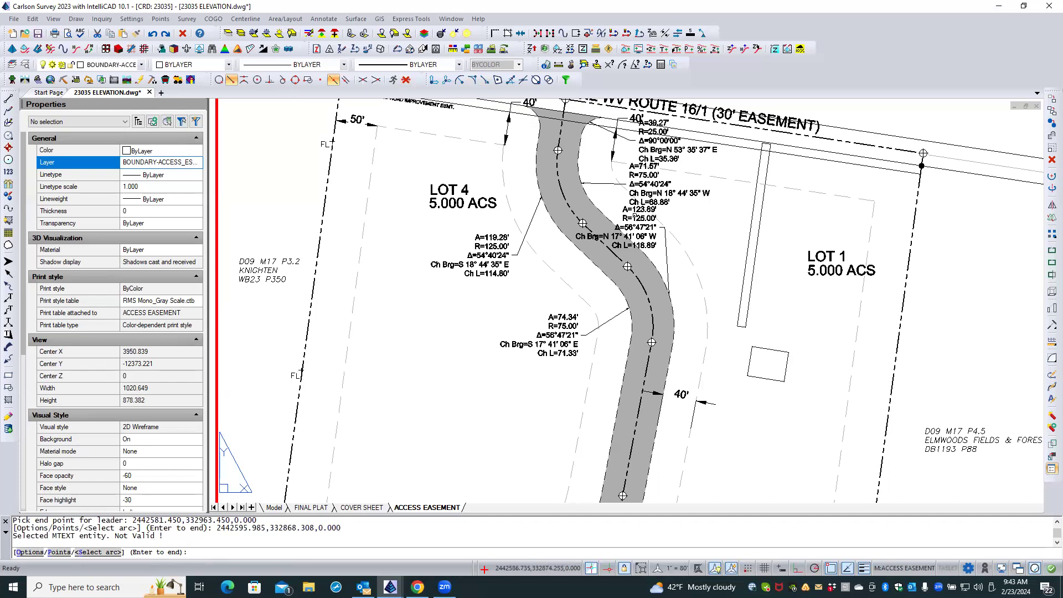
pyautogui.press('Escape')
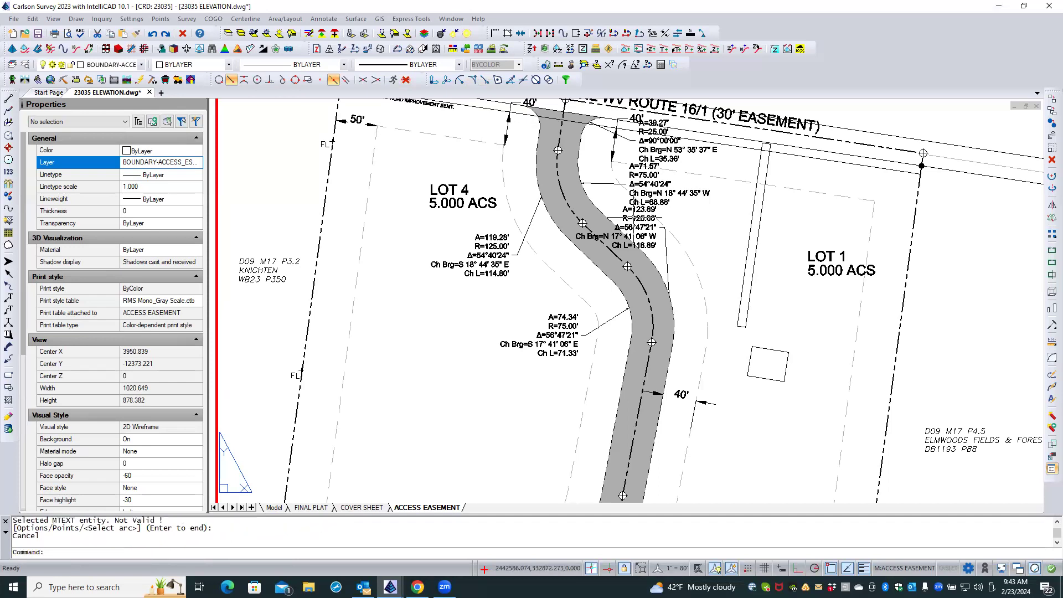
# Move the second bend's east arc label text by its grip off the road, to just west of the driveway.
pyautogui.click(637, 217)
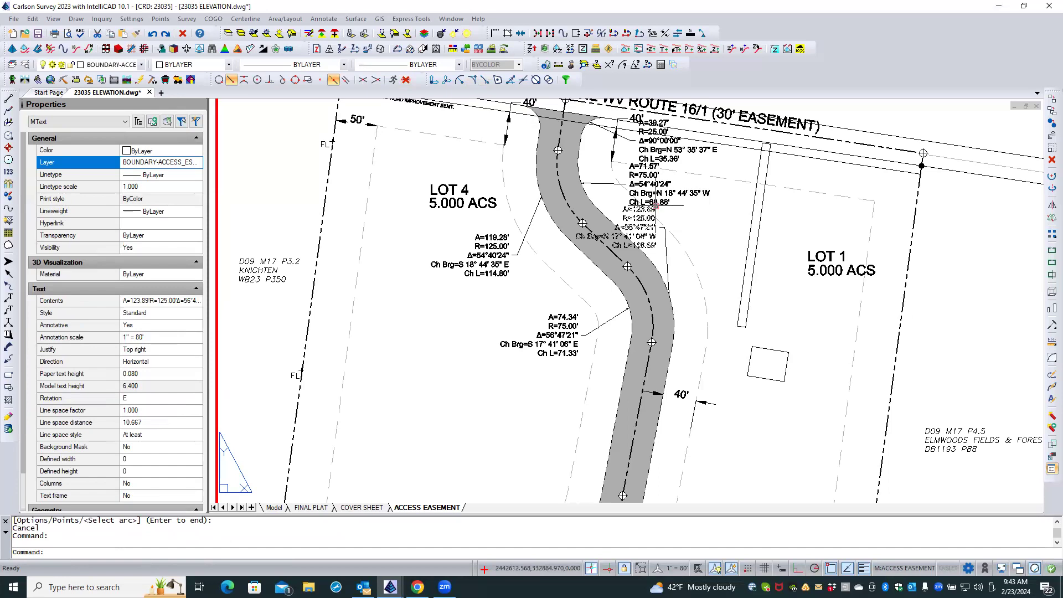
pyautogui.click(655, 205)
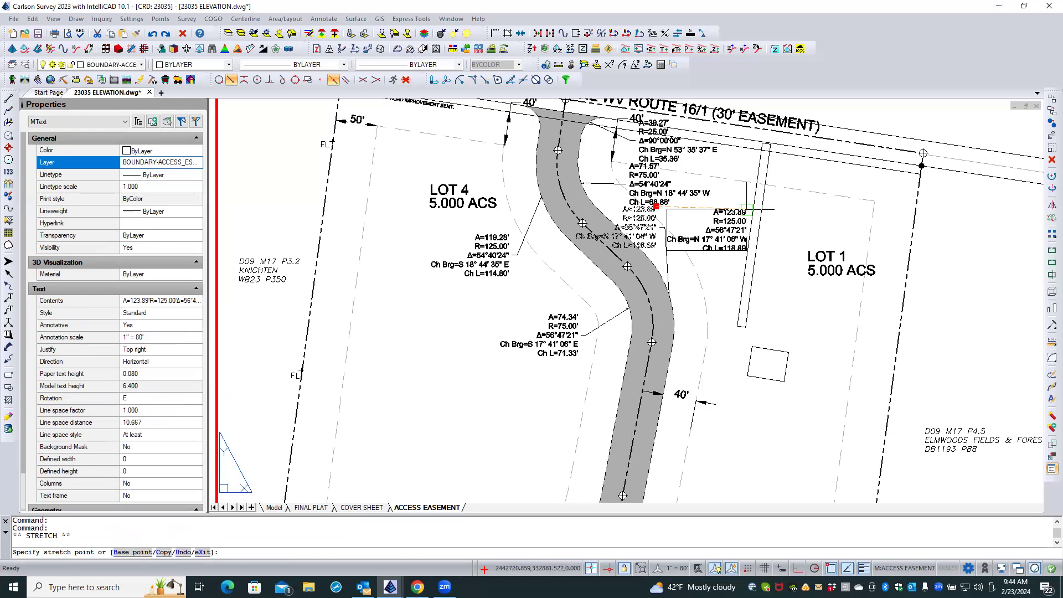
pyautogui.click(746, 209)
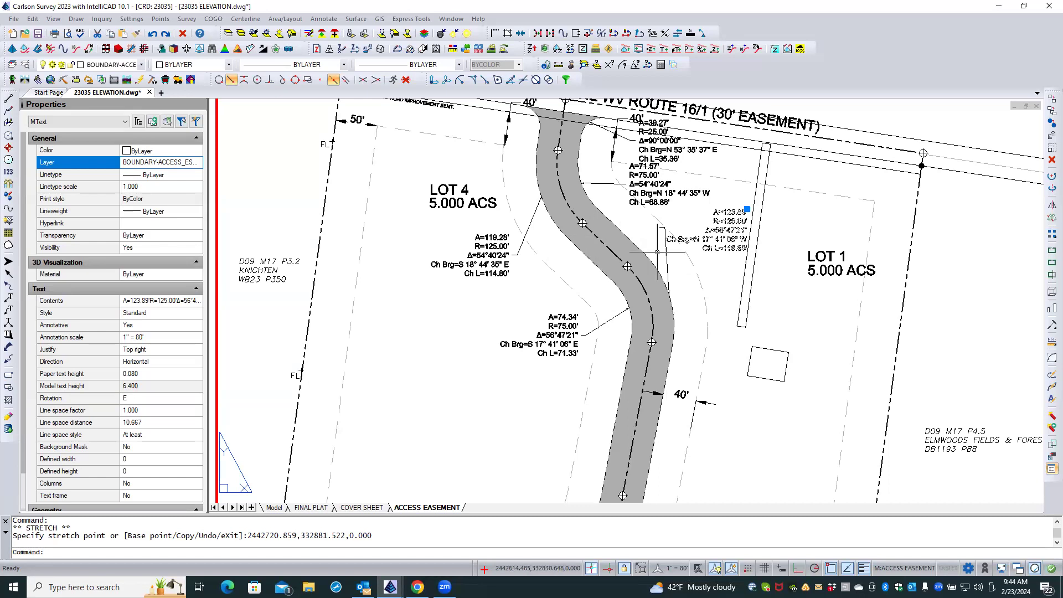
pyautogui.press('Escape')
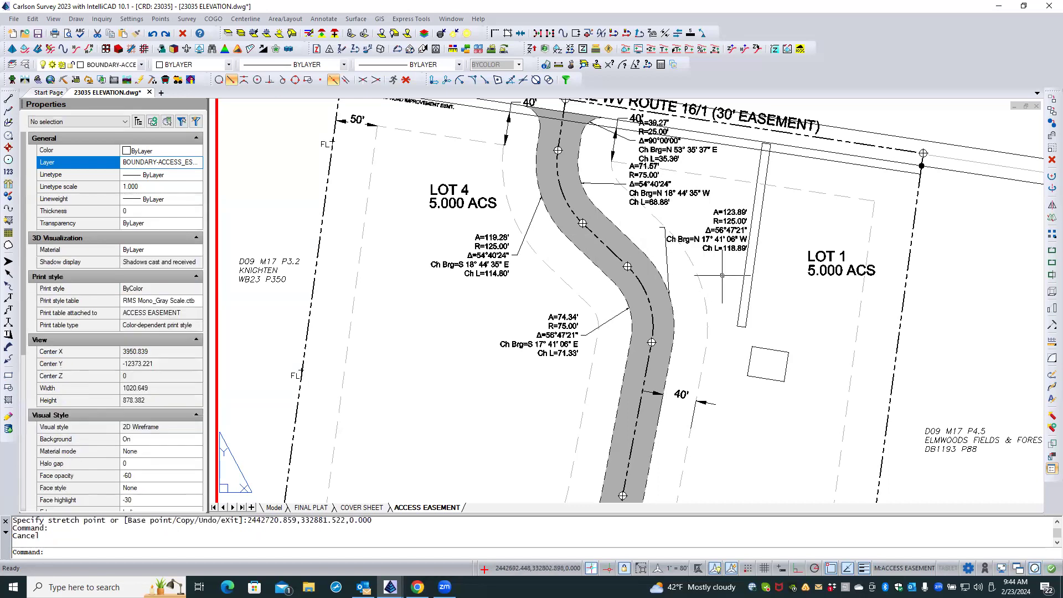
# Freeze the DRIVEWAY layer by picking the driveway line in Lot 1.
pyautogui.click(744, 275)
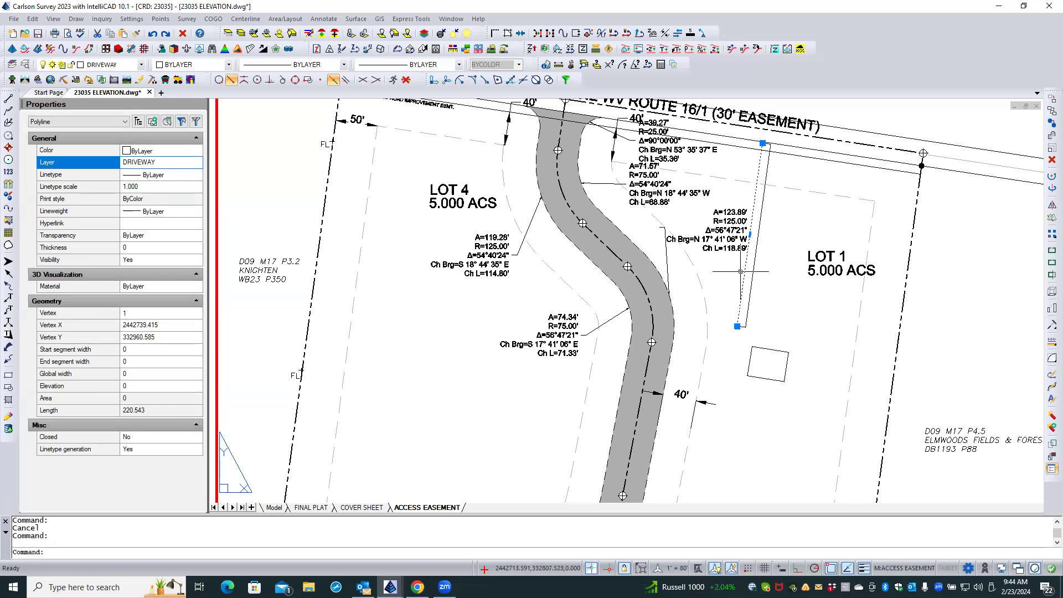
pyautogui.press('Escape')
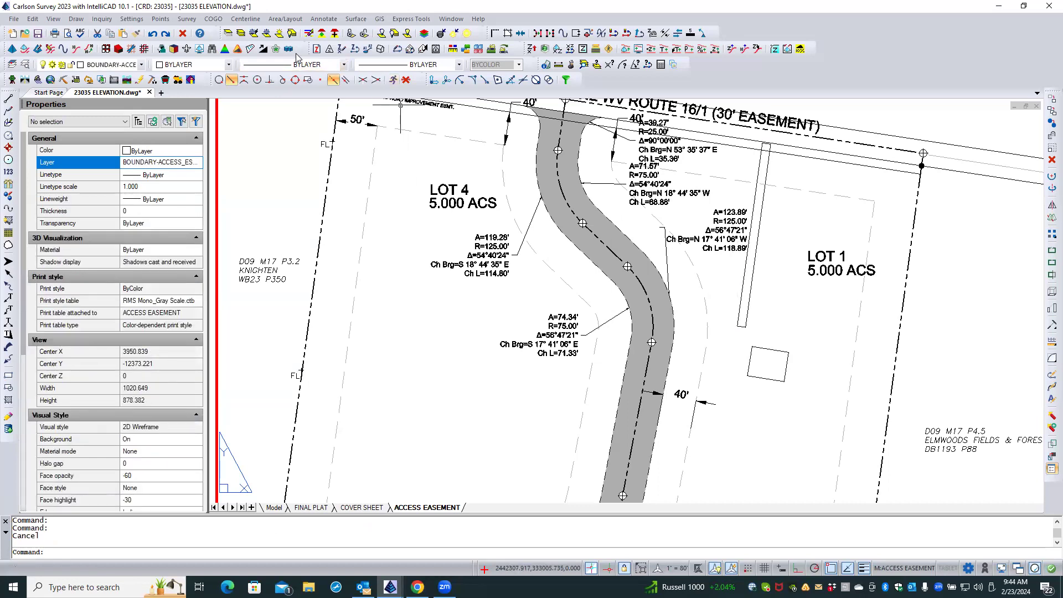
pyautogui.click(253, 33)
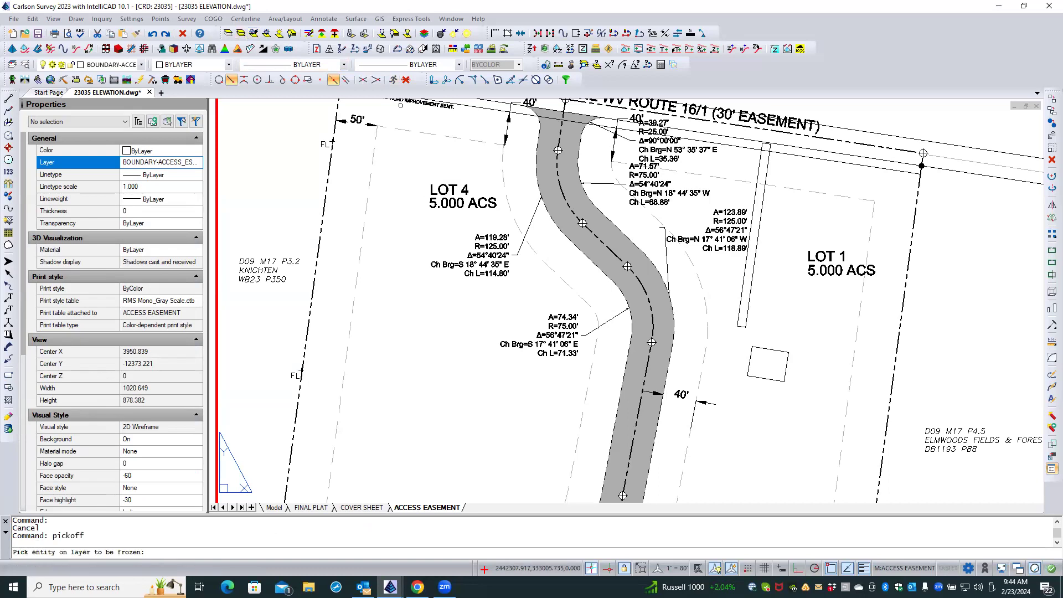
pyautogui.click(741, 295)
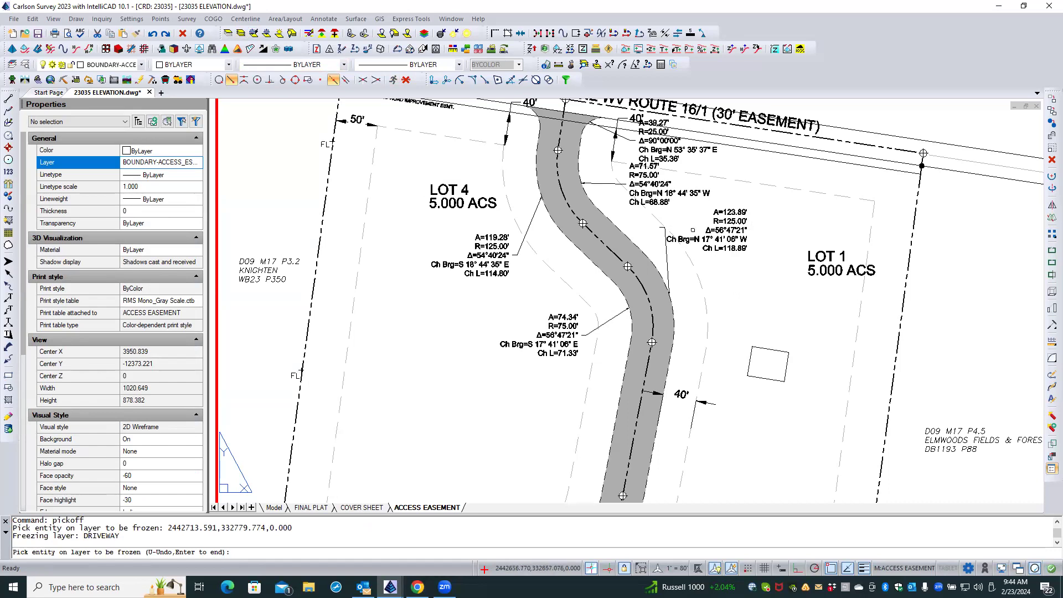
pyautogui.press('Return')
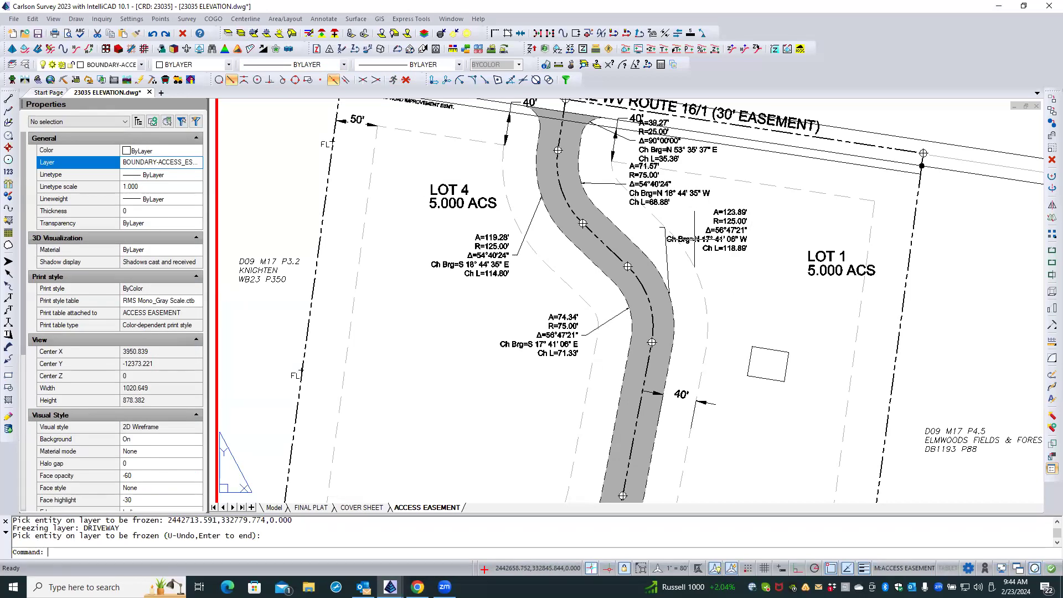
# Move the second bend's east arc label text southeast toward the LOT 1 label and set its justification to Top left.
pyautogui.click(695, 239)
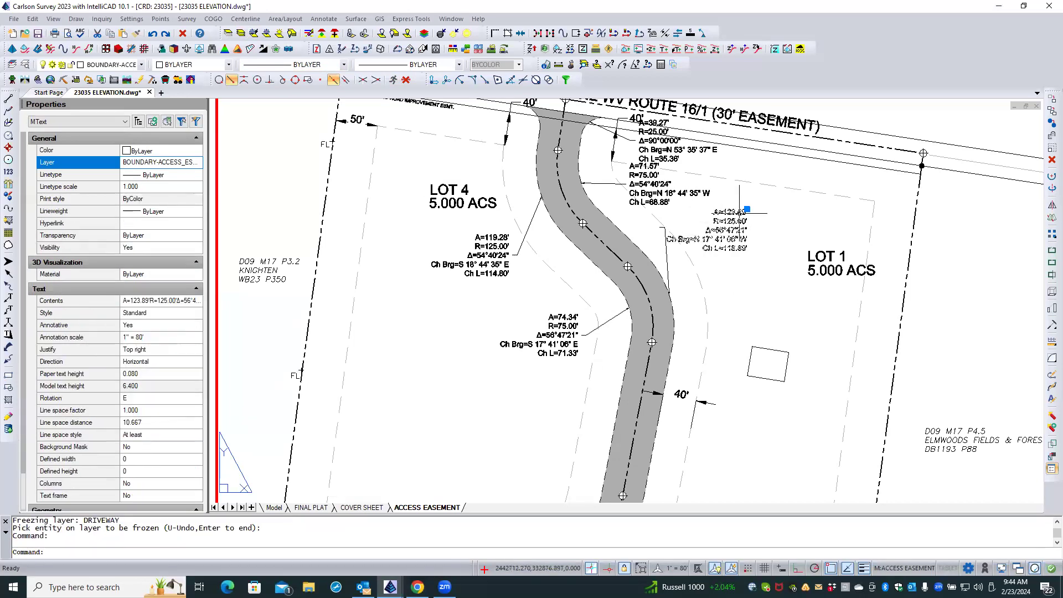
pyautogui.click(747, 209)
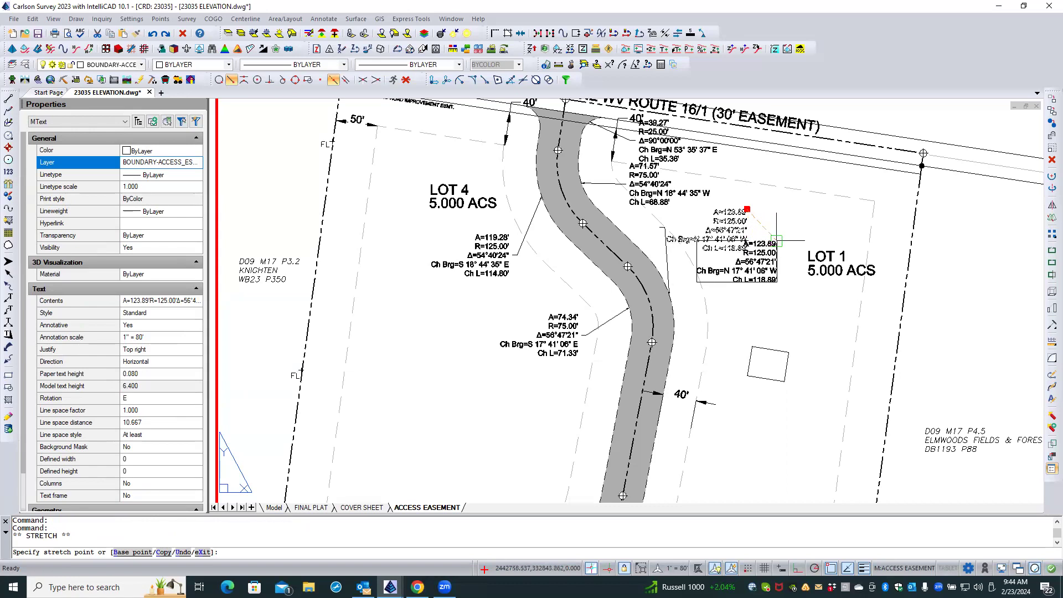
pyautogui.click(778, 241)
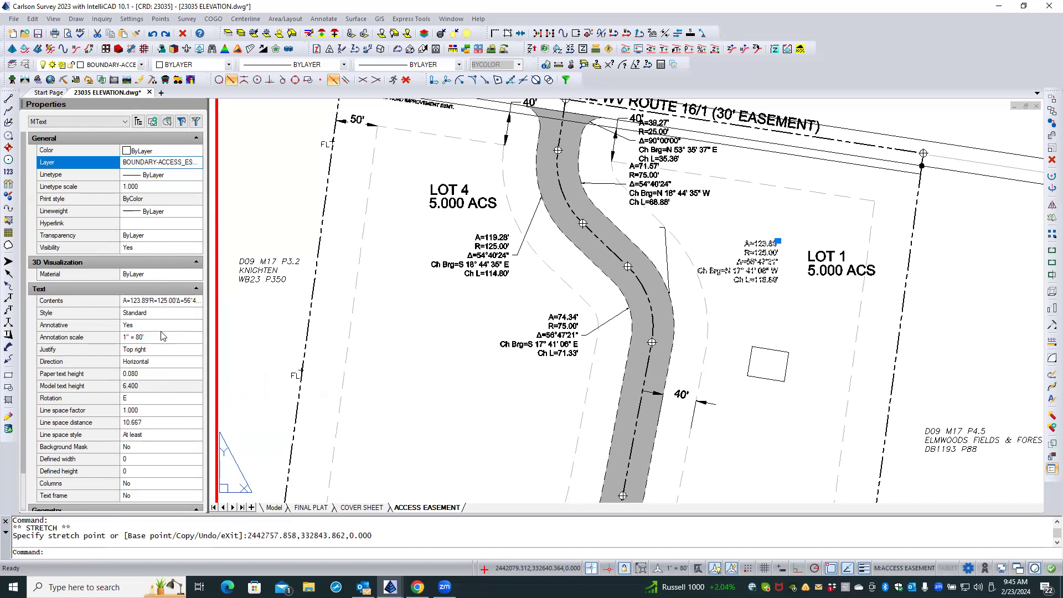
pyautogui.click(161, 354)
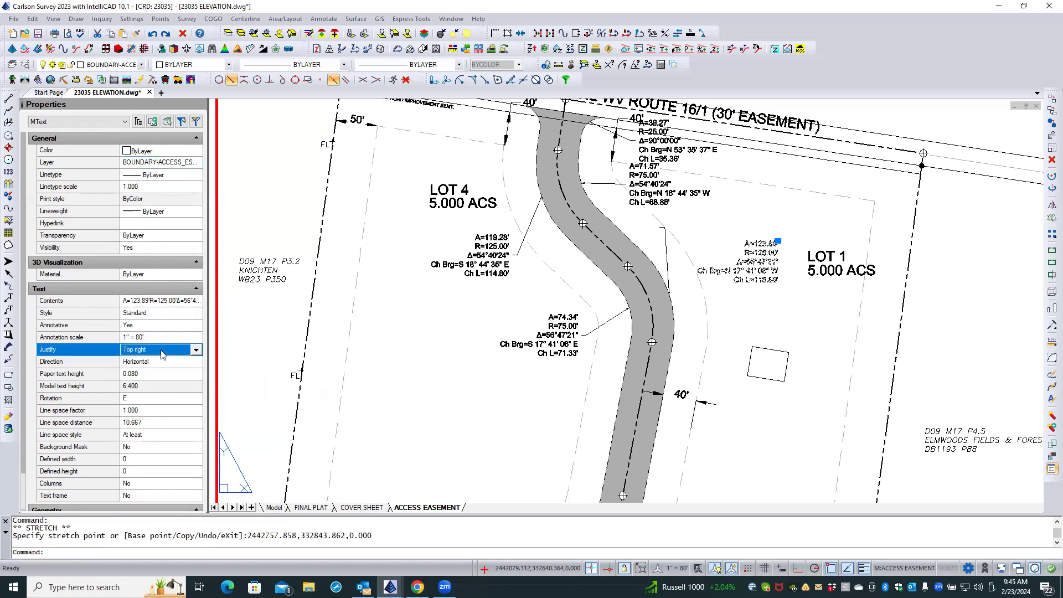
pyautogui.click(196, 351)
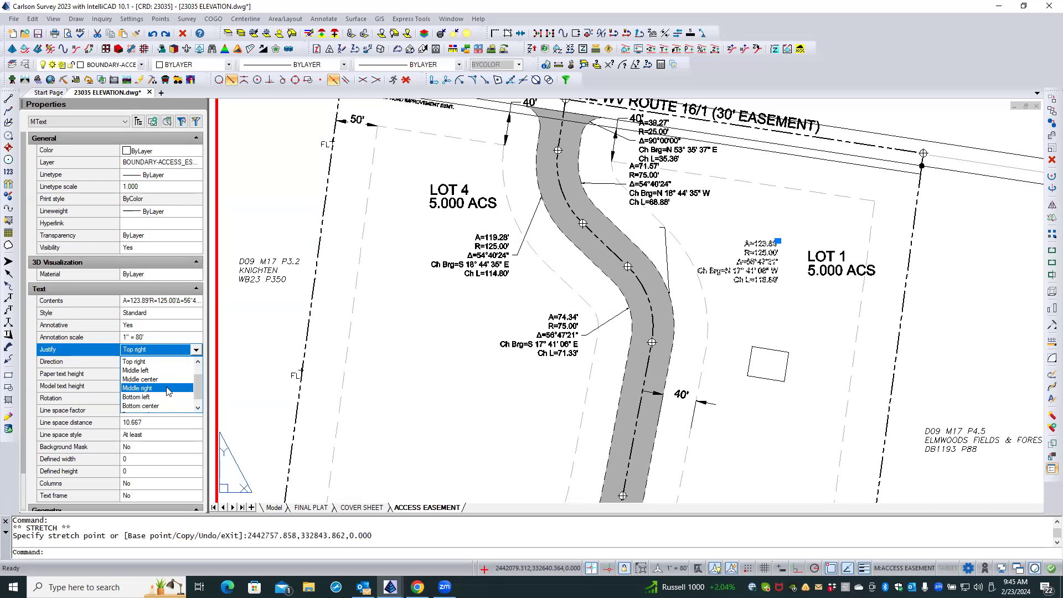
pyautogui.scroll(2, 167, 388)
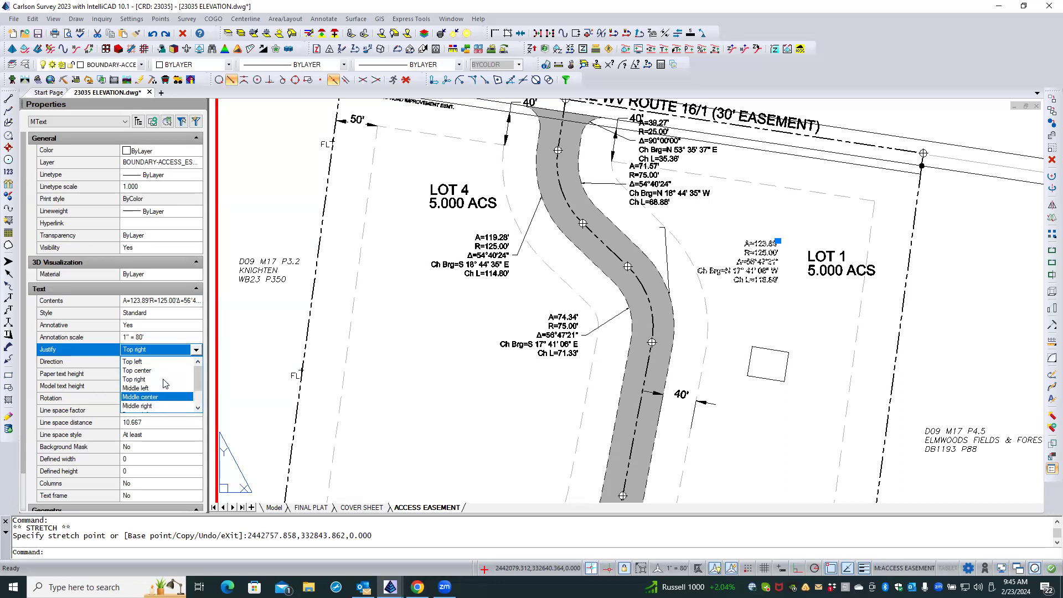
pyautogui.click(159, 361)
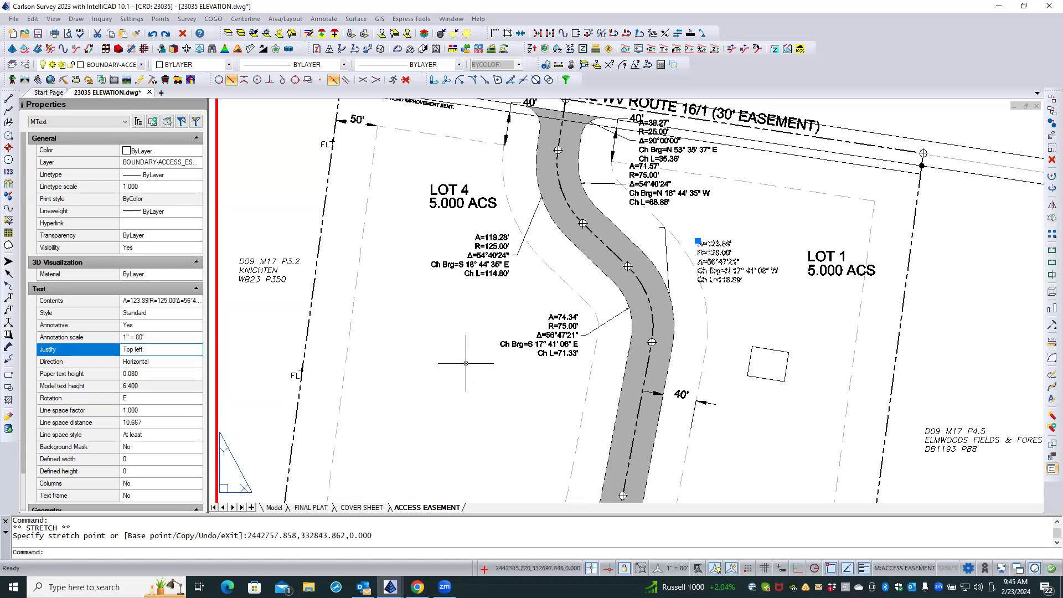
pyautogui.press('Escape')
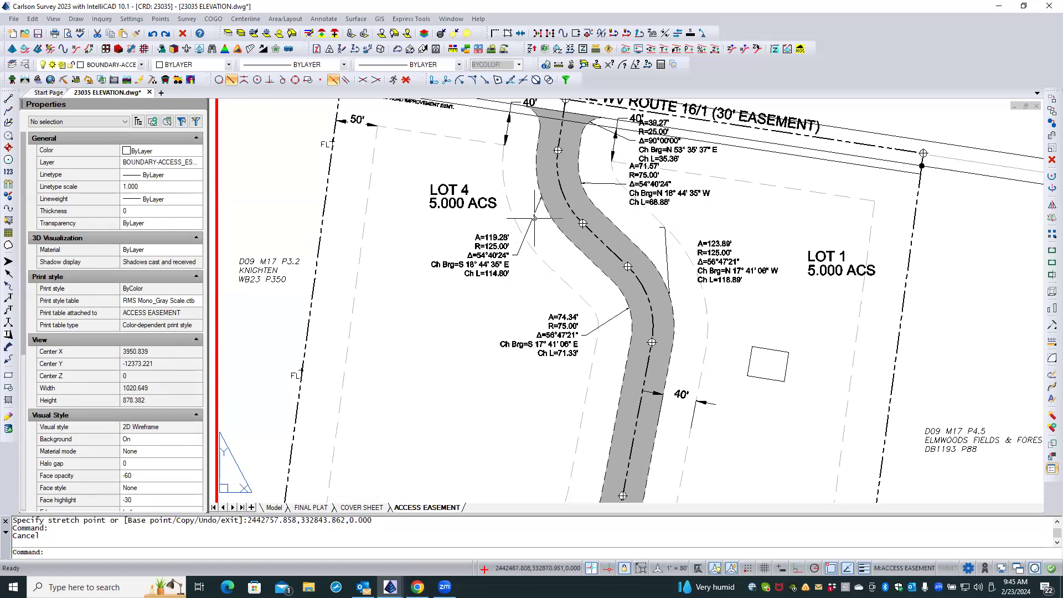
# Shift the second bend's east arc label text slightly northeast, clear of the dashed setback line.
pyautogui.click(715, 242)
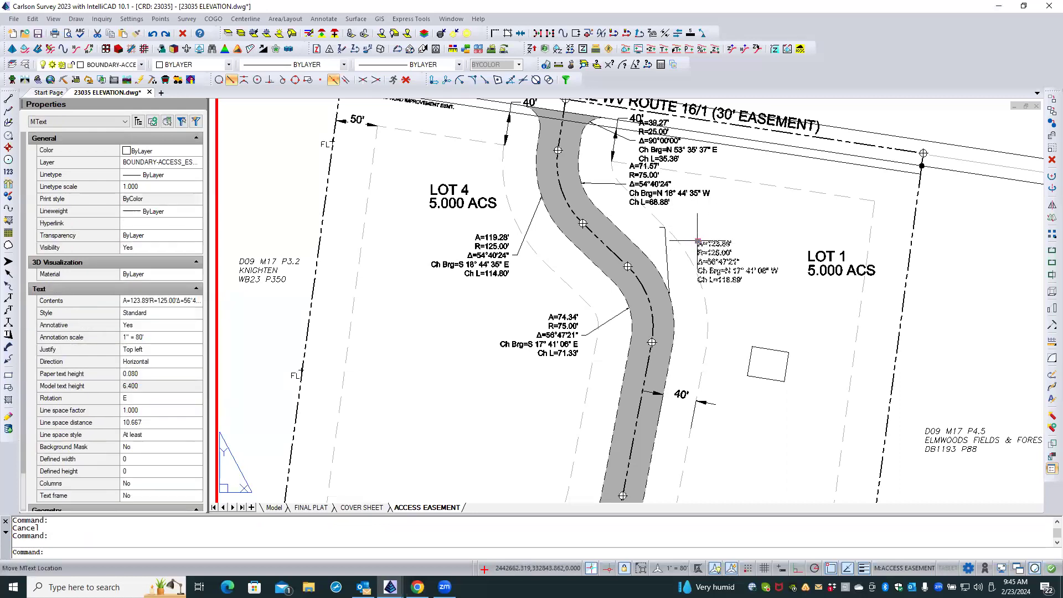
pyautogui.click(698, 241)
pyautogui.click(715, 235)
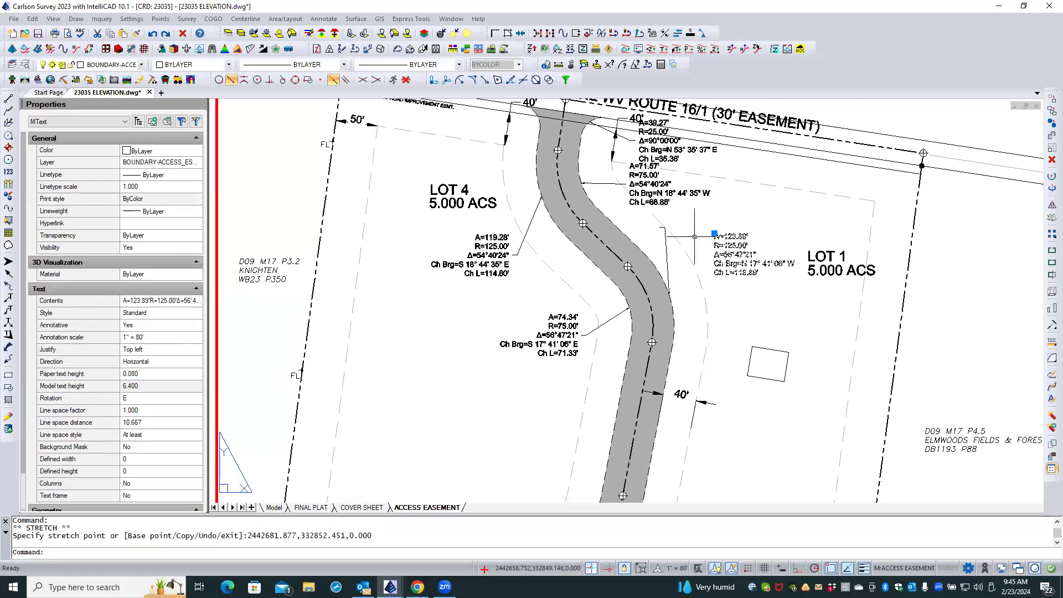
# Stretch the label's leader end to the text's first line and, with object snap off, move its elbow just west of that end.
pyautogui.keyDown('shift'); pyautogui.click(664, 244); pyautogui.keyUp('shift')
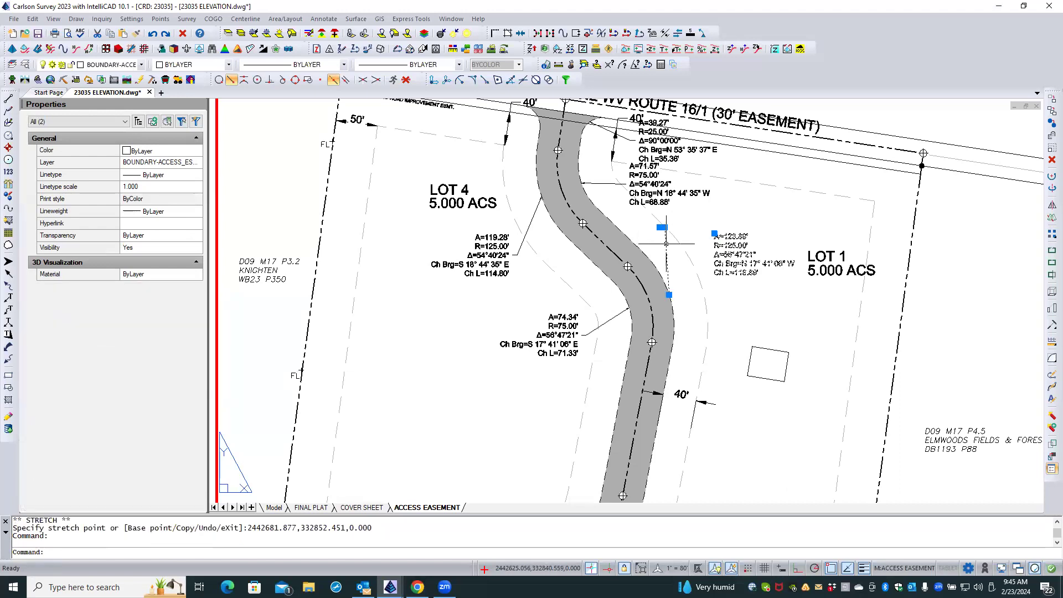
pyautogui.scroll(4, 678, 230)
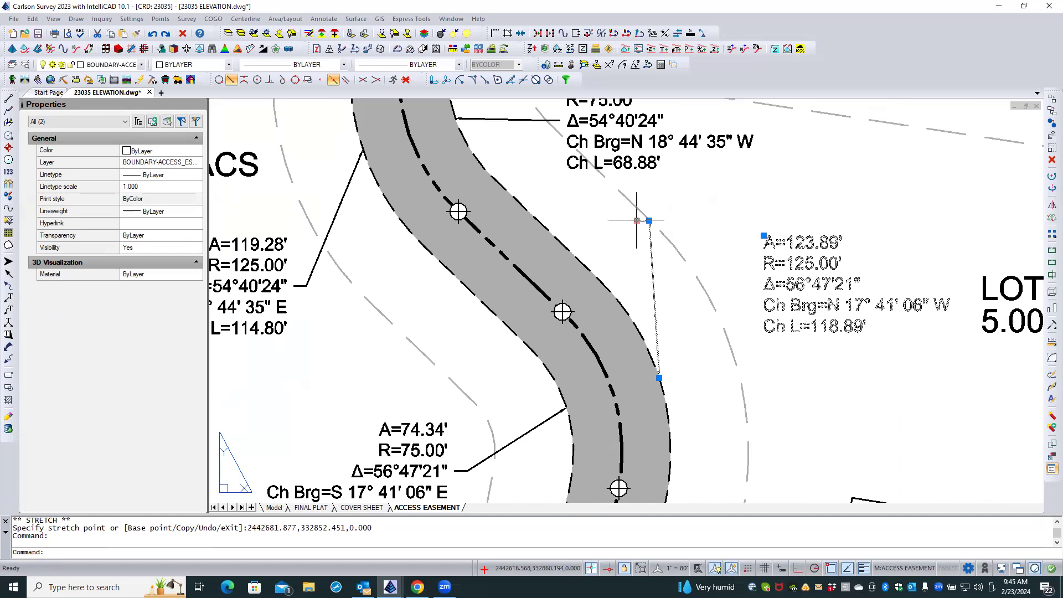
pyautogui.click(637, 221)
pyautogui.click(754, 242)
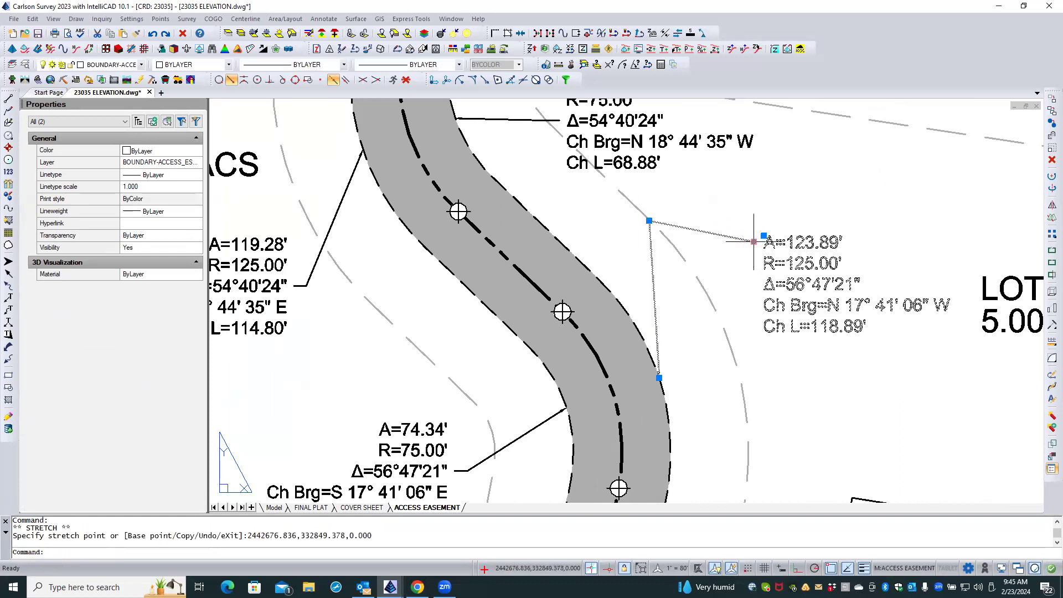
pyautogui.click(649, 220)
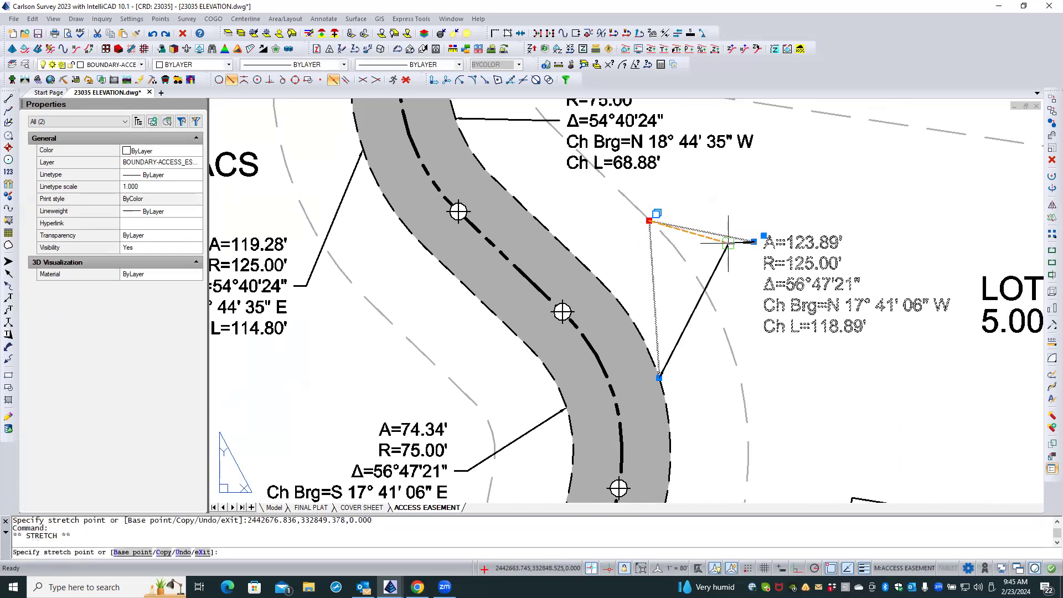
pyautogui.click(406, 80)
pyautogui.scroll(3, 731, 235)
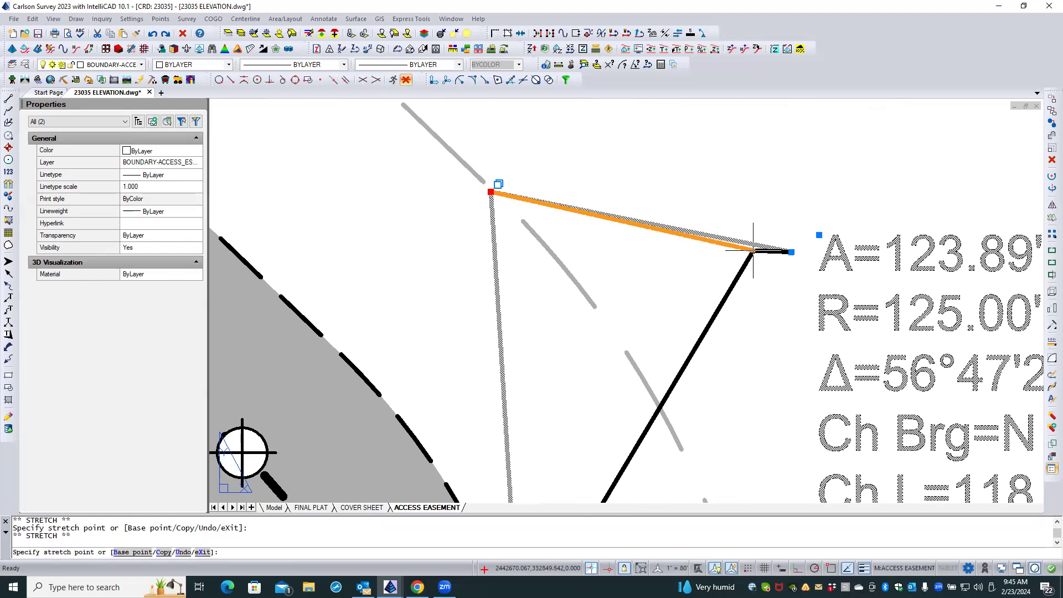
pyautogui.click(754, 252)
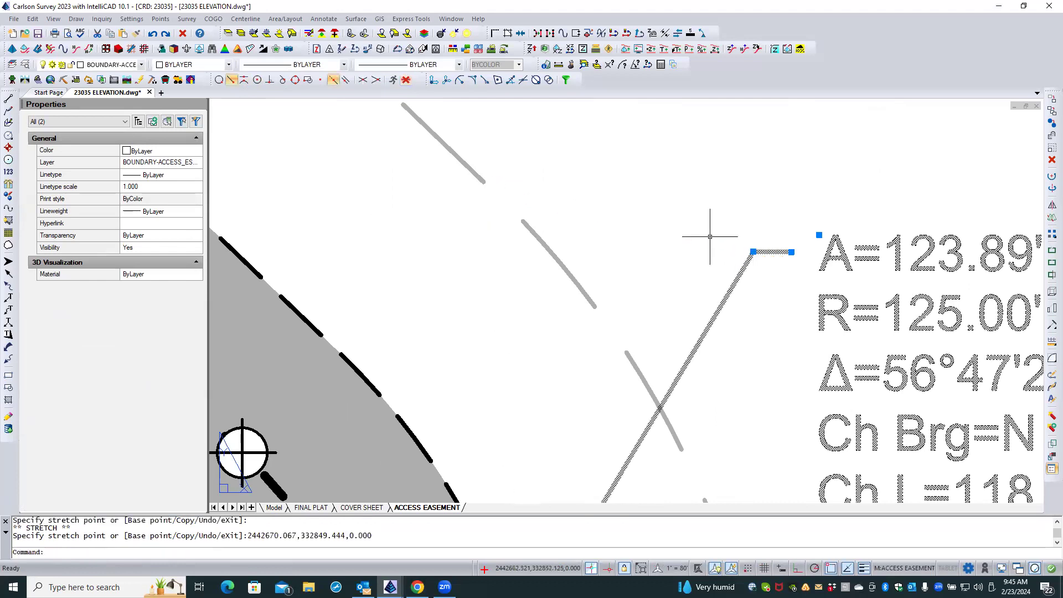
pyautogui.scroll(-3, 662, 222)
pyautogui.scroll(-1, 664, 217)
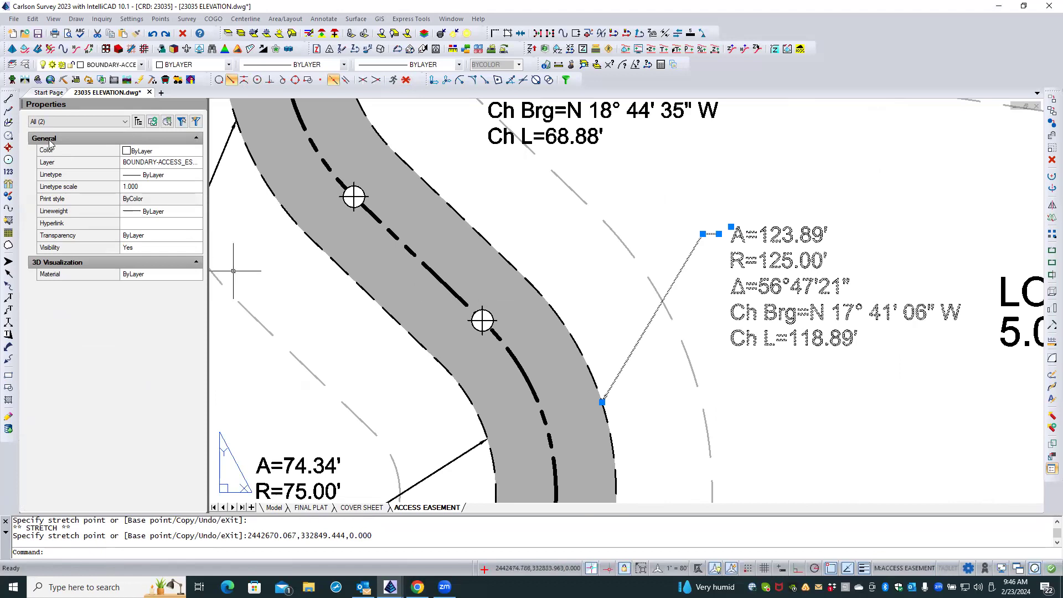
pyautogui.press('Escape')
pyautogui.press('Escape')
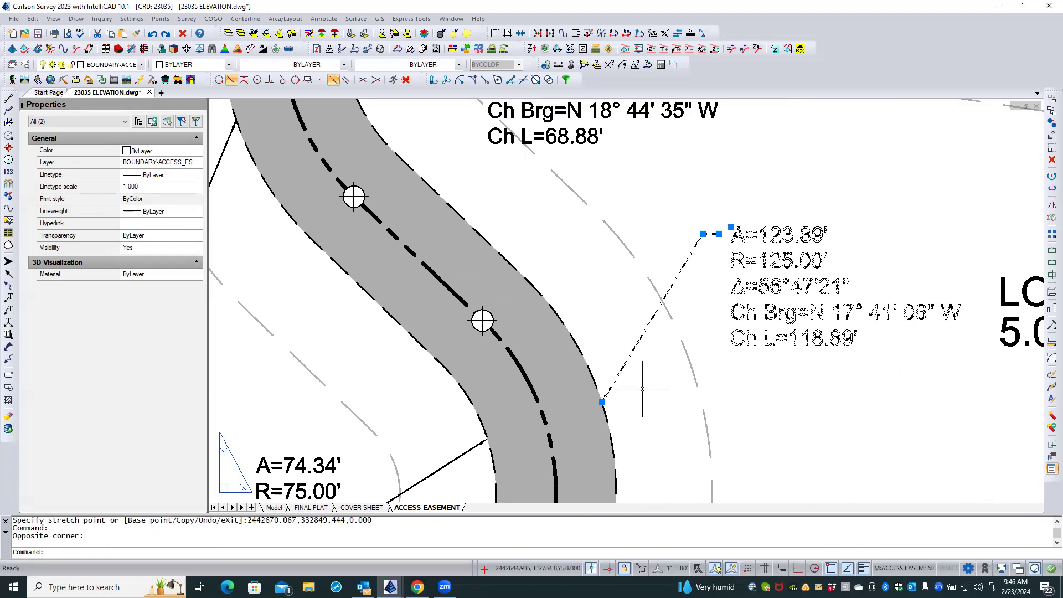
# Inspect the second bend's east arc label and its leader's properties, including the arrow size.
pyautogui.scroll(2, 614, 398)
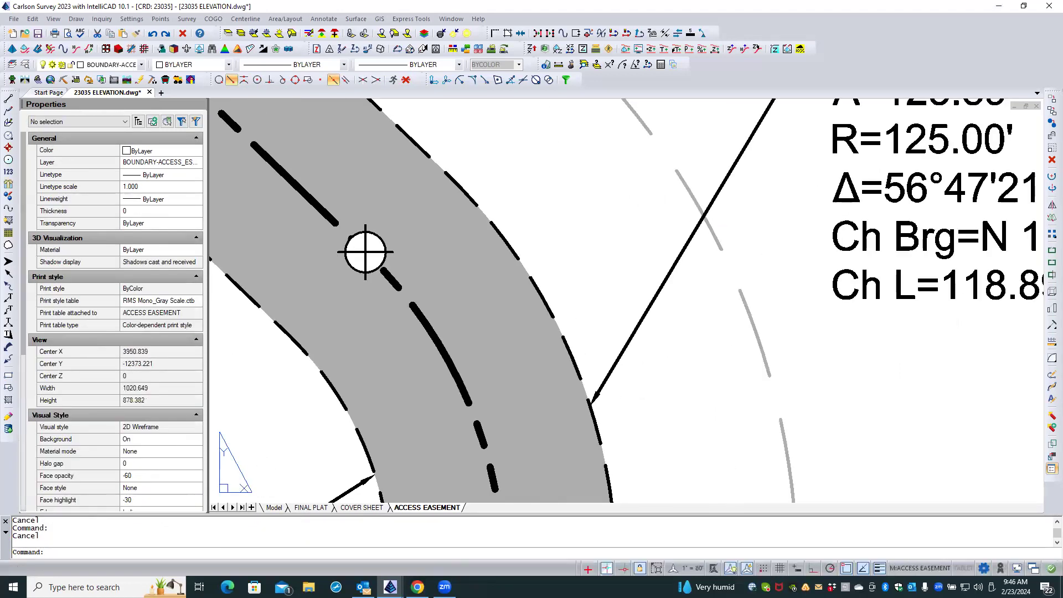
pyautogui.scroll(-4, 615, 397)
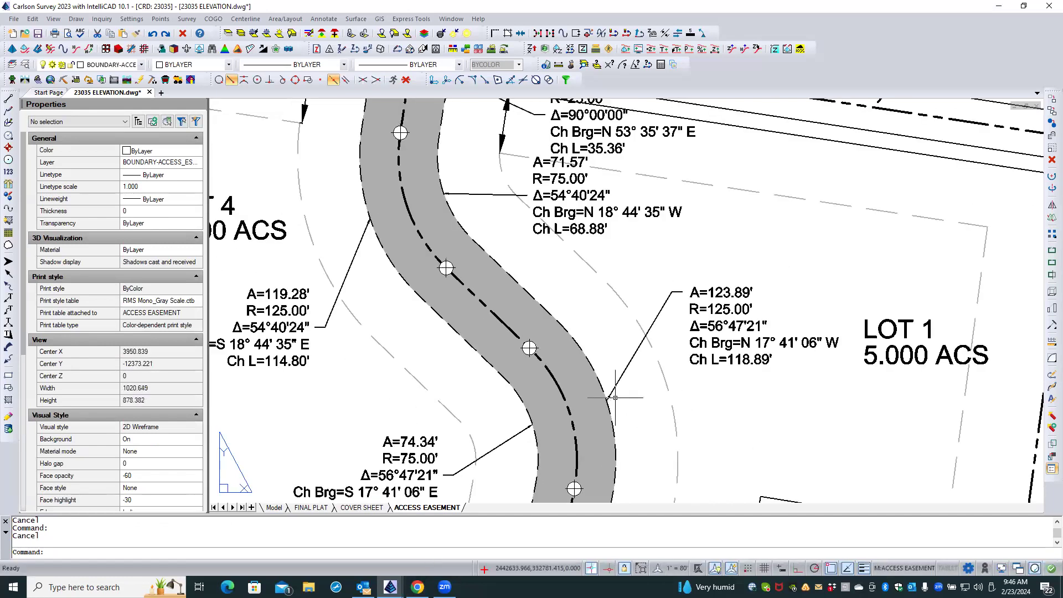
pyautogui.scroll(-2, 615, 398)
pyautogui.scroll(3, 629, 354)
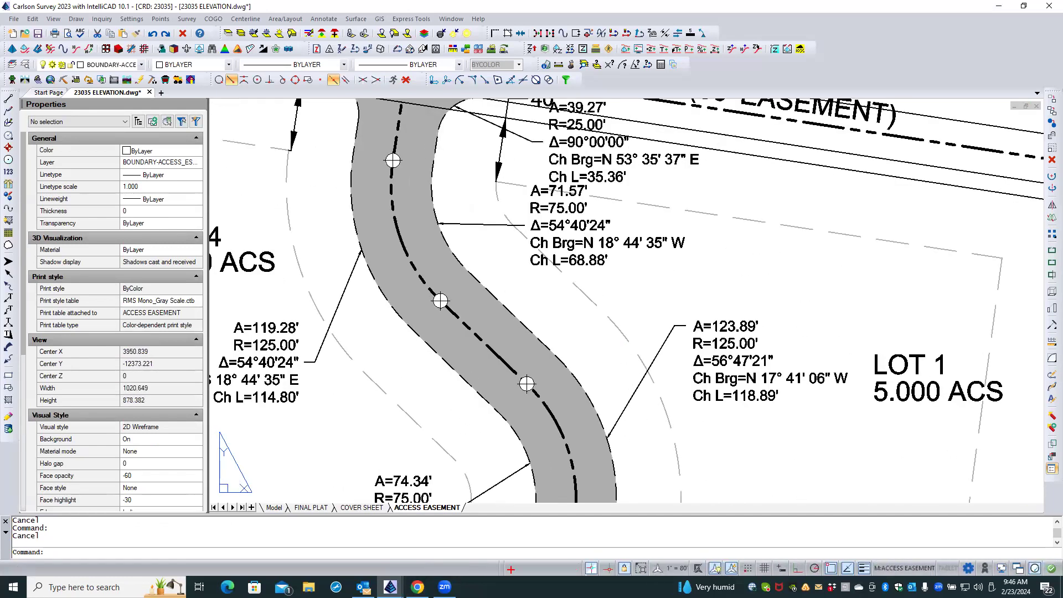
pyautogui.click(715, 328)
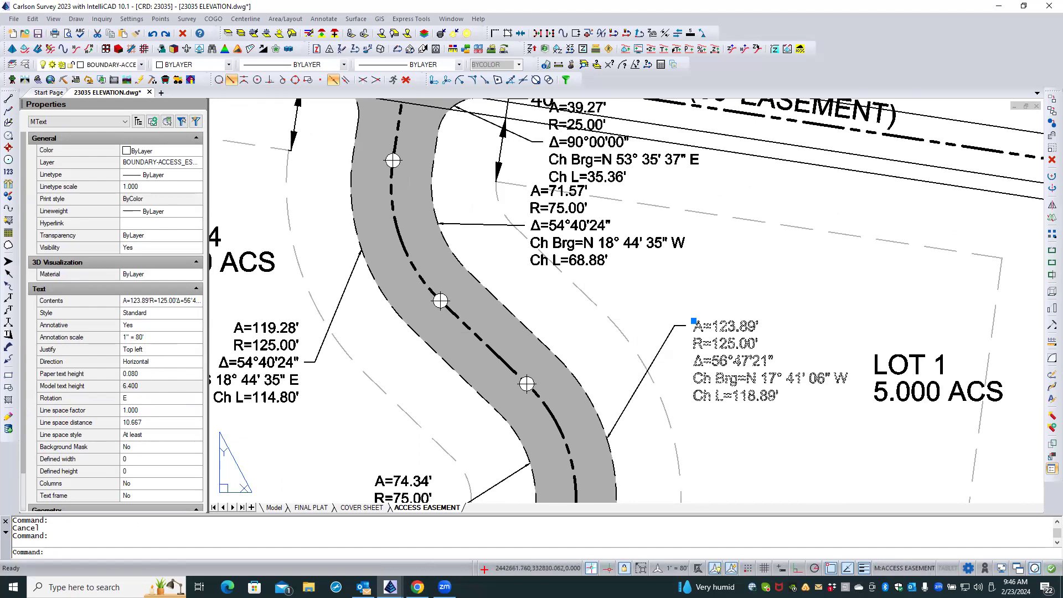
pyautogui.press('Escape')
pyautogui.click(654, 360)
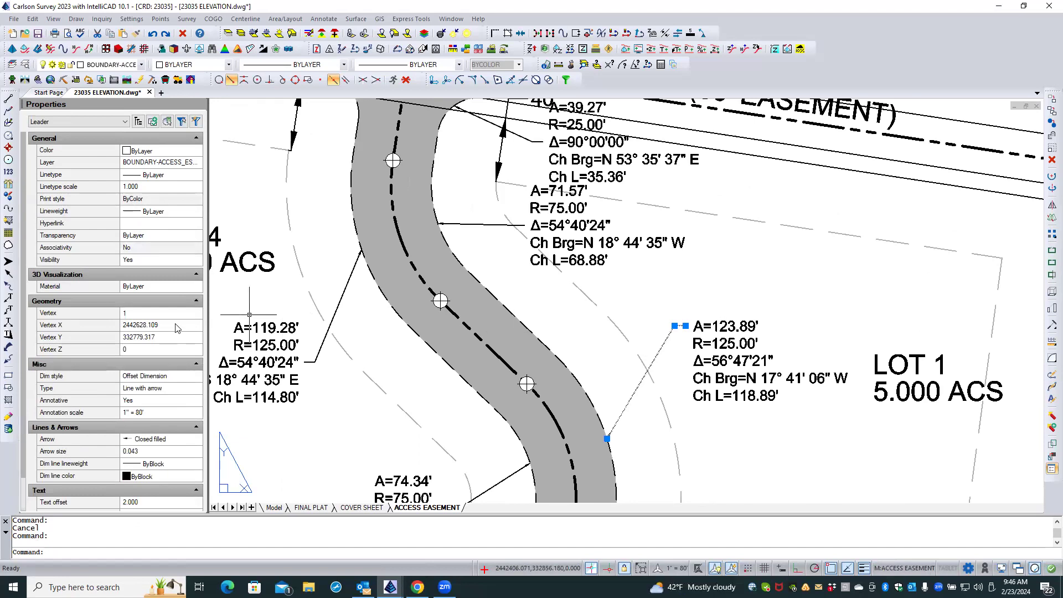
pyautogui.click(139, 452)
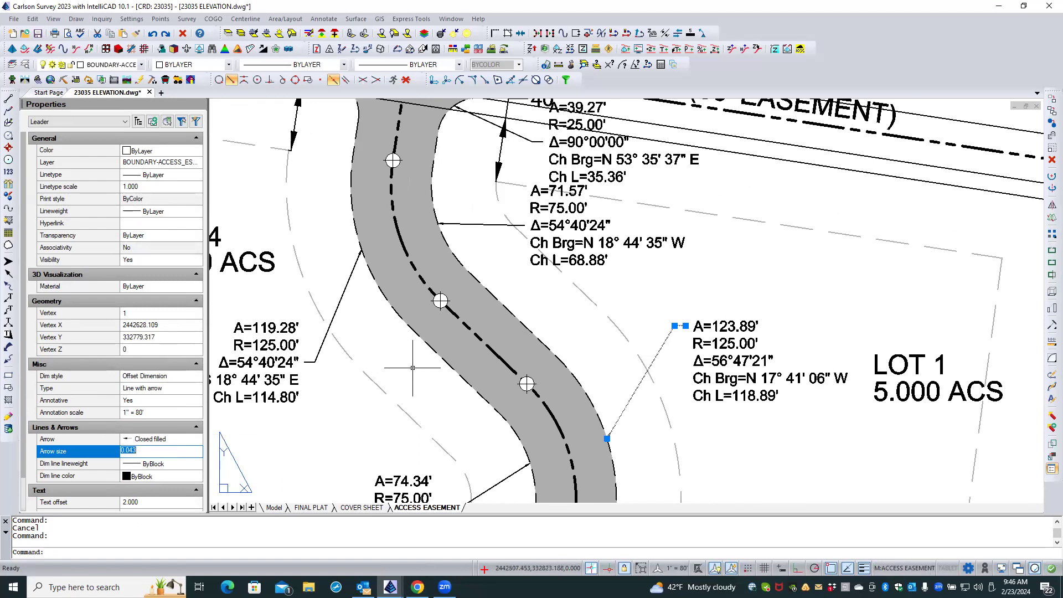
pyautogui.press('Escape')
# Freeze the DIMENTXT layer by picking a setback dimension near the road entrance.
pyautogui.scroll(-3, 656, 284)
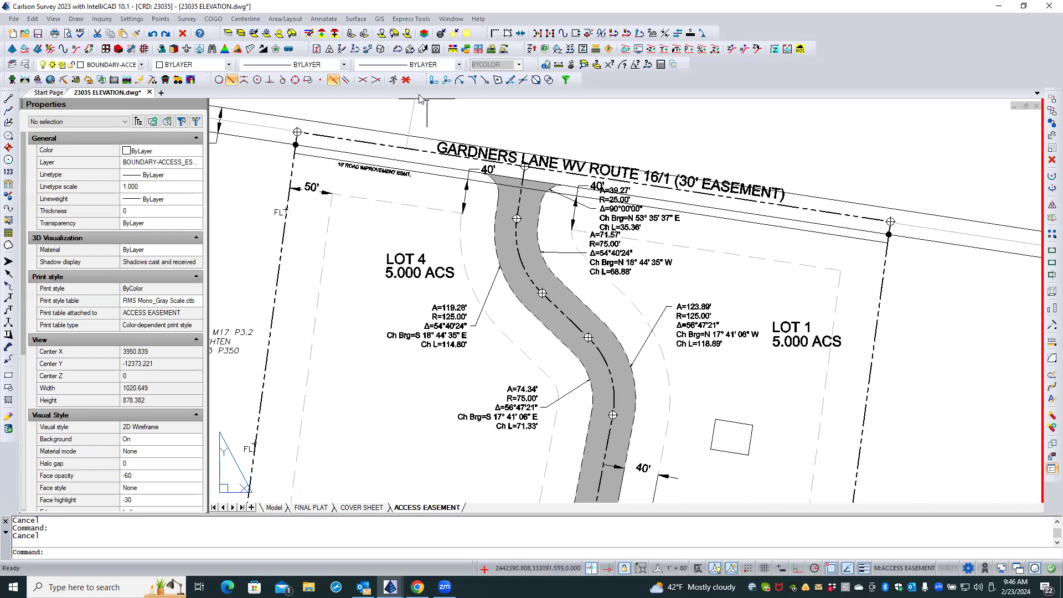
pyautogui.click(254, 34)
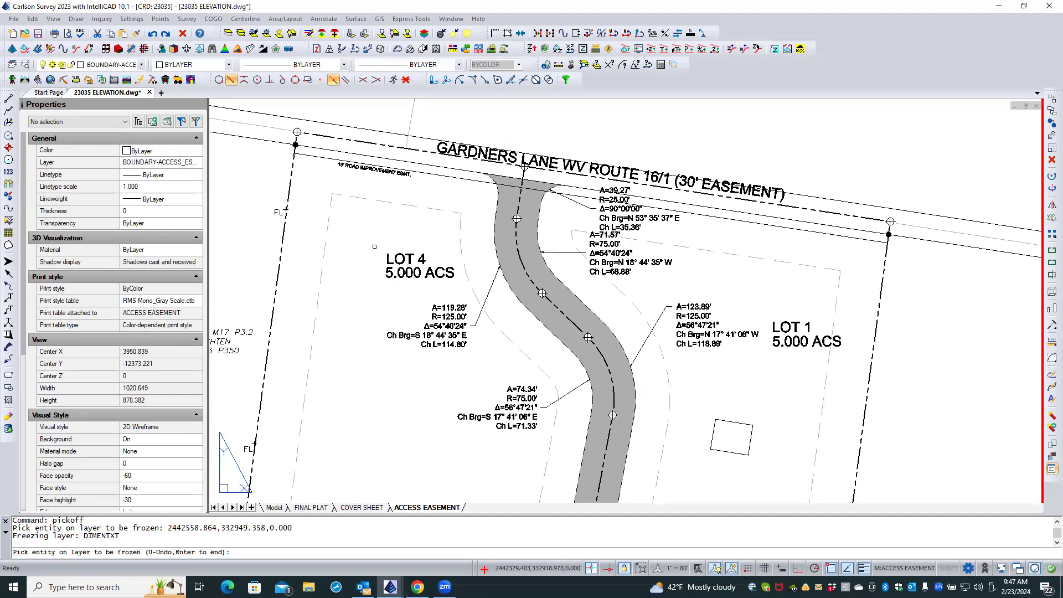
pyautogui.press('Return')
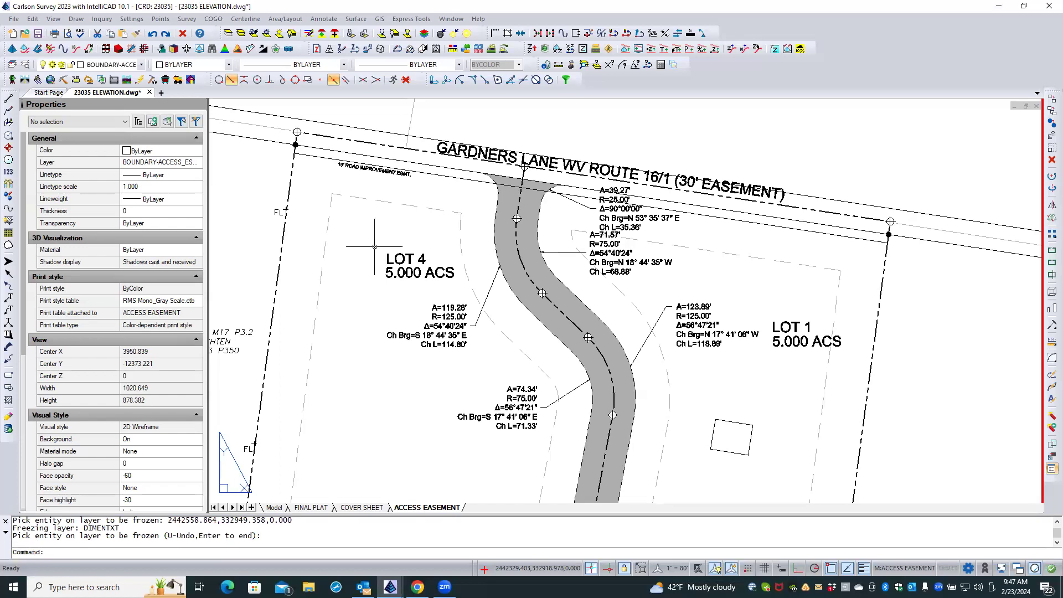
pyautogui.click(373, 303)
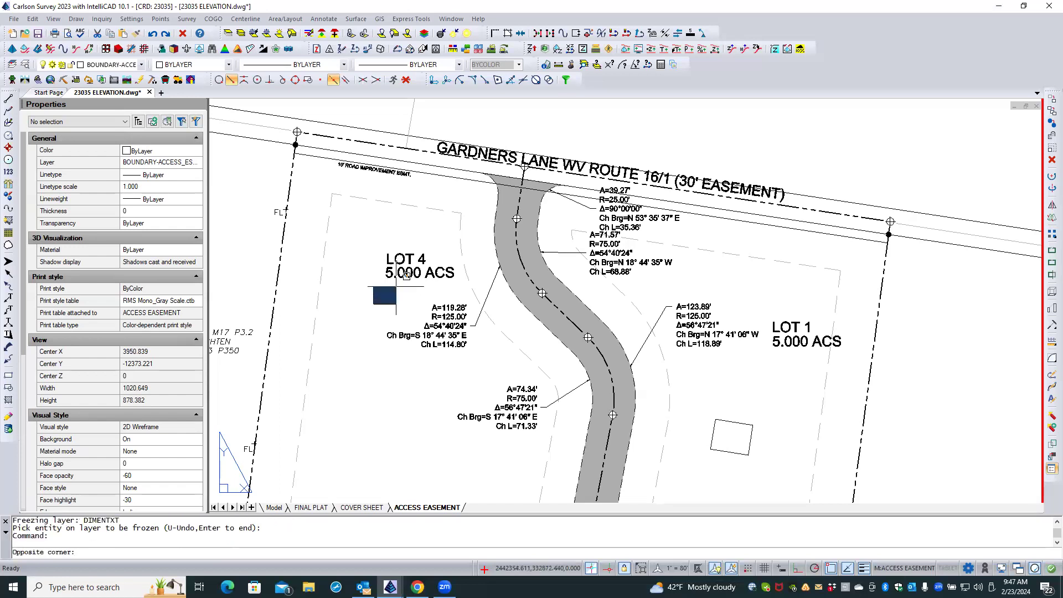
pyautogui.click(397, 286)
pyautogui.click(399, 277)
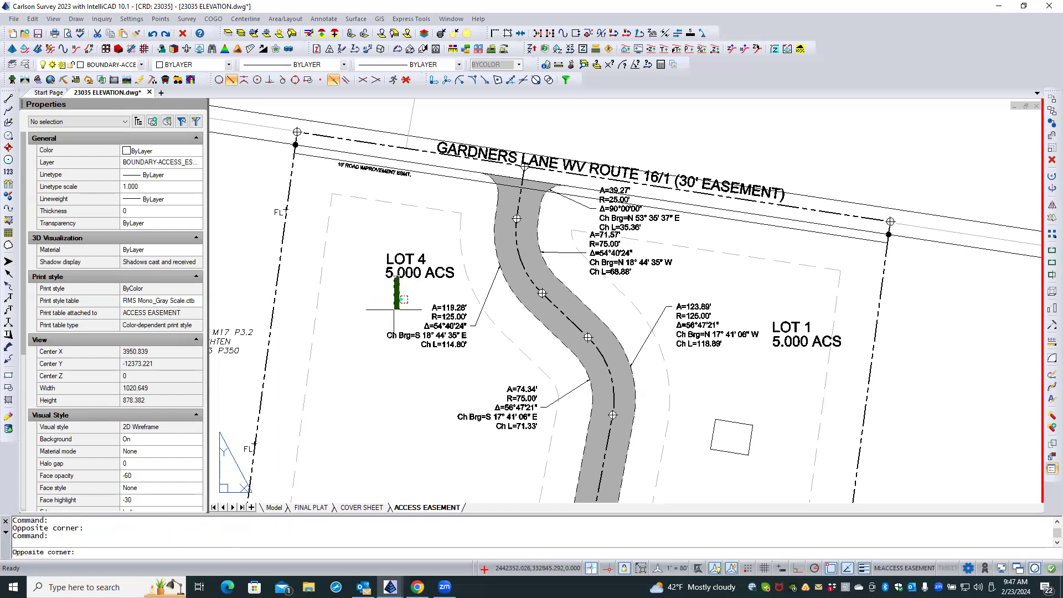
pyautogui.click(386, 277)
pyautogui.click(383, 279)
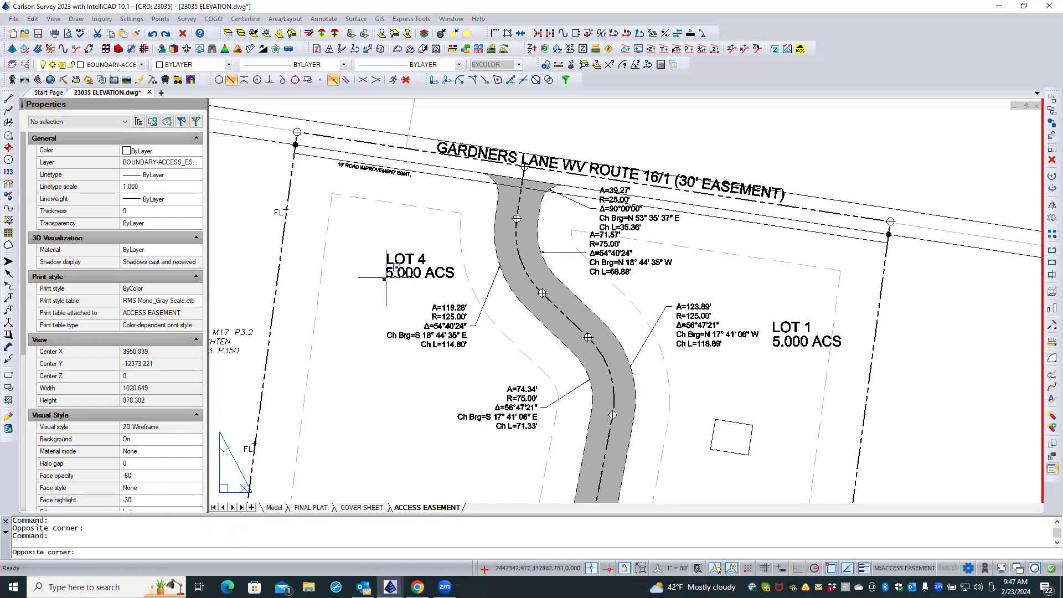
pyautogui.click(386, 277)
pyautogui.click(389, 271)
pyautogui.click(356, 283)
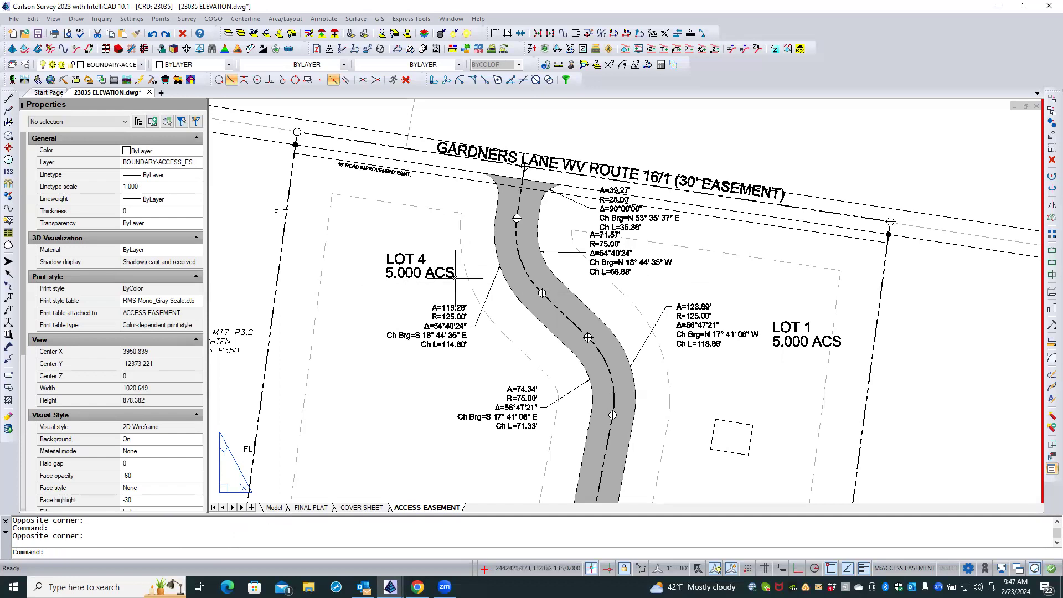
# Examine the stacked arc labels and leaders beside the road entrance, both in the whole layout and close up.
pyautogui.scroll(-2, 469, 283)
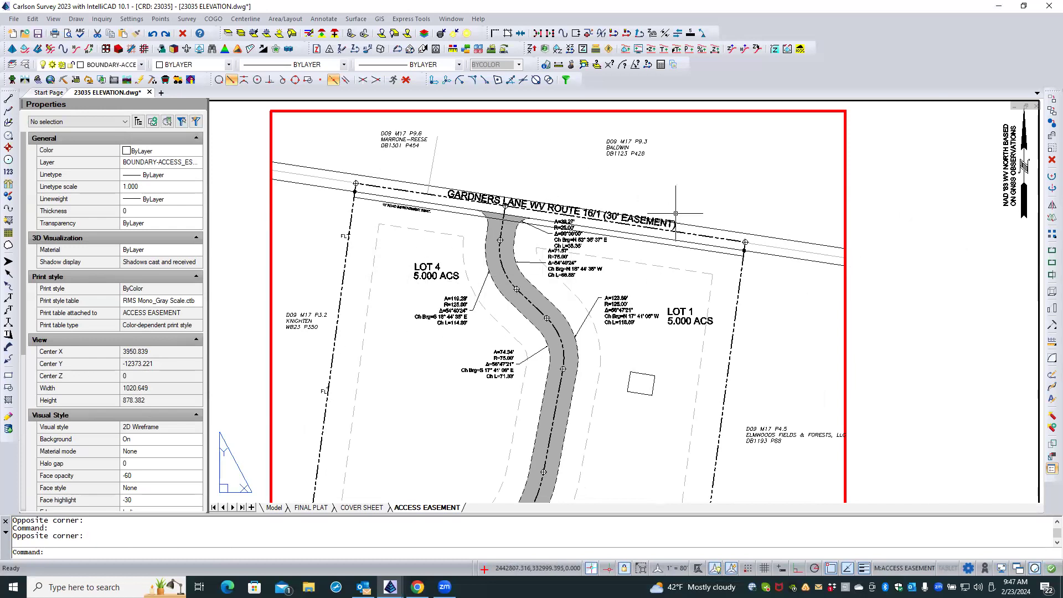
pyautogui.doubleClick(880, 253)
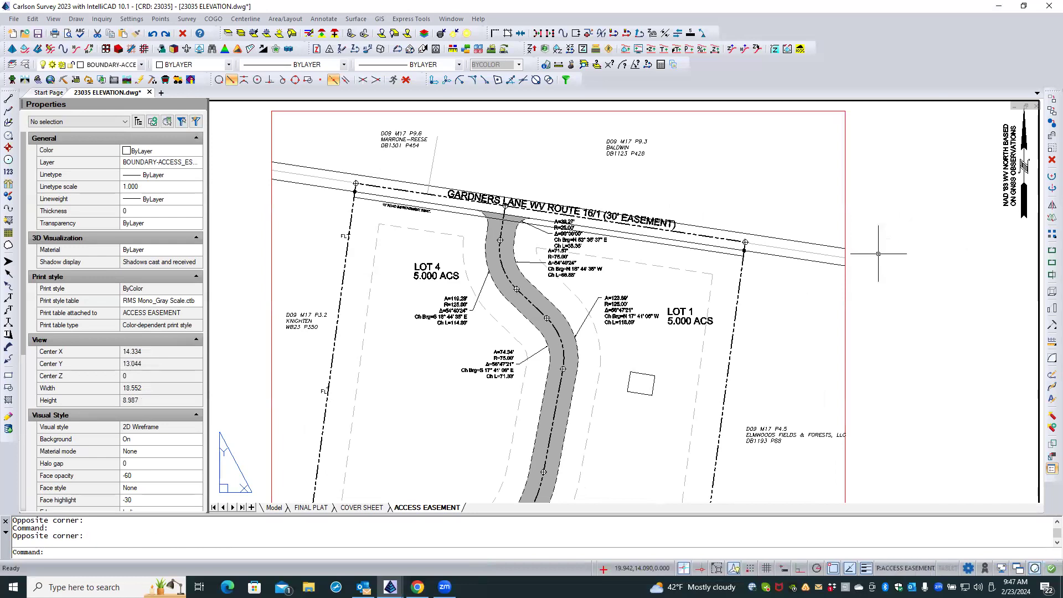
pyautogui.doubleClick(781, 293)
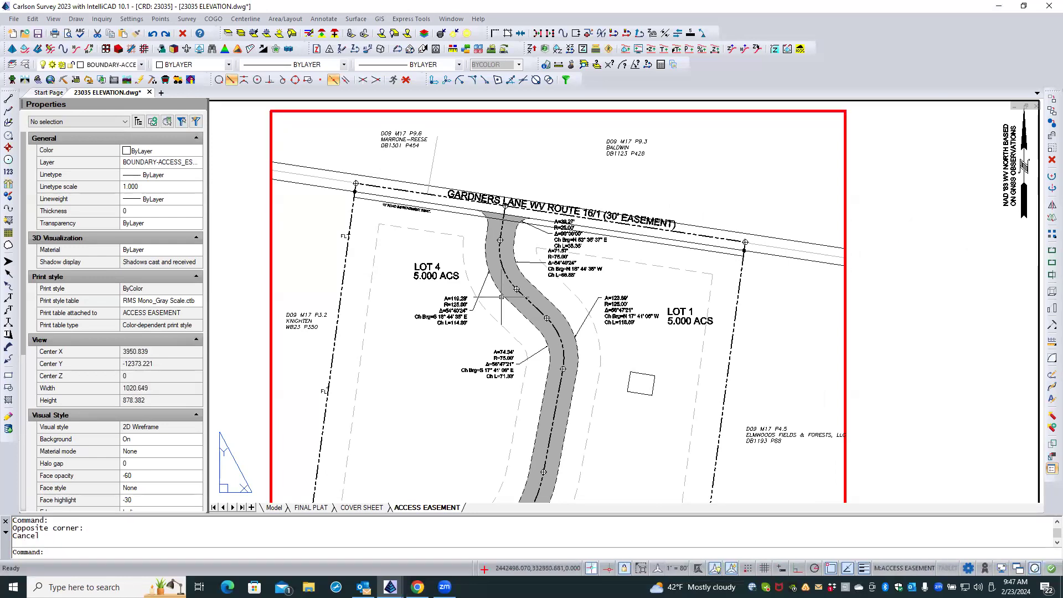
pyautogui.scroll(3, 550, 222)
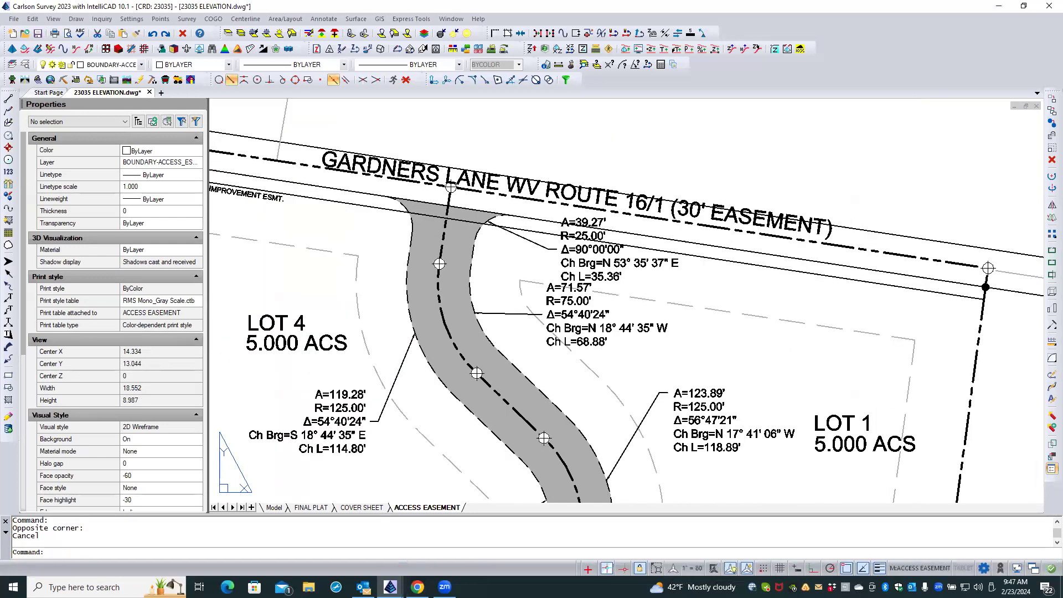
pyautogui.scroll(3, 510, 237)
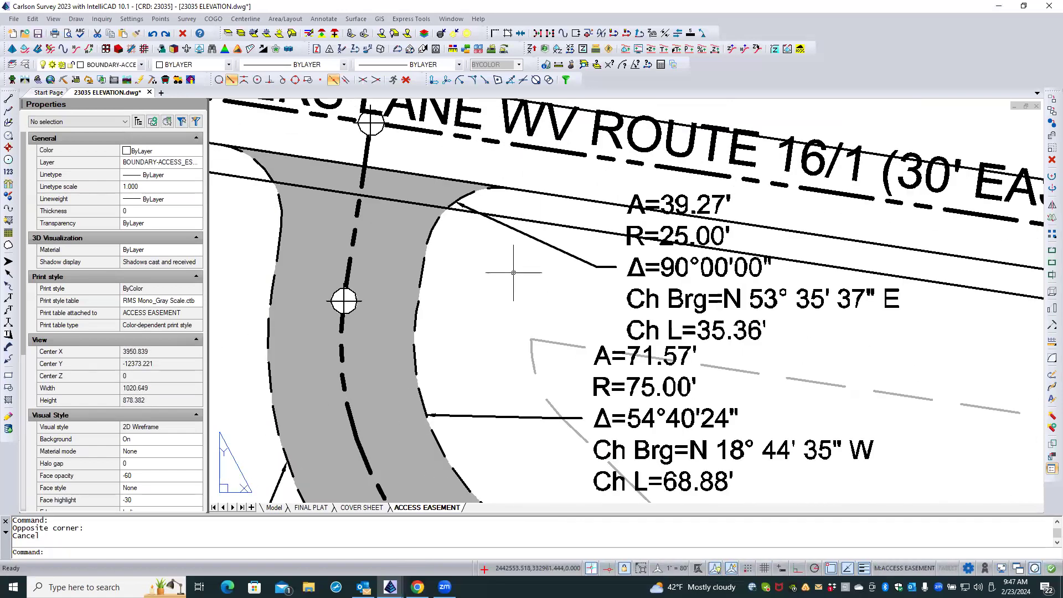
pyautogui.scroll(-3, 510, 287)
pyautogui.scroll(-1, 519, 288)
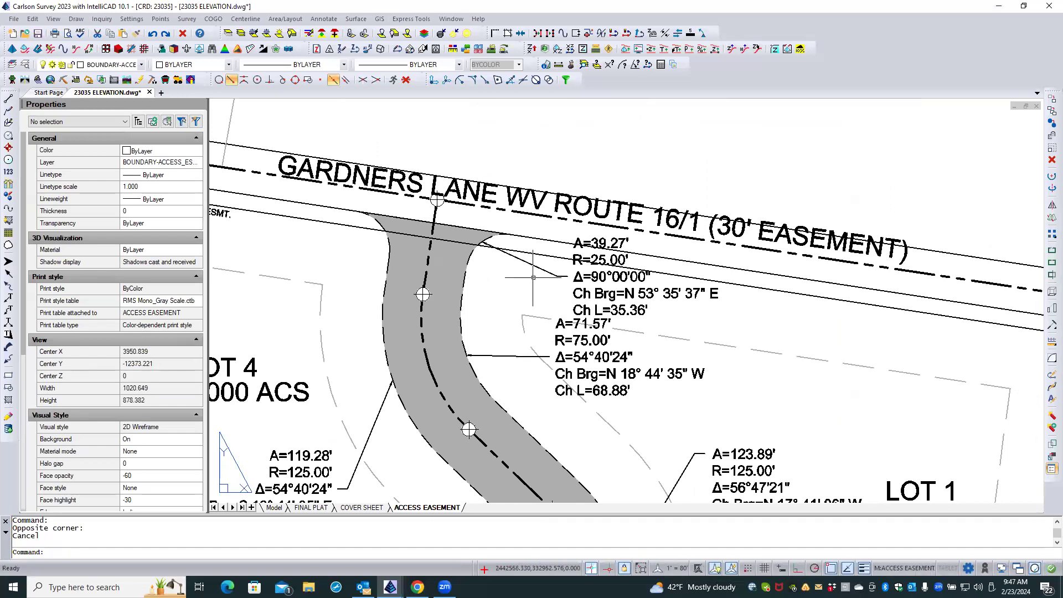
pyautogui.click(711, 225)
pyautogui.click(711, 225)
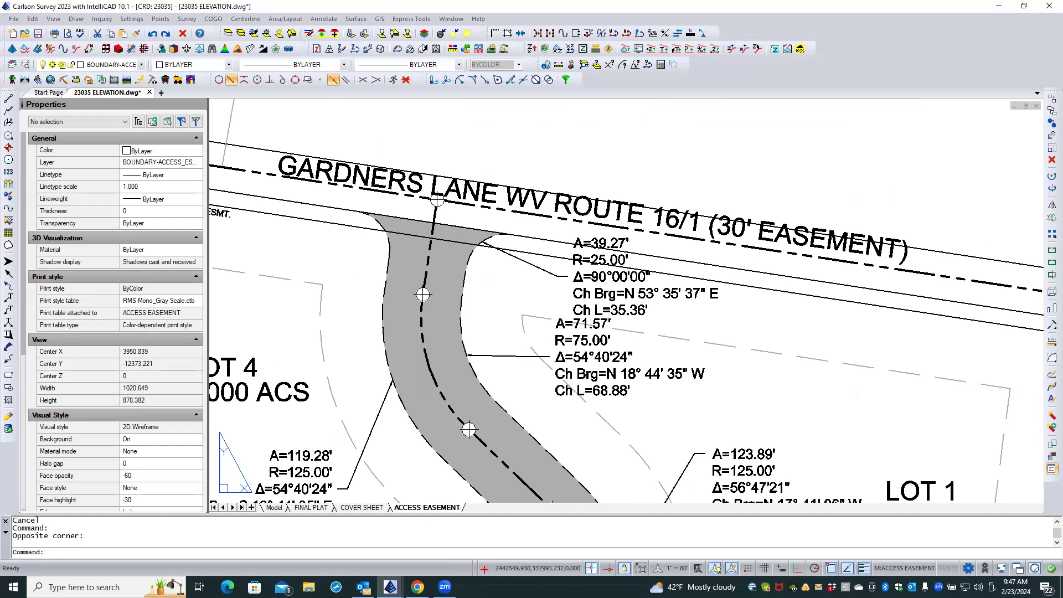
# Return to paper space and check the properties of the GARDNERS LANE road name text.
pyautogui.scroll(-1, 515, 229)
pyautogui.scroll(-3, 534, 269)
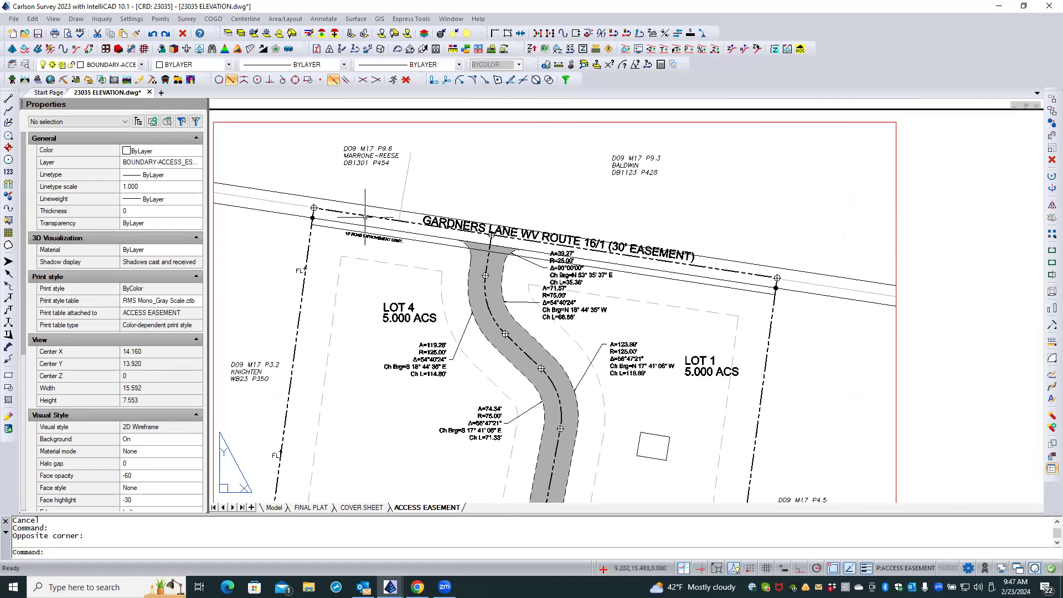
pyautogui.scroll(3, 527, 241)
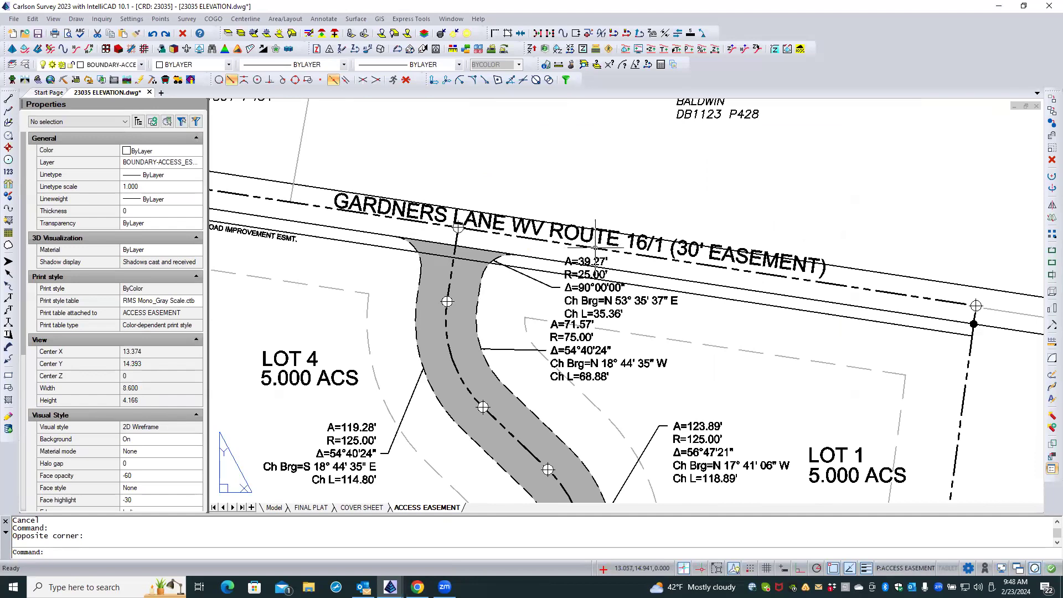
pyautogui.scroll(-3, 620, 211)
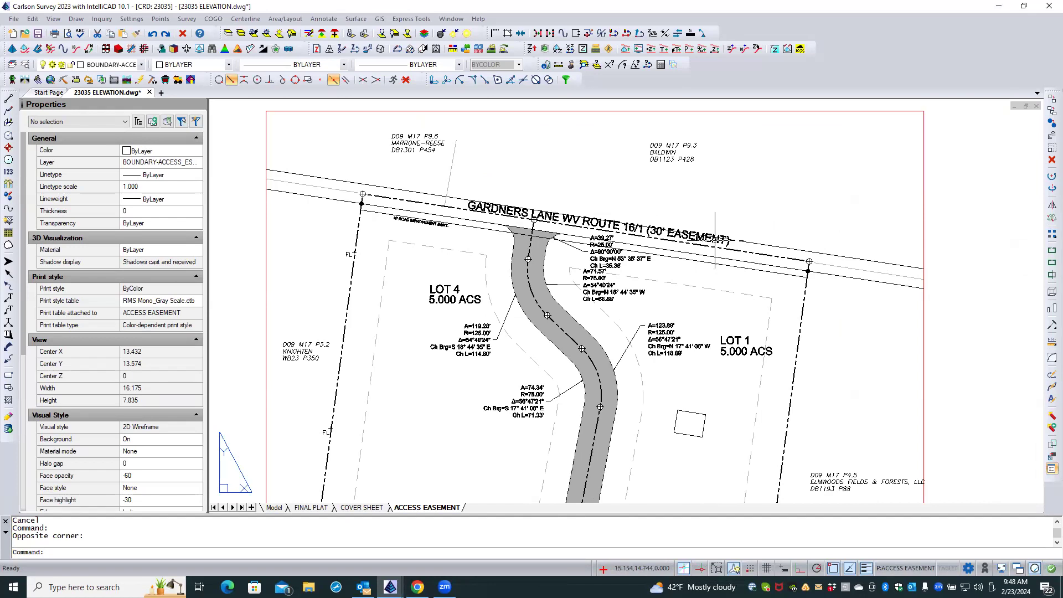
pyautogui.click(655, 233)
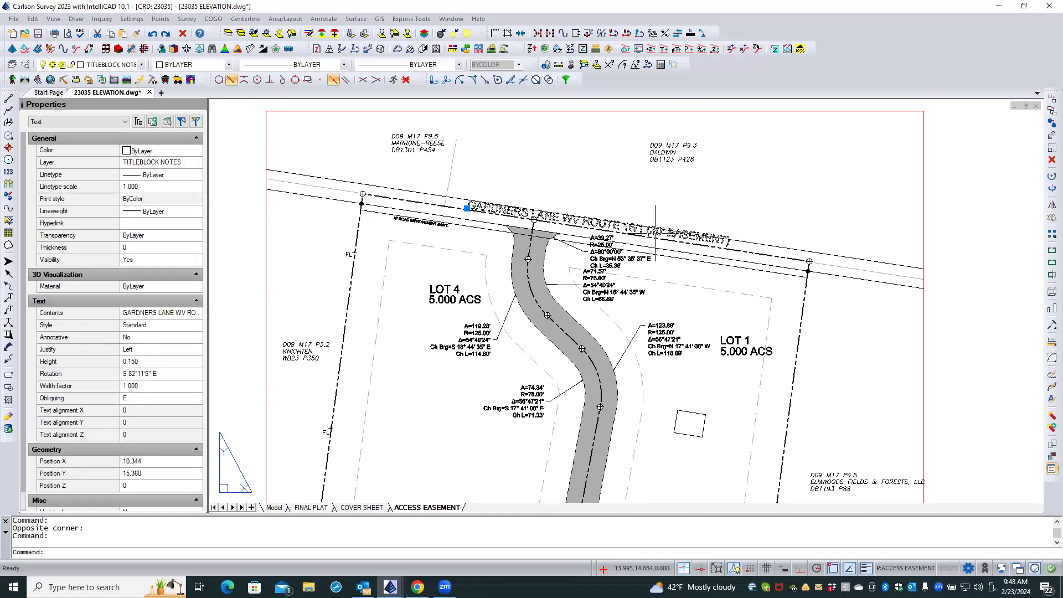
pyautogui.press('Escape')
pyautogui.press('Escape')
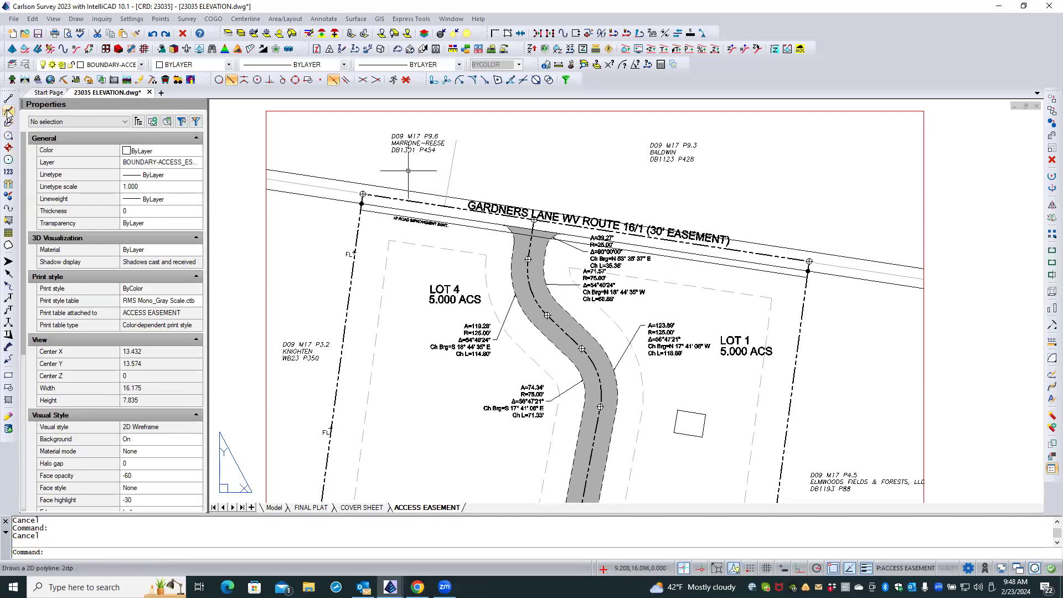
# Draw a 2D line about 8.93 long along the road from the west boundary corner to the east one, using current drawing properties.
pyautogui.click(75, 19)
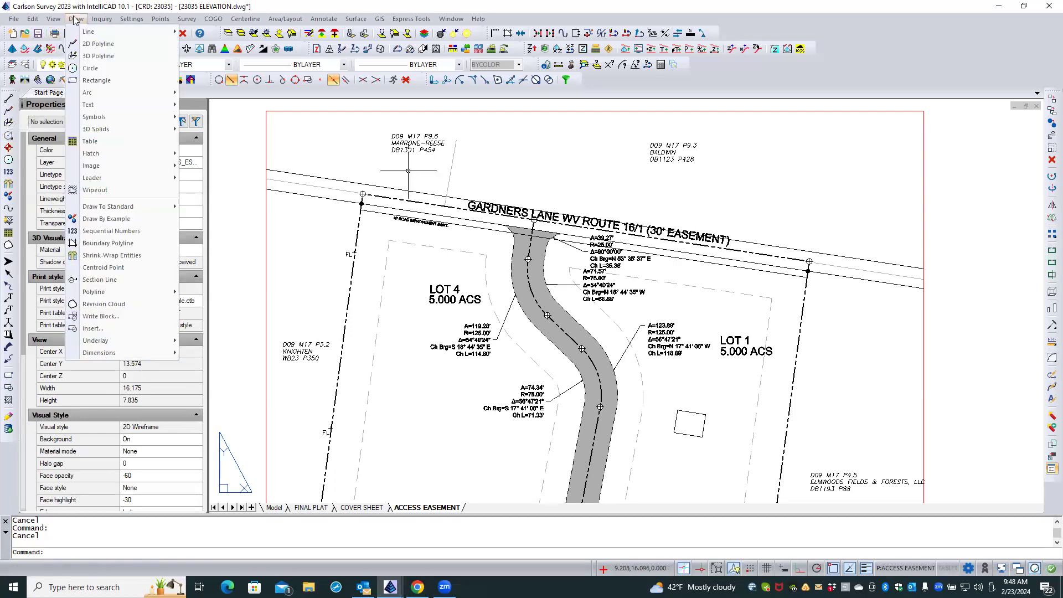
pyautogui.moveTo(91, 34)
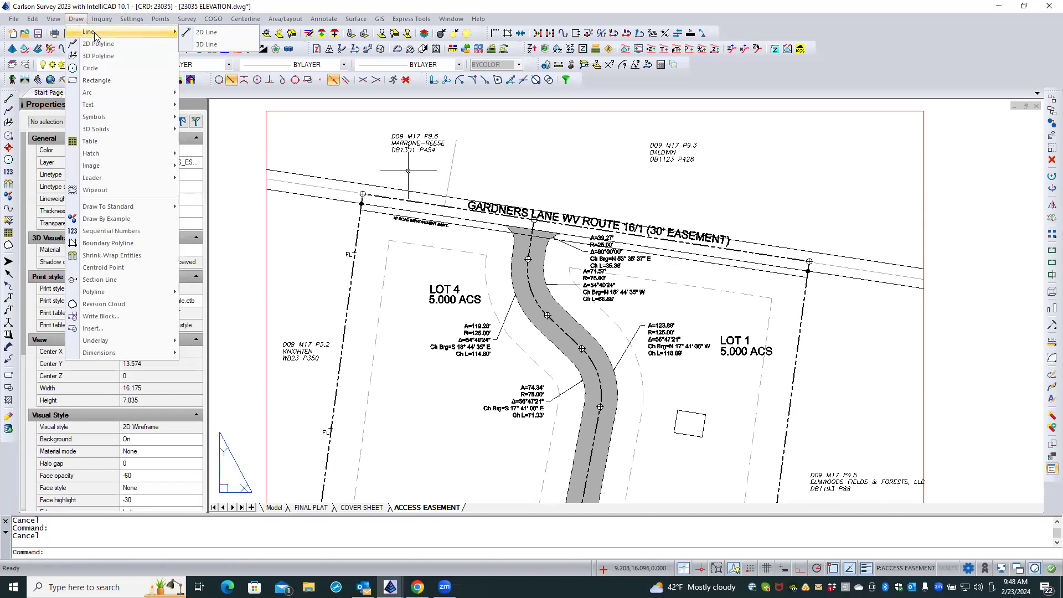
pyautogui.click(206, 33)
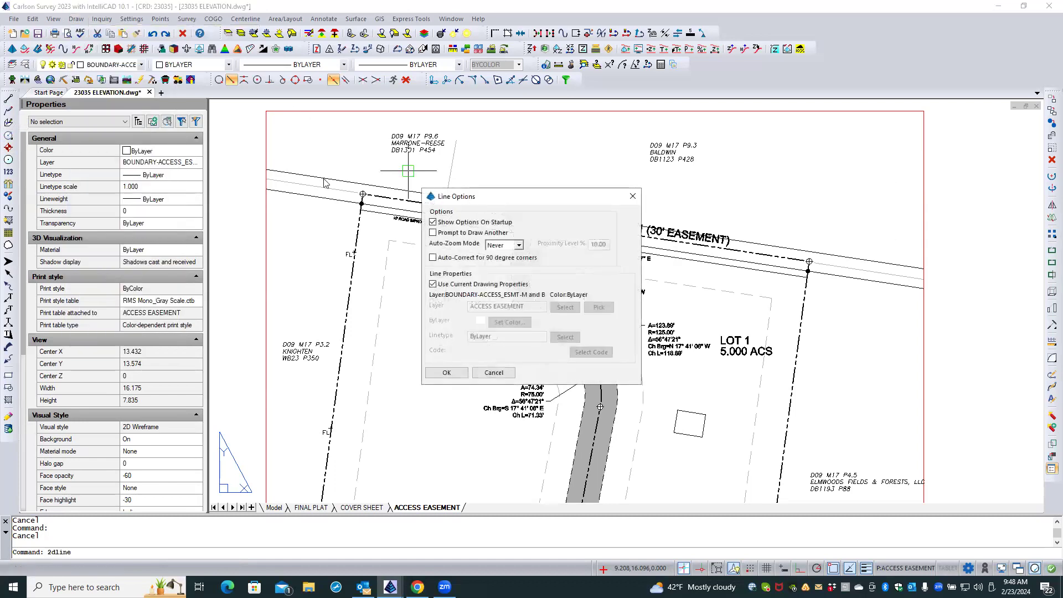
pyautogui.click(458, 378)
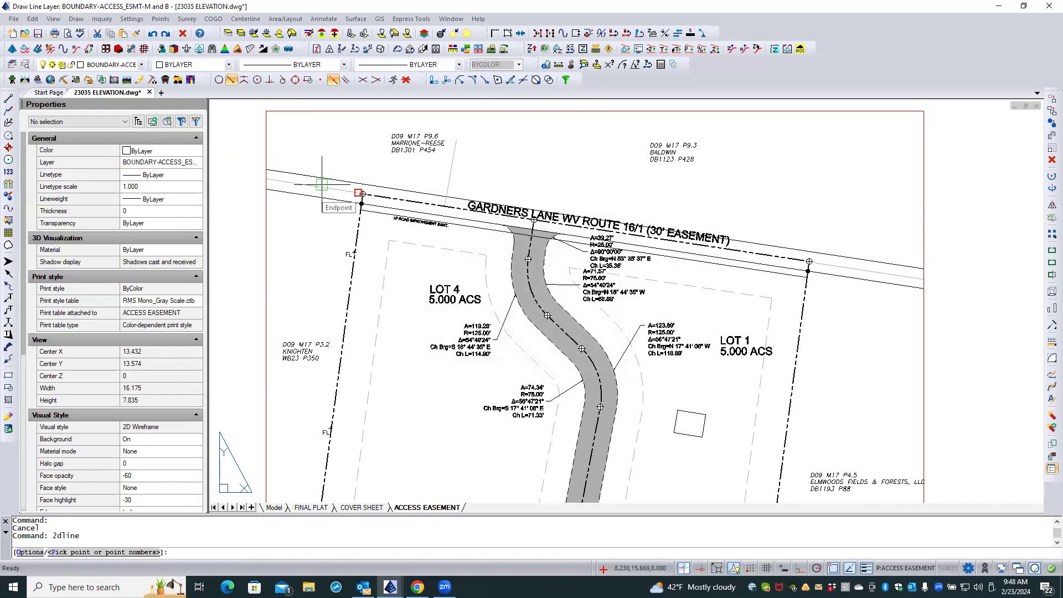
pyautogui.click(359, 193)
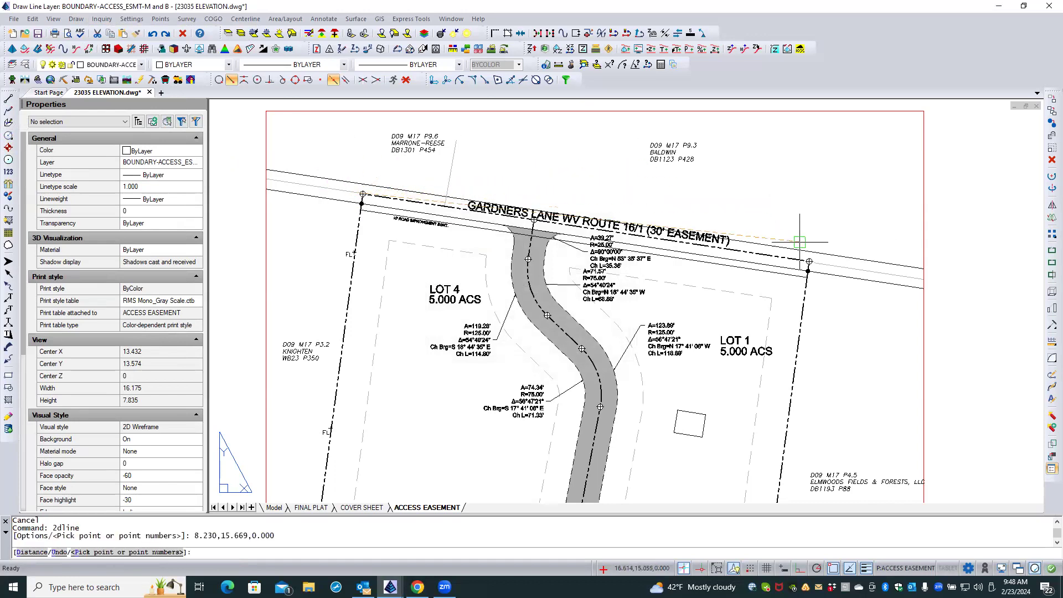
pyautogui.click(828, 262)
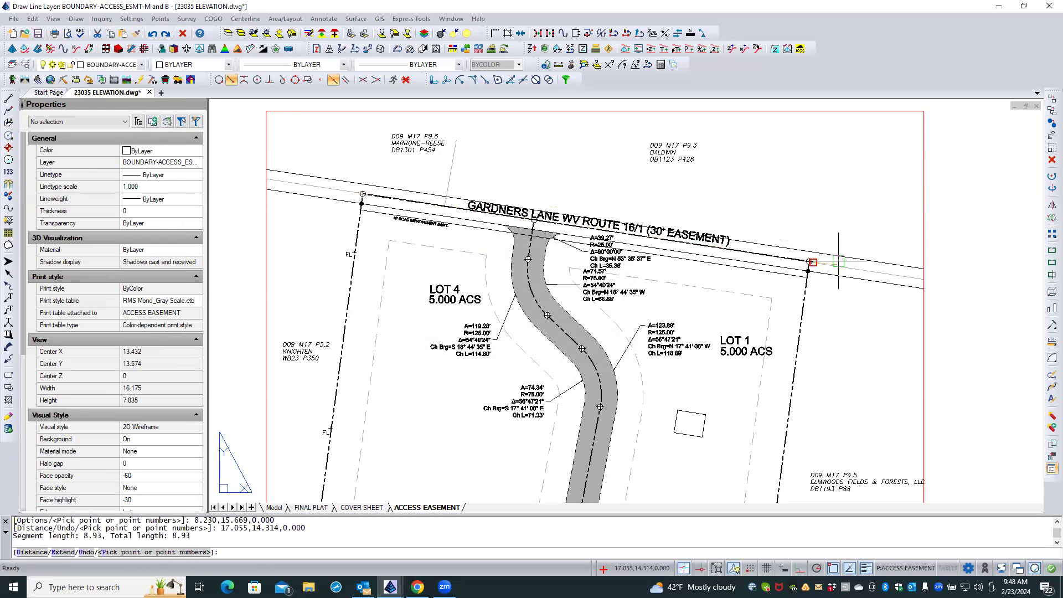
pyautogui.press('Return')
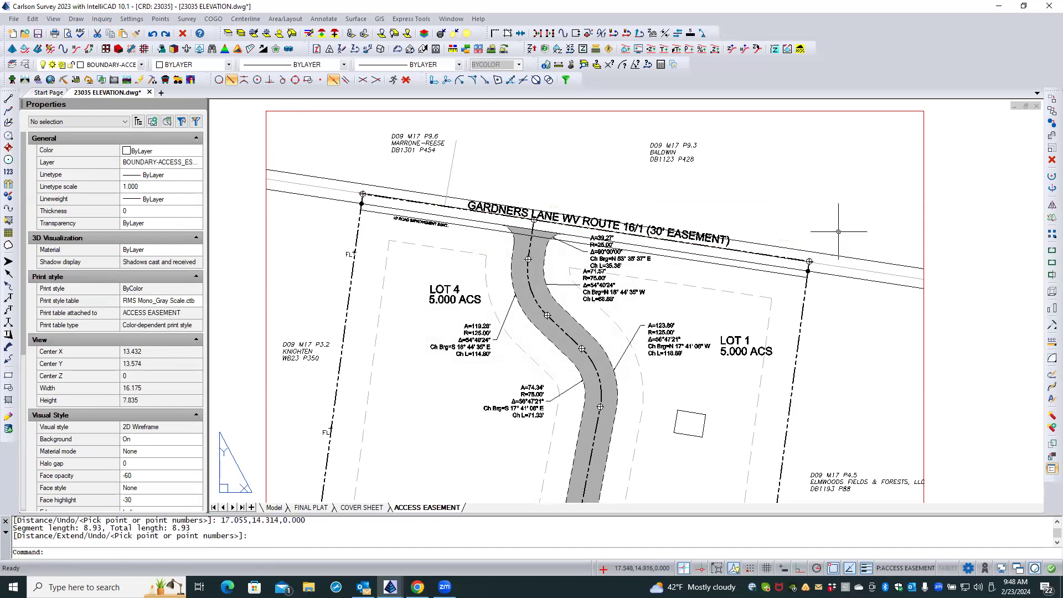
# Move the new line by its midpoint to the northeast, clear above the road name and parallel to the road.
pyautogui.click(773, 254)
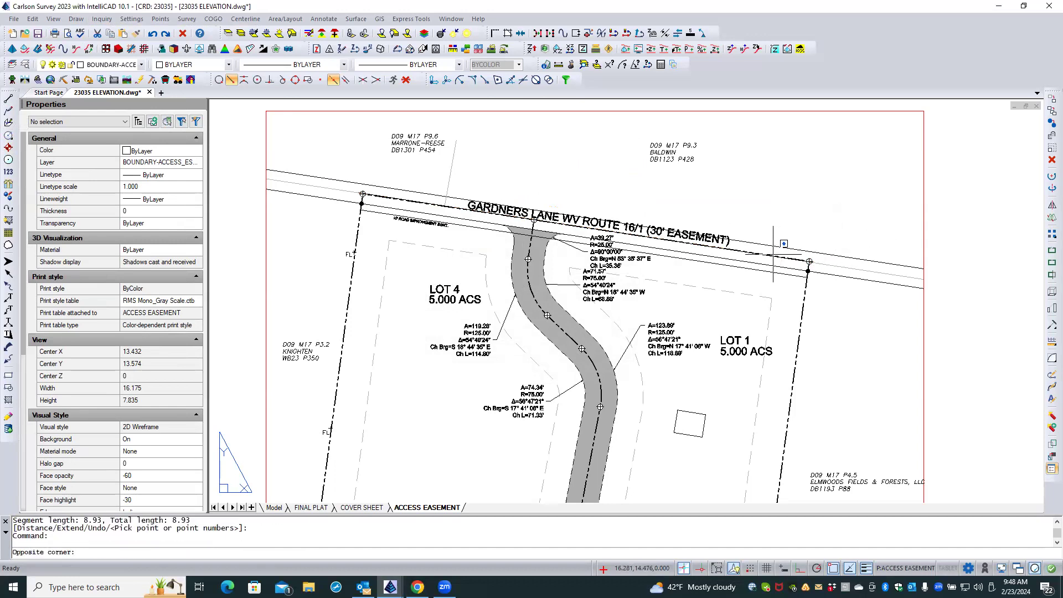
pyautogui.click(774, 256)
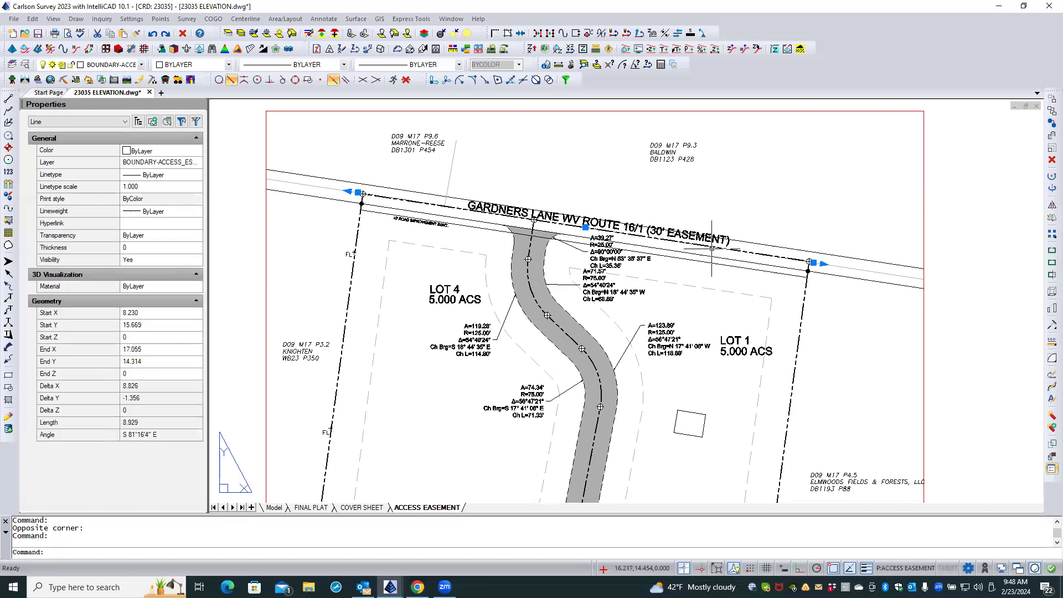
pyautogui.click(585, 227)
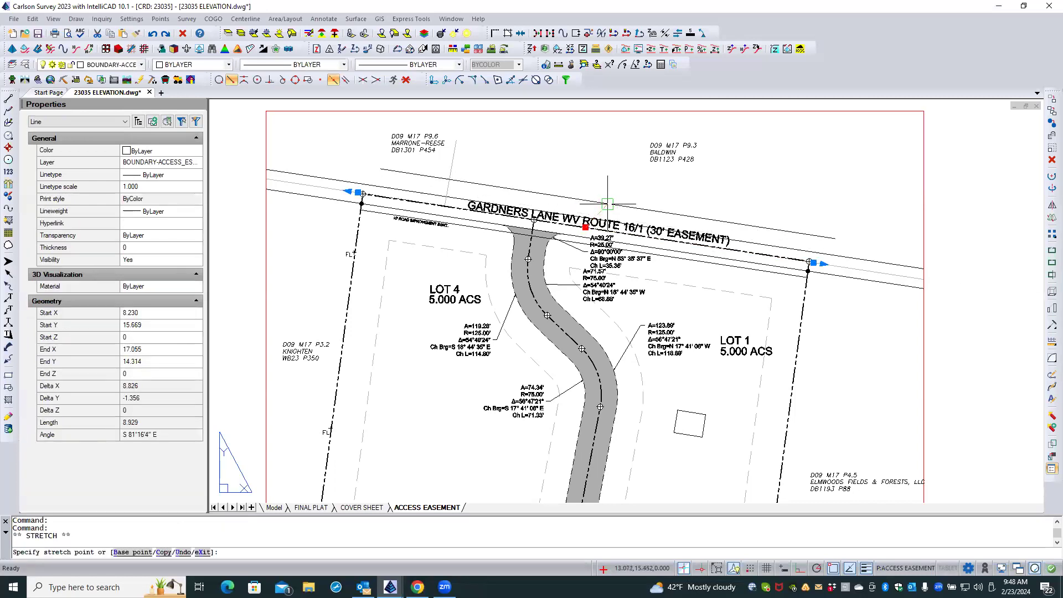
pyautogui.click(608, 204)
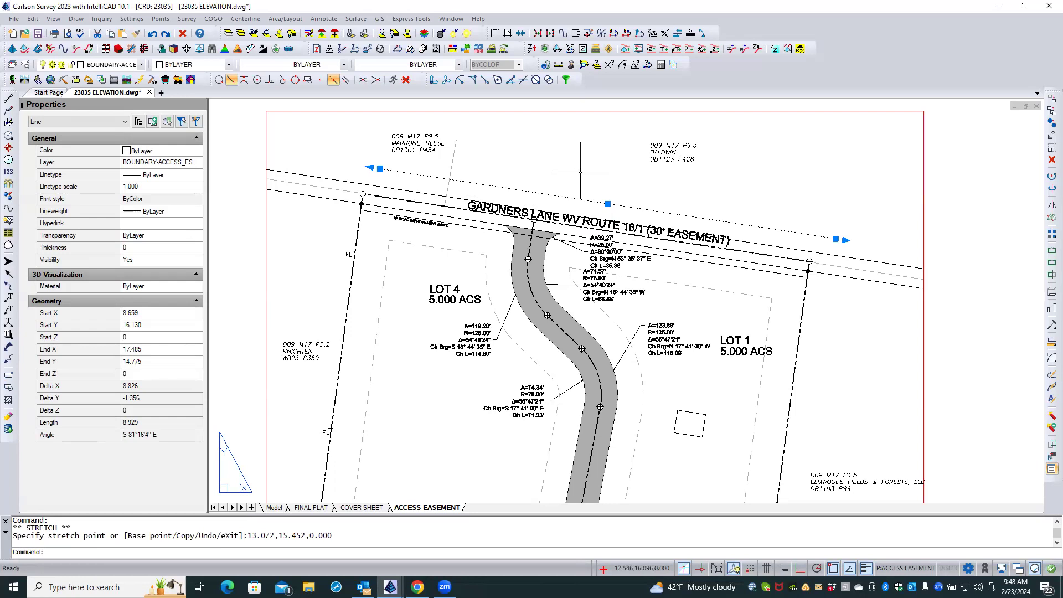
pyautogui.press('Escape')
pyautogui.press('Escape')
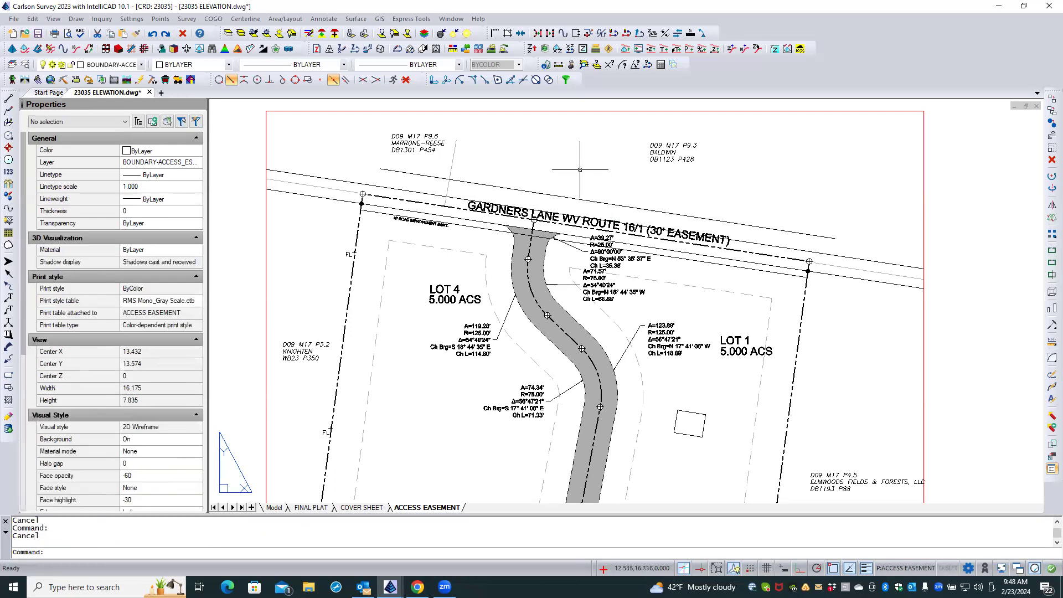
# Check the moved line's angle and Delta X in its properties.
pyautogui.click(557, 195)
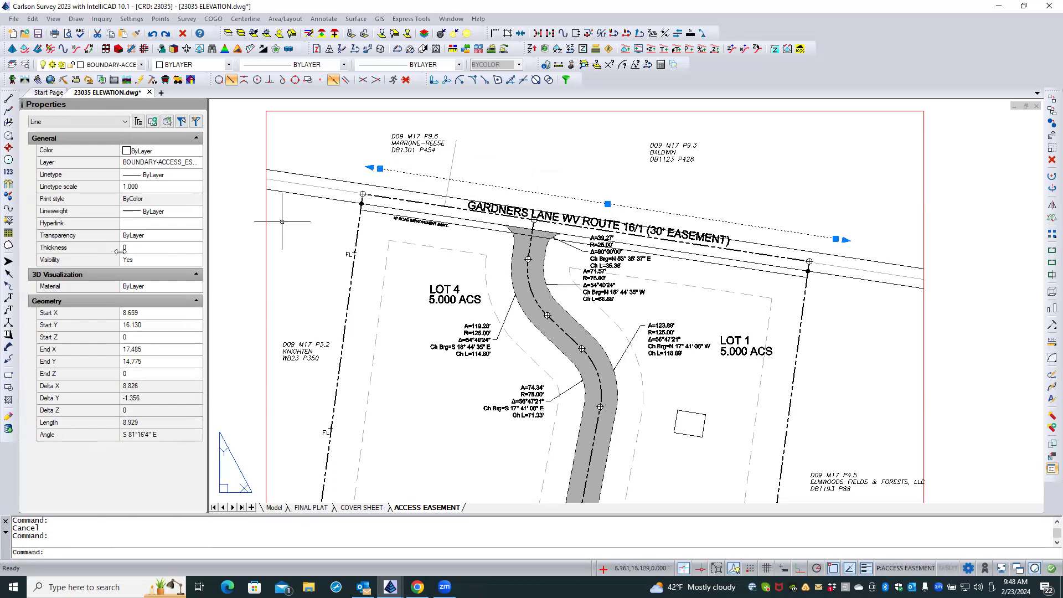
pyautogui.click(161, 440)
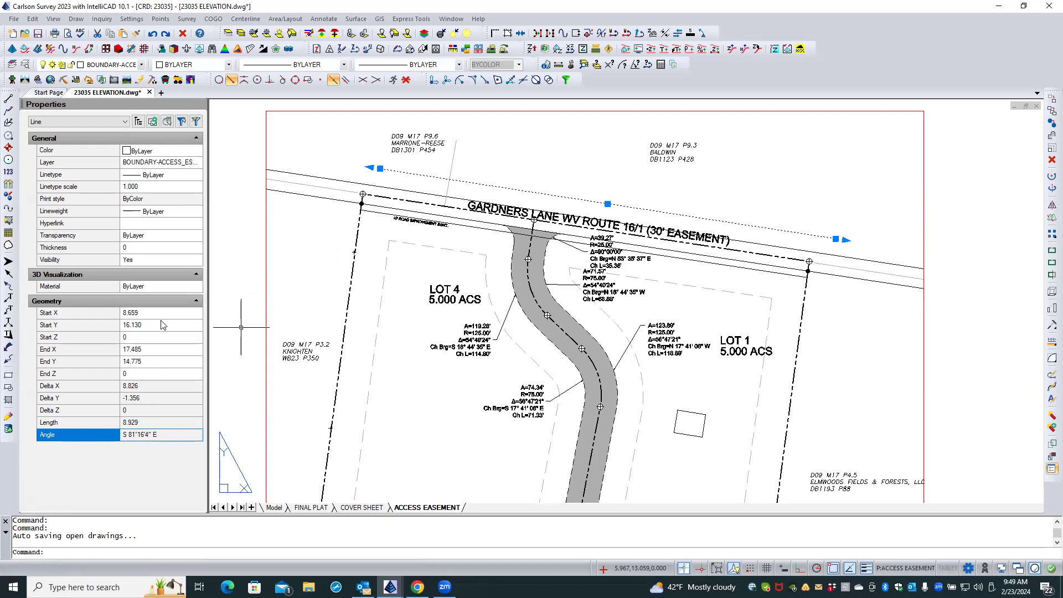
pyautogui.click(162, 388)
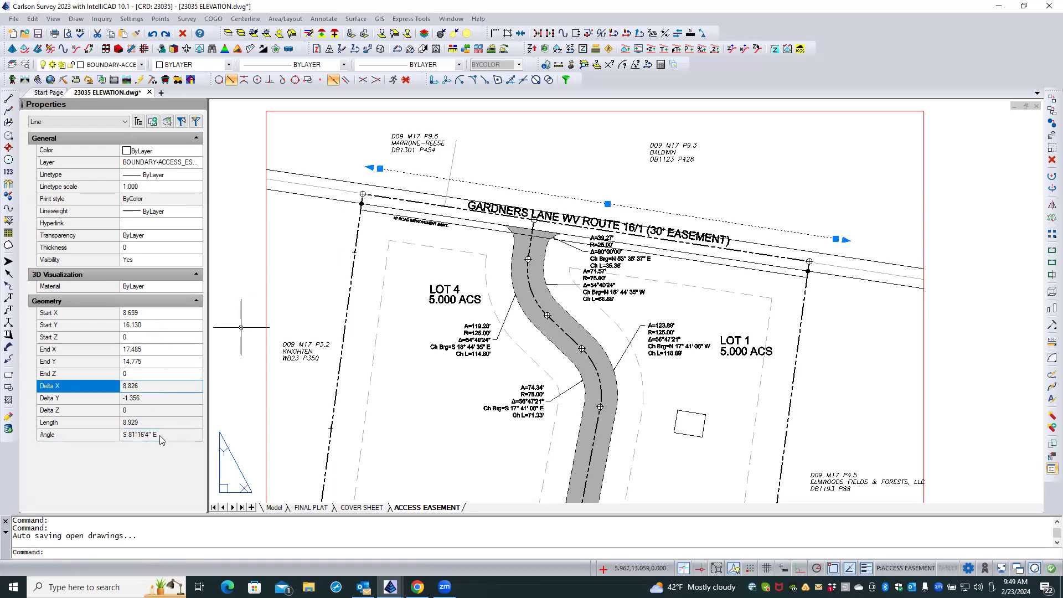
pyautogui.click(161, 439)
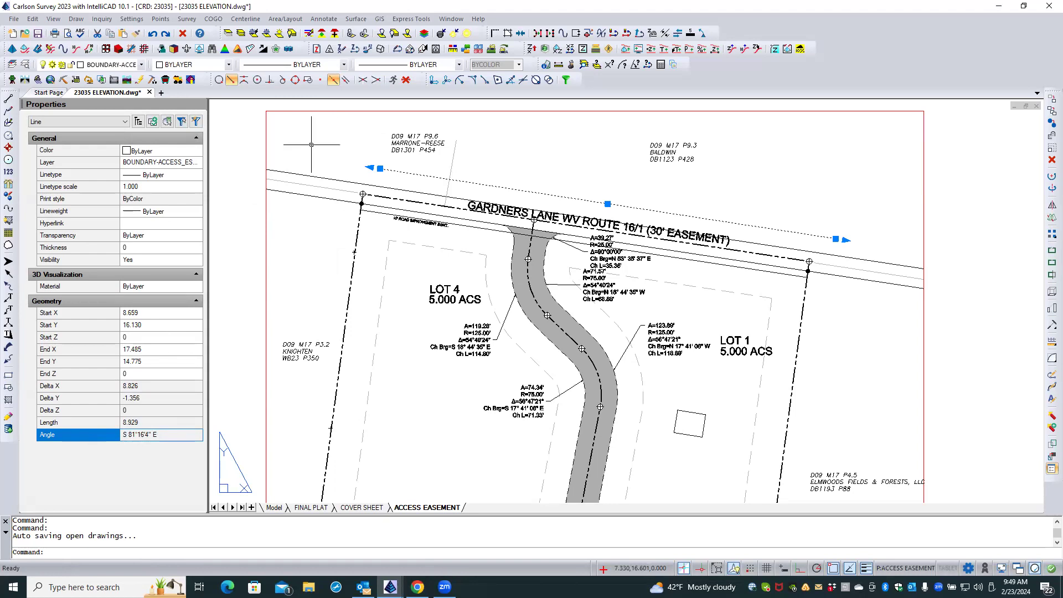
pyautogui.press('Escape')
pyautogui.press('Escape')
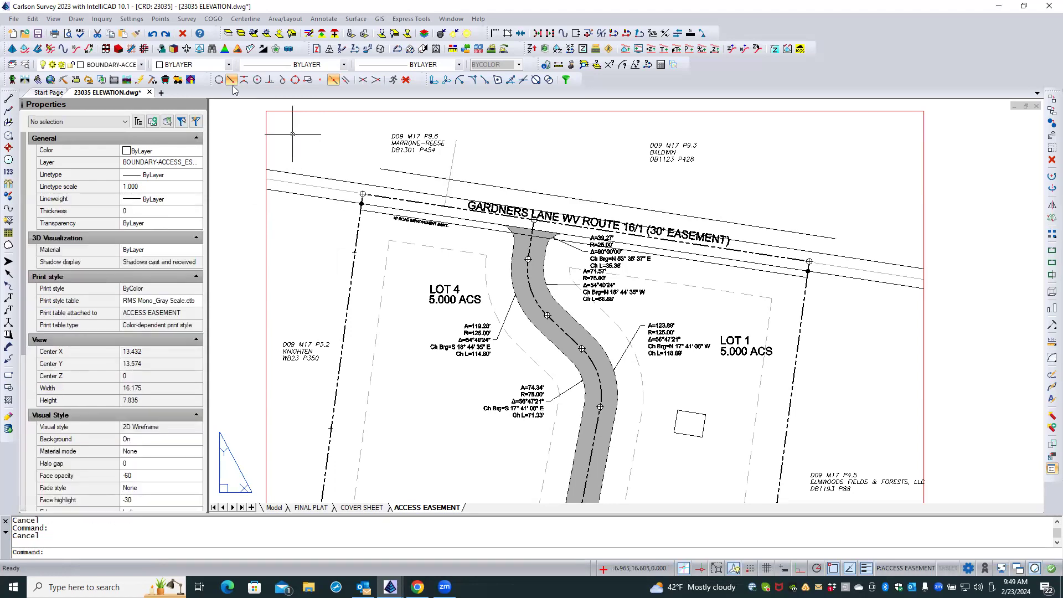
pyautogui.click(105, 20)
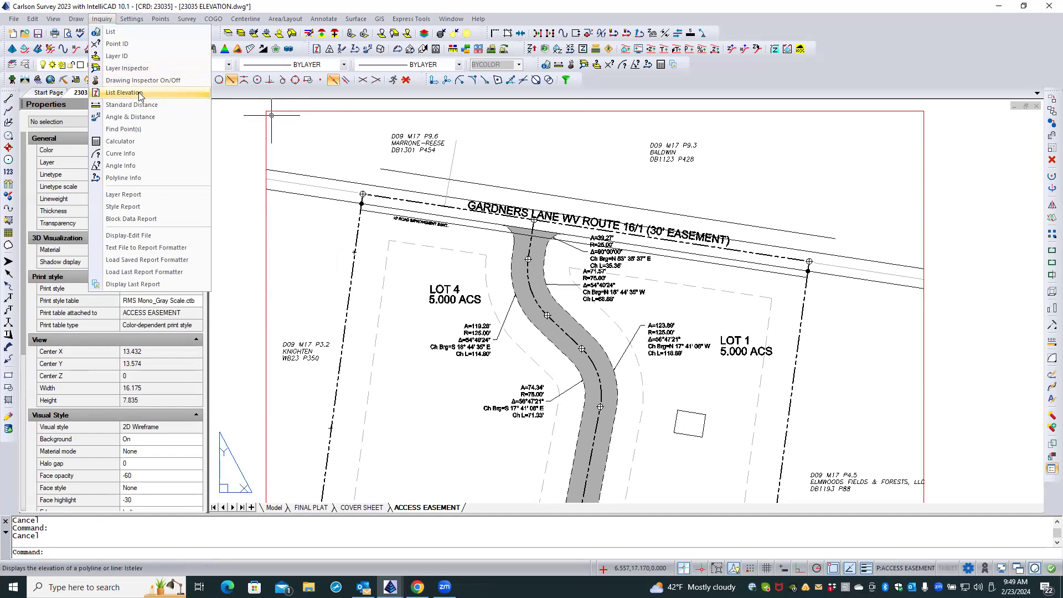
pyautogui.click(126, 178)
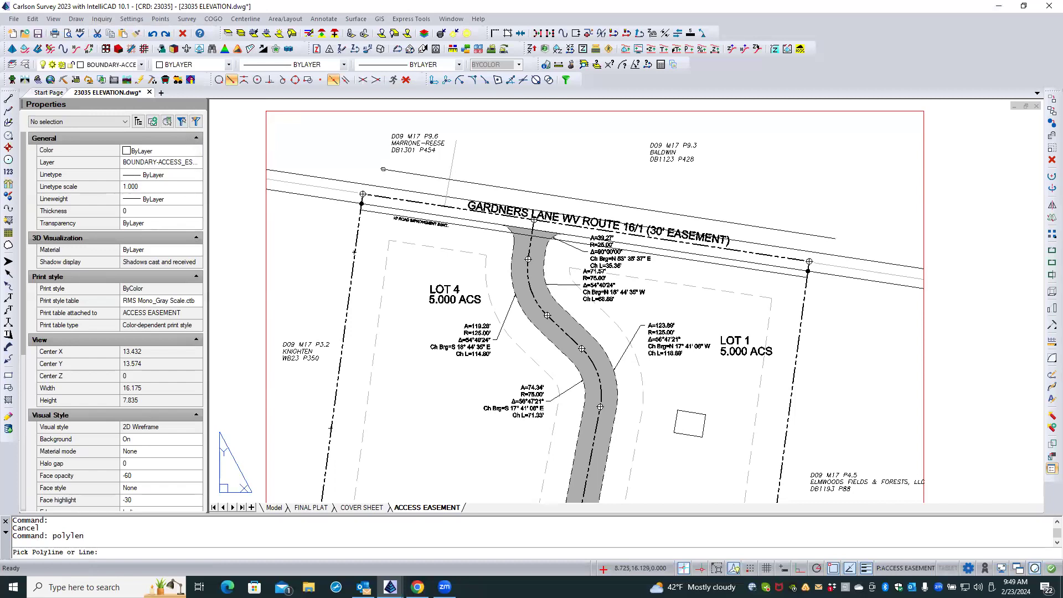
pyautogui.press('Escape')
pyautogui.press('Escape')
pyautogui.click(102, 19)
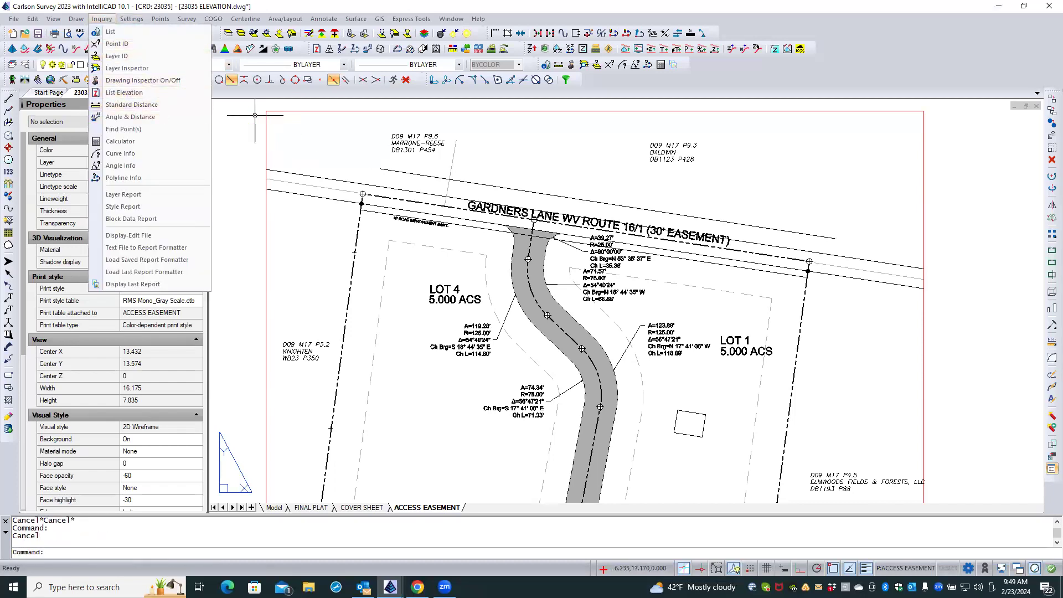
pyautogui.click(255, 116)
pyautogui.press('Escape')
# Identify the coordinates of a point near the west end of the line above the road.
pyautogui.write('id')
pyautogui.press('Return')
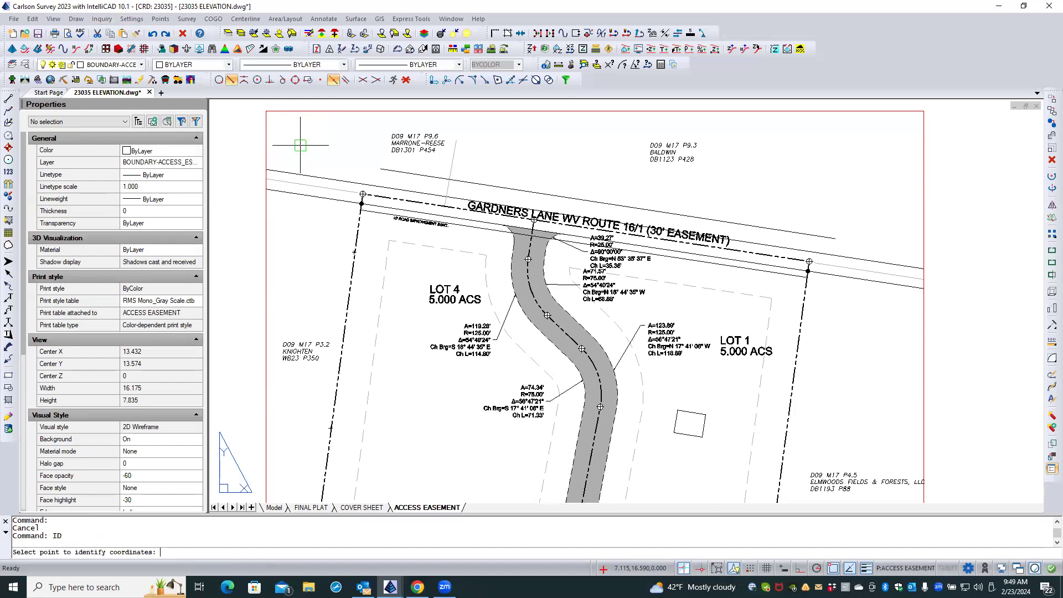
pyautogui.click(412, 174)
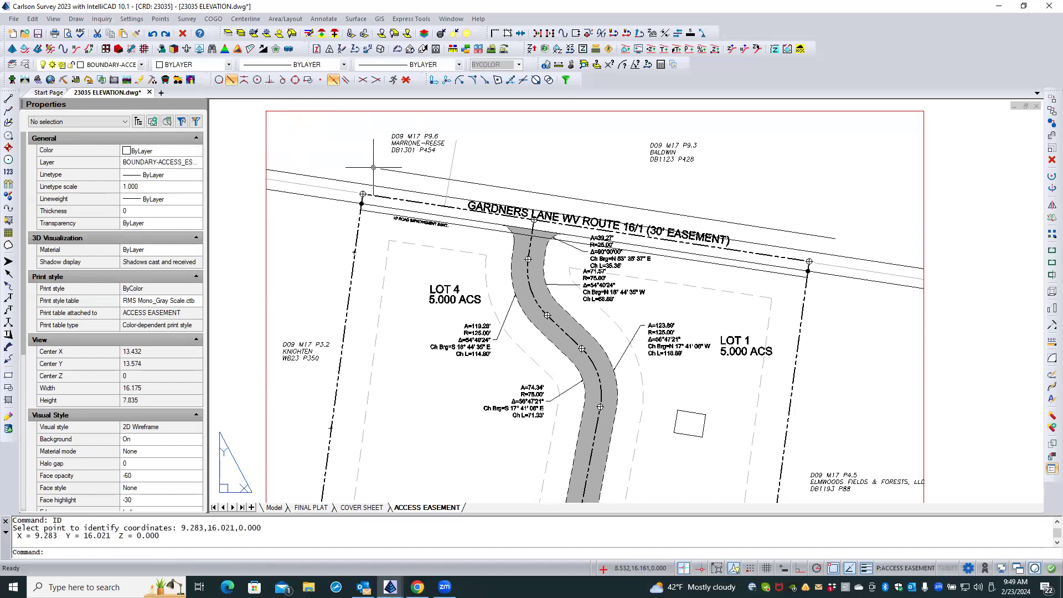
pyautogui.press('Escape')
pyautogui.press('Escape')
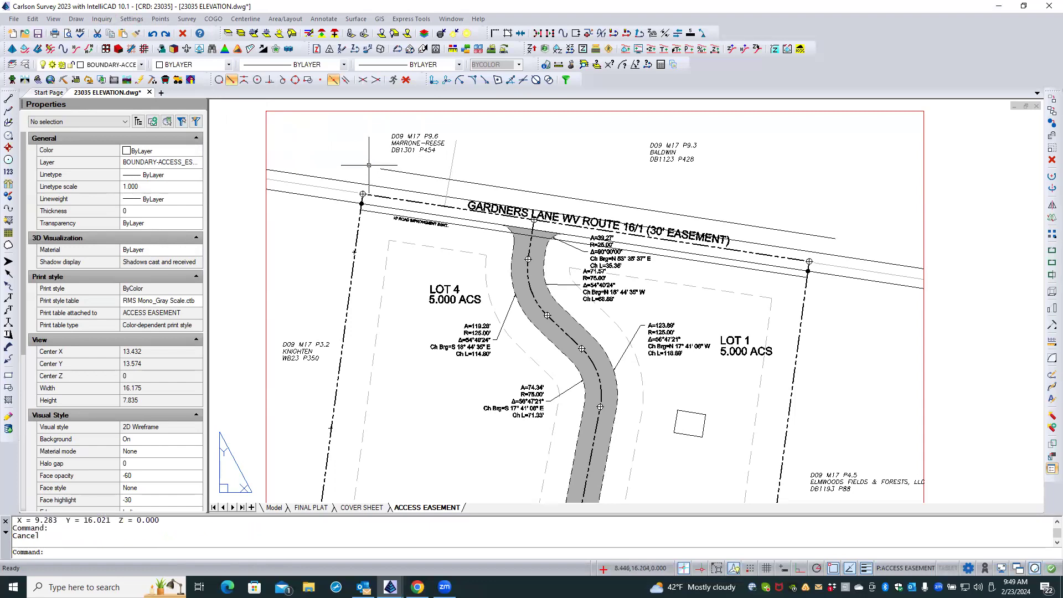
pyautogui.write('LIST')
pyautogui.press('Return')
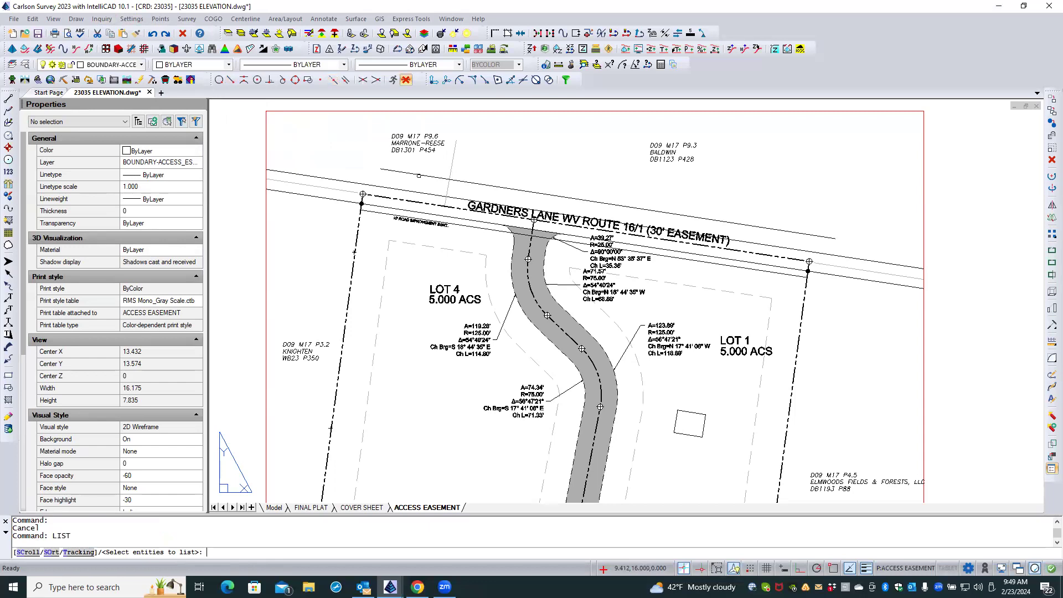
pyautogui.click(422, 174)
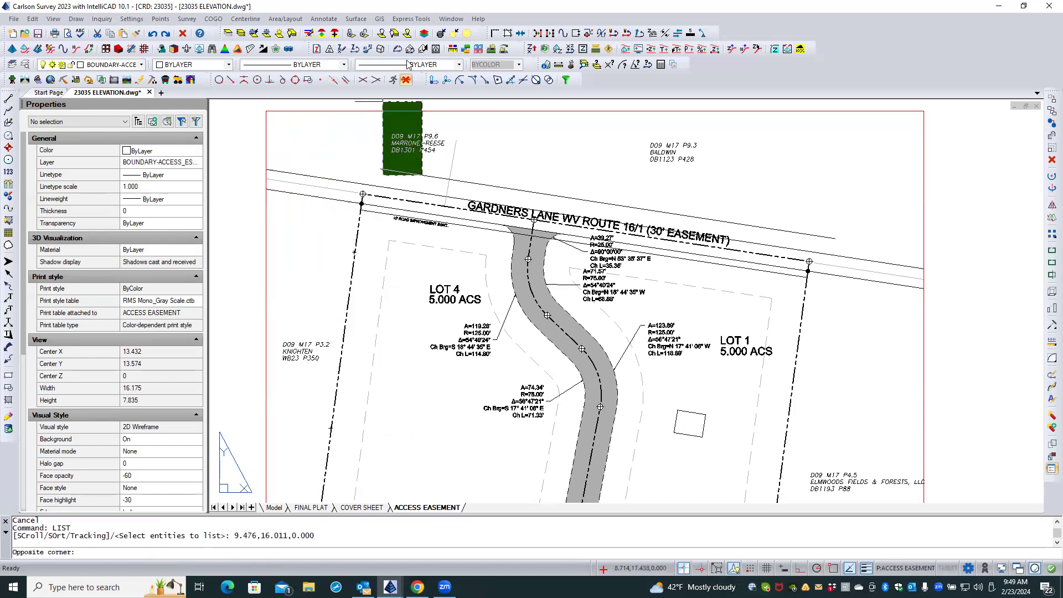
pyautogui.click(357, 152)
pyautogui.press('Escape')
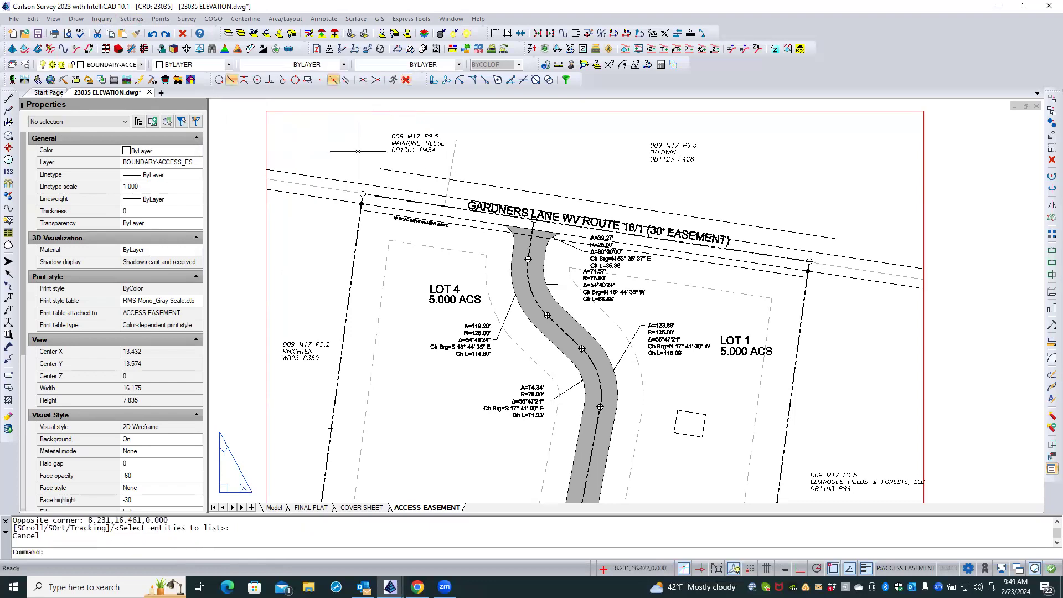
# List the line above the road and copy its bearing from the command history.
pyautogui.press('Return')
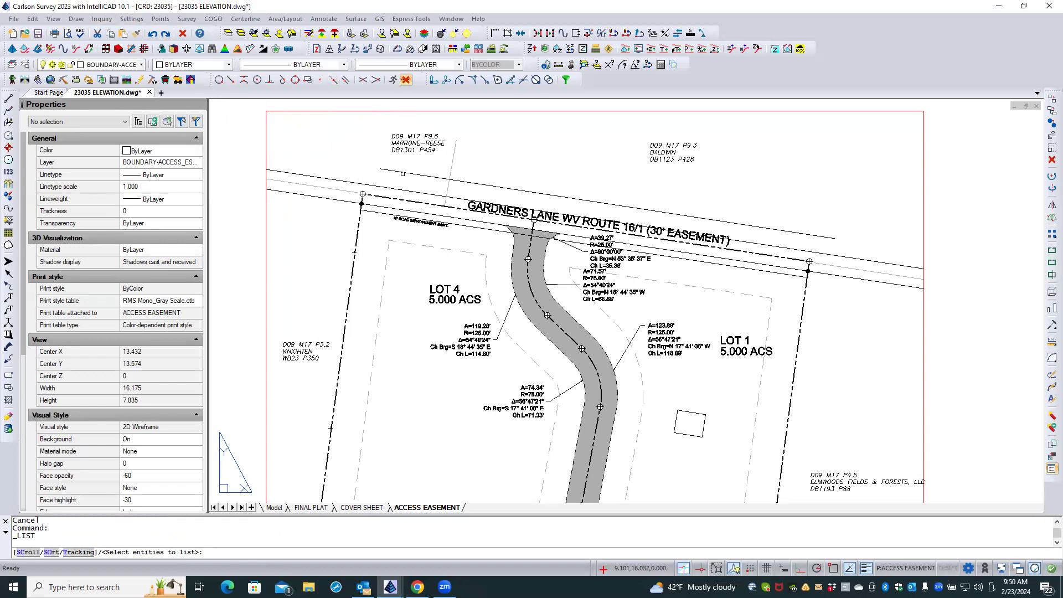
pyautogui.click(405, 173)
pyautogui.press('Return')
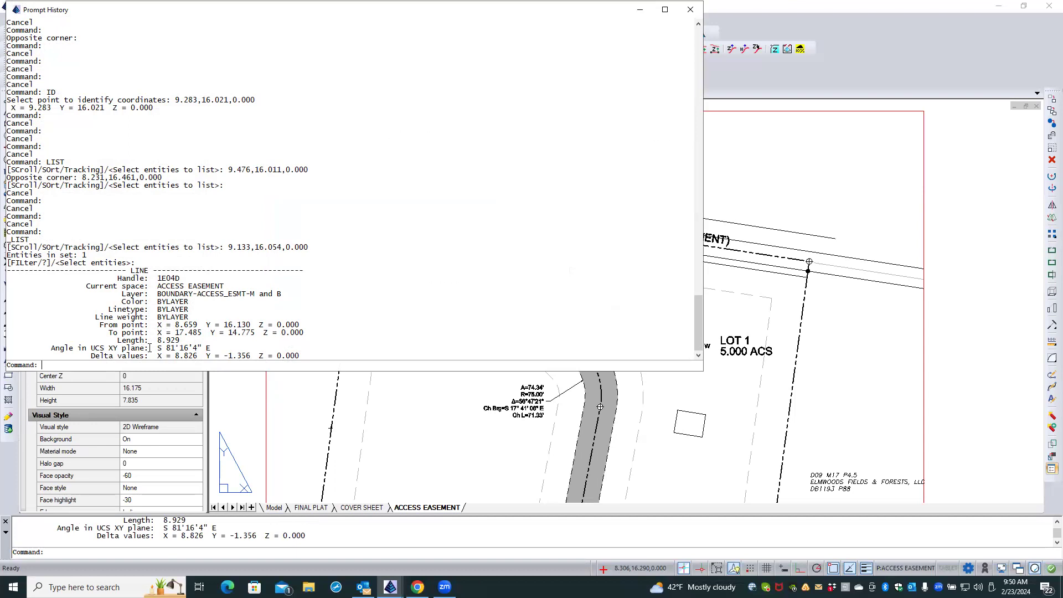
pyautogui.rightClick(207, 351)
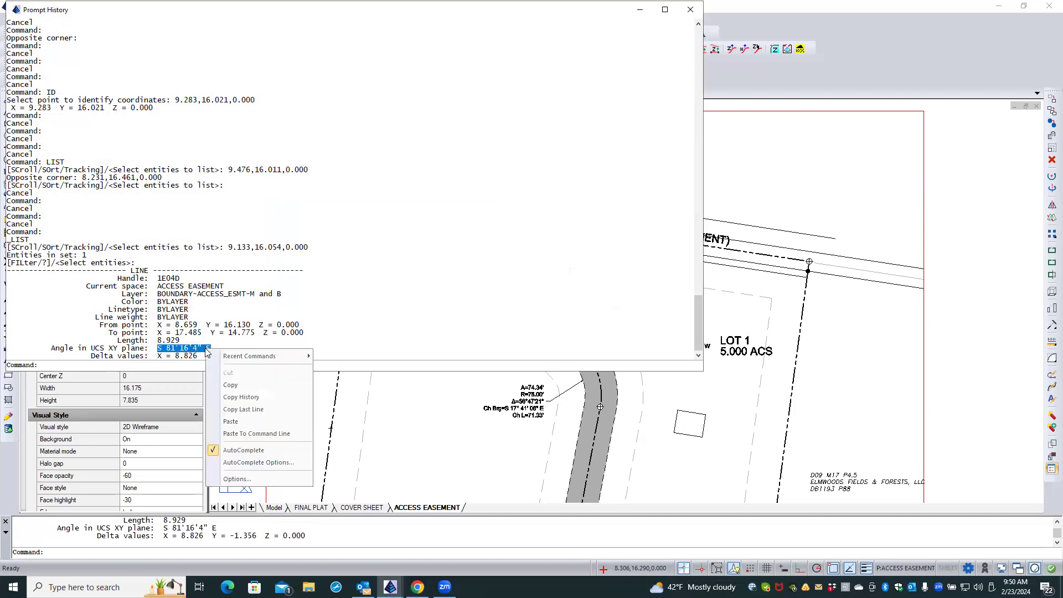
pyautogui.click(230, 386)
pyautogui.click(690, 9)
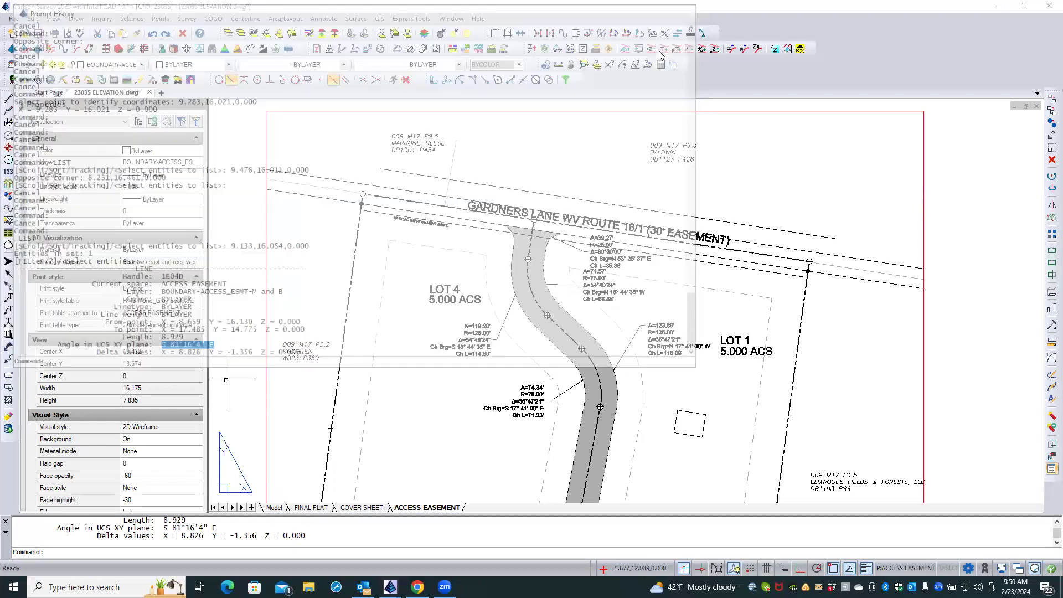
pyautogui.press('Escape')
pyautogui.press('Escape')
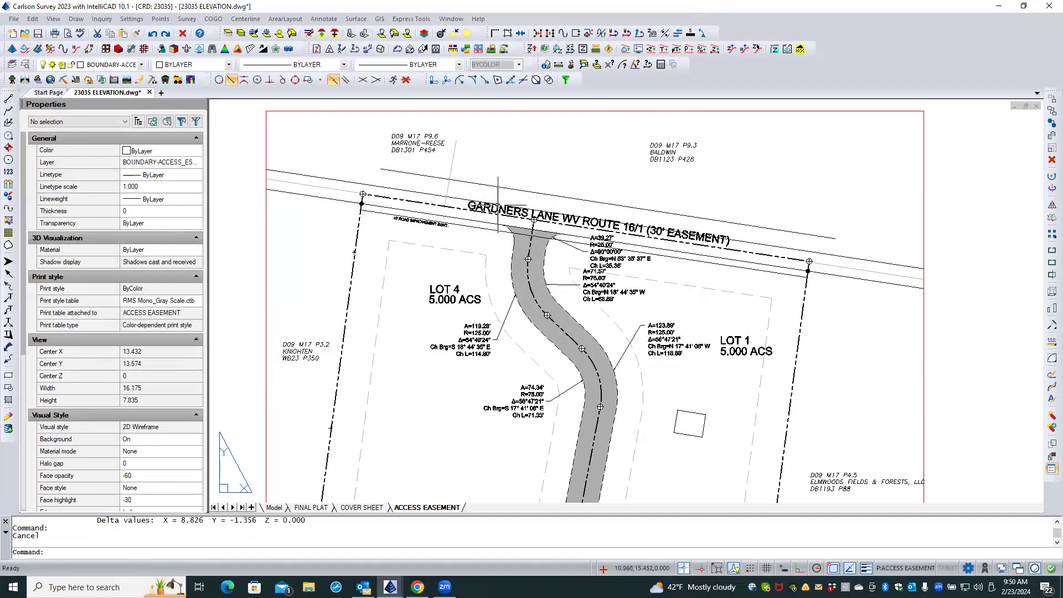
# Check the rotation of the Gardners Lane text and the angle of the line above it in their properties.
pyautogui.click(496, 208)
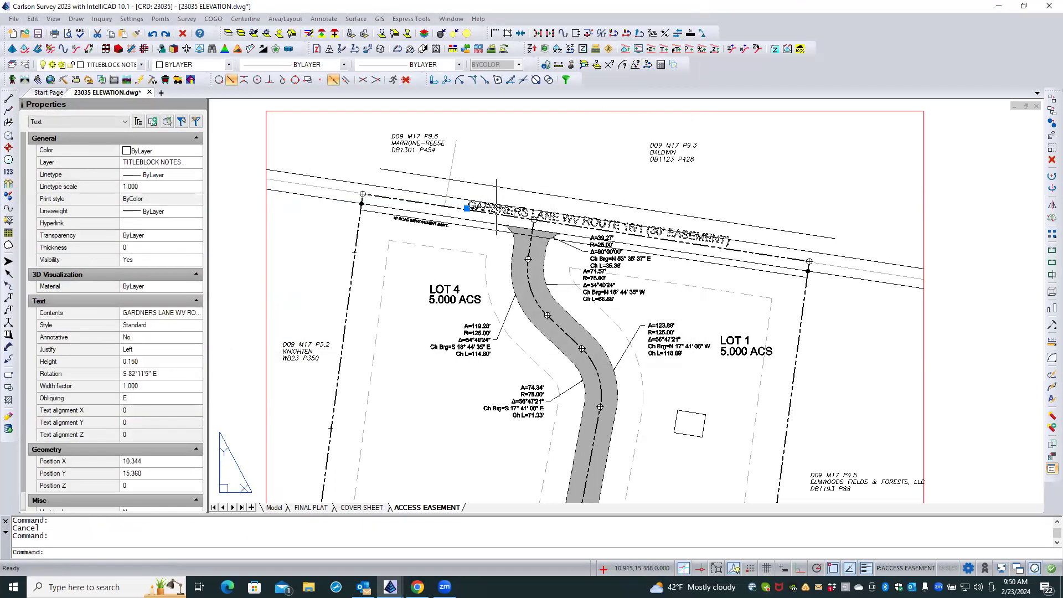
pyautogui.press('Escape')
pyautogui.click(478, 184)
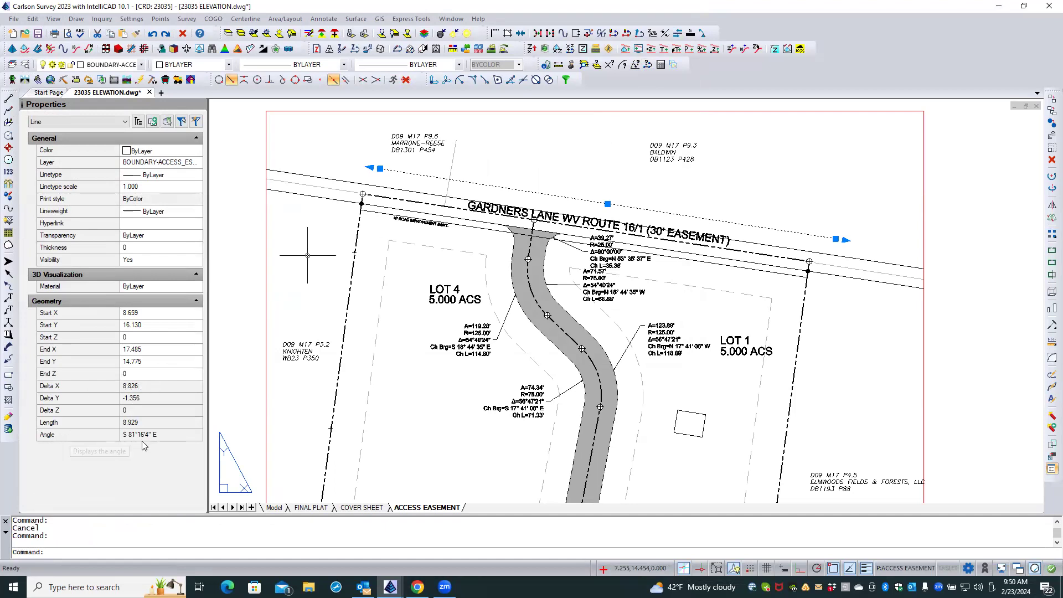
pyautogui.click(166, 440)
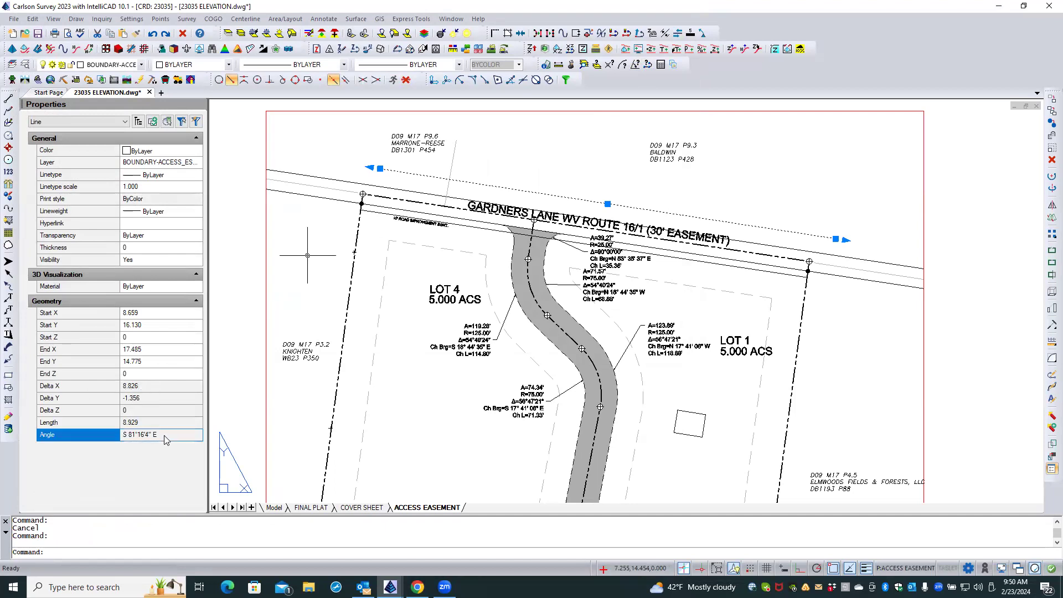
pyautogui.rightClick(131, 437)
pyautogui.press('Escape')
pyautogui.press('Escape')
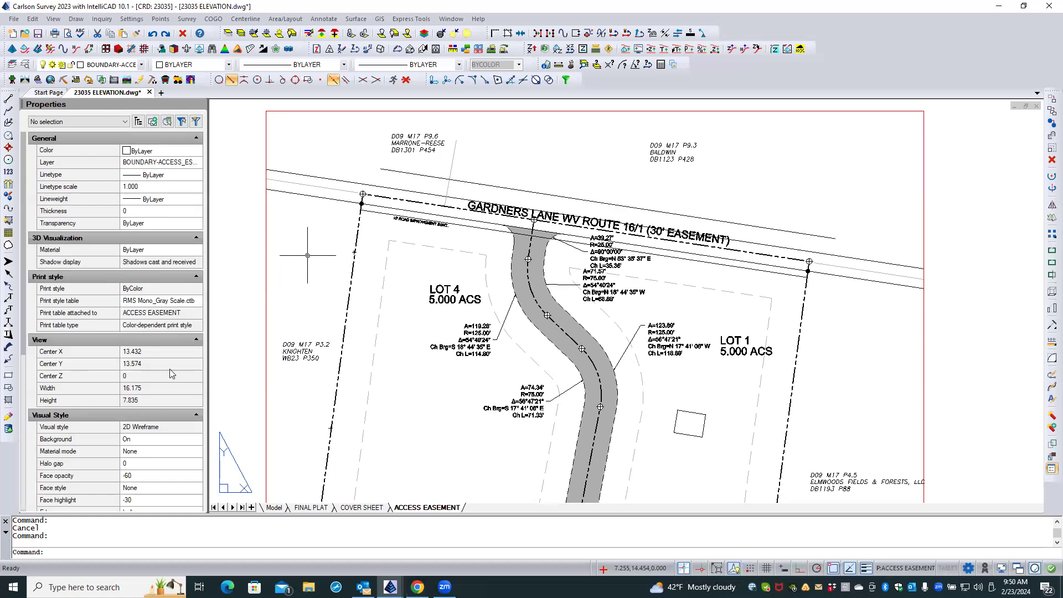
# Copy the angle of the line above the road from its properties.
pyautogui.click(411, 173)
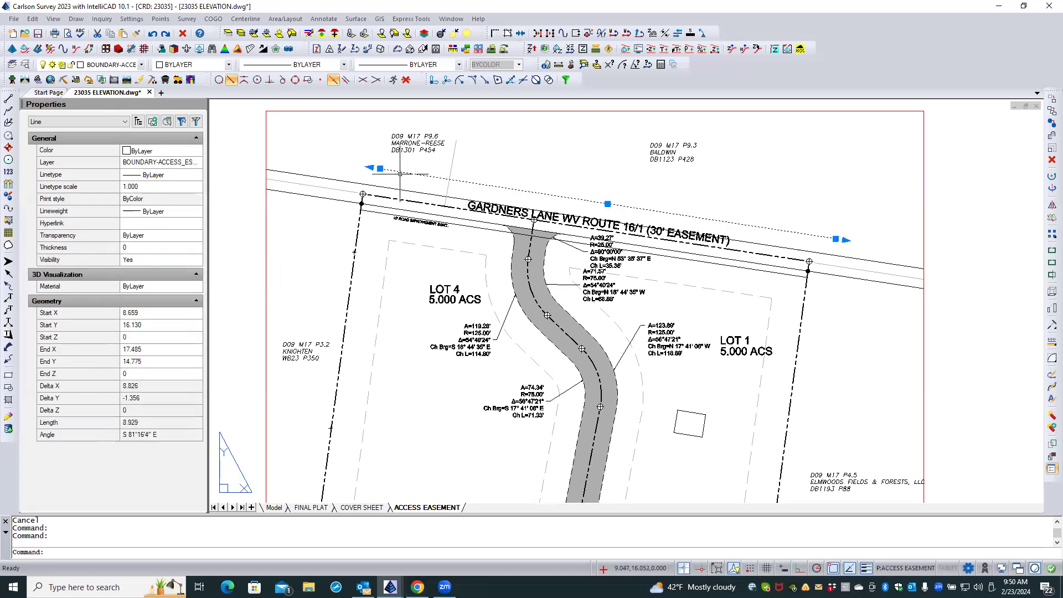
pyautogui.click(79, 436)
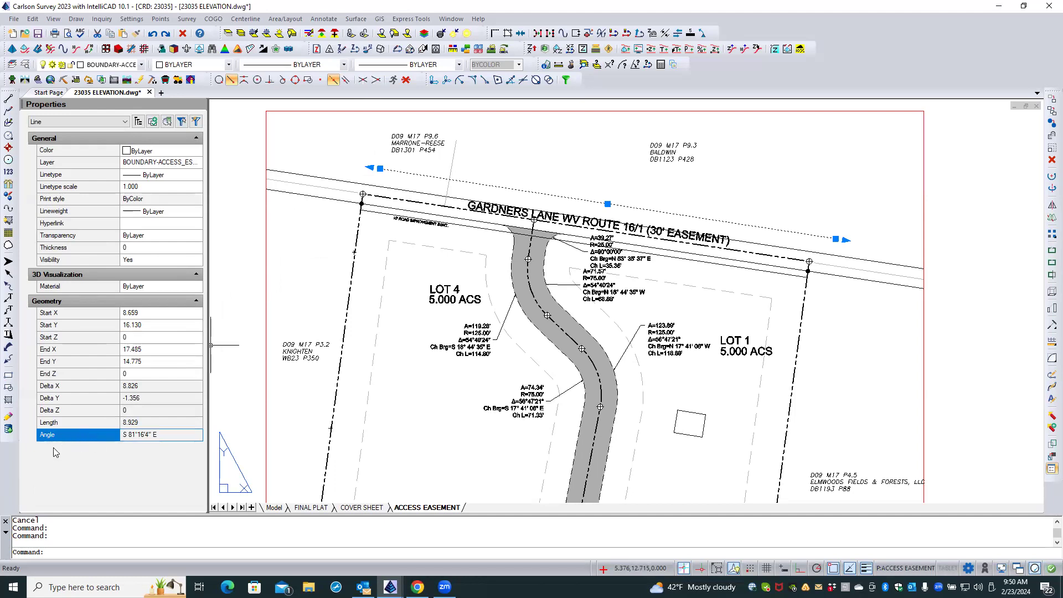
pyautogui.rightClick(167, 439)
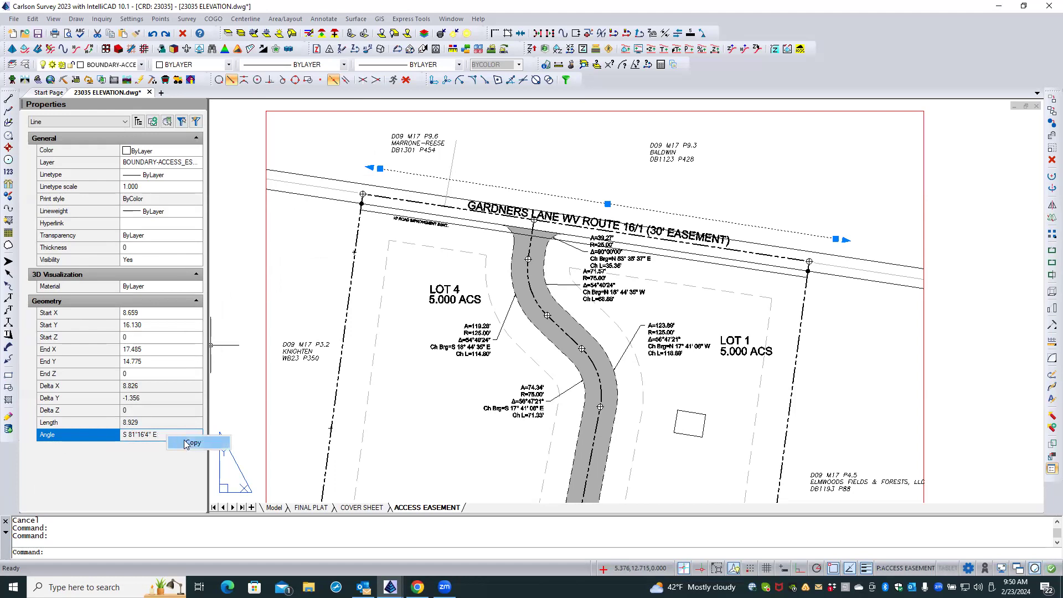
pyautogui.click(188, 443)
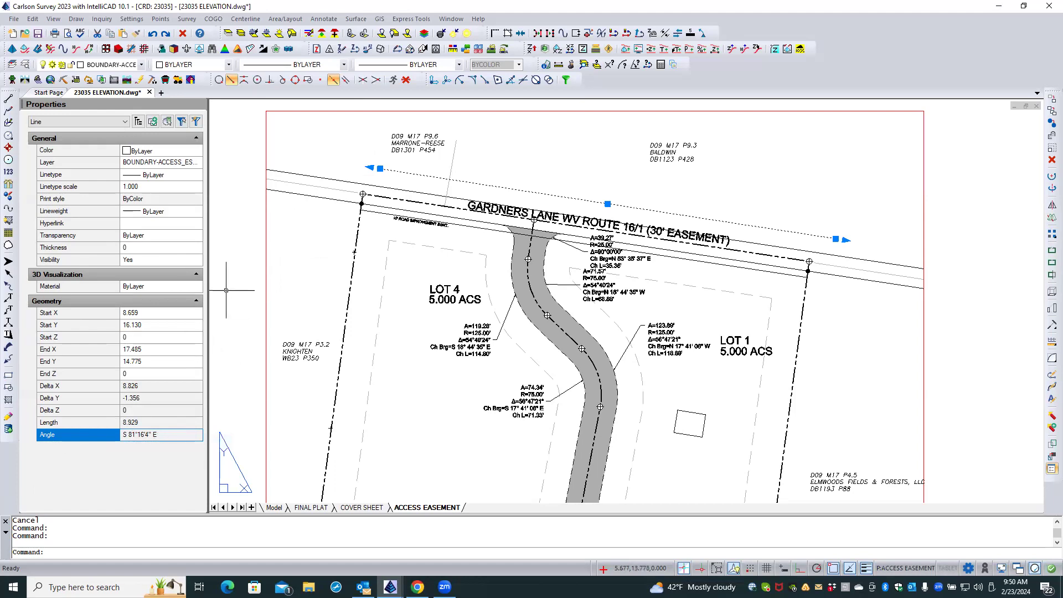
pyautogui.press('Escape')
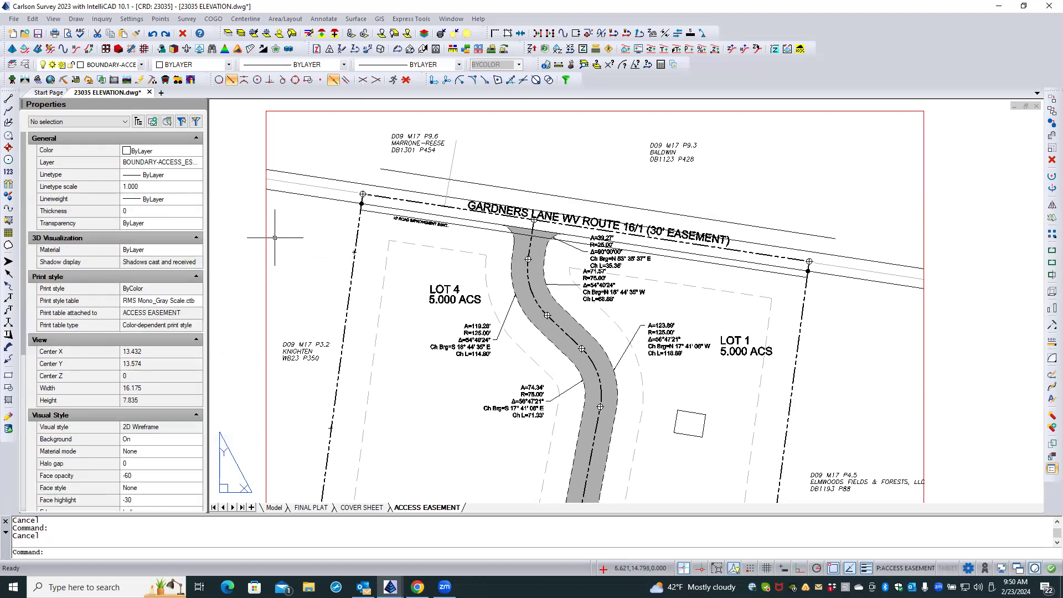
# Set the rotation of the Gardners Lane road name to the copied angle, S 81°16'4" E, and compare it with the line above.
pyautogui.click(516, 187)
pyautogui.click(512, 189)
pyautogui.click(567, 218)
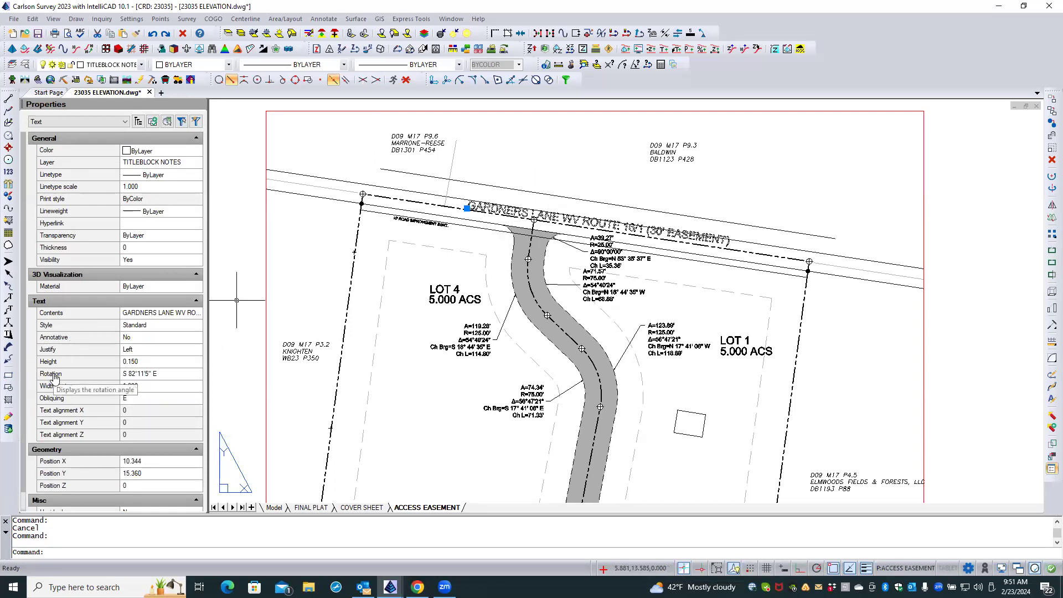
pyautogui.click(168, 374)
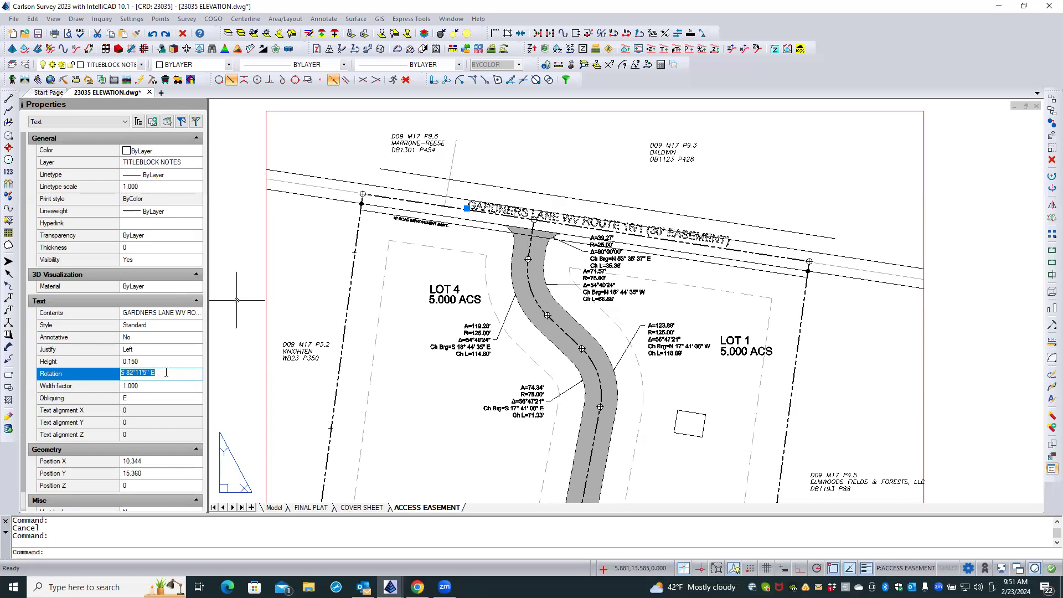
pyautogui.rightClick(166, 372)
pyautogui.click(183, 418)
pyautogui.press('Tab')
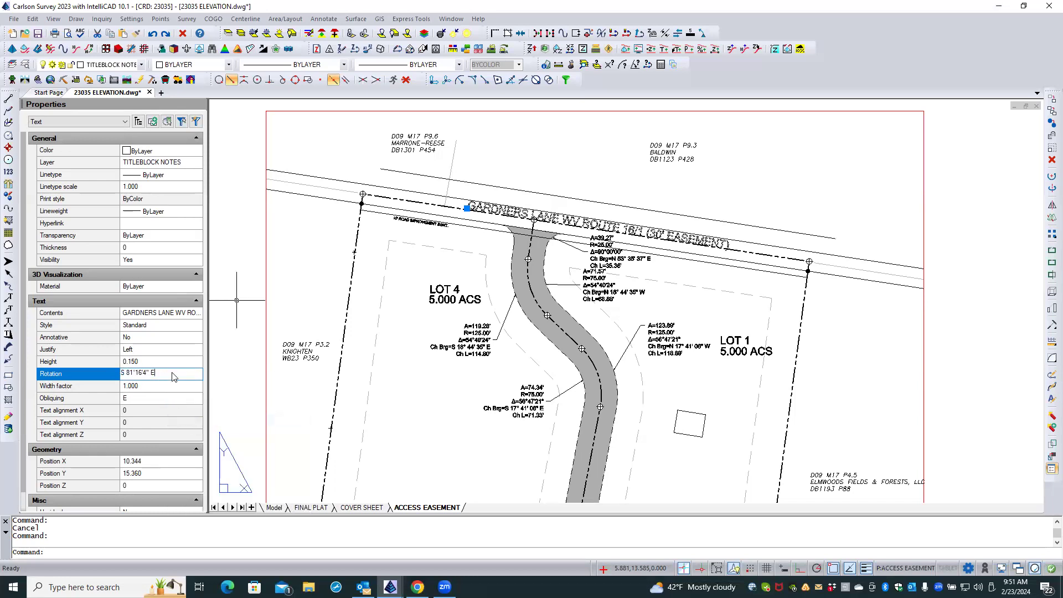
pyautogui.press('Escape')
pyautogui.press('Escape')
pyautogui.scroll(3, 647, 234)
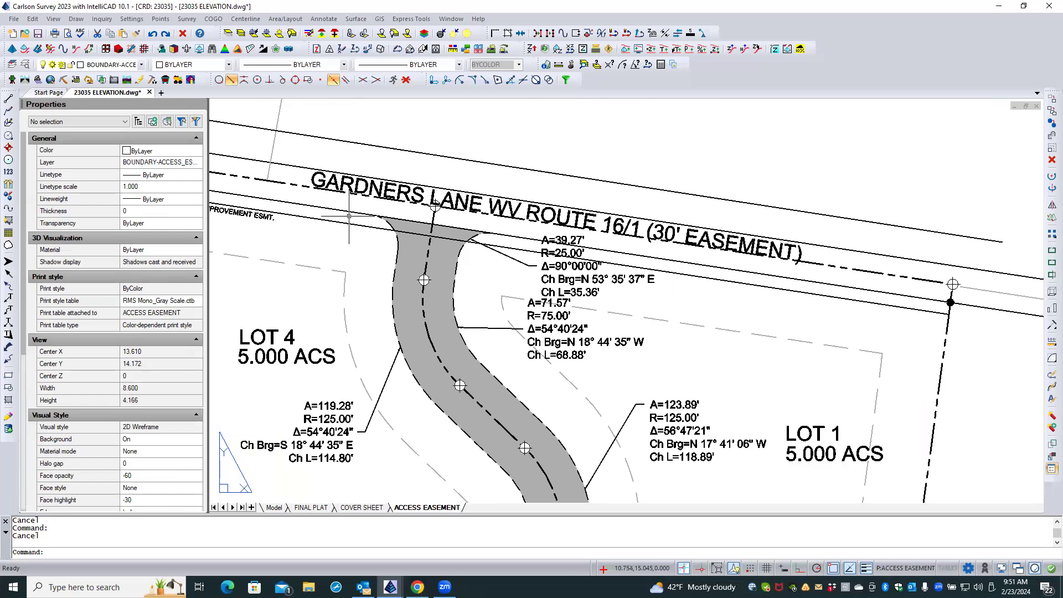
pyautogui.scroll(-2, 349, 216)
pyautogui.scroll(-2, 377, 182)
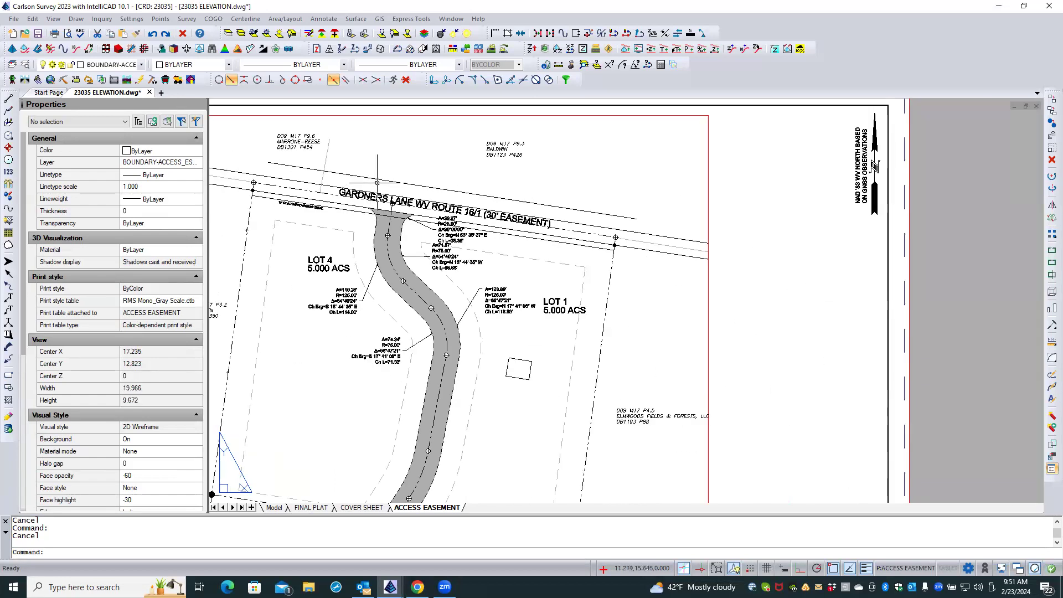
pyautogui.click(378, 180)
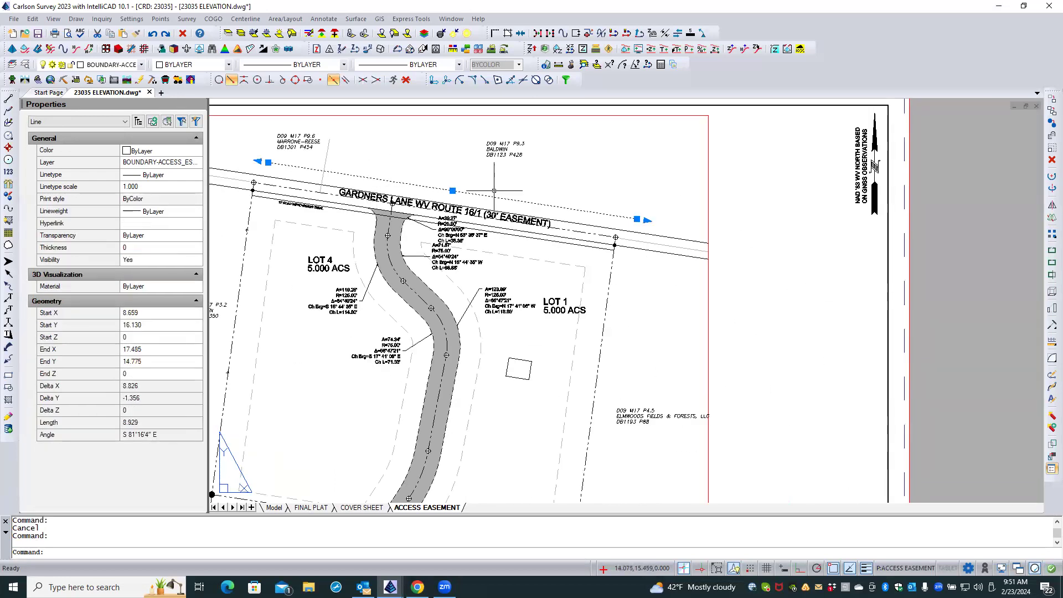
pyautogui.press('Escape')
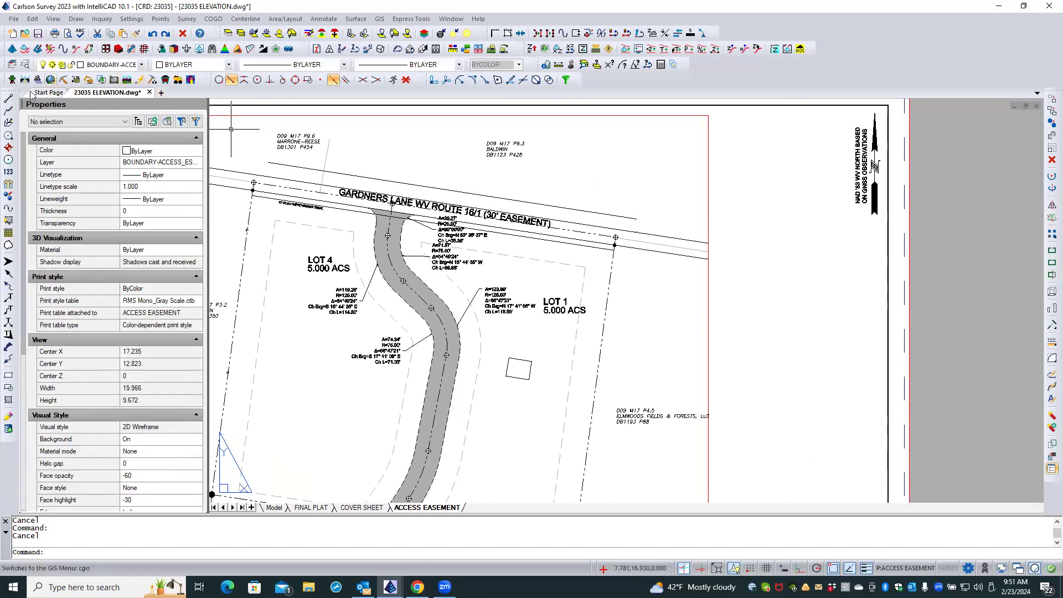
# Draw a sloping 2D polyline about 2.38 long above the east part of the road name, using current drawing properties.
pyautogui.click(11, 110)
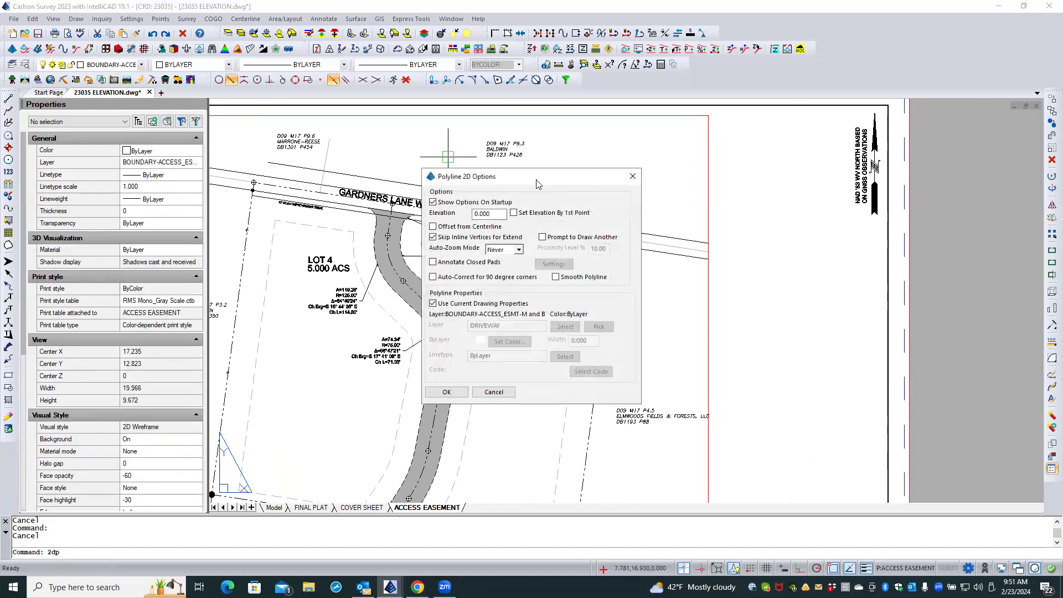
pyautogui.click(449, 392)
pyautogui.click(521, 183)
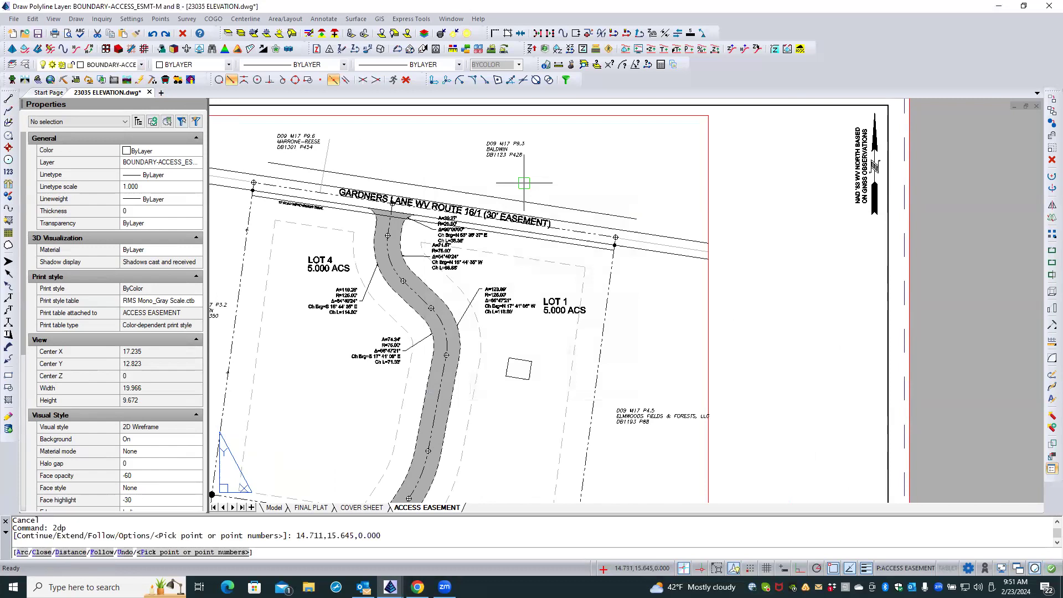
pyautogui.click(615, 148)
pyautogui.press('Return')
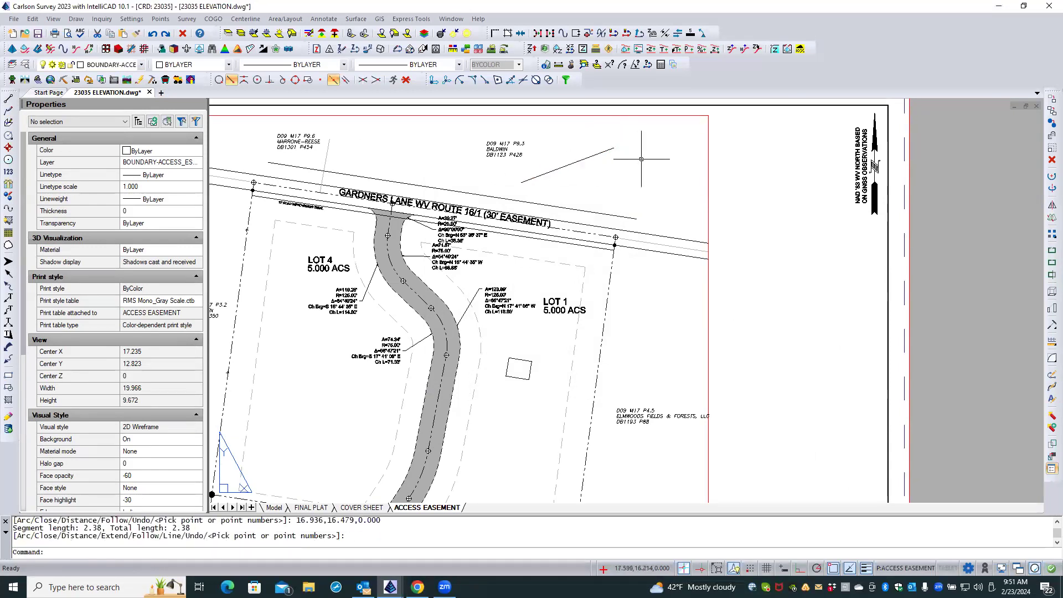
pyautogui.click(591, 156)
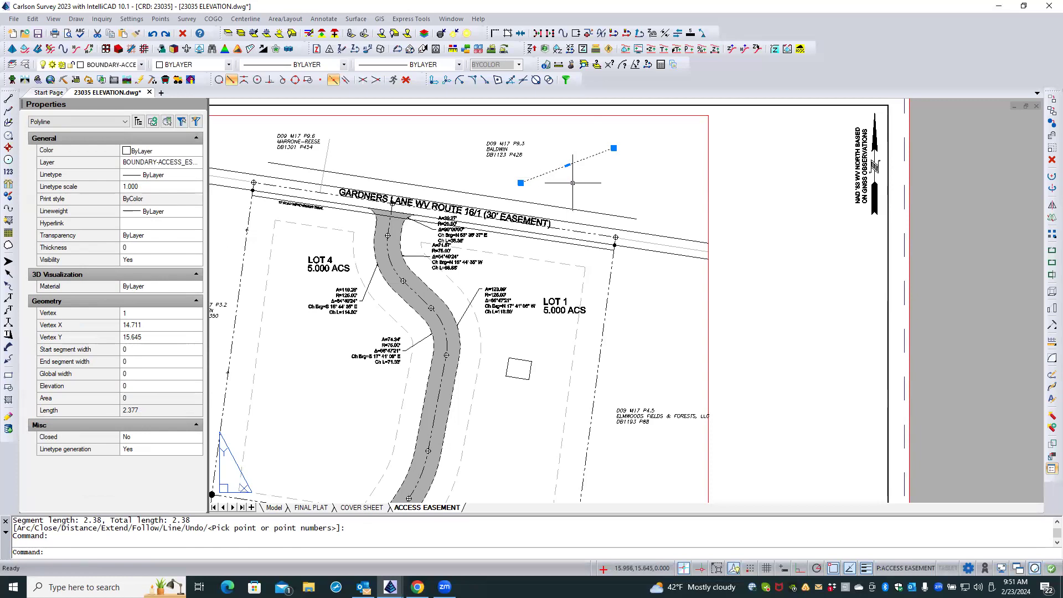
pyautogui.press('Escape')
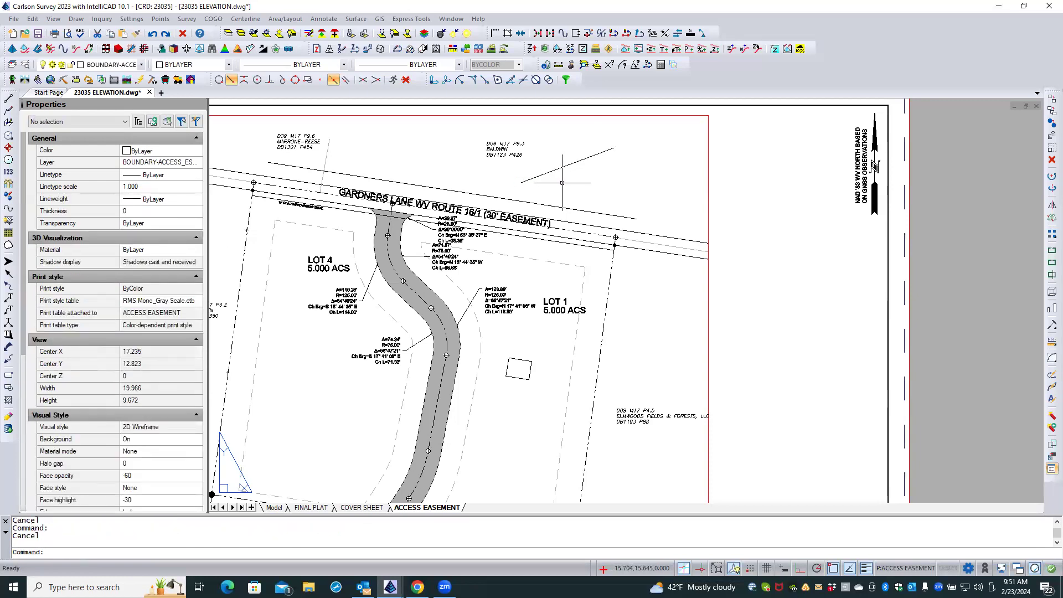
# Explode the short sloping polyline above the road into a plain line.
pyautogui.click(1051, 417)
pyautogui.click(560, 167)
pyautogui.press('Return')
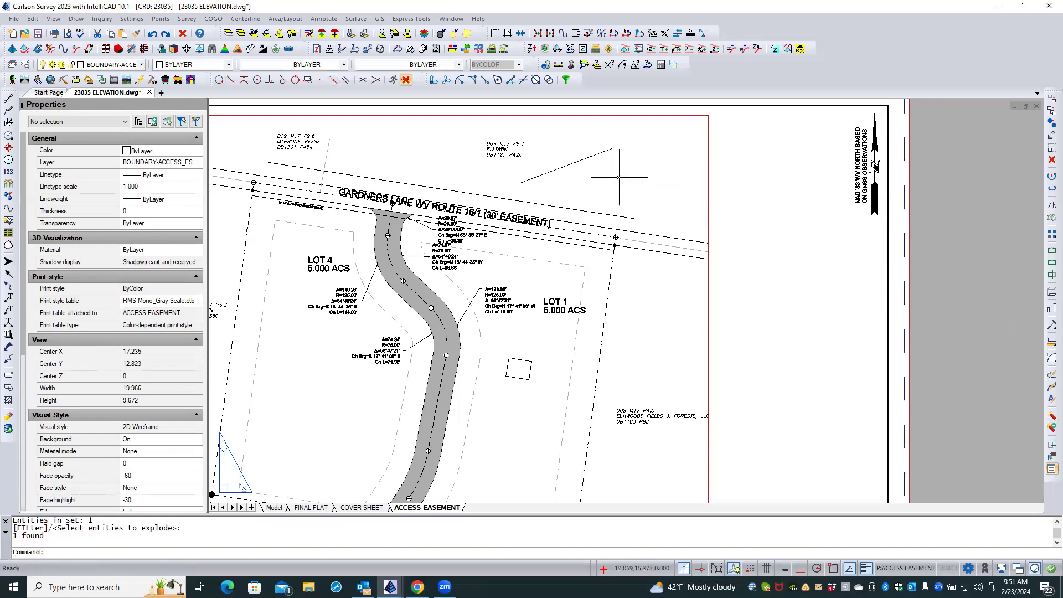
# Copy the angle of the exploded sloping line from its properties.
pyautogui.click(581, 159)
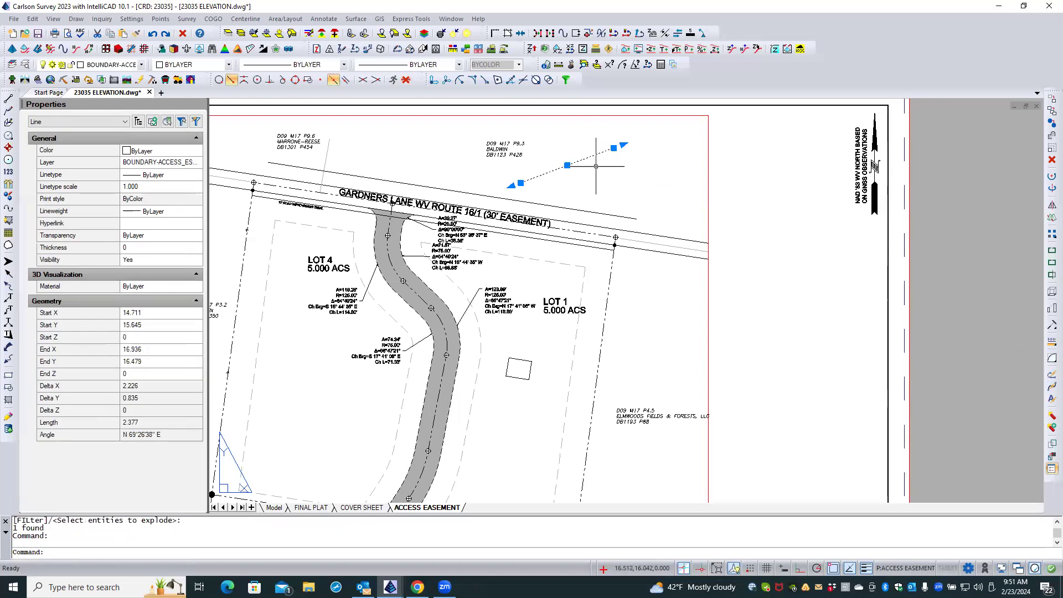
pyautogui.click(96, 433)
pyautogui.rightClick(166, 436)
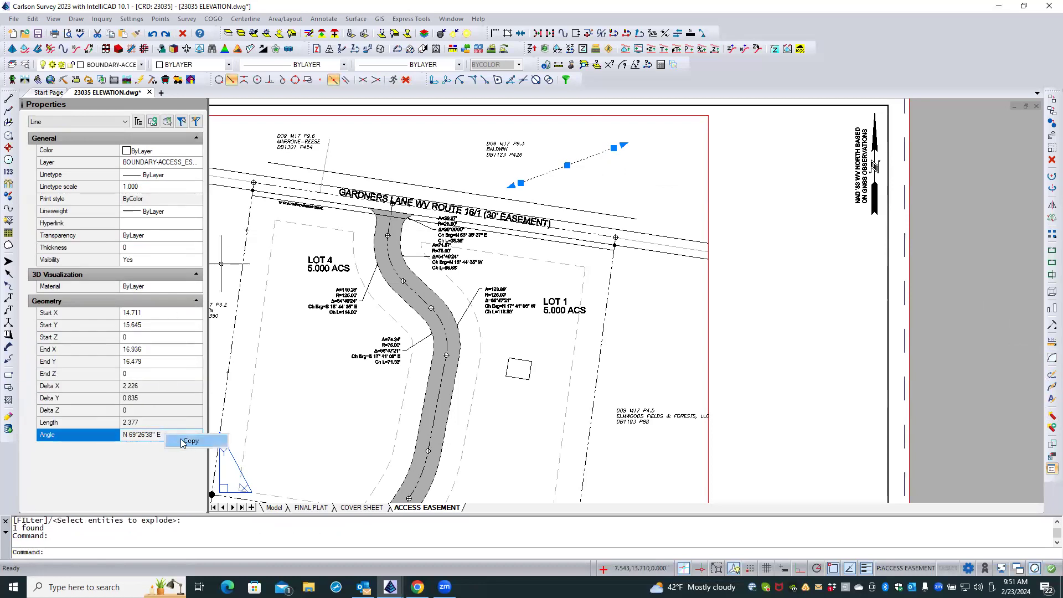
pyautogui.click(189, 442)
pyautogui.press('Escape')
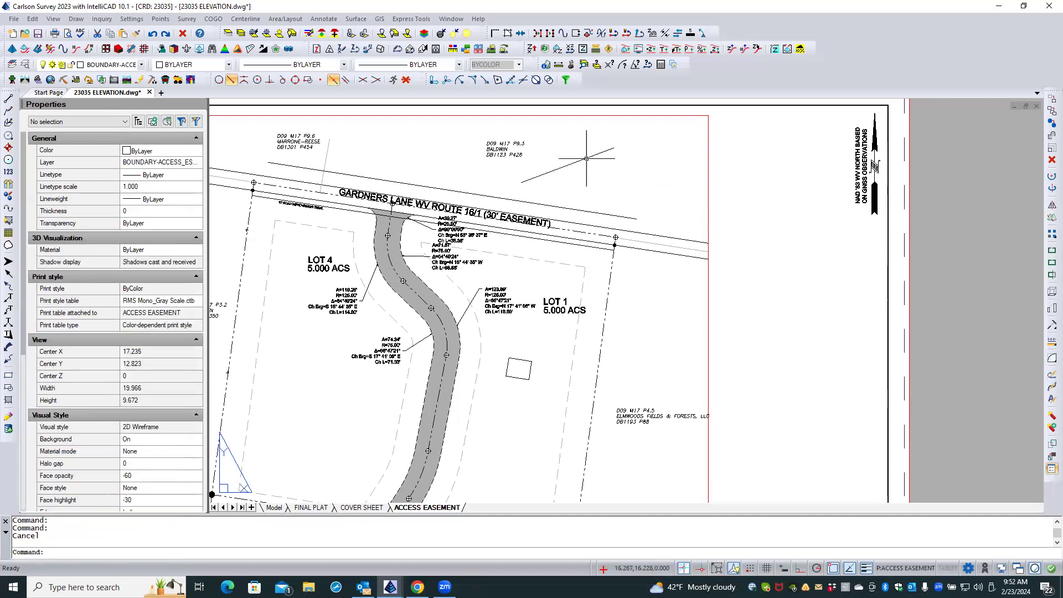
# Erase the short sloping reference line above the east part of the Gardners Lane road name.
pyautogui.click(581, 153)
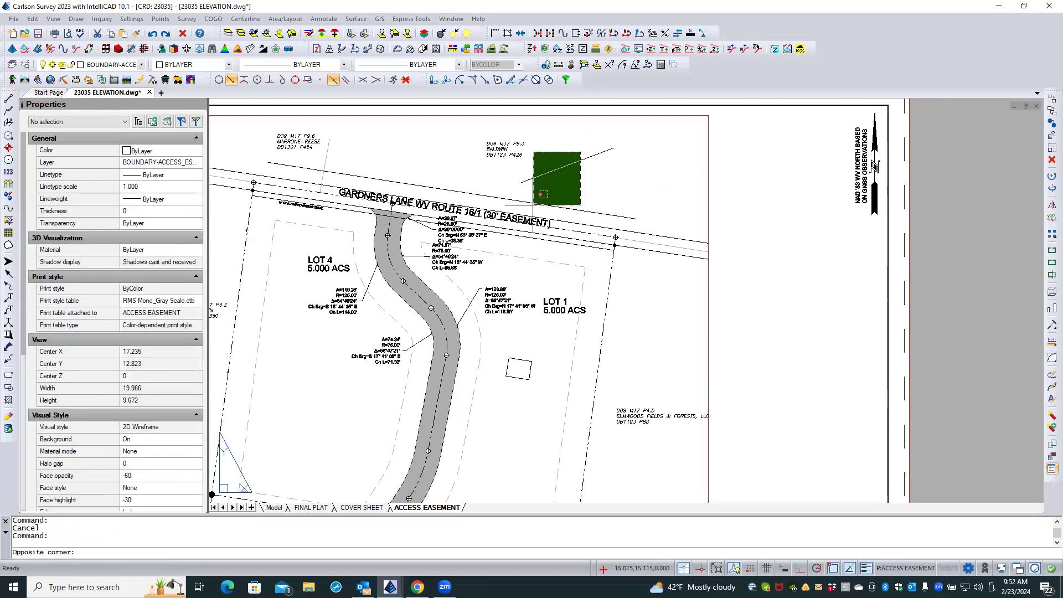
pyautogui.click(533, 205)
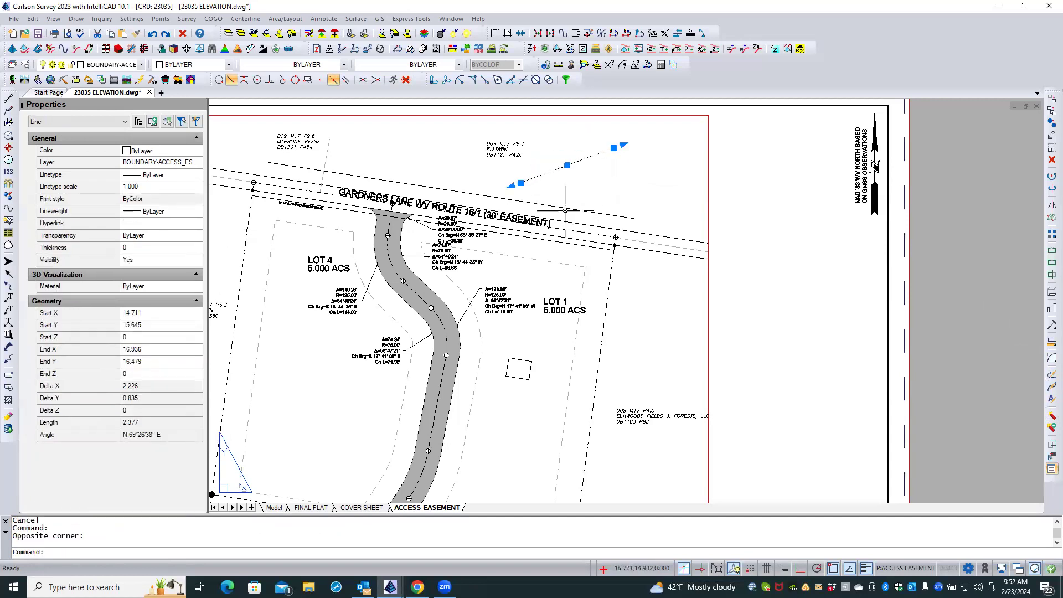
pyautogui.click(564, 207)
pyautogui.click(564, 207)
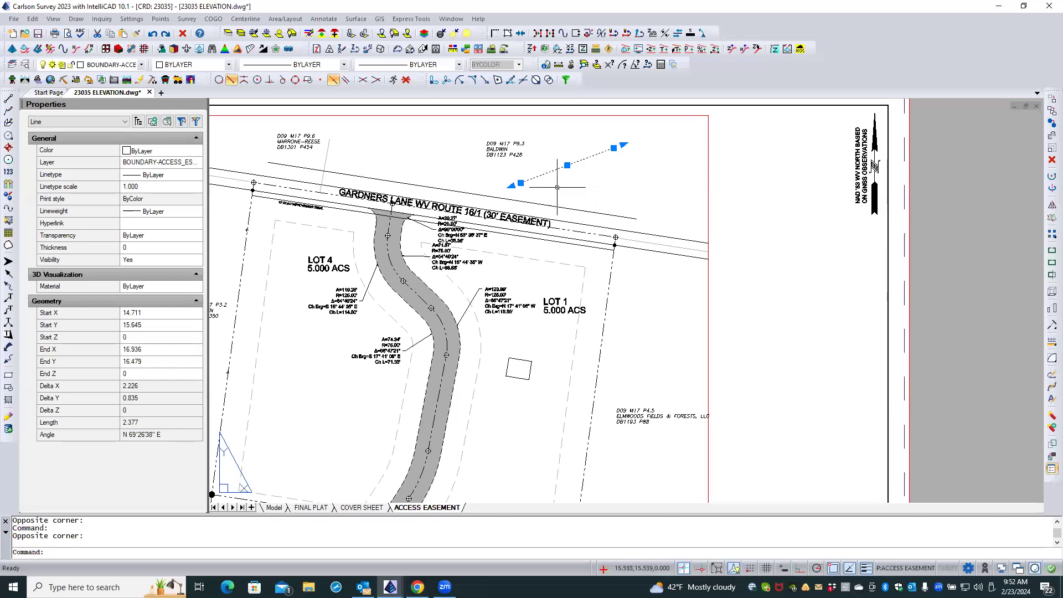
pyautogui.click(464, 192)
pyautogui.press('Escape')
pyautogui.press('Escape')
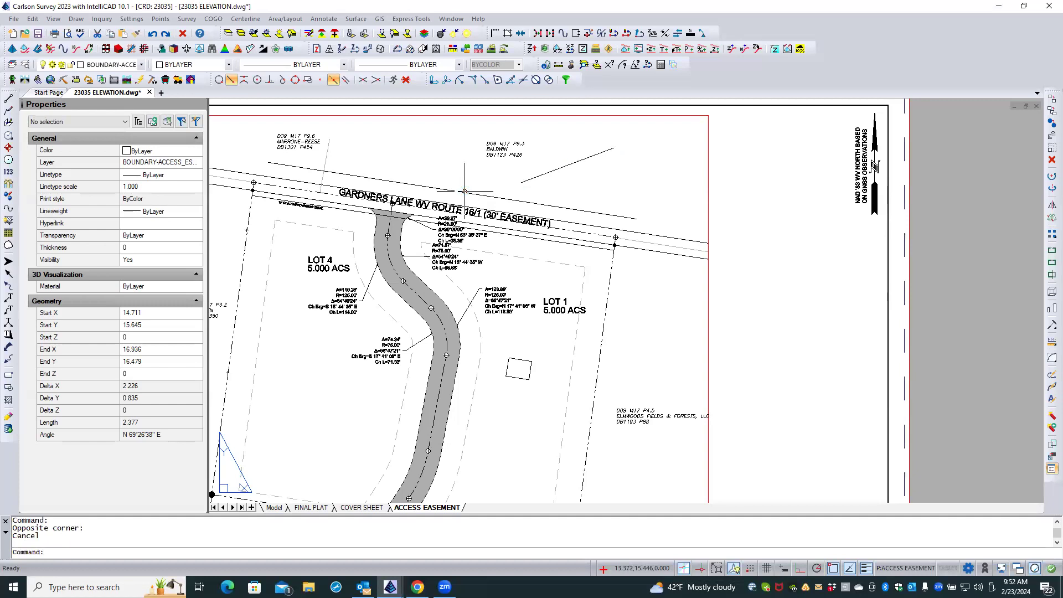
pyautogui.click(529, 180)
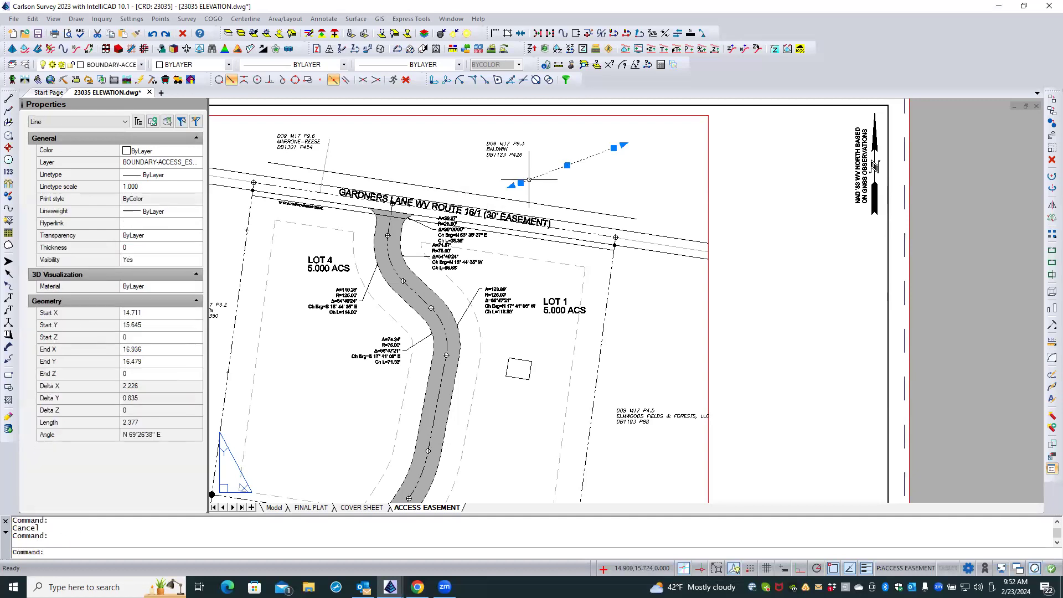
pyautogui.press('Delete')
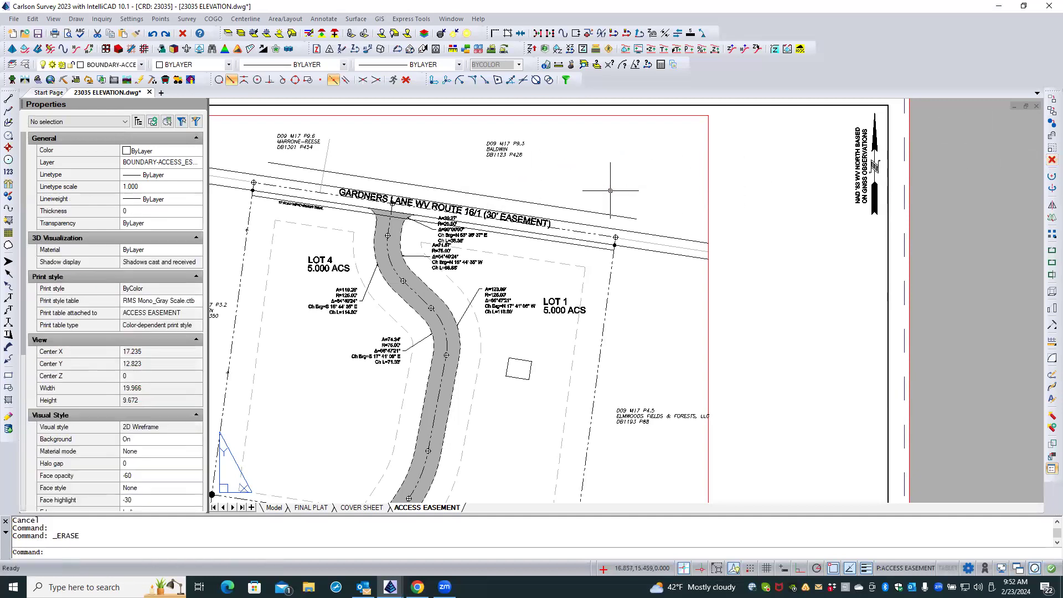
pyautogui.click(557, 206)
pyautogui.press('Escape')
pyautogui.doubleClick(552, 197)
pyautogui.click(542, 204)
pyautogui.click(542, 205)
pyautogui.doubleClick(760, 184)
pyautogui.click(582, 196)
pyautogui.press('Escape')
pyautogui.press('Escape')
pyautogui.click(578, 187)
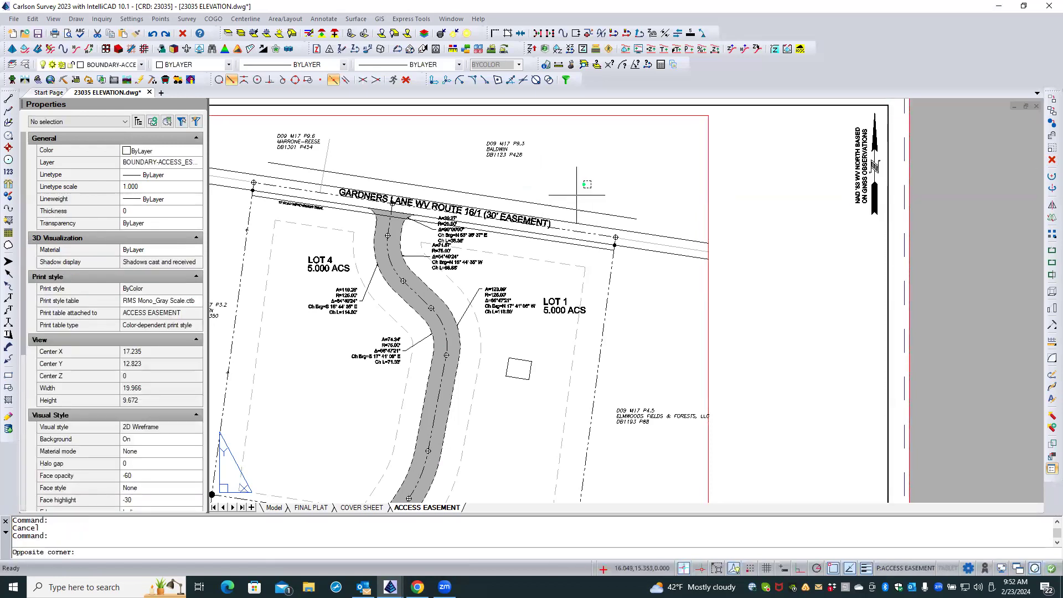
pyautogui.press('Escape')
# Regenerate the drawing and erase the long line running parallel above the Gardners Lane road name.
pyautogui.write('REA')
pyautogui.press('Return')
pyautogui.scroll(-1, 757, 181)
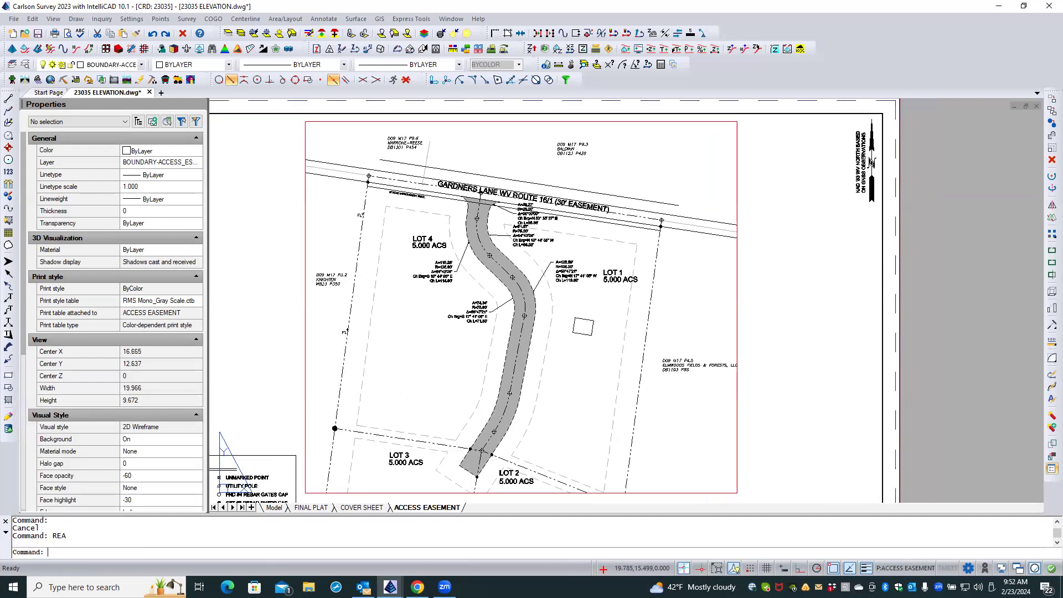
pyautogui.click(524, 181)
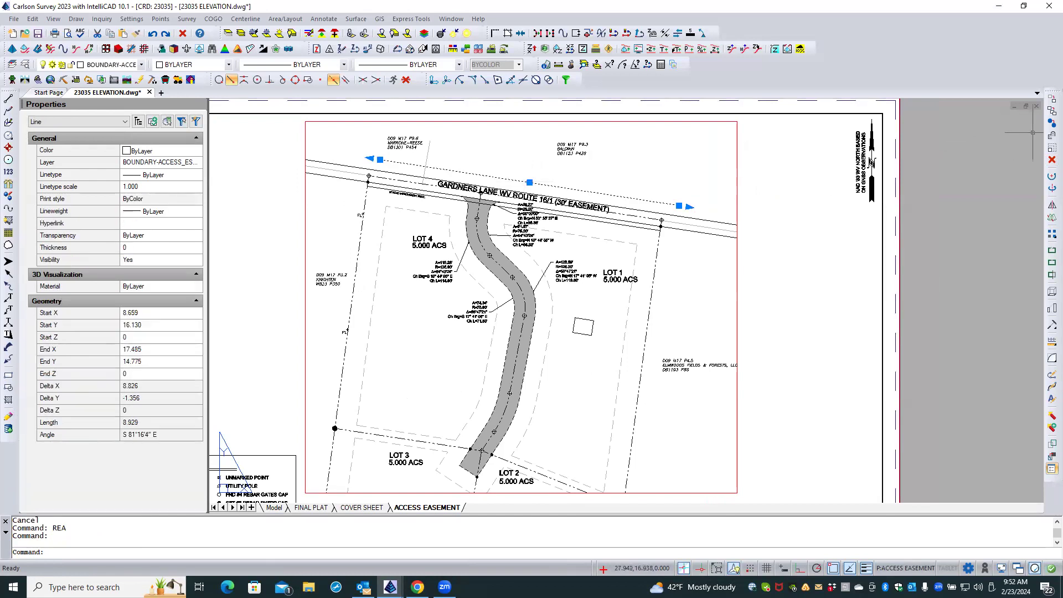
pyautogui.click(1050, 160)
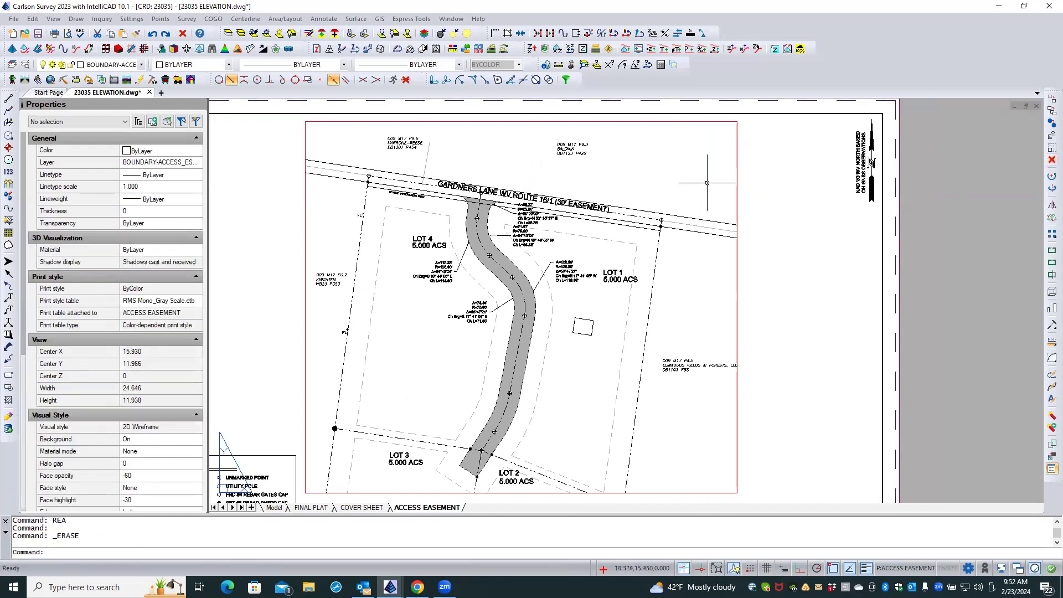
# Examine the road name, the 10' ROAD IMPROVEMENT ESMT. label, the lot labels and the curve data for placement and legibility.
pyautogui.scroll(1, 500, 182)
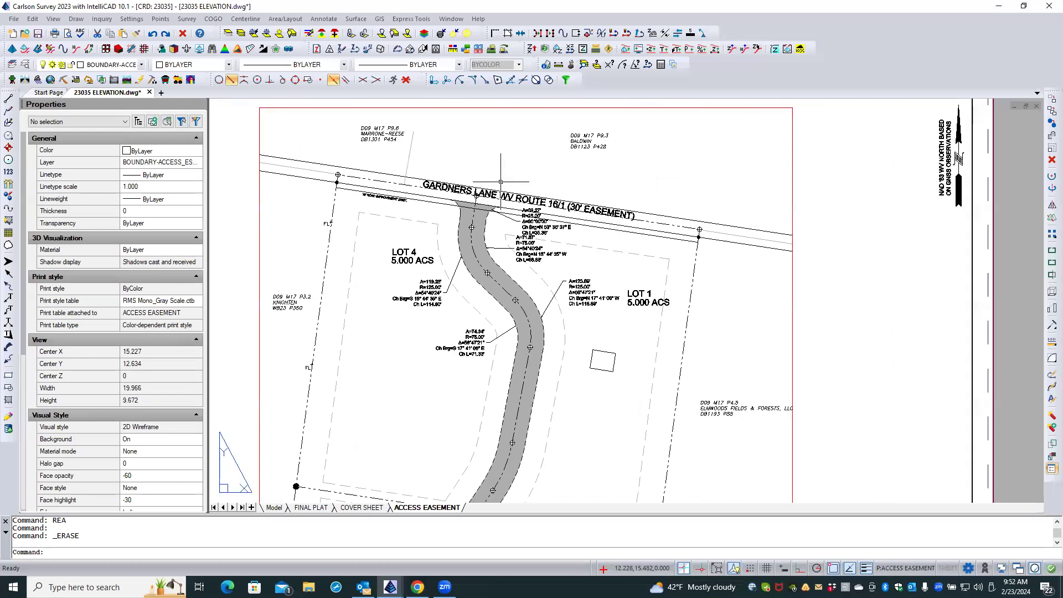
pyautogui.scroll(-2, 504, 198)
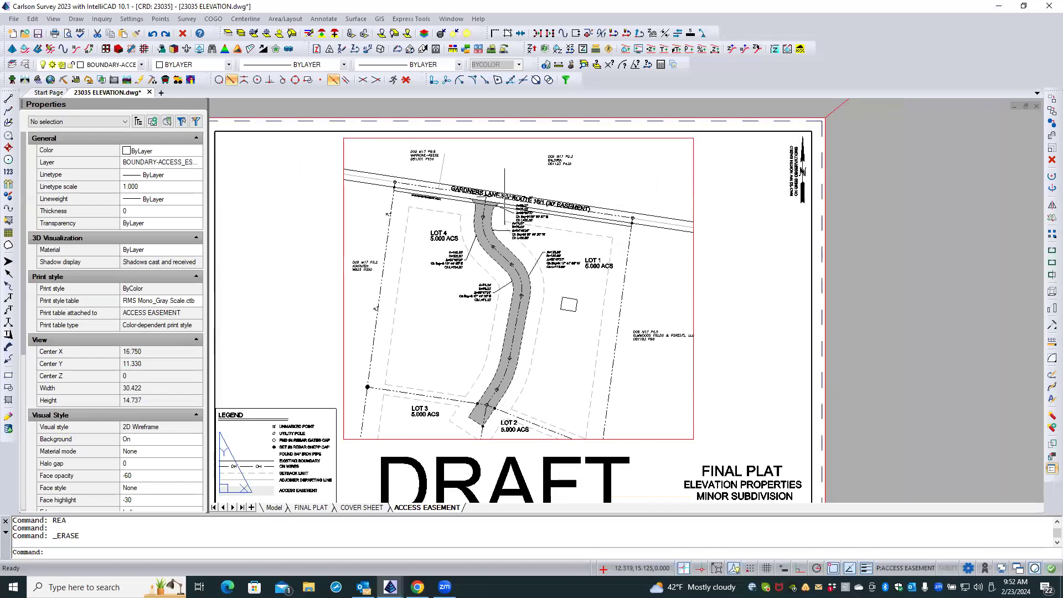
pyautogui.scroll(2, 416, 421)
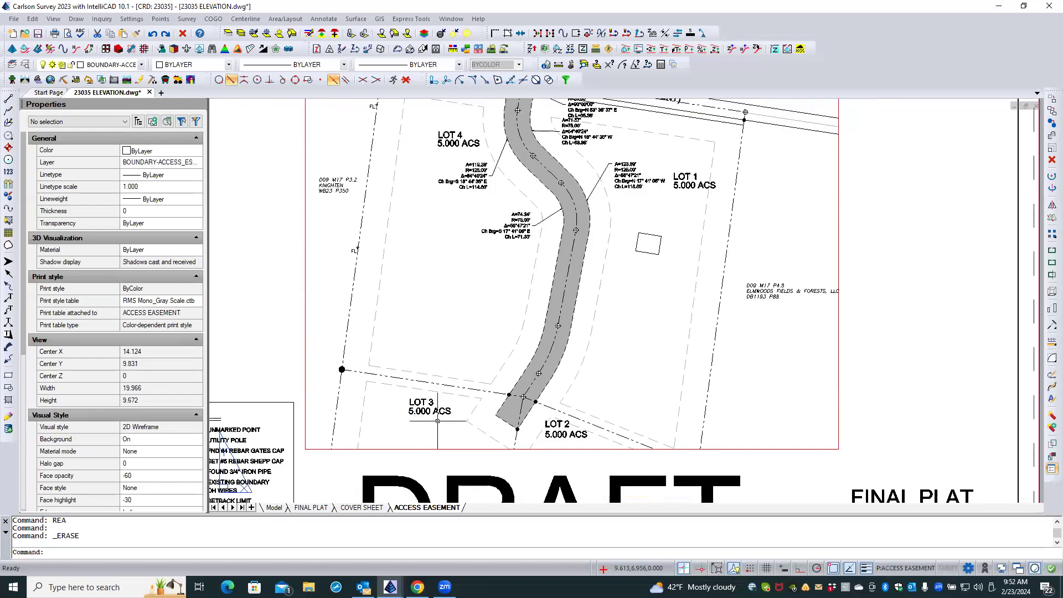
pyautogui.scroll(-2, 386, 382)
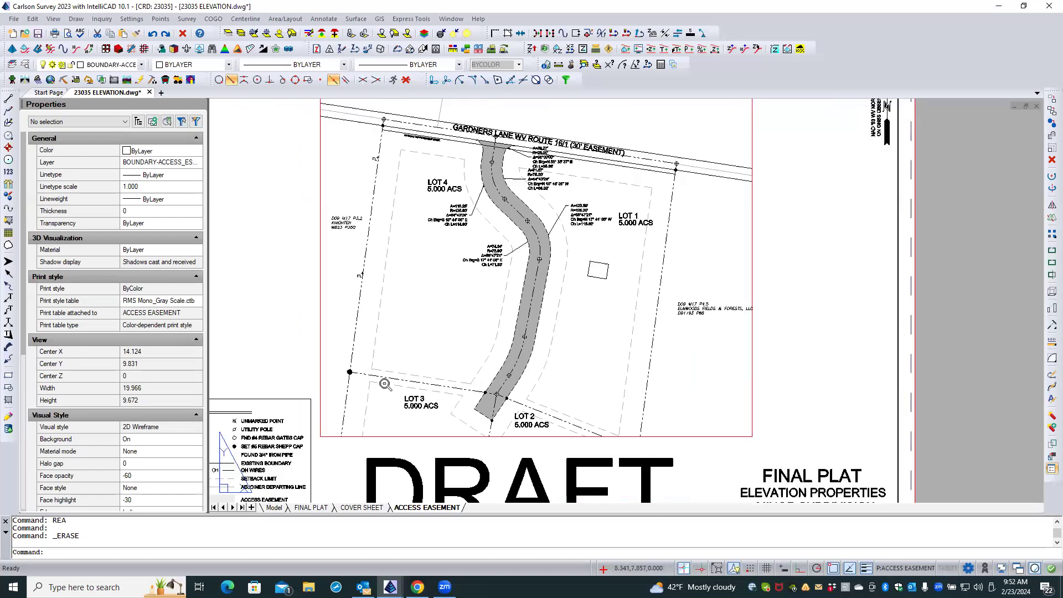
pyautogui.scroll(2, 432, 200)
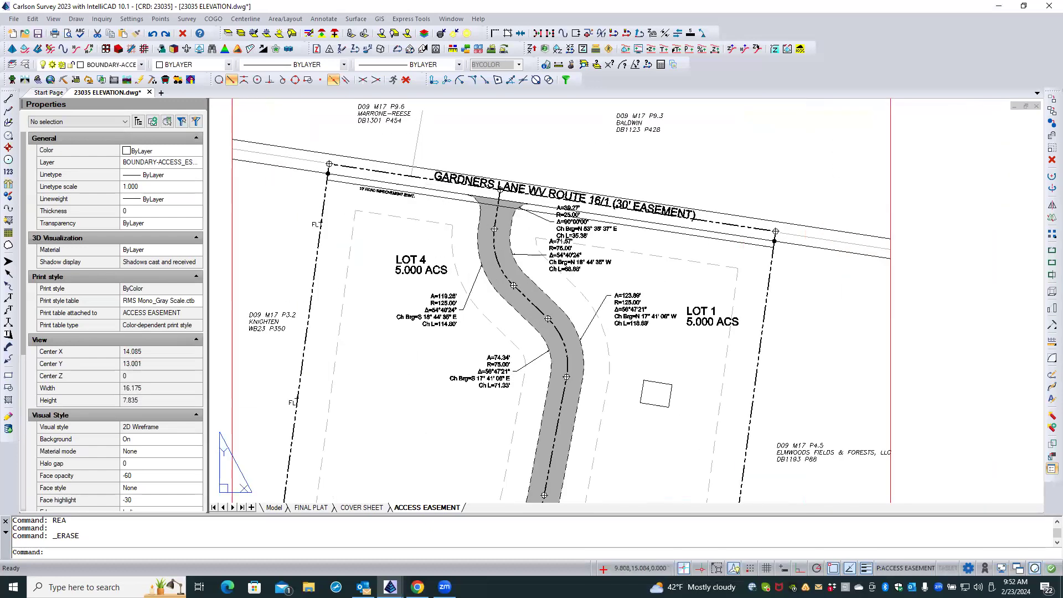
pyautogui.scroll(3, 431, 183)
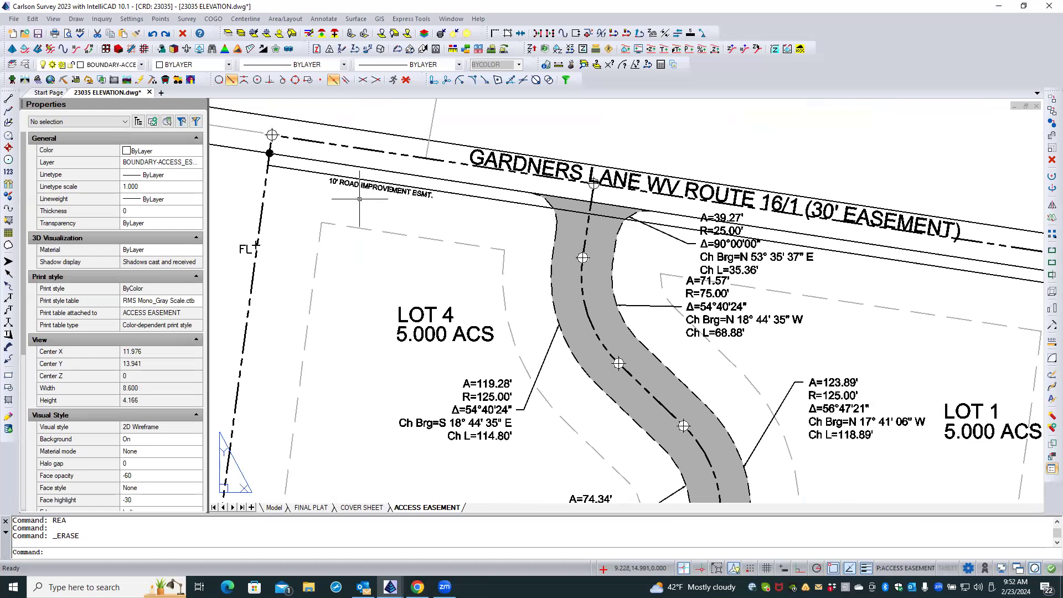
pyautogui.scroll(3, 382, 188)
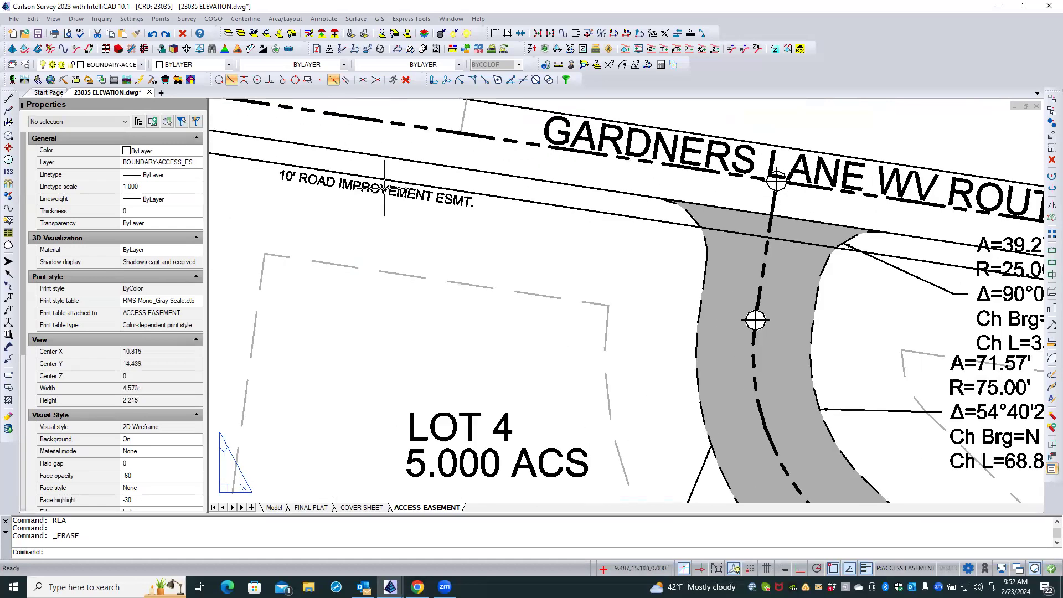
pyautogui.scroll(-3, 263, 197)
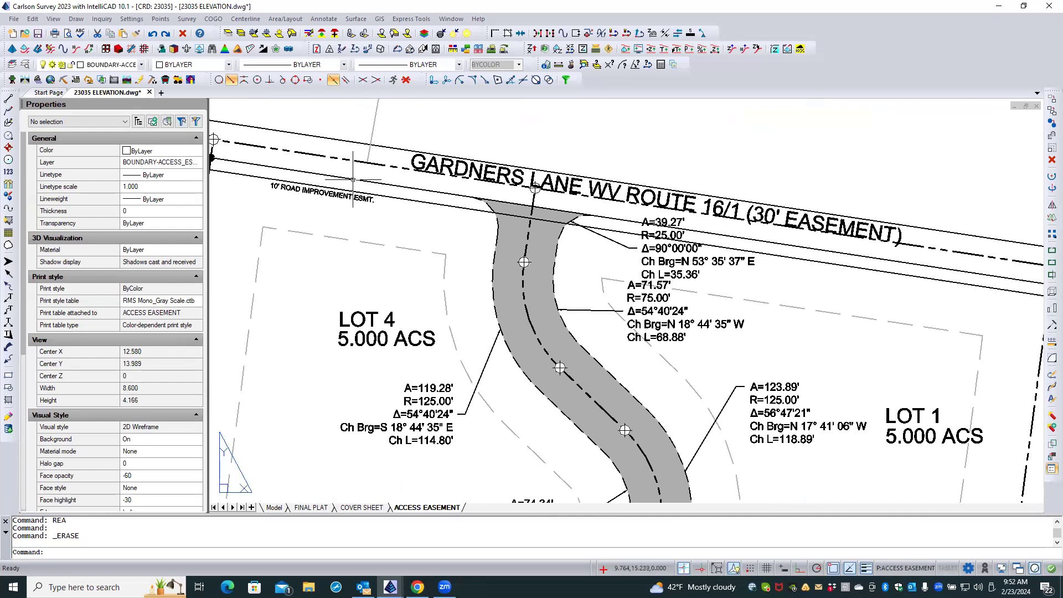
pyautogui.scroll(-2, 355, 180)
pyautogui.scroll(-1, 518, 142)
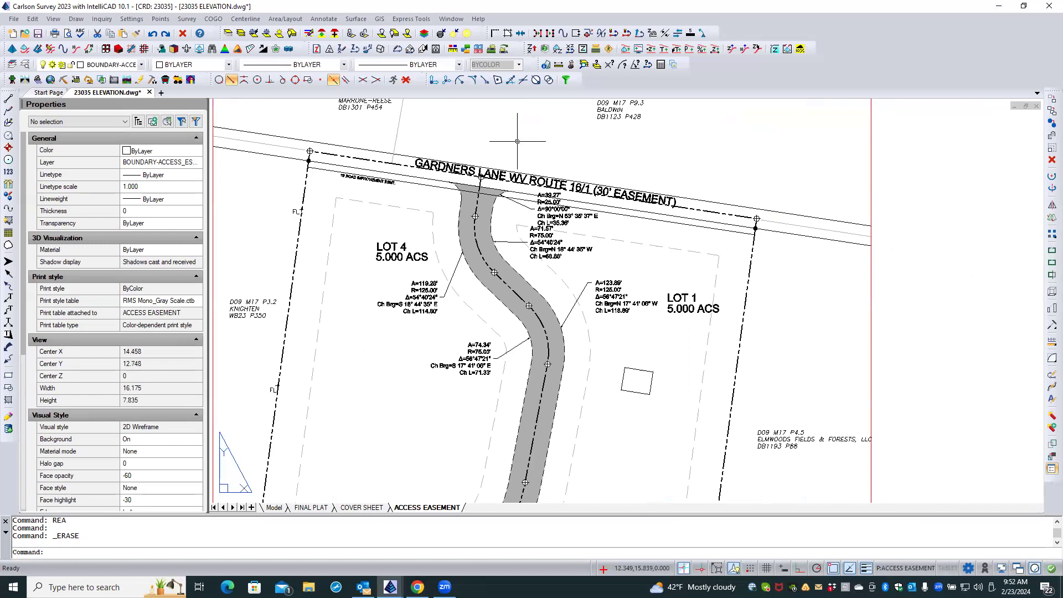
pyautogui.scroll(-1, 517, 141)
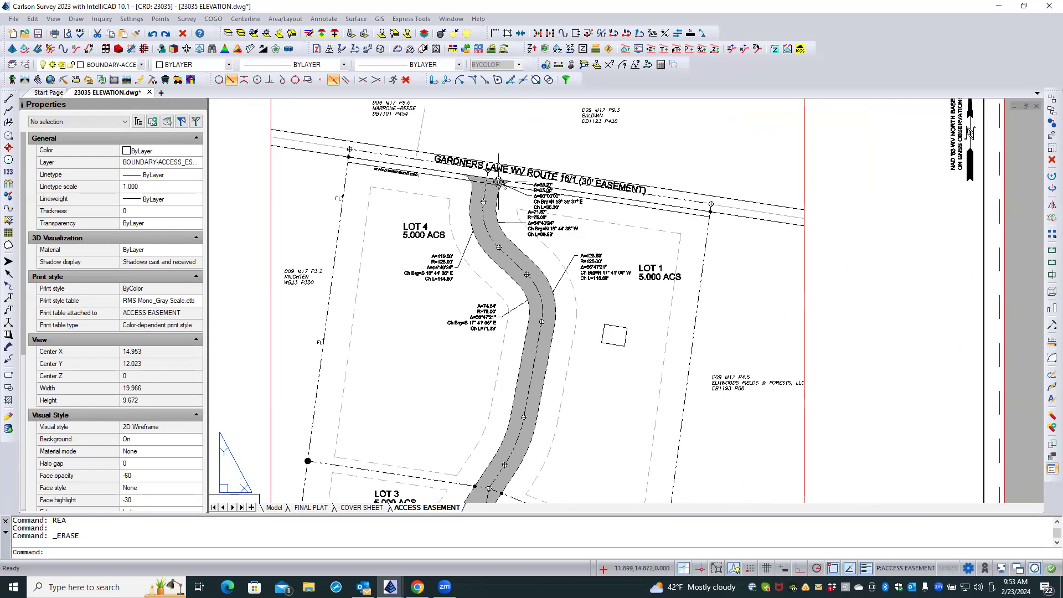
# Set the lineweight of layer BOUNDARY-ACCESS_ESMT-M and B to 0.15 mm and regenerate the drawing.
pyautogui.scroll(2, 473, 155)
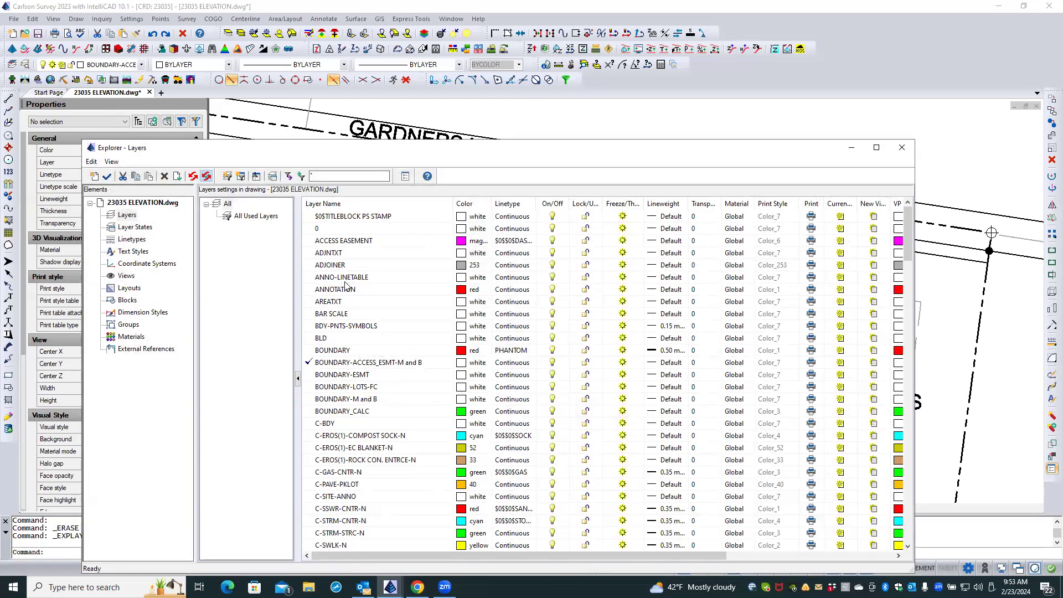
pyautogui.click(653, 363)
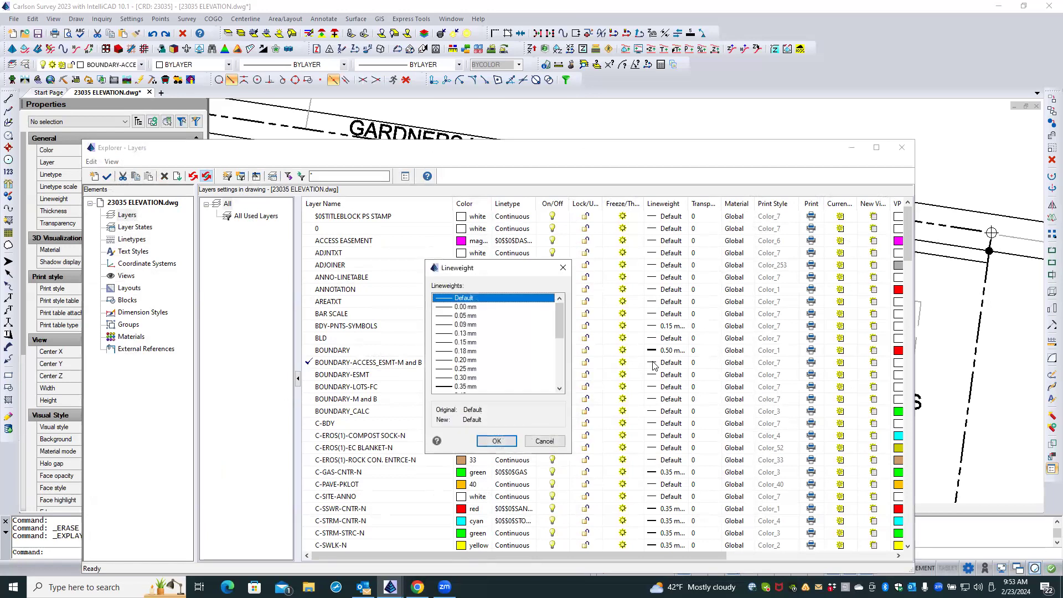
pyautogui.click(443, 344)
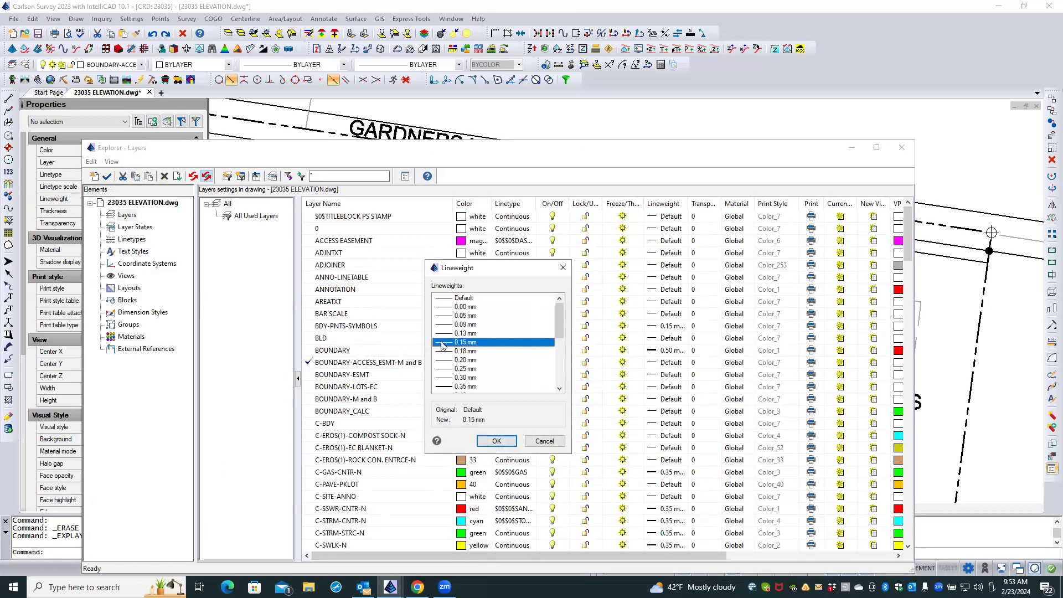
pyautogui.click(496, 440)
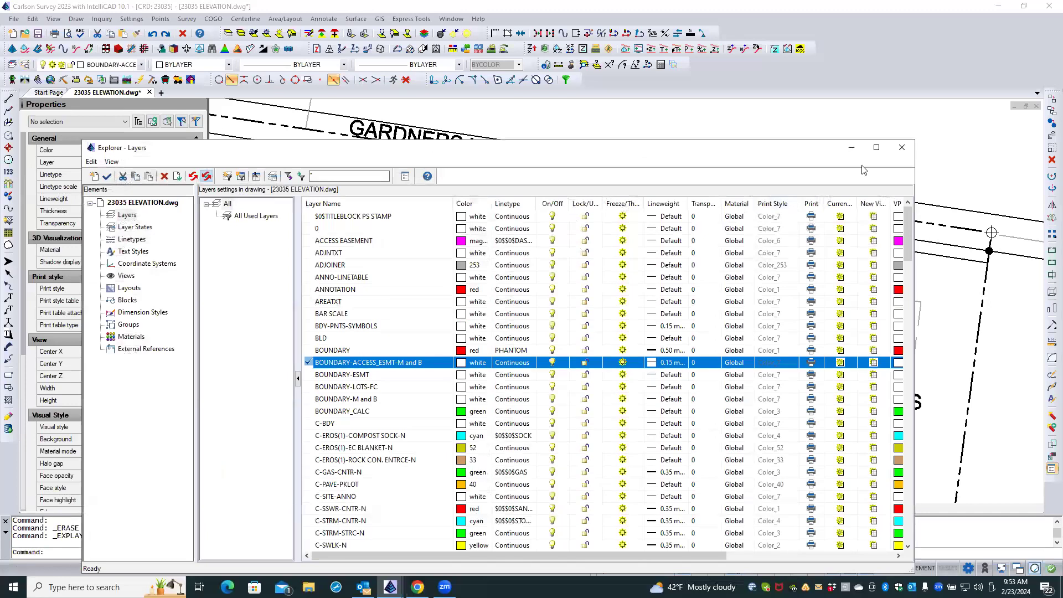
pyautogui.click(903, 148)
pyautogui.scroll(3, 528, 279)
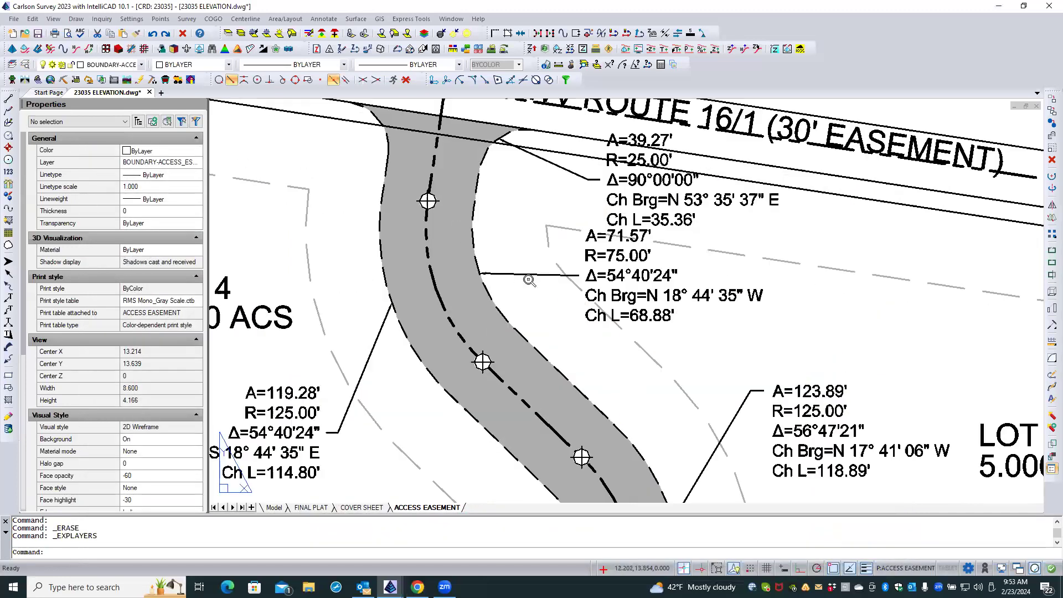
pyautogui.write('REA')
pyautogui.press('Return')
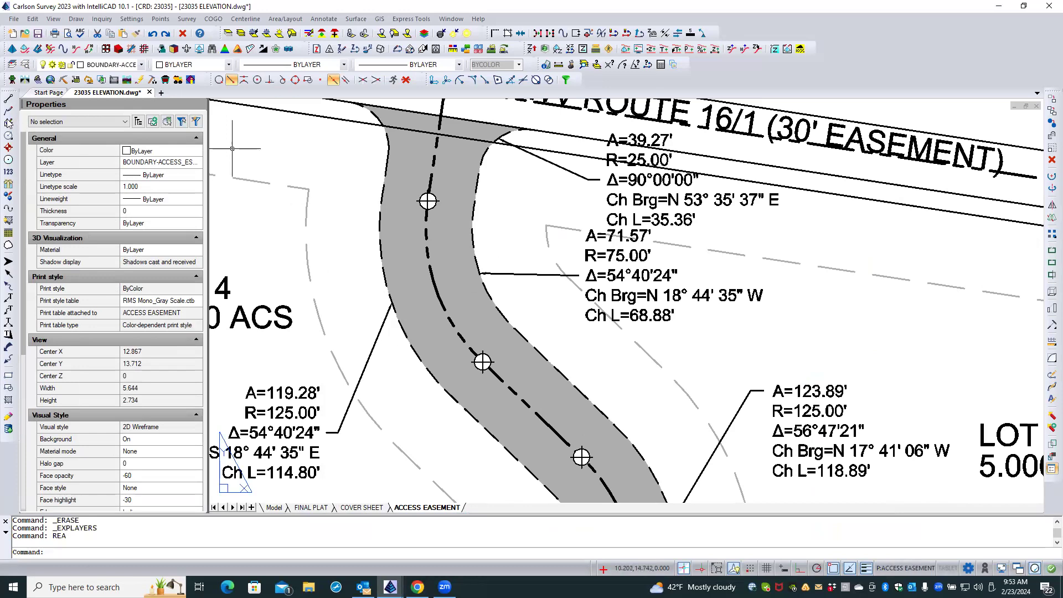
# Set the lineweight of layer BOUNDARY-ACCESS_ESMT-M and B to 0.13 mm and regenerate the drawing.
pyautogui.click(25, 65)
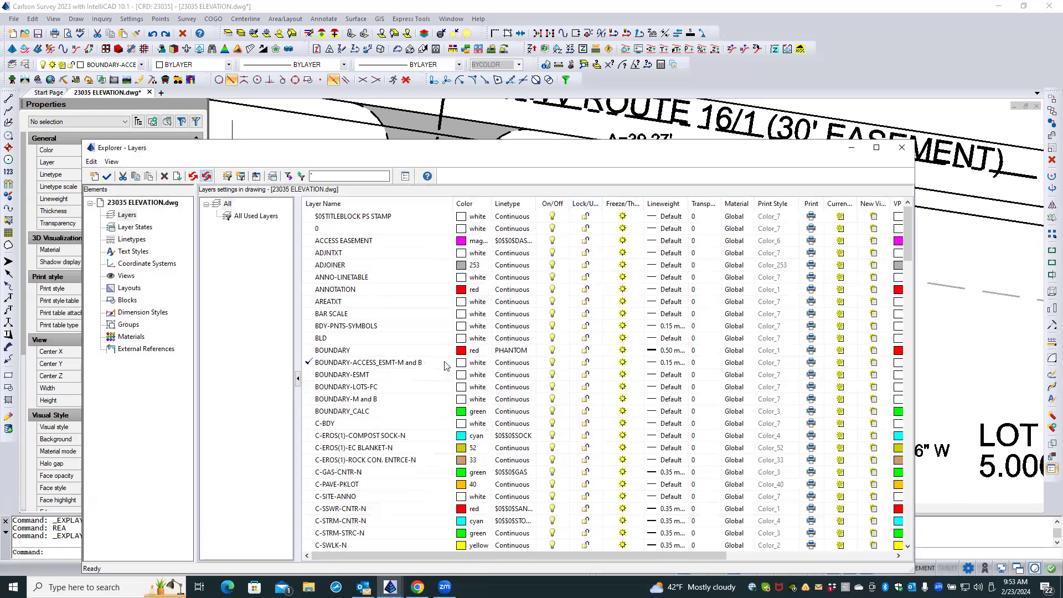
pyautogui.click(675, 363)
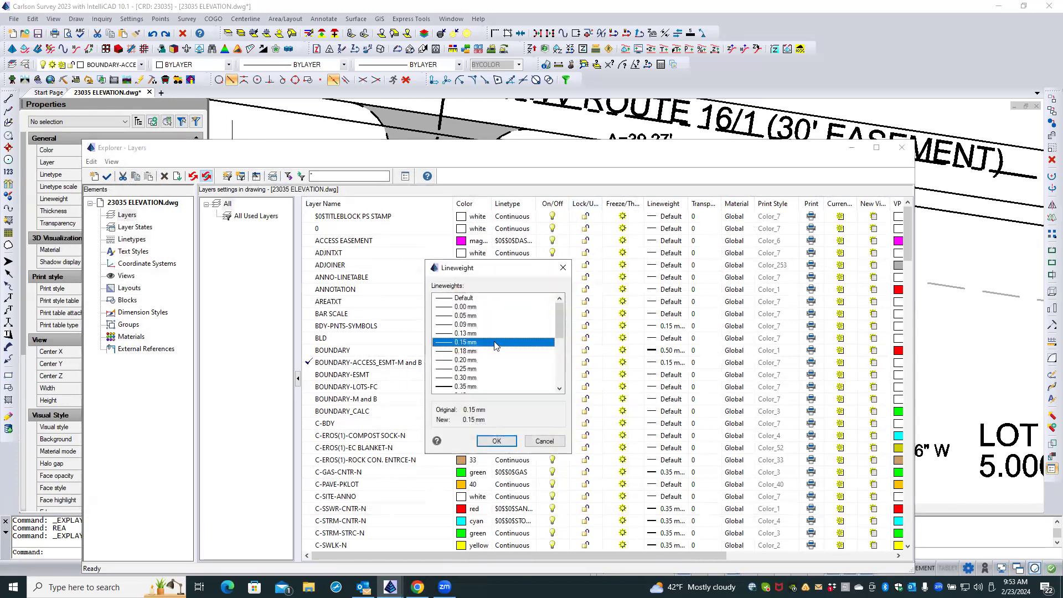
pyautogui.click(443, 335)
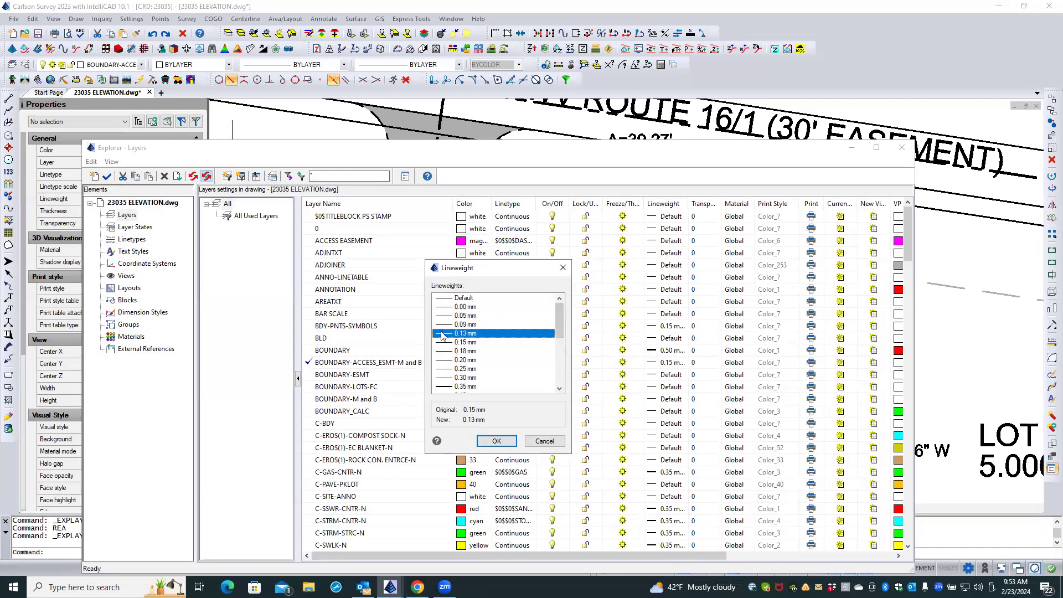
pyautogui.click(497, 441)
pyautogui.click(901, 147)
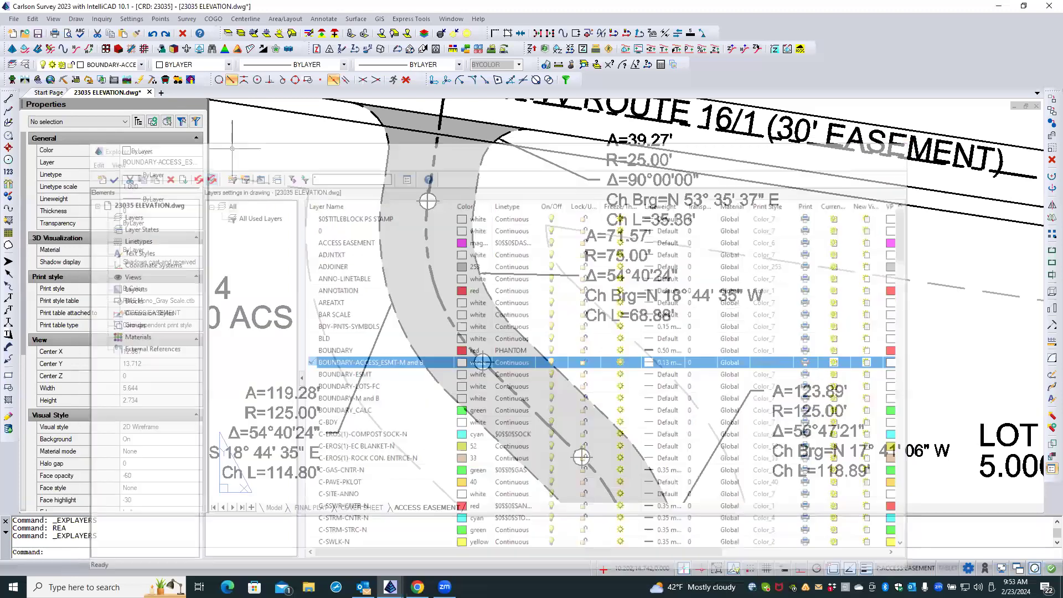
pyautogui.write('REA')
pyautogui.press('Return')
# Activate the layout viewport at the leader beside the A=71.57' curve data.
pyautogui.scroll(-3, 523, 304)
pyautogui.scroll(10, 567, 274)
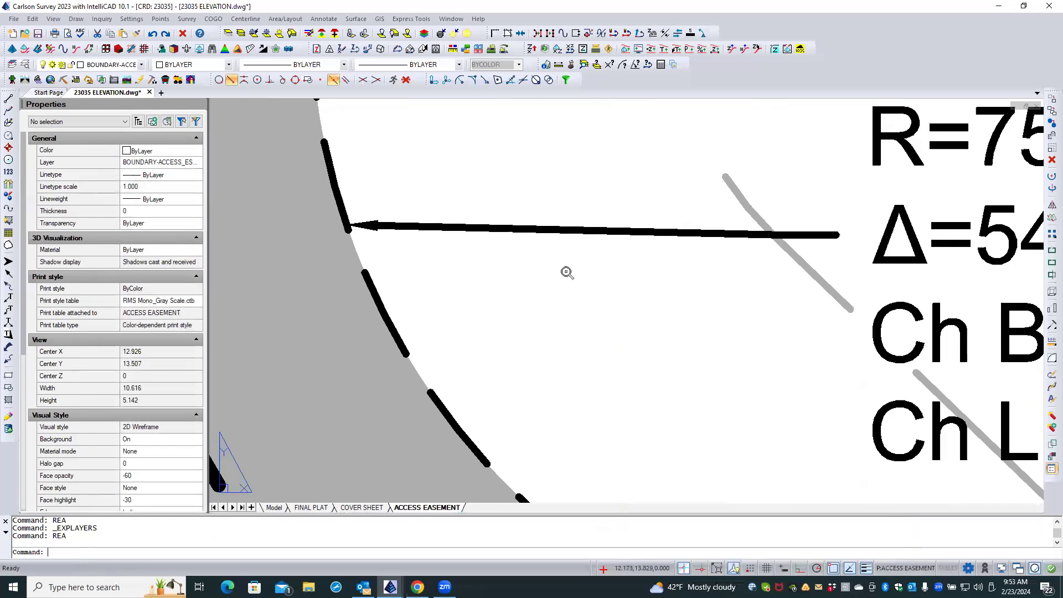
pyautogui.scroll(-6, 567, 273)
pyautogui.scroll(-3, 567, 273)
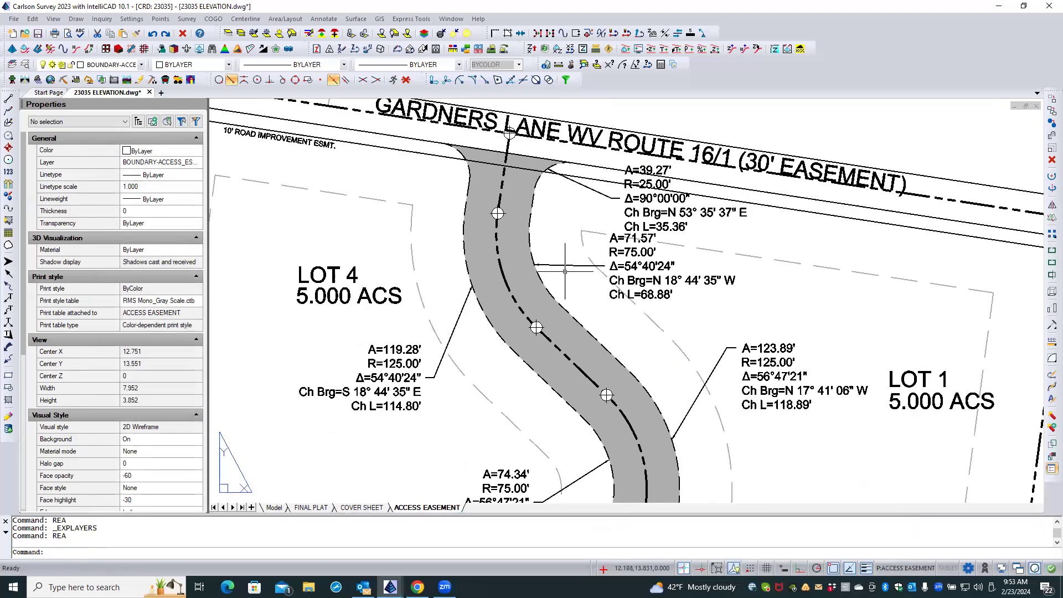
pyautogui.scroll(5, 539, 257)
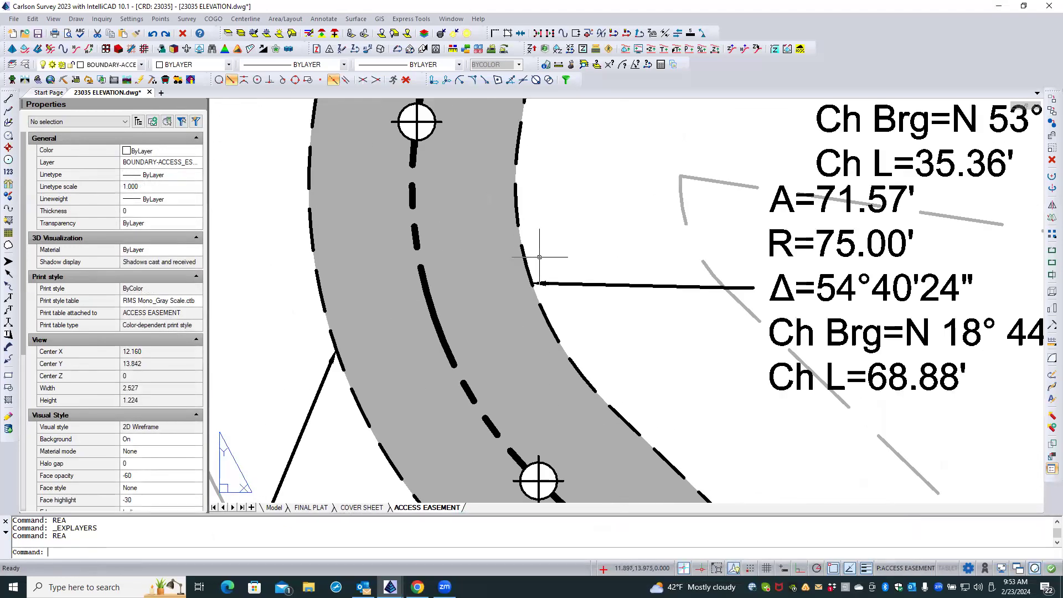
pyautogui.scroll(-2, 615, 258)
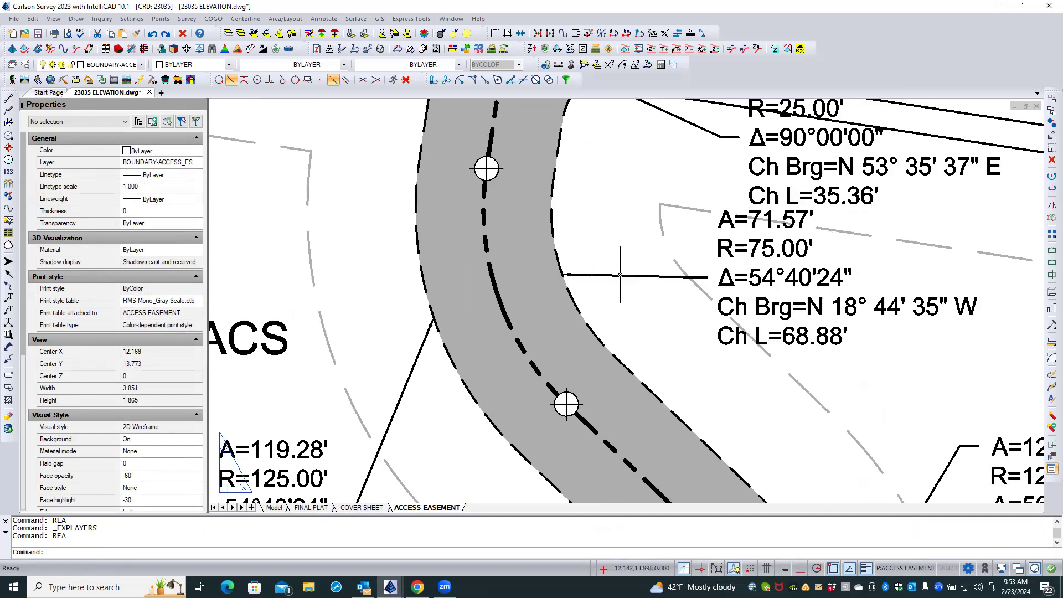
pyautogui.doubleClick(620, 274)
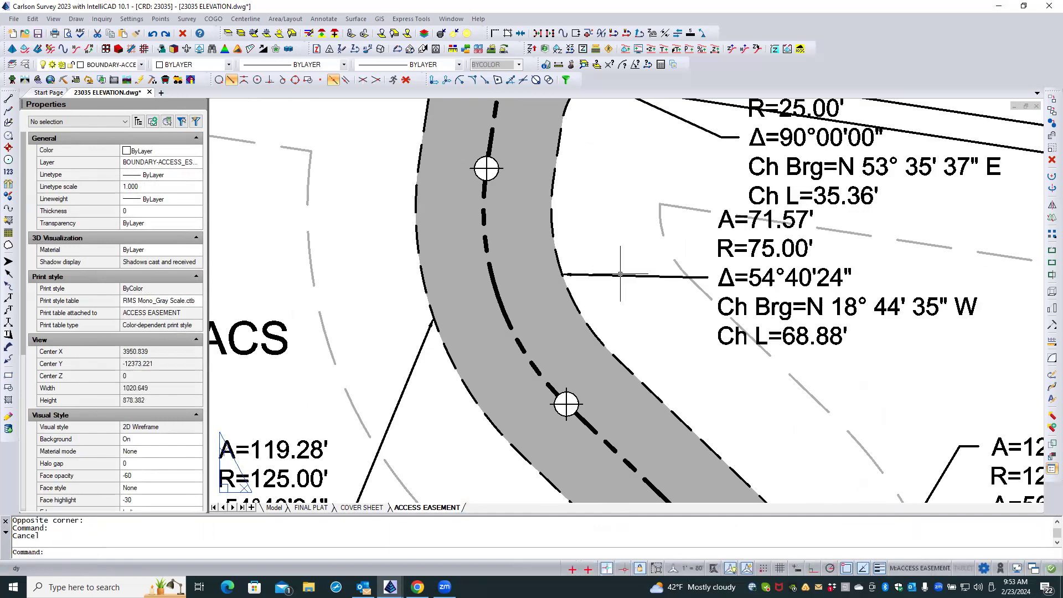
# Set the viewport lineweight of layer BOUNDARY-ACCESS_ESMT-M and B to 0.15 mm.
pyautogui.click(616, 275)
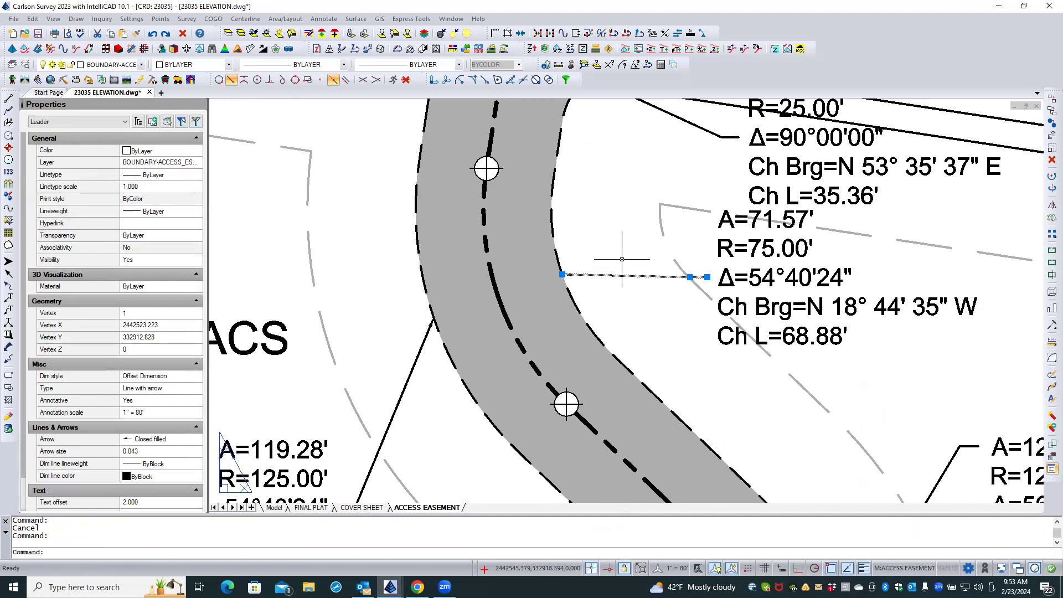
pyautogui.press('Escape')
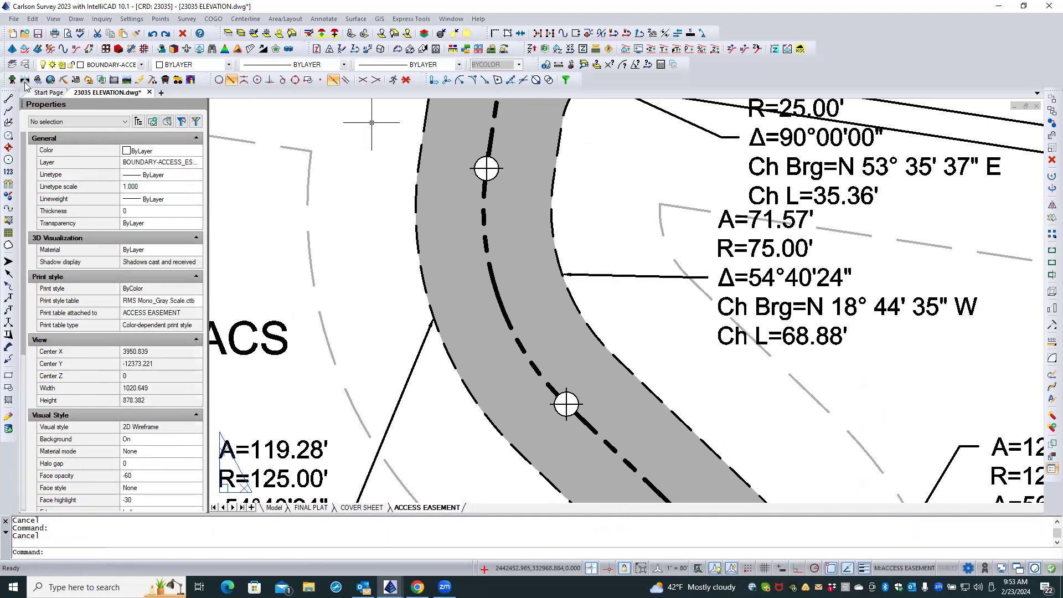
pyautogui.click(25, 65)
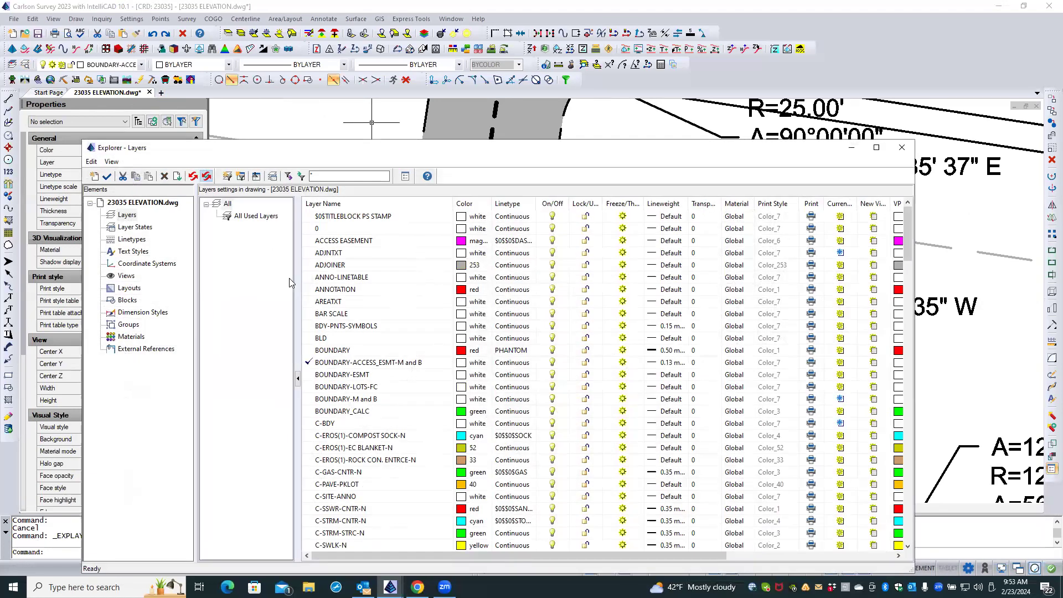
pyautogui.click(379, 363)
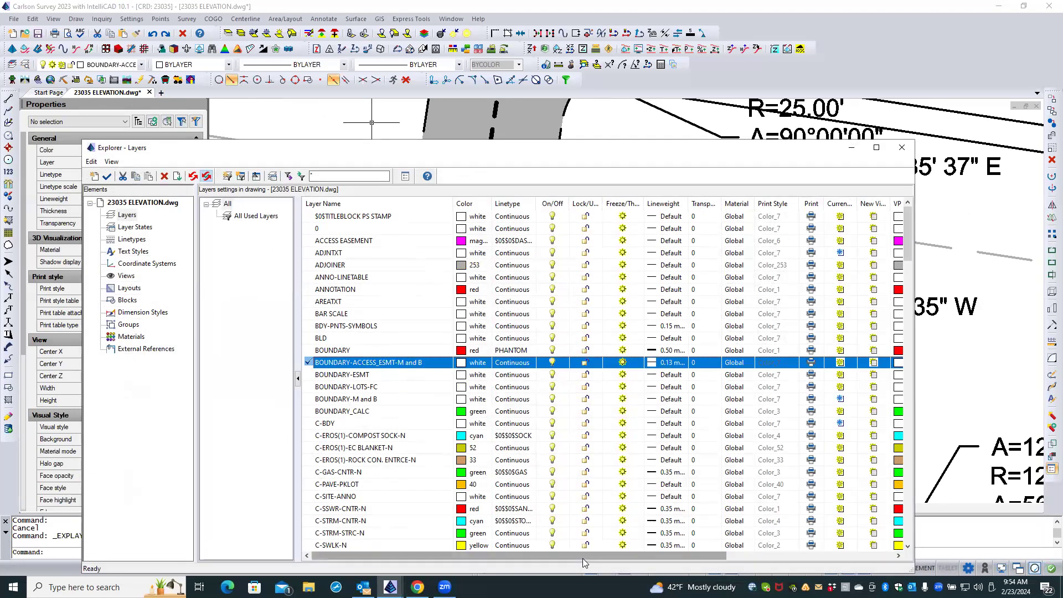
pyautogui.moveTo(587, 560); pyautogui.dragTo(838, 555)
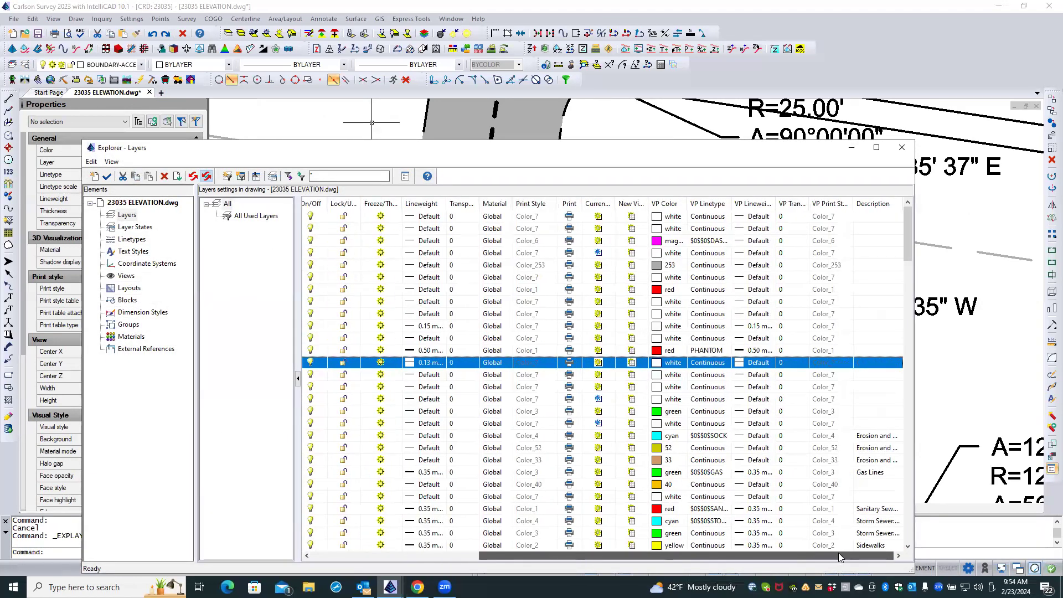
pyautogui.click(740, 364)
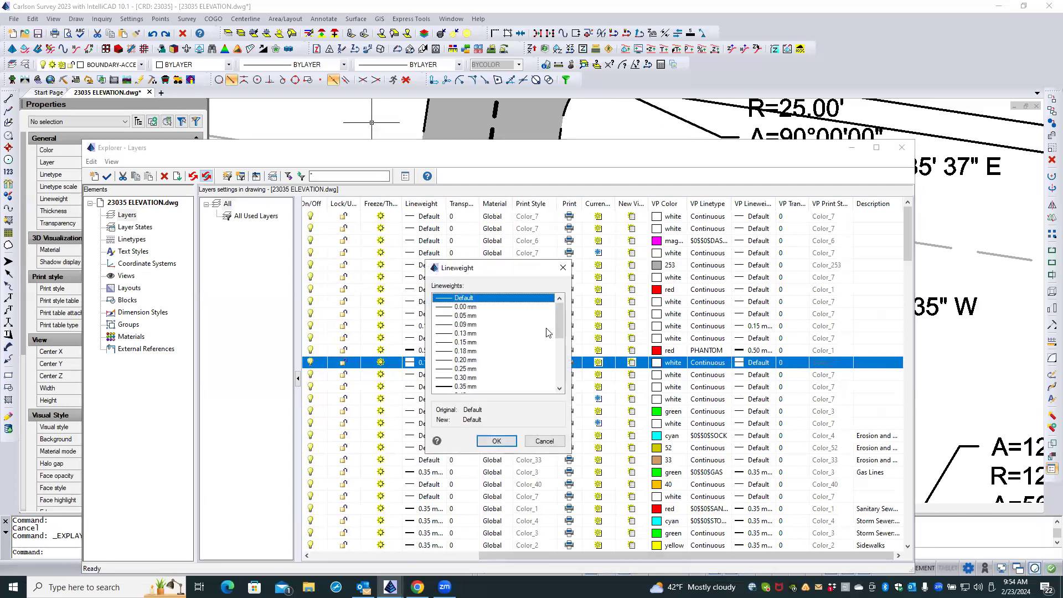
pyautogui.click(449, 343)
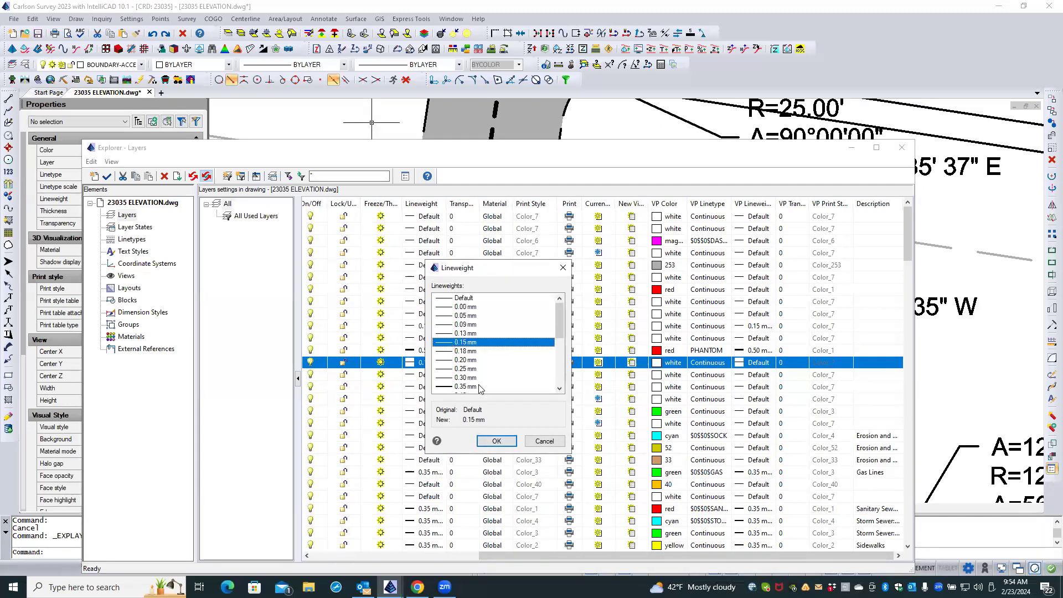
pyautogui.click(497, 441)
pyautogui.click(902, 147)
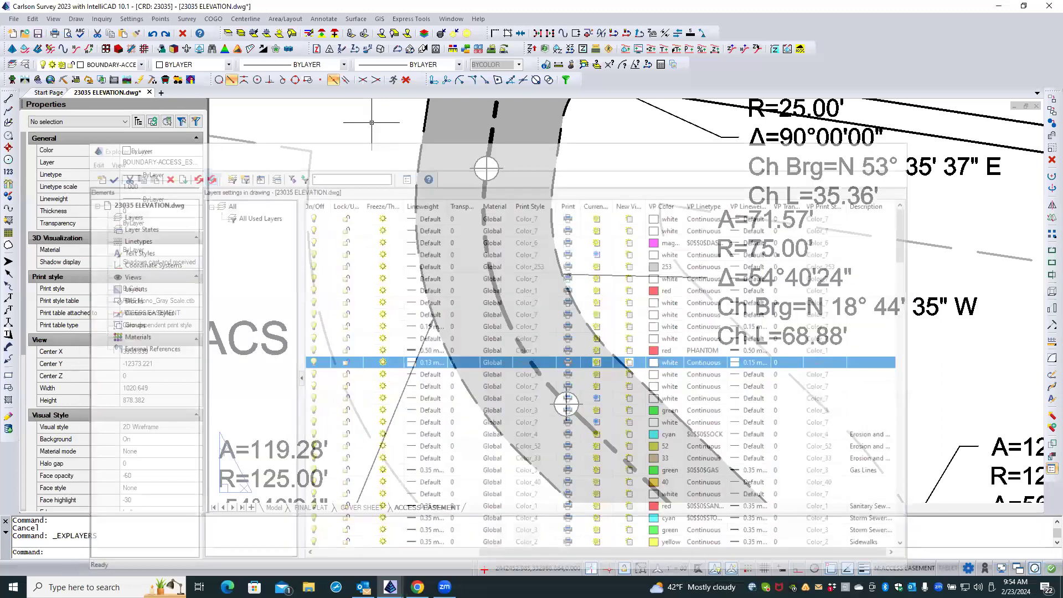
pyautogui.press('Escape')
# Select the leader beside the A=71.57' curve data and check its arrow size property.
pyautogui.scroll(2, 617, 277)
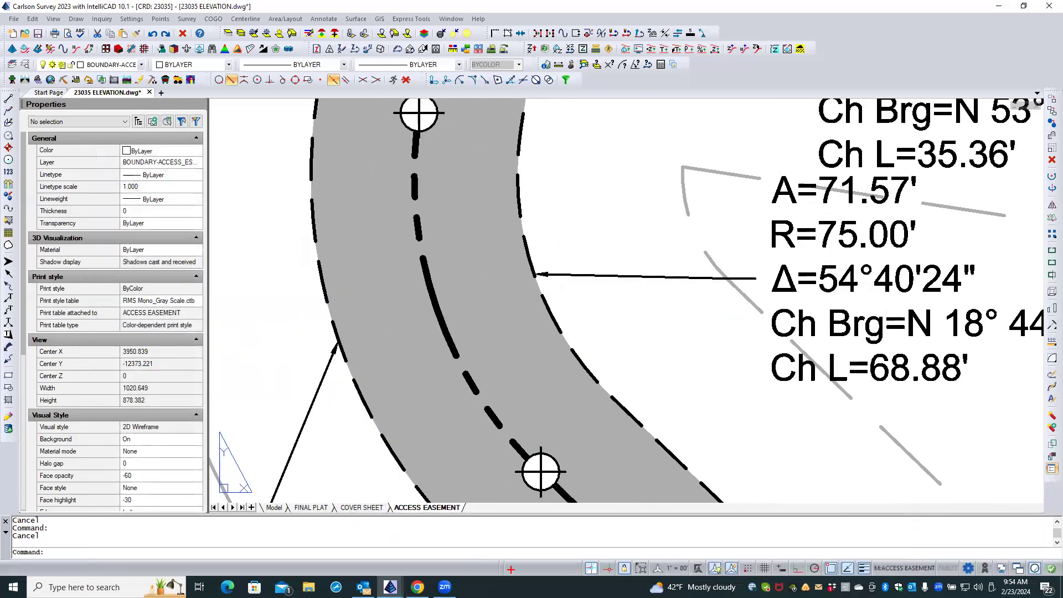
pyautogui.scroll(-2, 616, 276)
pyautogui.click(618, 273)
pyautogui.click(616, 274)
pyautogui.click(611, 277)
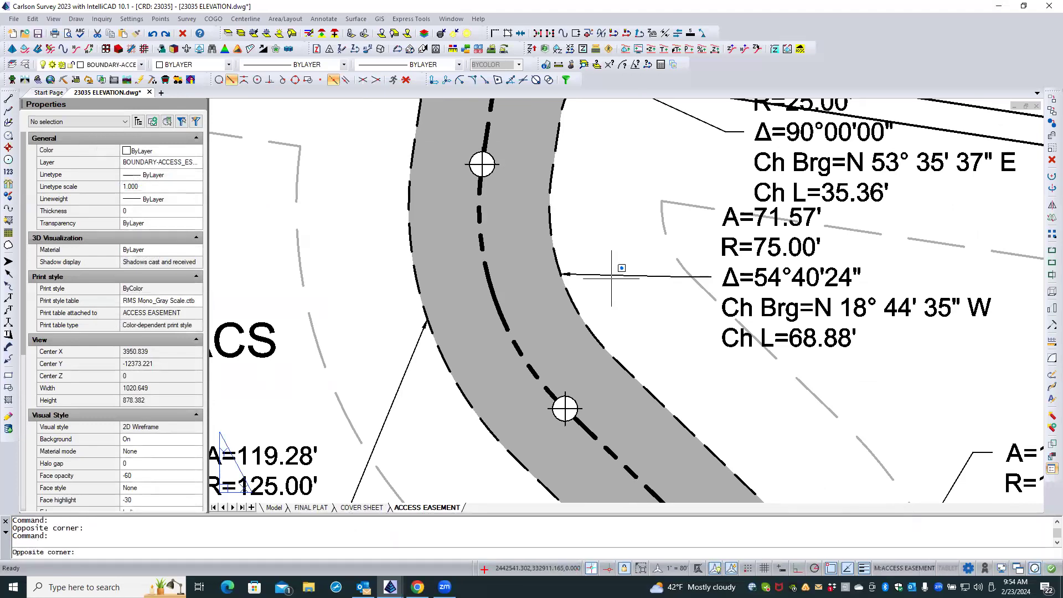
pyautogui.click(612, 277)
pyautogui.click(614, 274)
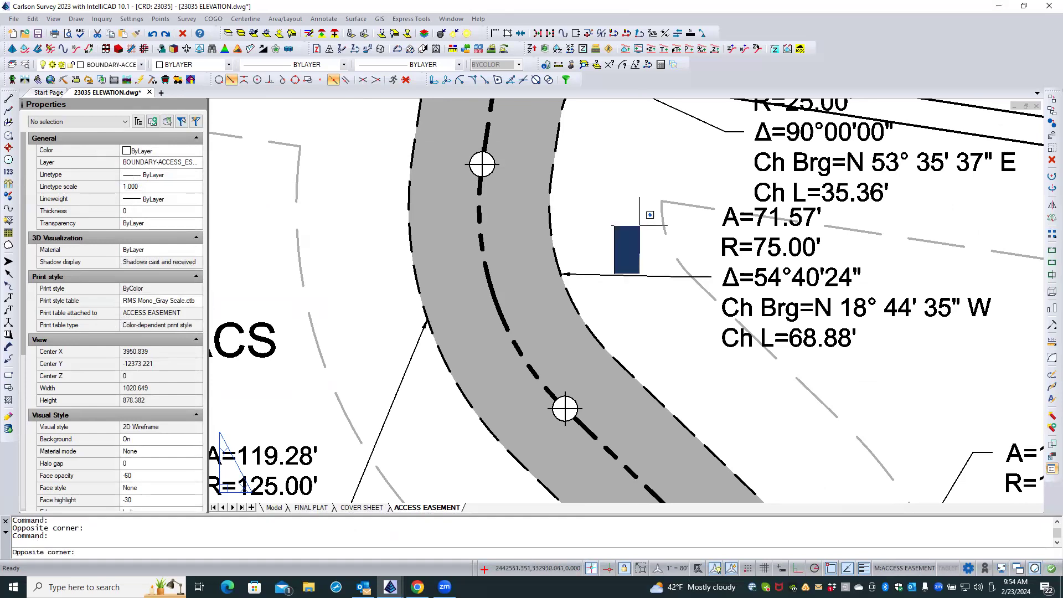
pyautogui.click(640, 226)
pyautogui.click(633, 218)
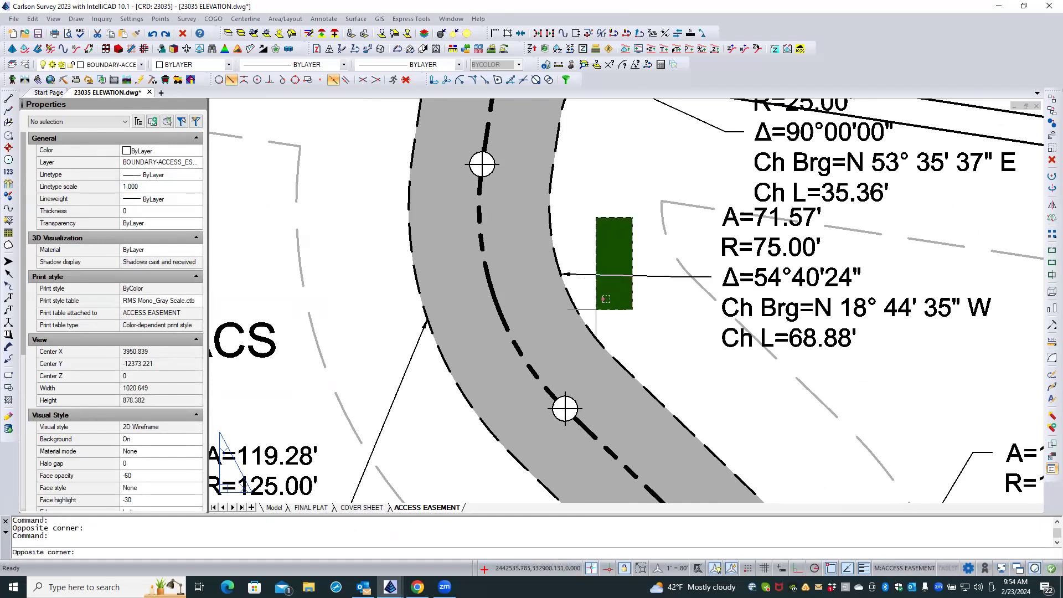
pyautogui.click(597, 309)
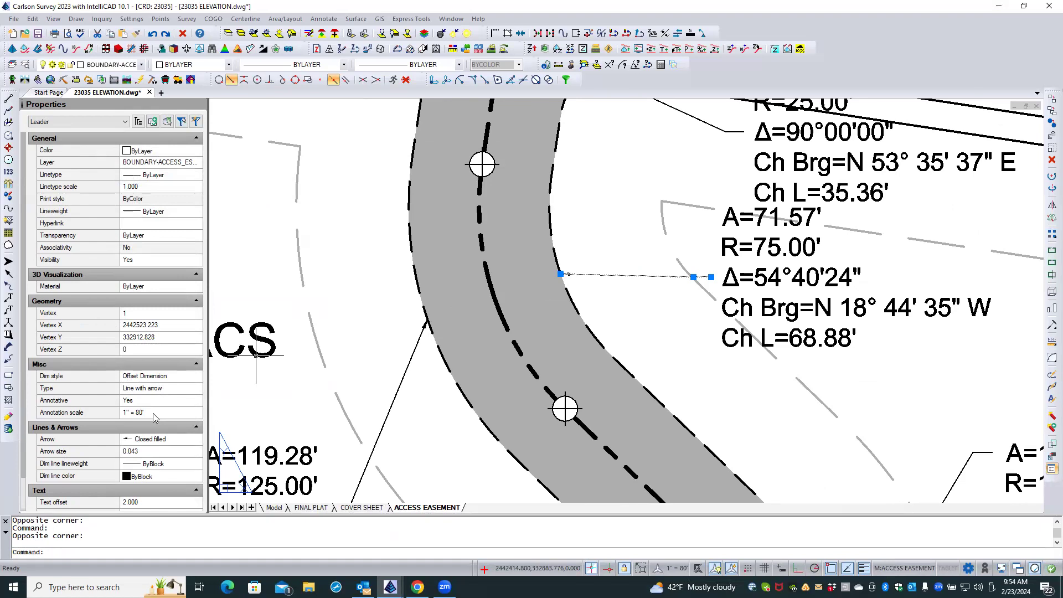
pyautogui.click(144, 452)
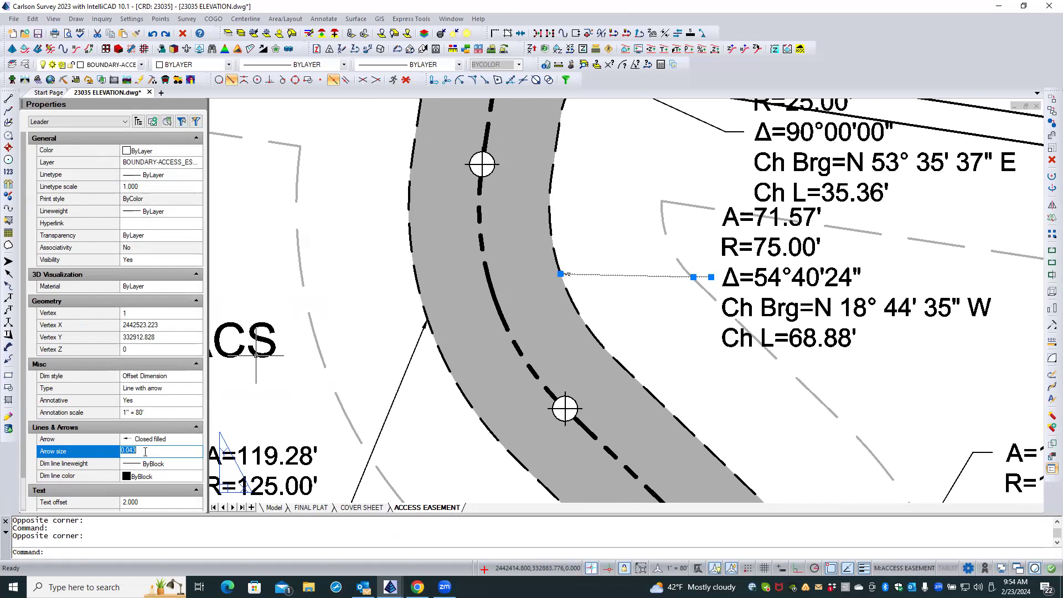
pyautogui.press('Escape')
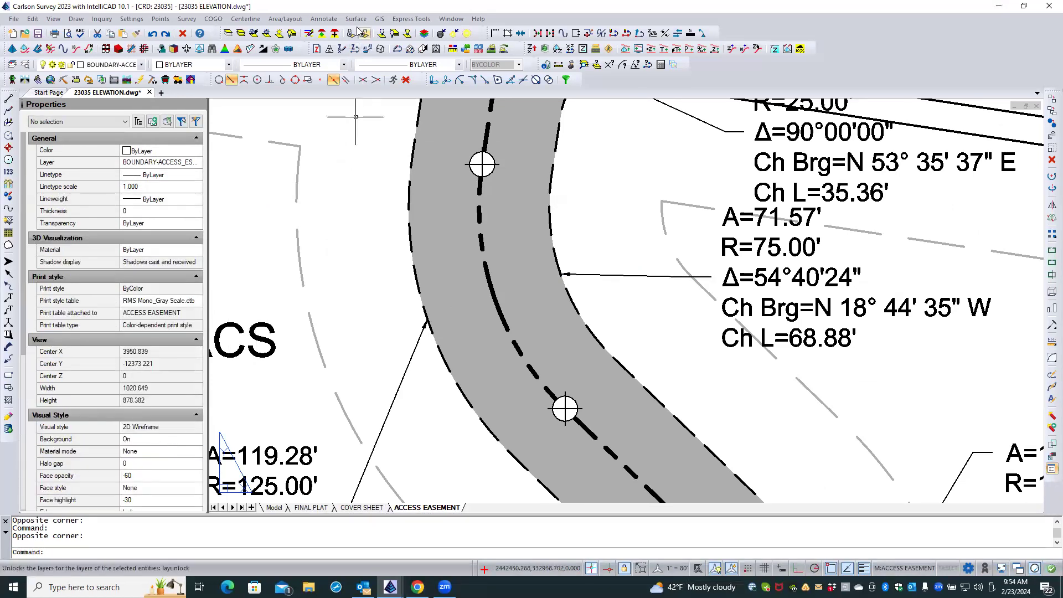
# Open the leader options of the Stack Label Arc command and examine the leader length, tick size and arrow size scalers.
pyautogui.click(297, 21)
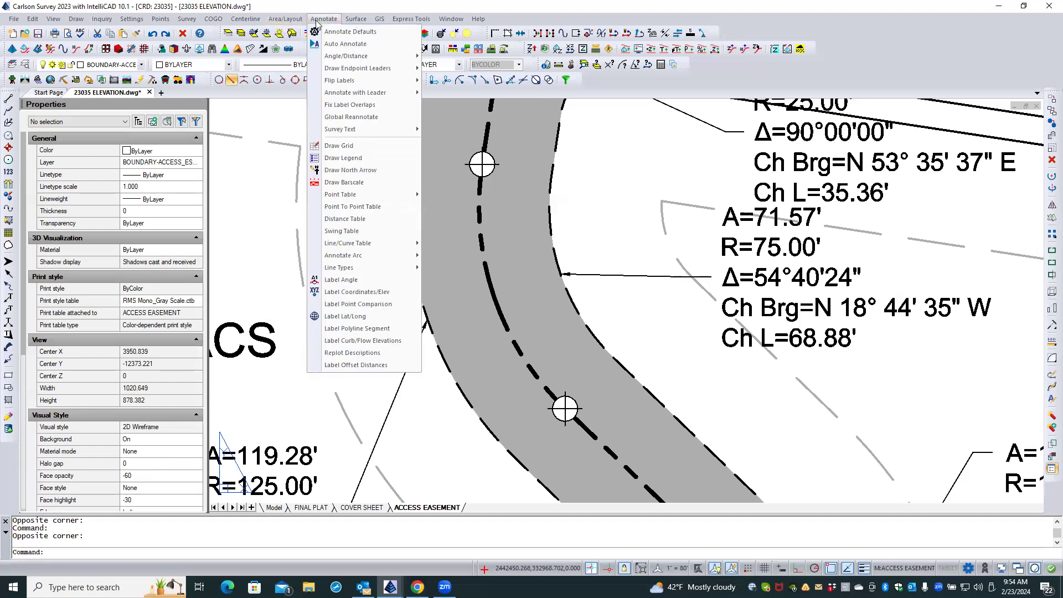
pyautogui.moveTo(379, 272)
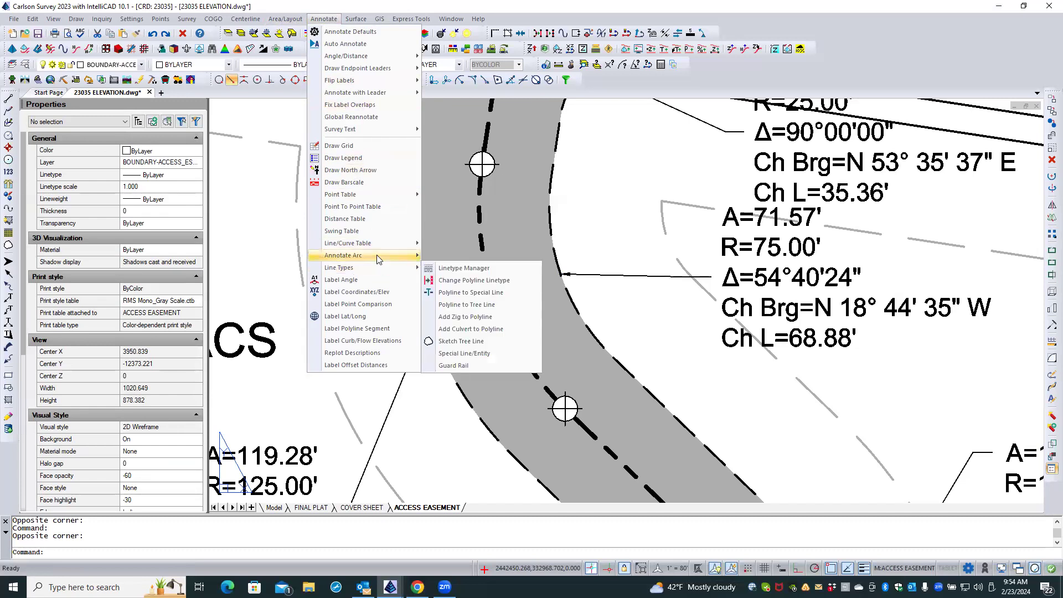
pyautogui.click(468, 269)
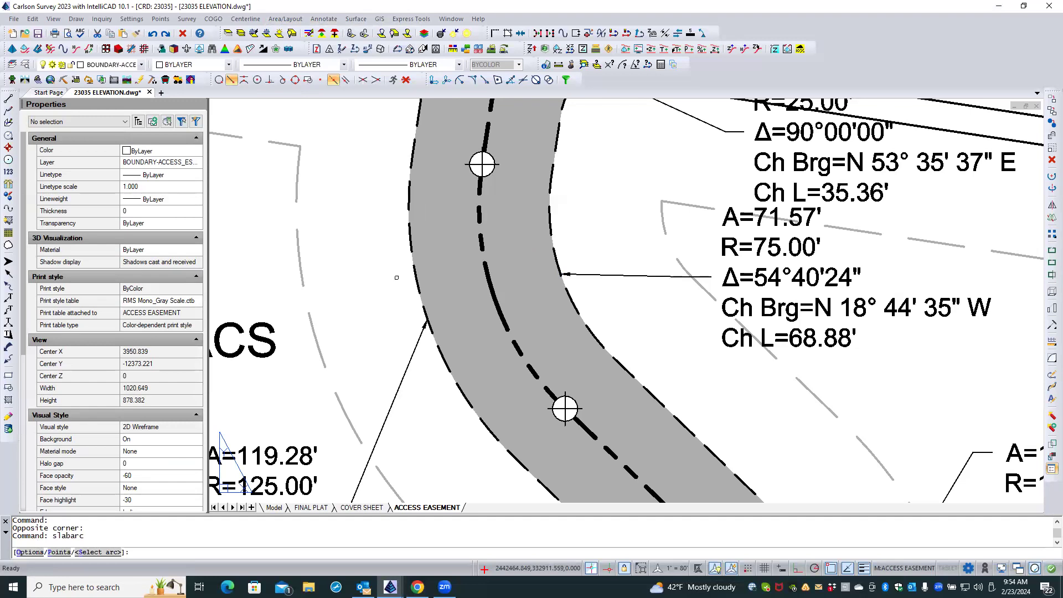
pyautogui.write('O')
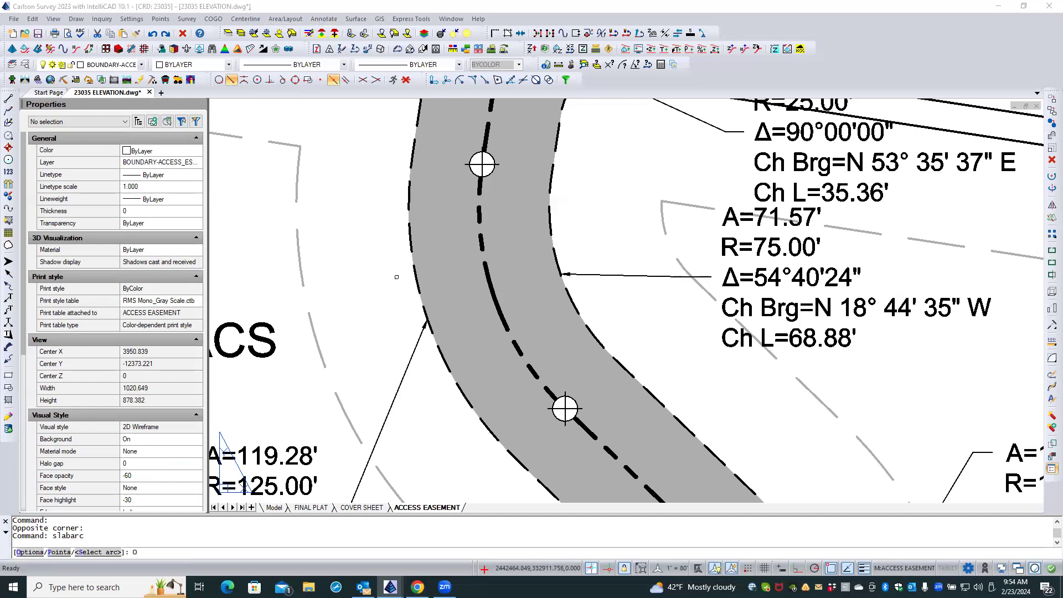
pyautogui.press('Return')
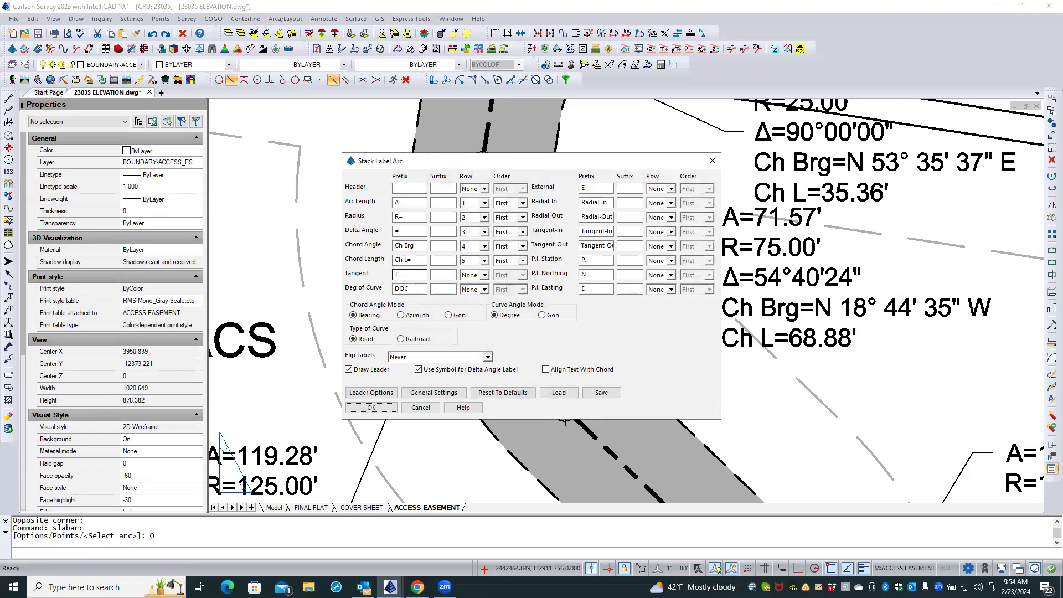
pyautogui.click(382, 394)
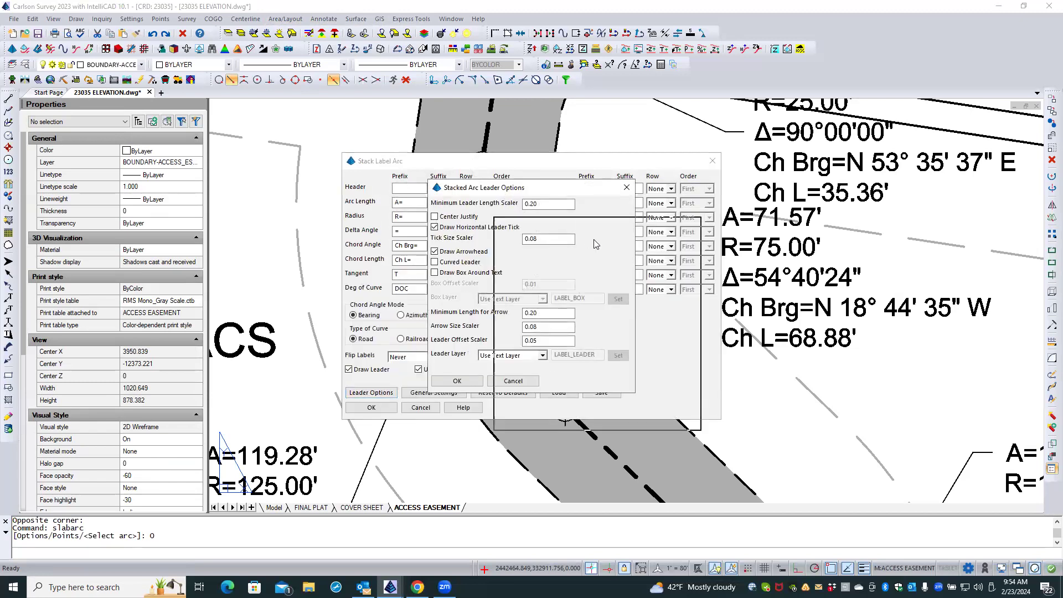
pyautogui.moveTo(595, 243); pyautogui.dragTo(609, 249)
pyautogui.click(639, 262)
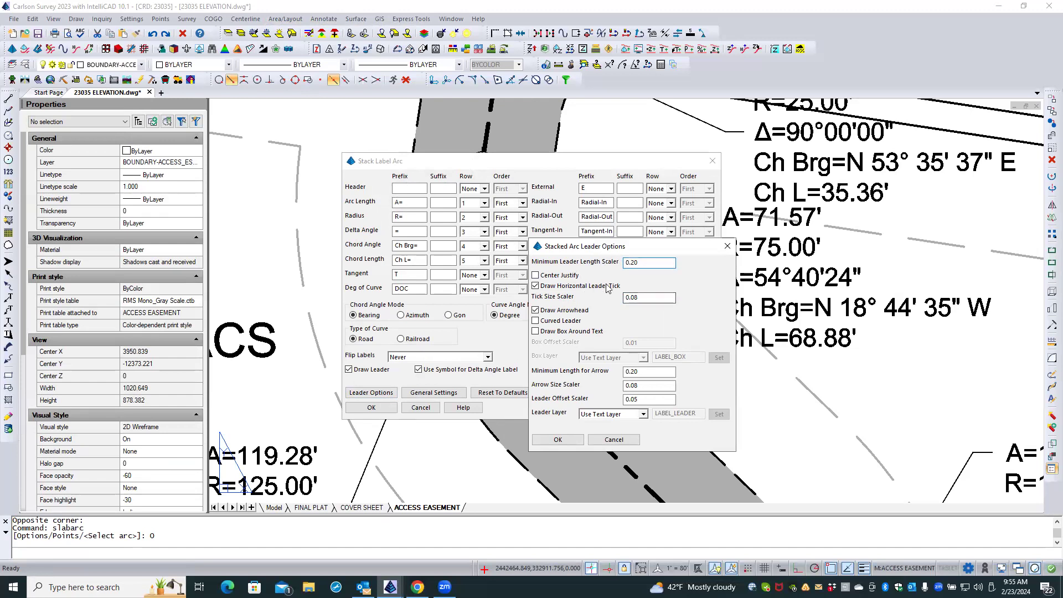
pyautogui.click(643, 297)
pyautogui.click(646, 387)
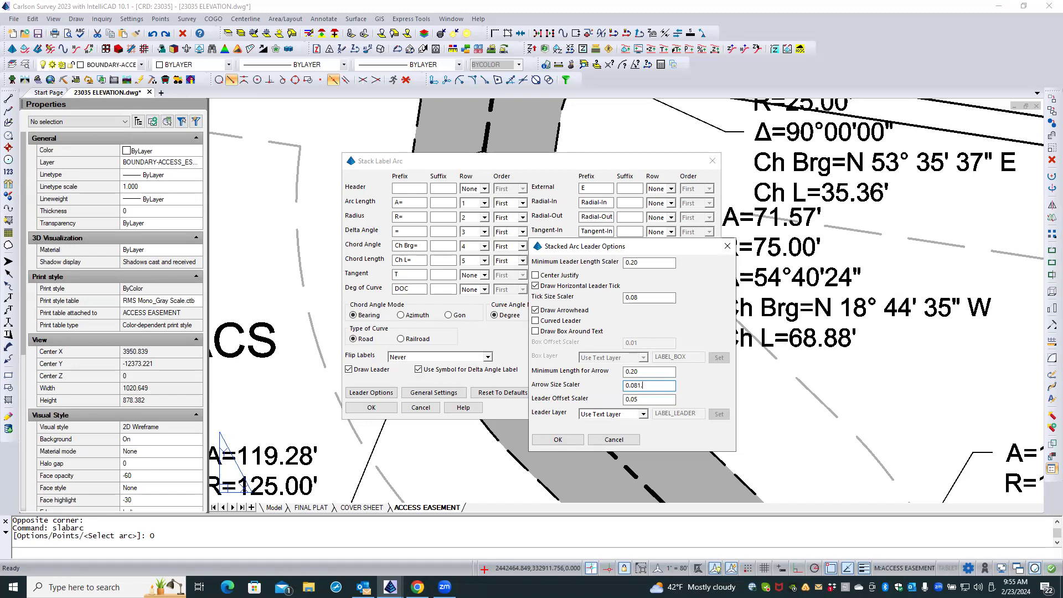
# Set the arrow size scaler for stacked arc labels to 0.08 and accept the leader and label settings.
pyautogui.press('BackSpace')
pyautogui.press('BackSpace')
pyautogui.press('BackSpace')
pyautogui.press('BackSpace')
pyautogui.press('BackSpace')
pyautogui.click(557, 440)
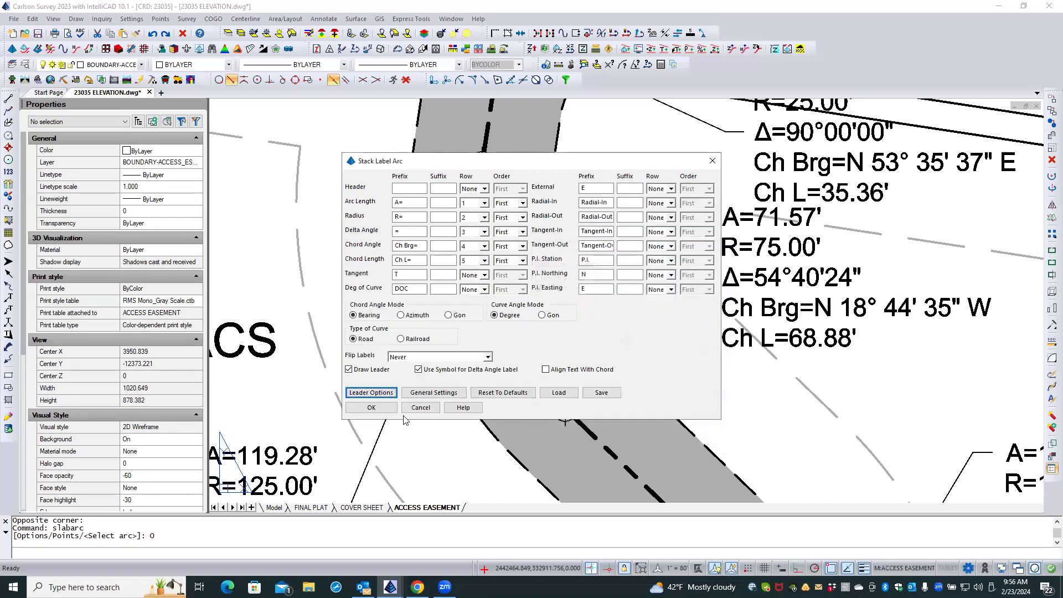
pyautogui.click(371, 408)
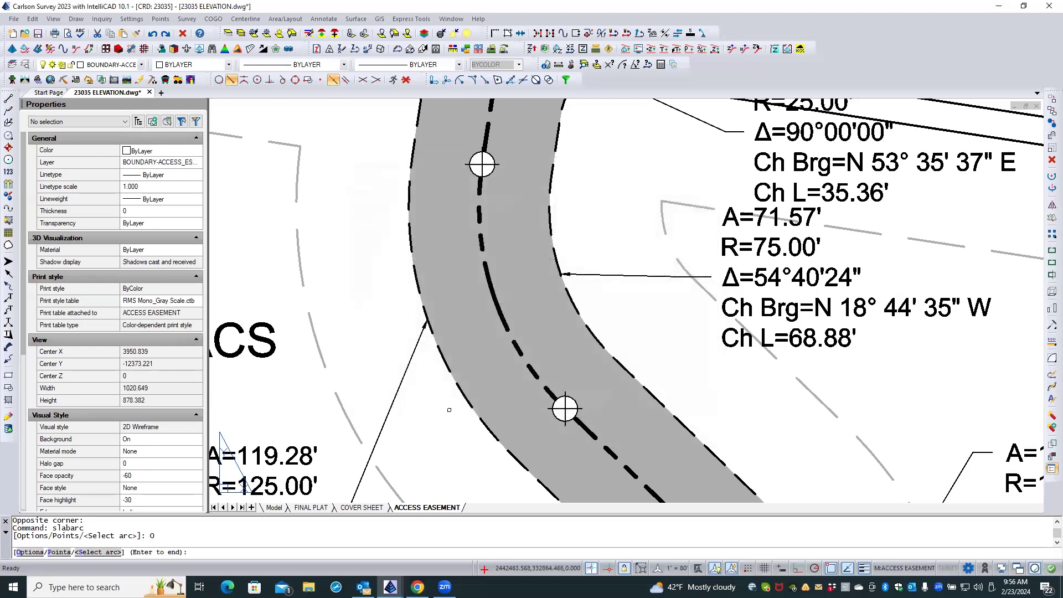
# Label the easement polyline's curve at Gardners Lane on the LOT 4 side, placing the leader end and curve data above the lot text.
pyautogui.scroll(-3, 449, 410)
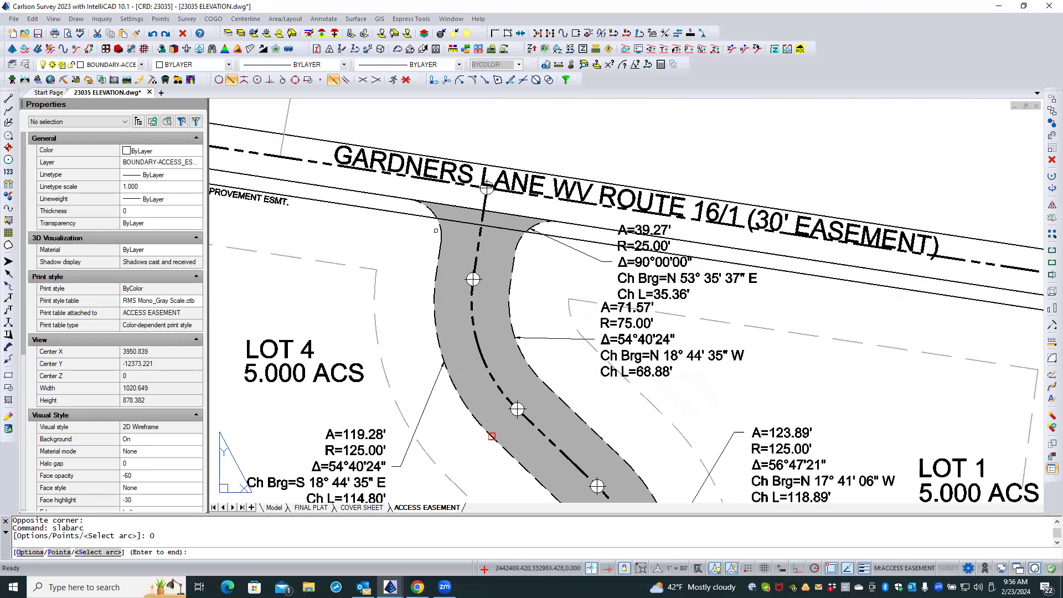
pyautogui.click(436, 206)
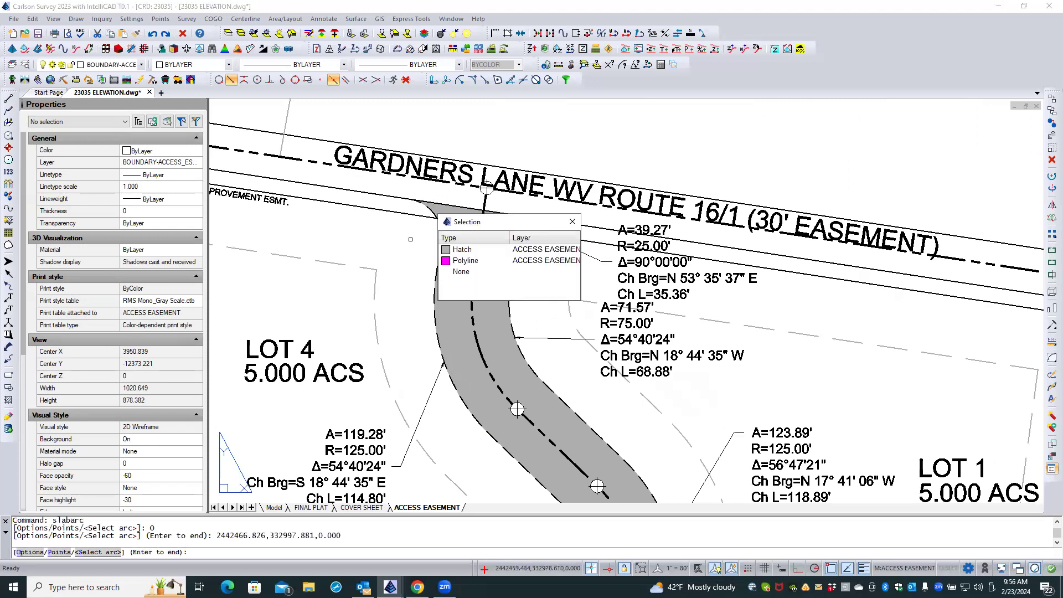
pyautogui.click(483, 261)
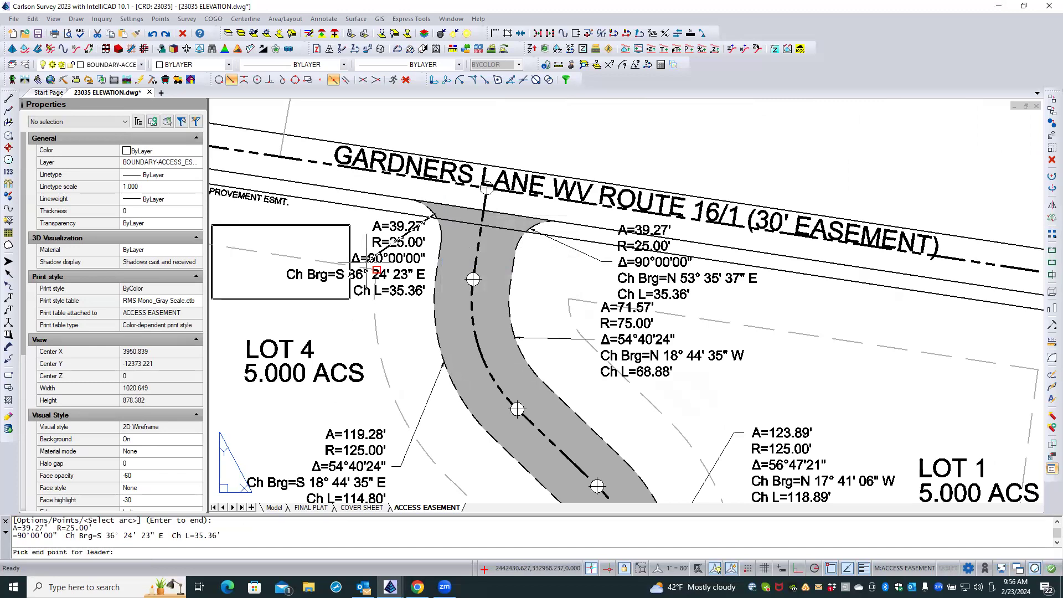
pyautogui.click(375, 270)
pyautogui.scroll(2, 429, 218)
pyautogui.scroll(-2, 569, 253)
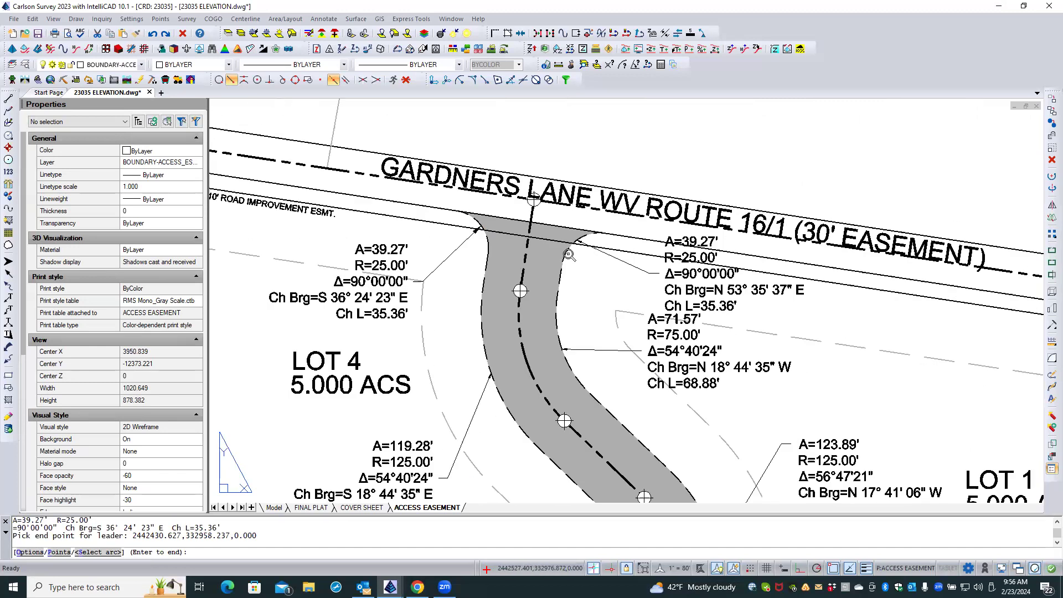
pyautogui.press('Return')
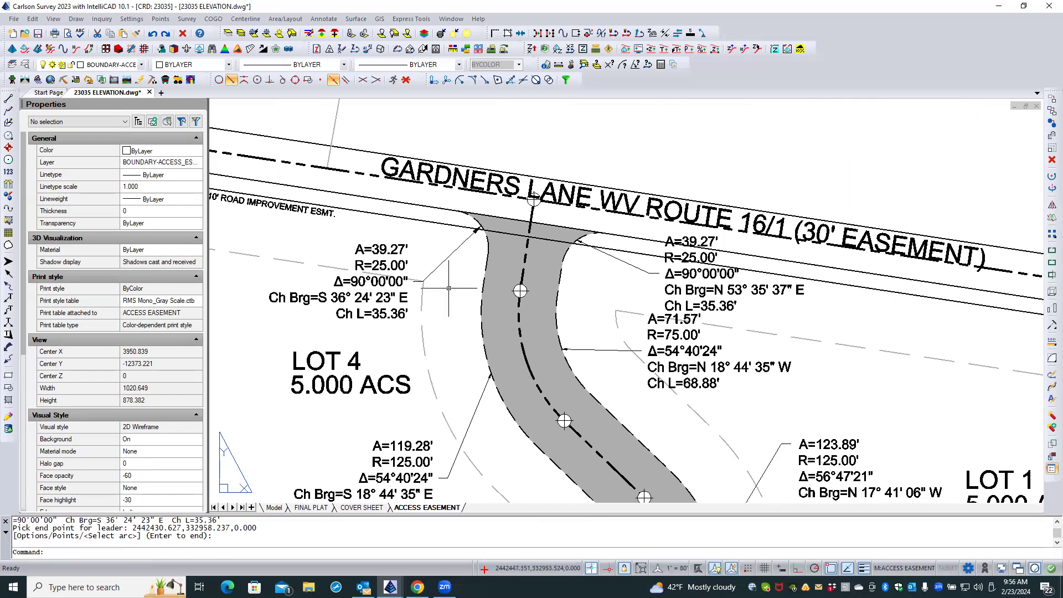
# Copy the arrow size value from the new leader on the LOT 4 side, then clear the selection.
pyautogui.click(459, 248)
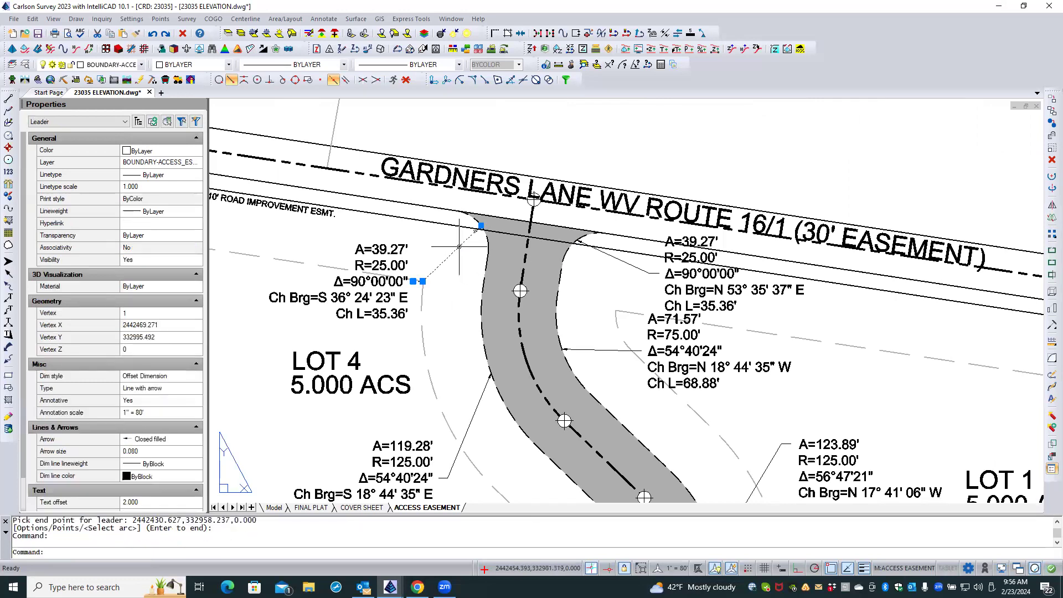
pyautogui.click(148, 452)
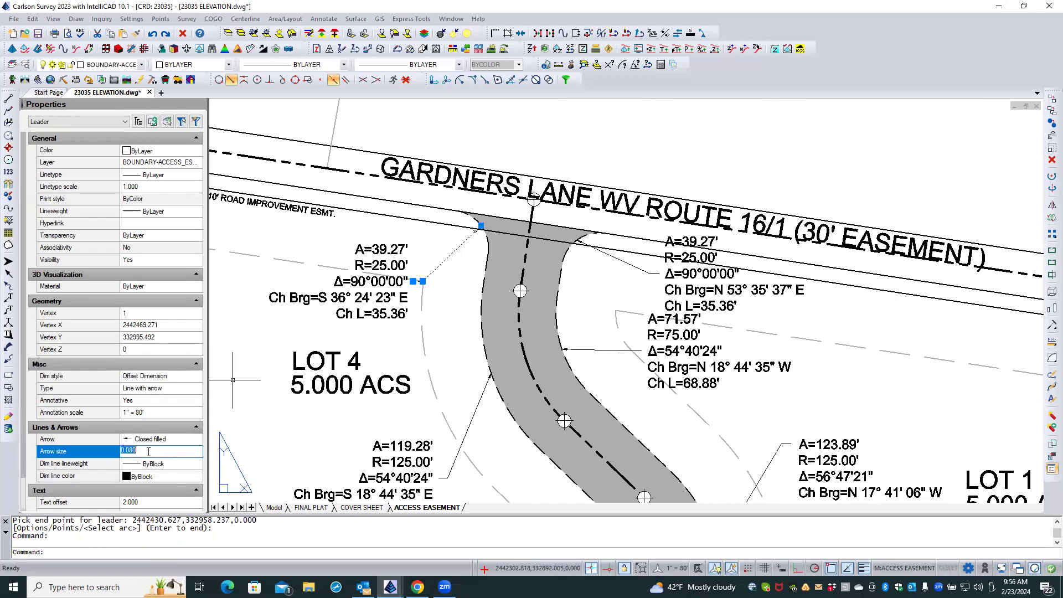
pyautogui.rightClick(148, 453)
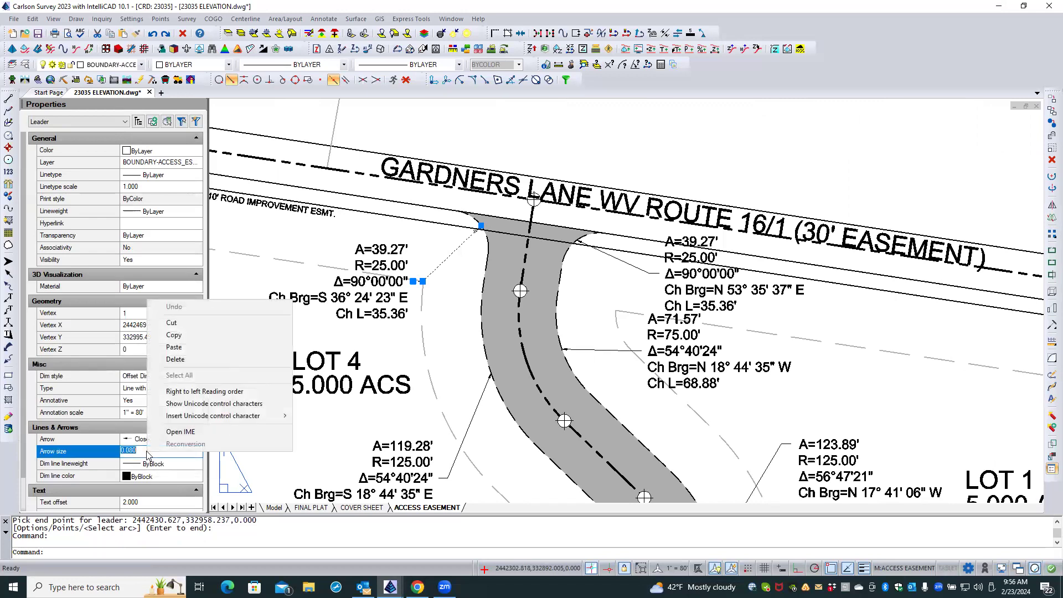
pyautogui.click(174, 335)
pyautogui.click(262, 333)
pyautogui.press('Escape')
pyautogui.press('Escape')
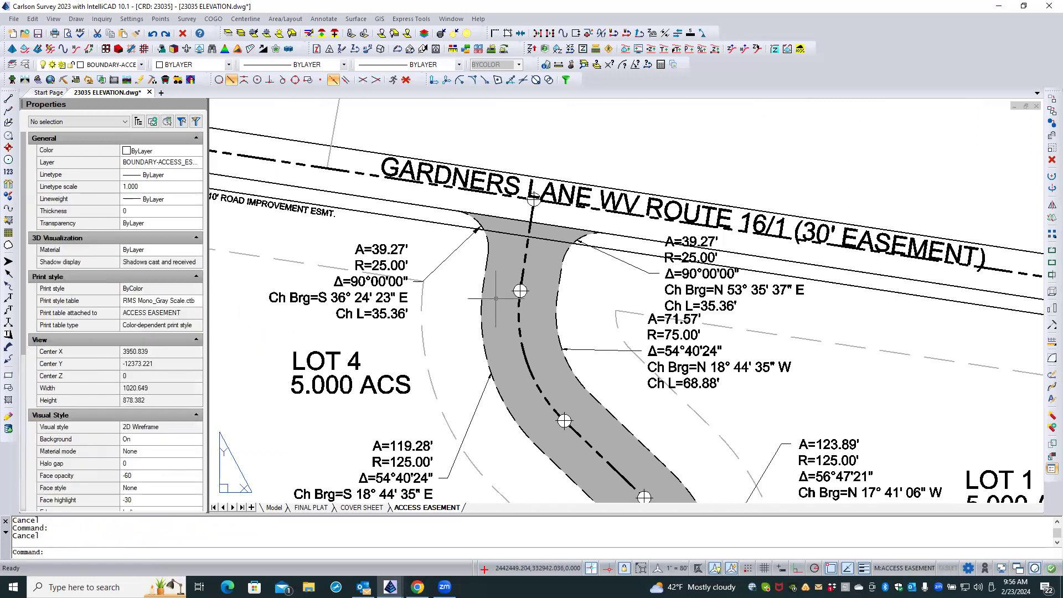
# Select all leaders similar to the one at the A=39.27' label on the LOT 1 side and set their arrow size to 0.080.
pyautogui.click(632, 265)
pyautogui.rightClick(610, 277)
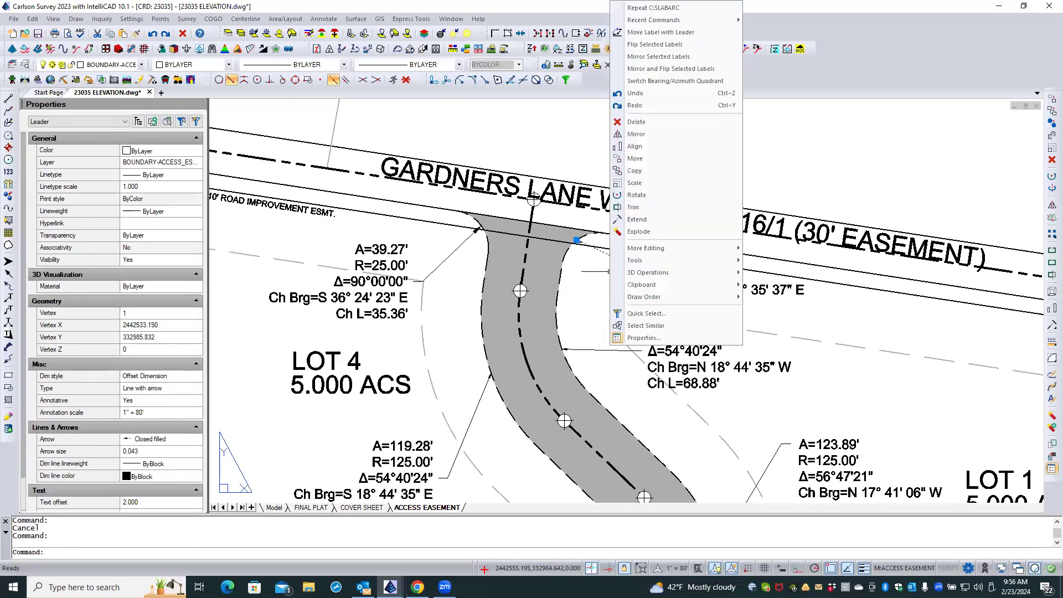
pyautogui.click(631, 326)
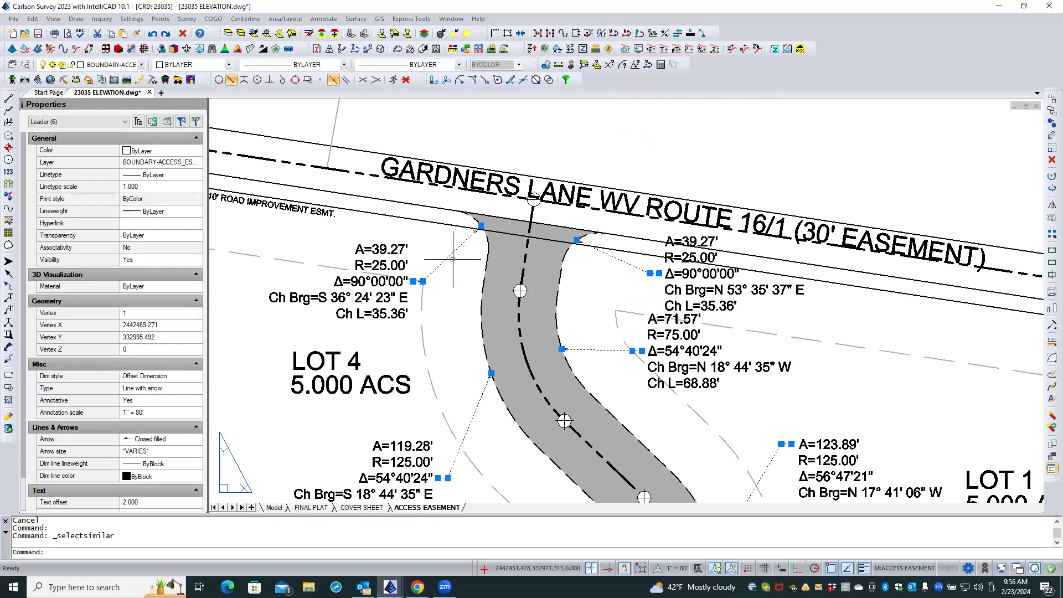
pyautogui.click(153, 451)
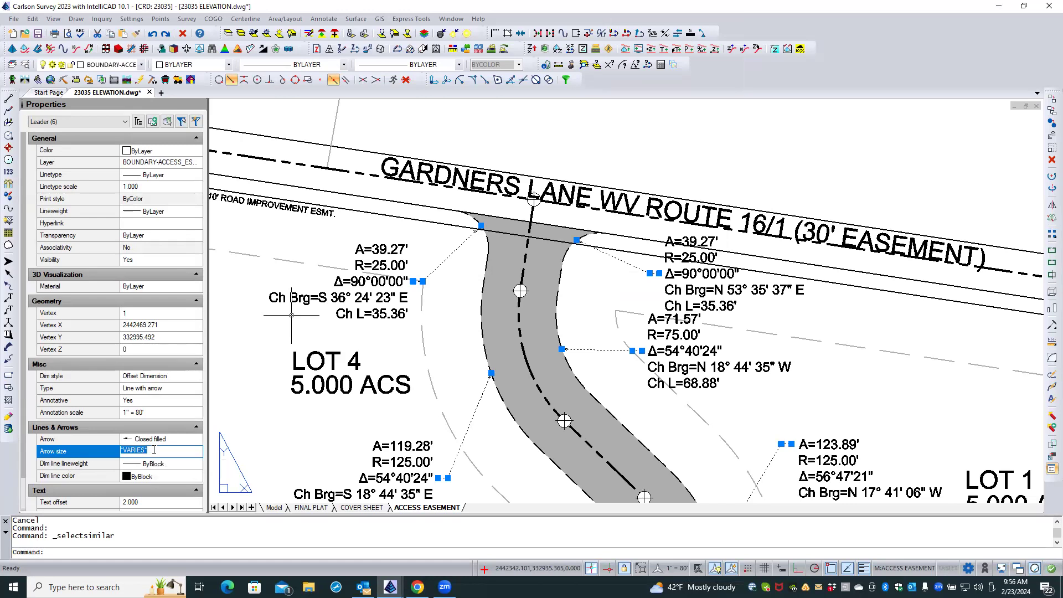
pyautogui.press('super+v')
pyautogui.press('Escape')
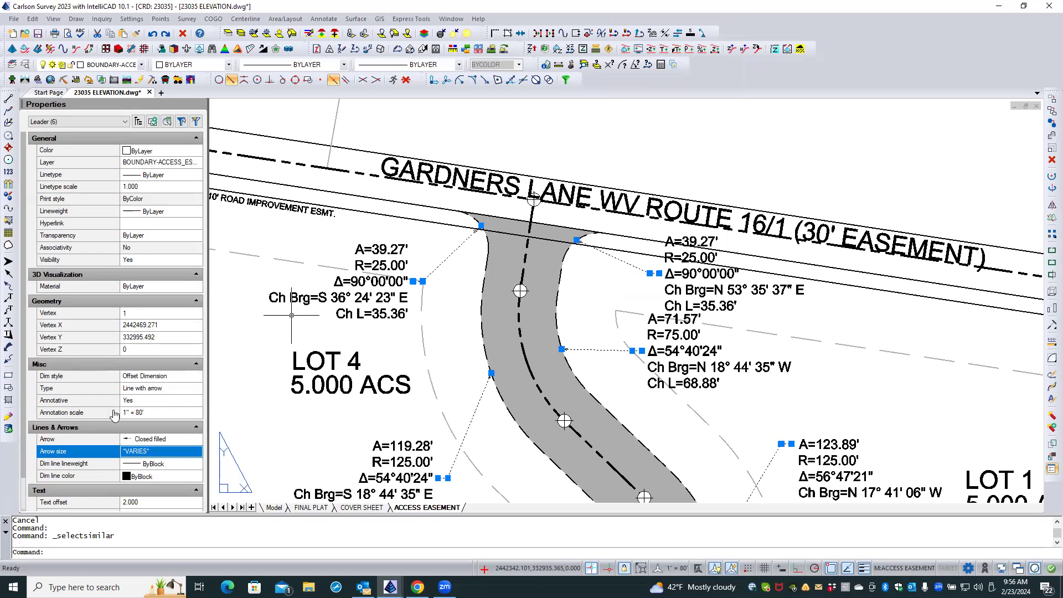
pyautogui.click(161, 440)
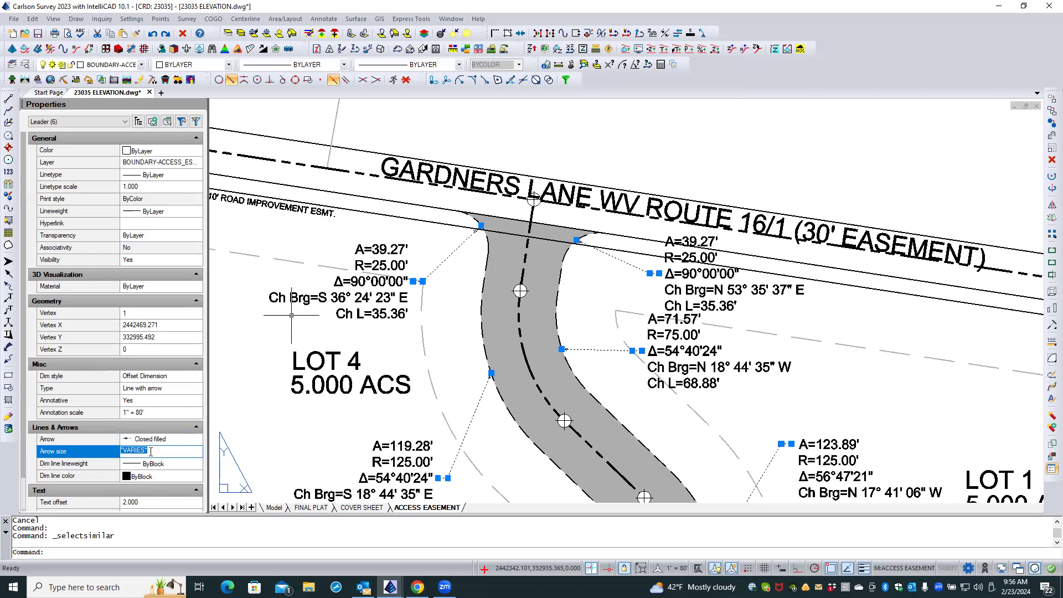
pyautogui.rightClick(145, 454)
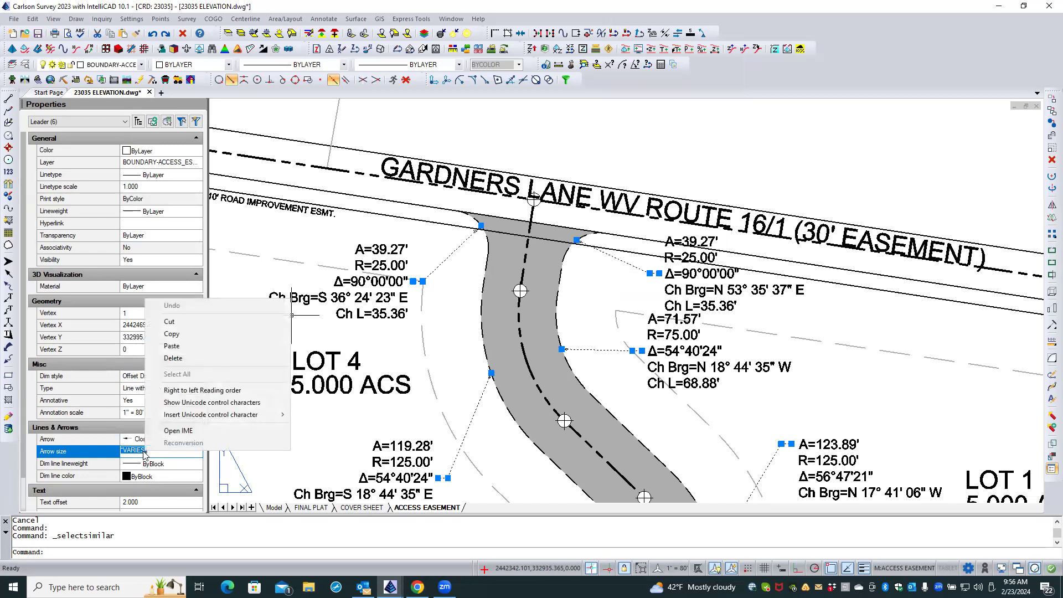
pyautogui.click(177, 345)
pyautogui.press('Return')
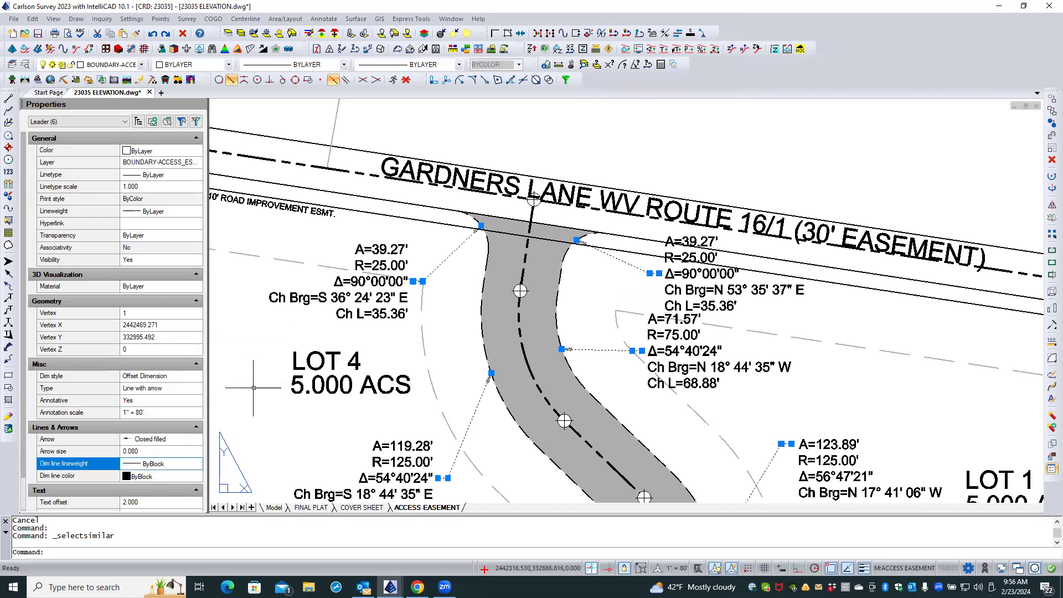
pyautogui.press('Escape')
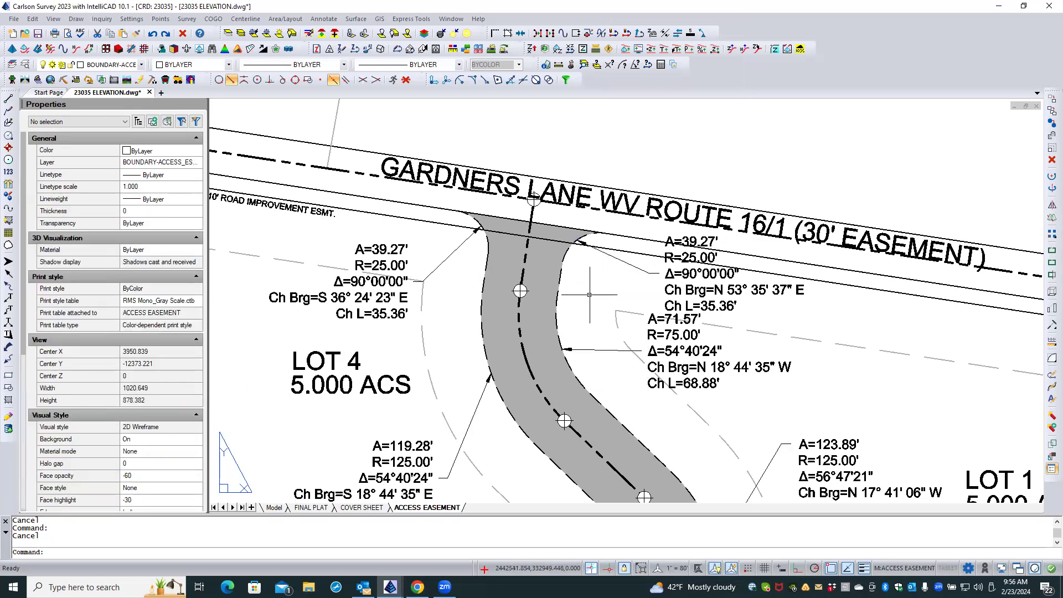
# Shift the A=39.27' curve data text on the LOT 4 side slightly west, away from its leader, keeping it level with the leader tick.
pyautogui.scroll(-3, 587, 294)
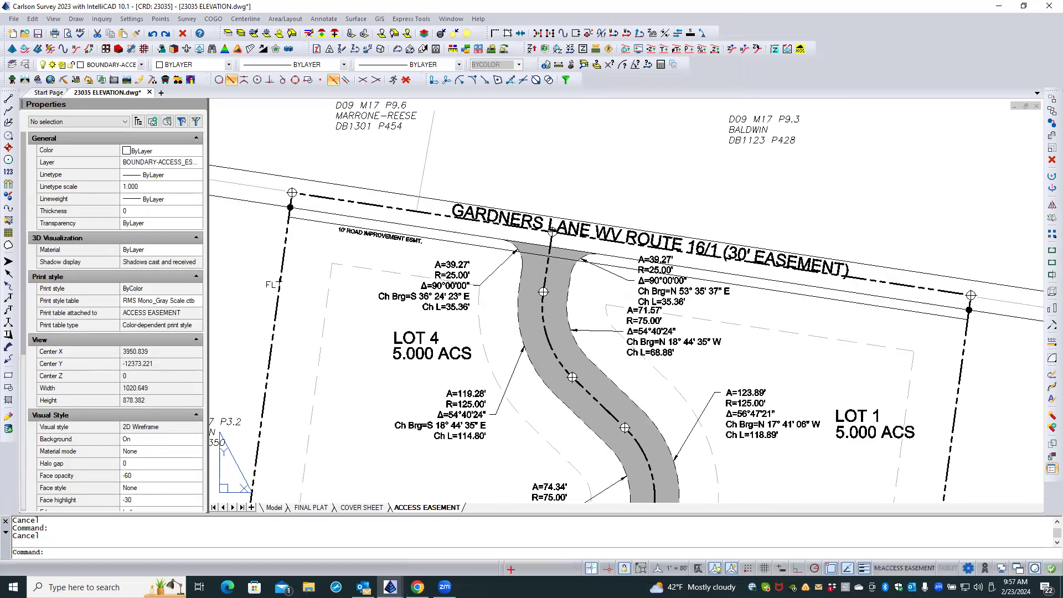
pyautogui.moveTo(512, 272); pyautogui.dragTo(580, 193, button='middle')
pyautogui.scroll(2, 491, 244)
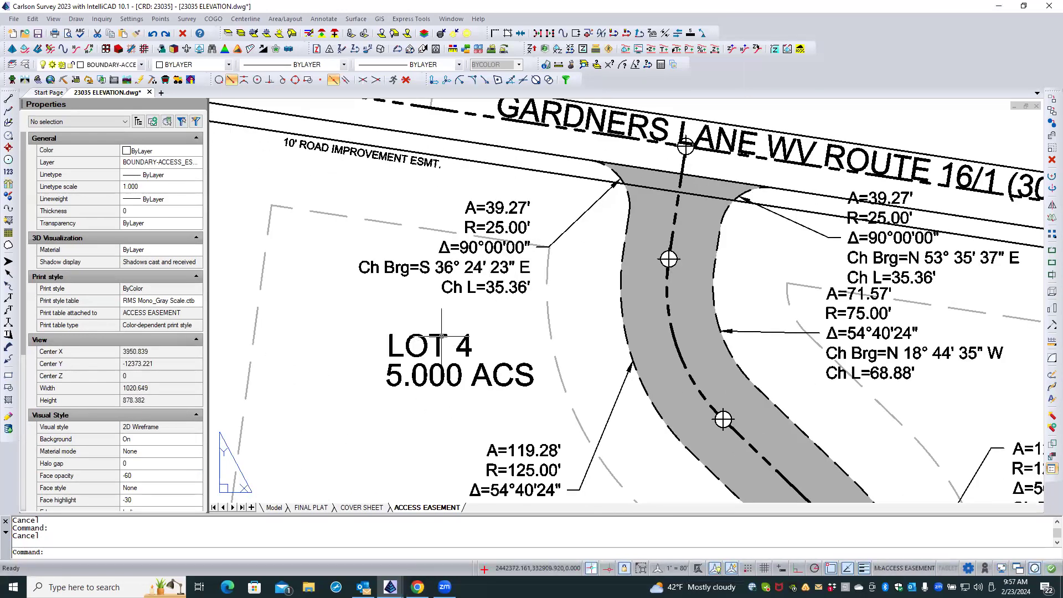
pyautogui.click(479, 262)
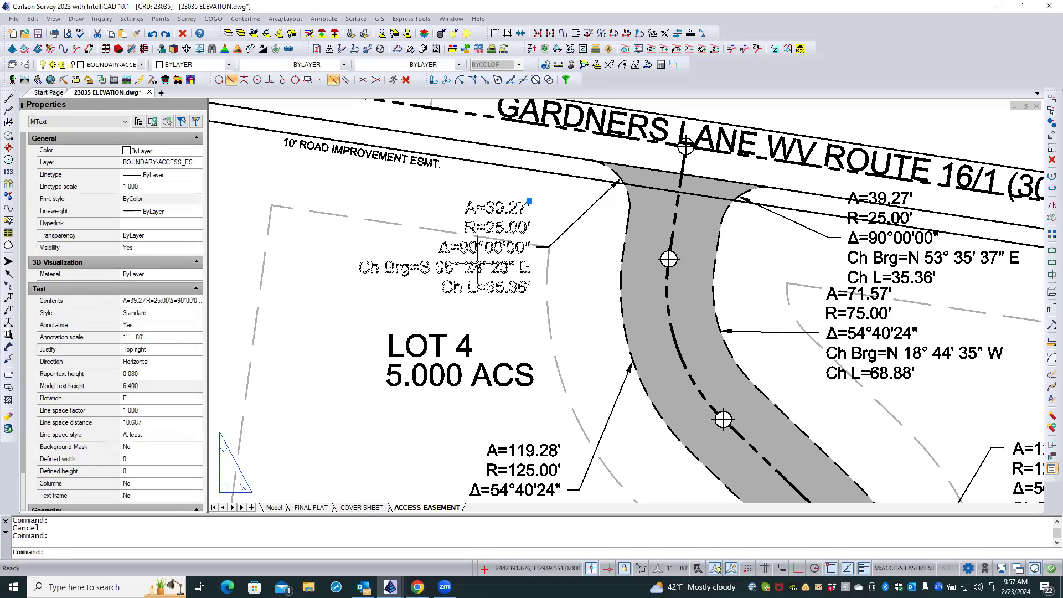
pyautogui.click(529, 202)
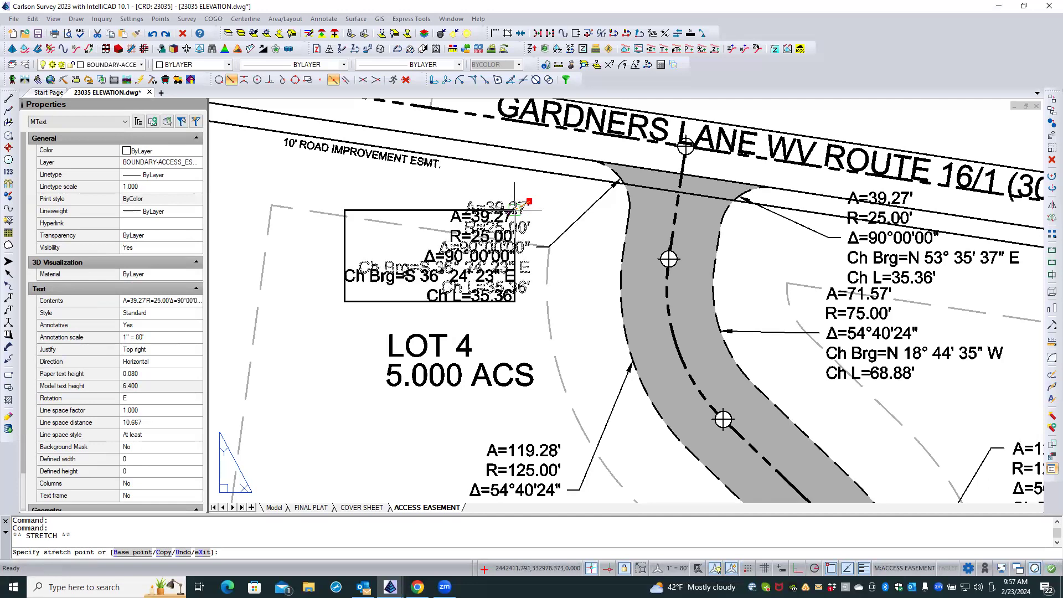
pyautogui.click(515, 210)
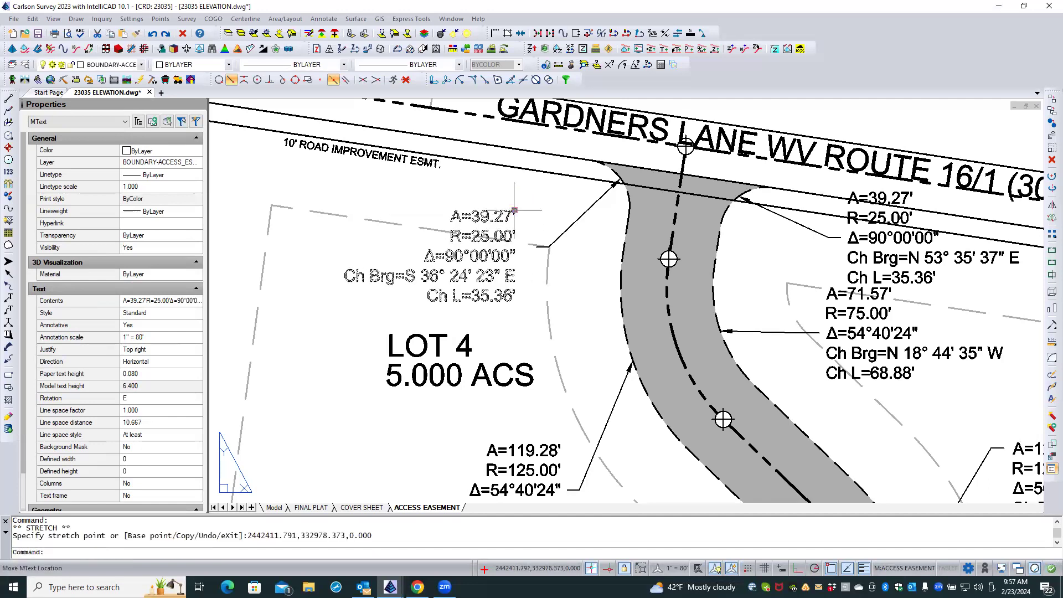
pyautogui.click(515, 210)
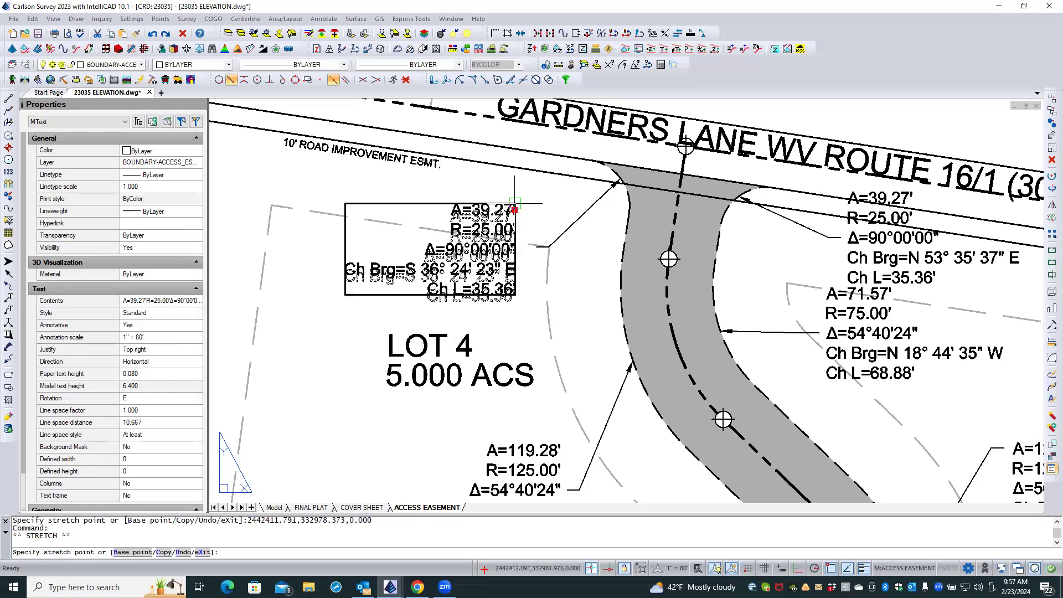
pyautogui.click(515, 203)
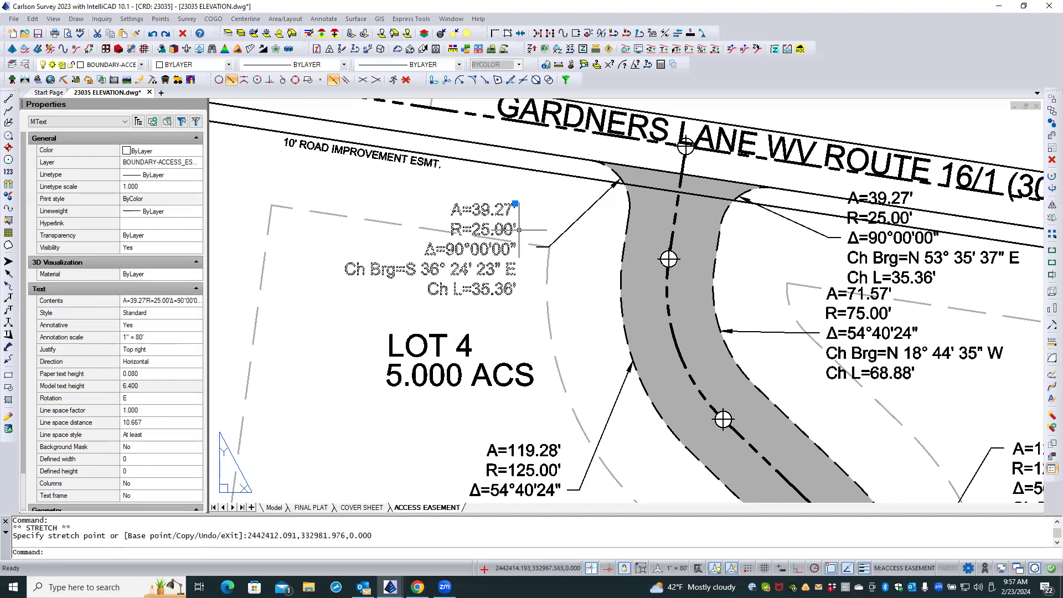
pyautogui.press('Escape')
pyautogui.press('Escape')
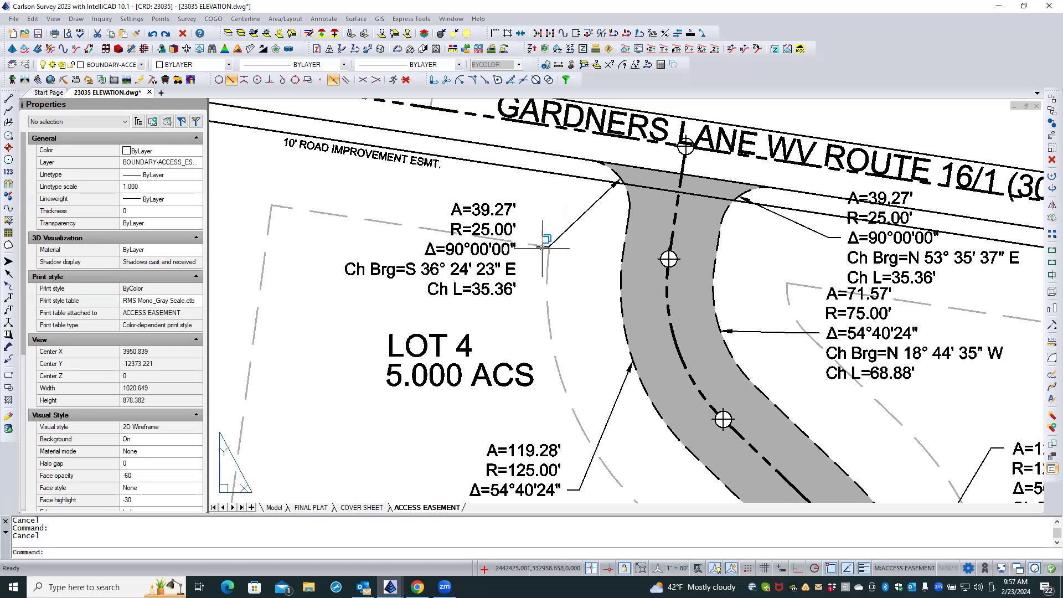
# Move the leader of the A=39.27' label on the LOT 4 side slightly west so its tick sits beside the text.
pyautogui.click(575, 222)
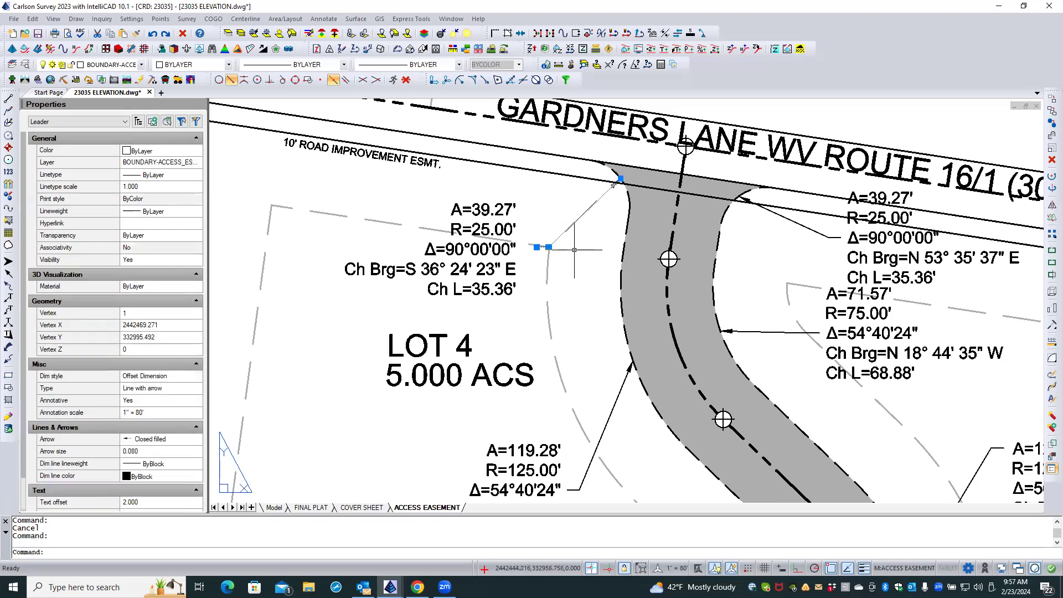
pyautogui.rightClick(567, 197)
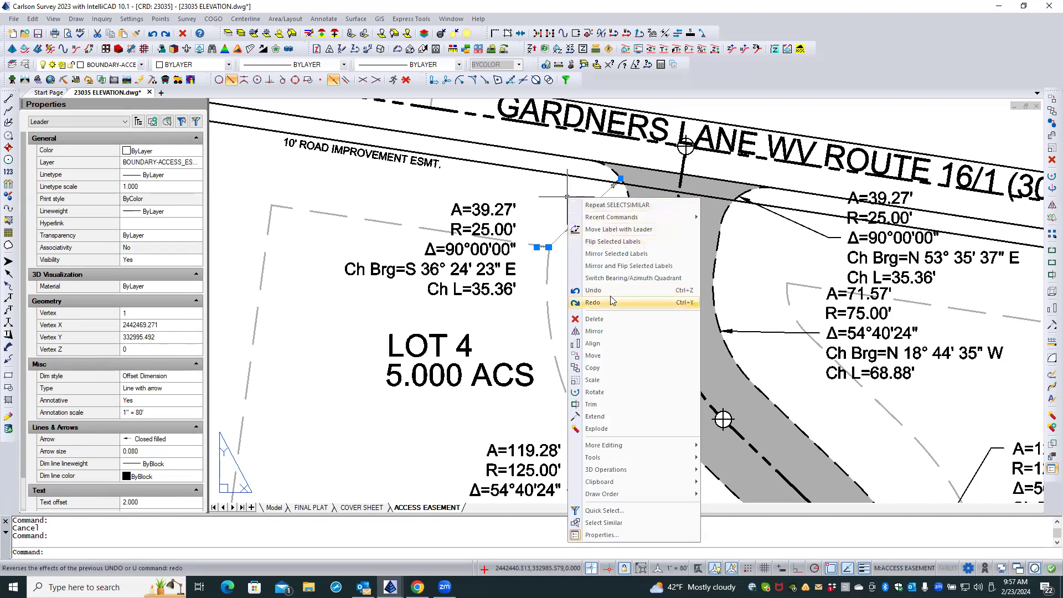
pyautogui.click(599, 356)
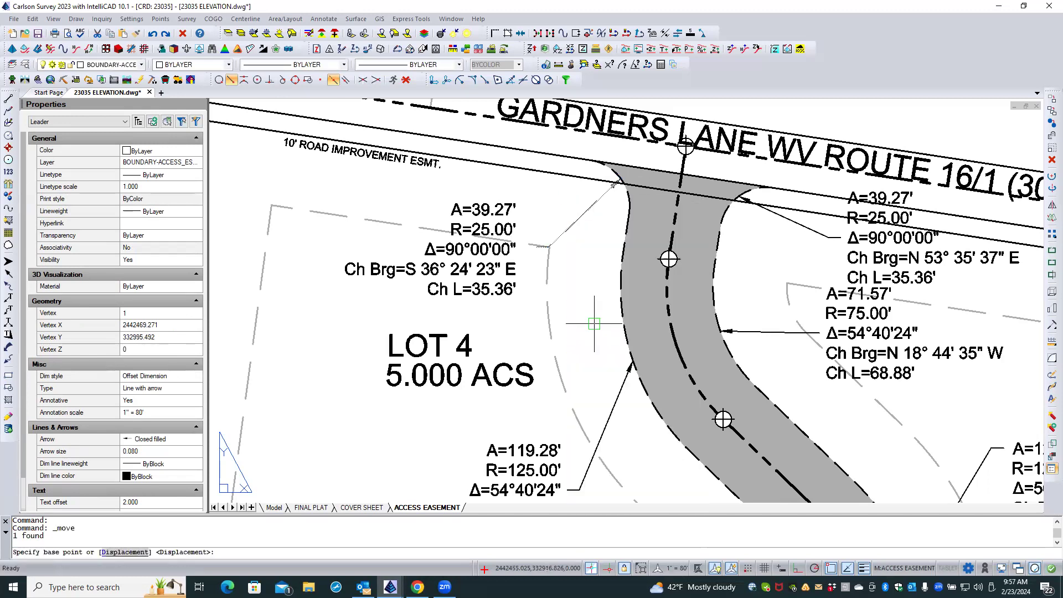
pyautogui.click(585, 280)
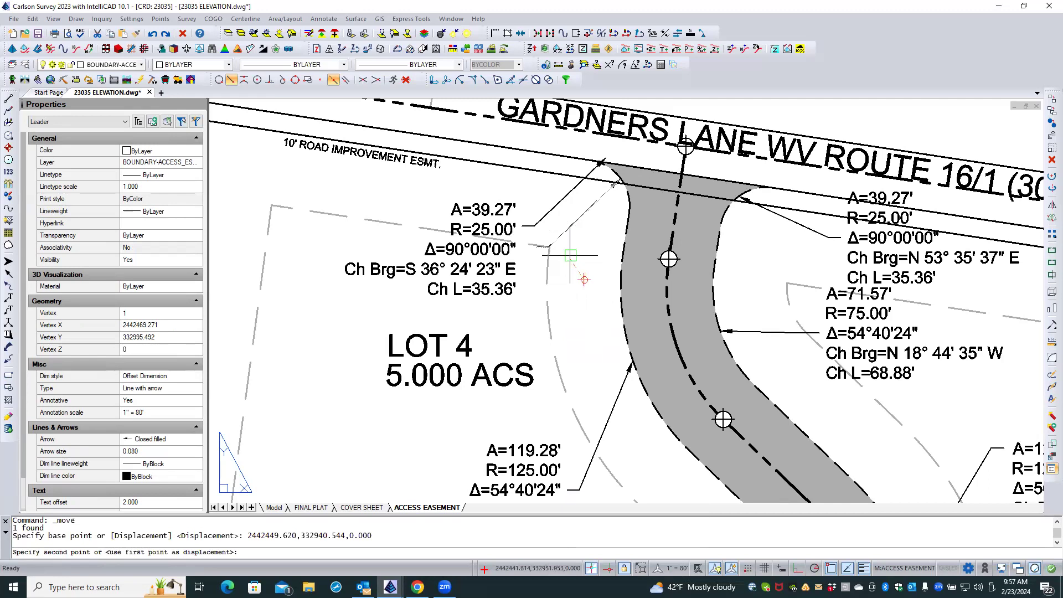
pyautogui.click(570, 283)
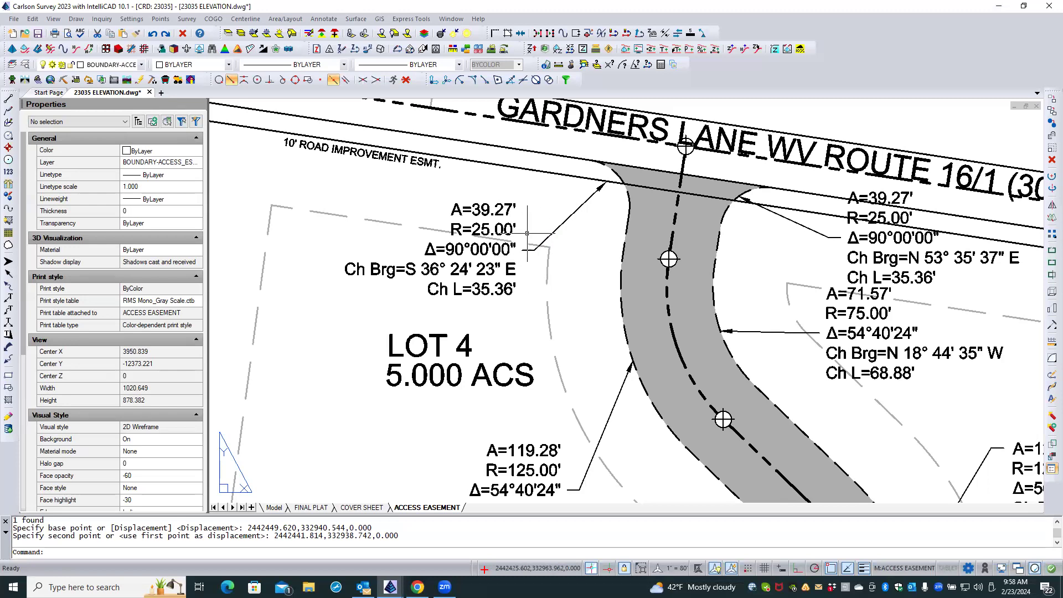
# Move the arrowhead of the LOT 4 side's A=39.27' leader onto the easement's curved edge, snapping to the nearest point, and clear the selection.
pyautogui.click(571, 217)
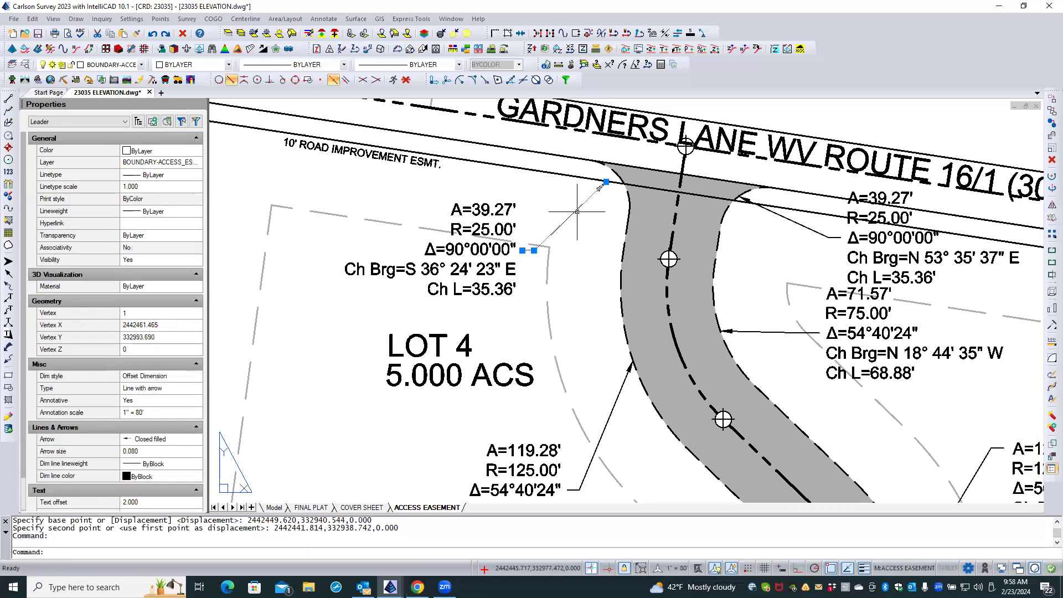
pyautogui.click(606, 182)
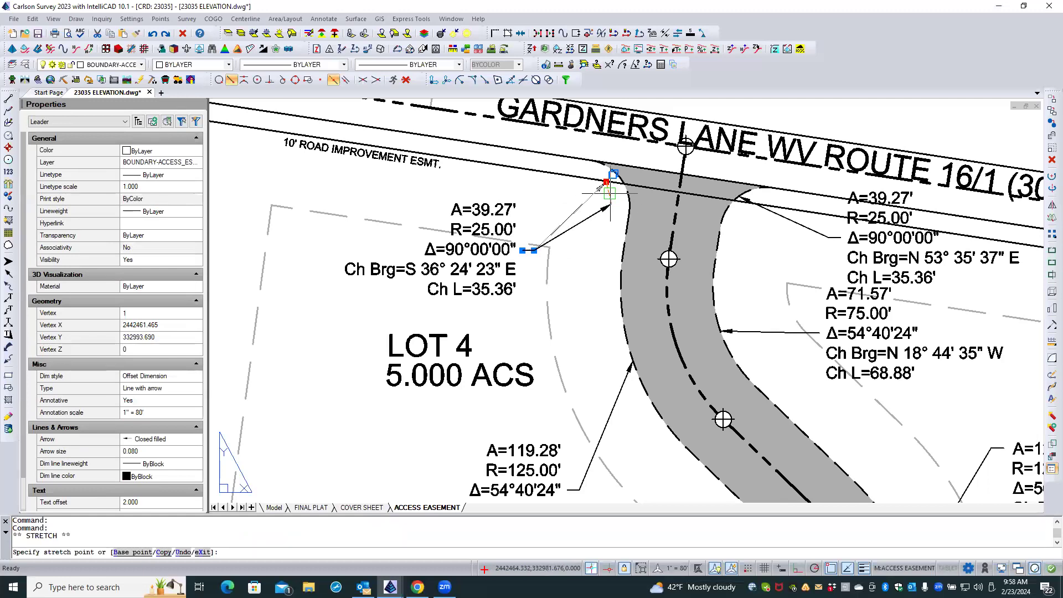
pyautogui.click(219, 80)
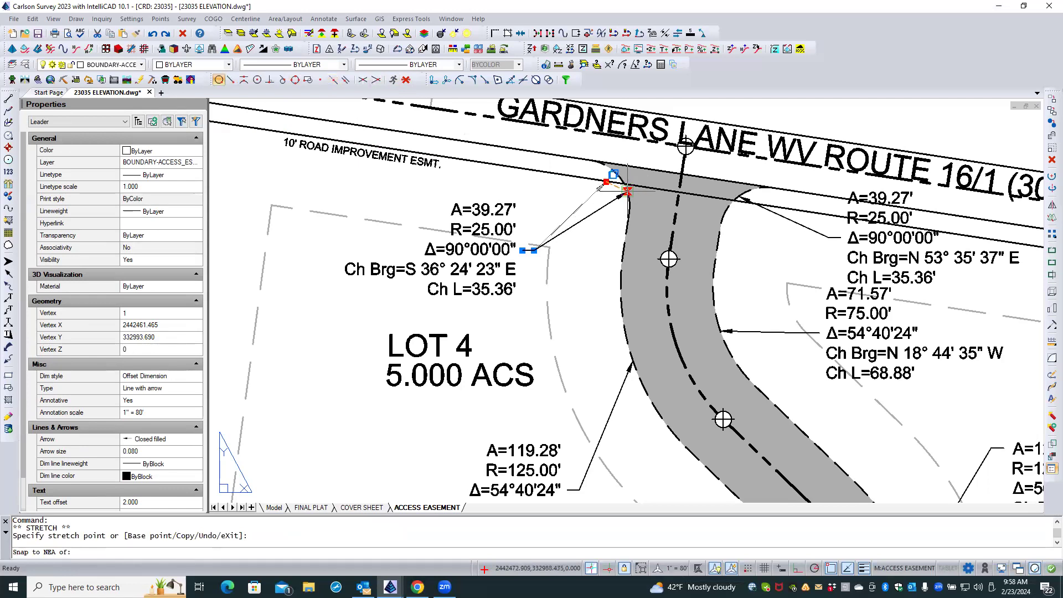
pyautogui.click(628, 193)
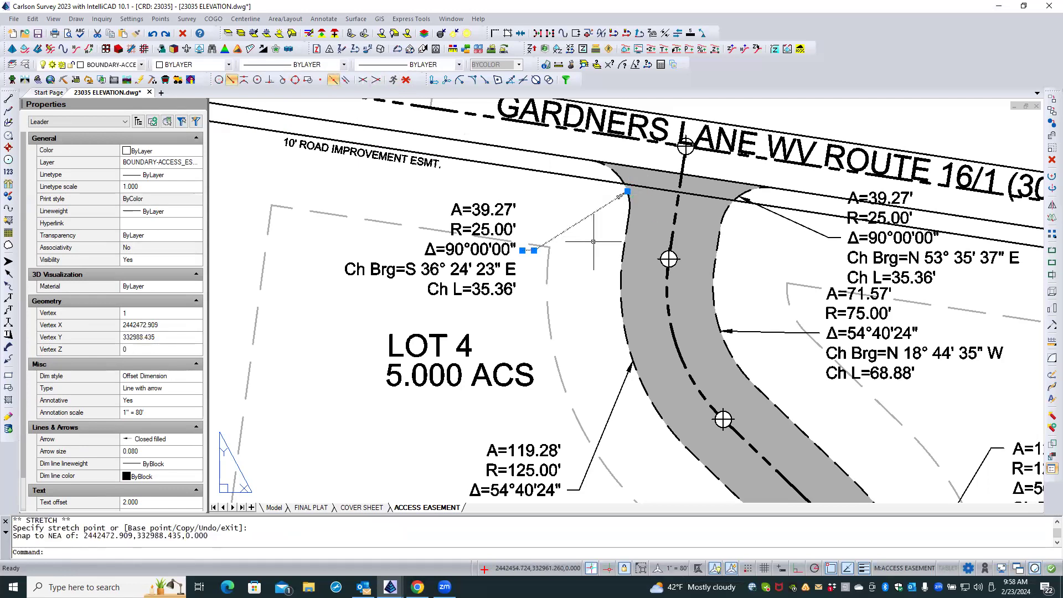
pyautogui.press('Escape')
pyautogui.press('Escape')
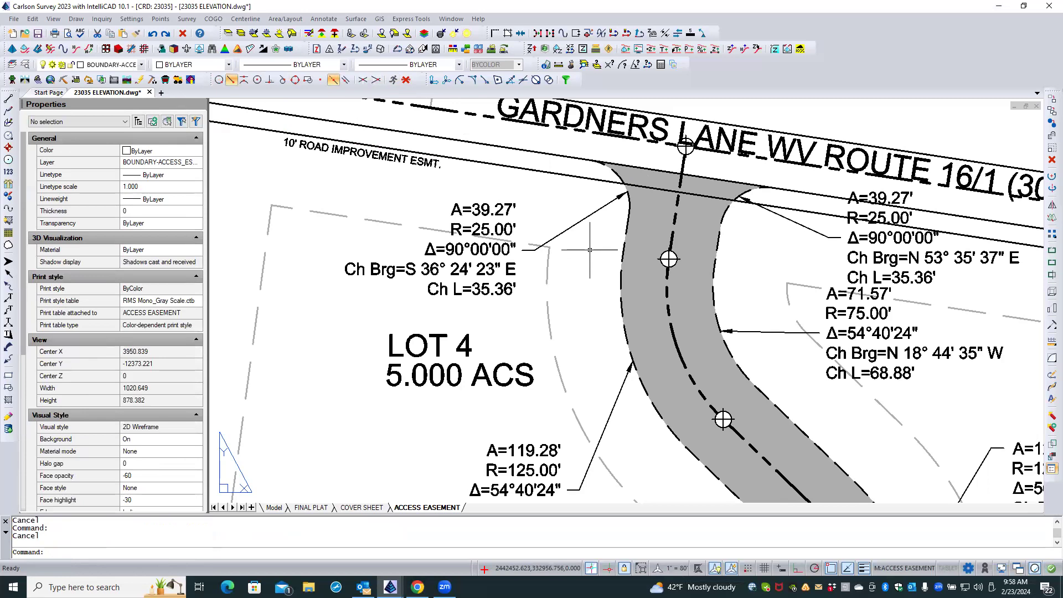
# Add a stacked arc label with leader to the west easement edge polyline's southern curve, placing the text west of the easement above LOT 3.
pyautogui.scroll(-3, 530, 235)
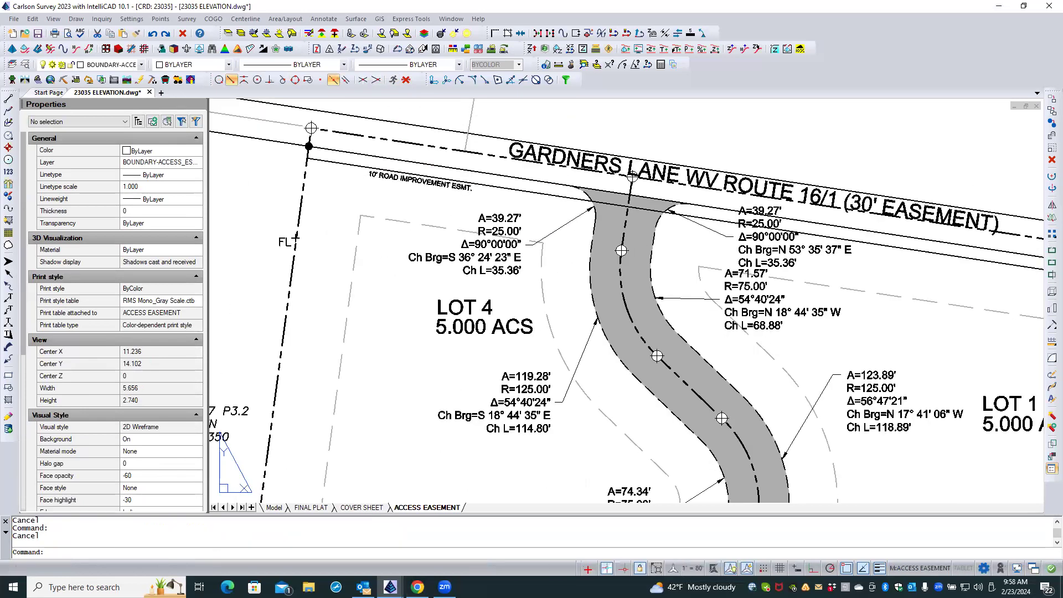
pyautogui.scroll(-3, 537, 227)
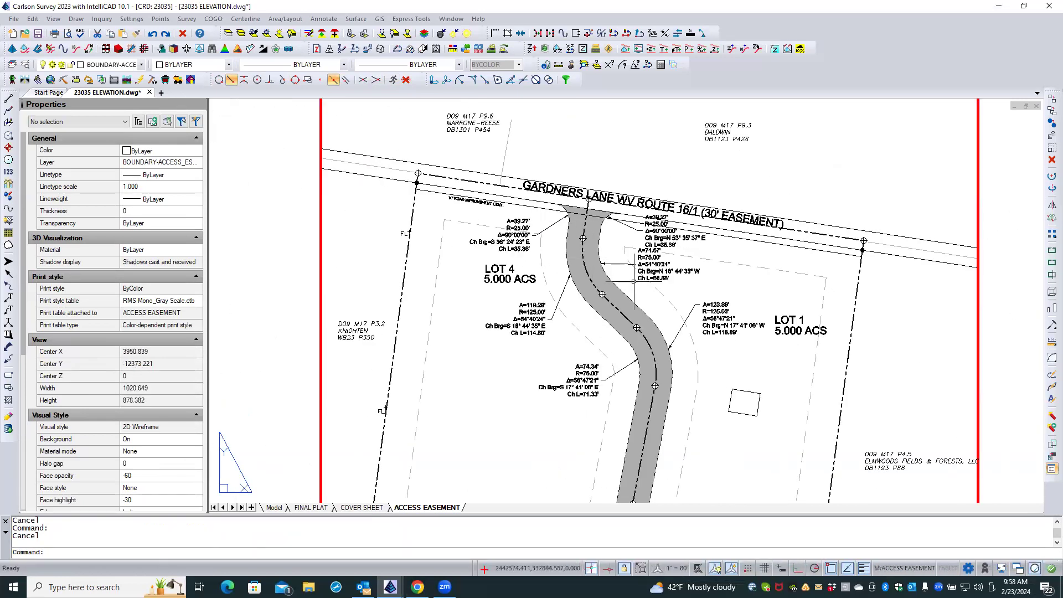
pyautogui.scroll(-4, 638, 293)
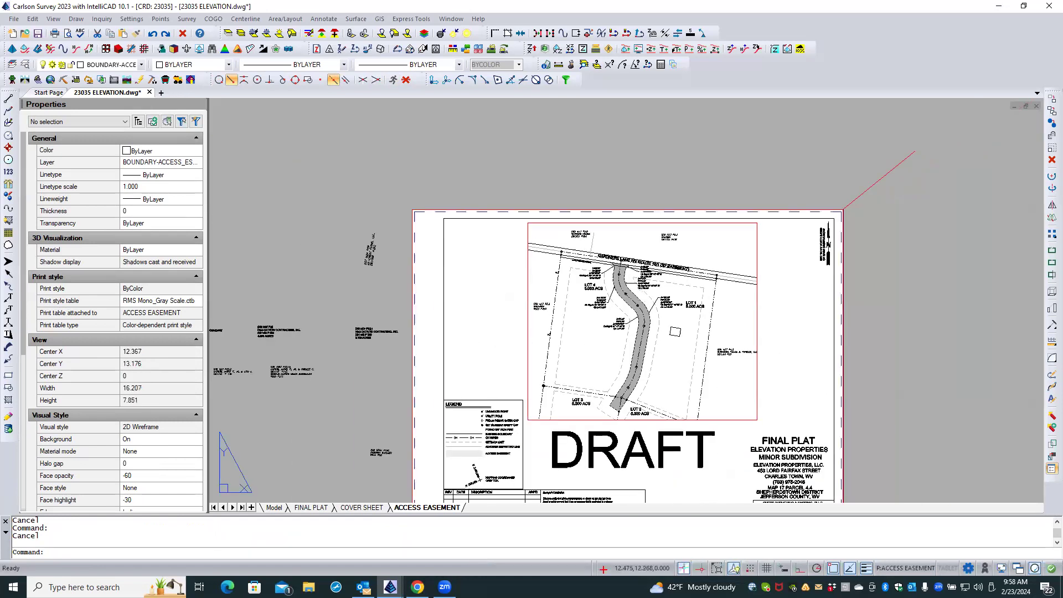
pyautogui.scroll(4, 605, 372)
pyautogui.doubleClick(605, 371)
pyautogui.moveTo(605, 371); pyautogui.dragTo(583, 331, button='middle')
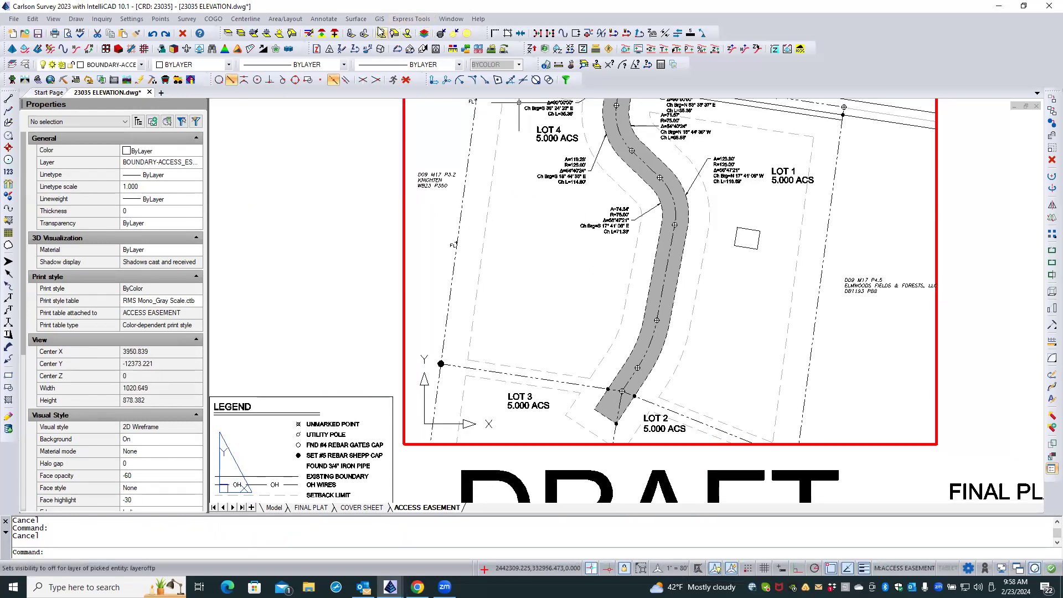
pyautogui.click(323, 19)
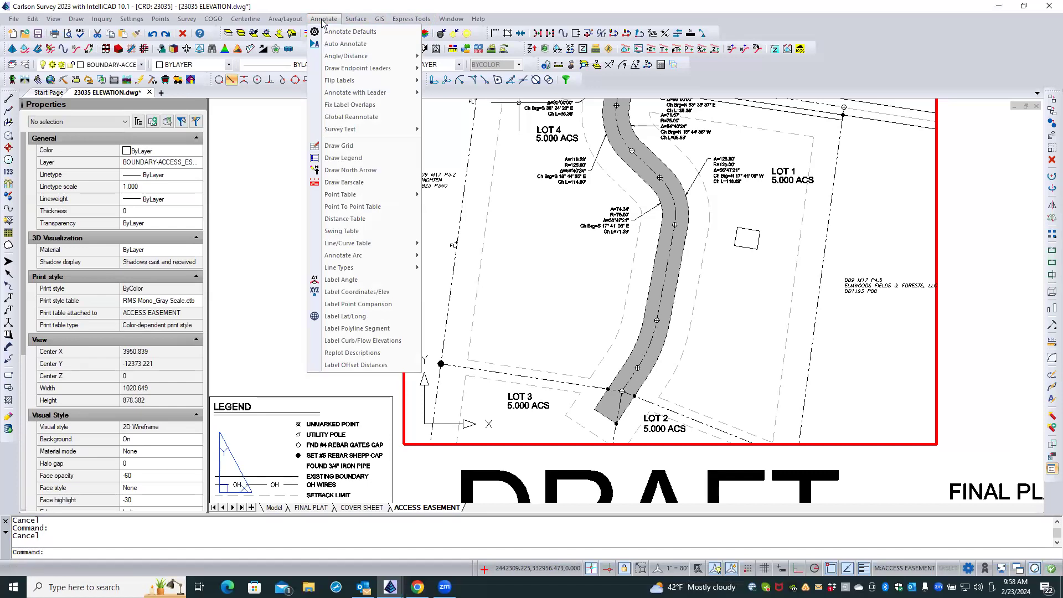
pyautogui.moveTo(402, 259)
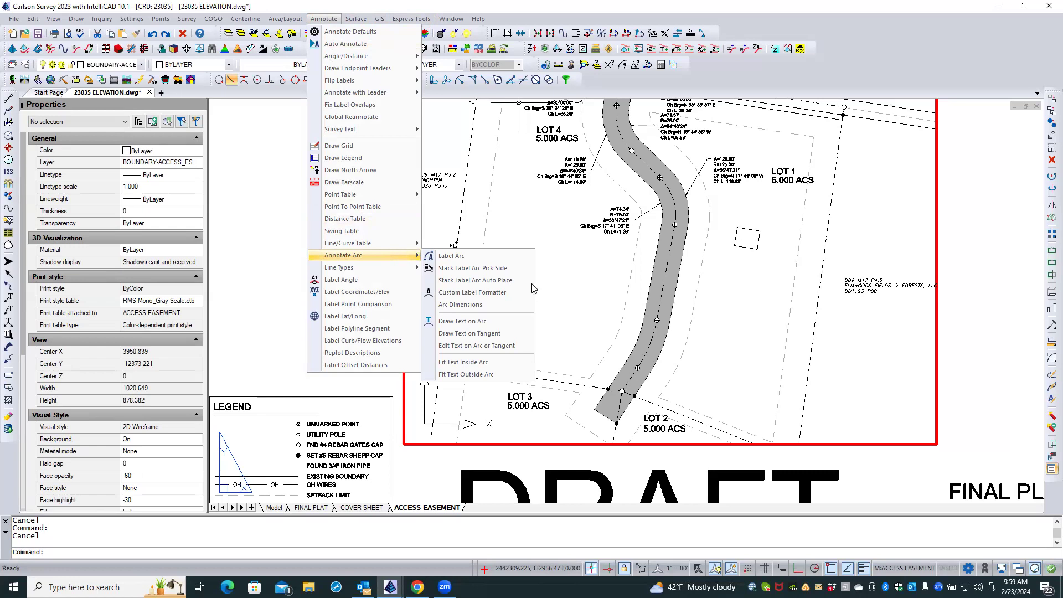
pyautogui.click(510, 269)
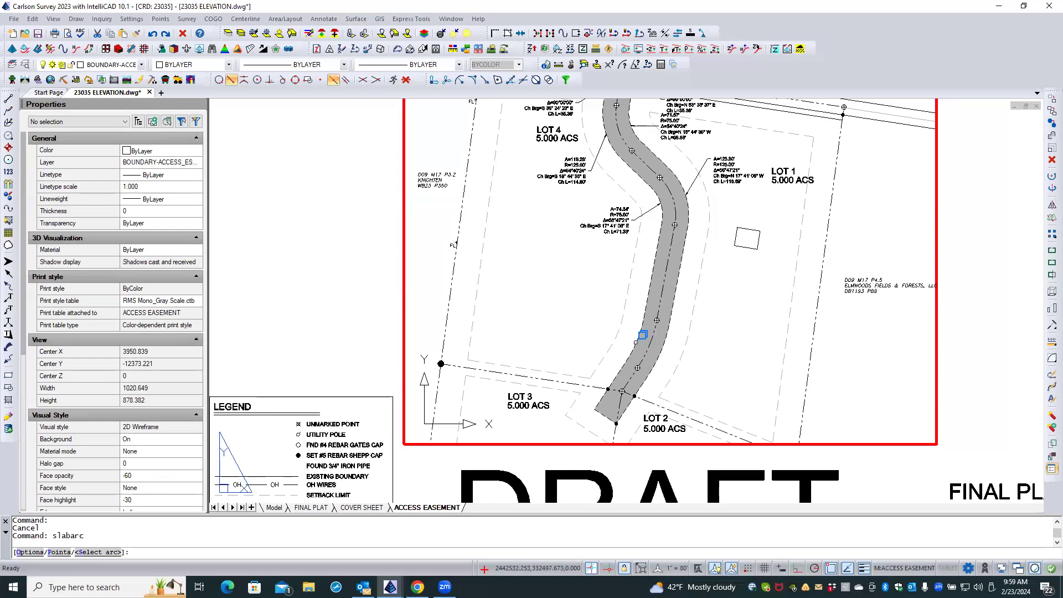
pyautogui.click(636, 343)
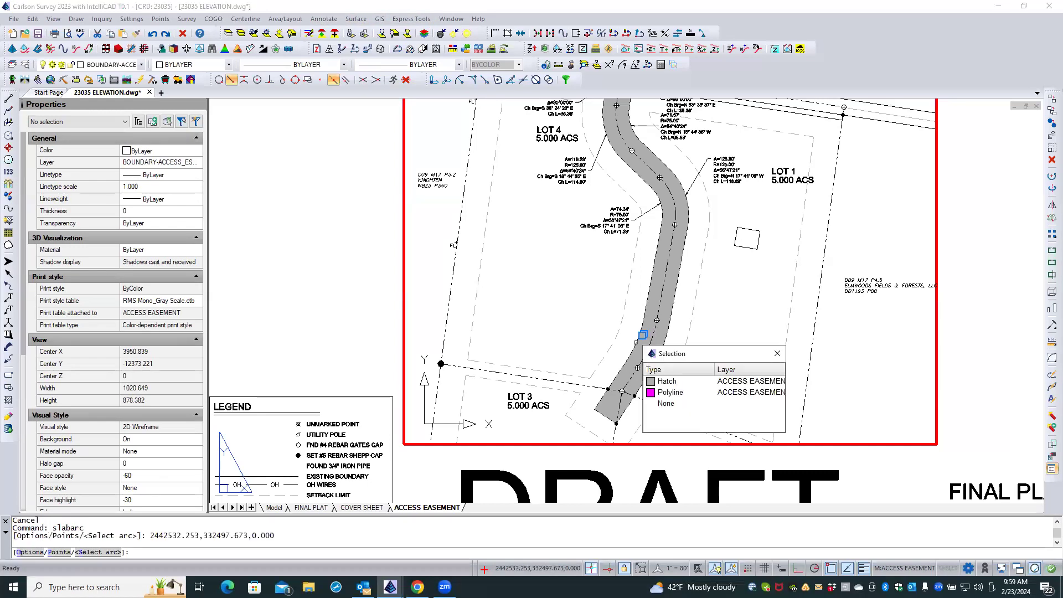
pyautogui.click(654, 396)
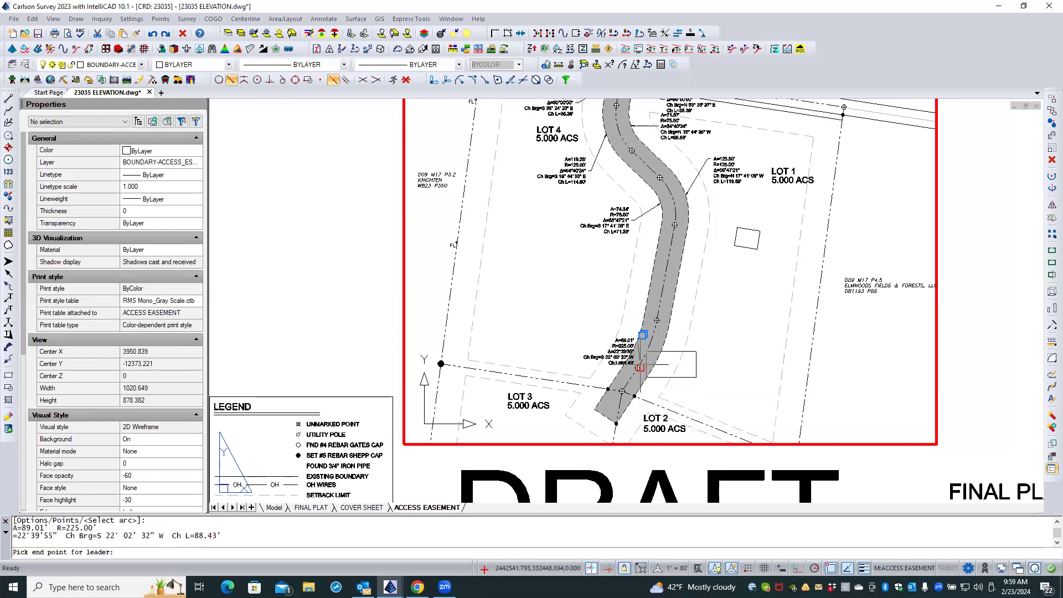
pyautogui.click(600, 332)
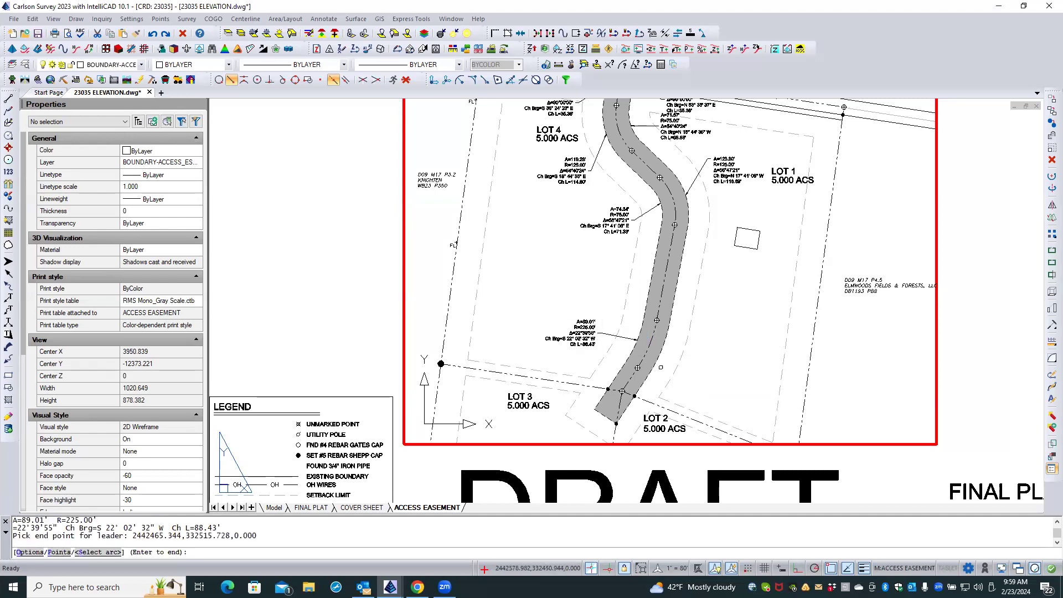
# Label the east easement edge polyline's southern curve with a stacked arc label, placing it east of the easement above LOT 2, and finish labelling arcs.
pyautogui.click(664, 352)
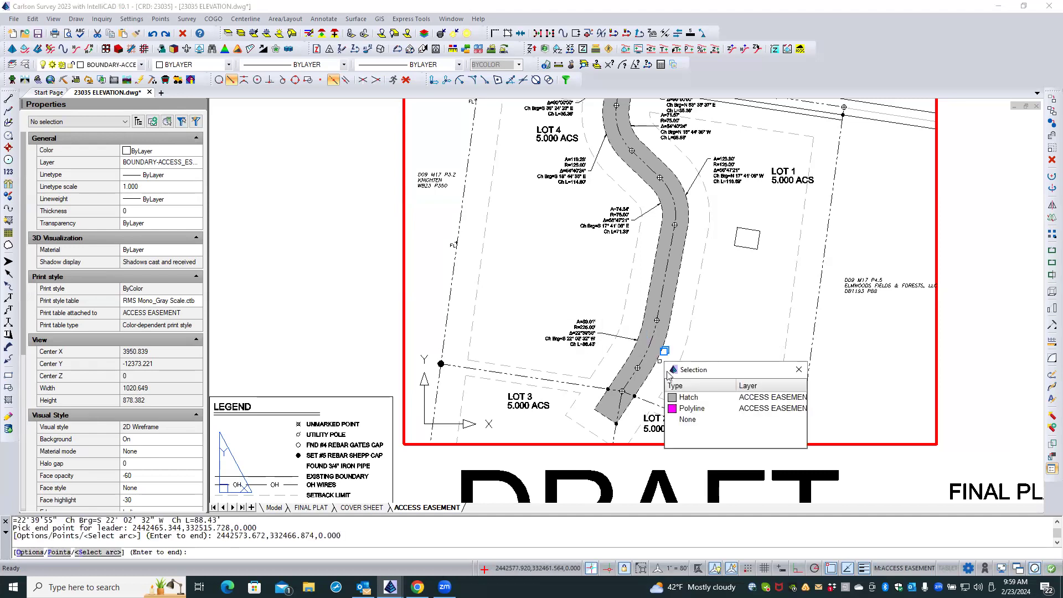
pyautogui.click(687, 409)
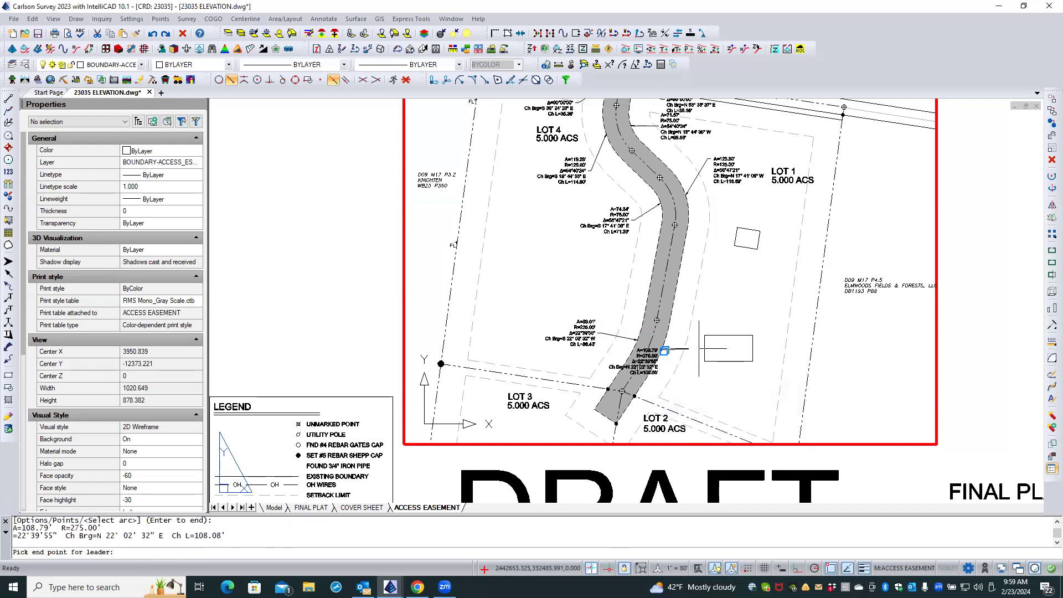
pyautogui.click(699, 349)
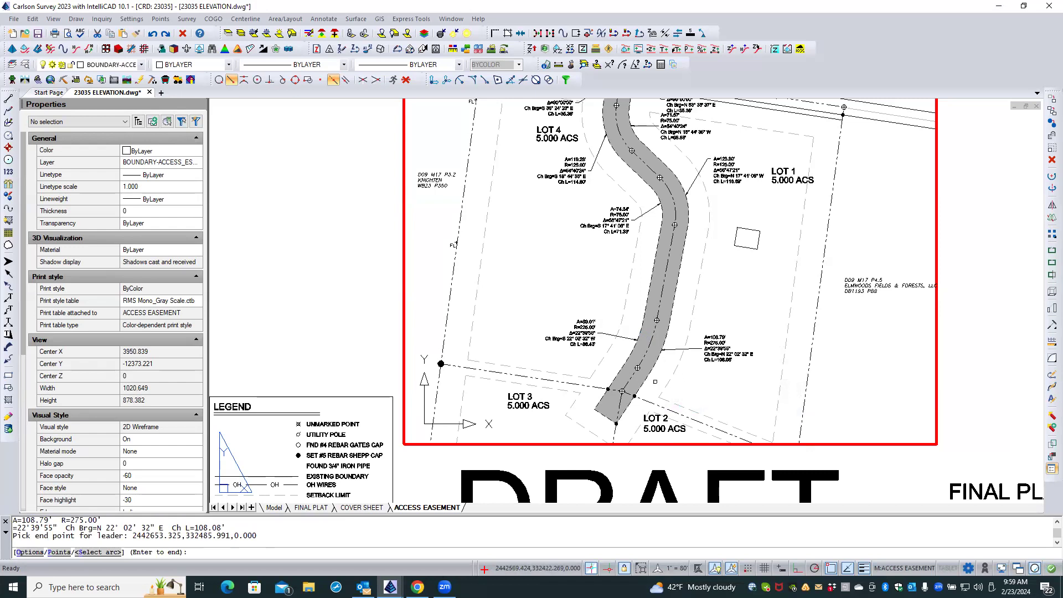
pyautogui.moveTo(655, 384); pyautogui.dragTo(667, 333, button='middle')
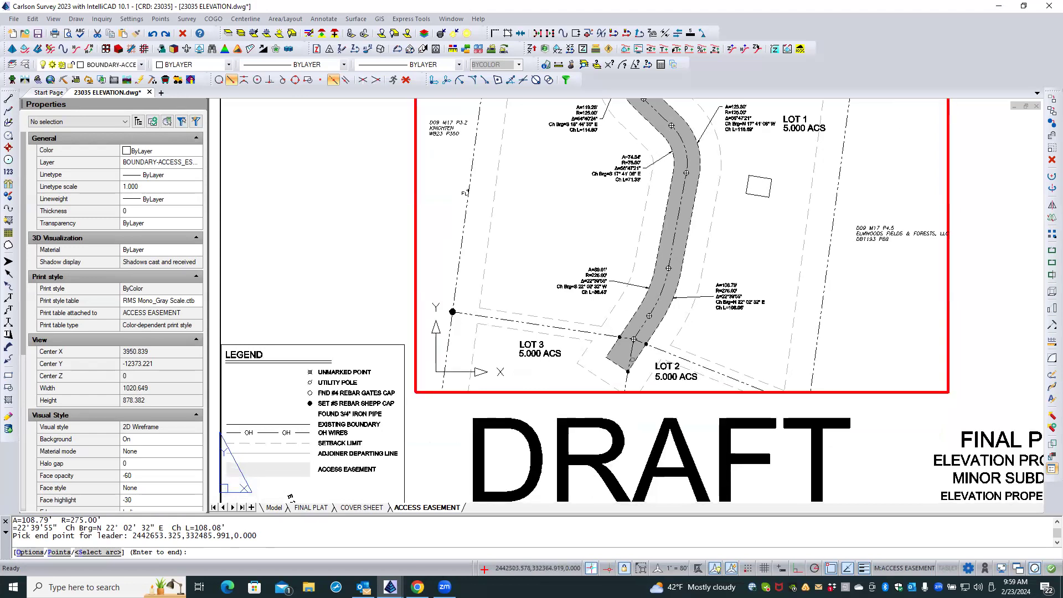
pyautogui.scroll(3, 642, 363)
pyautogui.scroll(3, 642, 363)
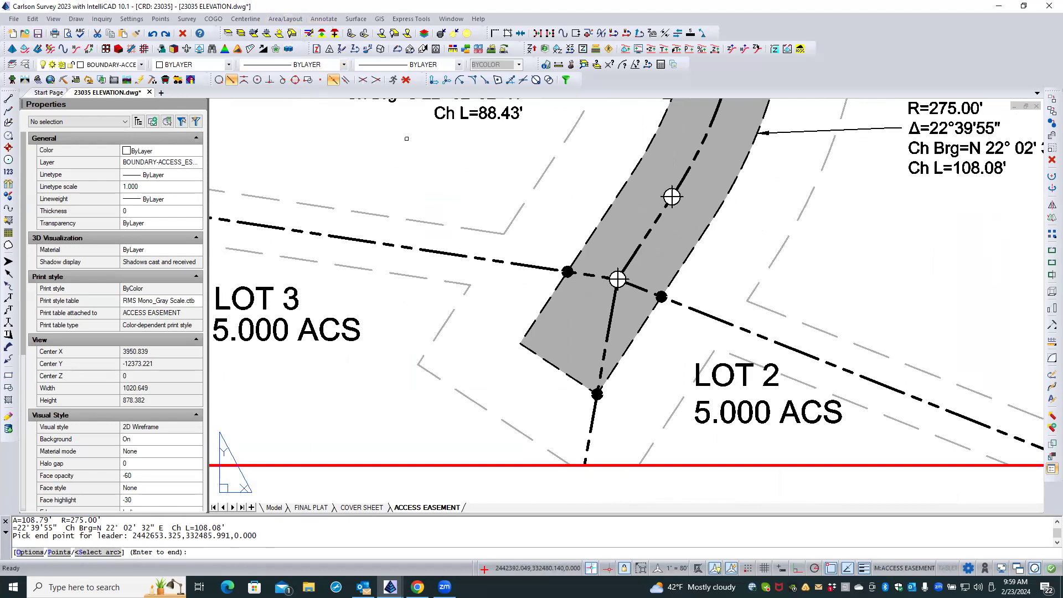
pyautogui.press('Return')
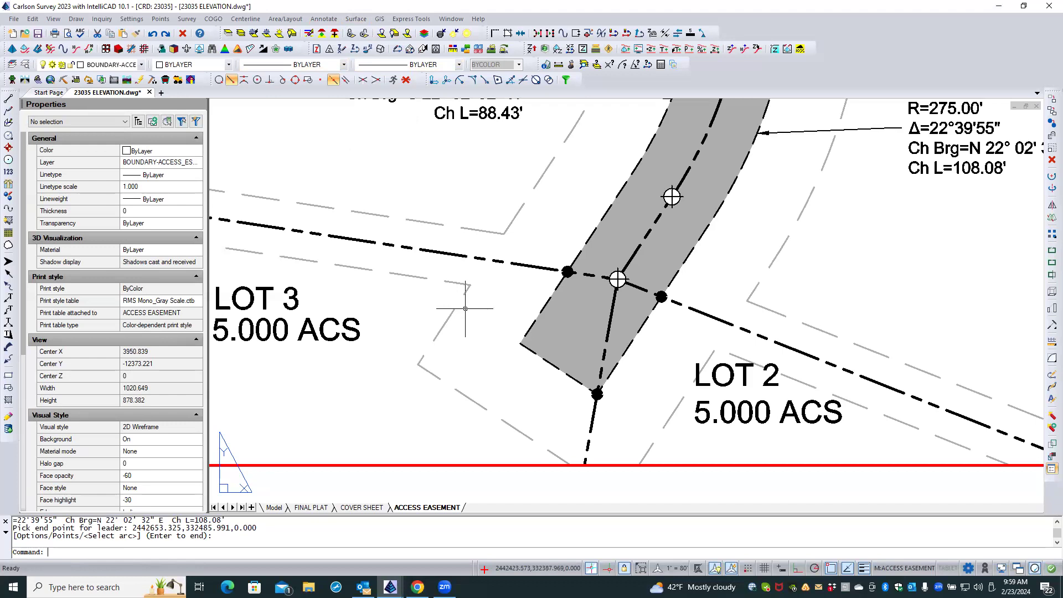
# Label the easement's south end line between its two corners with a bearing-distance leader, placing the text southwest of the line.
pyautogui.click(331, 21)
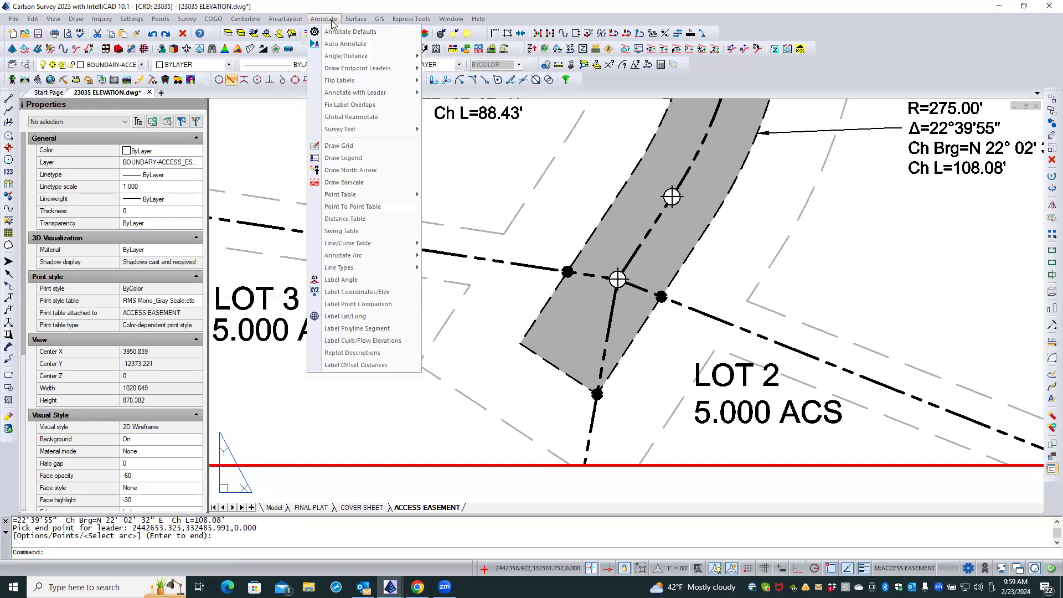
pyautogui.moveTo(340, 61)
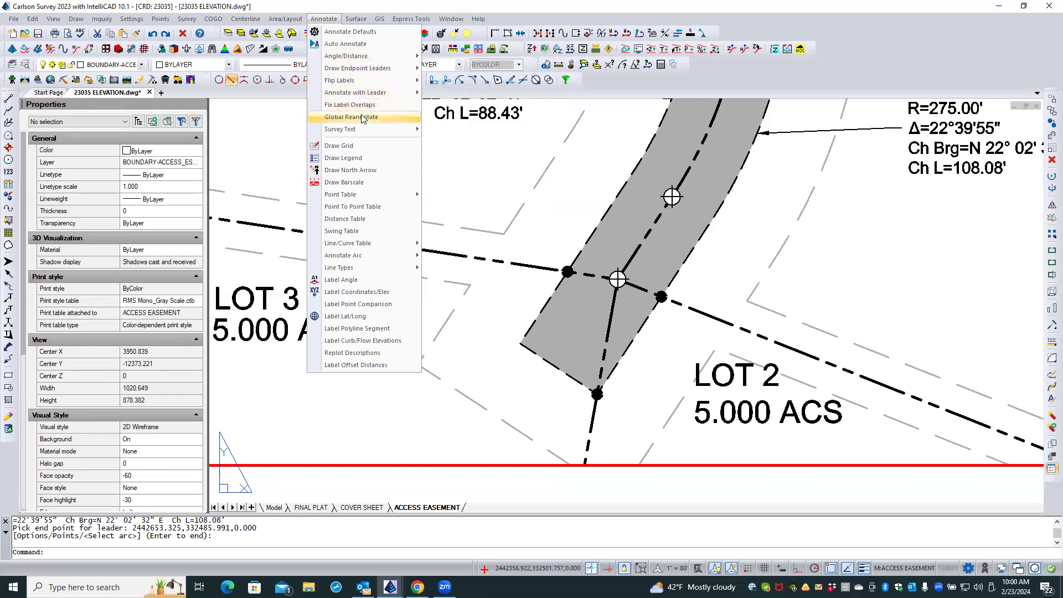
pyautogui.moveTo(364, 97)
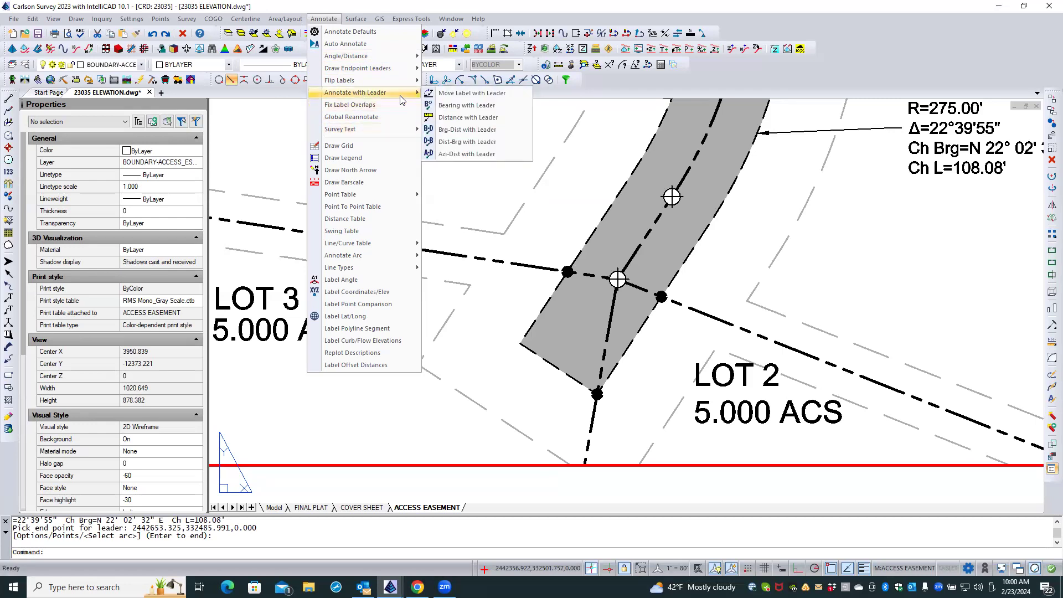
pyautogui.moveTo(418, 94)
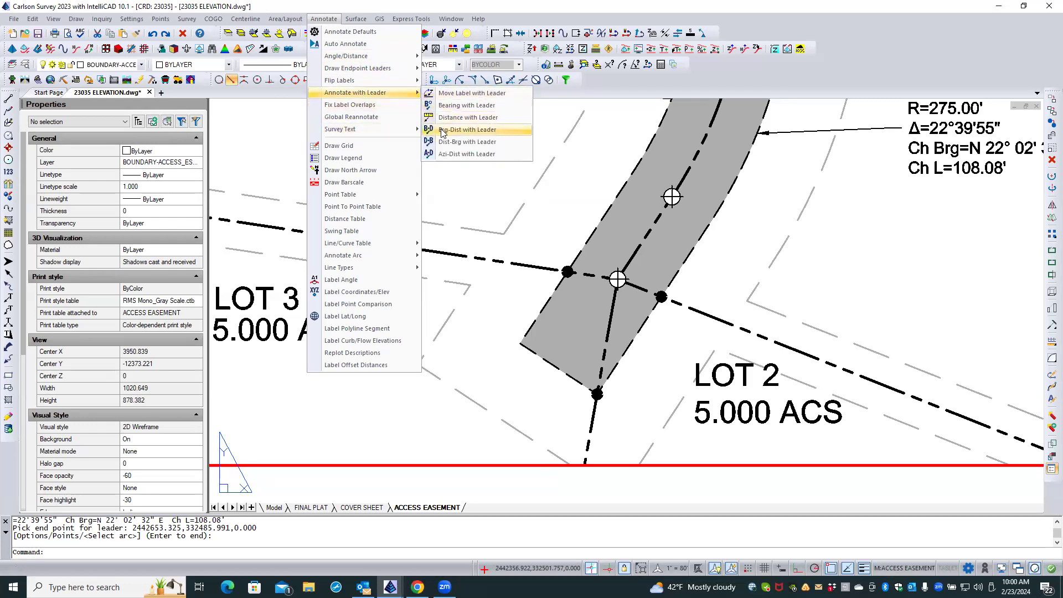
pyautogui.click(443, 131)
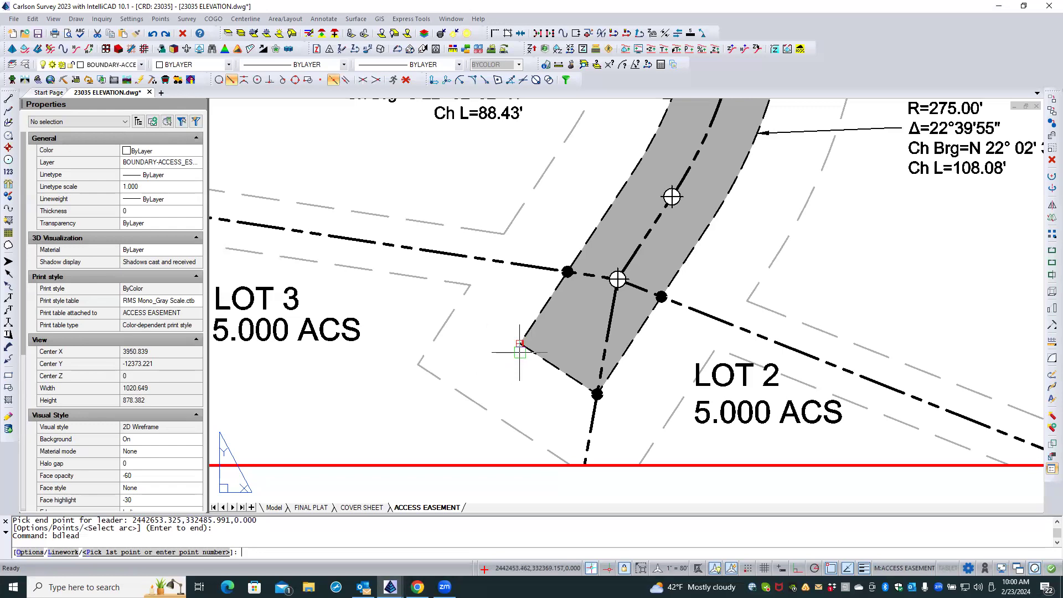
pyautogui.click(520, 352)
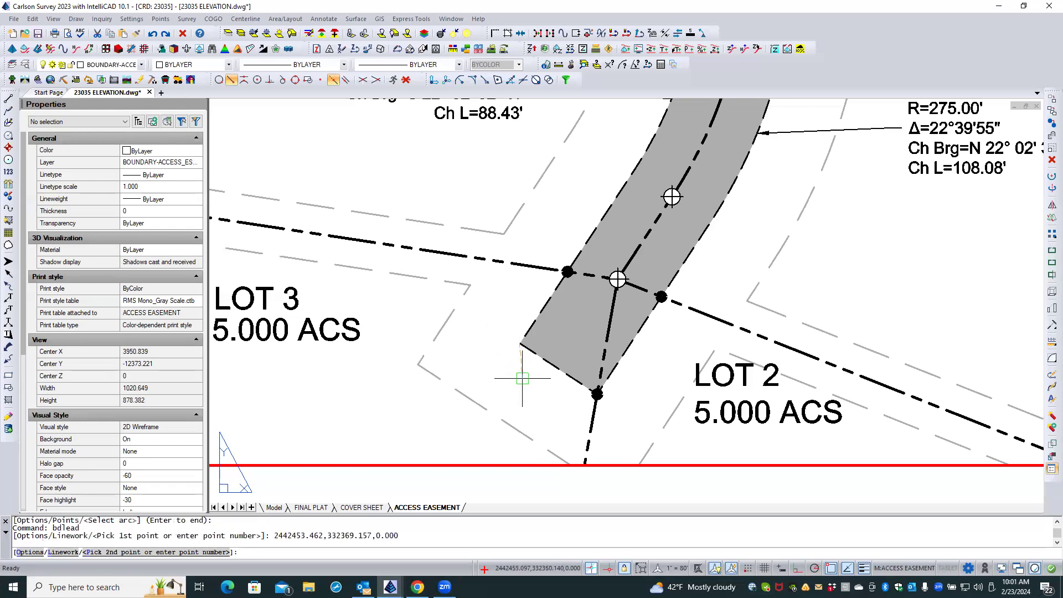
pyautogui.click(572, 386)
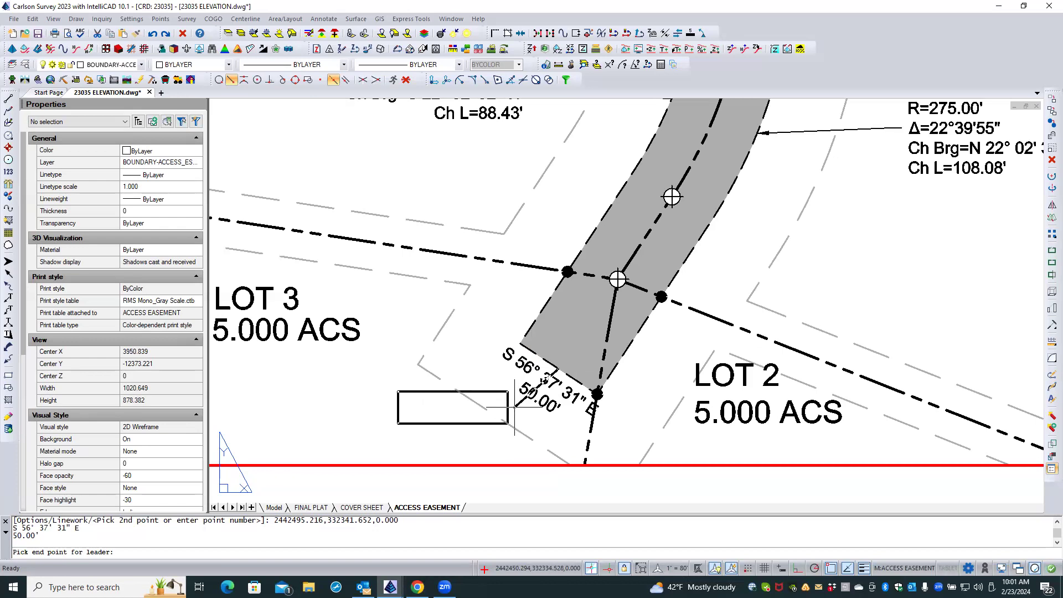
pyautogui.click(514, 407)
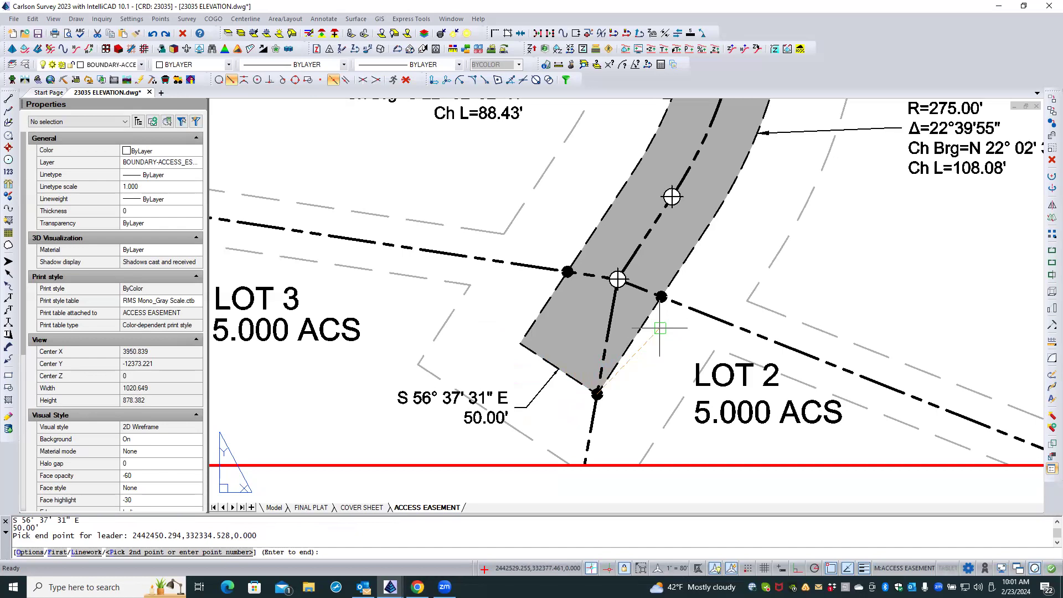
pyautogui.press('Escape')
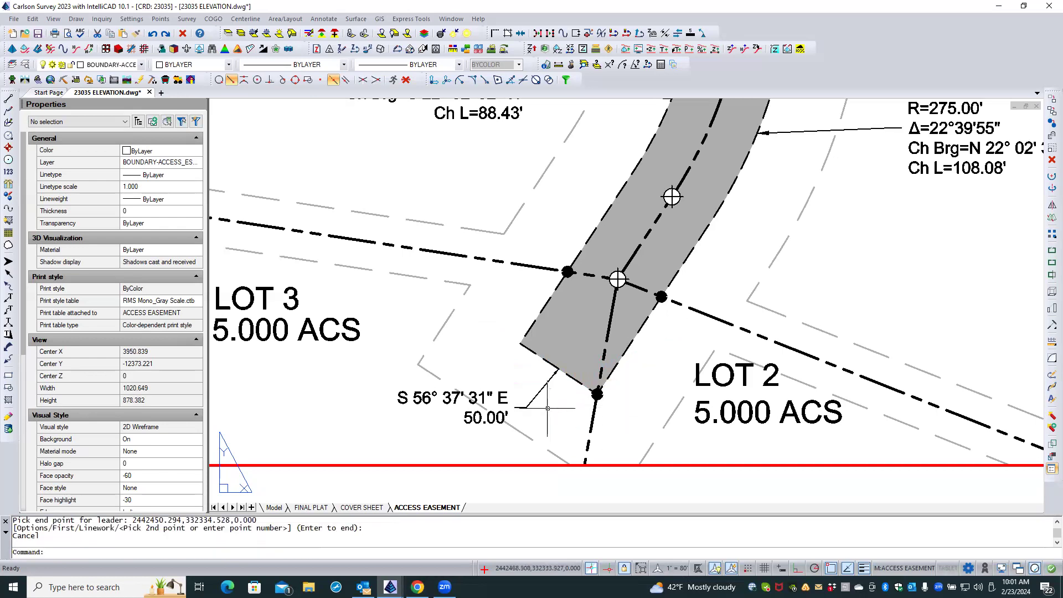
# Restart the bearing-distance leader command and set the Arrow Size Scaler to 0.15 in its options.
pyautogui.rightClick(479, 320)
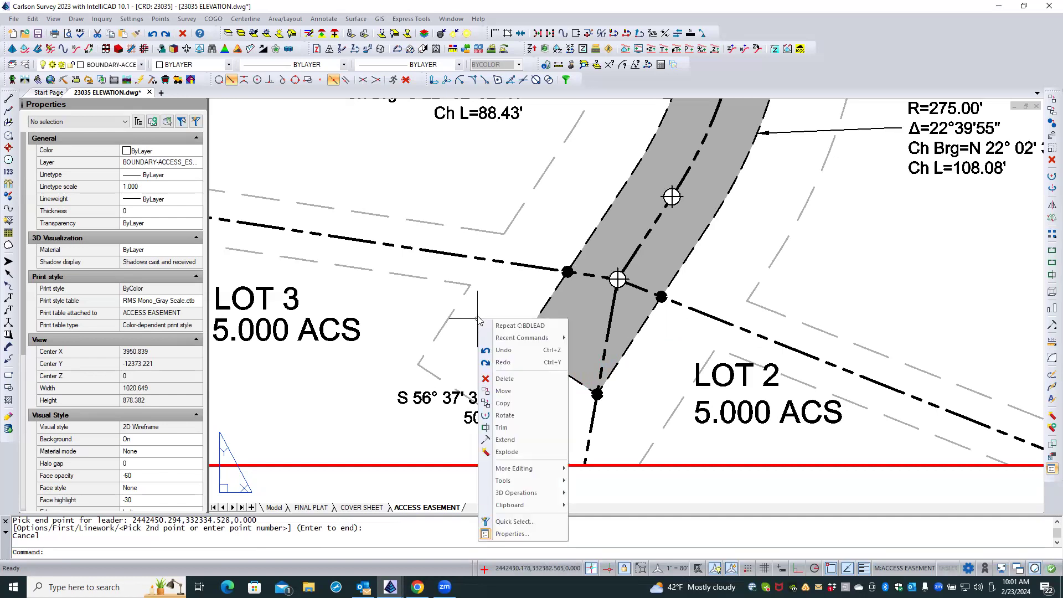
pyautogui.click(526, 329)
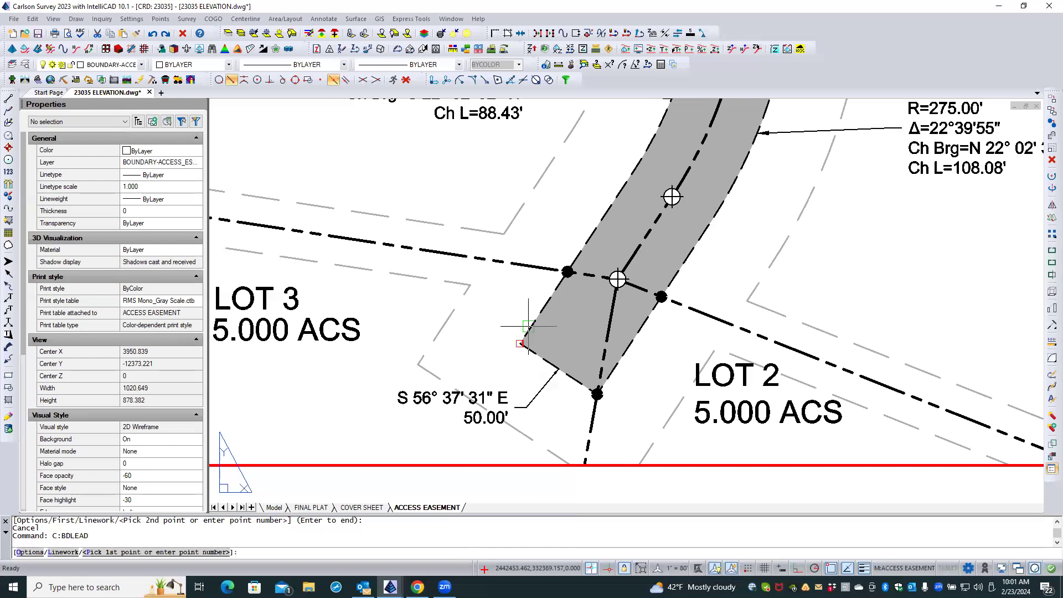
pyautogui.write('O')
pyautogui.press('Return')
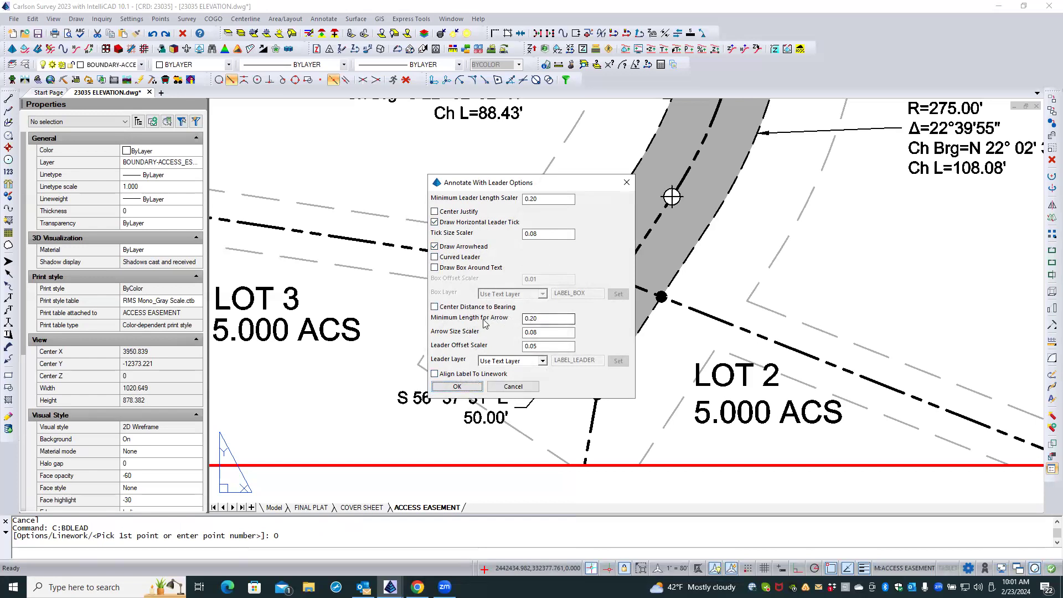
pyautogui.doubleClick(541, 332)
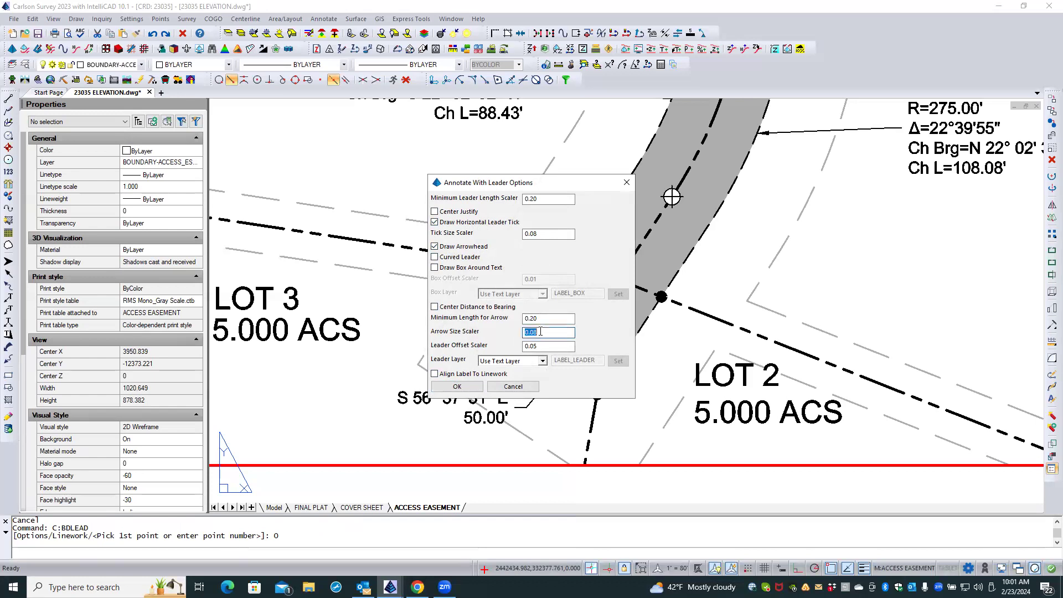
pyautogui.write('0.15')
pyautogui.click(457, 386)
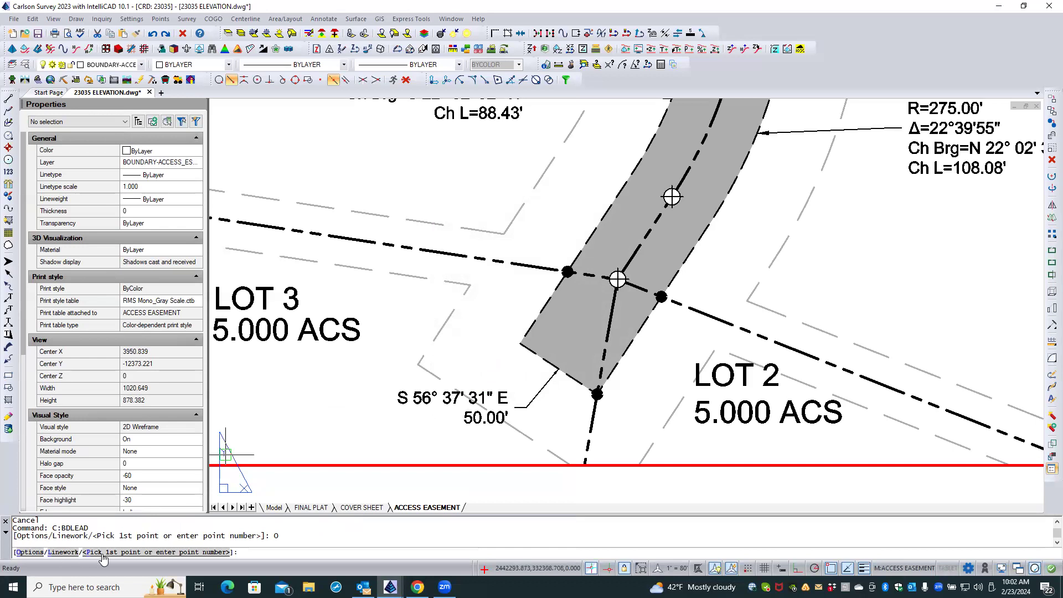
# Label the easement's south end polyline with a bearing-distance leader, placing the text farther southwest than the existing label.
pyautogui.click(51, 551)
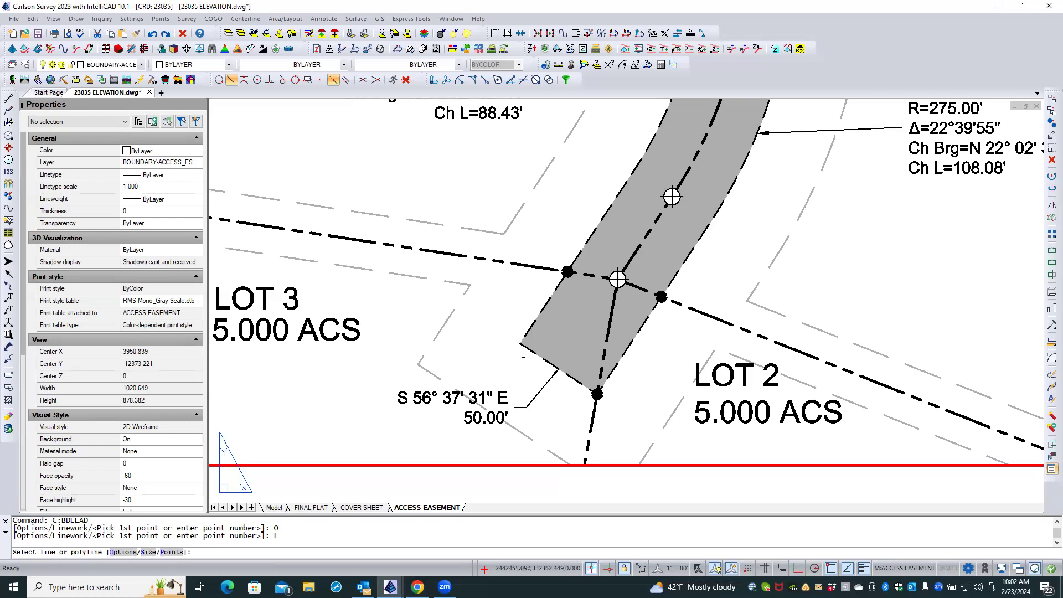
pyautogui.click(528, 348)
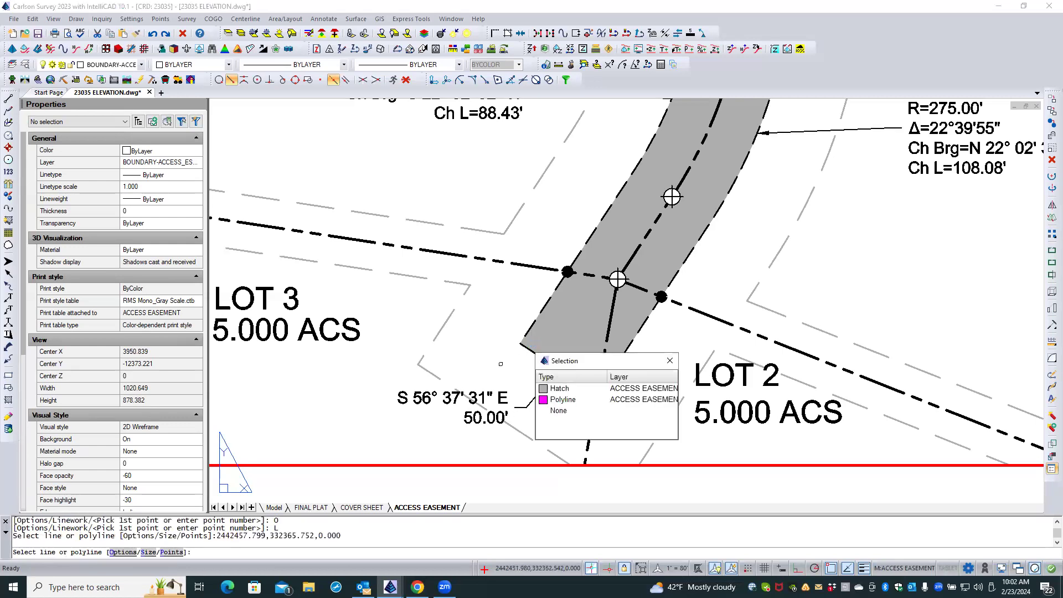
pyautogui.click(563, 400)
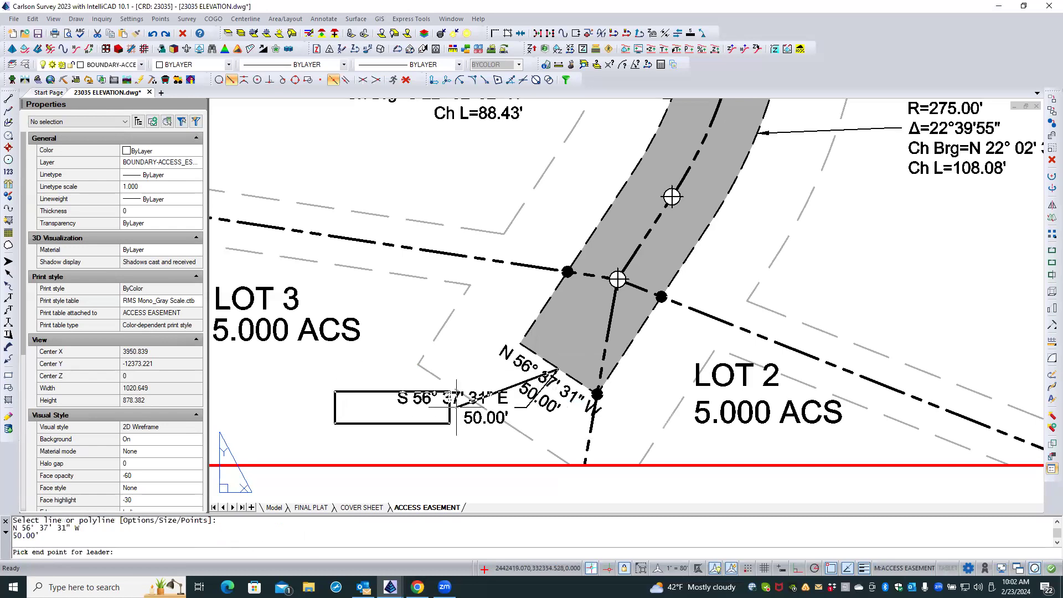
pyautogui.click(424, 436)
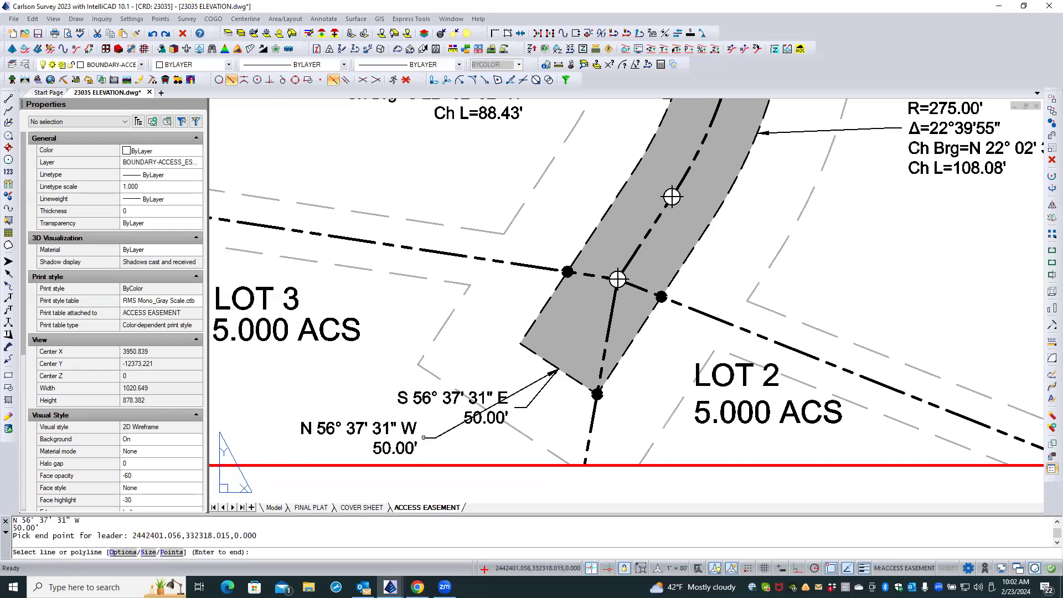
pyautogui.press('Return')
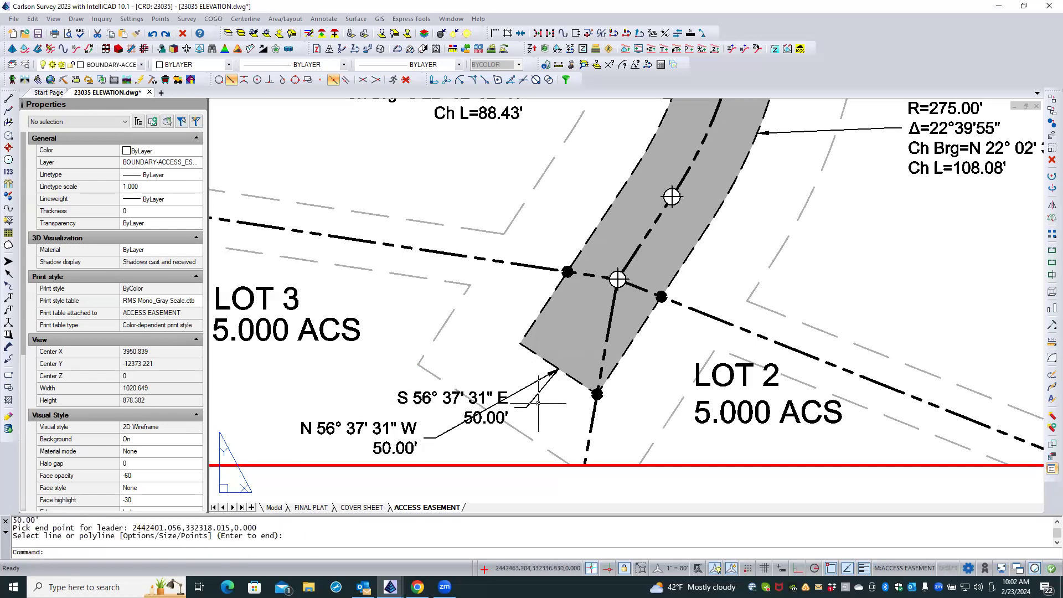
# Erase the older S 56° 37' 31" E leader and its bearing-distance text at the easement's south end.
pyautogui.click(527, 406)
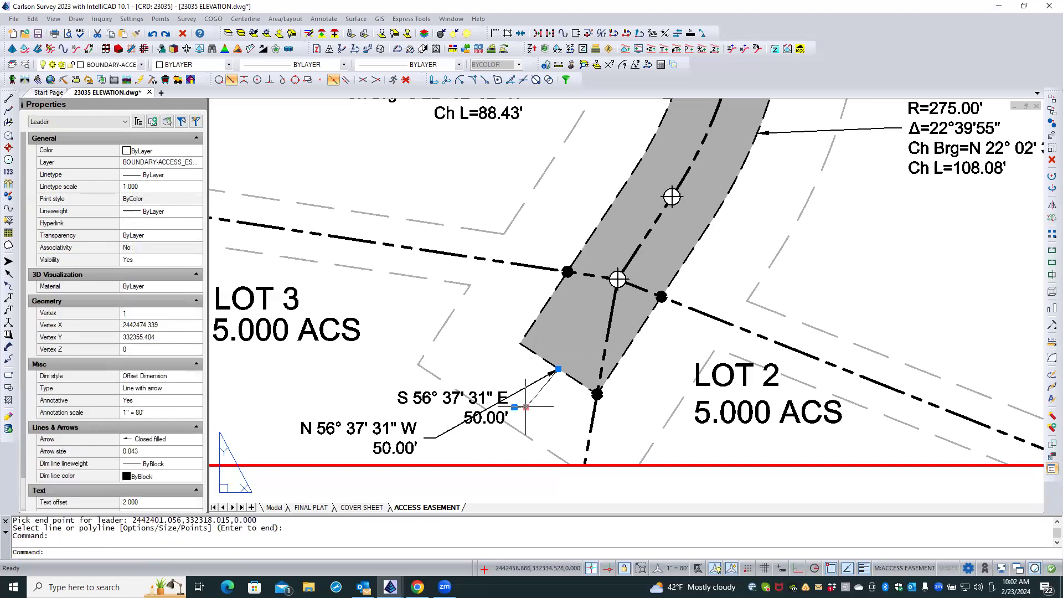
pyautogui.click(481, 412)
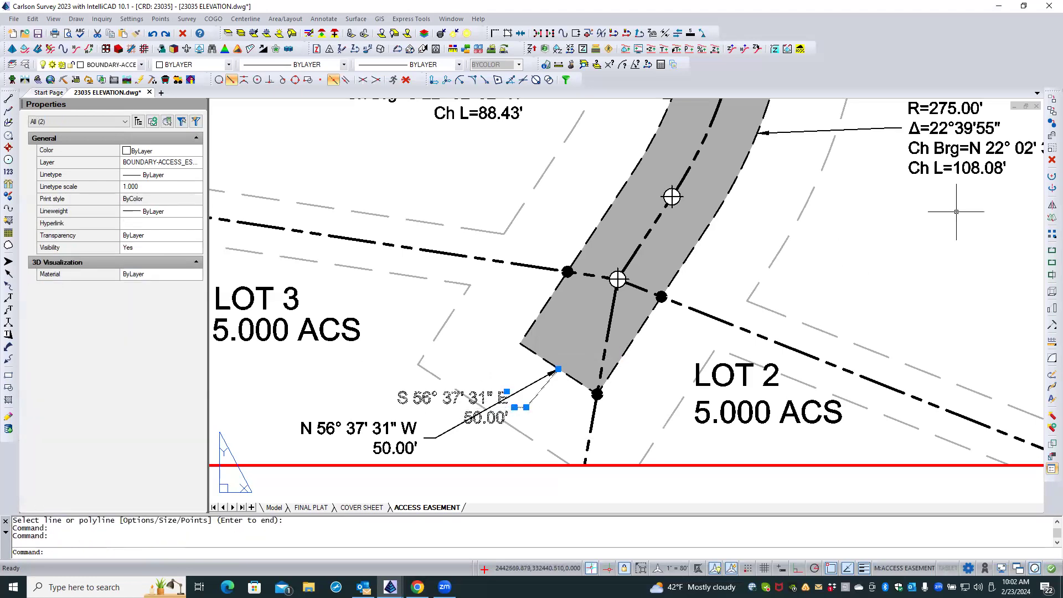
pyautogui.click(1052, 160)
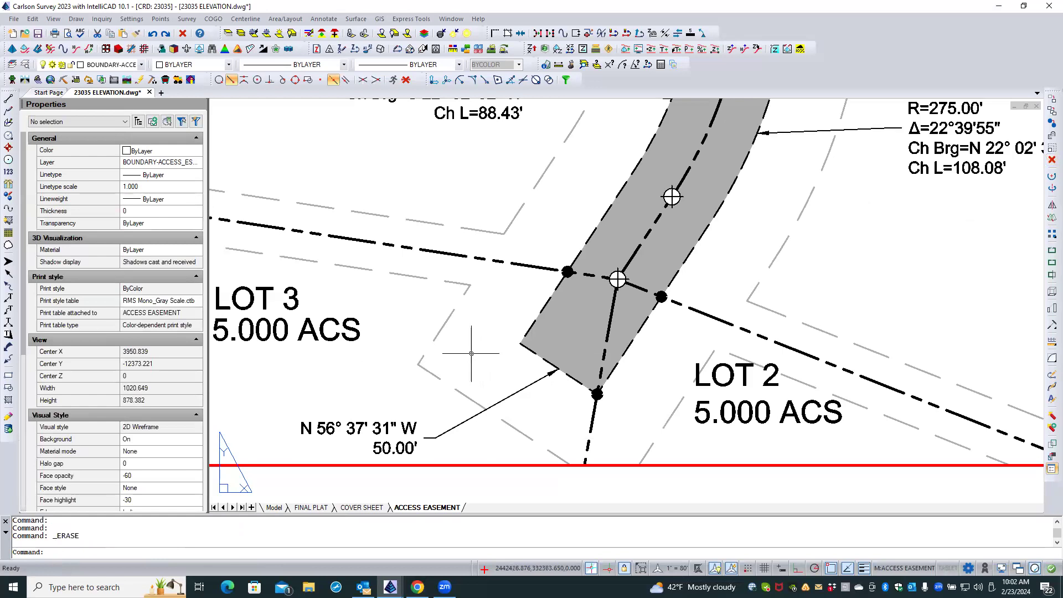
# Label the easement's south end line with the Distance_Bearing annotation, putting distance above and bearing below the line.
pyautogui.scroll(-2, 471, 355)
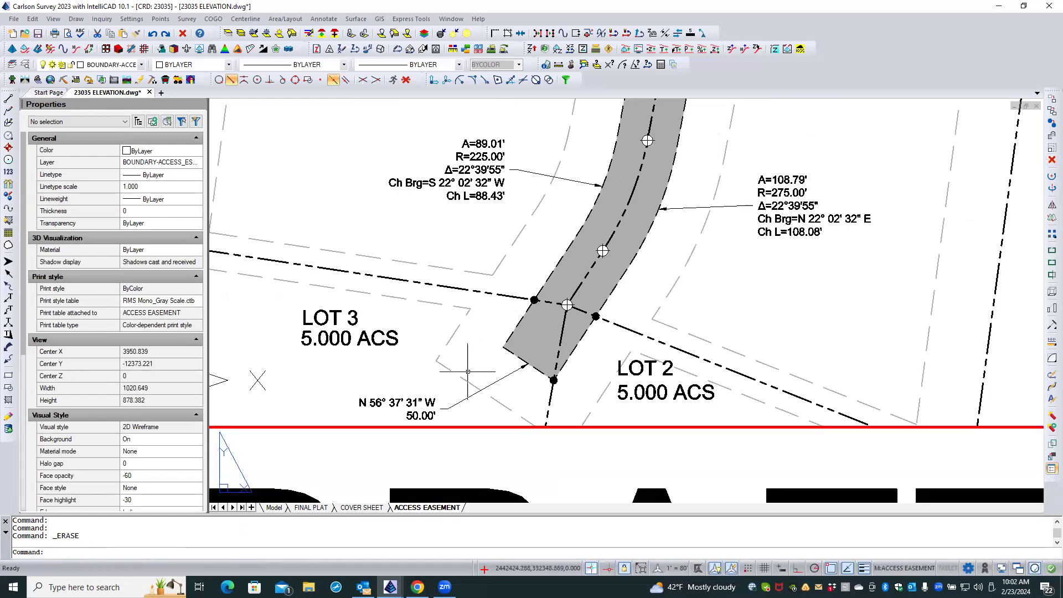
pyautogui.scroll(2, 482, 374)
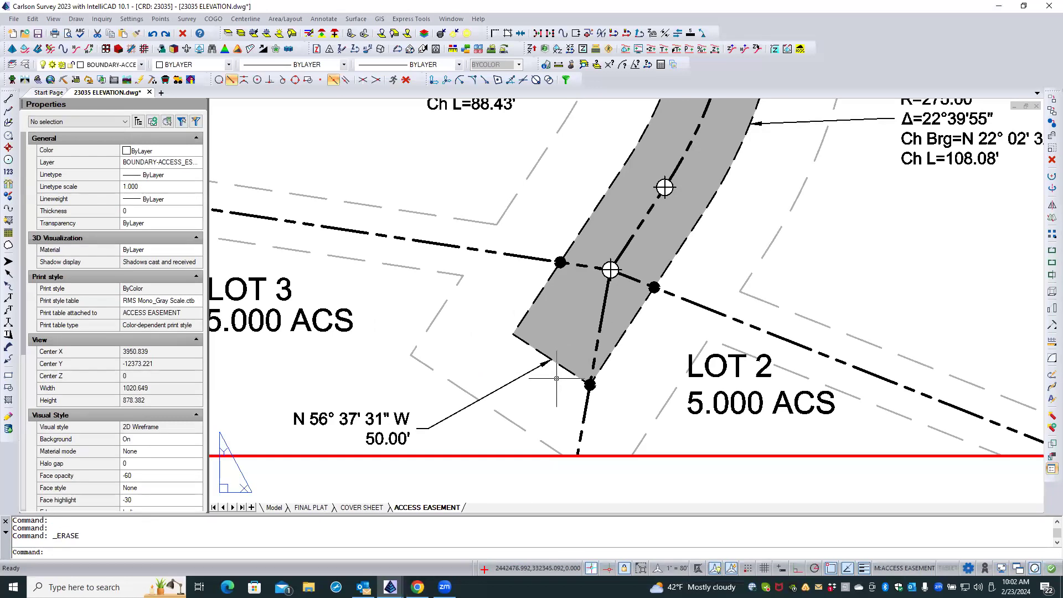
pyautogui.click(327, 19)
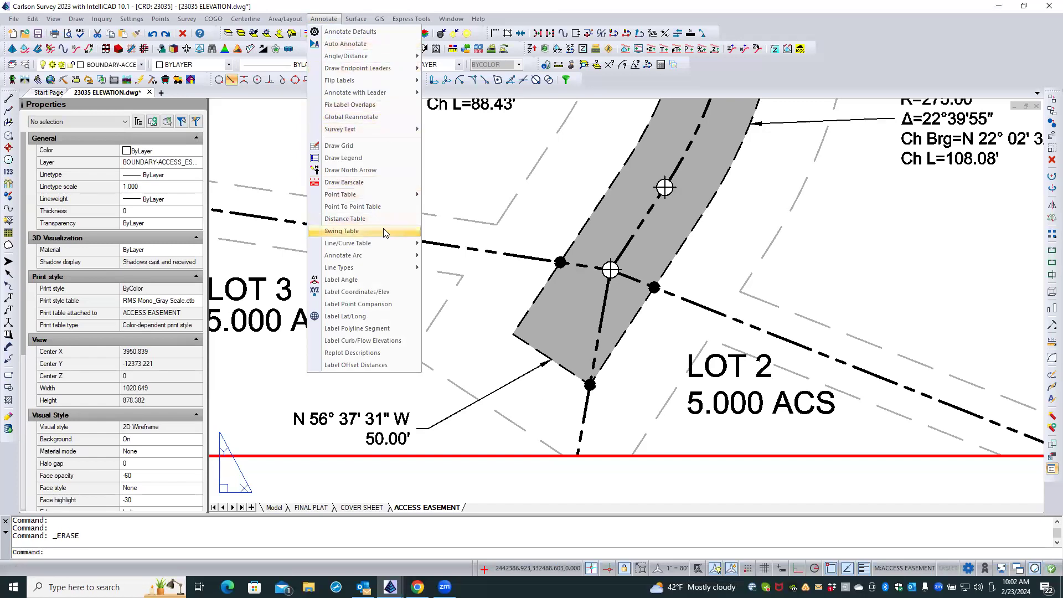
pyautogui.moveTo(382, 245)
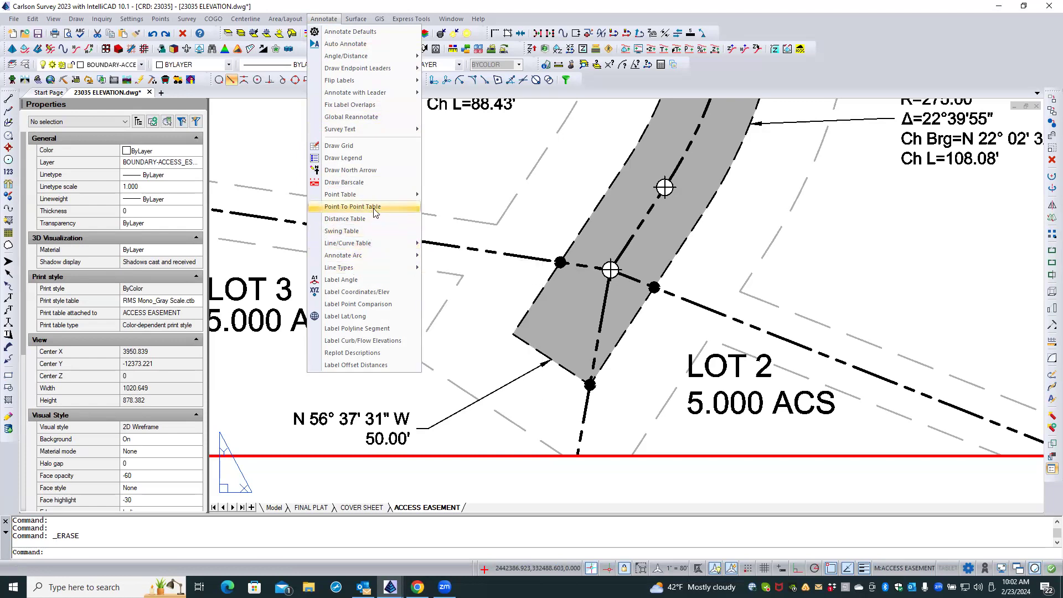
pyautogui.moveTo(380, 96)
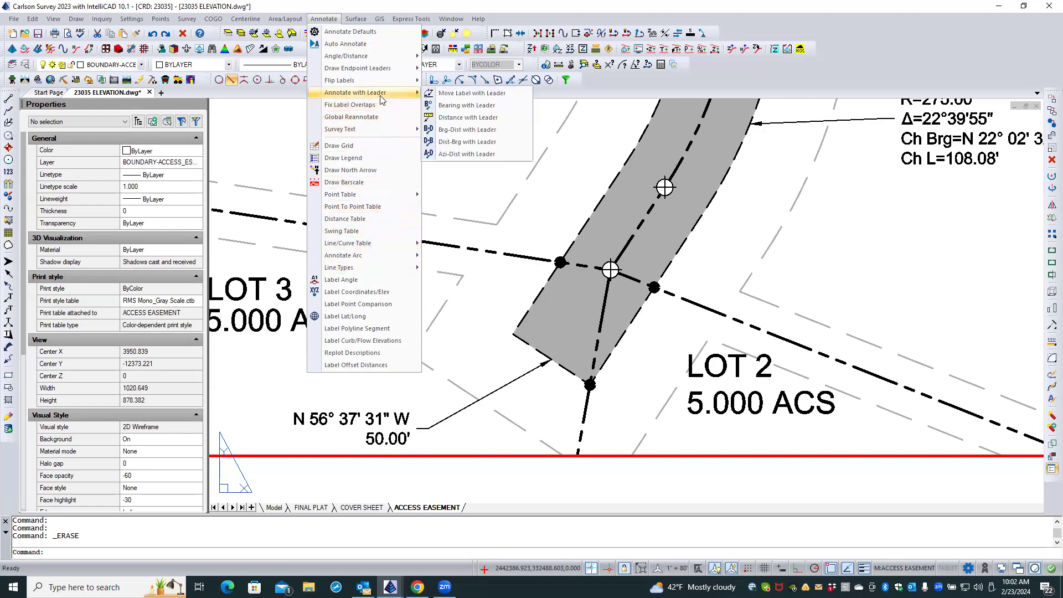
pyautogui.moveTo(368, 79)
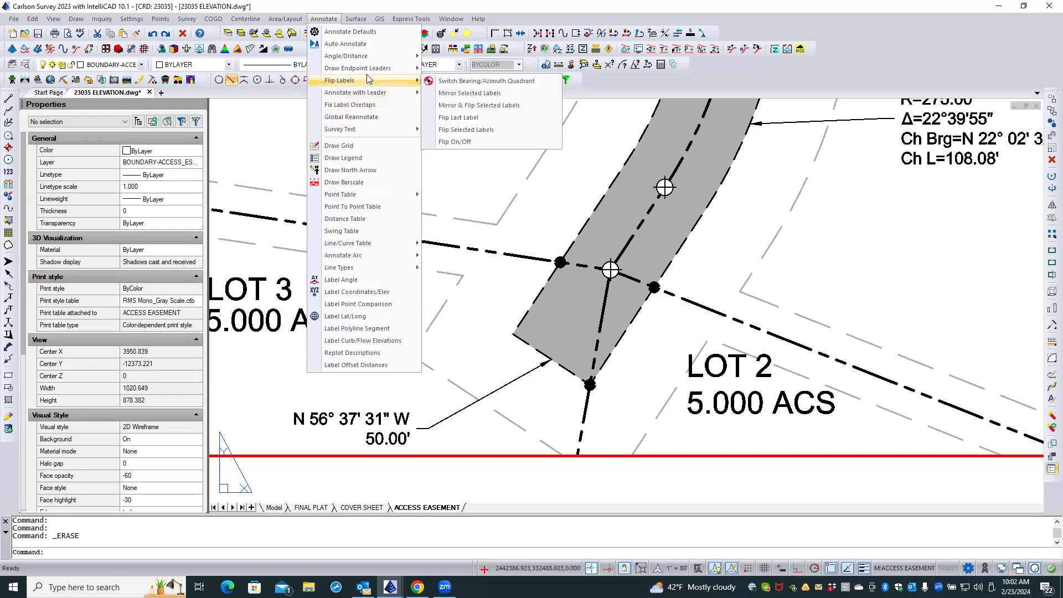
pyautogui.moveTo(415, 56)
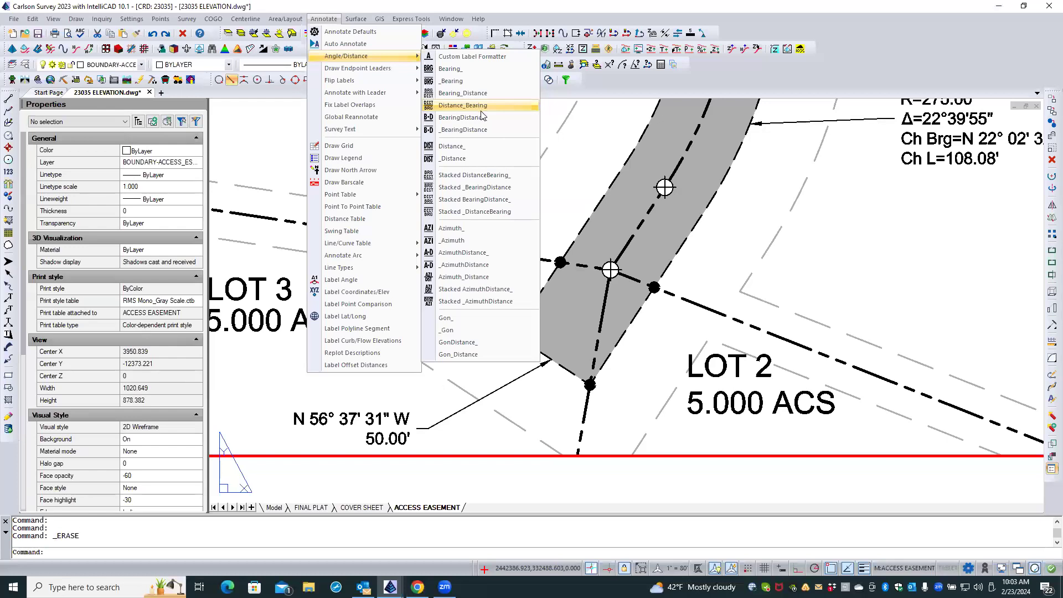
pyautogui.click(427, 108)
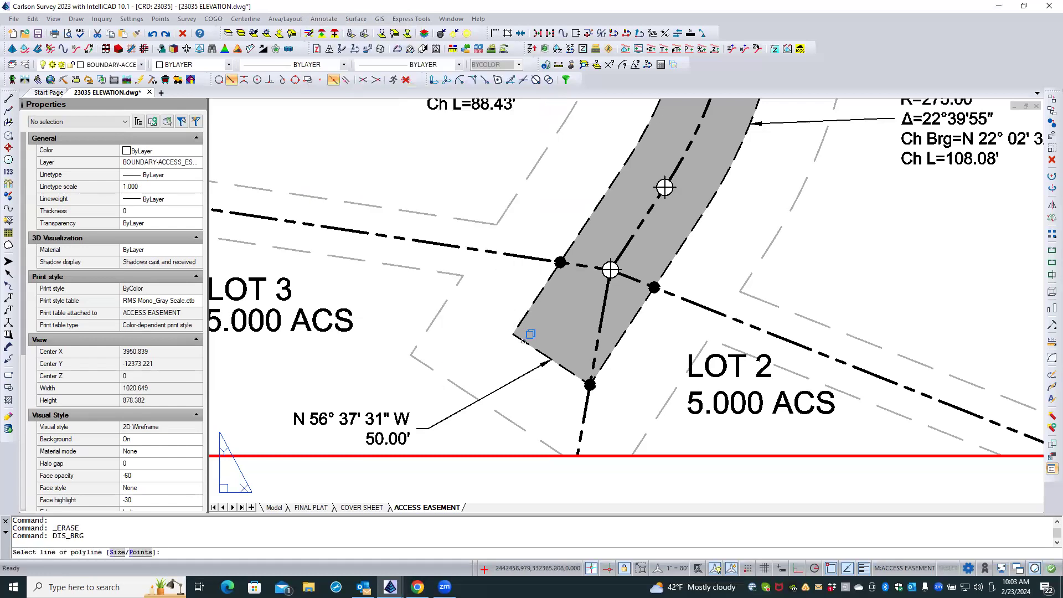
pyautogui.click(530, 335)
pyautogui.click(555, 391)
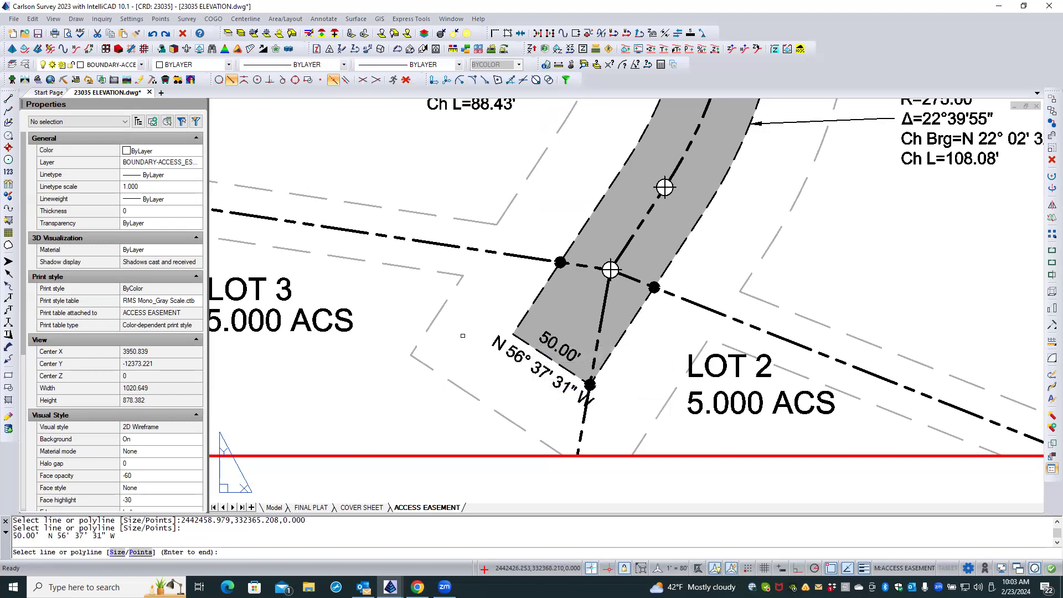
pyautogui.press('Return')
# Repeat the distance-bearing annotation on the whole straight southern segment of the easement's east edge polyline.
pyautogui.scroll(-2, 429, 263)
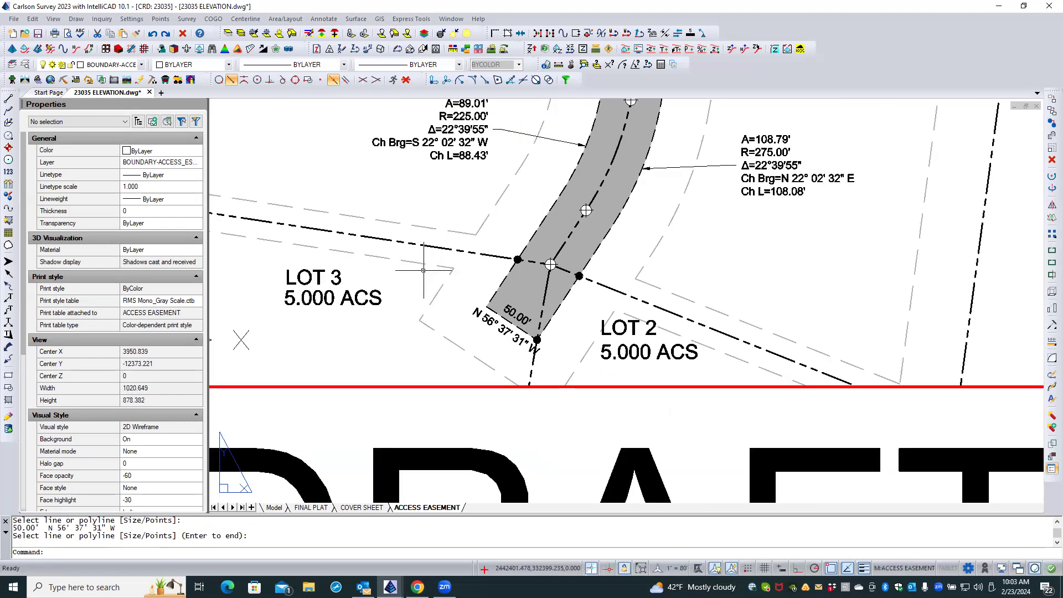
pyautogui.rightClick(556, 325)
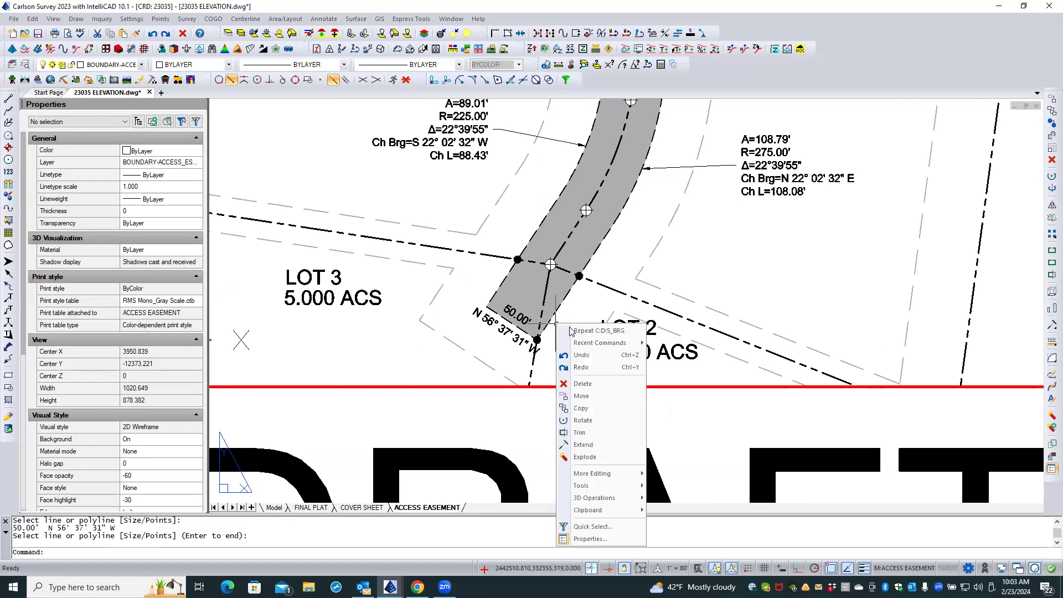
pyautogui.click(576, 331)
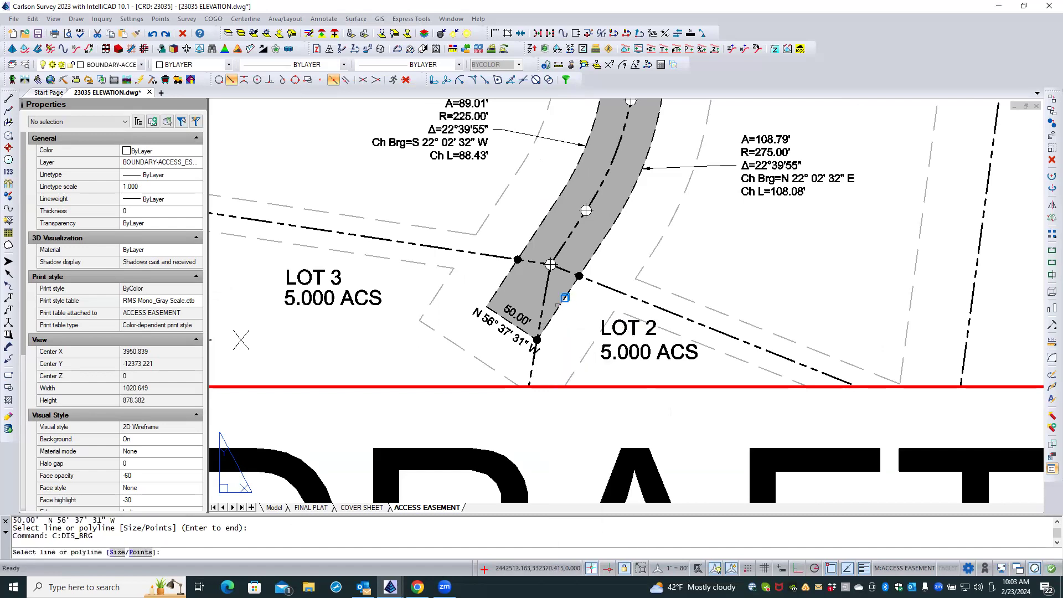
pyautogui.click(566, 297)
pyautogui.click(598, 355)
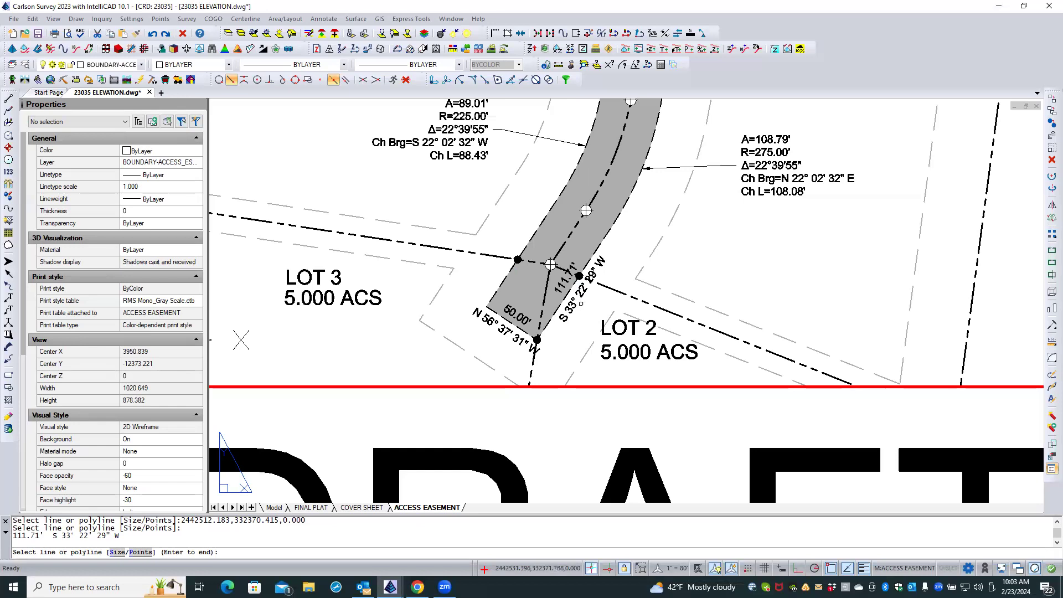
pyautogui.press('Return')
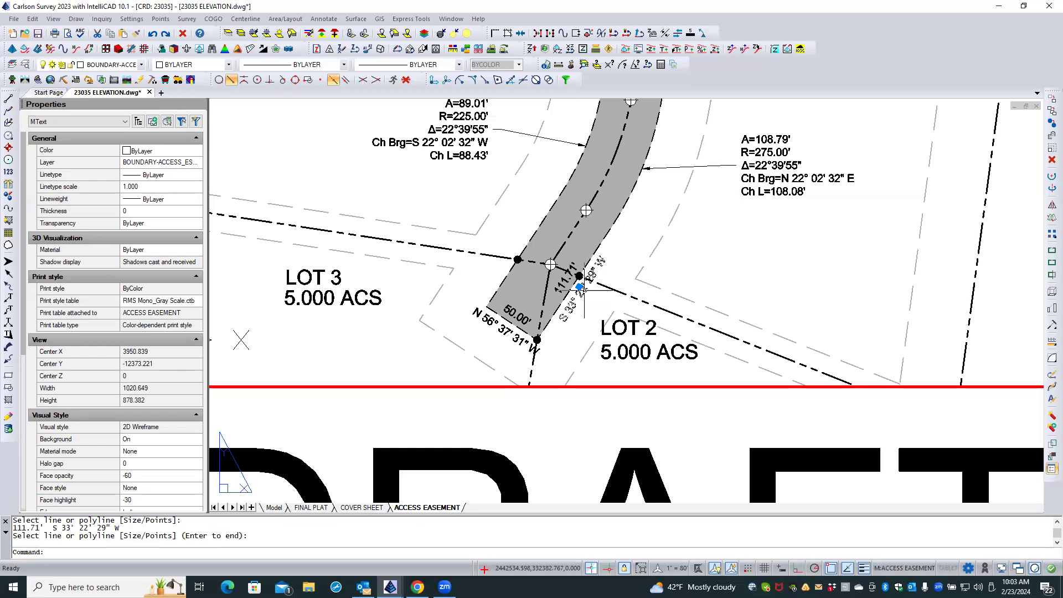
# Erase the distance and bearing texts from the straight southern segment of the easement's east edge.
pyautogui.click(579, 289)
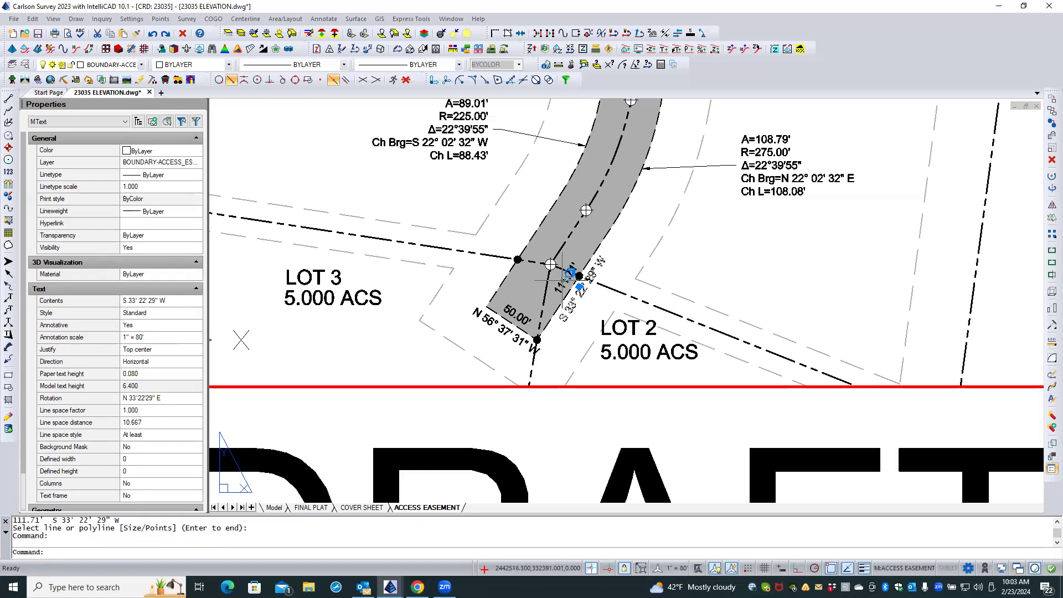
pyautogui.click(563, 280)
pyautogui.click(613, 334)
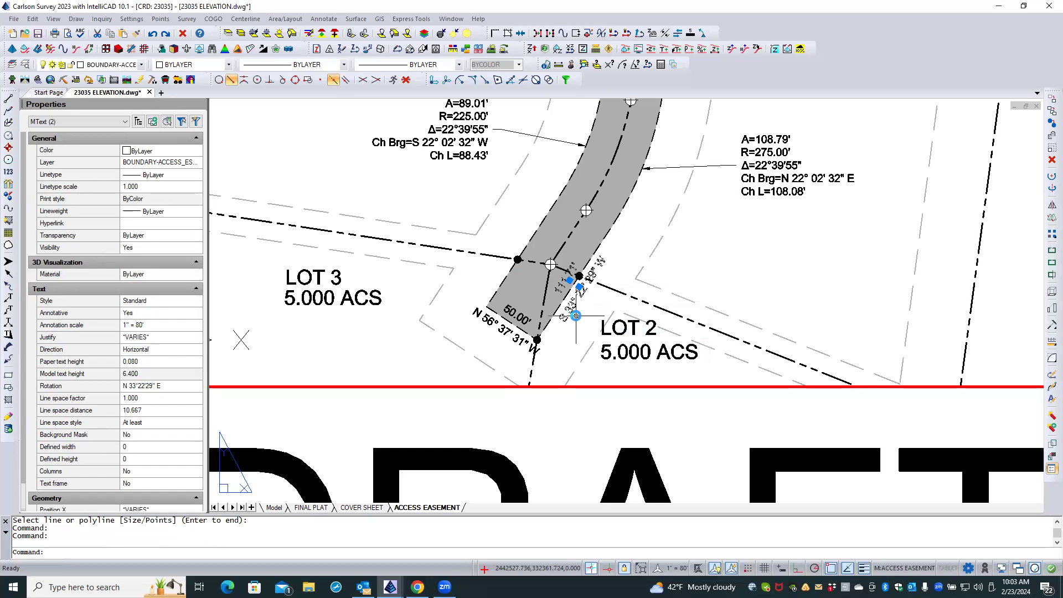
pyautogui.press('Delete')
# Label the east easement edge with distance-bearing by points, from the southeast corner to the insertion point of the lot-line marker.
pyautogui.rightClick(576, 316)
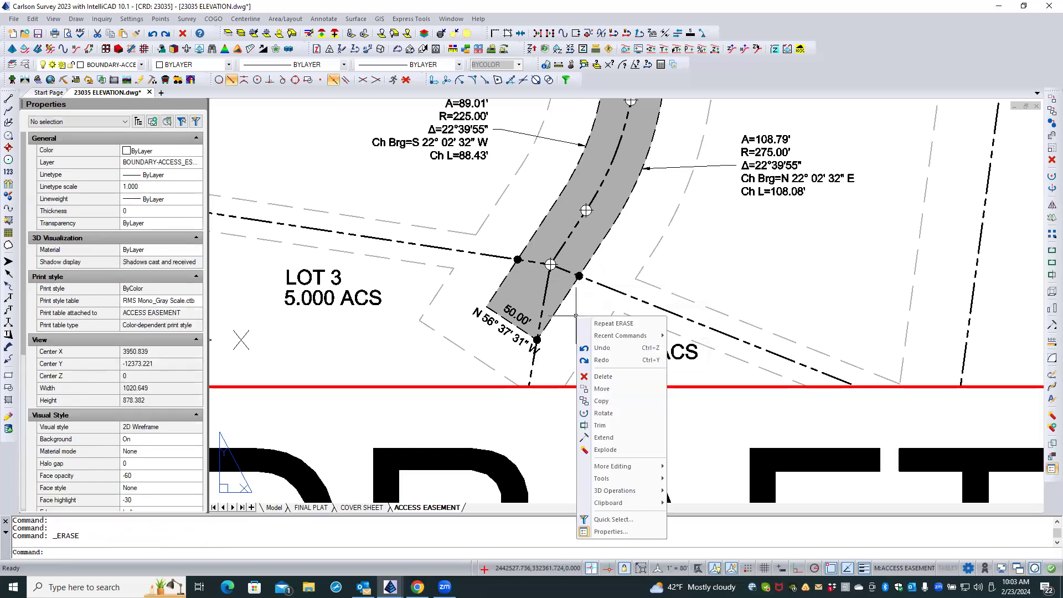
pyautogui.moveTo(640, 338)
pyautogui.click(722, 348)
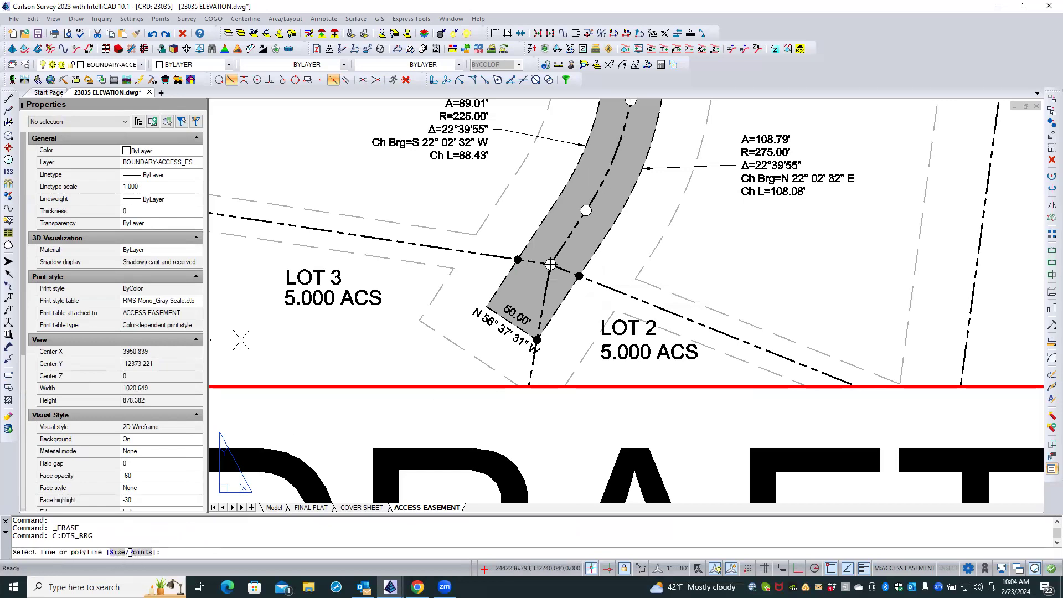
pyautogui.write('P')
pyautogui.press('Return')
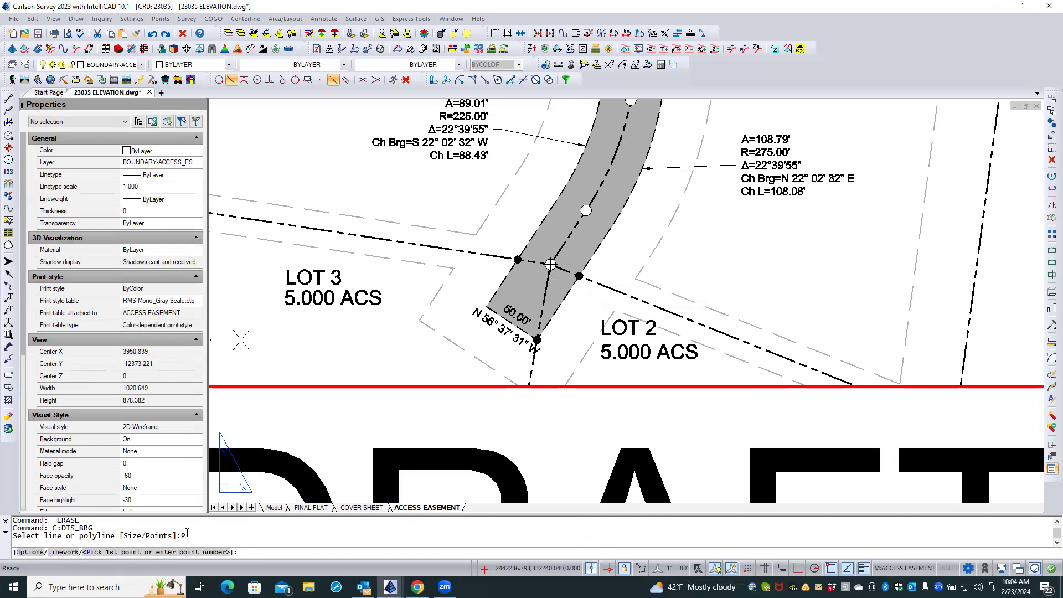
pyautogui.click(537, 339)
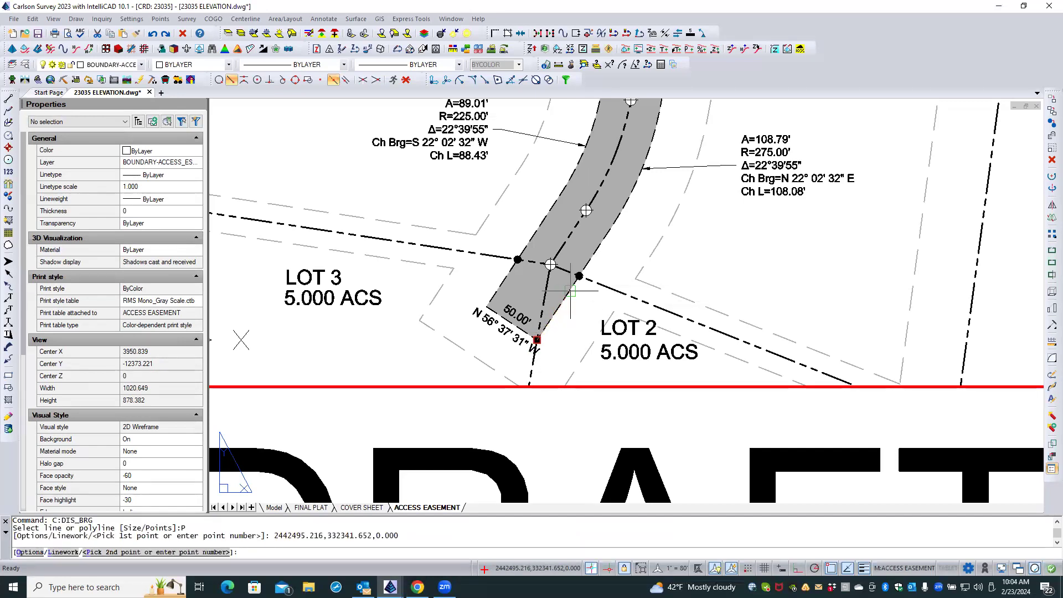
pyautogui.scroll(2, 578, 275)
pyautogui.scroll(4, 574, 276)
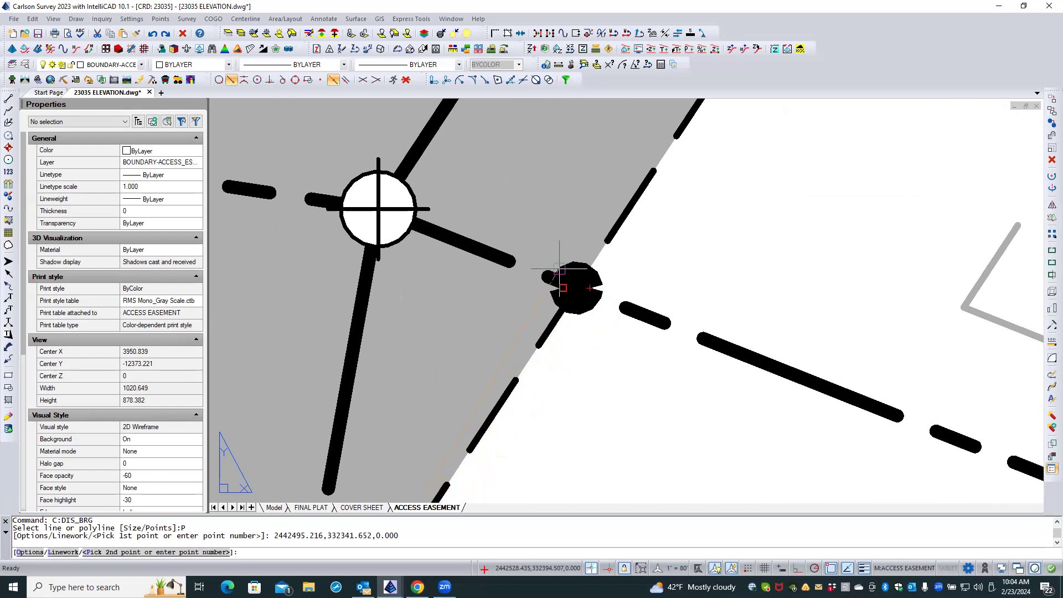
pyautogui.keyDown('shift'); pyautogui.rightClick(586, 339); pyautogui.keyUp('shift')
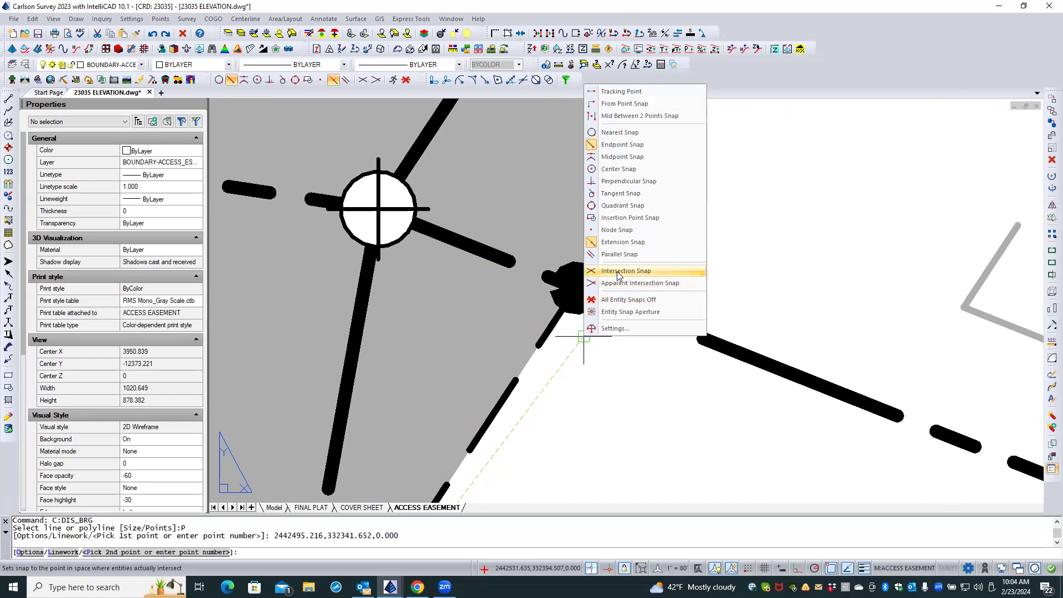
pyautogui.click(628, 219)
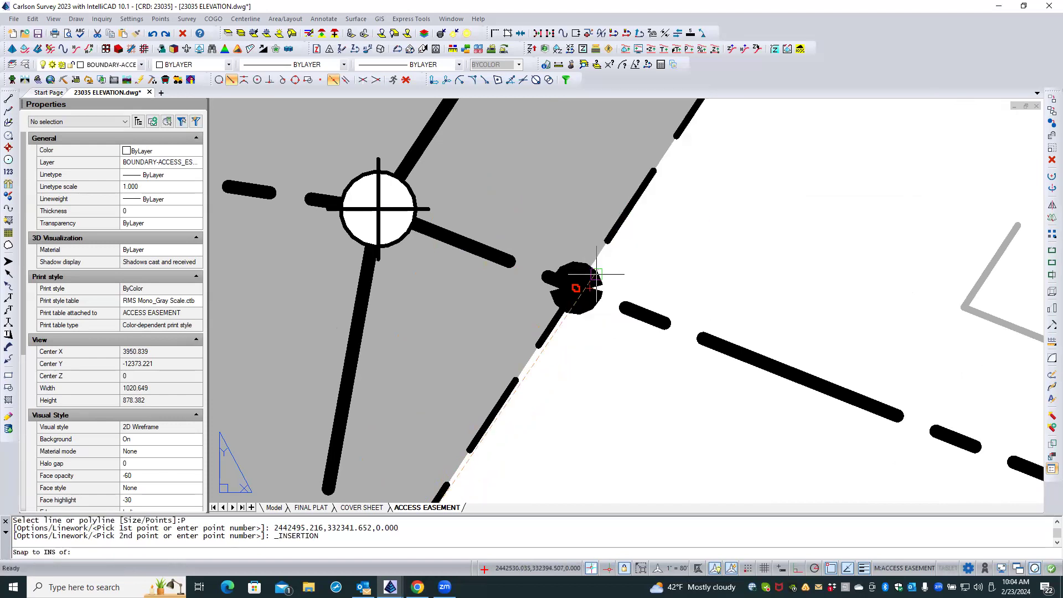
pyautogui.click(588, 307)
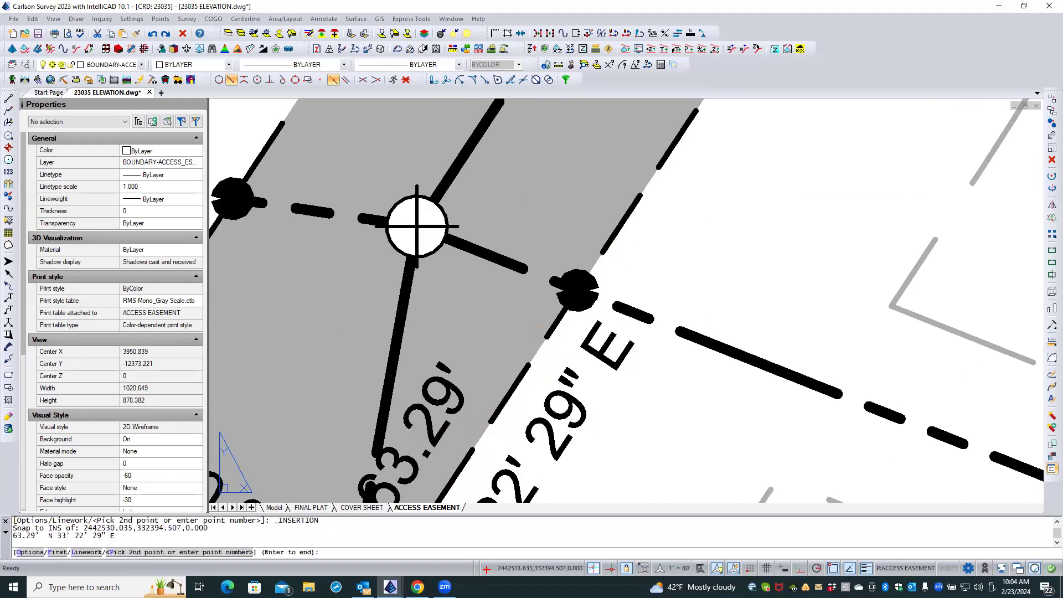
# Label the east easement edge with distance-bearing from the lot-line marker to the start of the curve, completing the annotation command.
pyautogui.scroll(-5, 589, 306)
pyautogui.scroll(3, 581, 300)
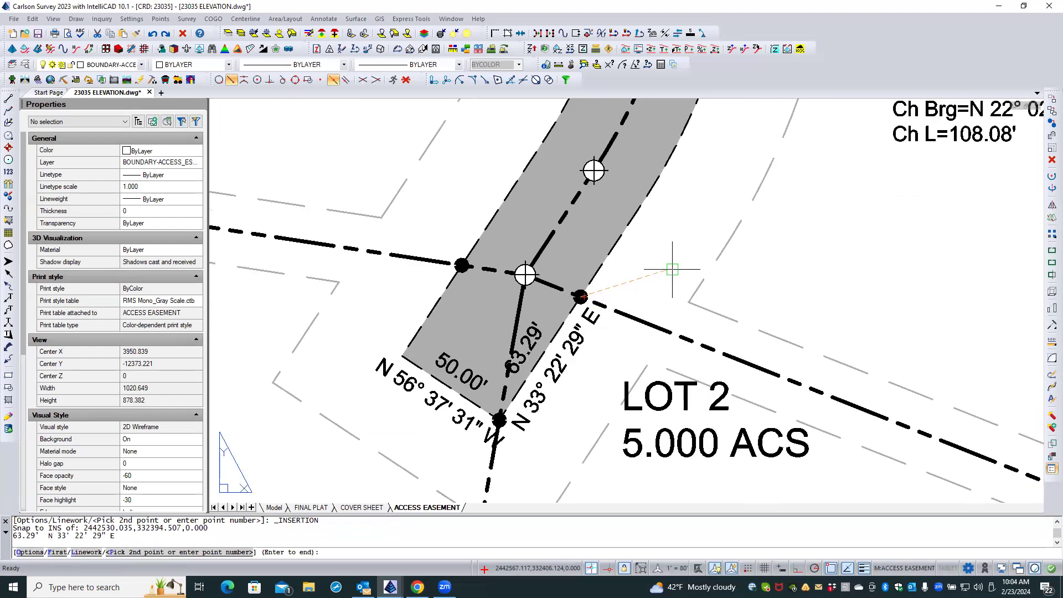
pyautogui.scroll(-2, 511, 378)
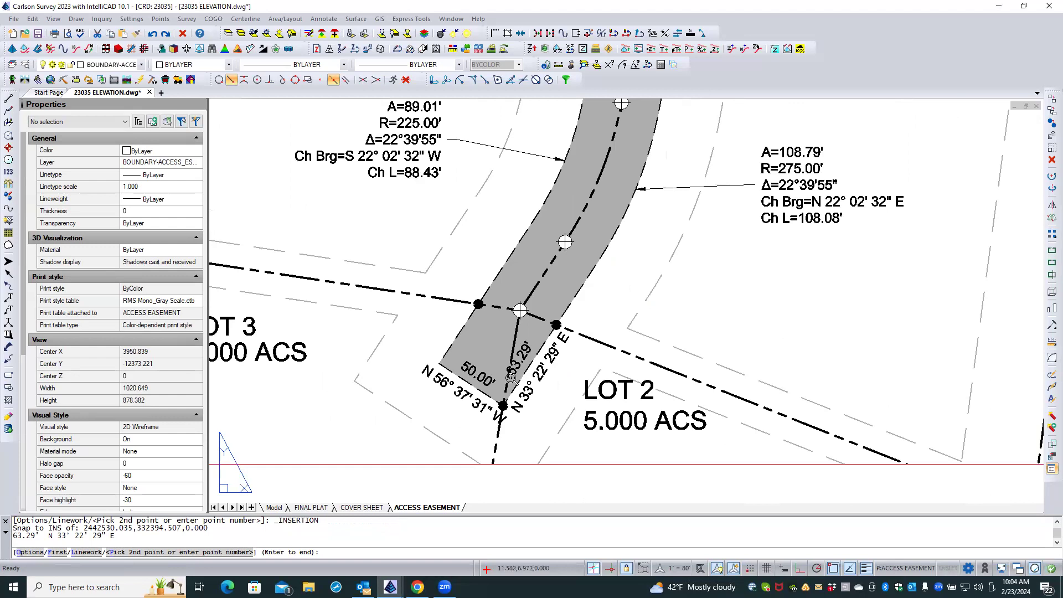
pyautogui.scroll(2, 583, 291)
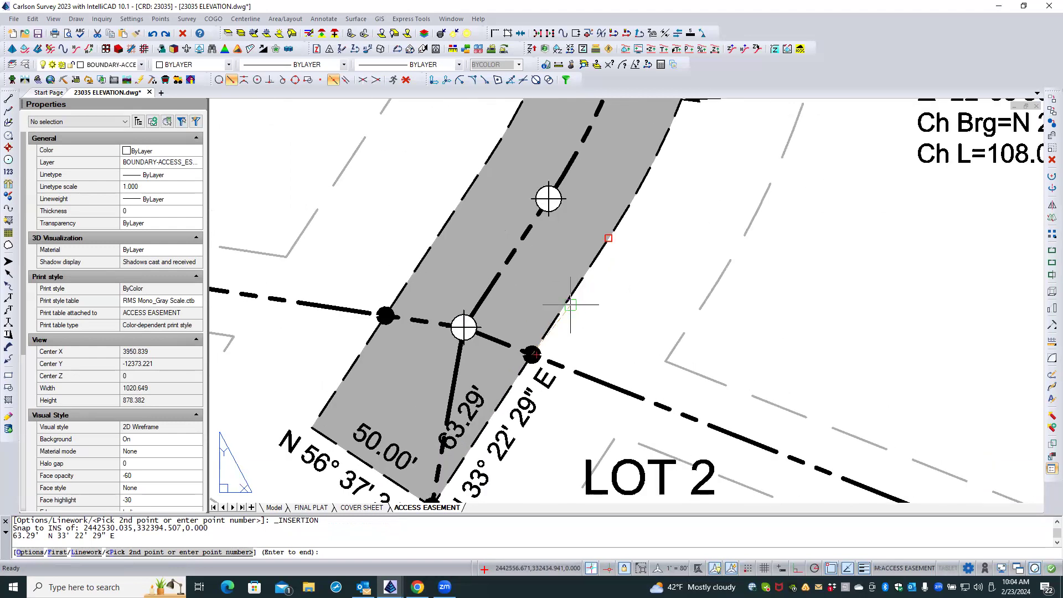
pyautogui.click(592, 260)
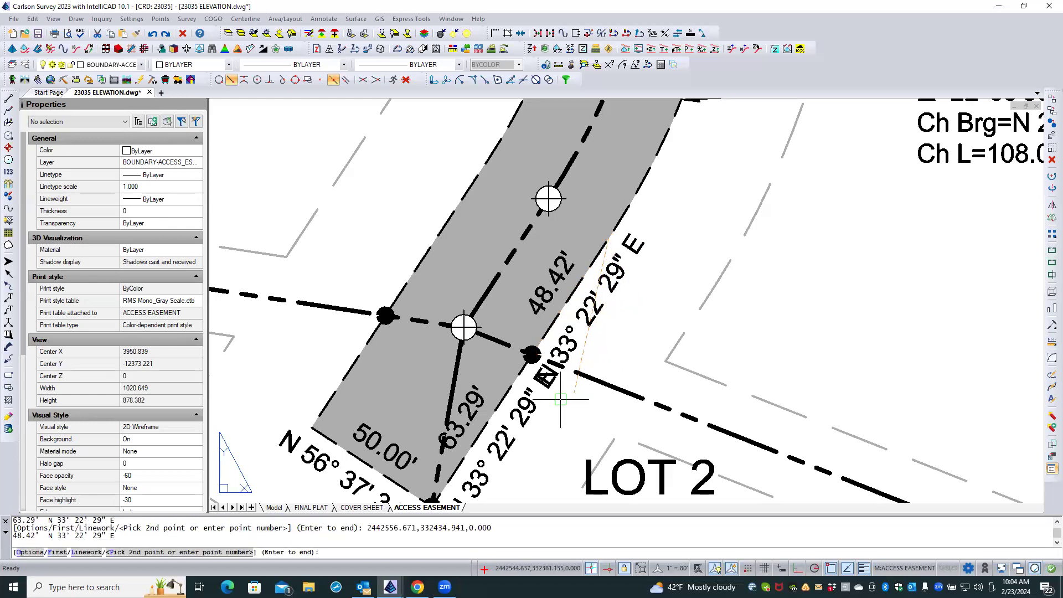
pyautogui.scroll(-2, 532, 438)
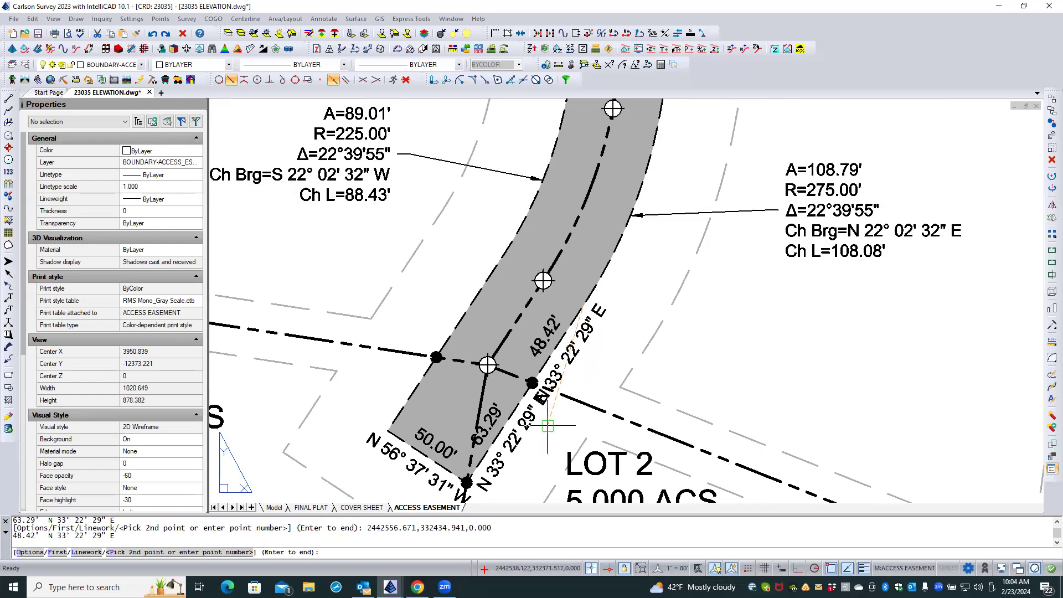
pyautogui.press('Return')
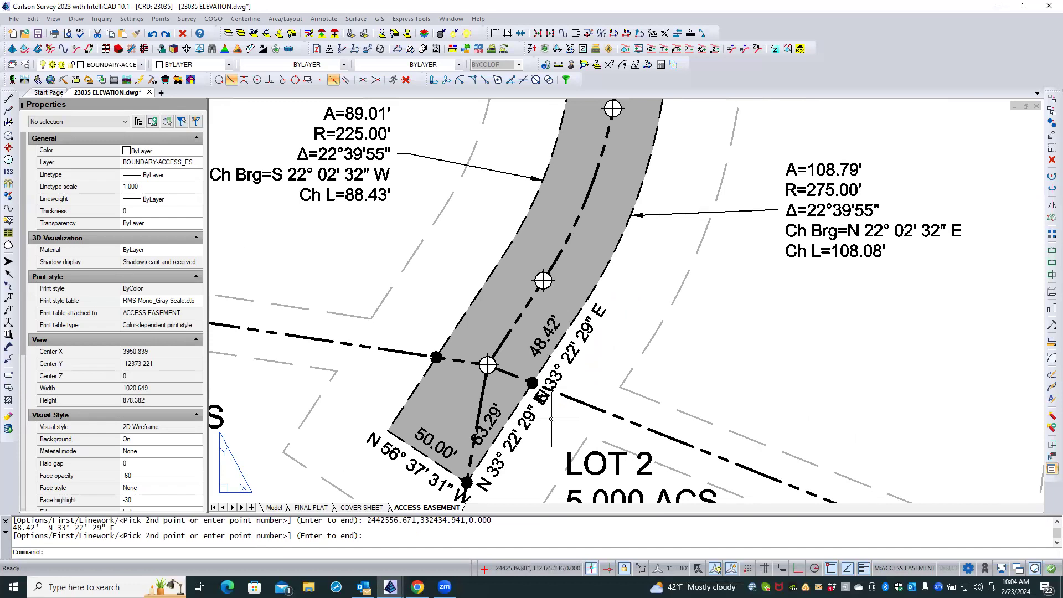
pyautogui.press('Return')
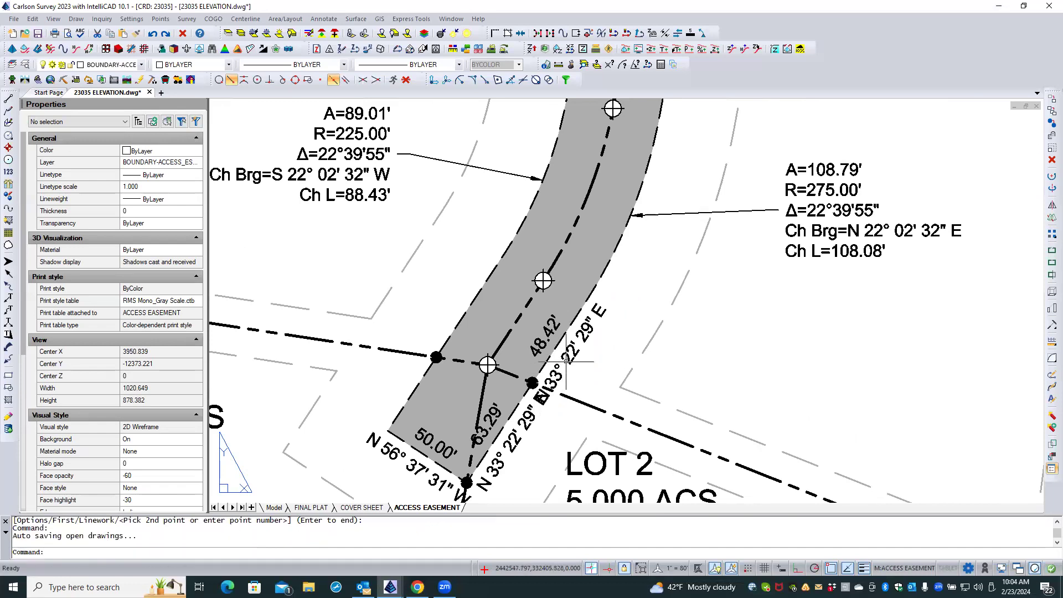
# Erase the bearing text north of the lot line and move the remaining N 33° 22' 29" E text beside the lot-line marker, spanning both segments.
pyautogui.click(568, 359)
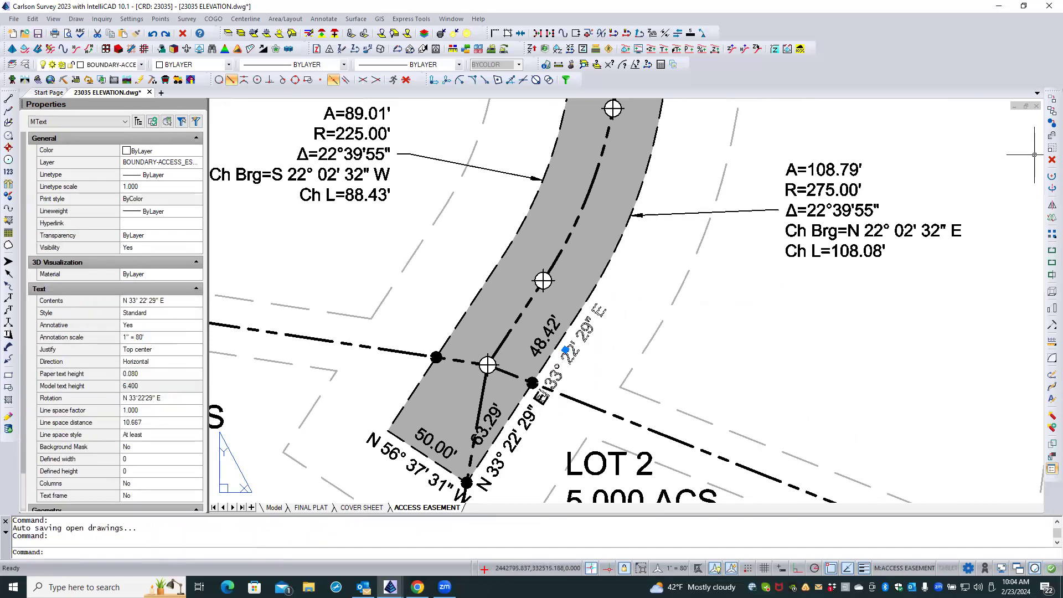
pyautogui.click(1052, 160)
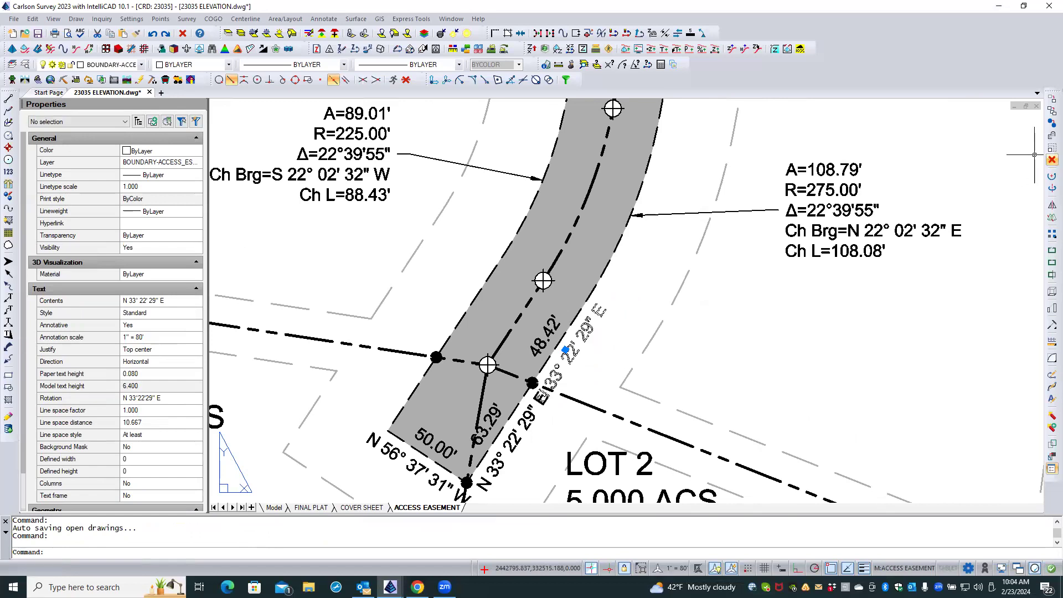
pyautogui.click(525, 427)
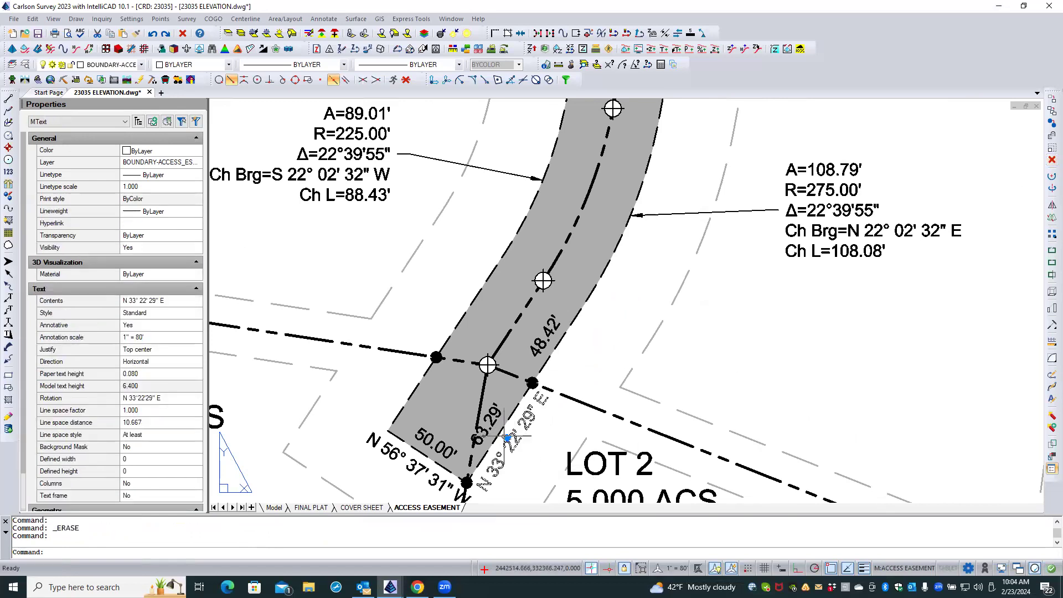
pyautogui.click(508, 438)
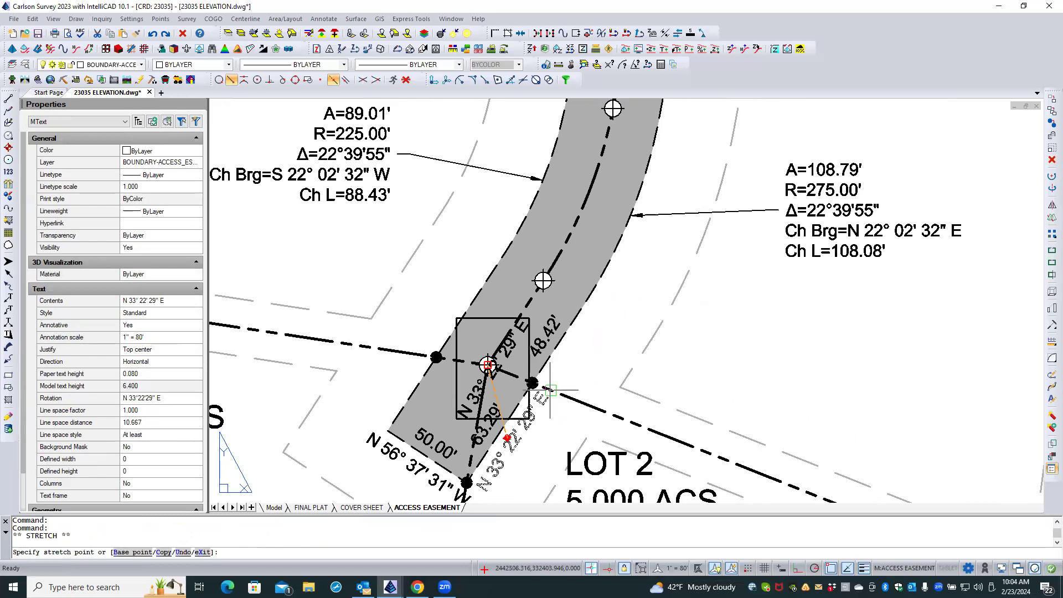
pyautogui.click(407, 82)
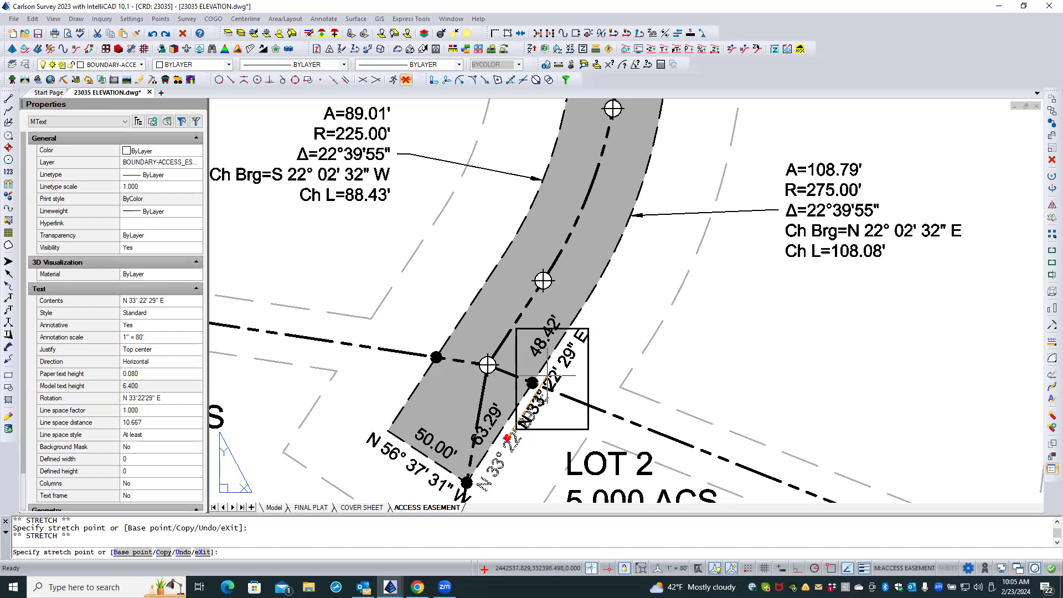
pyautogui.click(547, 376)
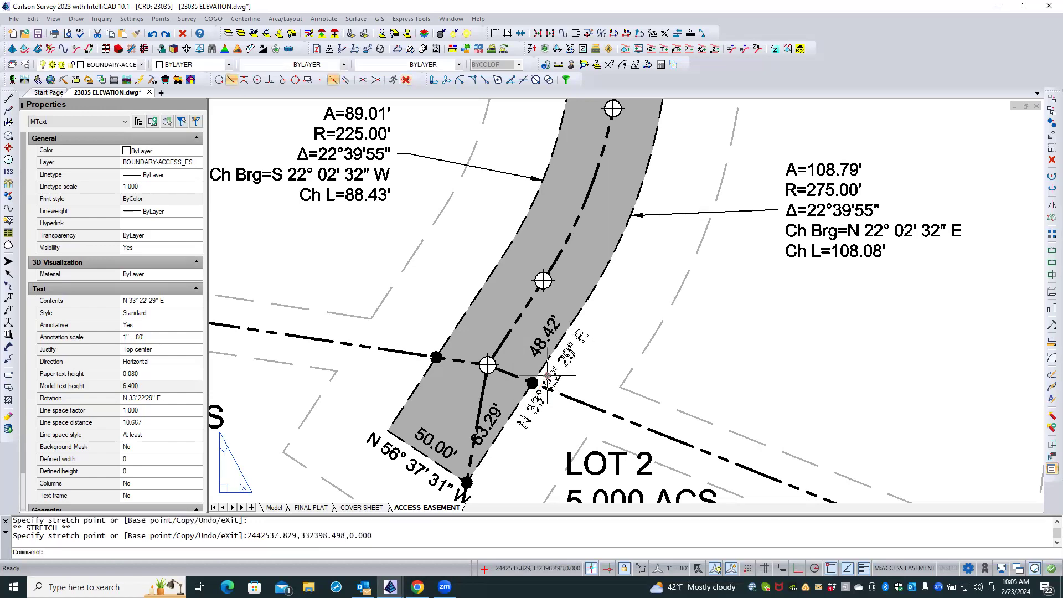
# Shift the 63.29' distance text slightly toward the east easement edge, clear of the lot line, with object snaps off.
pyautogui.click(495, 415)
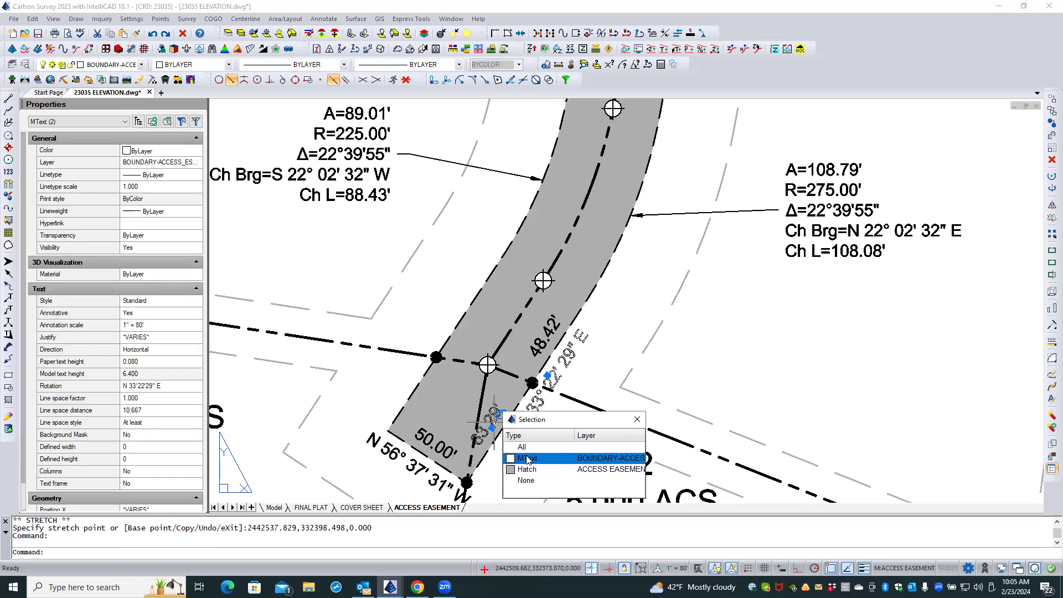
pyautogui.click(528, 459)
pyautogui.click(492, 427)
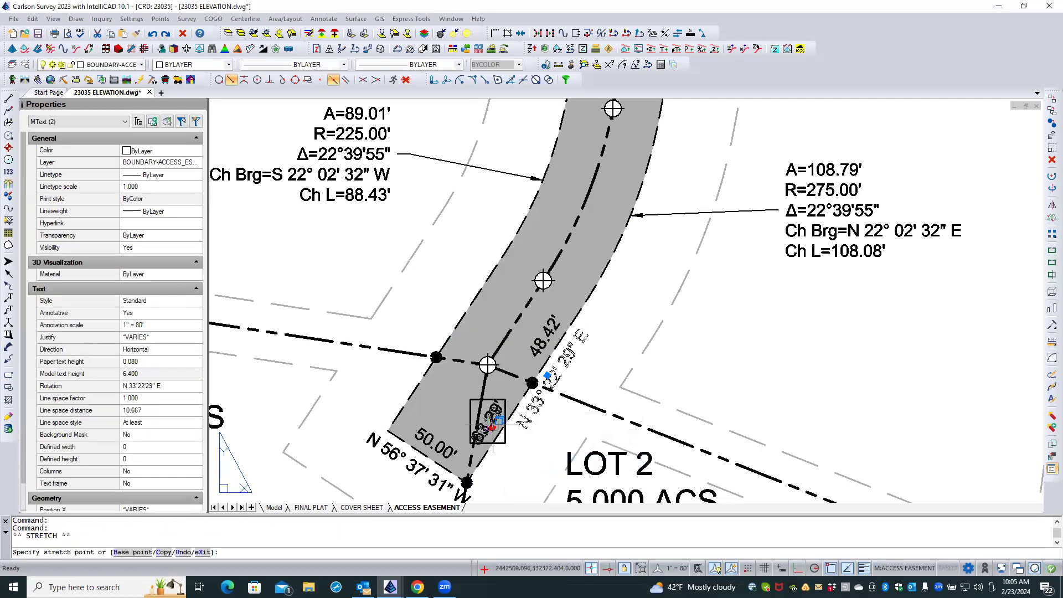
pyautogui.click(406, 79)
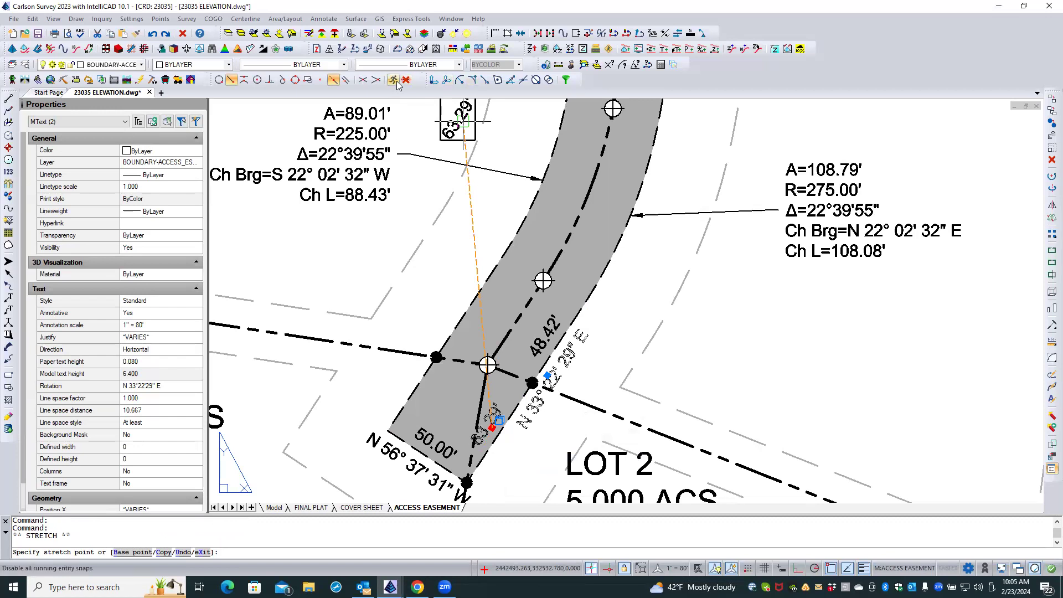
pyautogui.click(498, 421)
pyautogui.press('Escape')
pyautogui.press('Escape')
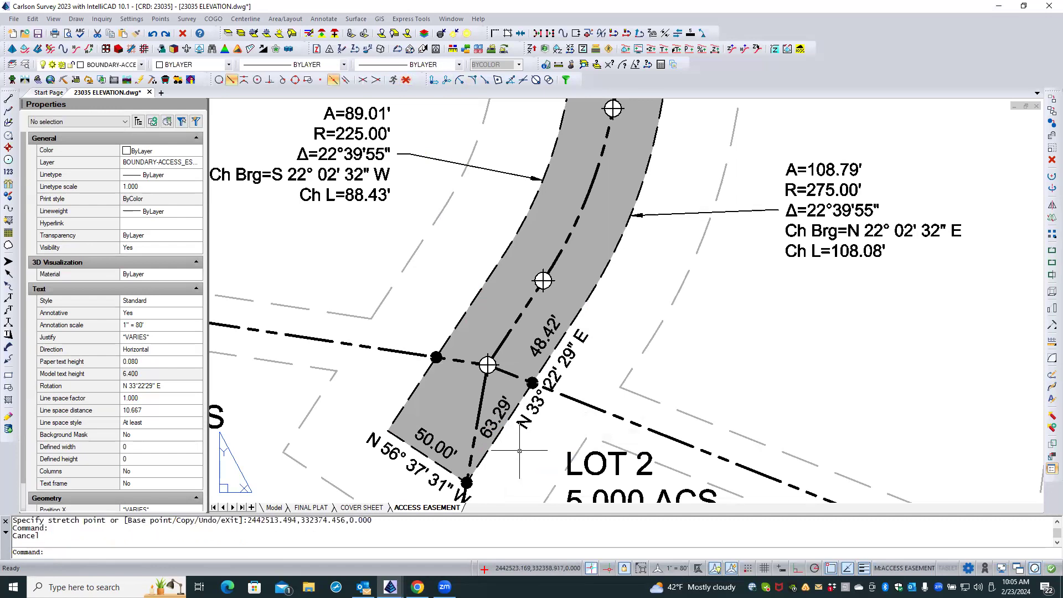
# Relabel the easement's southern east-side curve with leadered arc text, placing the leader's end southeast of the curve.
pyautogui.scroll(-2, 510, 436)
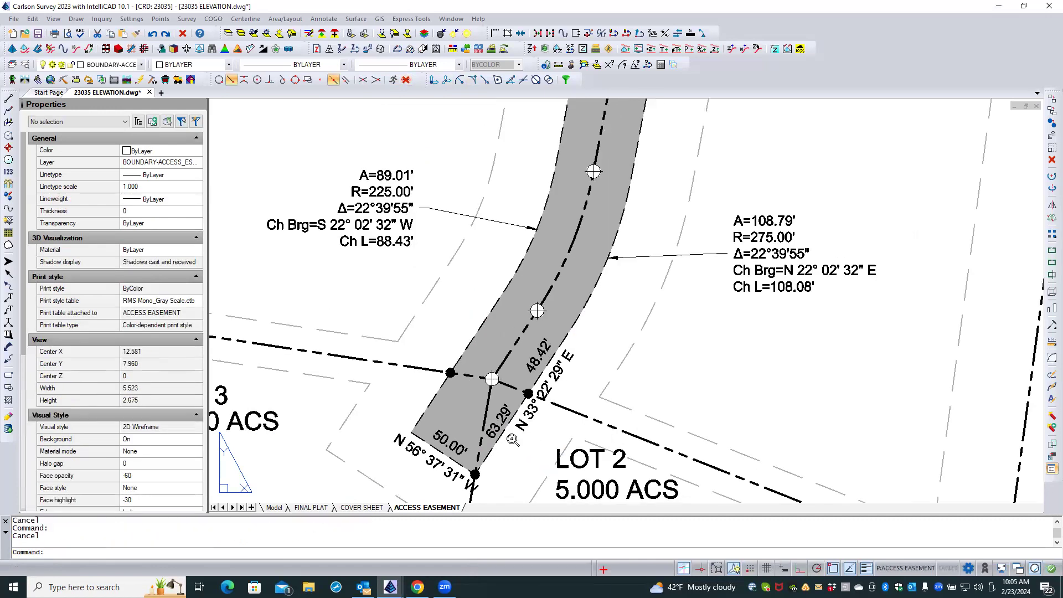
pyautogui.scroll(-3, 511, 436)
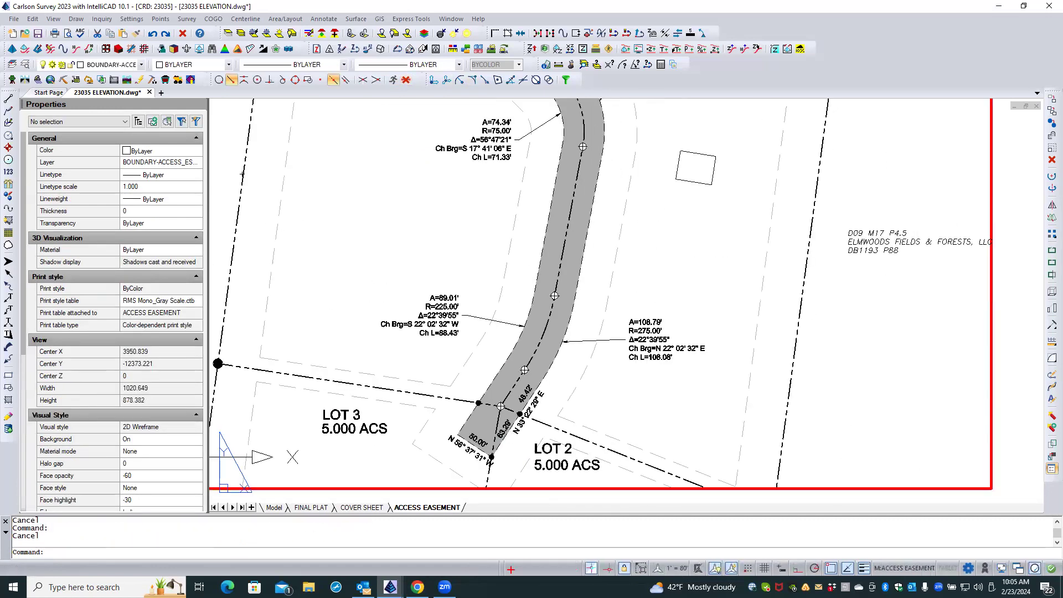
pyautogui.scroll(2, 578, 351)
pyautogui.scroll(2, 578, 351)
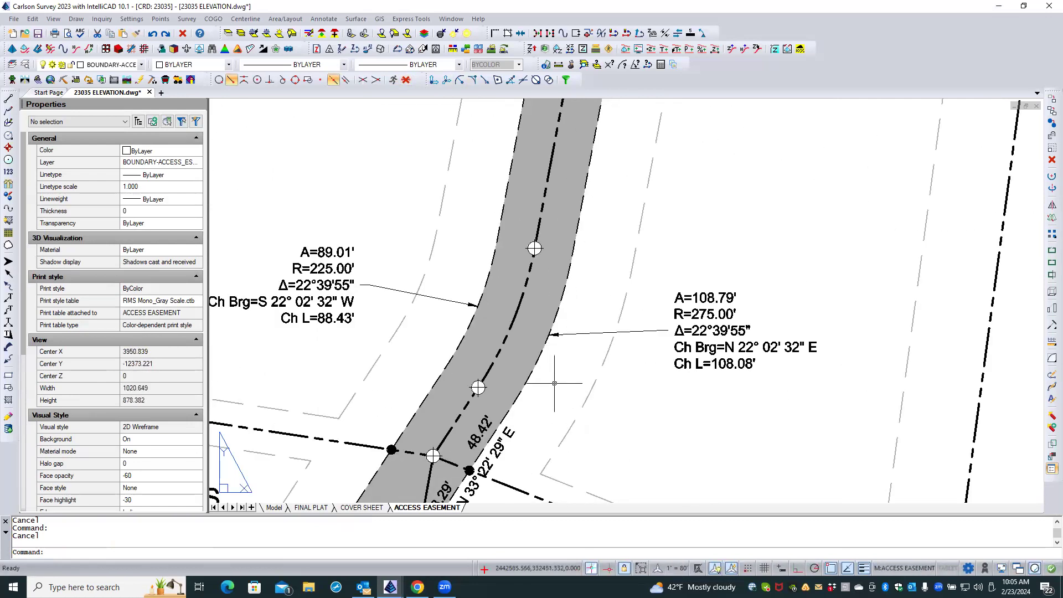
pyautogui.scroll(-2, 551, 382)
pyautogui.scroll(-1, 542, 393)
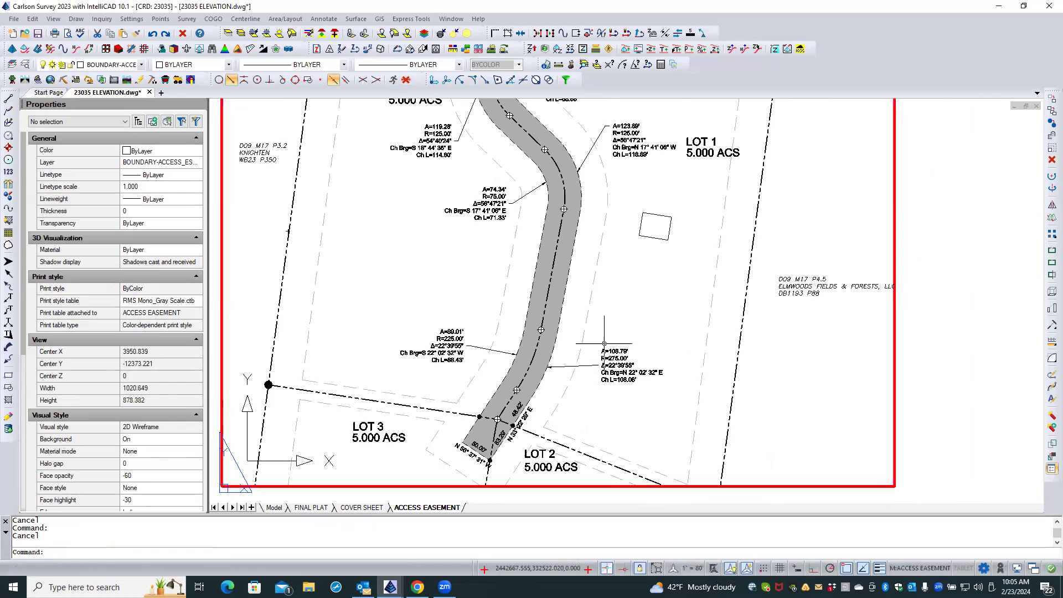
pyautogui.scroll(2, 609, 340)
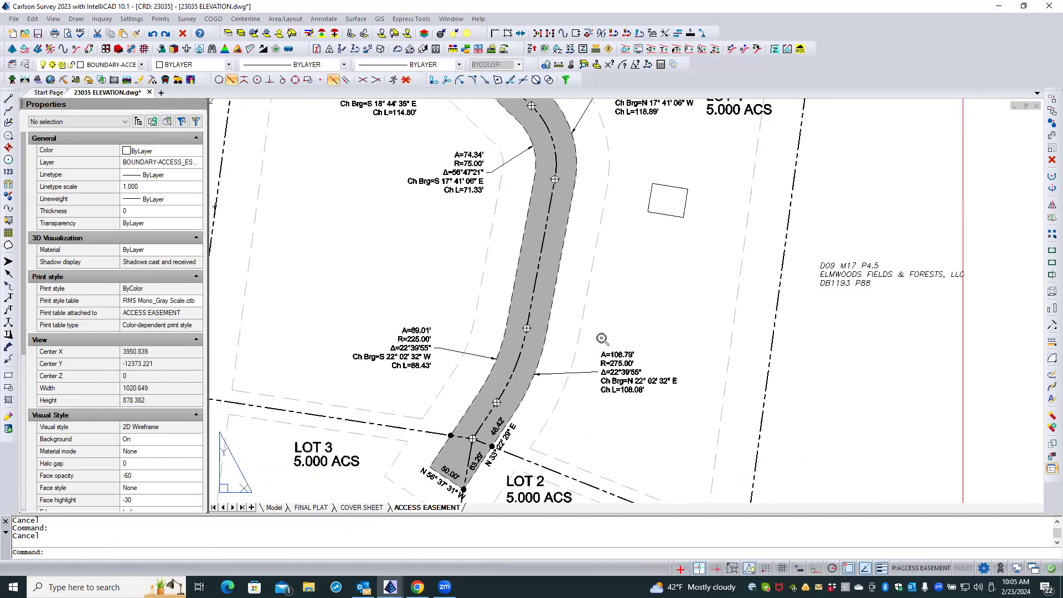
pyautogui.rightClick(548, 327)
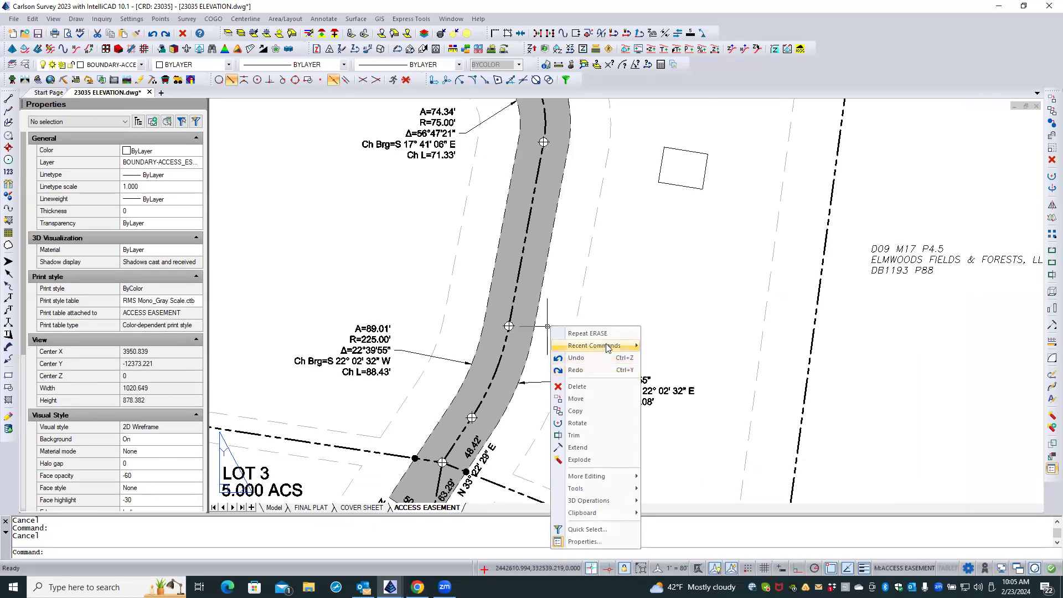
pyautogui.moveTo(608, 347)
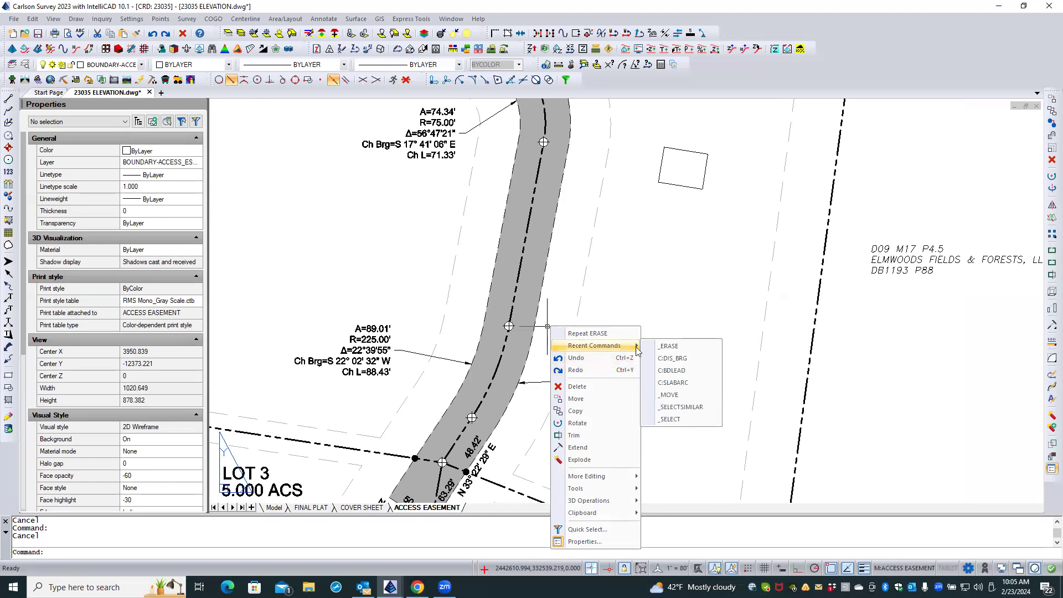
pyautogui.click(683, 381)
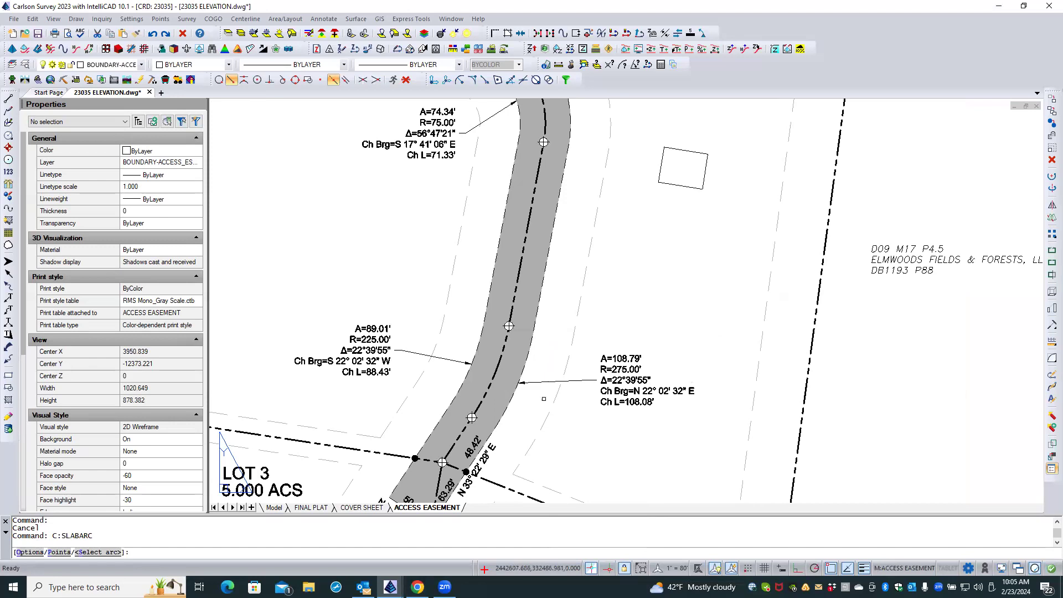
pyautogui.click(511, 406)
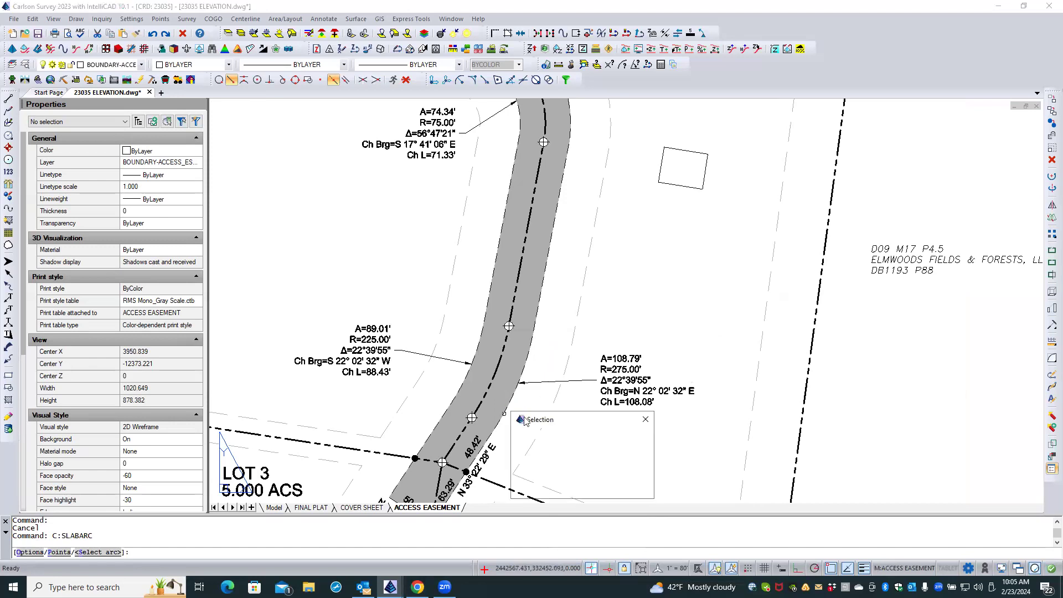
pyautogui.click(552, 460)
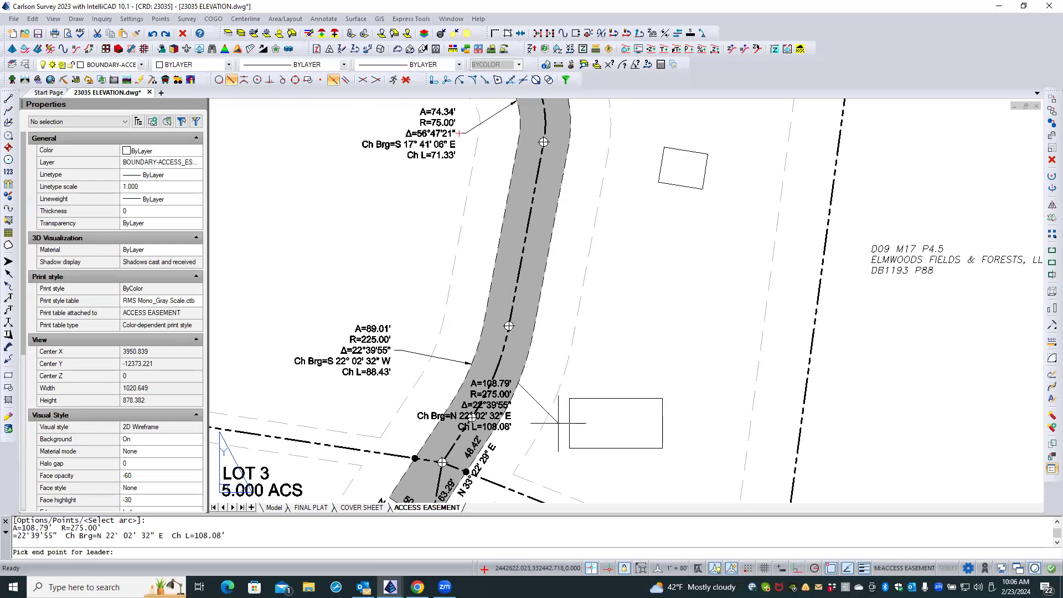
pyautogui.click(558, 423)
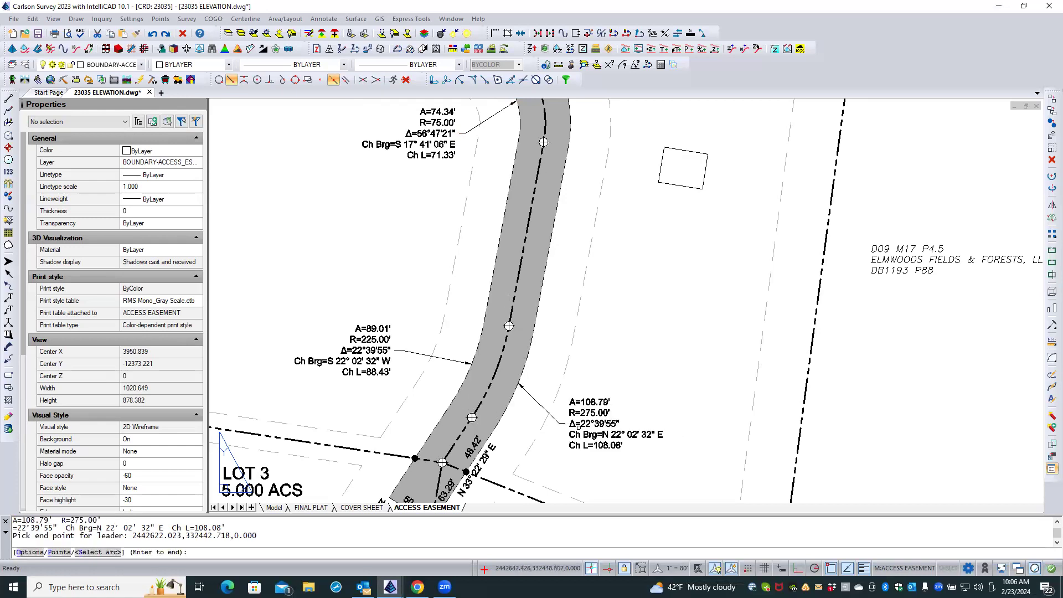
pyautogui.scroll(3, 550, 439)
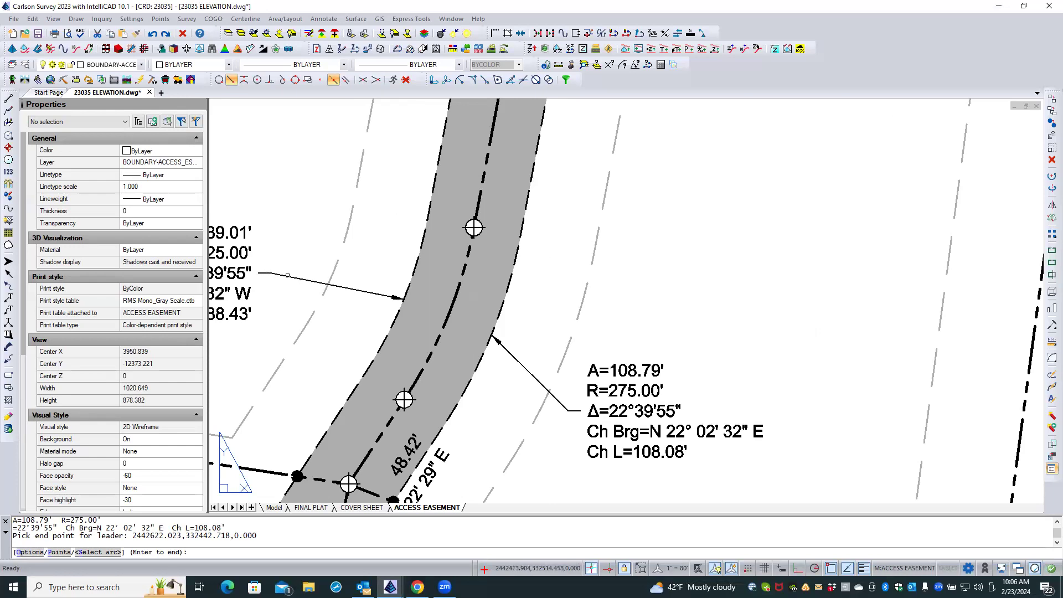
pyautogui.press('Return')
# Move the leader of the A=123.89' curve label straight down so its landing lines up with the delta line of the text.
pyautogui.scroll(-4, 727, 314)
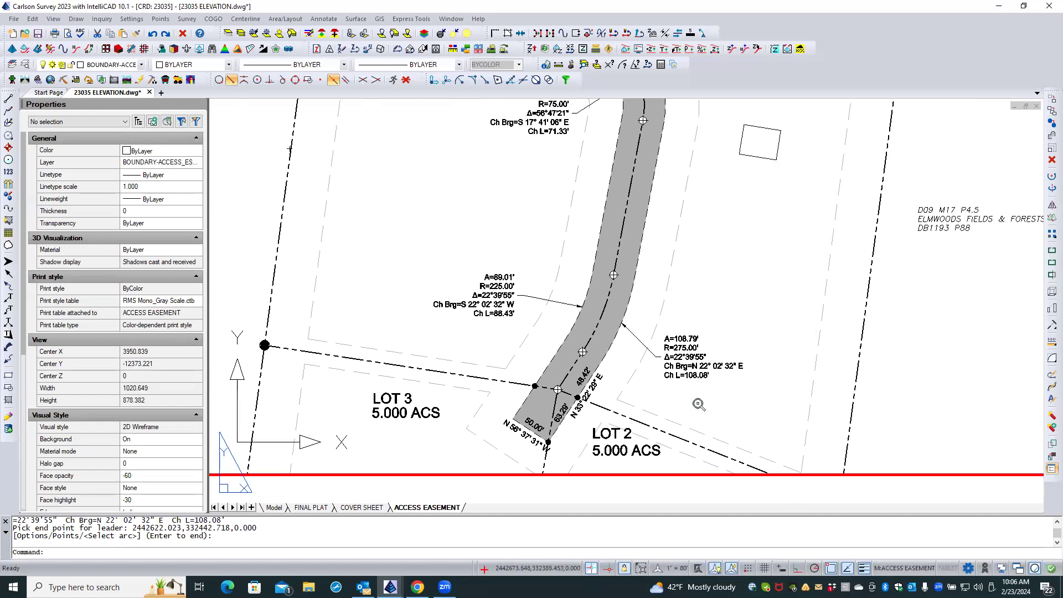
pyautogui.scroll(-3, 700, 402)
pyautogui.scroll(7, 680, 173)
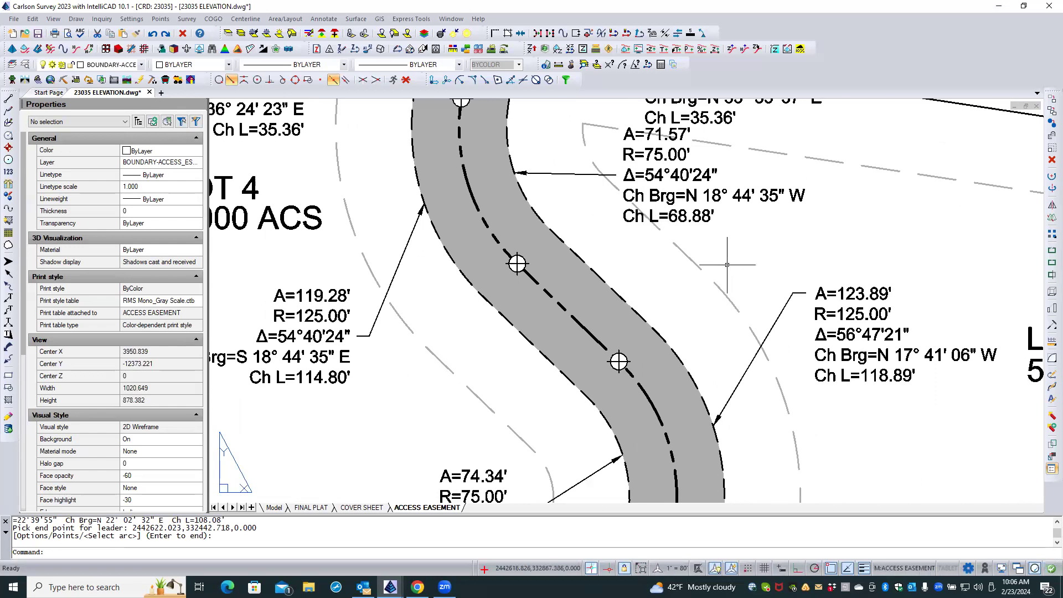
pyautogui.scroll(-1, 812, 299)
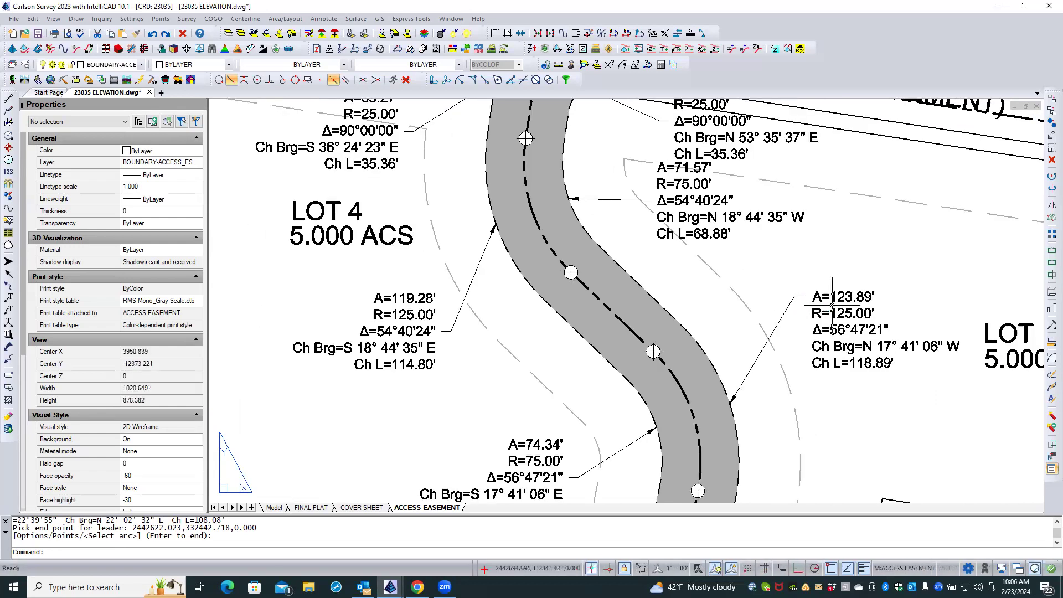
pyautogui.click(787, 307)
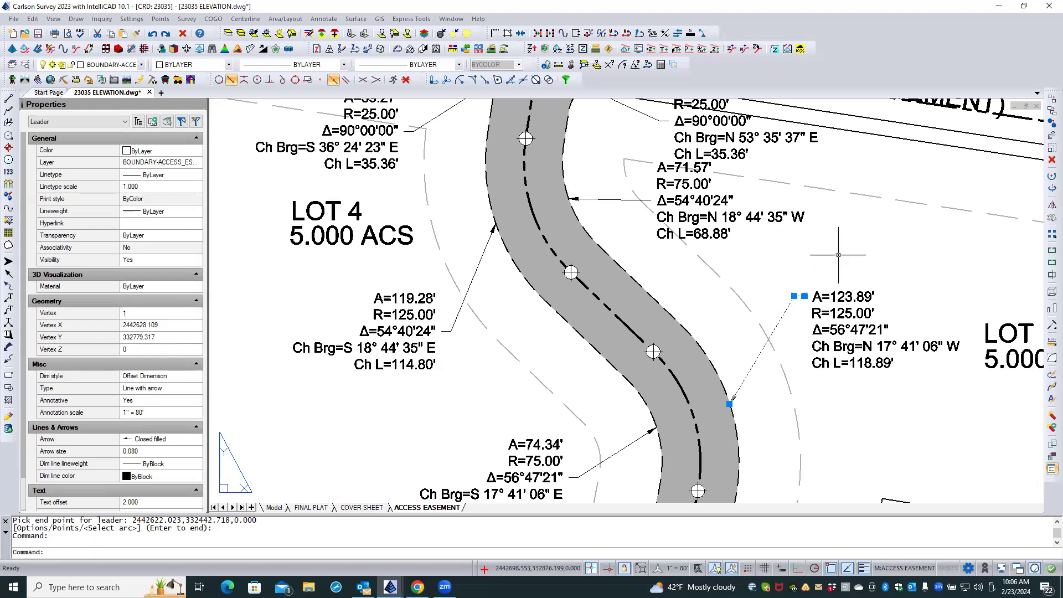
pyautogui.write('M')
pyautogui.press('Return')
pyautogui.click(885, 253)
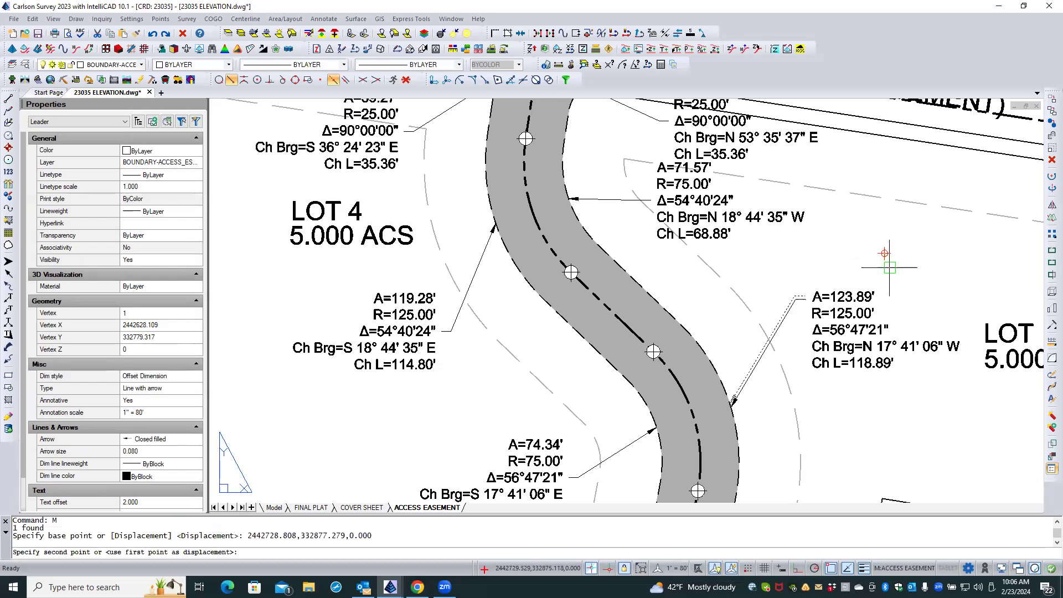
pyautogui.click(887, 288)
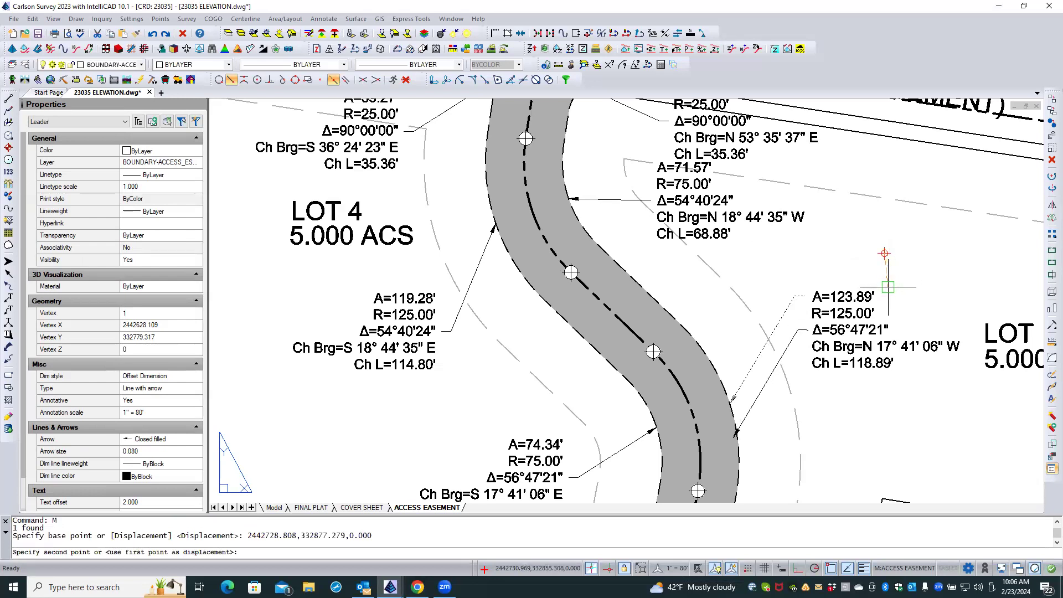
# Stretch the arrow tip of the A=123.89' curve label's leader north to a nearest-snapped point on the easement's east edge.
pyautogui.click(768, 374)
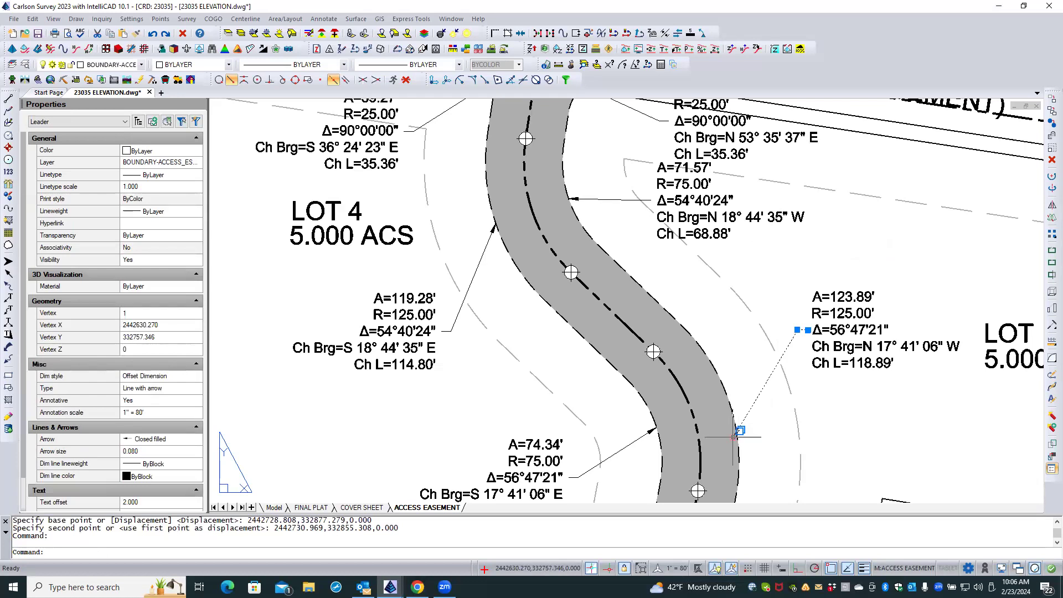
pyautogui.click(734, 437)
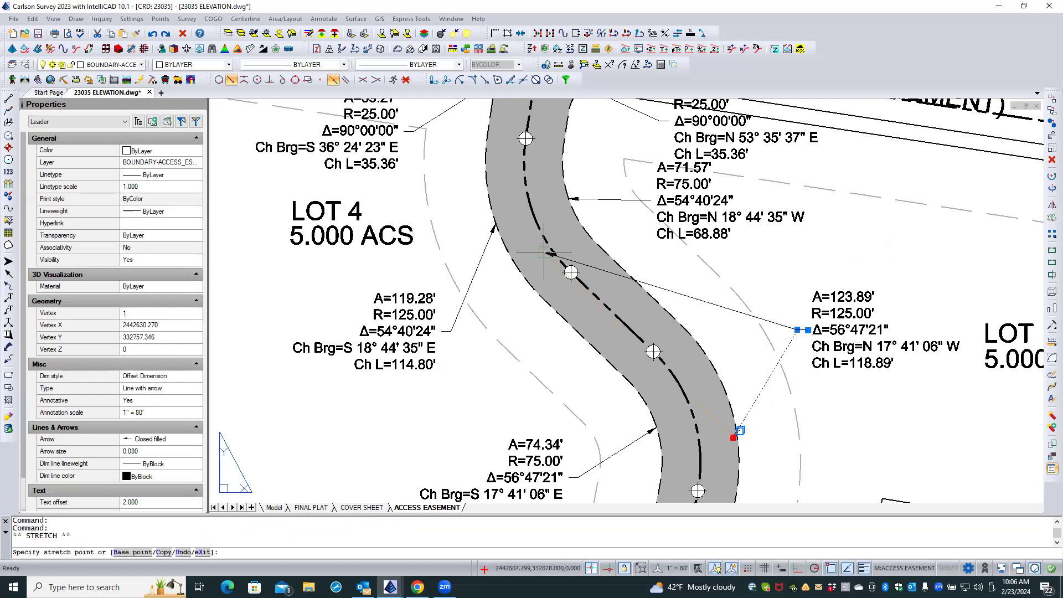
pyautogui.click(230, 80)
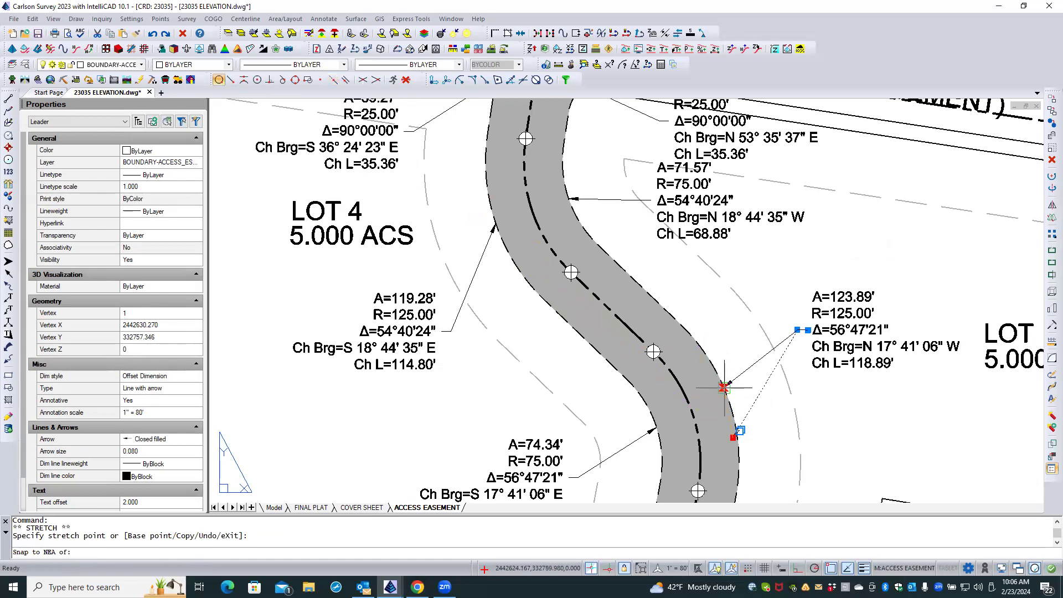
pyautogui.click(724, 387)
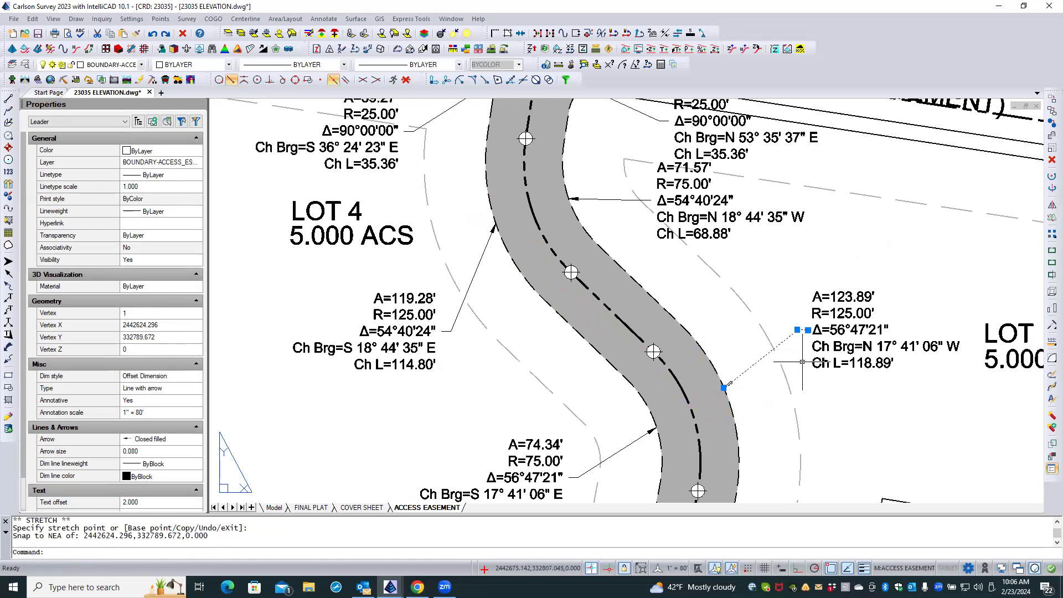
pyautogui.press('Escape')
pyautogui.press('Escape')
# Move the 50.00' and N 56° 37' 31" W label at the easement's south end out to the southwest with a leader.
pyautogui.scroll(-3, 714, 301)
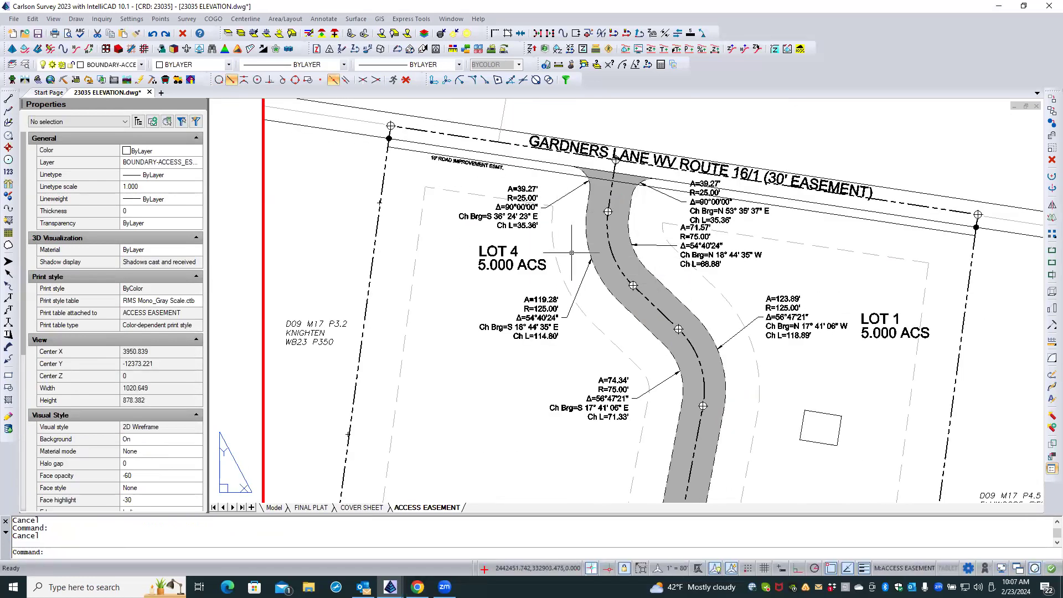
pyautogui.scroll(-2, 488, 222)
pyautogui.doubleClick(520, 260)
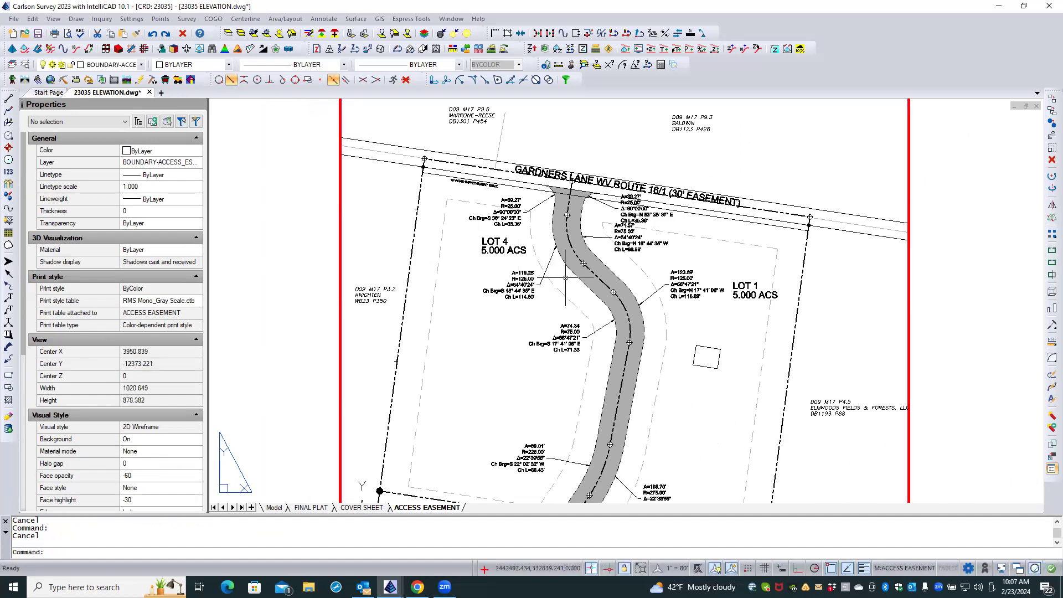
pyautogui.scroll(-2, 498, 216)
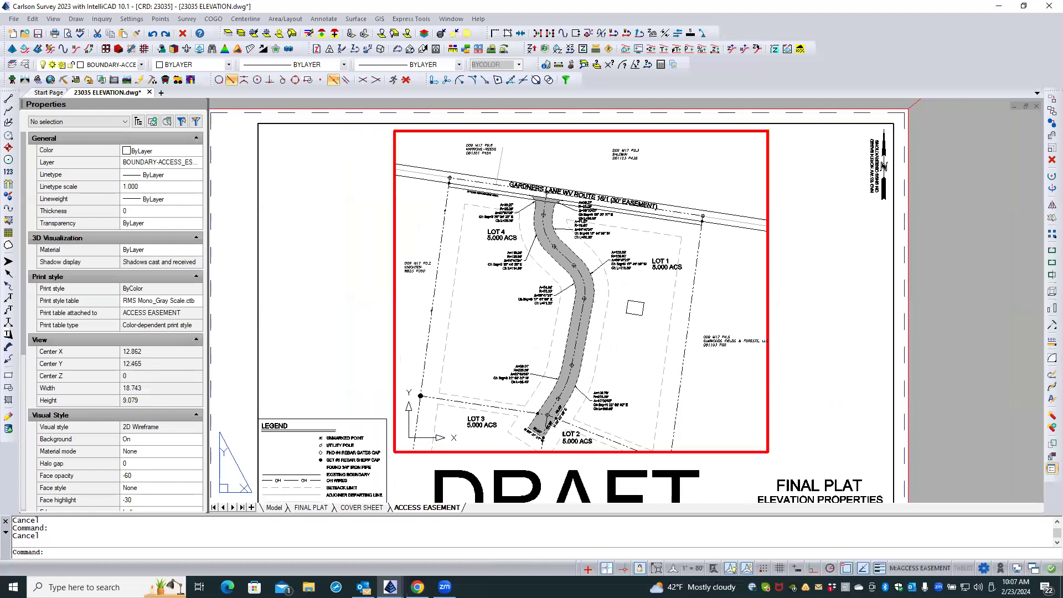
pyautogui.scroll(3, 565, 421)
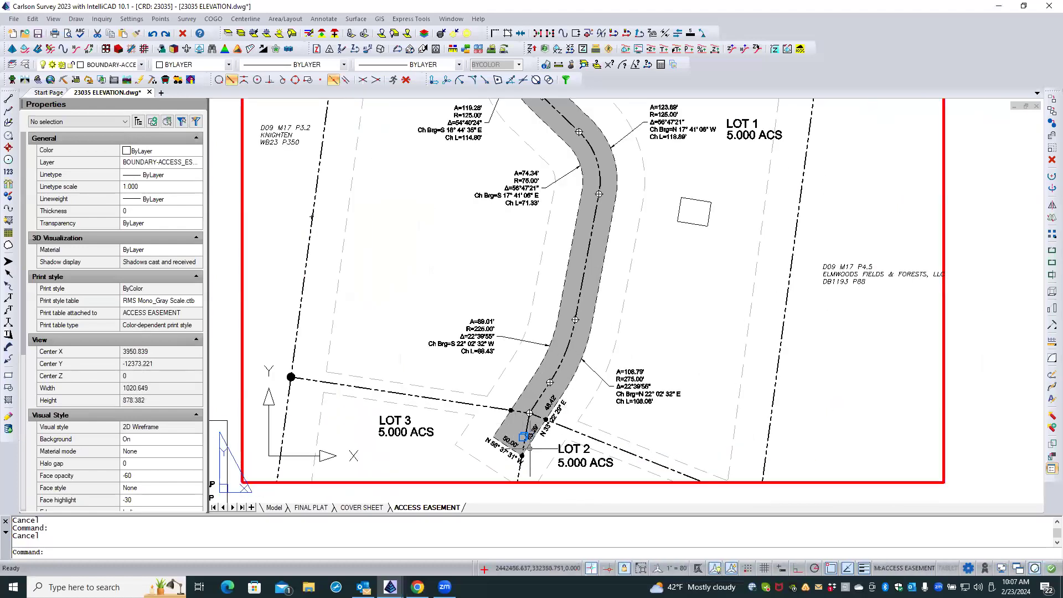
pyautogui.scroll(3, 554, 414)
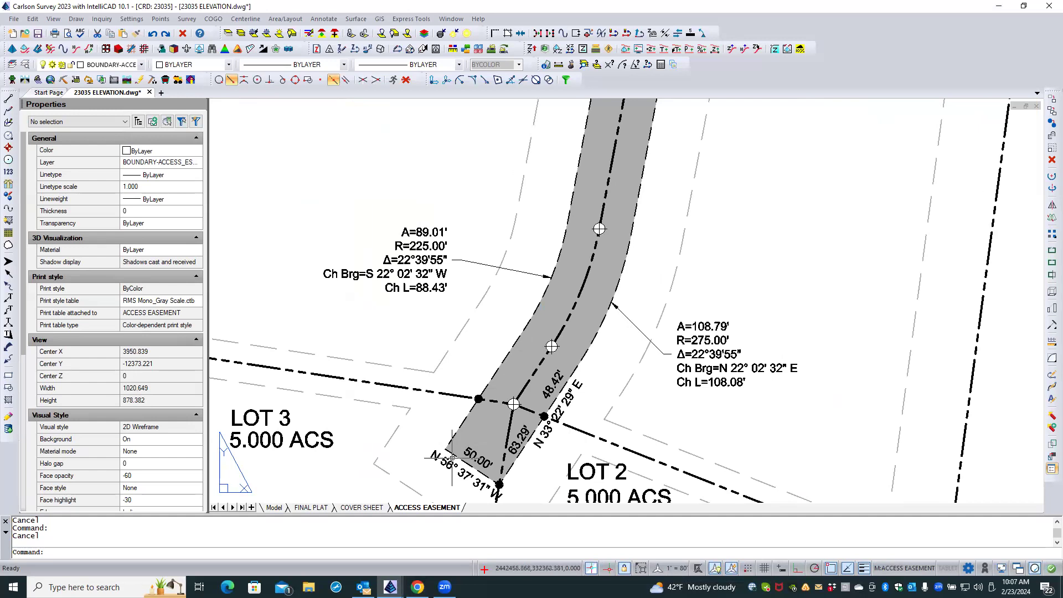
pyautogui.scroll(-2, 467, 314)
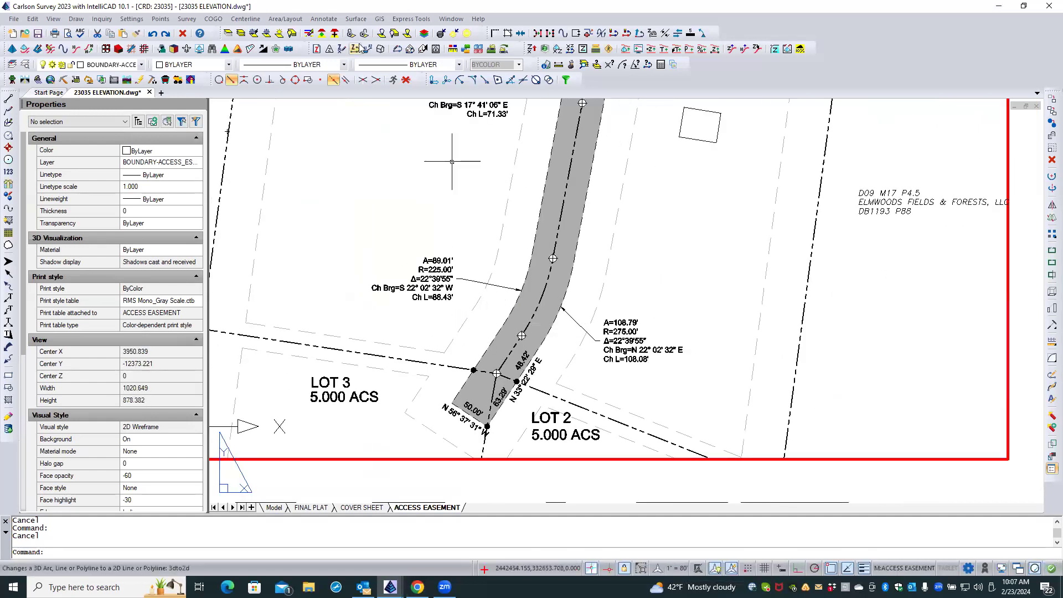
pyautogui.click(325, 19)
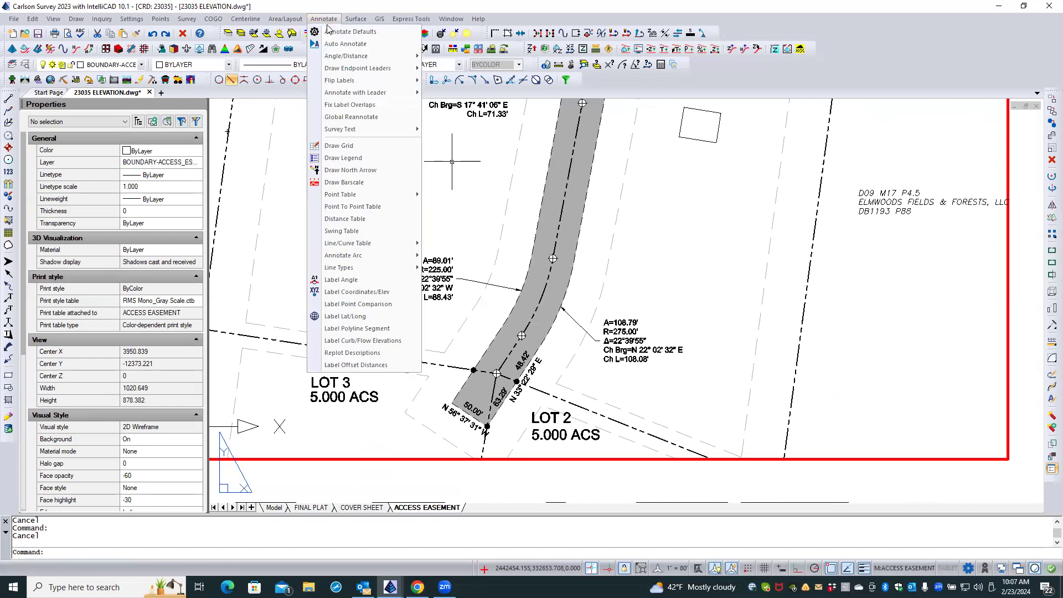
pyautogui.moveTo(355, 95)
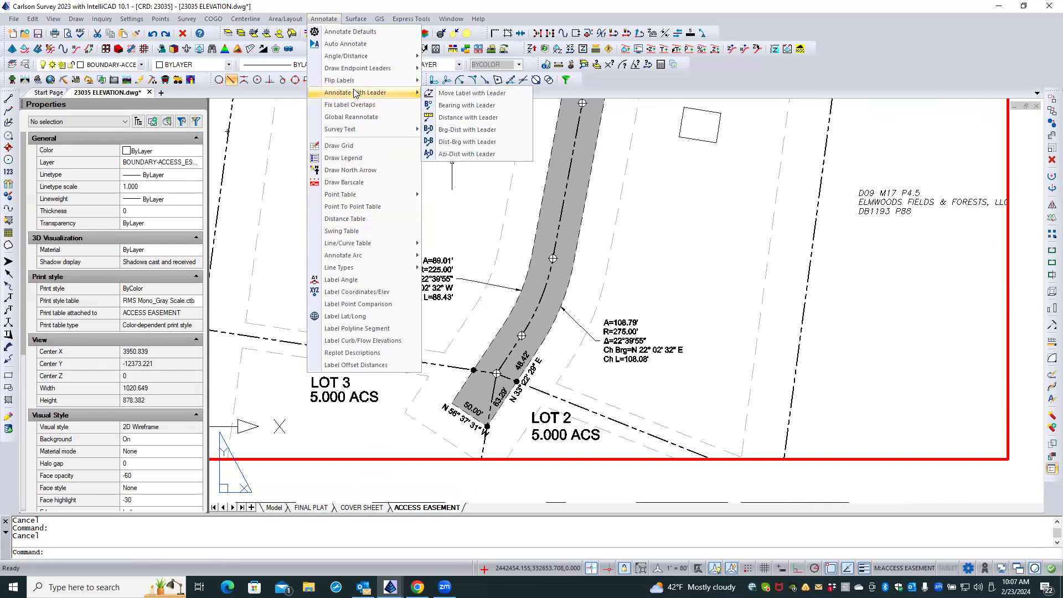
pyautogui.click(474, 95)
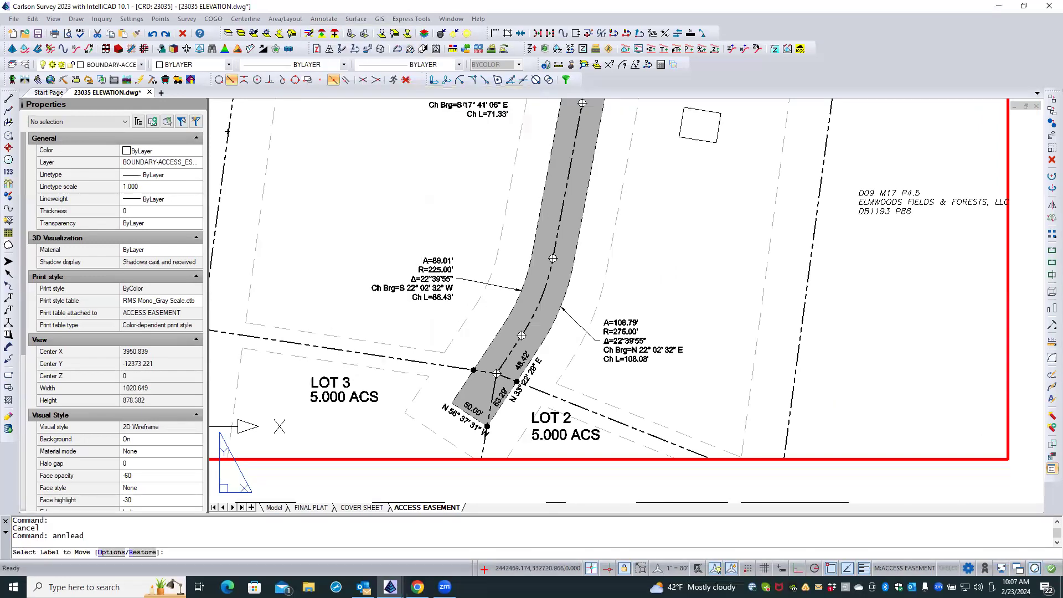
pyautogui.click(444, 407)
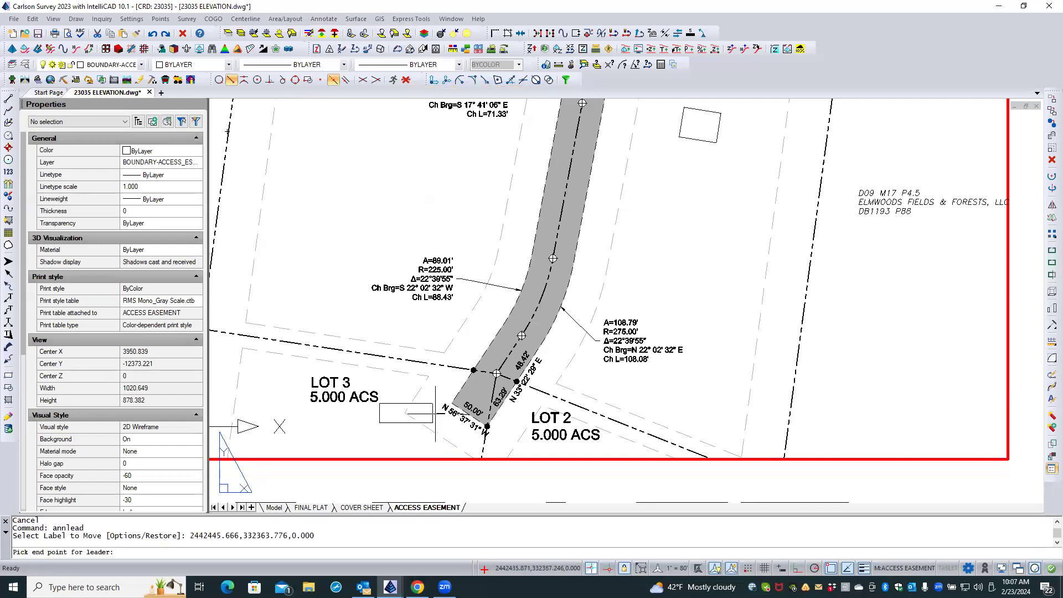
pyautogui.click(398, 437)
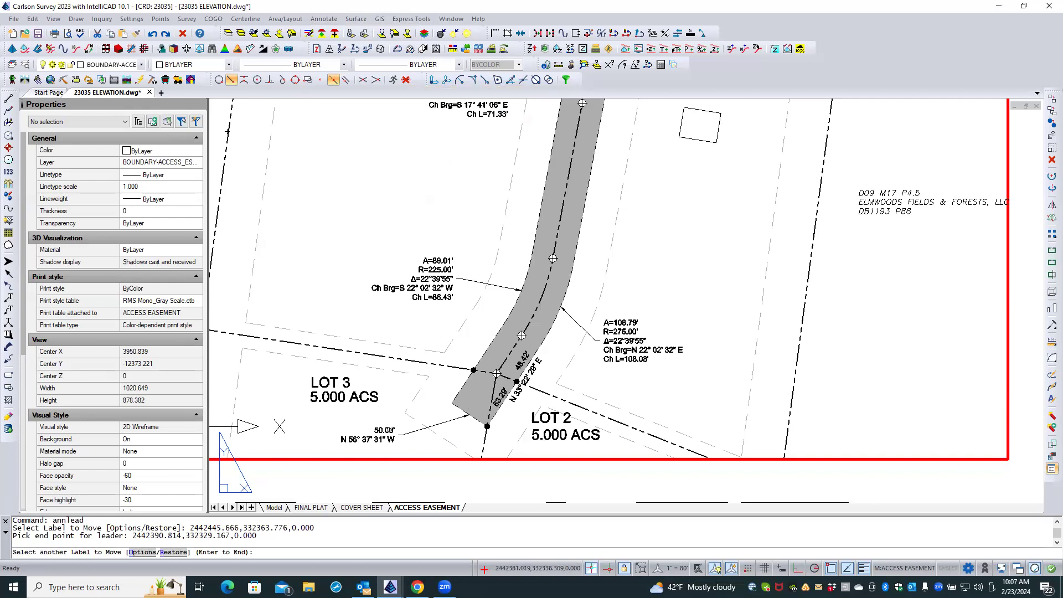
# Reposition the leadered 50.00' label closer to the easement's south end, below and southwest of its edge.
pyautogui.click(390, 430)
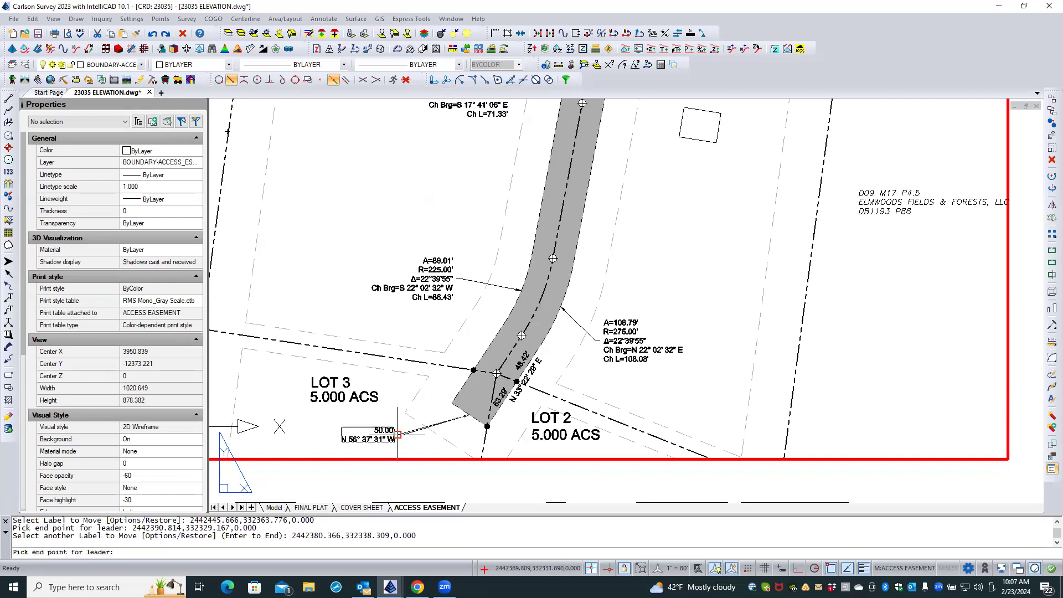
pyautogui.click(429, 439)
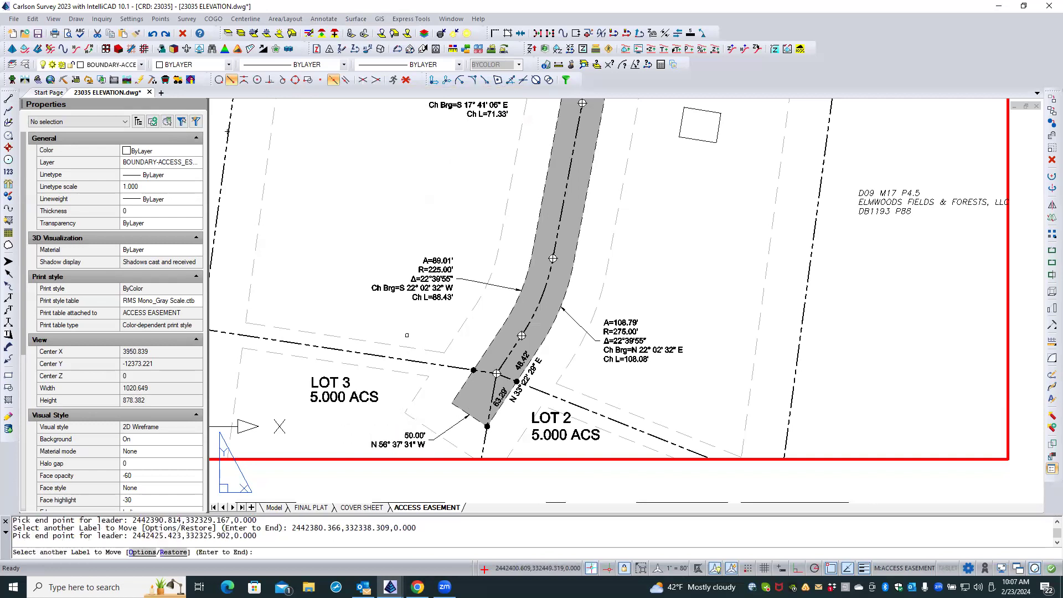
pyautogui.press('Return')
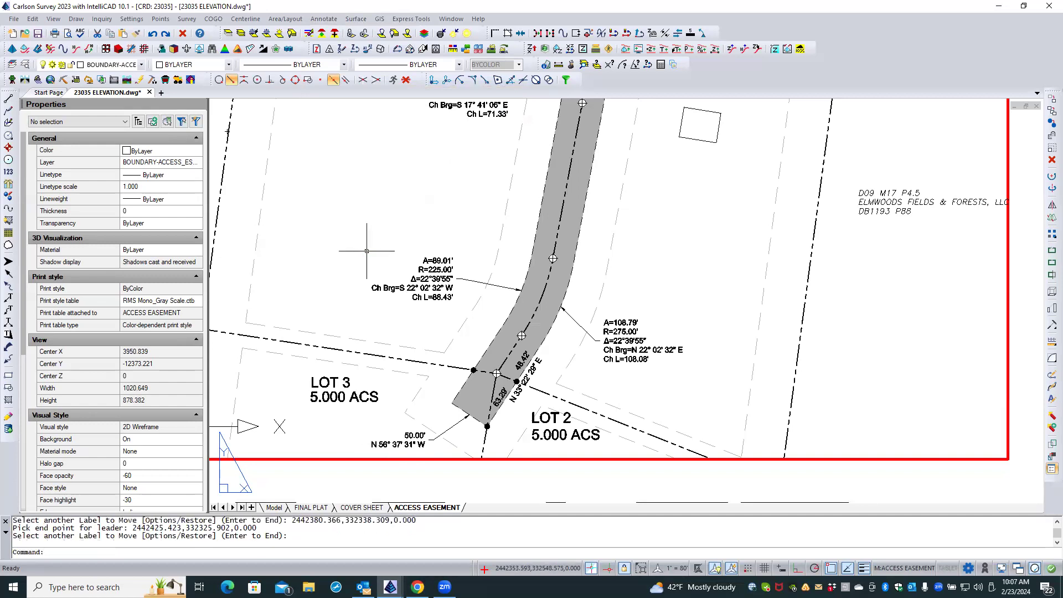
# Try moving the A=89.01' curve label with its leader across to the east side of the easement.
pyautogui.click(440, 260)
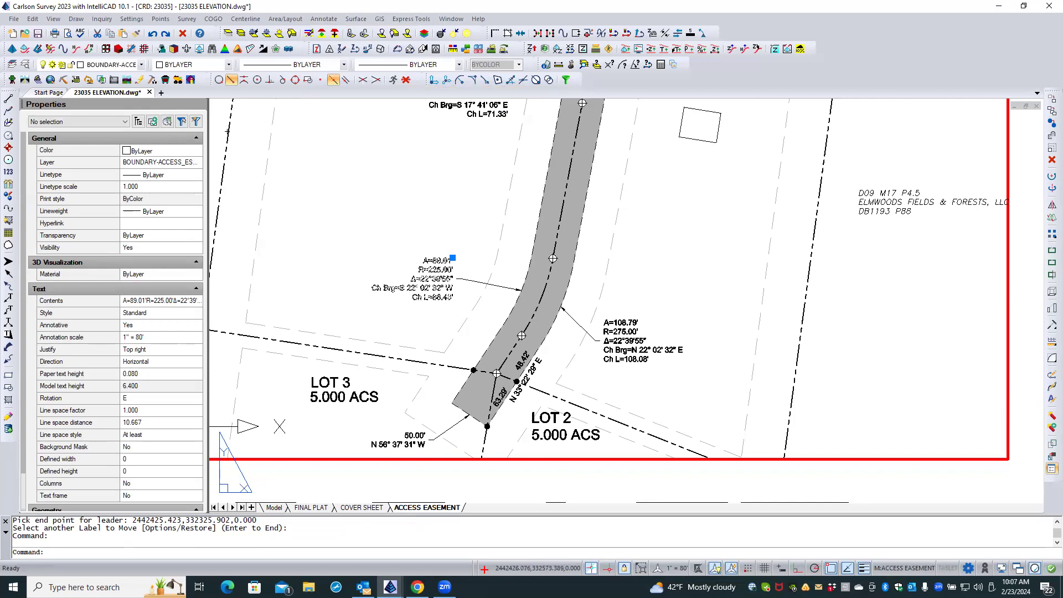
pyautogui.press('Escape')
pyautogui.press('Escape')
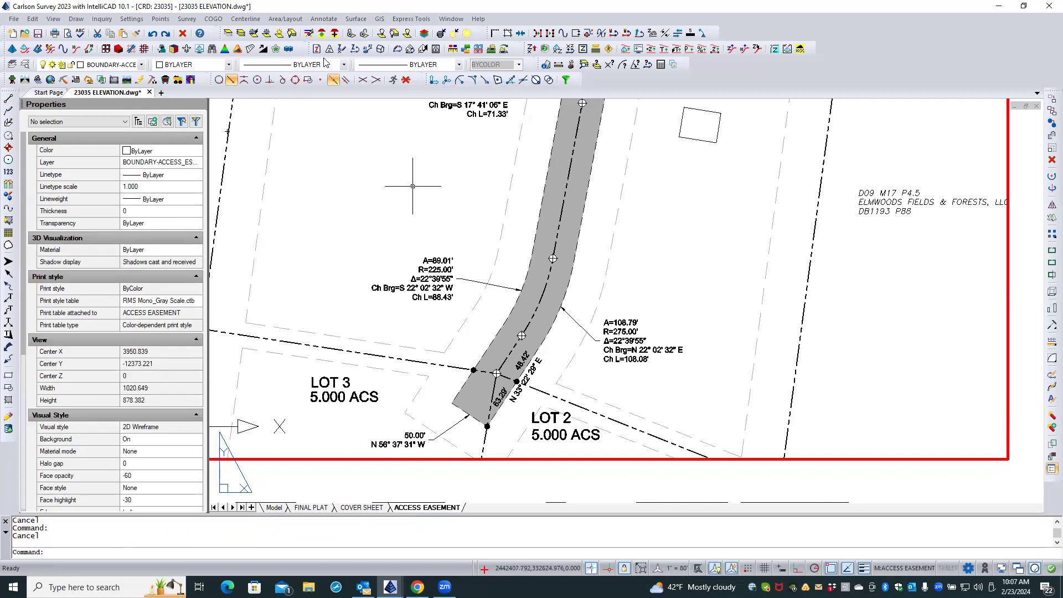
pyautogui.click(322, 23)
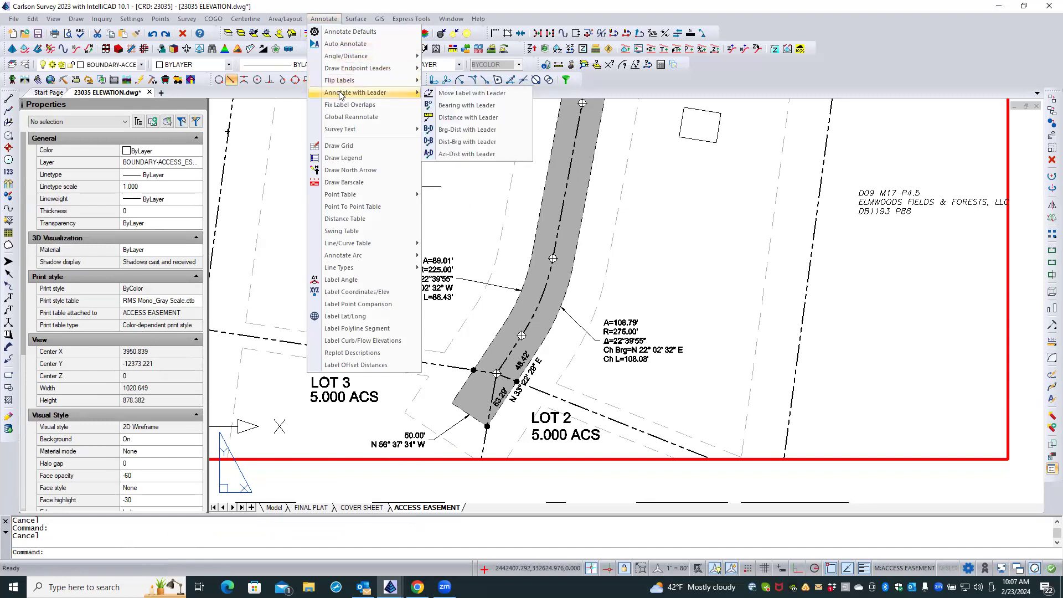
pyautogui.click(444, 95)
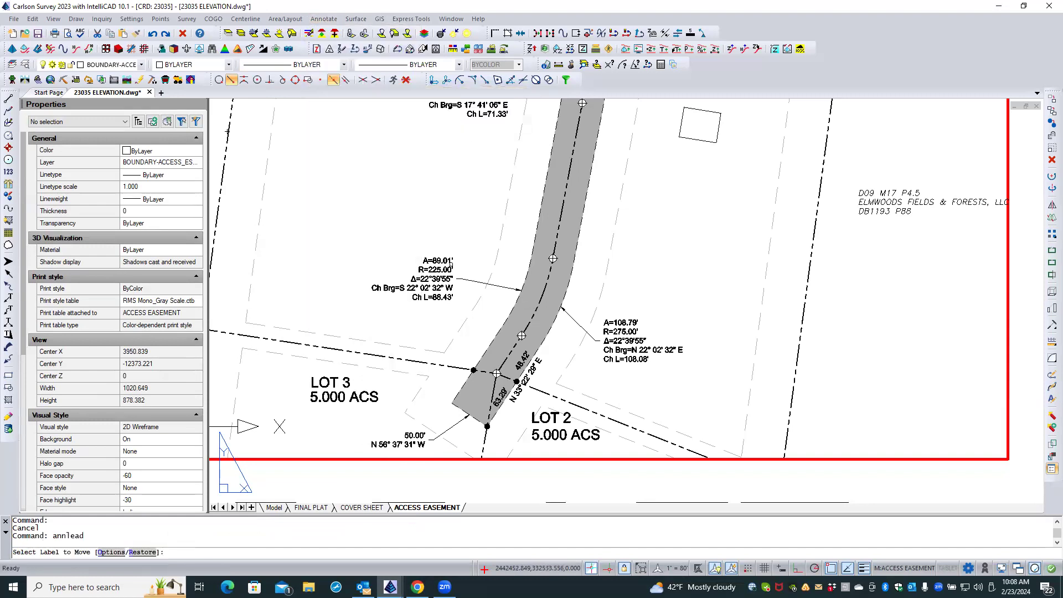
pyautogui.click(439, 261)
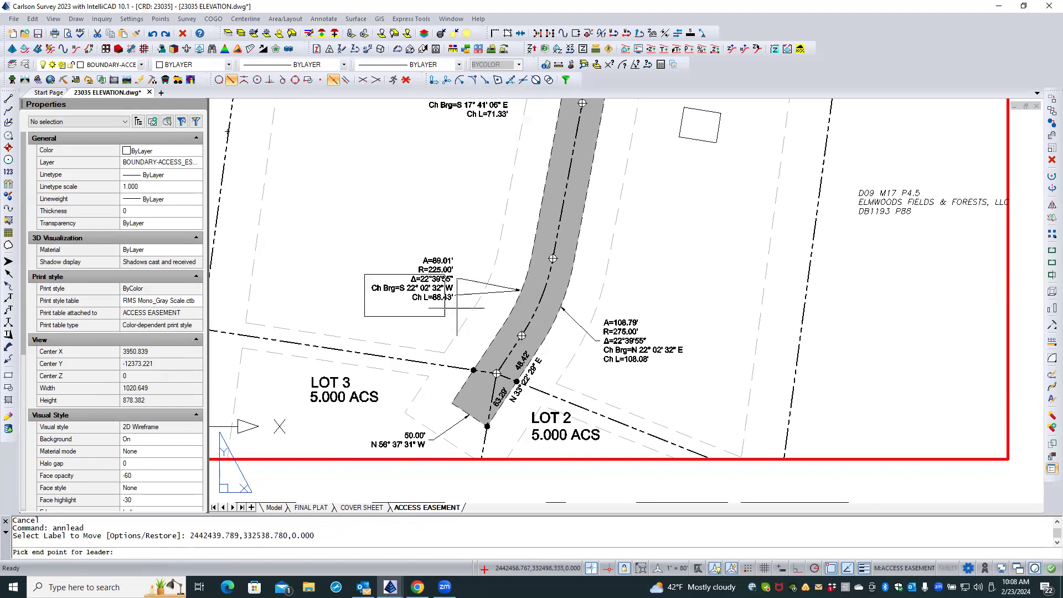
pyautogui.click(601, 232)
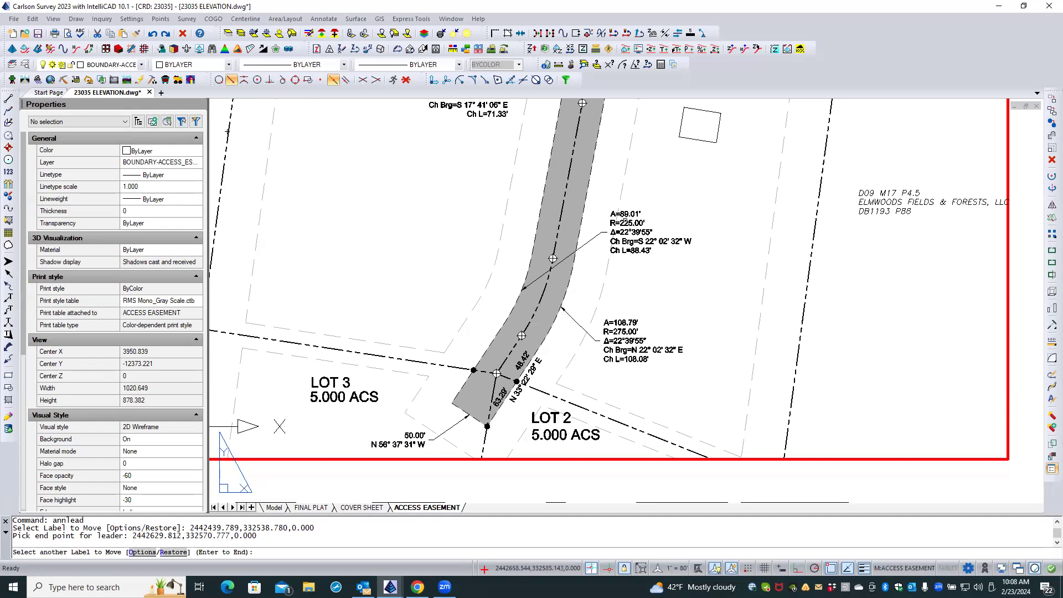
# Place the A=89.01' label on the west side of the easement, slightly northwest of its curve, with a short leader.
pyautogui.click(625, 220)
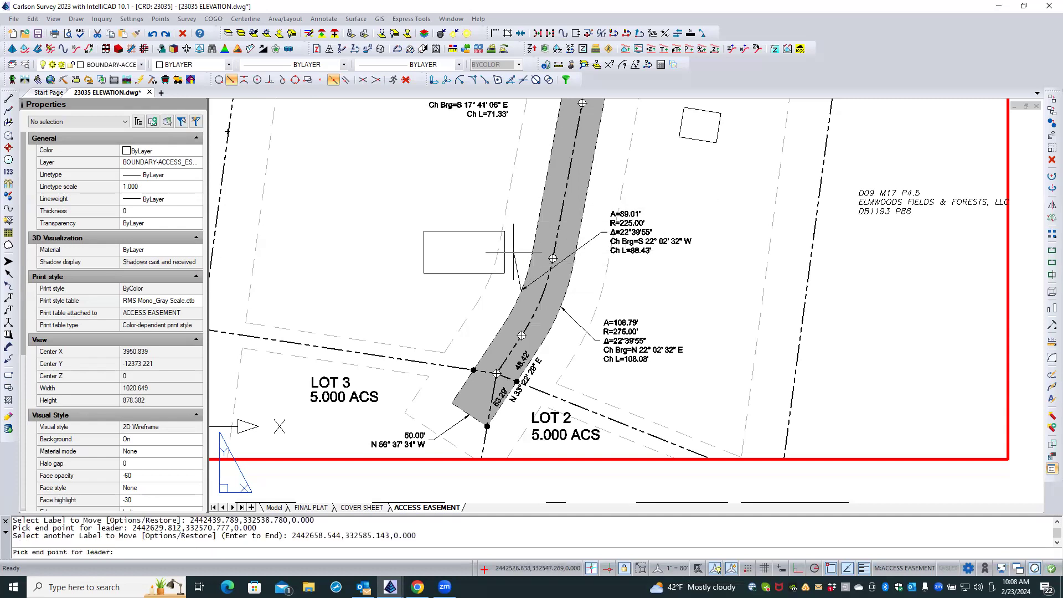
pyautogui.click(484, 259)
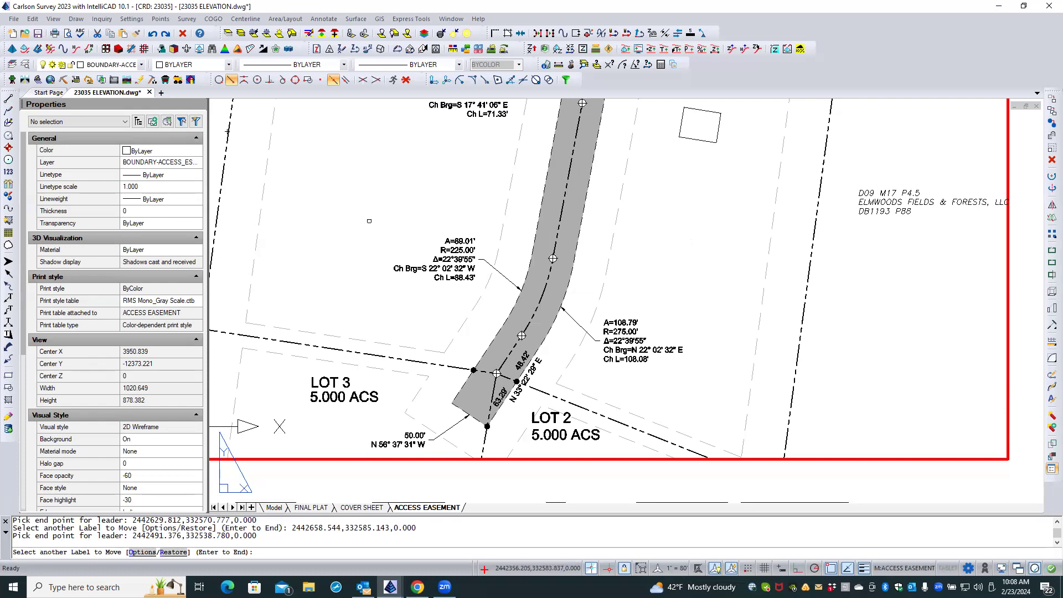
pyautogui.press('Return')
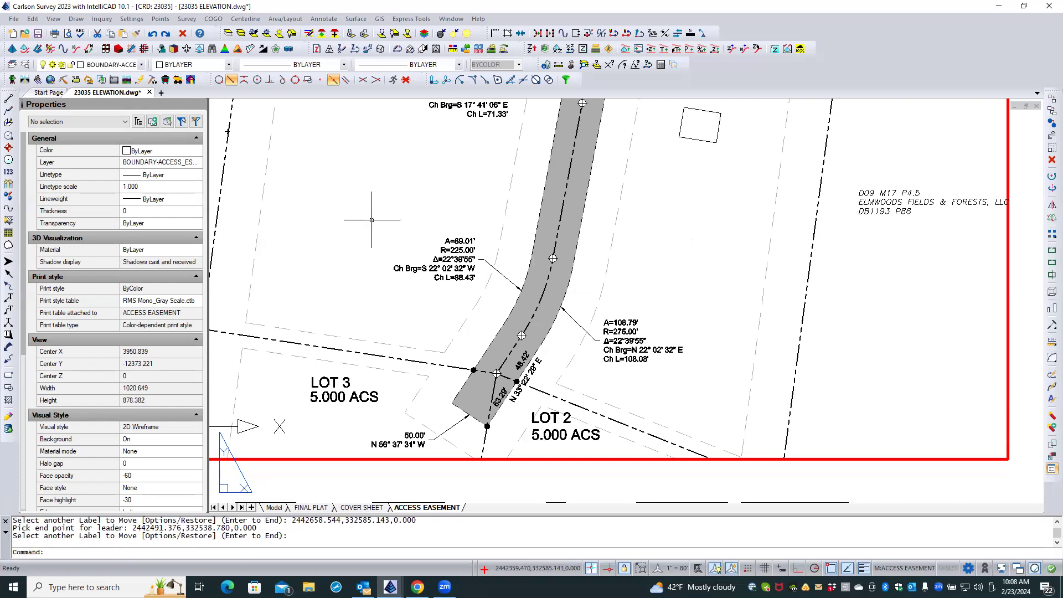
# Label the easement's north edge along Gardners Lane with its bearing and distance on one line above the edge.
pyautogui.scroll(-1, 479, 382)
pyautogui.moveTo(468, 292); pyautogui.dragTo(459, 354, button='middle')
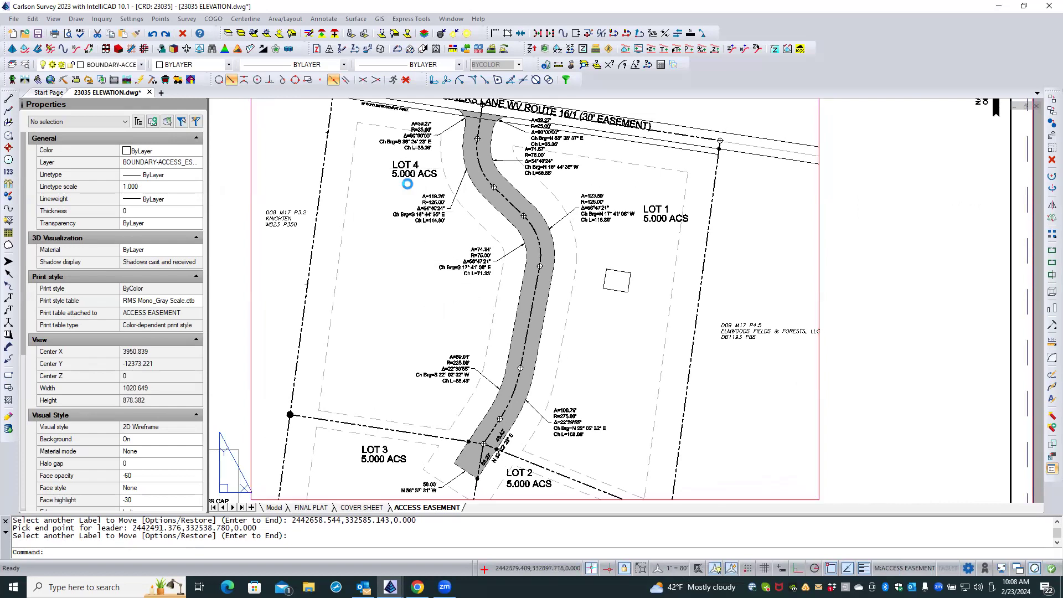
pyautogui.moveTo(414, 172); pyautogui.dragTo(406, 194, button='middle')
pyautogui.scroll(3, 452, 124)
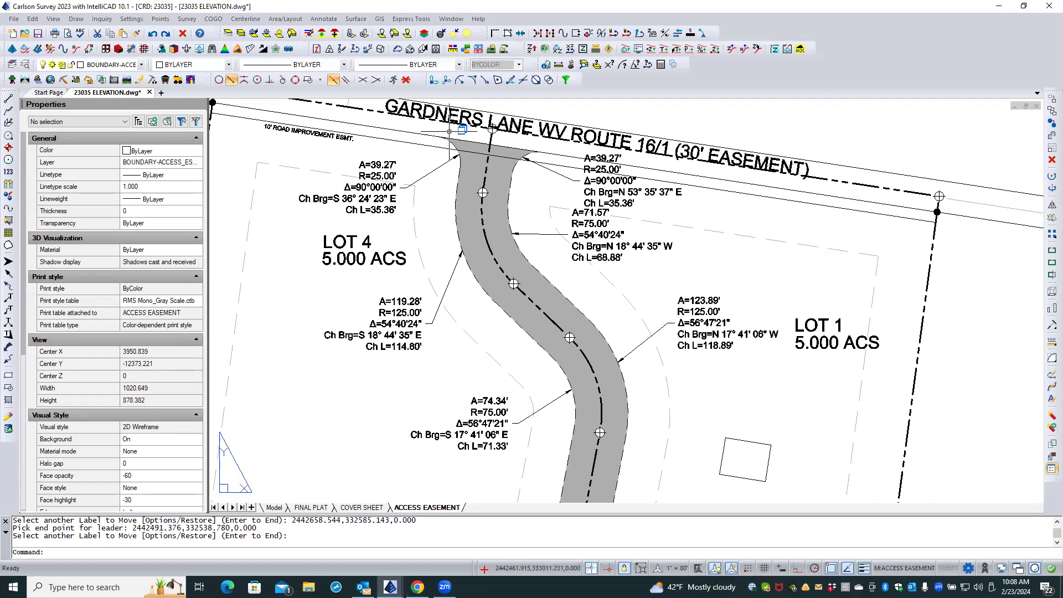
pyautogui.click(324, 20)
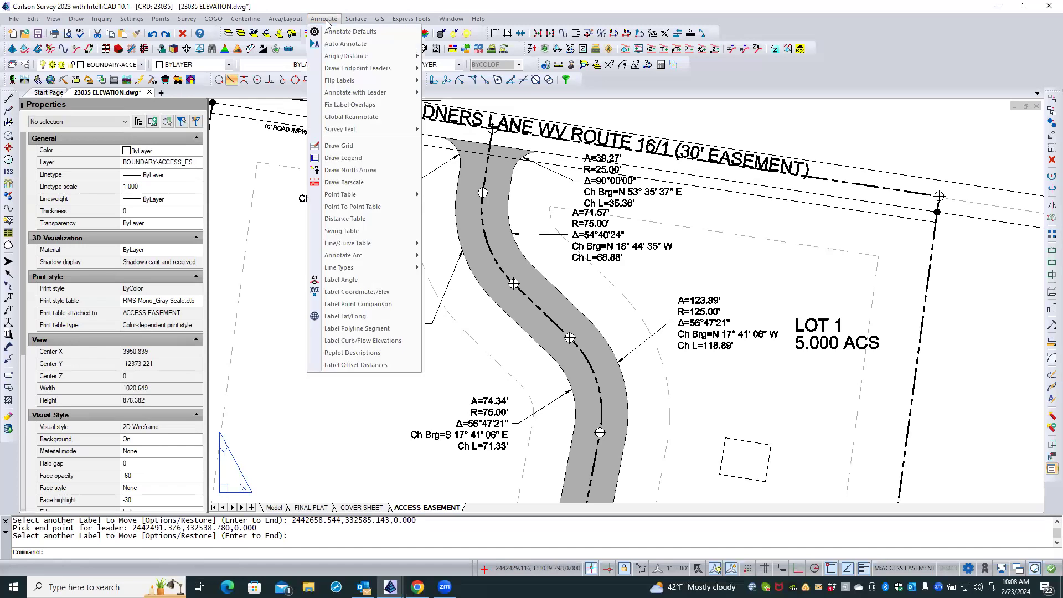
pyautogui.moveTo(339, 58)
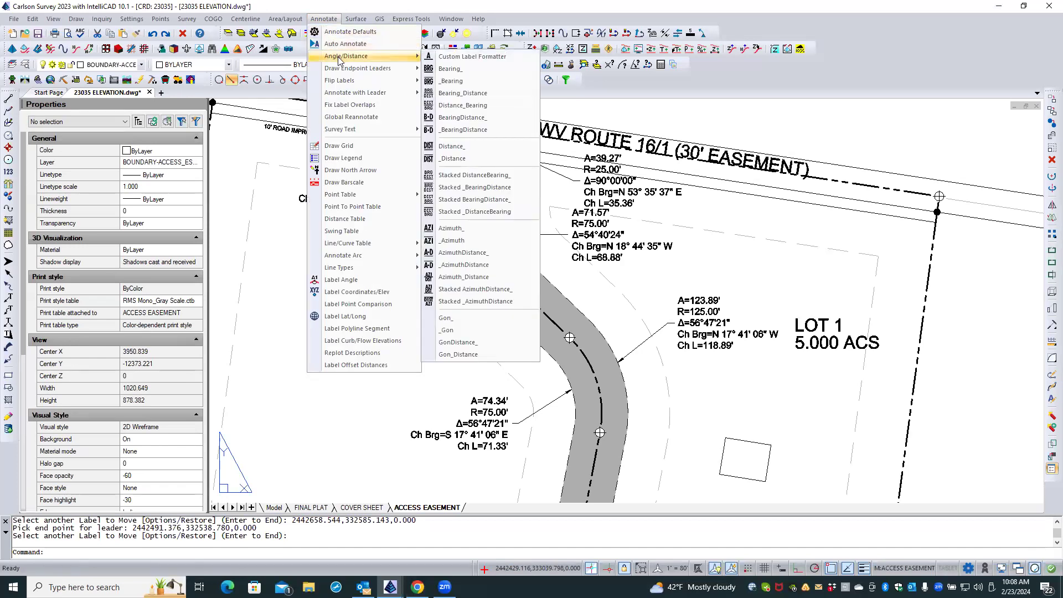
pyautogui.moveTo(405, 73)
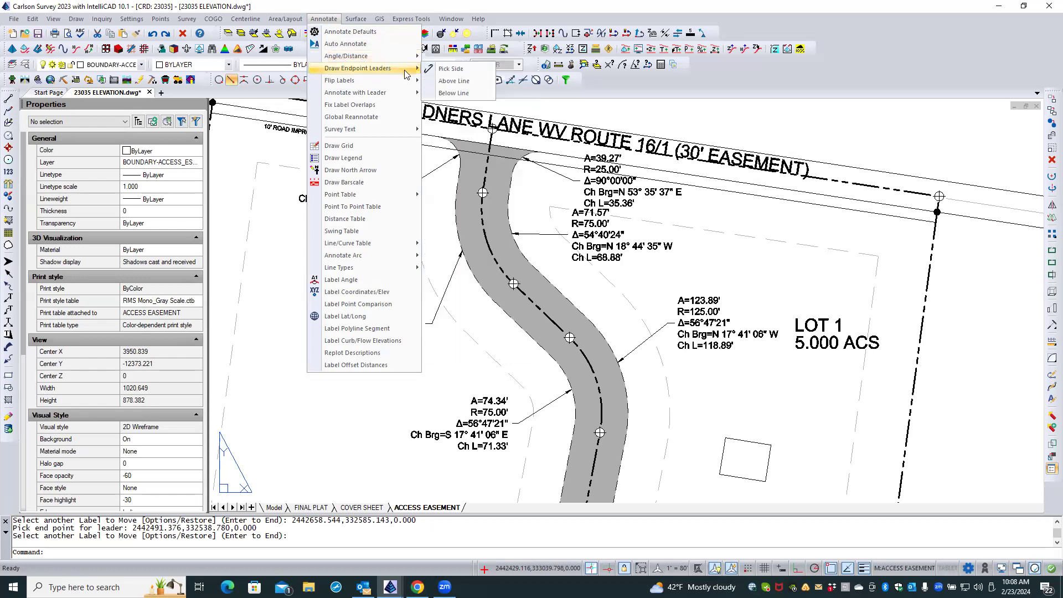
pyautogui.moveTo(392, 55)
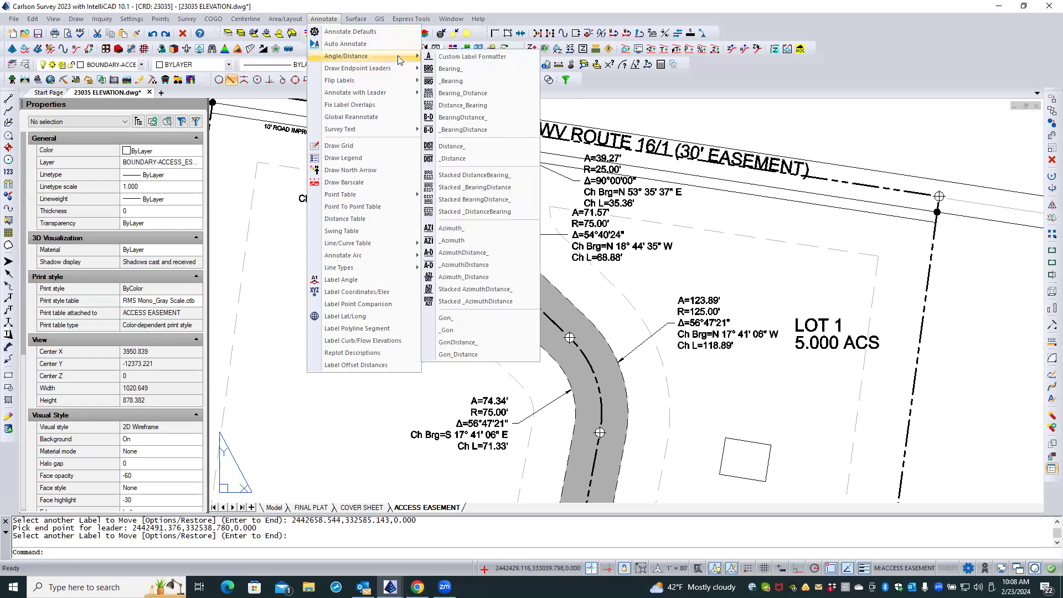
pyautogui.click(446, 118)
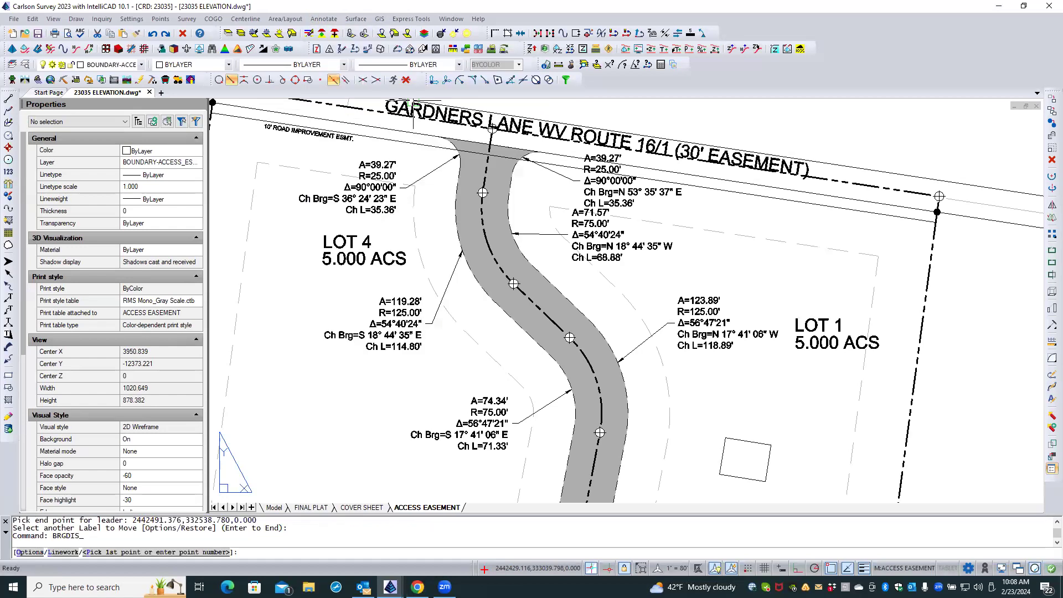
pyautogui.click(452, 132)
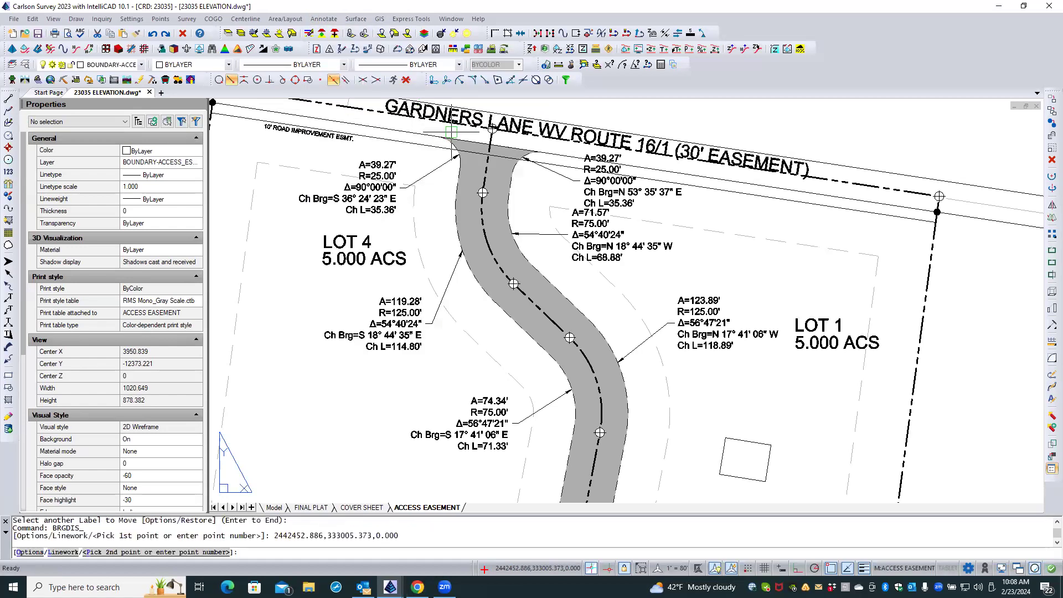
pyautogui.click(521, 143)
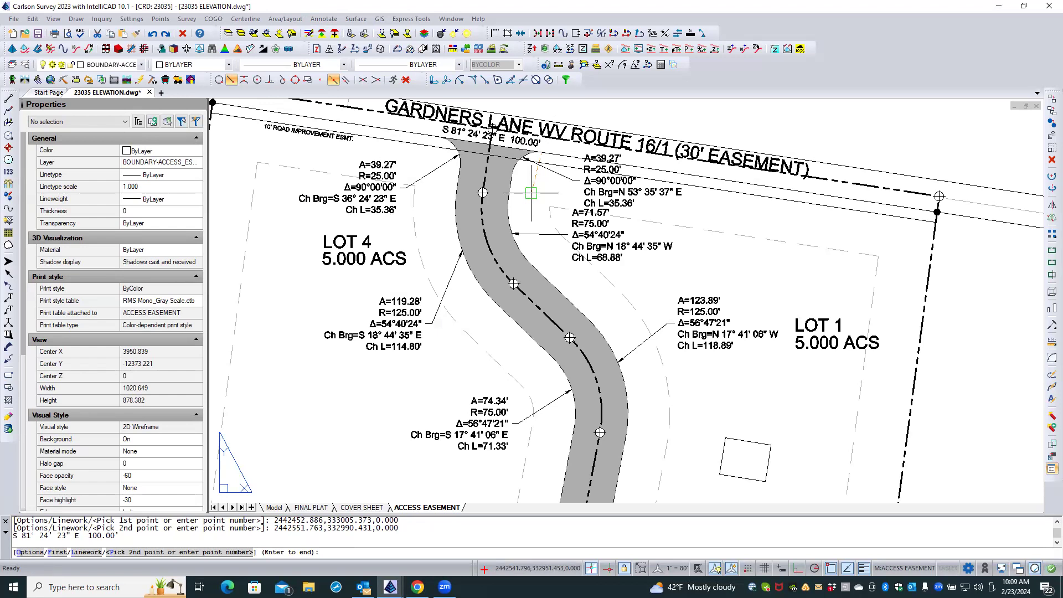
pyautogui.press('Escape')
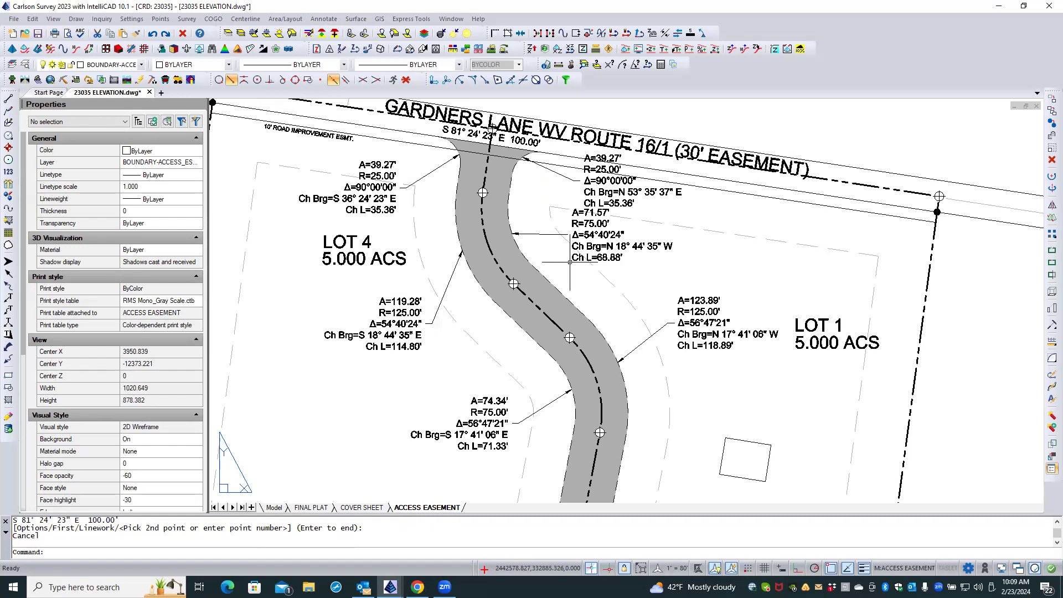
# Add a bearing-and-distance label to the northeast edge of the easement's diagonal straight section, between its two curves.
pyautogui.press('Return')
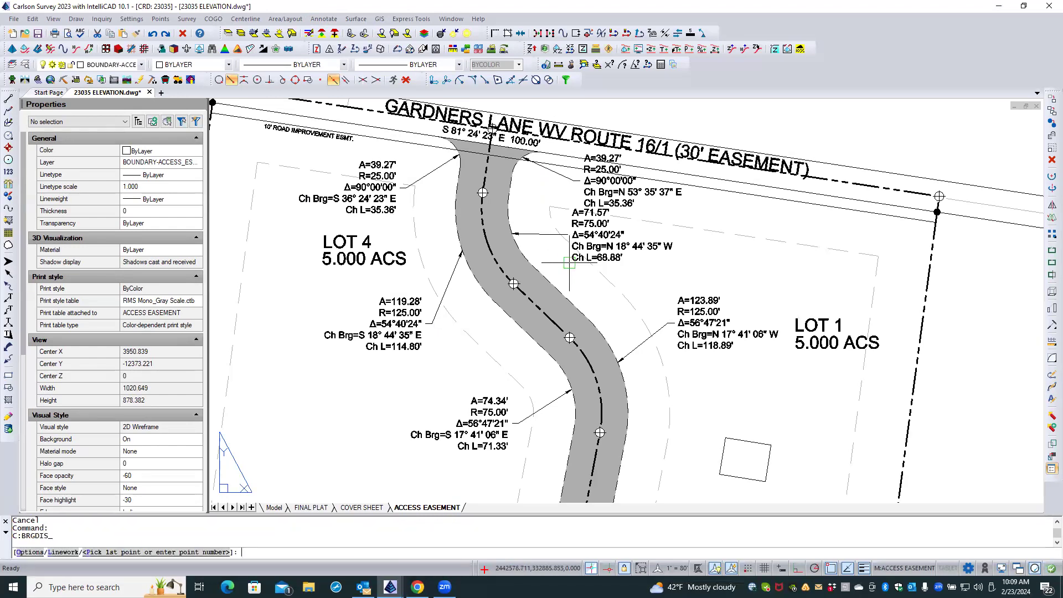
pyautogui.click(535, 268)
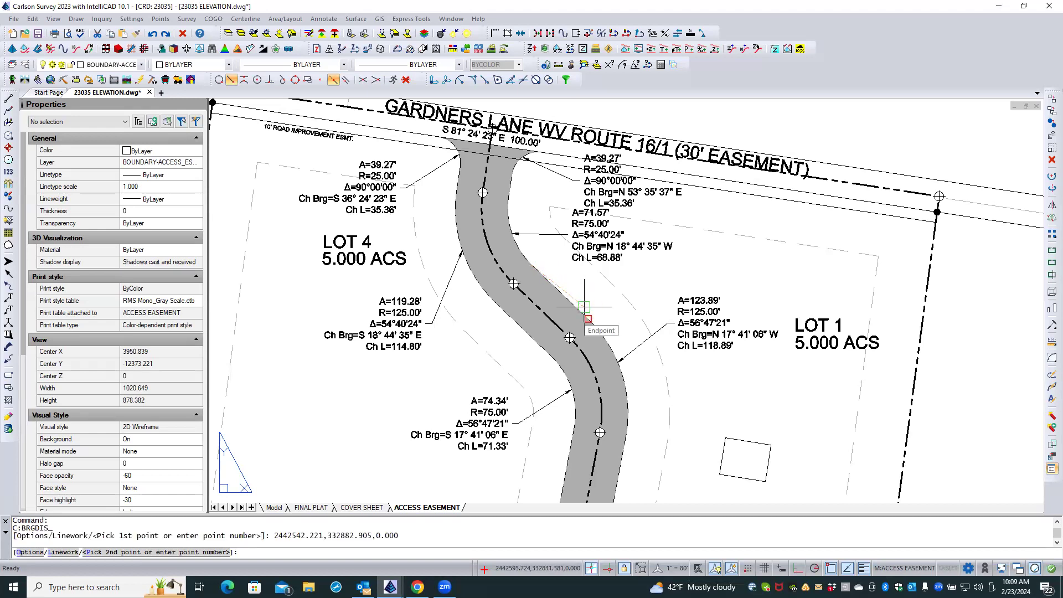
pyautogui.click(584, 305)
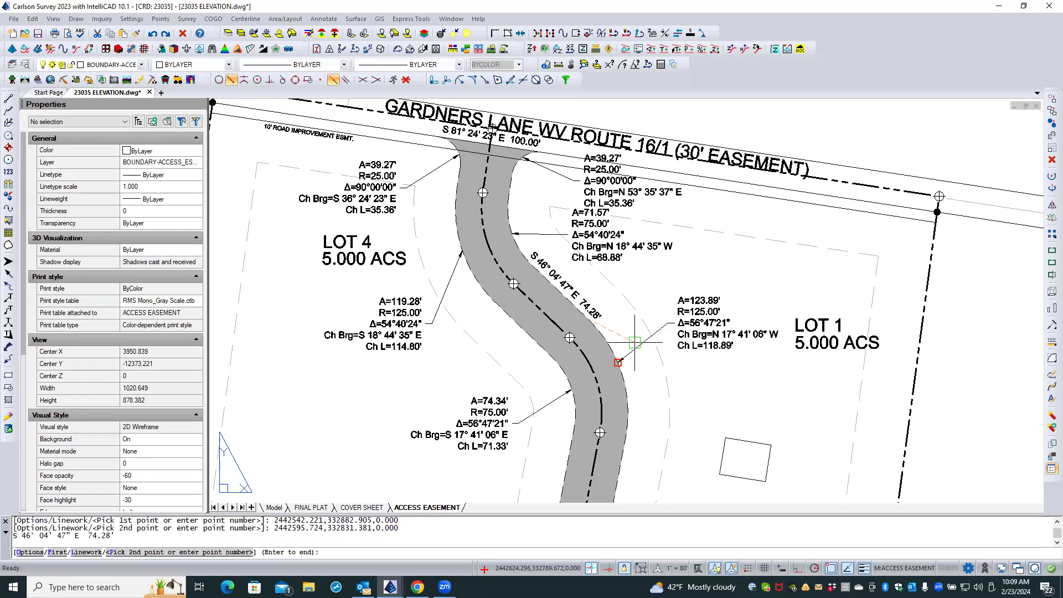
pyautogui.press('Escape')
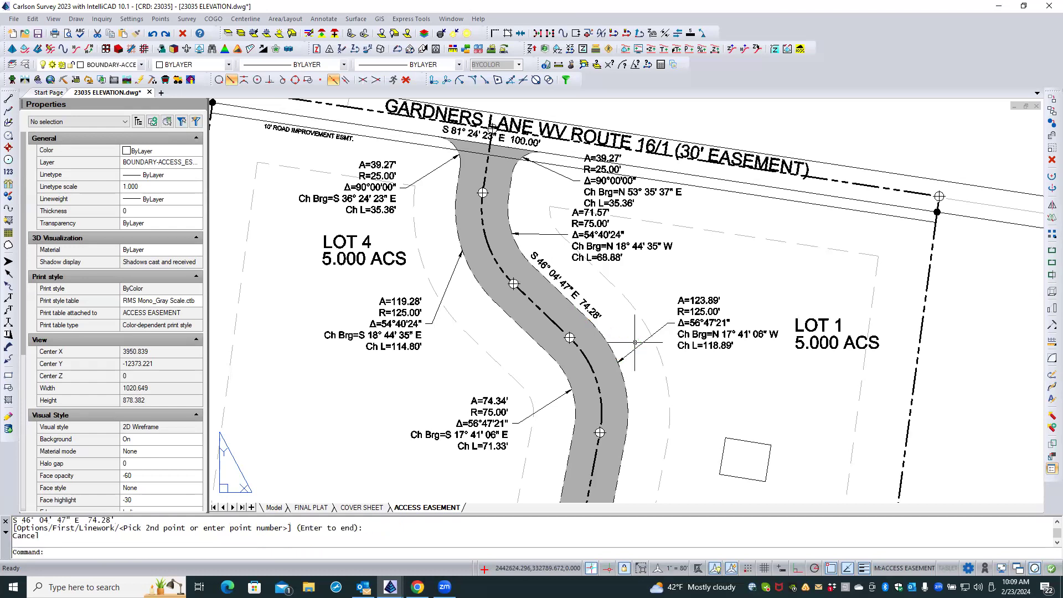
# Label the southwest edge of the same diagonal straight section with its bearing and distance.
pyautogui.press('Return')
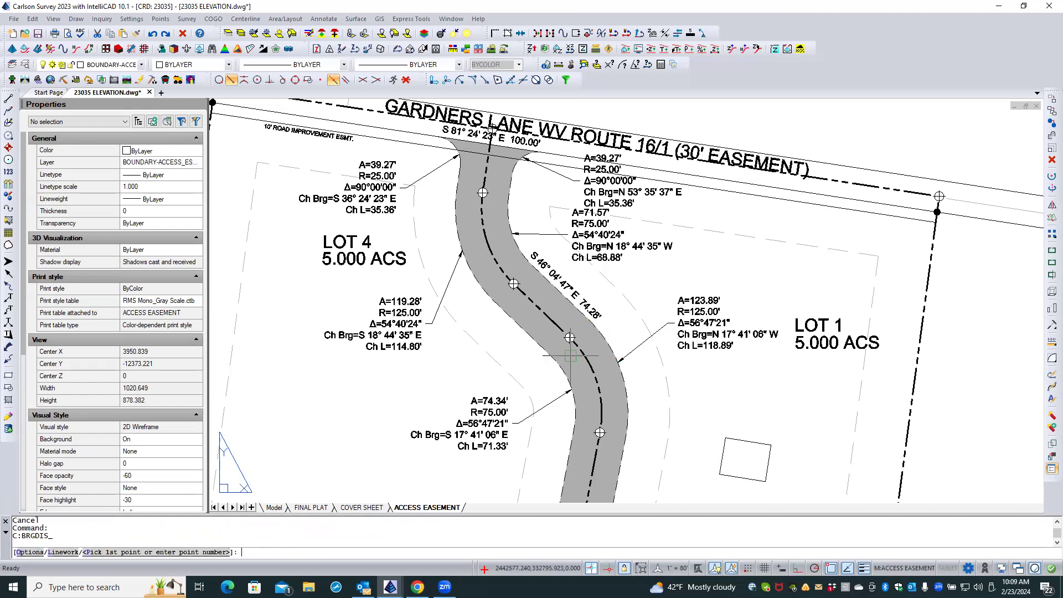
pyautogui.click(510, 324)
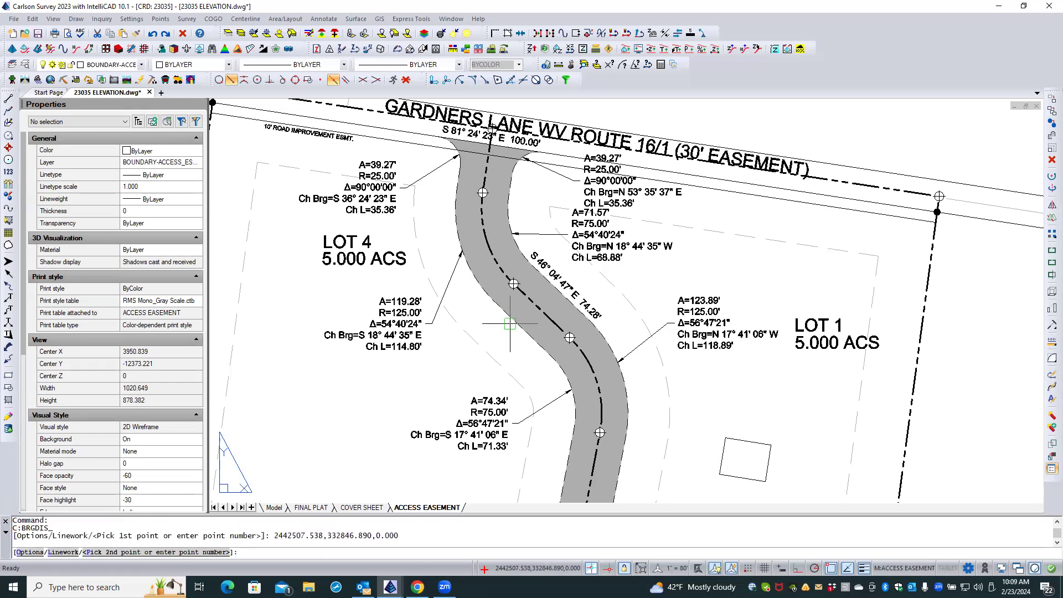
pyautogui.click(544, 357)
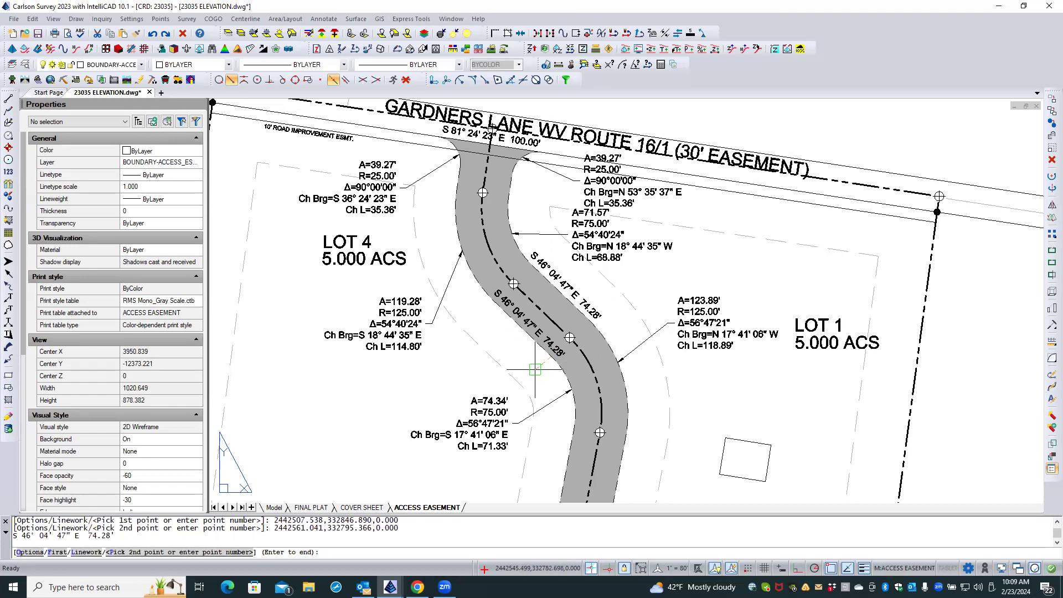
pyautogui.press('Escape')
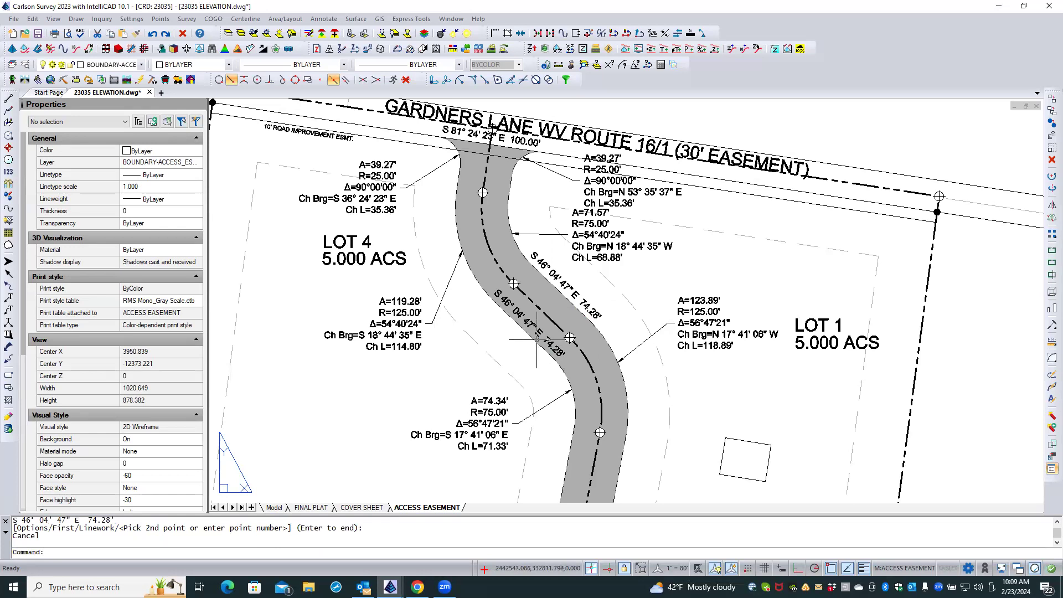
# Move the diagonal section's southwest bearing-and-distance label out of the gray hatch to just outside the easement edge.
pyautogui.click(532, 323)
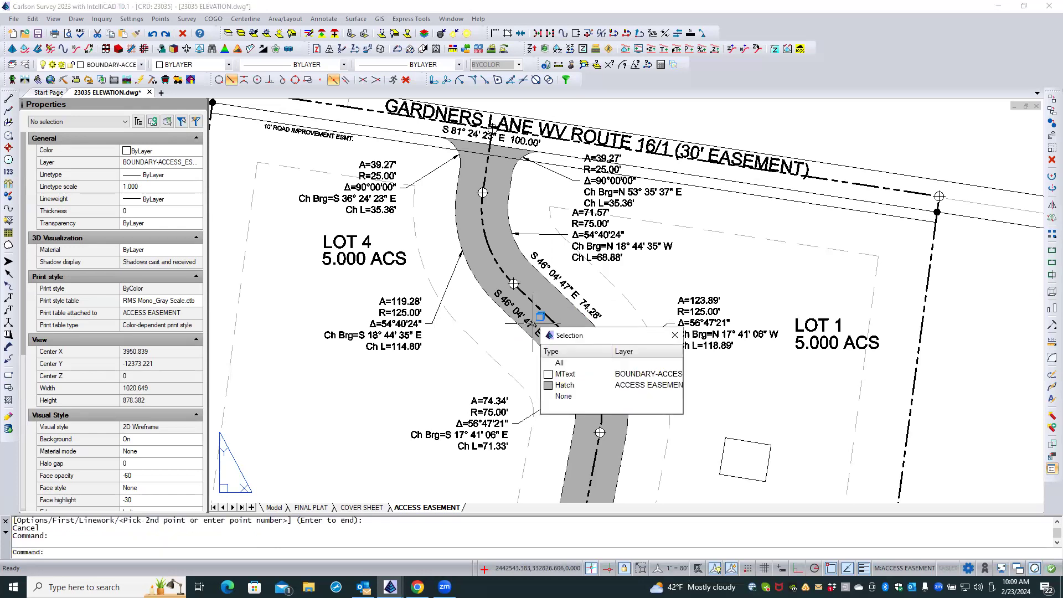
pyautogui.click(552, 371)
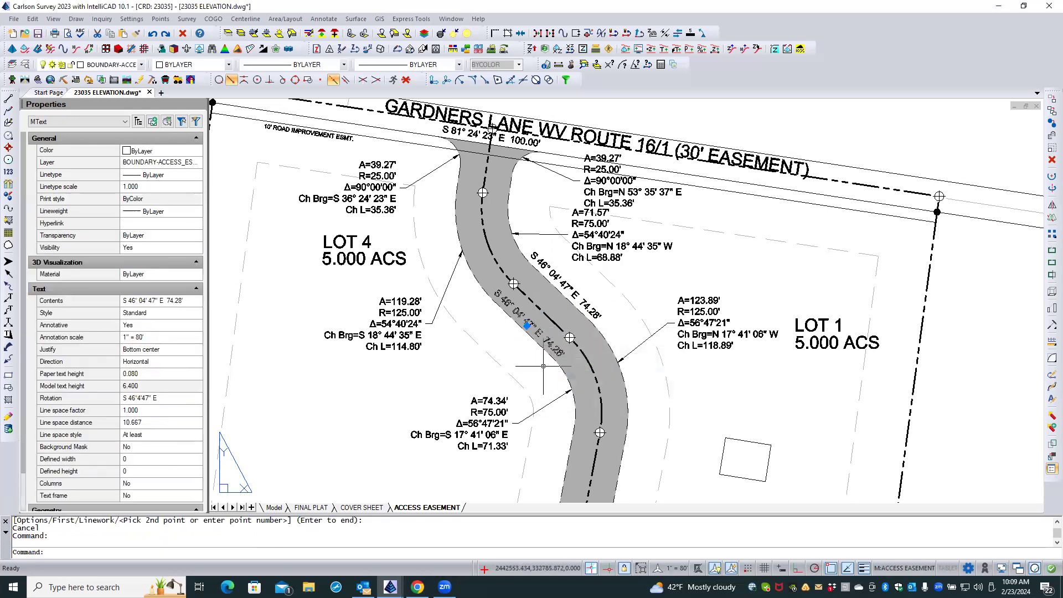
pyautogui.click(543, 368)
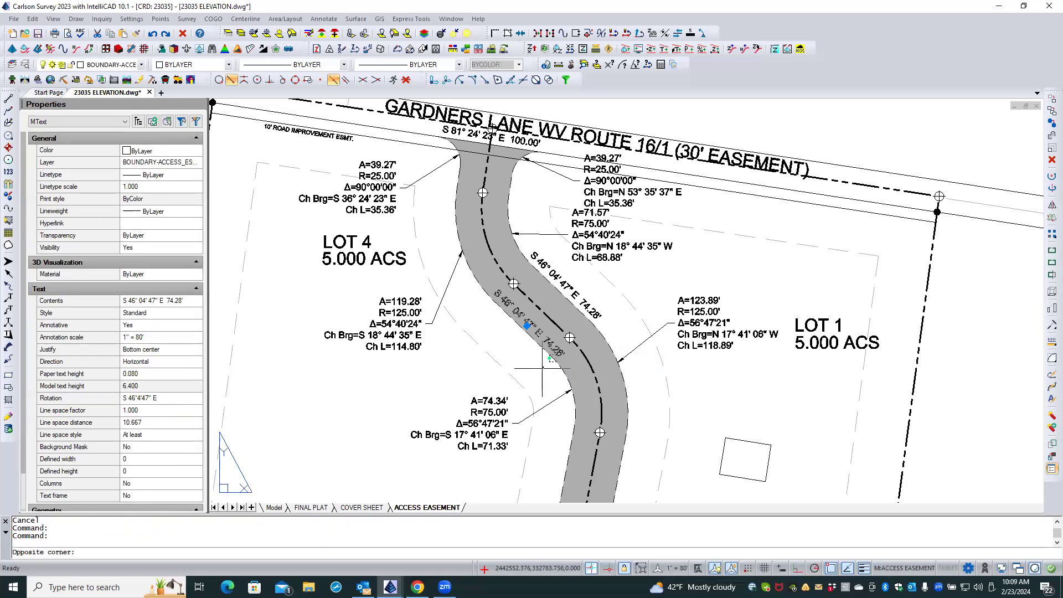
pyautogui.press('Escape')
pyautogui.rightClick(543, 367)
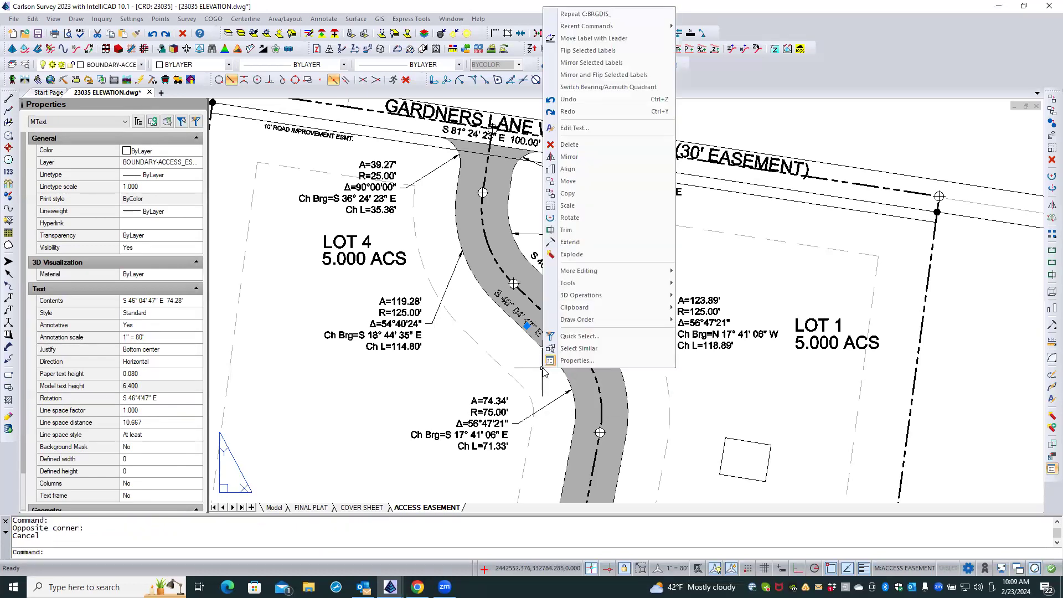
pyautogui.click(567, 182)
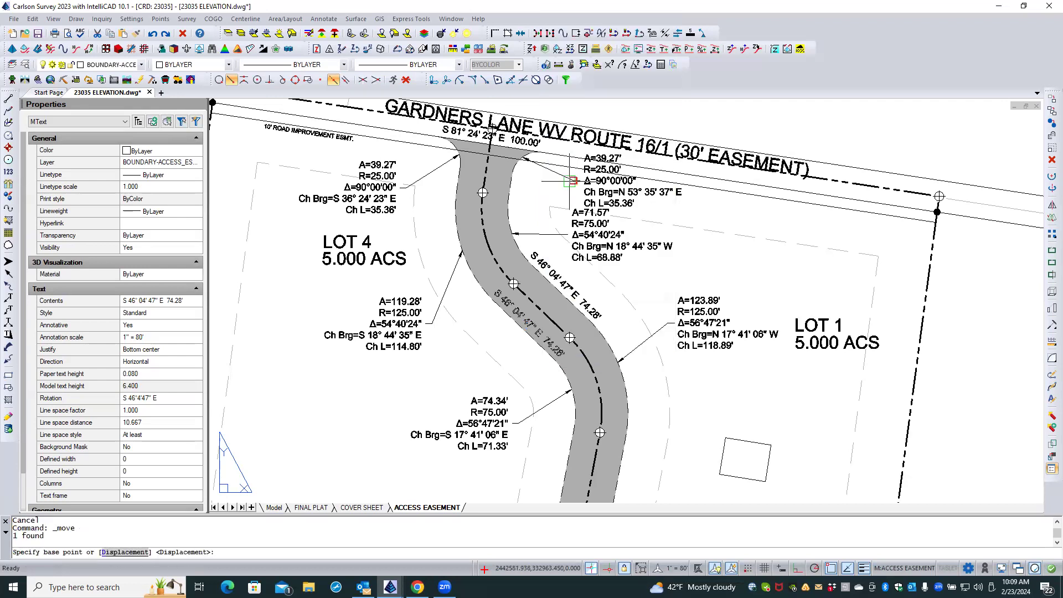
pyautogui.click(470, 359)
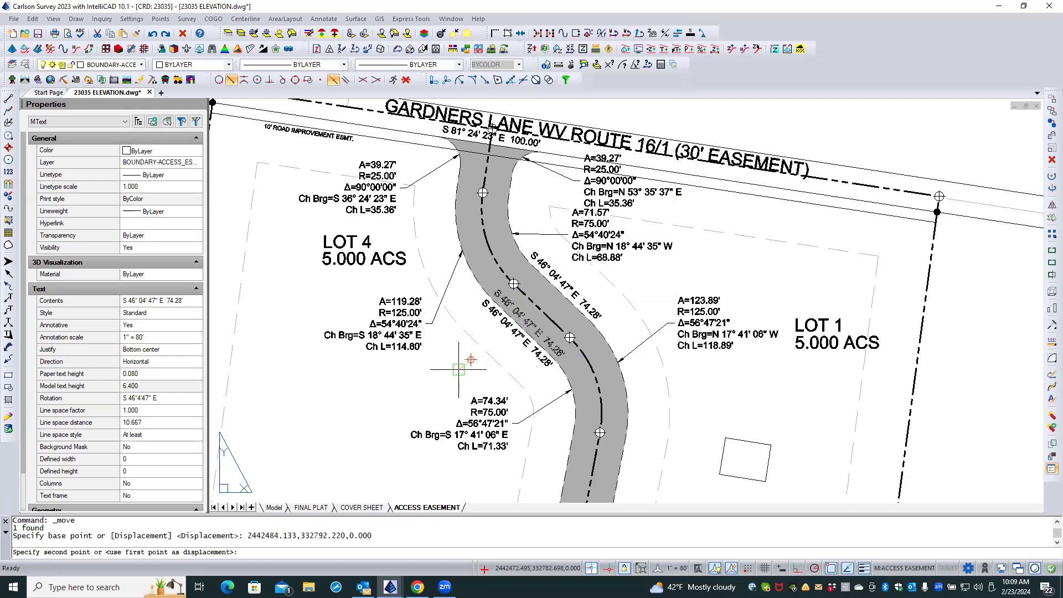
pyautogui.click(458, 370)
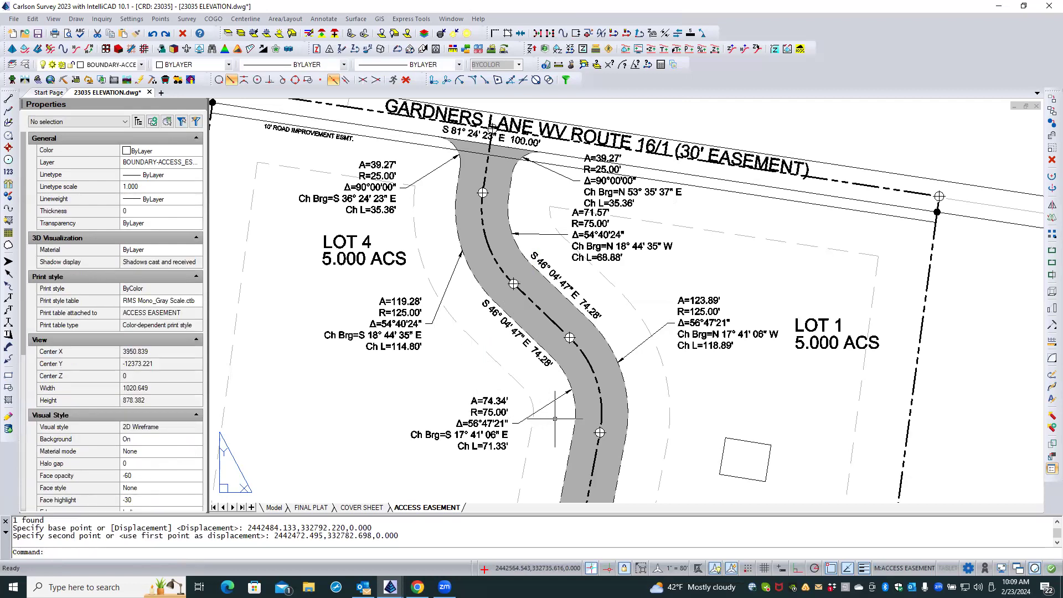
# Label the west edge of the long straight section, from the A=74.34' curve to the A=89.01' curve, using the below-line bearing-distance format.
pyautogui.moveTo(555, 419); pyautogui.dragTo(567, 307, button='middle')
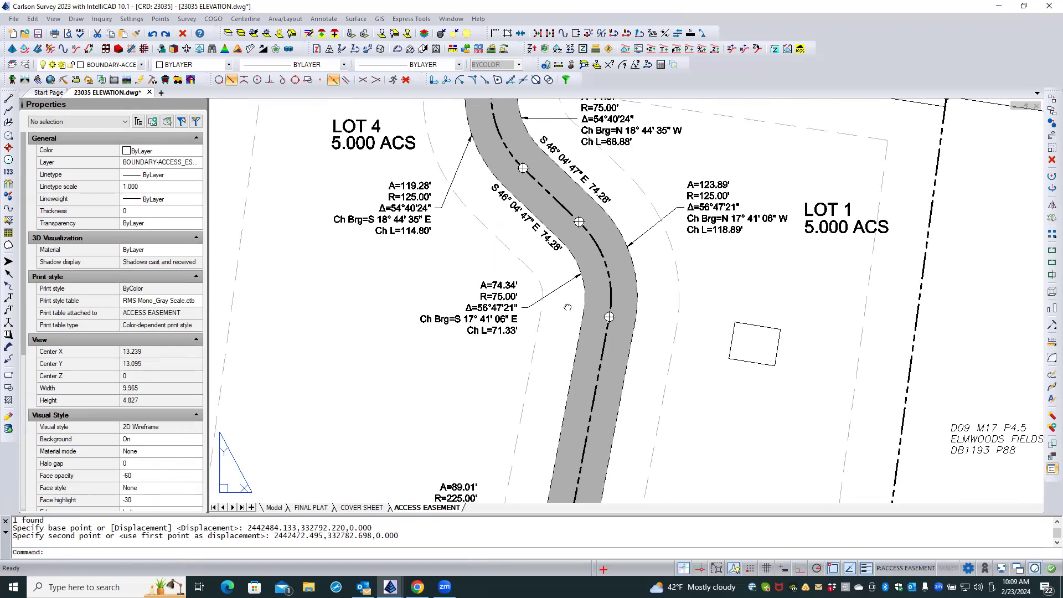
pyautogui.doubleClick(566, 304)
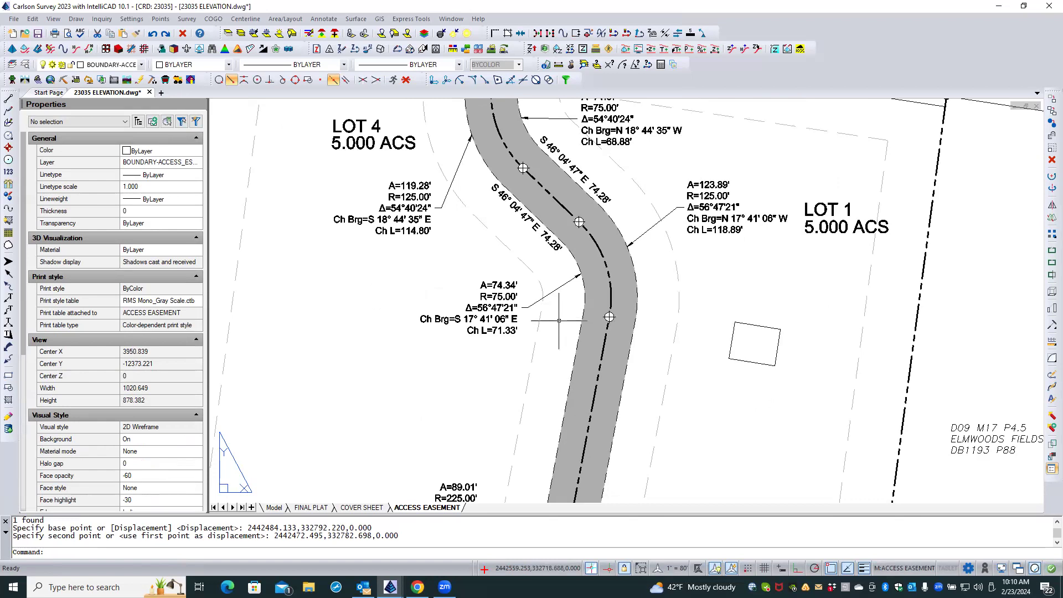
pyautogui.scroll(1, 559, 327)
pyautogui.moveTo(560, 334); pyautogui.dragTo(551, 207, button='middle')
pyautogui.scroll(-2, 547, 253)
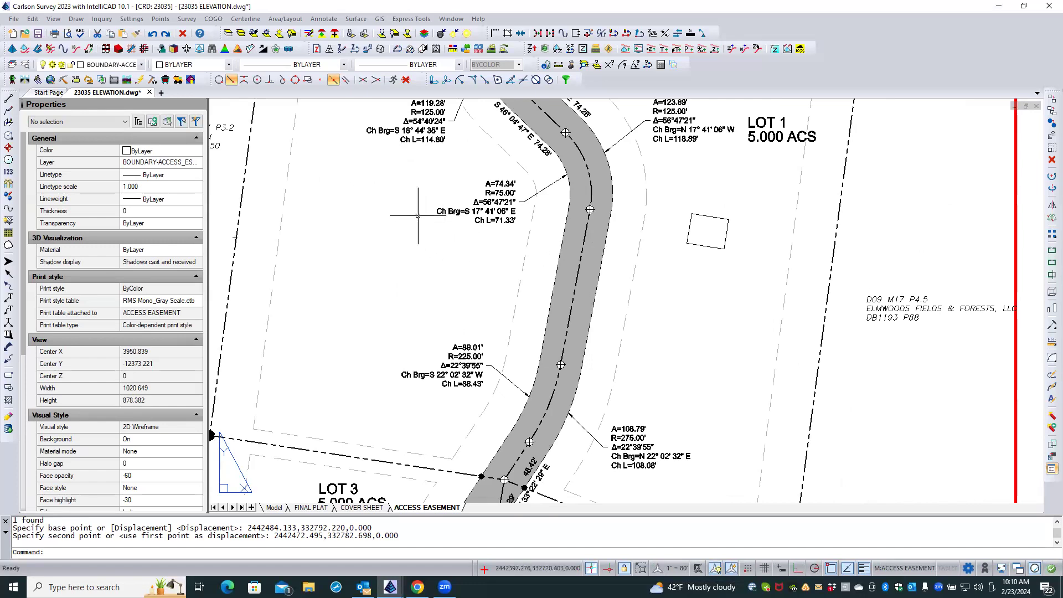
pyautogui.click(313, 21)
pyautogui.moveTo(328, 58)
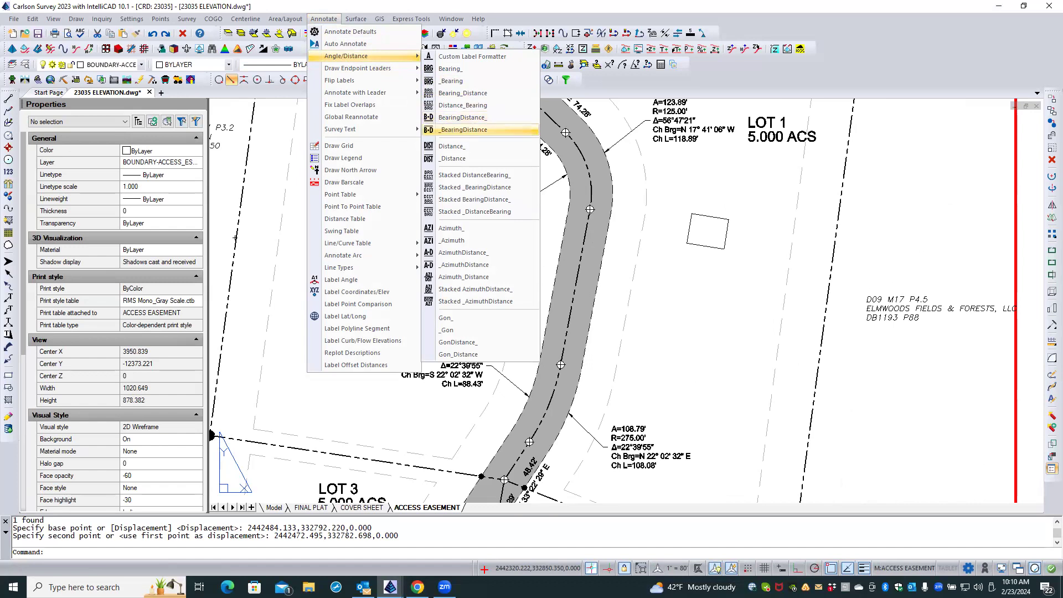
pyautogui.click(470, 130)
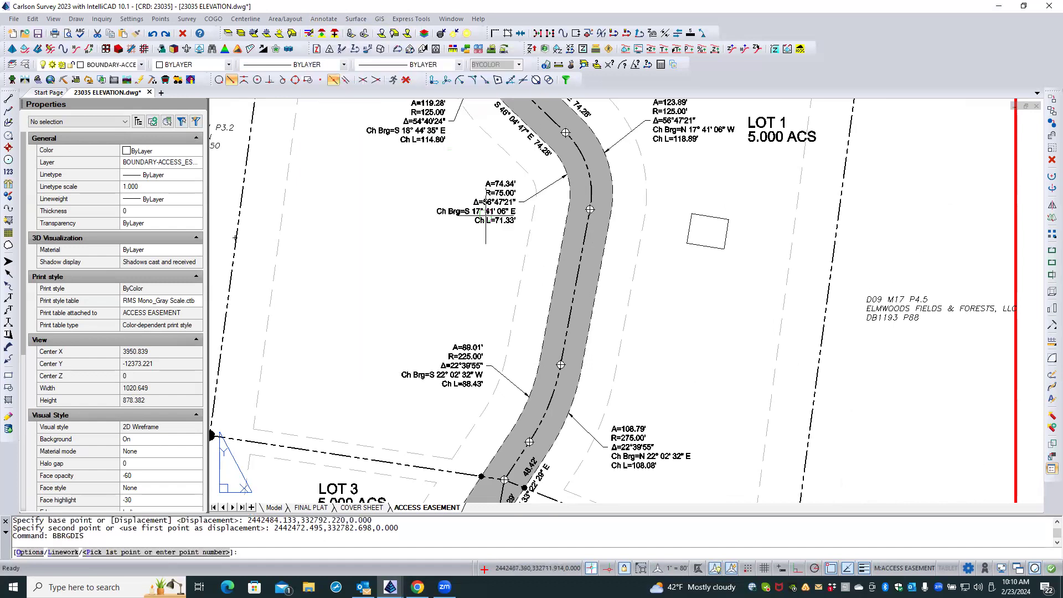
pyautogui.click(558, 234)
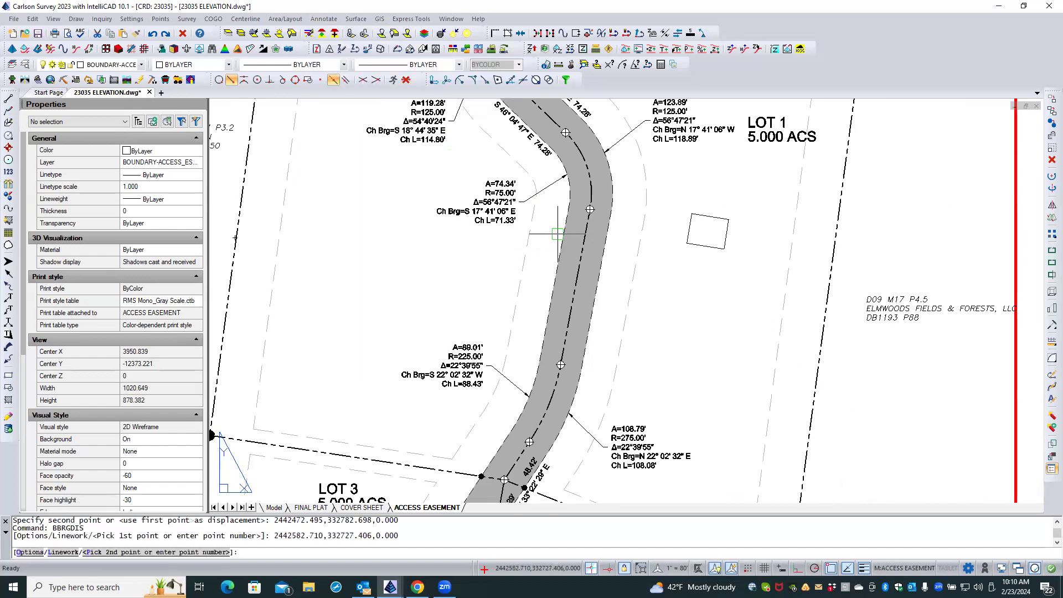
pyautogui.click(539, 347)
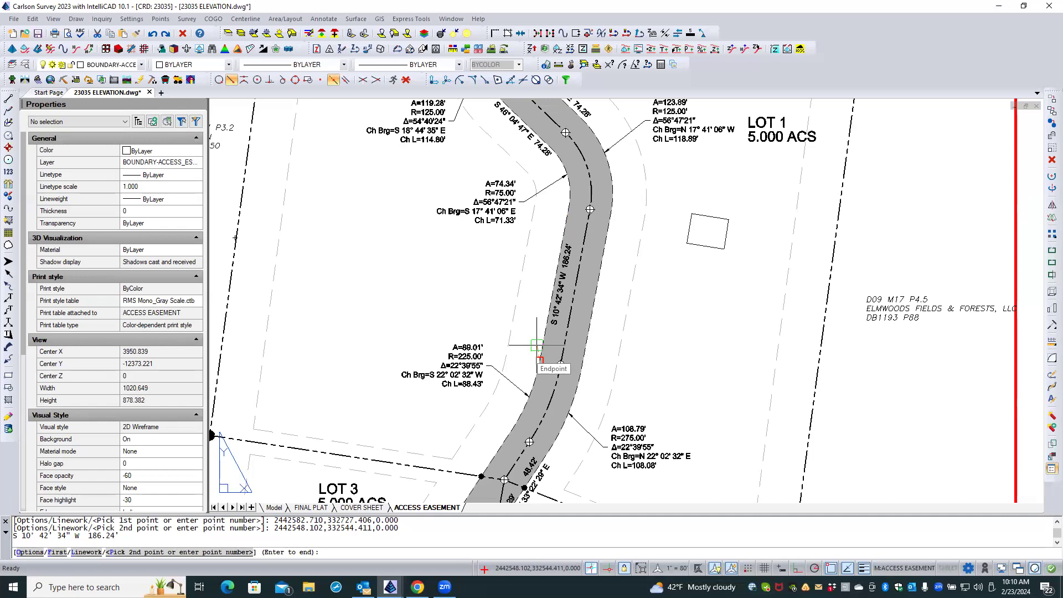
pyautogui.press('Escape')
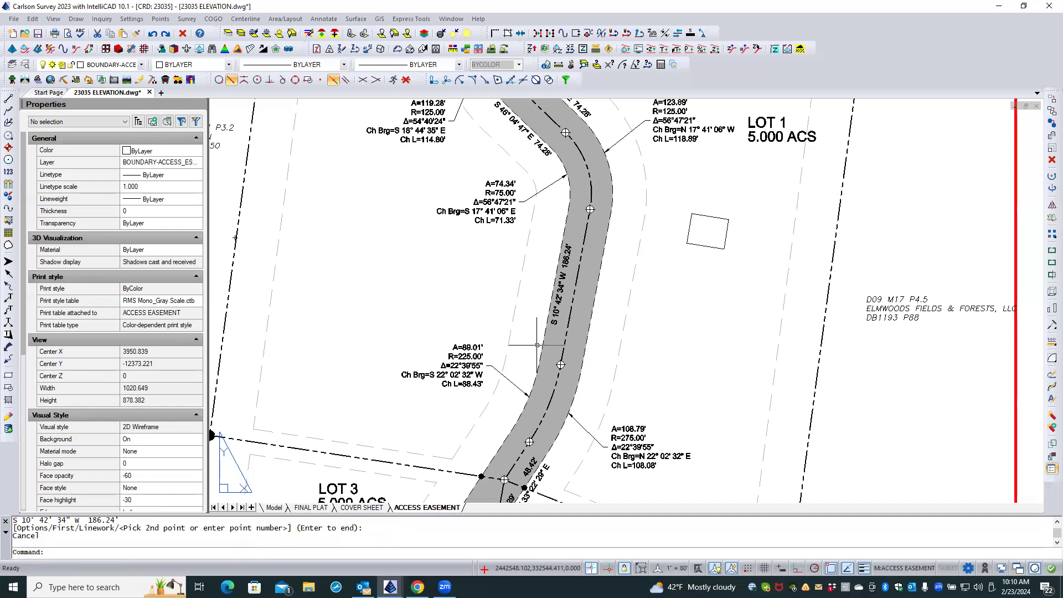
# Move the long straight section's west bearing-and-distance label out of the gray hatch to just outside the easement edge.
pyautogui.click(565, 297)
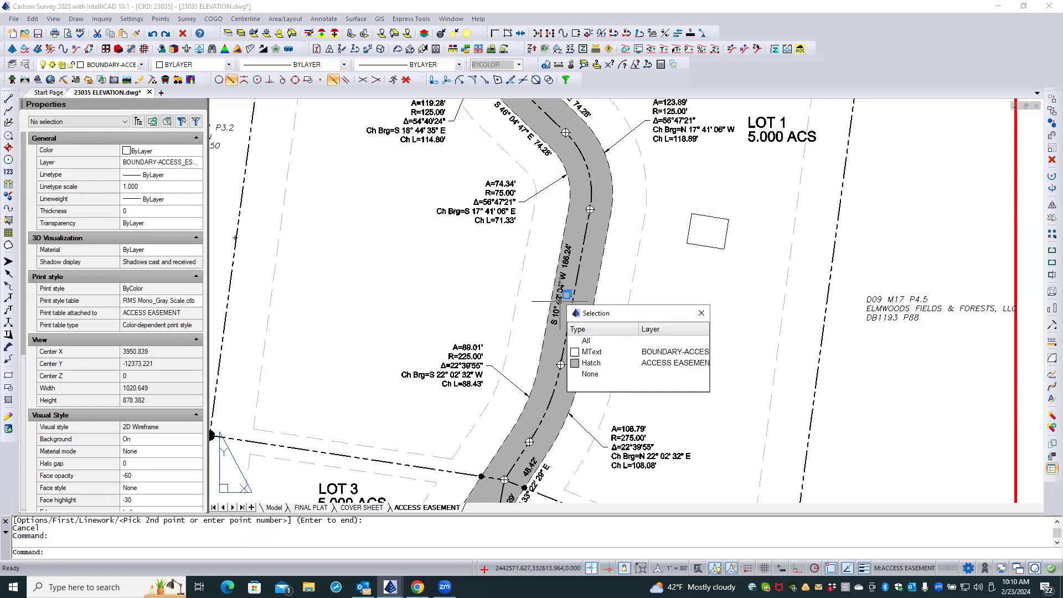
pyautogui.click(576, 353)
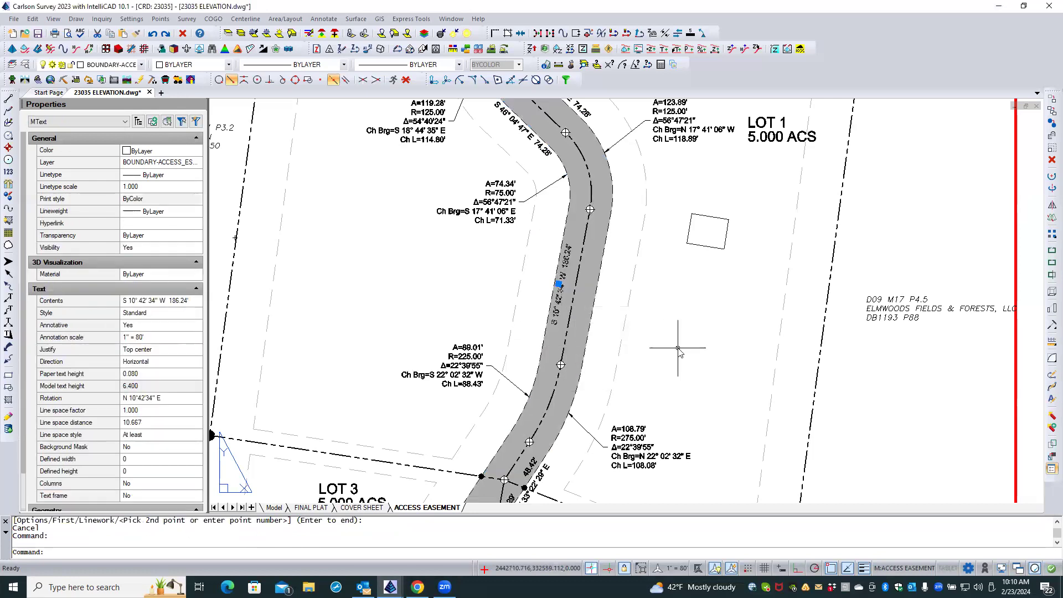
pyautogui.rightClick(680, 355)
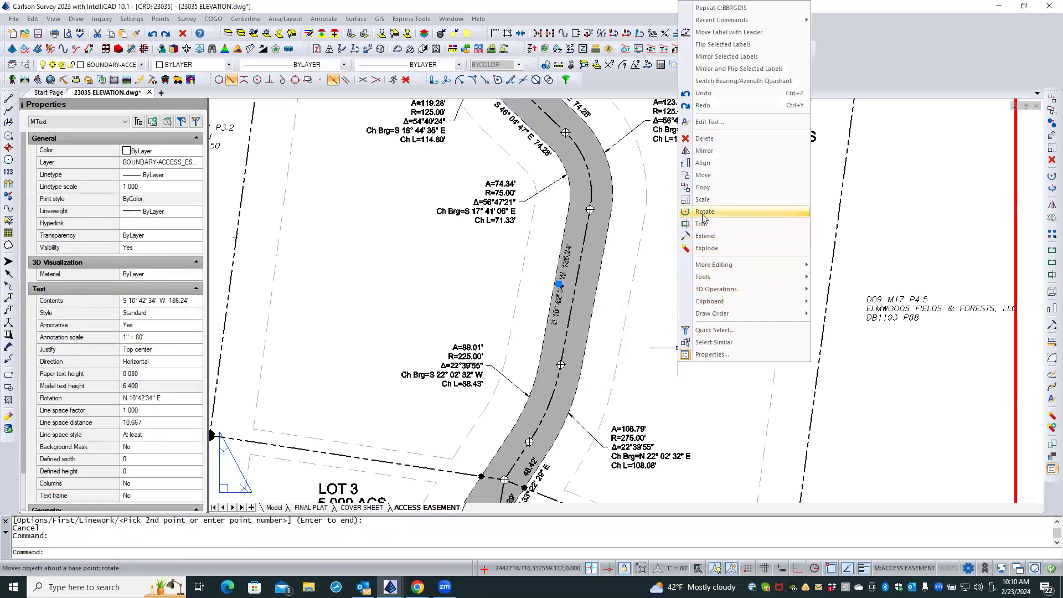
pyautogui.click(703, 175)
pyautogui.click(702, 289)
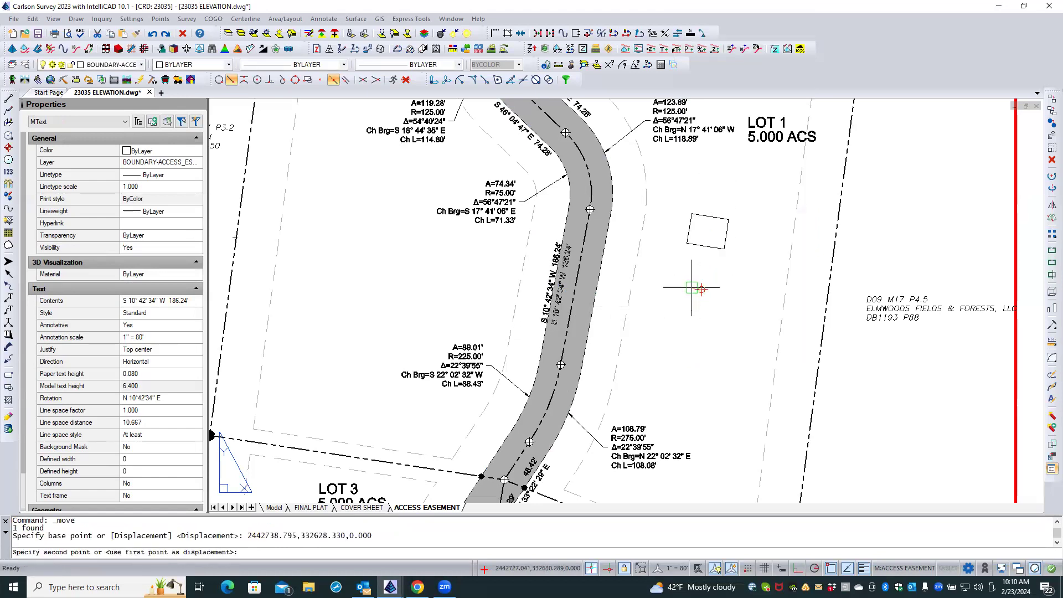
pyautogui.click(691, 288)
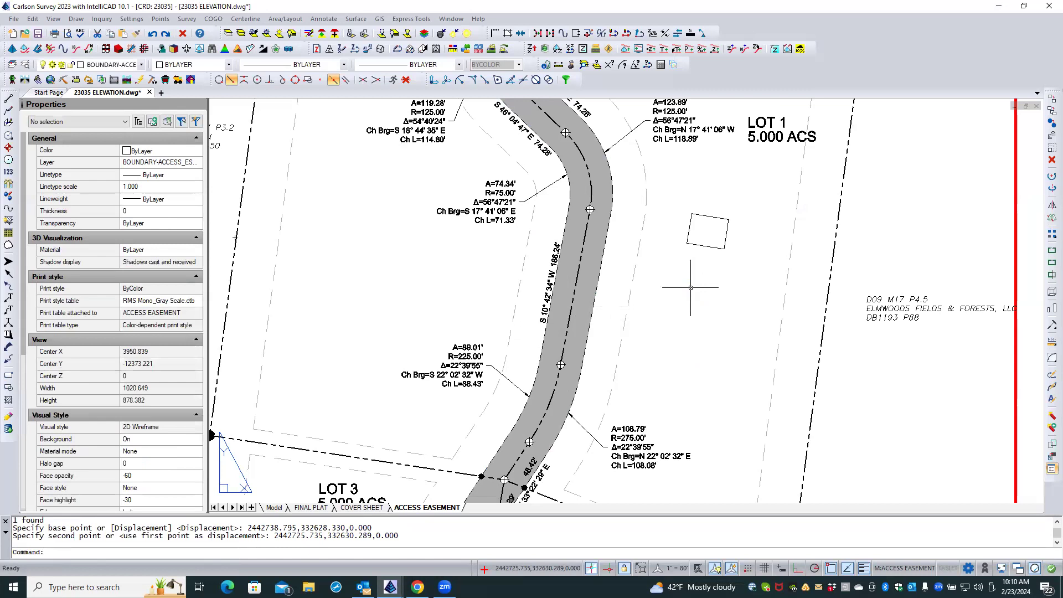
pyautogui.press('Escape')
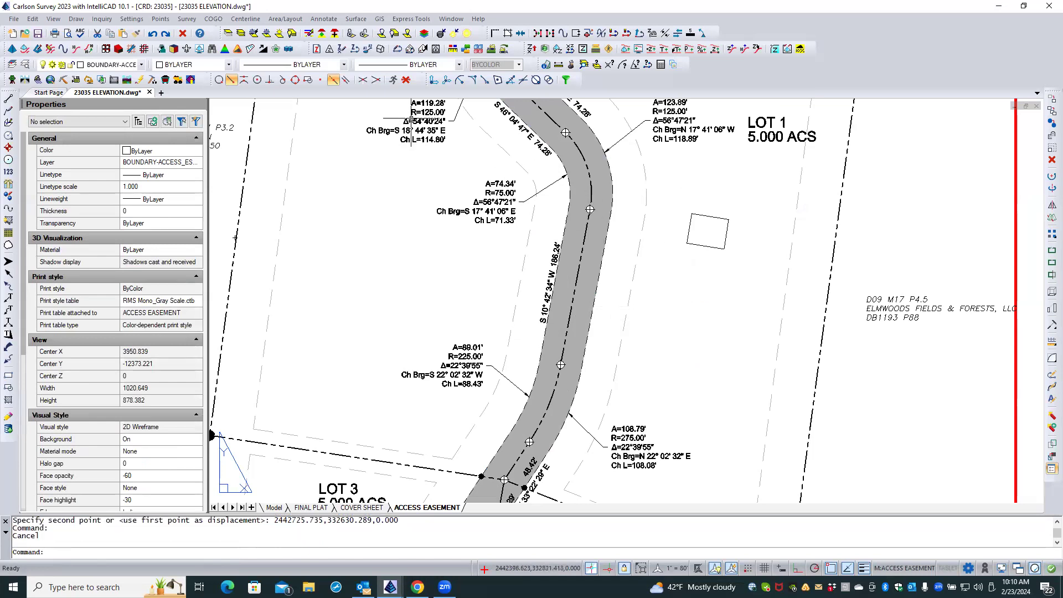
# Label the east edge of the long straight section by its linework, using the above-line bearing-distance format.
pyautogui.click(324, 19)
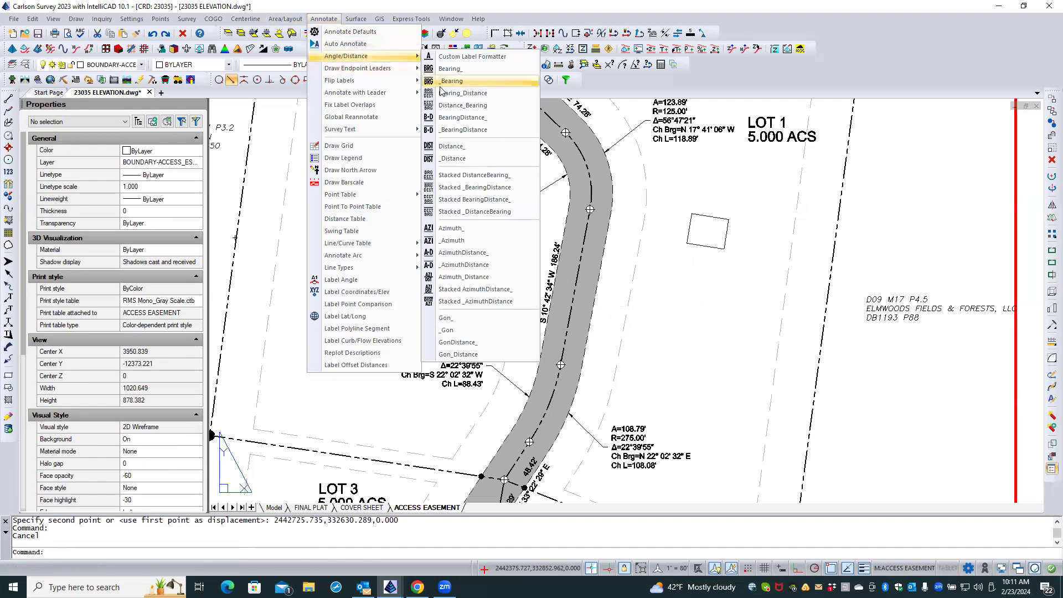
pyautogui.click(443, 116)
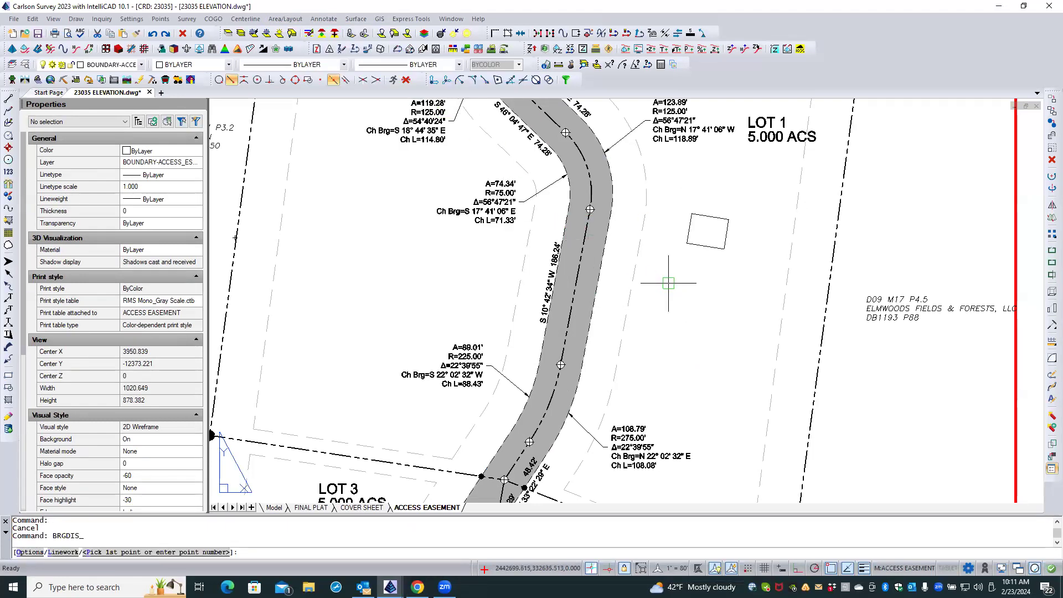
pyautogui.write('L')
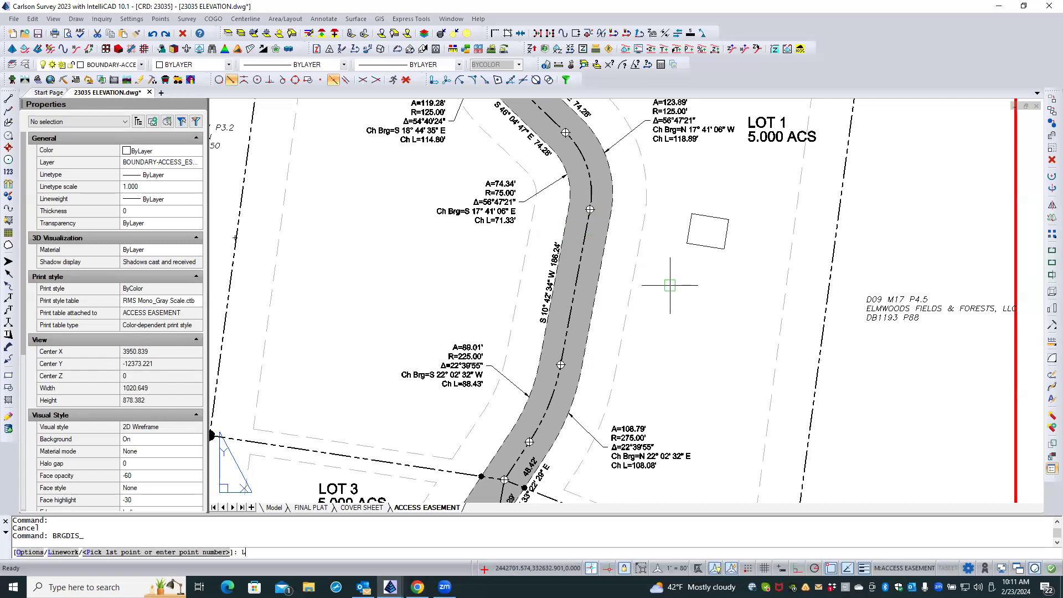
pyautogui.press('Return')
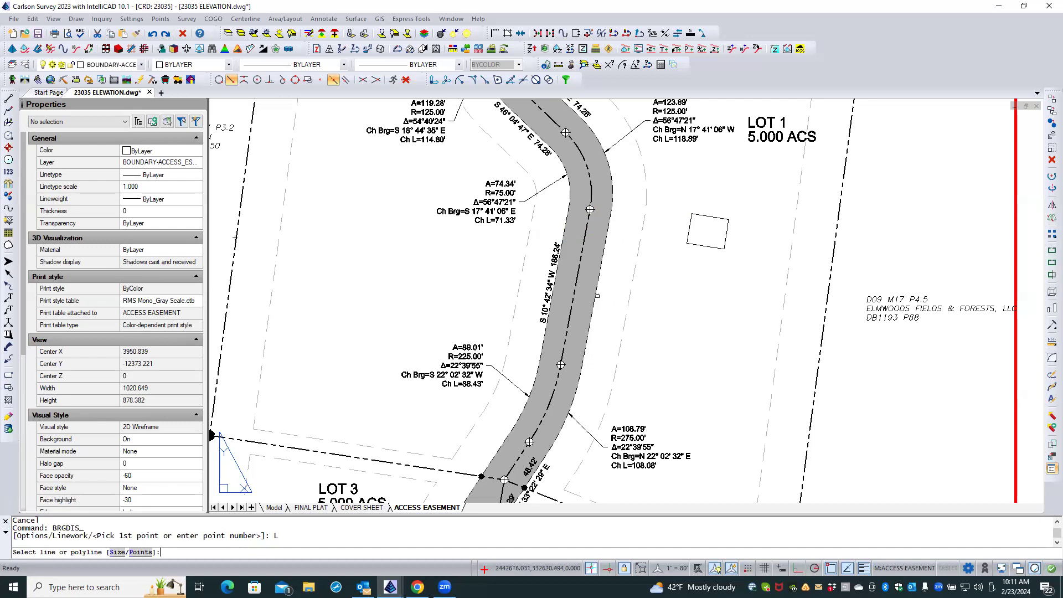
pyautogui.click(597, 296)
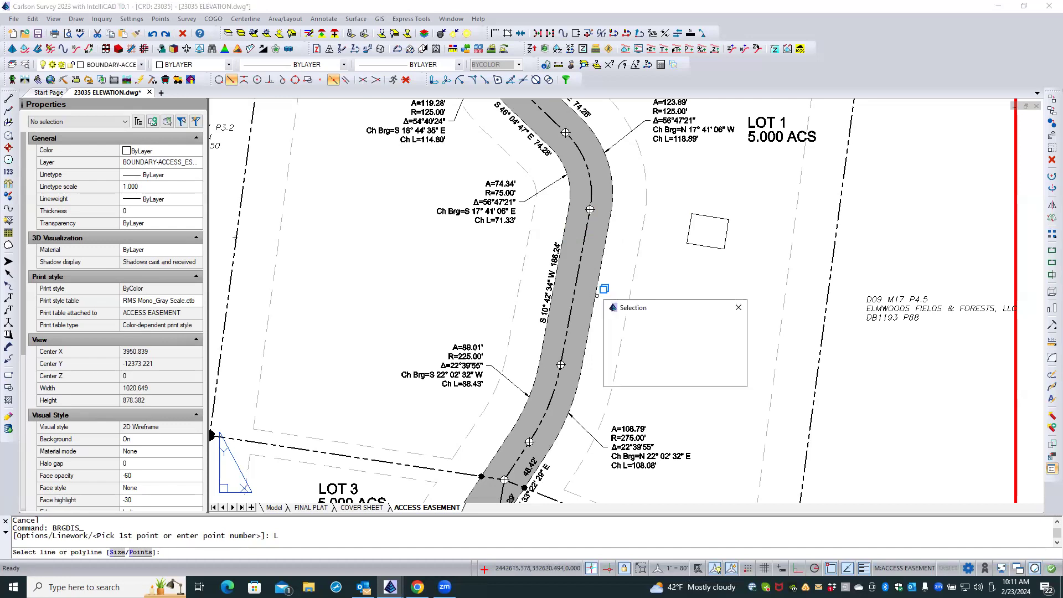
pyautogui.click(618, 347)
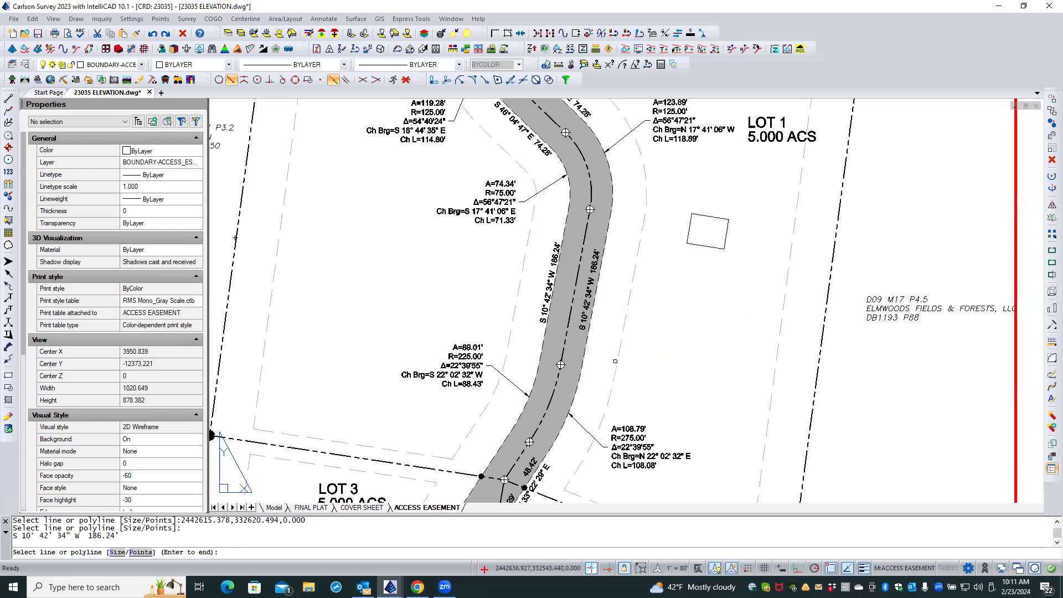
# Label the northwest edge of the easement's southern end, below the A=89.01' curve, with its bearing and distance, and finish labelling.
pyautogui.moveTo(616, 361); pyautogui.dragTo(641, 227, button='middle')
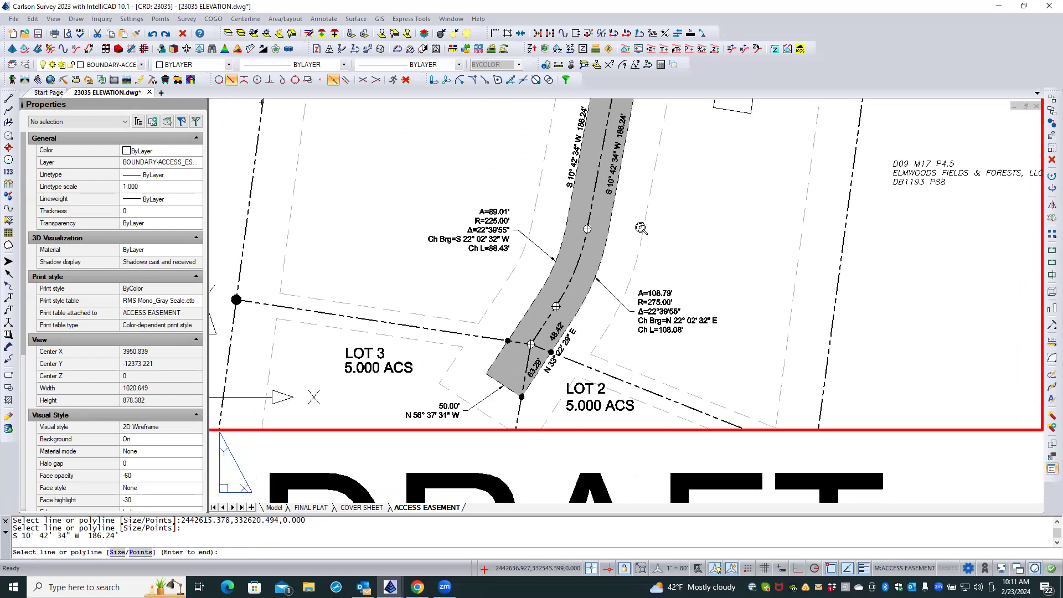
pyautogui.scroll(-1, 641, 228)
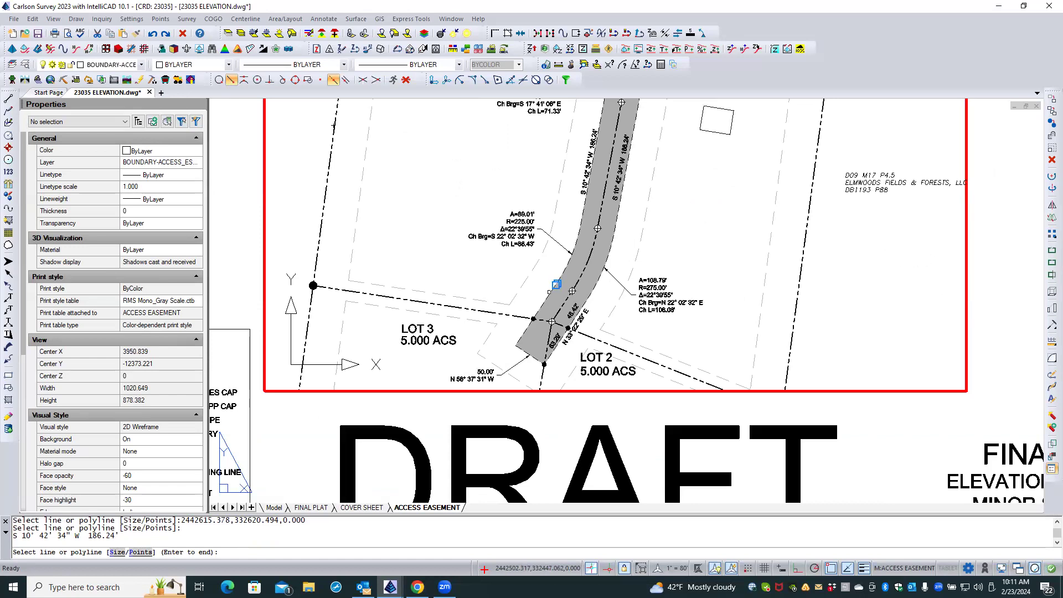
pyautogui.click(556, 284)
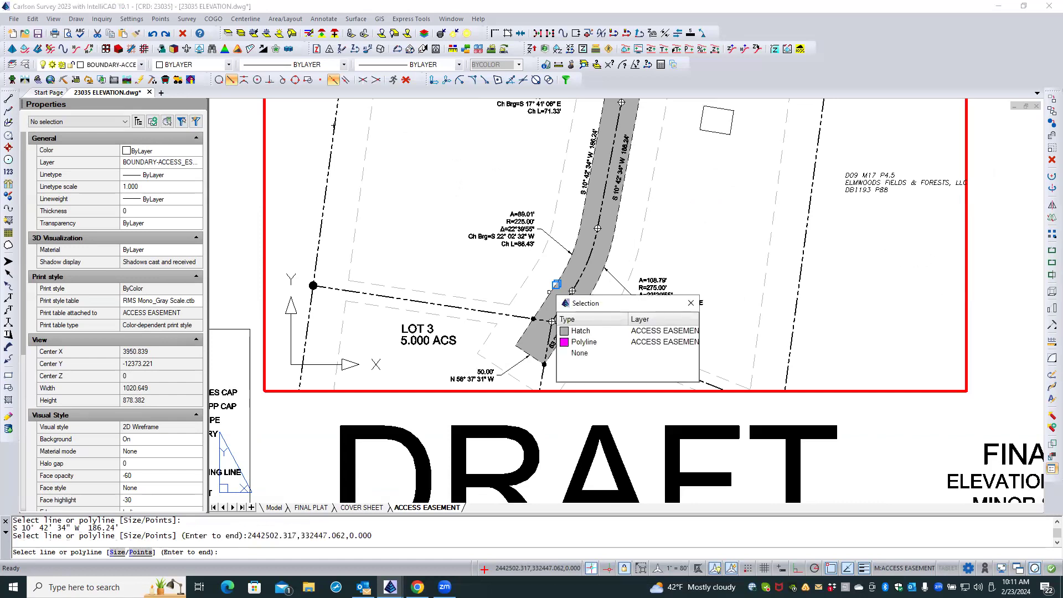
pyautogui.click(570, 333)
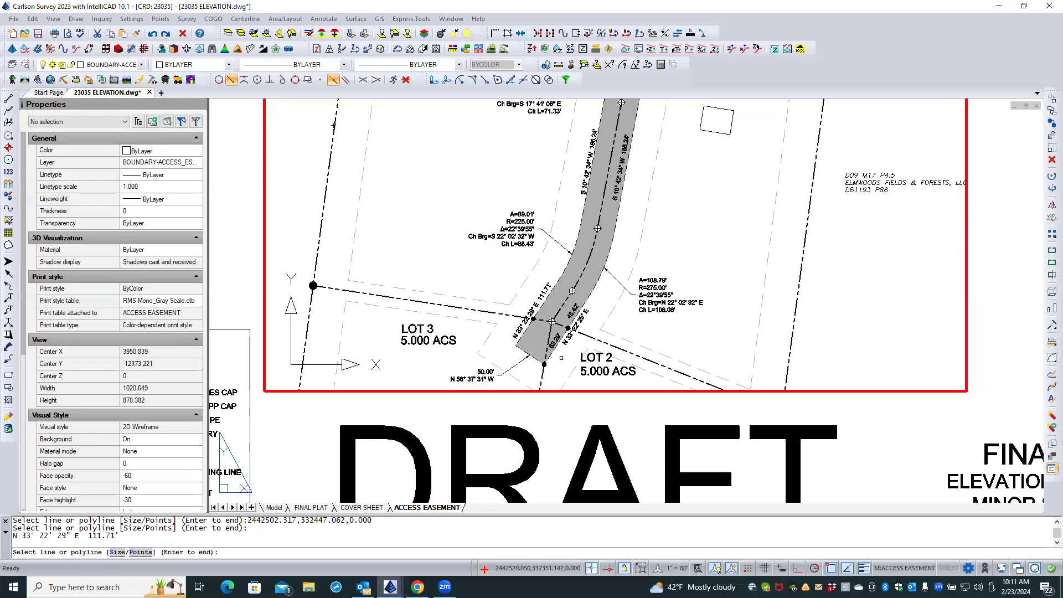
pyautogui.press('Return')
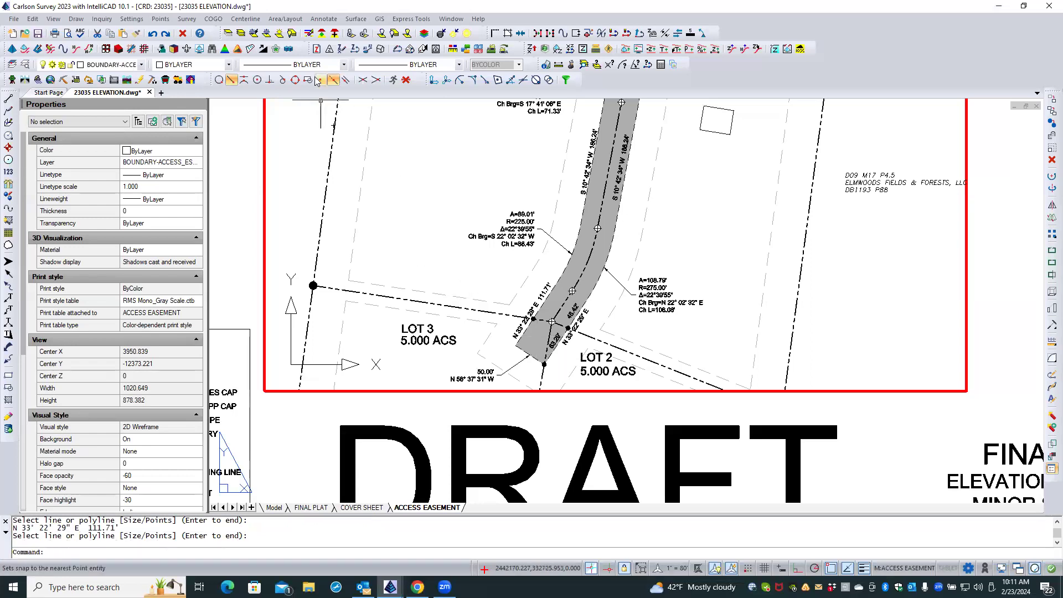
# Add an above-line distance label by points from the easement's southwest corner to the lot-line marker on its northwest edge, snapping to the marker's insertion point.
pyautogui.click(323, 20)
pyautogui.moveTo(339, 57)
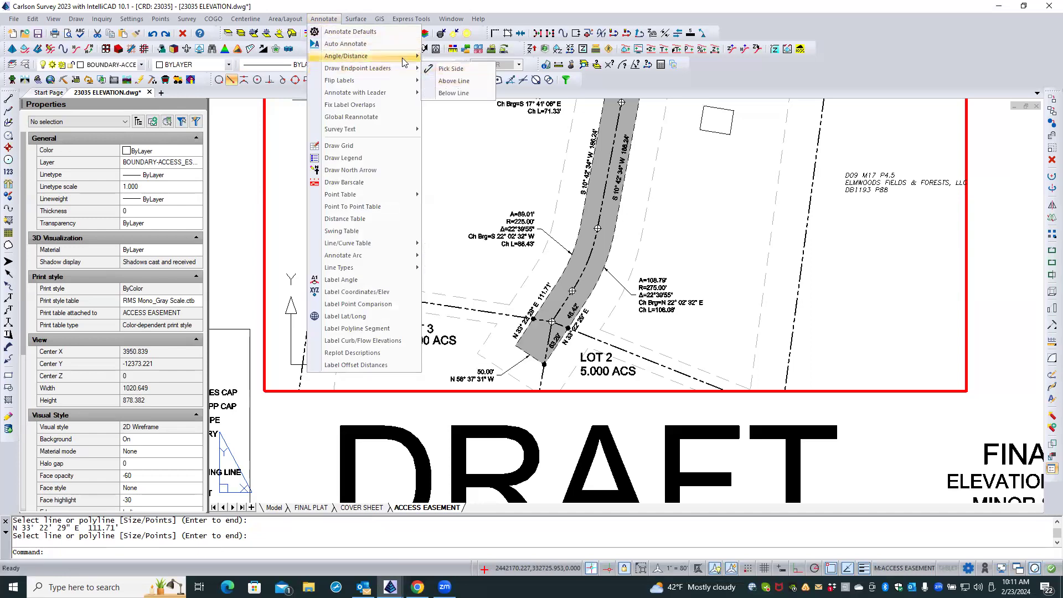
pyautogui.moveTo(404, 62)
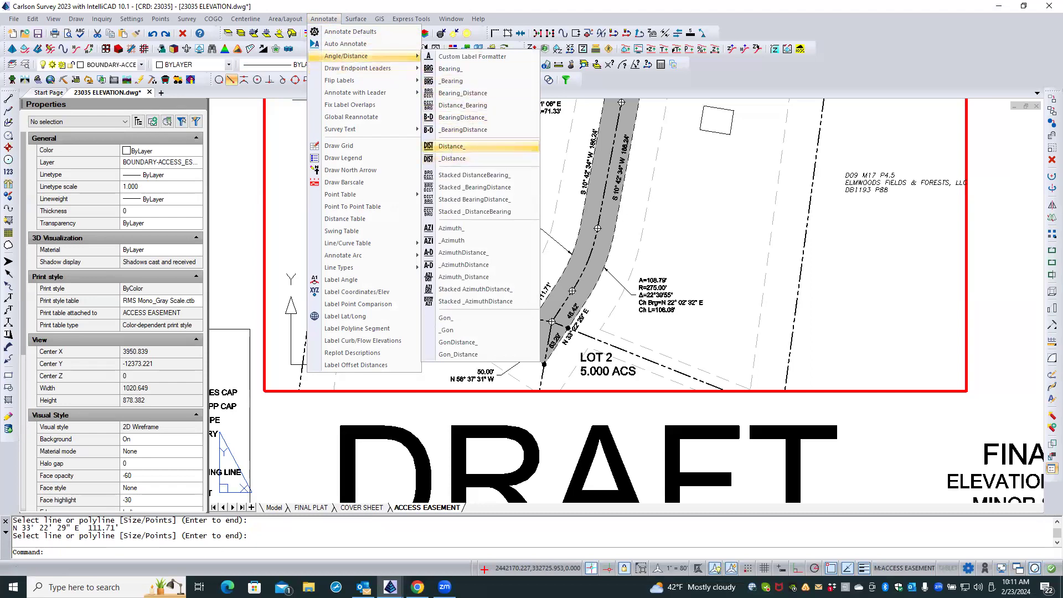
pyautogui.click(451, 146)
pyautogui.scroll(8, 515, 351)
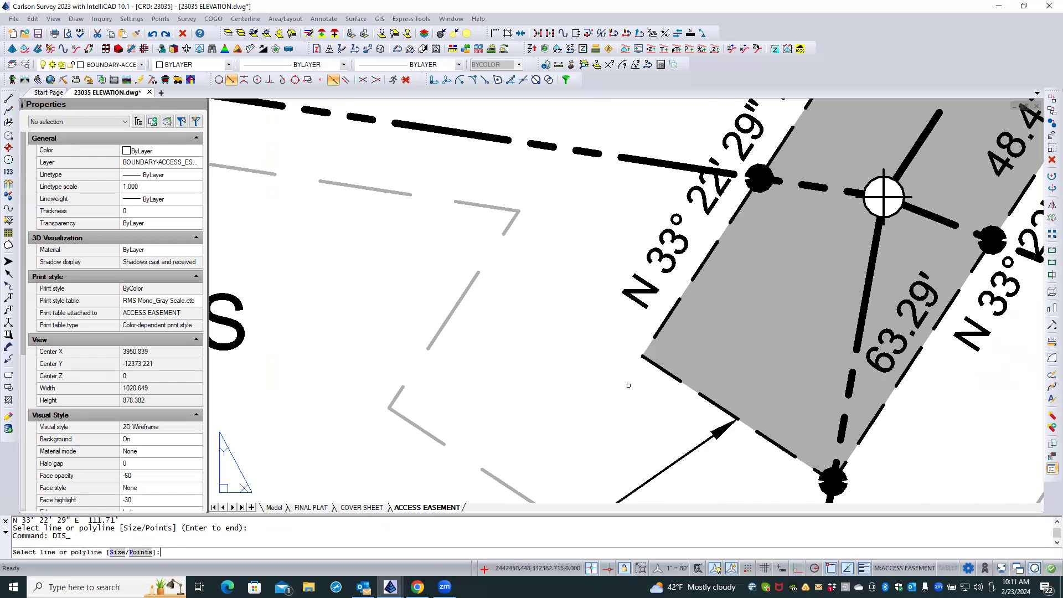
pyautogui.press('Return')
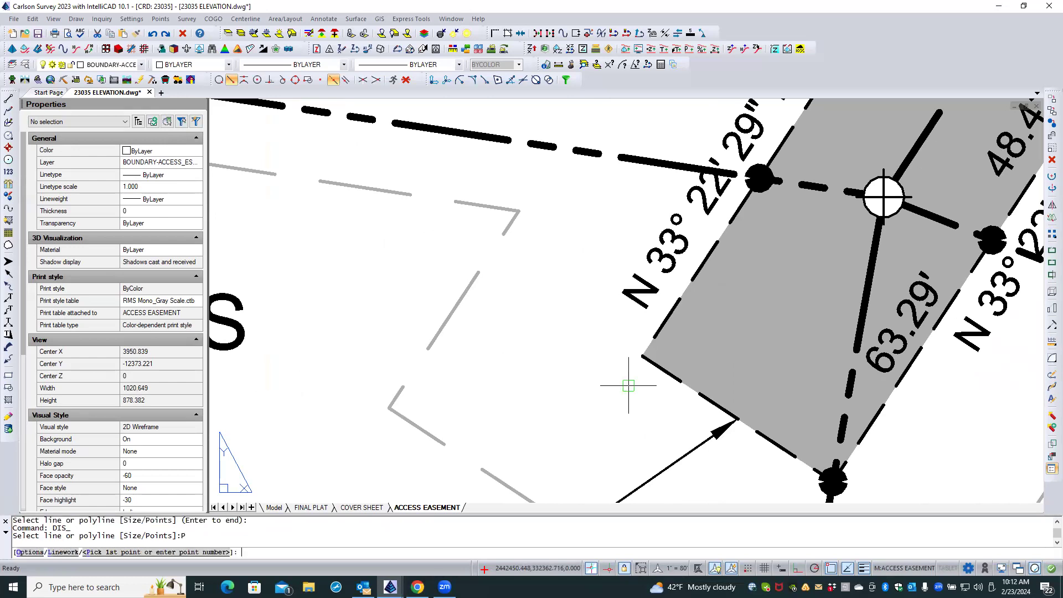
pyautogui.click(643, 356)
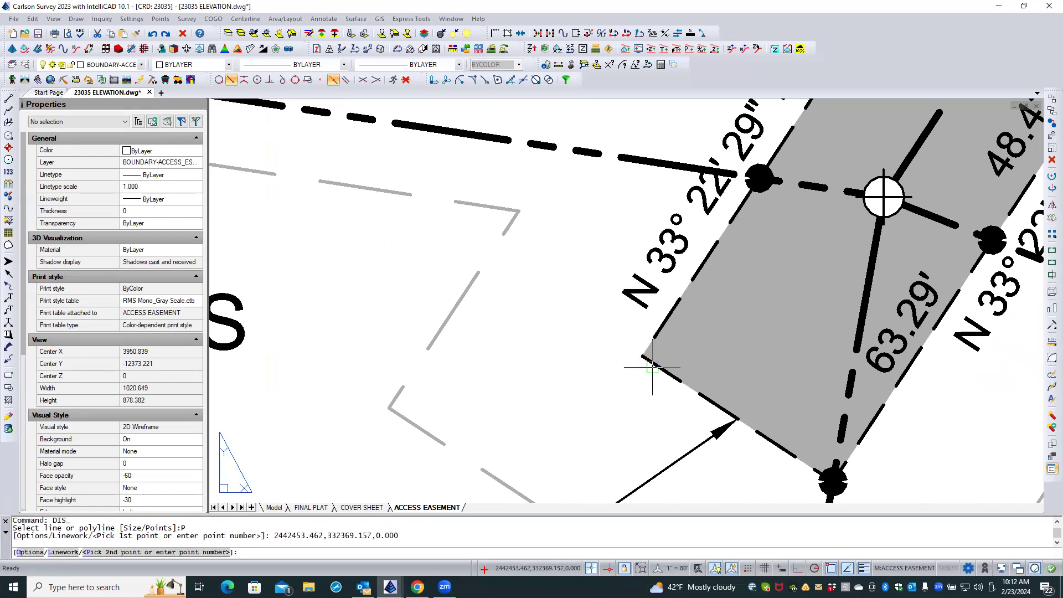
pyautogui.keyDown('shift'); pyautogui.rightClick(768, 209); pyautogui.keyUp('shift')
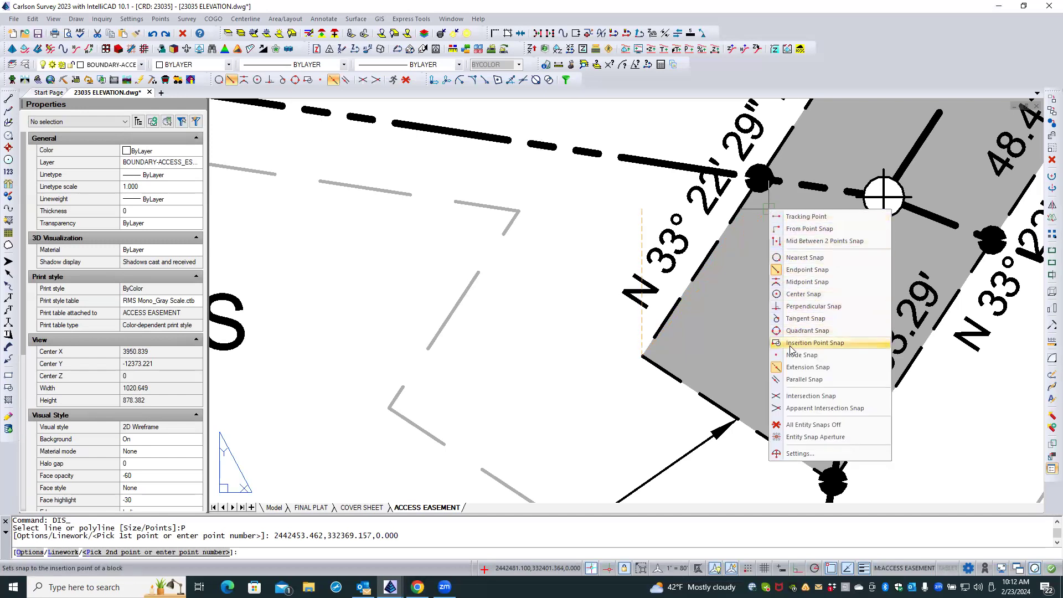
pyautogui.click(814, 343)
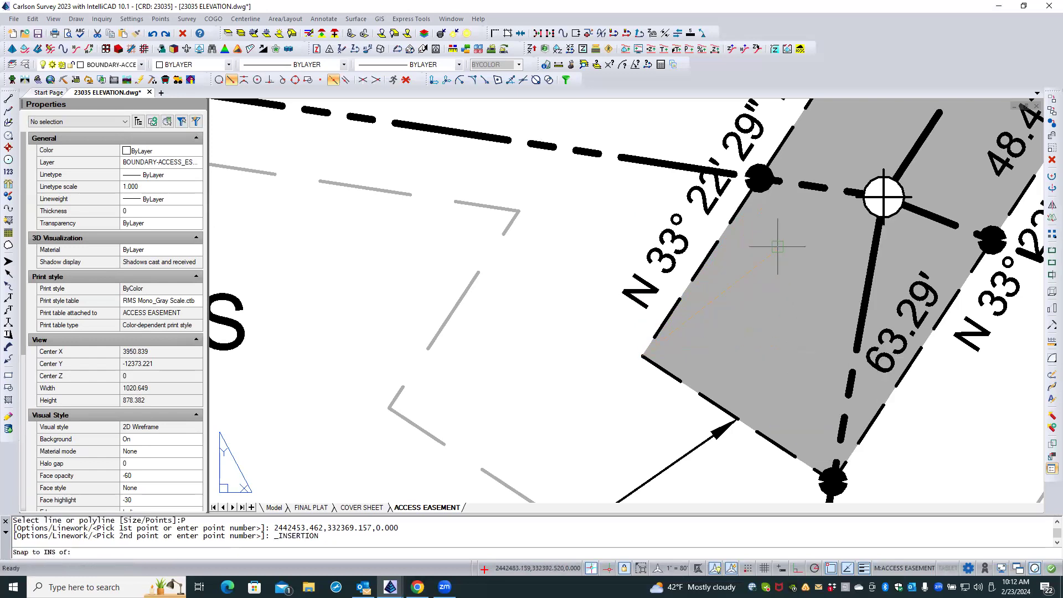
pyautogui.click(769, 192)
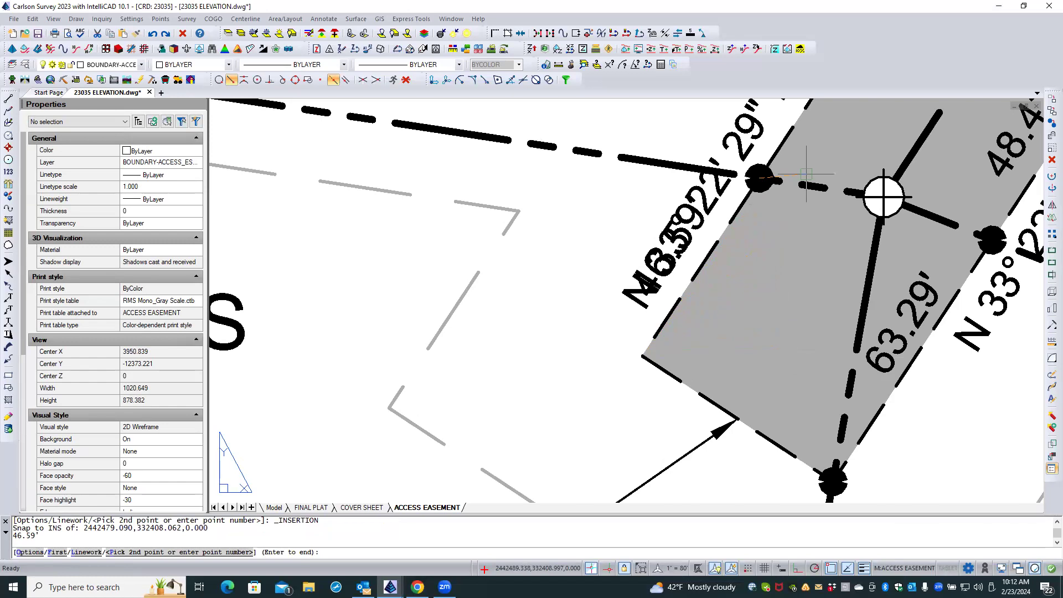
# Continue the distance labelling along the northwest edge from the lot-line marker to the start of the A=89.01' curve.
pyautogui.scroll(-2, 800, 178)
pyautogui.scroll(1, 807, 175)
pyautogui.moveTo(807, 176)
pyautogui.mouseDown(button='middle')
pyautogui.moveTo(762, 242)
pyautogui.moveTo(689, 423)
pyautogui.mouseUp(button='middle')
pyautogui.scroll(1, 690, 423)
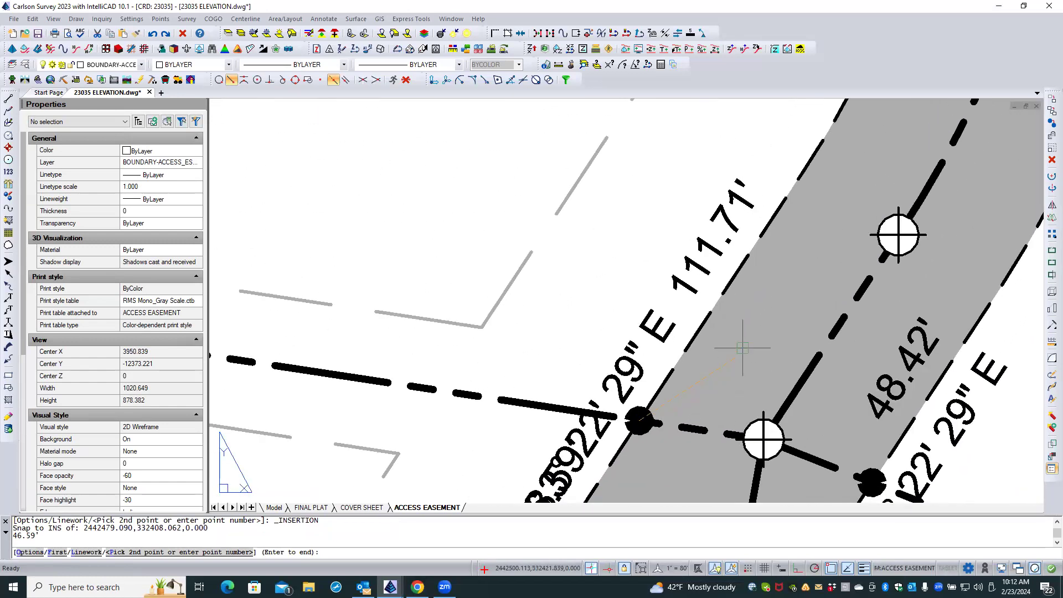
pyautogui.click(751, 260)
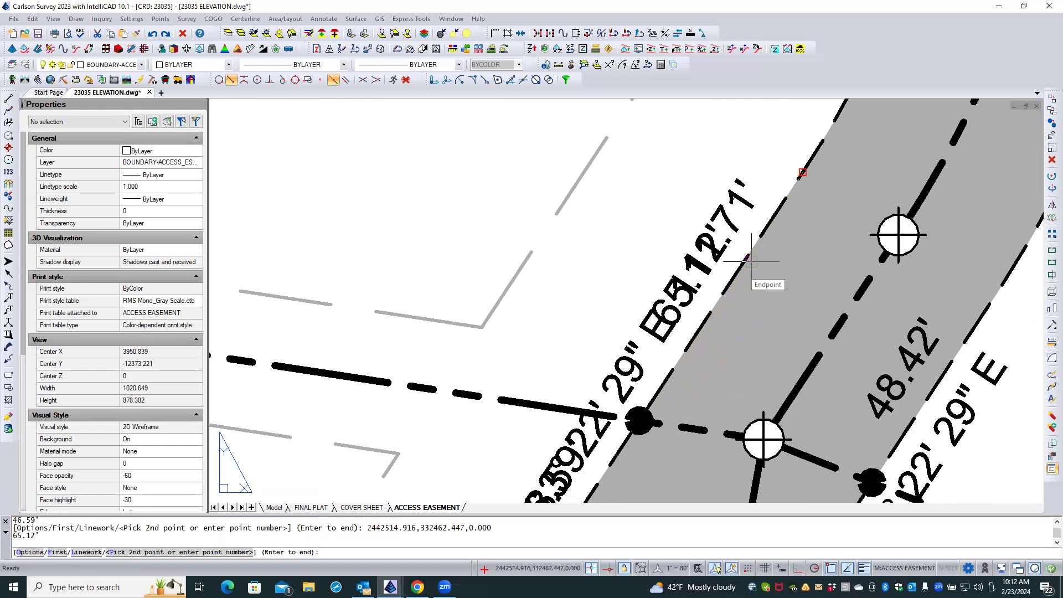
pyautogui.press('Escape')
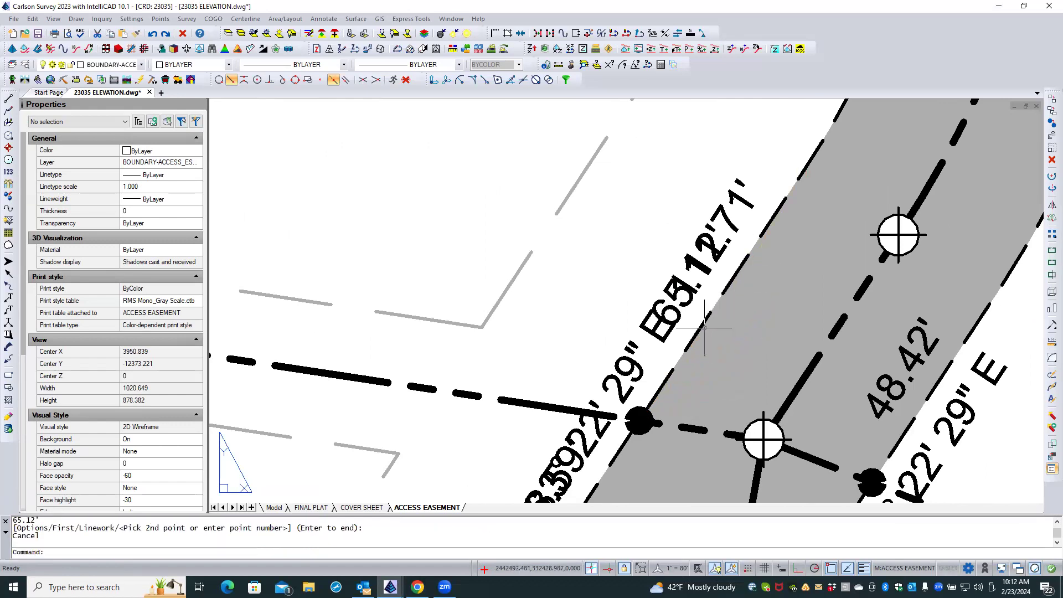
# Move the distance label north of the lot-line marker off the bearing text and across the edge into the gray hatch.
pyautogui.click(677, 311)
pyautogui.rightClick(621, 273)
pyautogui.click(659, 175)
pyautogui.click(637, 228)
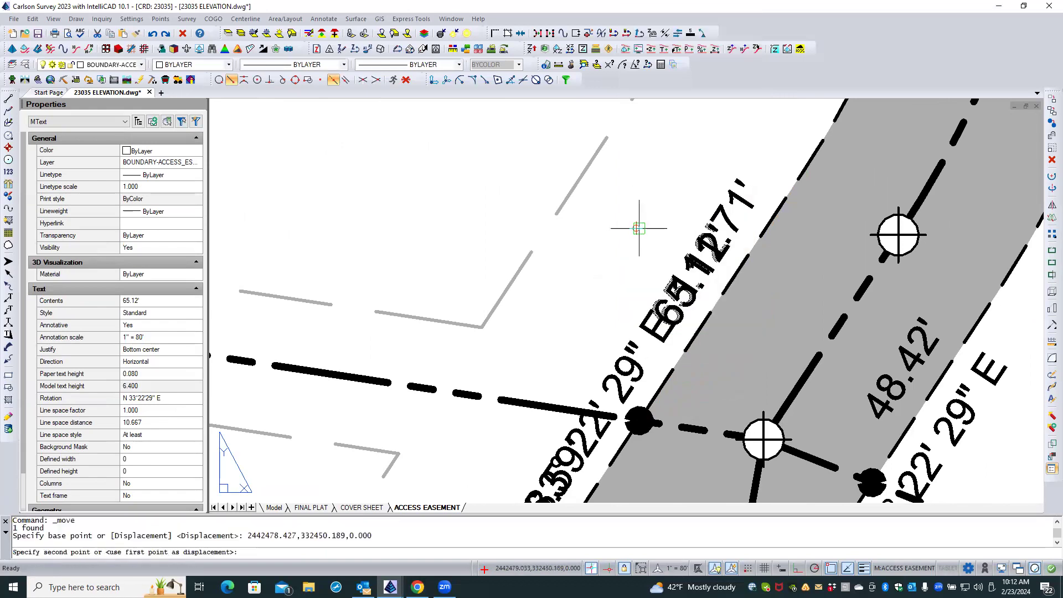
pyautogui.click(689, 262)
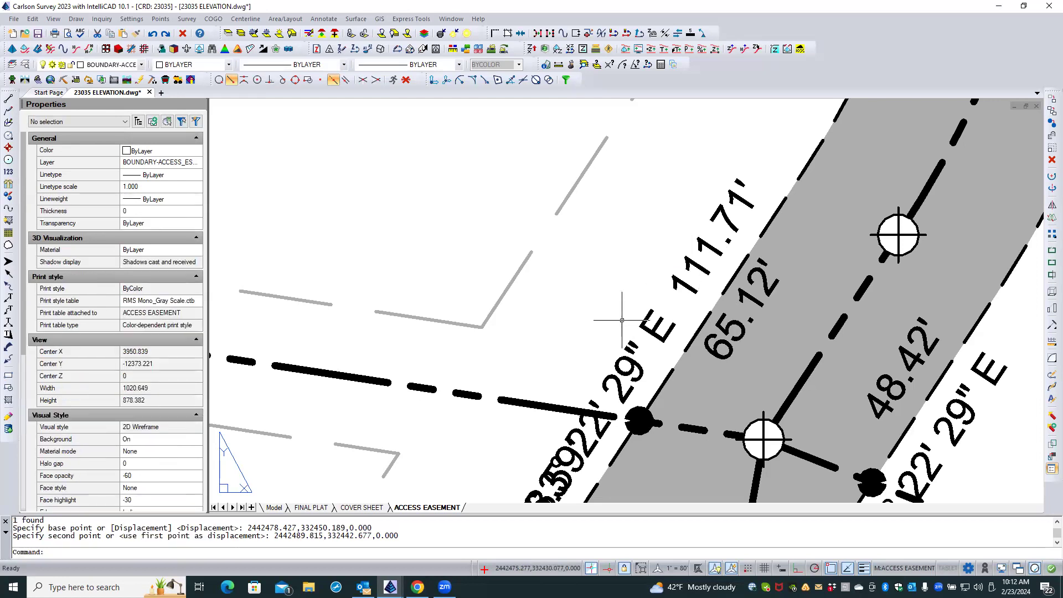
# Move the distance label south of the lot-line marker off the bearing text and across the northwest edge into the gray hatch, without object snaps.
pyautogui.scroll(1, 624, 320)
pyautogui.moveTo(624, 320); pyautogui.dragTo(739, 66, button='middle')
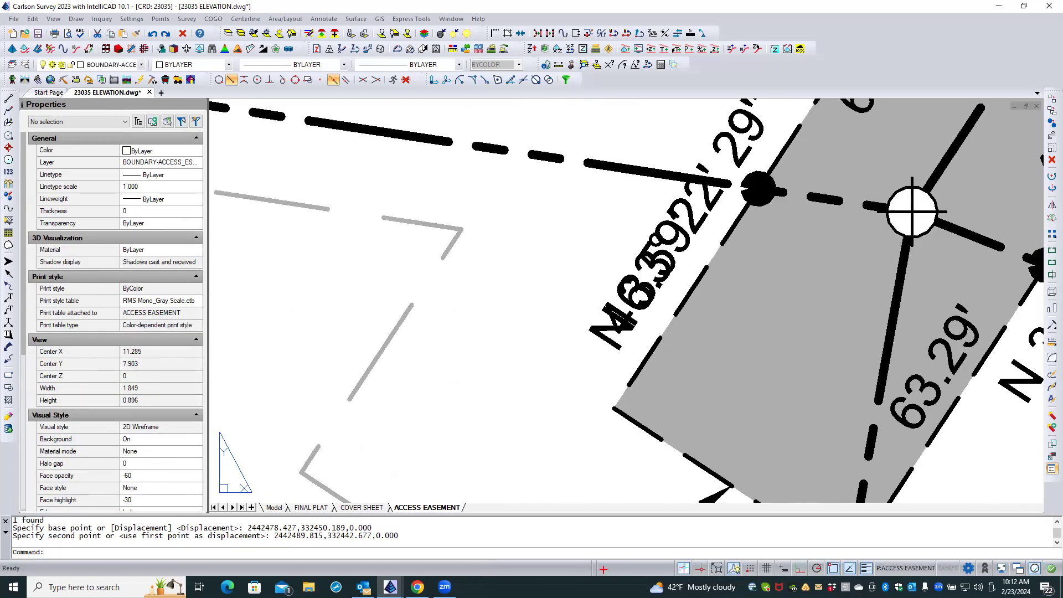
pyautogui.doubleClick(638, 268)
pyautogui.click(639, 269)
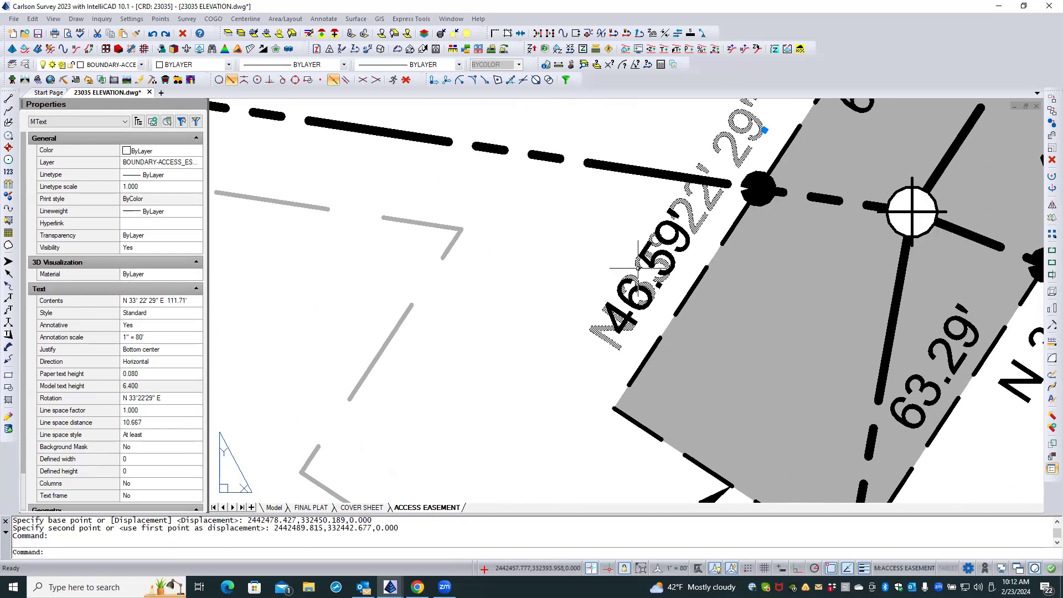
pyautogui.press('Escape')
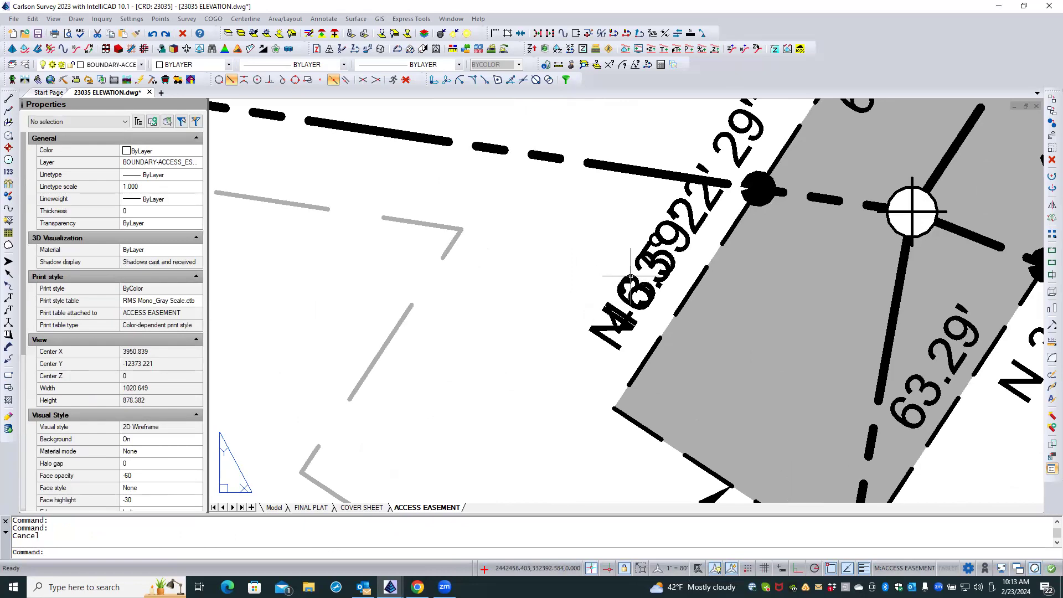
pyautogui.click(647, 245)
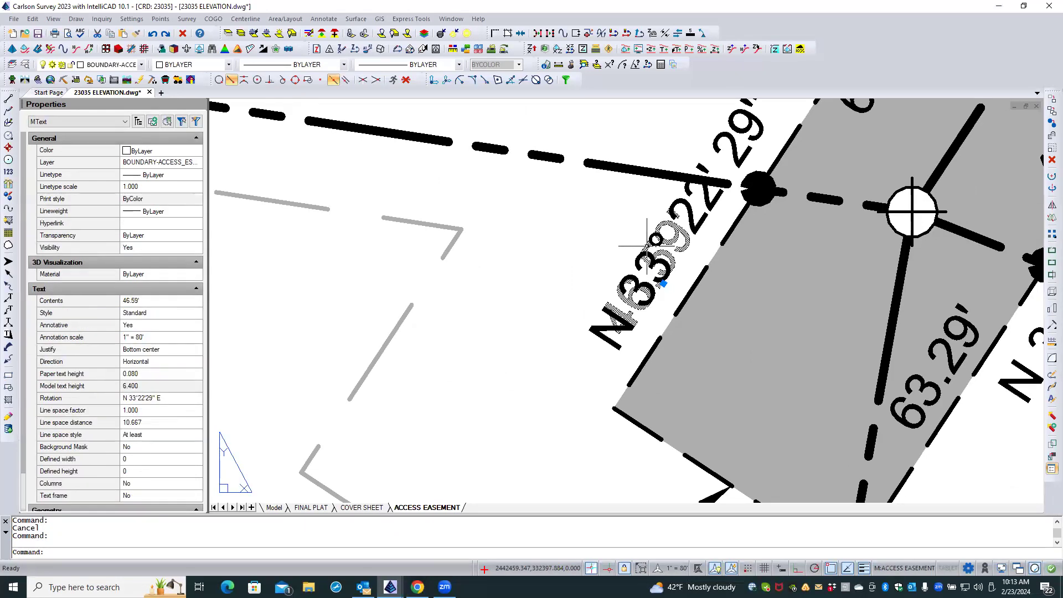
pyautogui.click(663, 284)
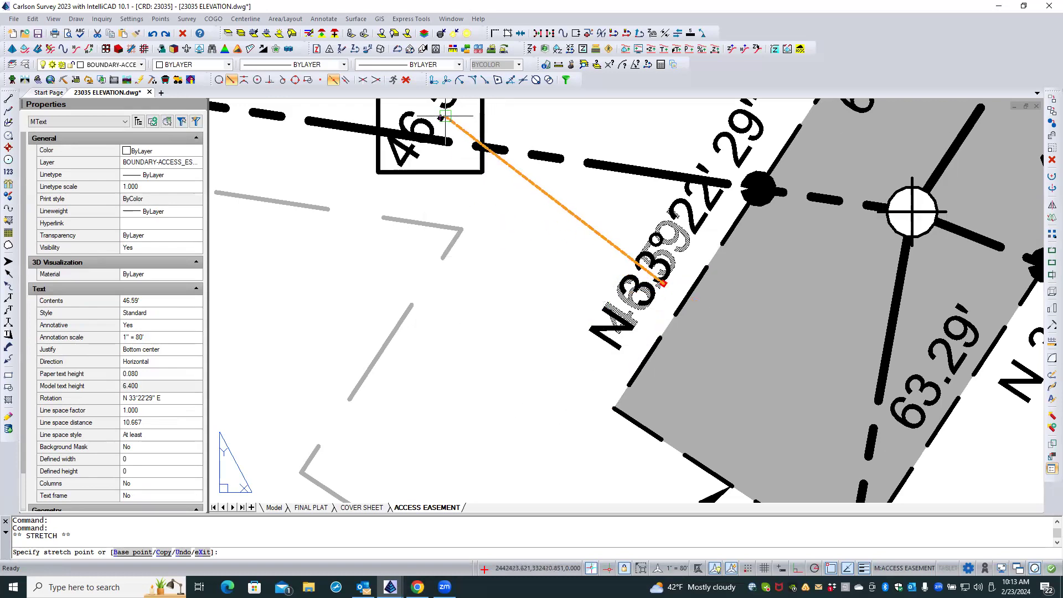
pyautogui.click(406, 82)
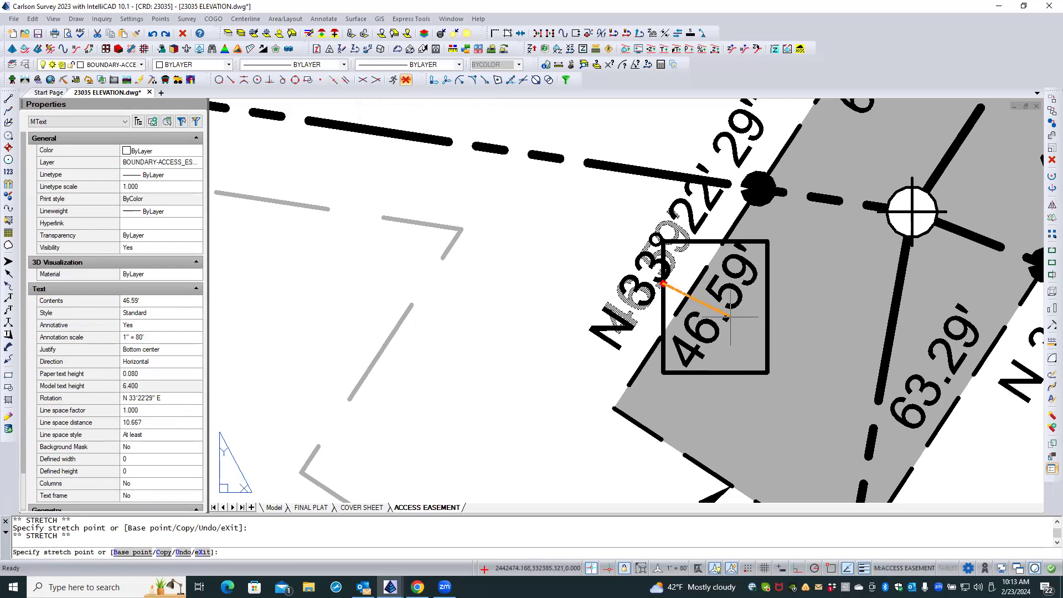
pyautogui.click(730, 318)
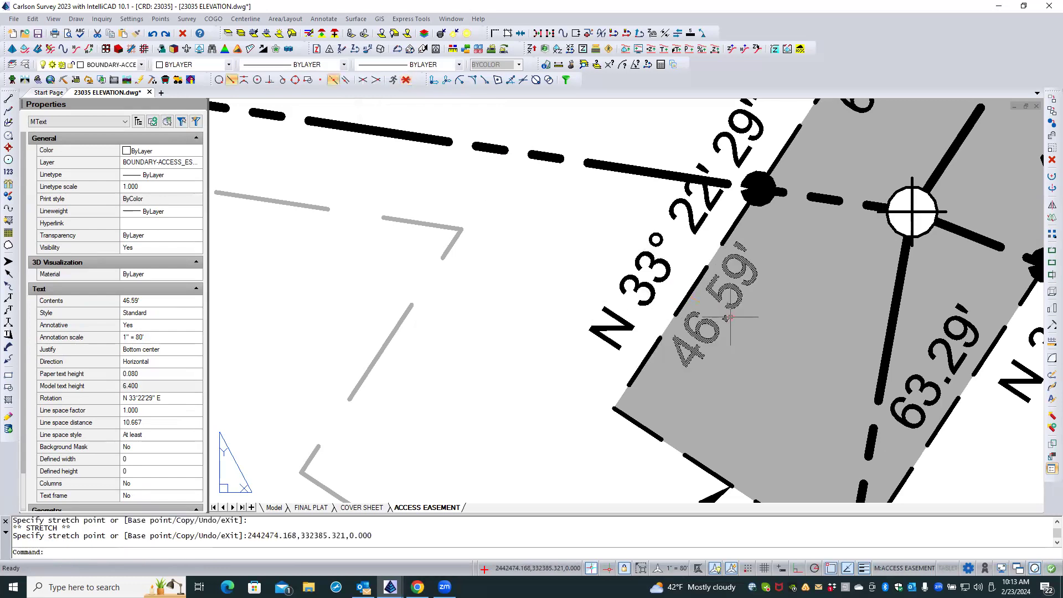
pyautogui.press('Escape')
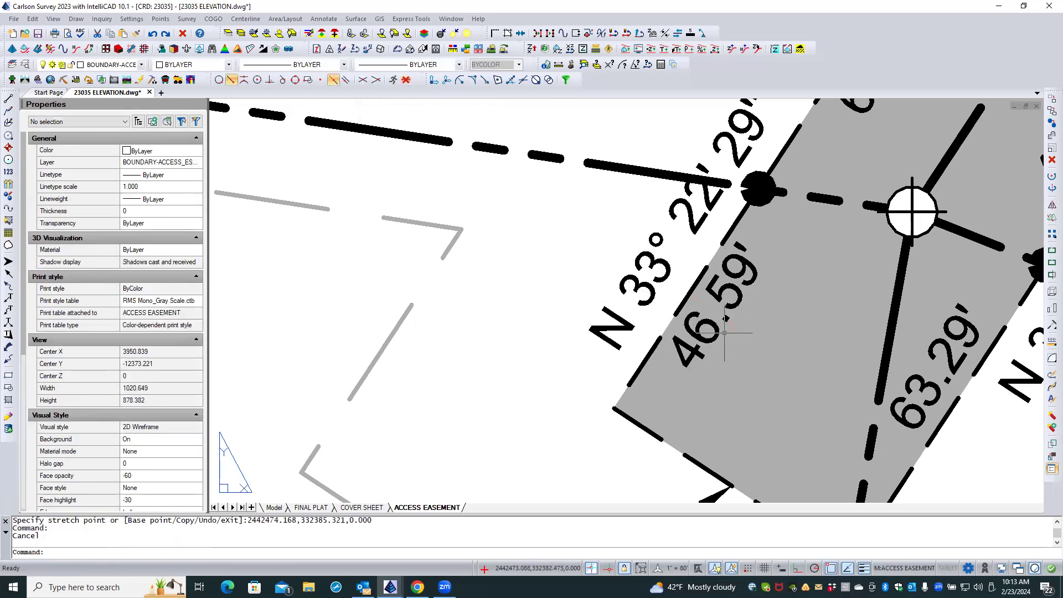
# Move the bearing-and-distance label on the east edge of the S 10° 42' 34" W stretch out of the hatch to just outside the easement.
pyautogui.scroll(-3, 726, 331)
pyautogui.scroll(1, 726, 332)
pyautogui.scroll(-1, 726, 332)
pyautogui.scroll(-1, 728, 336)
pyautogui.moveTo(730, 340); pyautogui.dragTo(614, 441, button='middle')
pyautogui.moveTo(745, 301); pyautogui.dragTo(651, 423, button='middle')
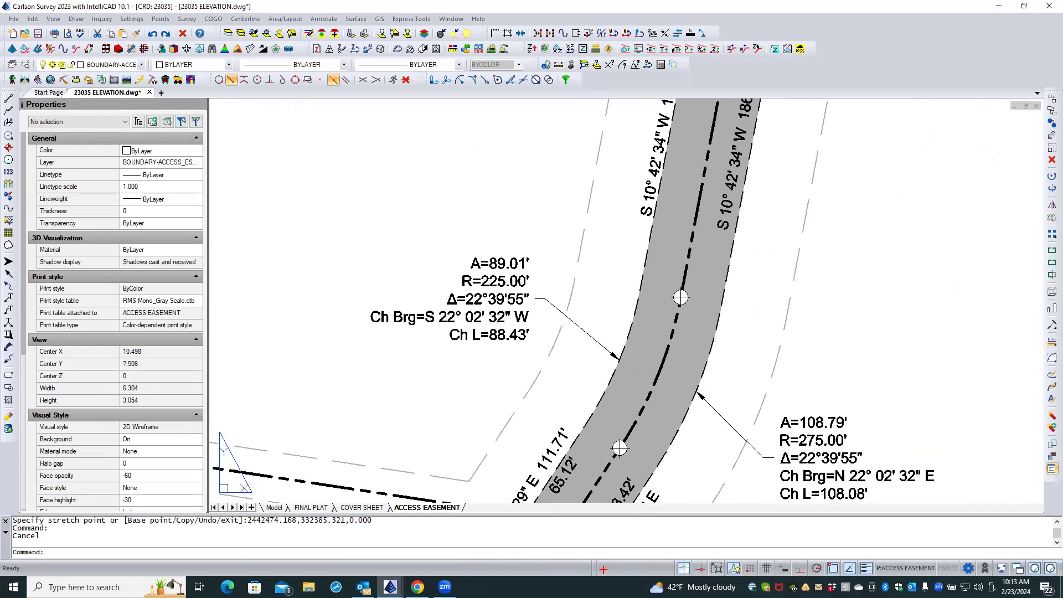
pyautogui.doubleClick(651, 423)
pyautogui.scroll(2, 651, 423)
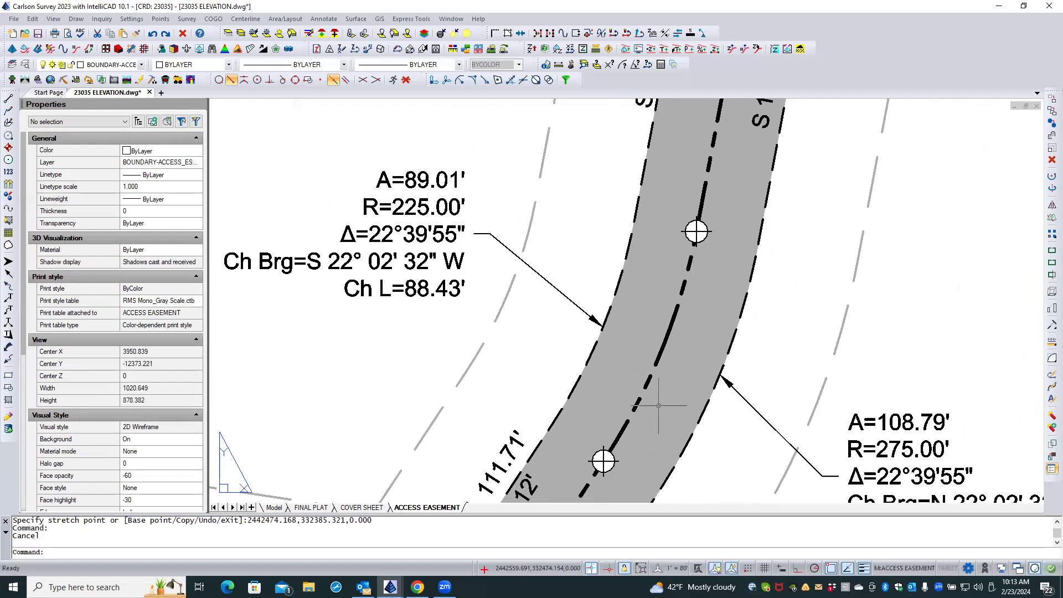
pyautogui.scroll(-4, 677, 380)
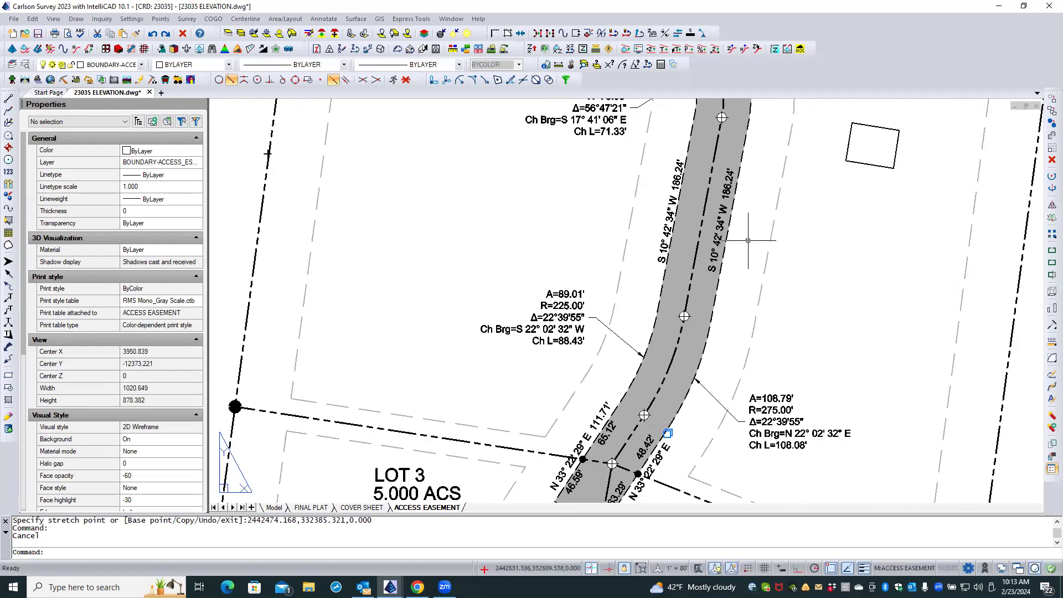
pyautogui.click(725, 218)
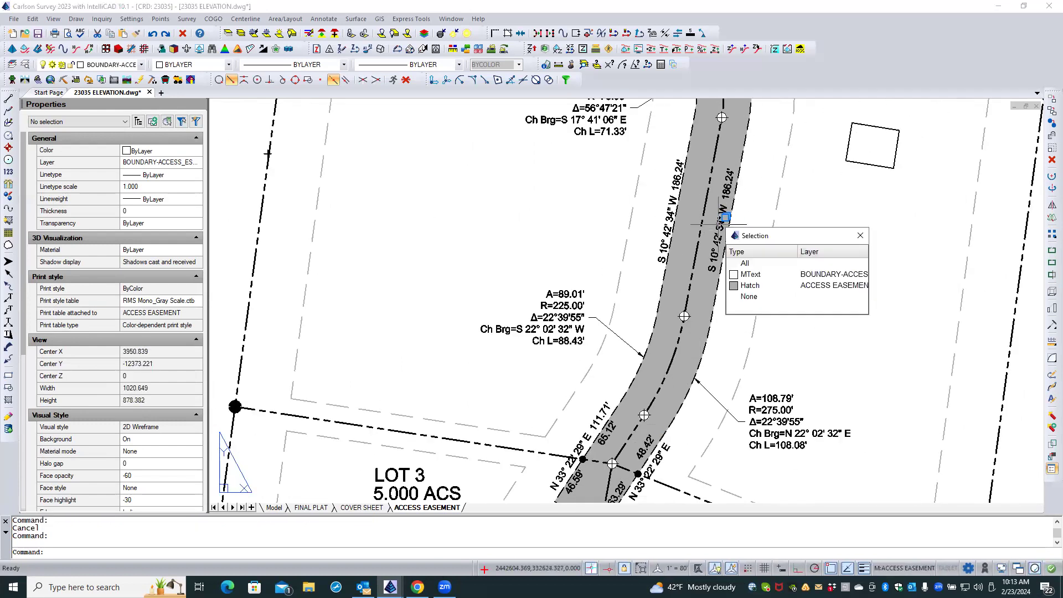
pyautogui.click(741, 275)
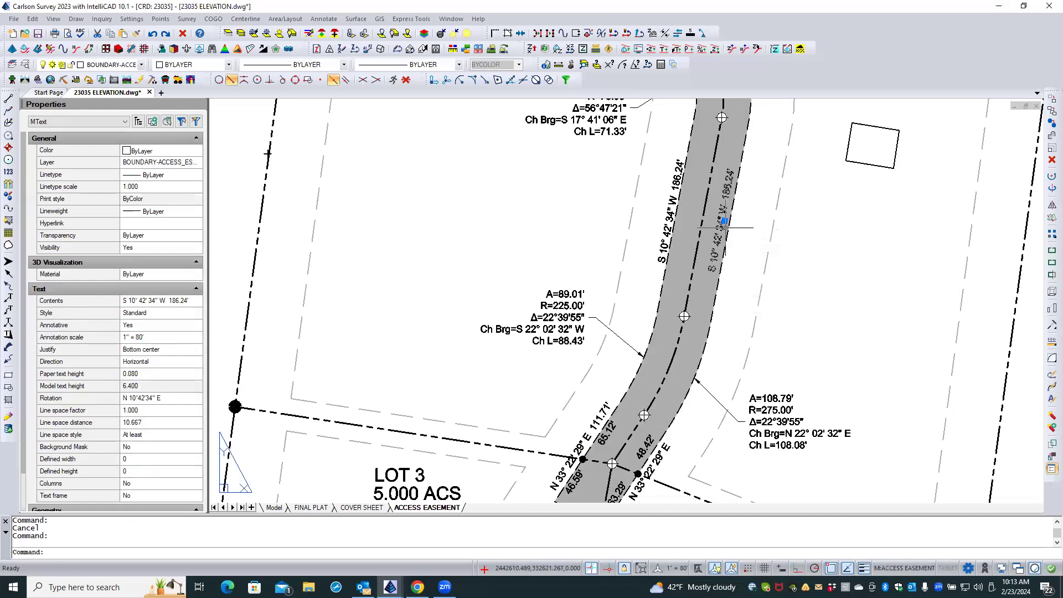
pyautogui.click(724, 222)
pyautogui.click(724, 221)
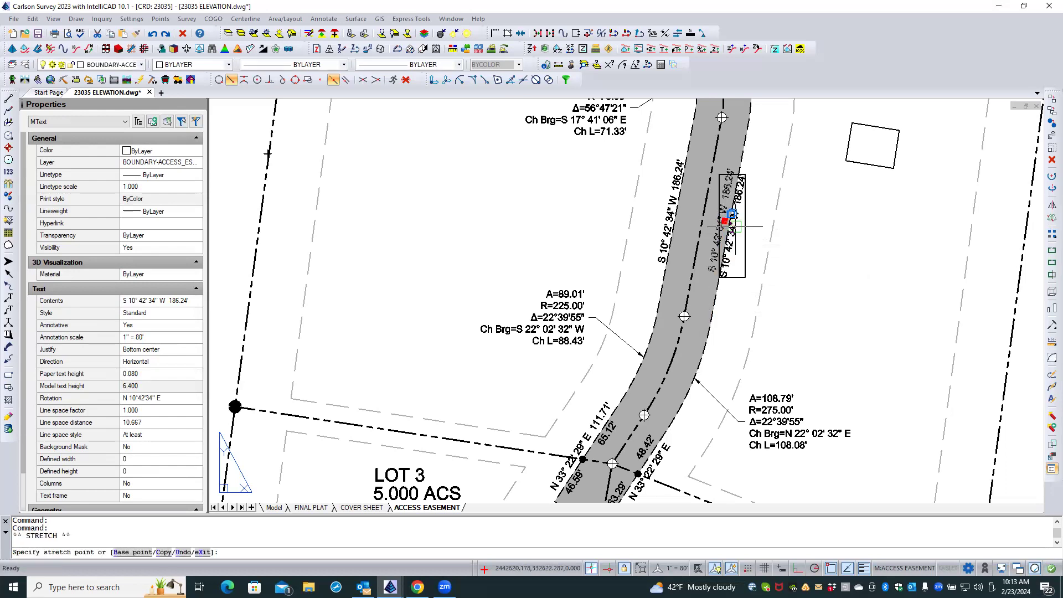
pyautogui.click(406, 81)
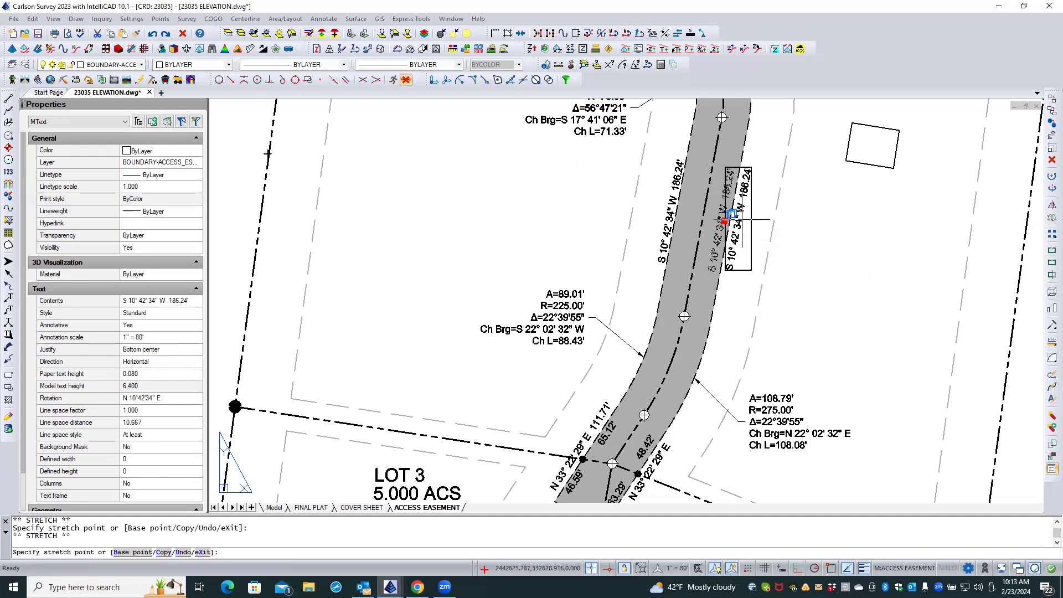
pyautogui.click(731, 219)
pyautogui.press('Escape')
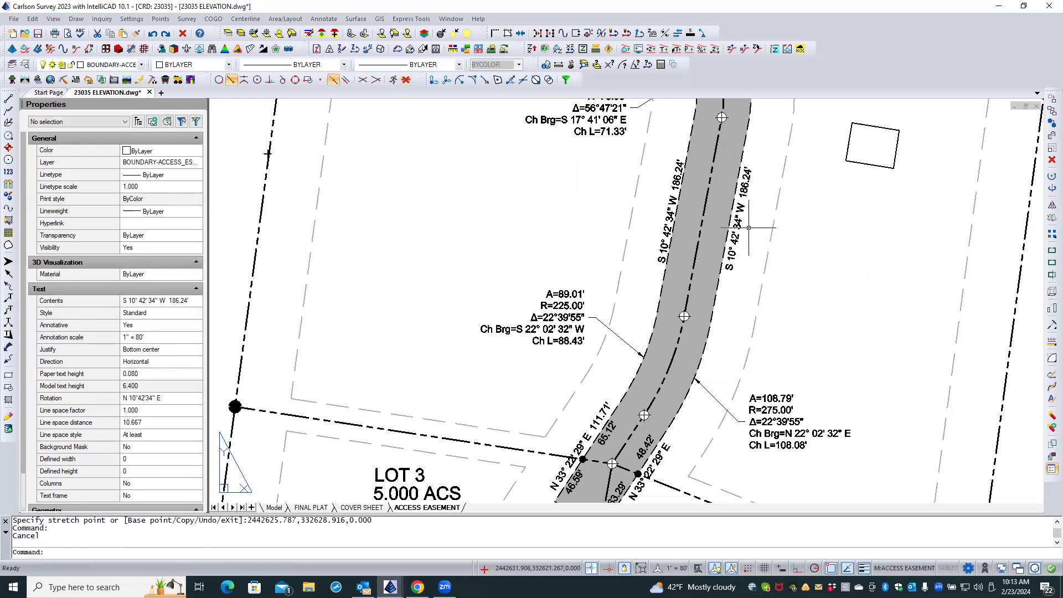
# Review the easement labels across the sheet and bring up the Flip Labels commands for the straight-edge bearings.
pyautogui.scroll(-4, 748, 227)
pyautogui.scroll(-2, 751, 228)
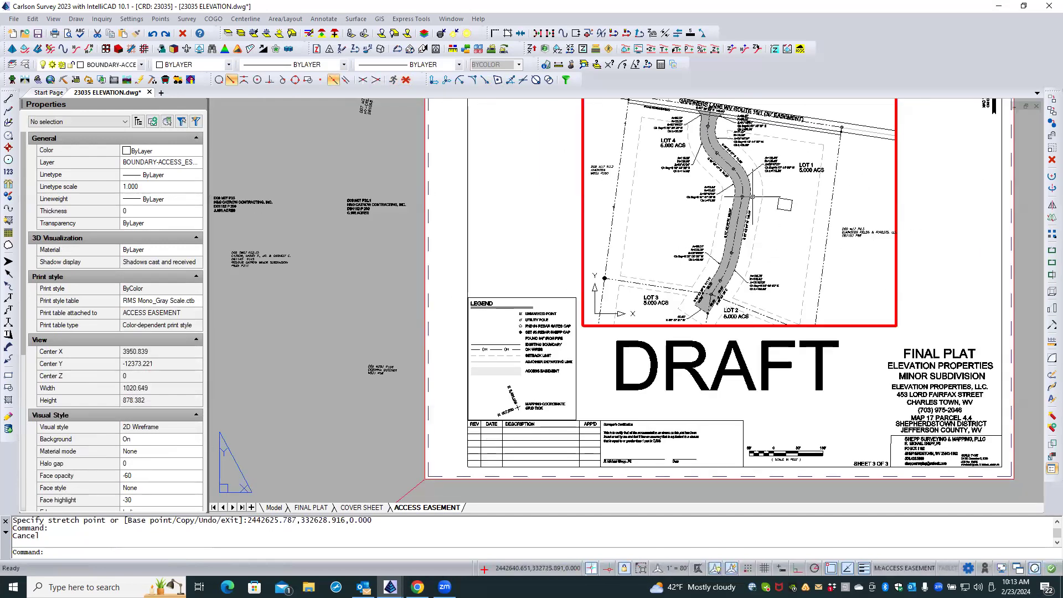
pyautogui.scroll(1, 754, 182)
pyautogui.scroll(1, 755, 184)
pyautogui.moveTo(755, 184); pyautogui.dragTo(758, 283, button='middle')
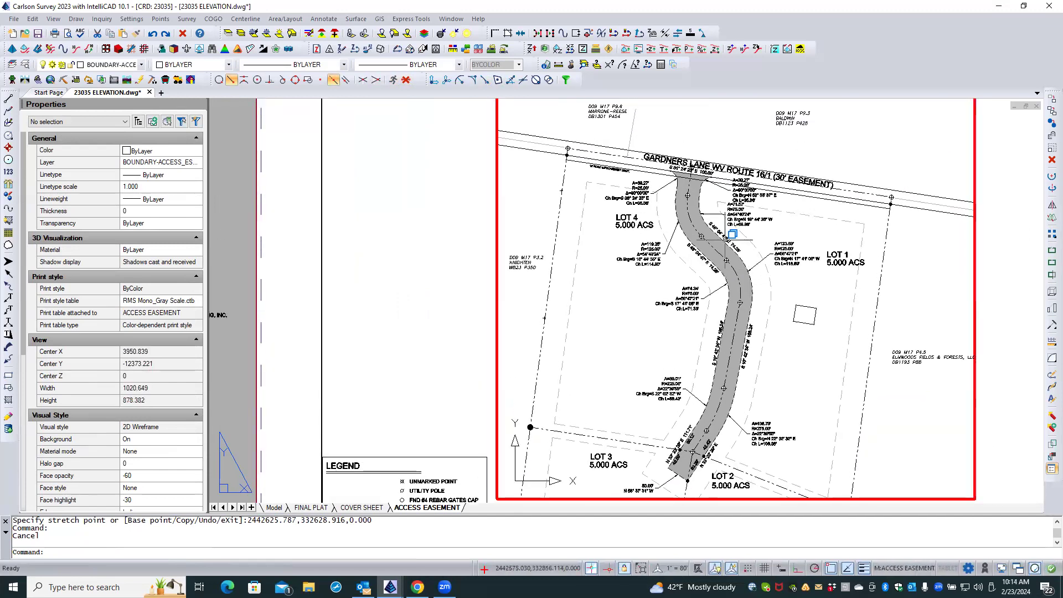
pyautogui.scroll(2, 725, 229)
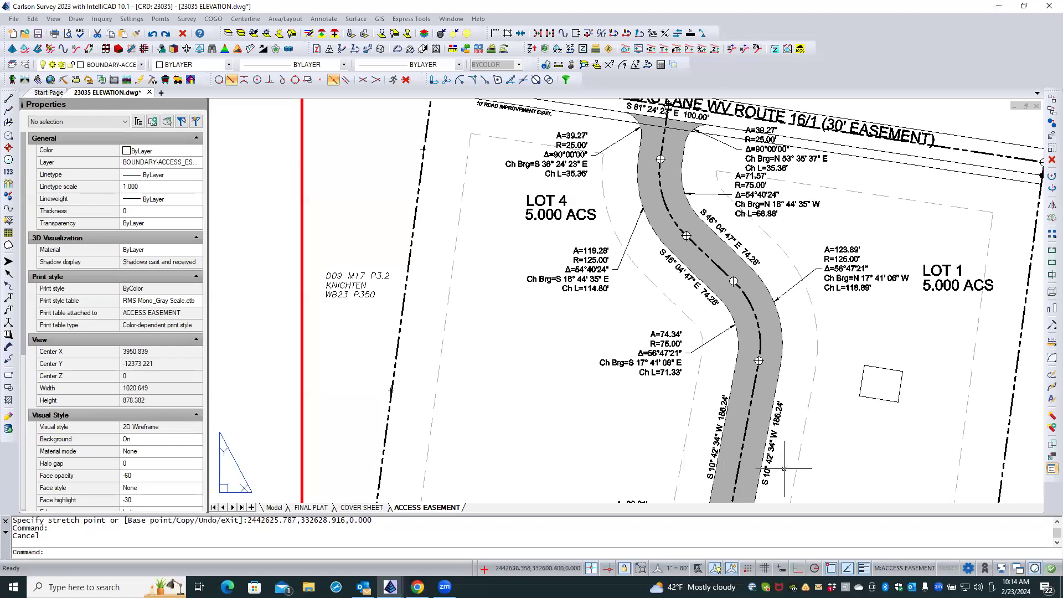
pyautogui.scroll(2, 786, 470)
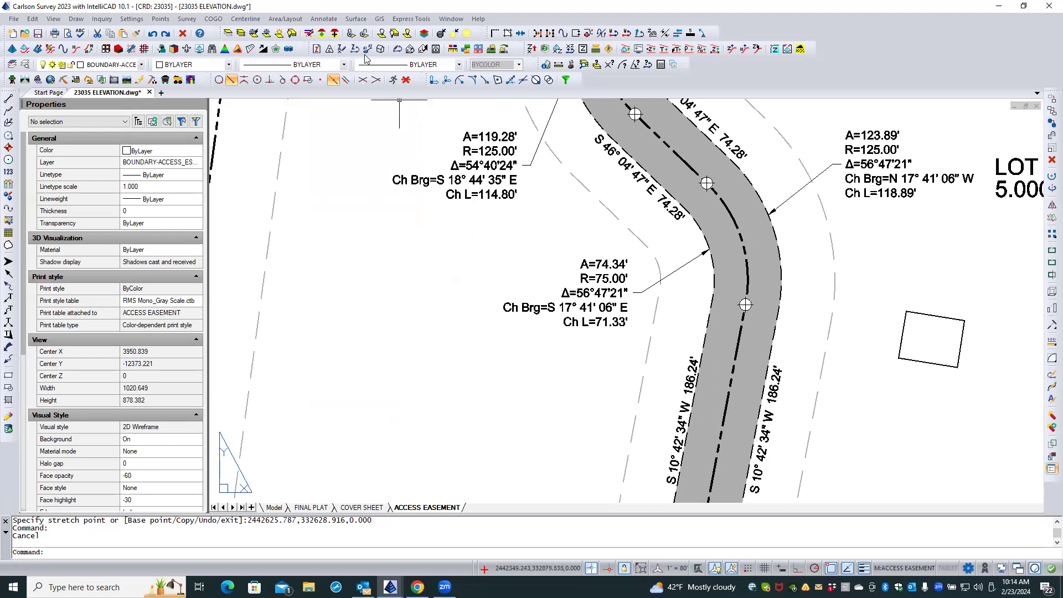
pyautogui.click(324, 19)
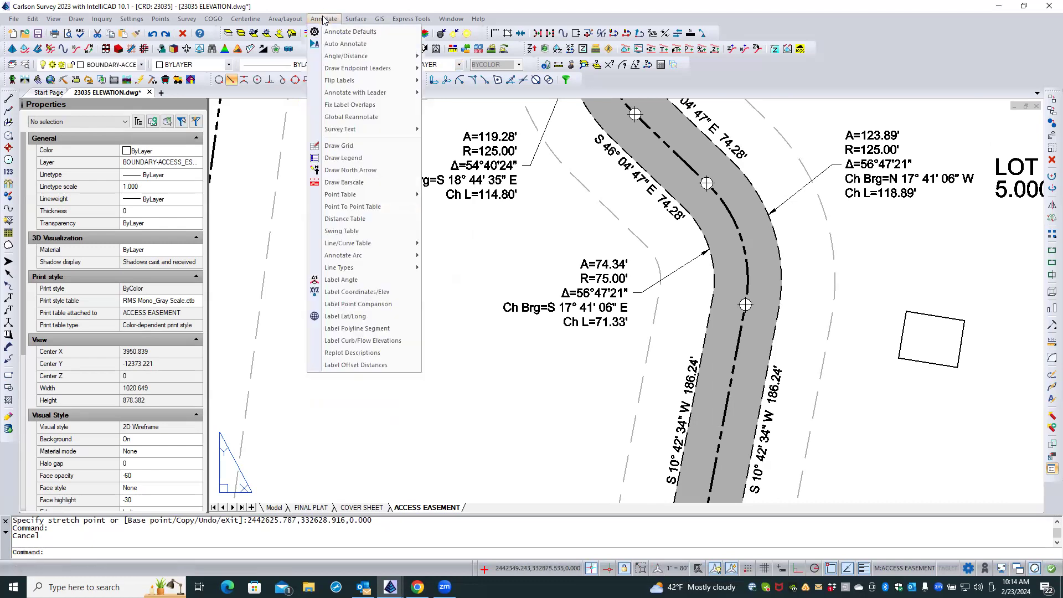
pyautogui.moveTo(341, 83)
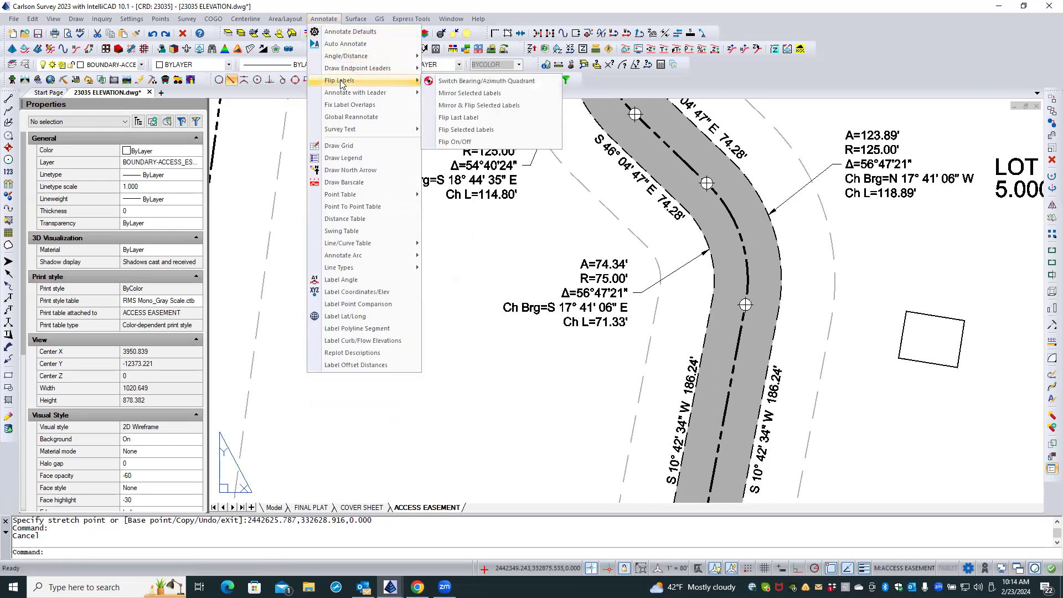
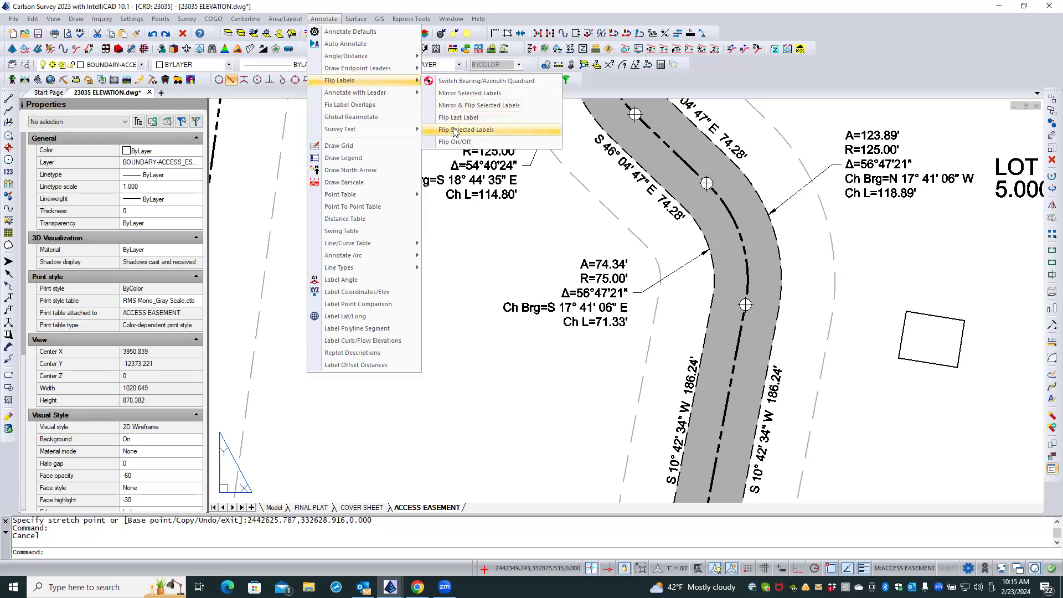
# Try flipping the 186.24' bearing label along the access easement's east side, and undo the flip.
pyautogui.click(454, 131)
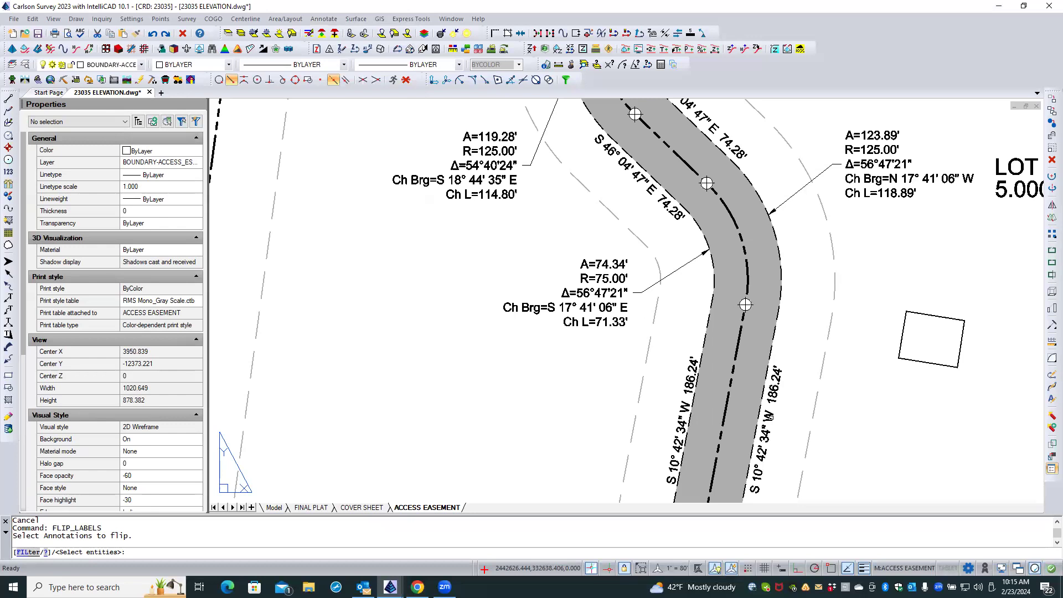
pyautogui.click(772, 417)
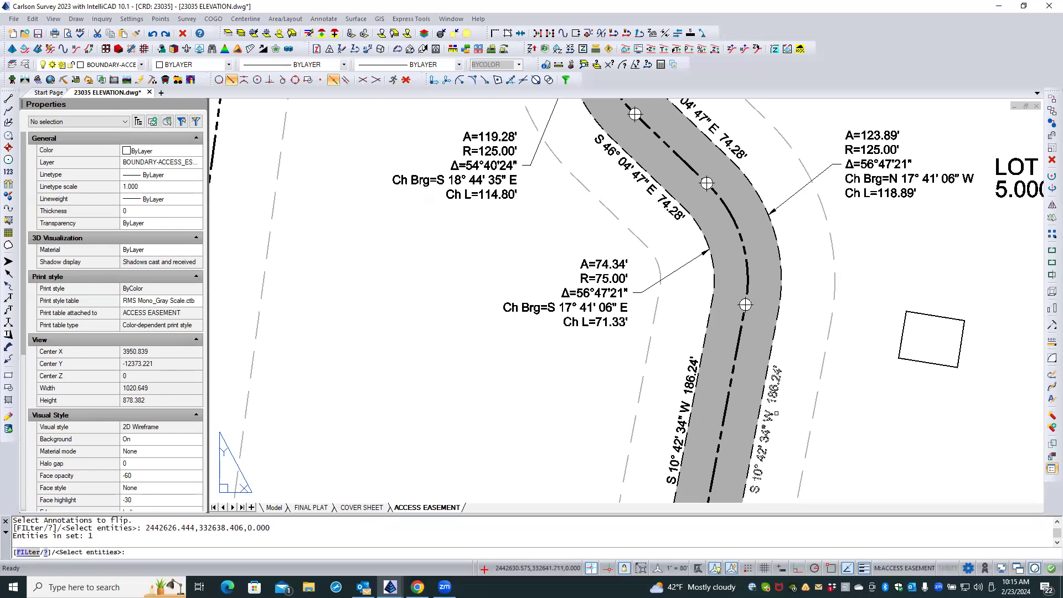
pyautogui.press('Return')
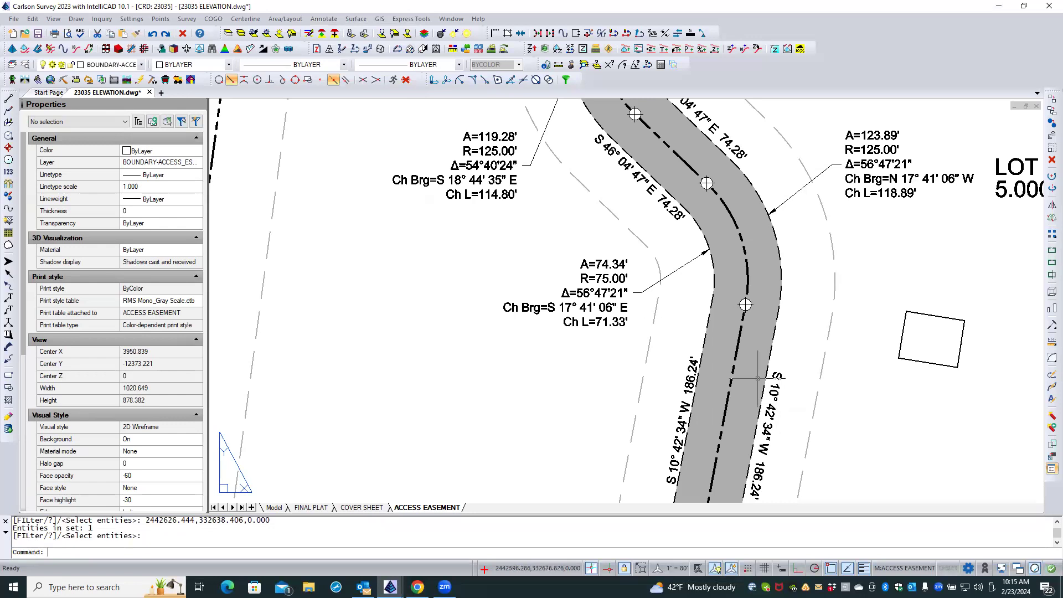
pyautogui.click(153, 34)
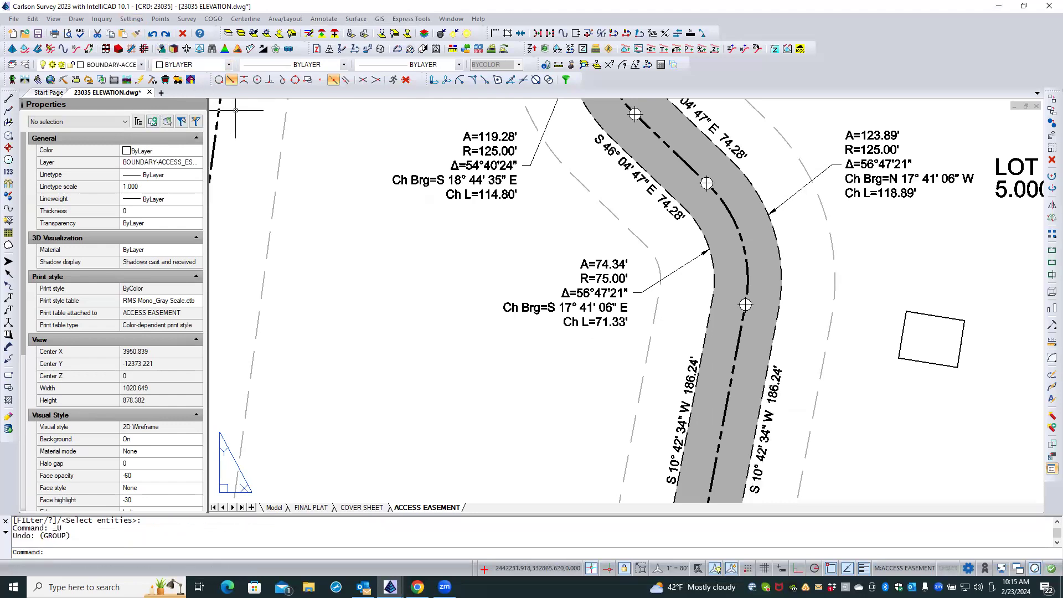
# Switch the bearing quadrant of the 186.24' and 74.28' labels along the access easement's east side.
pyautogui.click(332, 20)
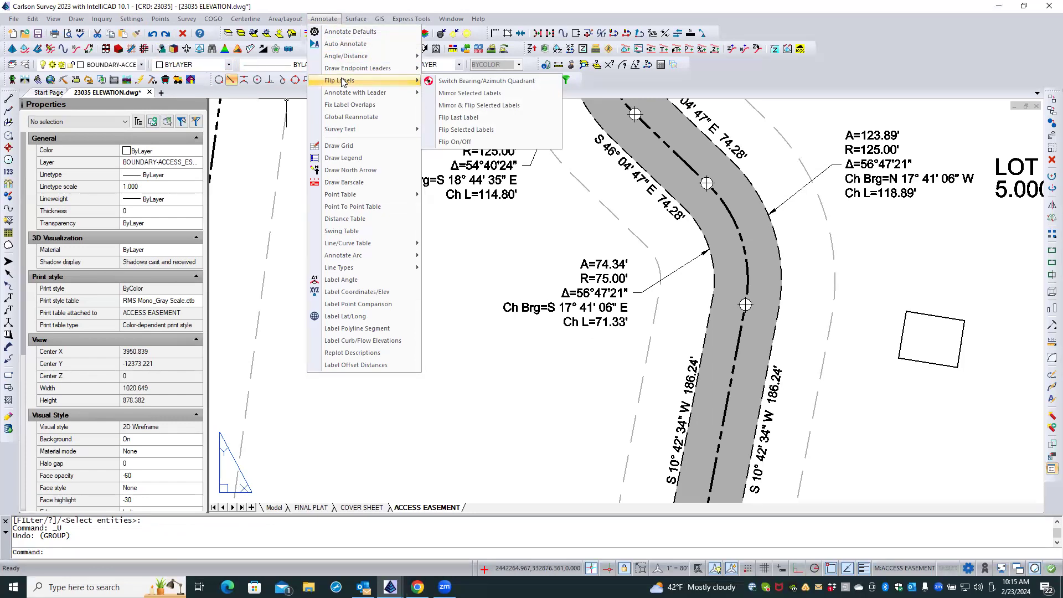
pyautogui.click(467, 81)
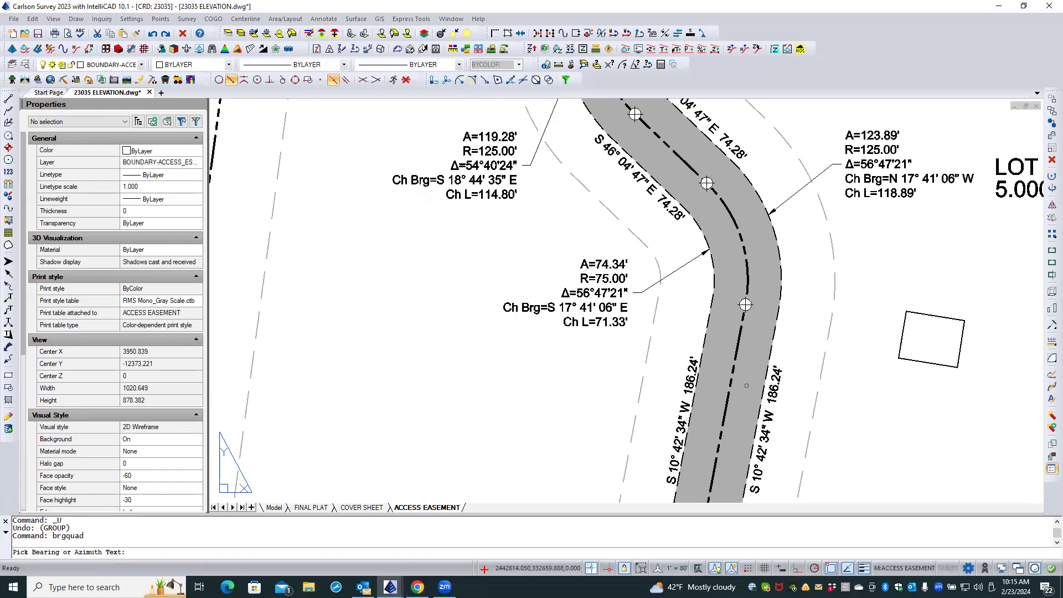
pyautogui.click(763, 438)
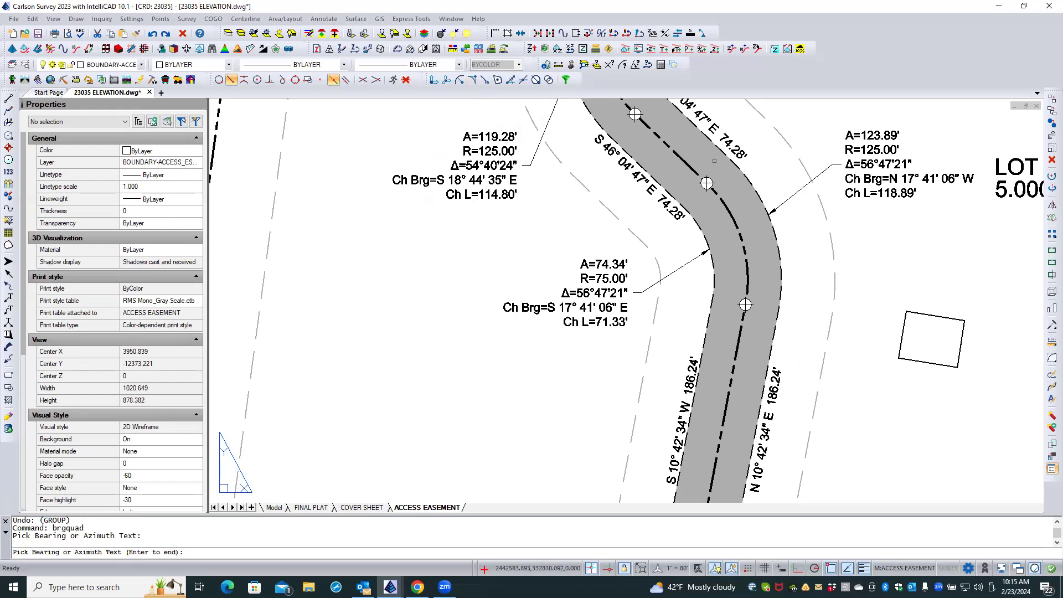
pyautogui.scroll(-2, 716, 166)
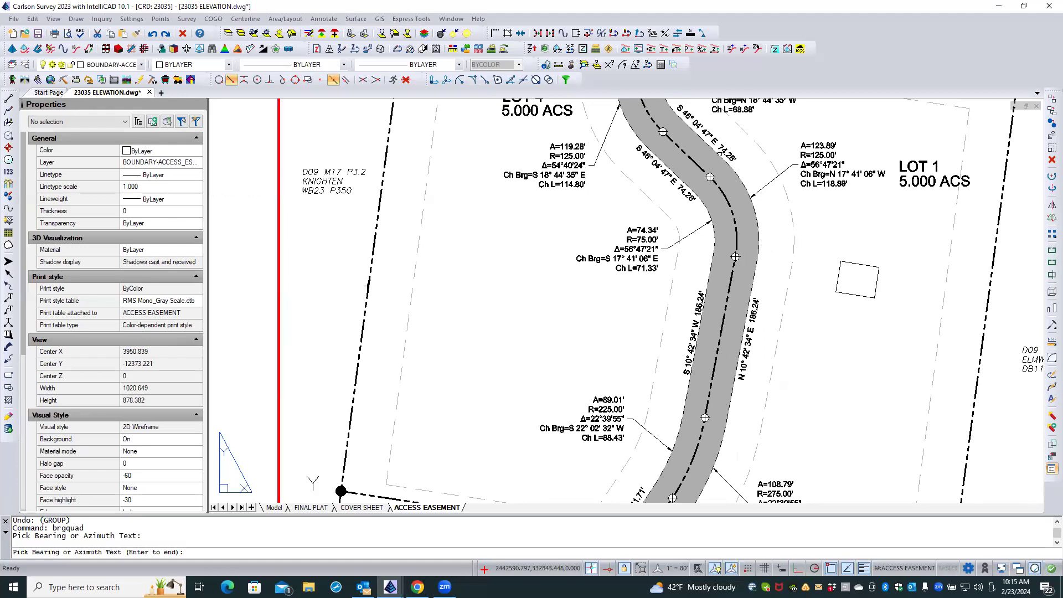
pyautogui.click(710, 134)
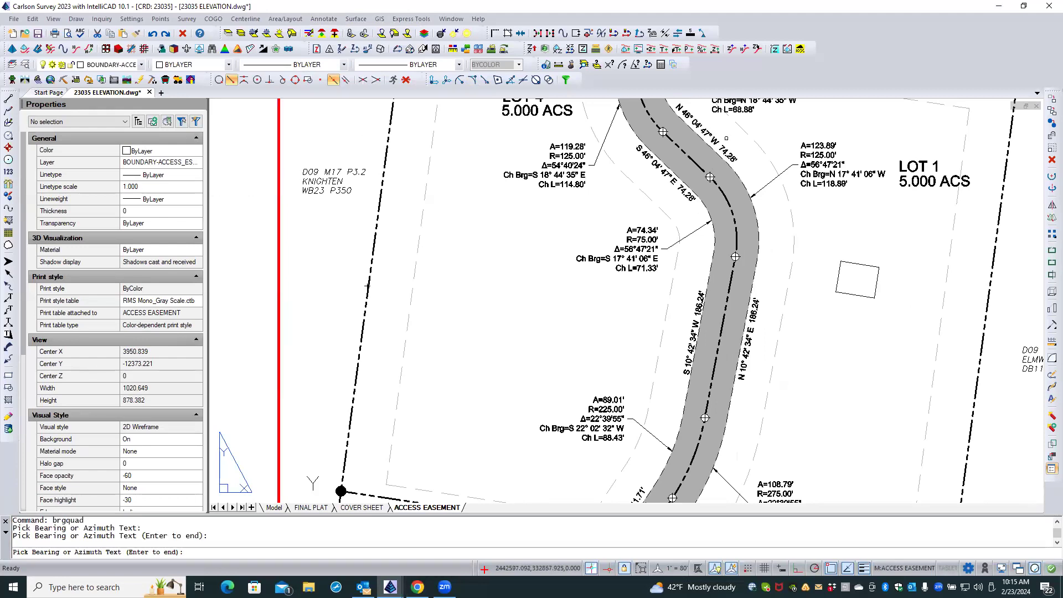
pyautogui.moveTo(650, 203); pyautogui.dragTo(673, 394, button='middle')
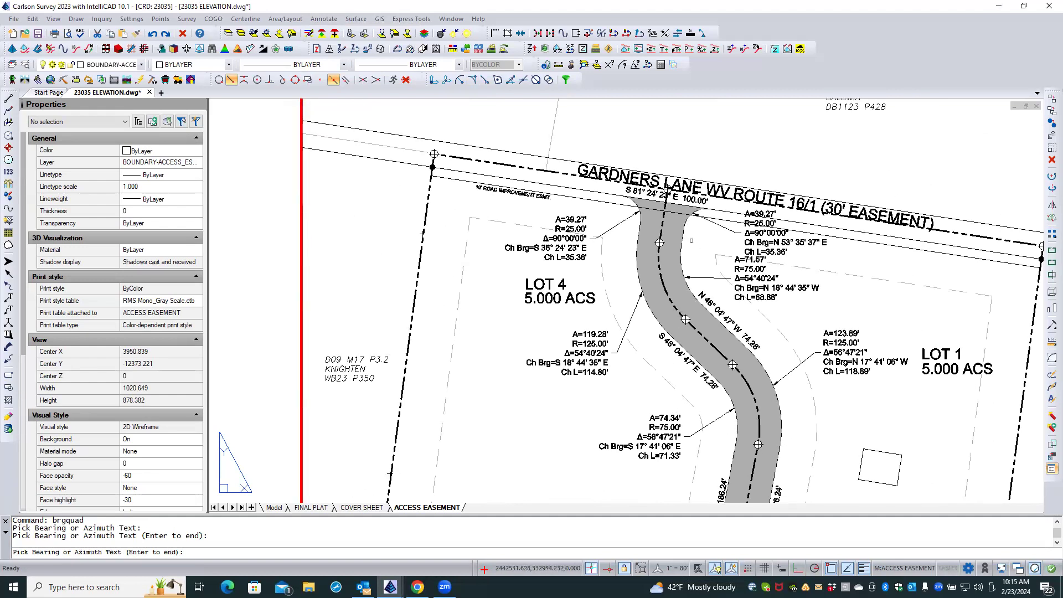
pyautogui.press('Escape')
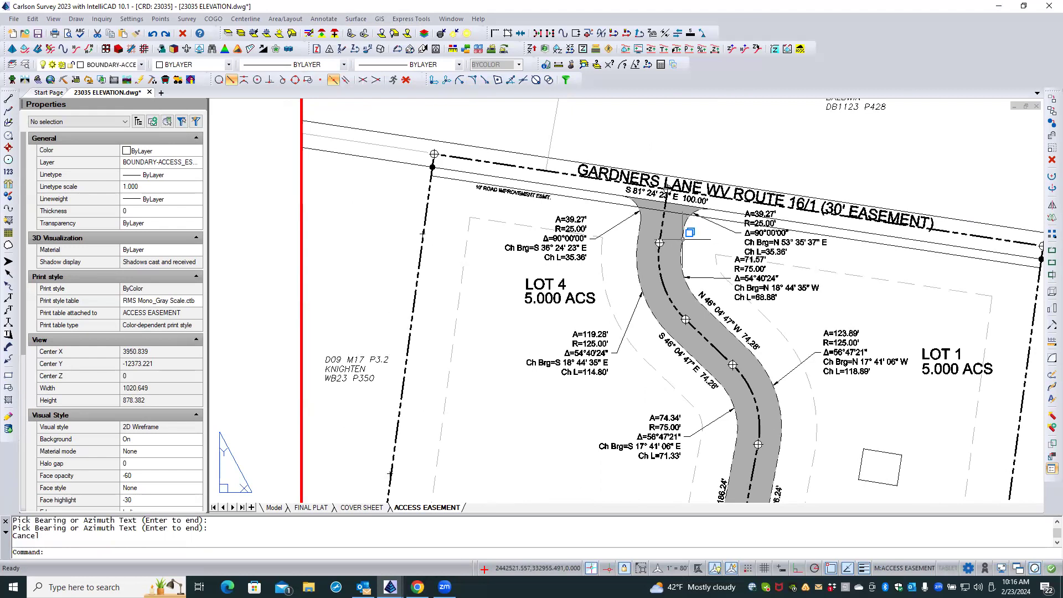
# Inspect the properties of the access easement polyline near the Gardners Lane entrance.
pyautogui.click(683, 239)
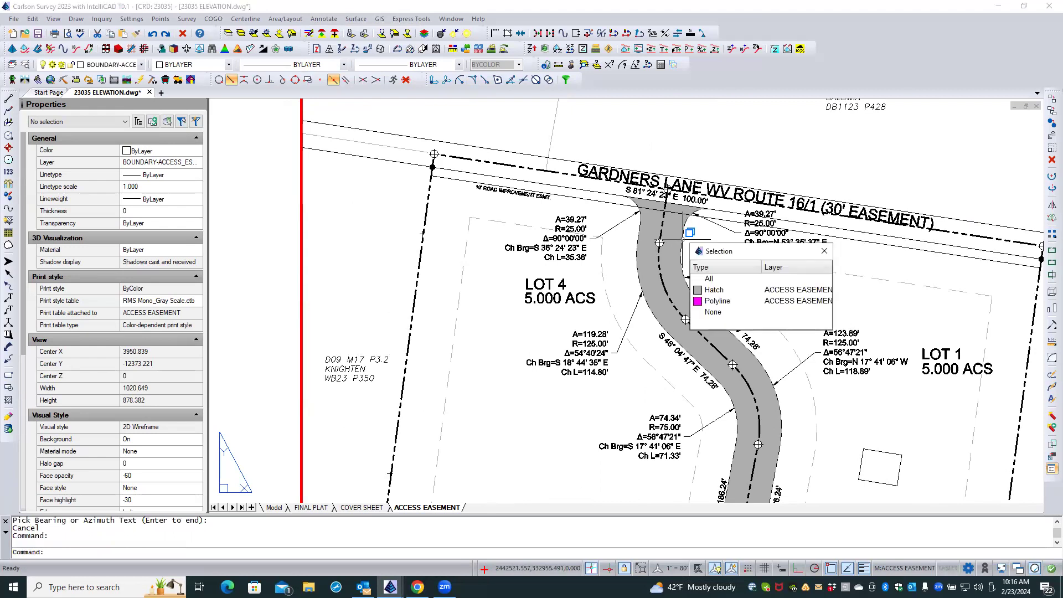
pyautogui.click(718, 301)
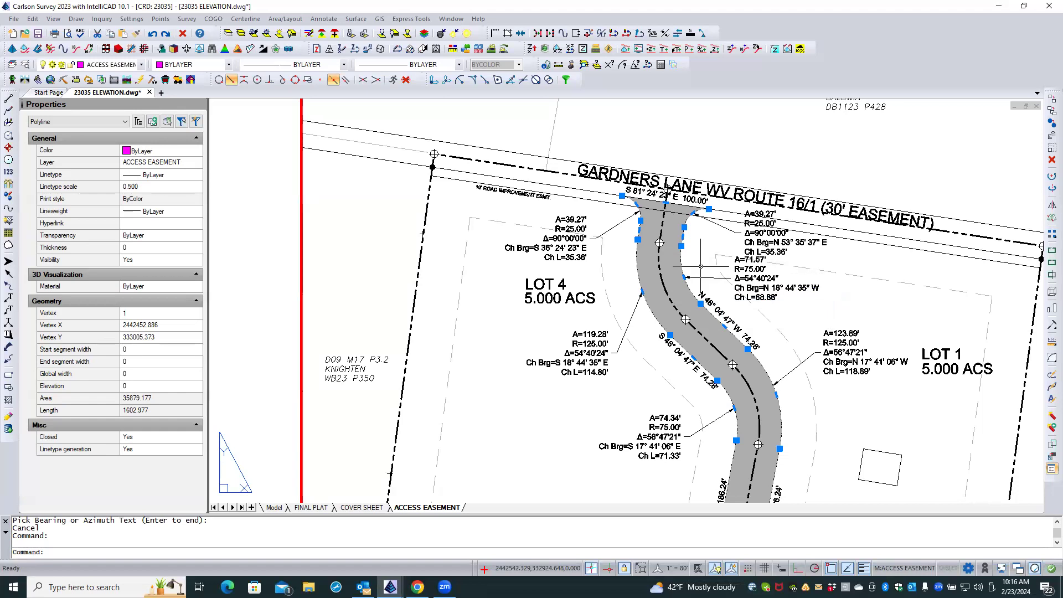
pyautogui.press('Escape')
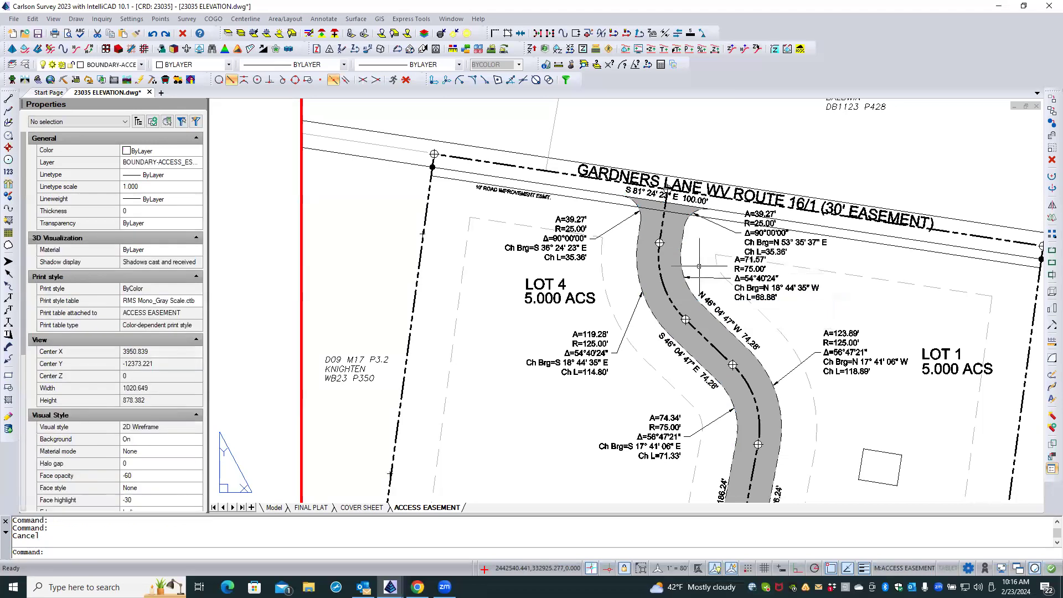
# Label the short straight segment below the entrance curve on the easement's west side with a bearing-distance leader, using the Linework option.
pyautogui.click(323, 20)
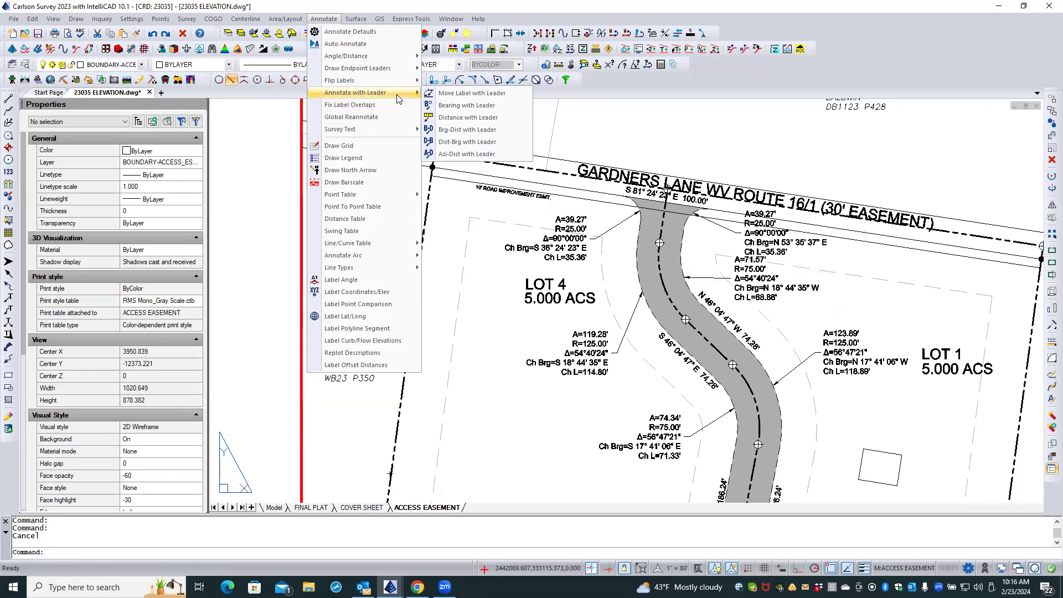
pyautogui.click(433, 129)
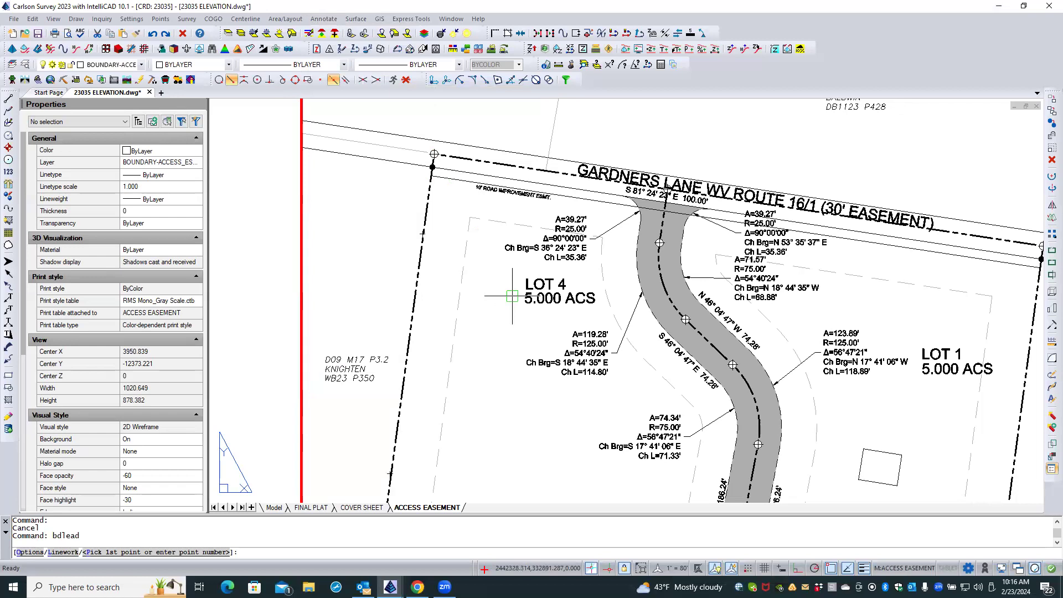
pyautogui.write('L')
pyautogui.press('Return')
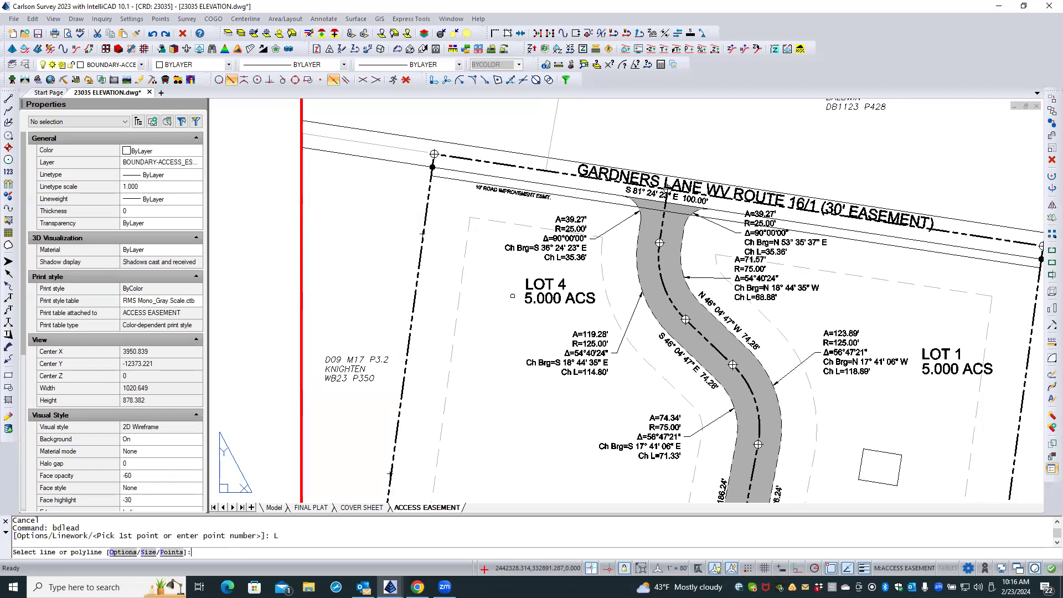
pyautogui.scroll(3, 607, 267)
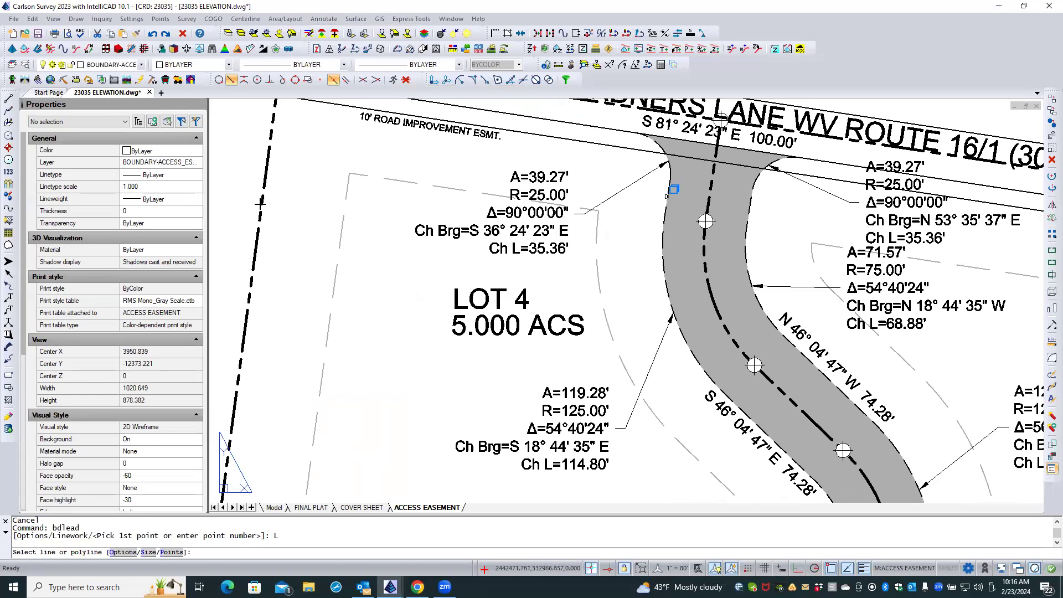
pyautogui.click(672, 192)
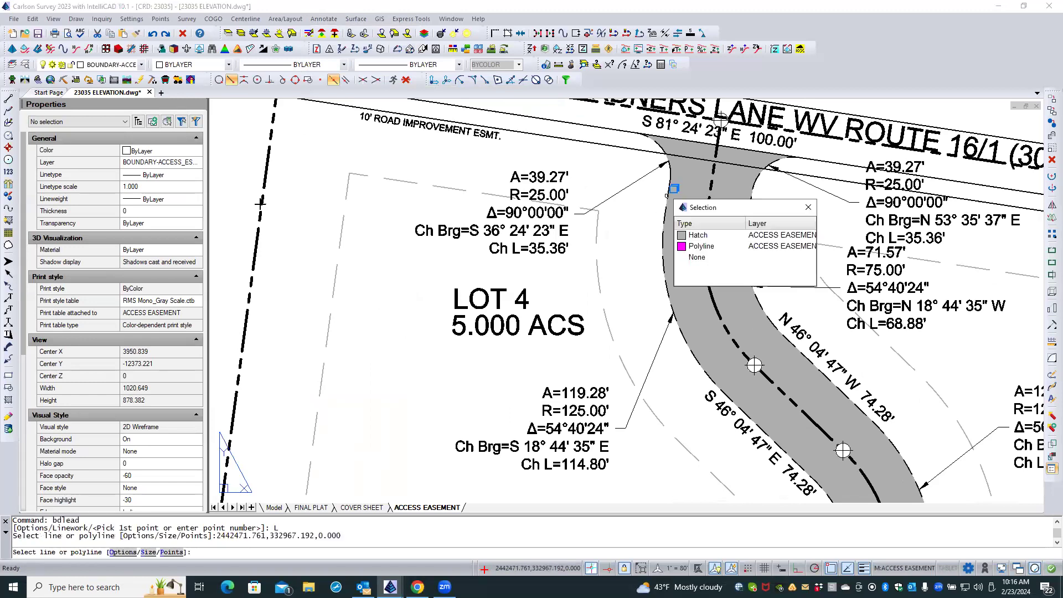
pyautogui.click(694, 247)
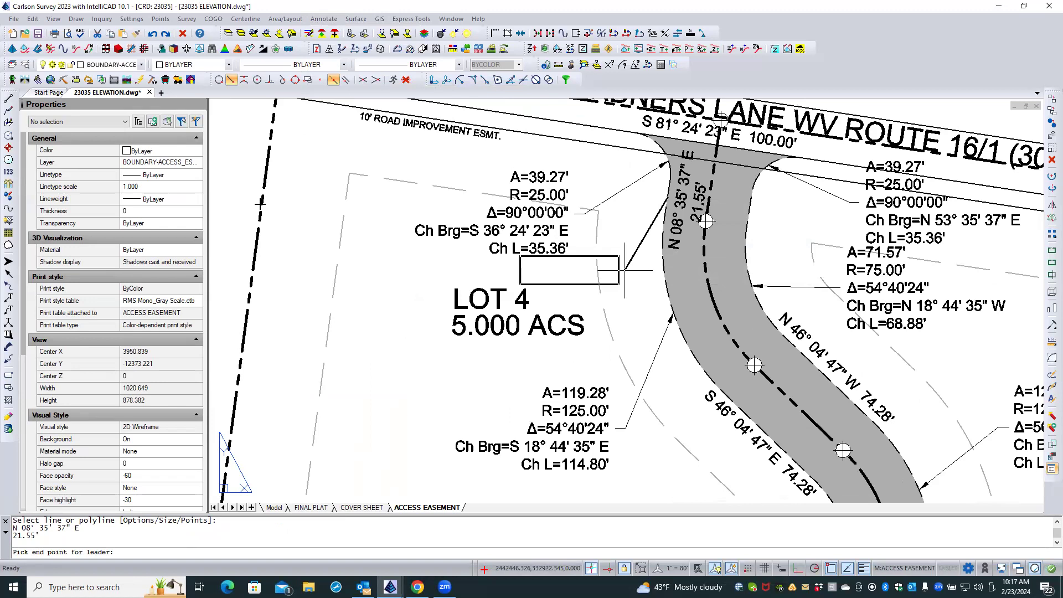
pyautogui.click(625, 270)
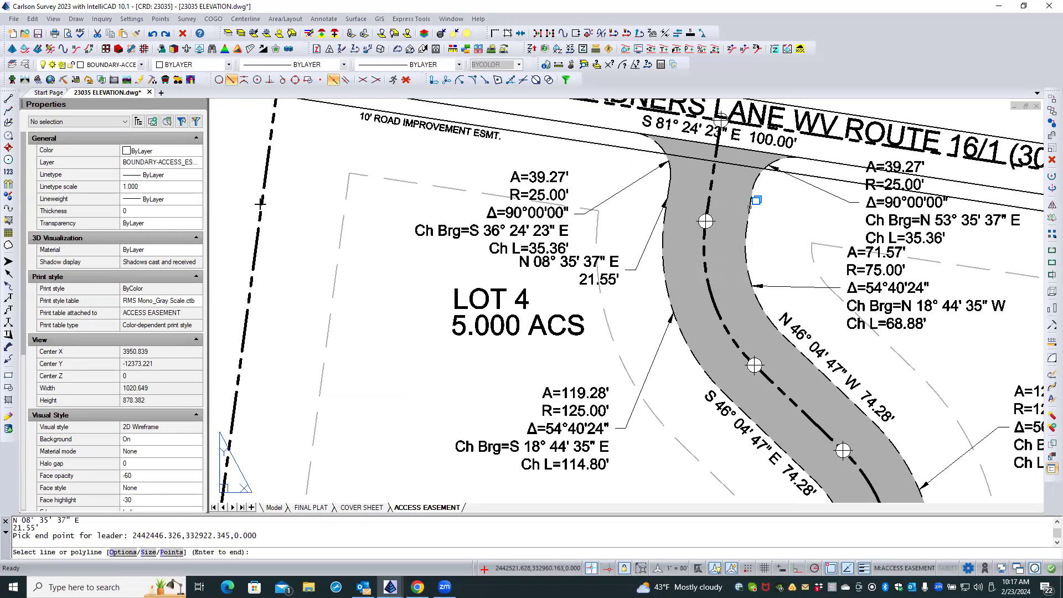
# Add a bearing-distance leader label to the matching short segment on the easement's east side.
pyautogui.click(752, 203)
pyautogui.click(779, 266)
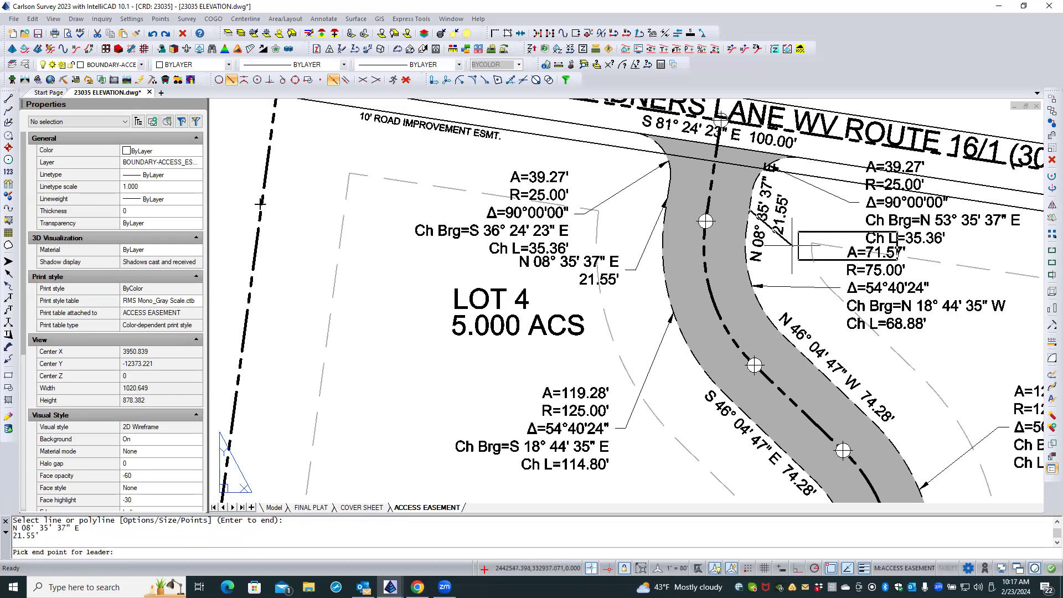
pyautogui.click(801, 247)
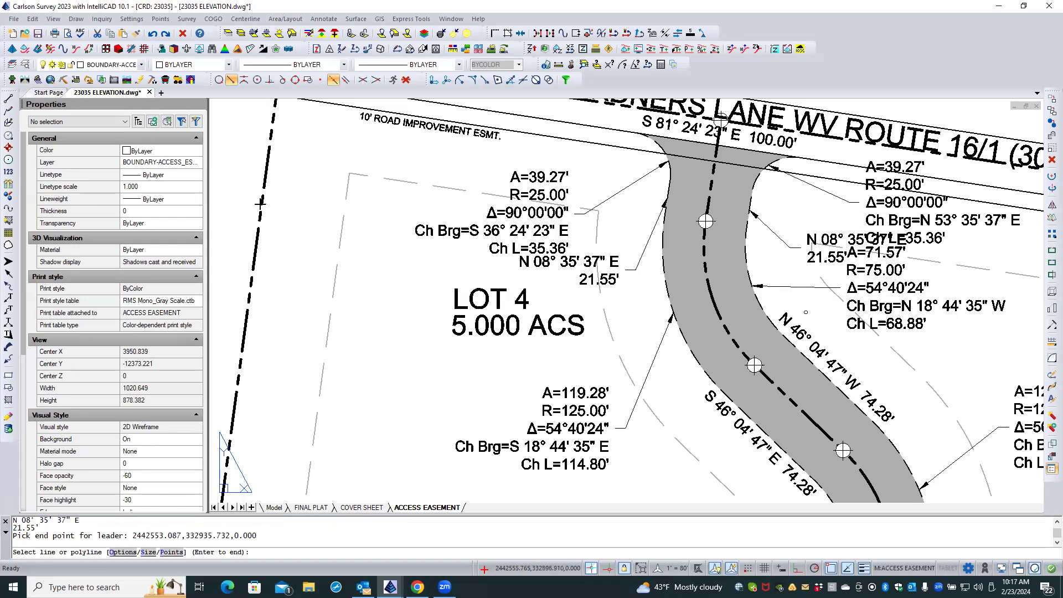
# End the leader labeling and examine the annotations along the access easement from Gardners Lane to its southern end.
pyautogui.scroll(-5, 814, 340)
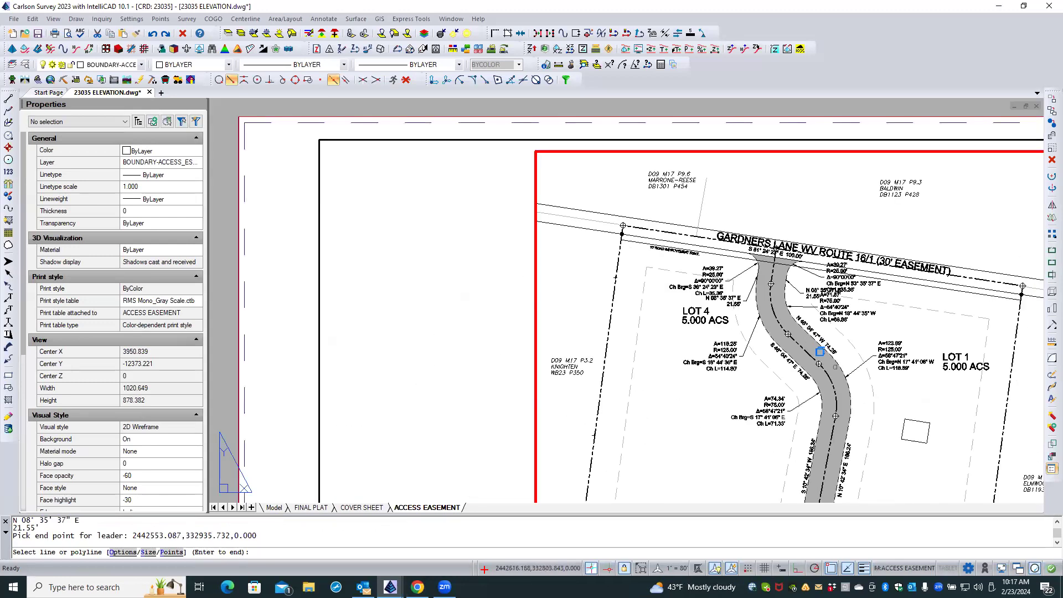
pyautogui.scroll(3, 873, 404)
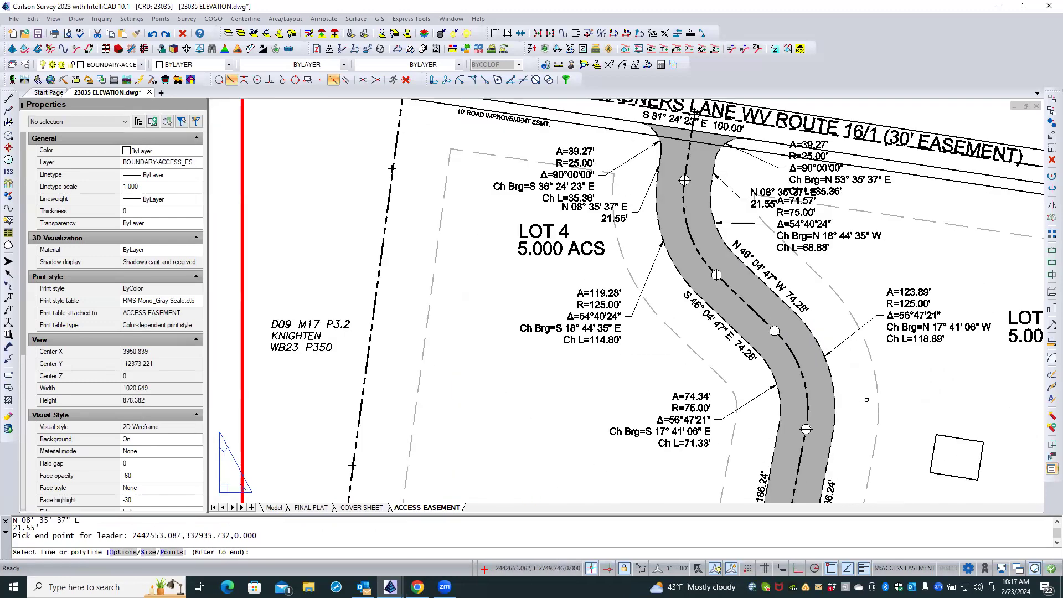
pyautogui.scroll(2, 870, 404)
pyautogui.moveTo(870, 404); pyautogui.dragTo(859, 67, button='middle')
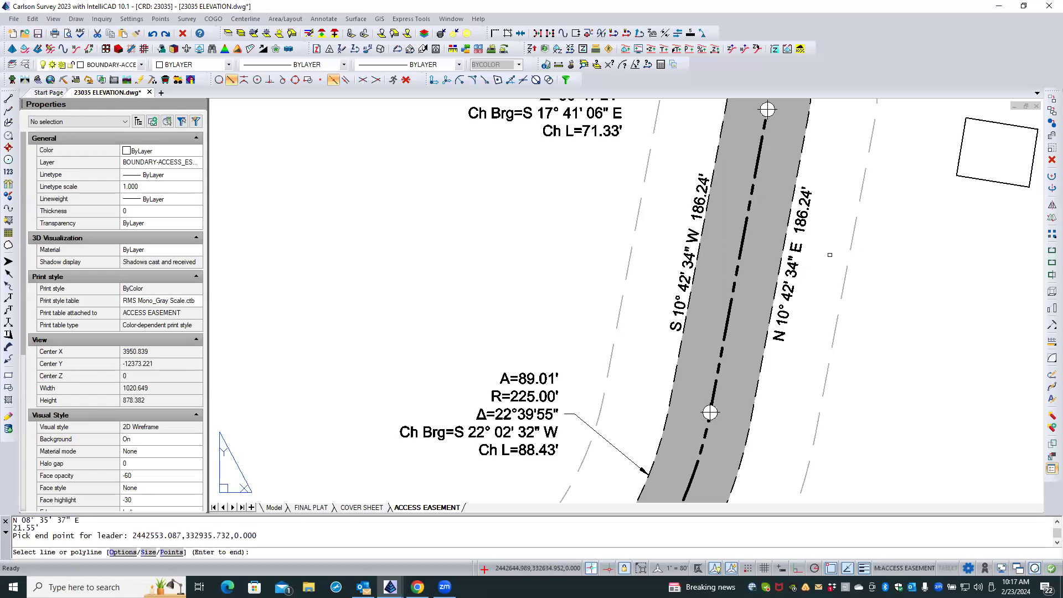
pyautogui.moveTo(809, 344); pyautogui.dragTo(840, 132, button='middle')
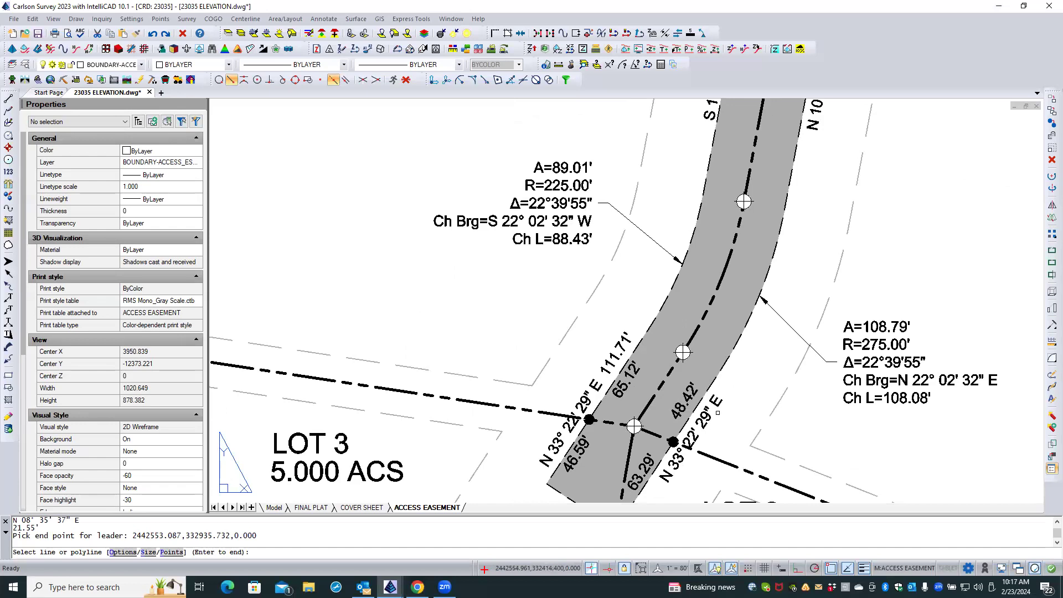
pyautogui.press('Return')
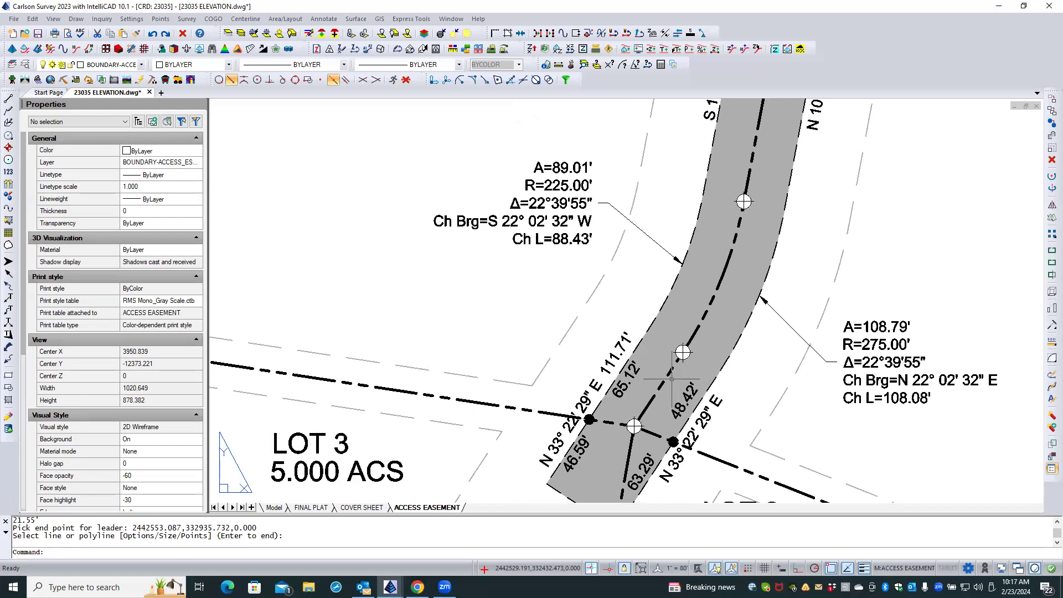
pyautogui.scroll(-2, 755, 233)
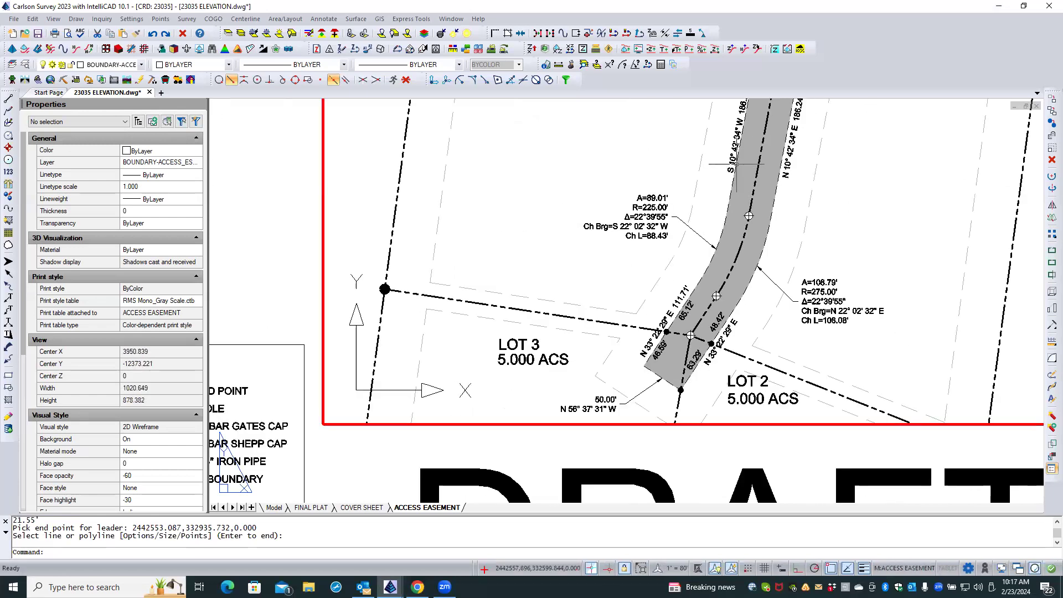
pyautogui.moveTo(728, 136); pyautogui.dragTo(716, 350, button='middle')
pyautogui.moveTo(724, 176); pyautogui.dragTo(721, 344, button='middle')
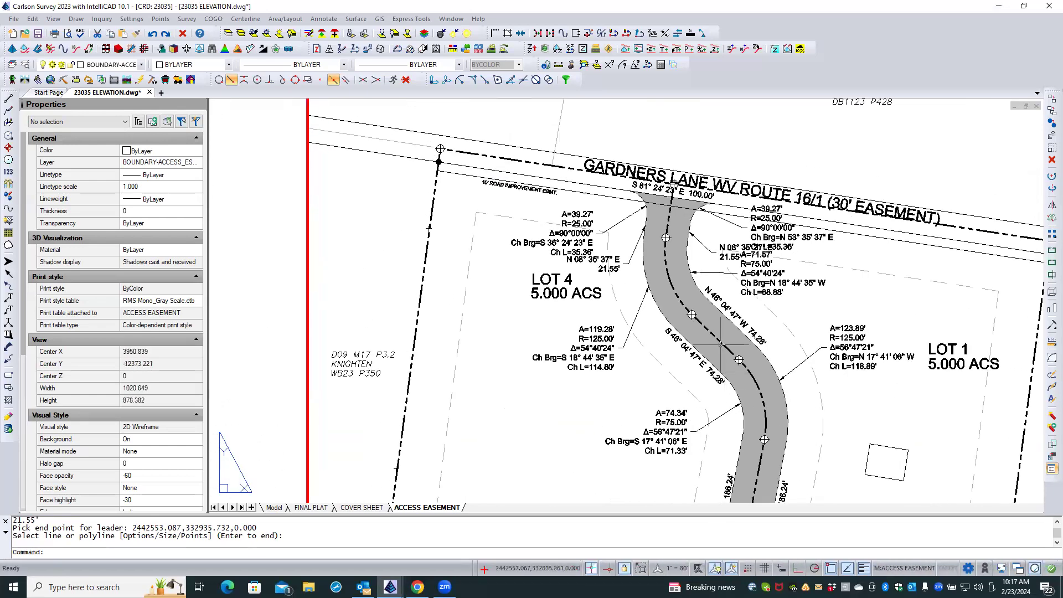
pyautogui.scroll(2, 701, 256)
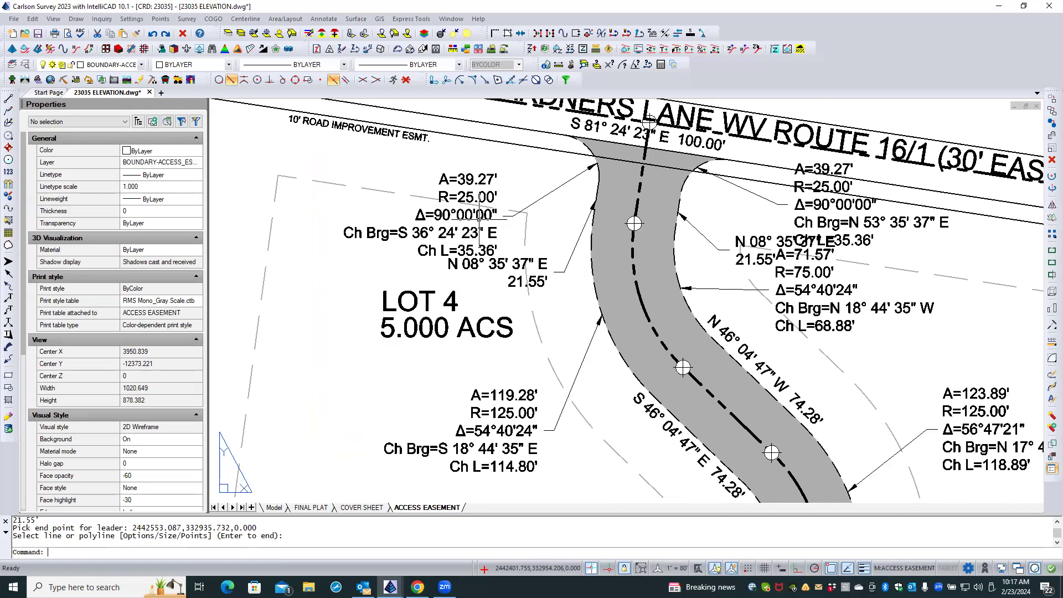
pyautogui.click(333, 19)
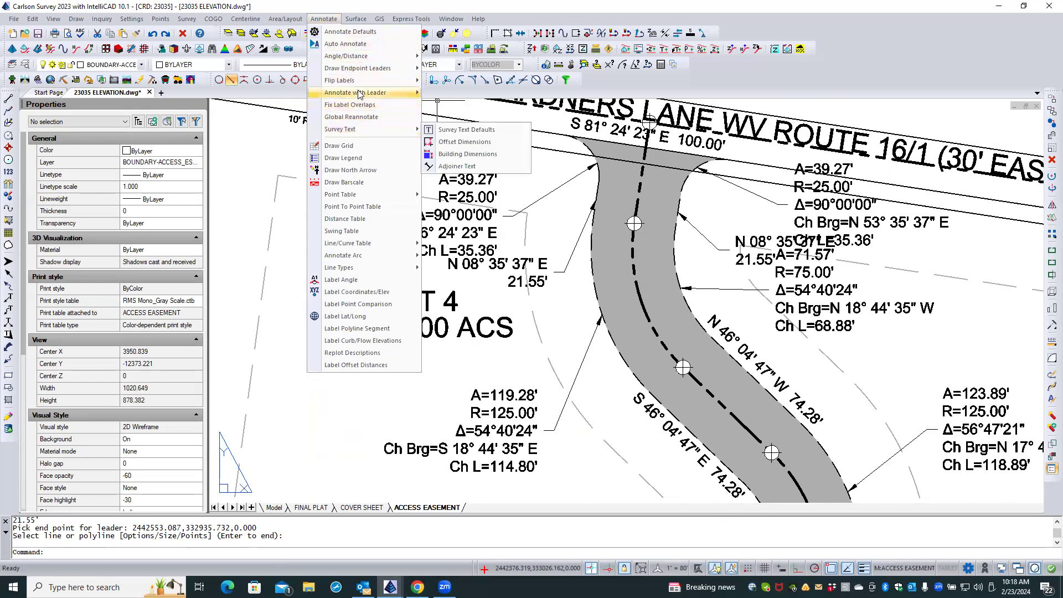
pyautogui.moveTo(359, 95)
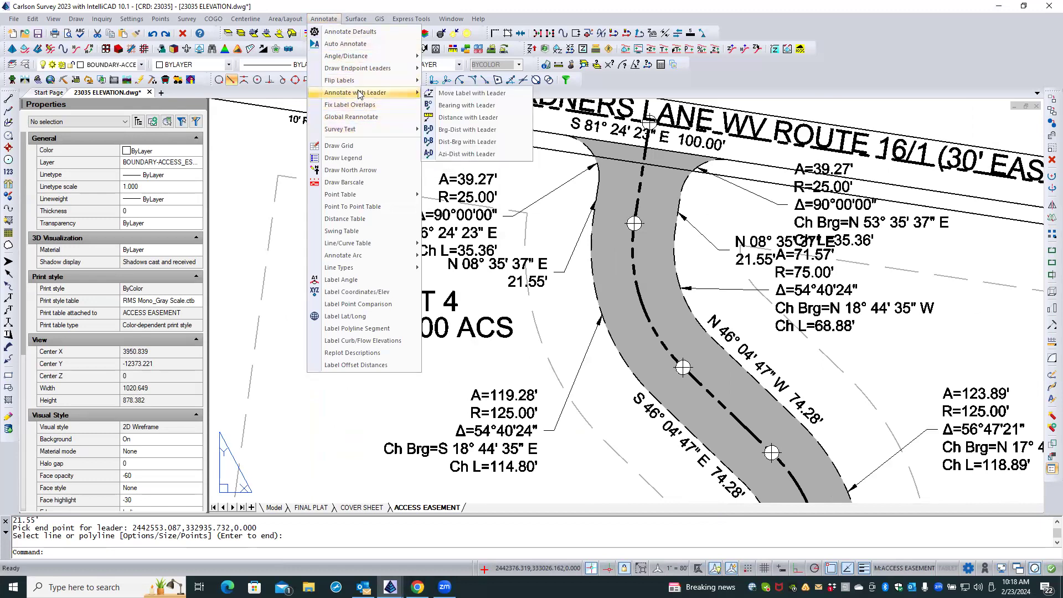
pyautogui.click(472, 94)
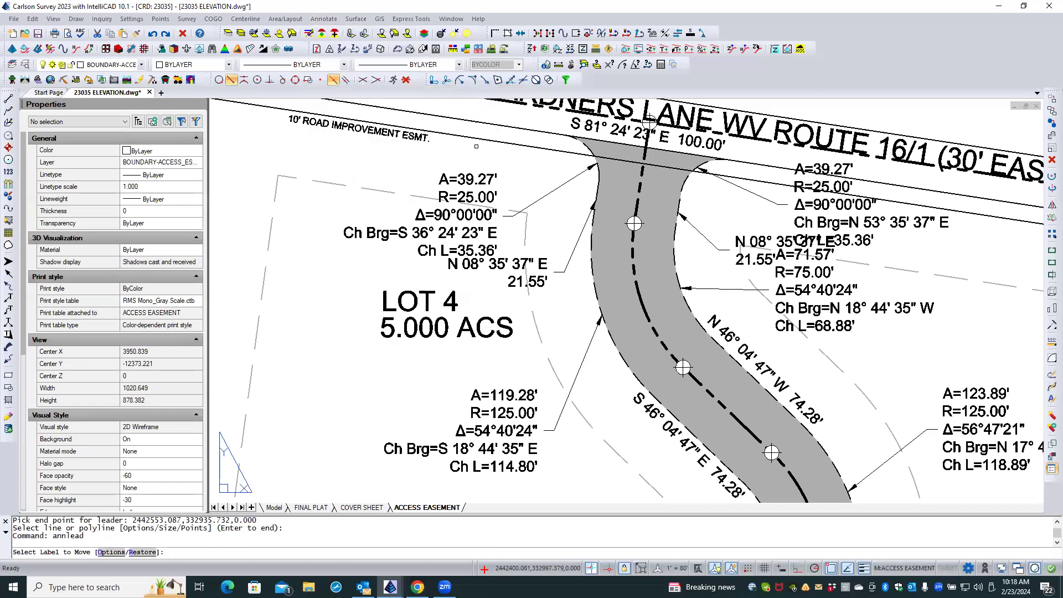
pyautogui.click(475, 178)
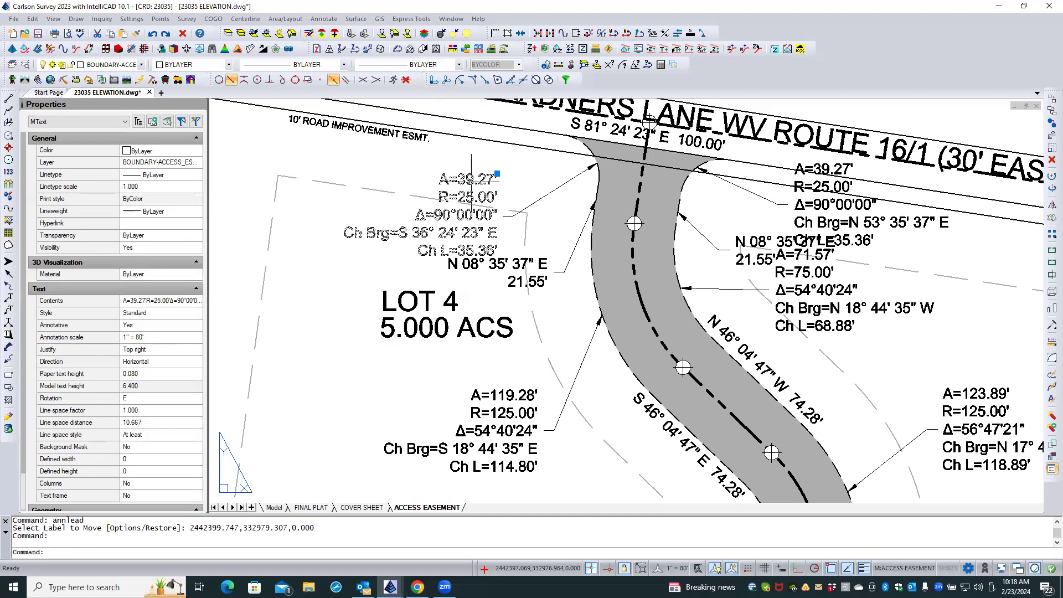
pyautogui.press('Escape')
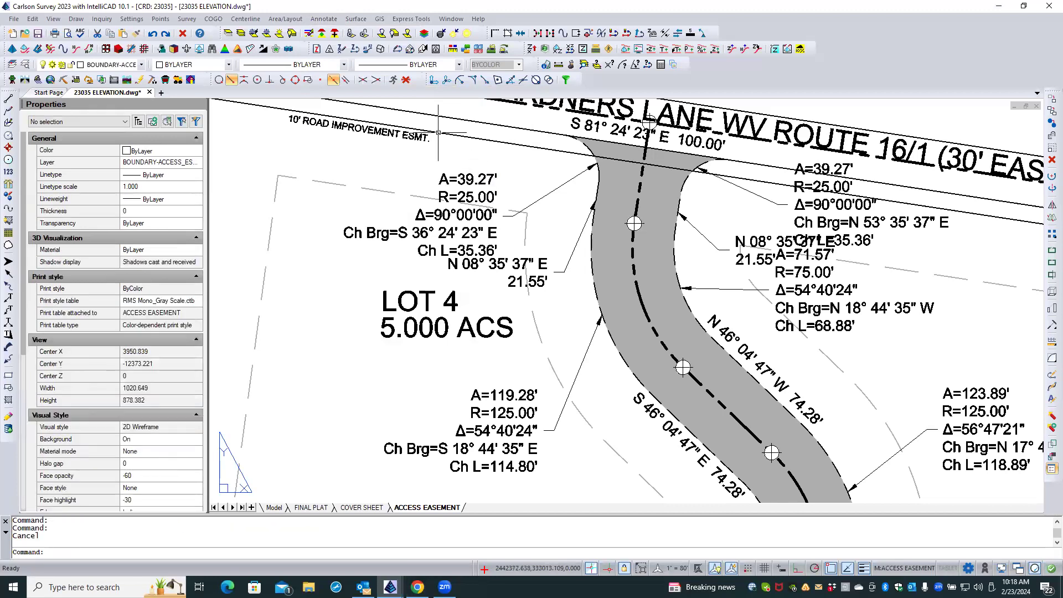
# Try moving the curve label west of the easement entrance closer to the road with a leader, snapping off, and undo the move.
pyautogui.click(324, 19)
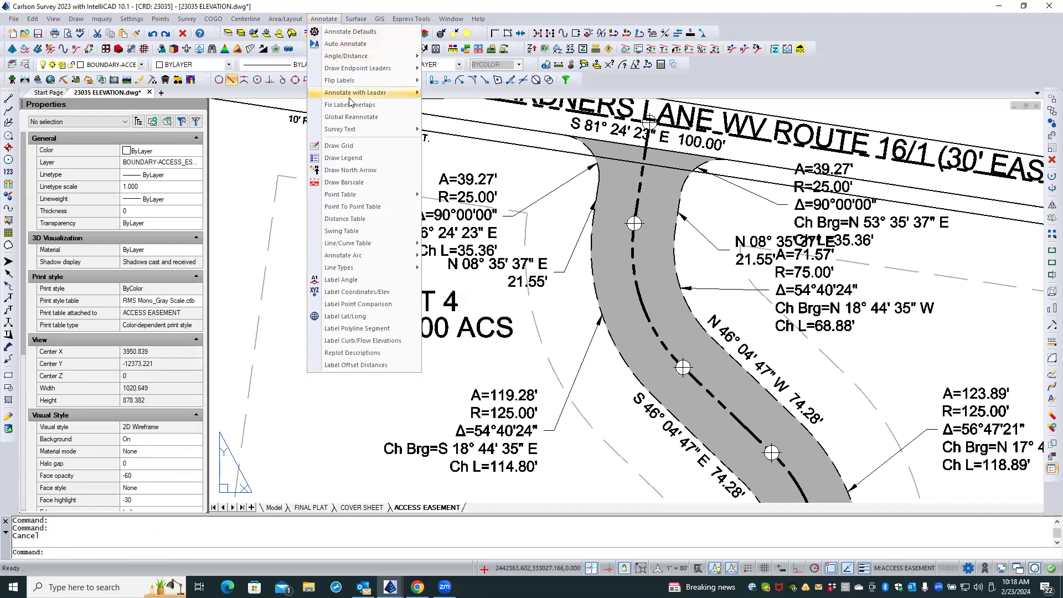
pyautogui.moveTo(353, 99)
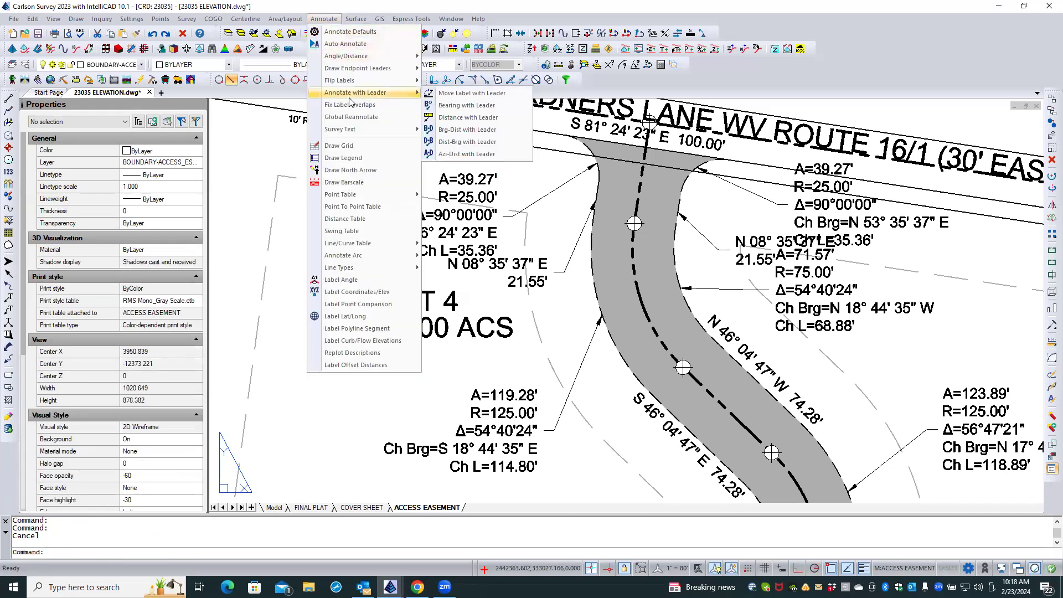
pyautogui.click(443, 93)
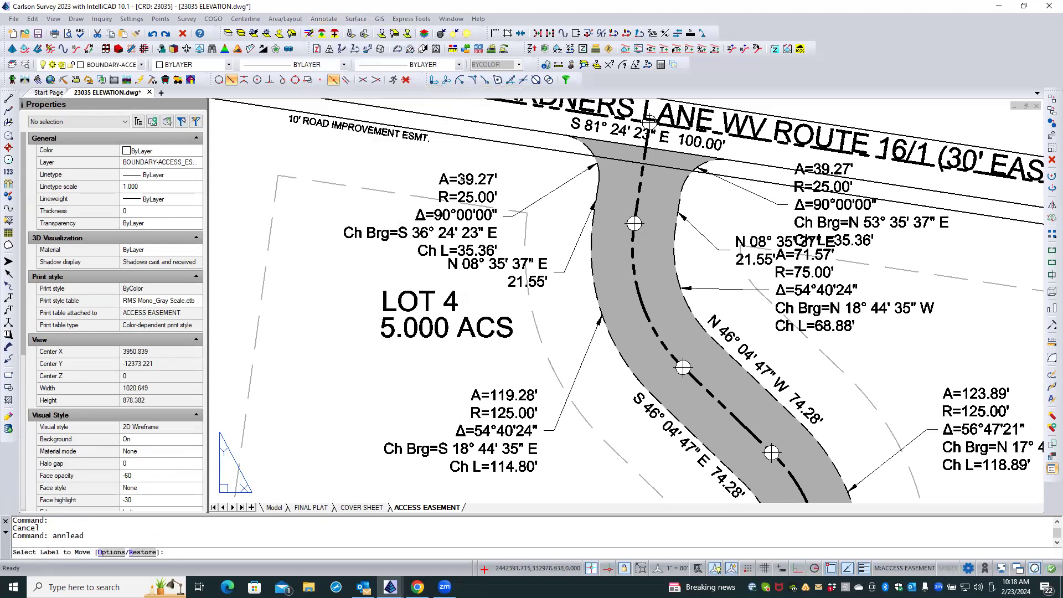
pyautogui.click(463, 179)
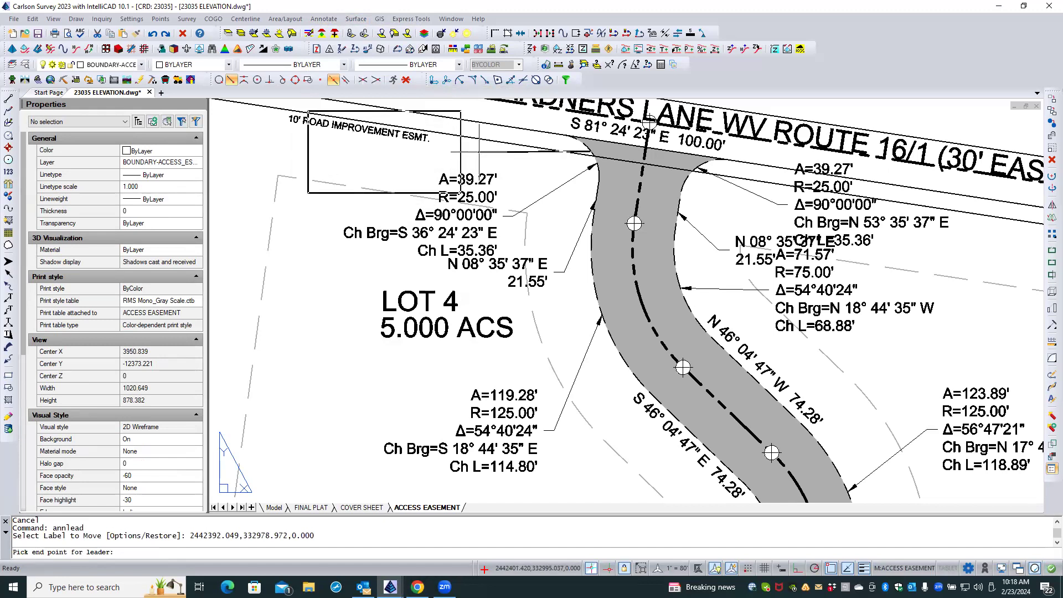
pyautogui.click(406, 79)
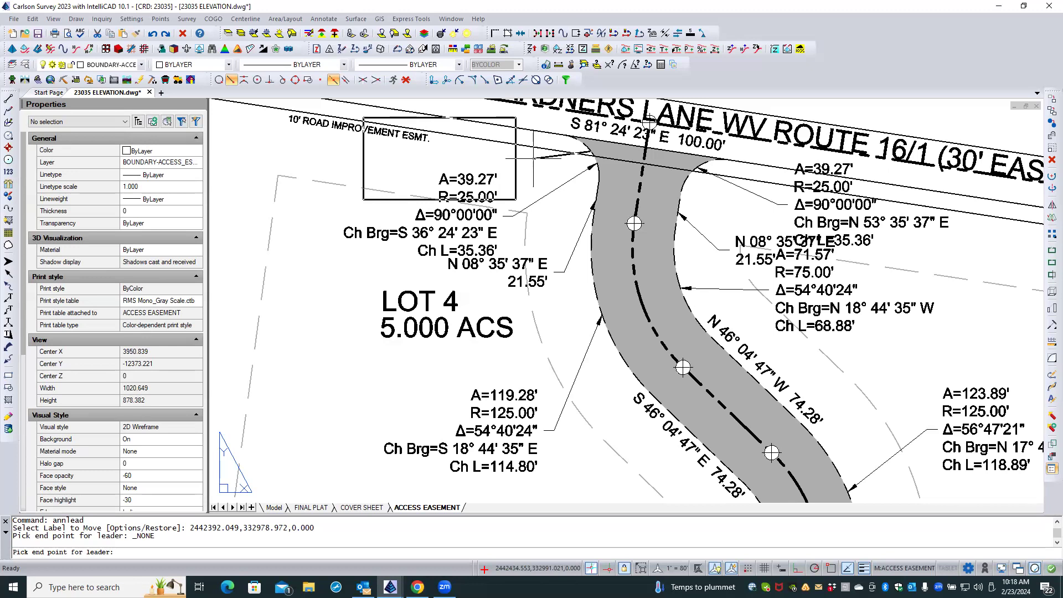
pyautogui.scroll(-2, 534, 158)
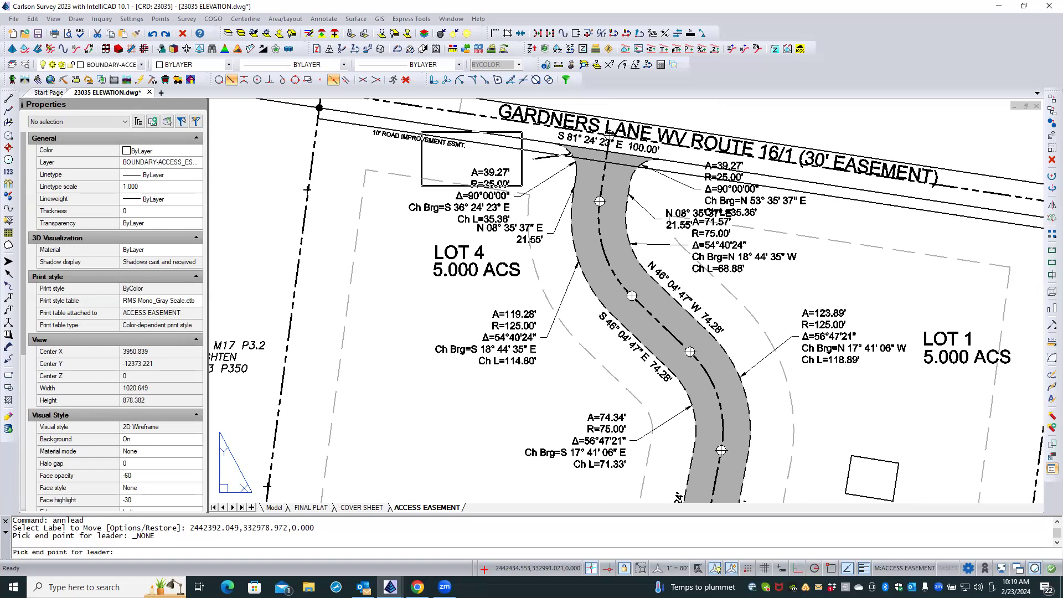
pyautogui.click(532, 159)
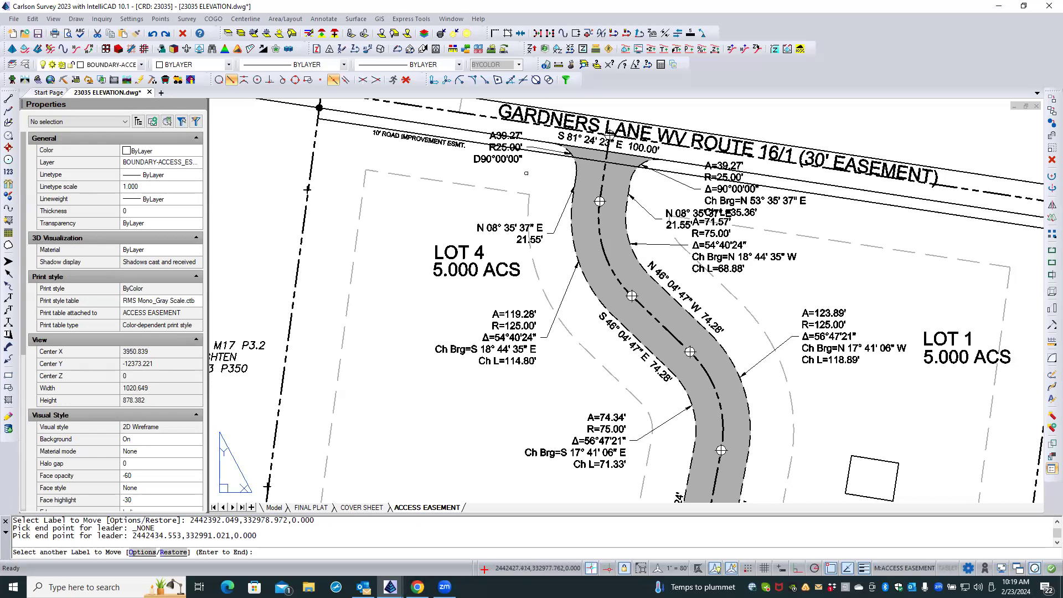
pyautogui.press('Return')
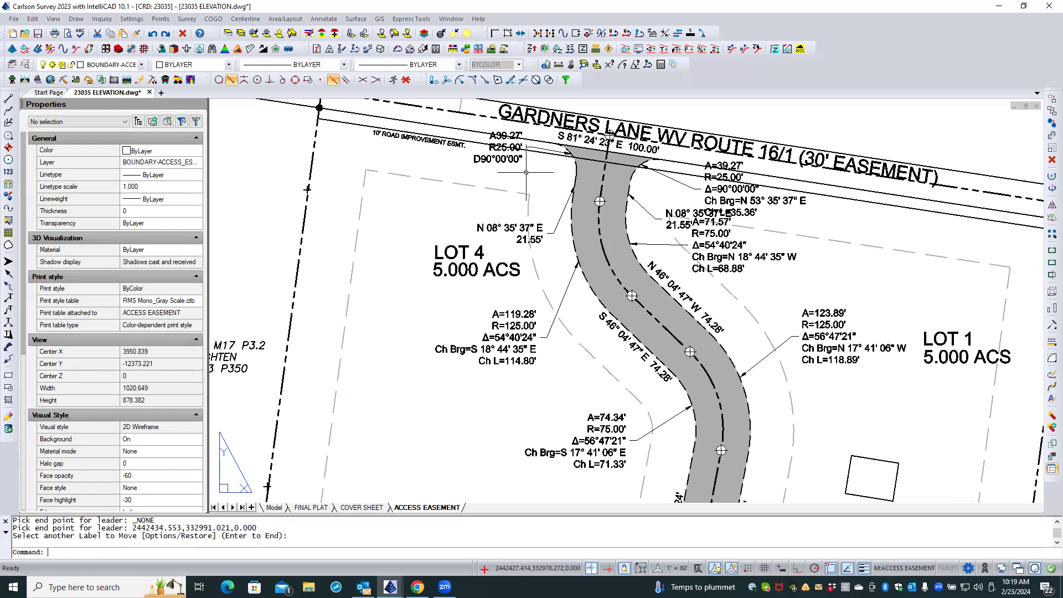
pyautogui.click(152, 35)
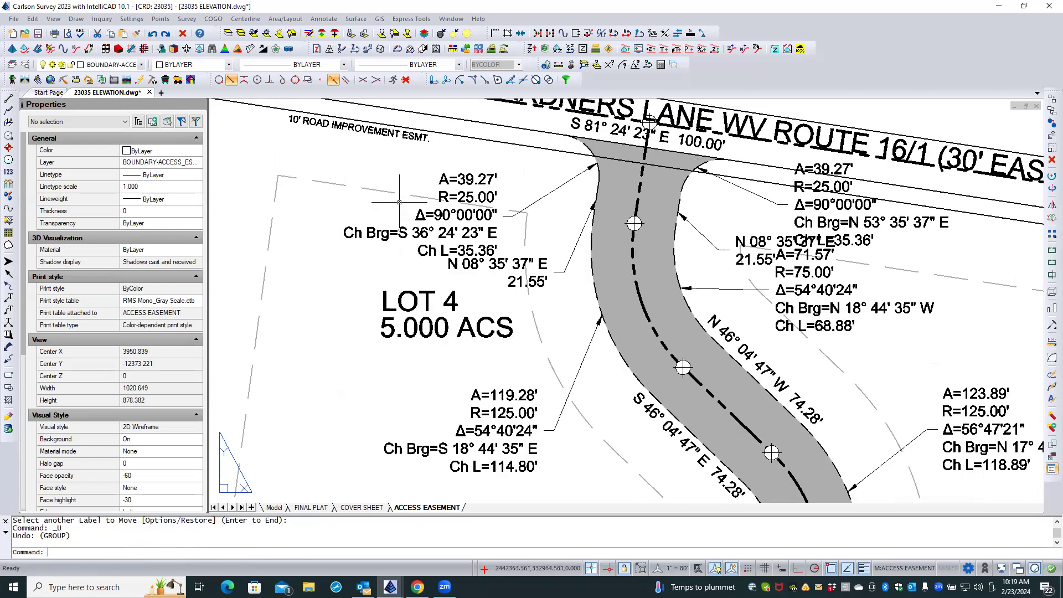
# Inspect the properties of the 10' ROAD IMPROVEMENT ESMT. text in paper space and return to the model viewport.
pyautogui.scroll(-5, 400, 202)
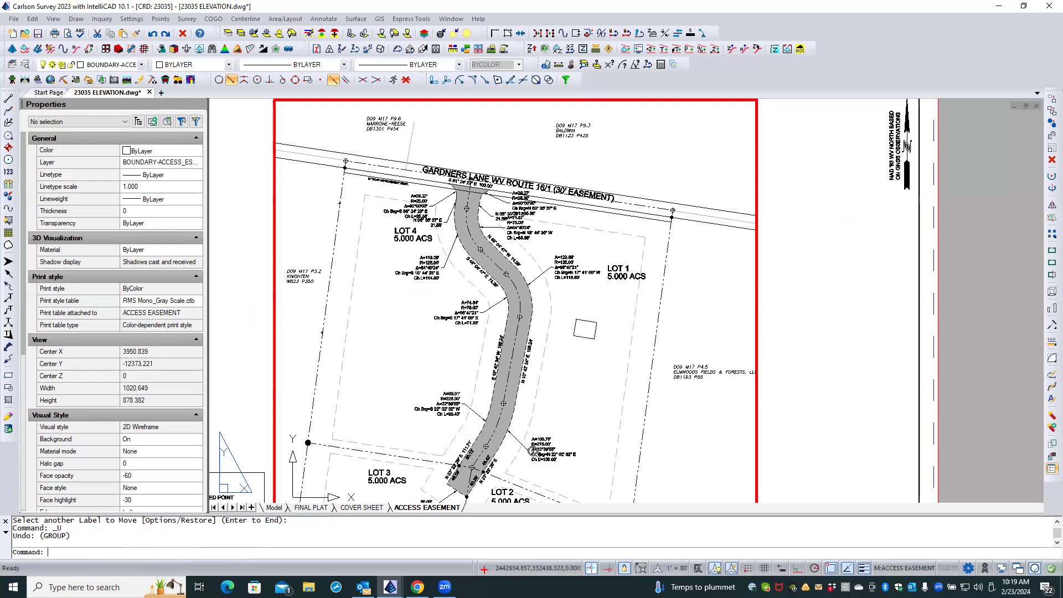
pyautogui.scroll(3, 533, 451)
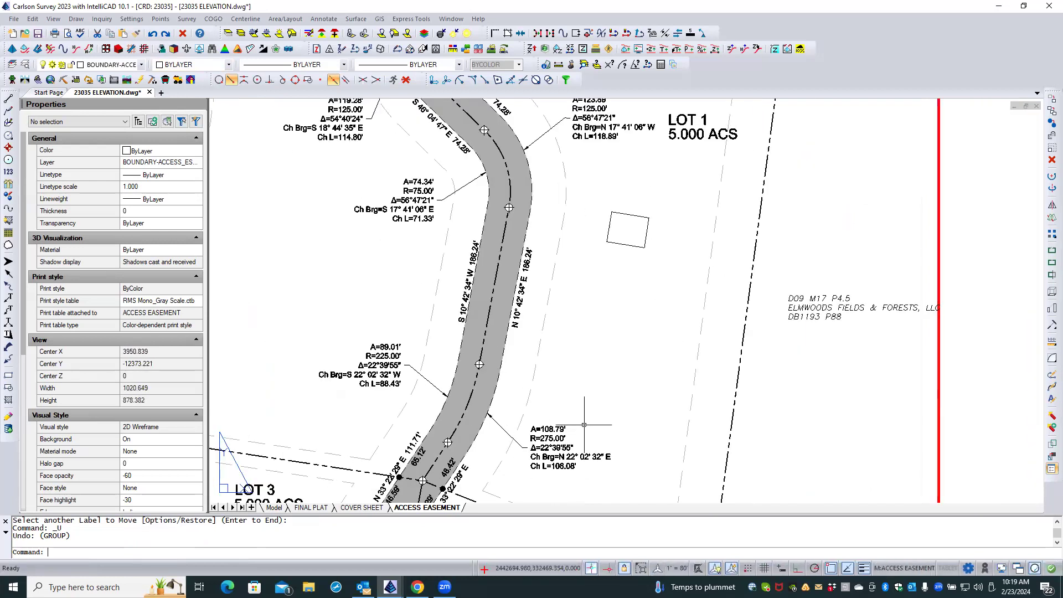
pyautogui.scroll(-3, 601, 372)
pyautogui.doubleClick(602, 375)
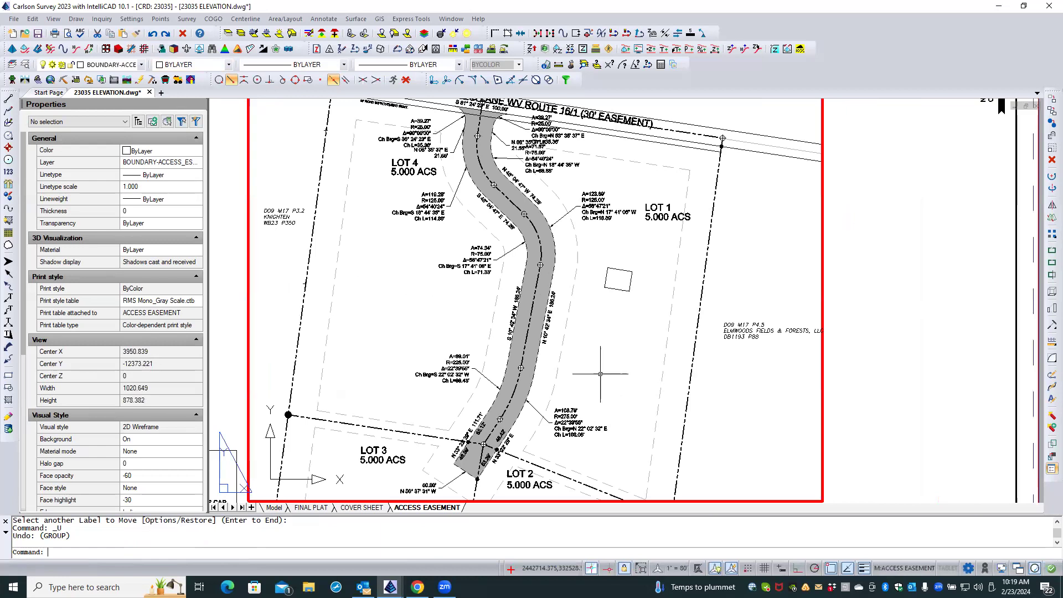
pyautogui.moveTo(605, 336); pyautogui.dragTo(652, 382, button='middle')
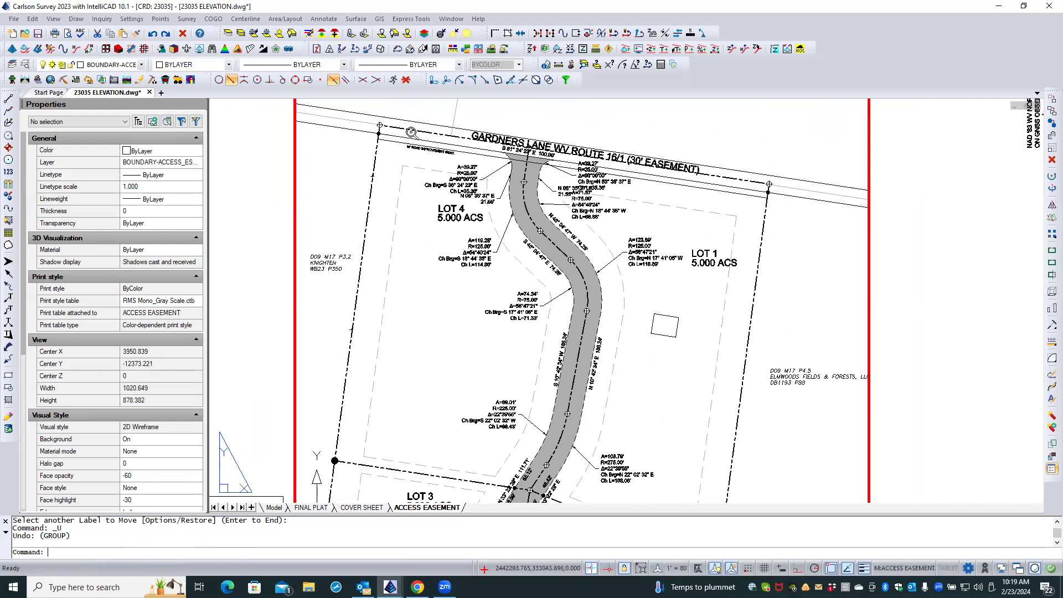
pyautogui.scroll(2, 388, 140)
pyautogui.scroll(-1, 338, 164)
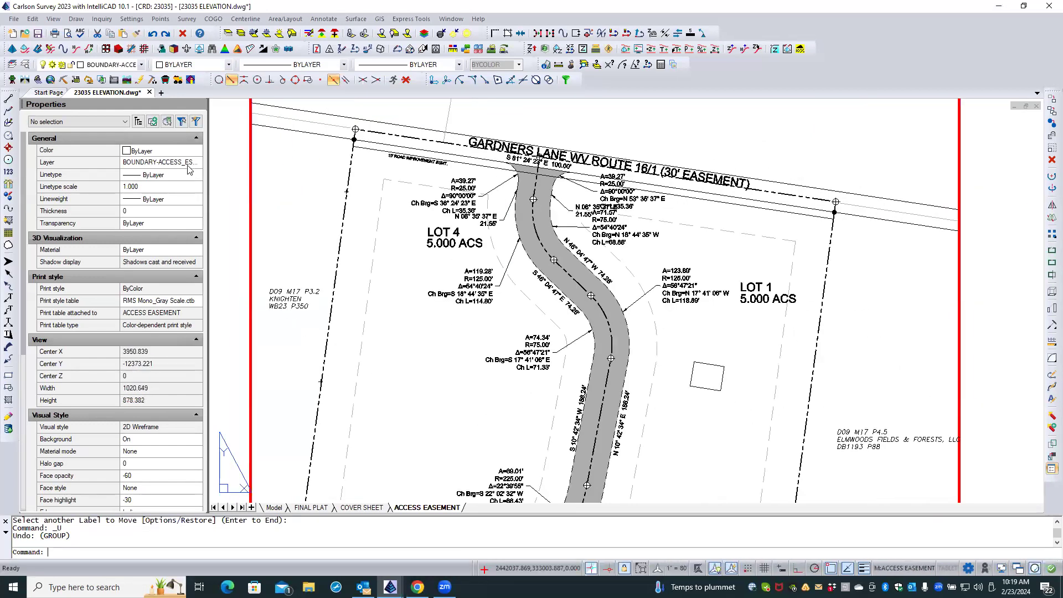
pyautogui.doubleClick(228, 162)
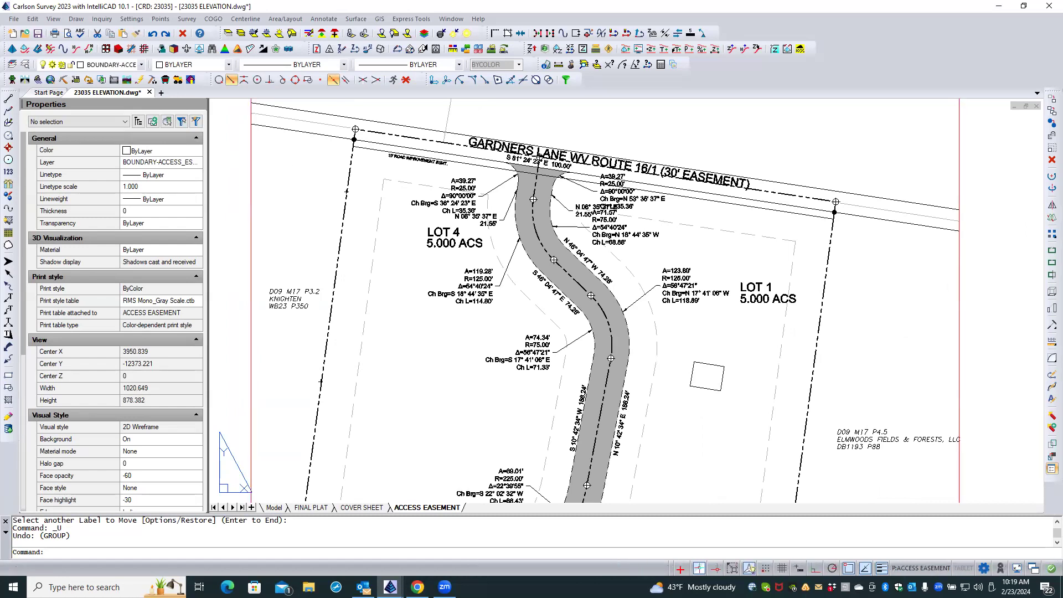
pyautogui.click(397, 158)
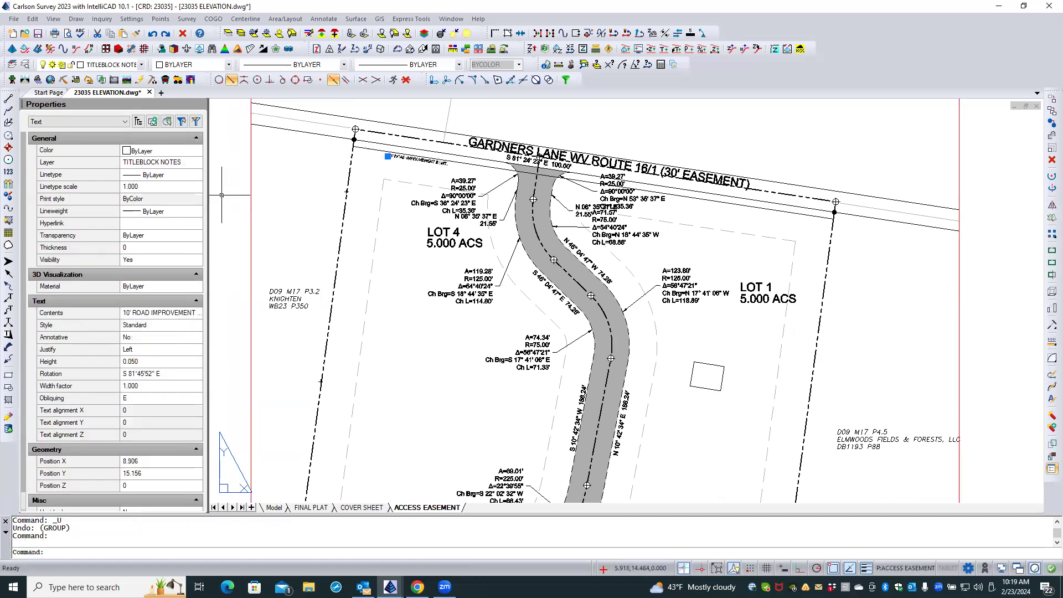
pyautogui.press('Escape')
pyautogui.press('Escape')
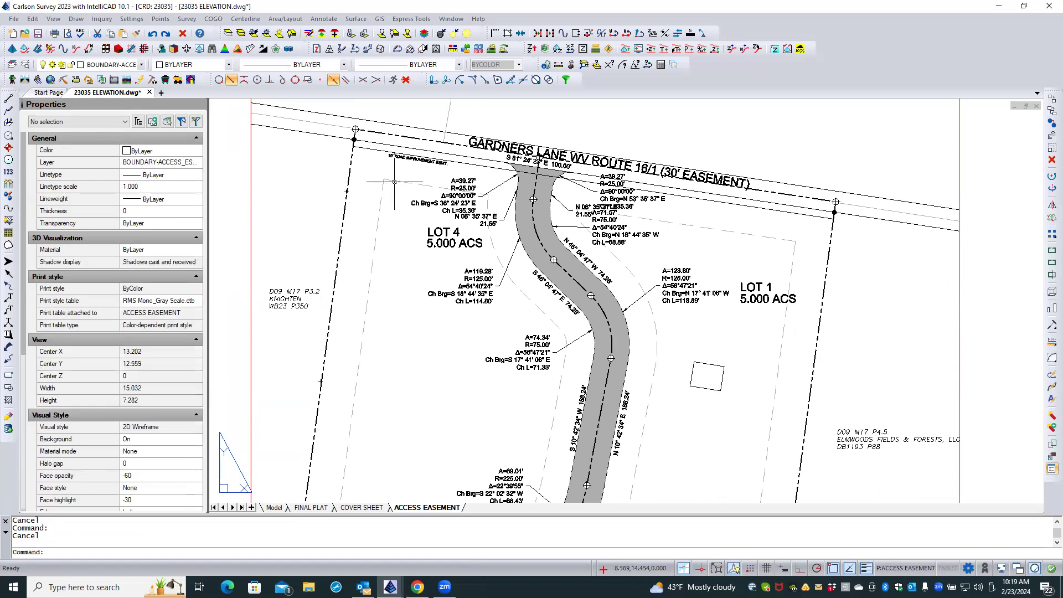
pyautogui.doubleClick(421, 173)
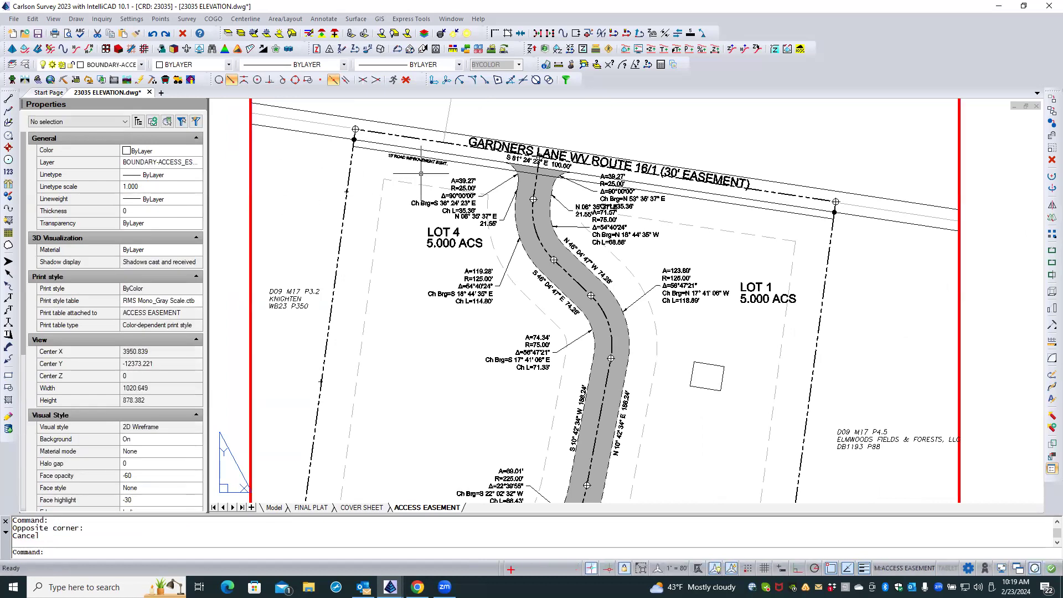
# Try Move Label with Leader on the west entrance curve label, placing it near Lot 4's western boundary.
pyautogui.click(285, 18)
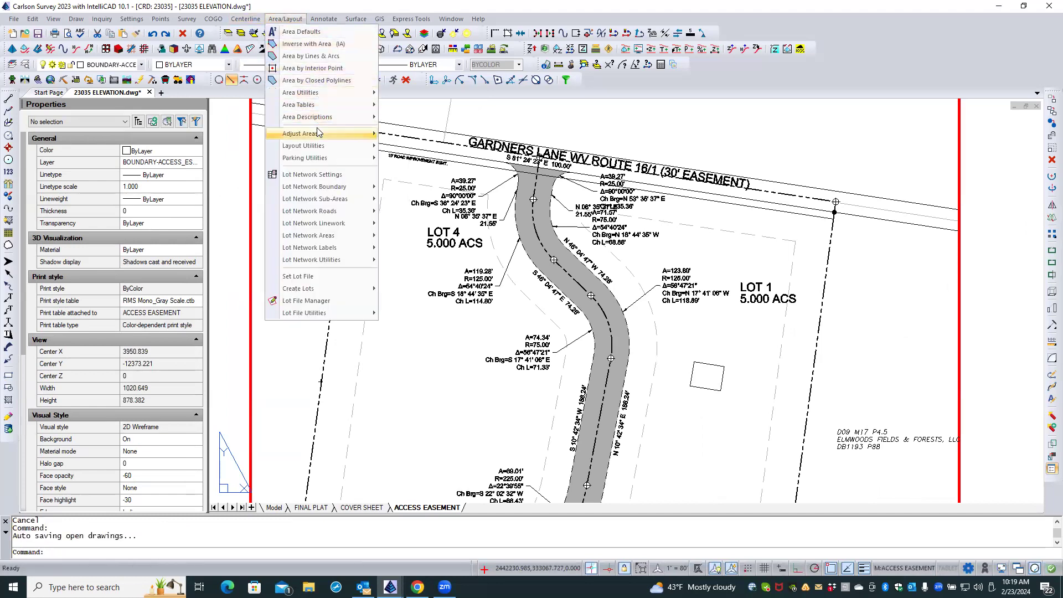
pyautogui.moveTo(325, 21)
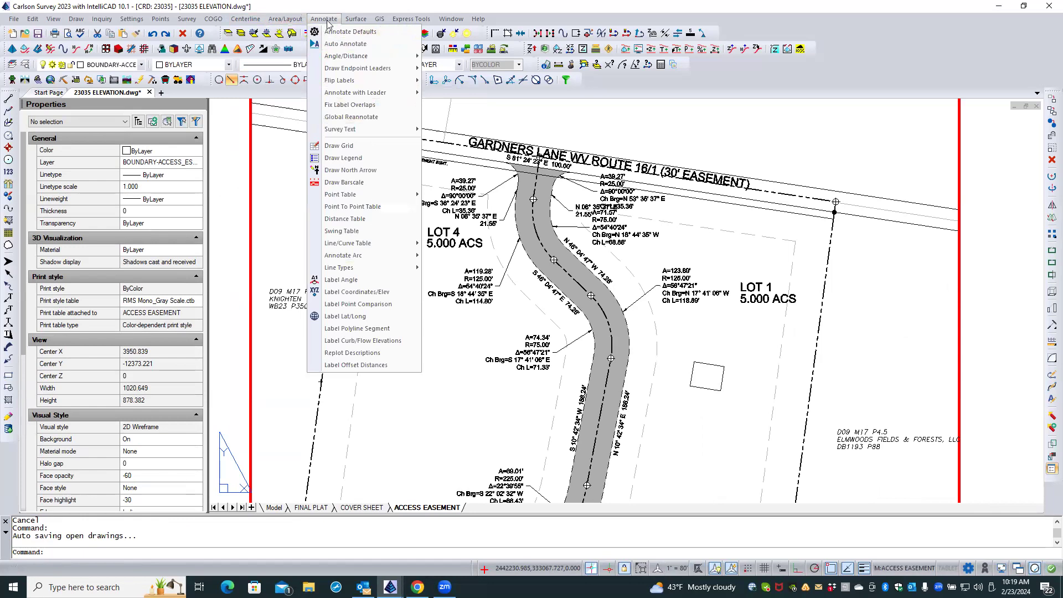
pyautogui.moveTo(363, 95)
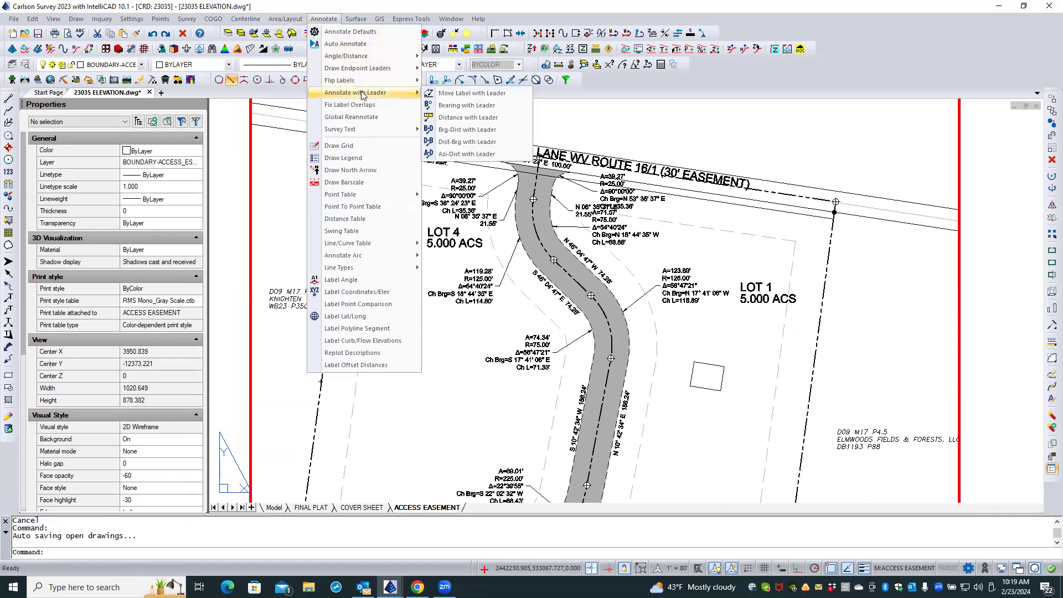
pyautogui.click(457, 94)
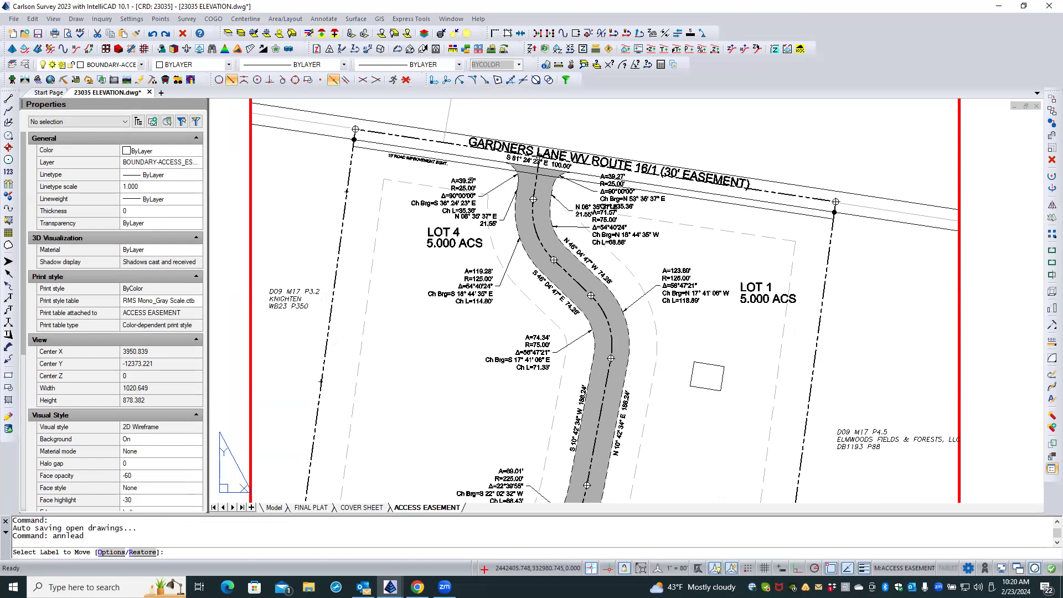
pyautogui.click(470, 179)
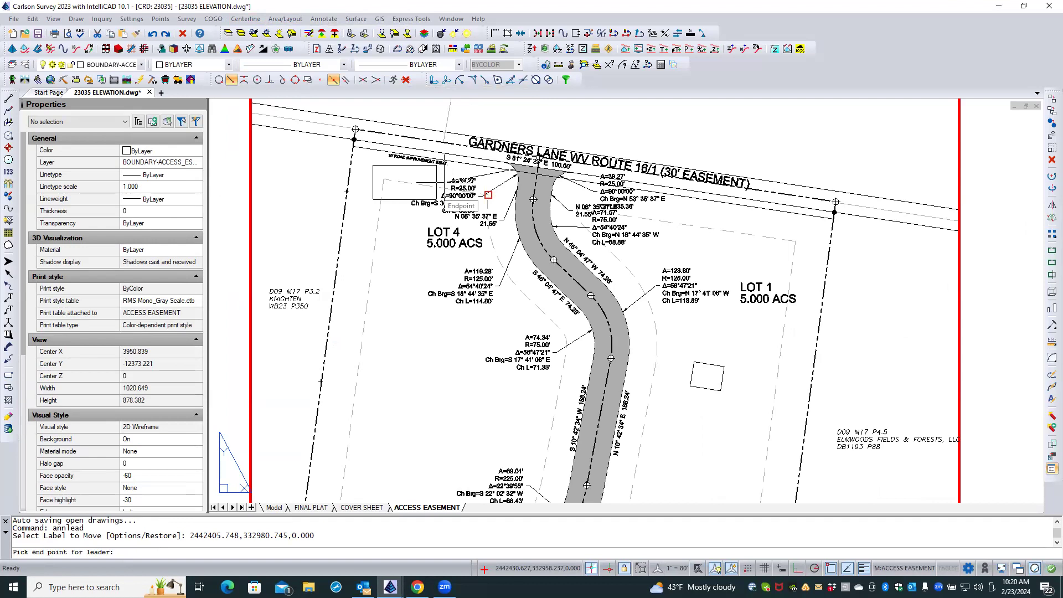
pyautogui.scroll(-2, 491, 237)
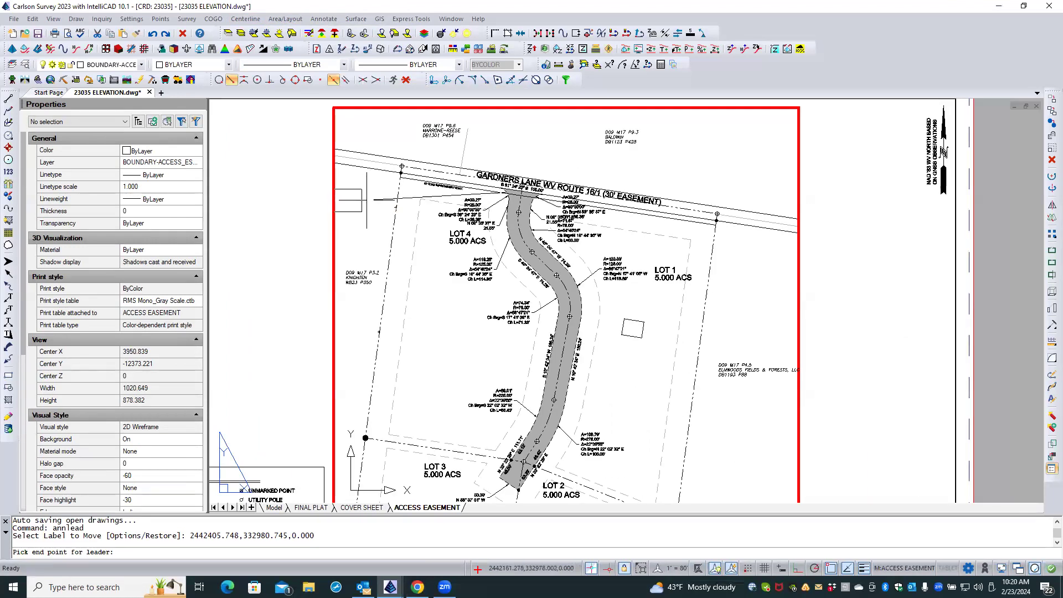
pyautogui.click(422, 248)
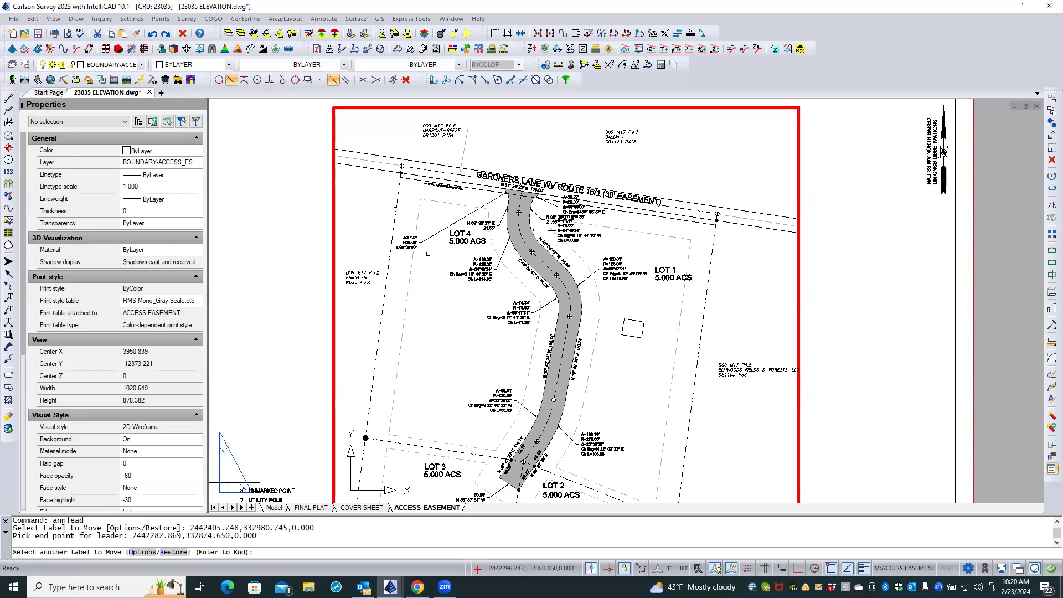
# Restore the moved curve label west of the easement entrance, end the command, and undo the label move.
pyautogui.write('R')
pyautogui.press('Return')
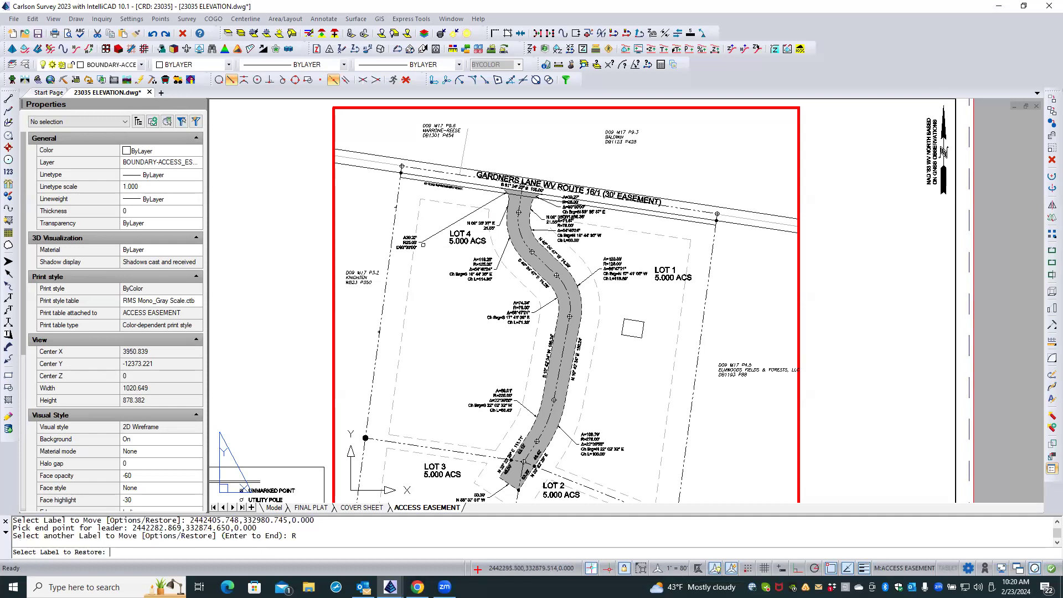
pyautogui.click(408, 242)
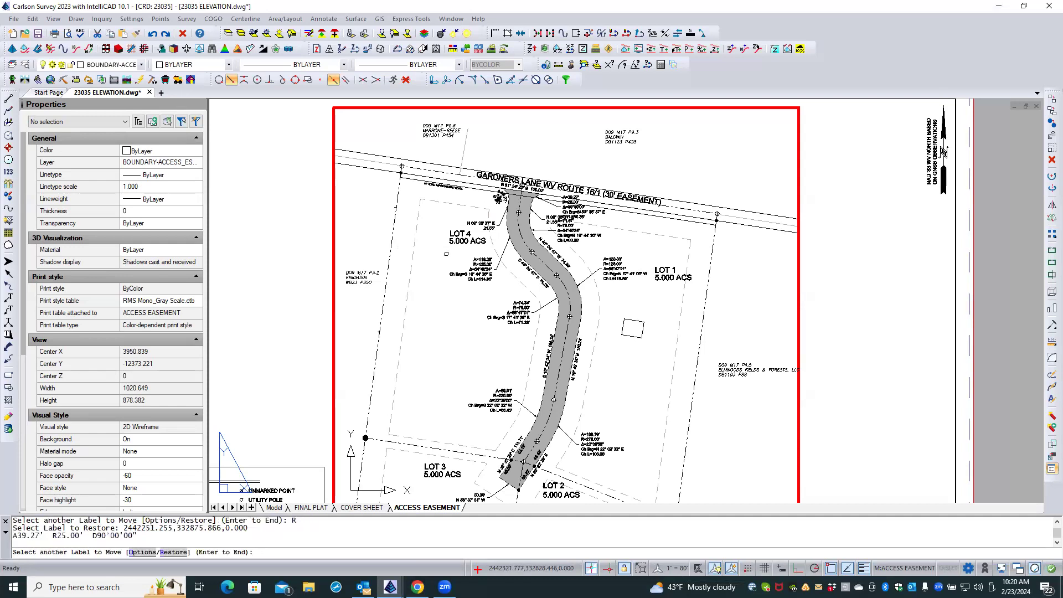
pyautogui.scroll(5, 494, 184)
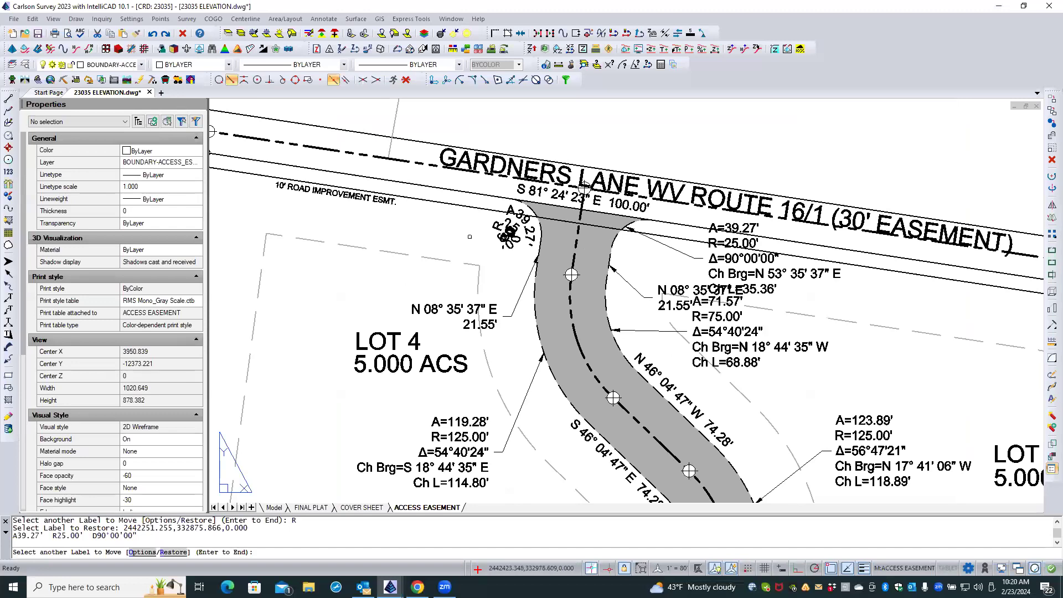
pyautogui.press('Return')
pyautogui.write('U')
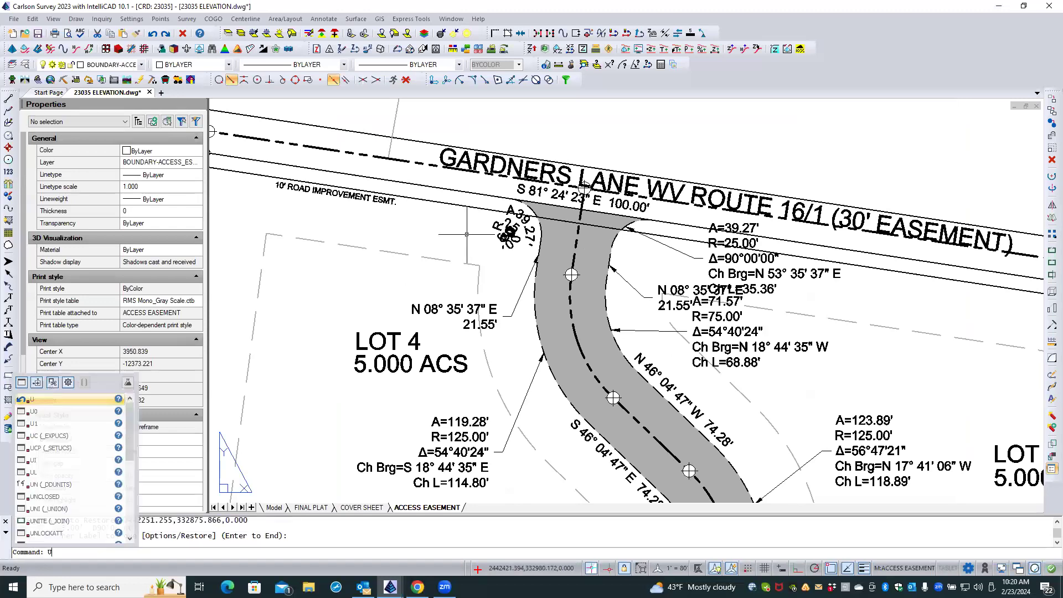
pyautogui.press('Return')
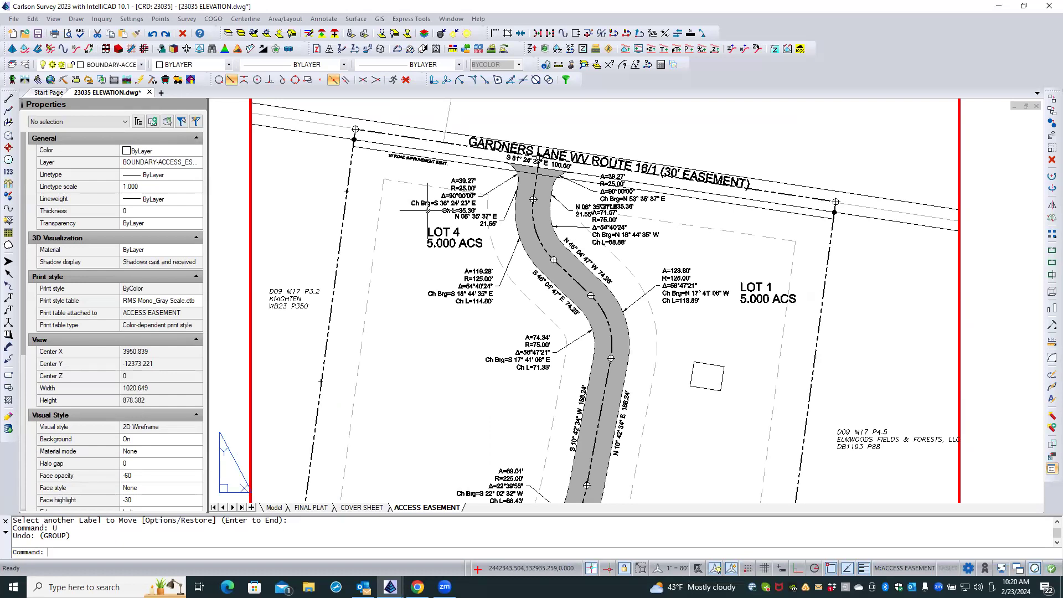
pyautogui.rightClick(424, 213)
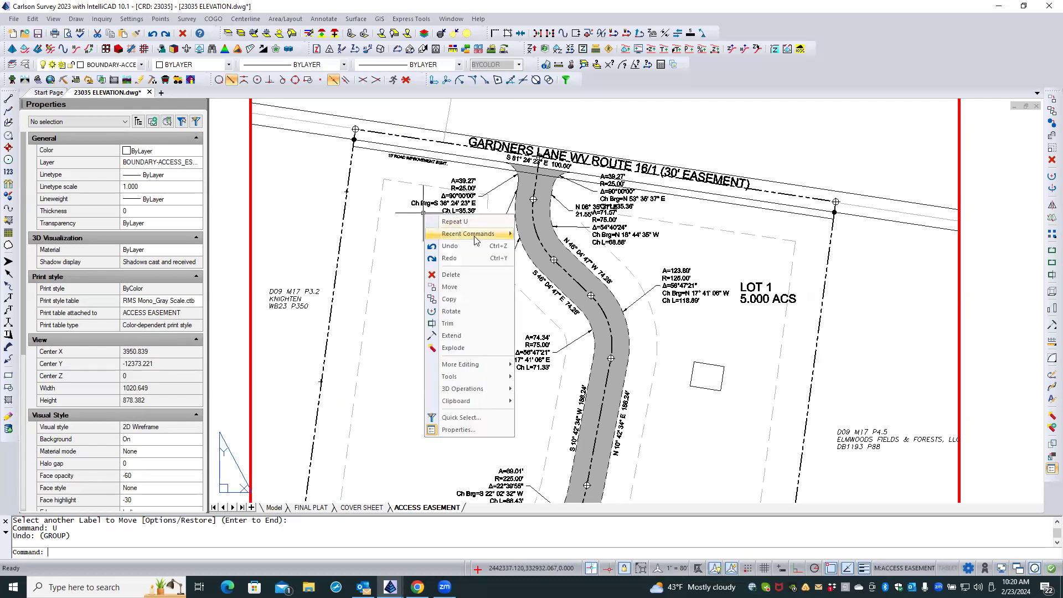
pyautogui.moveTo(474, 240)
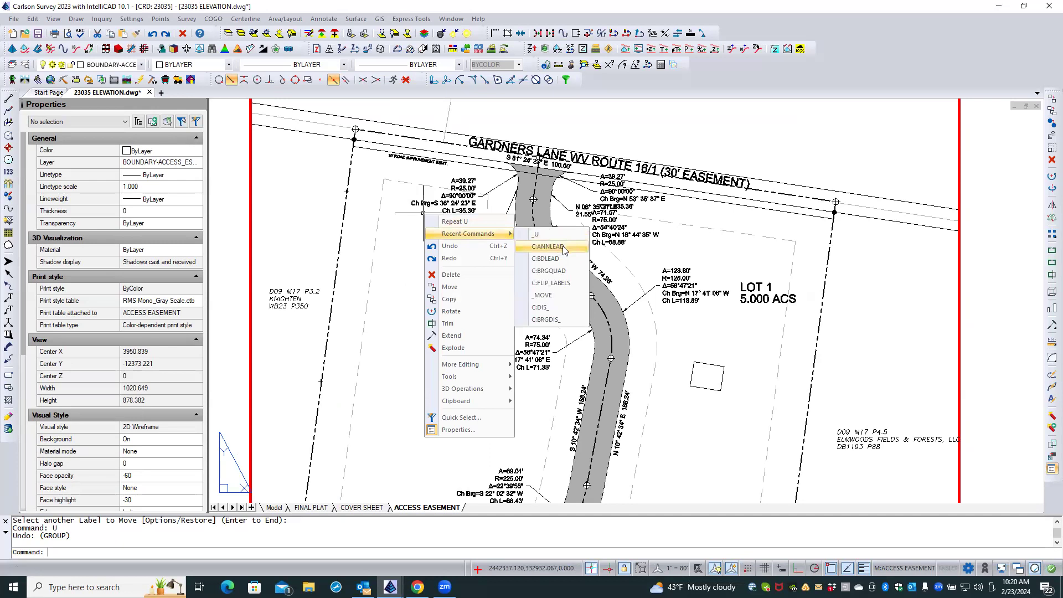
pyautogui.click(391, 172)
pyautogui.click(387, 170)
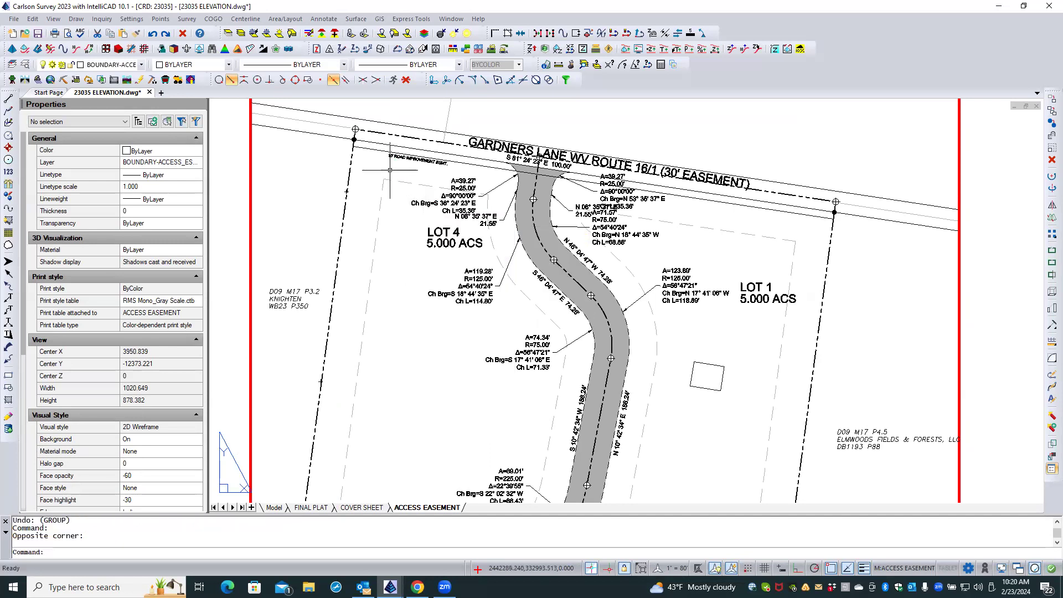
pyautogui.click(286, 18)
pyautogui.click(287, 18)
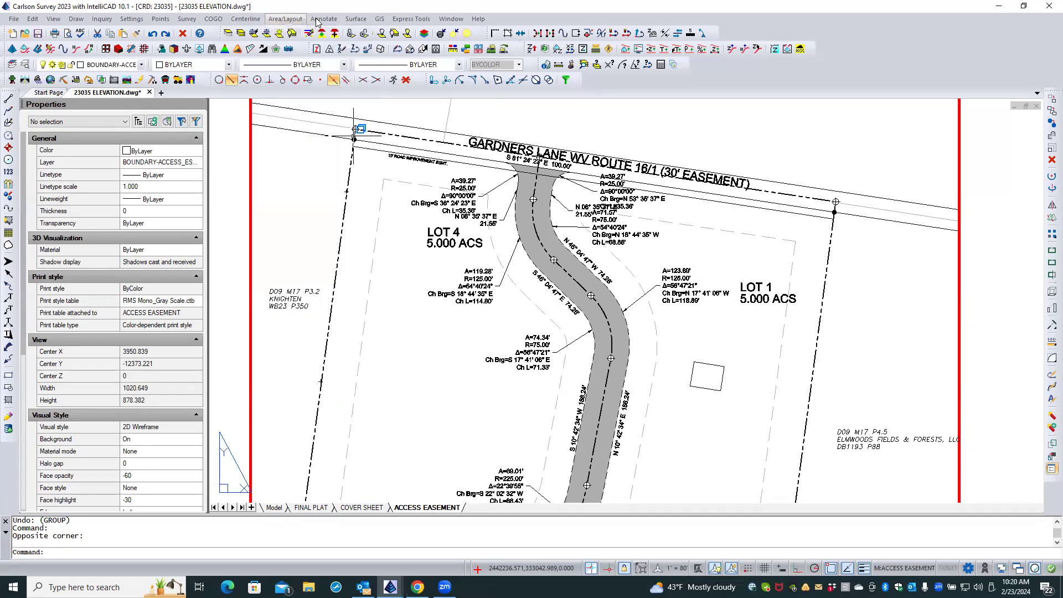
# Review the options of Move Label with Leader, close them without changes, and end the command.
pyautogui.click(324, 19)
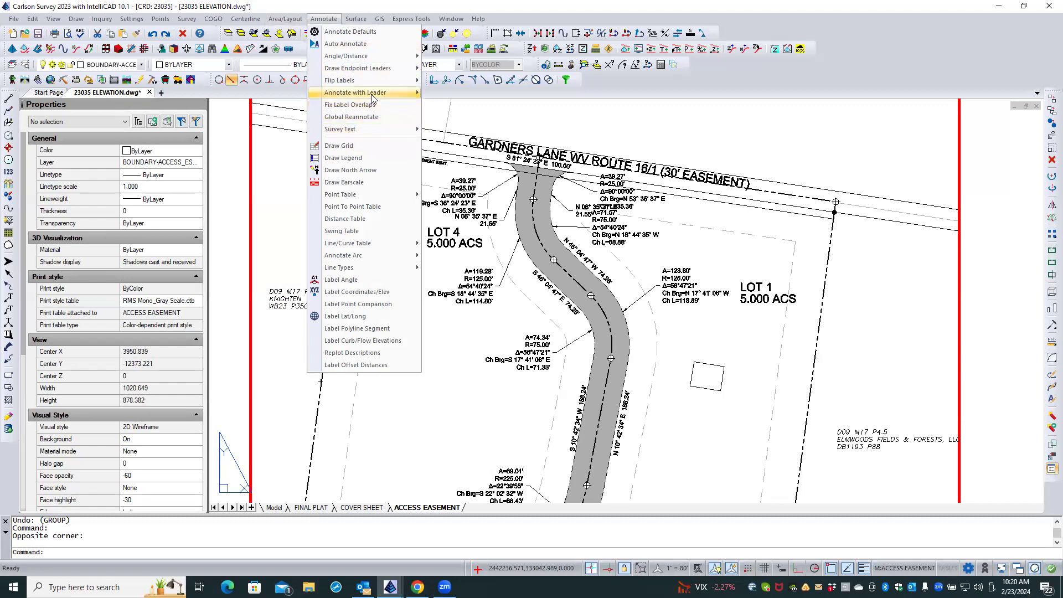
pyautogui.moveTo(373, 71)
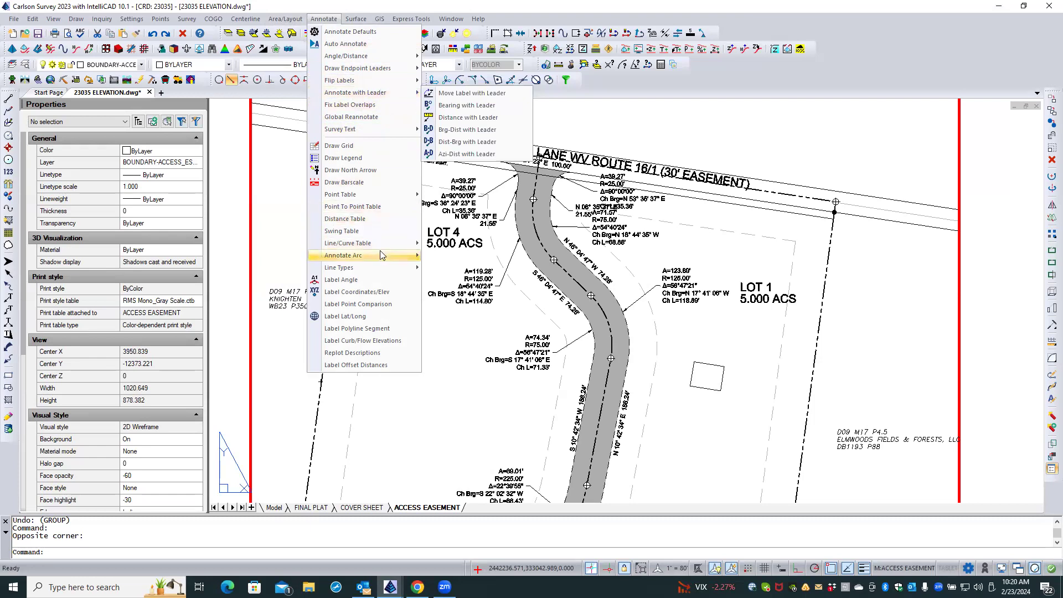
pyautogui.moveTo(382, 255)
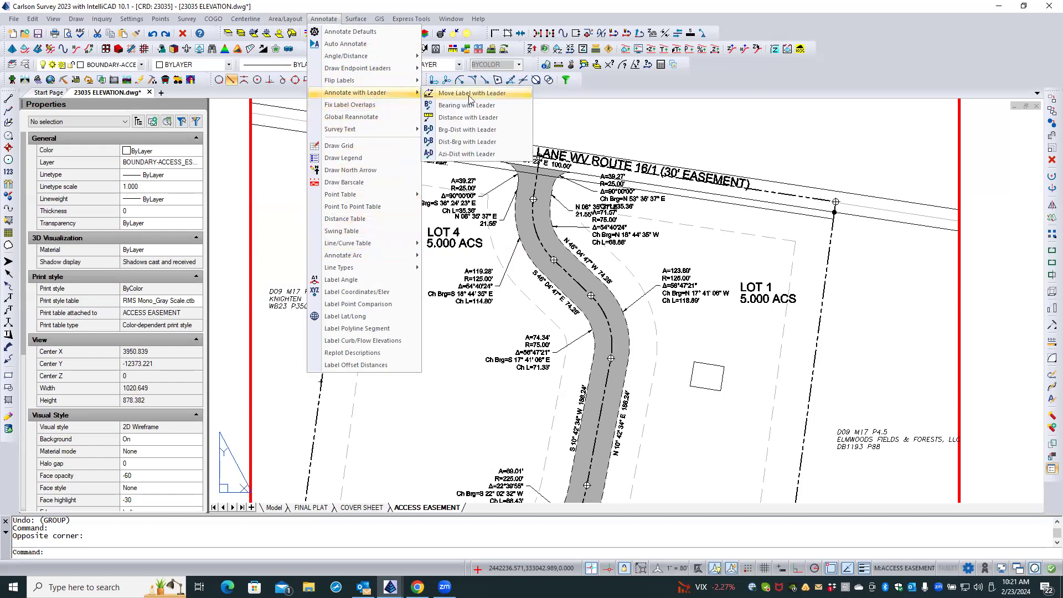
pyautogui.click(475, 95)
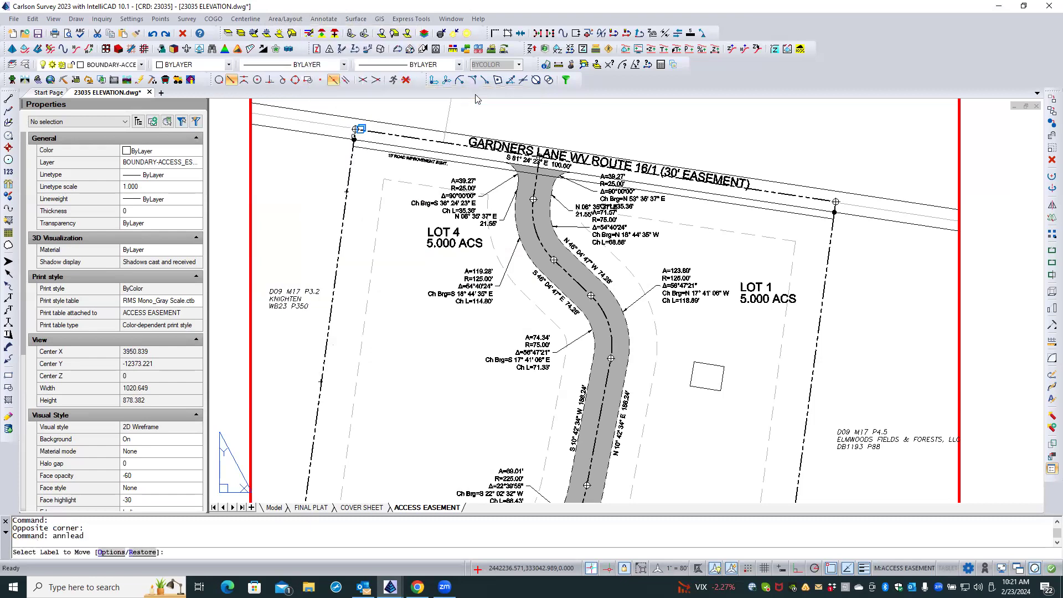
pyautogui.write('O')
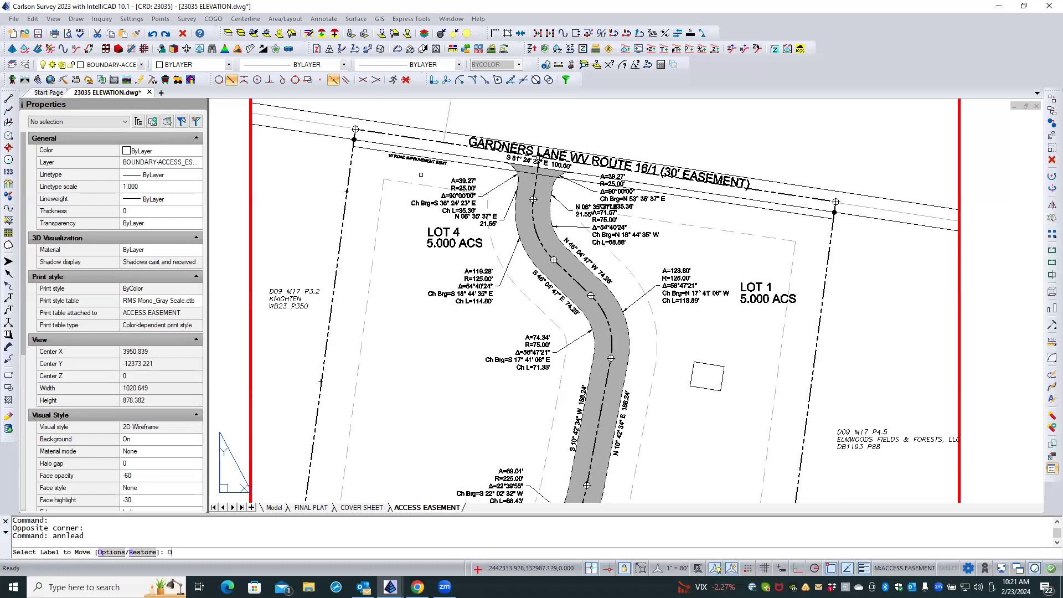
pyautogui.press('Return')
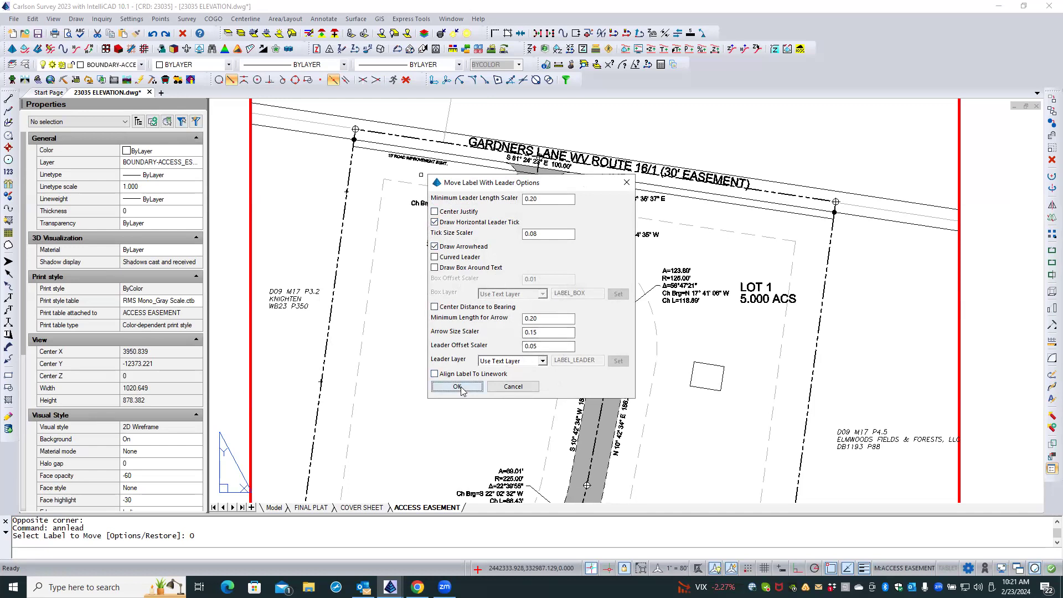
pyautogui.click(502, 386)
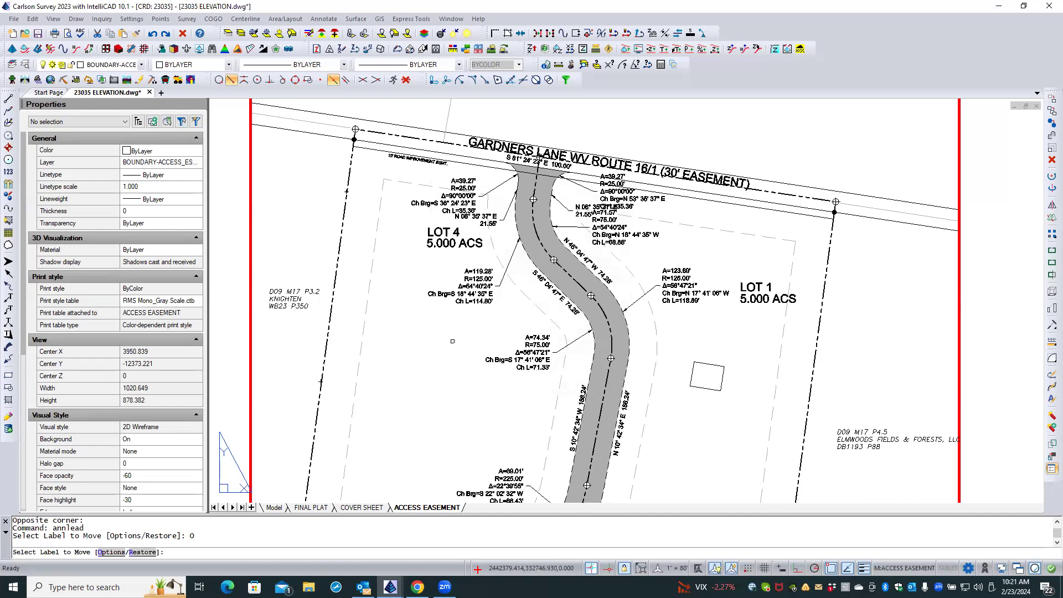
pyautogui.press('Return')
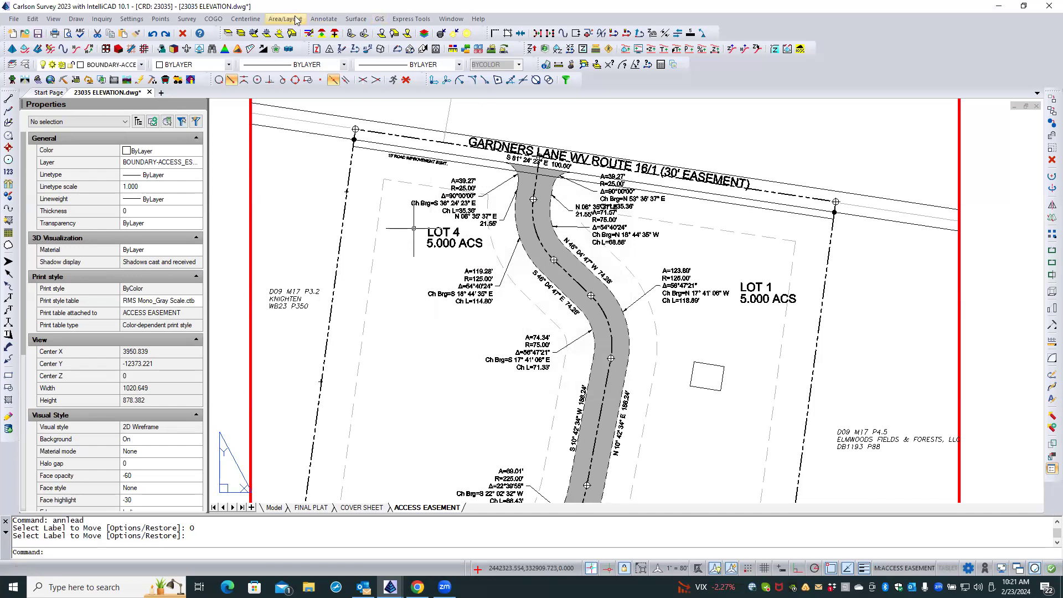
# Review the General and Arcs settings in Annotate Defaults and close the dialog without changes.
pyautogui.click(323, 19)
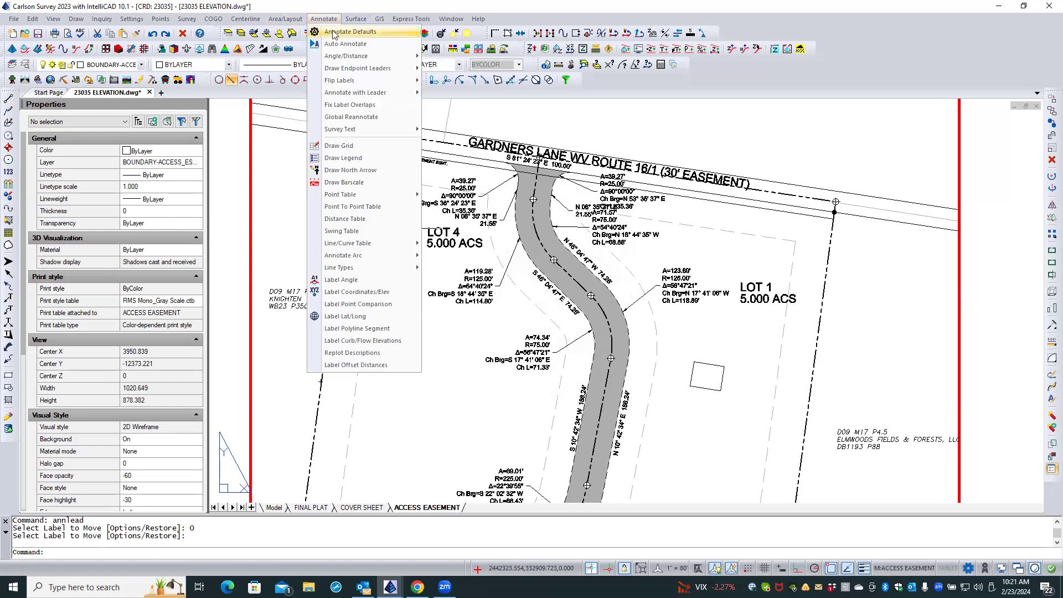
pyautogui.click(335, 32)
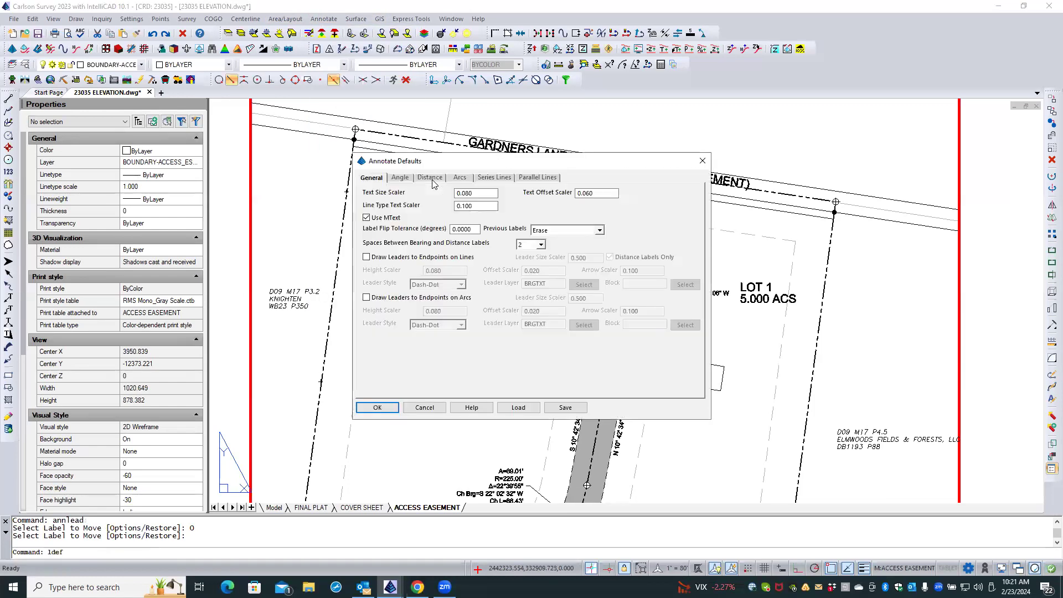
pyautogui.click(459, 179)
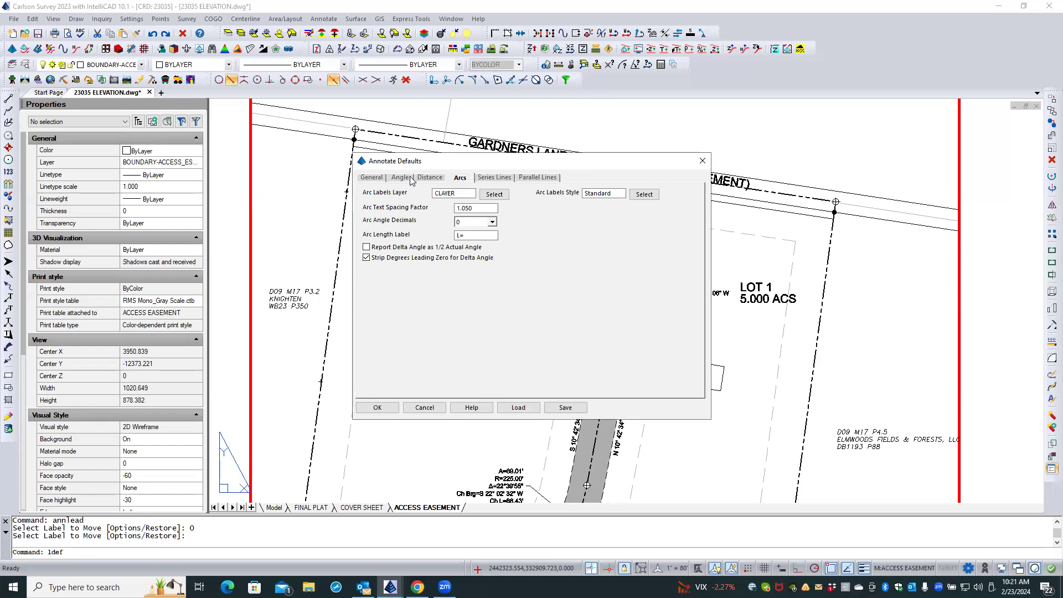
pyautogui.click(422, 408)
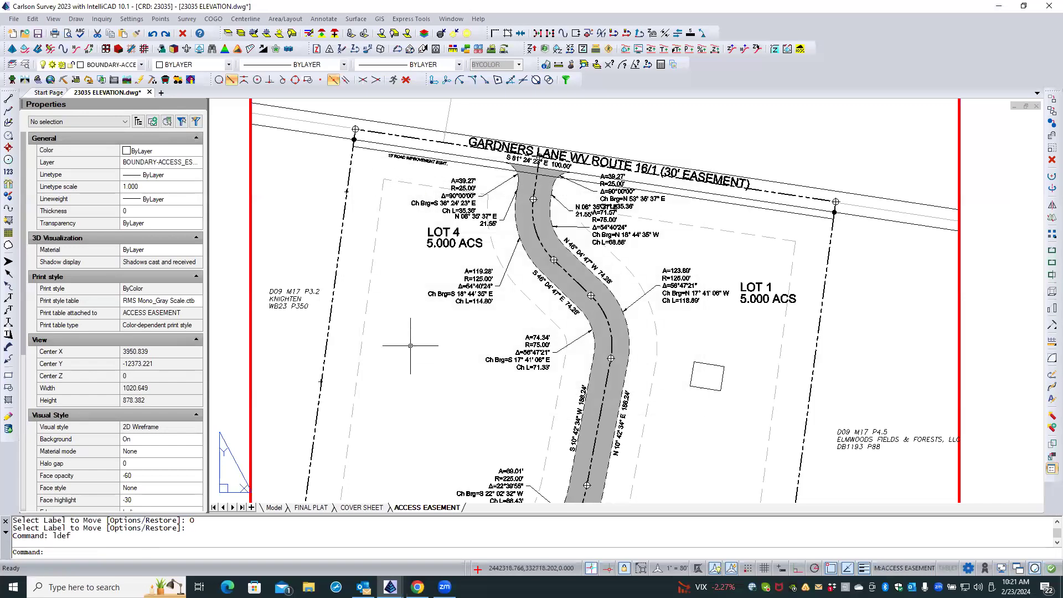
# Review the Curve Info options of the Label Arc command and exit without labeling an arc.
pyautogui.click(321, 20)
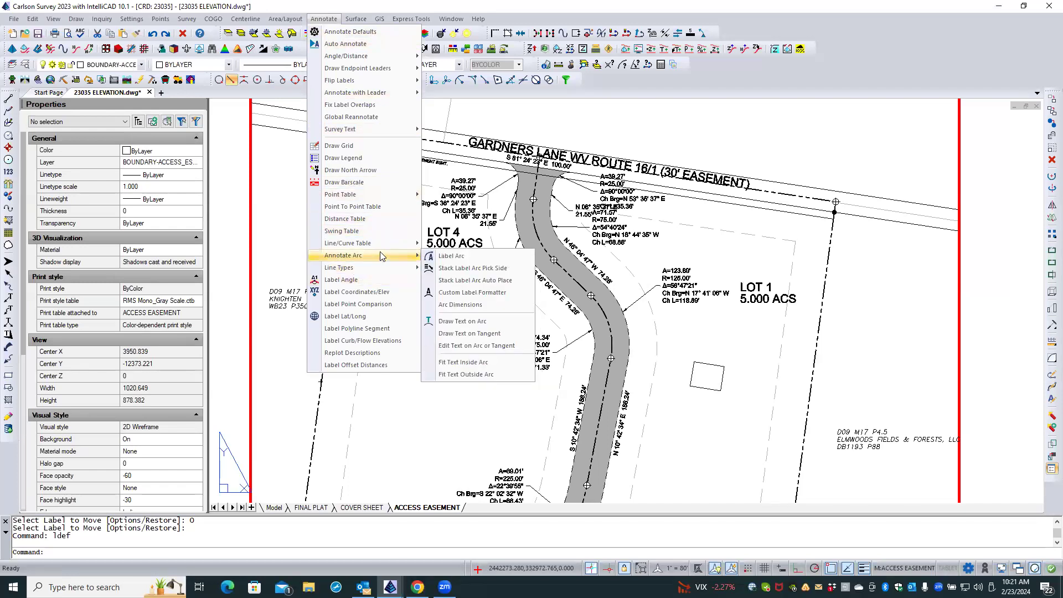
pyautogui.click(474, 258)
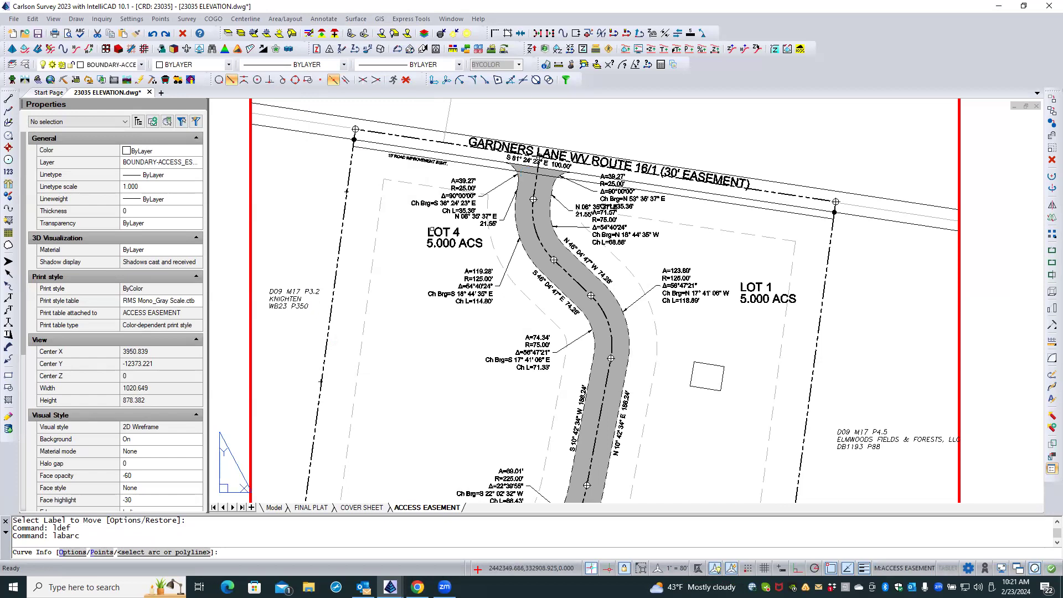
pyautogui.write('o')
pyautogui.press('Return')
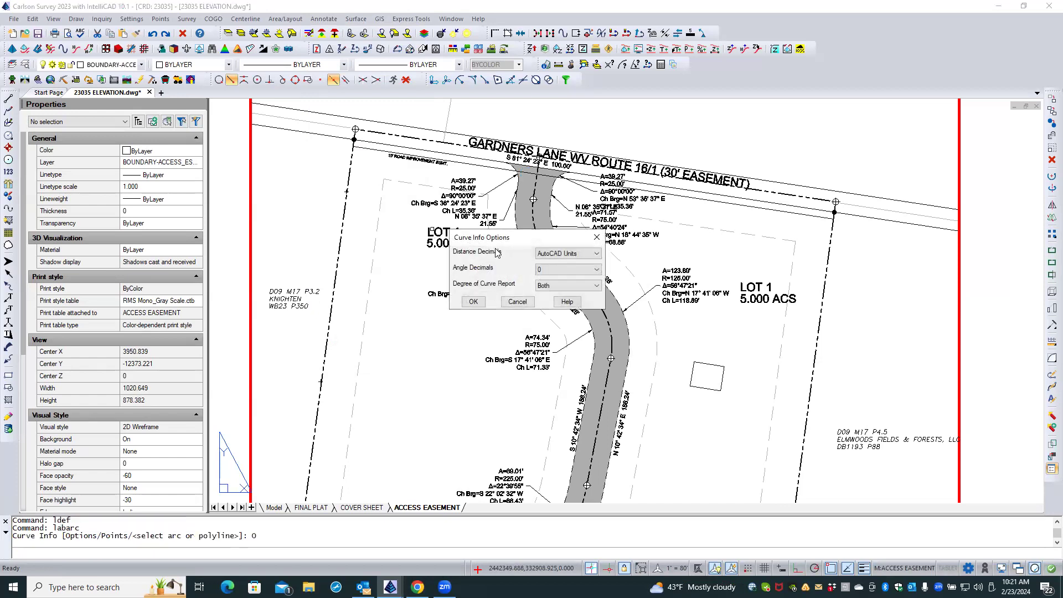
pyautogui.click(517, 302)
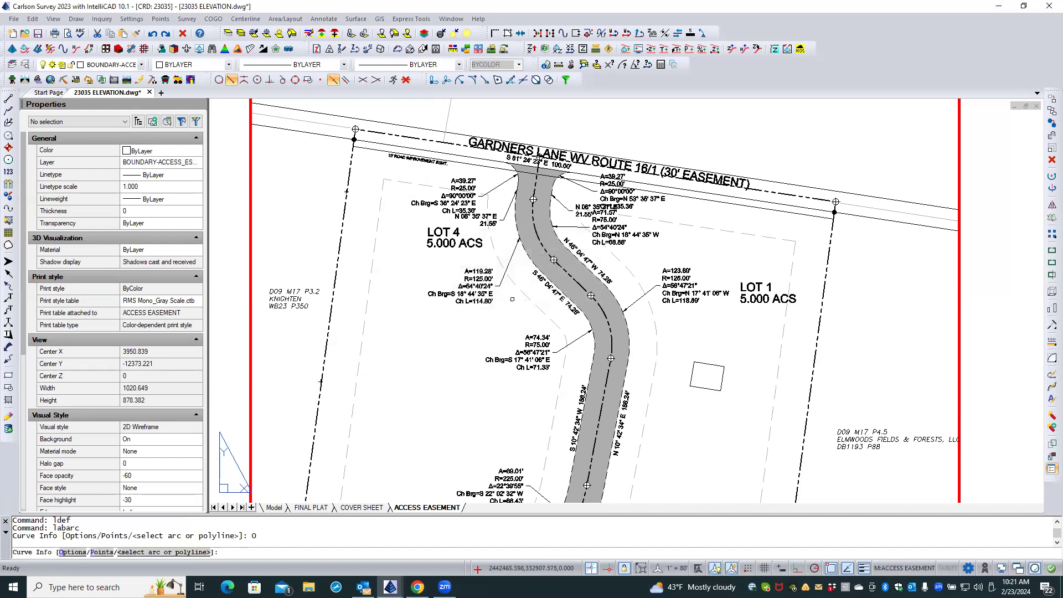
pyautogui.press('Return')
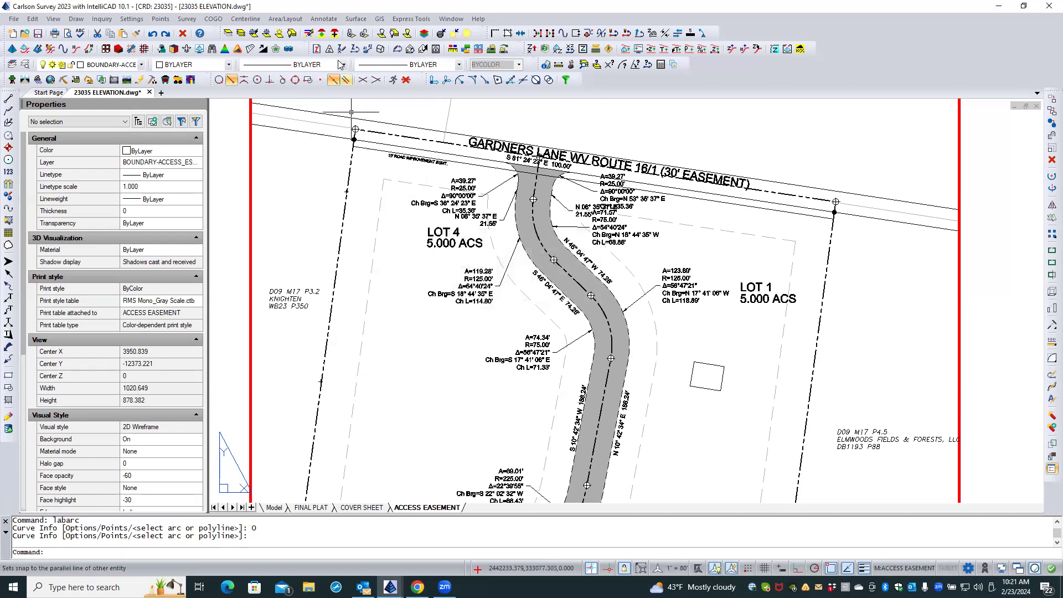
# Review the Stack Label Arc options of the pick-side command, including its general arc settings, and cancel without changes.
pyautogui.click(324, 19)
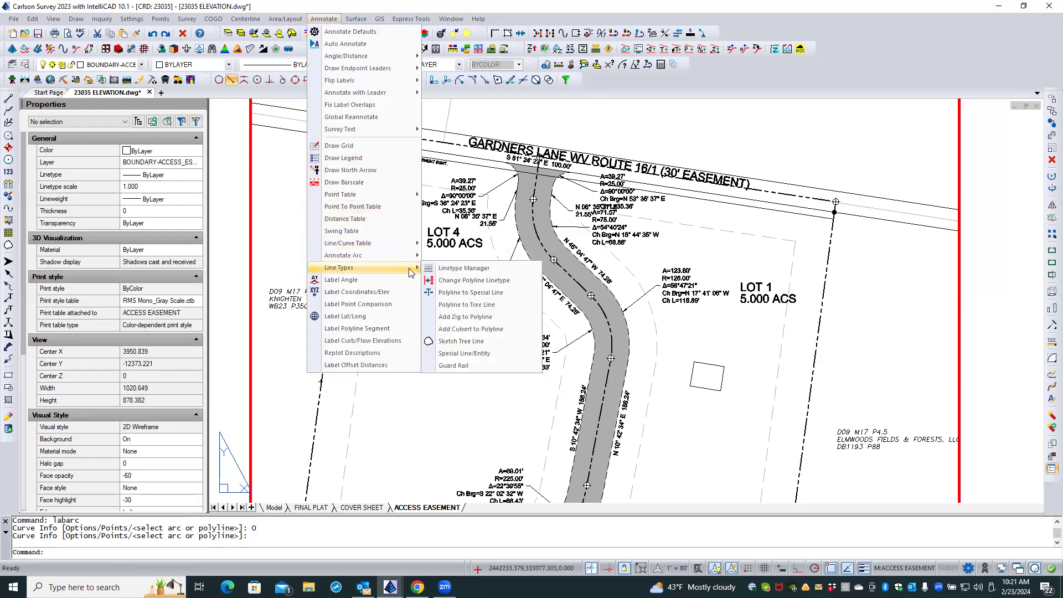
pyautogui.moveTo(413, 259)
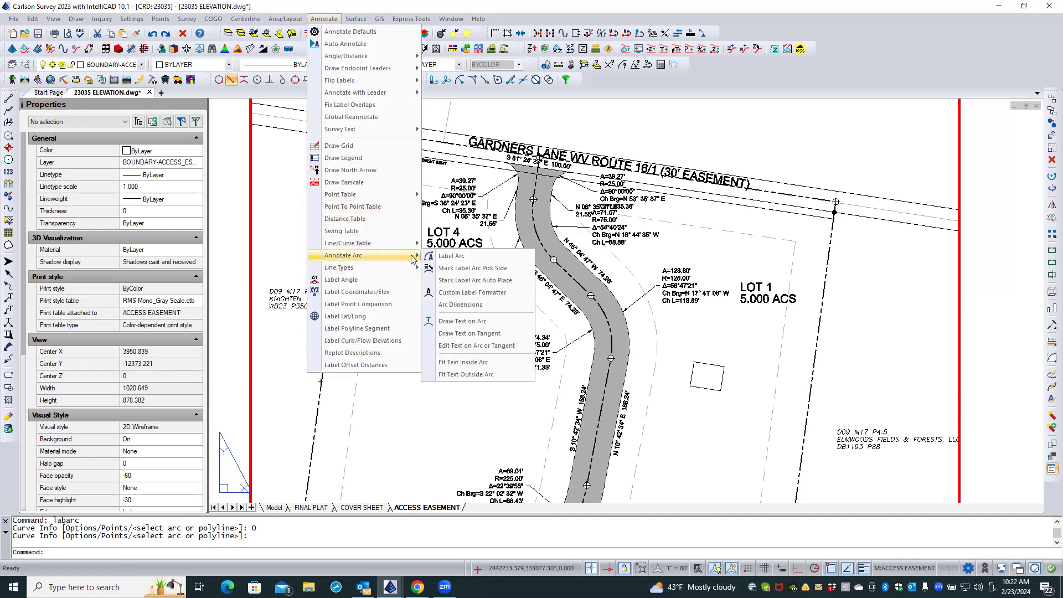
pyautogui.click(468, 269)
pyautogui.write('0')
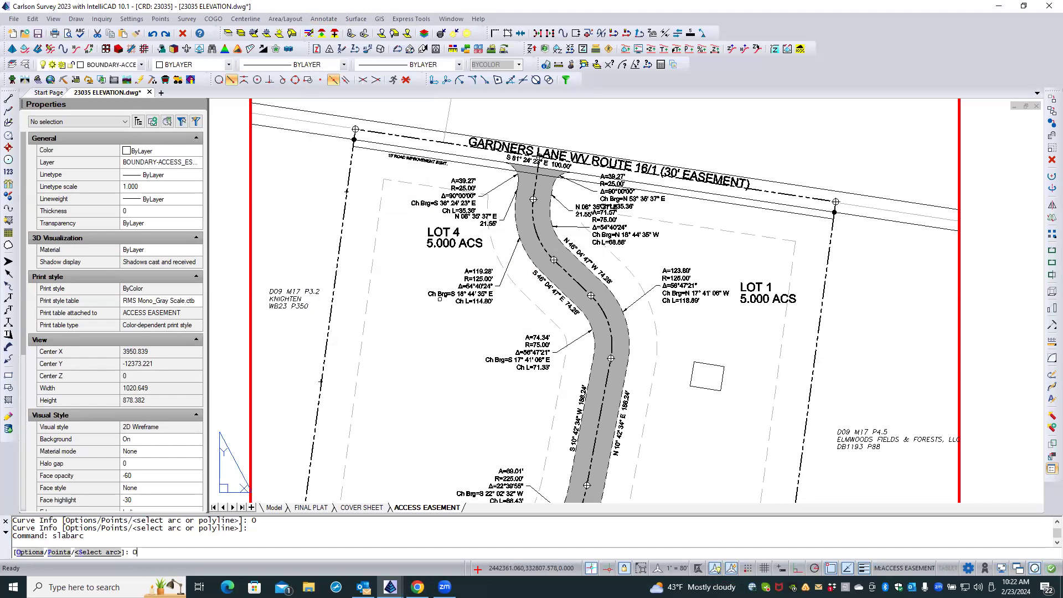
pyautogui.press('Return')
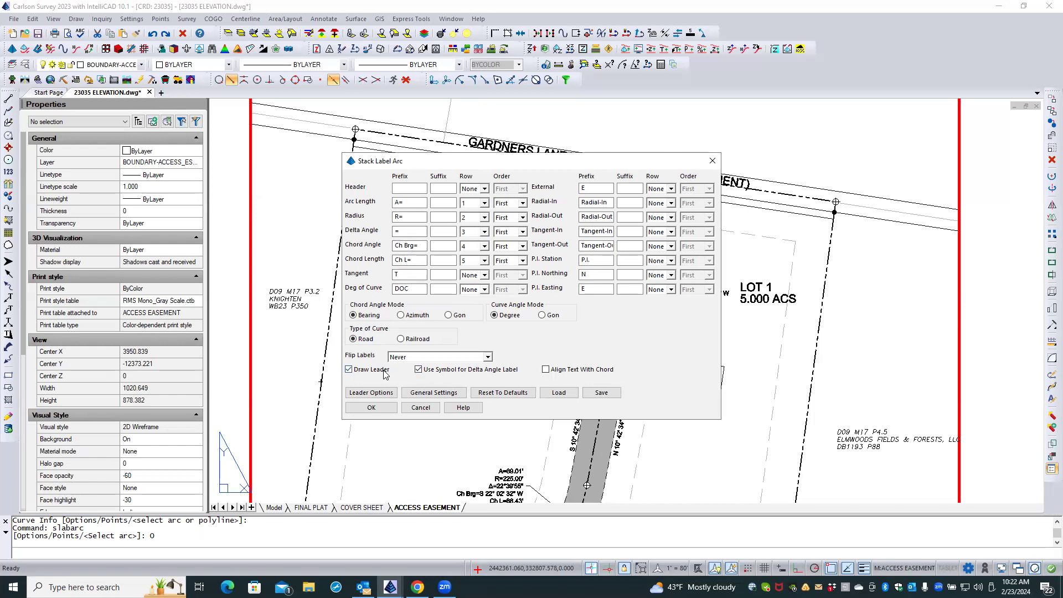
pyautogui.click(427, 393)
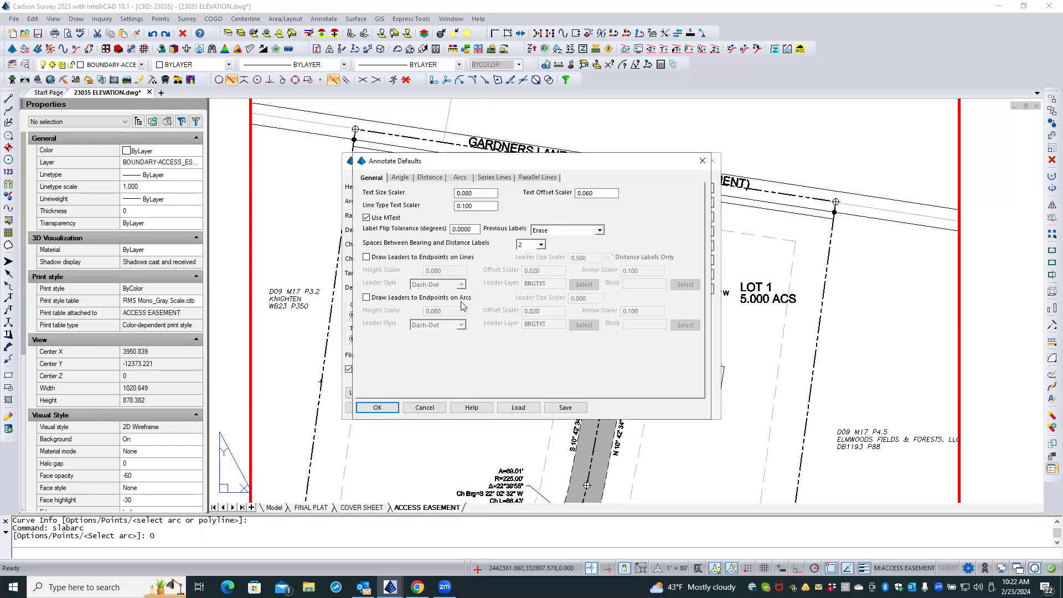
pyautogui.click(459, 178)
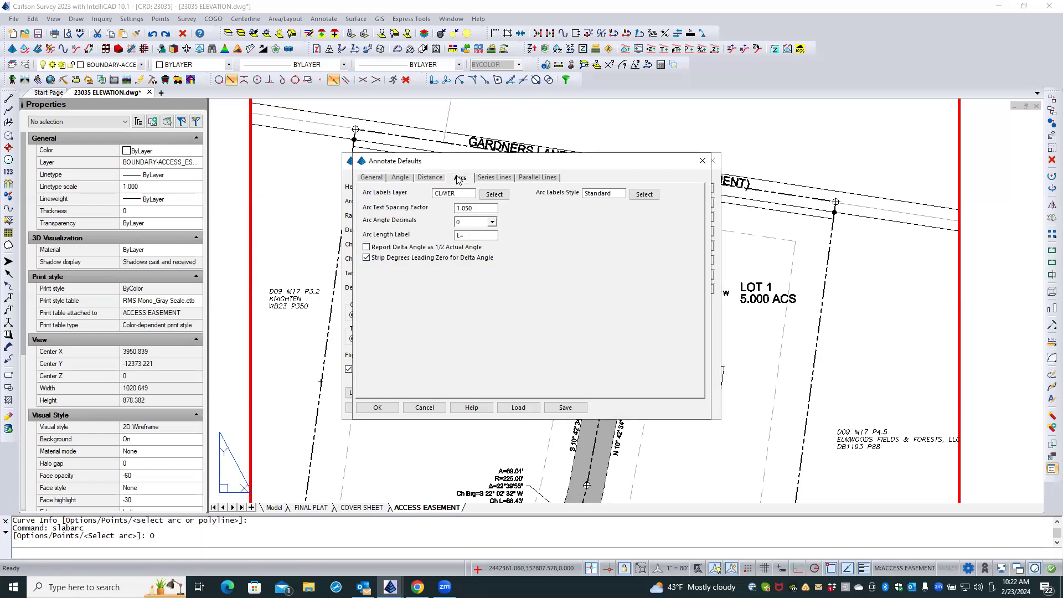
pyautogui.click(428, 408)
pyautogui.click(421, 407)
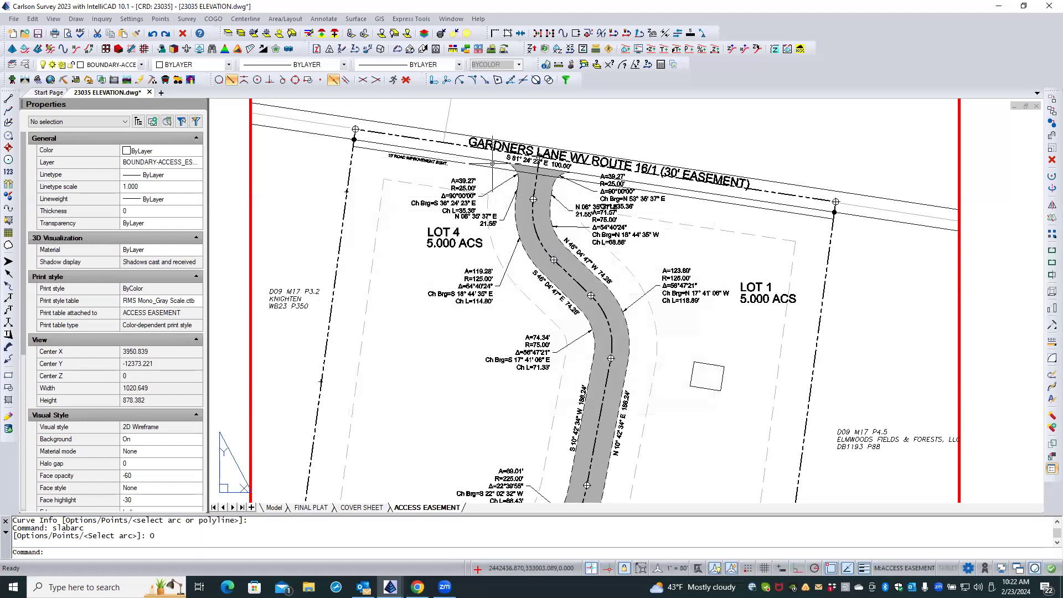
pyautogui.scroll(-1, 615, 368)
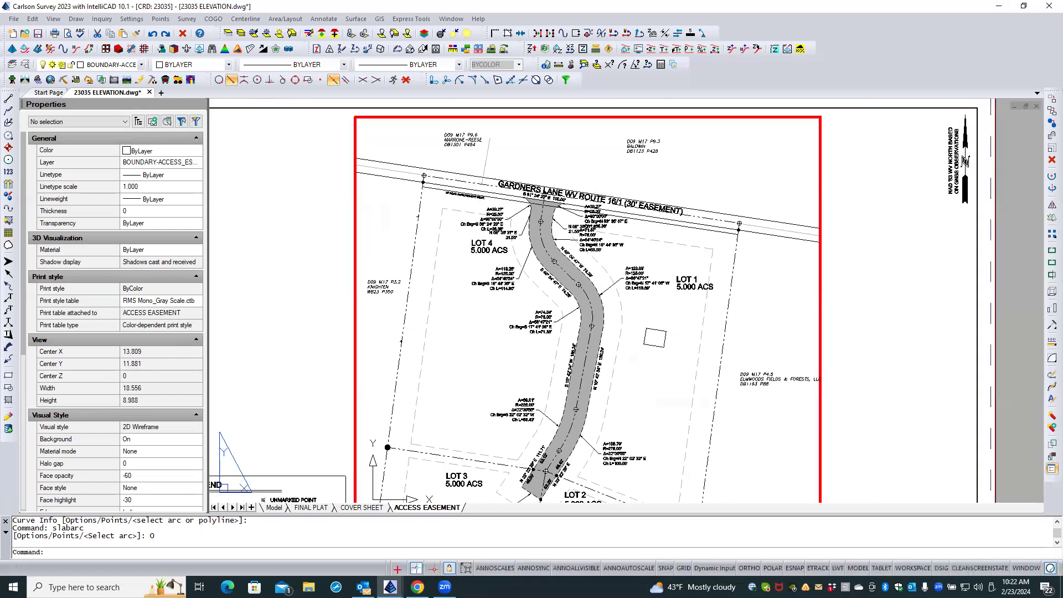
pyautogui.scroll(3, 646, 480)
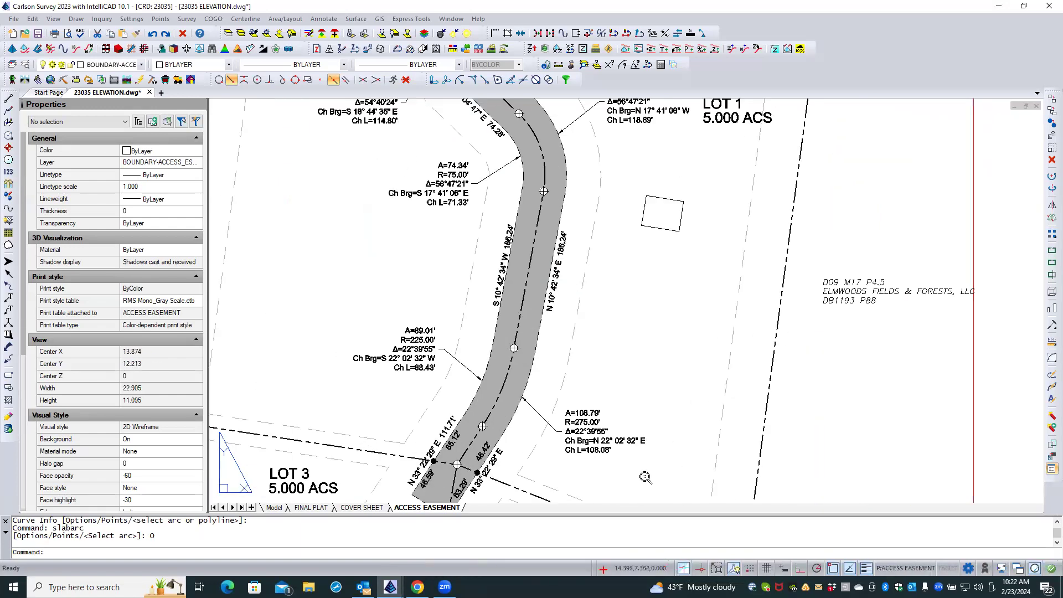
# Move the A=108.79' curve label with a leader so it sits close beside the easement's lower east curve.
pyautogui.click(288, 19)
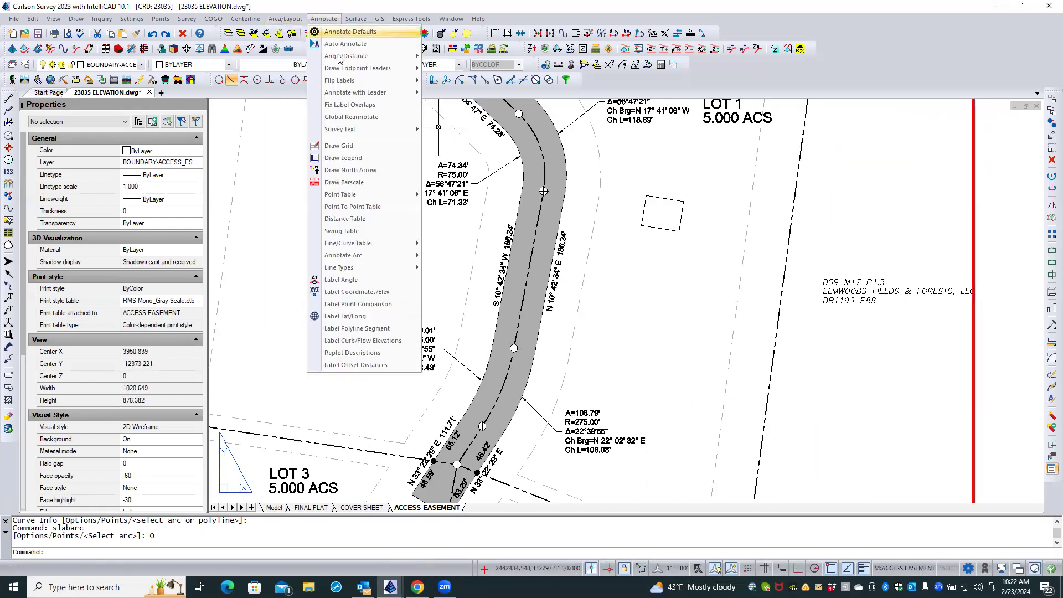
pyautogui.moveTo(348, 94)
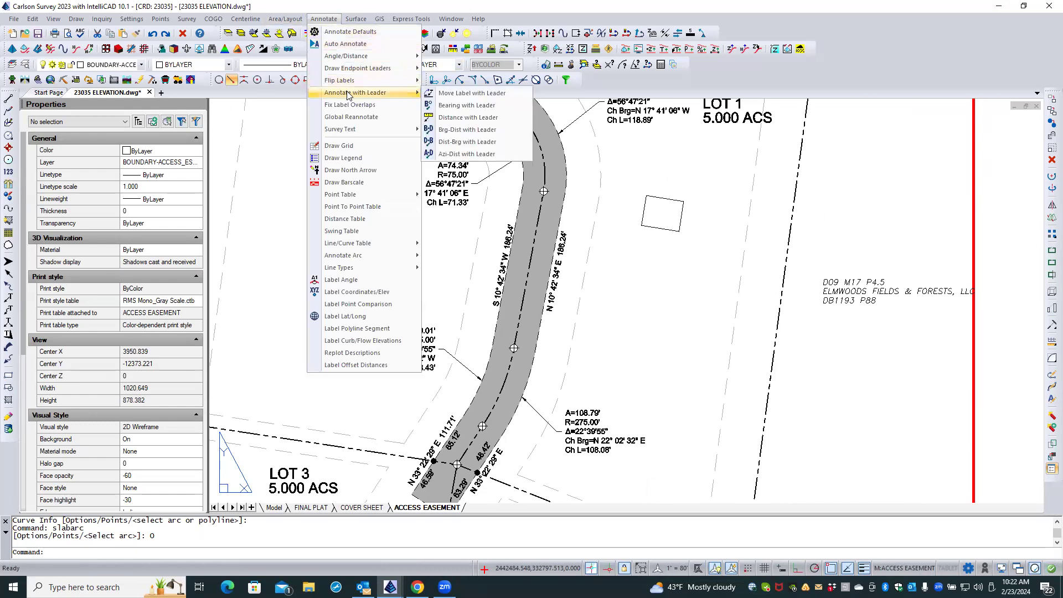
pyautogui.click(436, 96)
pyautogui.click(594, 426)
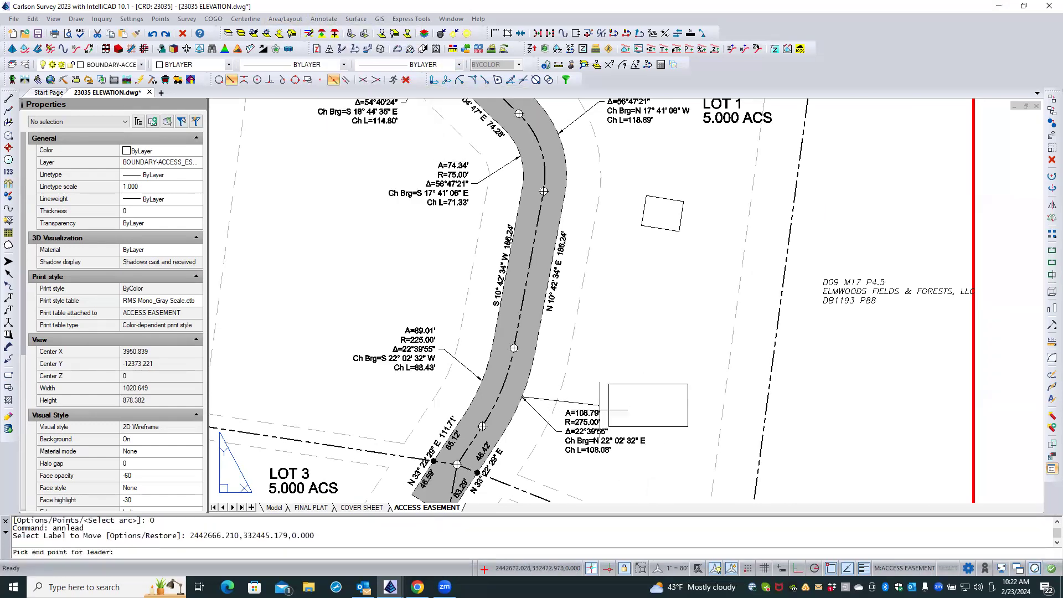
pyautogui.click(583, 416)
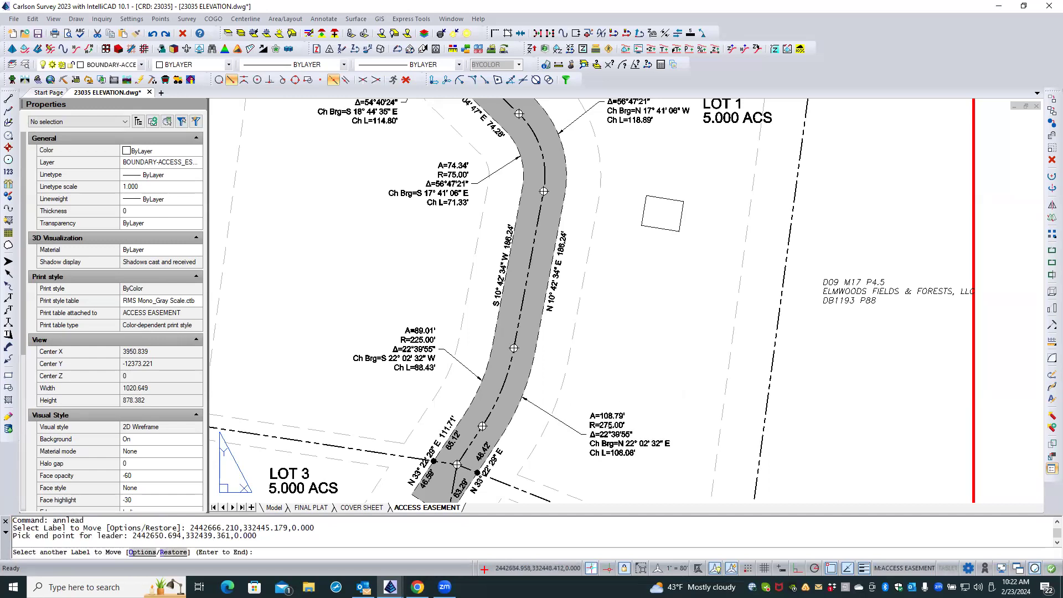
pyautogui.click(608, 425)
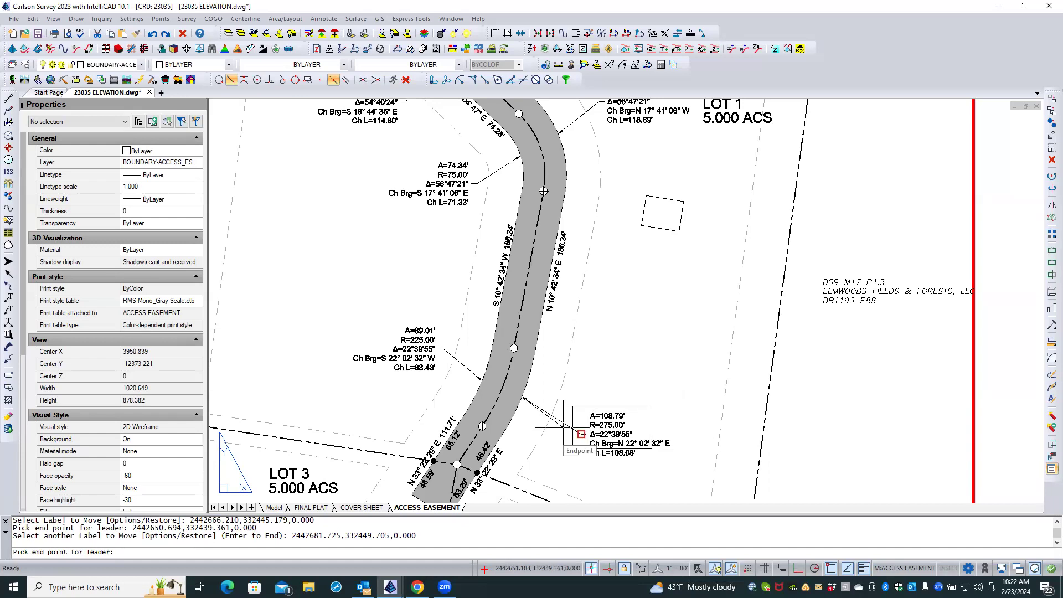
pyautogui.click(563, 427)
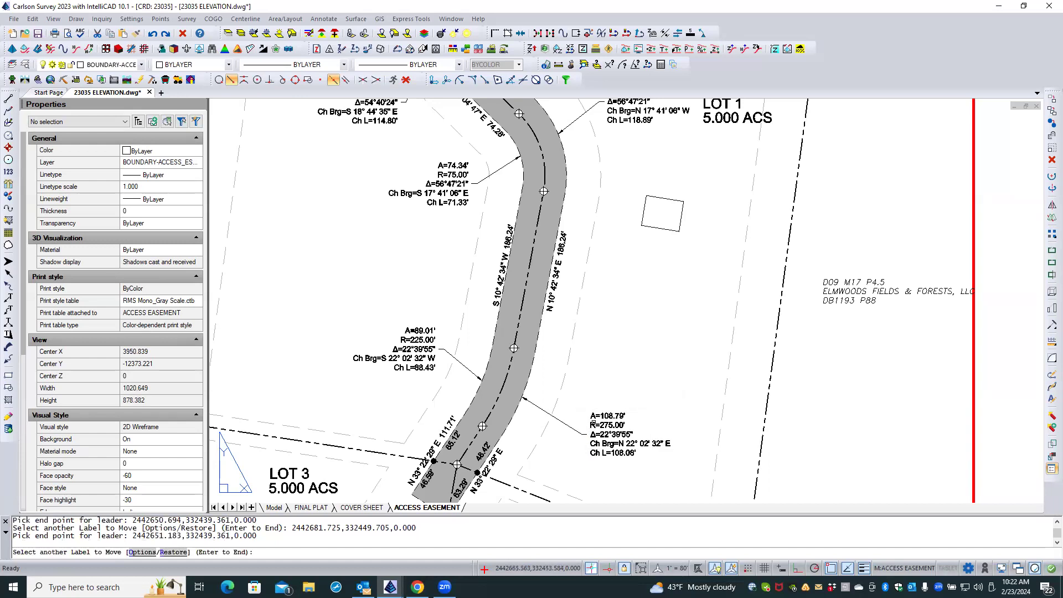
pyautogui.click(594, 423)
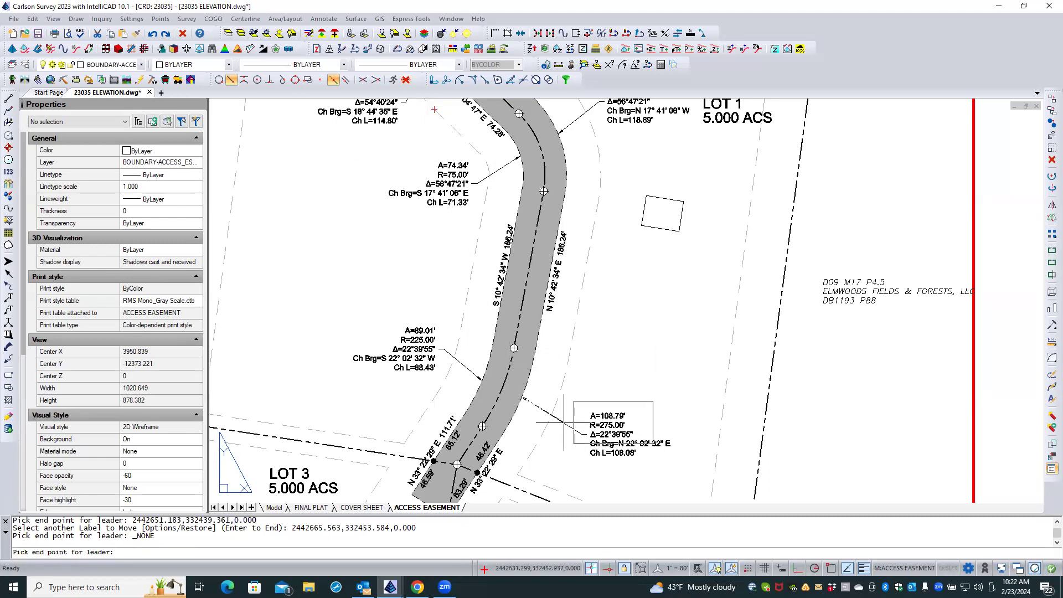
pyautogui.click(544, 411)
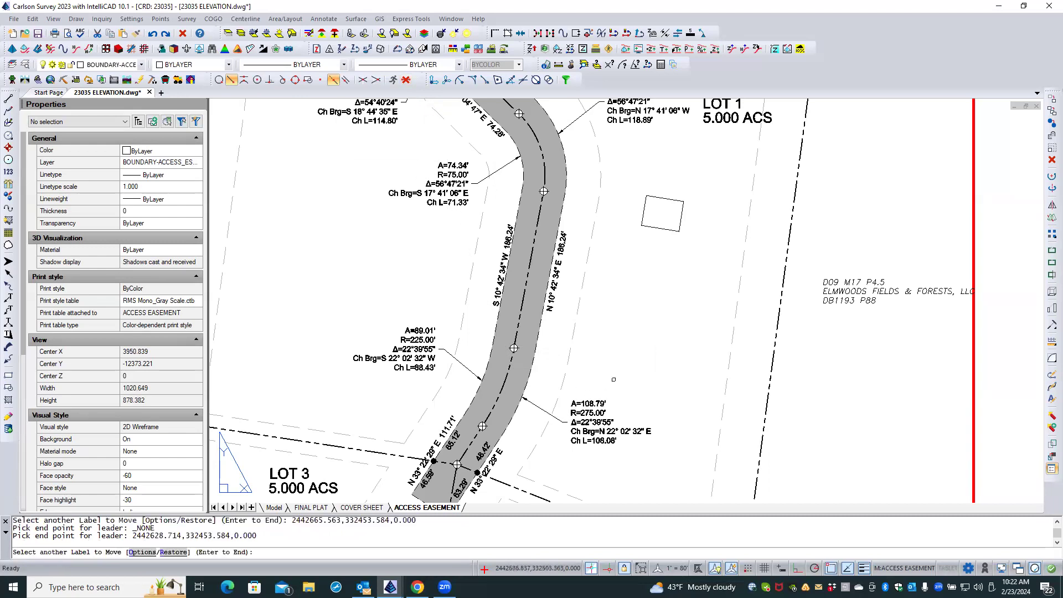
pyautogui.press('Return')
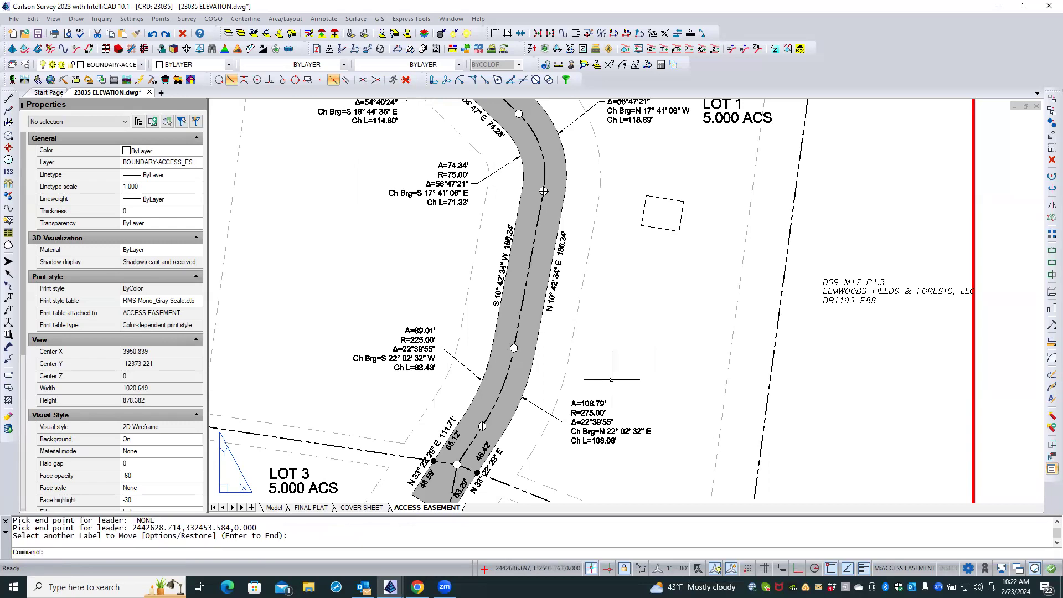
# Erase the curve label and leader on the west side of the easement's entrance at Gardners Lane.
pyautogui.scroll(-3, 609, 374)
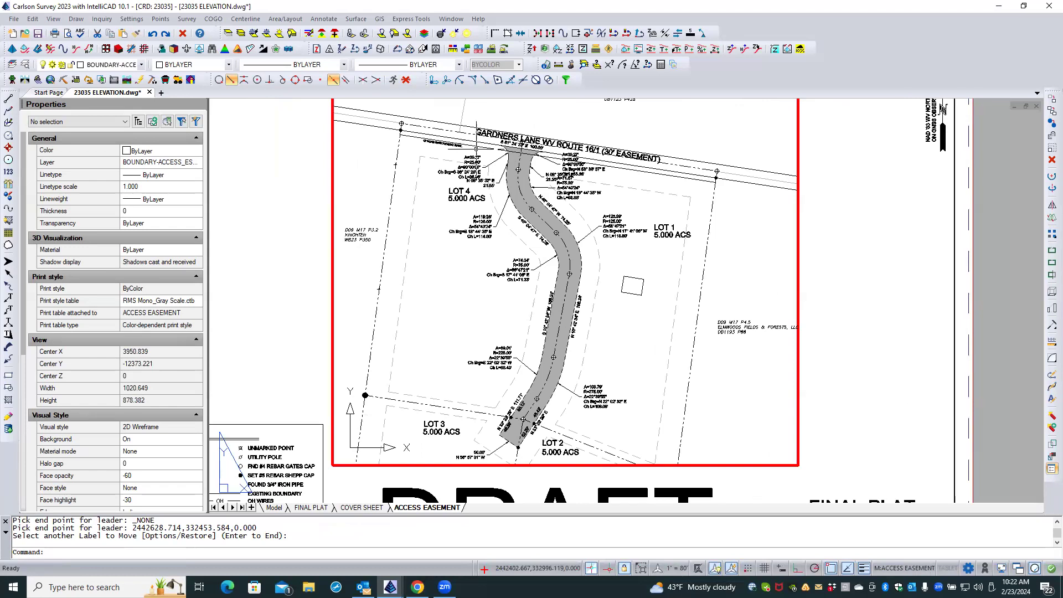
pyautogui.scroll(3, 476, 150)
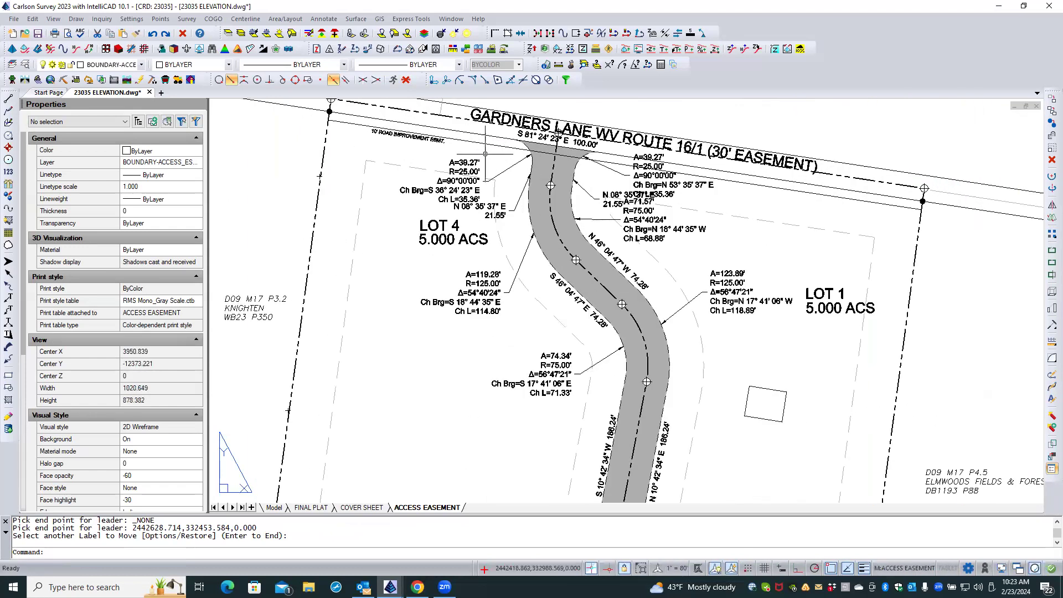
pyautogui.scroll(2, 485, 154)
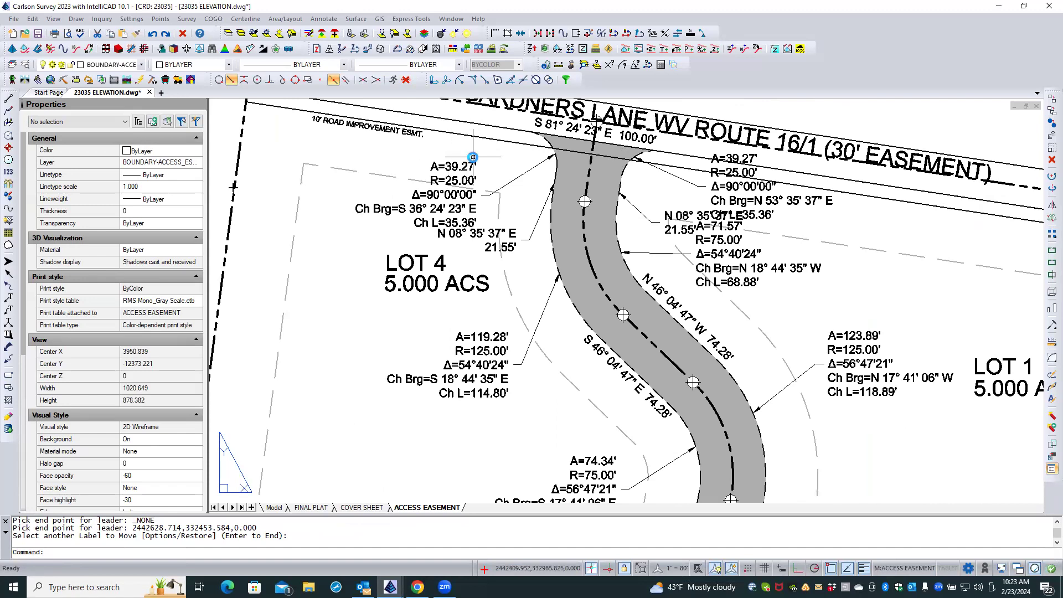
pyautogui.scroll(-1, 472, 156)
pyautogui.scroll(2, 441, 169)
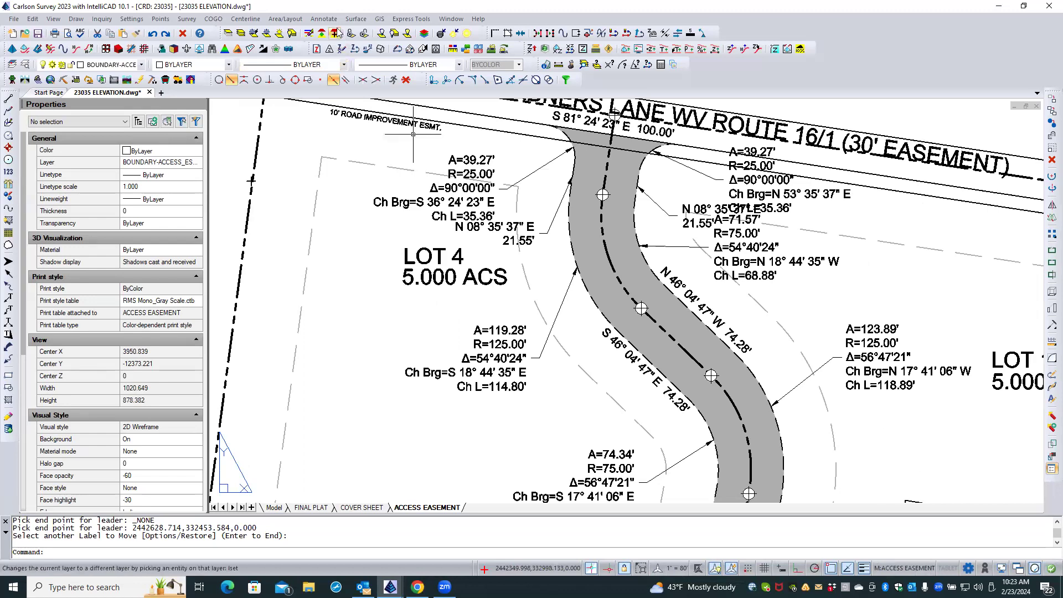
pyautogui.press('Return')
pyautogui.press('Return')
pyautogui.click(532, 172)
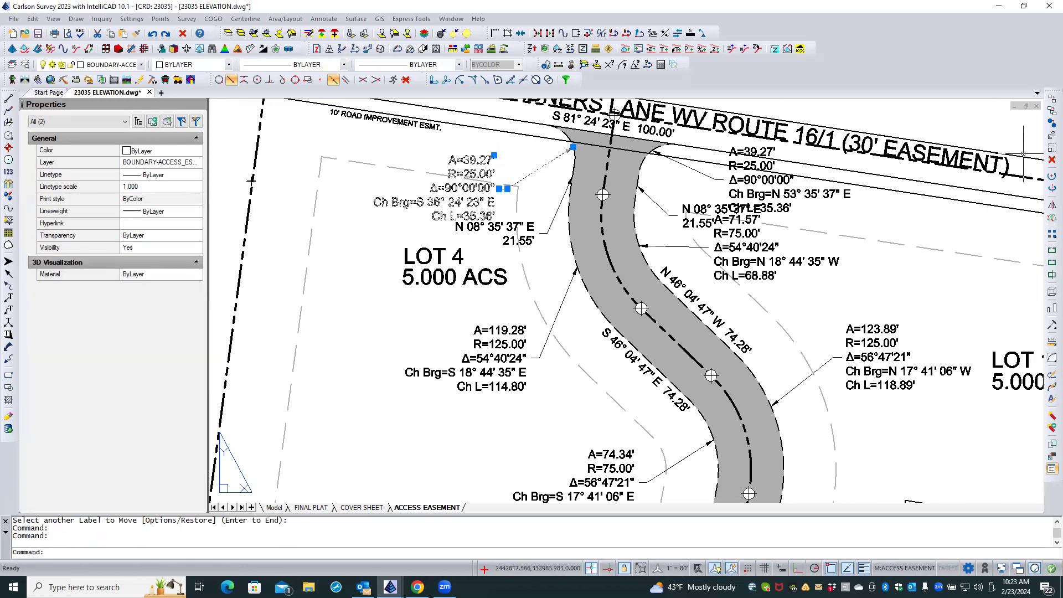
pyautogui.click(1051, 160)
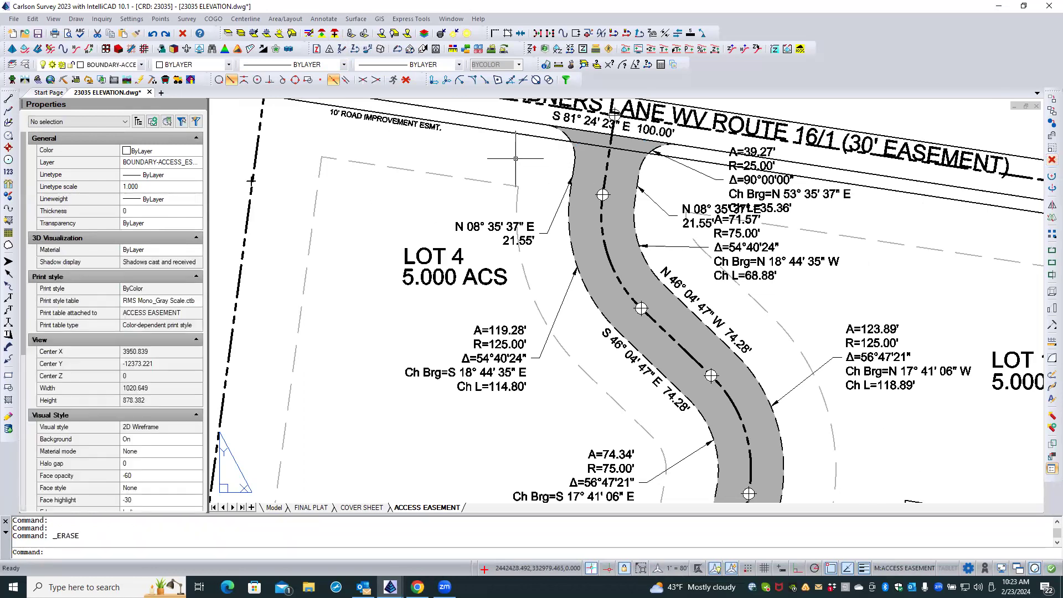
# Label the west entrance arc of the easement polyline with Stack Label Arc Pick Side, placing the leader label above LOT 4.
pyautogui.click(324, 19)
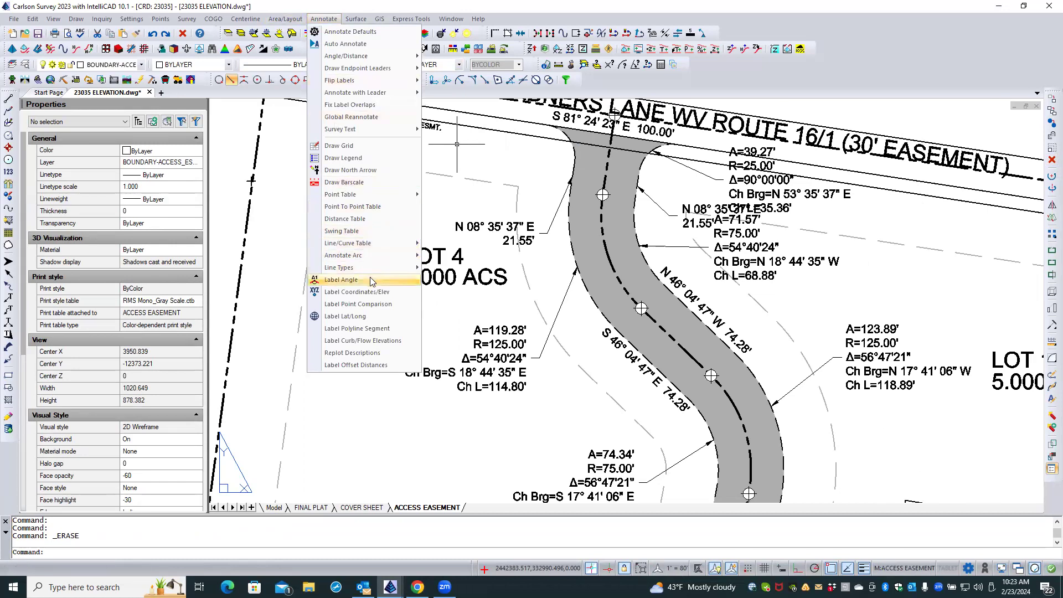
pyautogui.moveTo(369, 254)
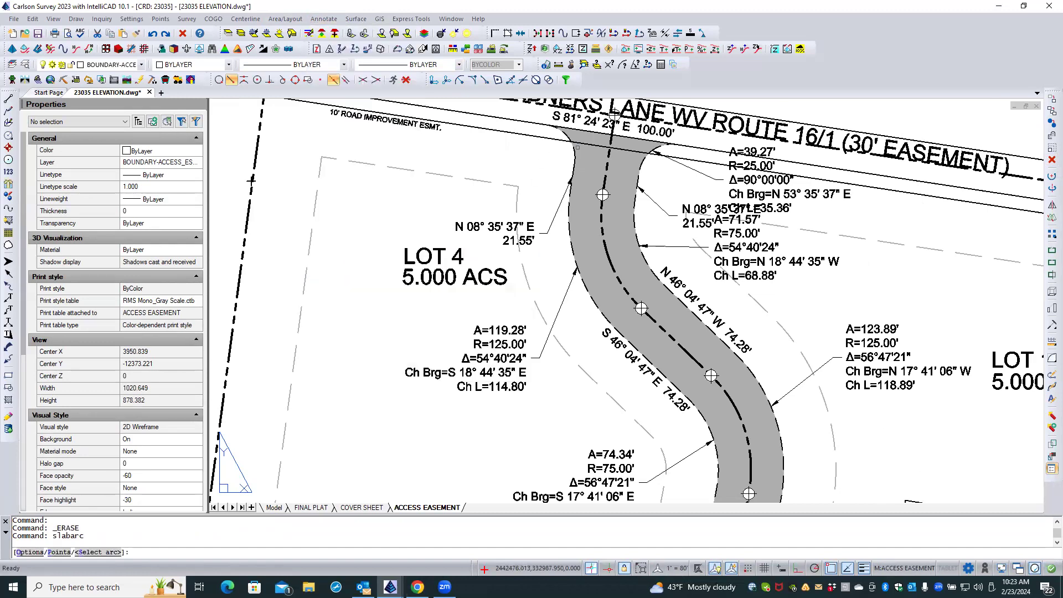
pyautogui.click(581, 142)
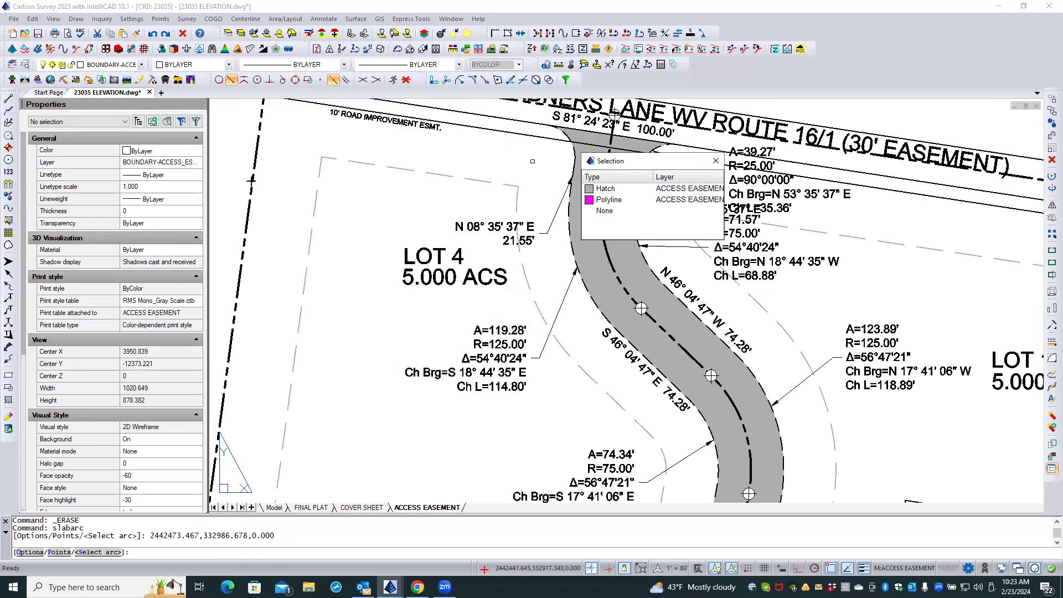
pyautogui.click(610, 200)
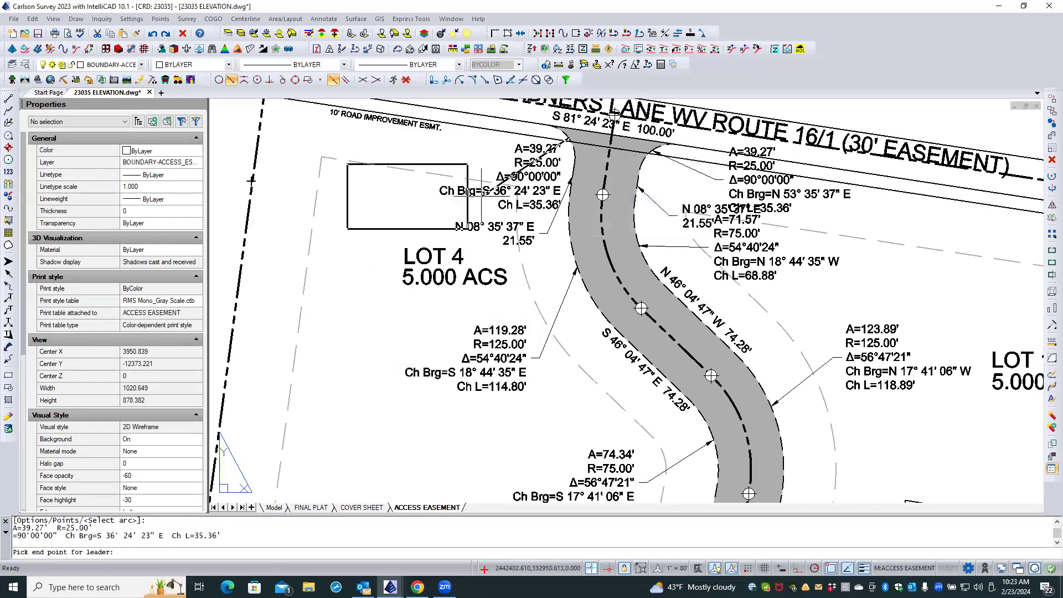
pyautogui.click(439, 207)
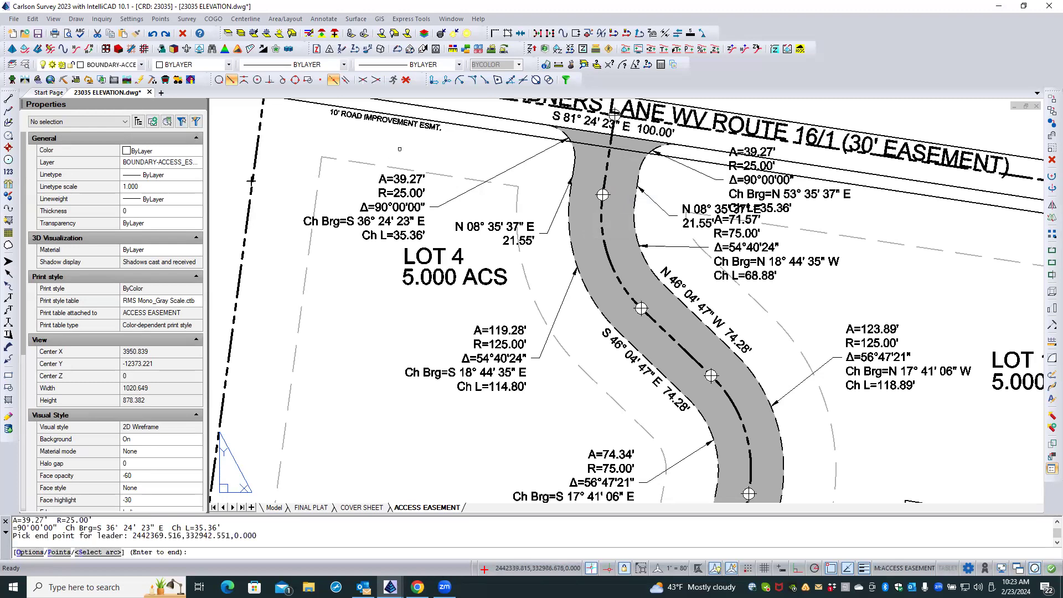
pyautogui.press('Return')
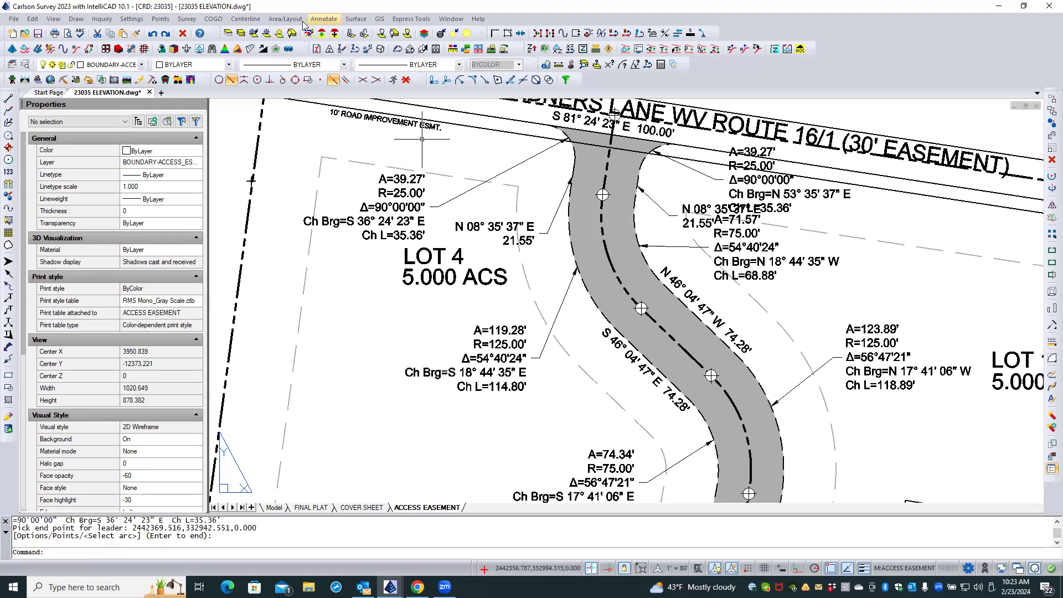
# Move the west entrance curve label with a leader, with entity snaps off, to just below the 10' road improvement easement note.
pyautogui.click(323, 19)
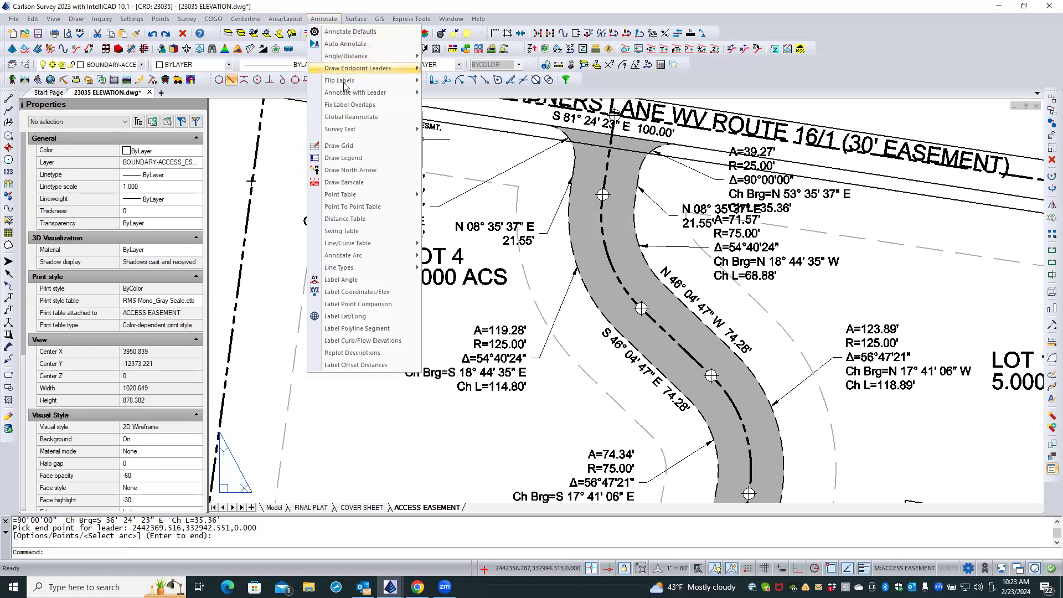
pyautogui.moveTo(360, 95)
pyautogui.click(471, 93)
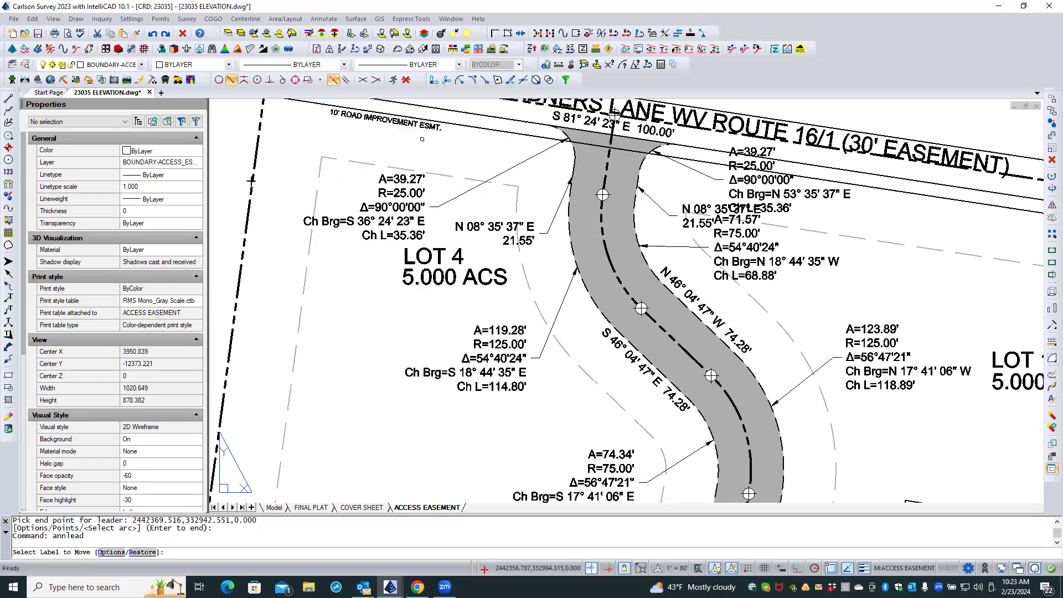
pyautogui.click(403, 204)
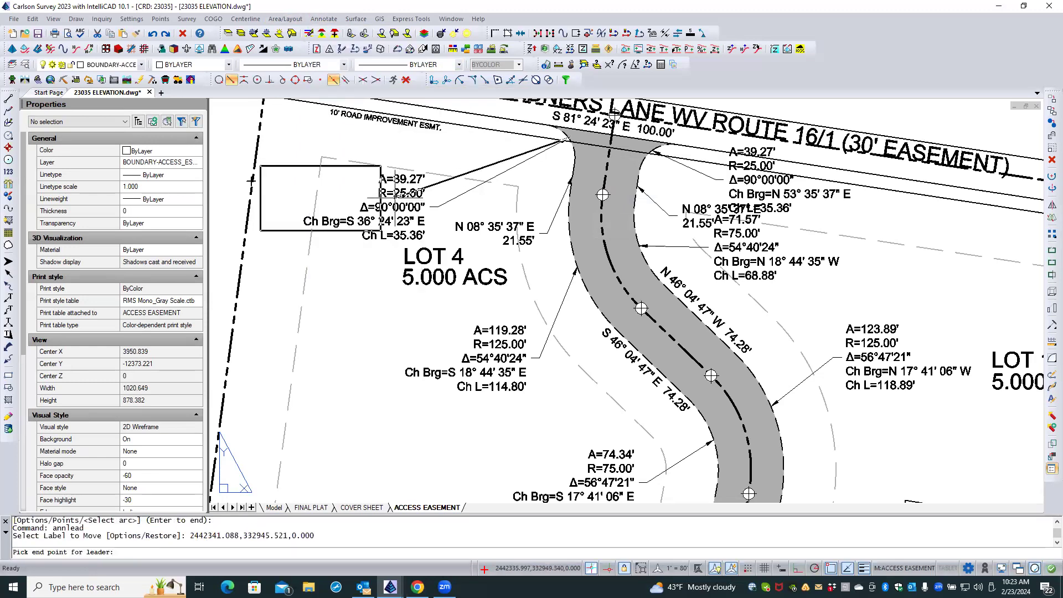
pyautogui.click(406, 206)
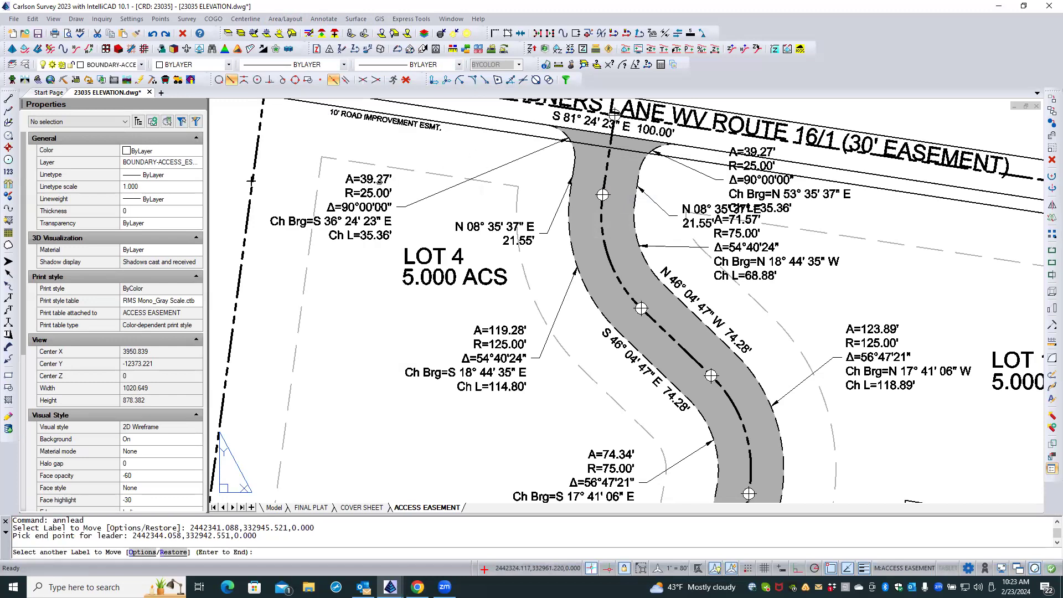
pyautogui.click(251, 179)
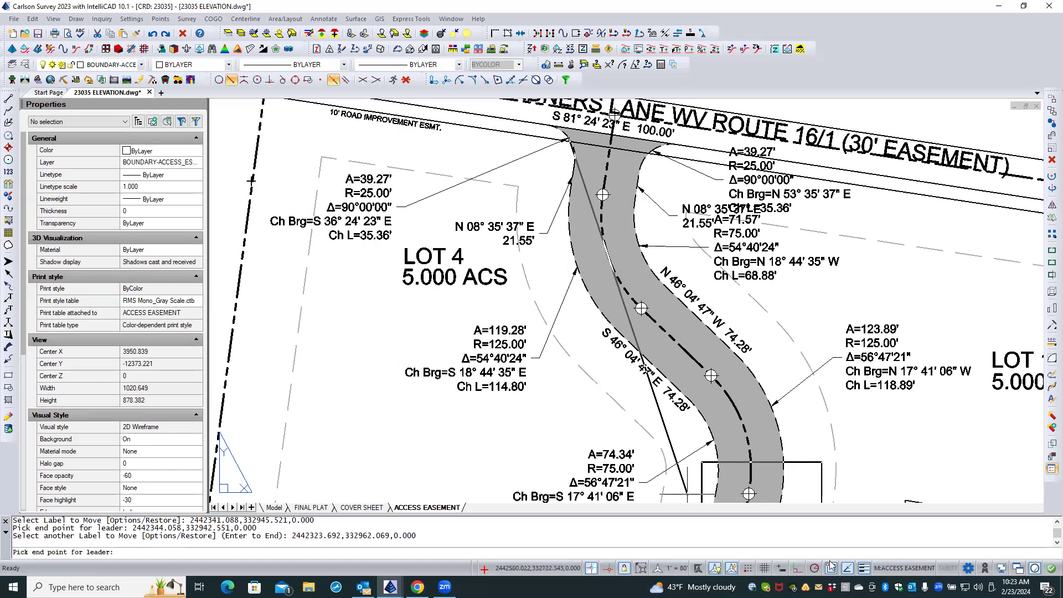
pyautogui.click(832, 567)
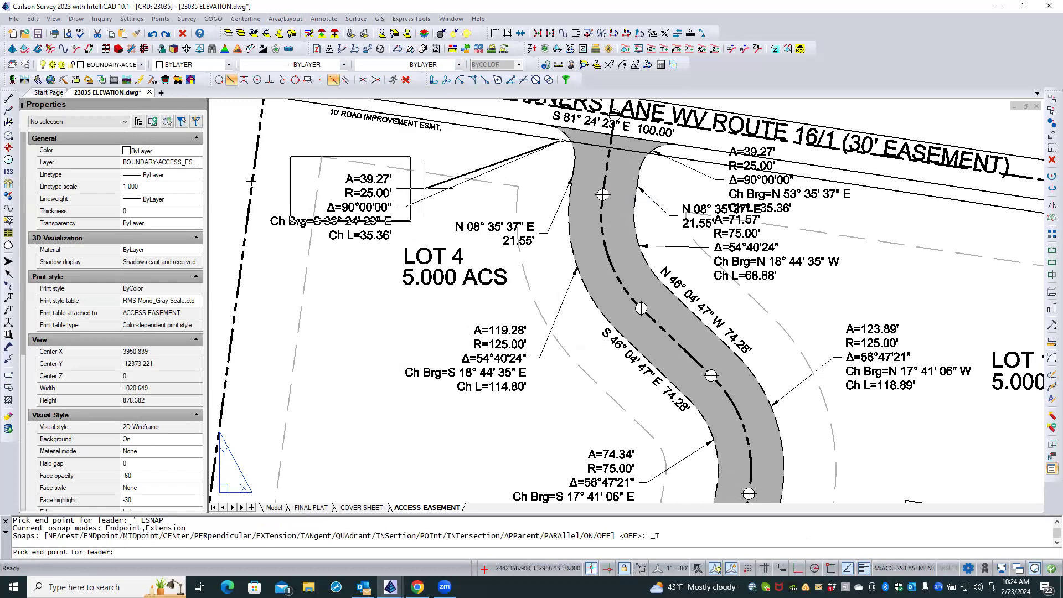
pyautogui.click(449, 168)
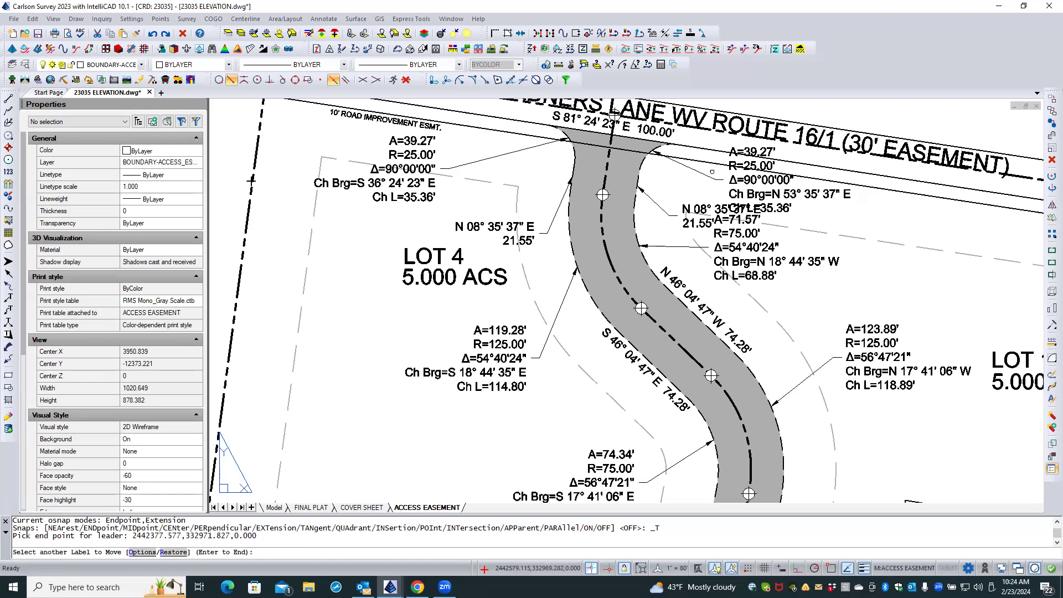
# Try to reposition the east entrance curve label with a leader away from the labels crowding it.
pyautogui.click(746, 180)
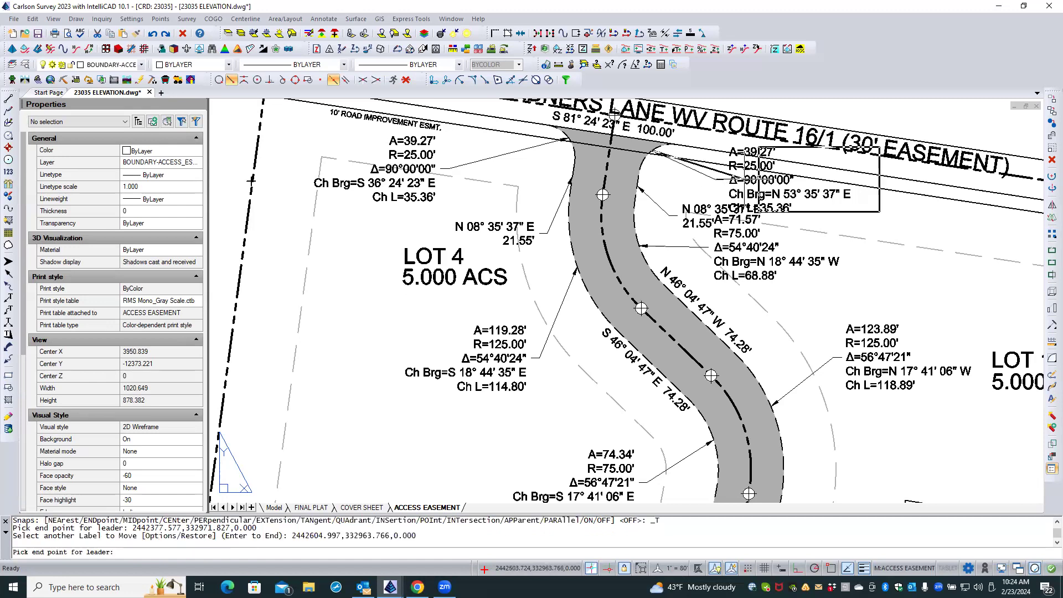
pyautogui.click(727, 182)
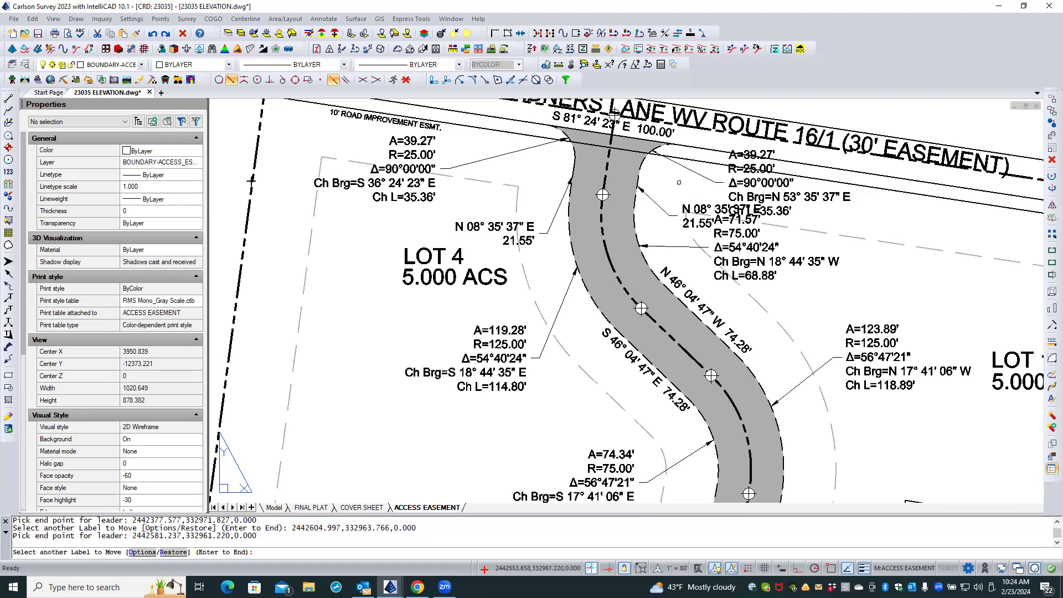
pyautogui.press('Return')
# Erase the east entrance curve label with its leader and relabel that easement polyline arc with Stack Label Arc Pick Side, east of the easement.
pyautogui.click(714, 180)
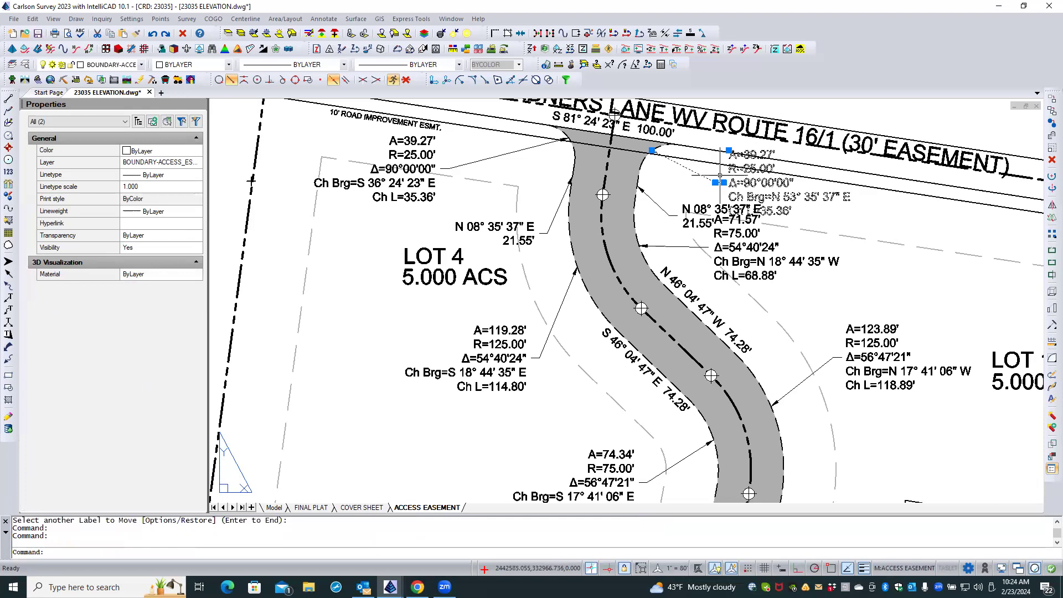
pyautogui.click(1053, 159)
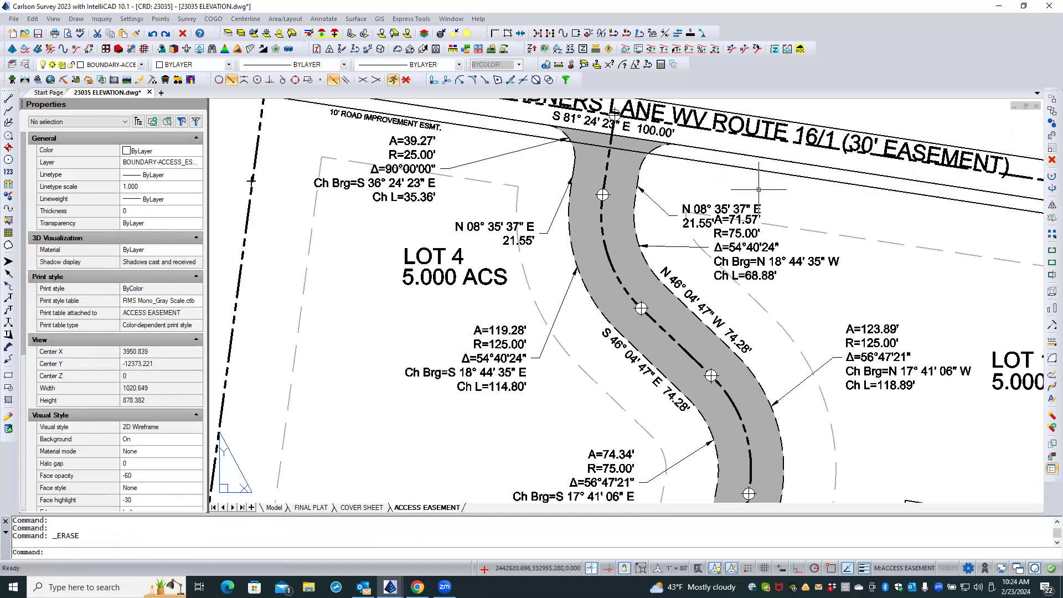
pyautogui.click(322, 19)
pyautogui.moveTo(397, 262)
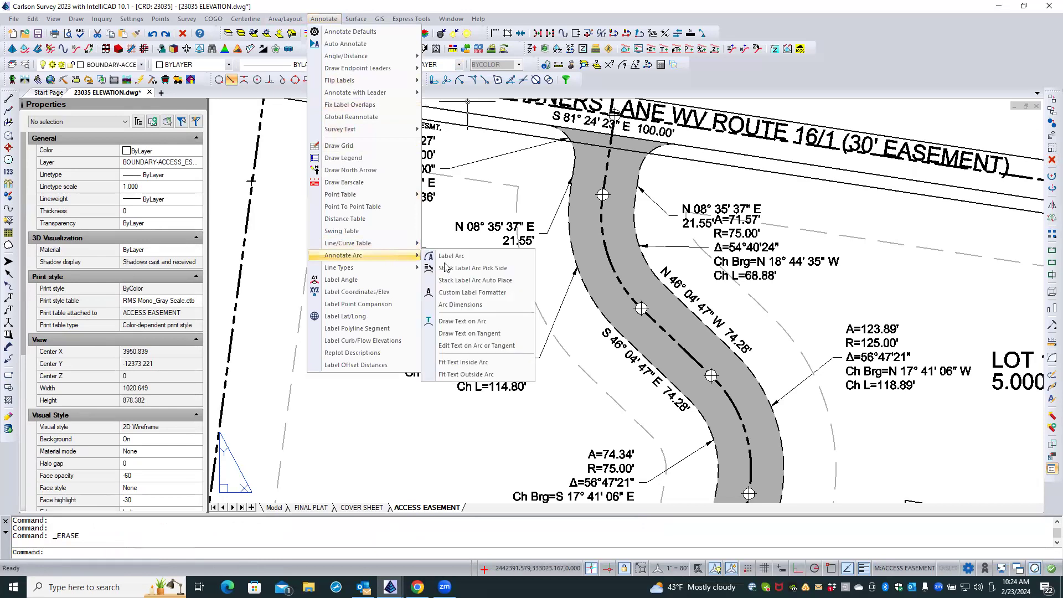
pyautogui.click(473, 271)
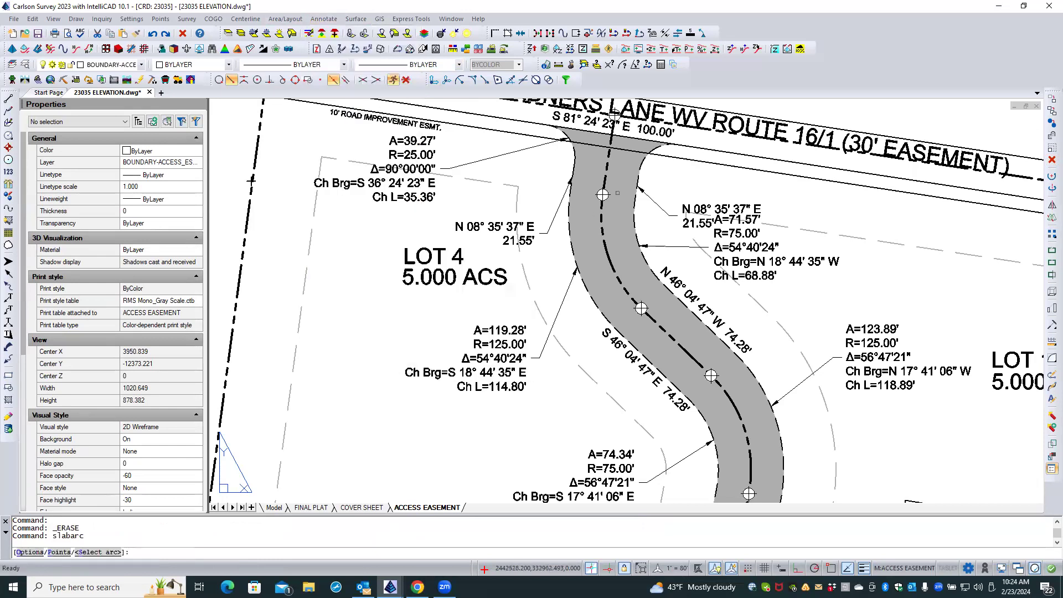
pyautogui.click(663, 142)
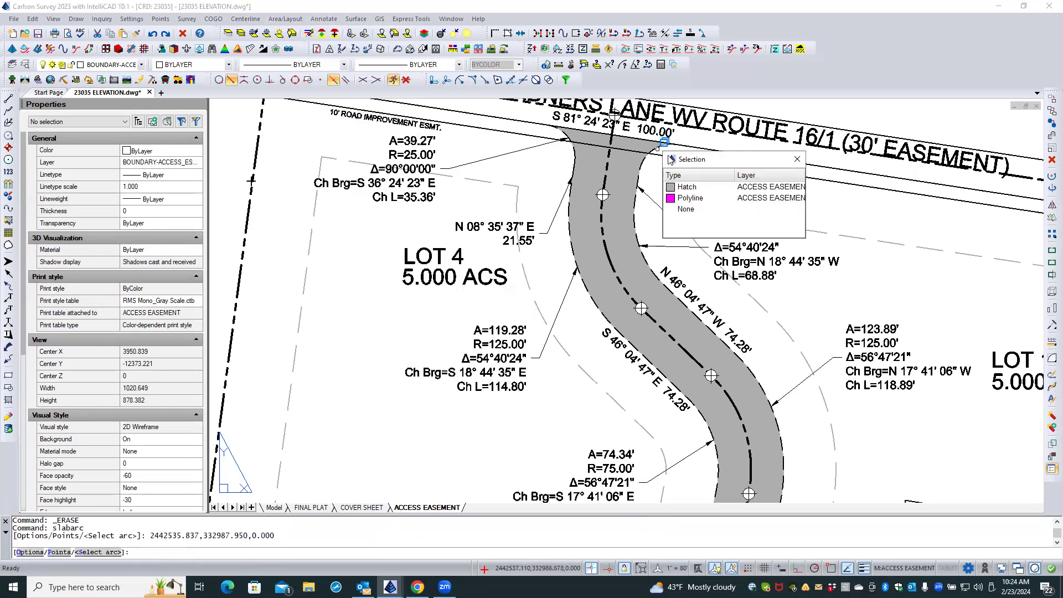
pyautogui.click(691, 198)
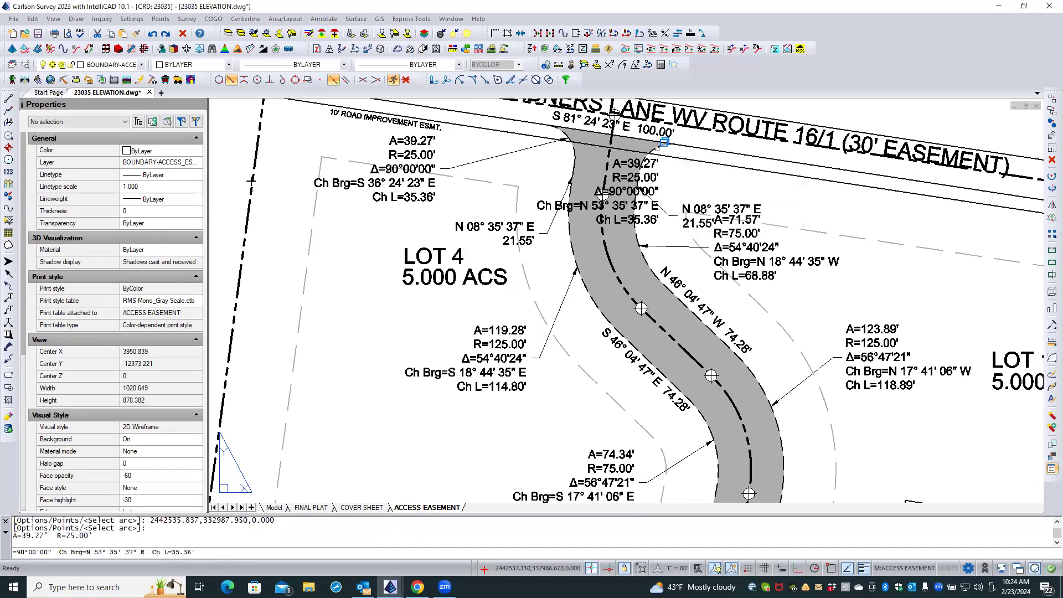
pyautogui.click(697, 195)
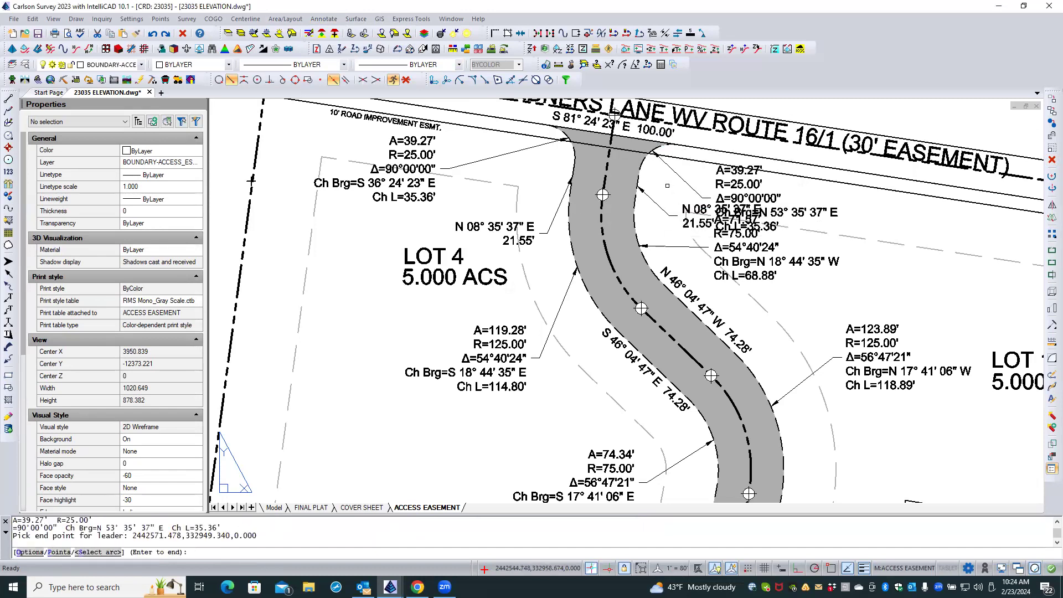
pyautogui.press('Return')
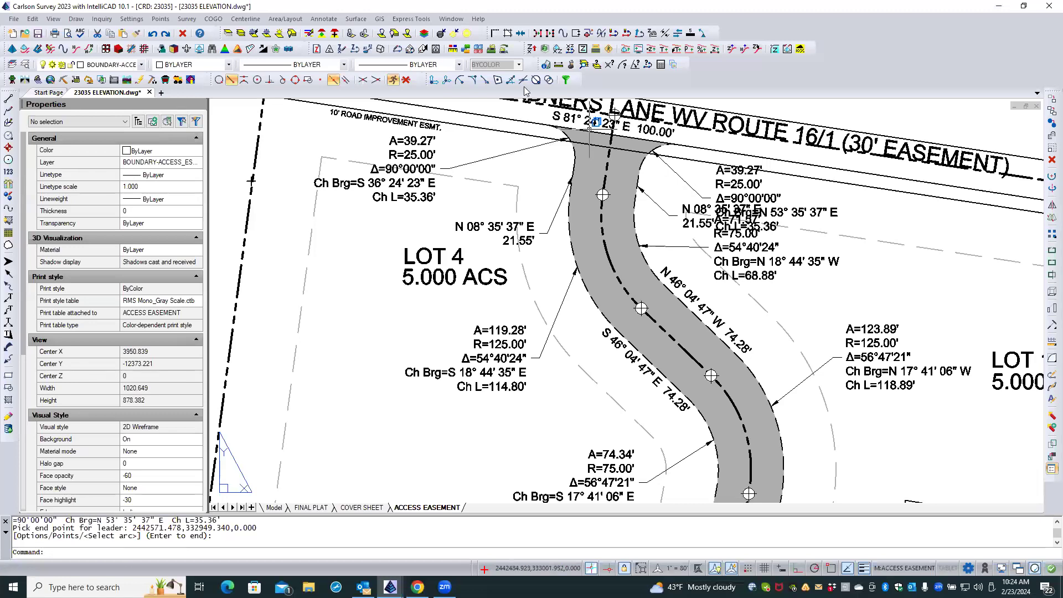
# Move the east entrance curve label with a leader slightly upward, closer to the Gardners Lane road lines.
pyautogui.click(324, 19)
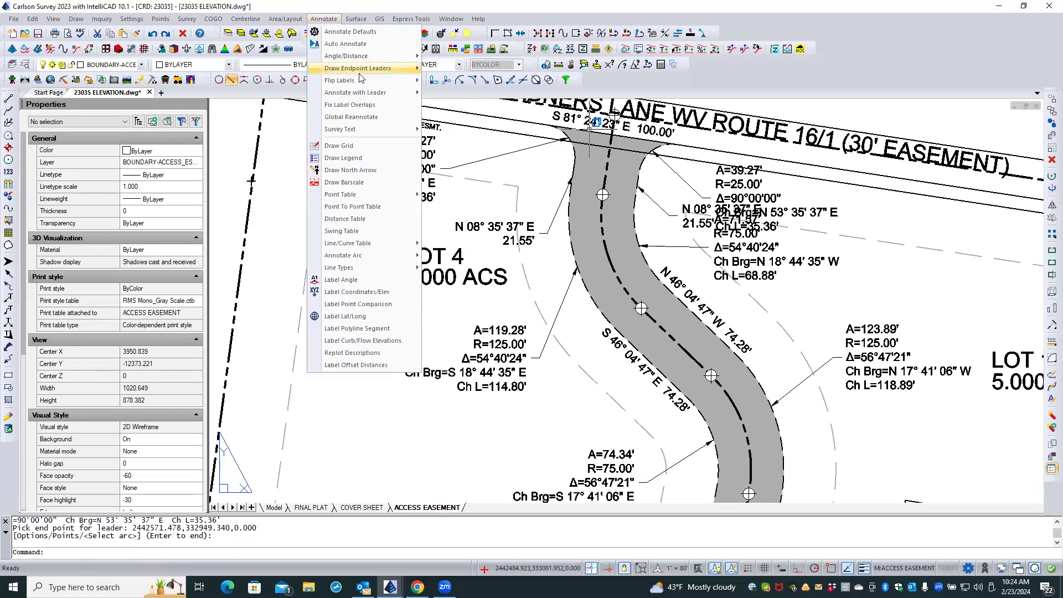
pyautogui.moveTo(391, 94)
pyautogui.click(470, 94)
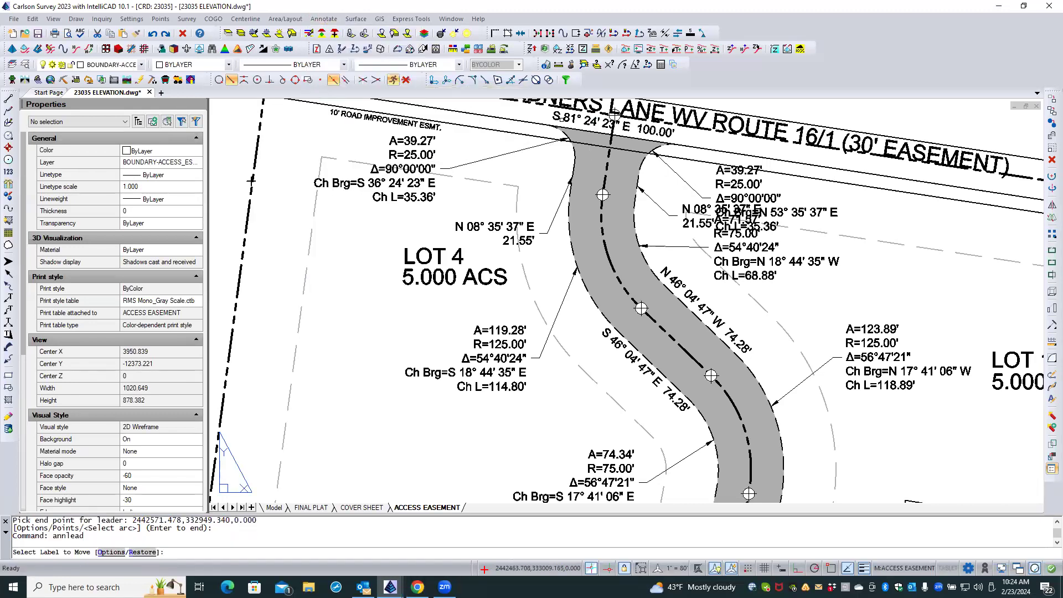
pyautogui.click(736, 183)
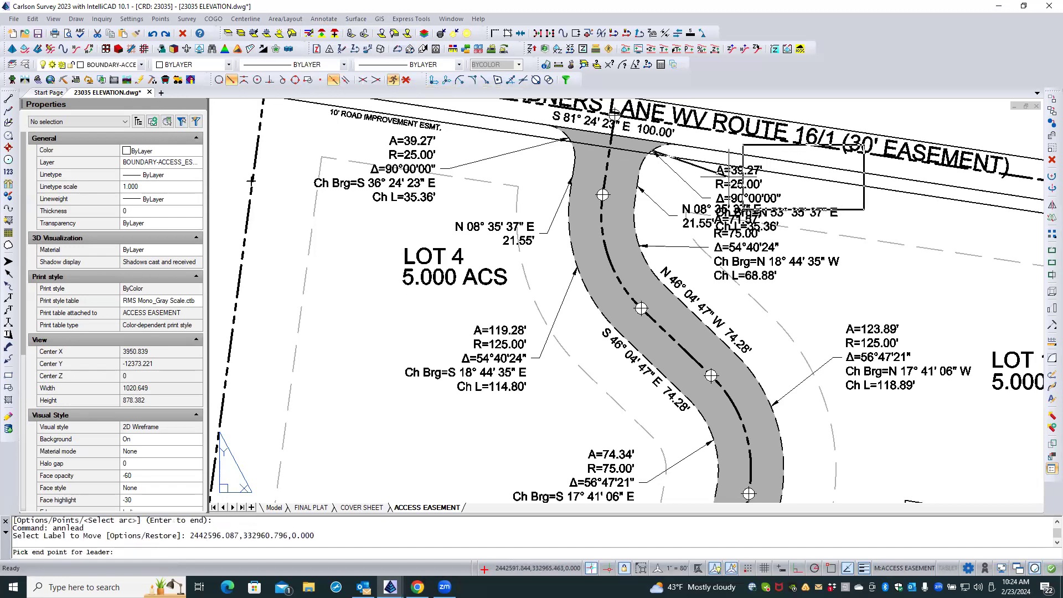
pyautogui.click(705, 175)
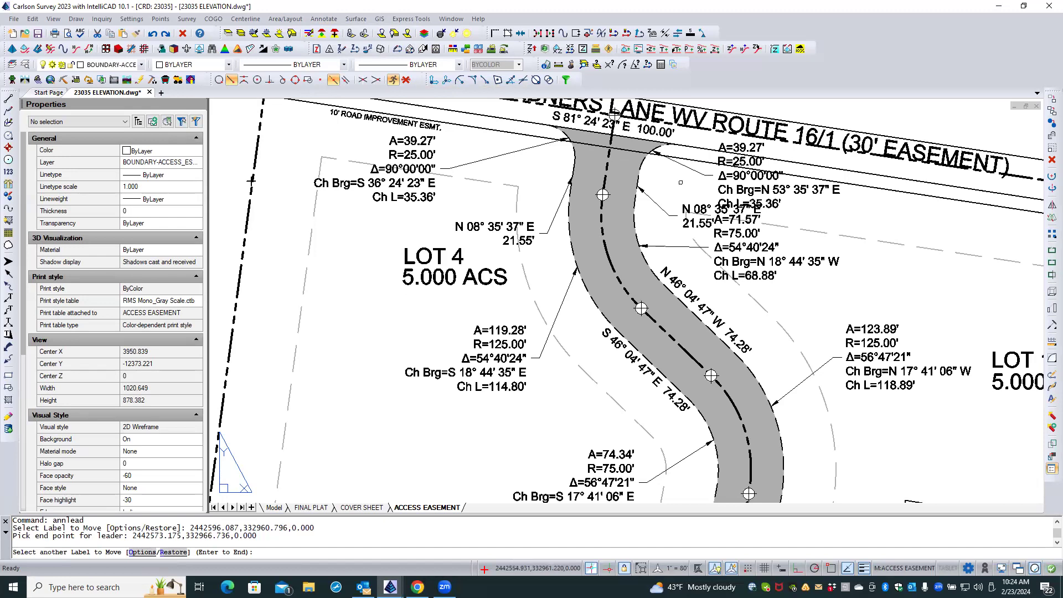
# Move the R=75.00' curve label on the easement's east side with a leader, down and away from the N 08° 35' 37" E label.
pyautogui.click(732, 245)
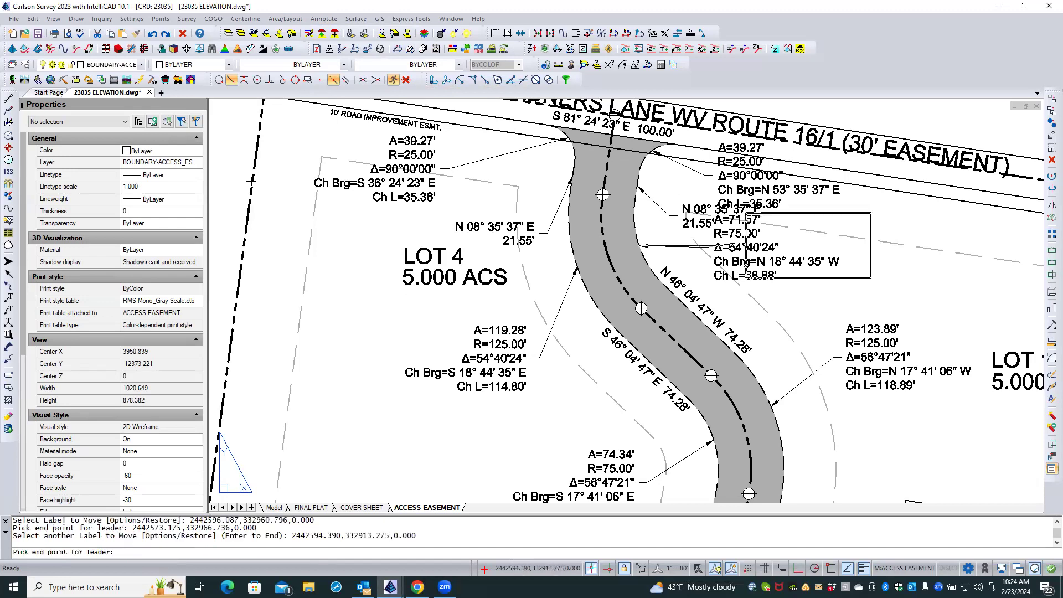
pyautogui.click(746, 279)
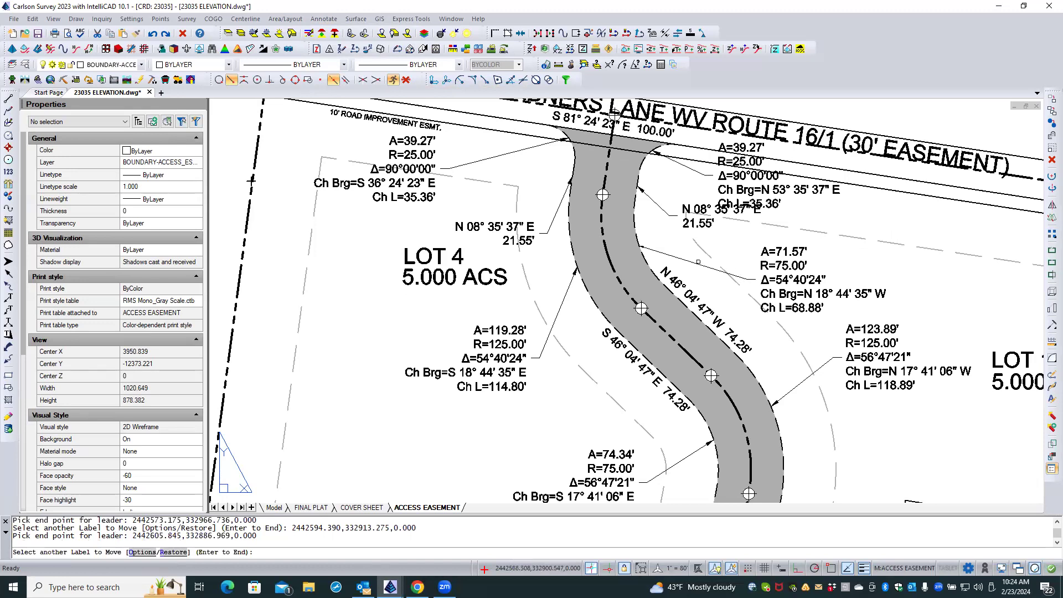
pyautogui.scroll(2, 644, 244)
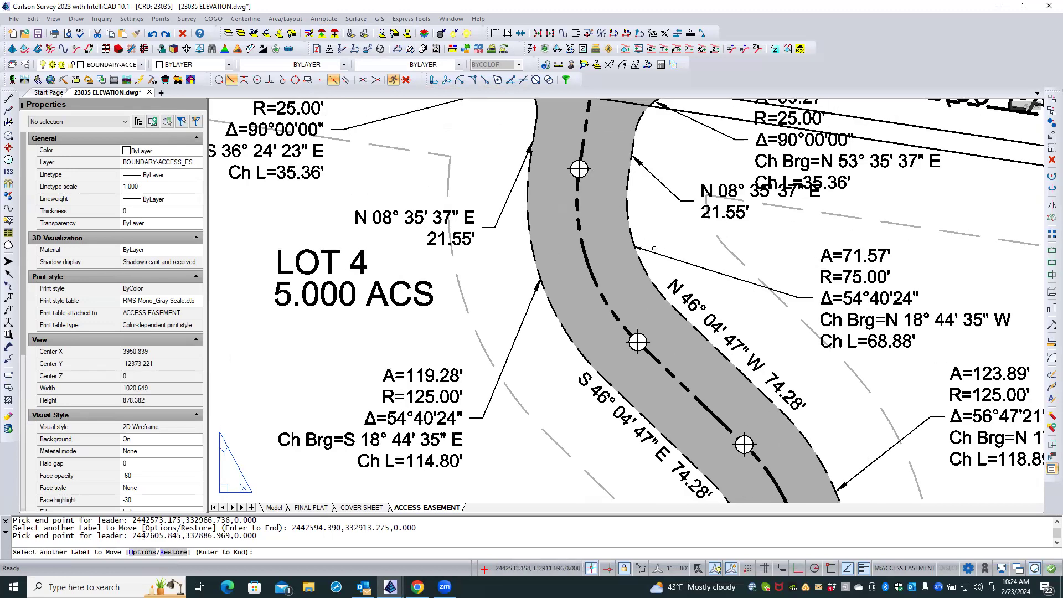
pyautogui.press('Return')
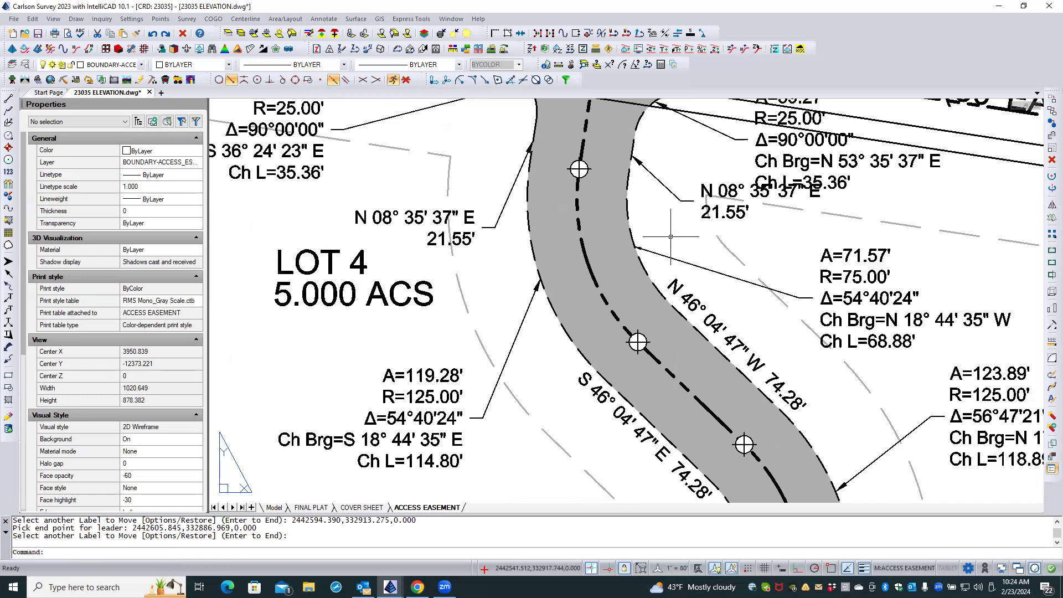
# Erase the R=75.00' curve label and its leader on the east side of the easement.
pyautogui.click(1052, 160)
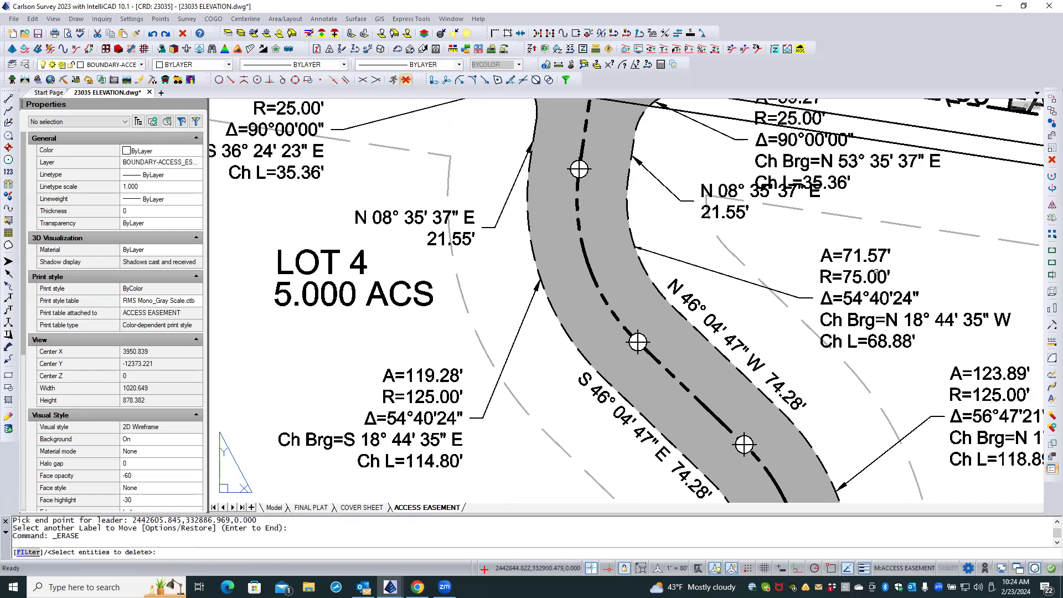
pyautogui.click(877, 273)
pyautogui.click(719, 273)
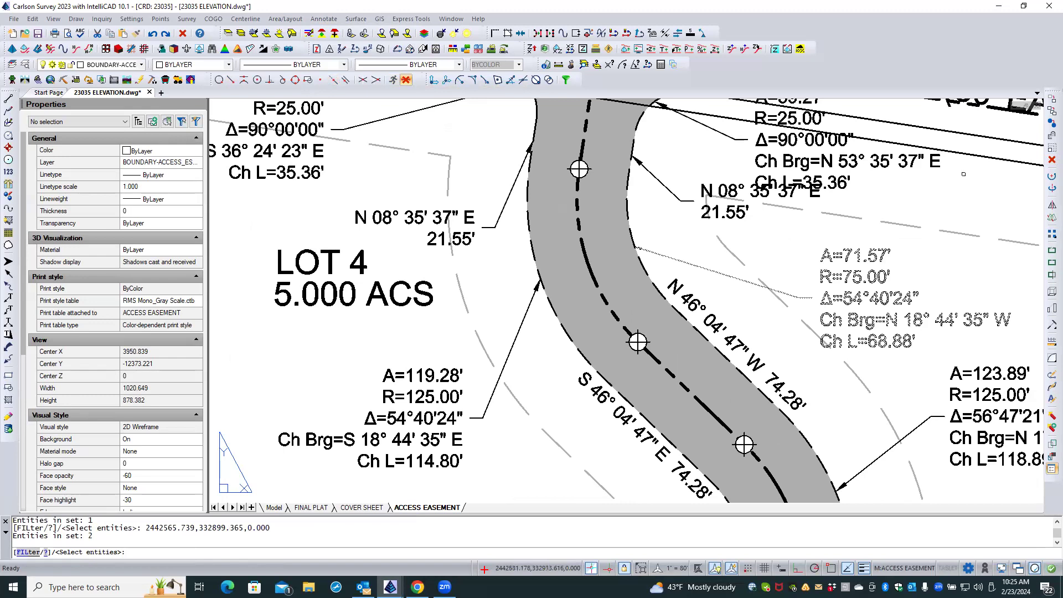
pyautogui.click(1051, 161)
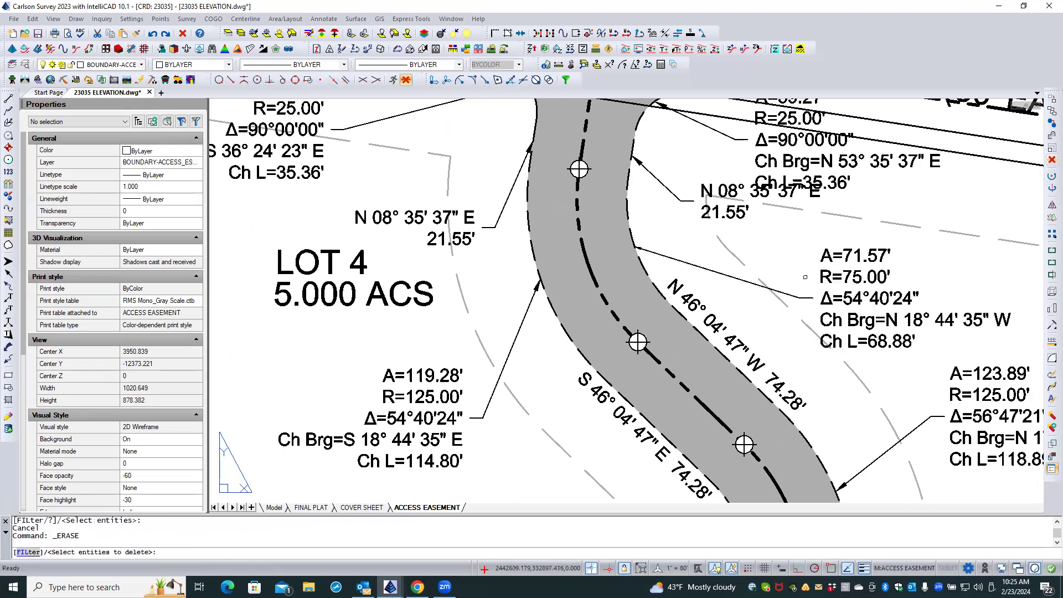
pyautogui.click(824, 275)
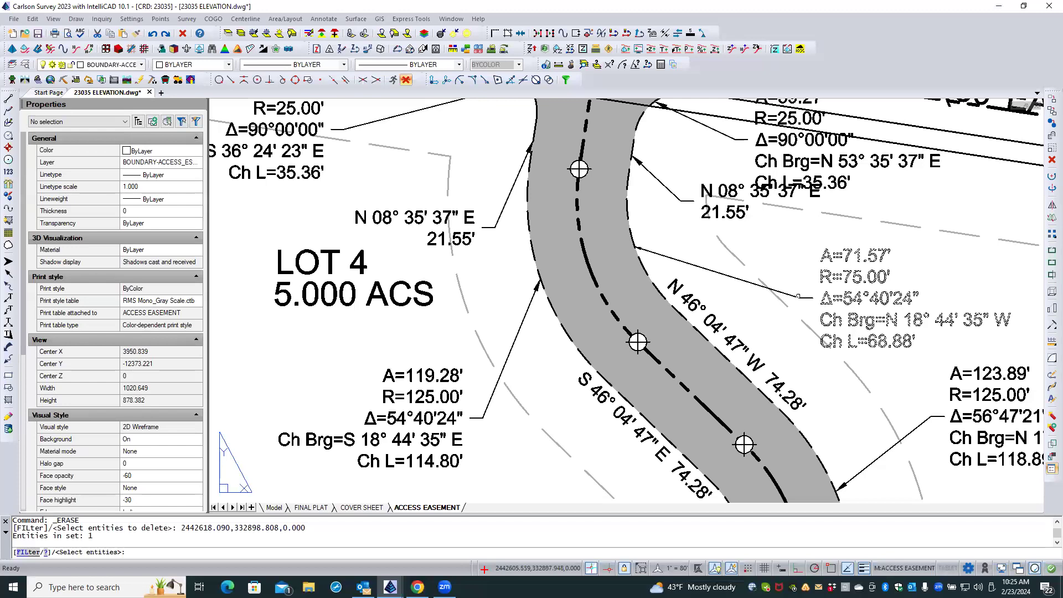
pyautogui.click(797, 297)
pyautogui.press('Return')
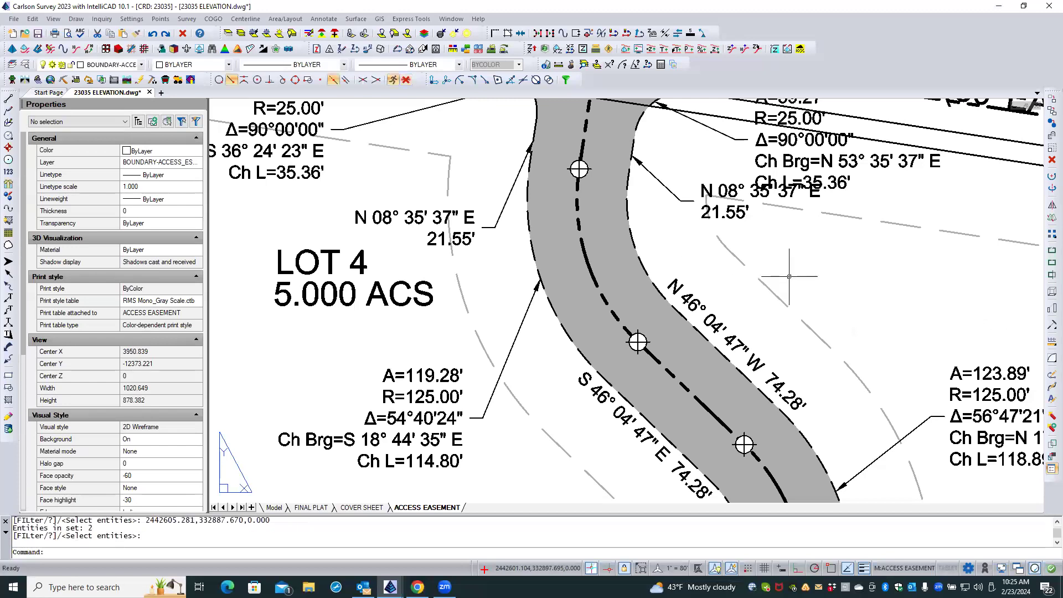
# Label the east-side R=75.00' arc of the easement polyline with Stack Label Arc Pick Side, placing it below the N 08° 35' 37" E label.
pyautogui.click(324, 19)
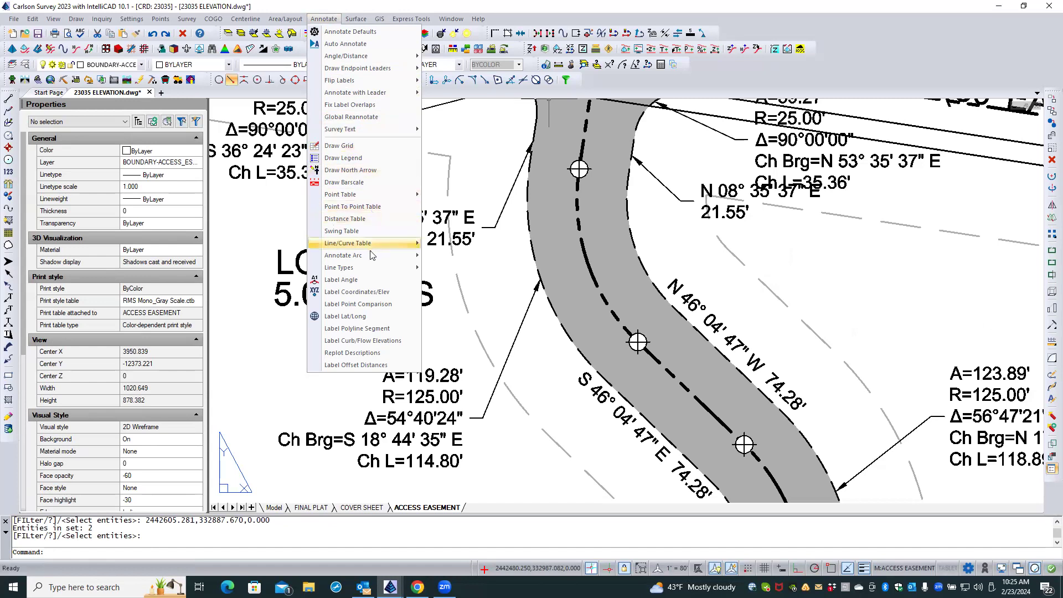
pyautogui.moveTo(371, 255)
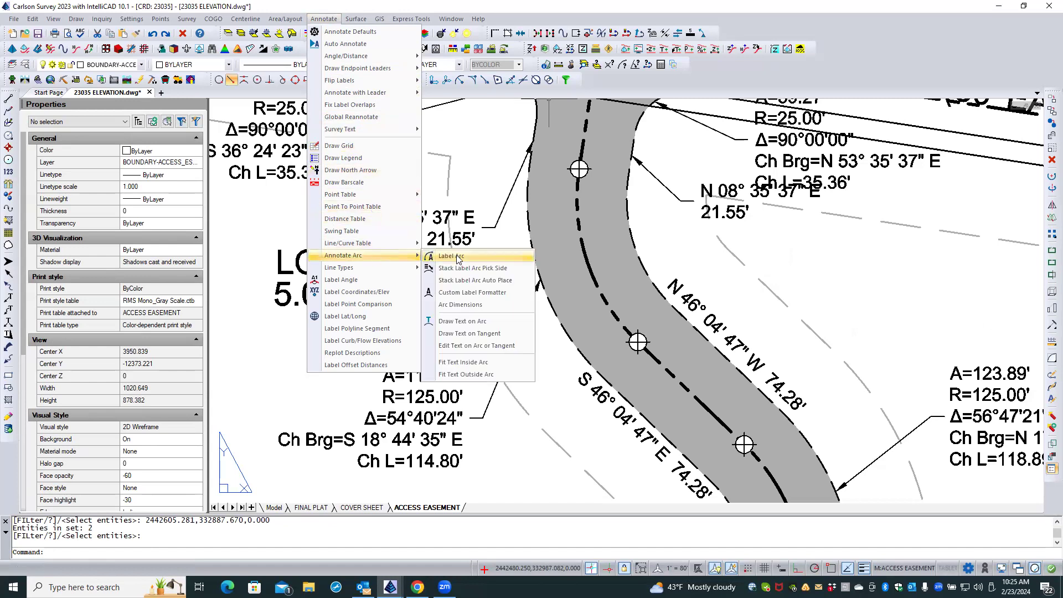
pyautogui.click(473, 268)
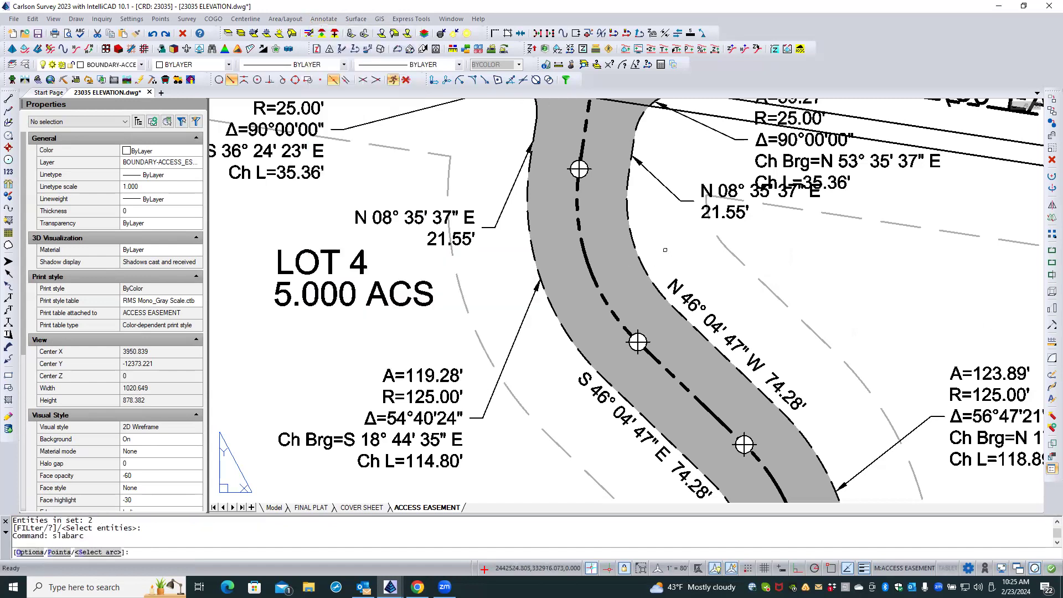
pyautogui.click(633, 238)
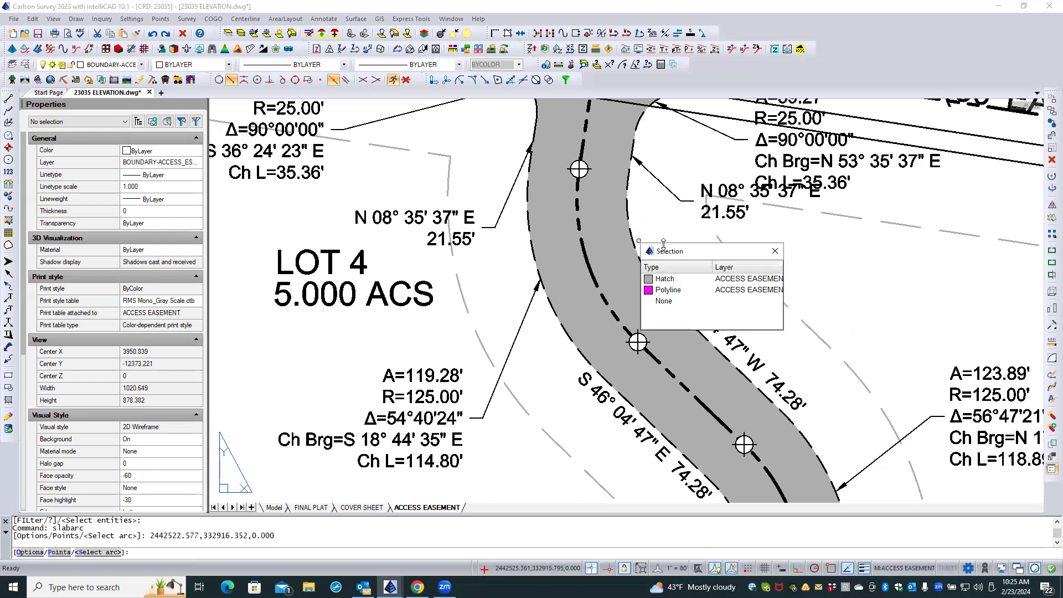
pyautogui.click(683, 288)
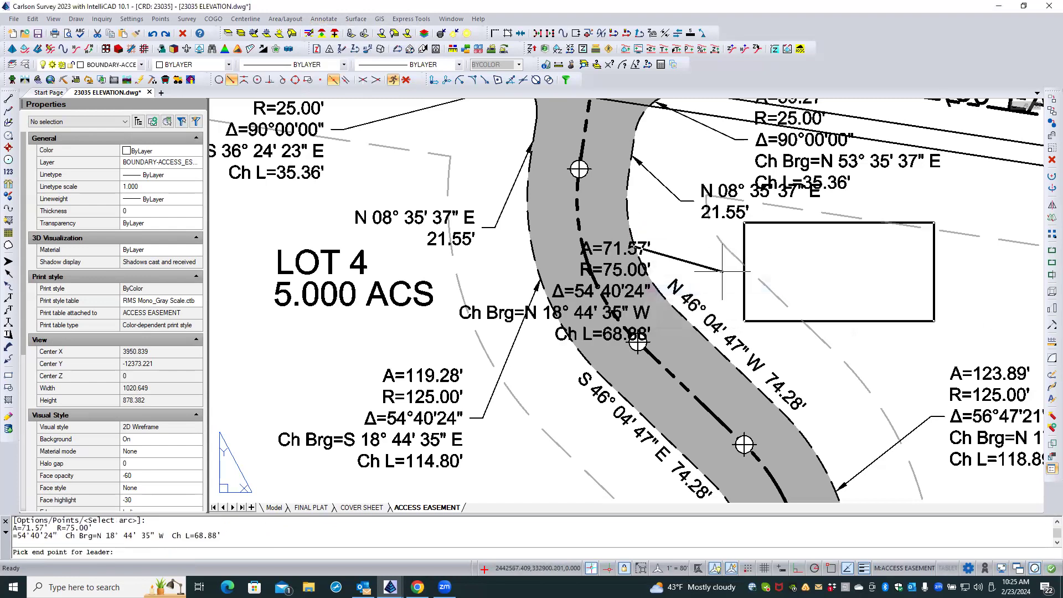
pyautogui.click(734, 288)
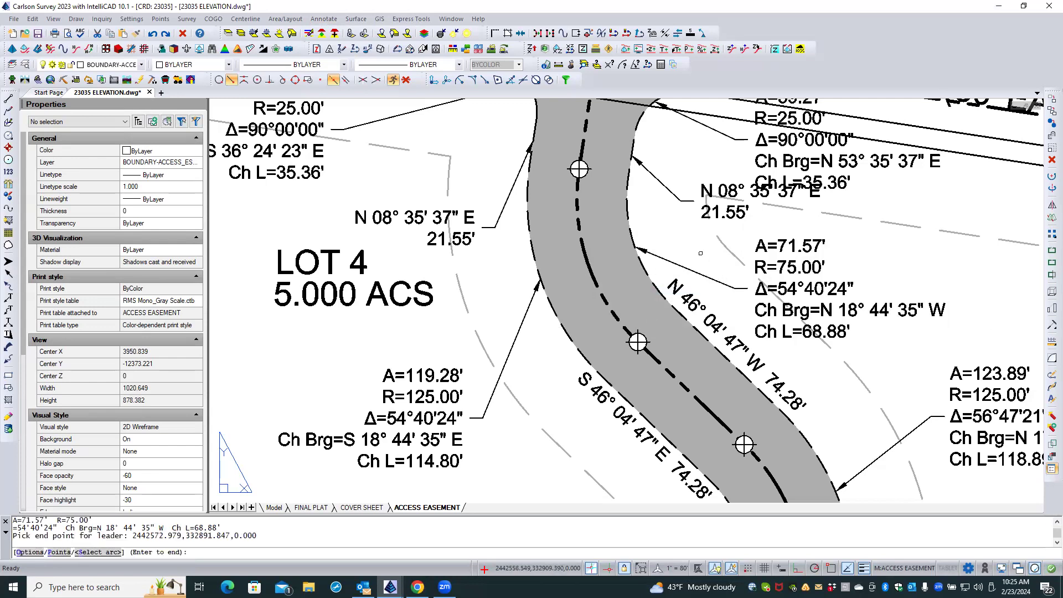
pyautogui.press('Return')
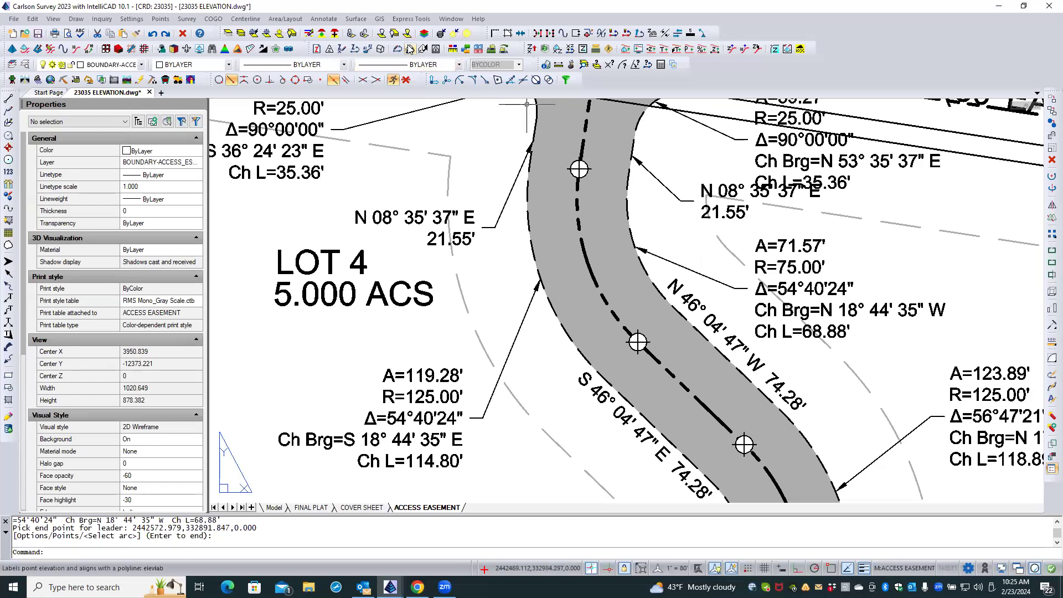
# Move the east-side N 08° 35' 37" E, 21.55' label with a leader into the gap between the two neighbouring curve labels.
pyautogui.click(322, 19)
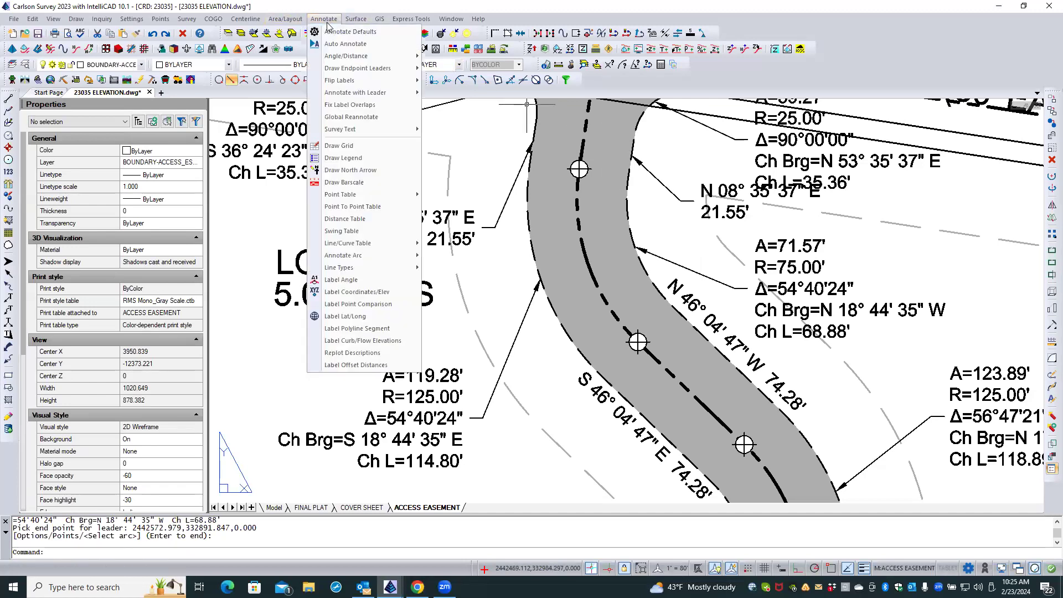
pyautogui.moveTo(365, 95)
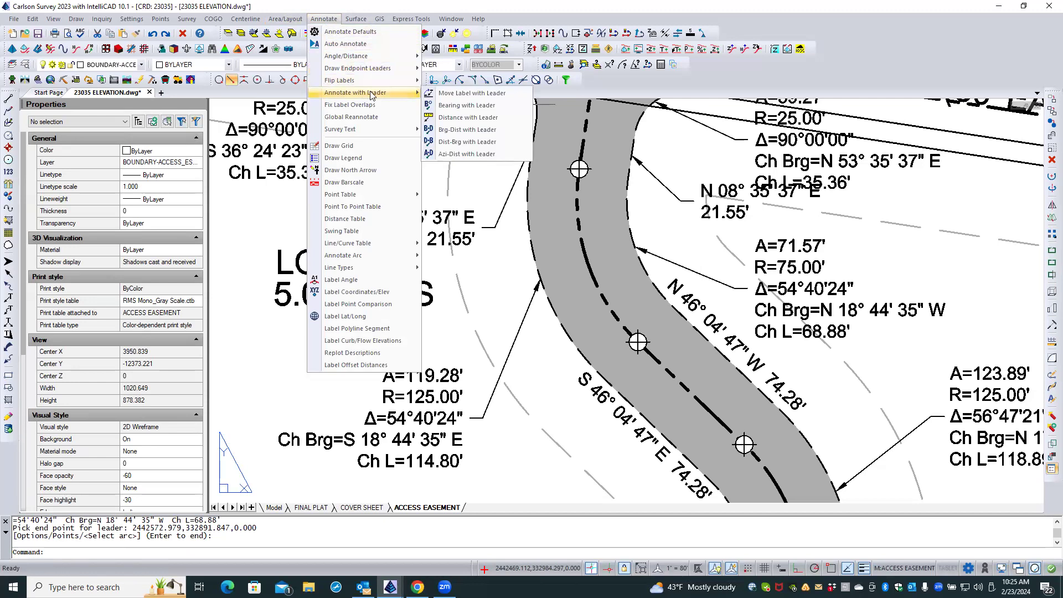
pyautogui.click(450, 94)
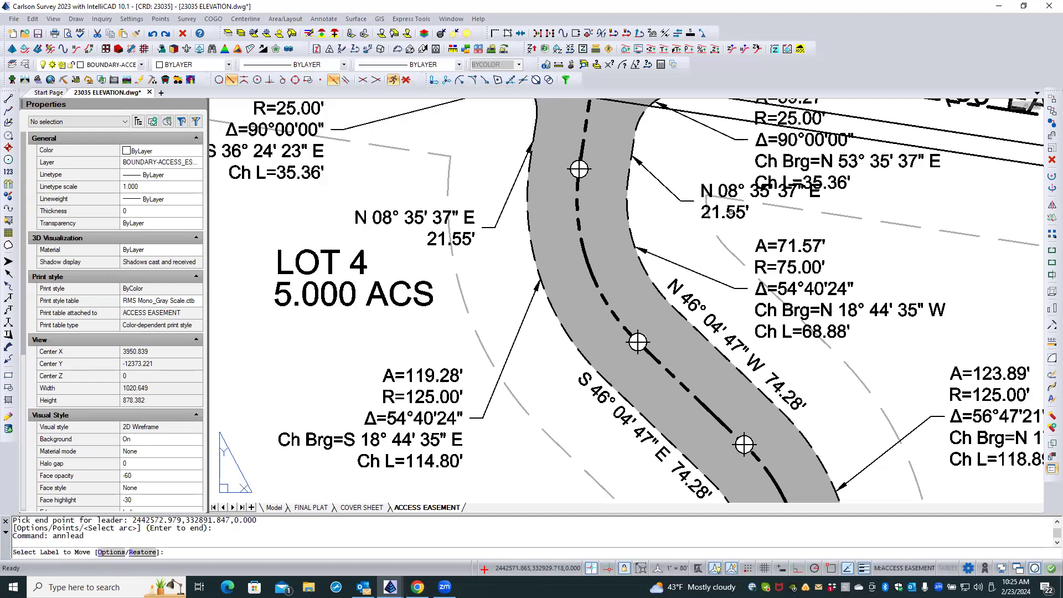
pyautogui.click(731, 214)
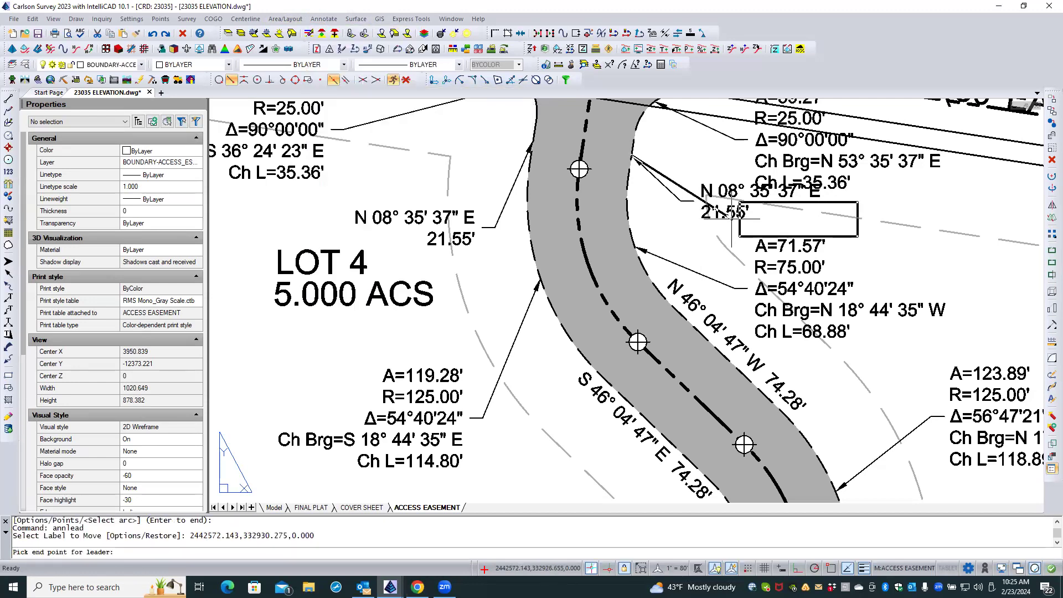
pyautogui.click(699, 220)
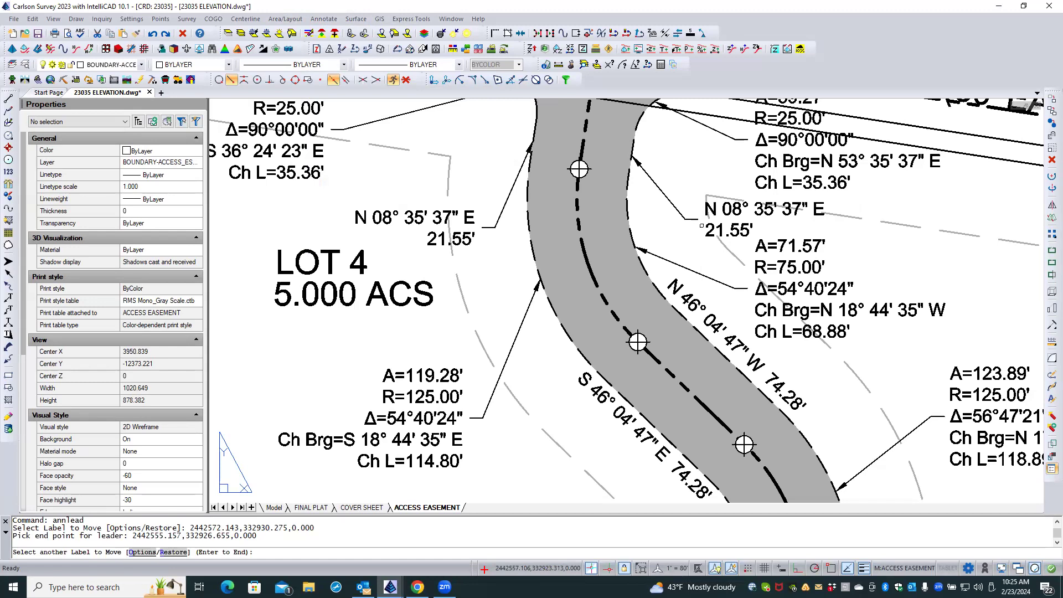
pyautogui.click(708, 231)
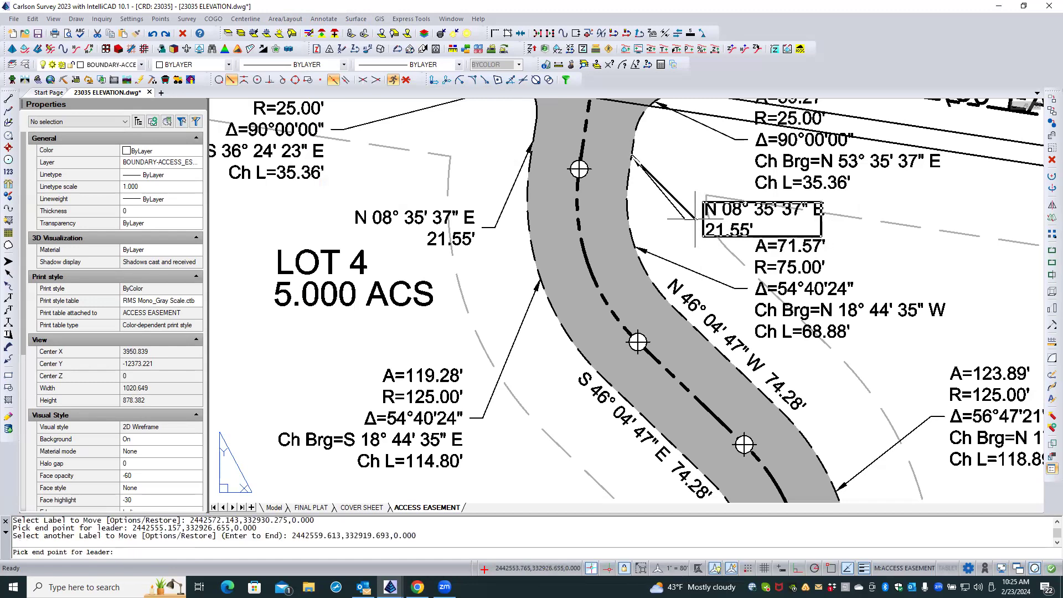
pyautogui.click(691, 217)
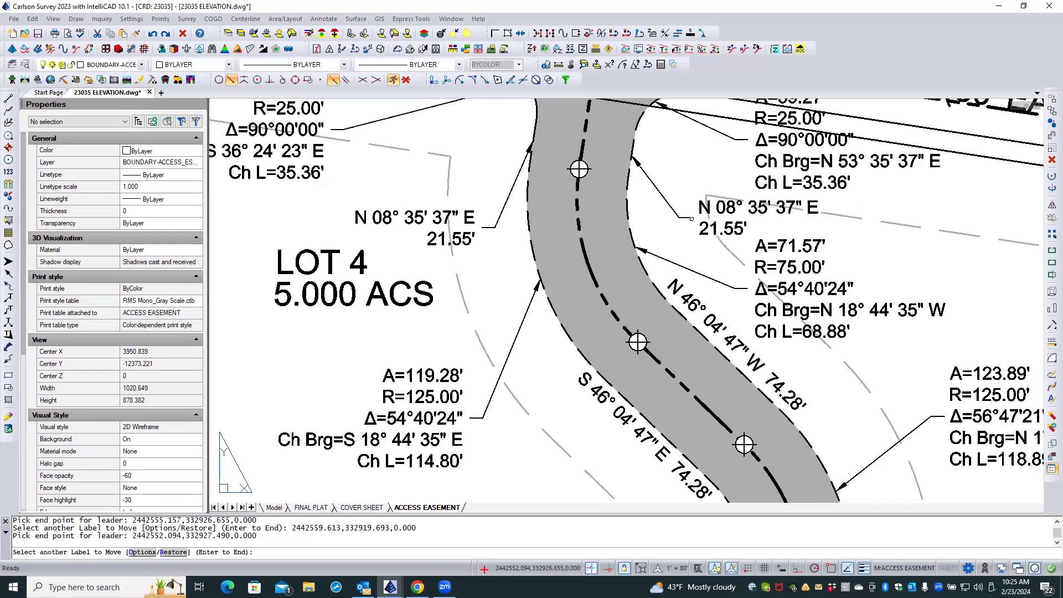
# Move the west-side N 08° 35' 37" E, 21.55' label with its leader up beside the R=25.00' curve label.
pyautogui.scroll(-2, 677, 248)
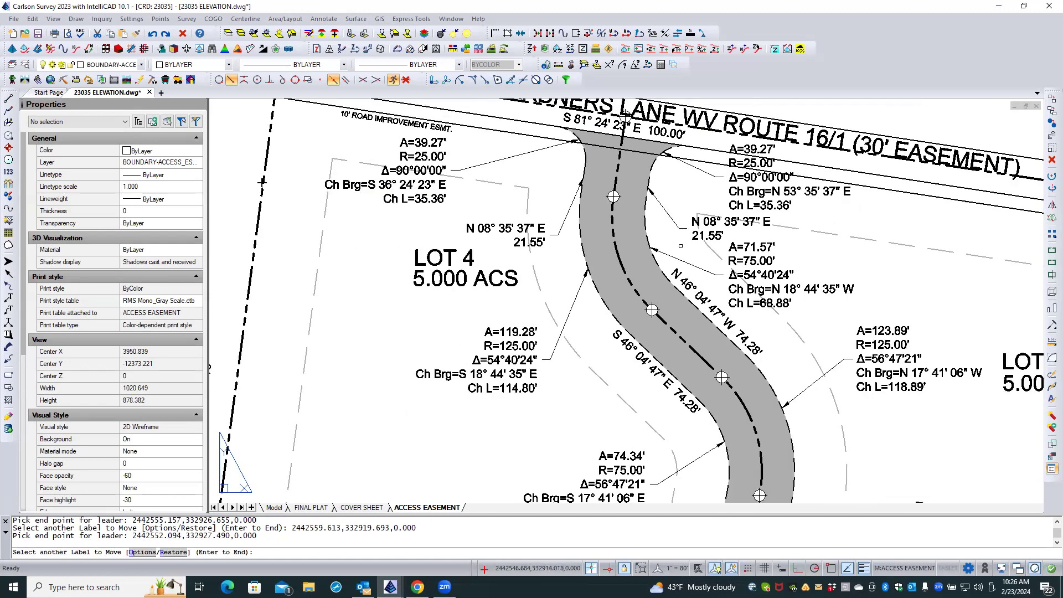
pyautogui.scroll(1, 681, 246)
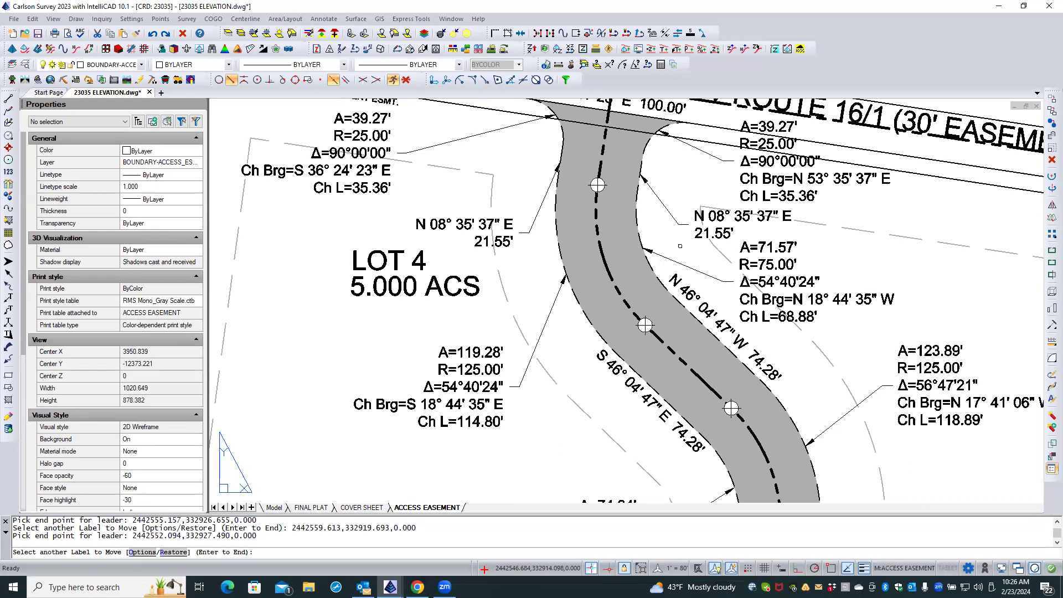
pyautogui.press('Return')
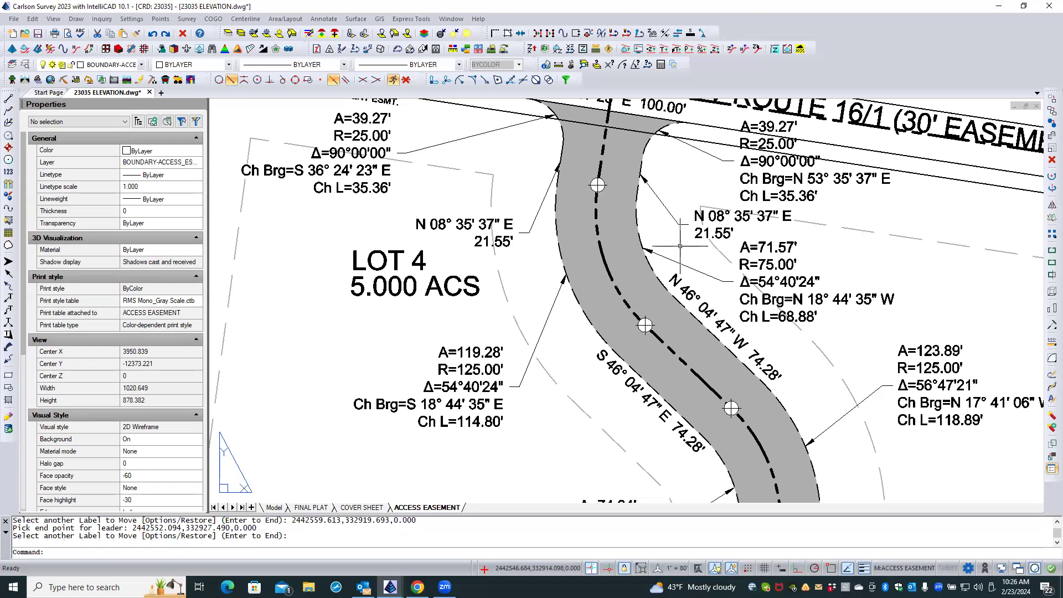
pyautogui.rightClick(507, 210)
pyautogui.click(516, 214)
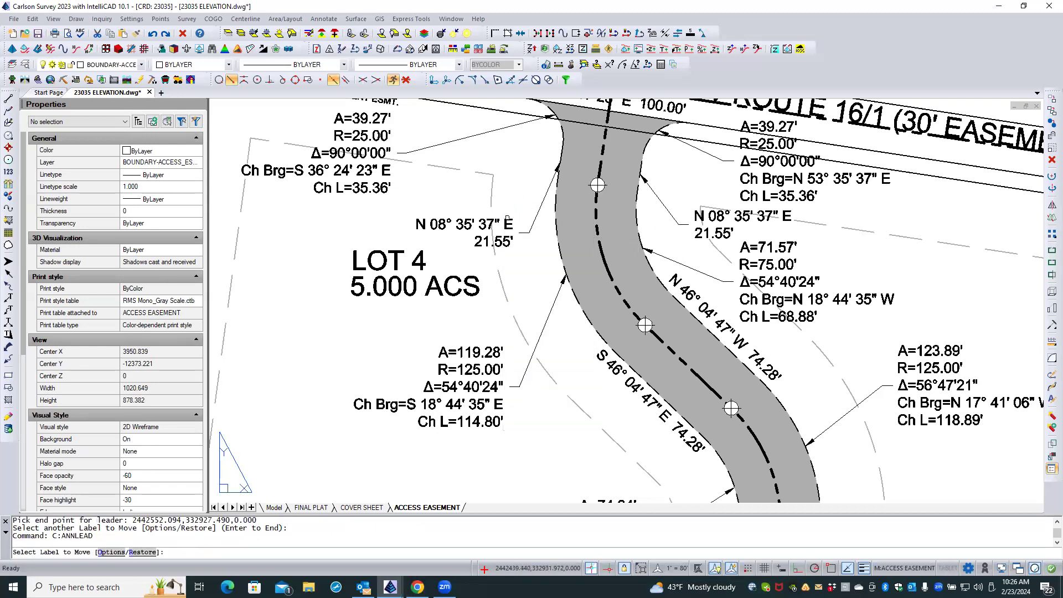
pyautogui.click(507, 218)
pyautogui.click(504, 201)
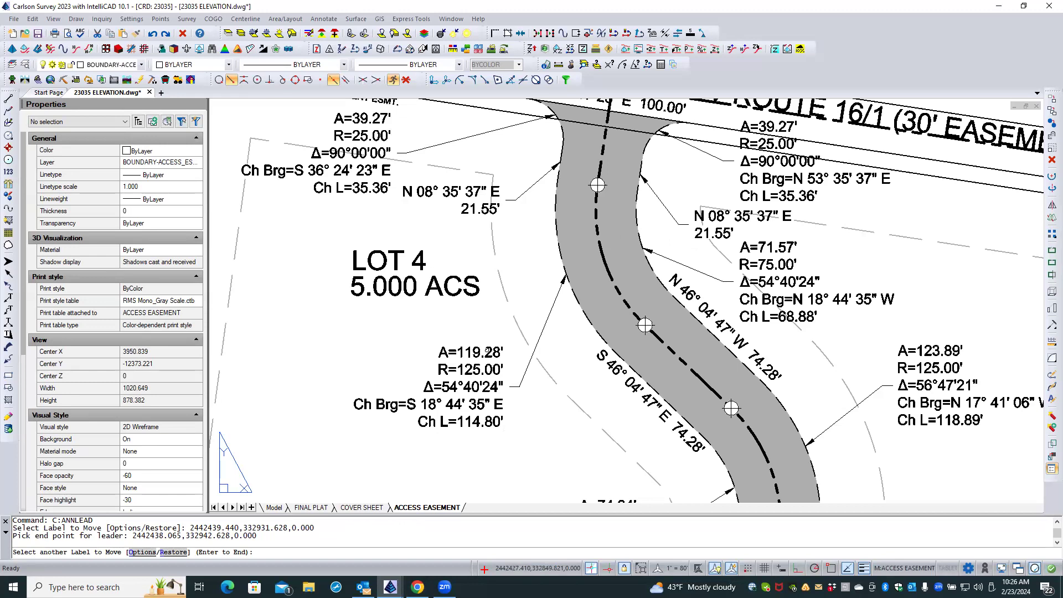
# Move the west-side R=125.00' curve label with its leader up toward the LOT 4 text.
pyautogui.click(487, 348)
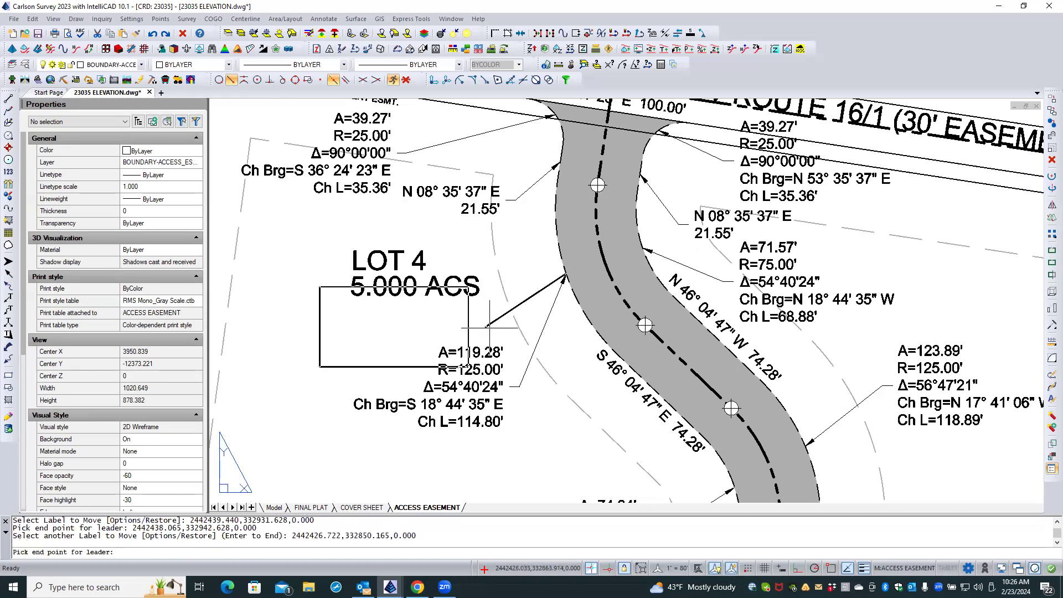
pyautogui.click(489, 328)
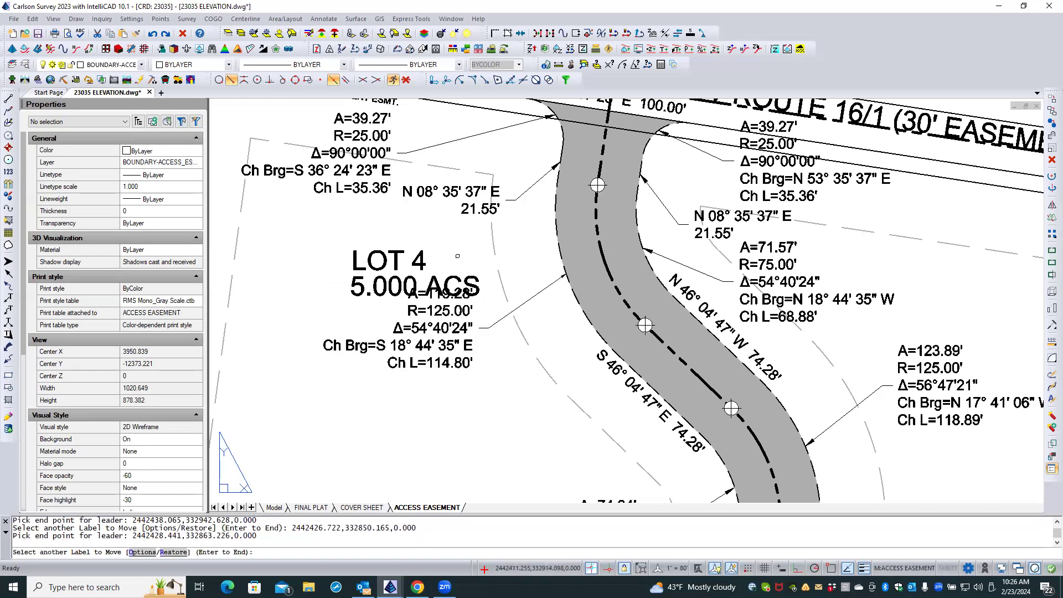
pyautogui.press('Return')
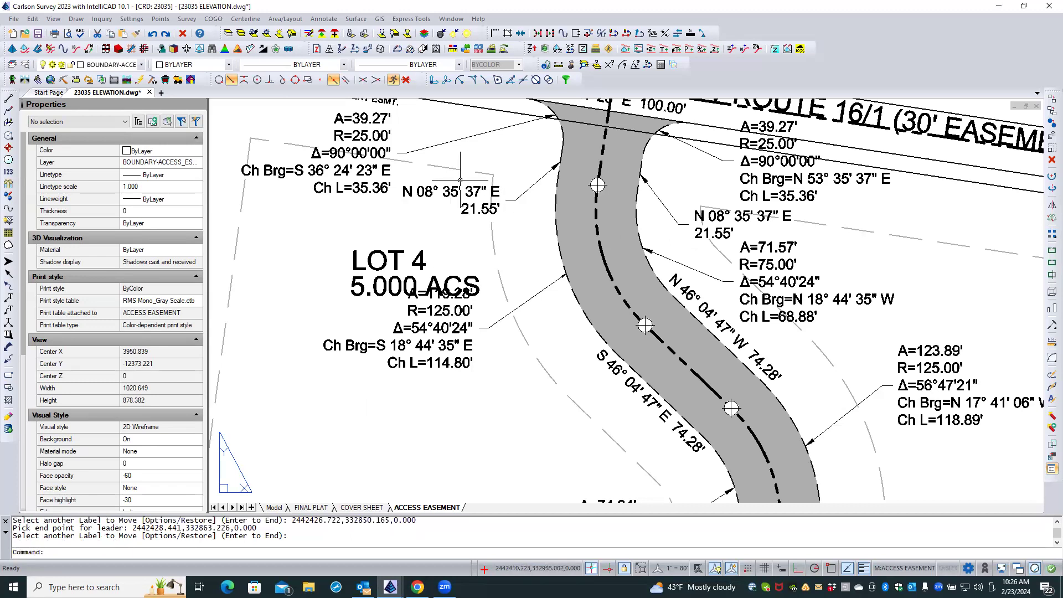
# Move the west-side R=25.00' curve label closer to the easement, clear of the road improvement text, and the N 08° 35' 37" E, 21.55' label beneath it.
pyautogui.scroll(-3, 437, 221)
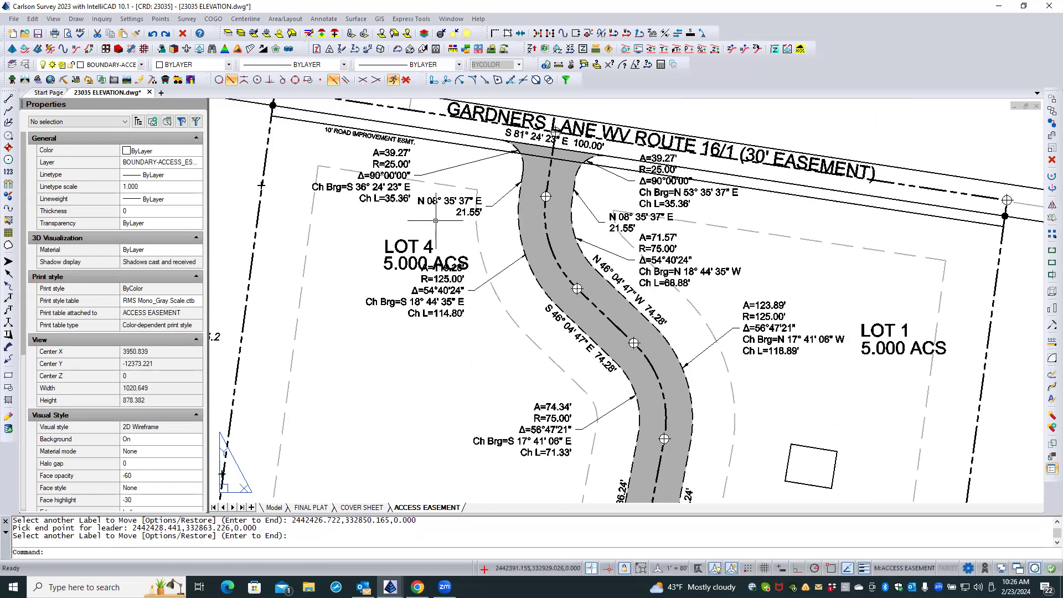
pyautogui.scroll(3, 435, 221)
pyautogui.scroll(-2, 418, 238)
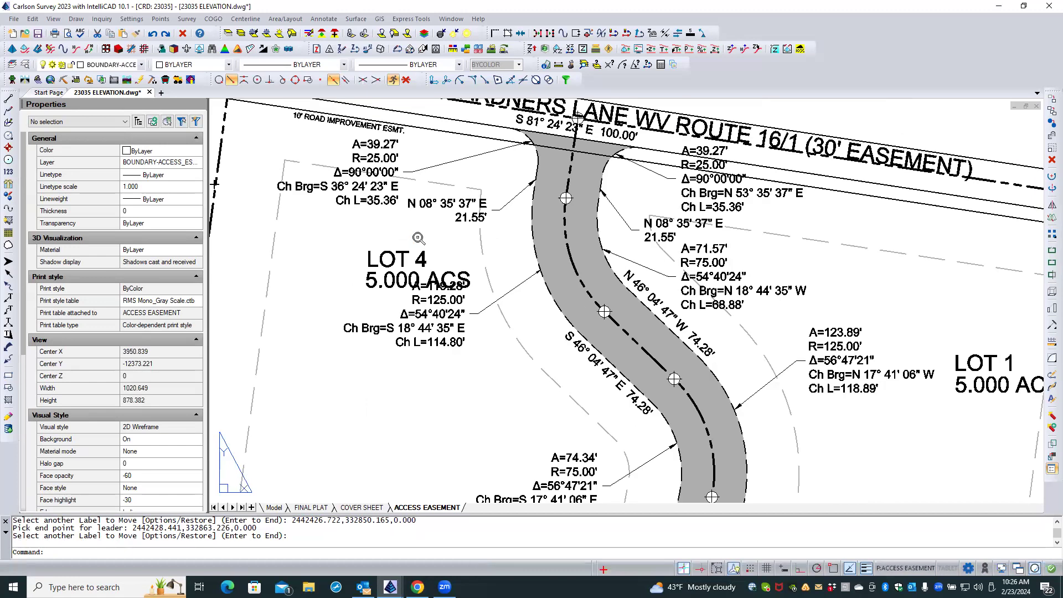
pyautogui.rightClick(419, 238)
pyautogui.click(440, 245)
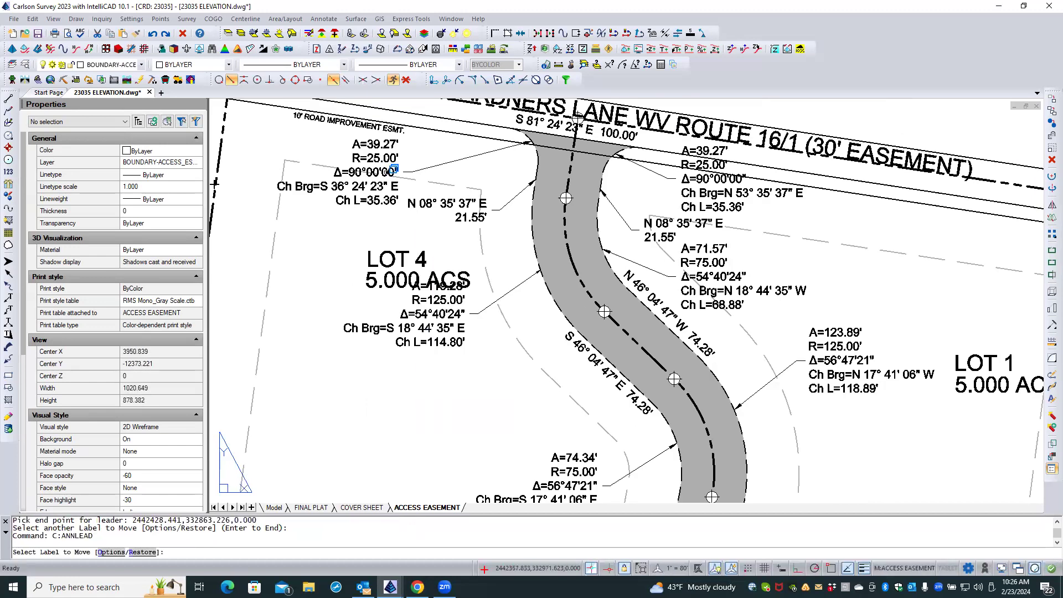
pyautogui.click(393, 168)
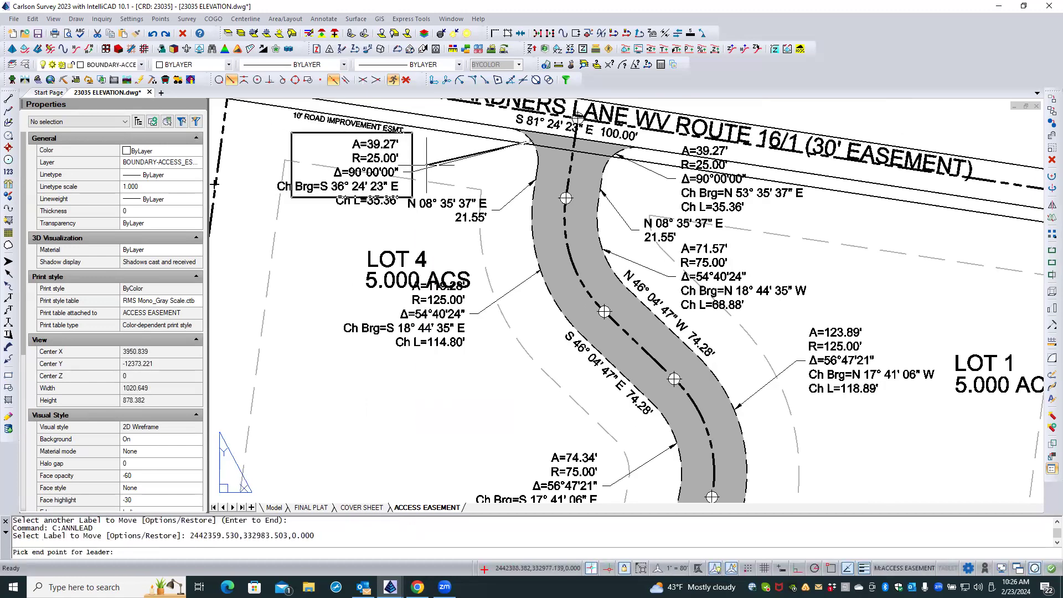
pyautogui.click(459, 159)
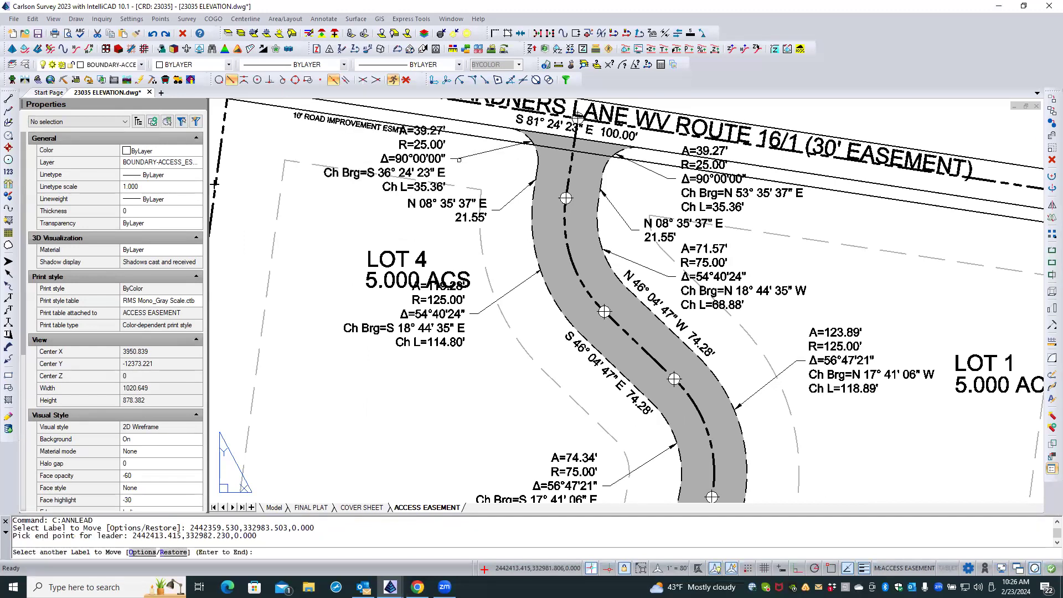
pyautogui.click(443, 206)
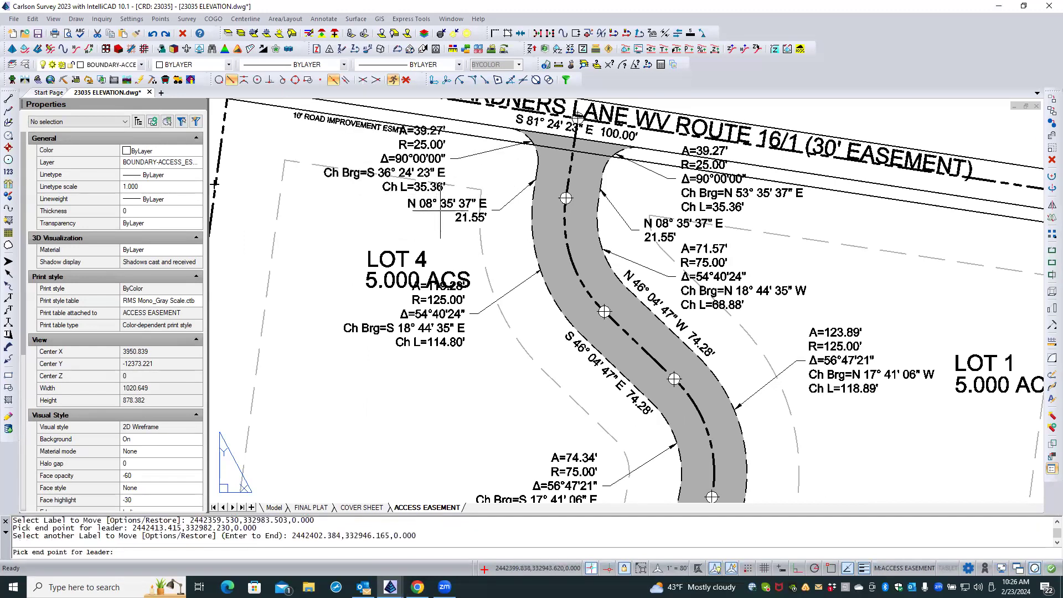
pyautogui.click(446, 219)
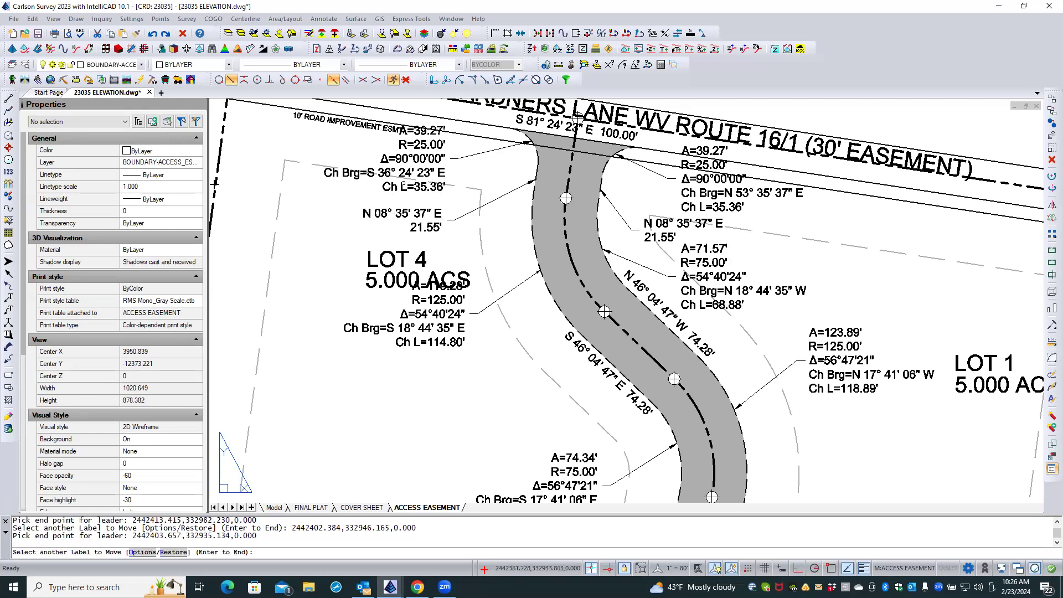
pyautogui.click(443, 159)
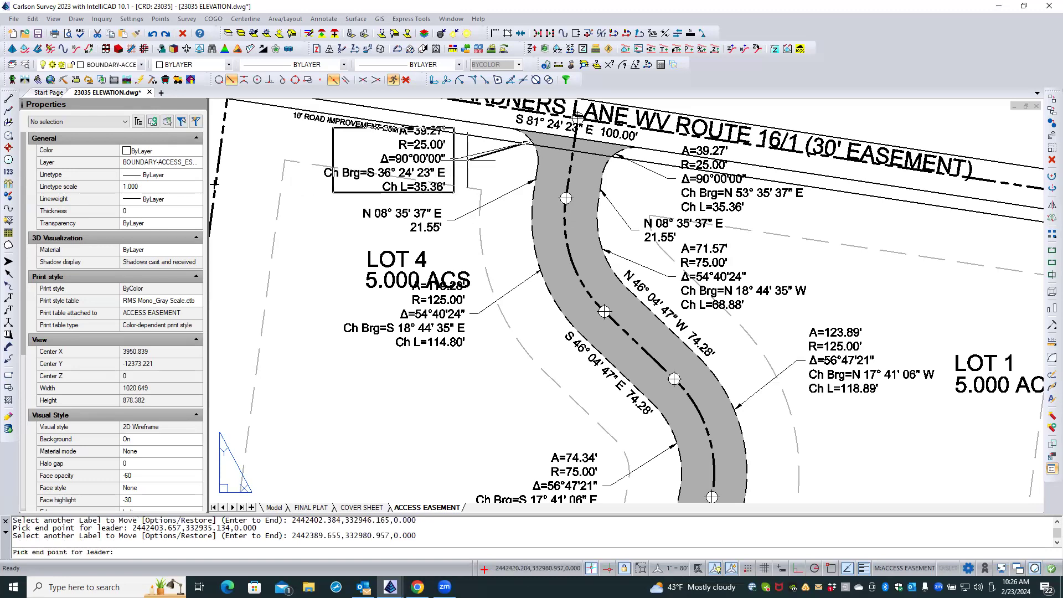
pyautogui.click(470, 160)
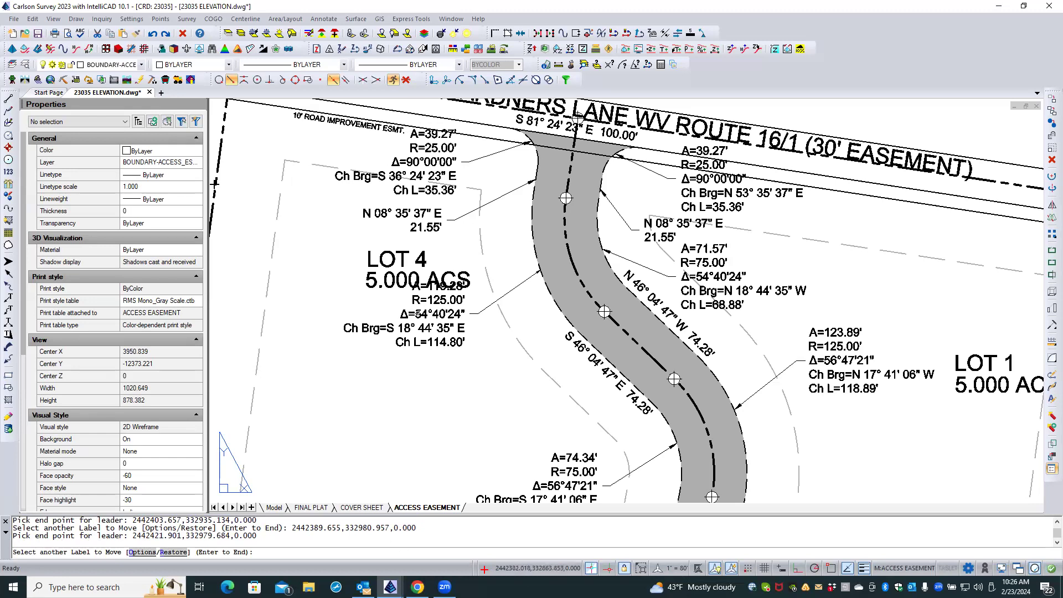
# Move the west-side R=125.00' curve label with its leader just below the LOT 4 5.000 ACS text and save the drawing.
pyautogui.click(423, 316)
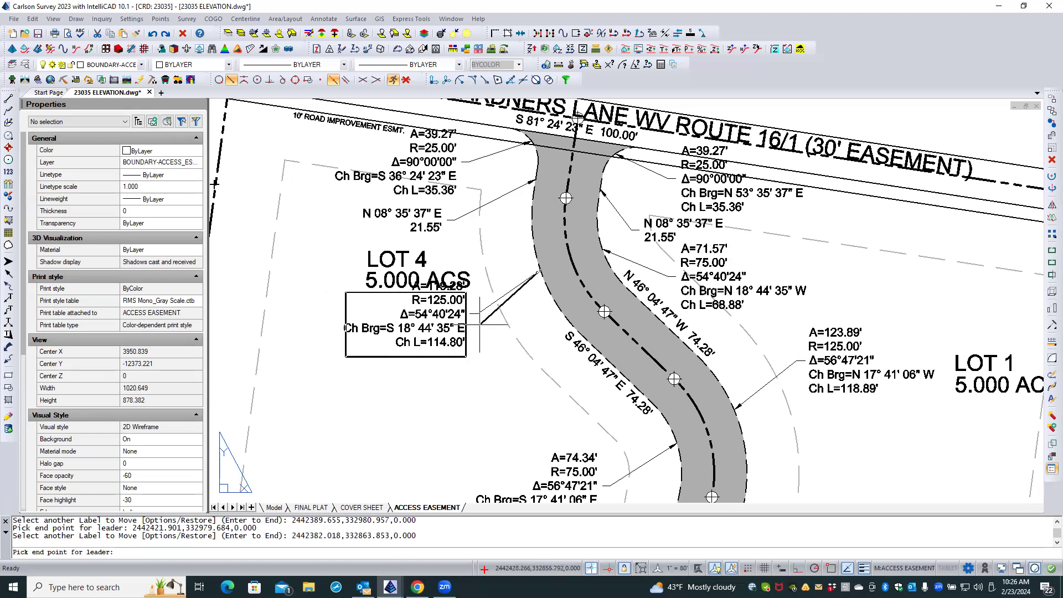
pyautogui.click(479, 325)
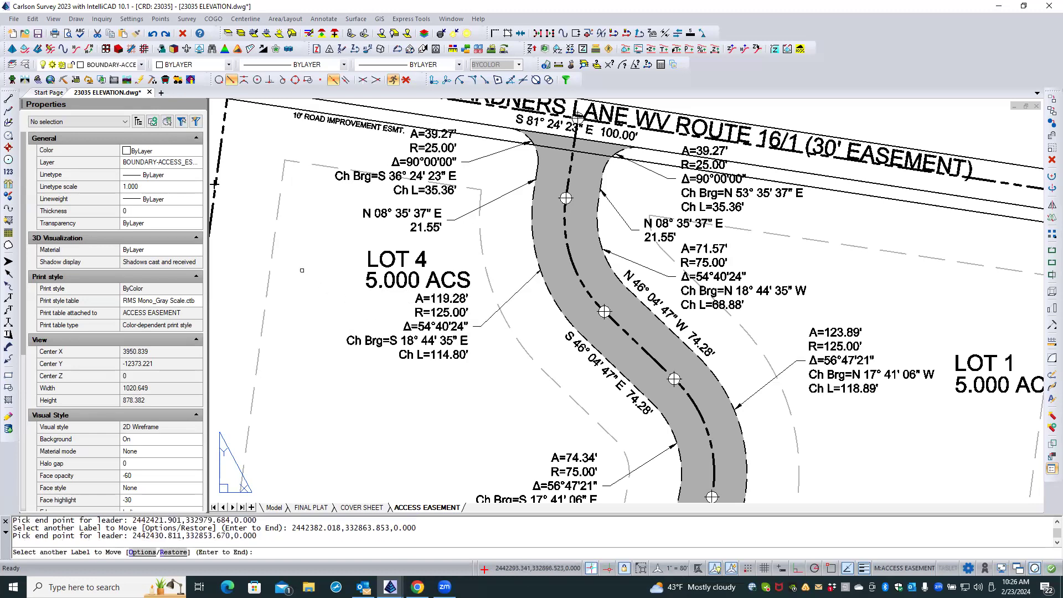
pyautogui.press('Return')
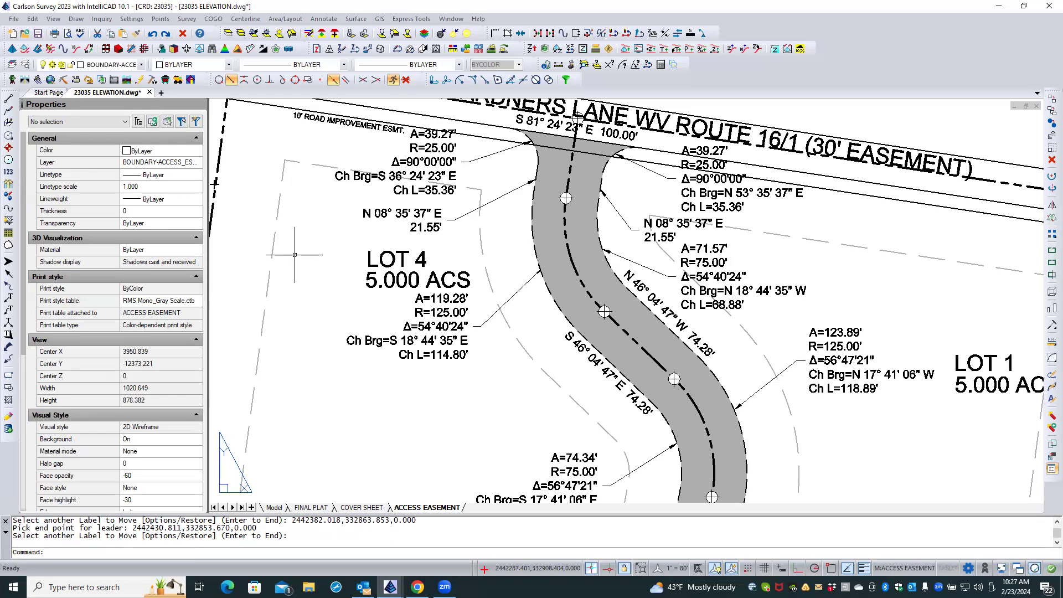
pyautogui.click(37, 34)
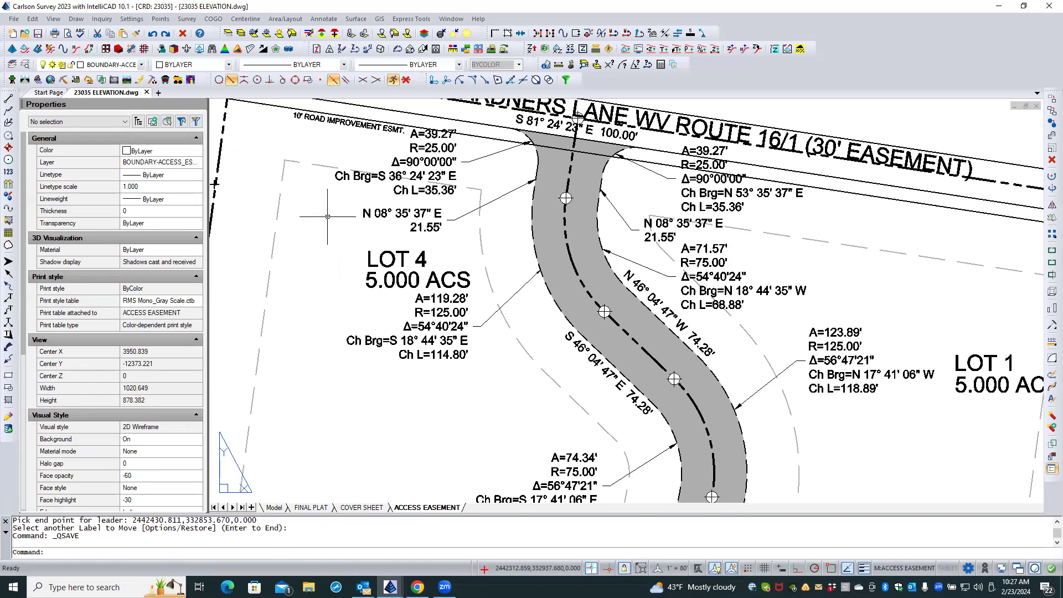
# Save the Stack Label Arc options as annotation file ANN FOR ARC in C:\Carlson Projects\Settings\ and leave the dialog without changing the settings.
pyautogui.click(324, 19)
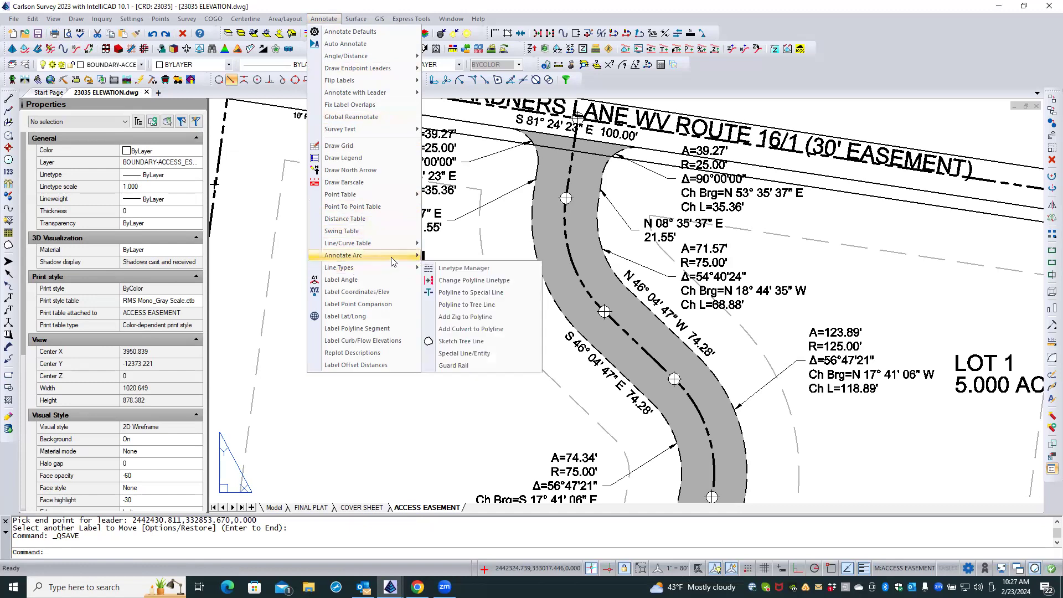
pyautogui.moveTo(423, 256)
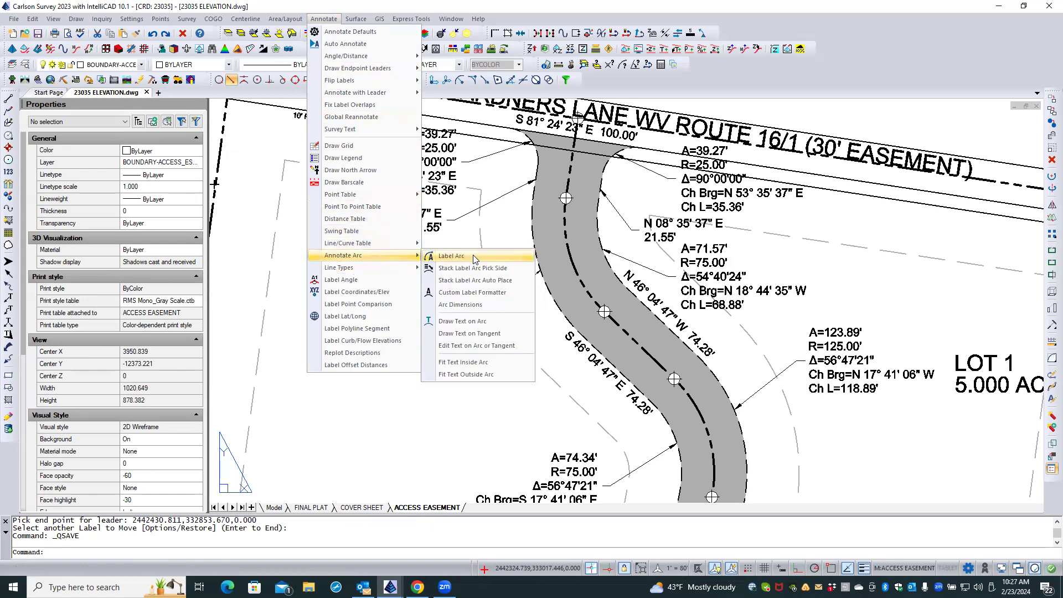
pyautogui.click(476, 269)
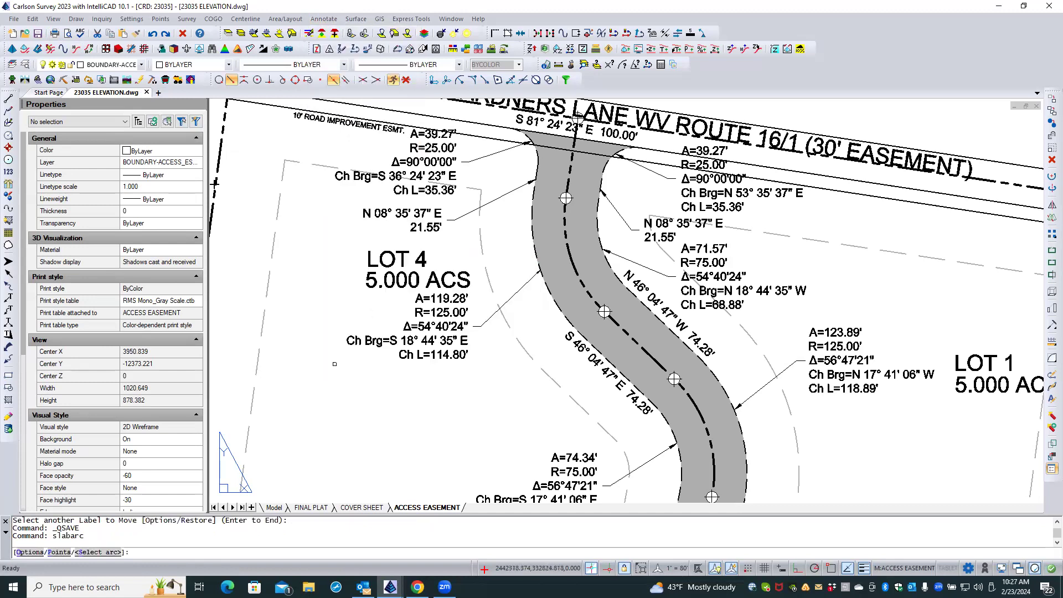
pyautogui.write('O')
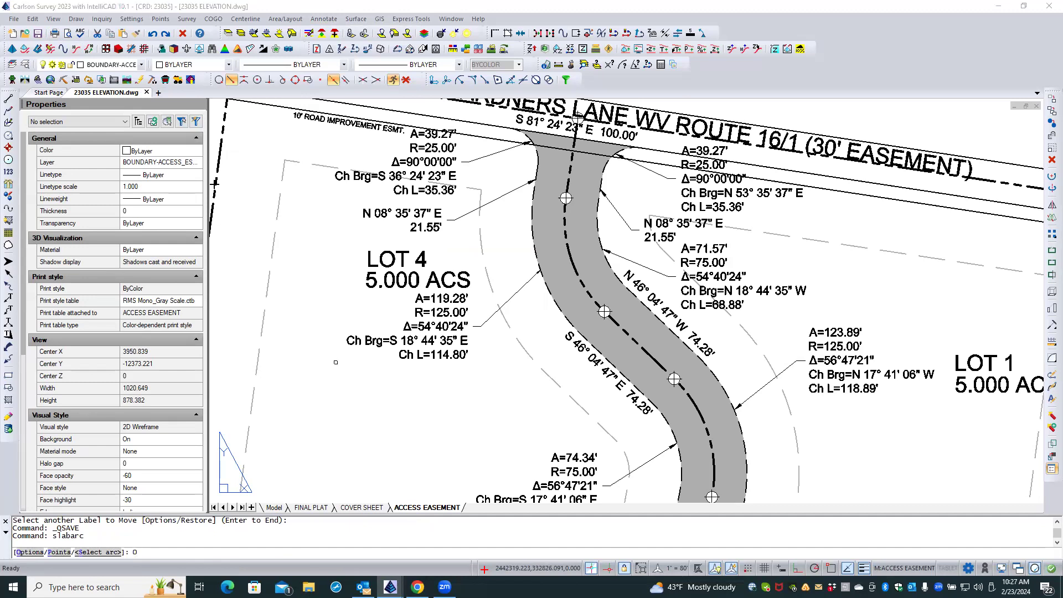
pyautogui.press('Return')
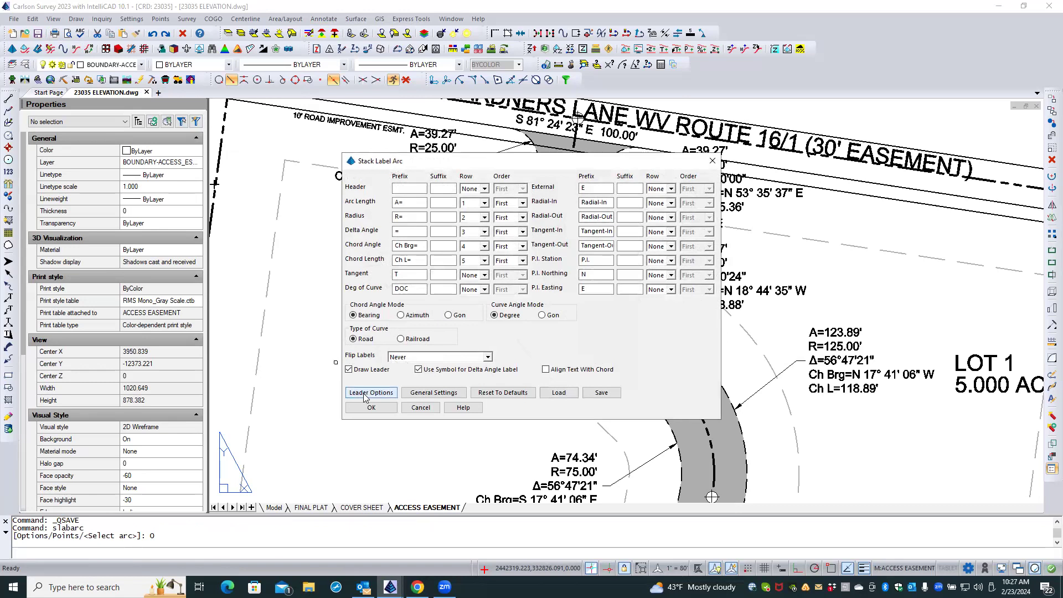
pyautogui.click(602, 393)
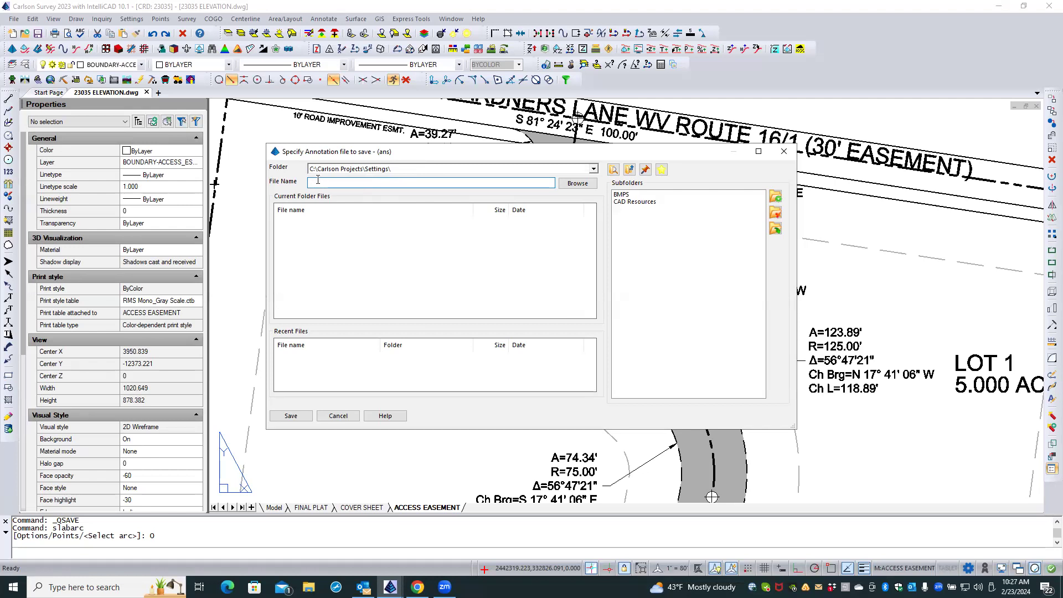
pyautogui.write('ANN')
pyautogui.write('FOR ARCS')
pyautogui.press('Return')
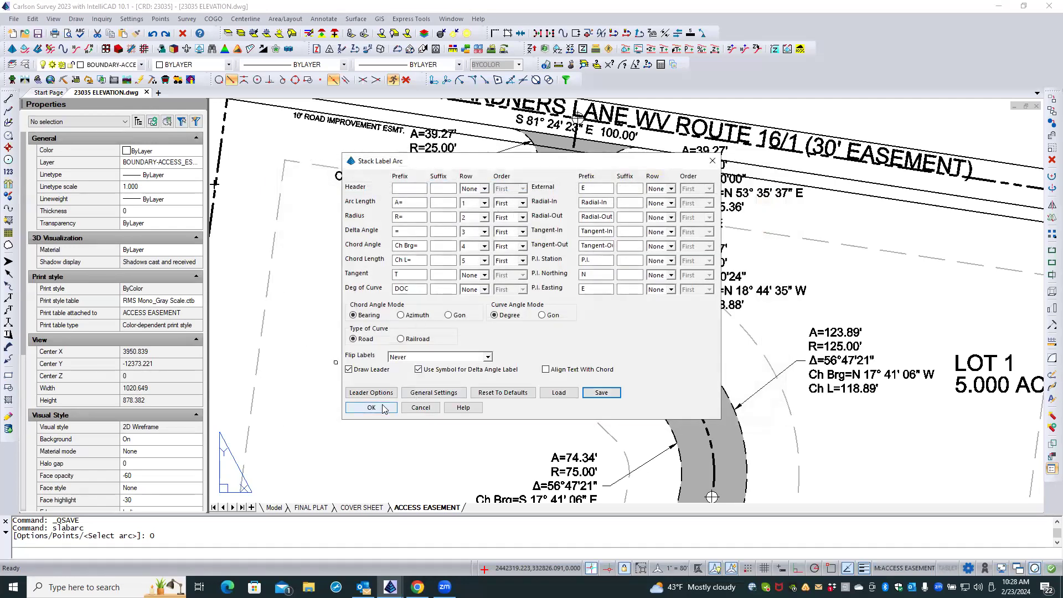
pyautogui.click(420, 408)
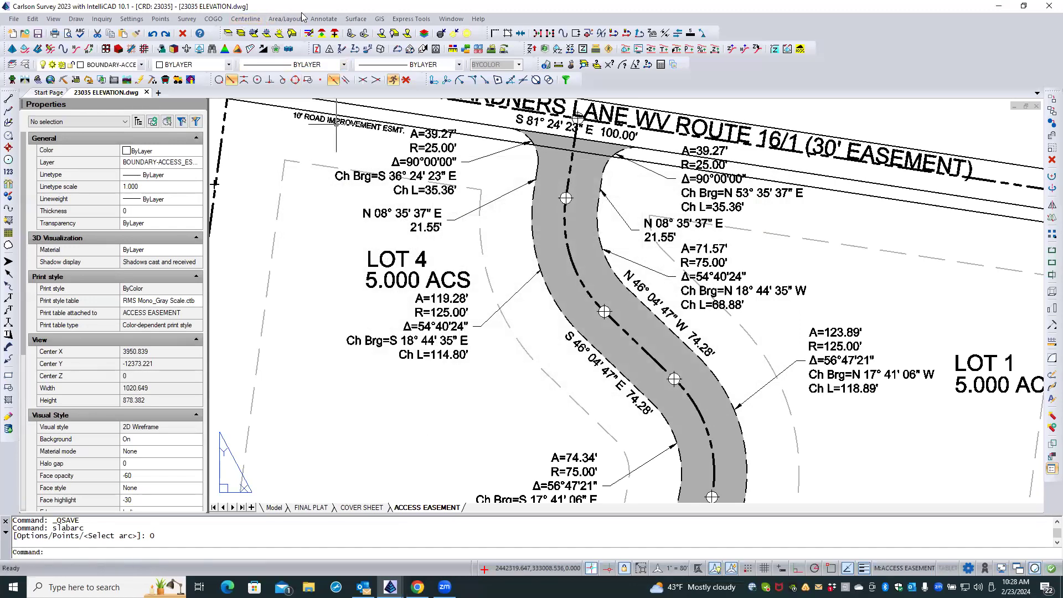
# Review the Annotate With Leader options of the Brg-Dist with Leader command and close them without changes.
pyautogui.click(329, 20)
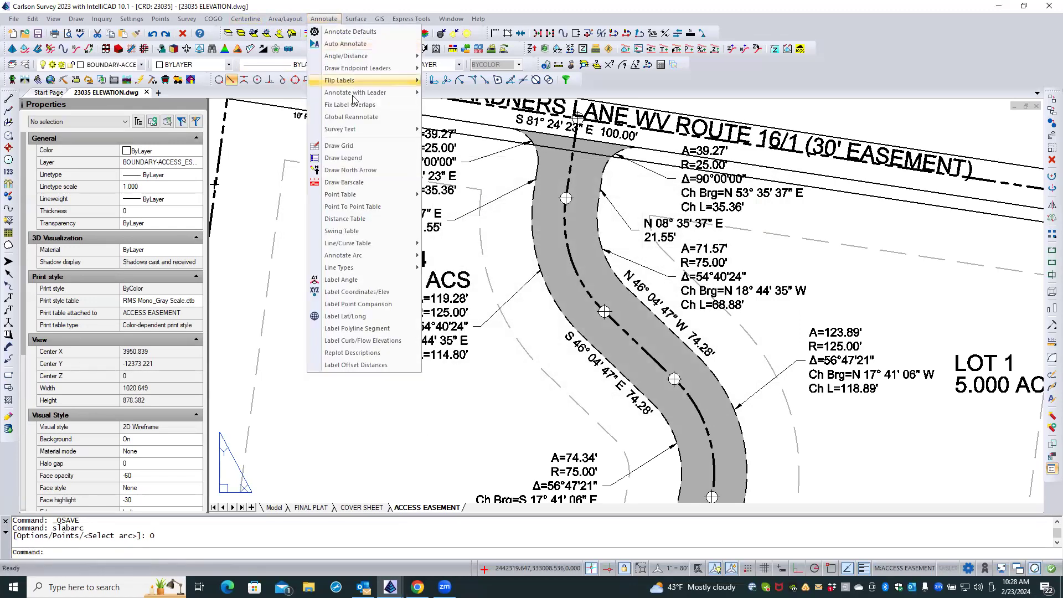
pyautogui.moveTo(352, 96)
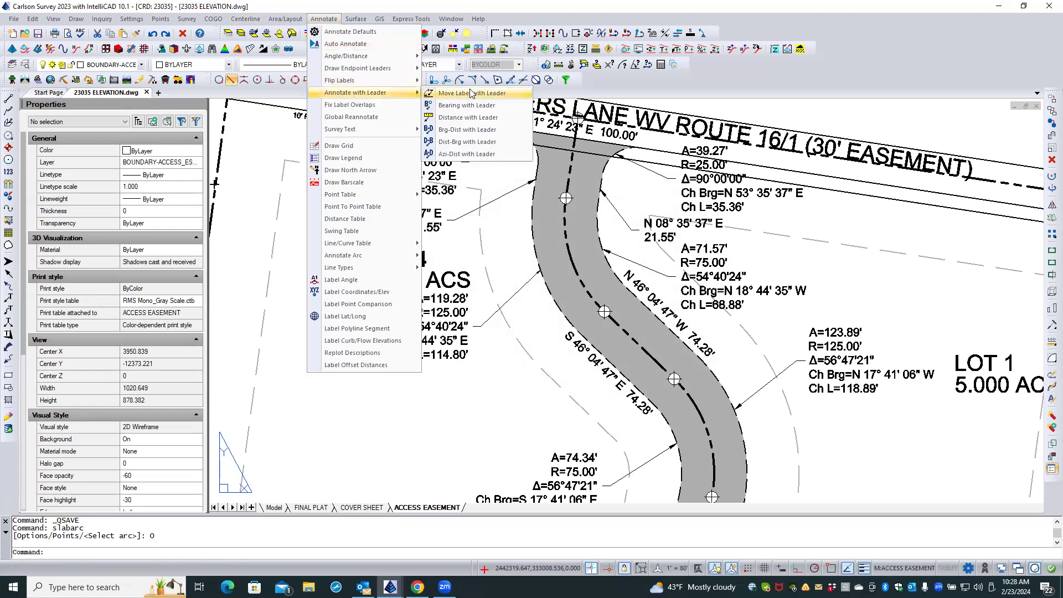
pyautogui.click(464, 130)
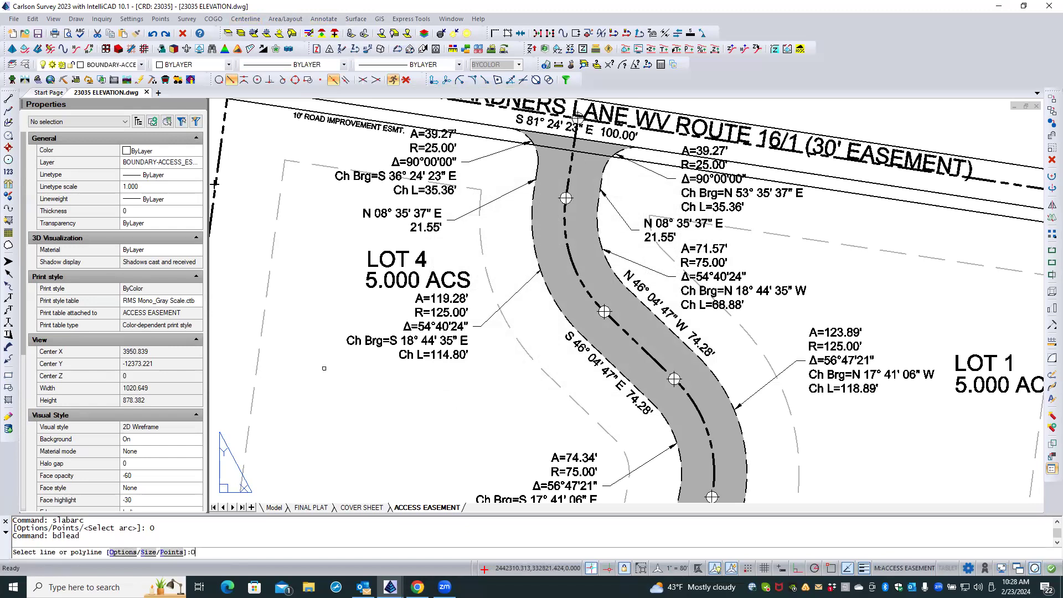
pyautogui.press('Return')
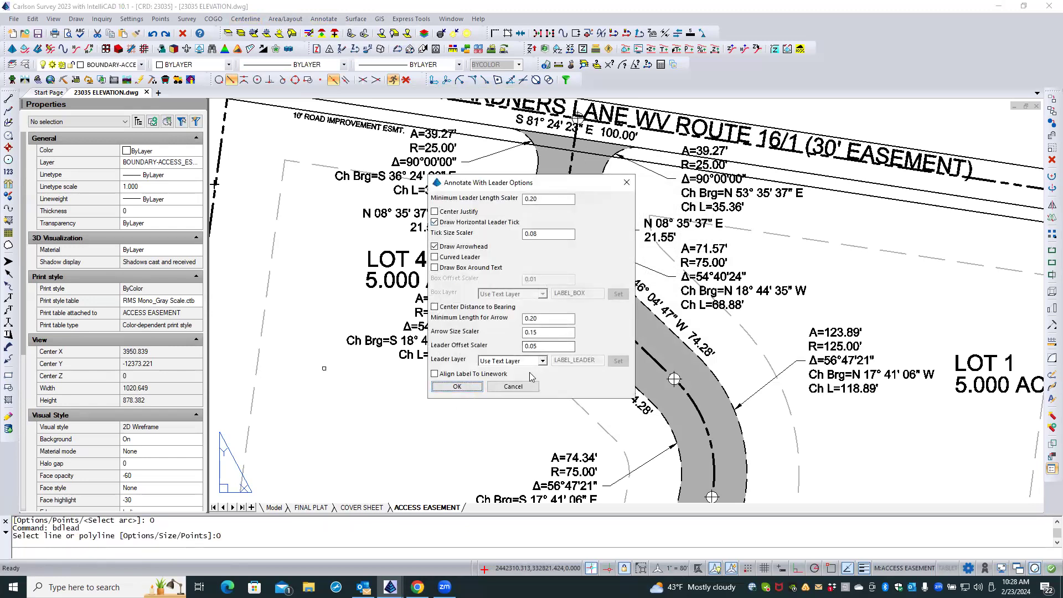
pyautogui.click(503, 388)
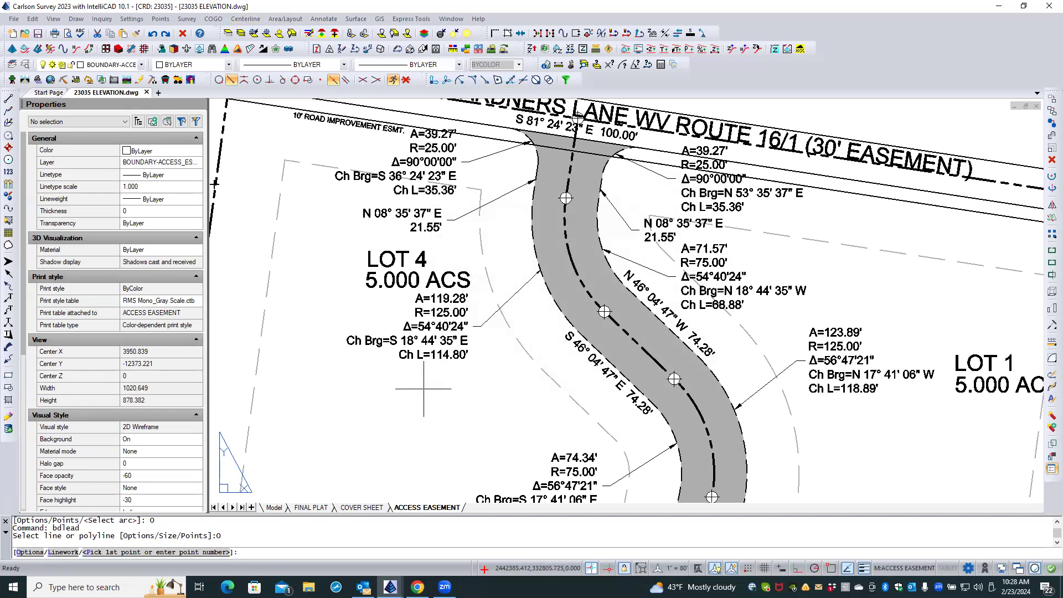
pyautogui.scroll(-1, 474, 372)
pyautogui.scroll(-2, 471, 371)
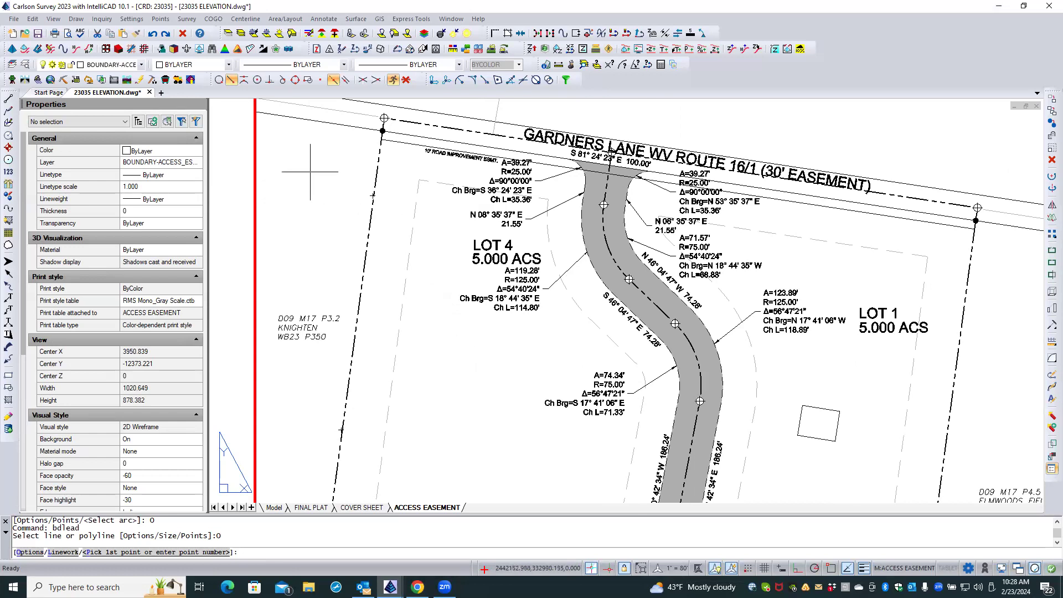
# Find the point description layer PNTDESC in the drawing's layer list, check its freeze settings, and leave the layer list.
pyautogui.click(25, 64)
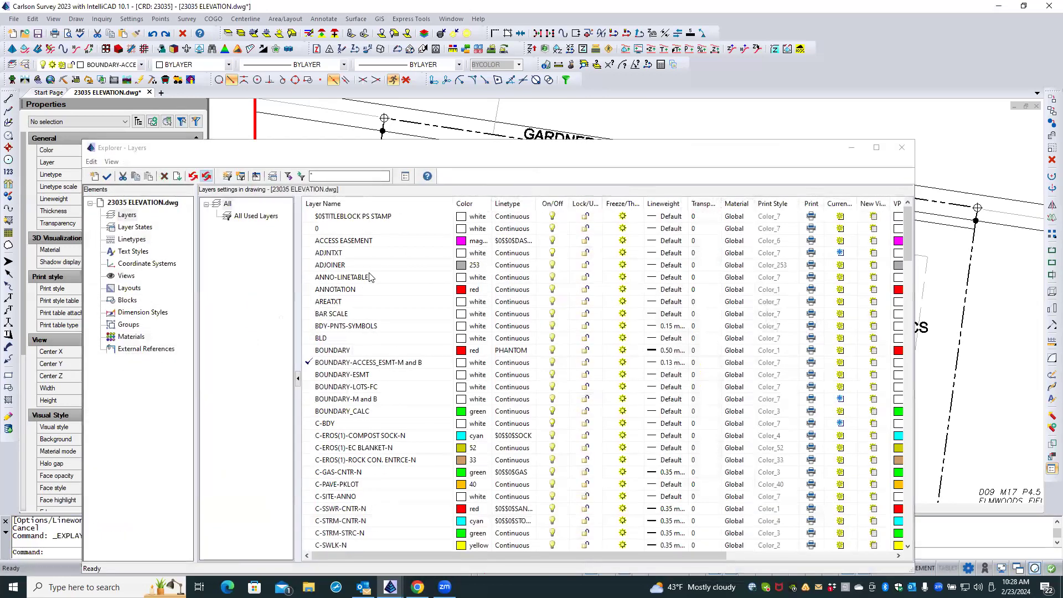
pyautogui.moveTo(432, 147); pyautogui.dragTo(427, 108)
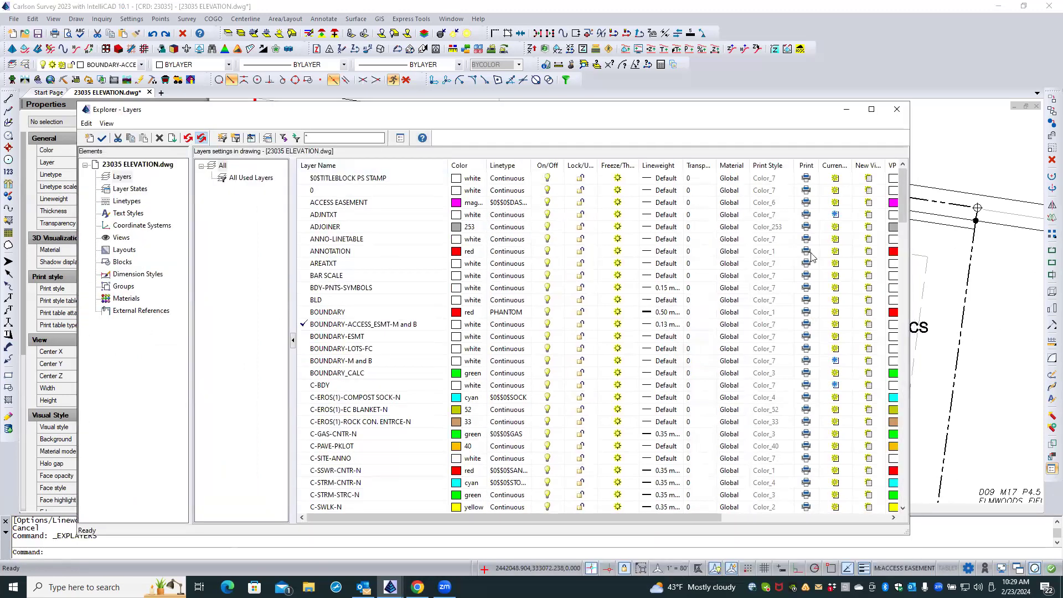
pyautogui.moveTo(900, 199); pyautogui.dragTo(911, 310)
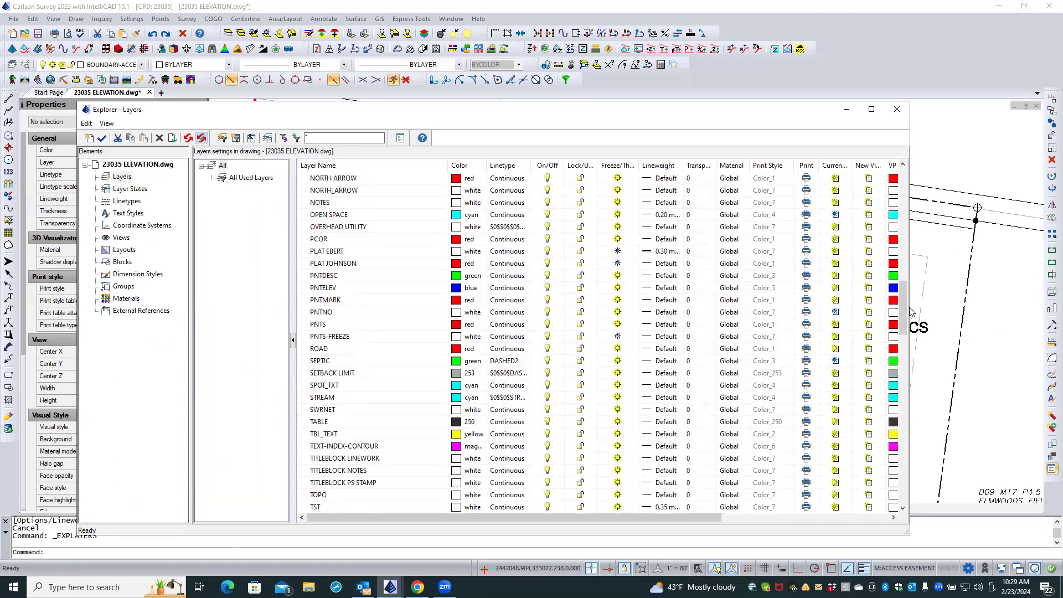
pyautogui.click(388, 277)
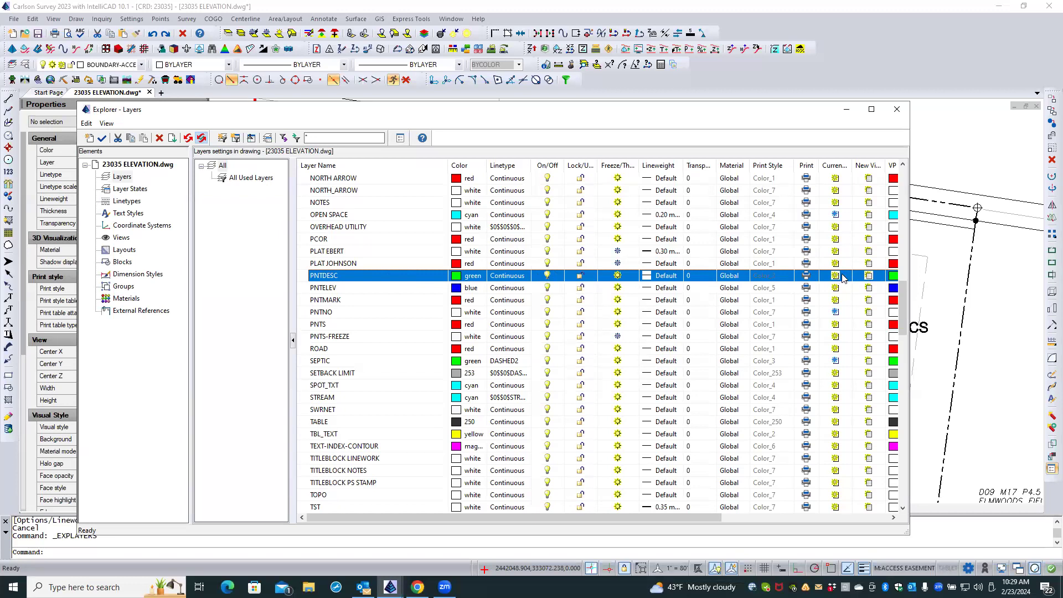
pyautogui.click(897, 109)
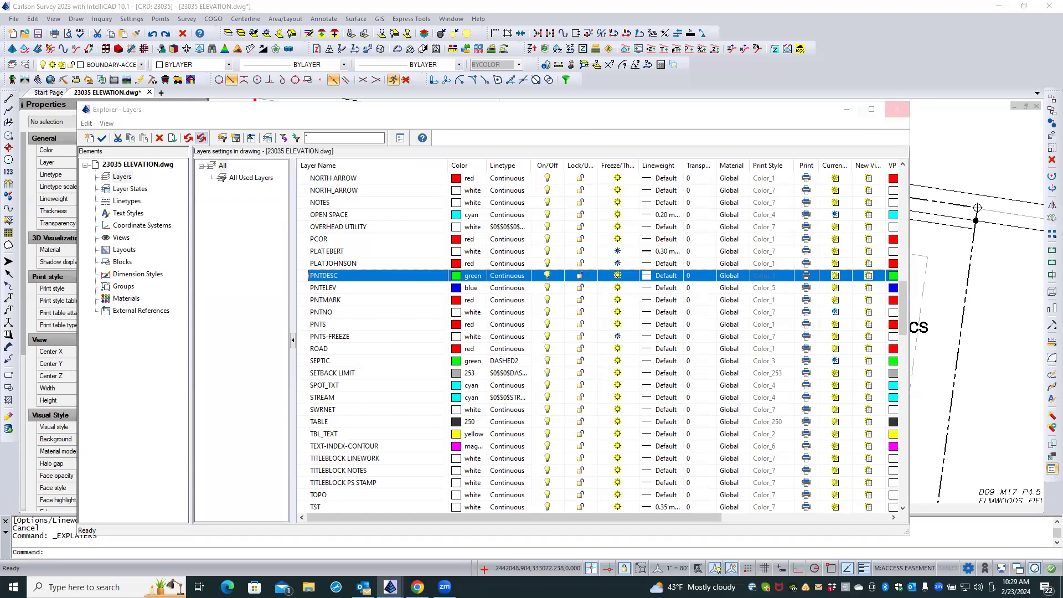
# Review the FL fence point at the upper end of Lot 4's west line, accept it without changes, and regenerate all viewports.
pyautogui.click(355, 212)
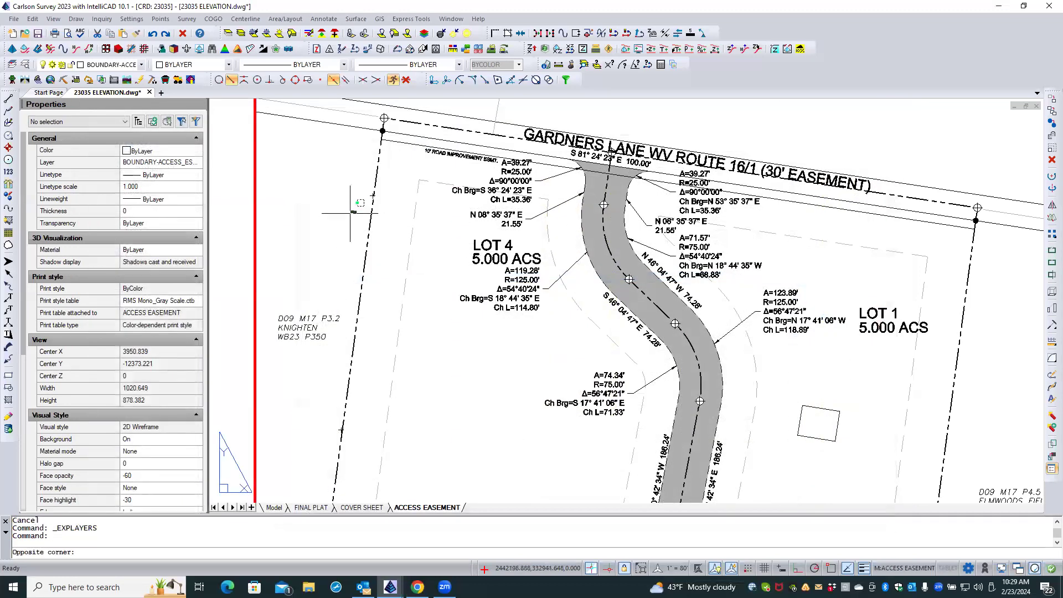
pyautogui.click(370, 195)
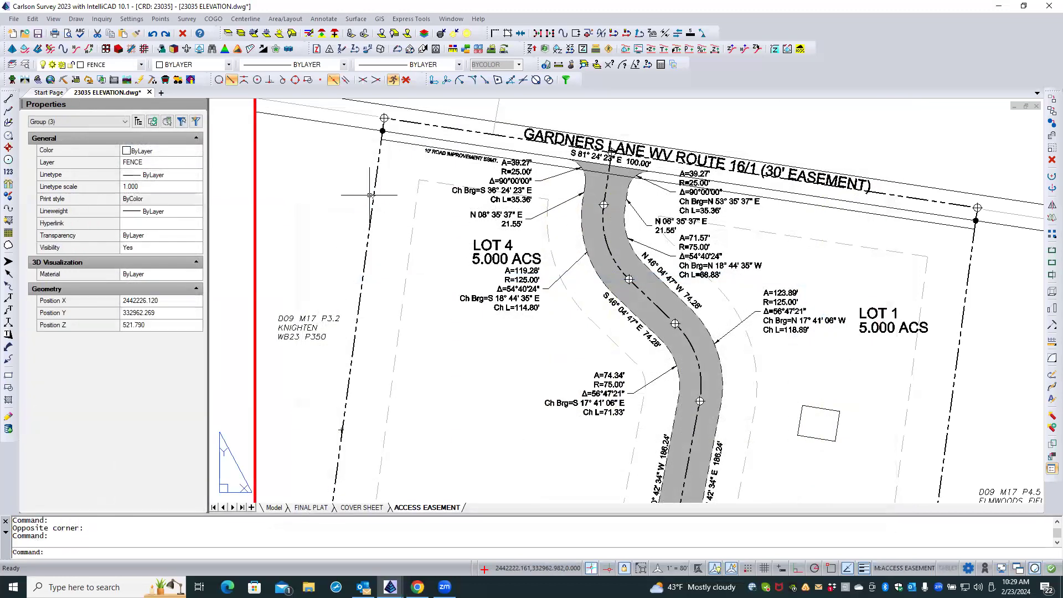
pyautogui.doubleClick(371, 195)
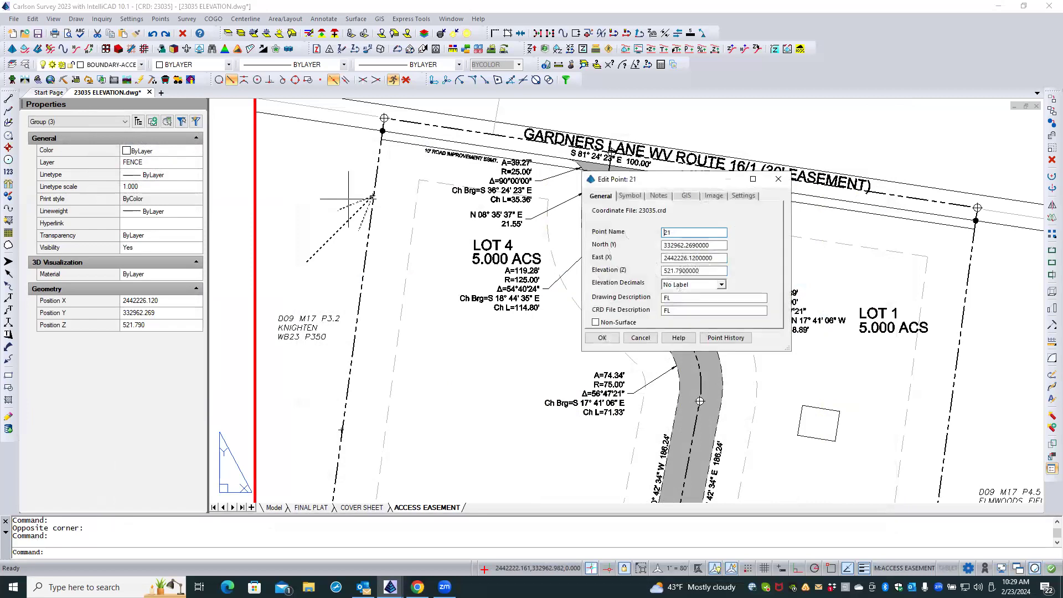
pyautogui.click(602, 338)
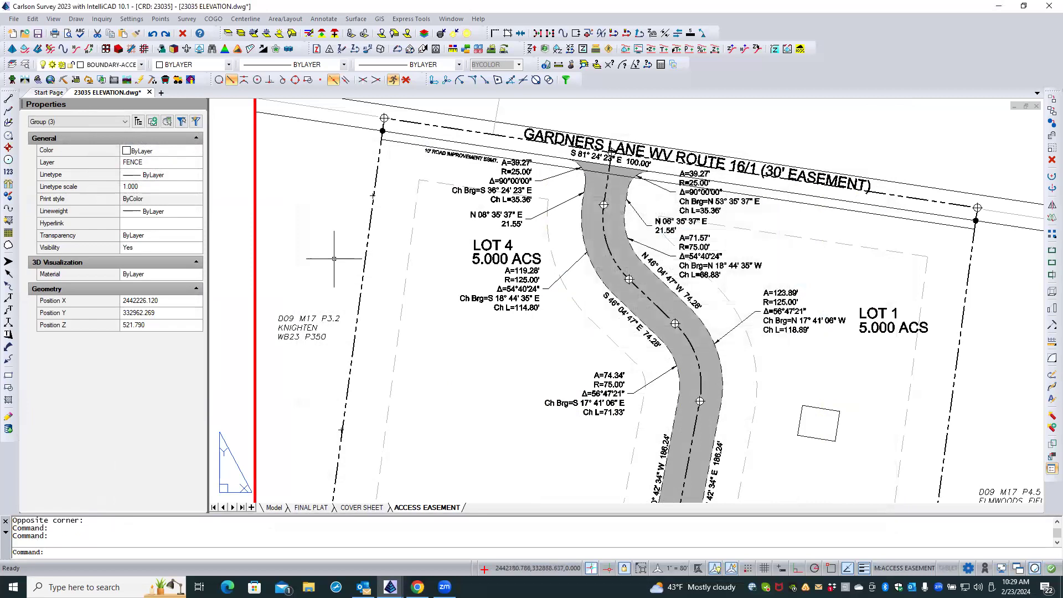
pyautogui.write('REA')
pyautogui.press('Return')
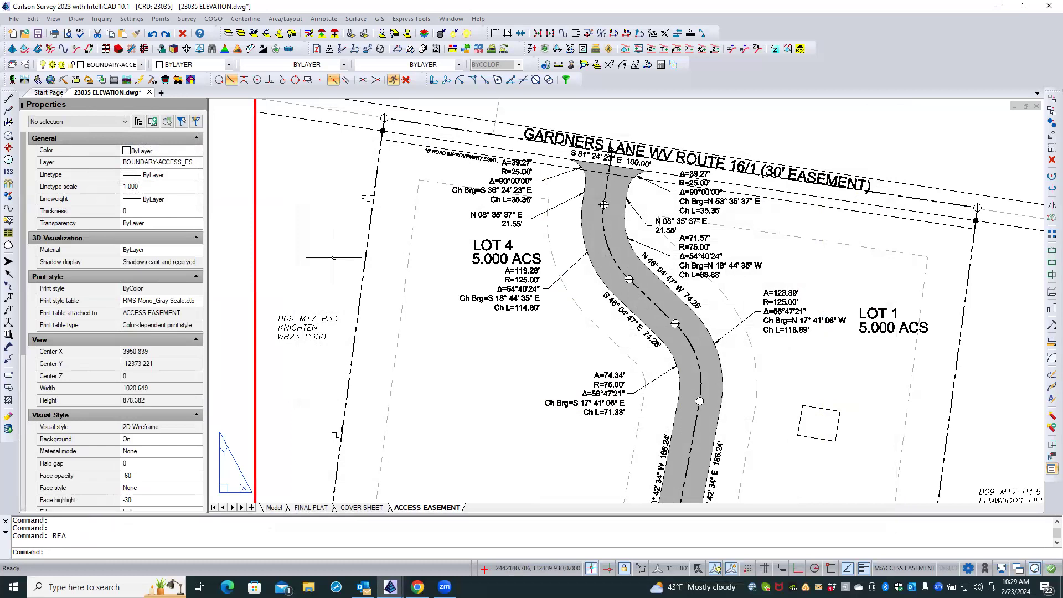
pyautogui.scroll(-1, 321, 223)
pyautogui.doubleClick(321, 223)
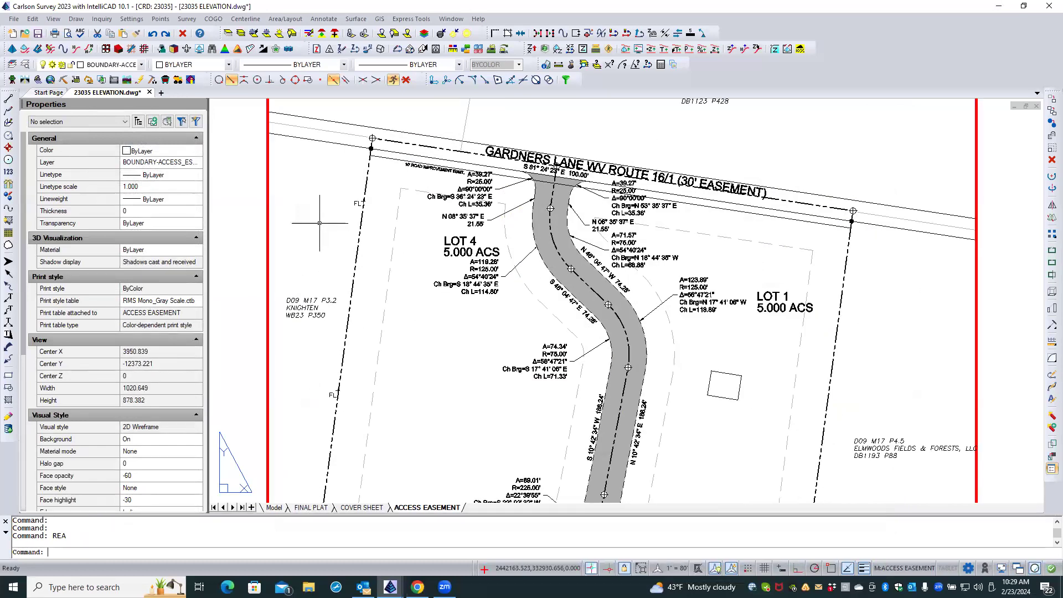
pyautogui.scroll(-1, 338, 178)
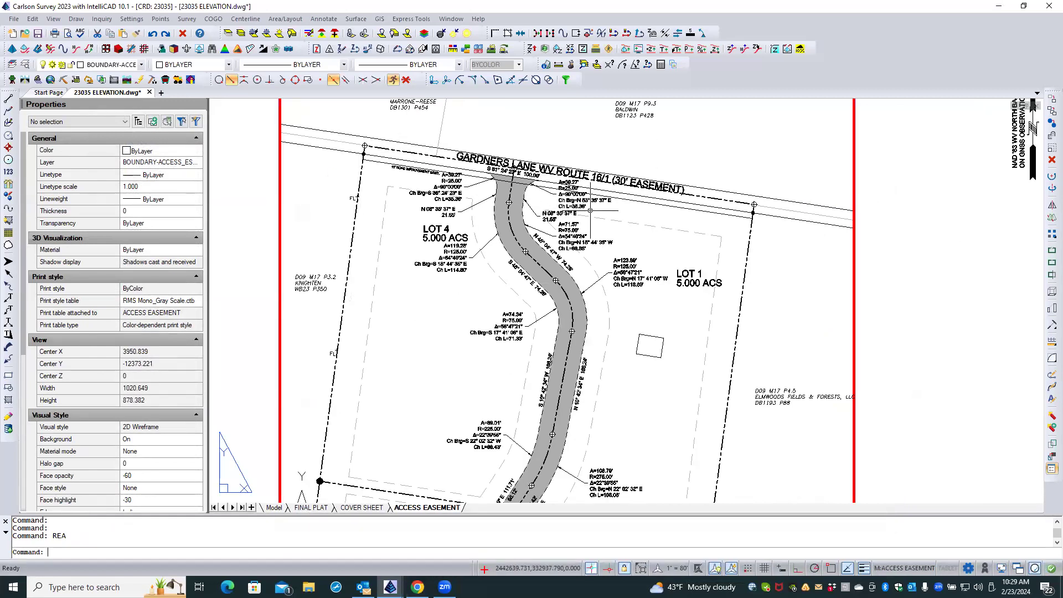
pyautogui.scroll(-1, 590, 210)
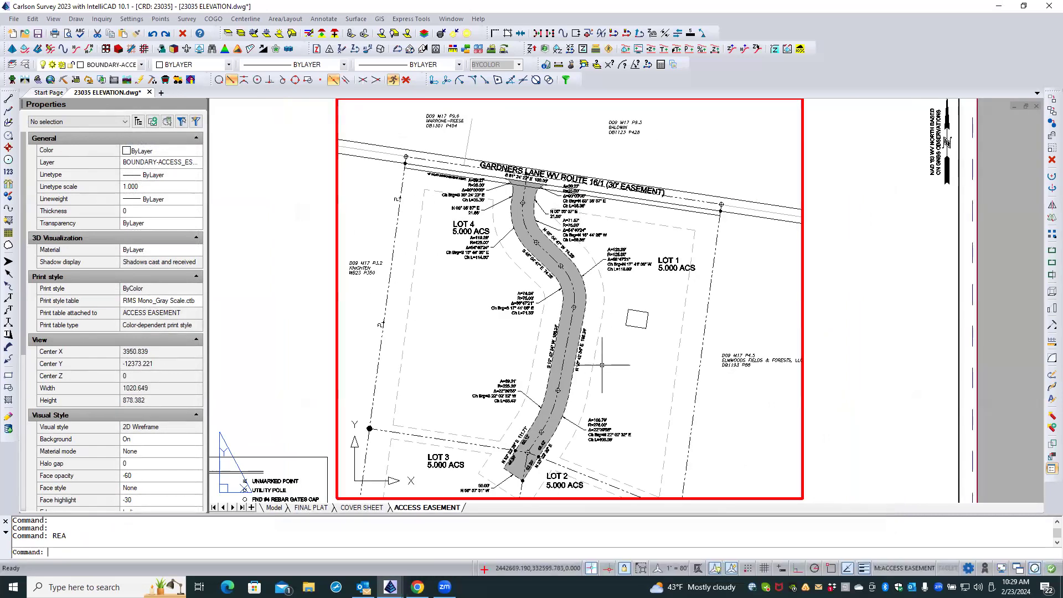
pyautogui.scroll(1, 586, 340)
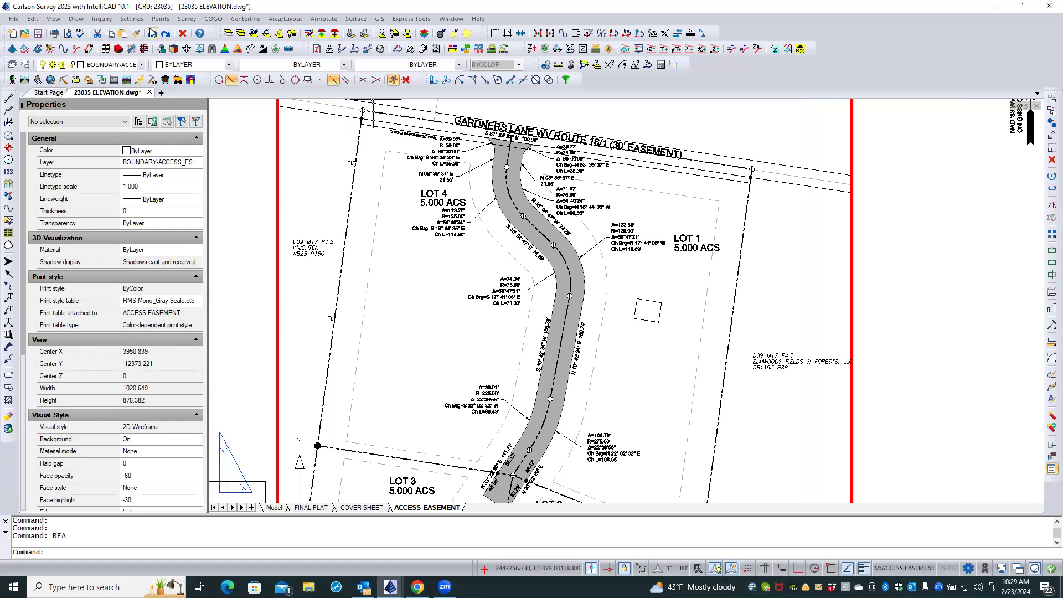
pyautogui.click(273, 20)
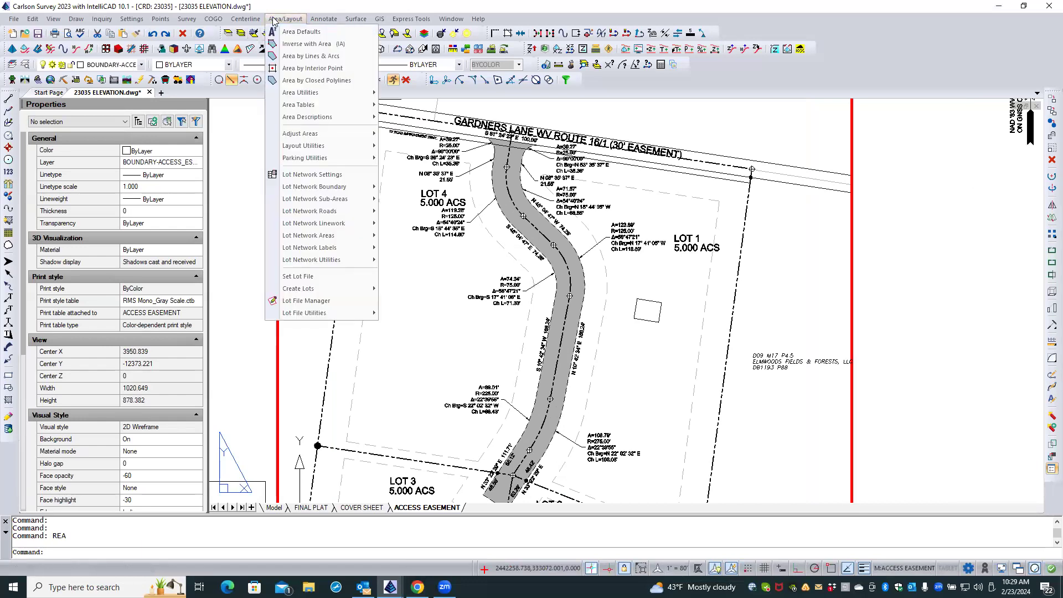
pyautogui.click(289, 67)
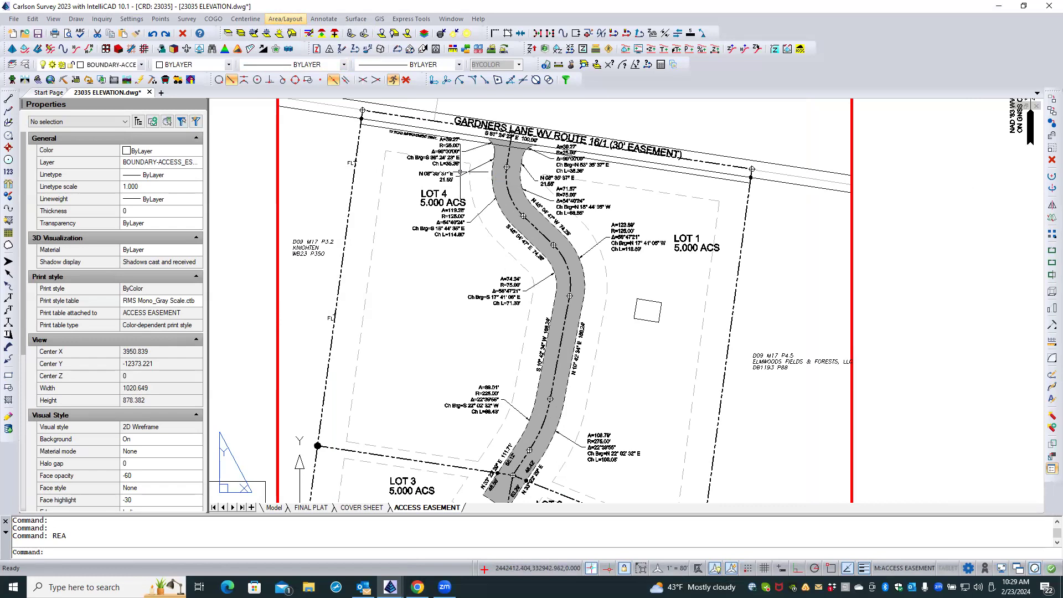
pyautogui.click(228, 35)
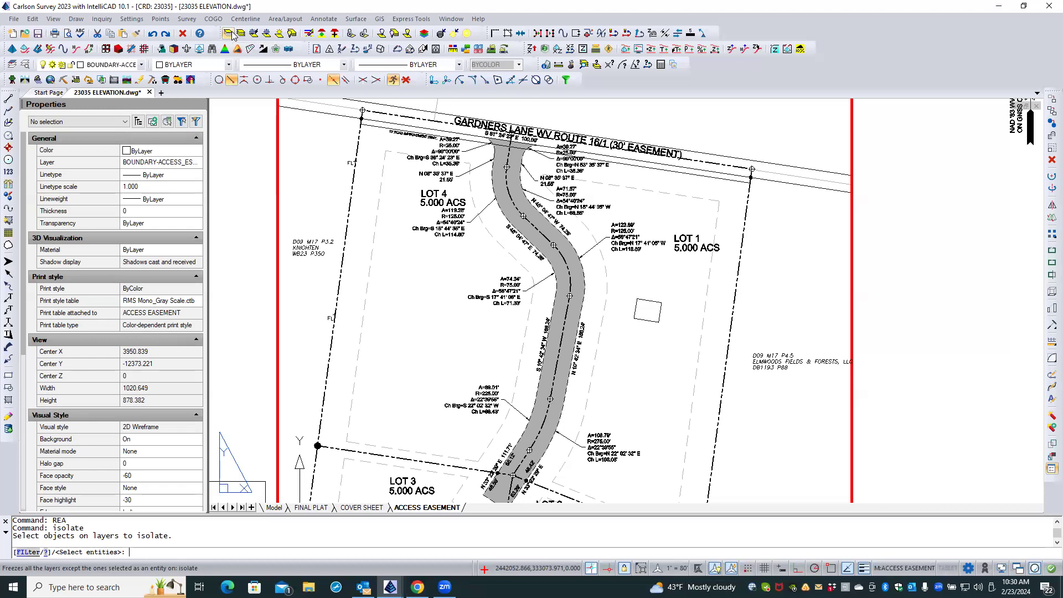
pyautogui.click(51, 21)
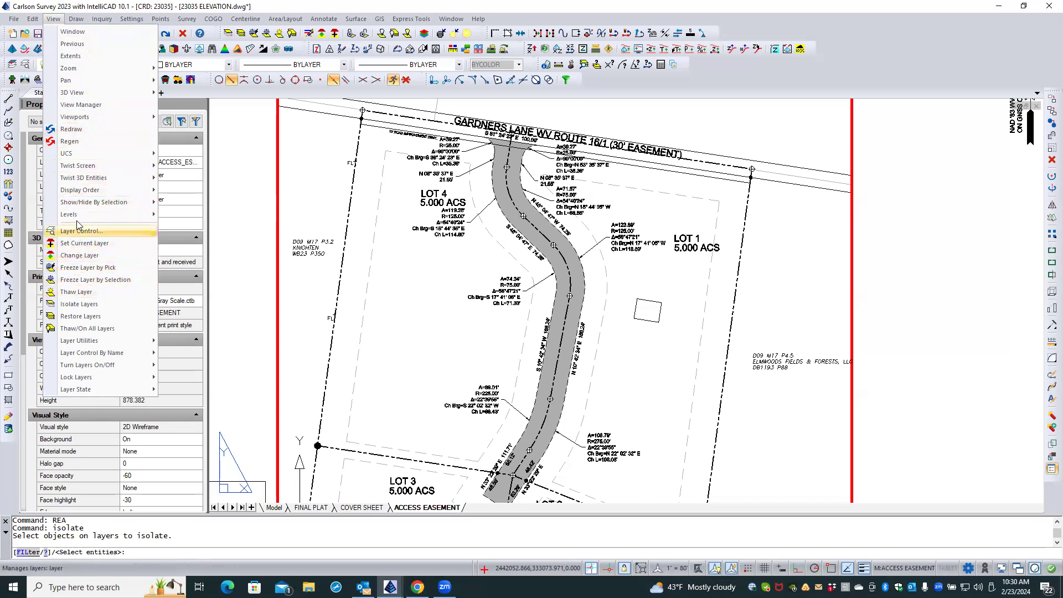
pyautogui.moveTo(79, 205)
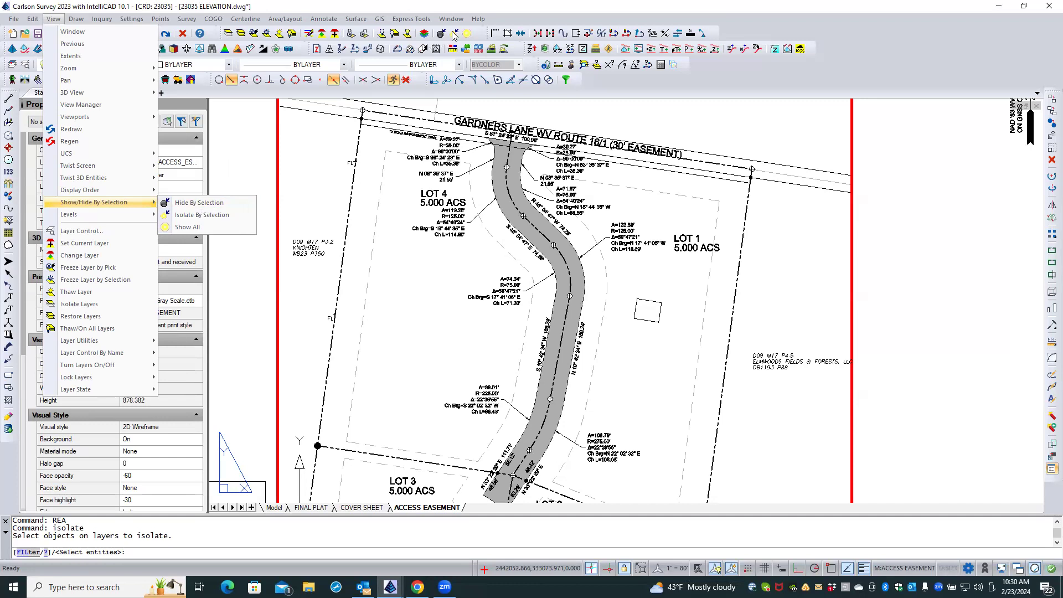
pyautogui.press('Escape')
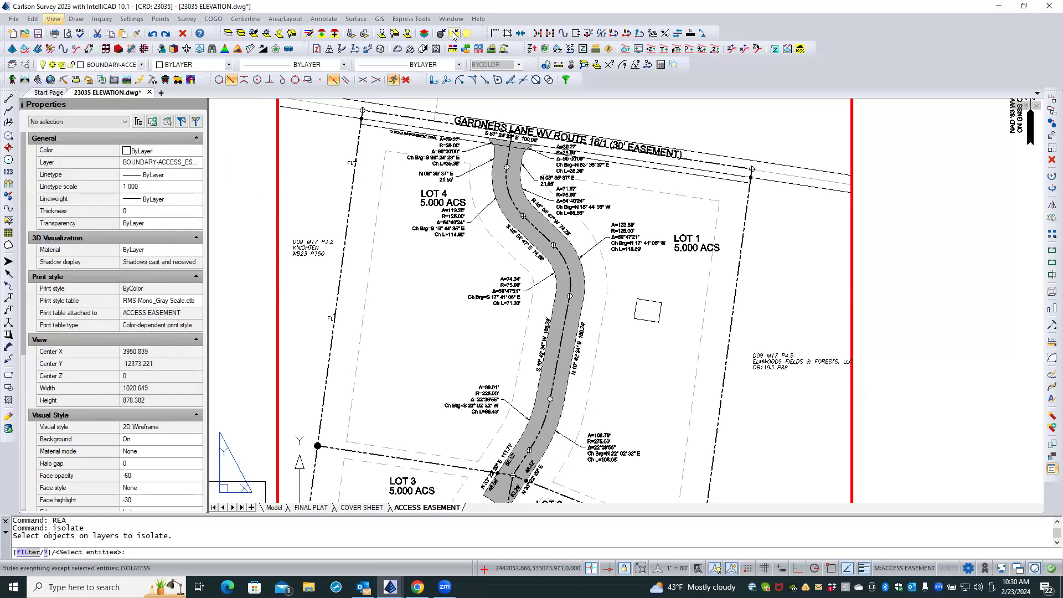
# Isolate the ACCESS EASEMENT boundary polyline by selection, leaving out the hatch, and check the polyline's properties.
pyautogui.click(454, 35)
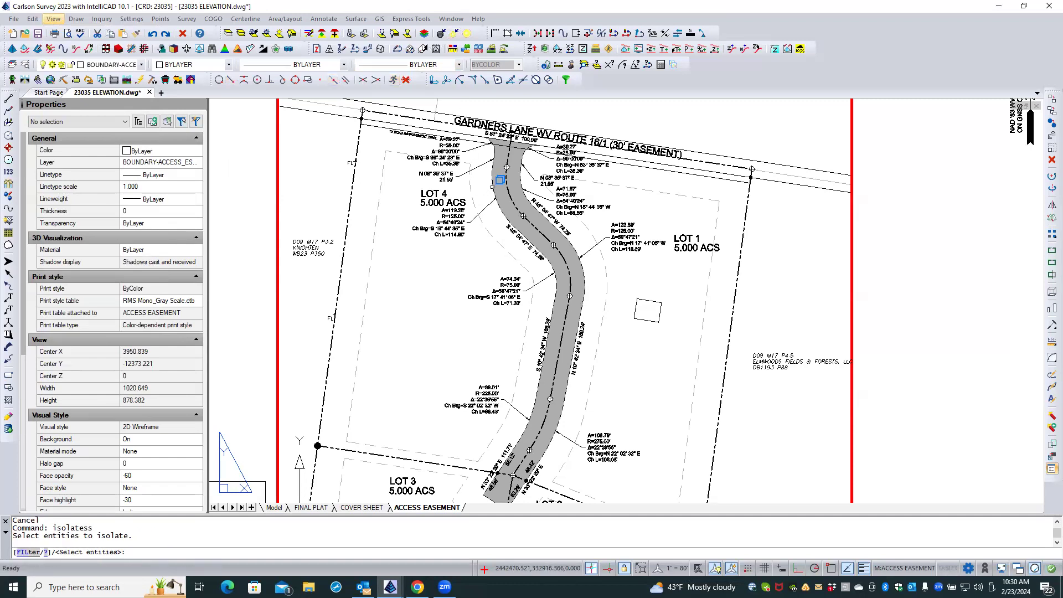
pyautogui.click(500, 180)
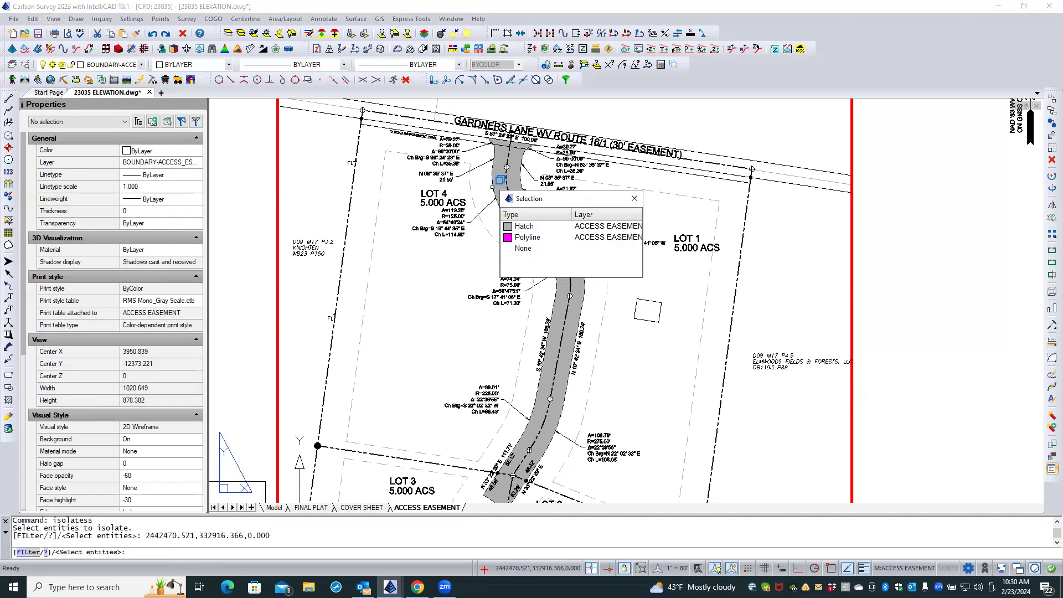
pyautogui.click(514, 242)
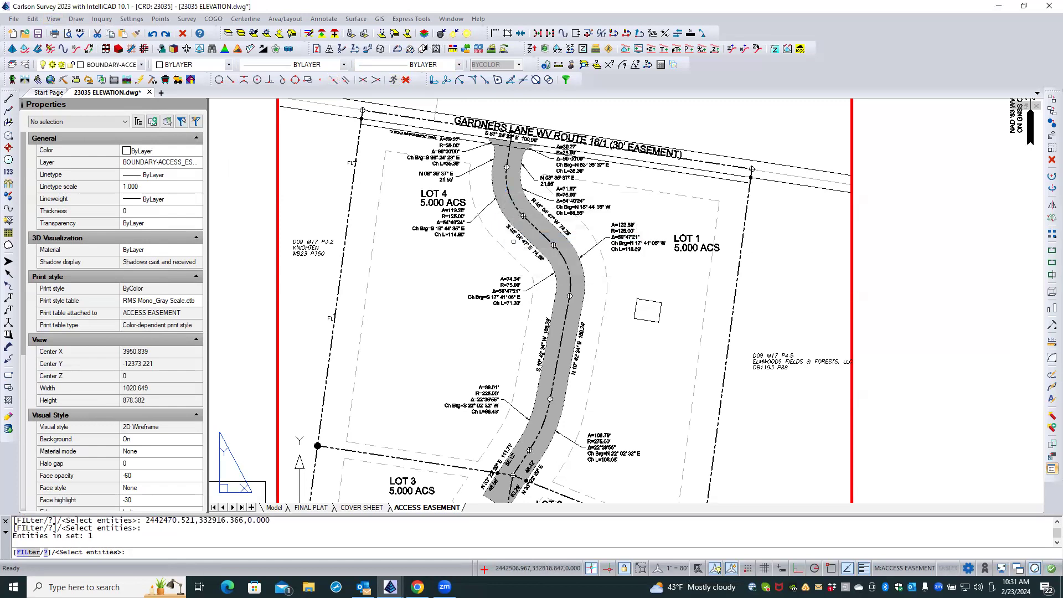
pyautogui.press('Return')
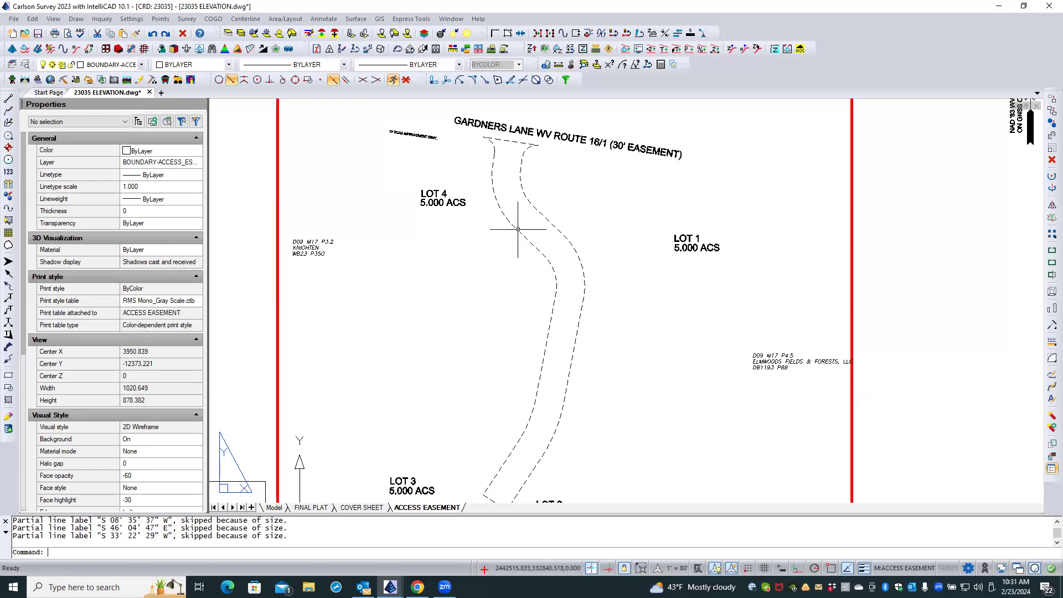
pyautogui.click(518, 228)
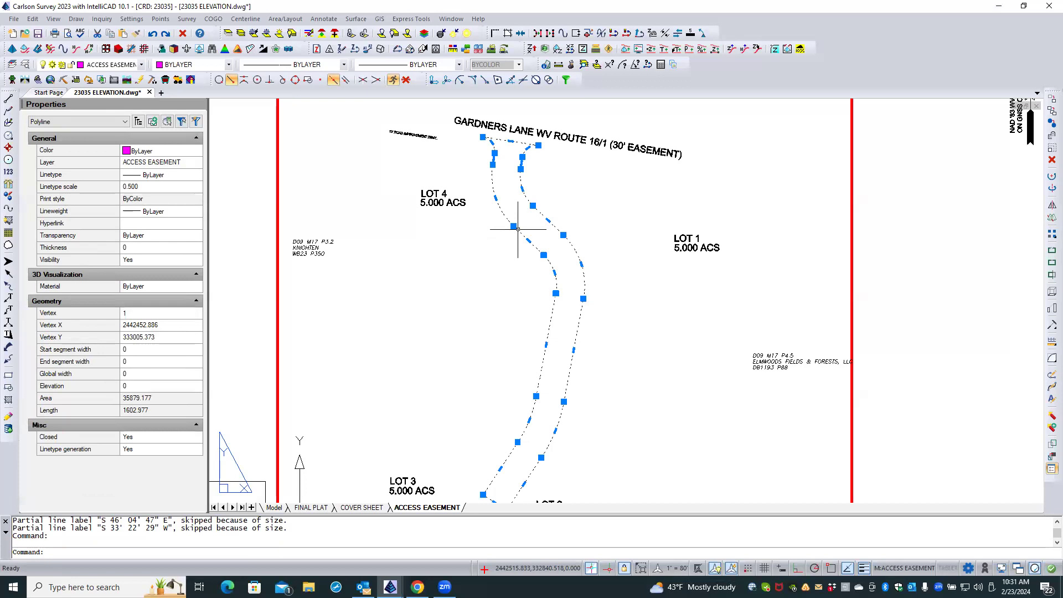
pyautogui.press('Escape')
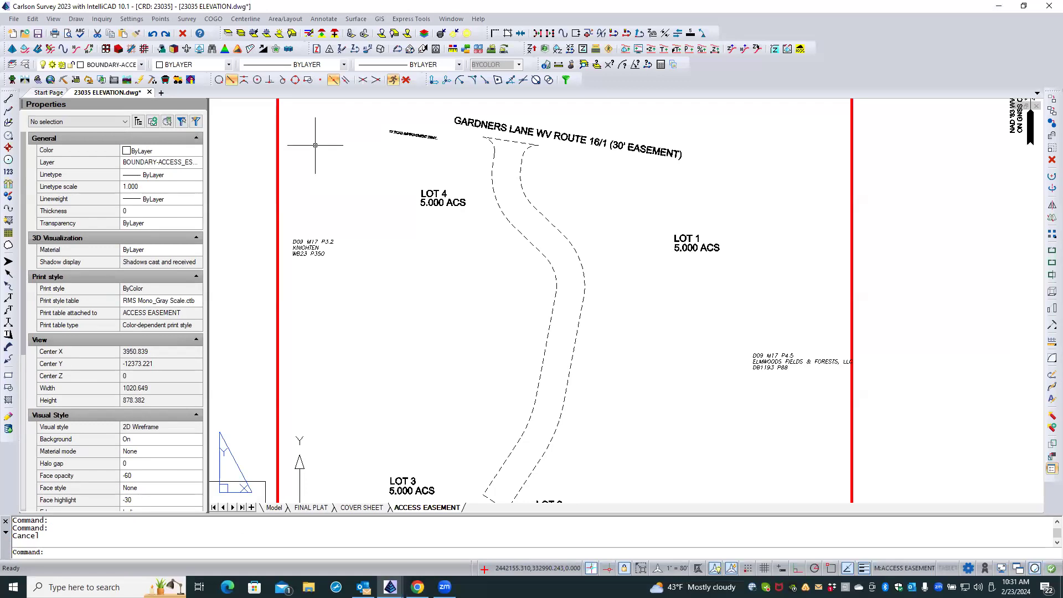
# Calculate and label the easement's area with Area By Closed Polylines, using Single Area, a Standard report and Auto Place Labels.
pyautogui.click(286, 19)
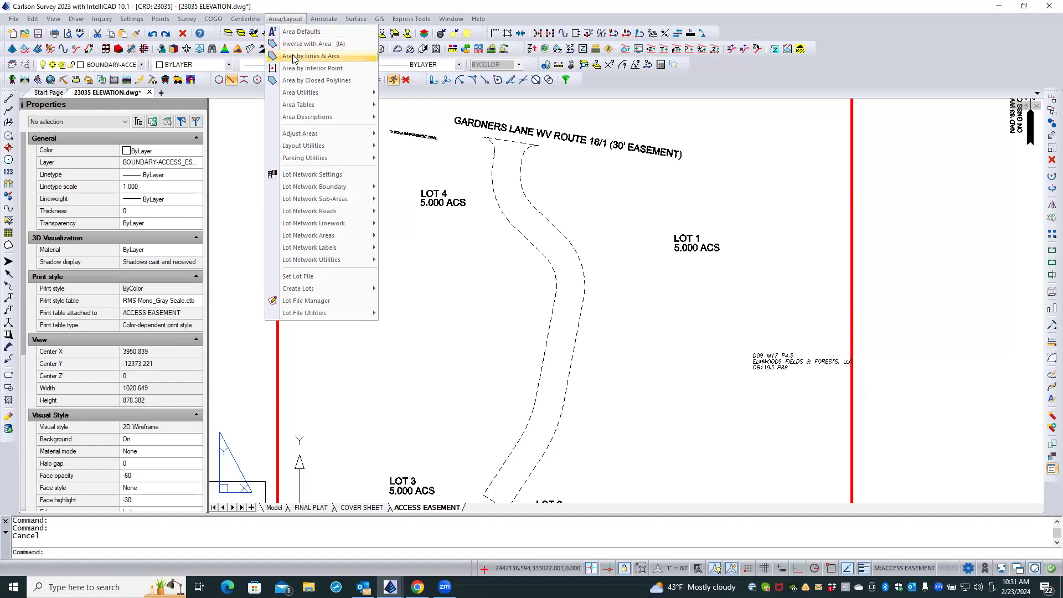
pyautogui.click(302, 81)
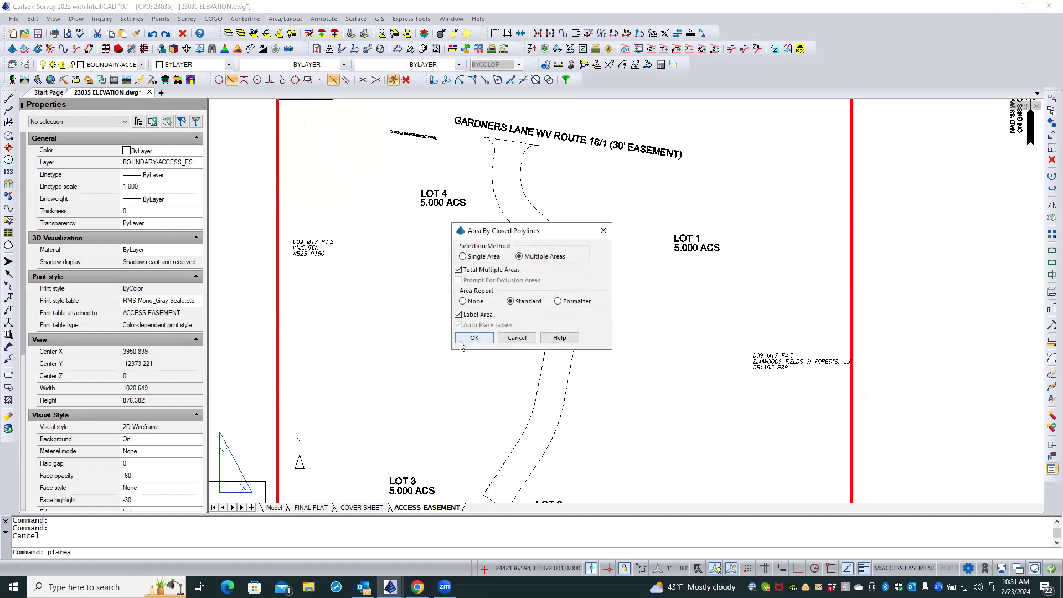
pyautogui.click(463, 257)
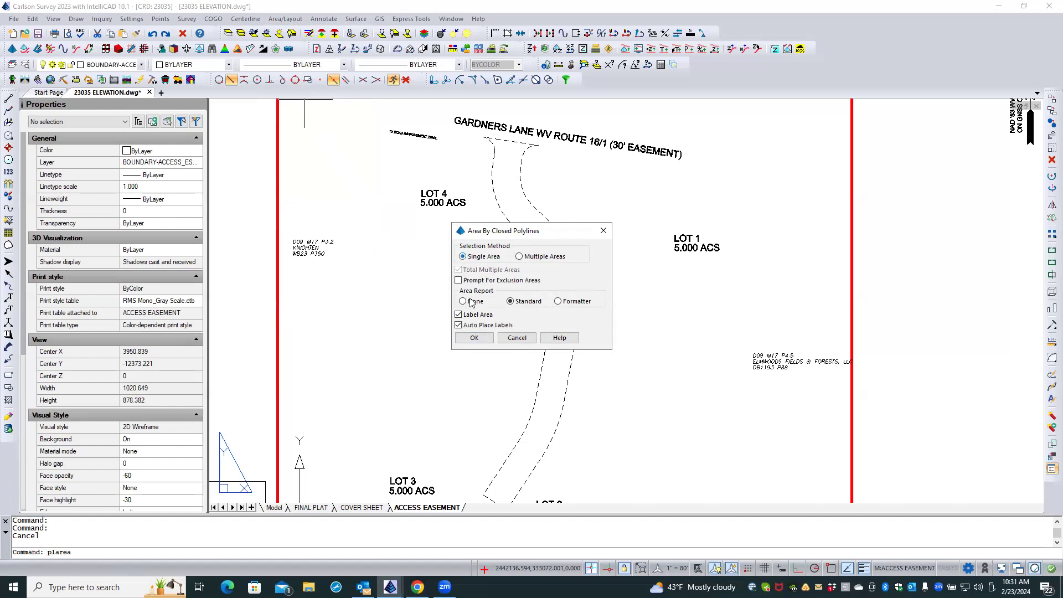
pyautogui.click(475, 339)
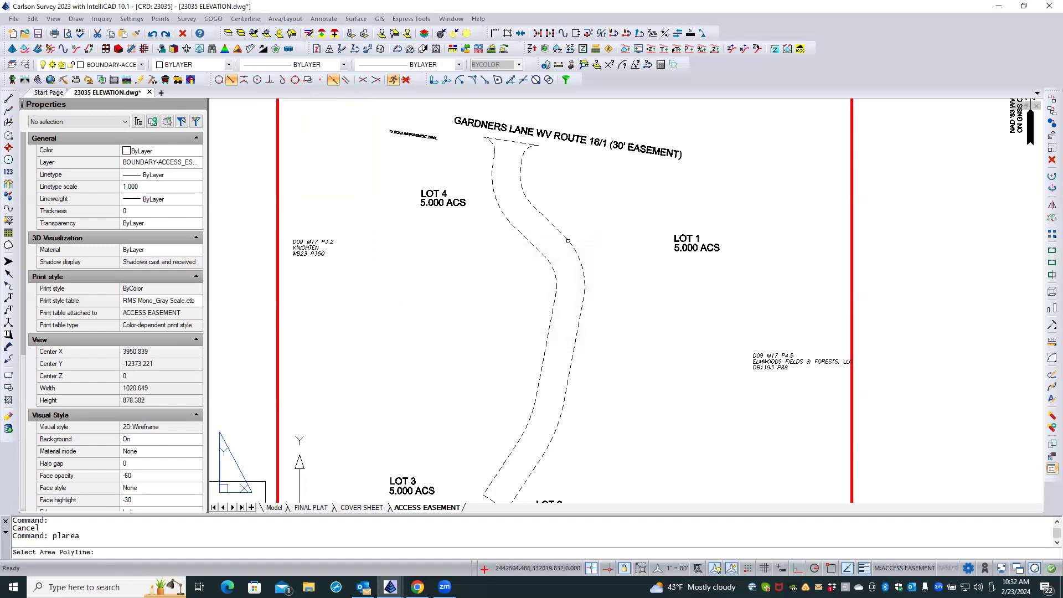
pyautogui.click(568, 241)
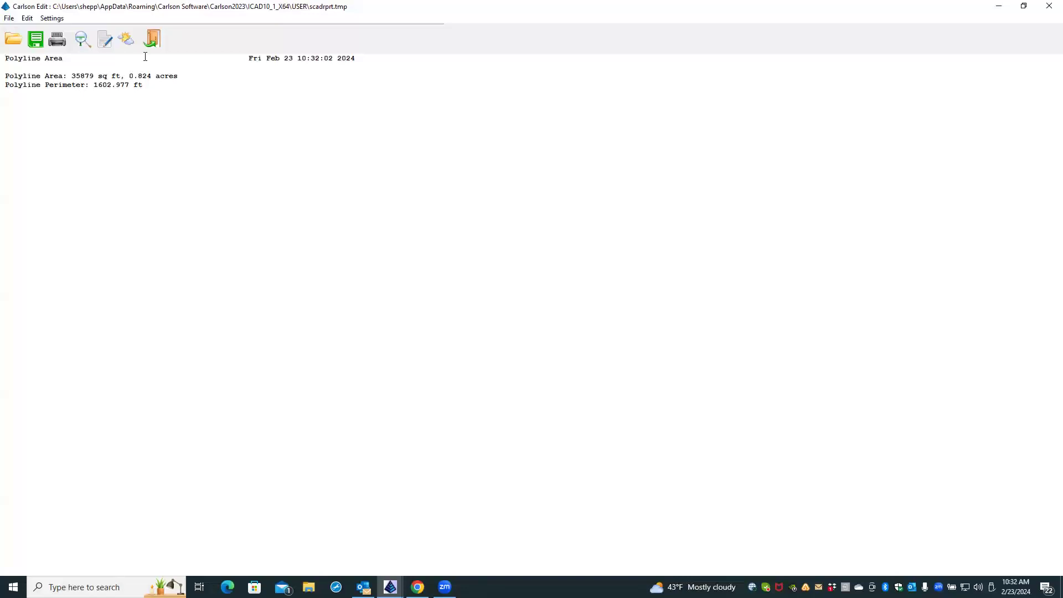
pyautogui.click(152, 40)
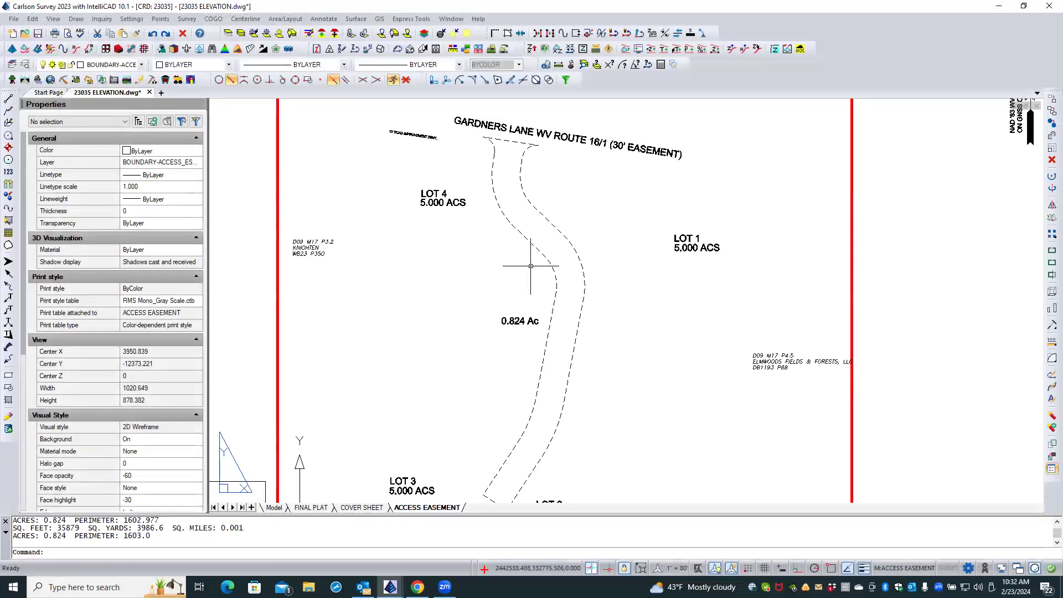
# Inspect the properties of the new easement area label and of the easement boundary polyline.
pyautogui.click(512, 321)
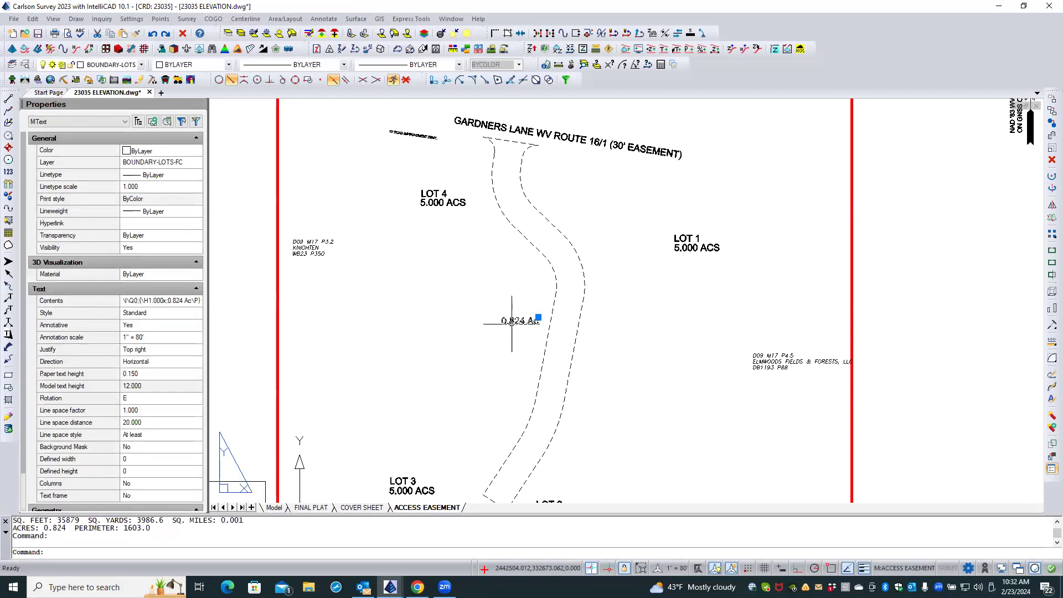
pyautogui.press('Escape')
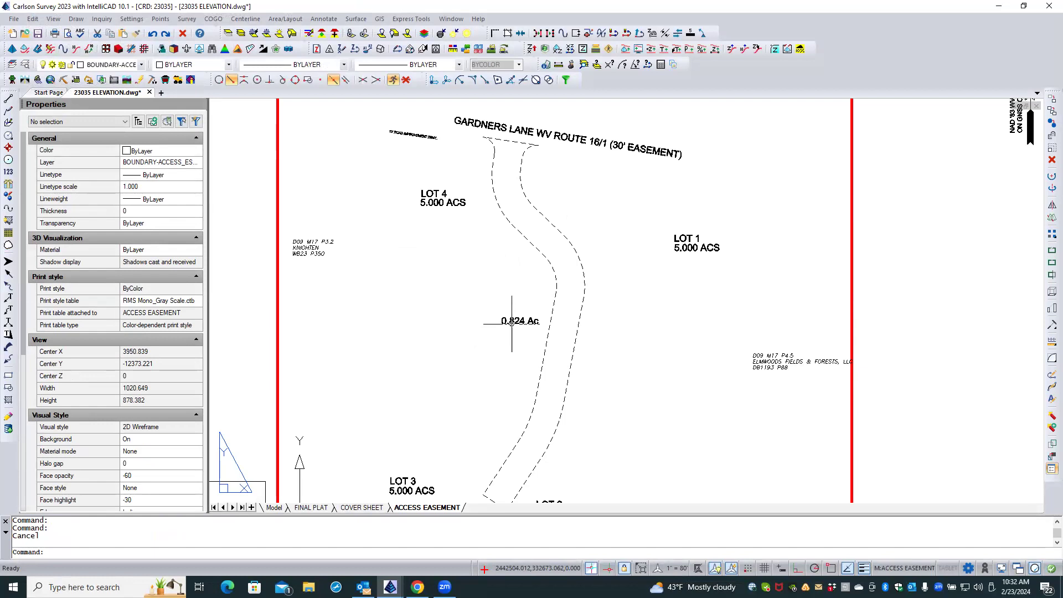
pyautogui.click(571, 376)
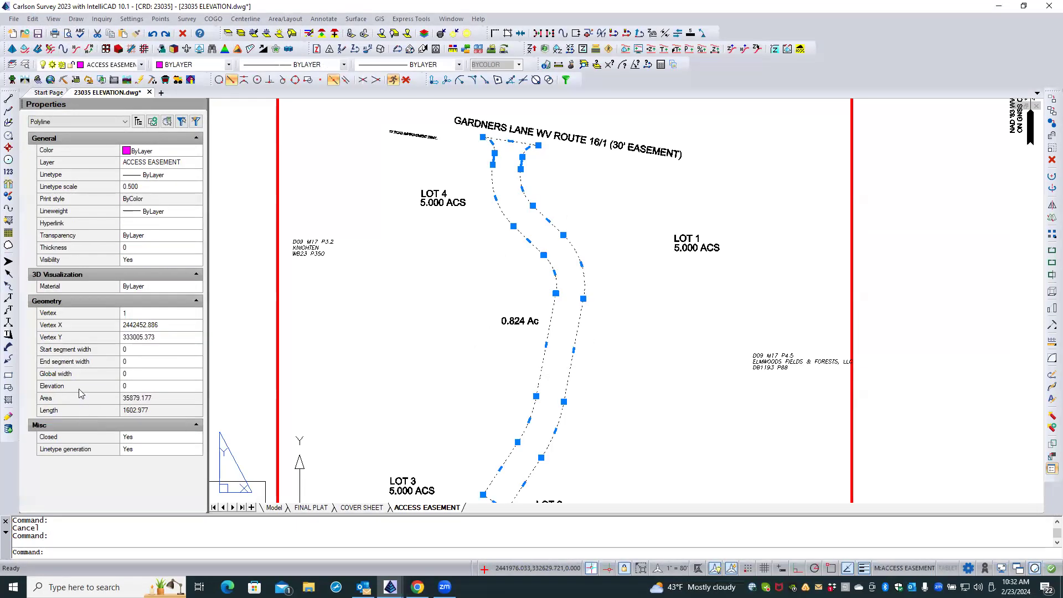
# Check the Area property of the easement boundary polyline, clear the selection, and unhide the entities hidden by the isolation.
pyautogui.click(161, 397)
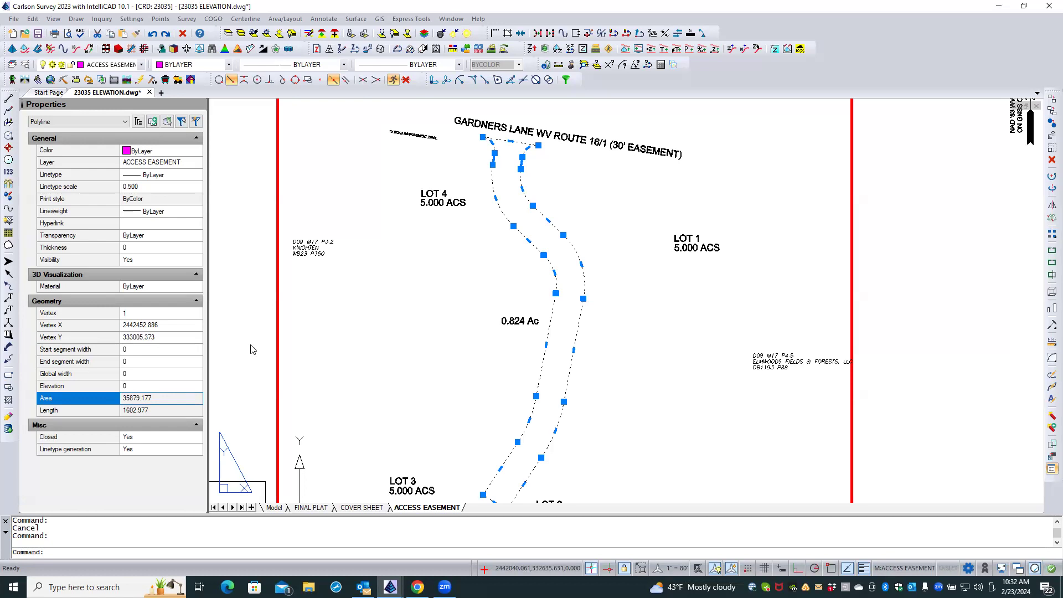
pyautogui.press('Escape')
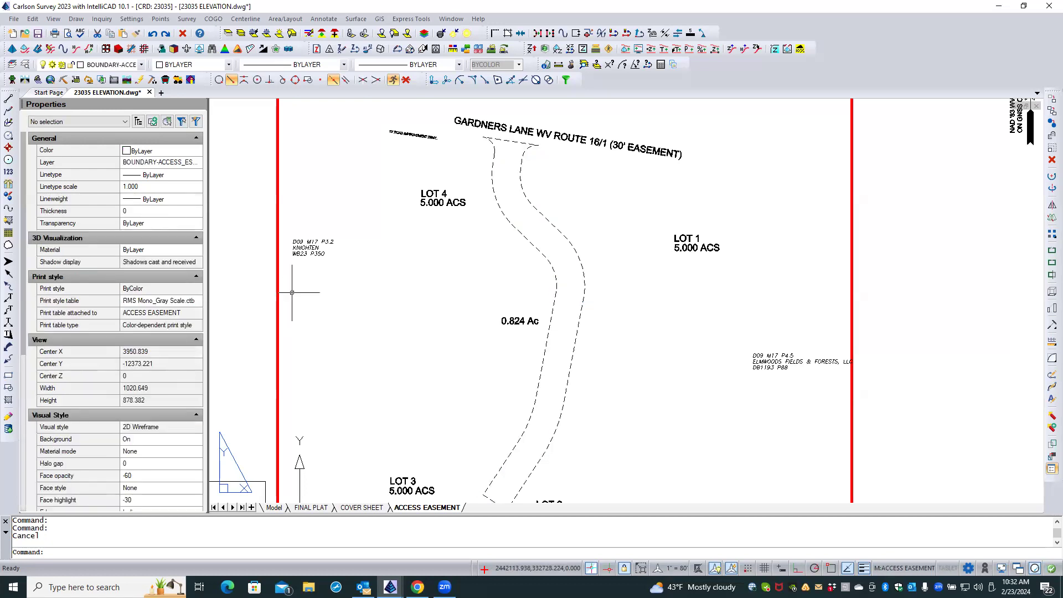
pyautogui.click(467, 33)
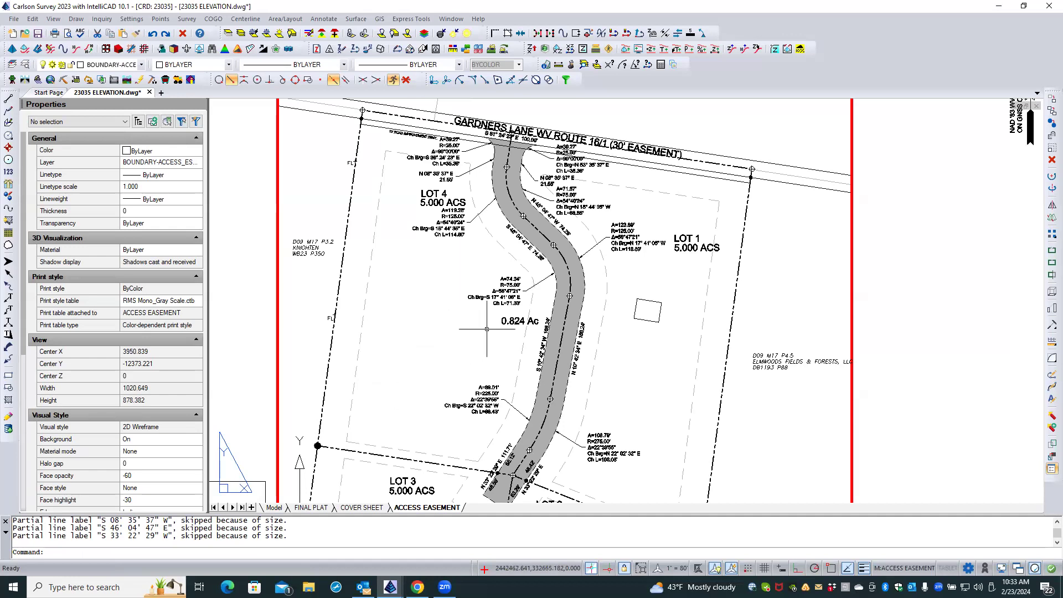
# Move the easement's area label into the open space east of Lot 1, just above the ELMWOODS FIELDS & FORESTS adjoiner text, and deselect it.
pyautogui.click(502, 323)
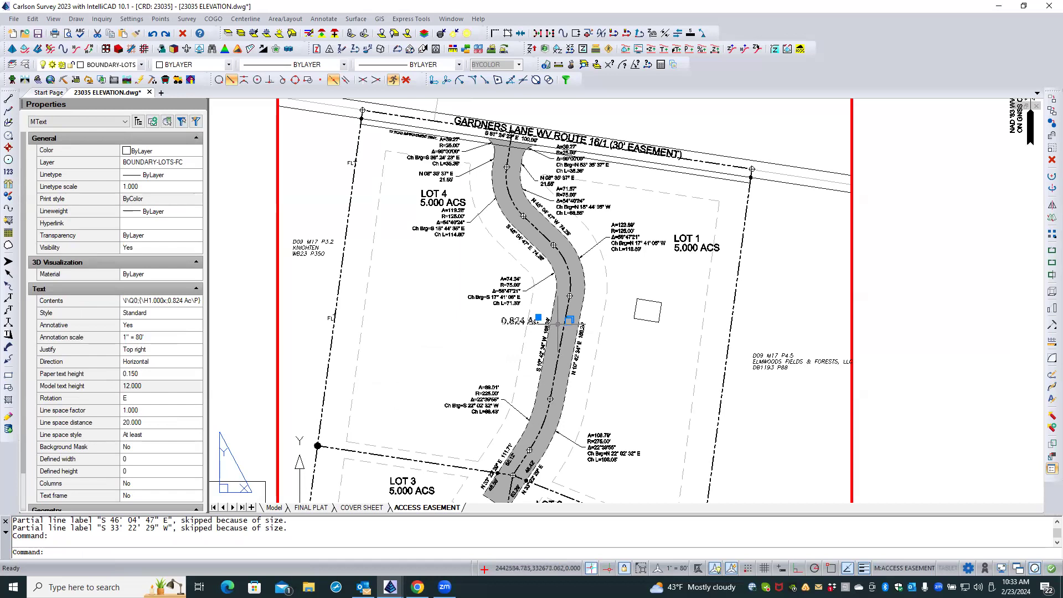
pyautogui.click(539, 318)
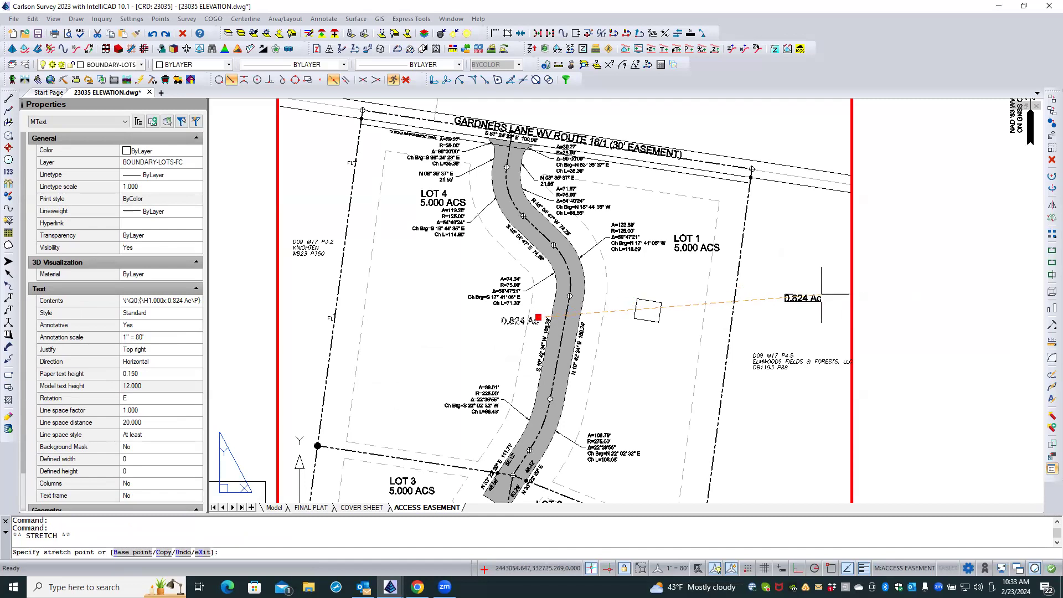
pyautogui.click(816, 294)
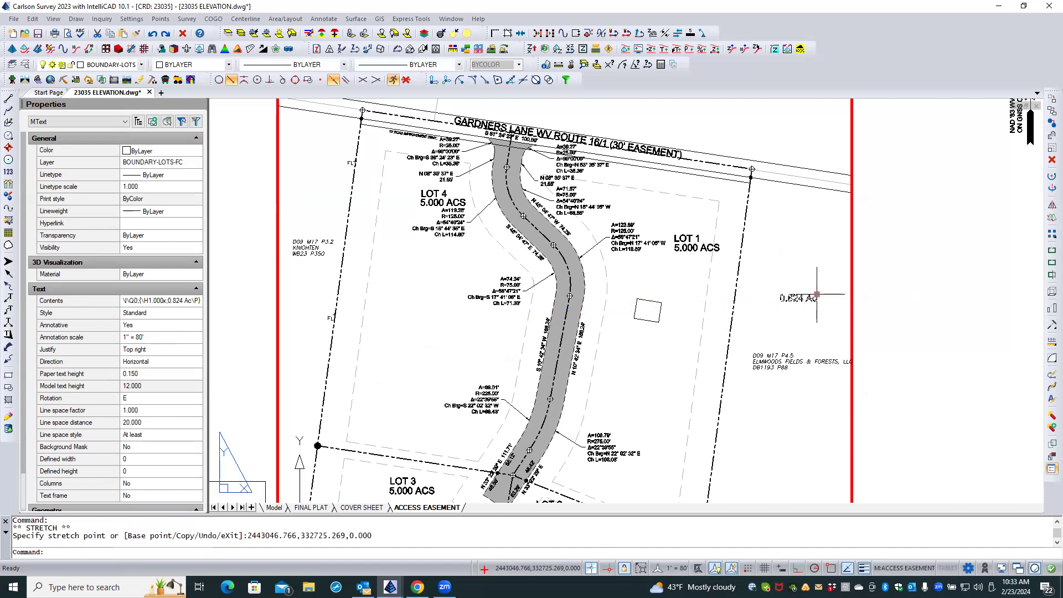
pyautogui.press('Escape')
pyautogui.press('Escape')
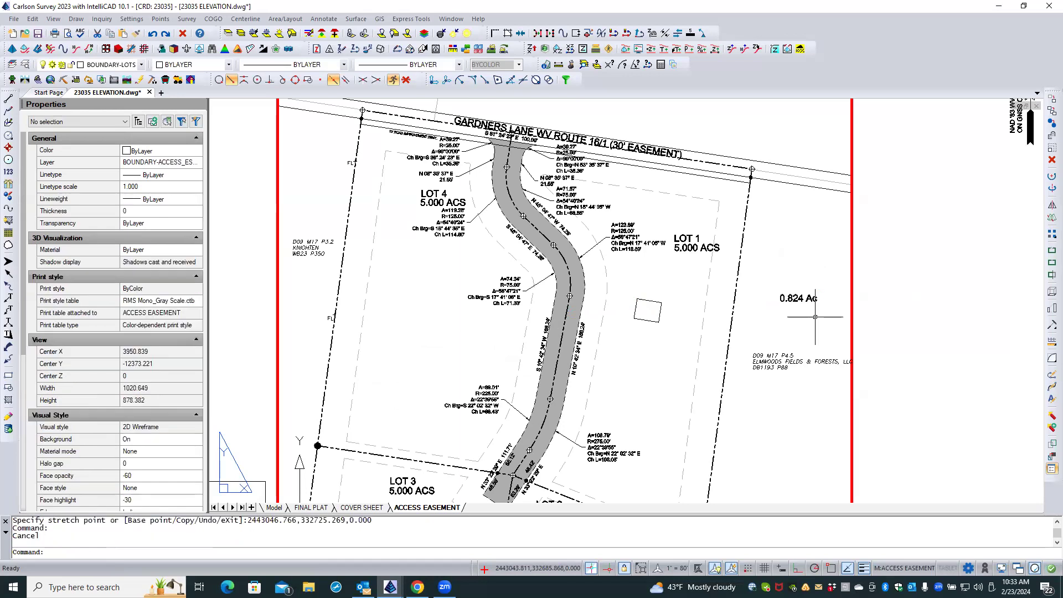